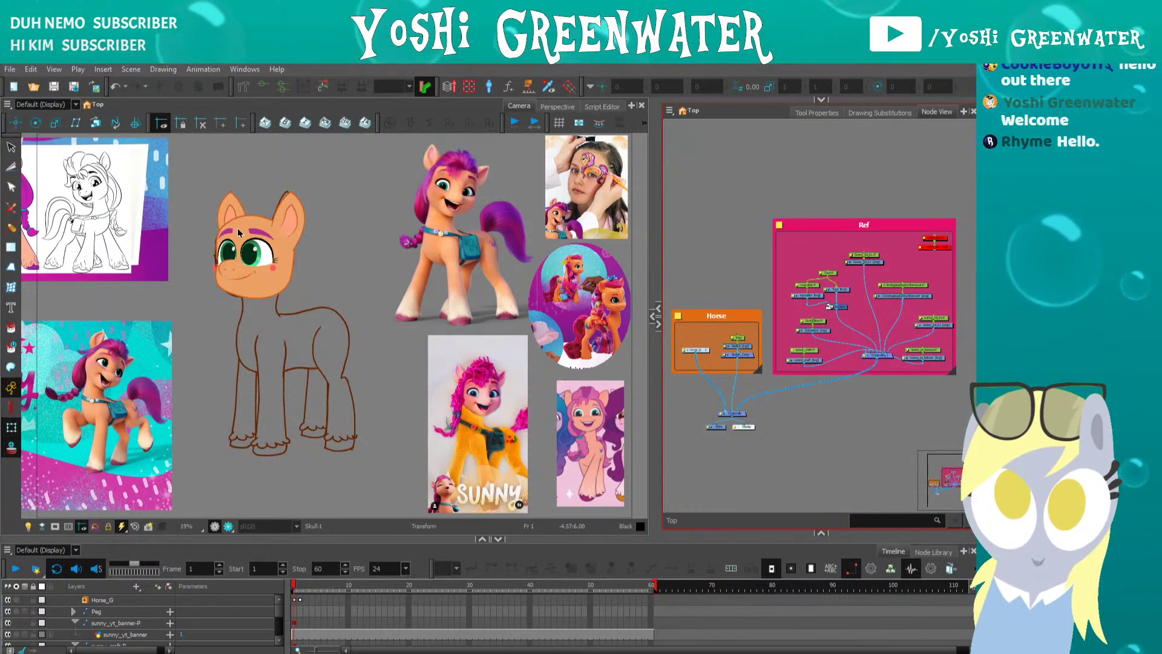
- Step through the pony's facial expressions frame by frame, from frame 1 to frame 10
left_click(378, 347)
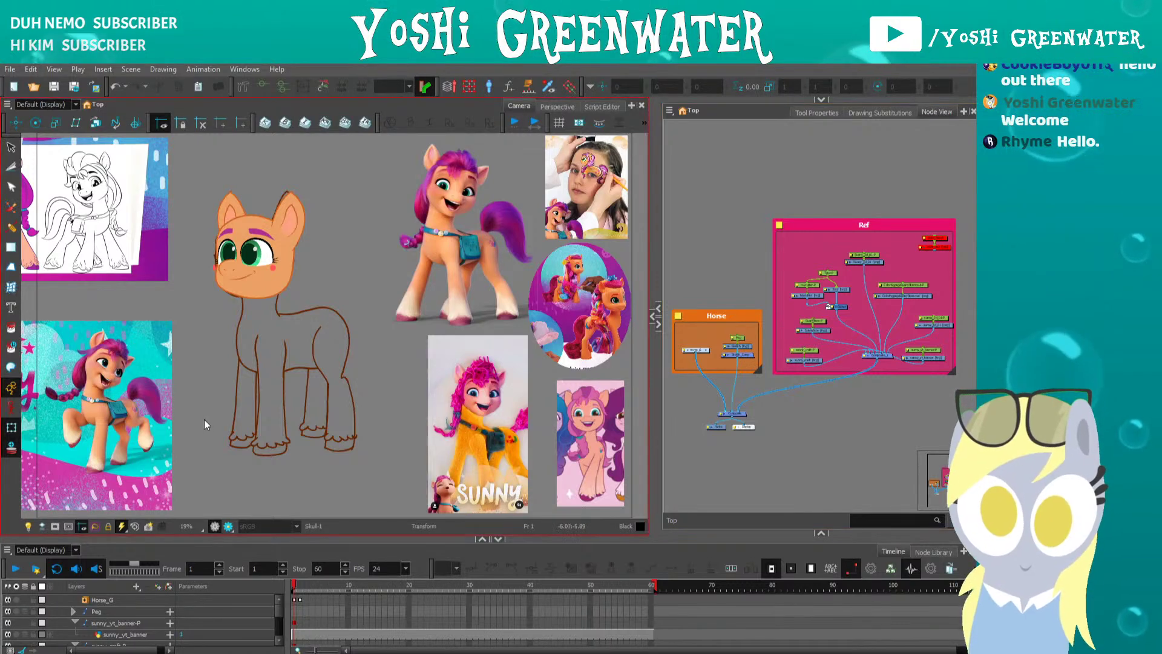
key("period")
key("period")
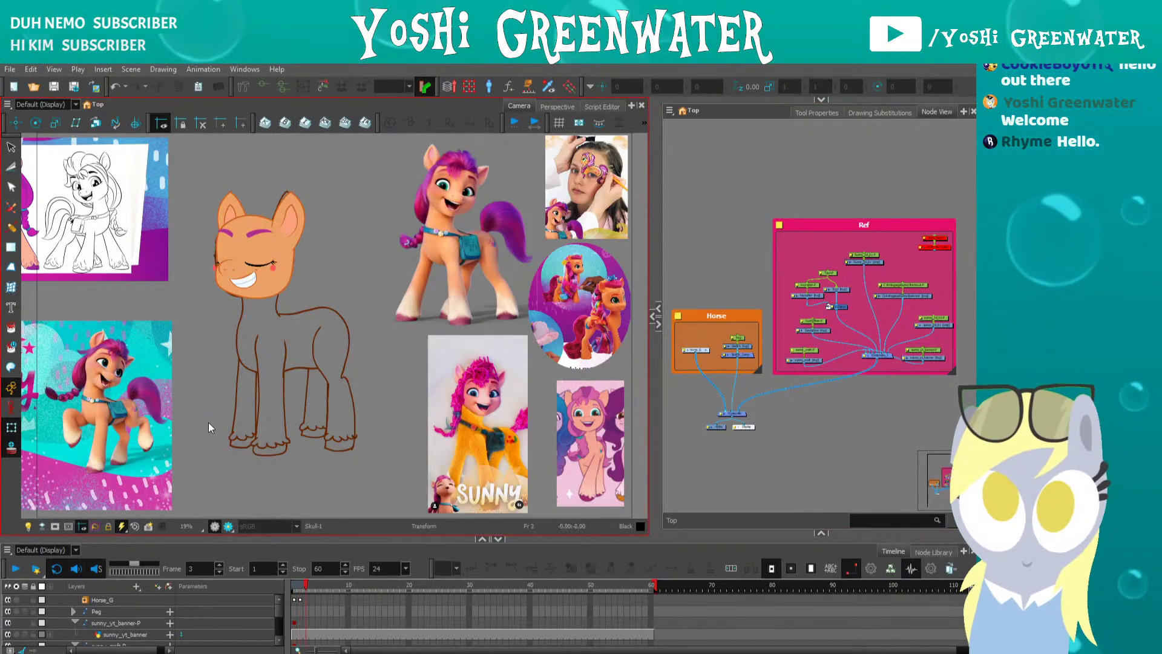
key("period")
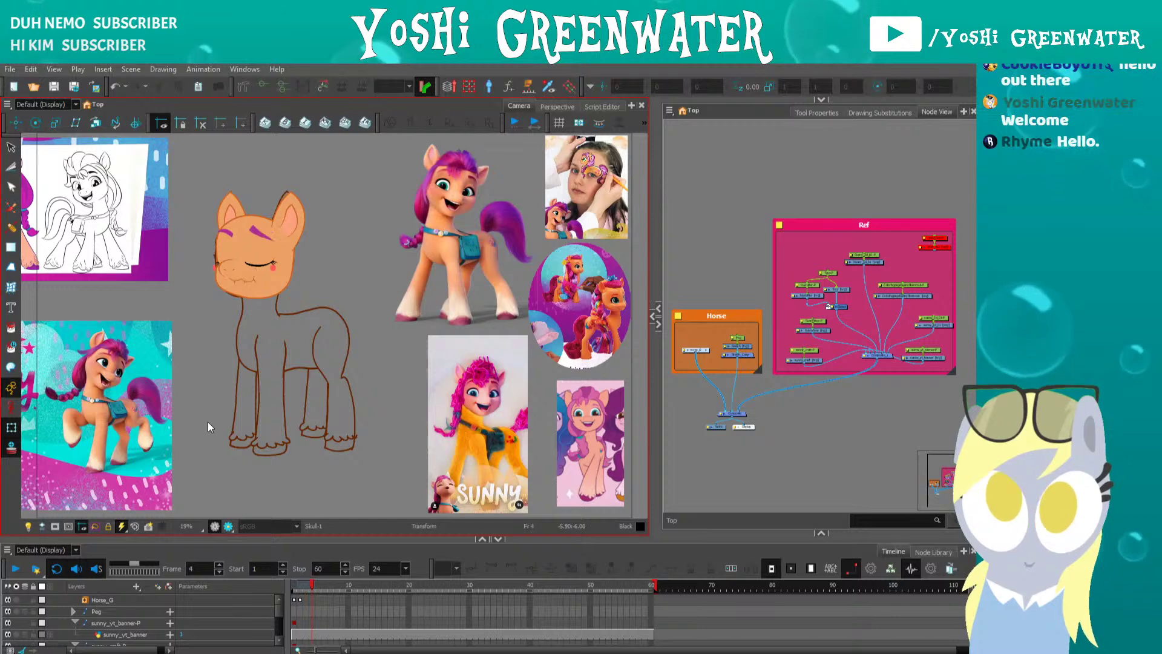
key("period")
key("period")
key("period")
key("period")
key("period")
key("period")
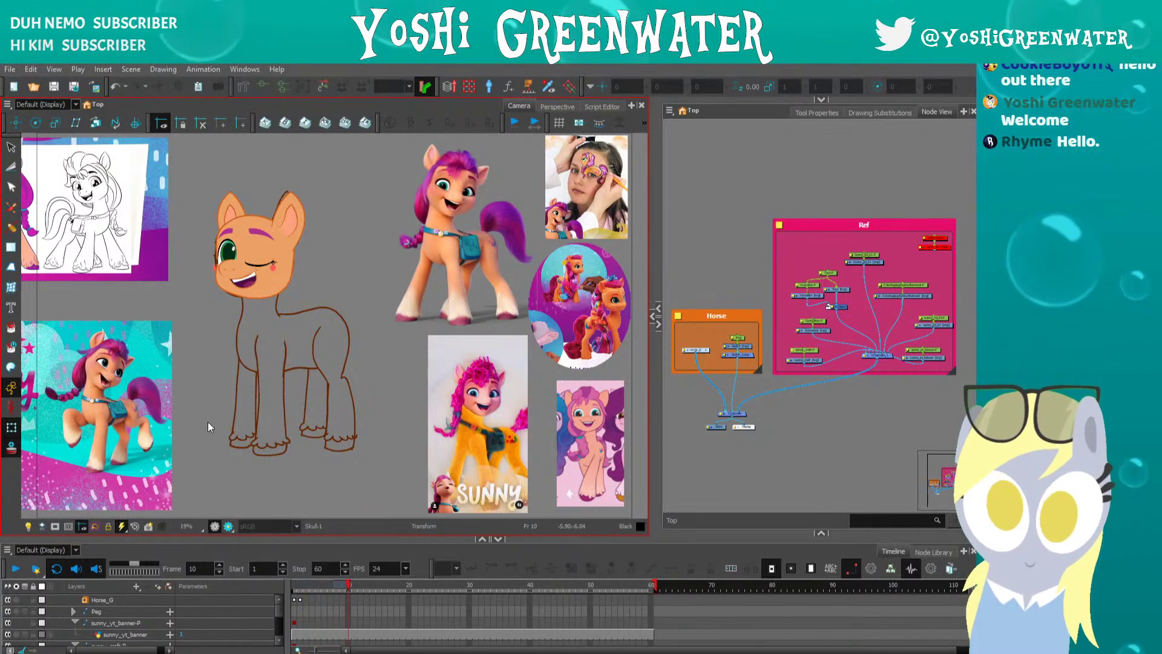
- Review the facial expressions on the head up close, going back from frame 10 to frame 1
scroll(211, 261, "up", 3)
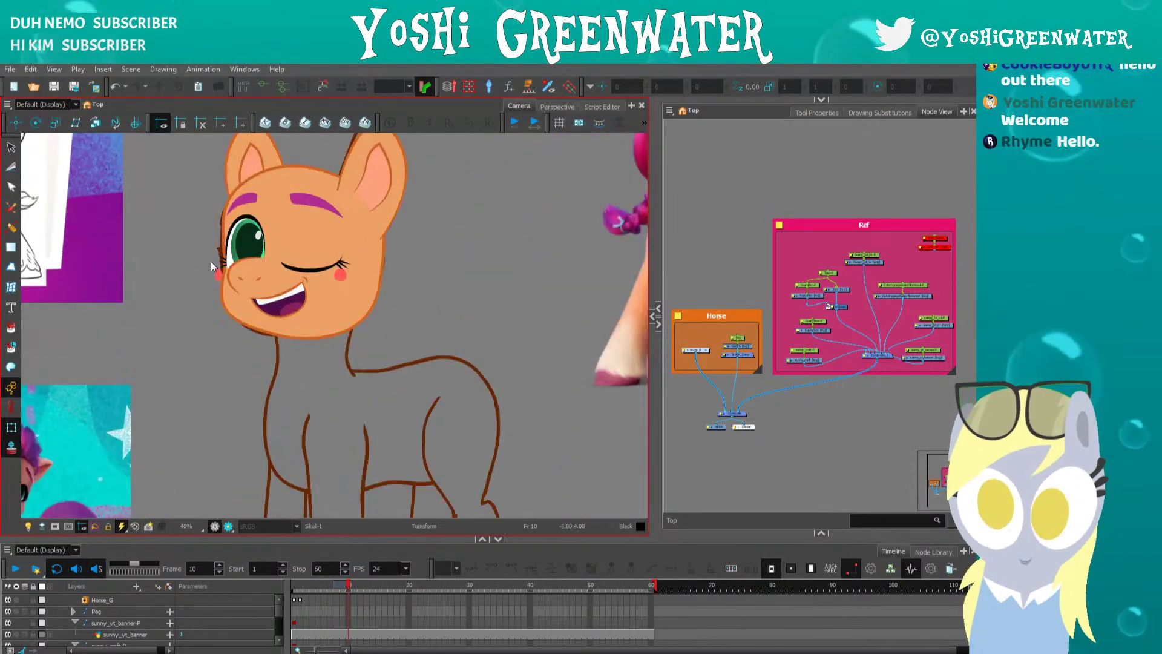
left_click_drag(190, 278, 218, 354)
key("comma")
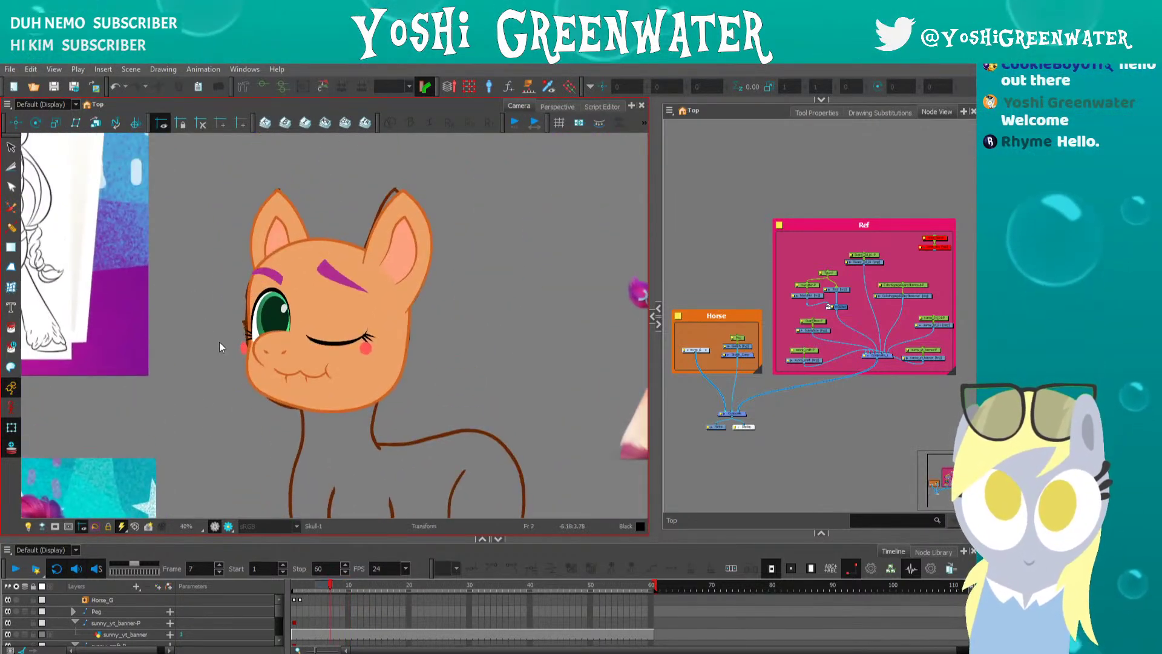
key("comma")
key("comma")
key("comma")
key("comma")
key("comma")
key("comma")
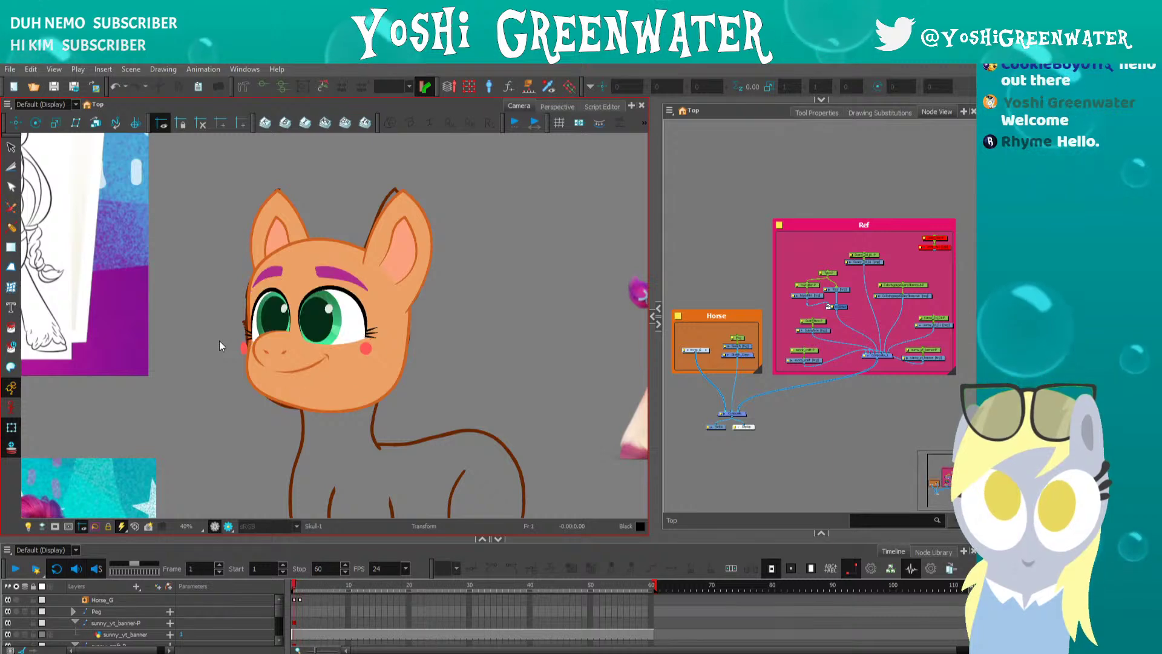
key("period")
key("period")
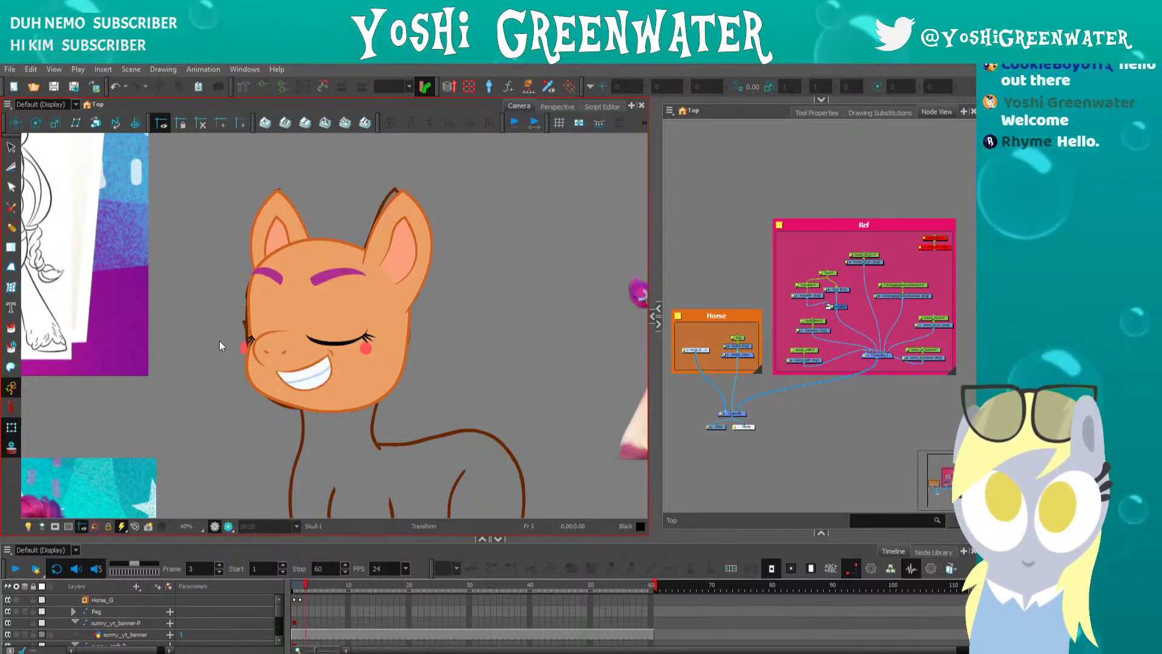
key("comma")
key("comma")
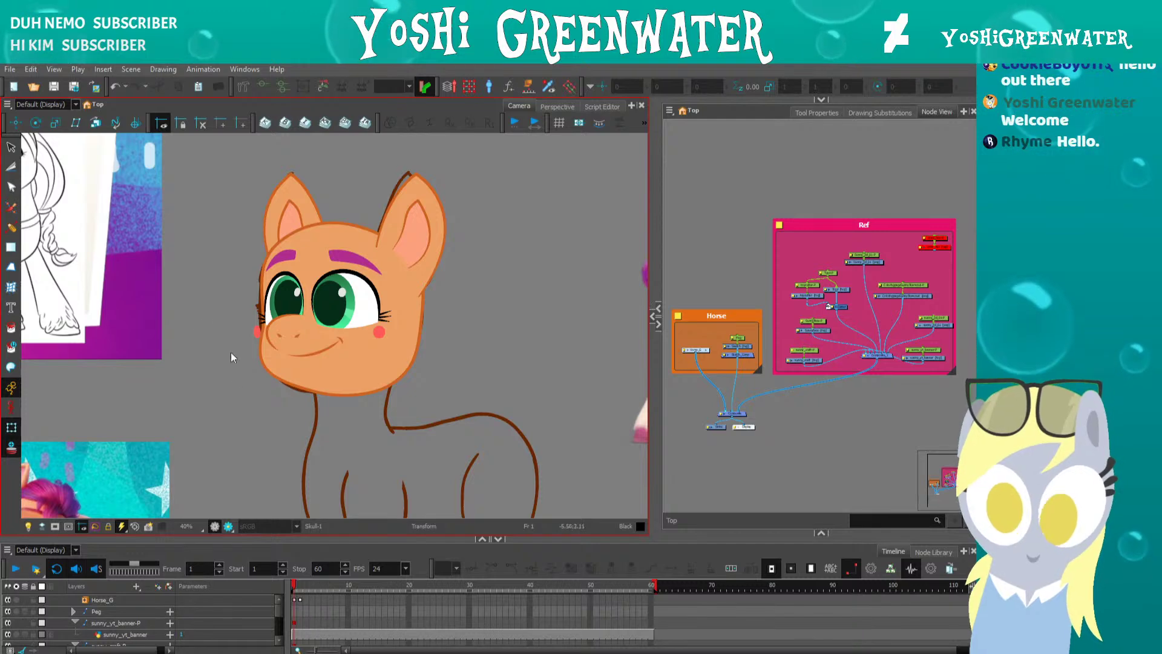
- Play the expressions forward to frame 10 again and examine the sketched body and legs below the head
key("period")
key("period")
key("period")
key("period")
key("period")
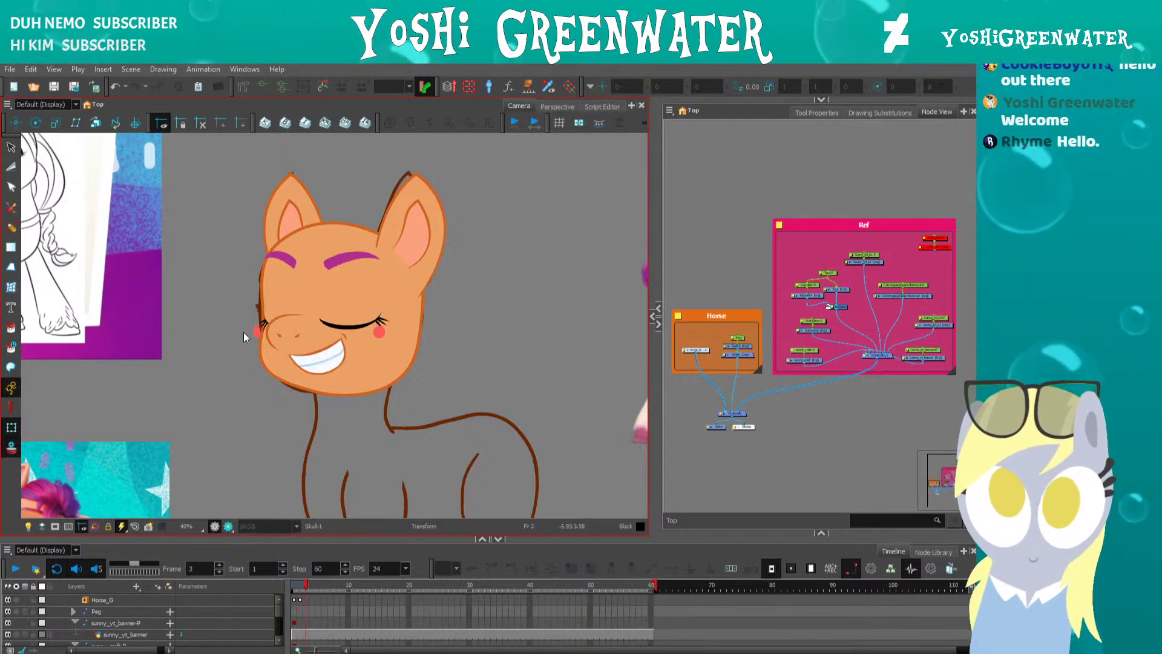
key("period")
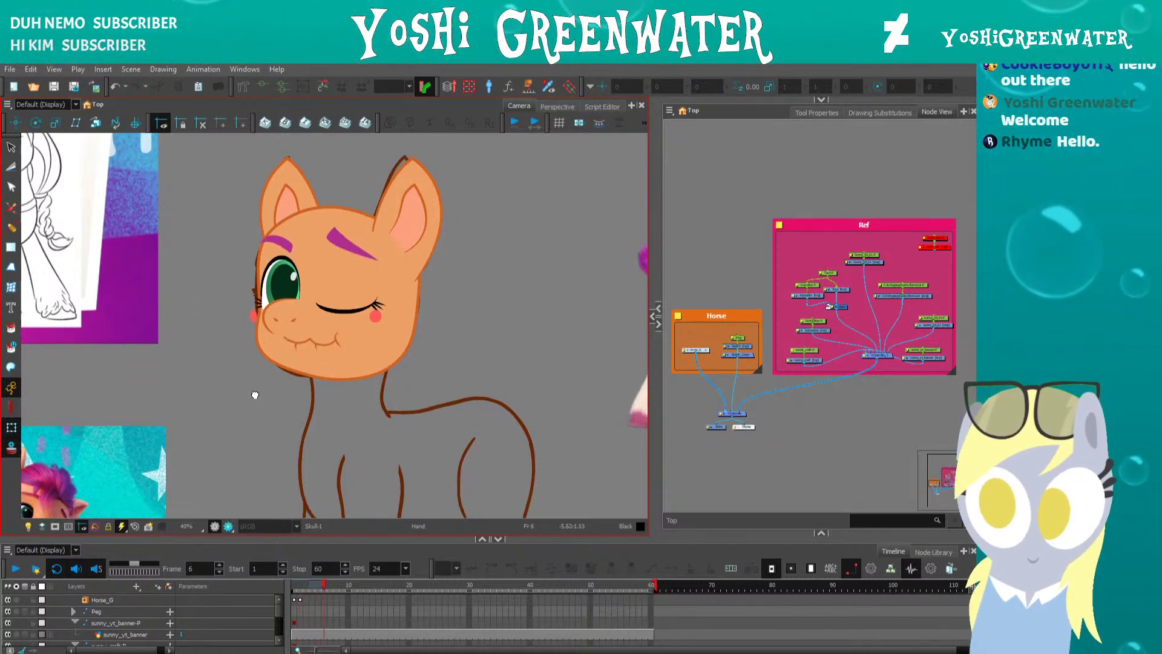
key("period")
key("period")
key("period")
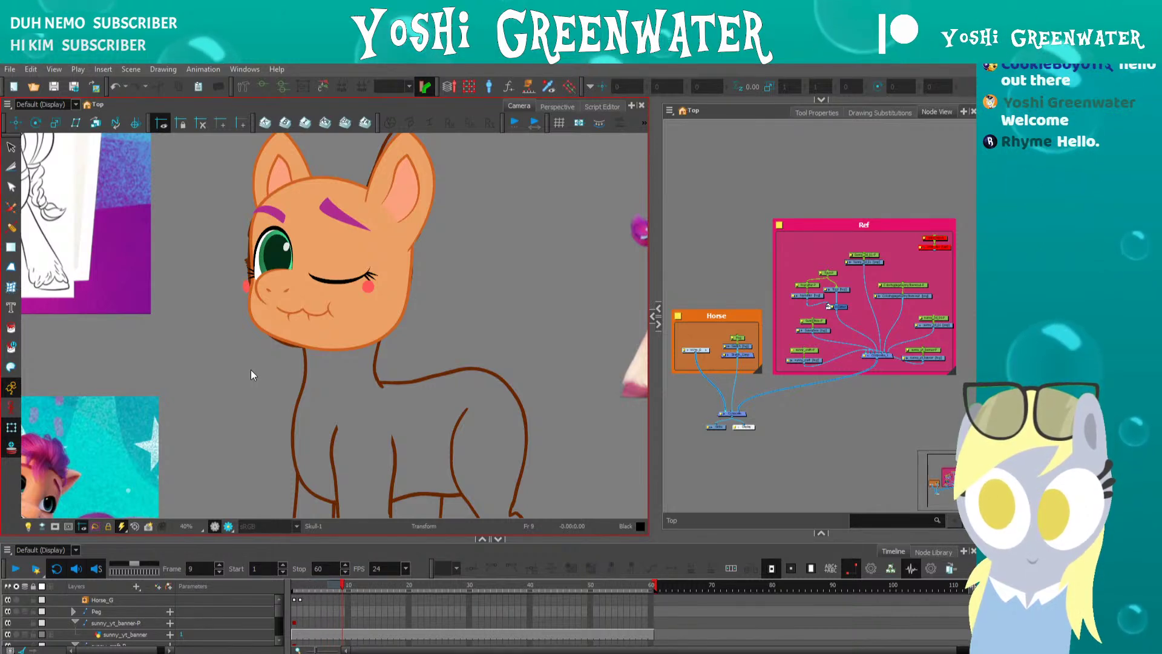
left_click_drag(251, 373, 223, 254)
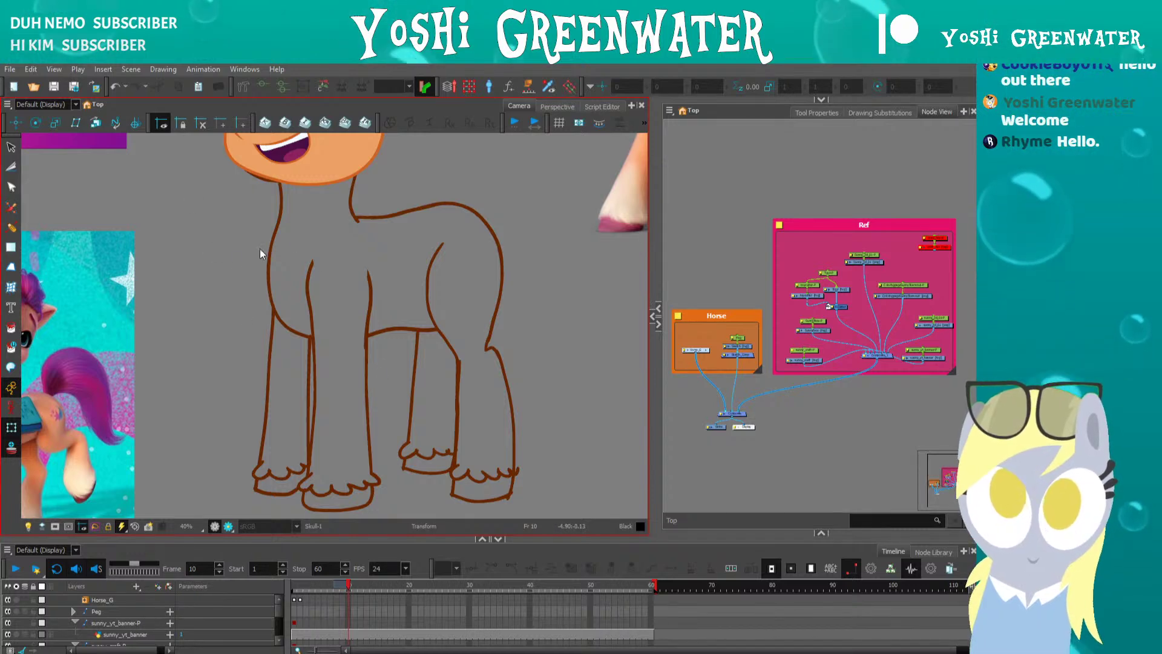
left_click_drag(245, 284, 269, 281)
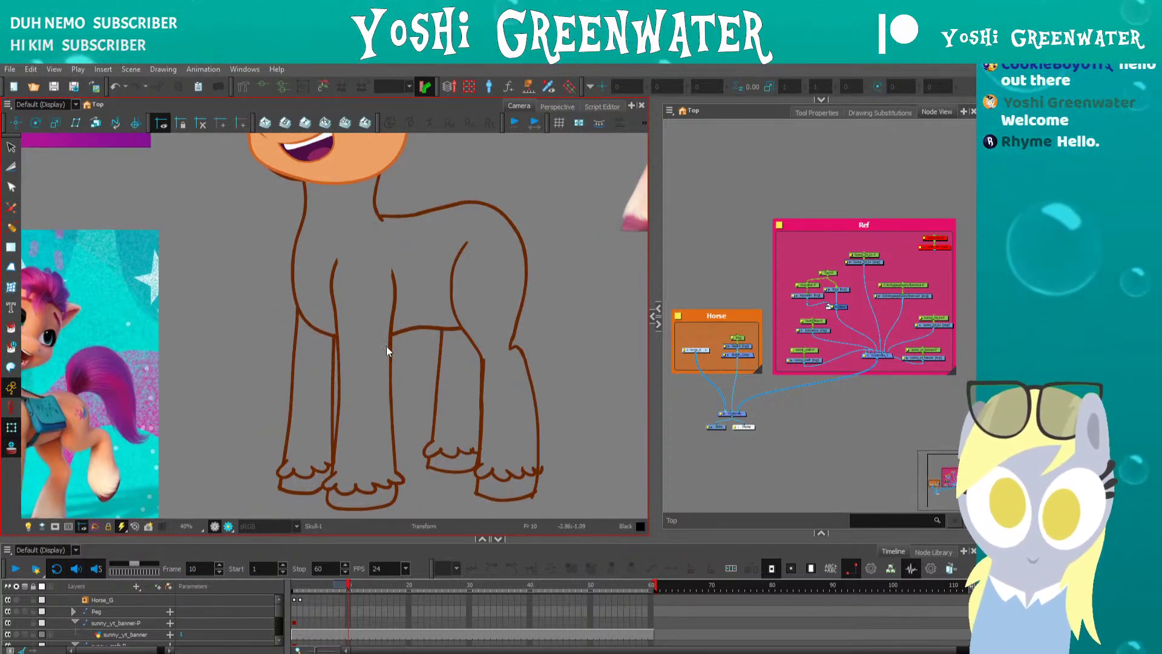
scroll(255, 339, "down", 3)
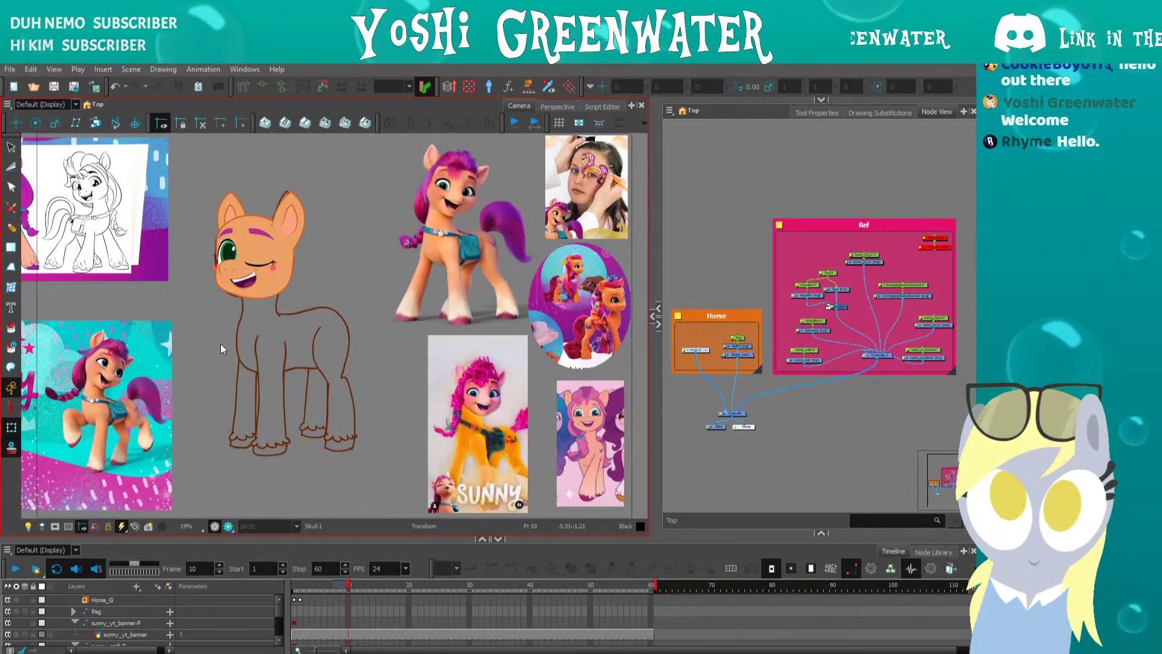
- Return to frame 1 with the whole pony and the surrounding reference pictures in view
key("comma")
key("comma")
key("comma")
key("comma")
key("comma")
key("comma")
key("comma")
key("comma")
key("comma")
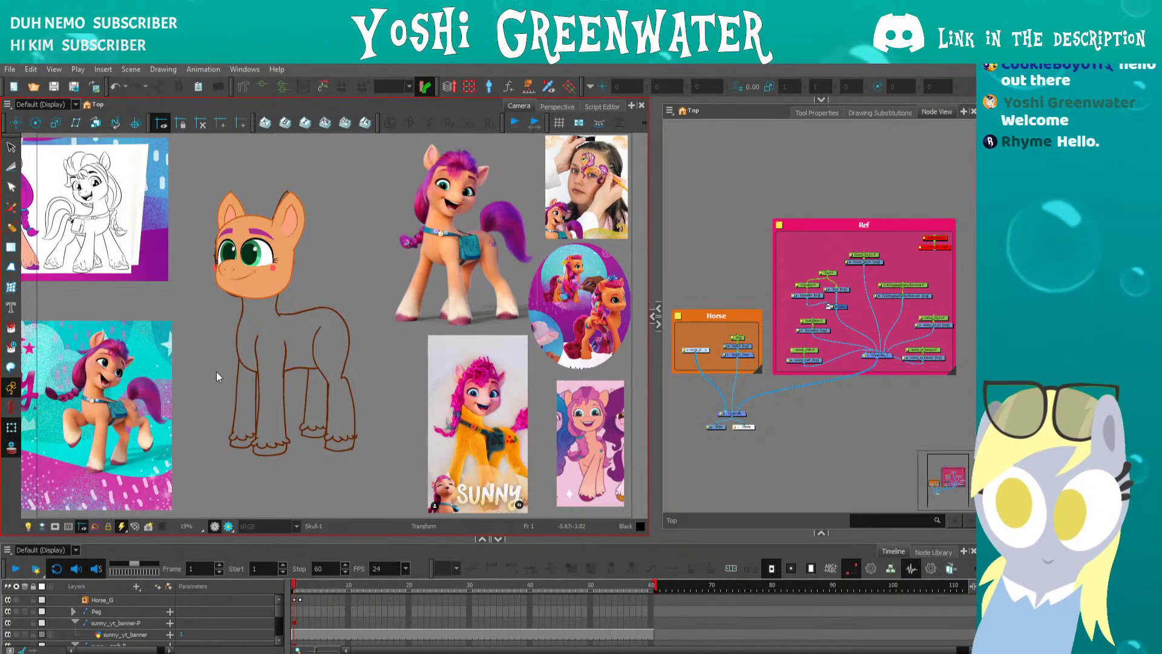
left_click_drag(207, 336, 252, 306)
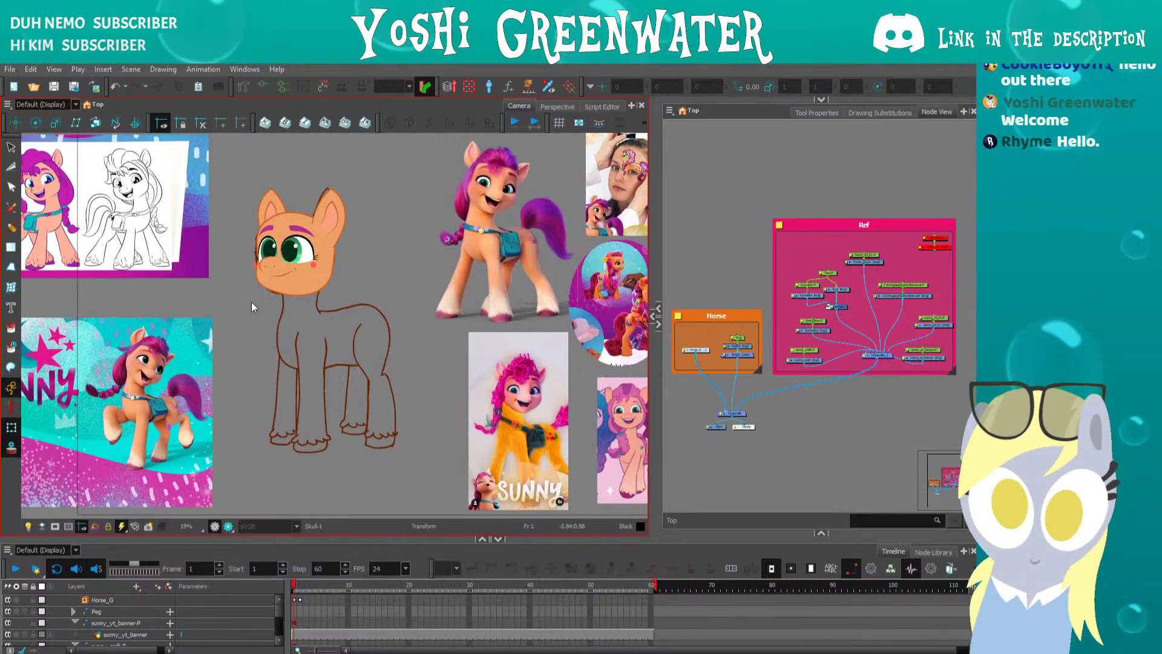
- Open the HeadG group inside Horse_G and widen the Node View to fit its network
left_click(707, 351)
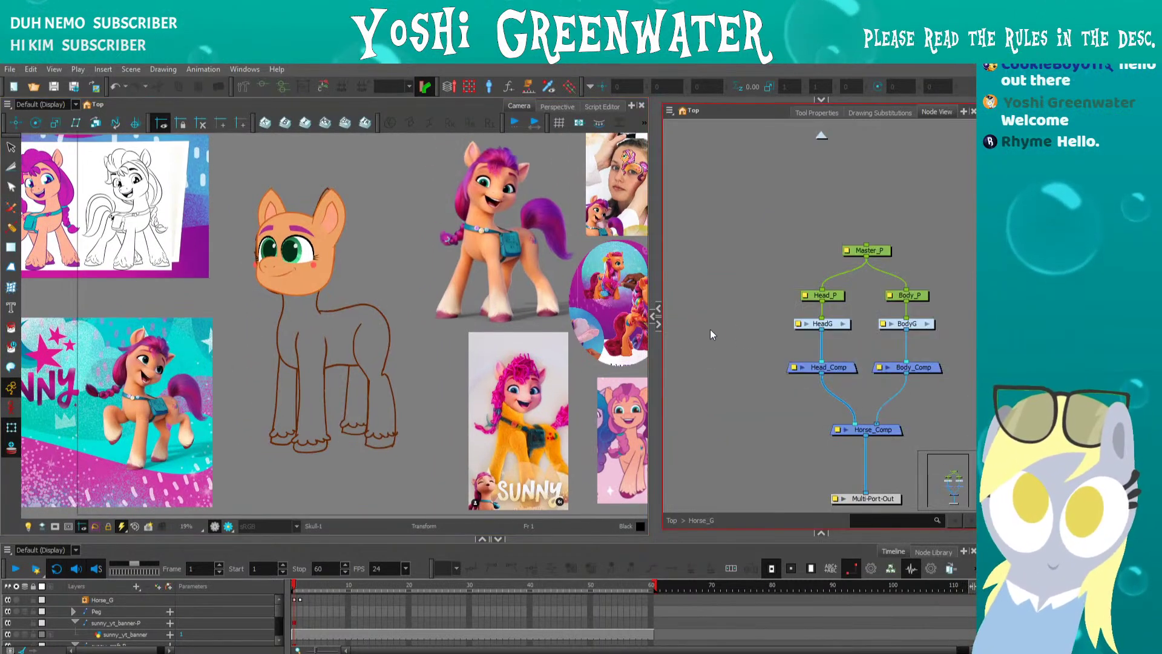
left_click(841, 324)
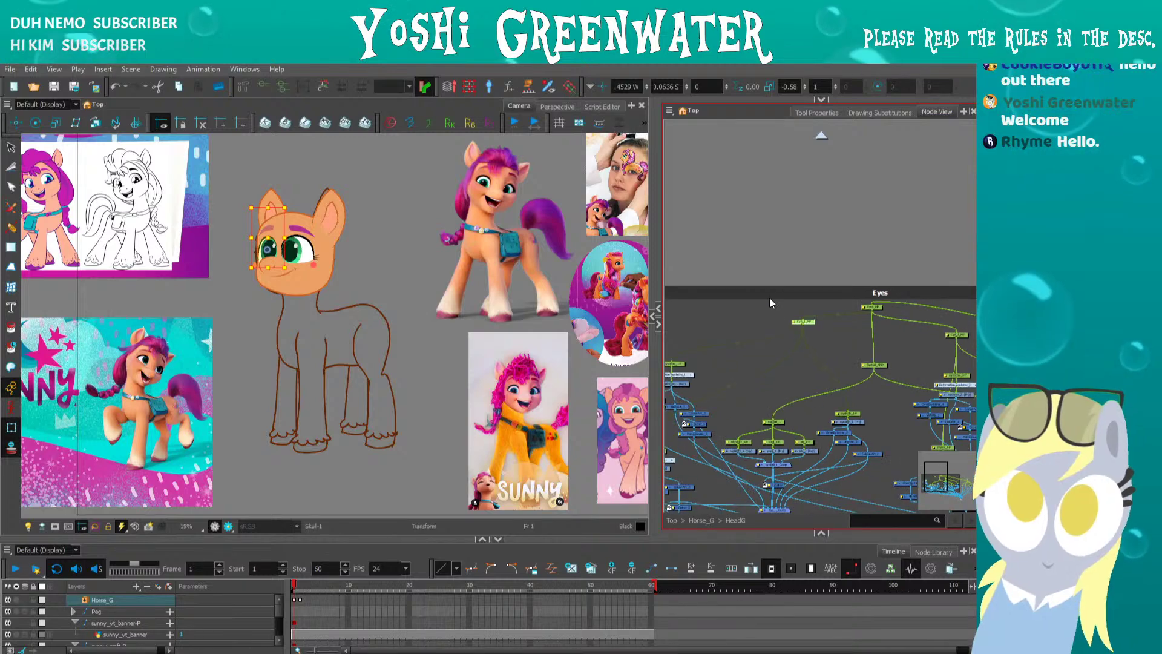
left_click(659, 309)
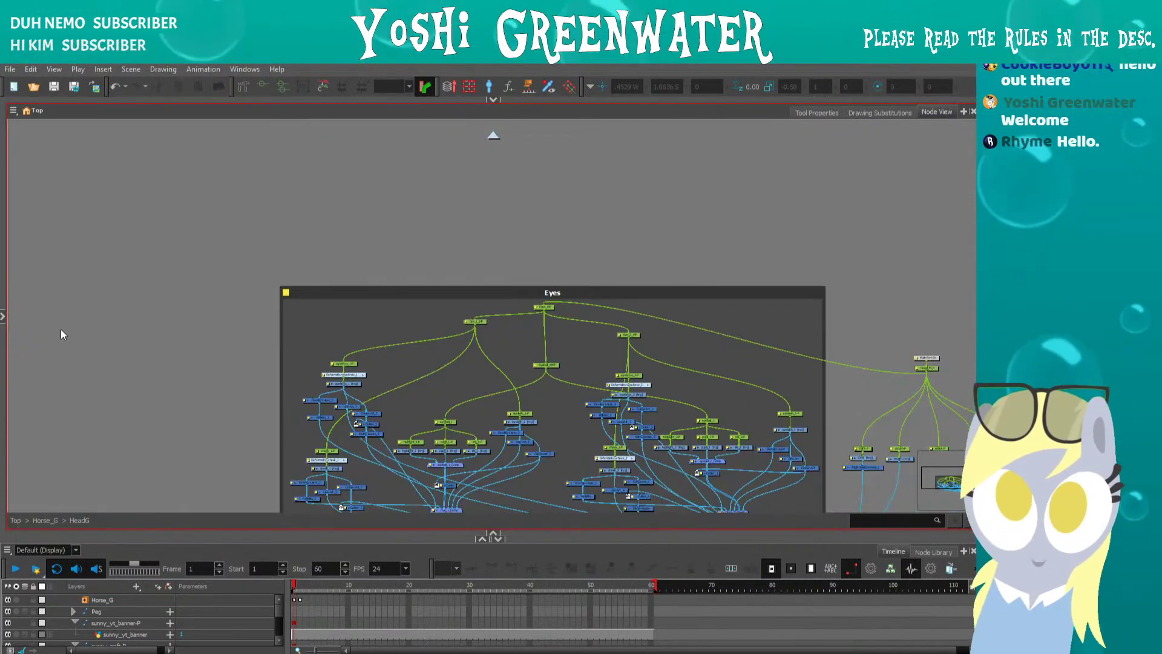
left_click(3, 316)
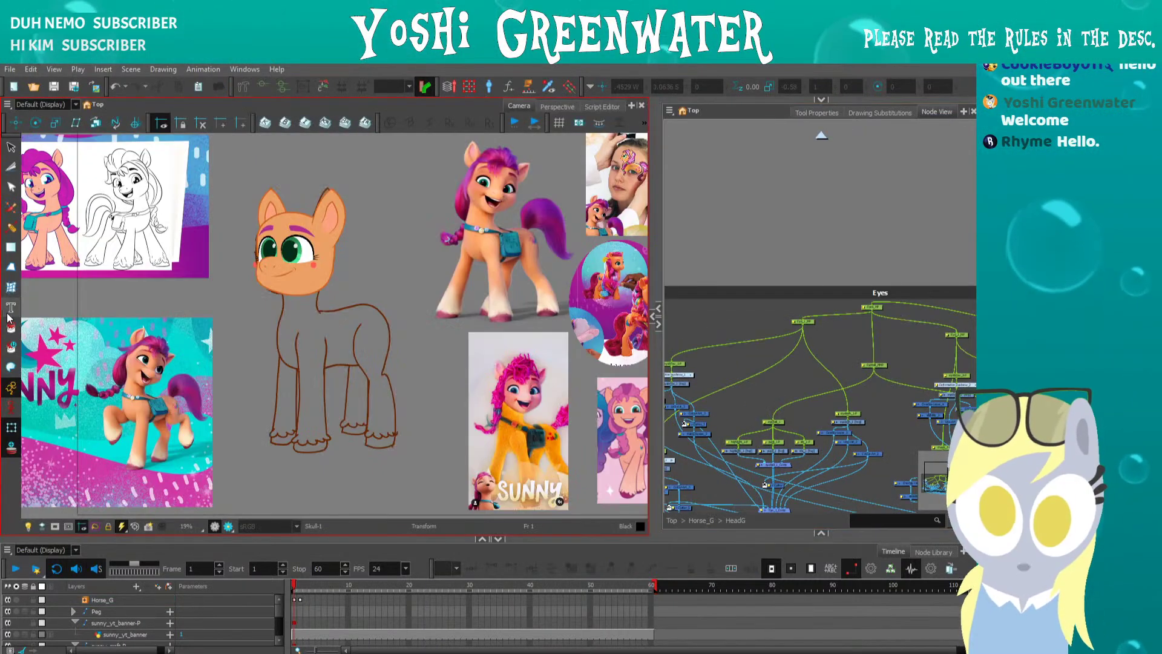
left_click_drag(658, 324, 389, 351)
scroll(539, 399, "down", 2)
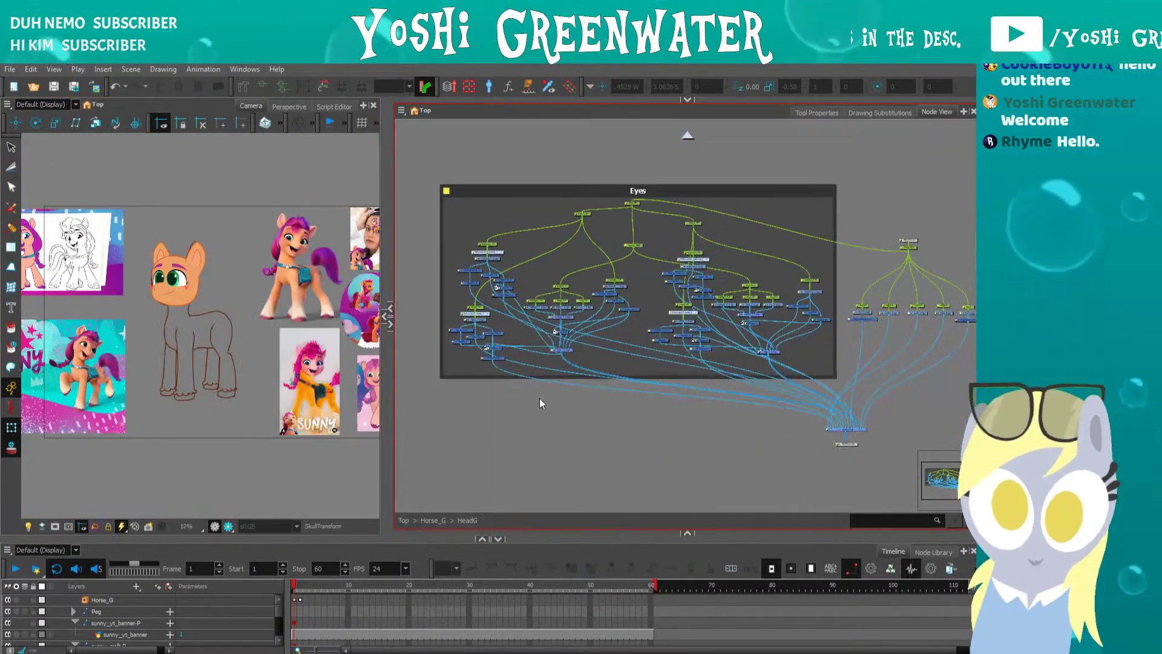
- Examine the Eyes backdrop and the separate ear, mouth, snout and skull nodes of the head rig
left_click(536, 216)
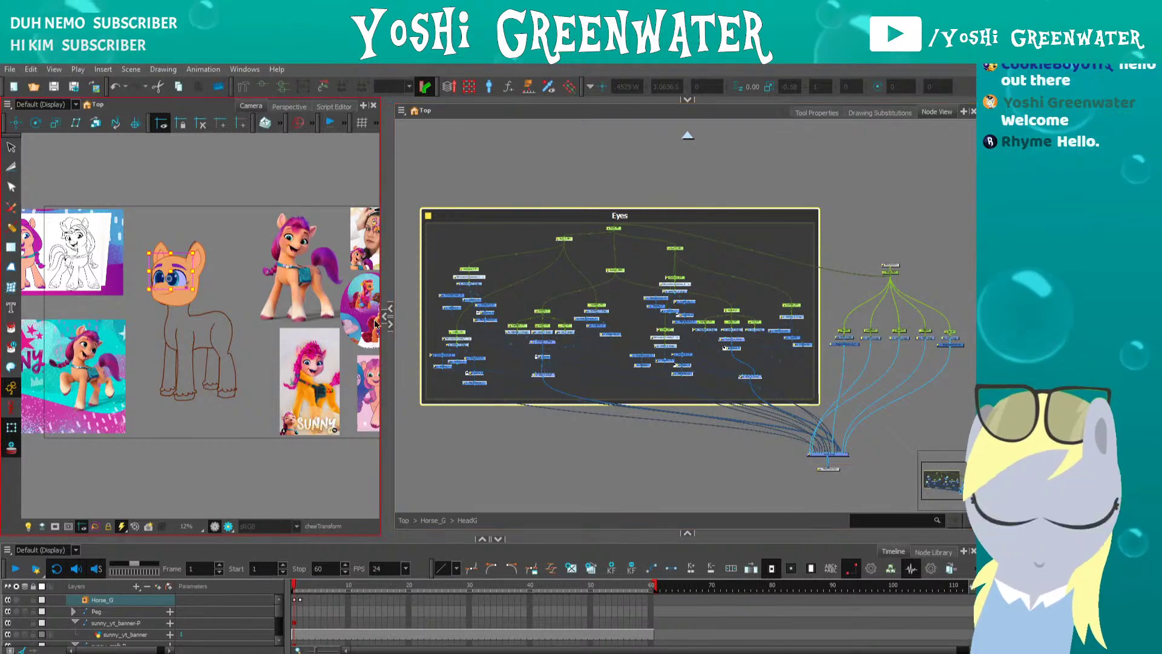
scroll(160, 275, "up", 3)
scroll(160, 276, "up", 1)
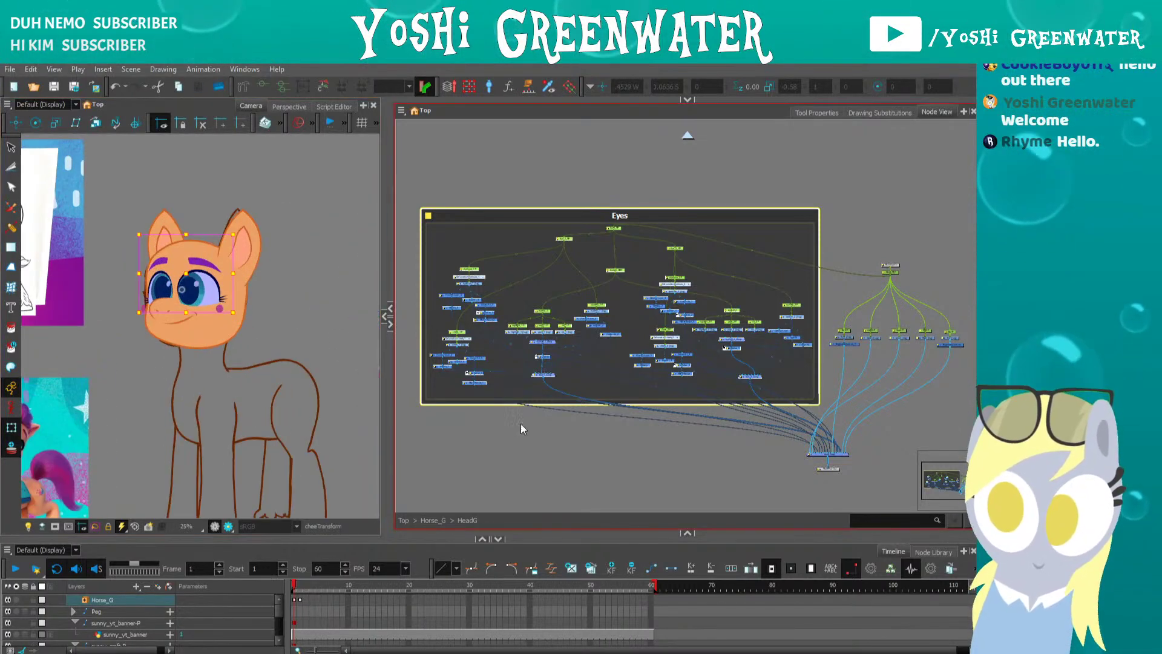
left_click_drag(521, 424, 497, 393)
scroll(836, 297, "up", 5)
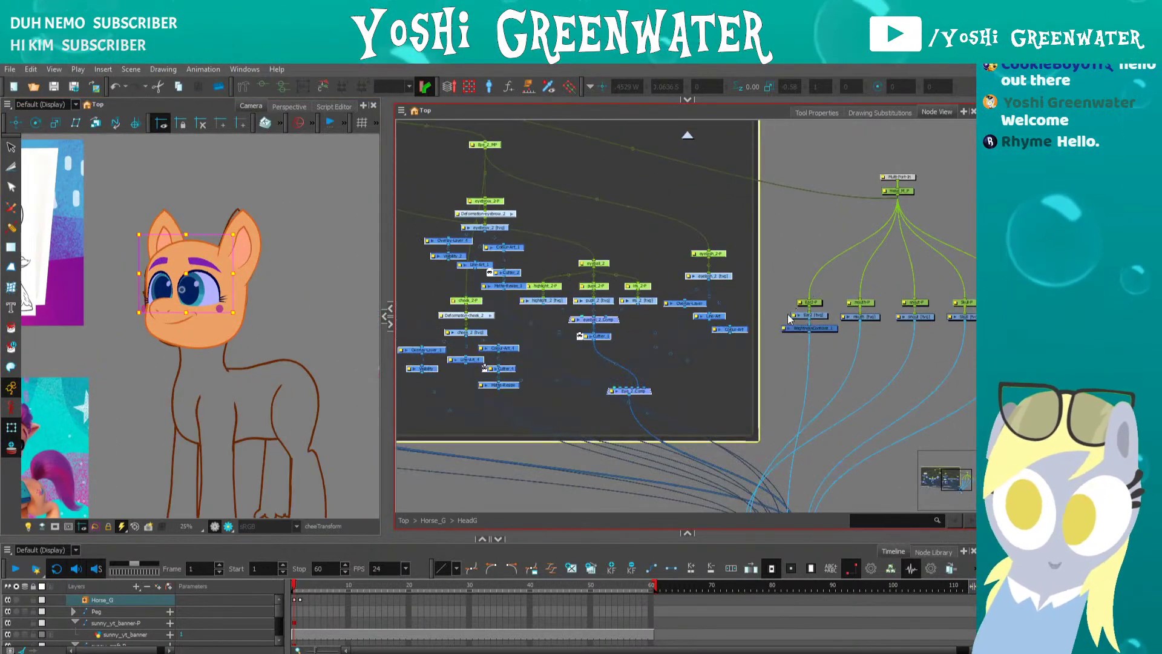
left_click_drag(772, 339, 634, 313)
left_click(652, 321)
scroll(693, 324, "up", 2)
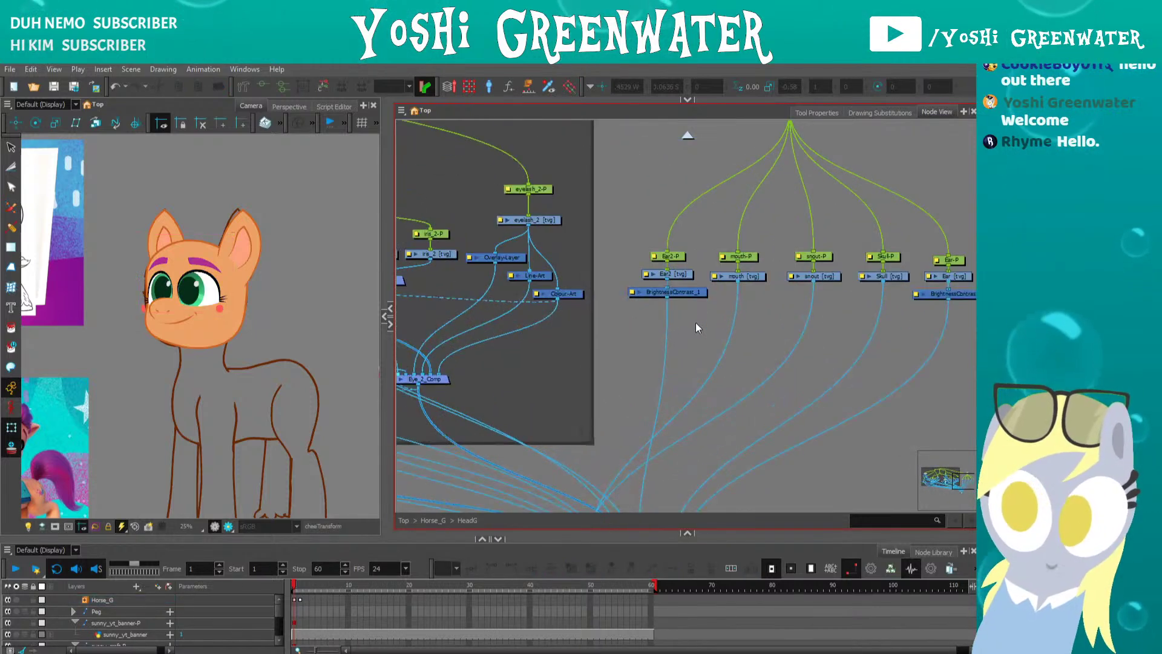
left_click_drag(704, 337, 659, 332)
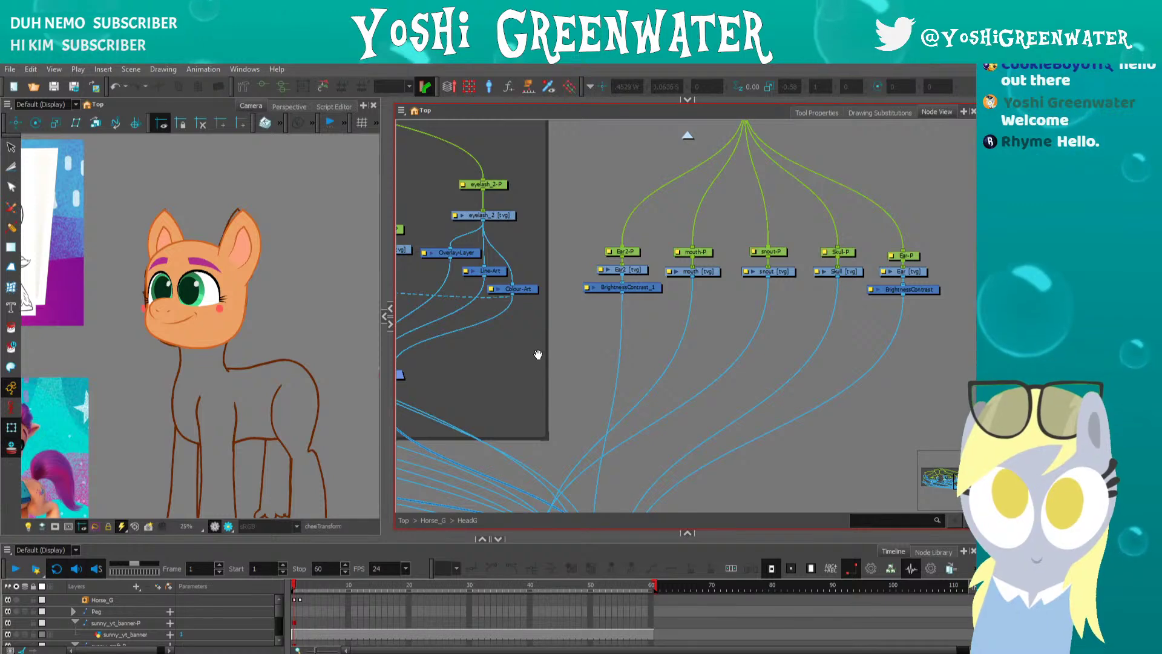
- Examine the eyelash, eyeball, eyebrow and cheek nodes inside the Eyes backdrop, ending on the complete head network
left_click_drag(538, 355, 735, 354)
left_click_drag(447, 347, 585, 348)
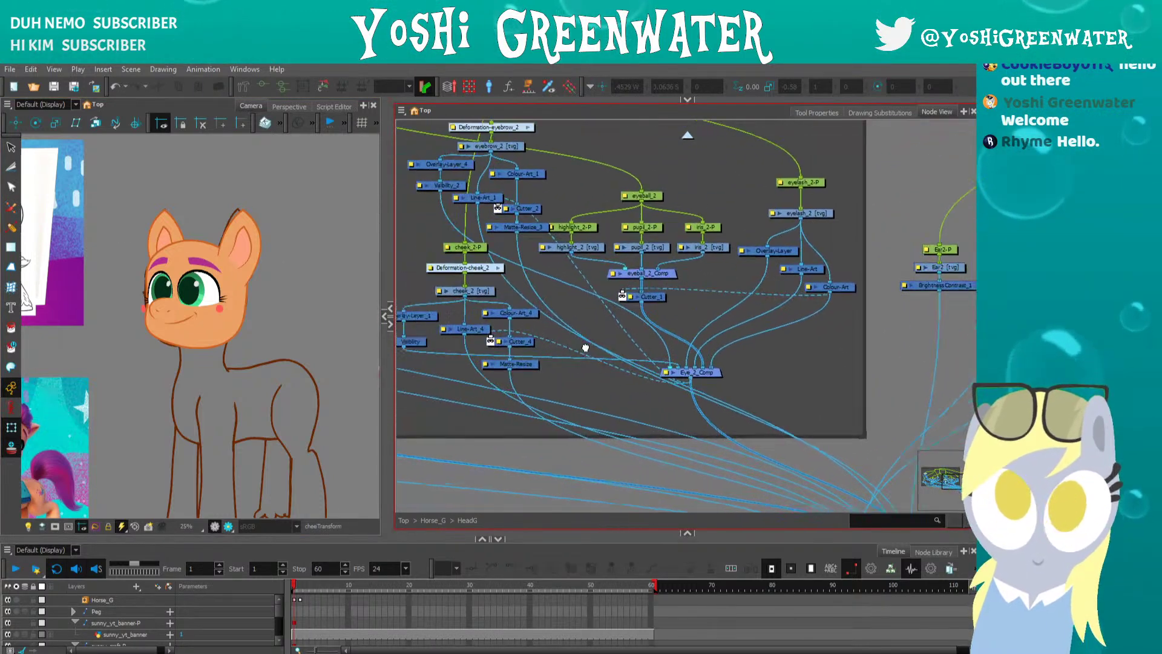
left_click_drag(445, 273, 579, 322)
scroll(471, 323, "down", 6)
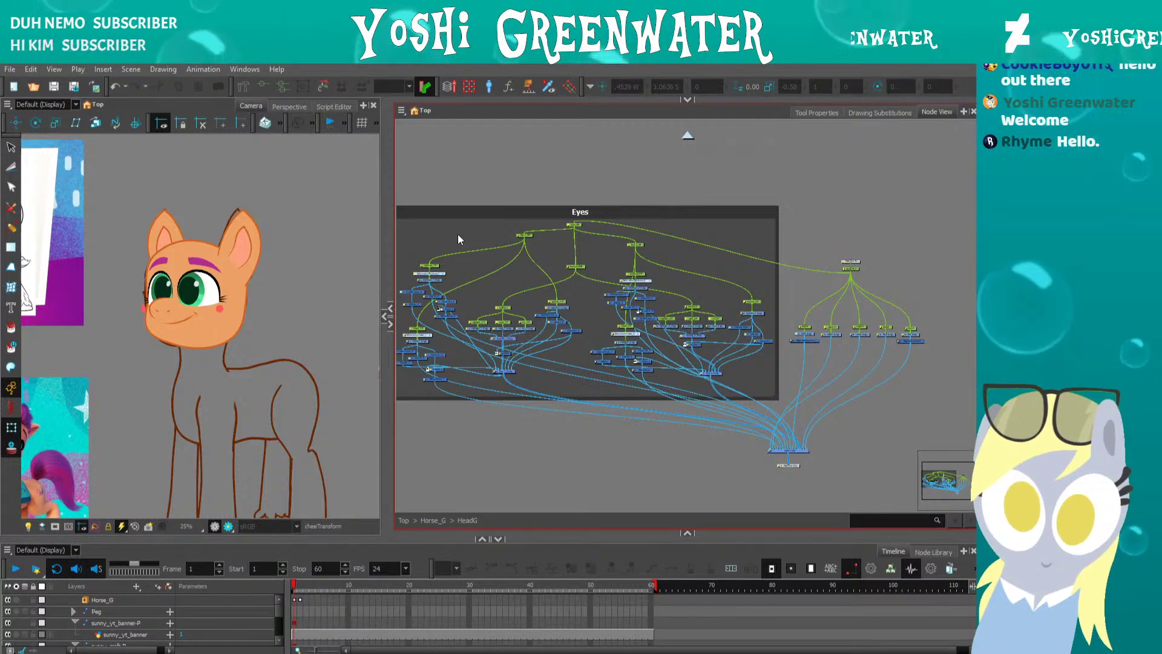
left_click_drag(407, 324, 442, 333)
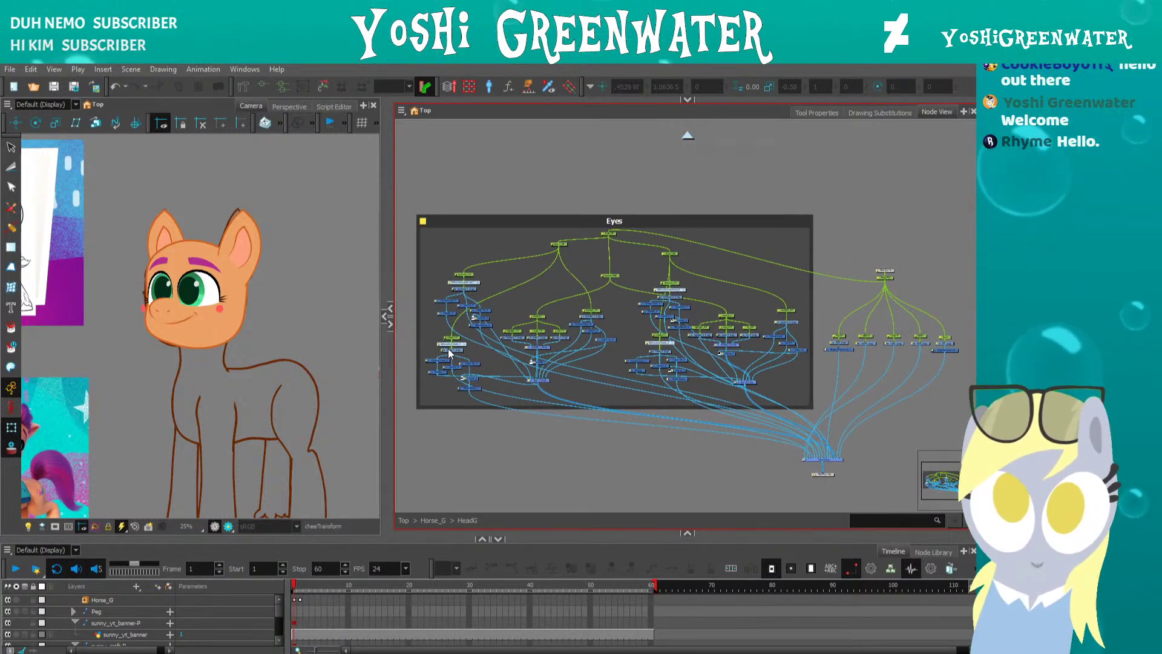
left_click_drag(189, 402, 174, 343)
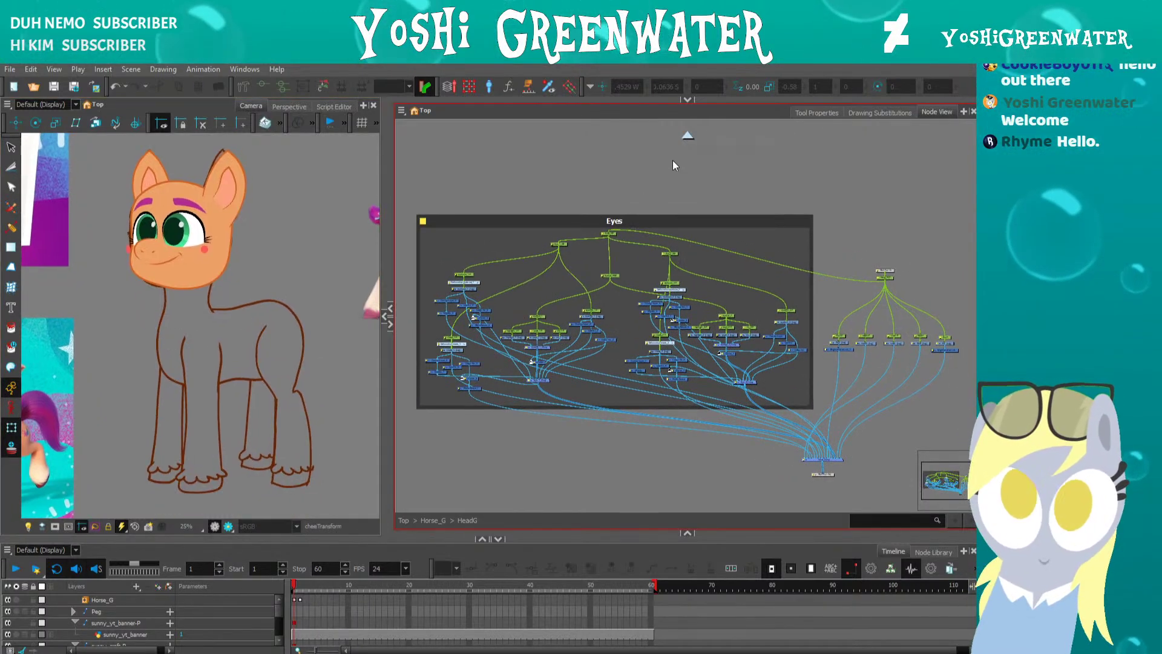
- Select the null2 drawing in the BodyG group of Horse_G and widen the Camera view around the pony and references
left_click(688, 135)
left_click(687, 136)
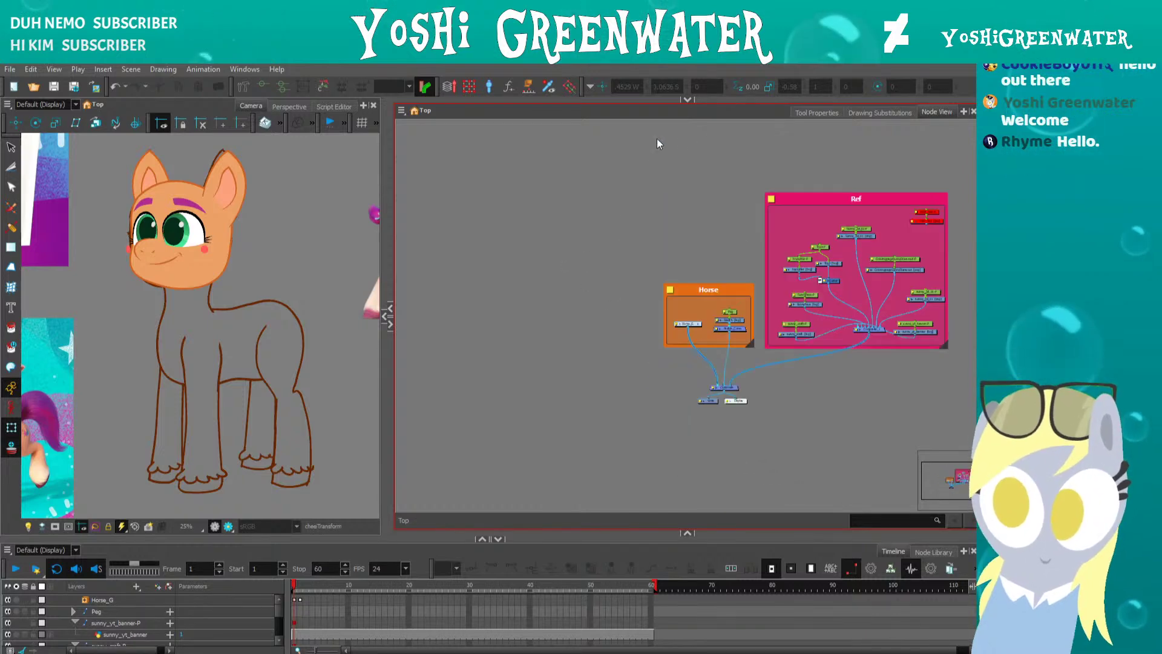
left_click(595, 302)
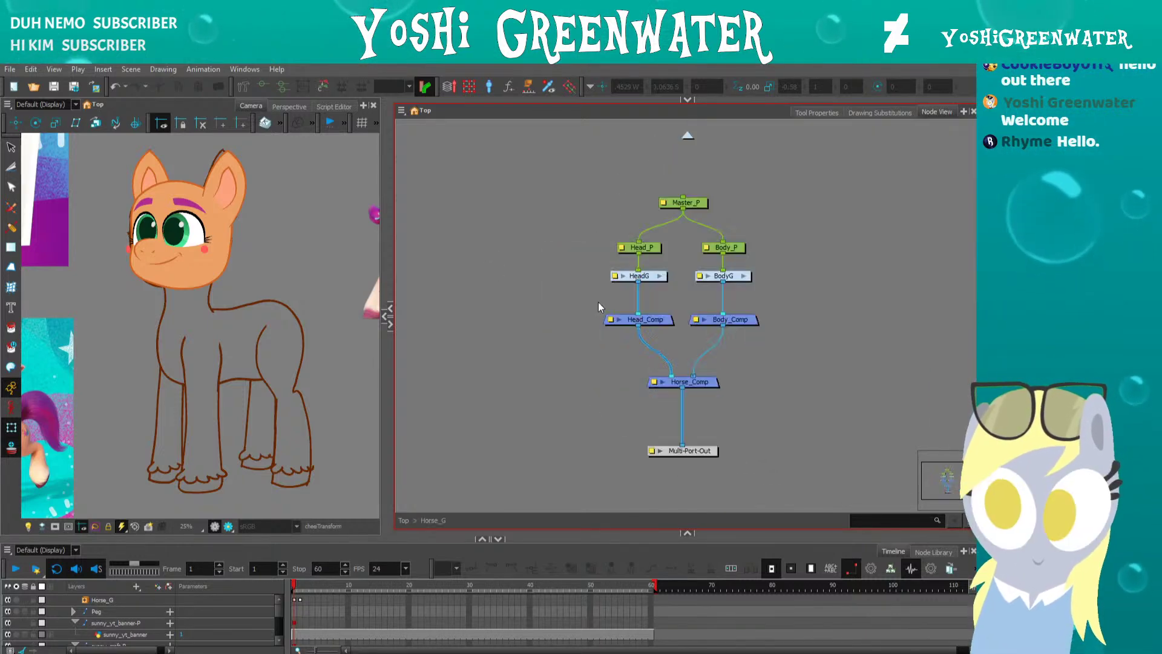
left_click(745, 276)
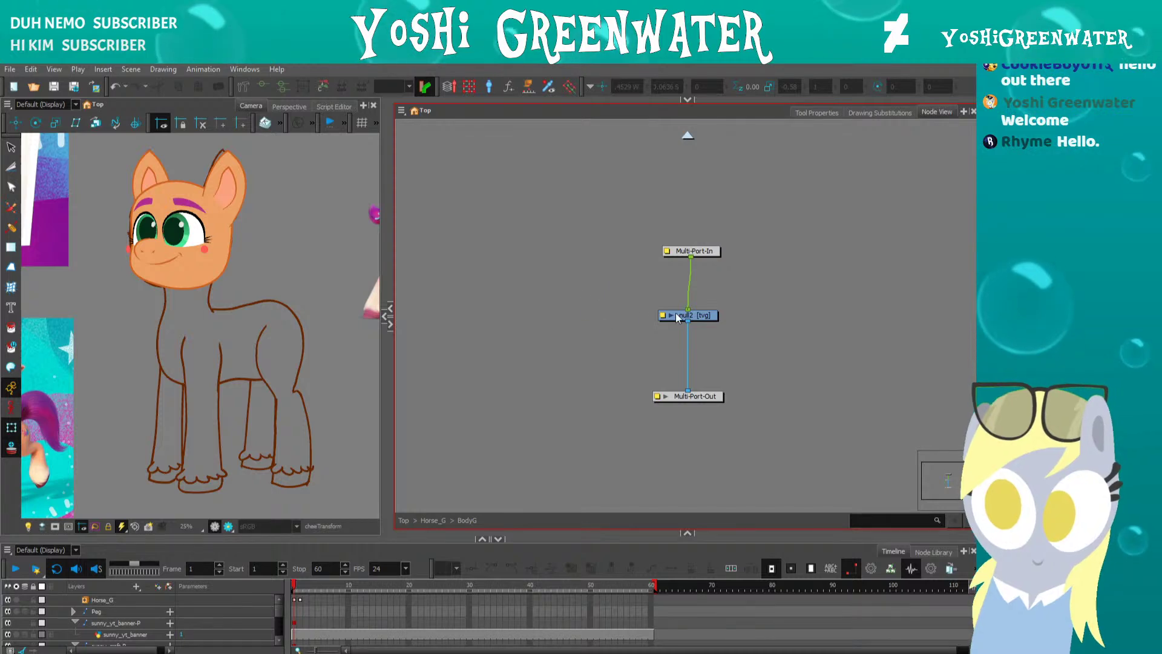
left_click(690, 313)
left_click_drag(387, 352, 629, 354)
scroll(357, 357, "down", 2)
left_click(305, 432)
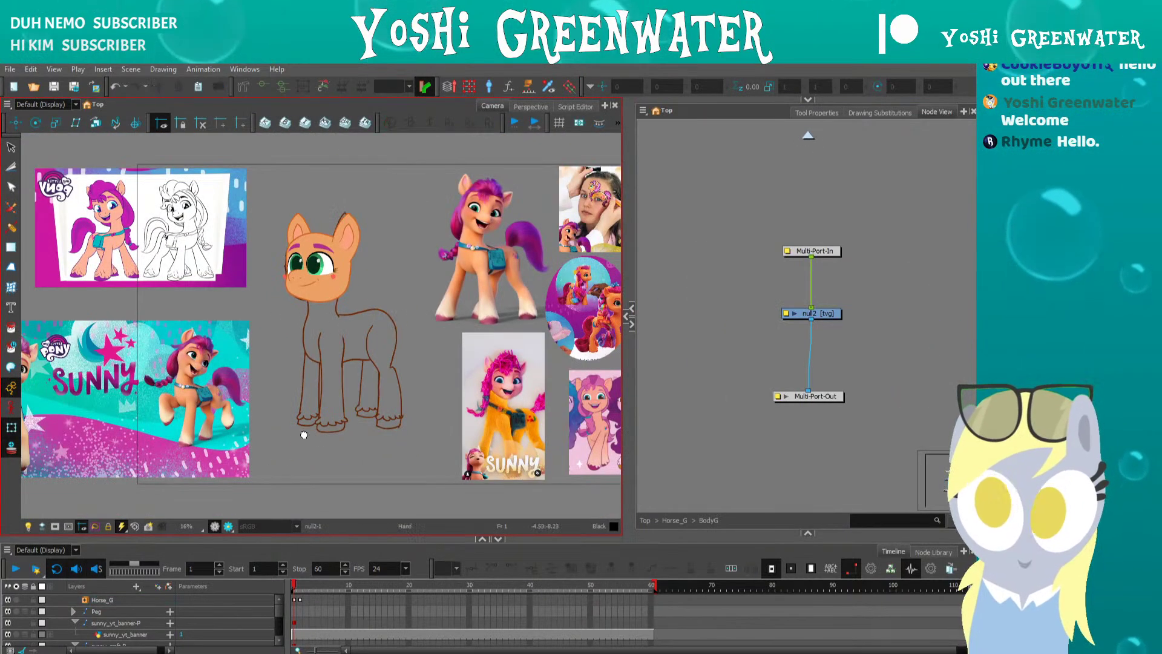
- Look over the reference images around the pony sketch and close in on the SUNNY poster with the plush-bodied pony
left_click_drag(303, 433, 253, 411)
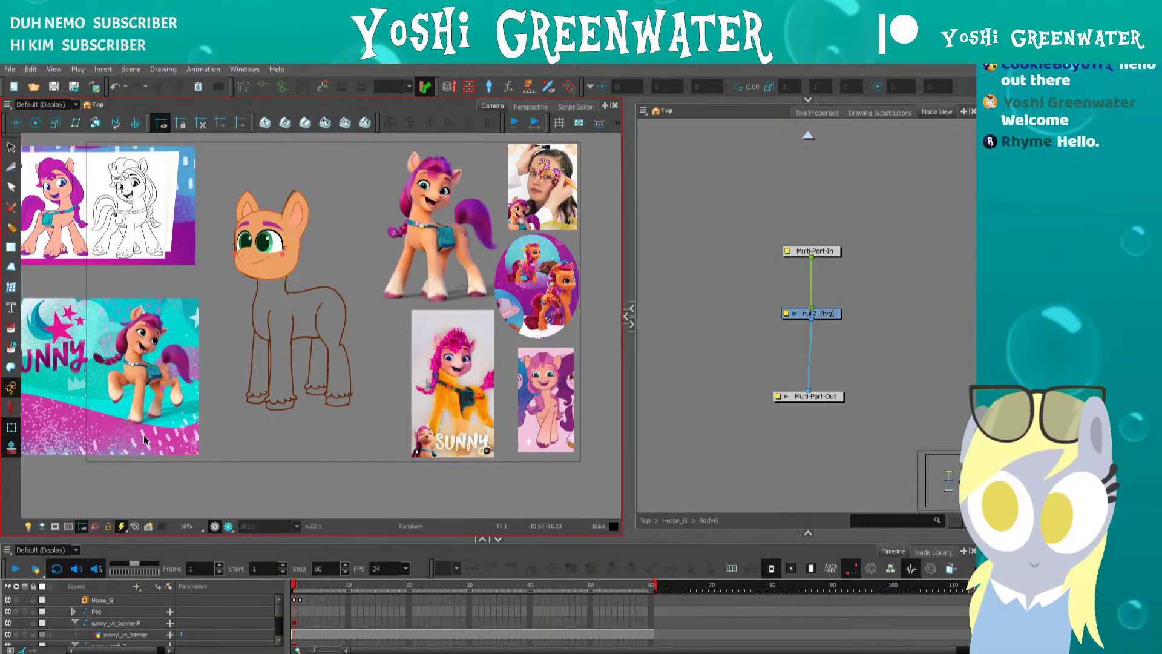
scroll(205, 466, "up", 1)
scroll(429, 218, "up", 1)
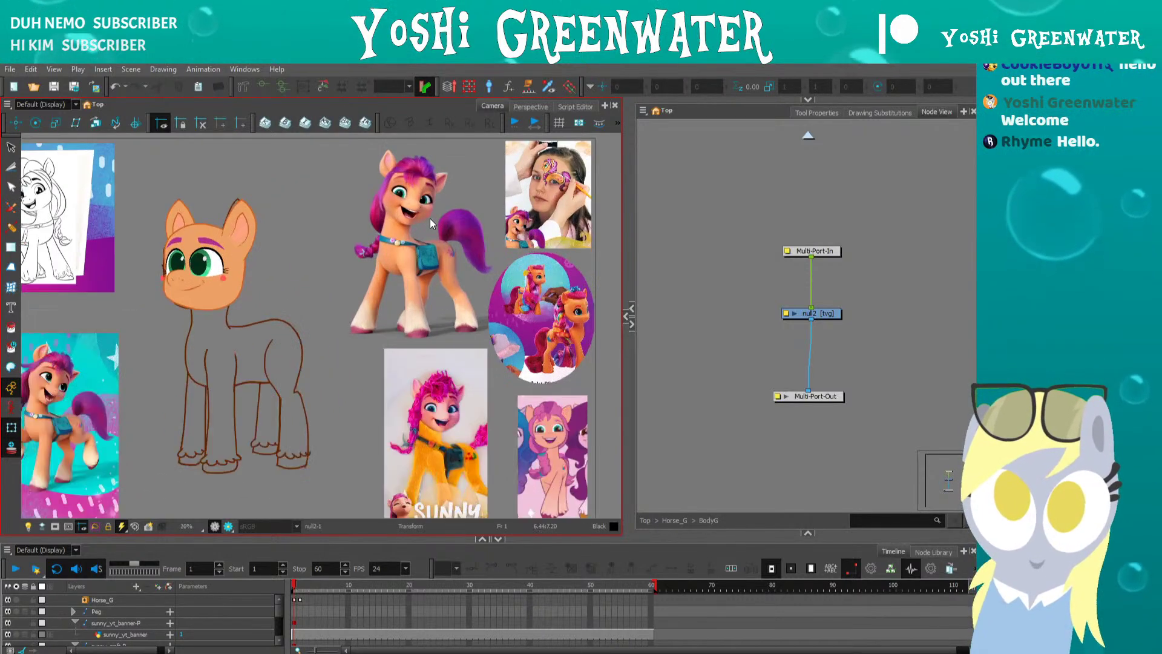
scroll(430, 218, "up", 1)
left_click_drag(466, 303, 409, 253)
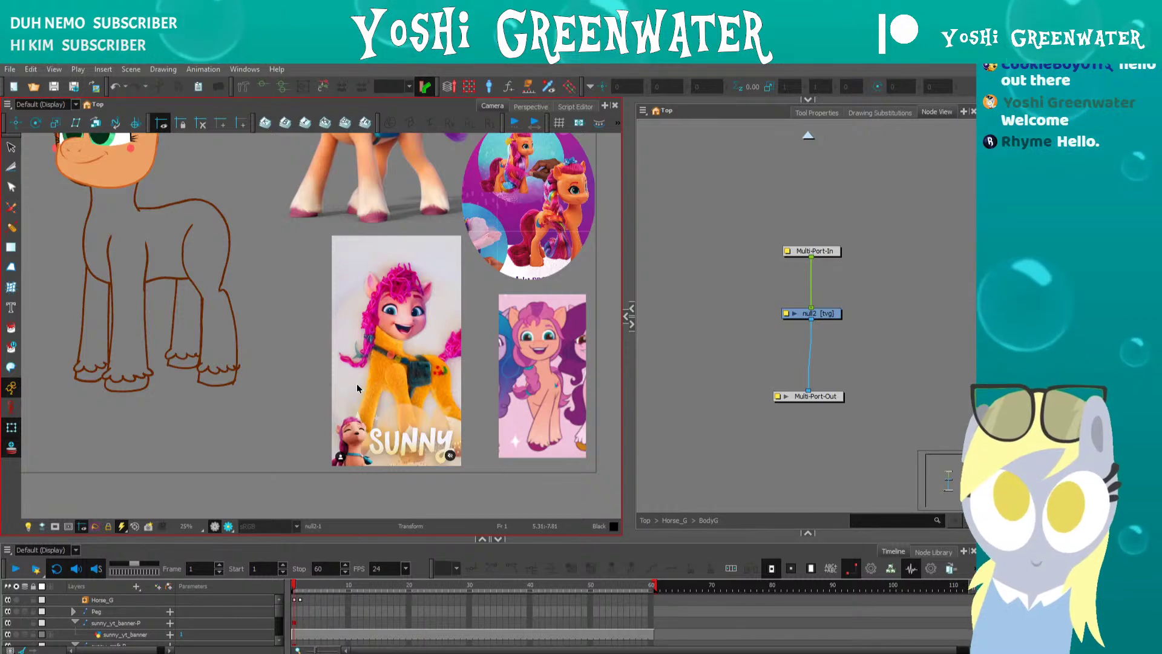
scroll(357, 383, "up", 2)
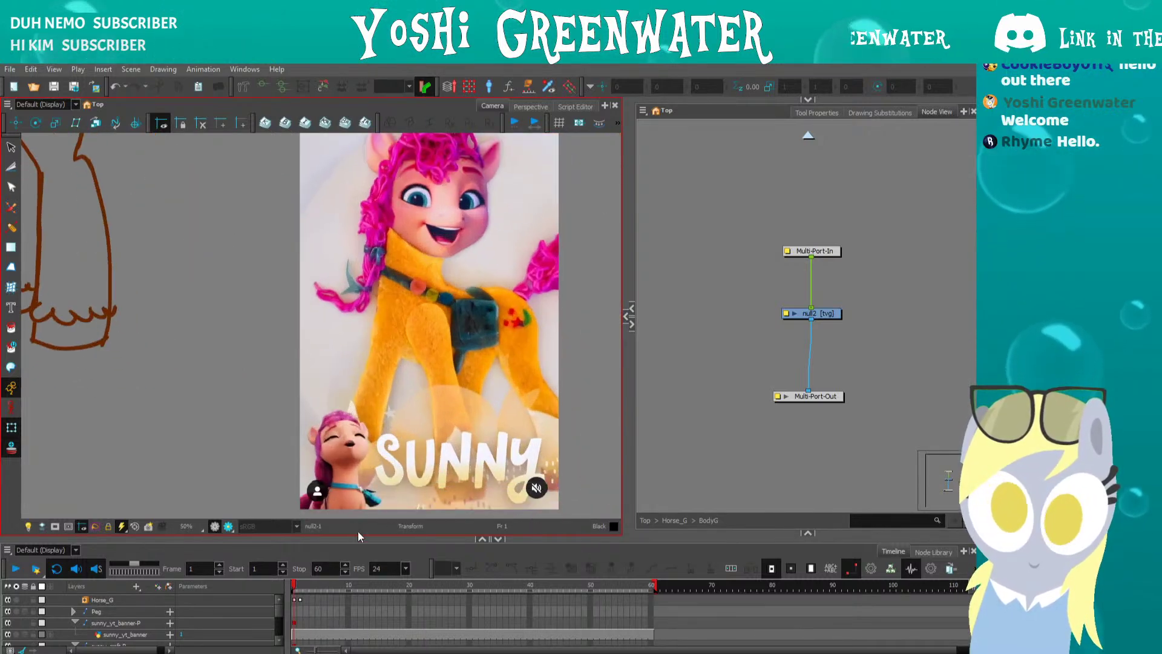
- Give the Camera view more height by shrinking the Timeline, keeping the whole SUNNY poster in sight
left_click_drag(358, 539, 358, 571)
left_click_drag(273, 397, 278, 397)
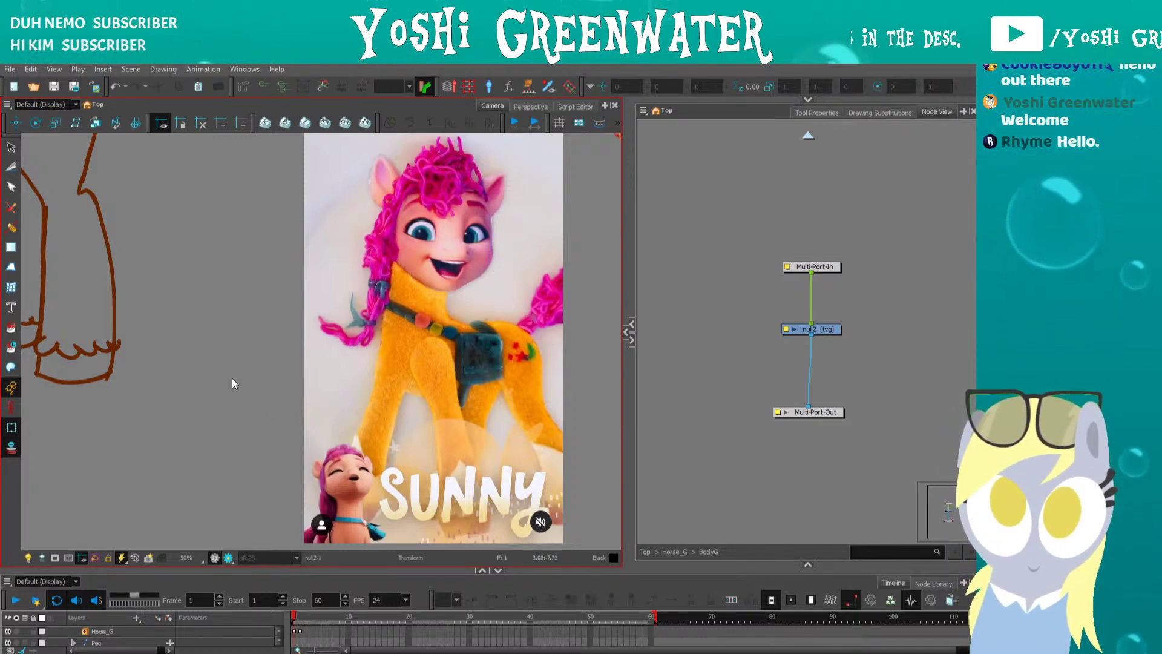
key("space")
left_click_drag(236, 387, 235, 393)
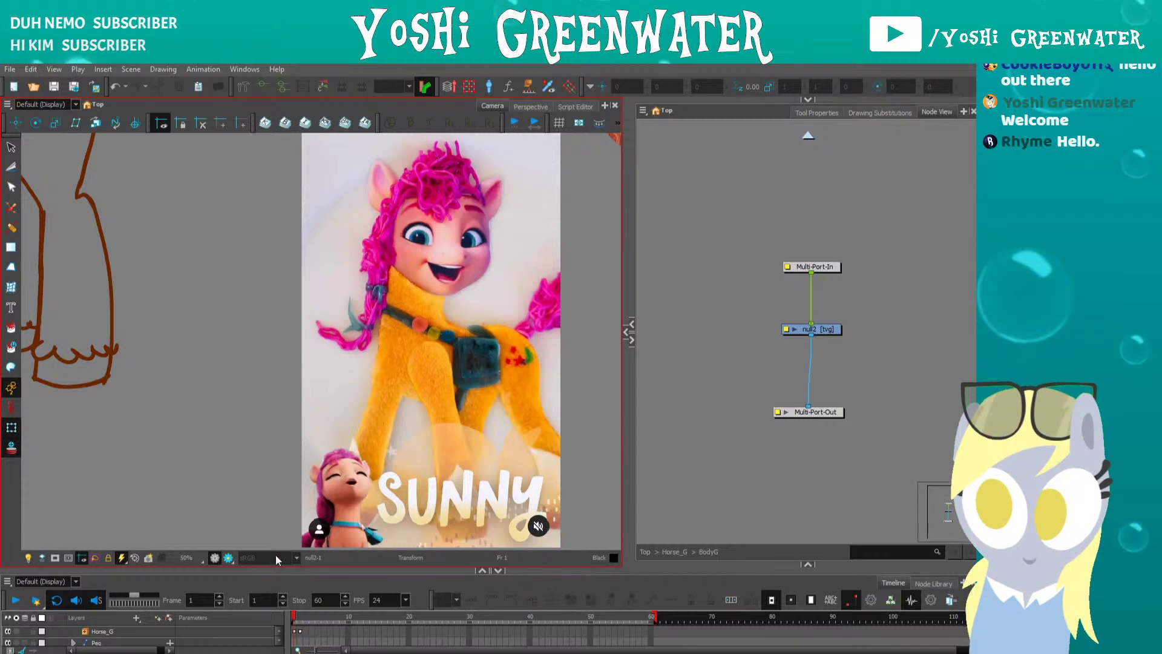
left_click_drag(269, 580, 269, 589)
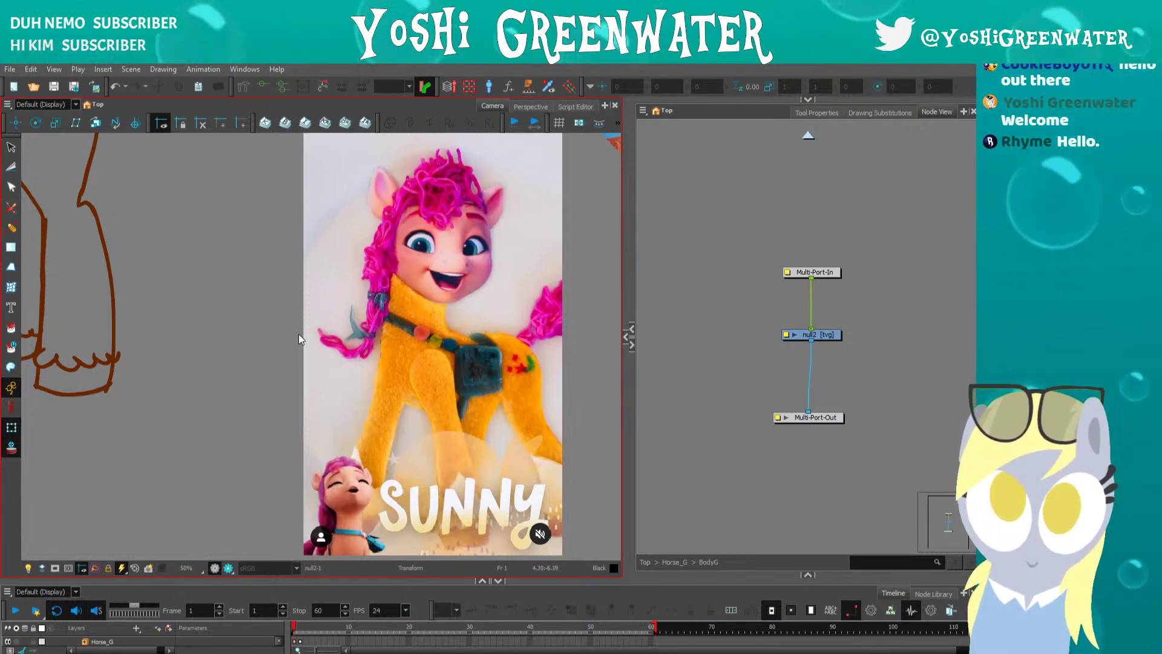
left_click_drag(302, 471, 306, 466)
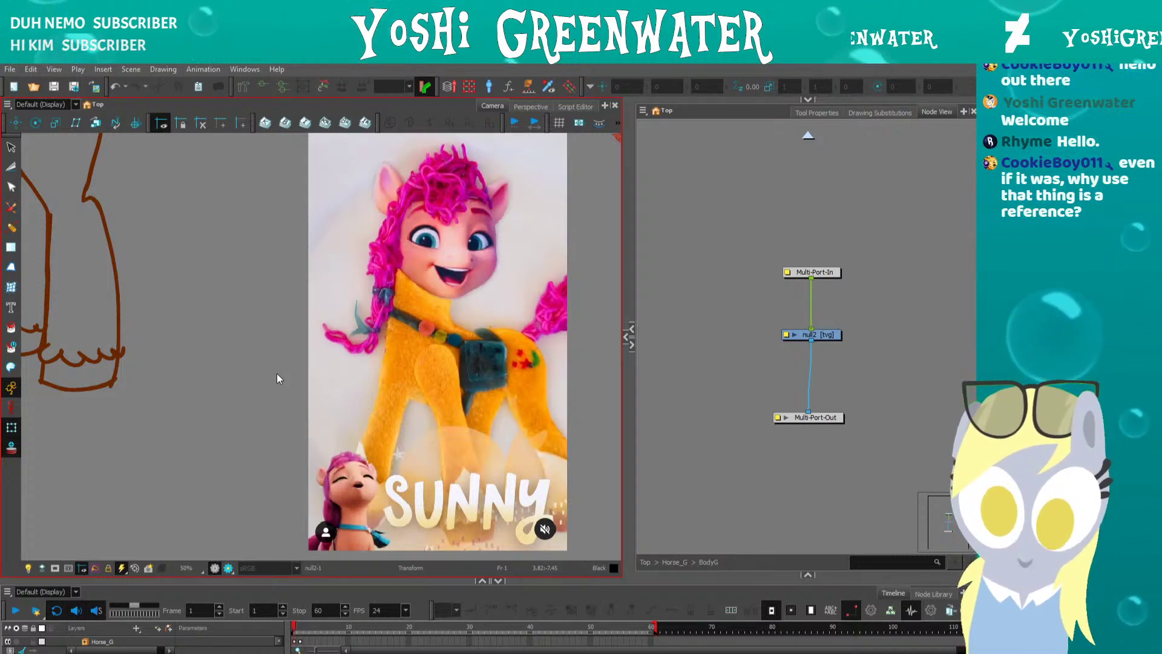
- Examine the small pony with the raised head on the SUNNY poster up close, then the plush pony's body
left_click_drag(277, 373, 316, 341)
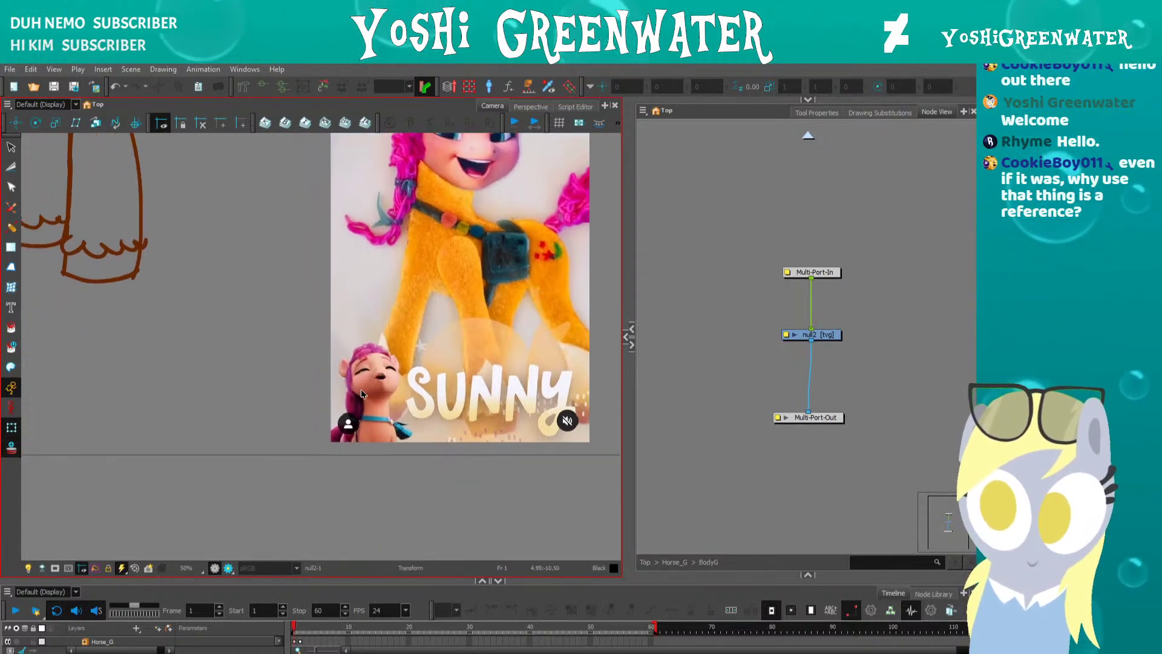
scroll(360, 386, "up", 4)
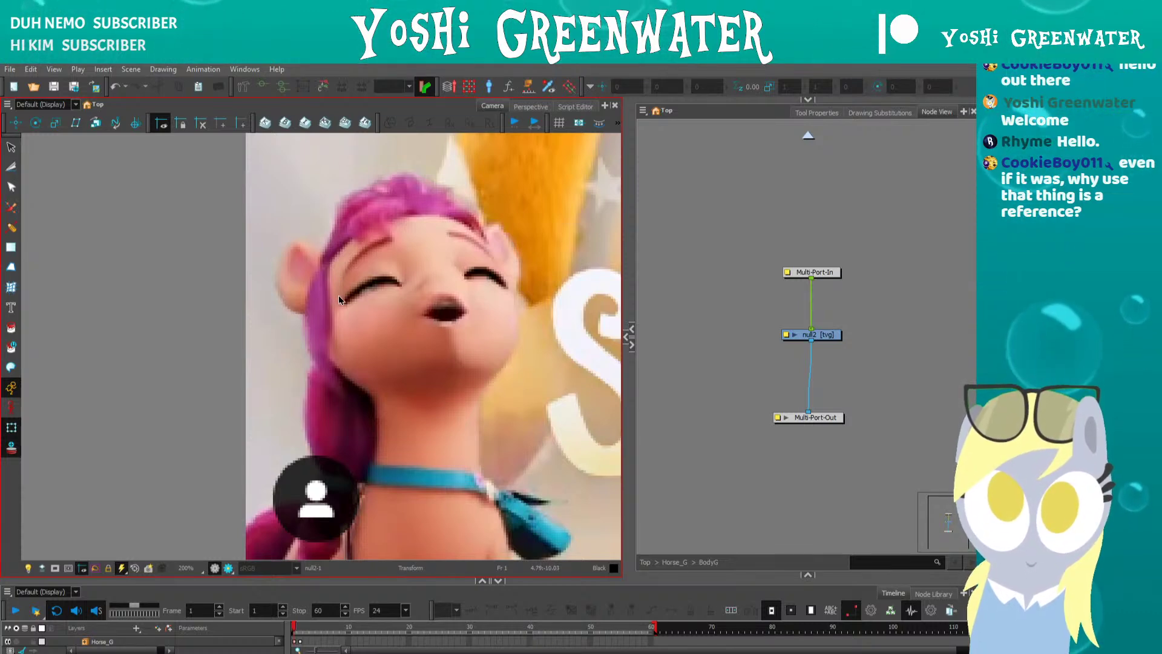
left_click_drag(373, 318, 371, 290)
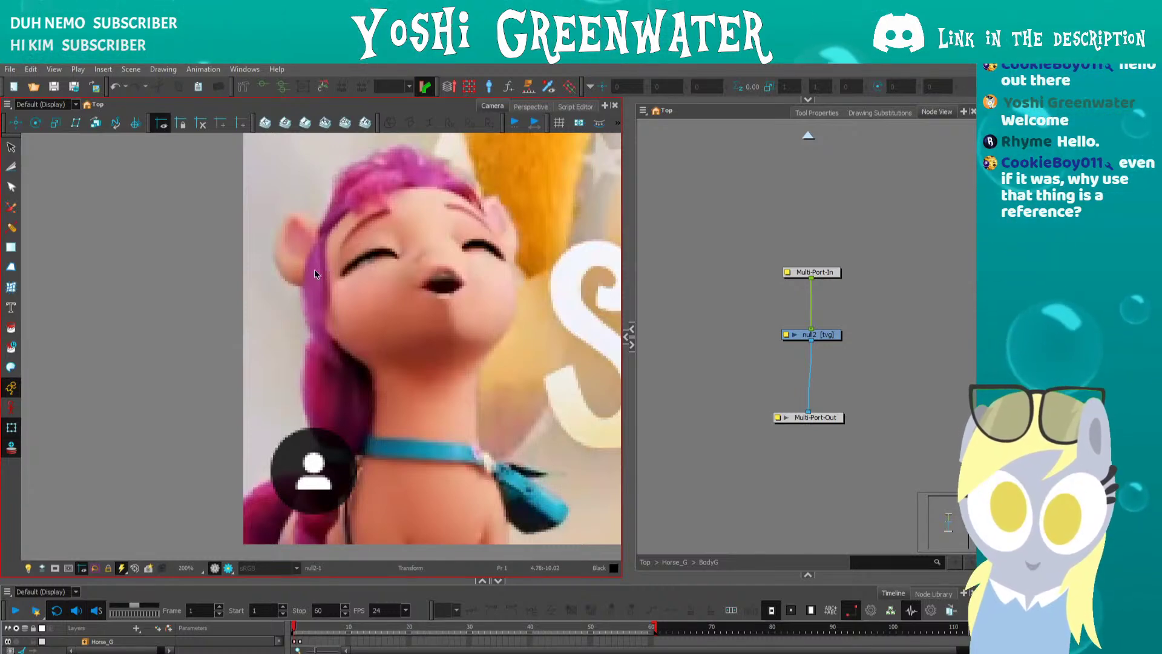
left_click_drag(371, 311, 366, 329)
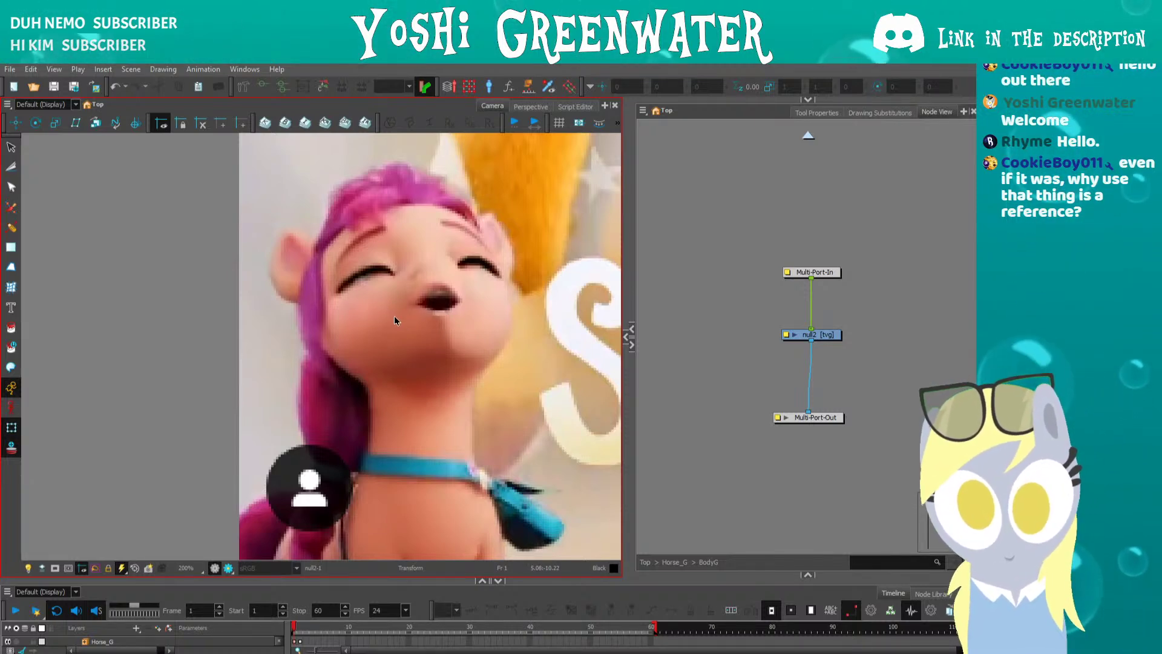
scroll(332, 339, "down", 3)
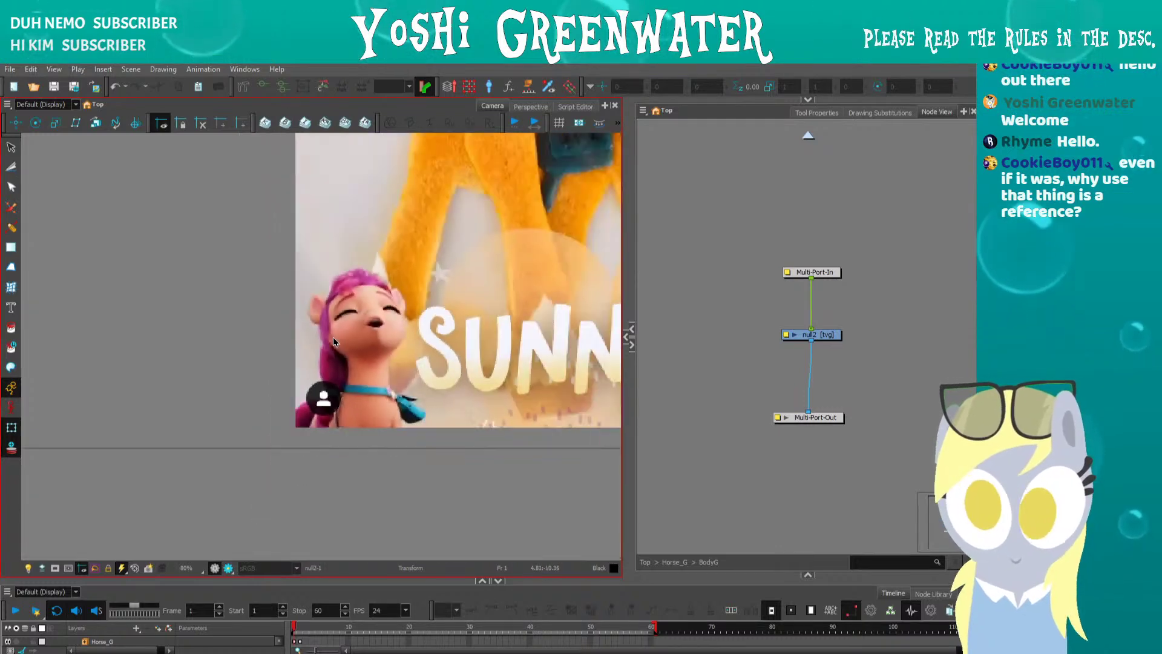
scroll(333, 336, "down", 1)
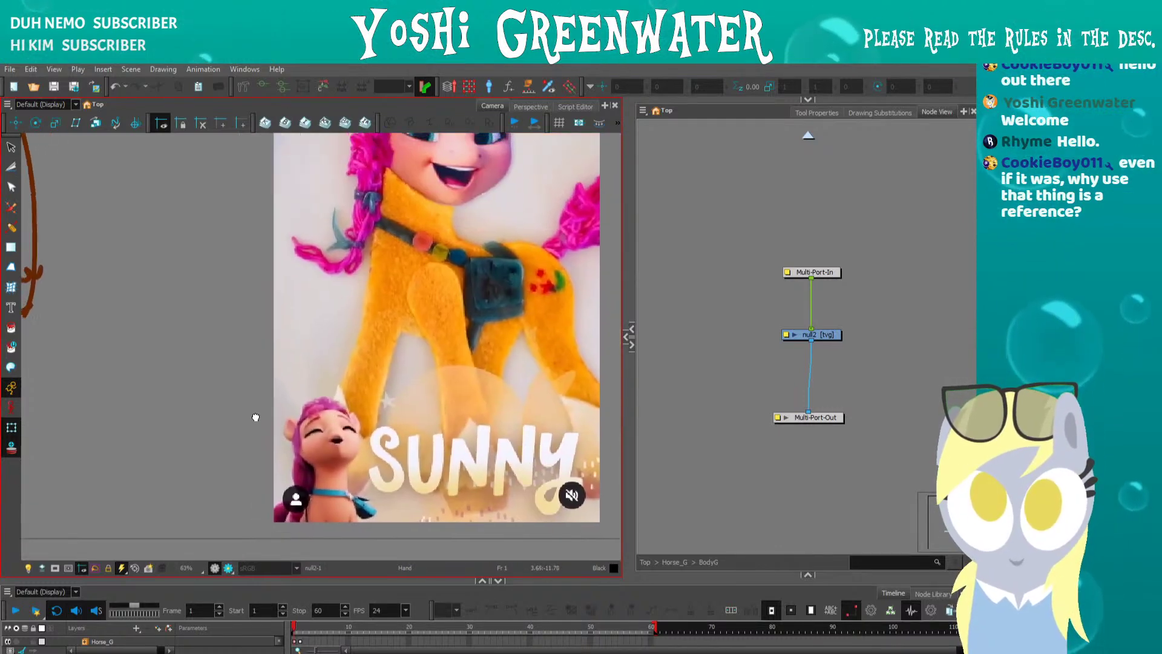
left_click_drag(304, 366, 288, 392)
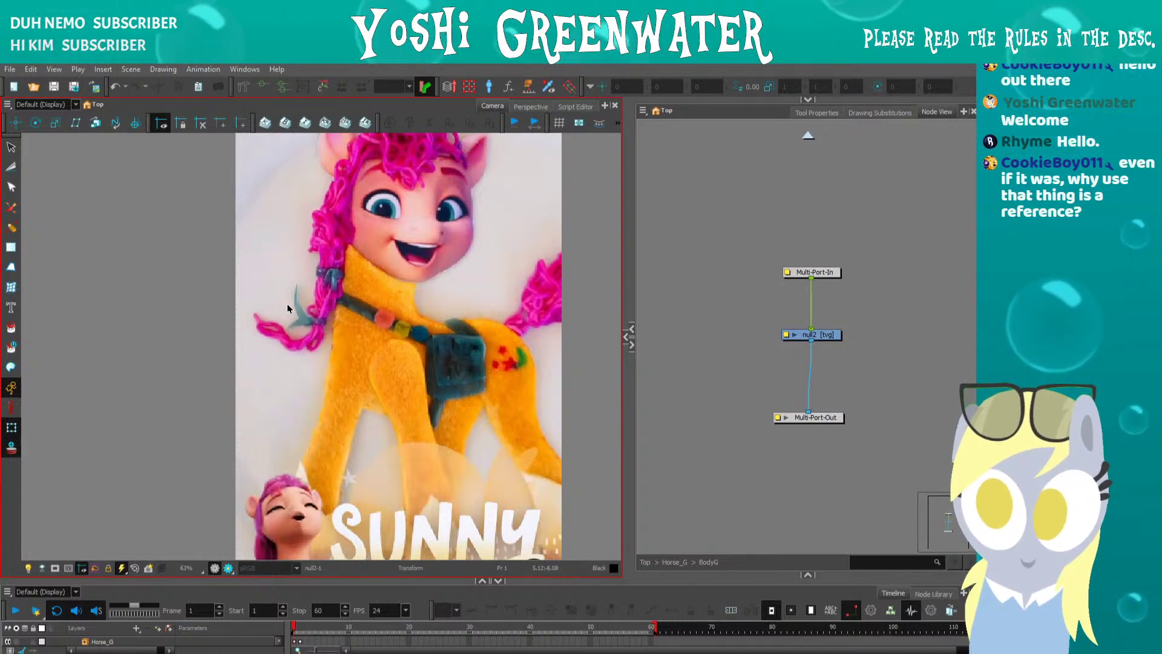
- Return to the full reference layout and examine the prancing pony in the turquoise SUNNY banner
key("shift+m")
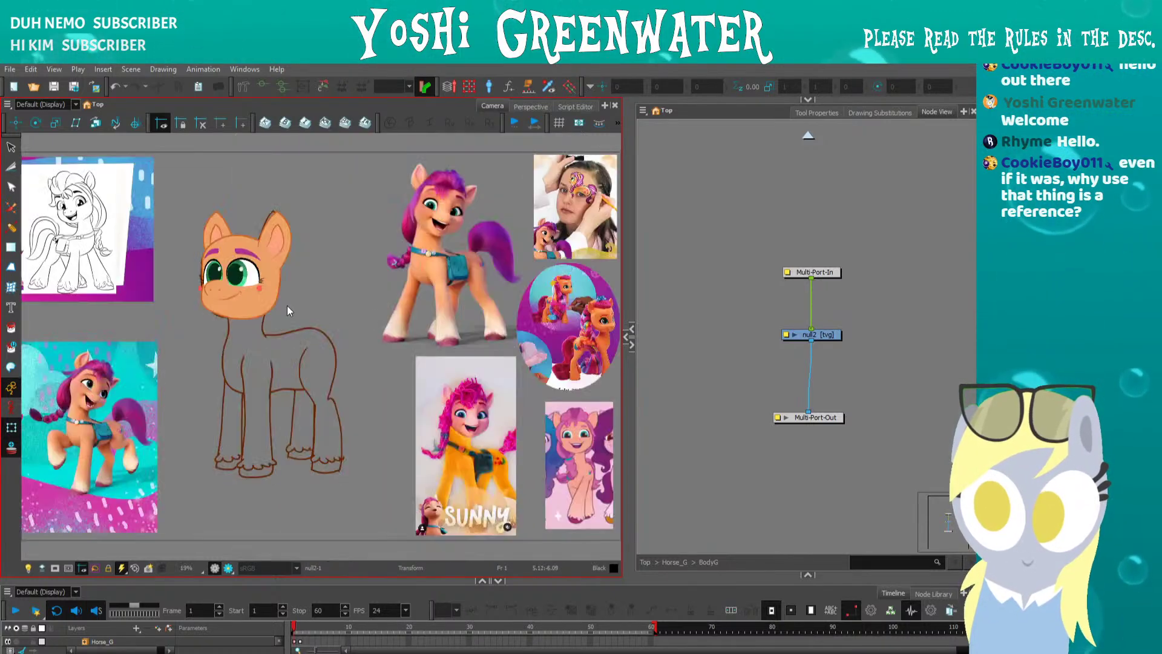
left_click_drag(177, 456, 446, 418)
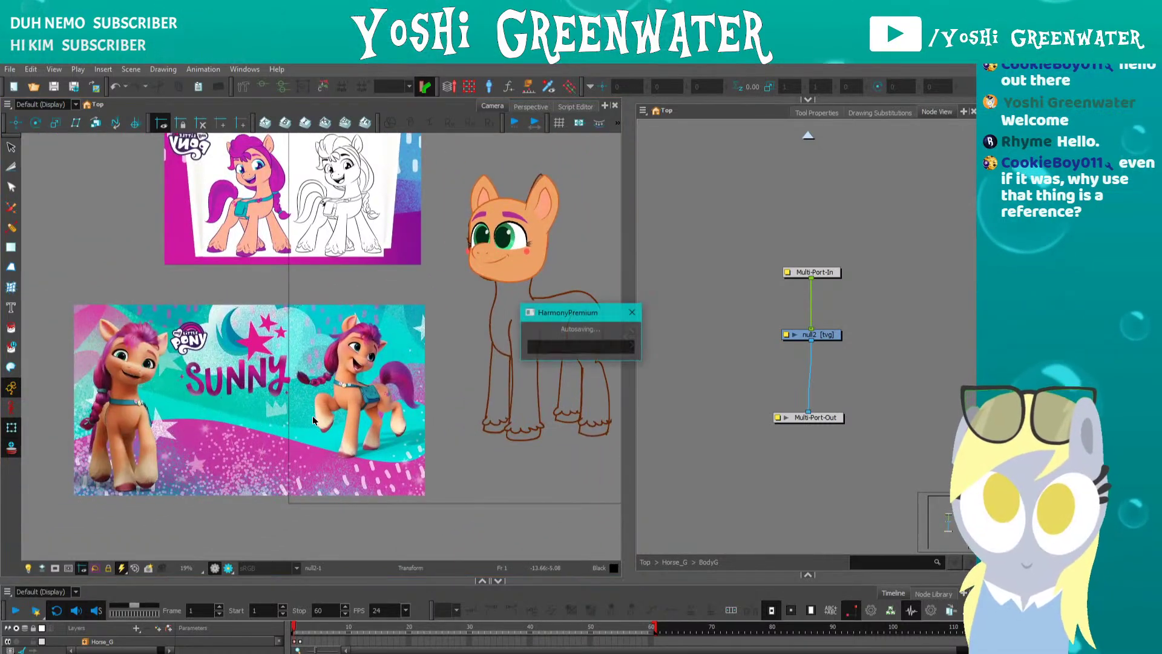
scroll(308, 409, "up", 3)
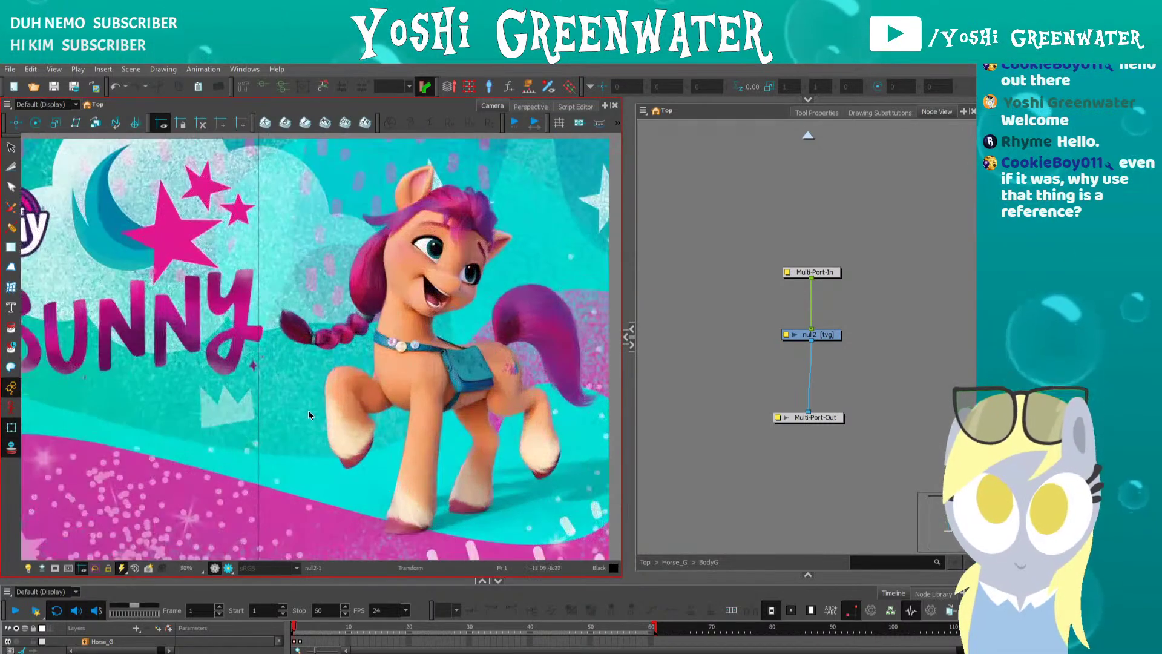
left_click_drag(357, 358, 285, 366)
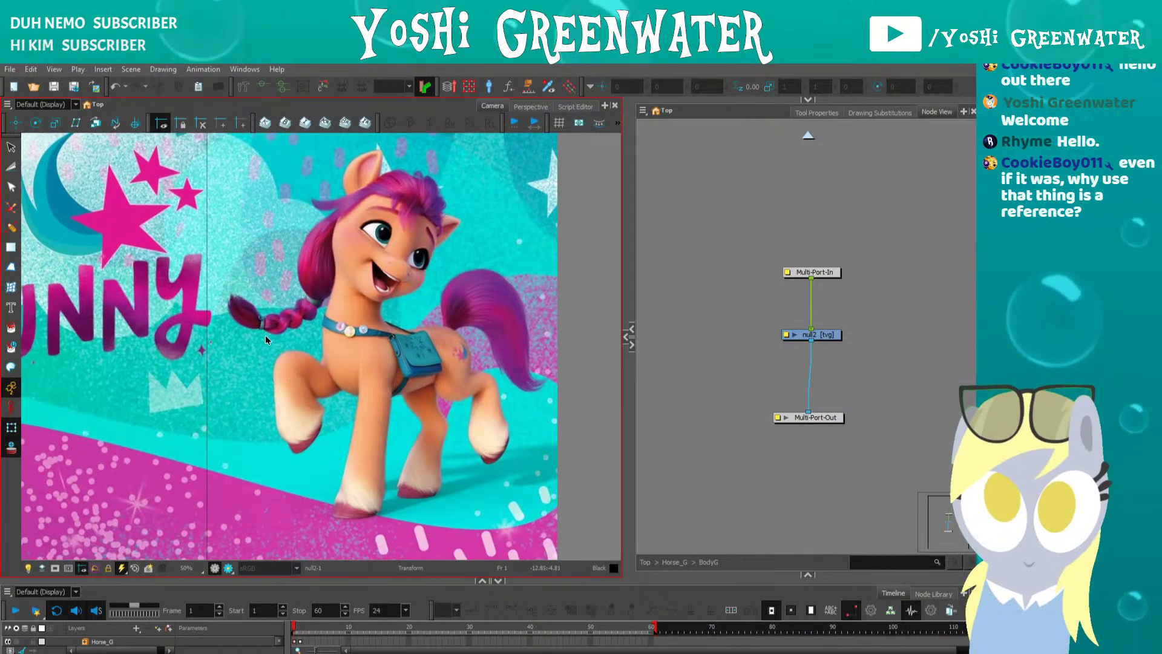
scroll(265, 337, "up", 1)
scroll(264, 337, "down", 1)
- Widen the Camera view against the Node View and study the prancing pony's raised foreleg, hooves and body
left_click_drag(624, 369, 699, 369)
left_click_drag(336, 349, 345, 348)
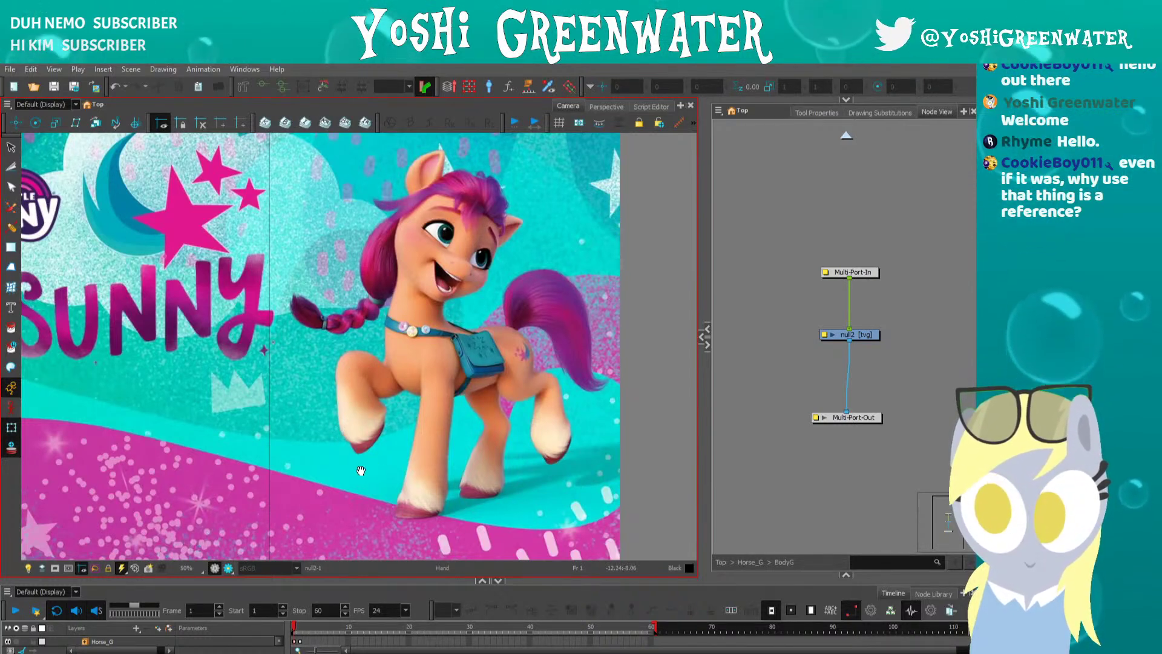
left_click_drag(366, 463, 359, 445)
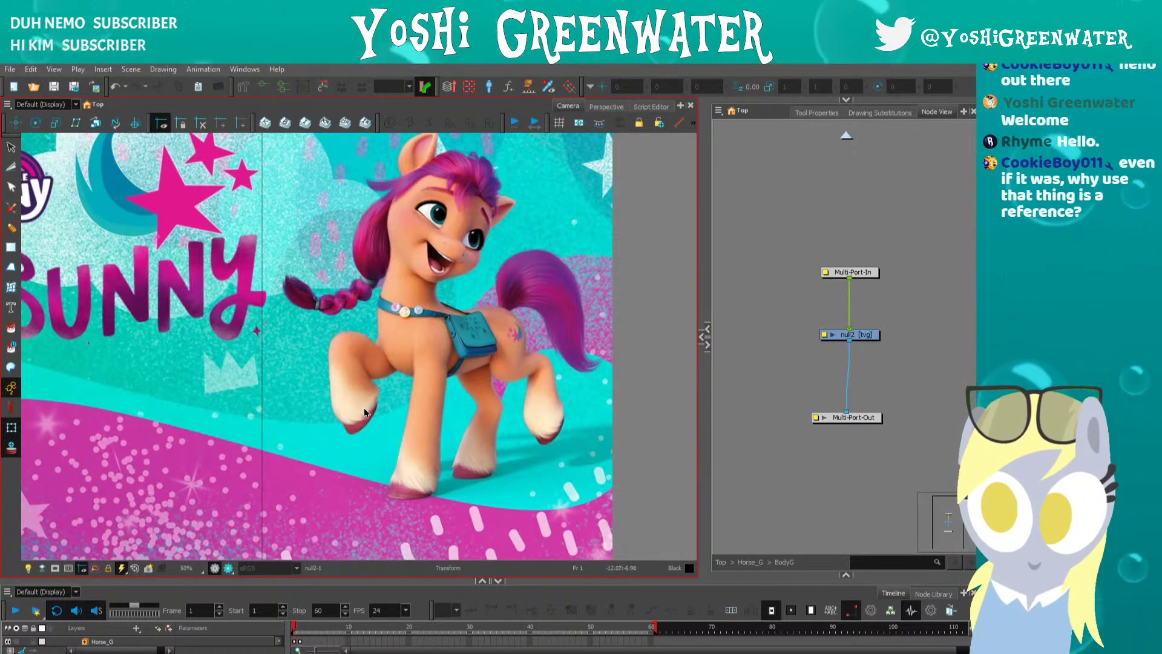
left_click_drag(364, 408, 362, 387)
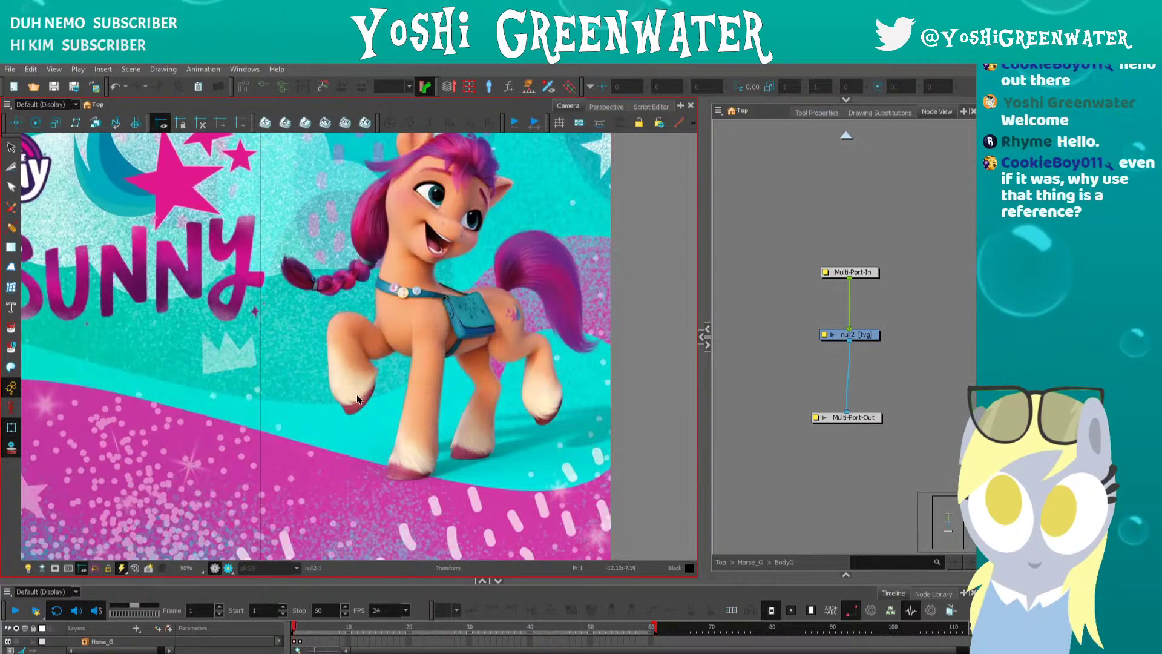
scroll(353, 393, "up", 1)
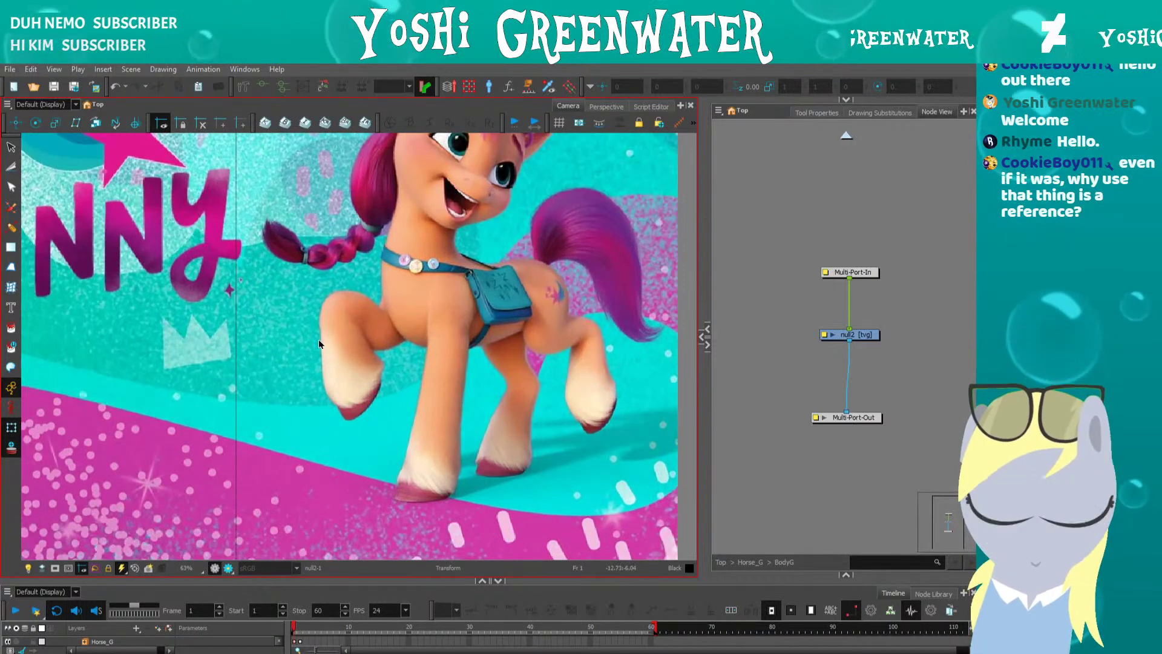
left_click_drag(353, 368, 370, 359)
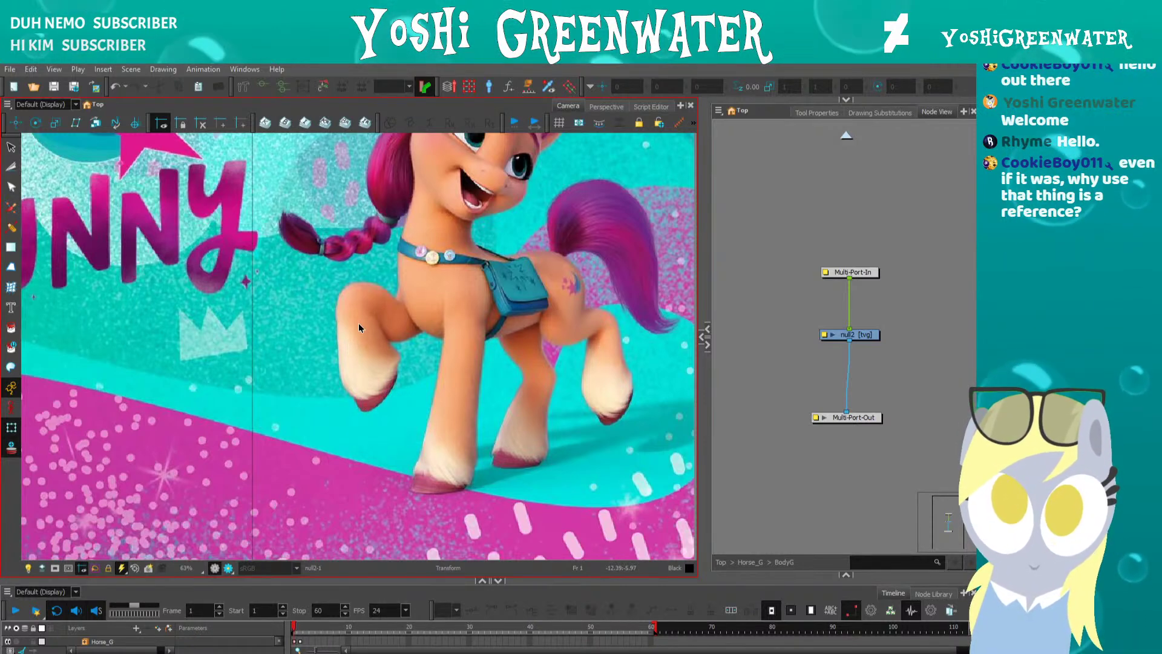
left_click_drag(353, 343, 355, 354)
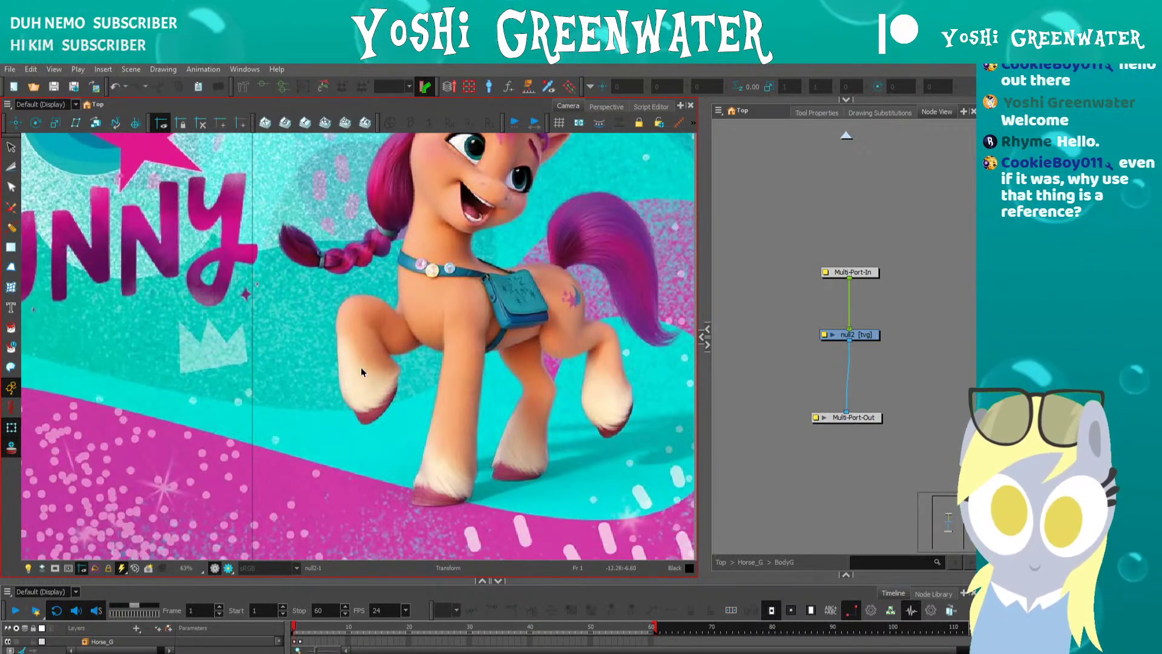
left_click_drag(321, 336, 285, 364)
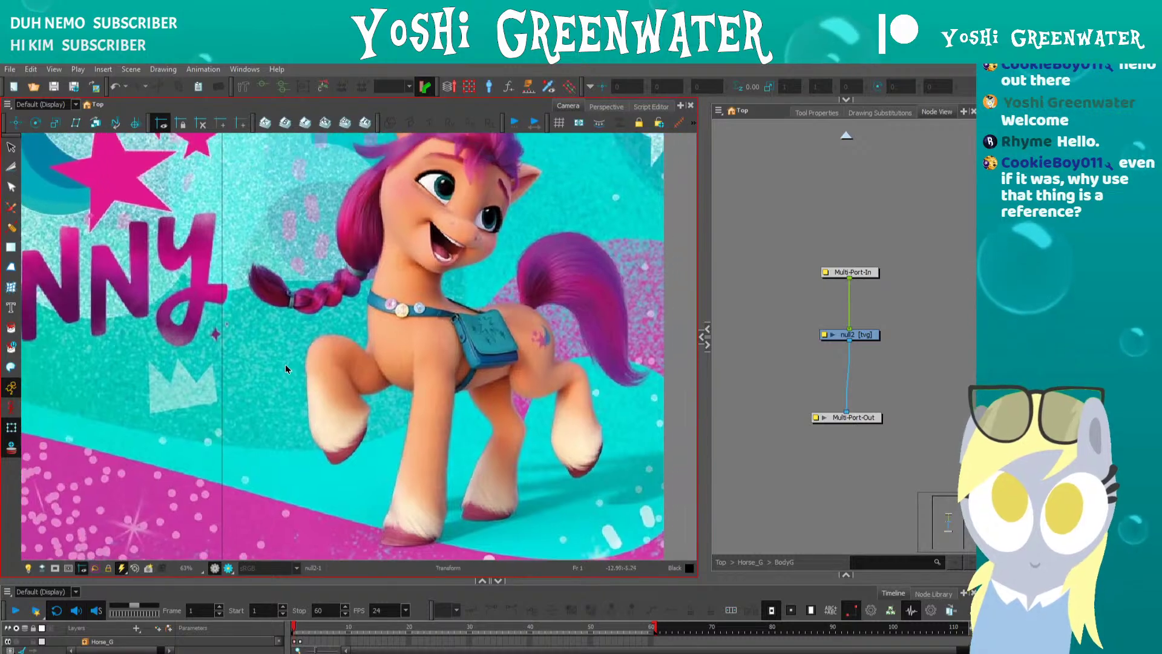
- Reset the Camera view and examine the upturned head and closed eyes of the small pony on the SUNNY poster
key("shift+m")
left_click_drag(449, 465, 403, 394)
scroll(444, 465, "up", 8)
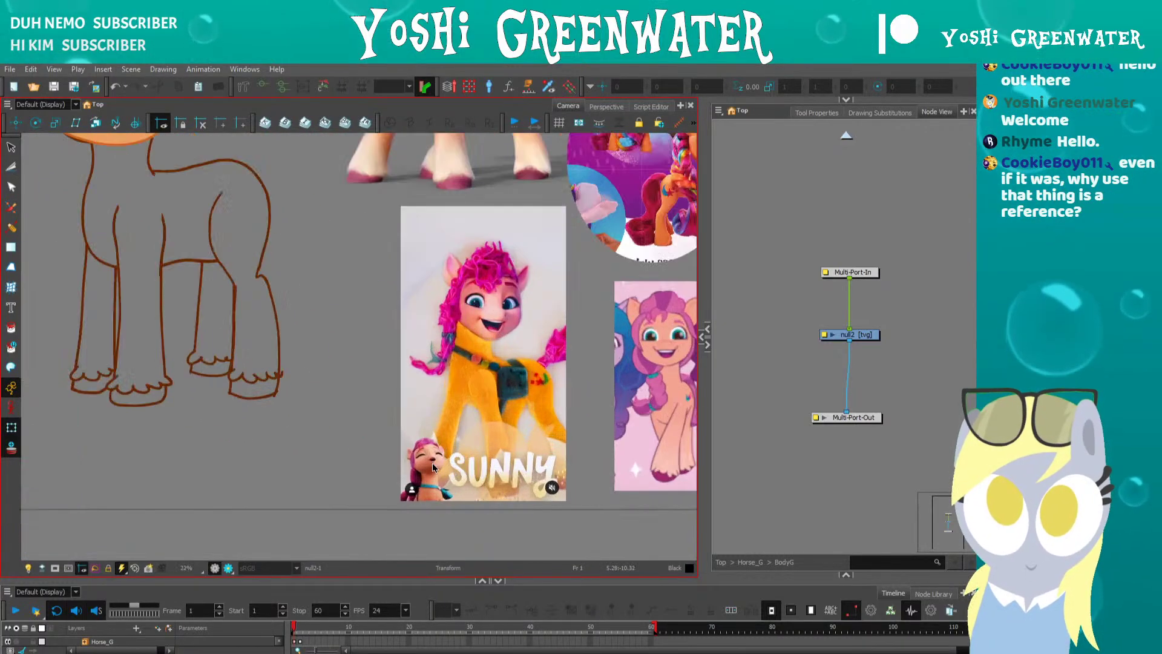
left_click_drag(276, 457, 279, 369)
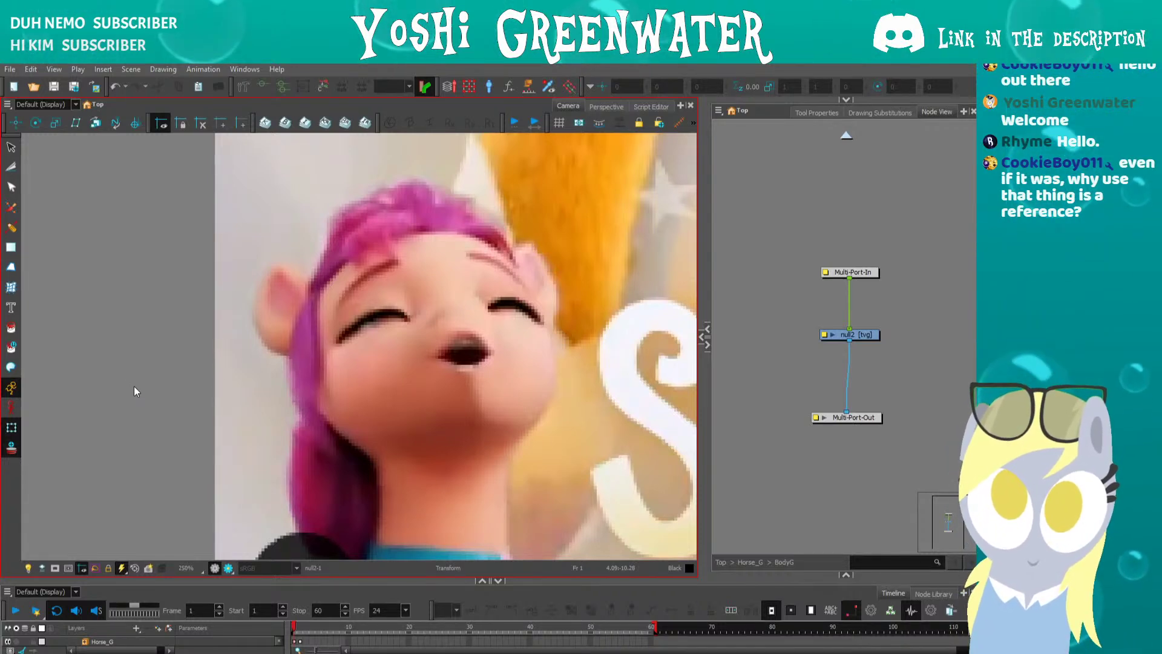
left_click_drag(153, 405, 152, 400)
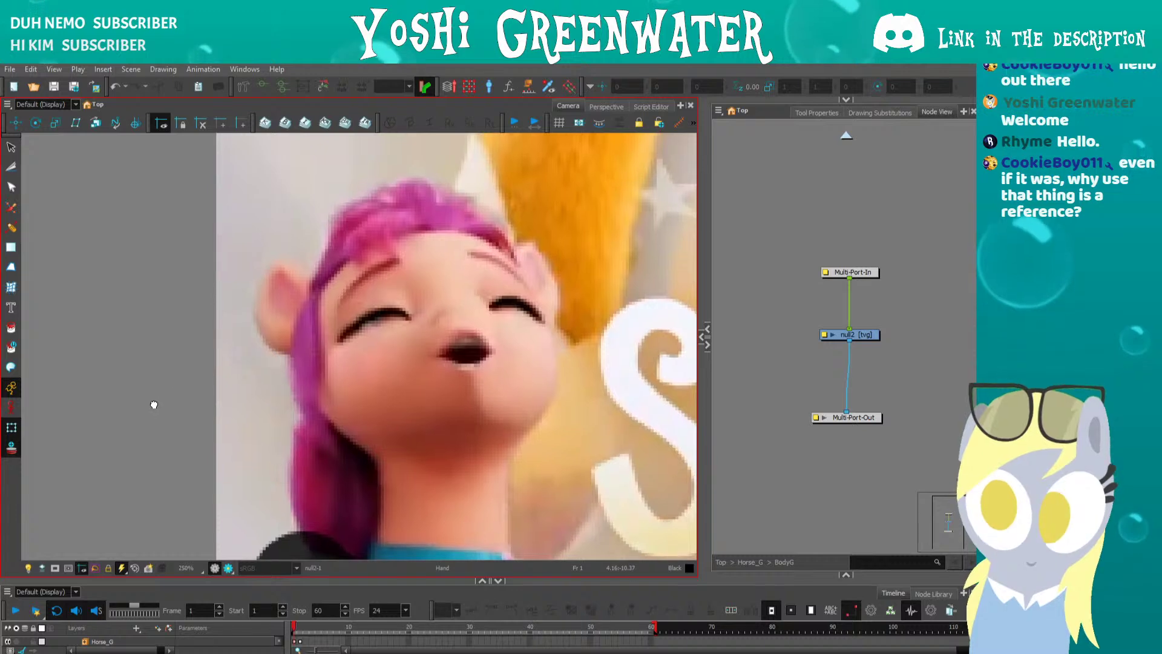
- Compare the face-paint, toy, plush and flat-drawn pony references, ending on the standing 3D pony beside the body sketch
key("shift+m")
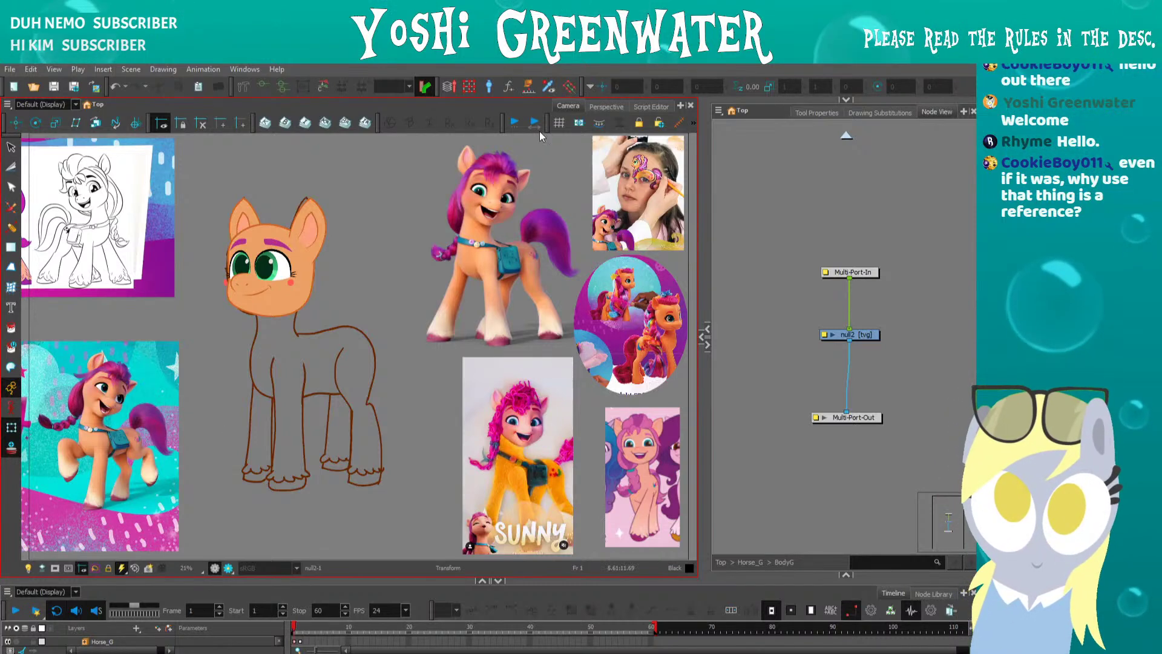
left_click_drag(582, 292, 525, 301)
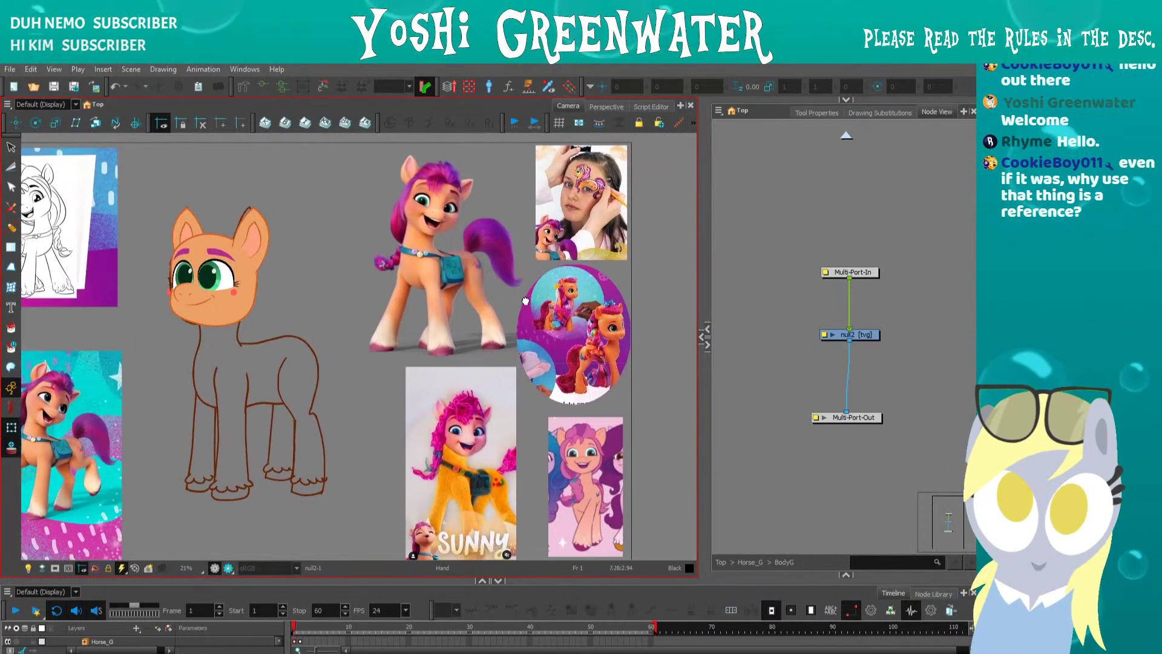
scroll(547, 180, "up", 3)
left_click_drag(517, 208, 513, 168)
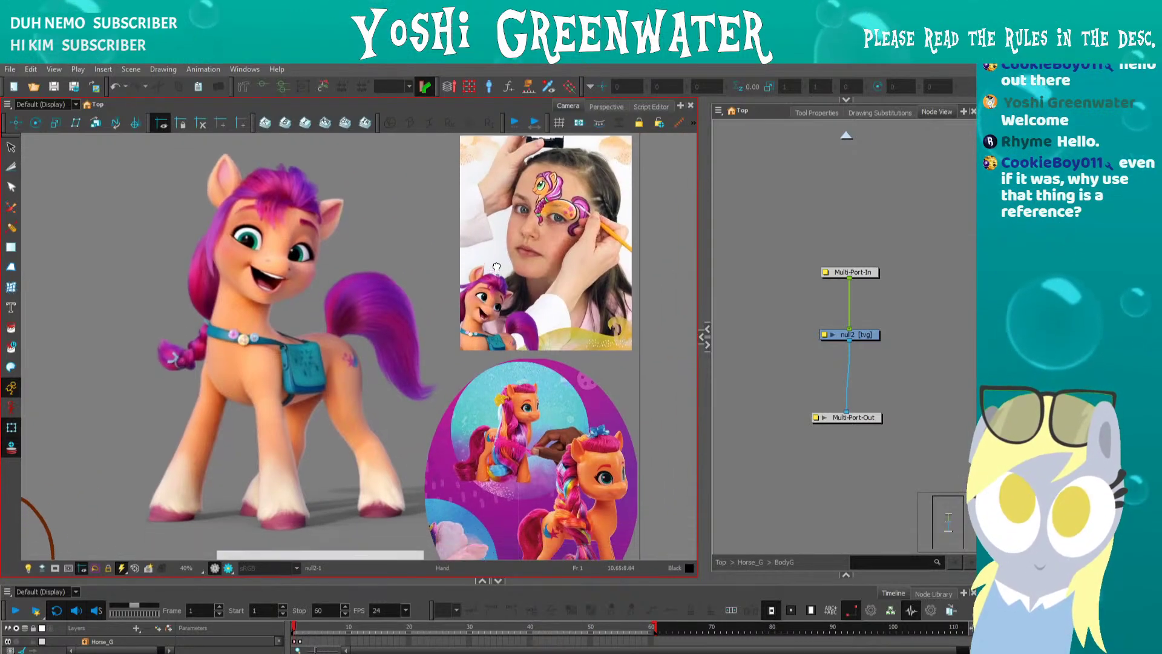
left_click_drag(491, 381, 493, 319)
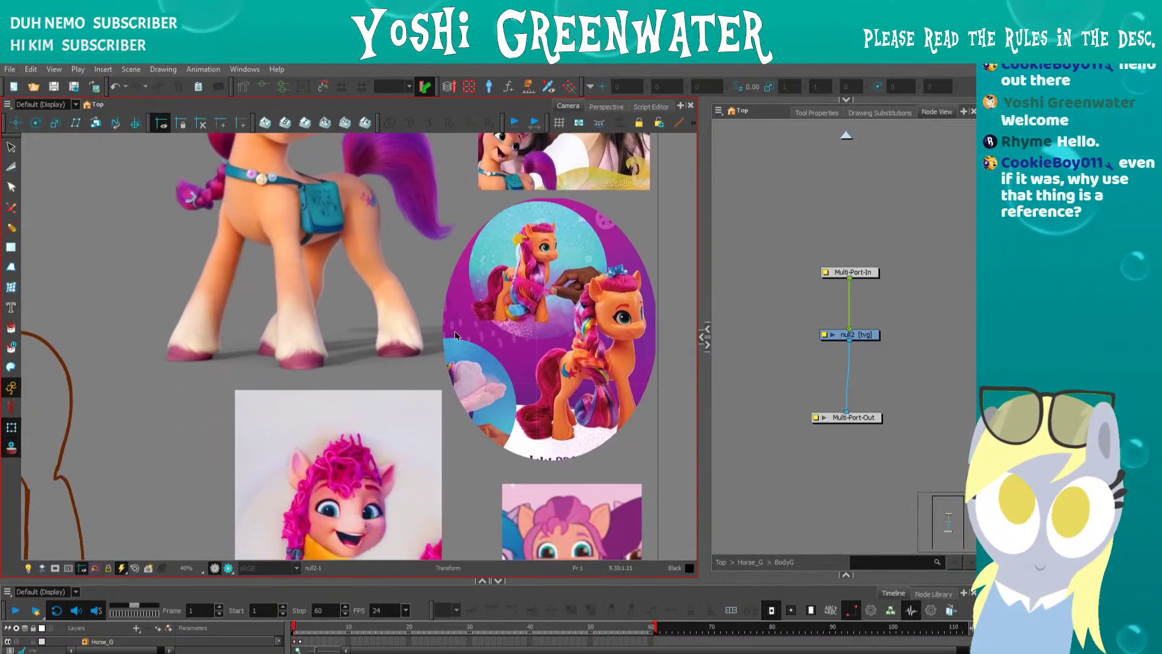
left_click_drag(386, 327, 403, 166)
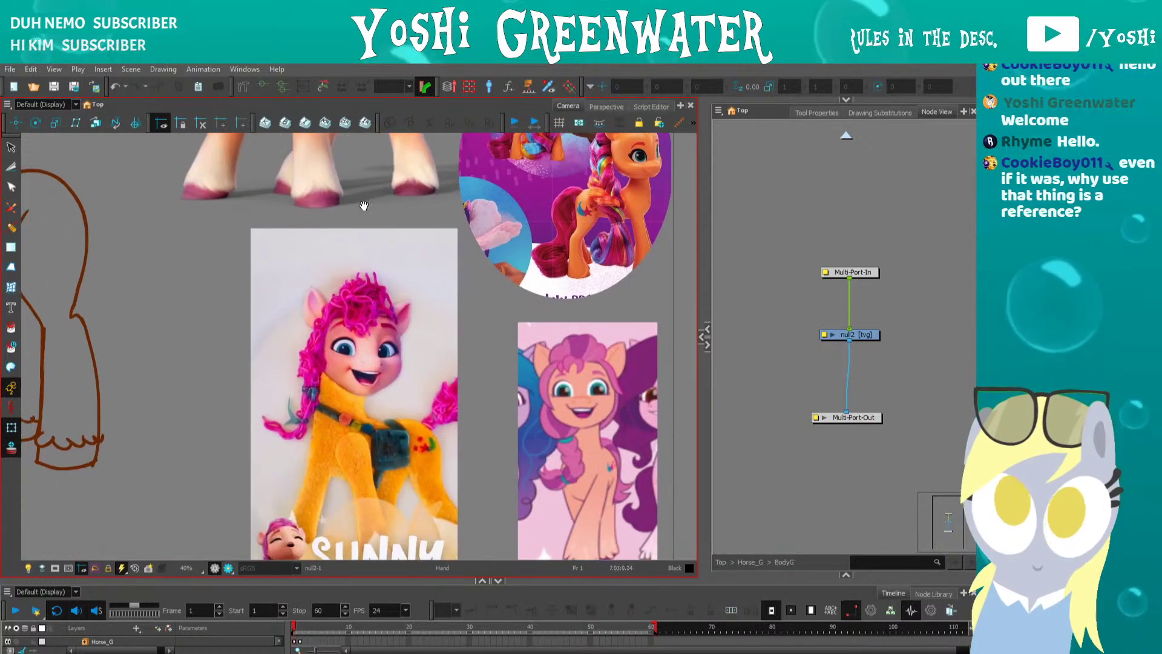
left_click_drag(449, 296, 408, 281)
left_click_drag(326, 210, 561, 508)
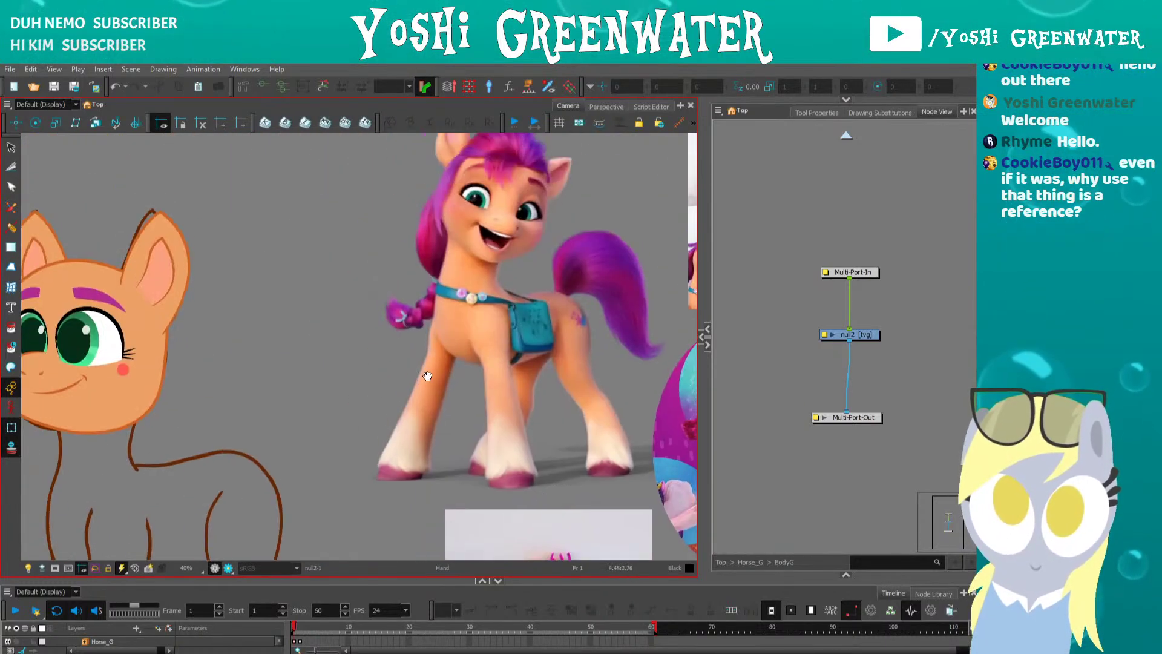
- Examine the coloured and line-art pony on the MY LITTLE PONY reference sheet, ending back on the full layout
left_click_drag(317, 298, 659, 353)
left_click_drag(244, 265, 591, 271)
left_click_drag(157, 289, 170, 297)
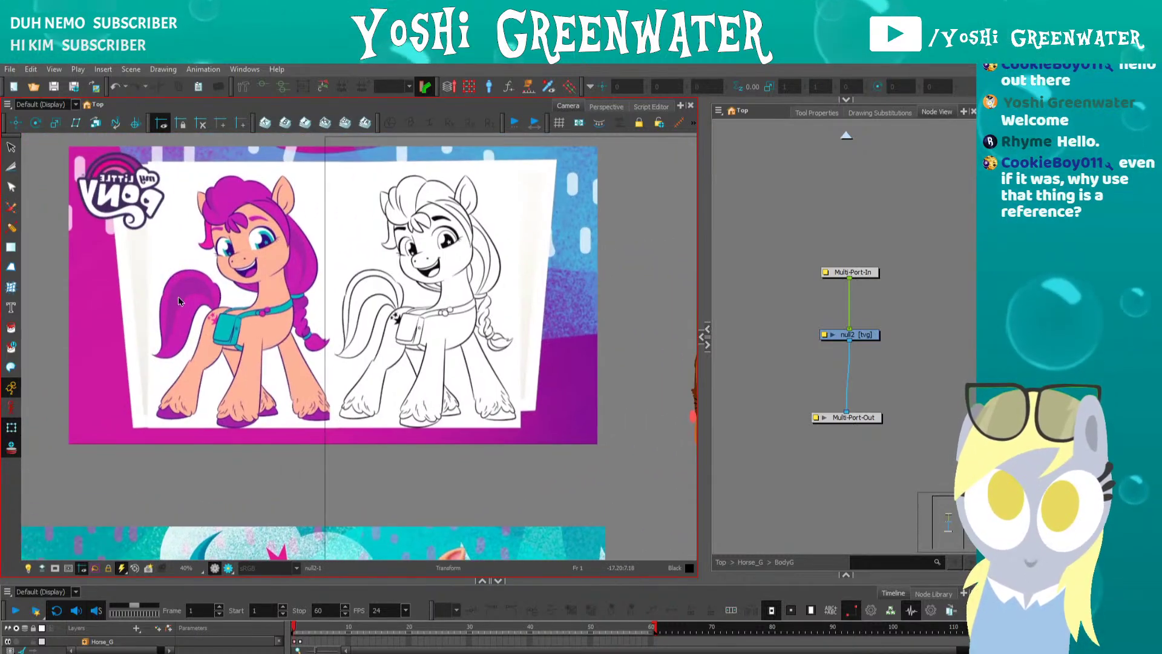
key("shift+m")
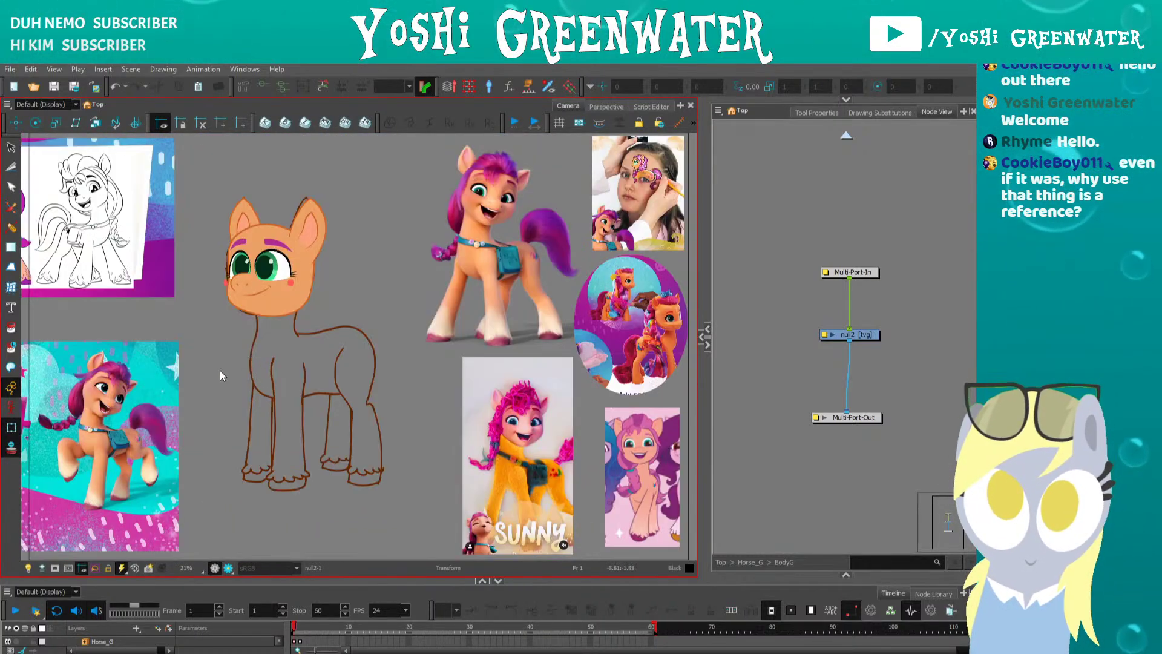
- Inspect the outlines of the sketched pony body and legs beside the references
scroll(242, 348, "up", 3)
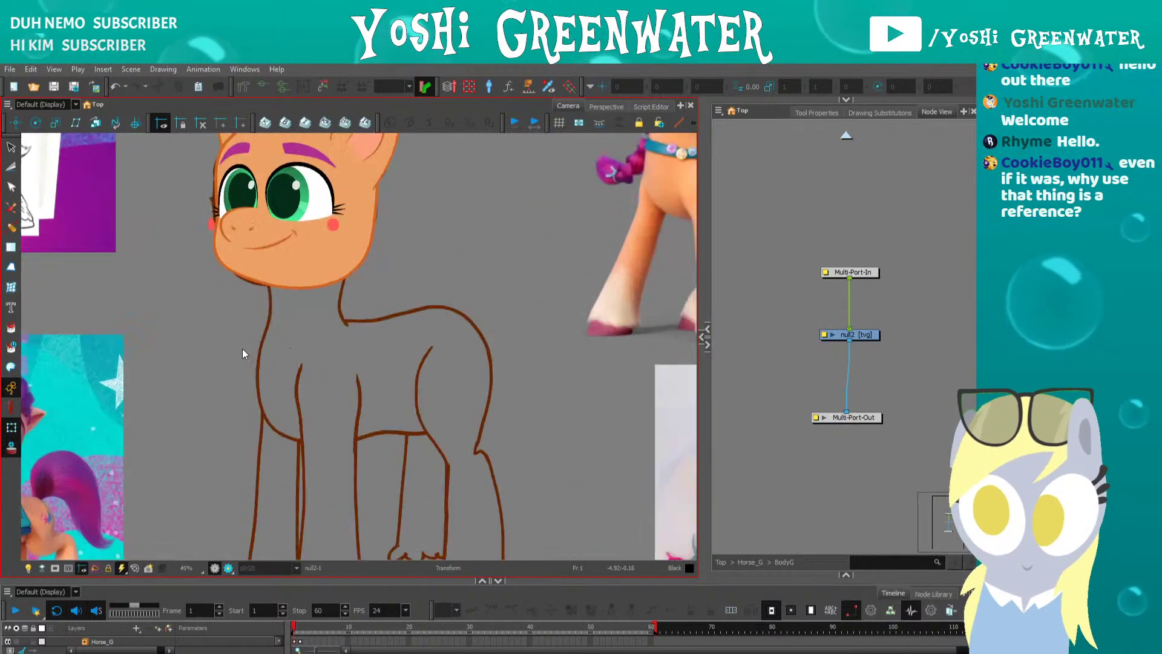
scroll(244, 354, "down", 1)
left_click_drag(238, 397, 311, 366)
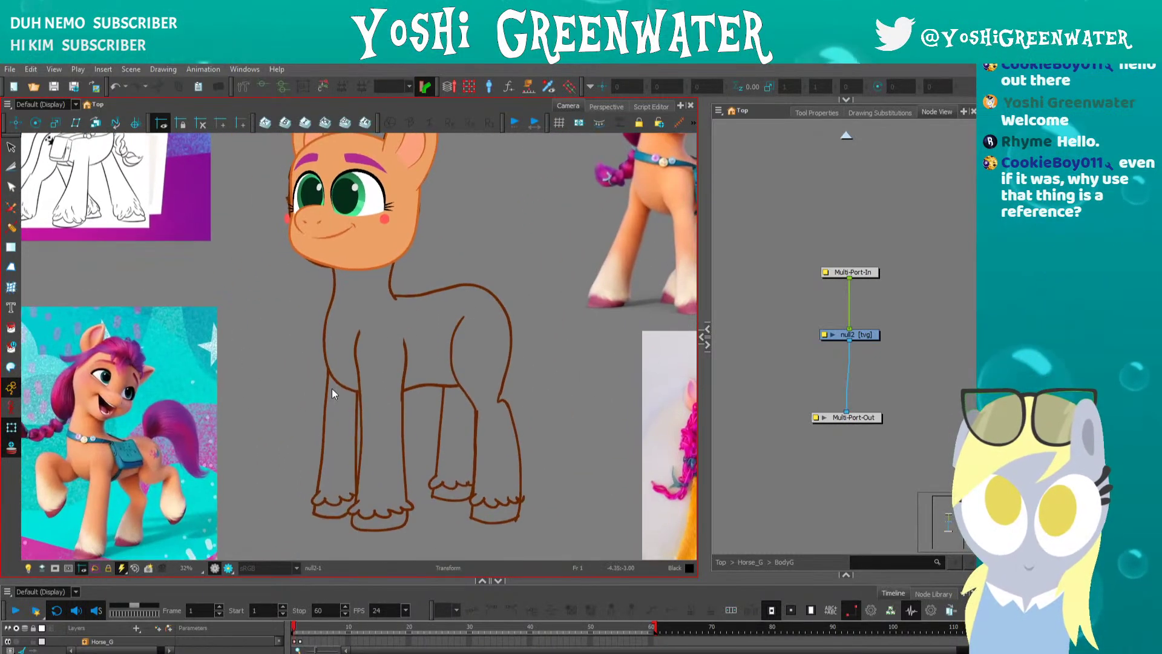
left_click(327, 383)
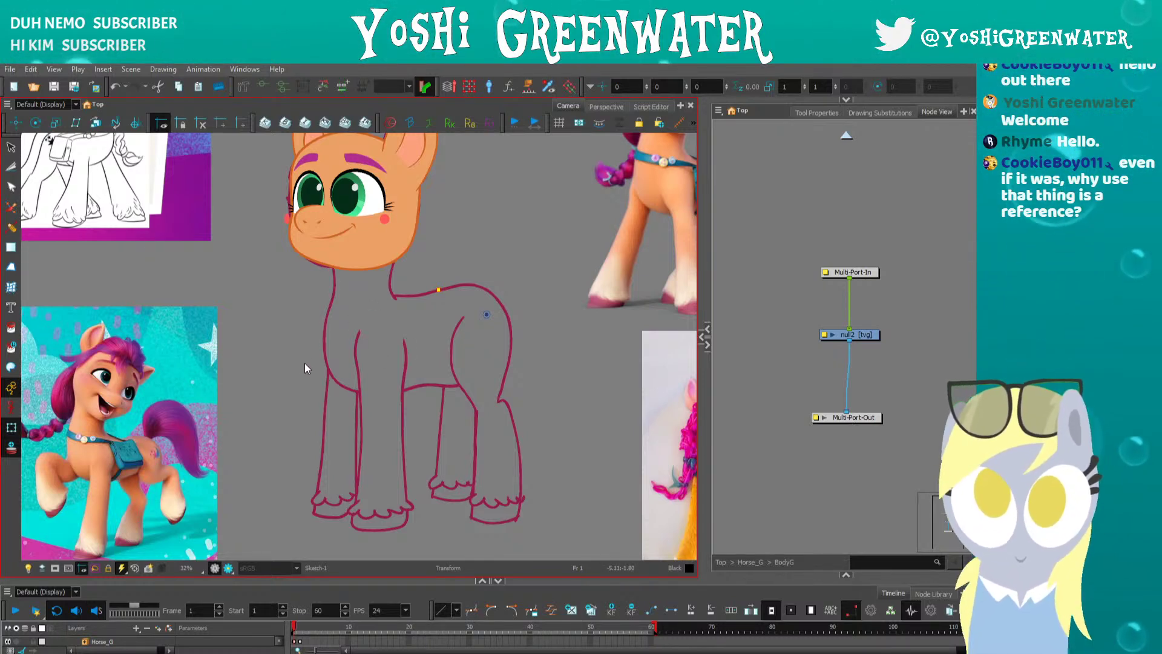
left_click(311, 342)
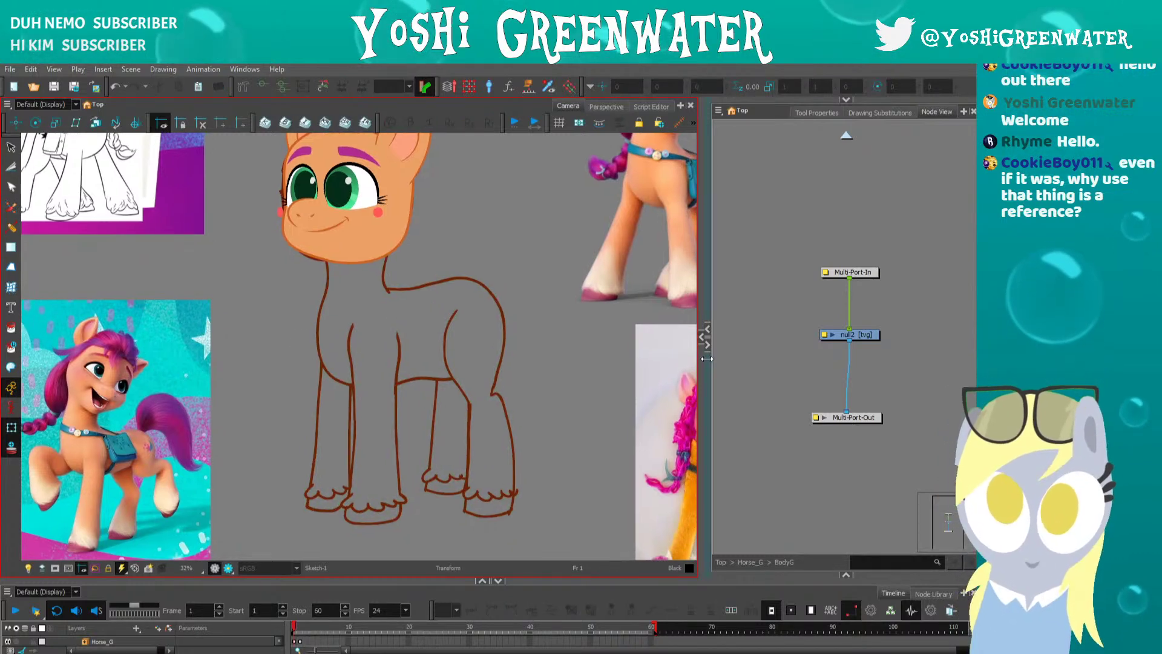
- Widen the Node View against the Camera view and space null2 away from Multi-Port-In
left_click_drag(702, 362, 671, 363)
left_click_drag(749, 301, 720, 284)
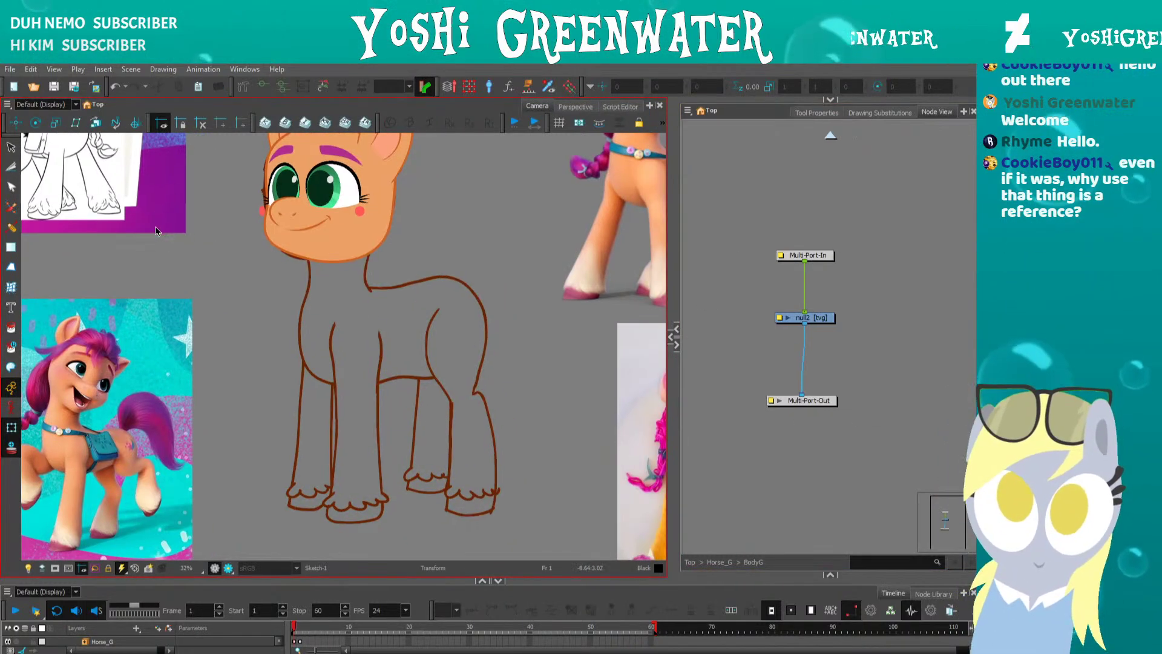
left_click_drag(822, 258, 815, 205)
left_click_drag(805, 318, 781, 313)
key("Delete")
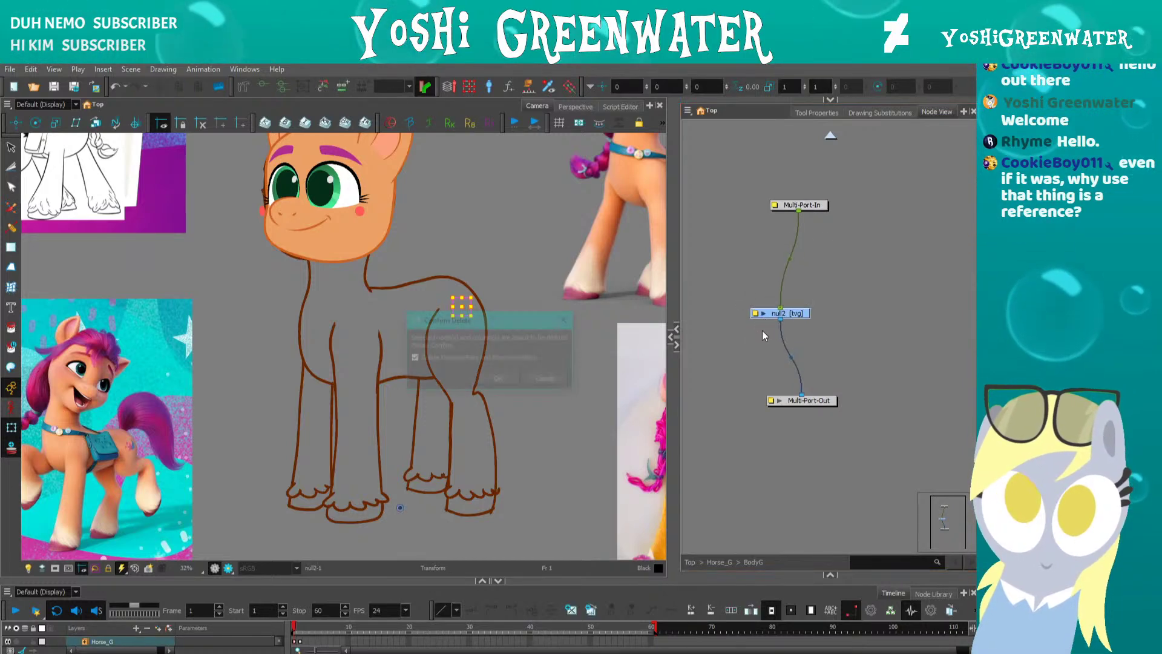
left_click(539, 380)
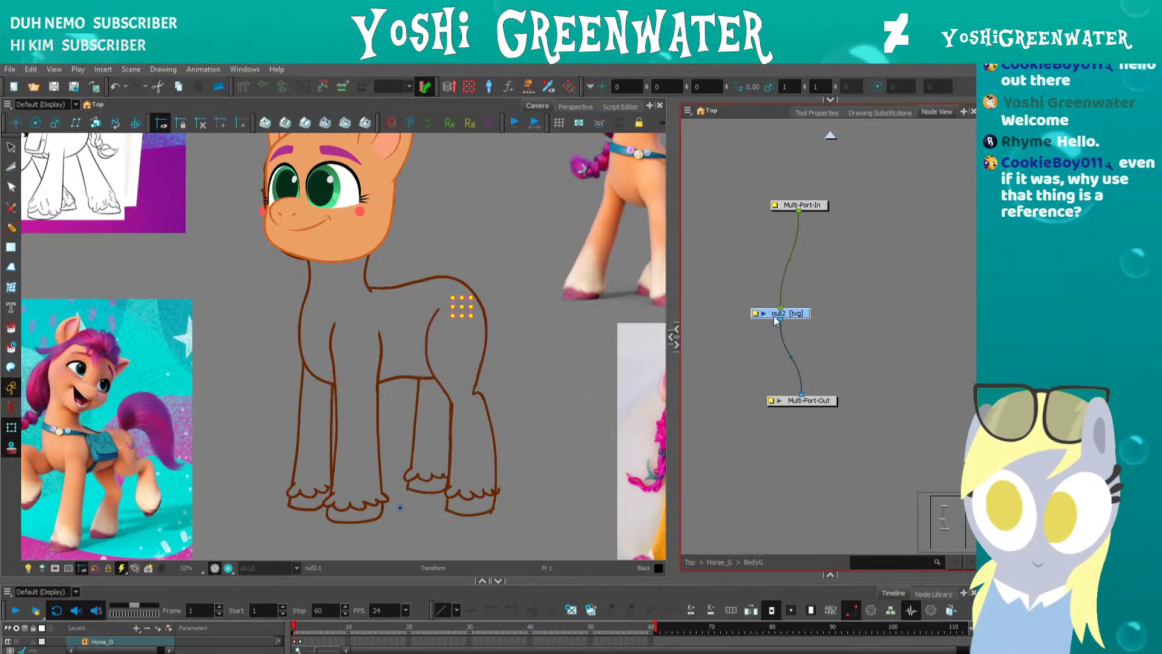
left_click_drag(774, 315, 761, 317)
- Insert a Composite node between null2 and Multi-Port-Out
left_click(747, 359)
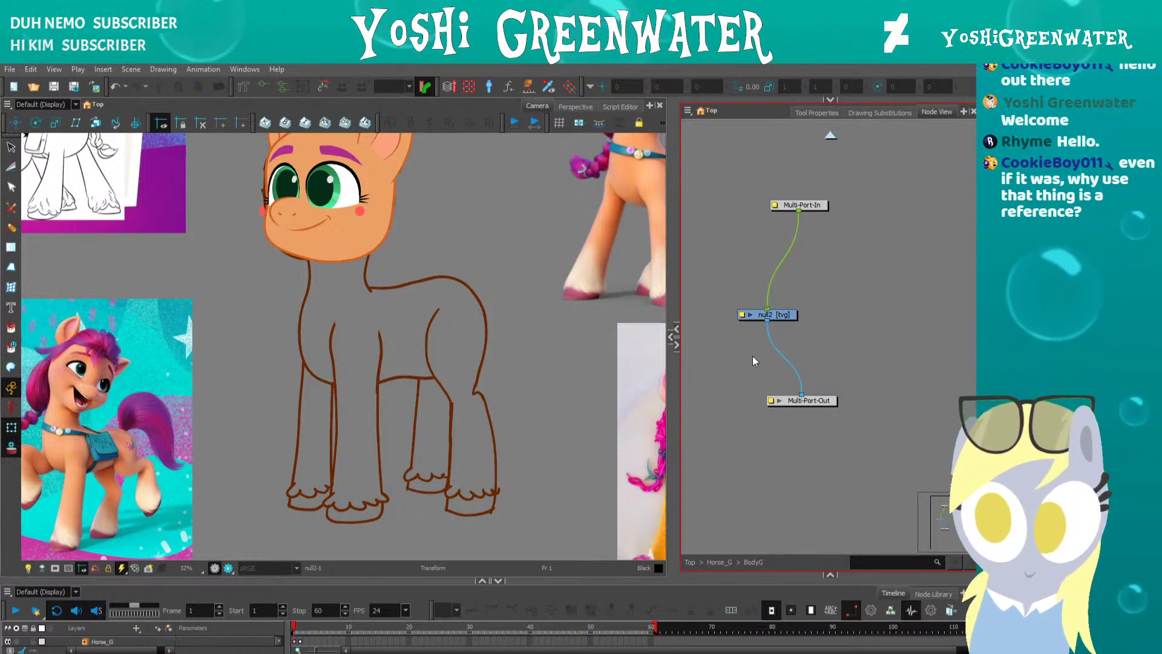
key("ctrl+h")
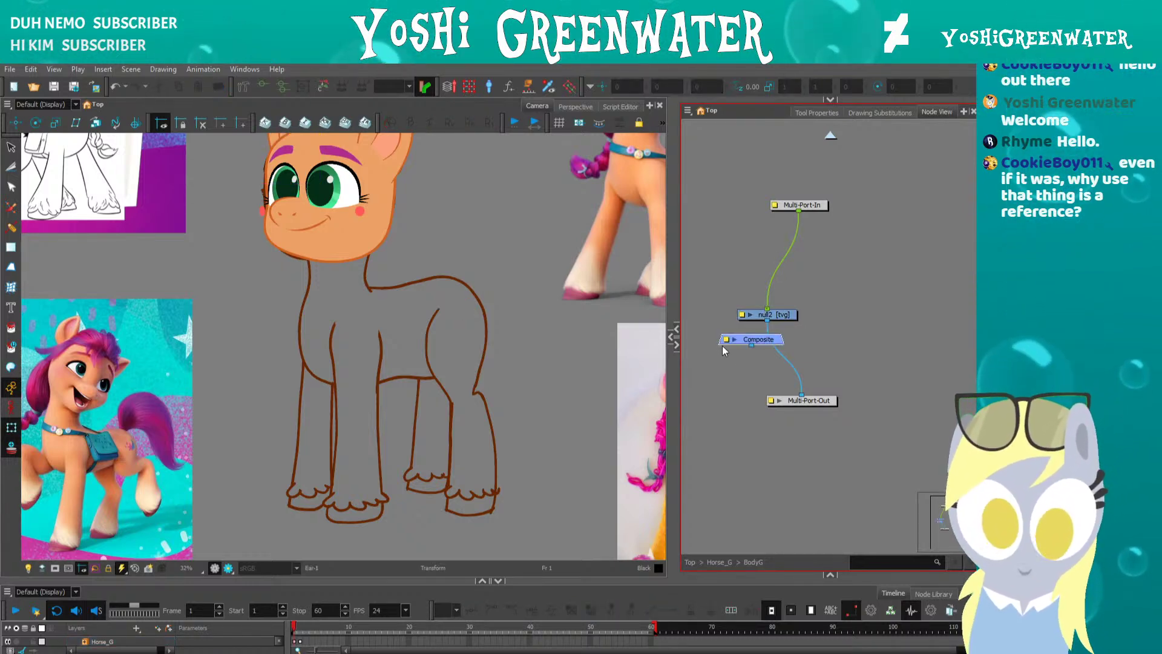
left_click_drag(742, 344, 770, 368)
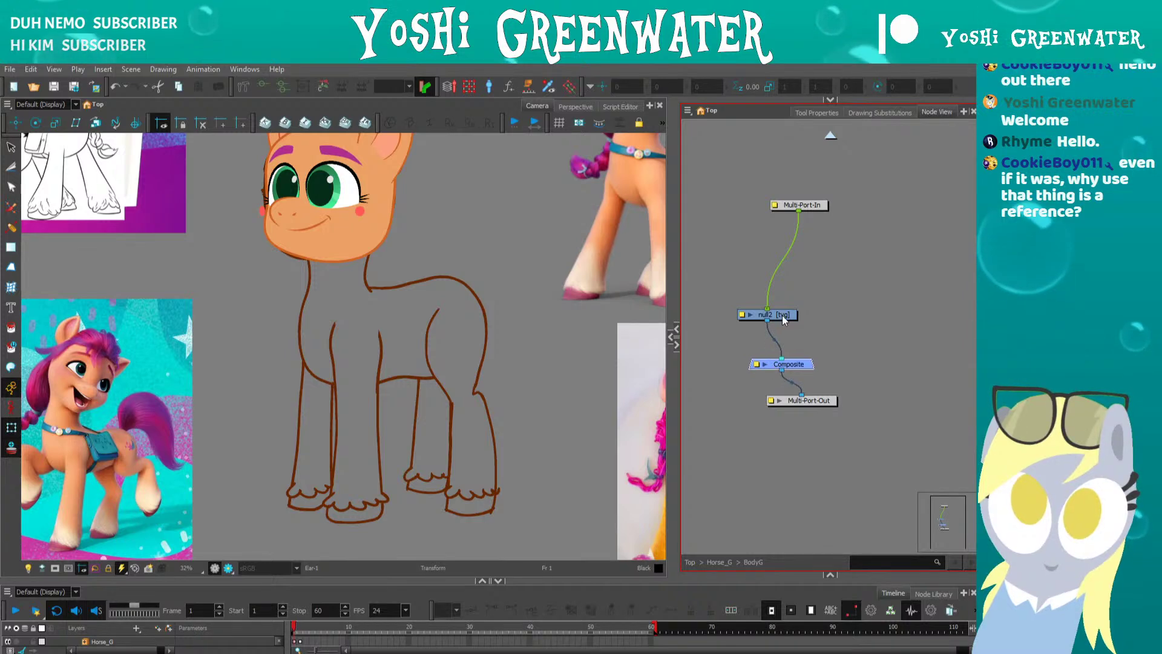
- Spread the BodyG nodes apart vertically, with Composite and Multi-Port-Out well below null2
left_click_drag(781, 317, 763, 309)
left_click_drag(809, 202, 799, 186)
left_click(706, 274)
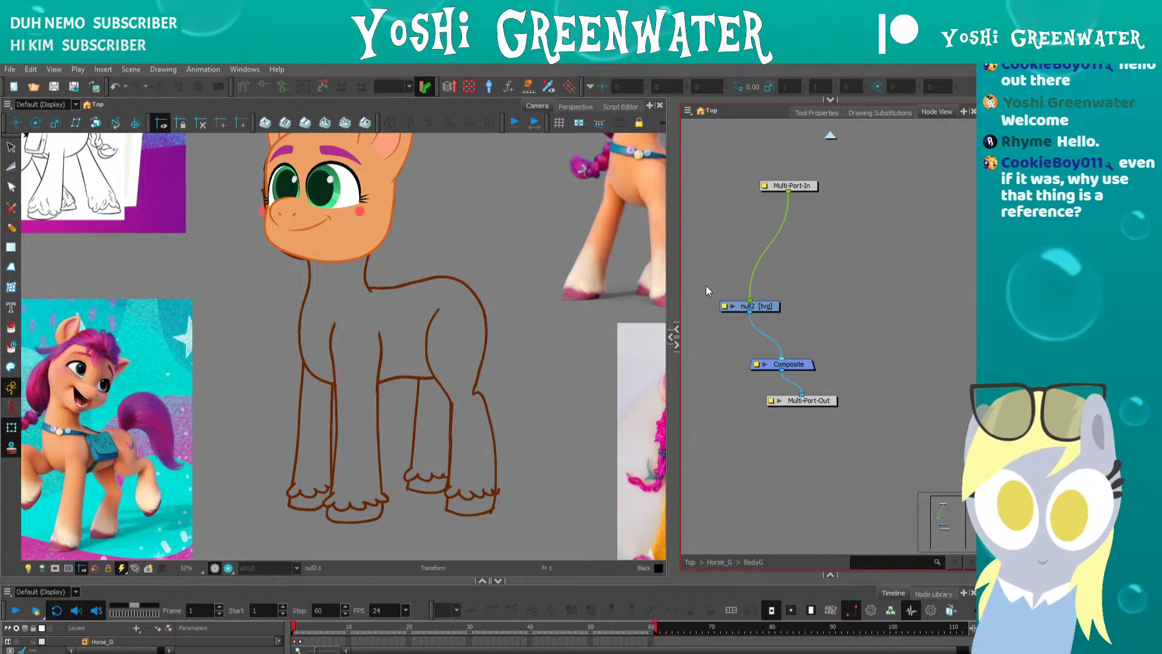
left_click_drag(776, 306, 770, 277)
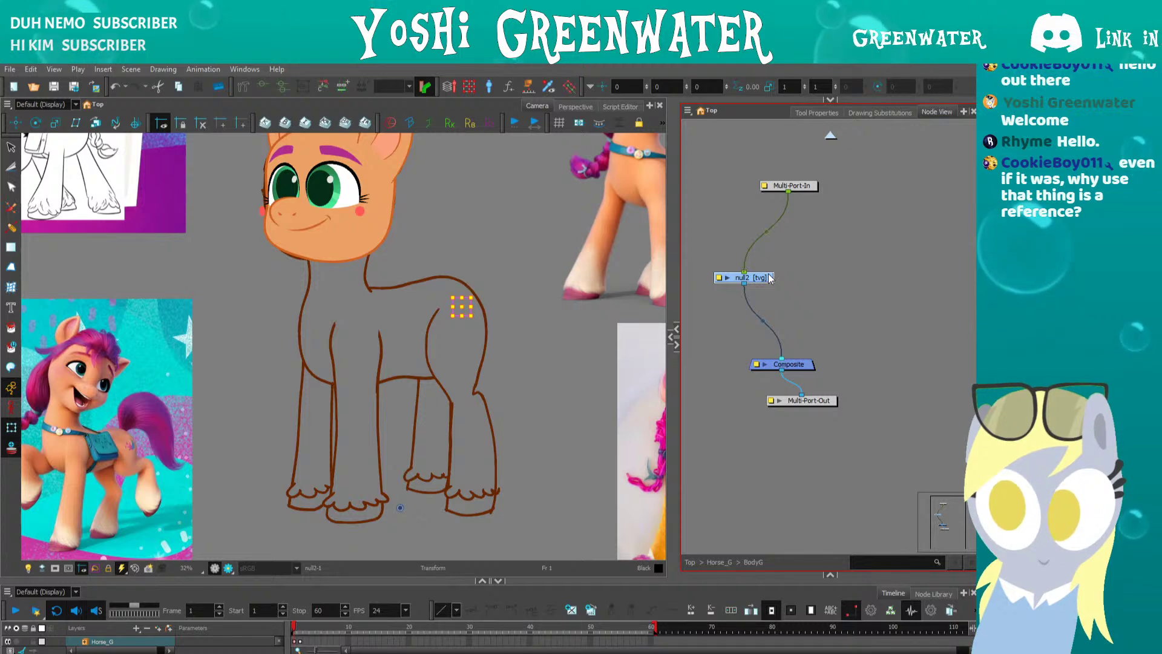
left_click_drag(770, 278, 794, 279)
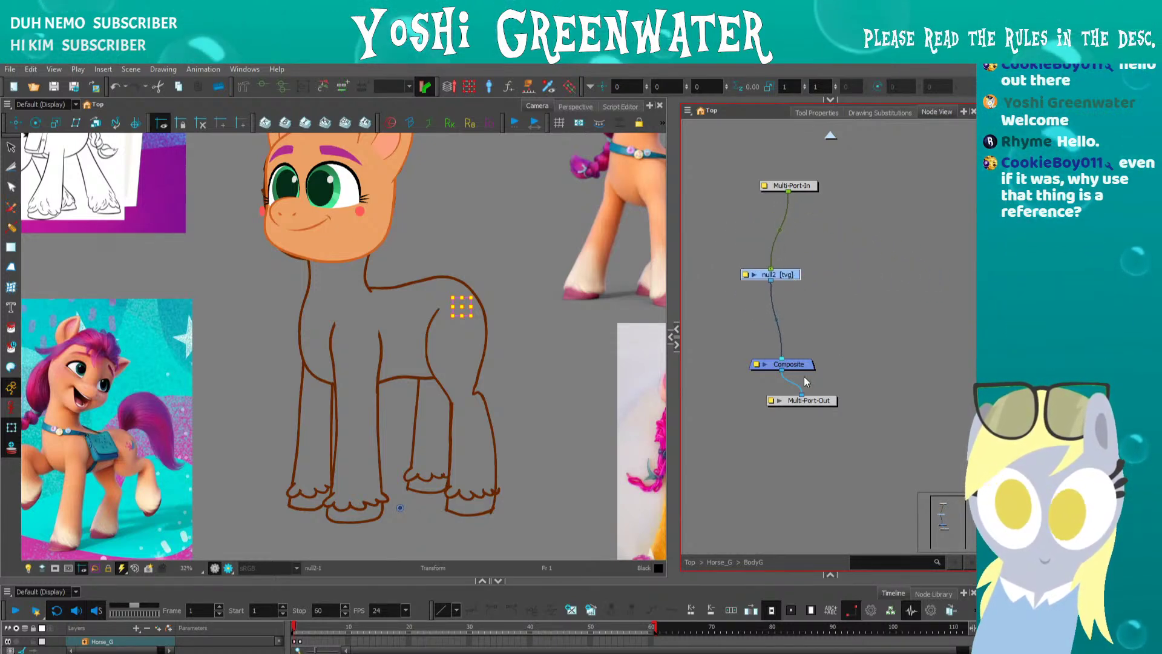
left_click_drag(802, 369, 822, 367)
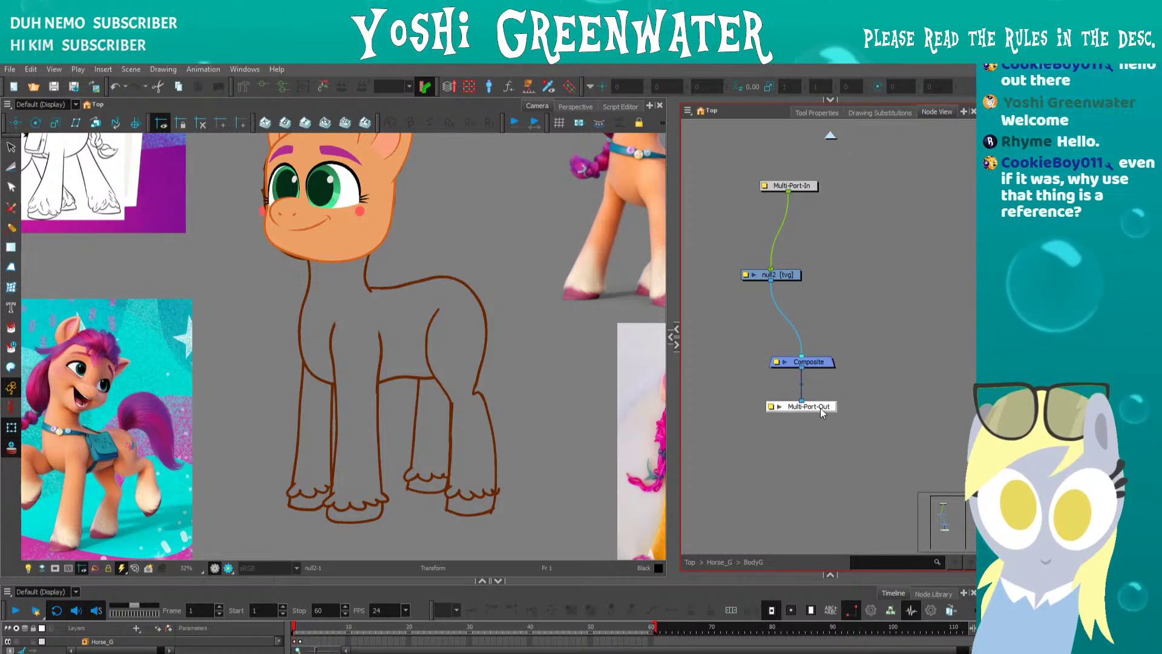
left_click(812, 366)
key("ctrl+z")
left_click(812, 364, "shift")
left_click_drag(812, 364, 811, 404)
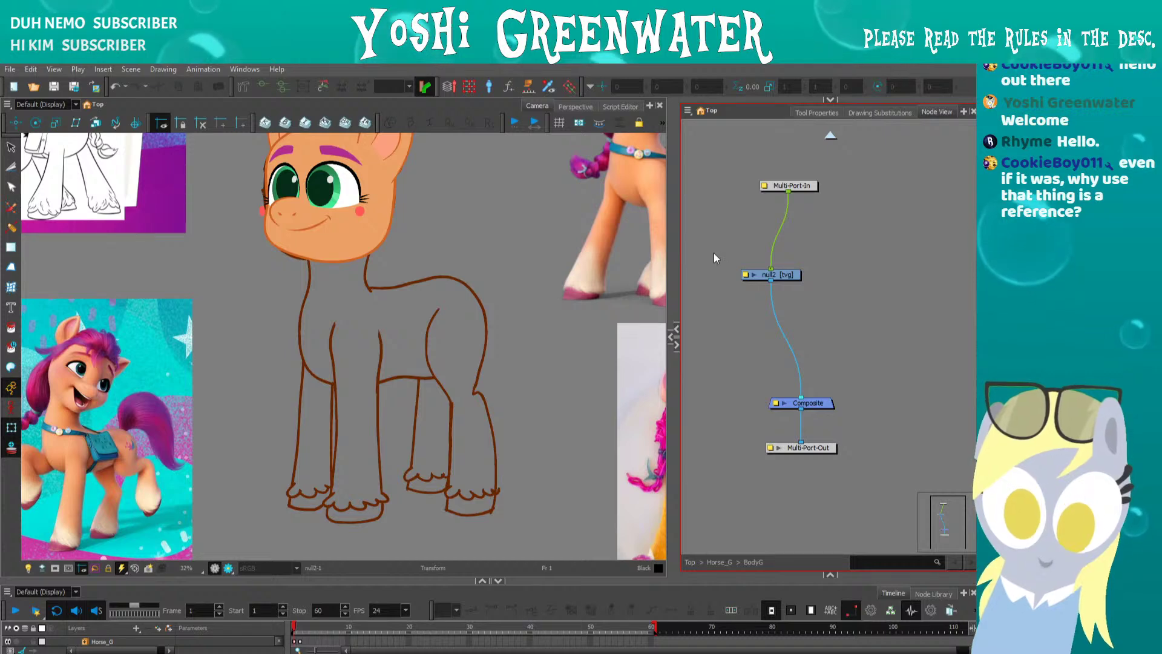
- Insert a peg between Multi-Port-In and null2 and name it Body_MP
key("ctrl+o")
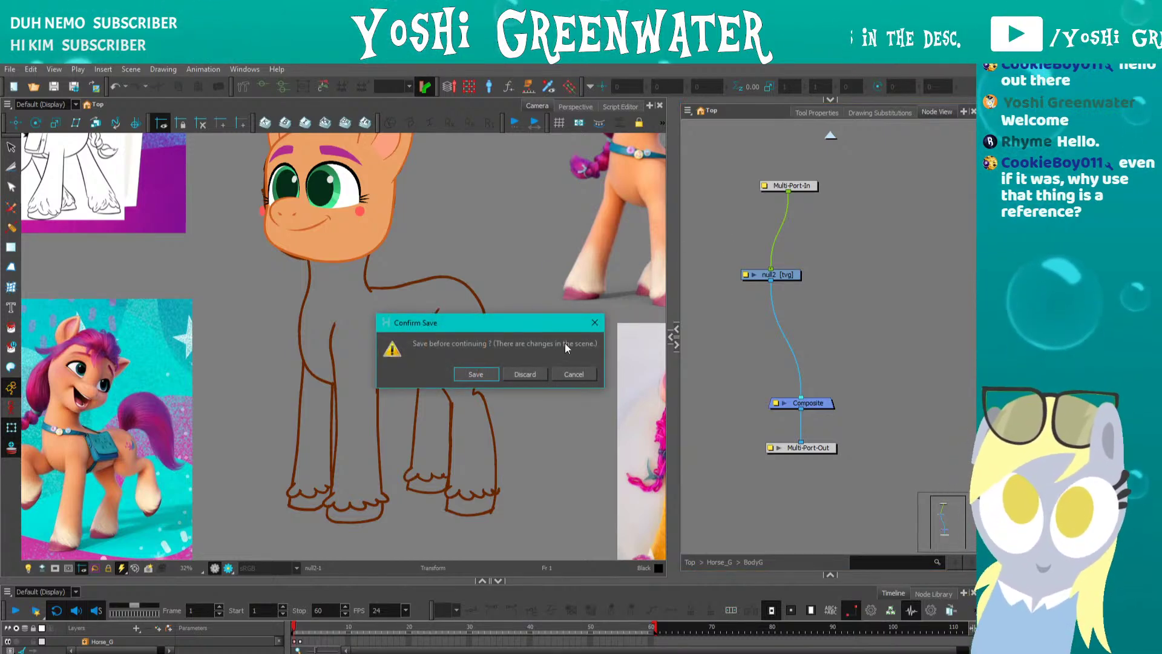
left_click(573, 374)
key("ctrl+p")
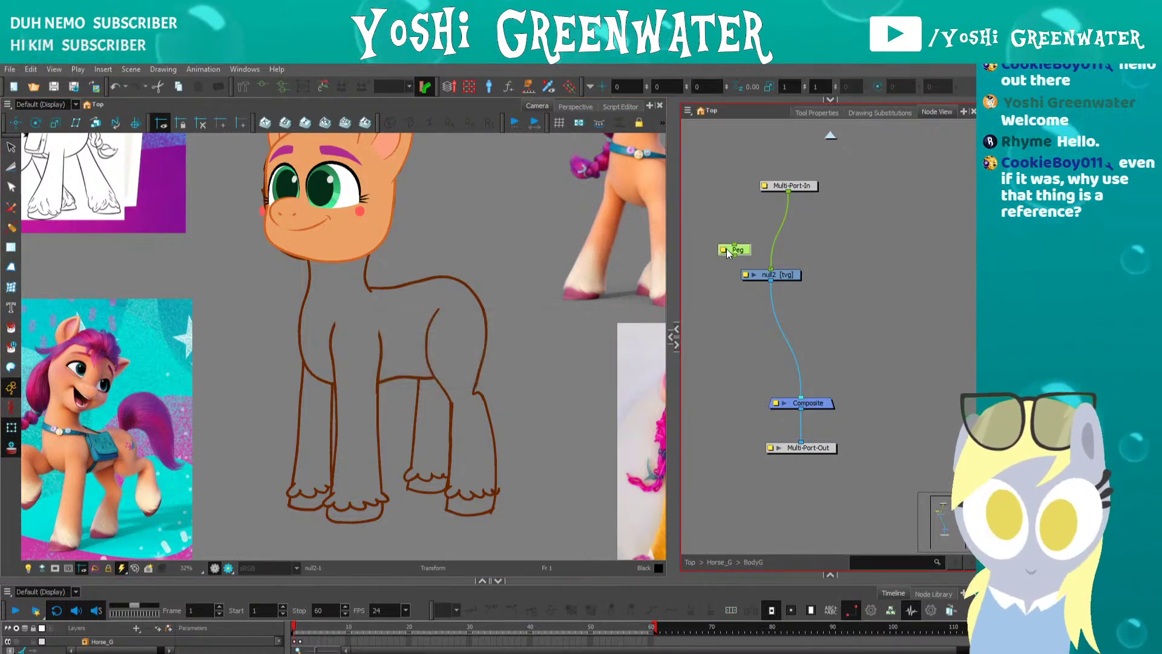
left_click_drag(729, 253, 771, 232)
left_click(749, 232)
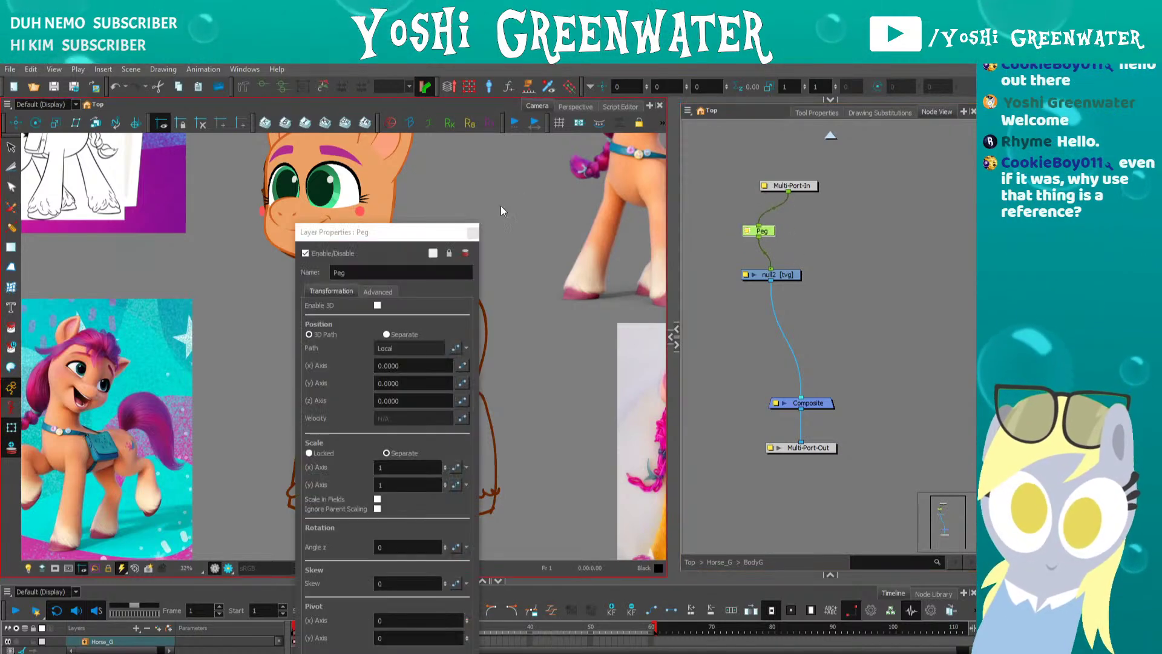
type("Body_MP")
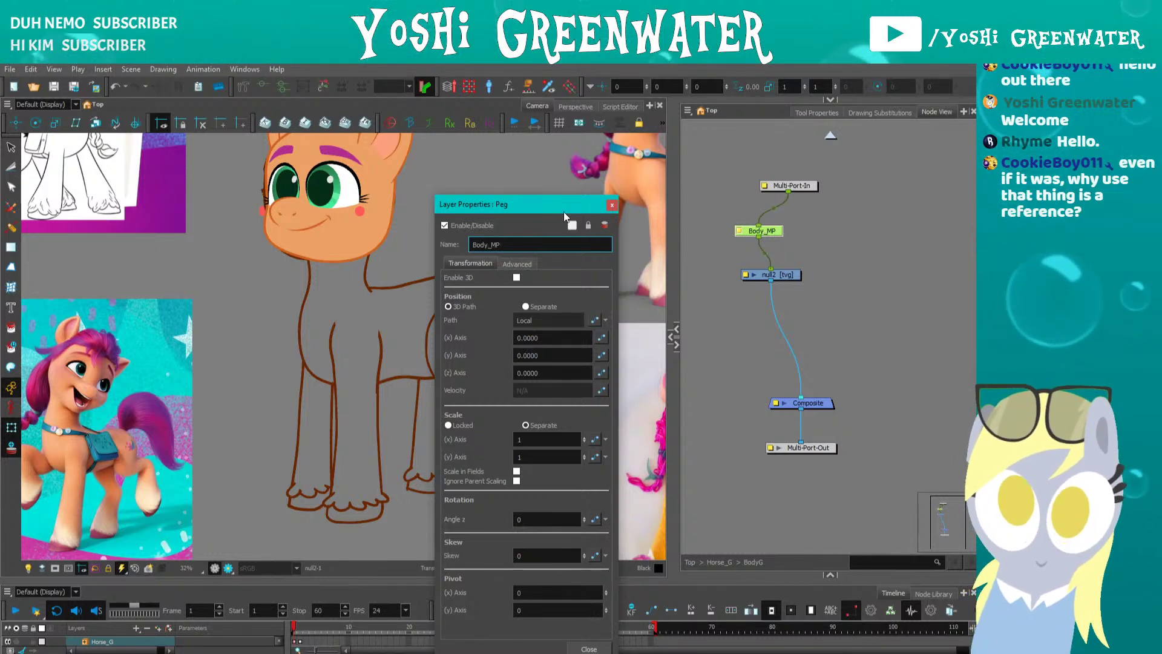
left_click(612, 205)
- Parent null2 to its own new peg beneath Body_MP and straighten the Multi-Port-In chain
left_click_drag(786, 274, 798, 311)
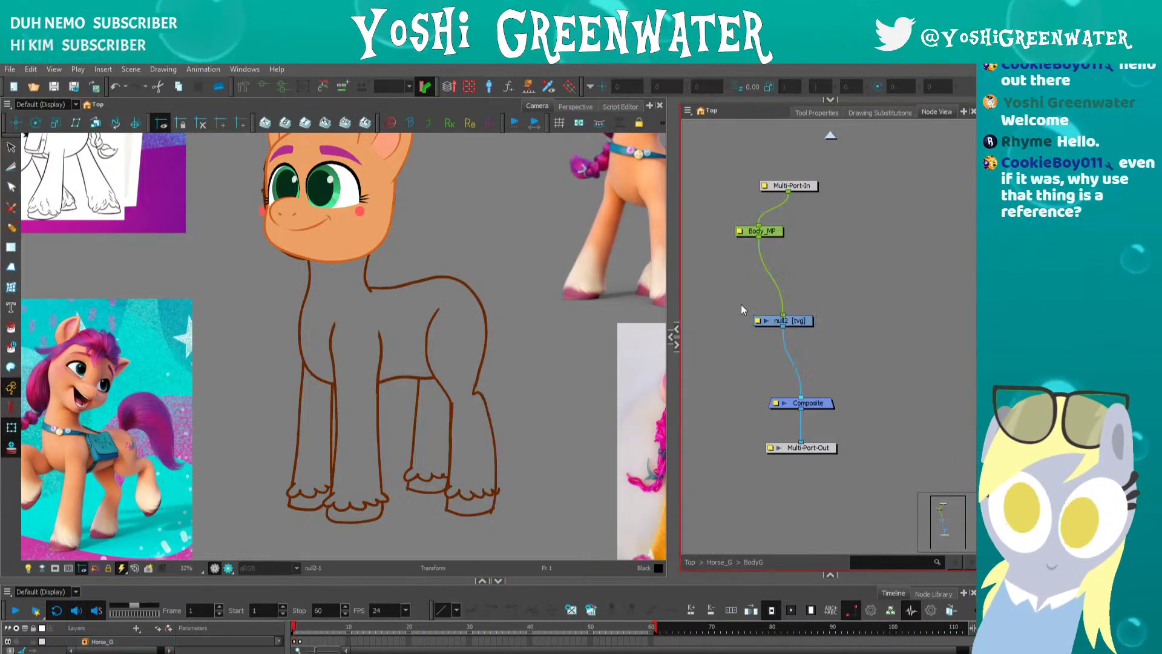
key("ctrl+p")
left_click_drag(785, 264, 752, 323)
left_click_drag(731, 280, 787, 321)
left_click_drag(775, 298, 752, 310)
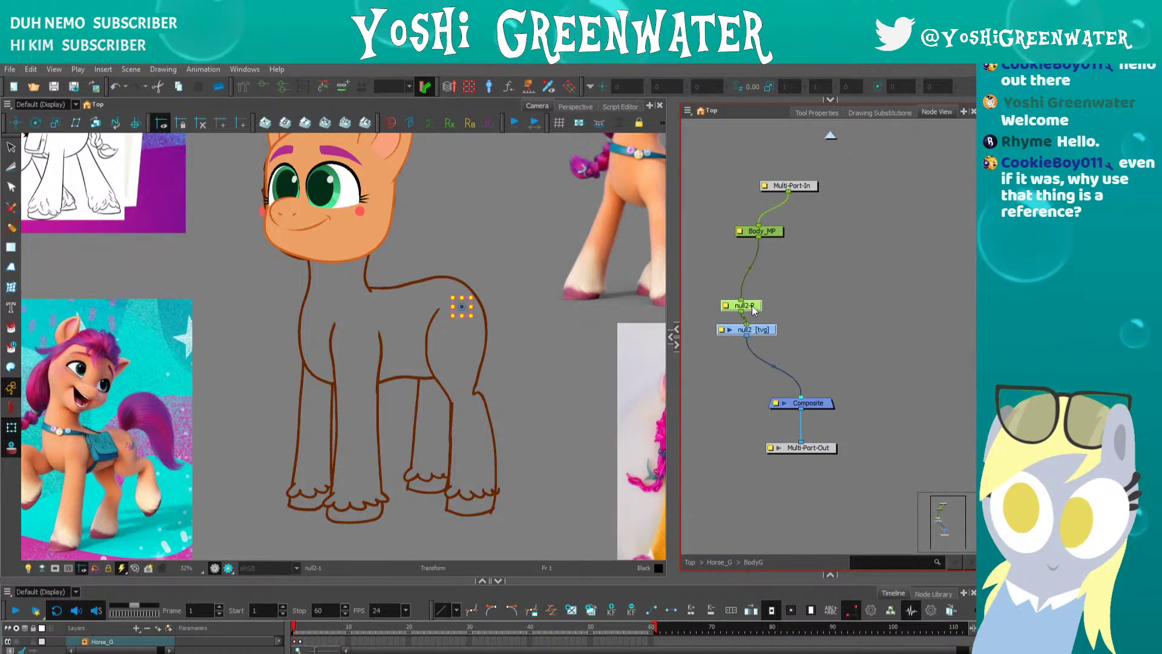
left_click_drag(767, 186, 736, 192)
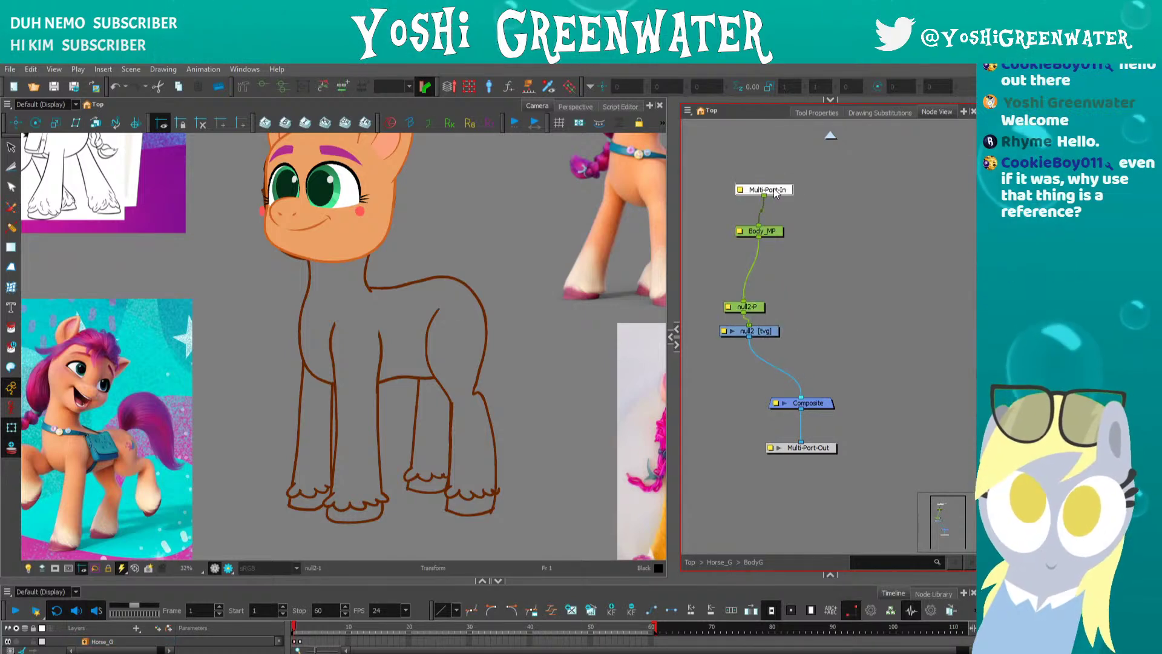
- Rename null2's peg as Torso_P and the drawing below it as torso
left_click(729, 308)
type("Torso_P")
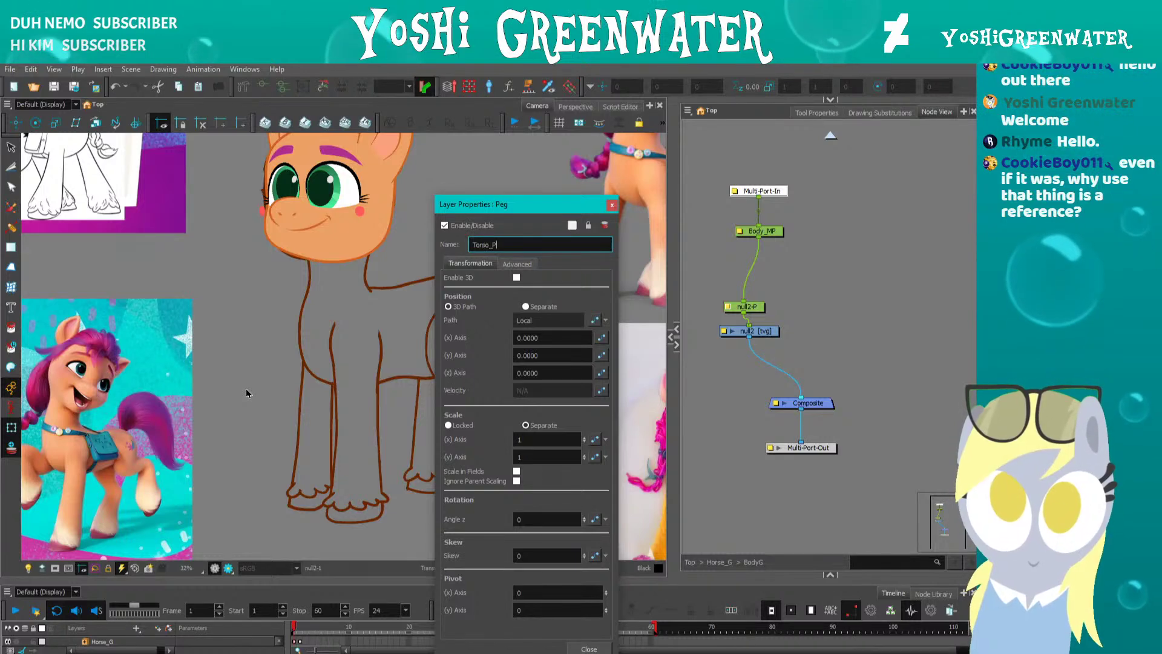
left_click(724, 331)
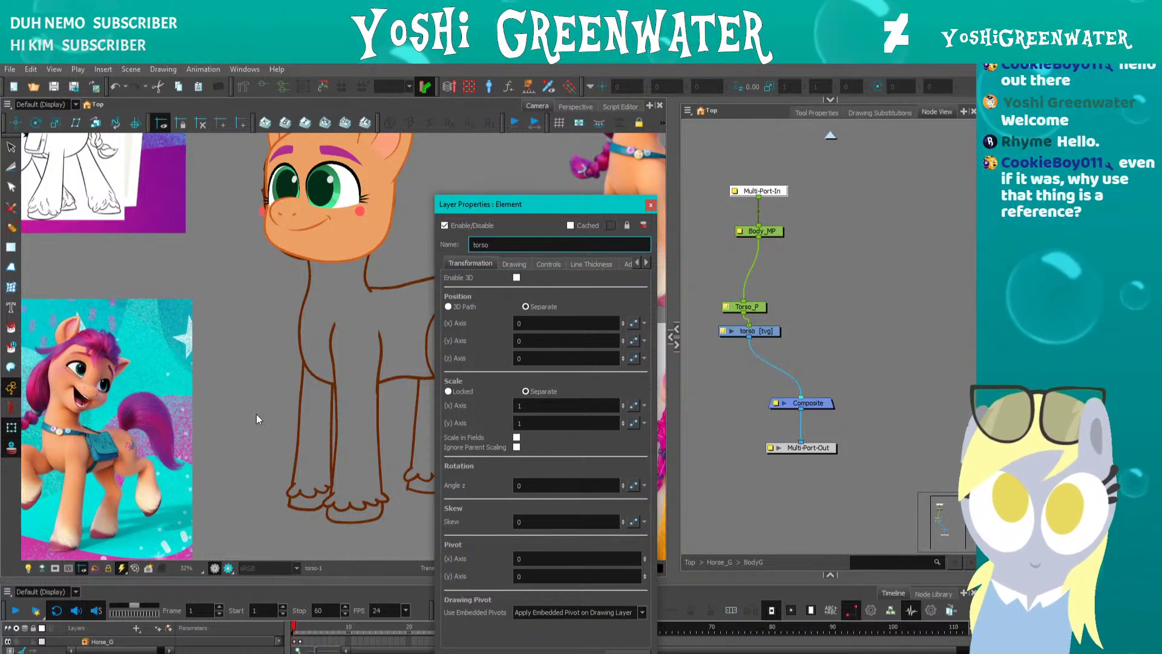
type("torso")
key("Return")
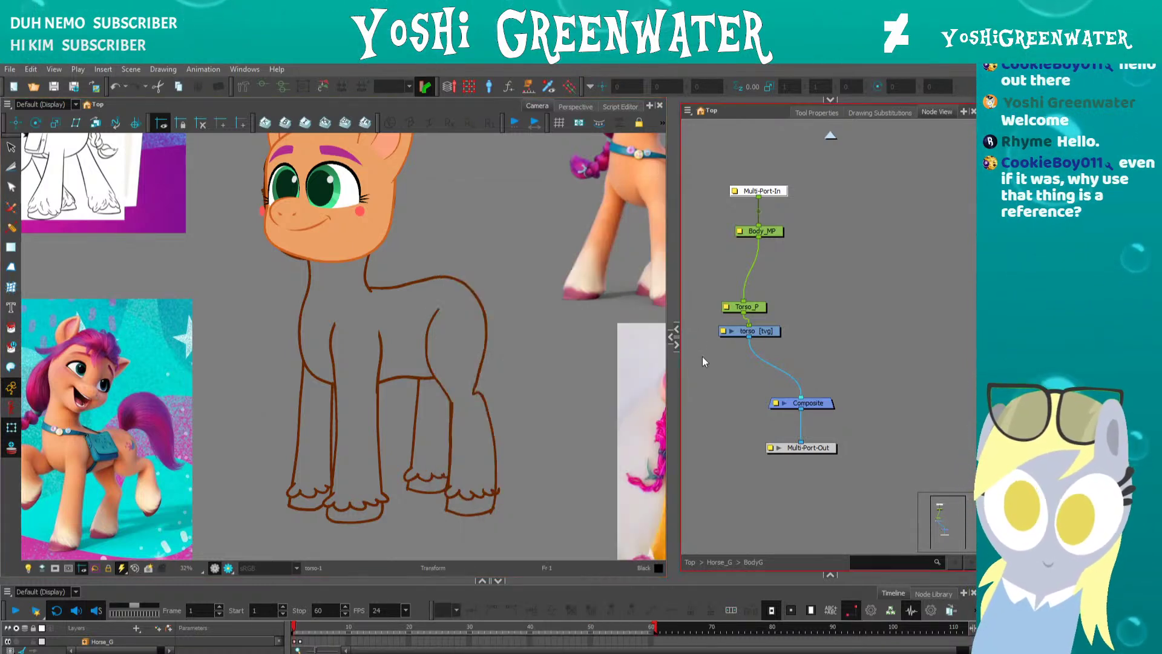
- Add a vector drawing layer named leg_1 and place it beside the torso drawing
left_click_drag(716, 365, 714, 357)
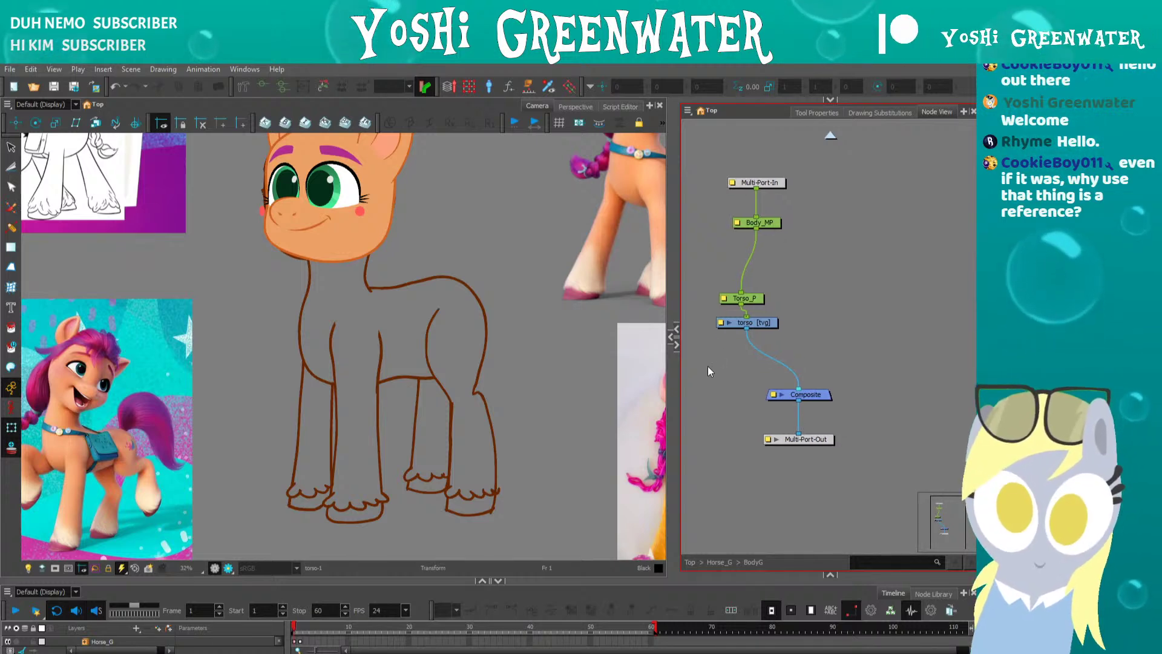
left_click_drag(749, 297, 769, 284)
key("ctrl+r")
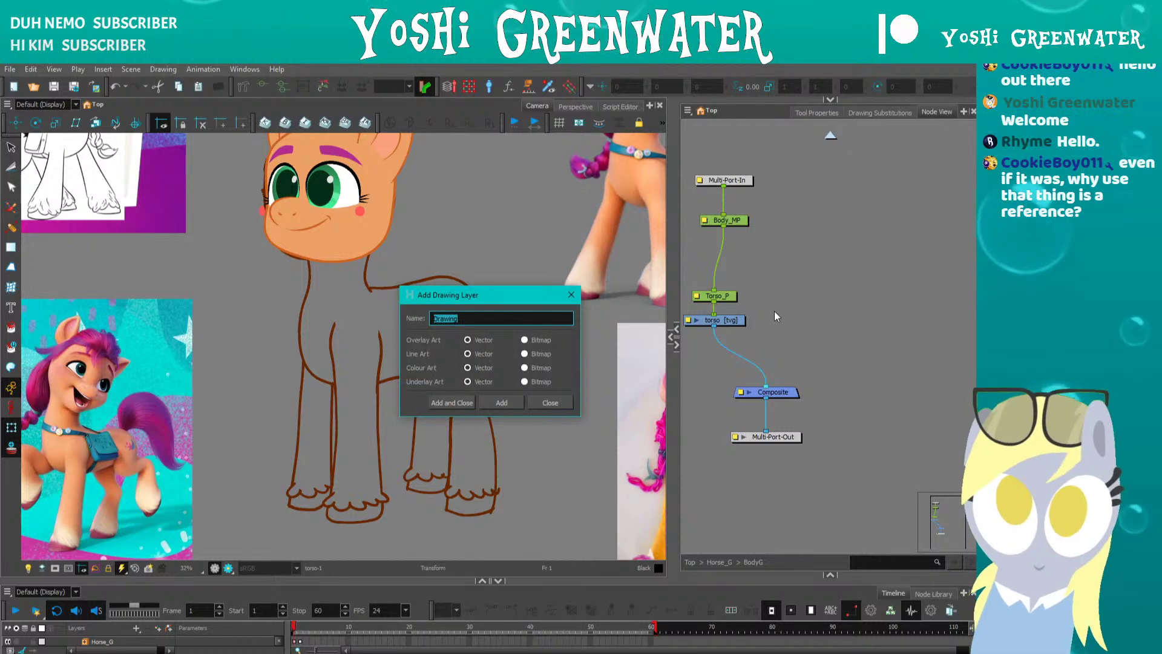
type("leg_")
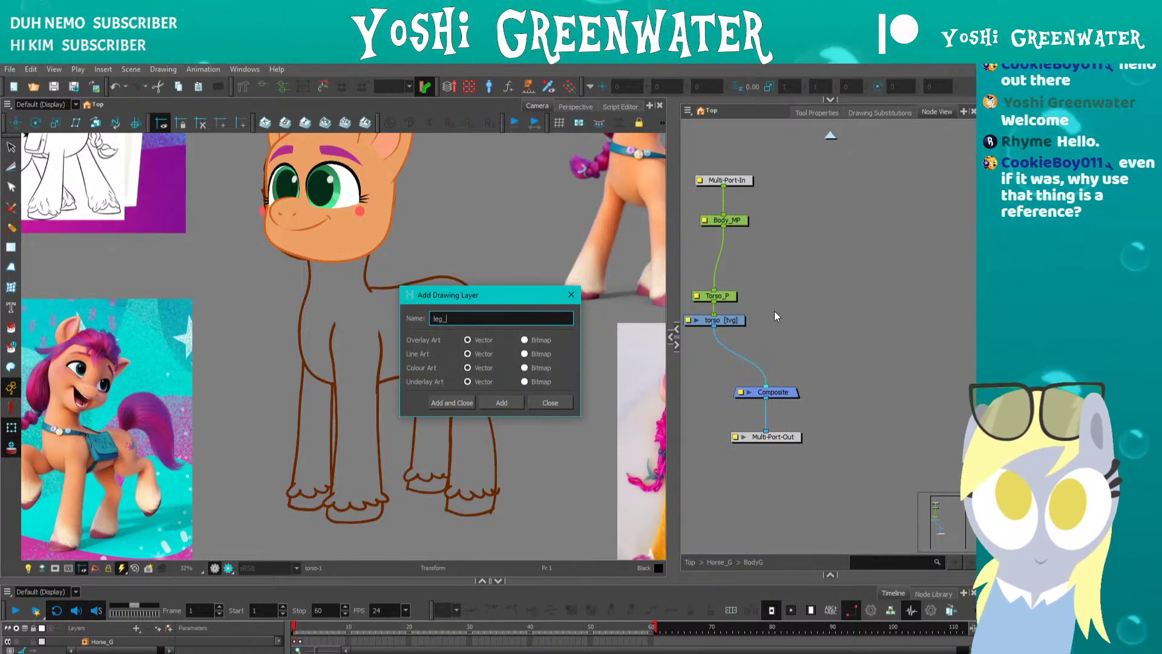
type("1")
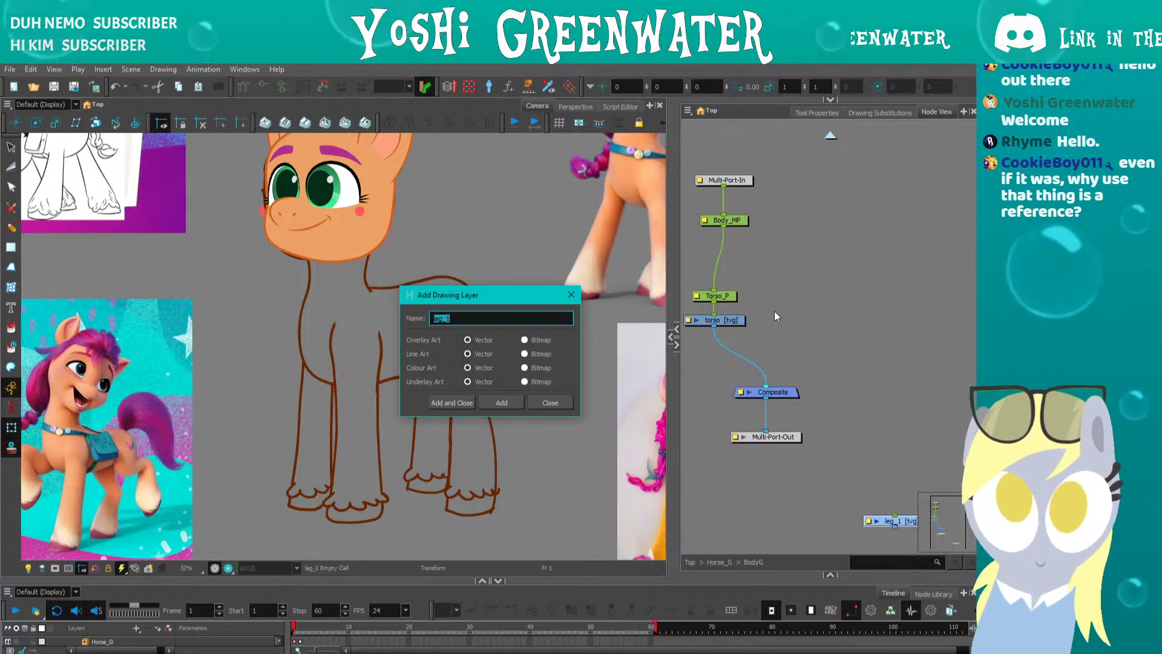
key("Return")
left_click(825, 310)
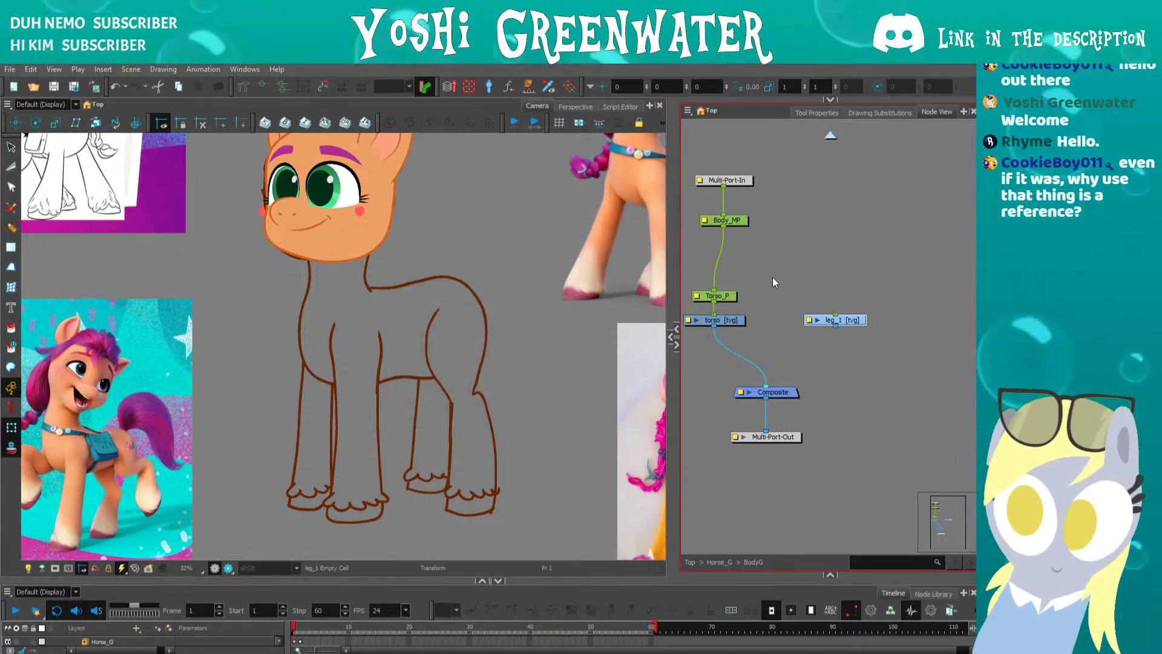
left_click_drag(835, 317, 823, 317)
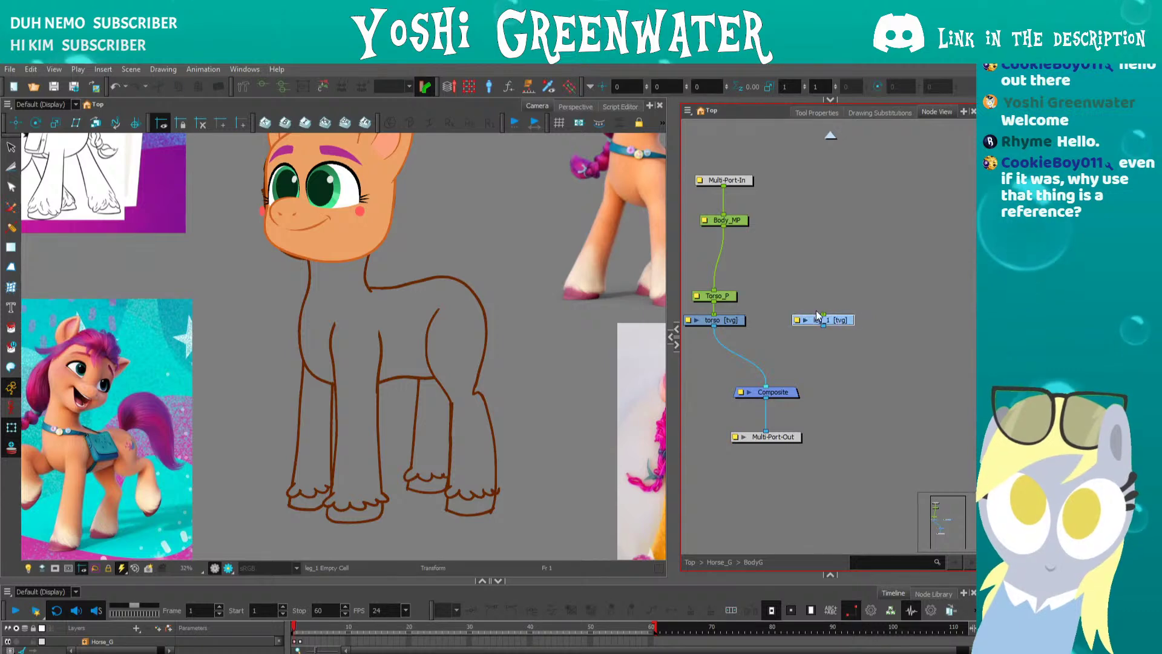
- Add a composite below leg_1, connect it to the main Composite, and place the pair on the opposite side of torso
key("ctrl+7")
left_click_drag(820, 380, 845, 306)
left_click_drag(813, 348, 731, 367)
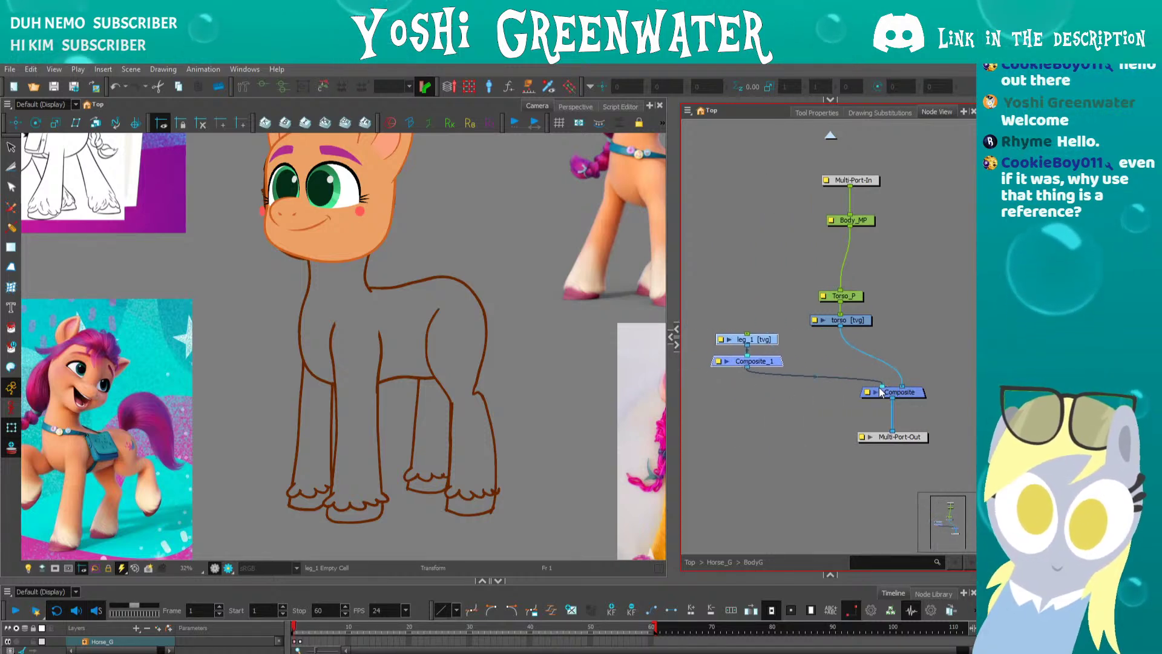
- Move the Torso_P peg and torso drawing closer beneath Body_MP
left_click_drag(822, 282, 794, 331)
left_click_drag(795, 331, 801, 315)
left_click(772, 189)
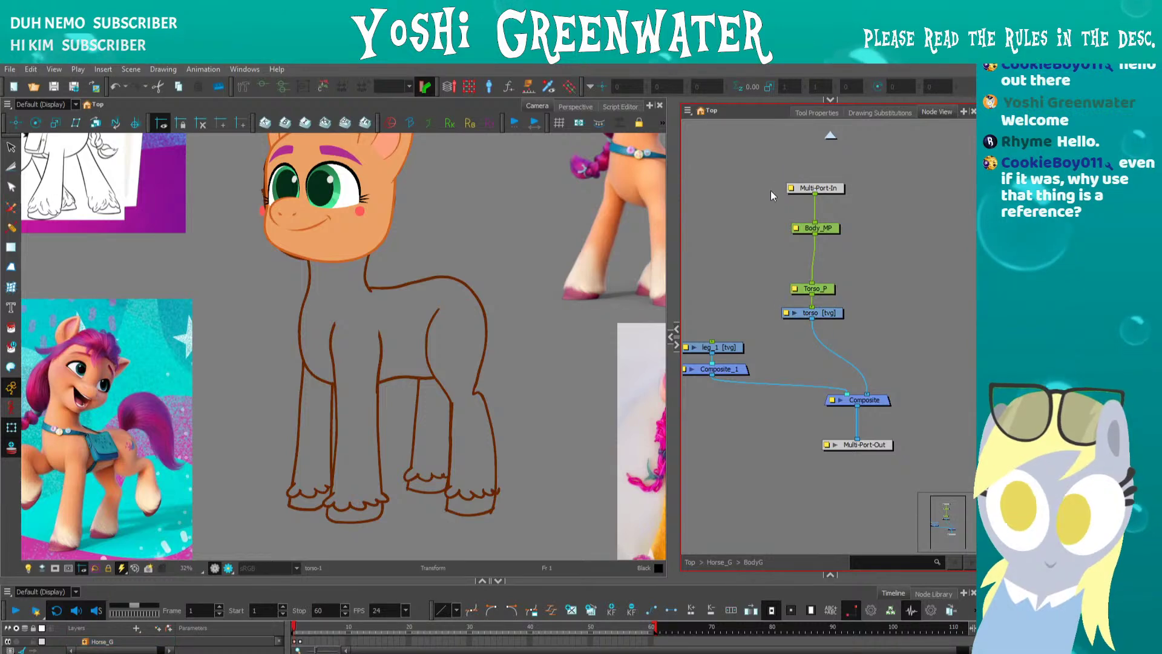
- Add a peg above leg_1, connect it to Body_MP, and shift Multi-Port-In and Body_MP slightly higher
mouse_move(721, 370)
left_mouse_down()
mouse_move(724, 388)
mouse_move(727, 348)
left_mouse_up()
key("ctrl+p")
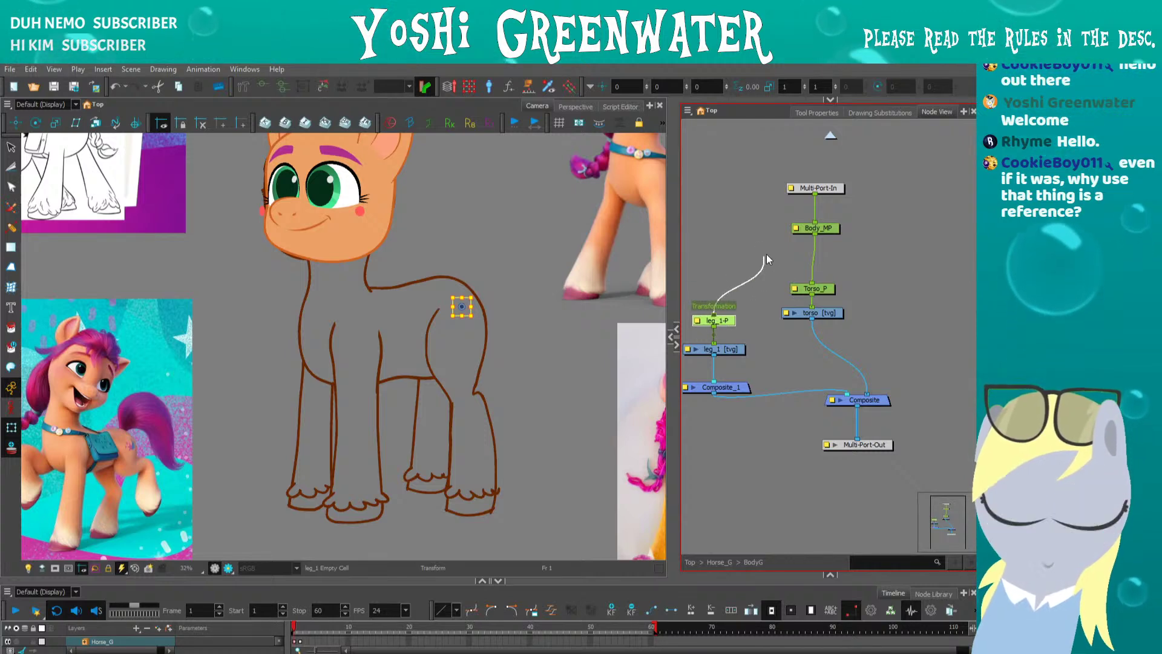
left_click_drag(776, 173, 816, 216)
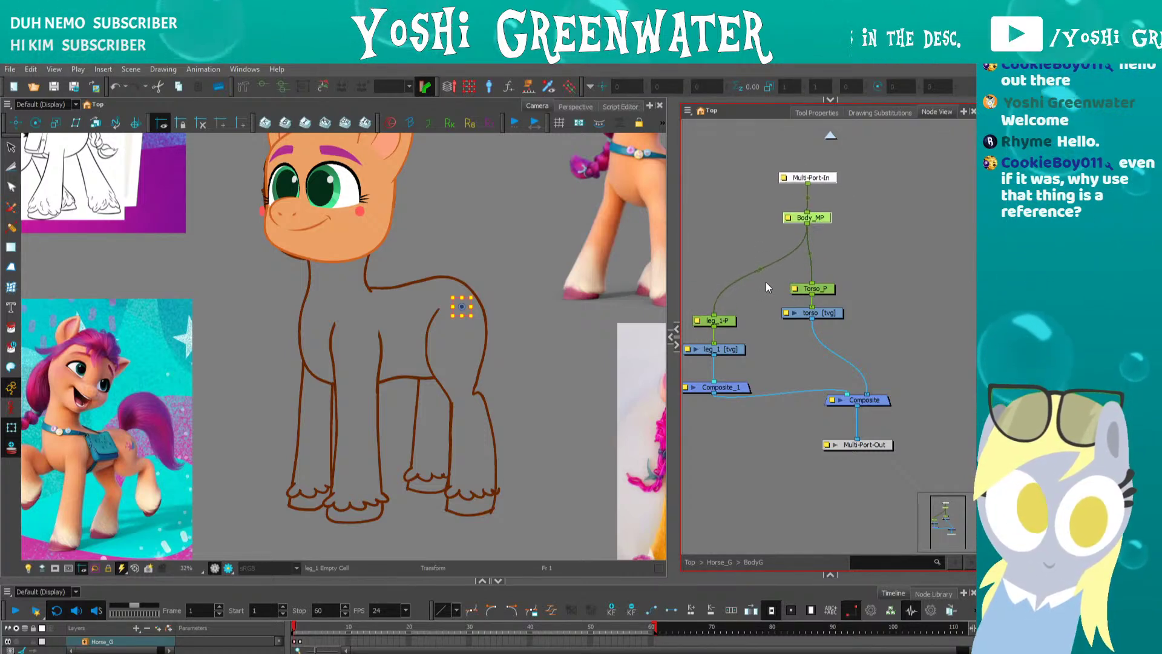
- Move the main Composite and Multi-Port-Out lower and enlarge the node network's viewing area
left_click(724, 419)
left_click_drag(859, 396, 859, 397)
left_click_drag(859, 400, 851, 447)
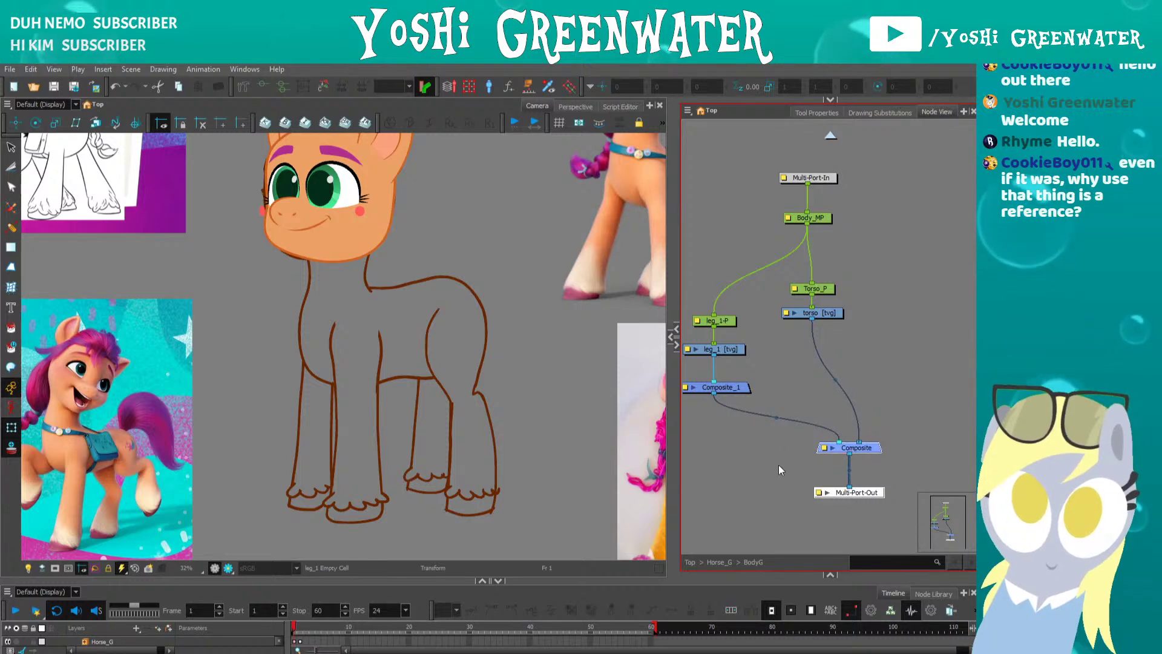
left_click(779, 465)
mouse_move(675, 412)
left_mouse_down()
mouse_move(617, 411)
mouse_move(710, 402)
left_mouse_up()
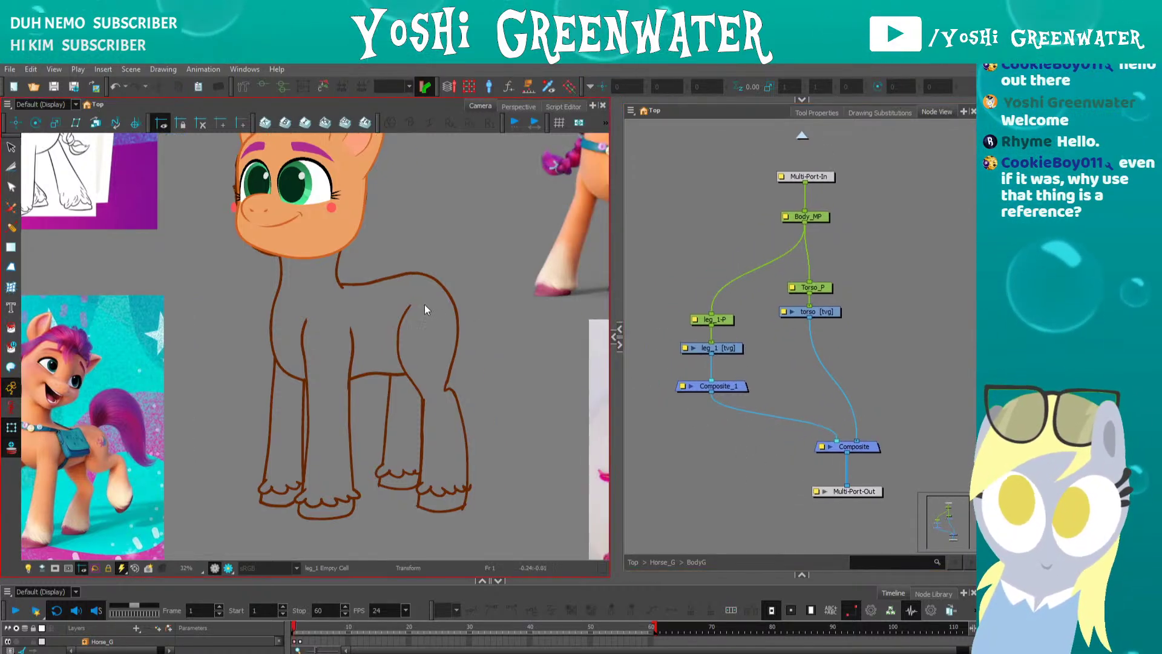
- Add a vector drawing layer named tail and place its node beside the torso, opposite leg_1
left_click_drag(424, 304, 422, 311)
key("ctrl+r")
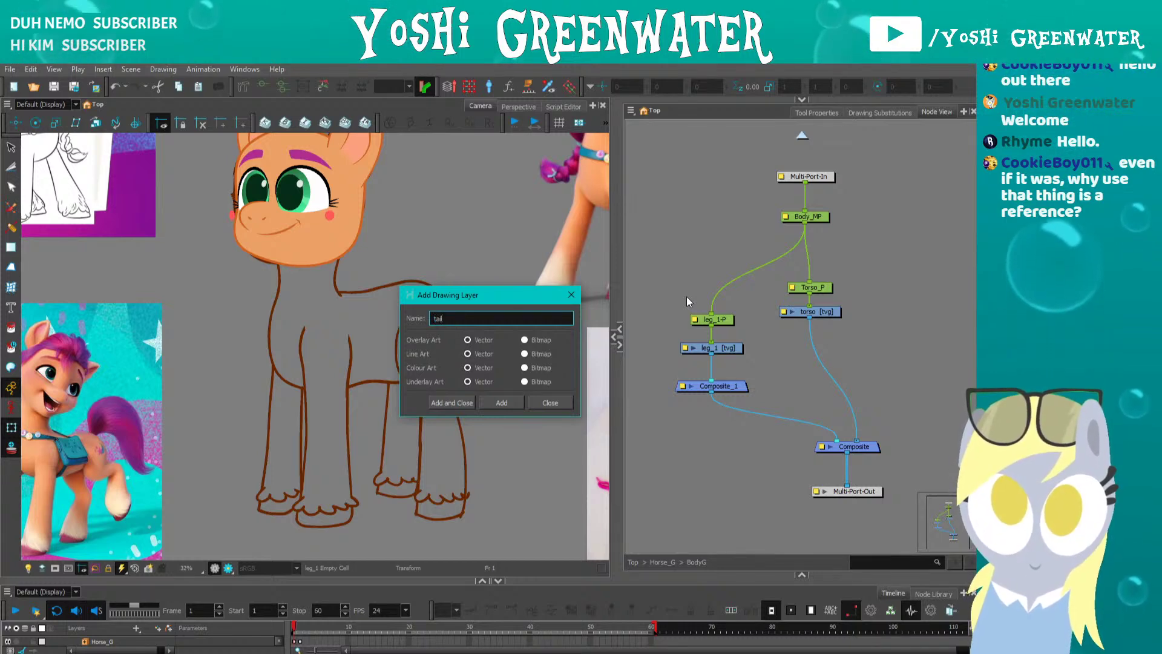
key("Return")
left_click(571, 295)
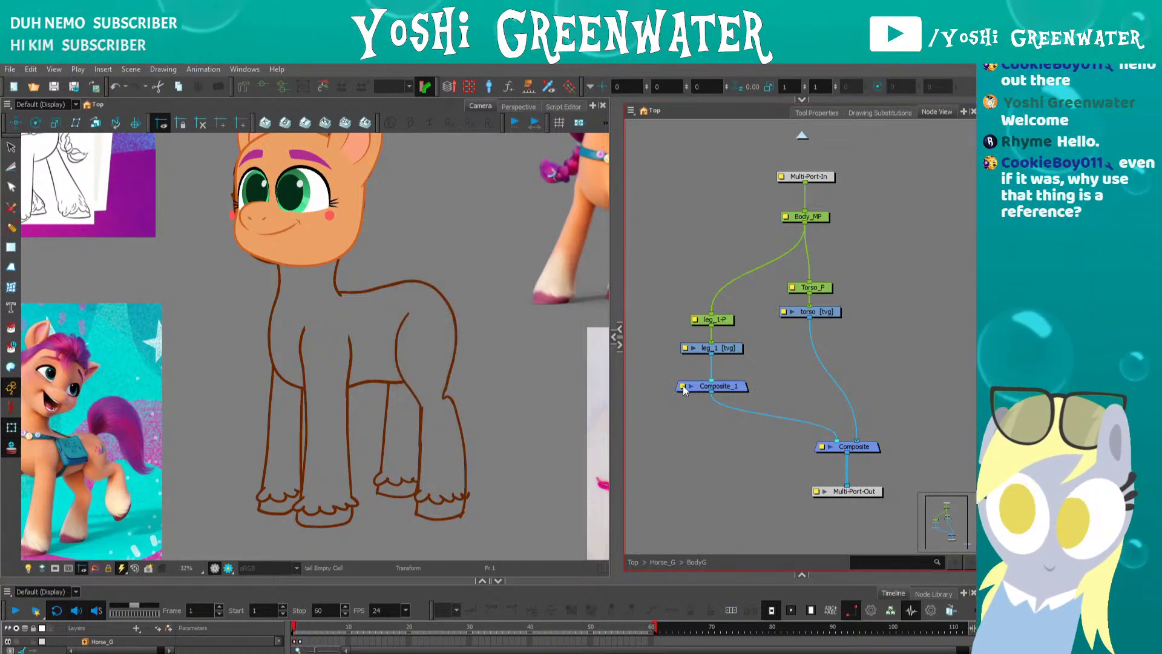
left_click_drag(844, 475, 841, 353)
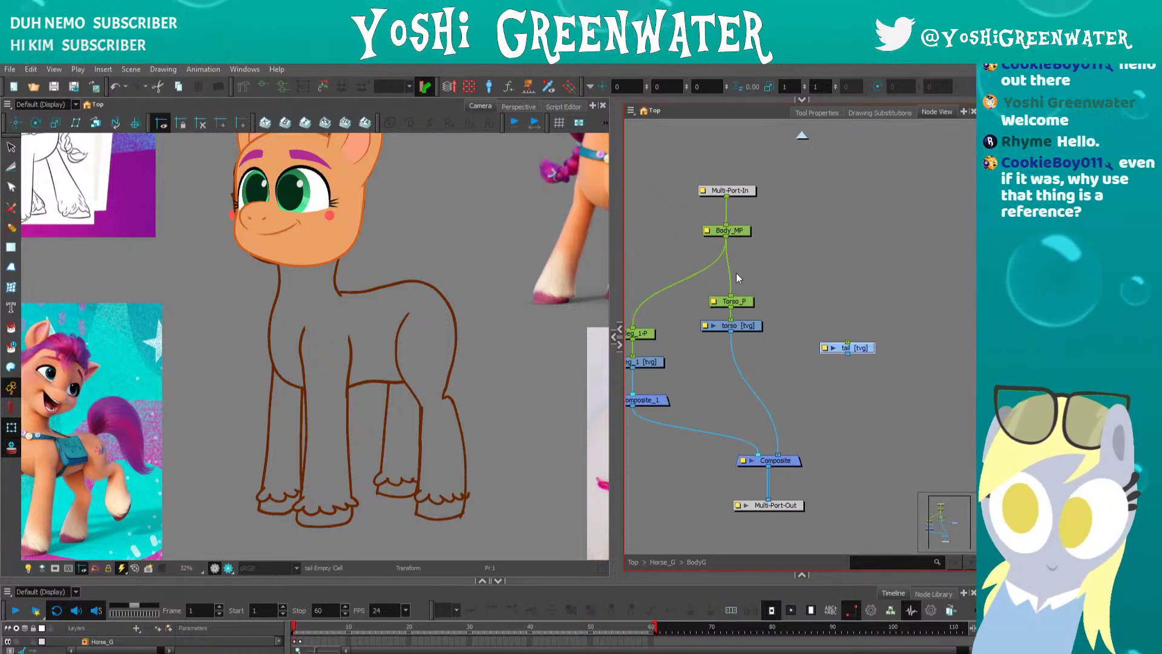
- Insert a composite between the torso drawing and the main Composite
left_click(713, 365)
key("ctrl+k")
left_click_drag(731, 353, 725, 371)
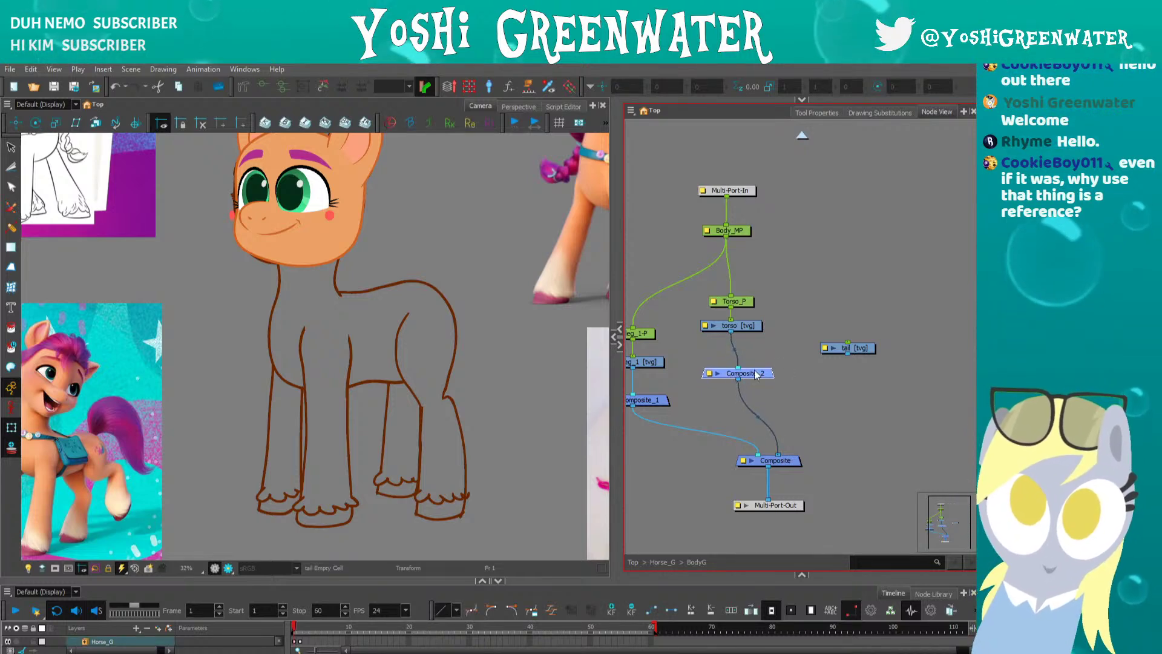
- Add a composite below the tail drawing, connect the chain to the main Composite, and move it away from the torso
left_click(817, 344)
left_click(846, 348)
key("ctrl+k")
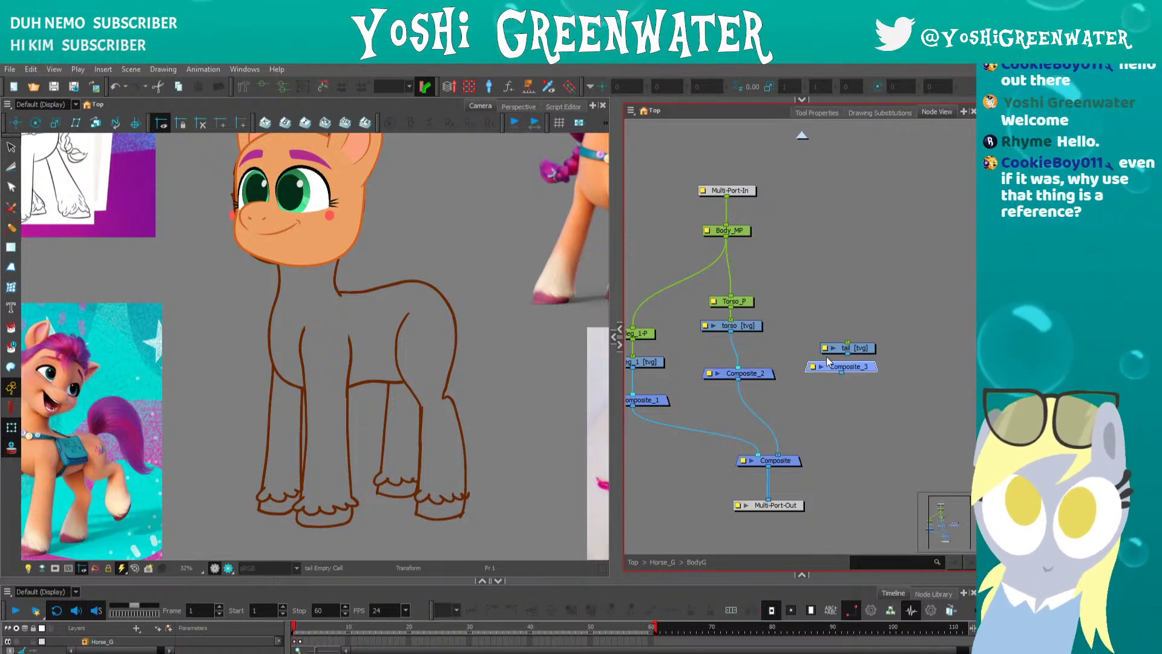
left_click_drag(855, 346, 785, 455)
left_click(804, 384)
left_click_drag(842, 363, 879, 382)
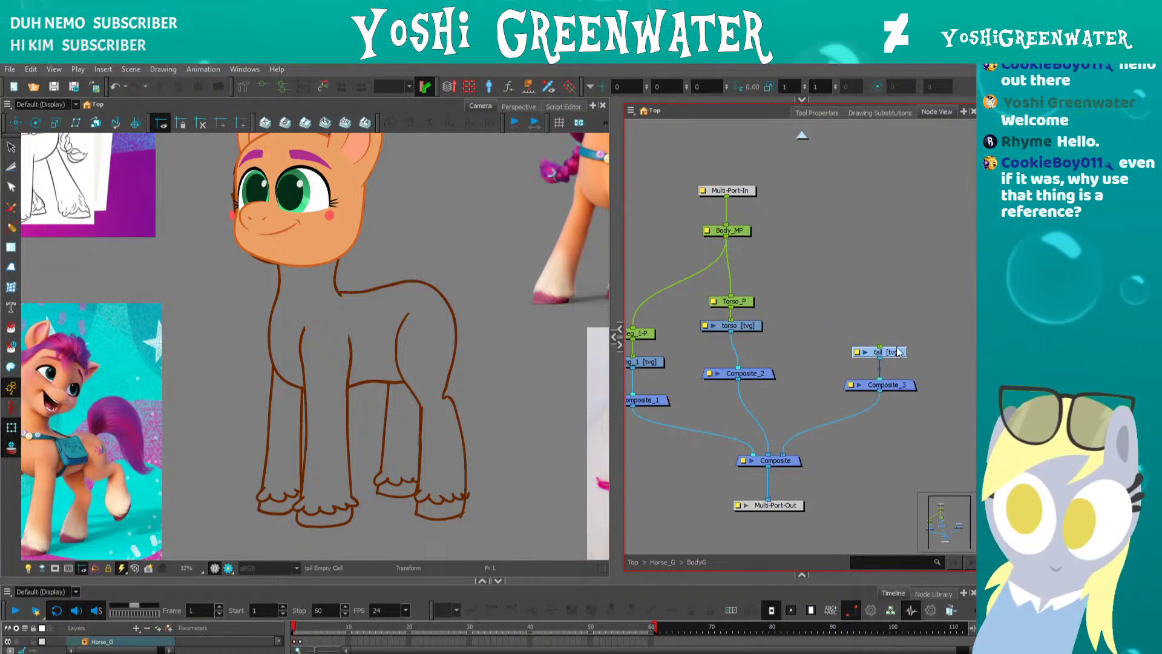
- Add a peg above the tail drawing, connect it to Body_MP, and center Multi-Port-In and Body_MP over the three branches
key("ctrl+p")
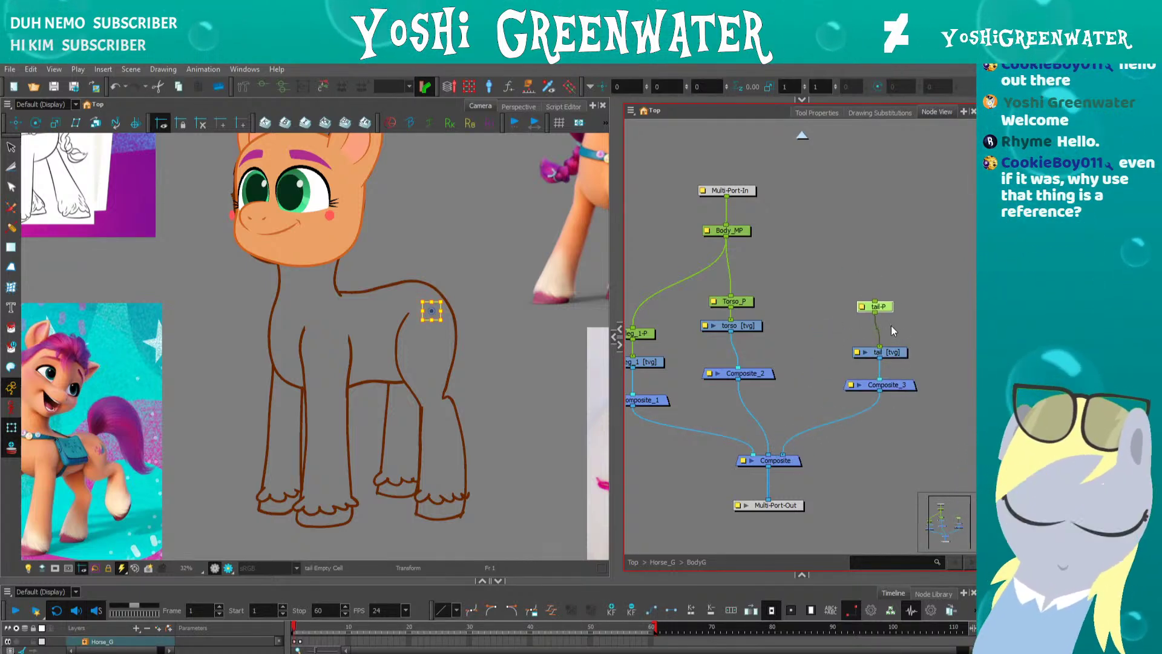
left_click_drag(726, 237, 887, 326)
left_click_drag(722, 233, 735, 200)
left_click(680, 242)
left_click_drag(680, 242, 717, 223)
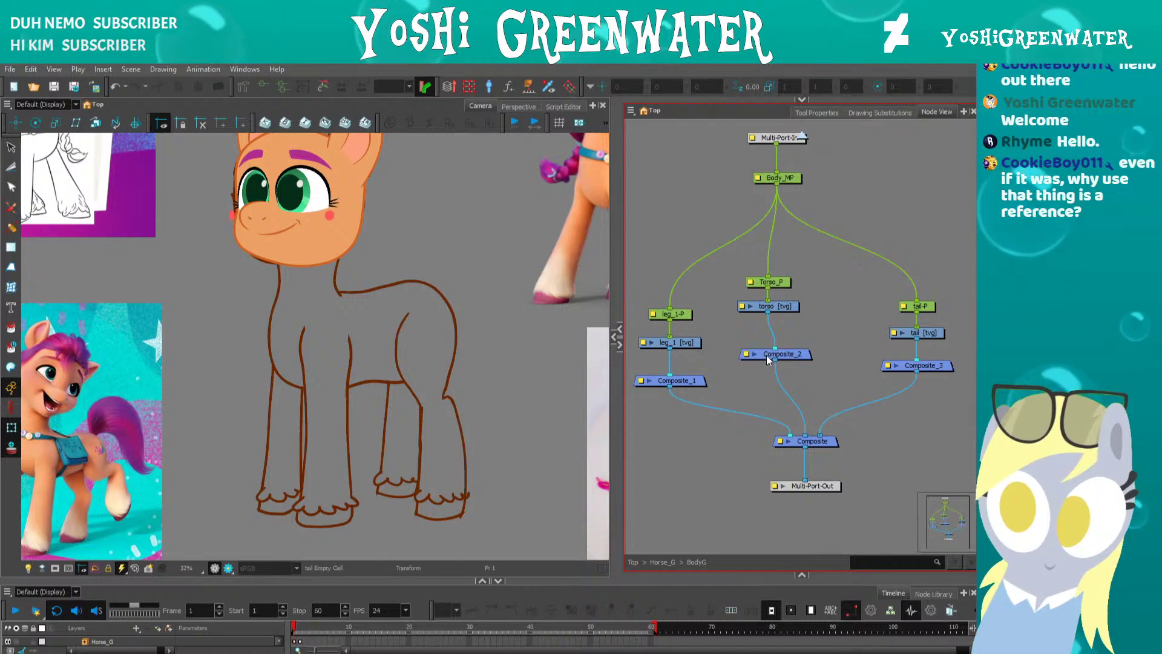
- Tidy the torso, tail and leg_1 branches by raising them and closing up the gaps to their composites
left_click_drag(768, 361, 777, 271)
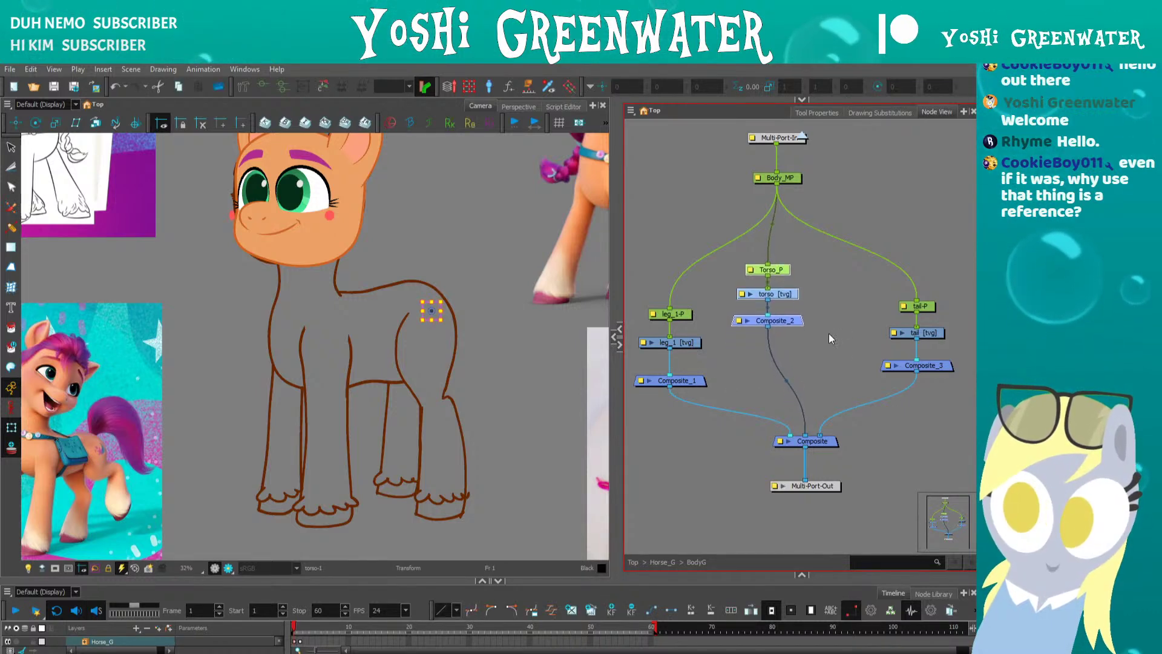
left_click(830, 334)
left_click_drag(940, 368, 921, 298)
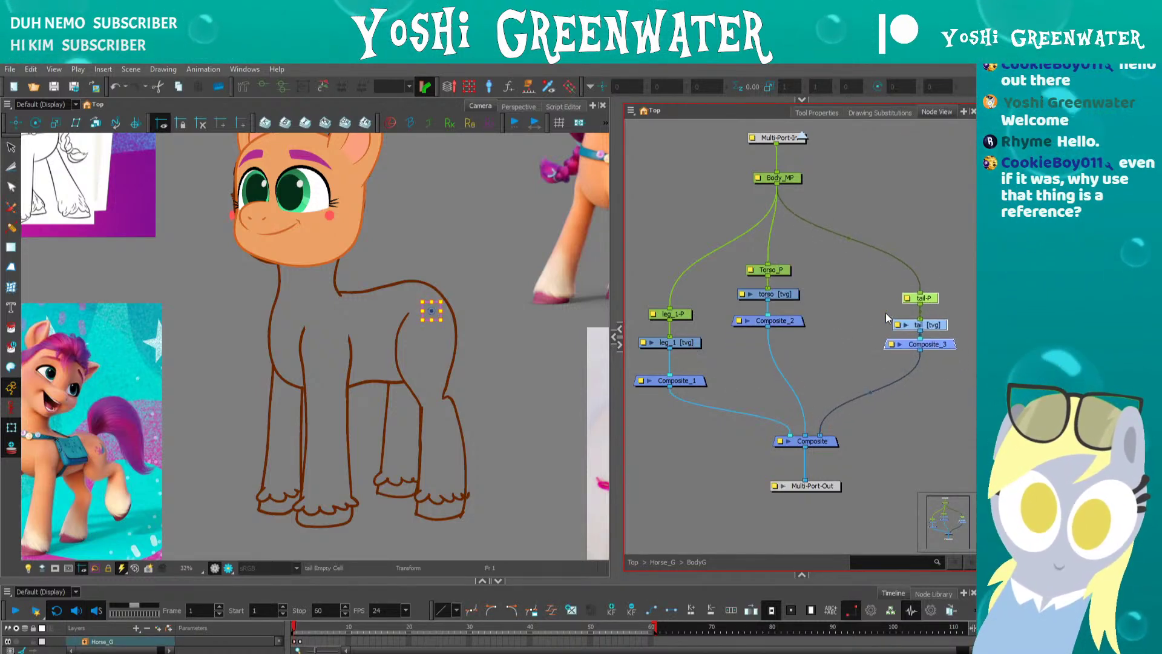
left_click(862, 339)
left_click_drag(671, 381, 671, 374)
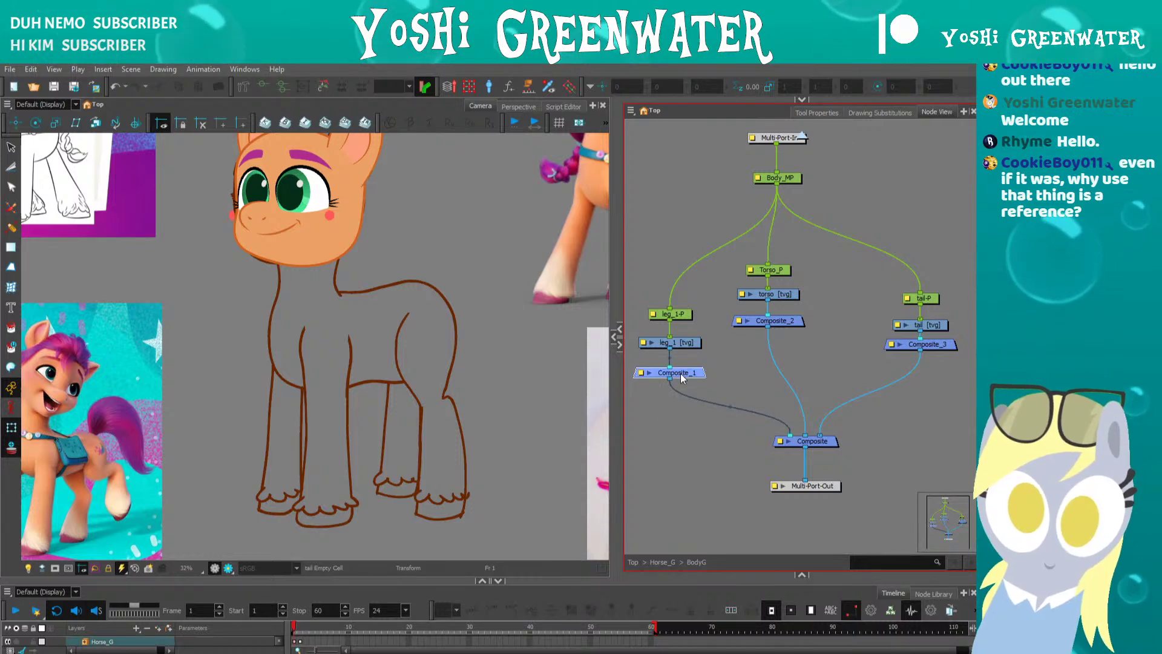
left_click_drag(638, 301, 664, 293)
left_click(684, 336)
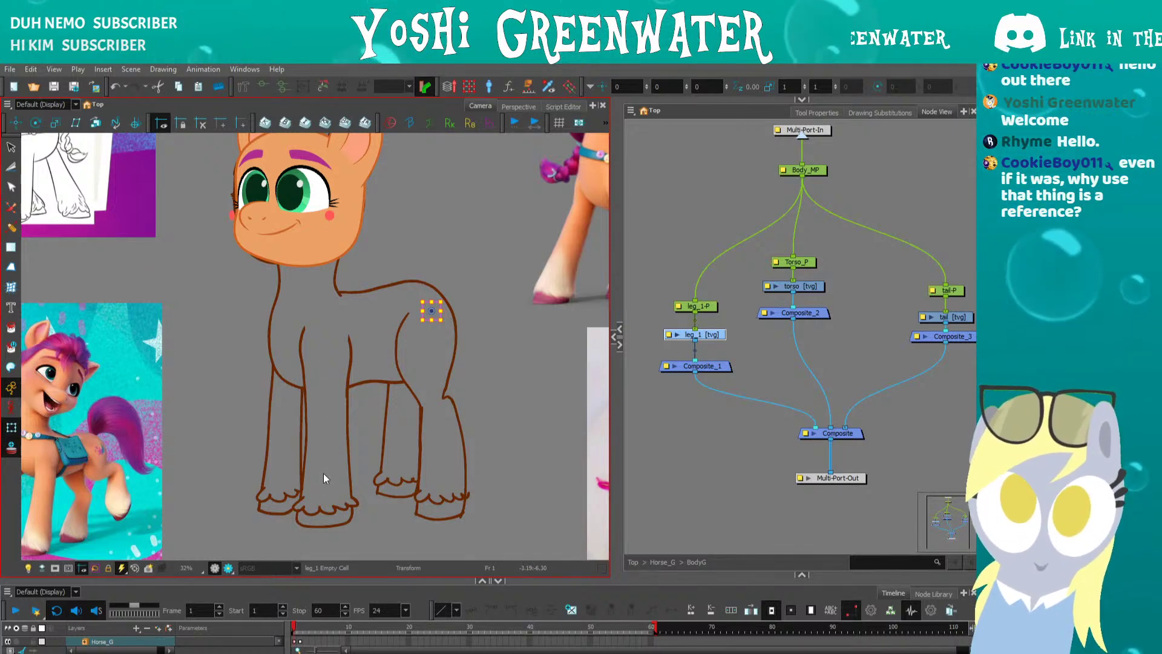
left_click(670, 295)
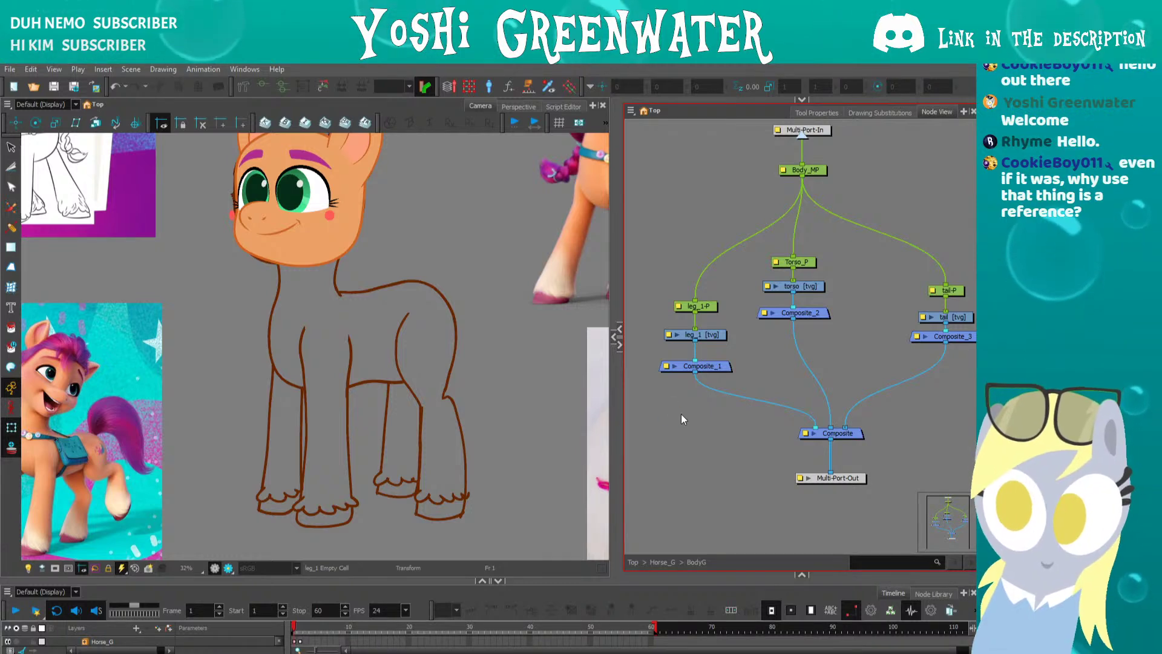
- Add a Brightness-Contrast node and park it unconnected next to Multi-Port-Out
left_click_drag(686, 418, 664, 421)
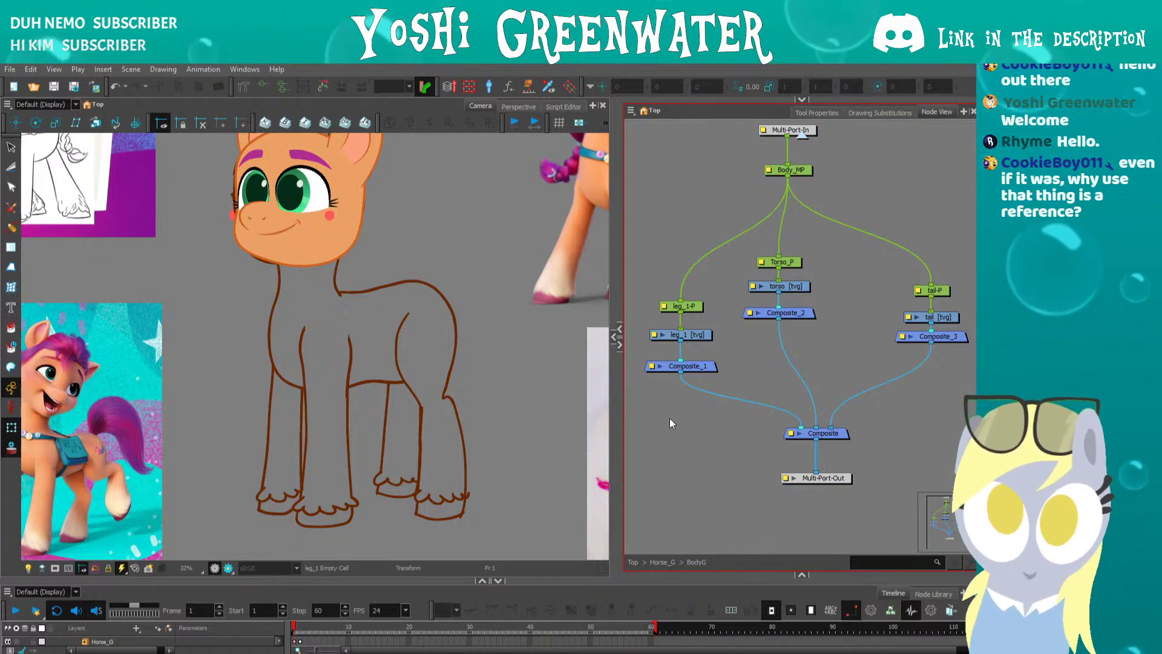
key("Tab")
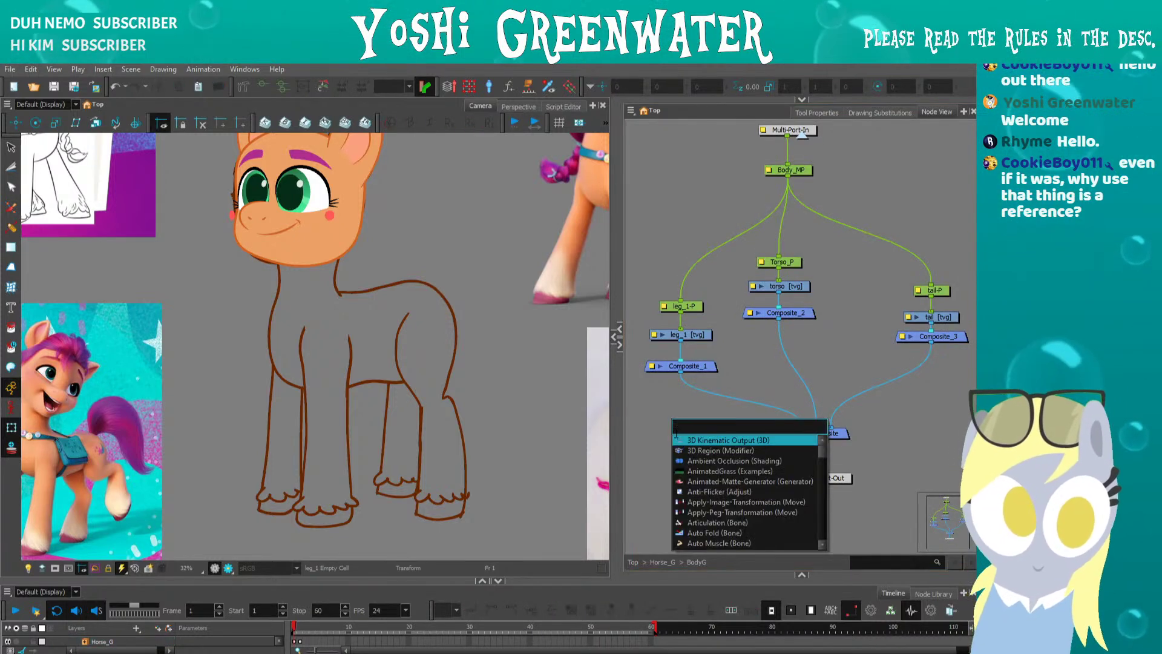
type("bright")
left_click(709, 440)
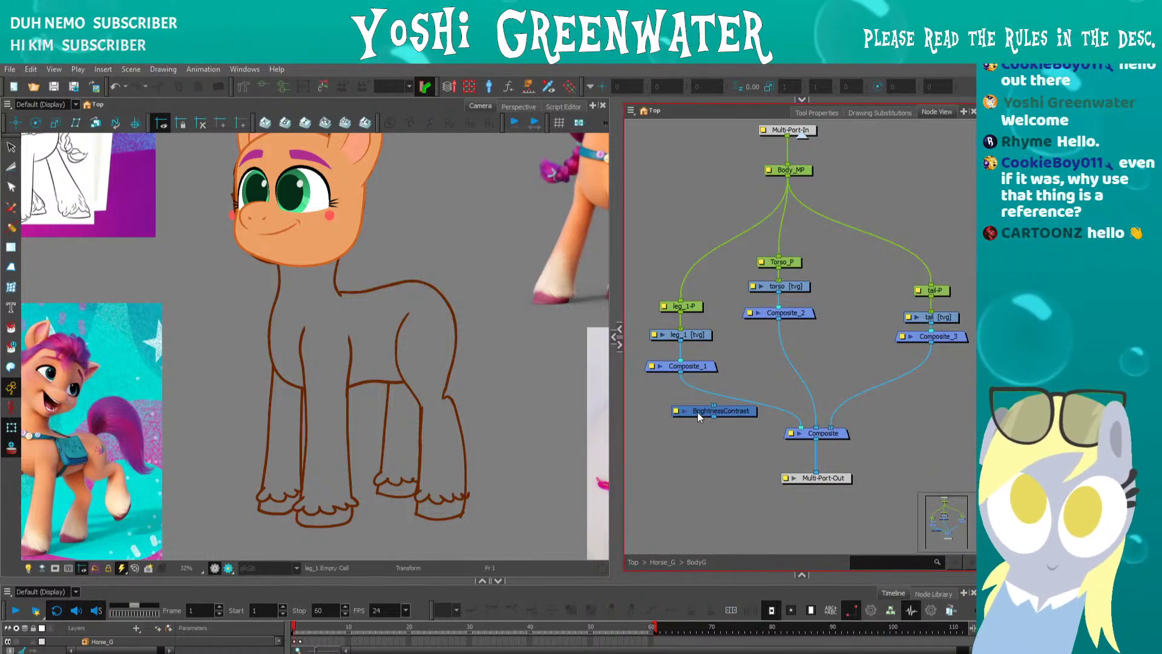
left_click_drag(697, 412, 704, 493)
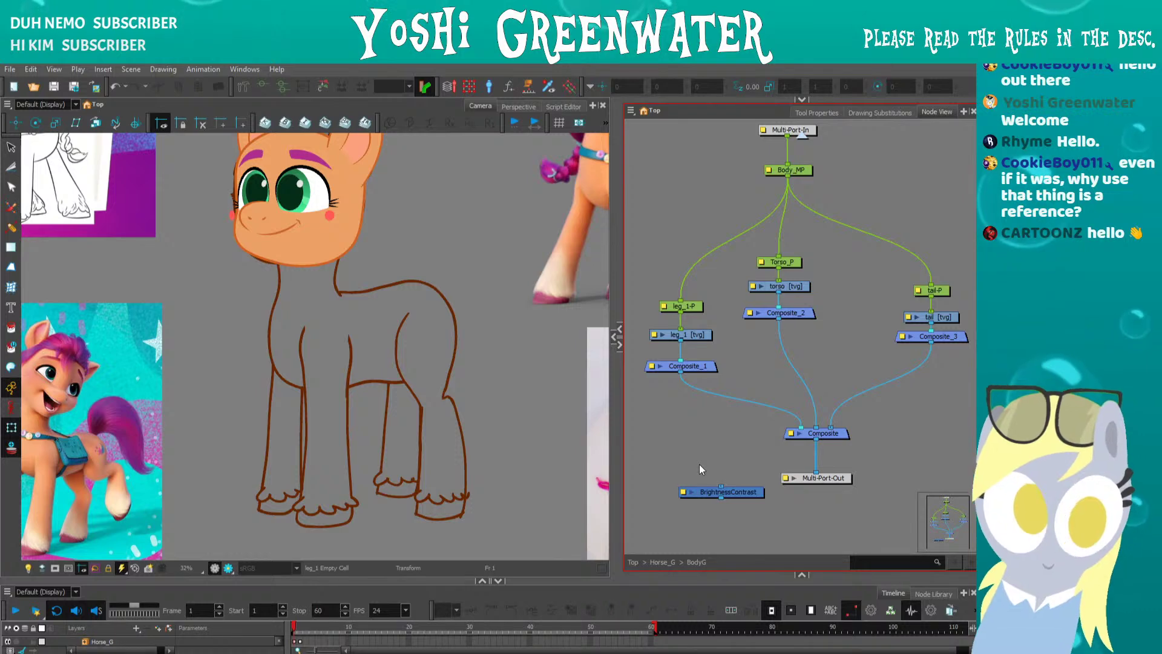
- Select the pony's far ear and locate its nodes in the head group's network
scroll(224, 218, "up", 3)
left_click(245, 206)
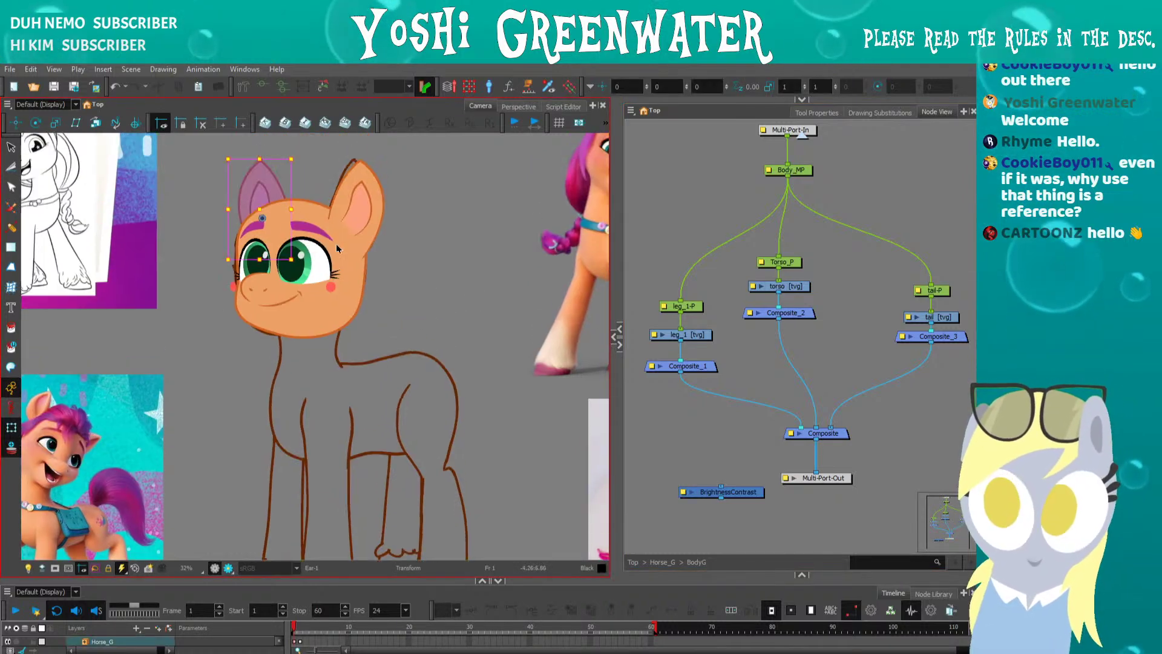
left_click_drag(708, 302, 702, 279)
key("o")
left_click_drag(733, 343, 720, 318)
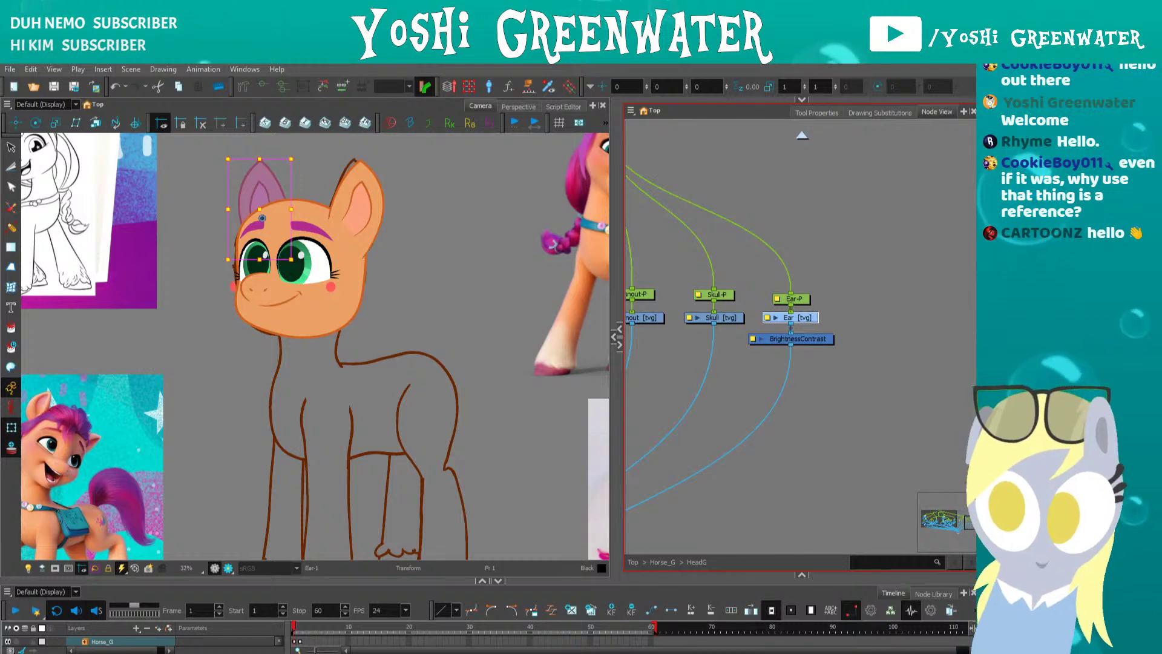
- Reveal the layer properties and inspect the brightness function of the BrightnessContrast node below Ear
left_click(608, 329)
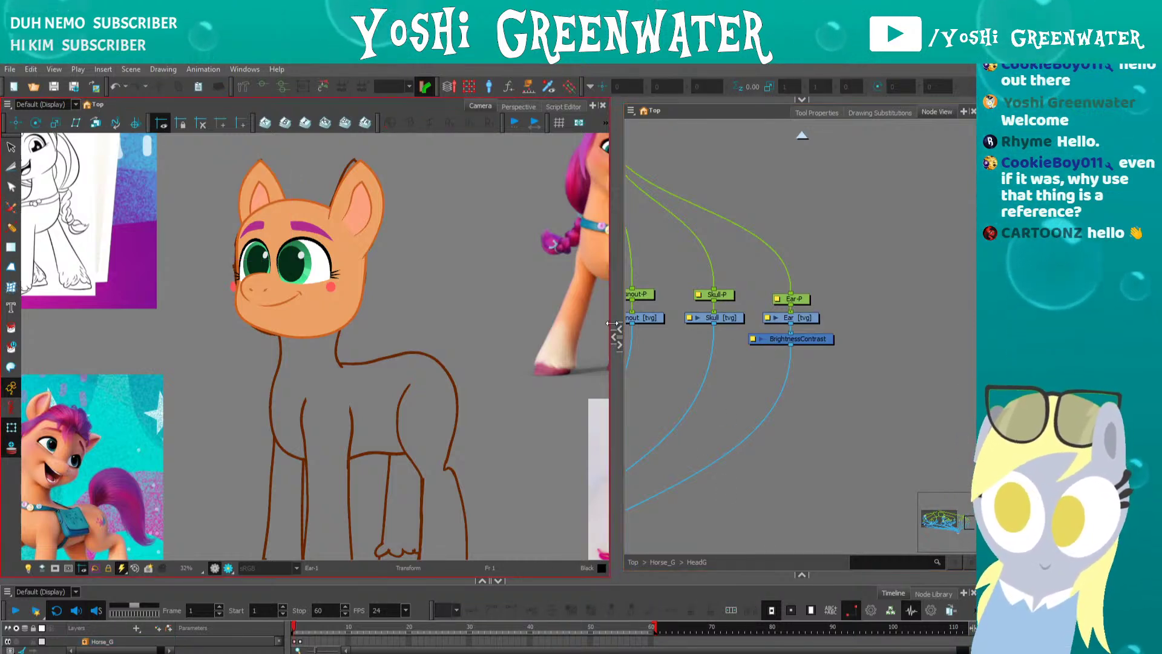
left_click(616, 330)
left_click_drag(495, 172, 367, 172)
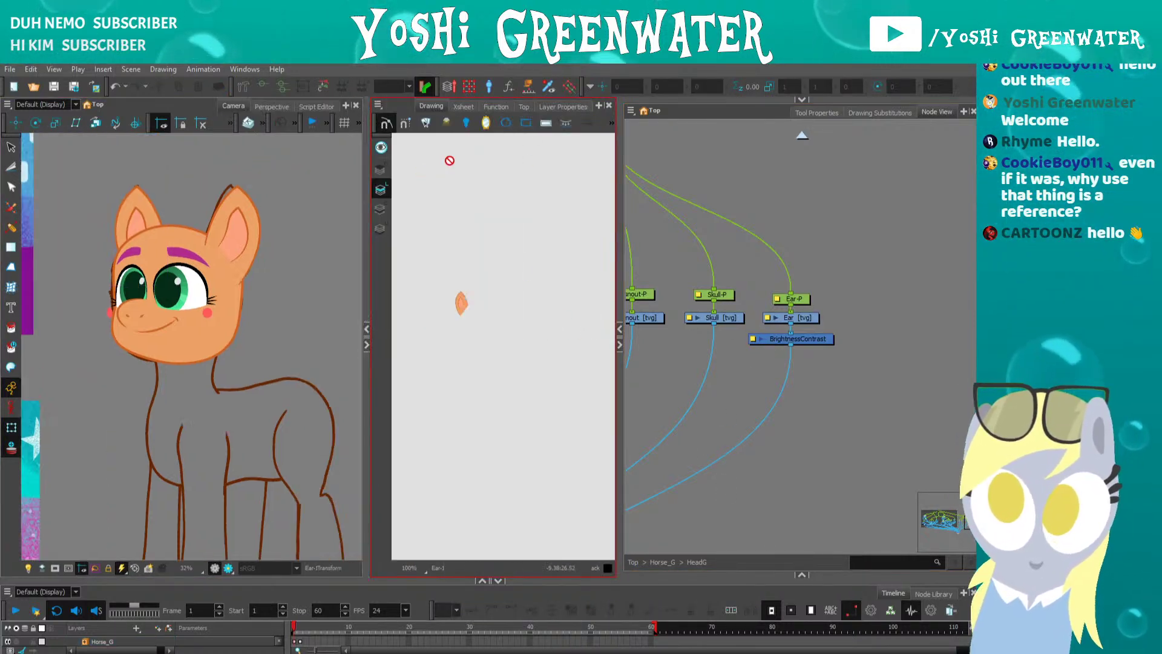
left_click(563, 106)
left_click(784, 341)
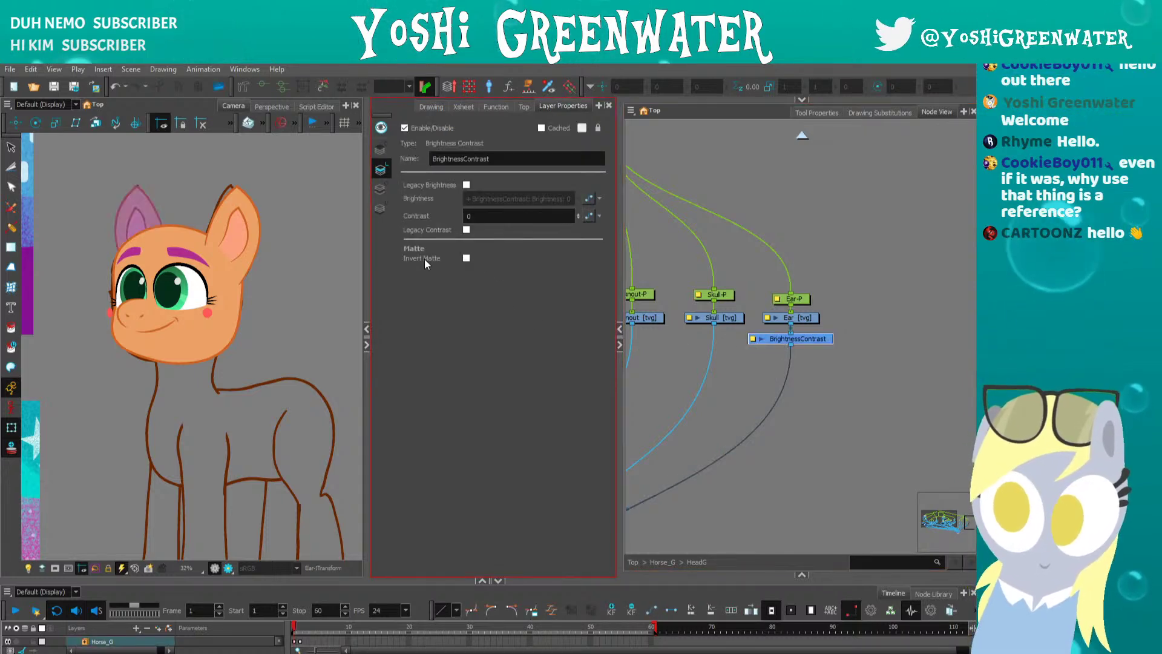
left_click(589, 198)
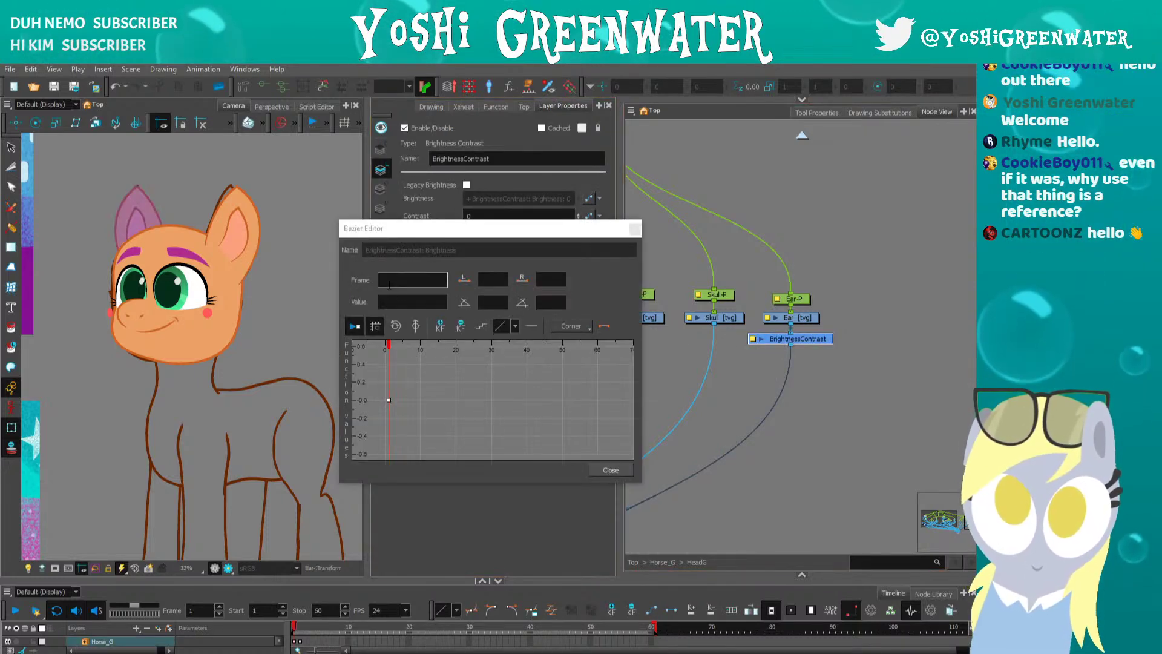
left_click(634, 229)
- Inspect the brightness function of the BrightnessContrast_1 node below Ear2
left_click_drag(678, 277, 947, 298)
left_click(702, 358)
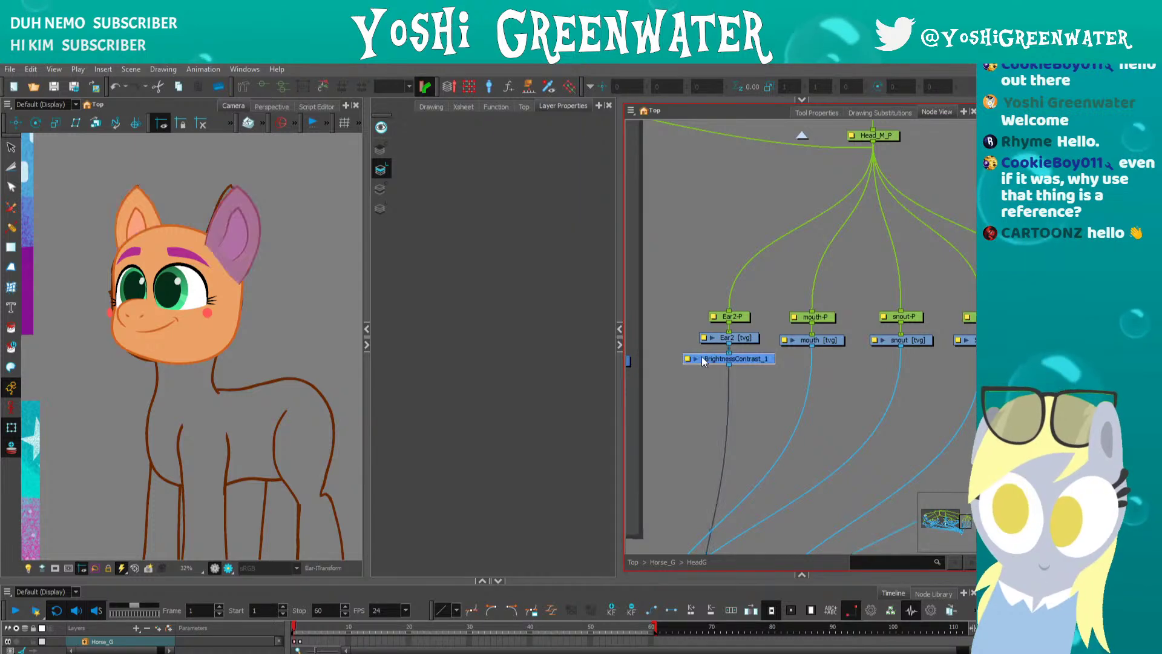
left_click(589, 199)
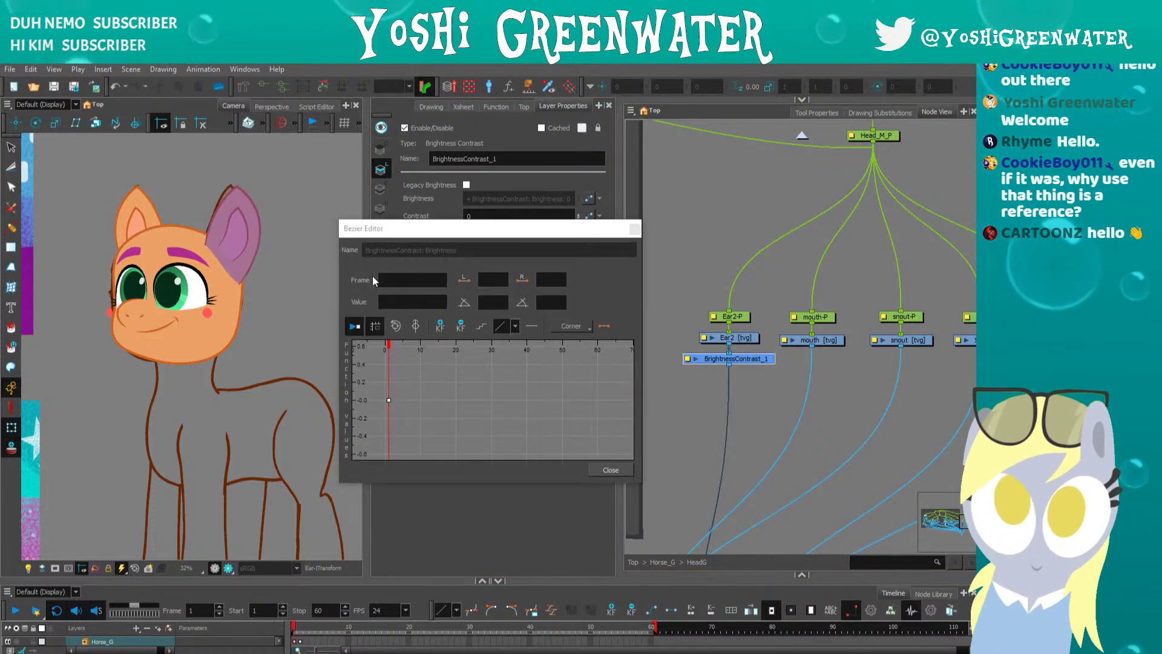
left_click(388, 400)
left_click(634, 229)
- Set the brightness of the BrightnessContrast node below Ear to -10 at frame 1, viewing the character in render mode
left_click_drag(886, 350, 693, 346)
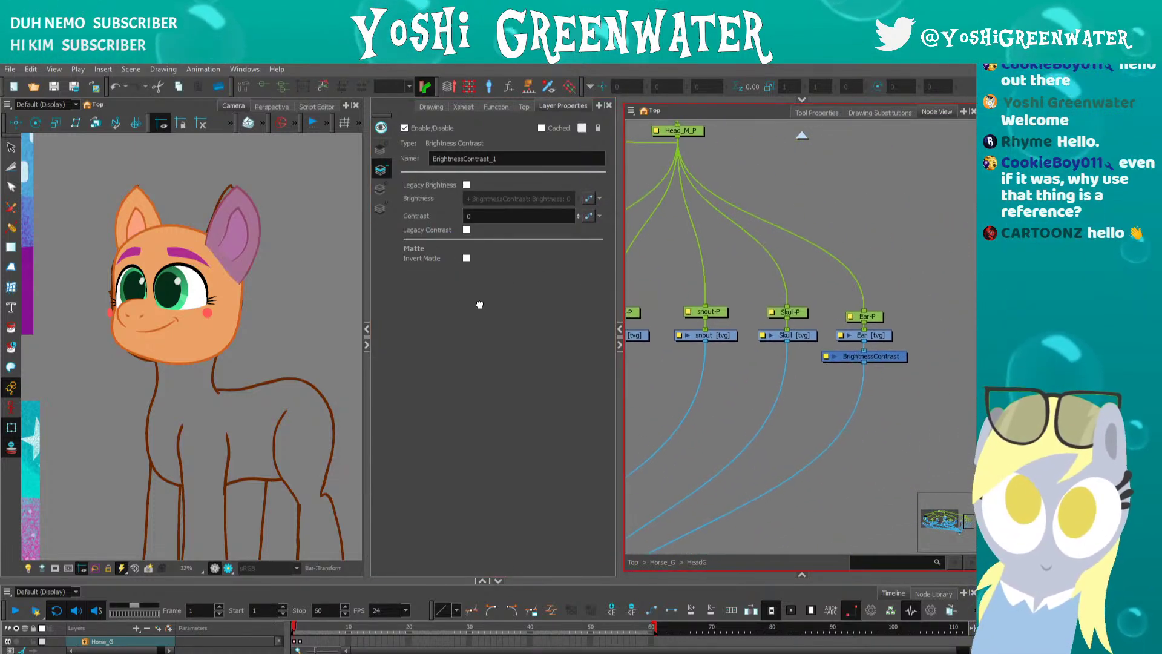
left_click(852, 357)
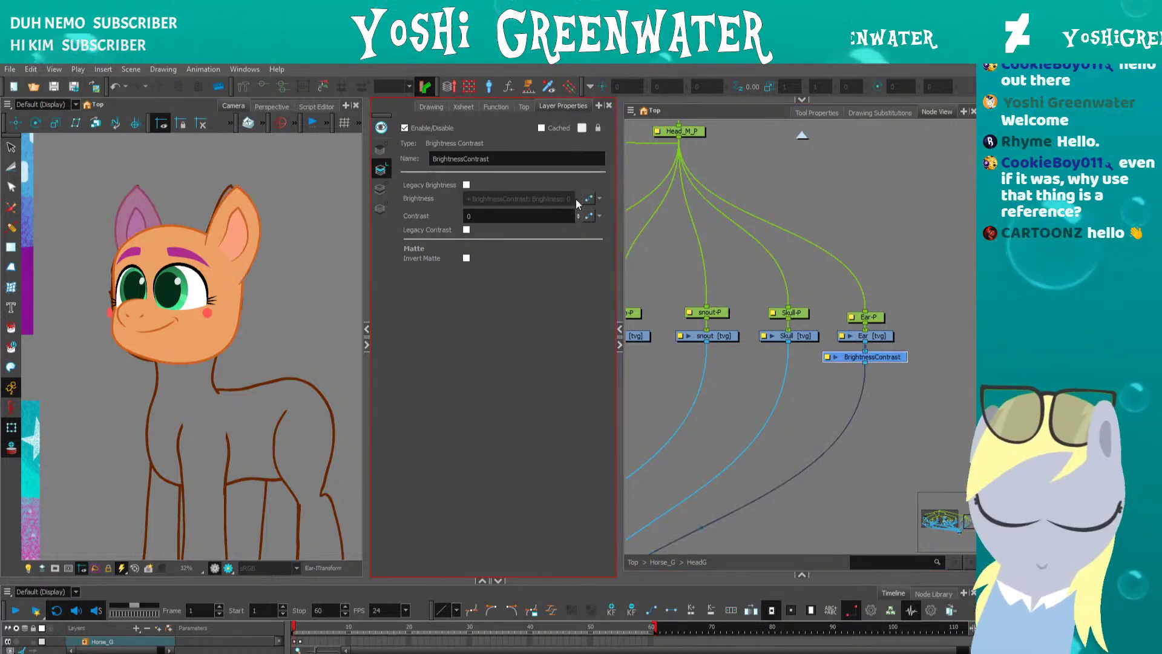
left_click(589, 199)
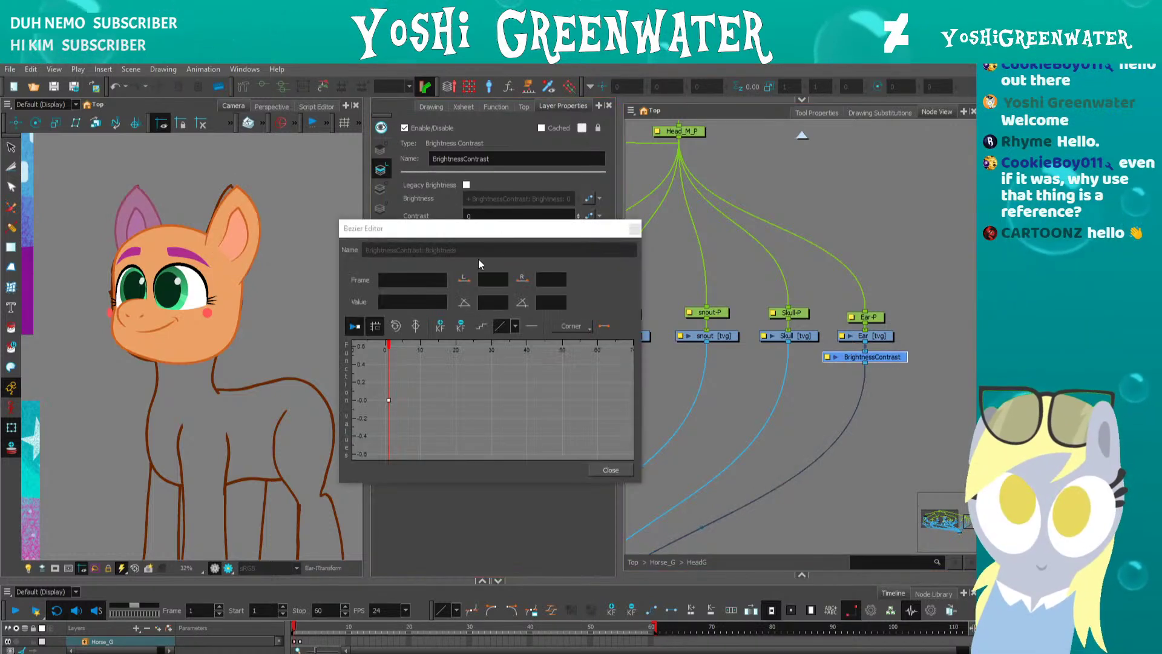
left_click(372, 420)
left_click(388, 400)
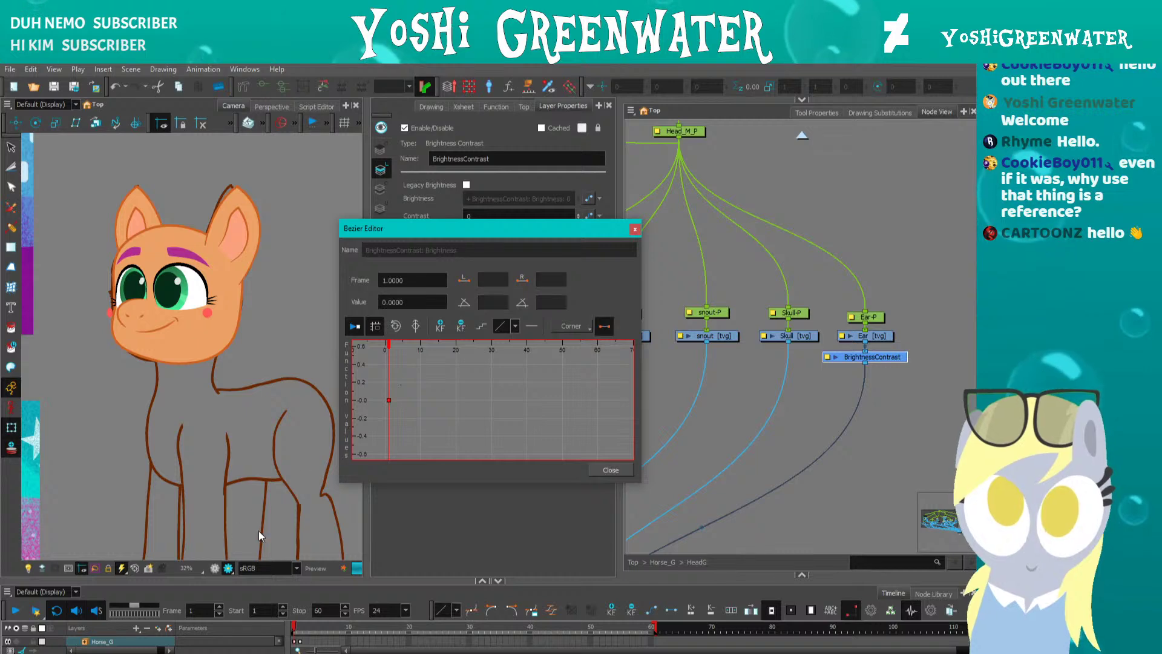
type("-")
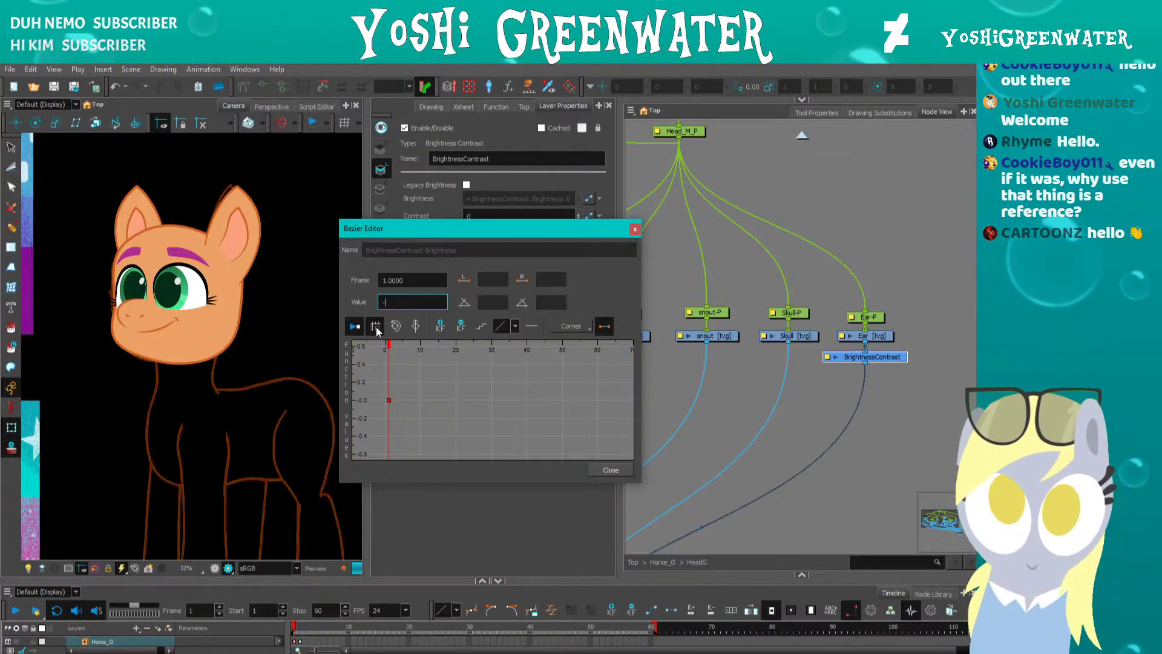
type("10")
key("Return")
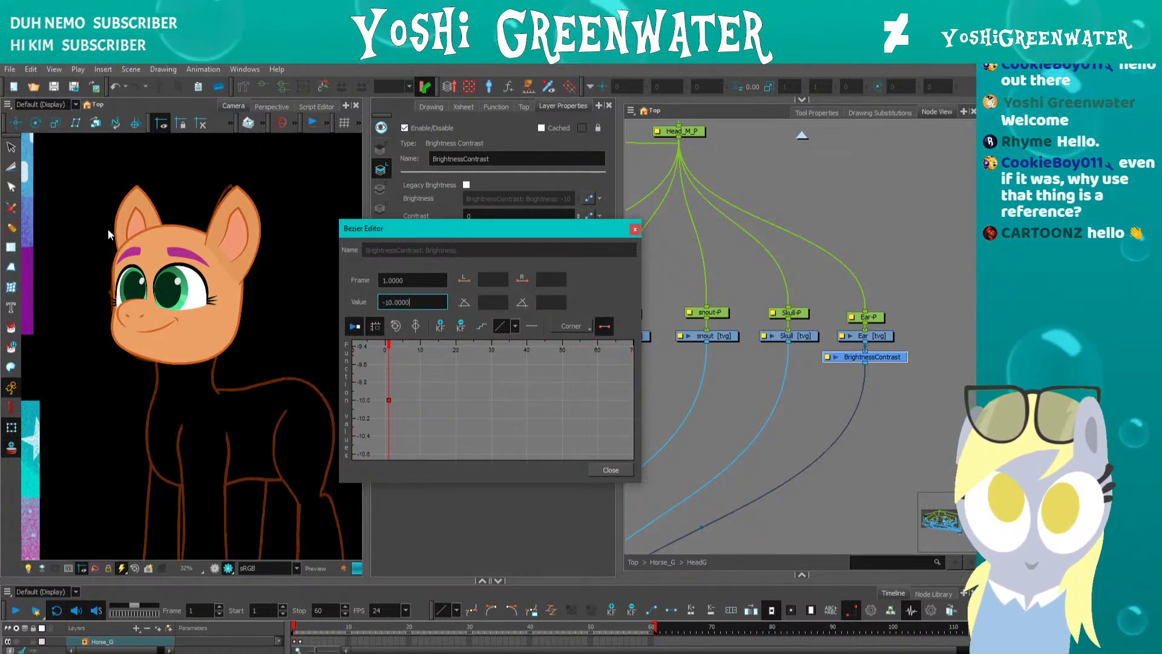
- Set the brightness of the BrightnessContrast_1 node below Ear2 to 0 at frame 1
left_click(660, 390)
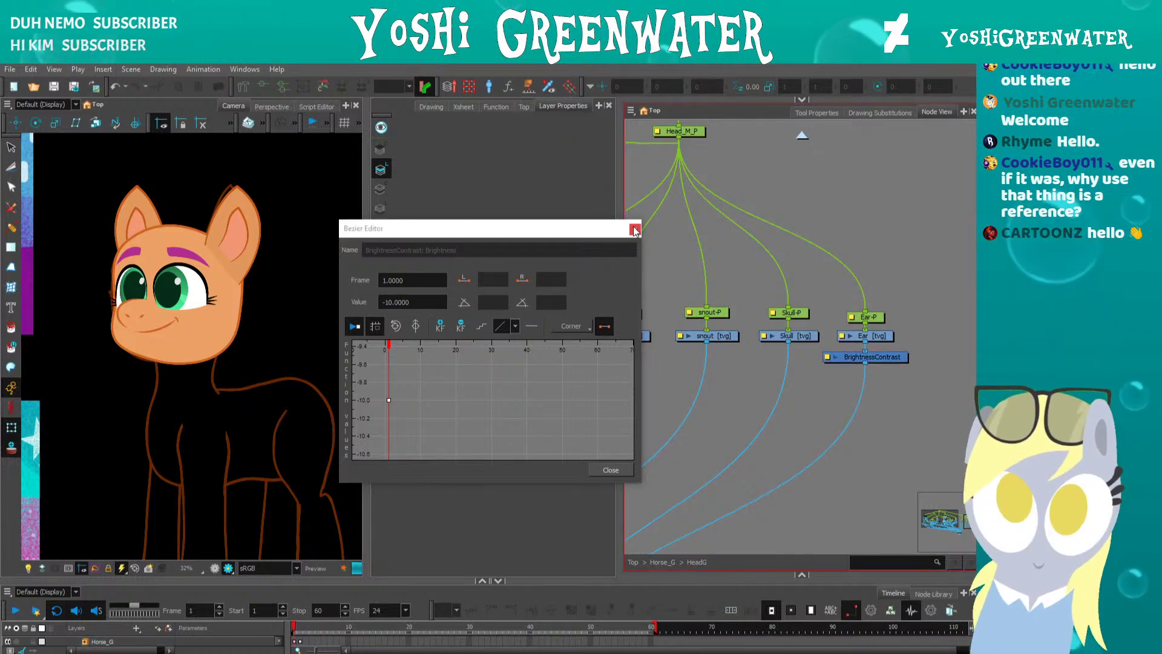
left_click(634, 229)
left_click_drag(699, 341, 887, 330)
left_click(739, 342)
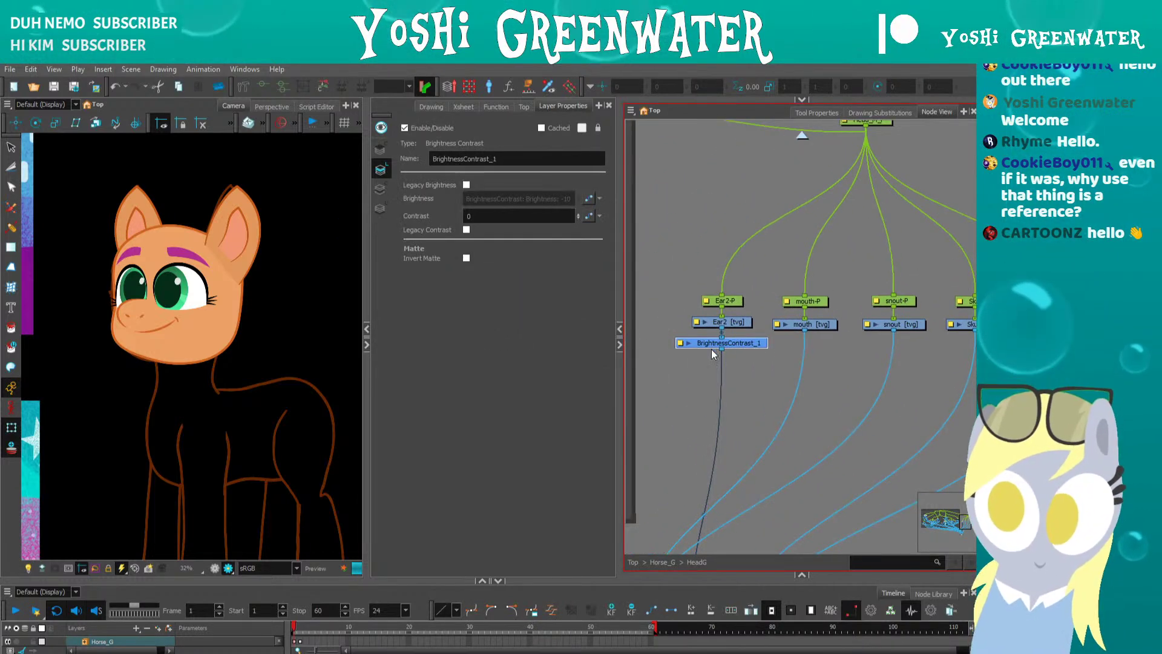
left_click(587, 199)
left_click(388, 444)
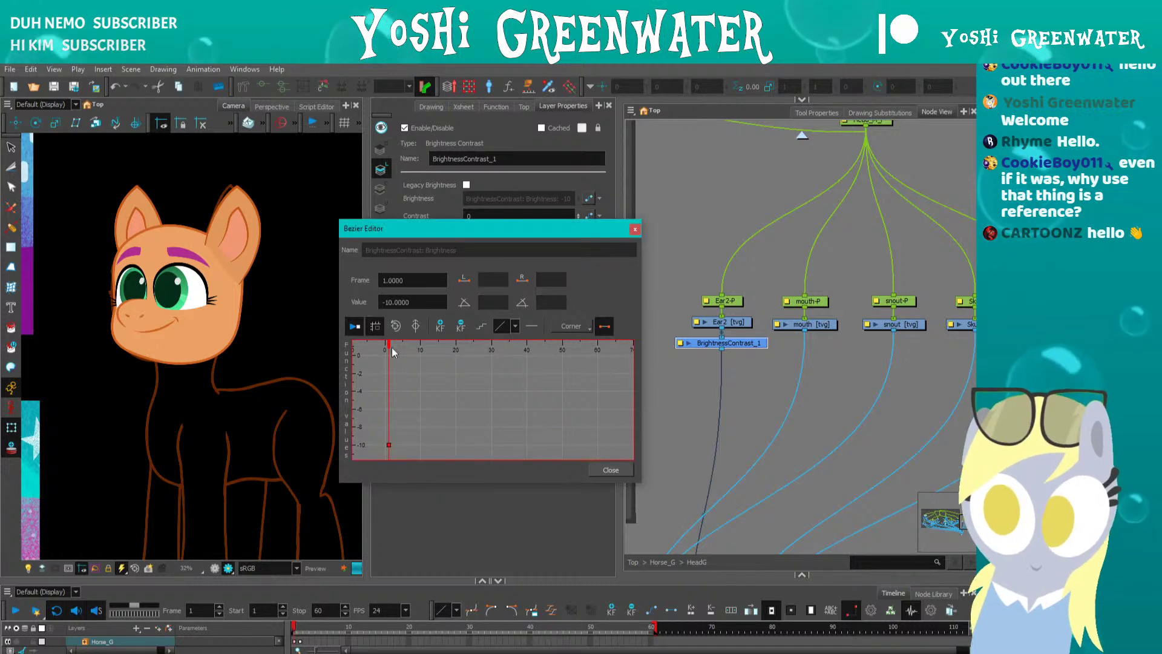
left_click_drag(414, 302, 344, 354)
type("0")
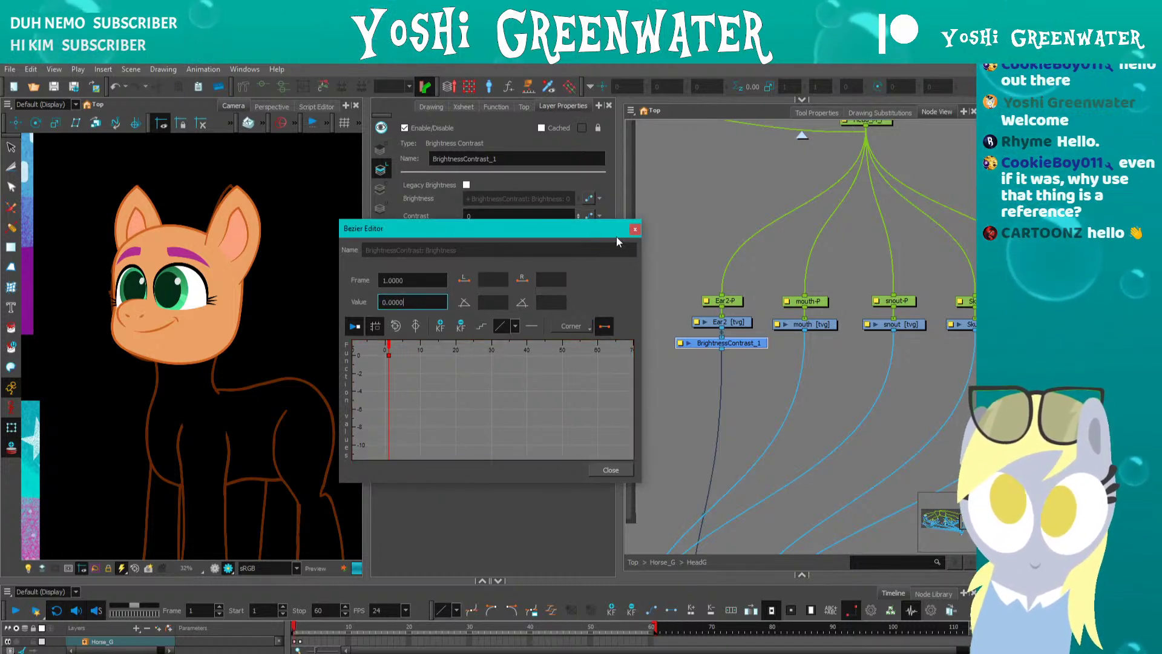
left_click(633, 229)
- Set the brightness of the BrightnessContrast node below Ear to -100 at frame 1
left_click_drag(682, 339, 532, 322)
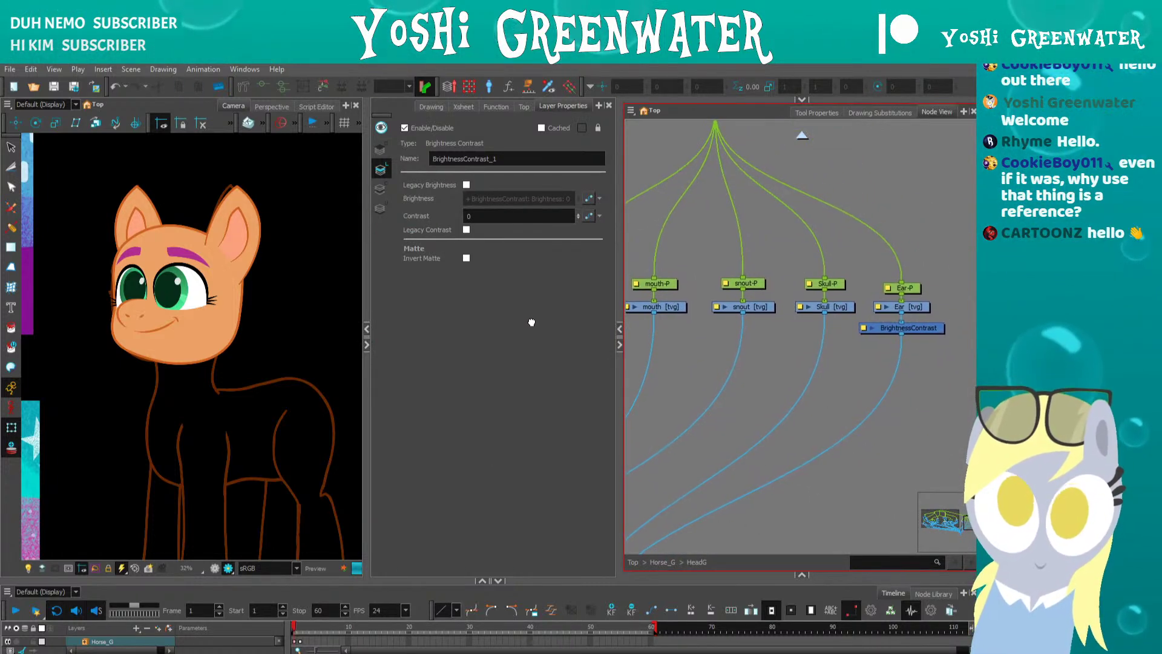
left_click(856, 326)
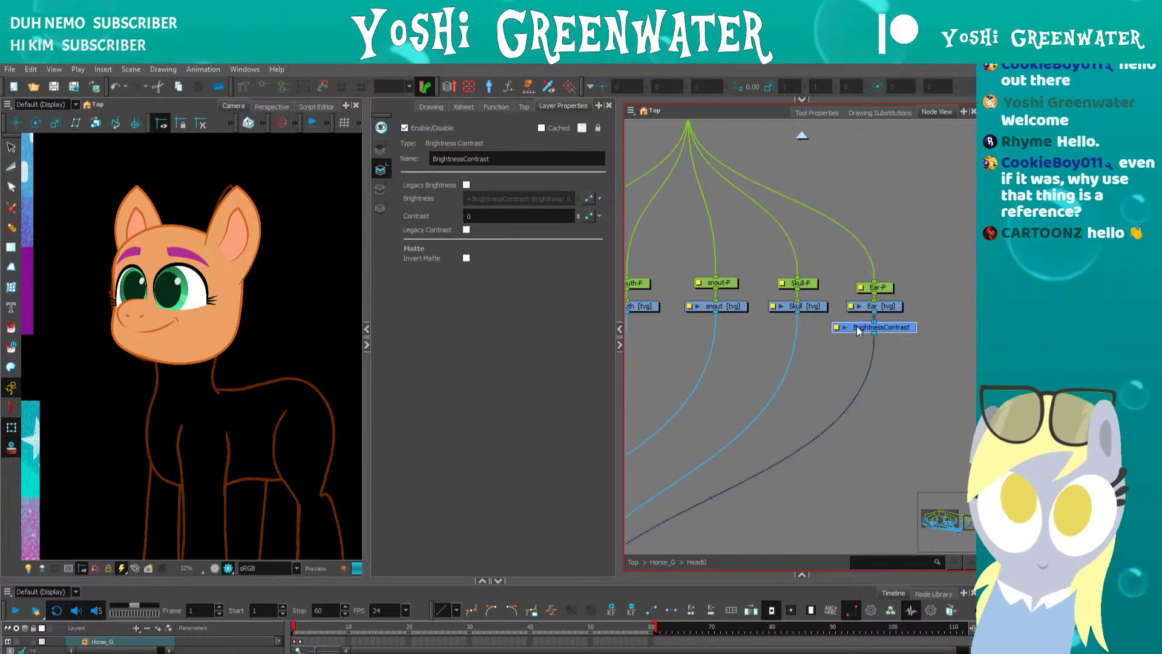
left_click(588, 198)
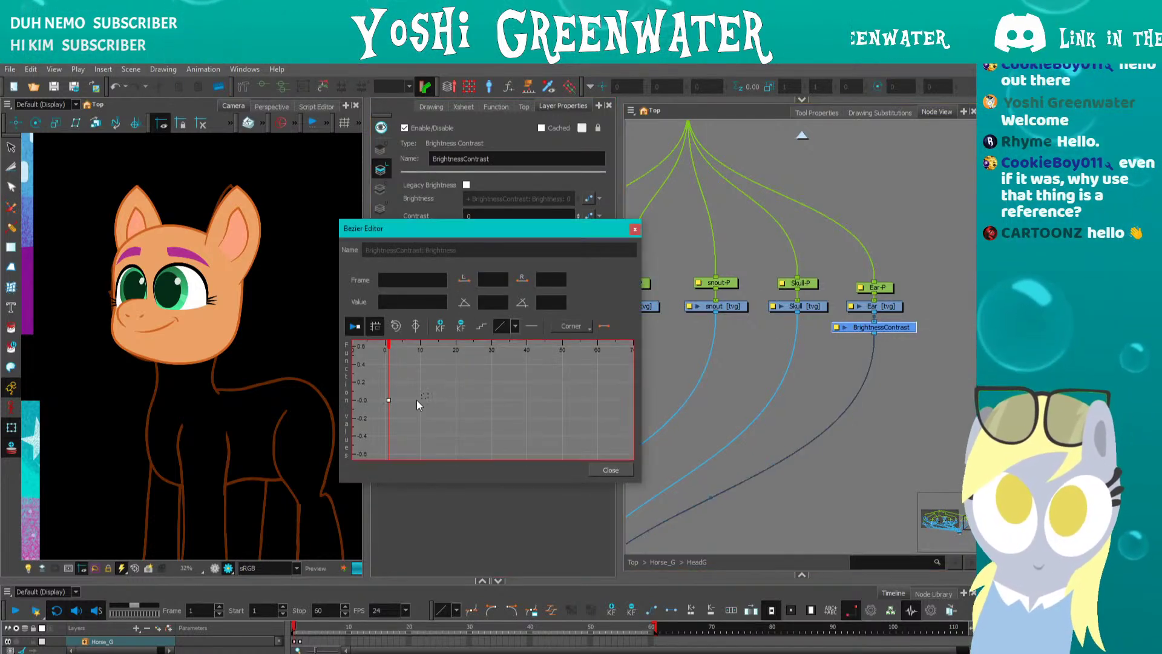
left_click(389, 399)
left_click_drag(409, 302, 374, 303)
type("-100.0000")
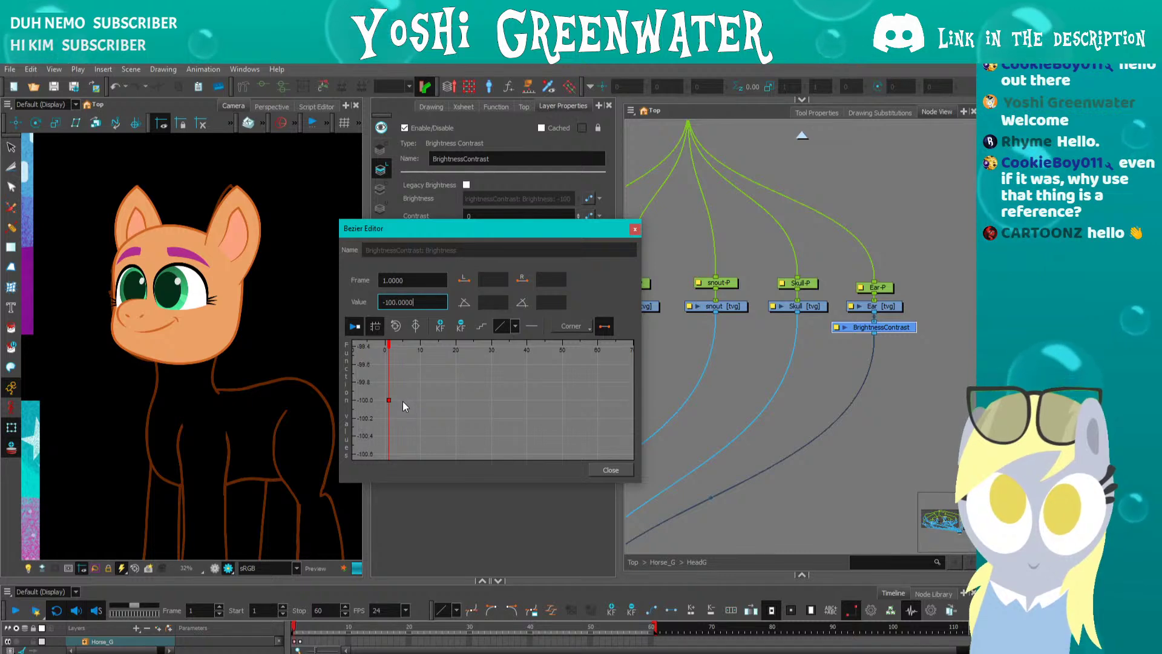
left_click(635, 230)
- Move the two BrightnessContrast nodes slightly further below the Ear and Ear2 drawings
left_click_drag(654, 291, 813, 212)
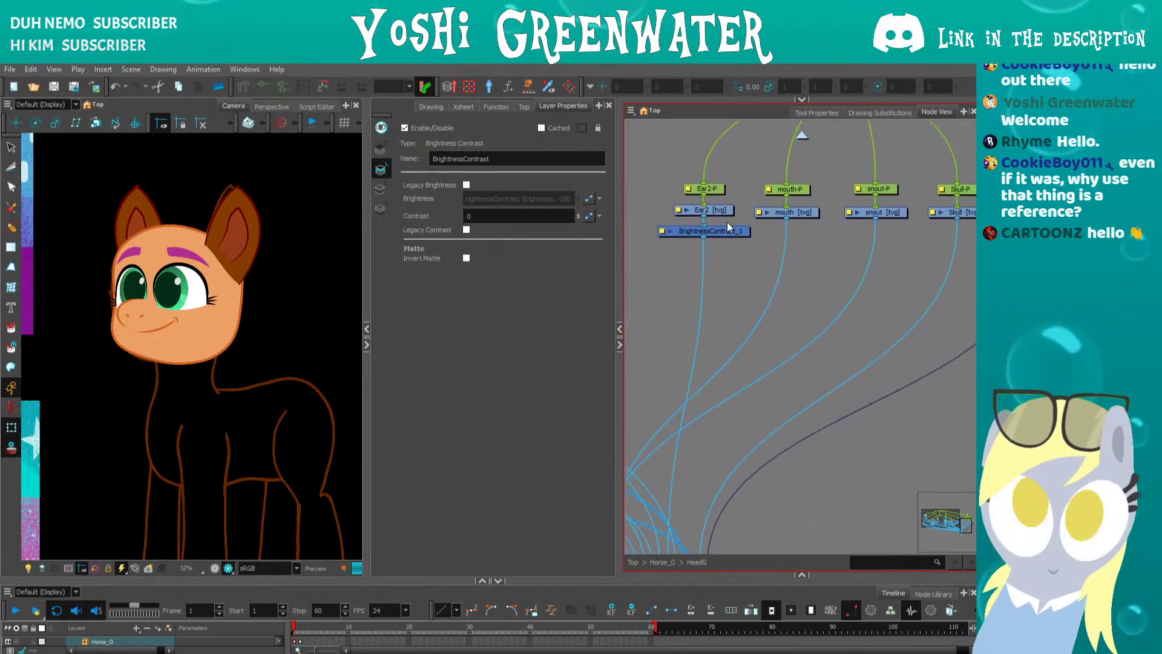
left_click_drag(618, 365, 546, 381)
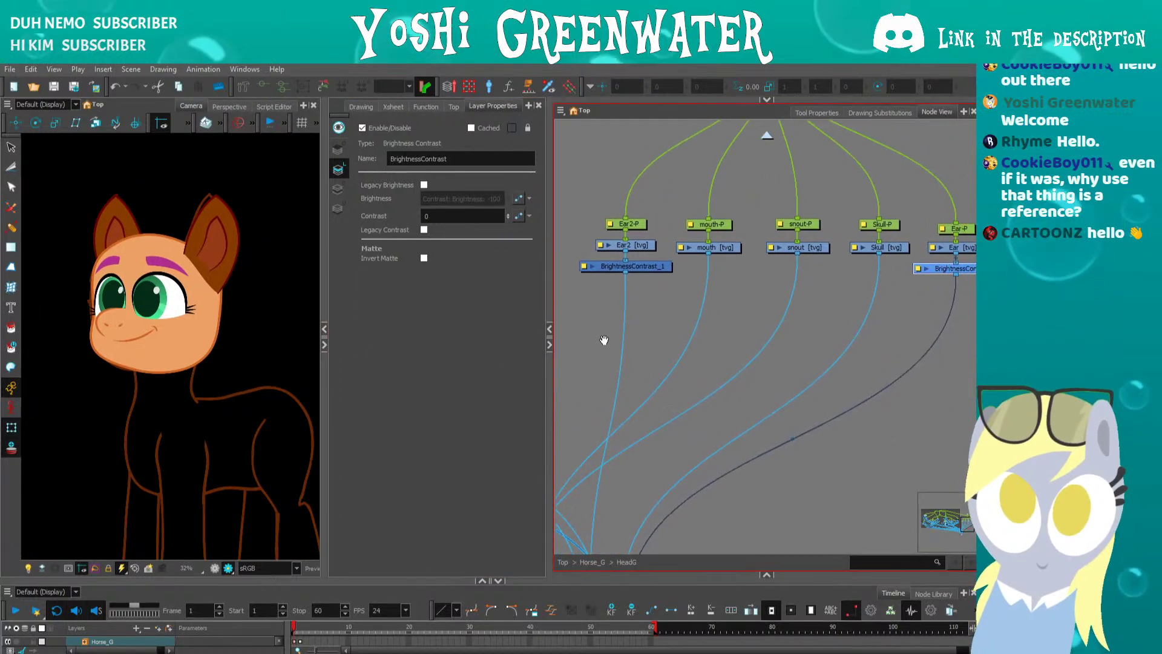
left_click_drag(604, 340, 565, 338)
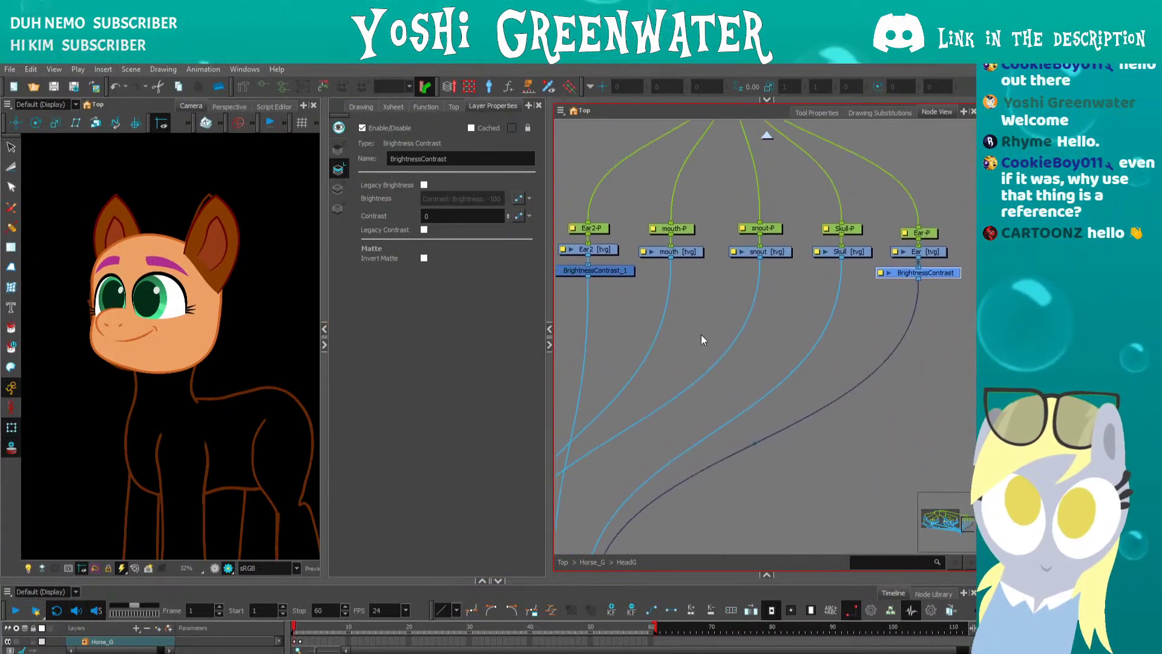
left_click_drag(902, 278, 902, 294)
left_click_drag(601, 275, 600, 283)
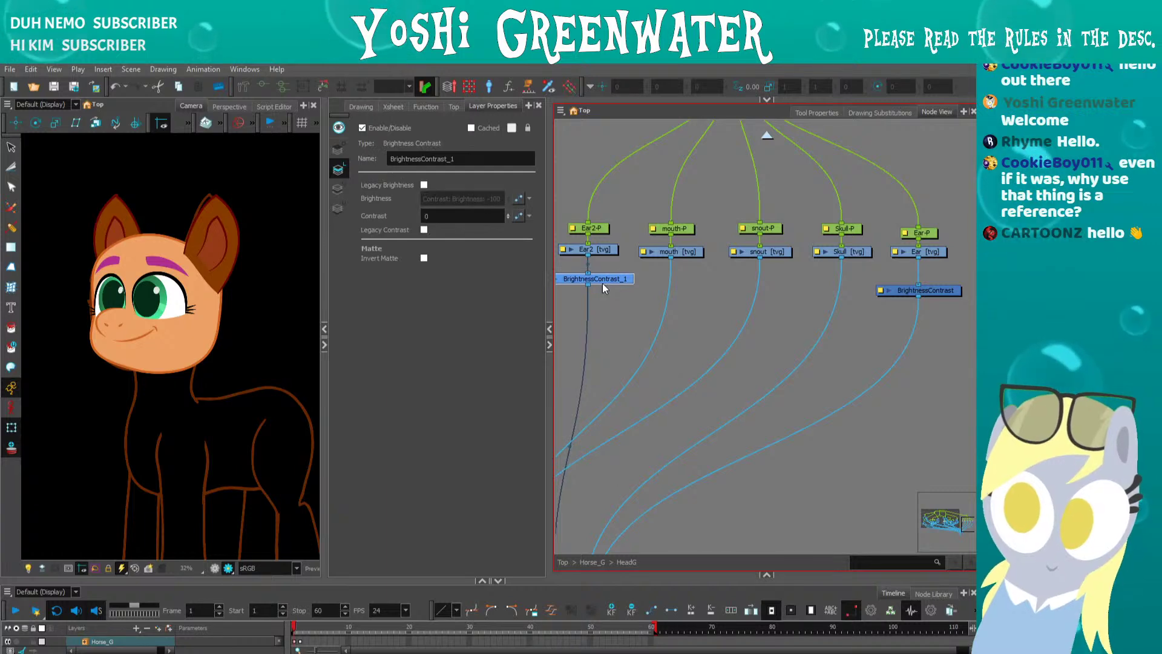
left_click(682, 324)
- Replace the BrightnessContrast node below Ear with a newly added one inserted on the same connection
left_click(913, 292)
key("Delete")
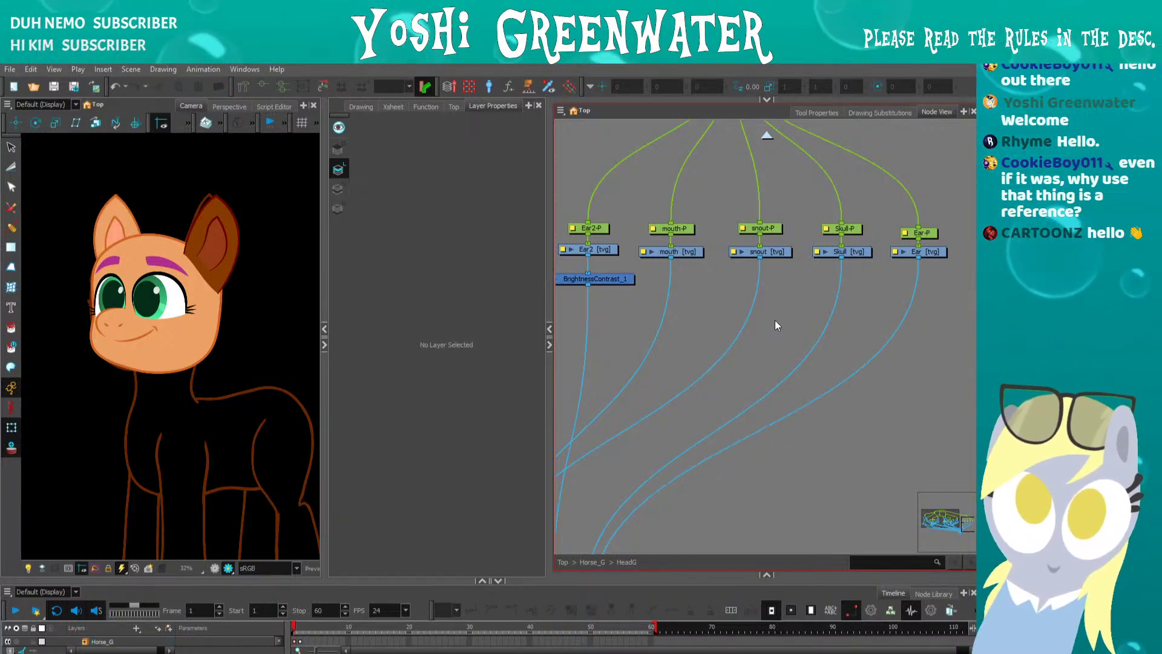
key("Tab")
left_click(784, 358)
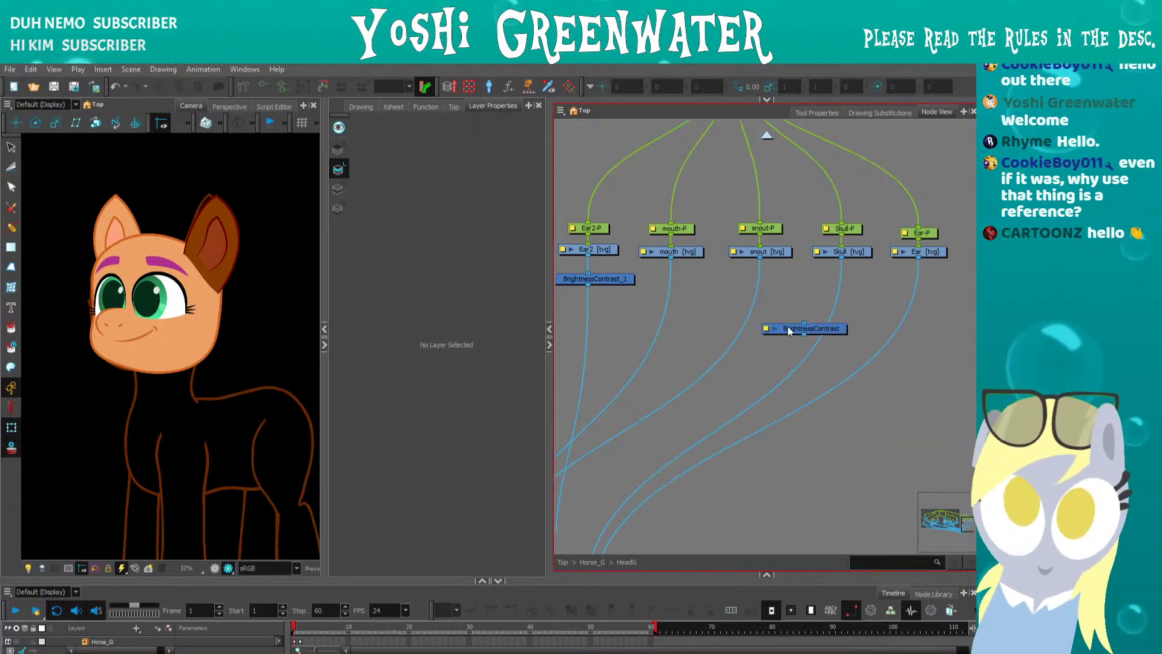
left_click_drag(786, 326, 905, 282)
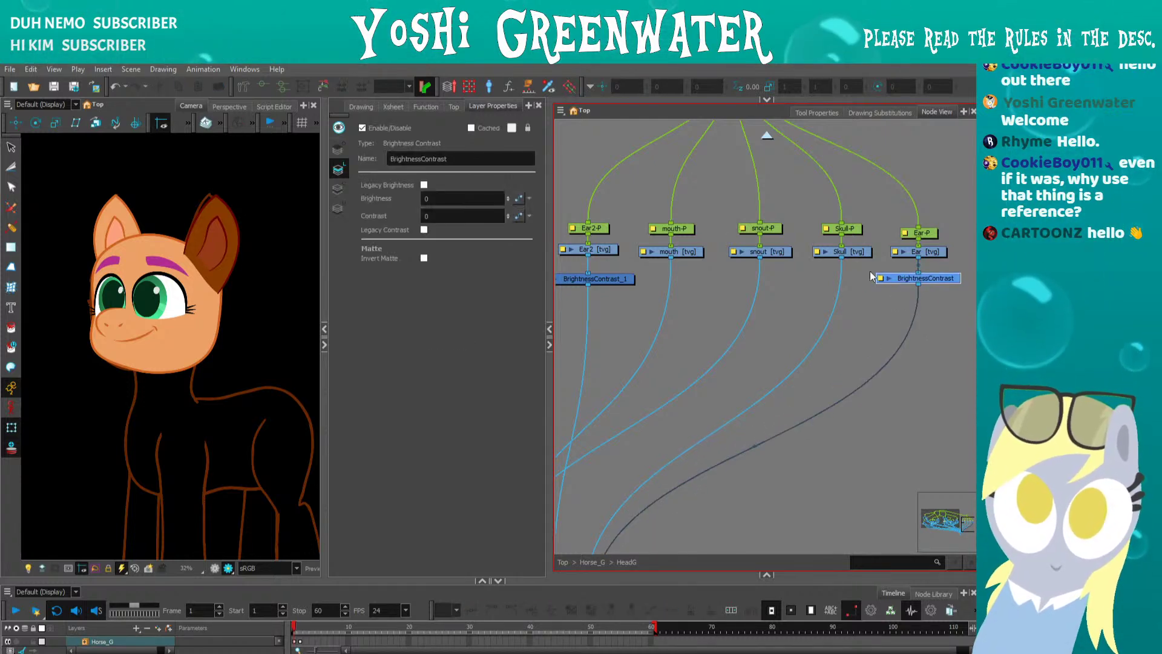
- Create a brightness function on the new BrightnessContrast node below Ear with a value of -10 at frame 1
left_click_drag(571, 327, 597, 357)
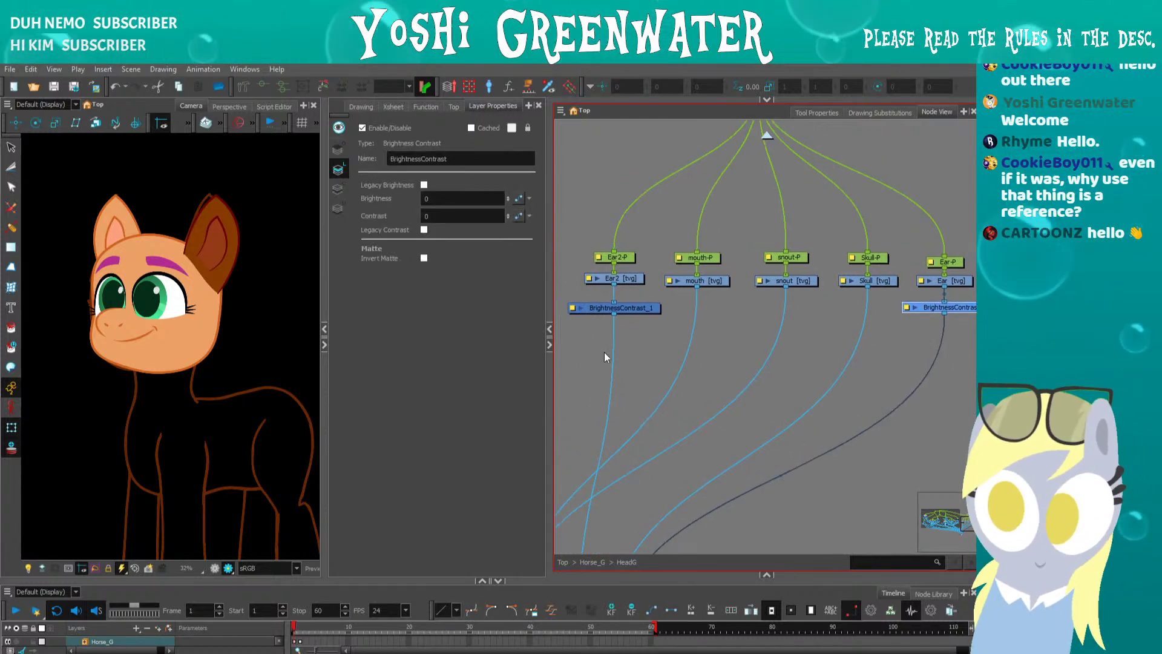
left_click(518, 198)
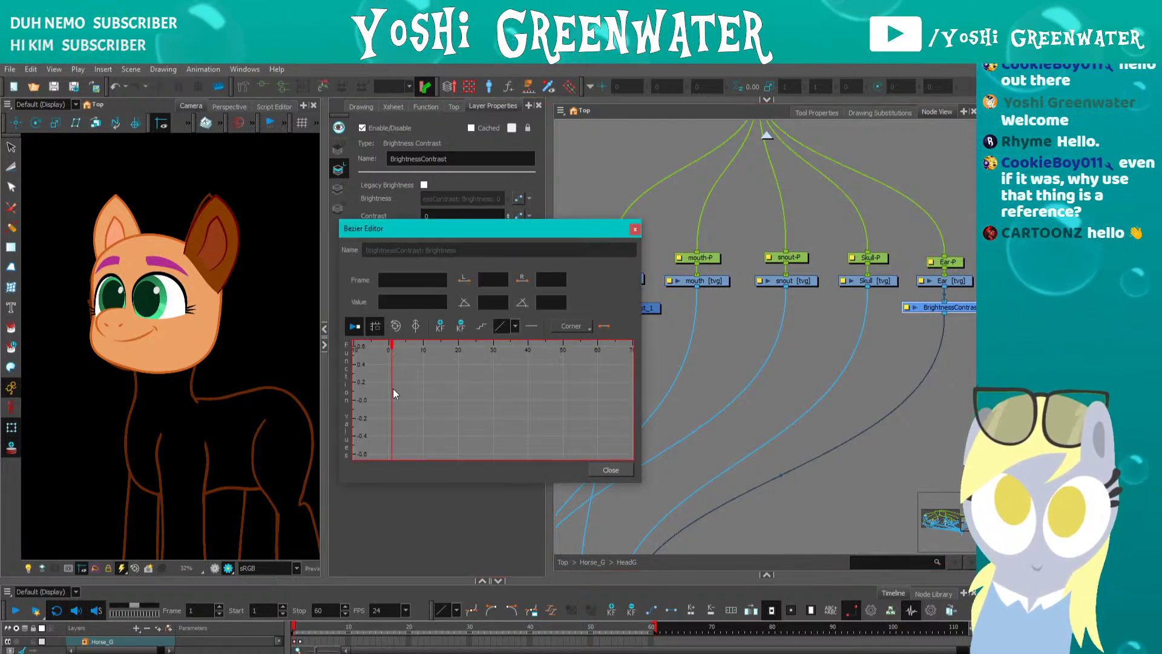
left_click(351, 326)
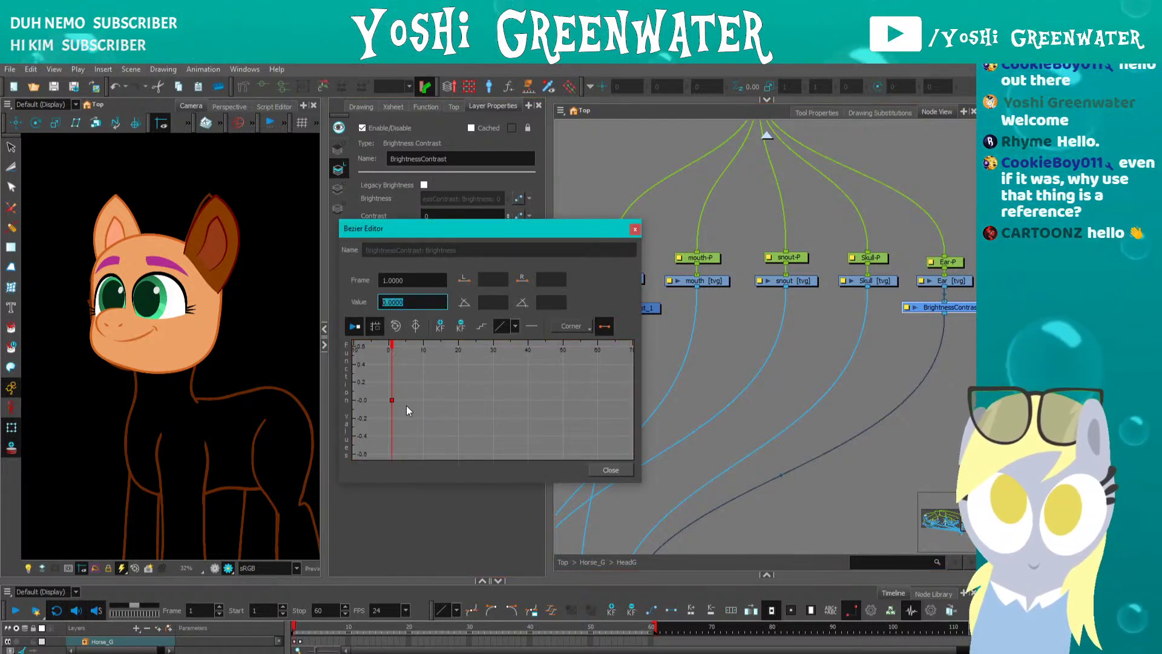
type("-10")
key("Return")
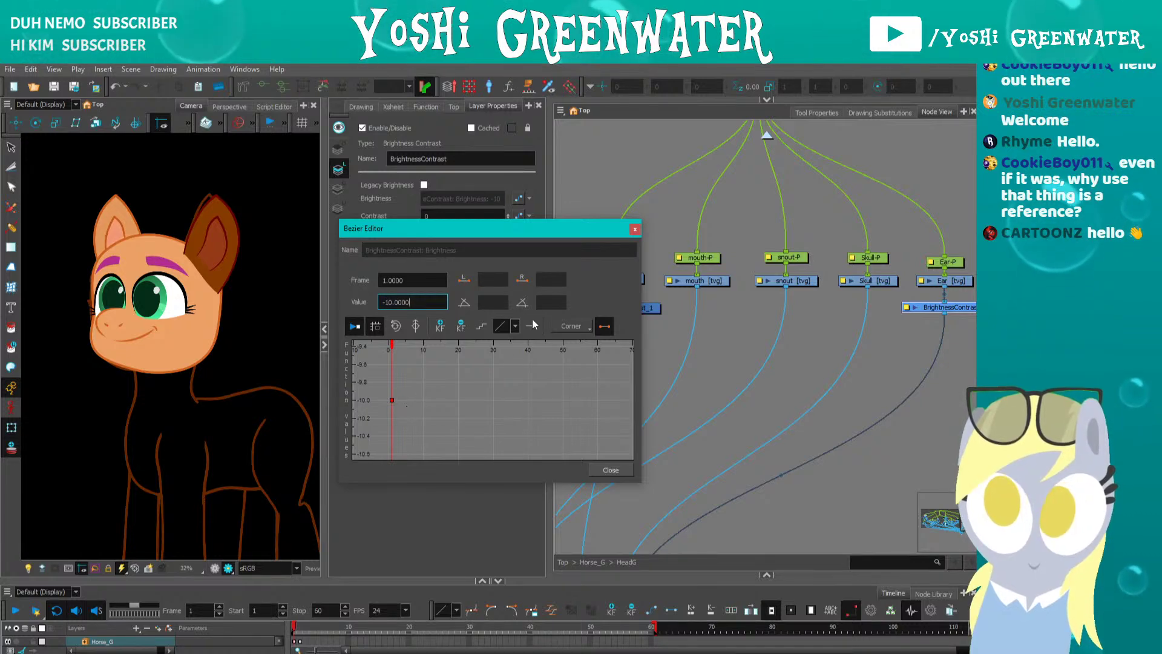
left_click(635, 229)
- Reset the brightness of the BrightnessContrast_1 node below Ear2 to 0 at frame 1
left_click(616, 307)
left_click(519, 199)
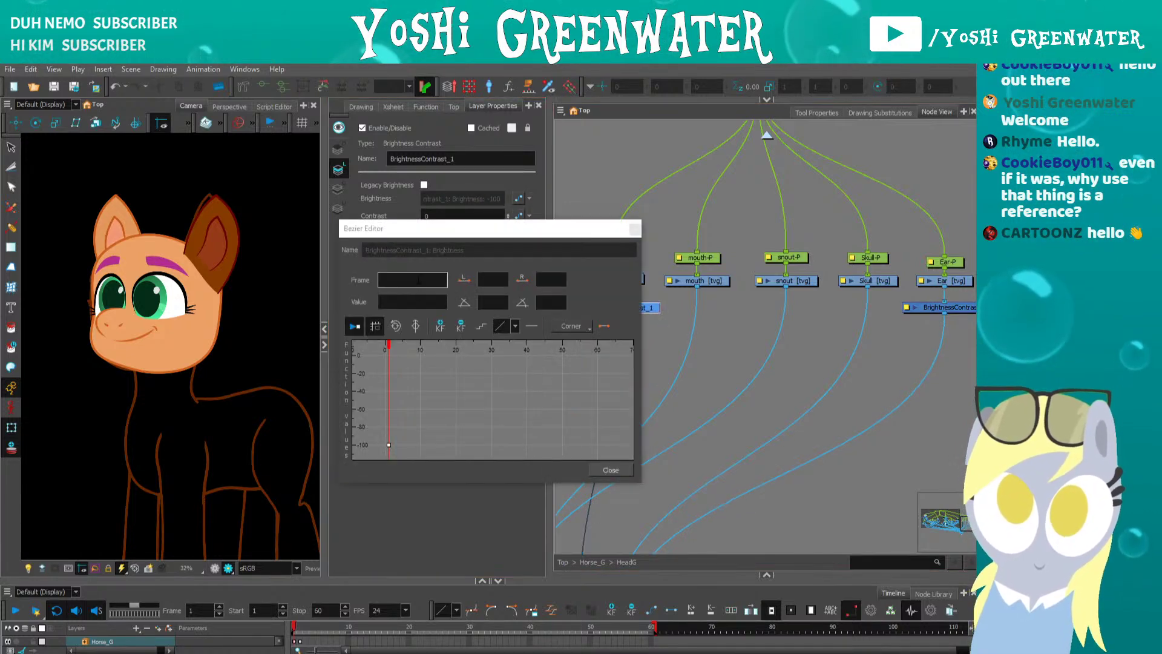
left_click(389, 445)
type("0")
key("Return")
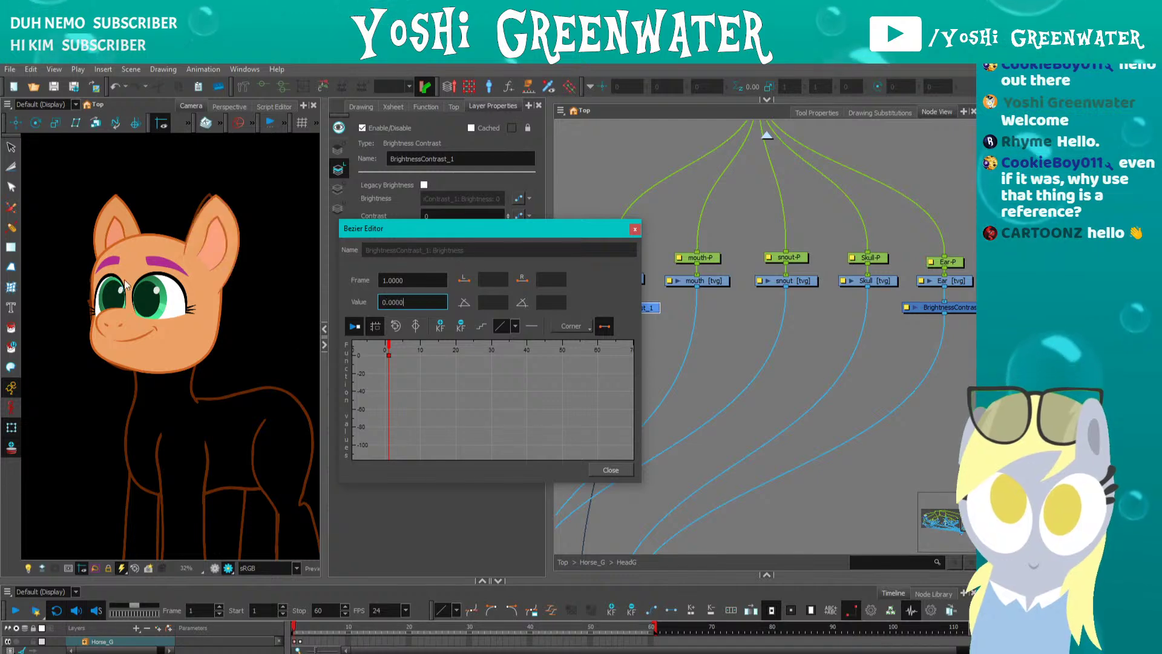
left_click(635, 229)
- Move the BrightnessContrast_1 node slightly closer to the Ear2 drawing
left_click(634, 348)
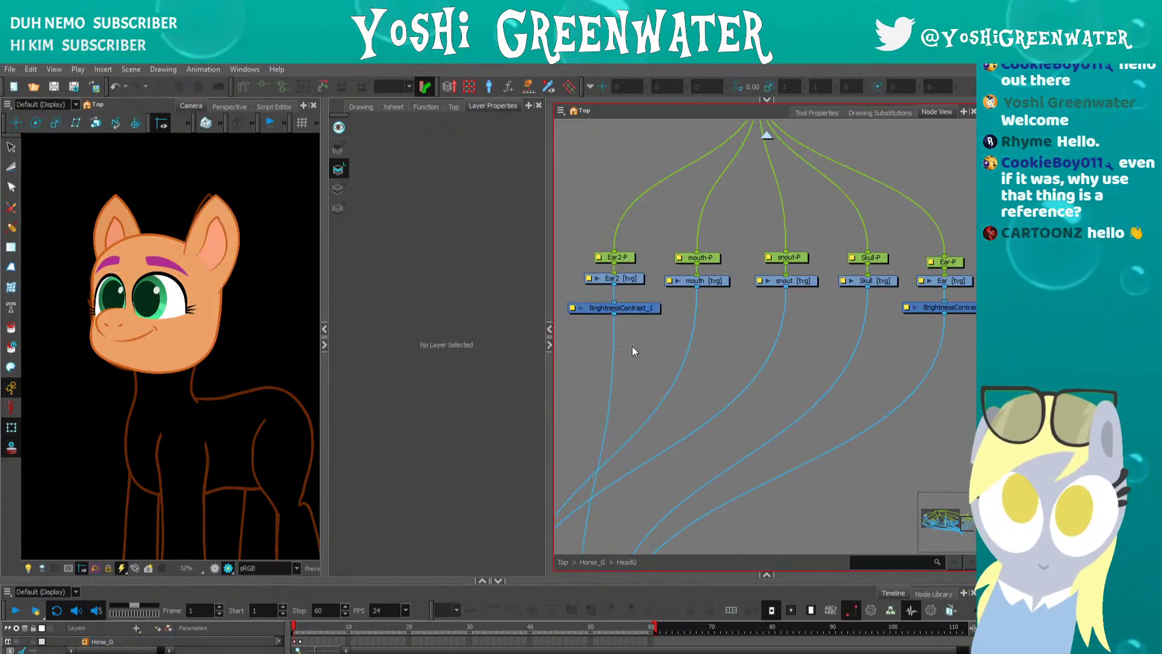
left_click_drag(634, 349, 602, 342)
left_click_drag(606, 296, 604, 289)
left_click_drag(574, 229, 586, 313)
left_click(581, 321)
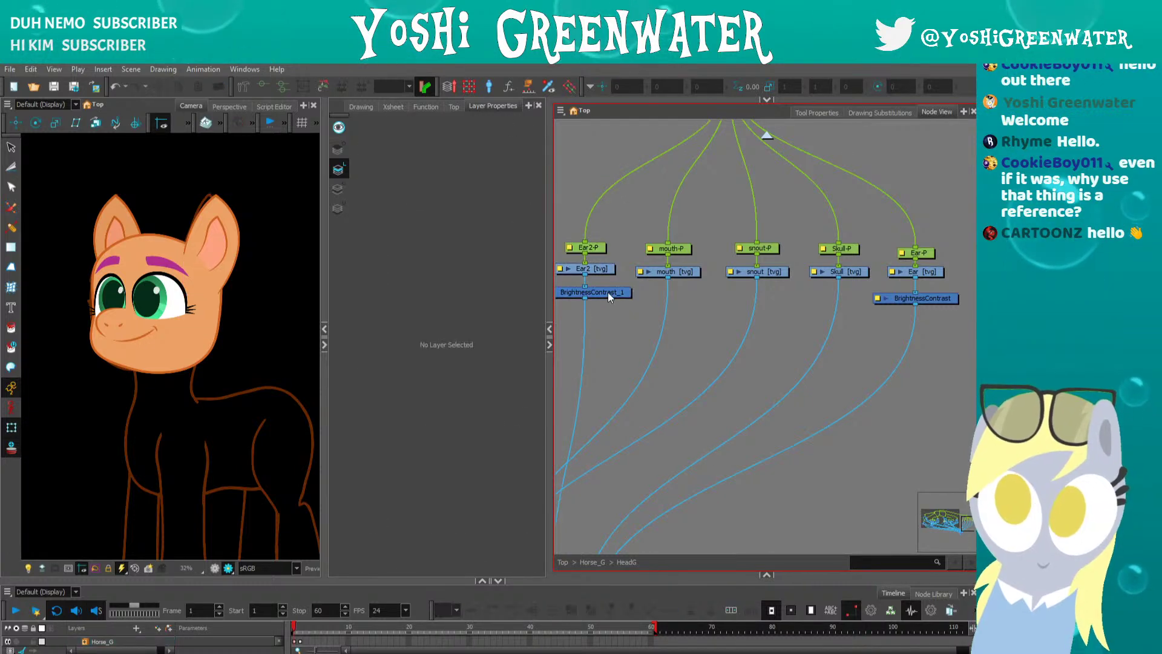
- Compare the layer properties of the two BrightnessContrast nodes below Ear2 and Ear
left_click(608, 291)
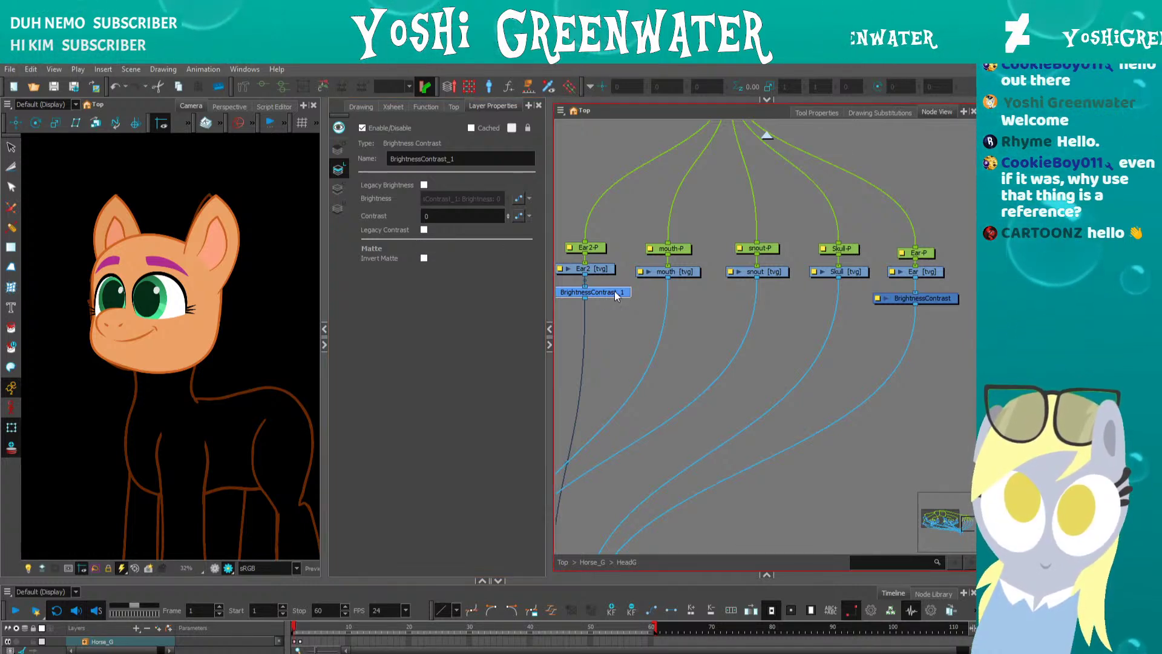
left_click(905, 297, "ctrl")
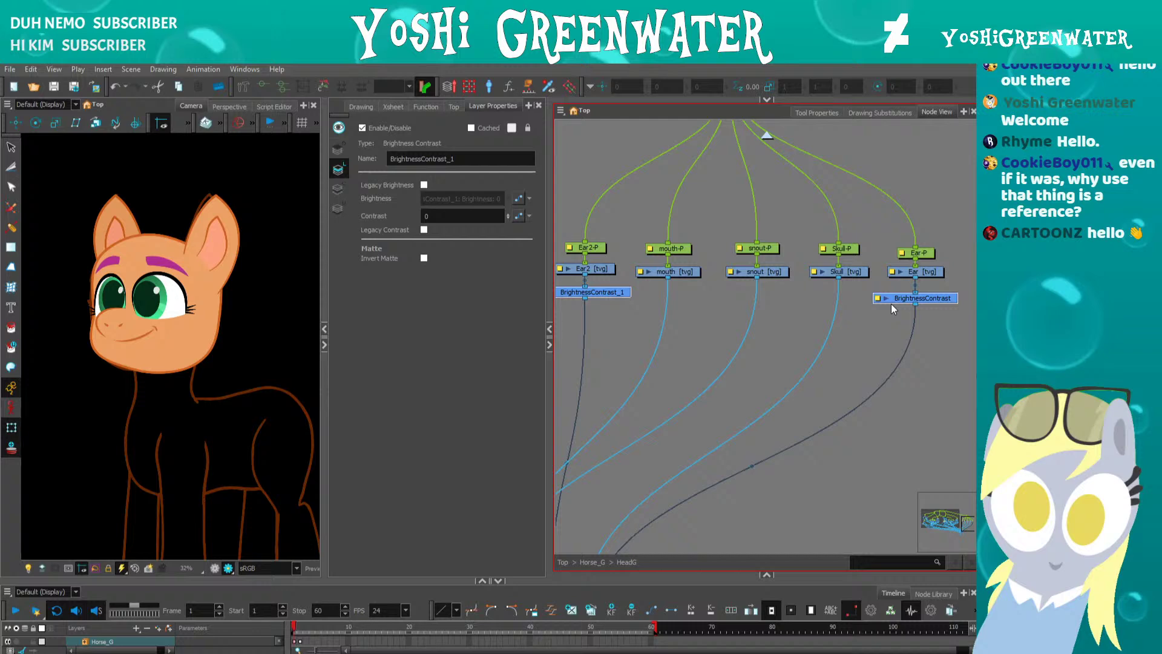
left_click(612, 306)
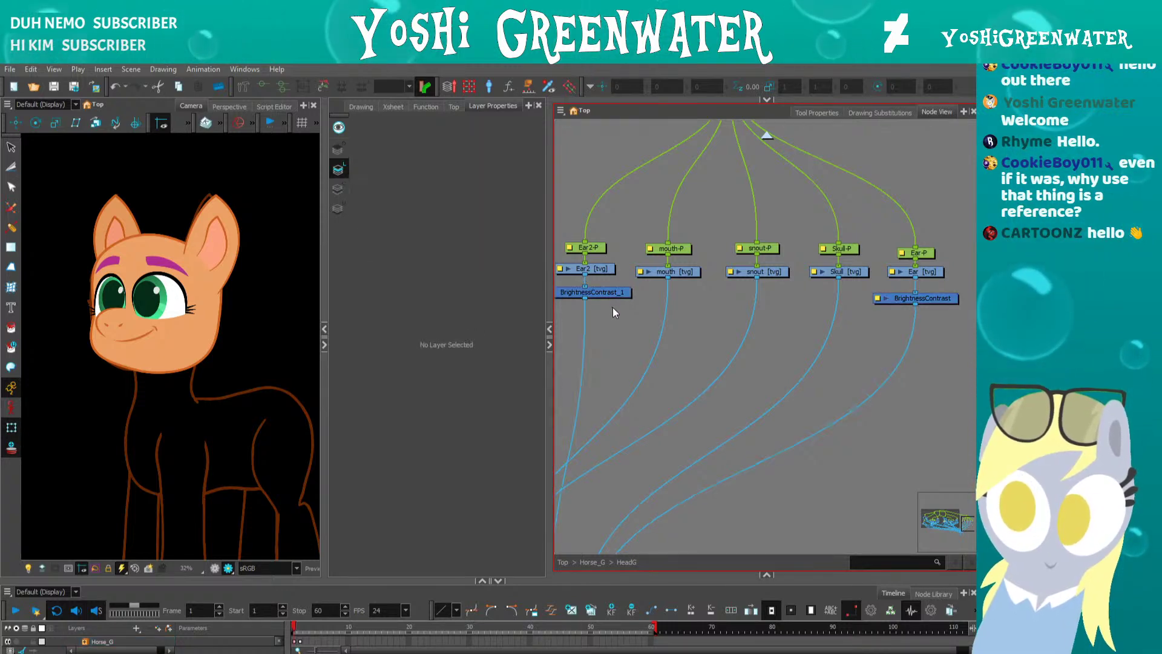
left_click(612, 294)
left_click(903, 298)
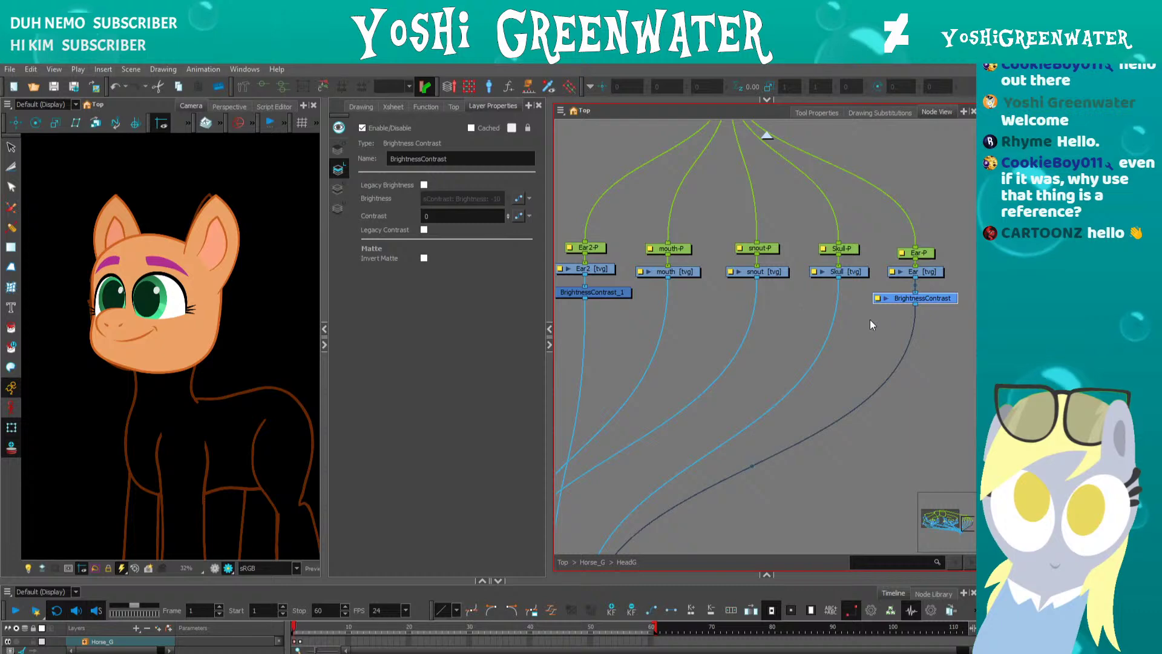
- Set the brightness of the BrightnessContrast_1 node below Ear2 to -50 at frame 1
left_click(616, 296)
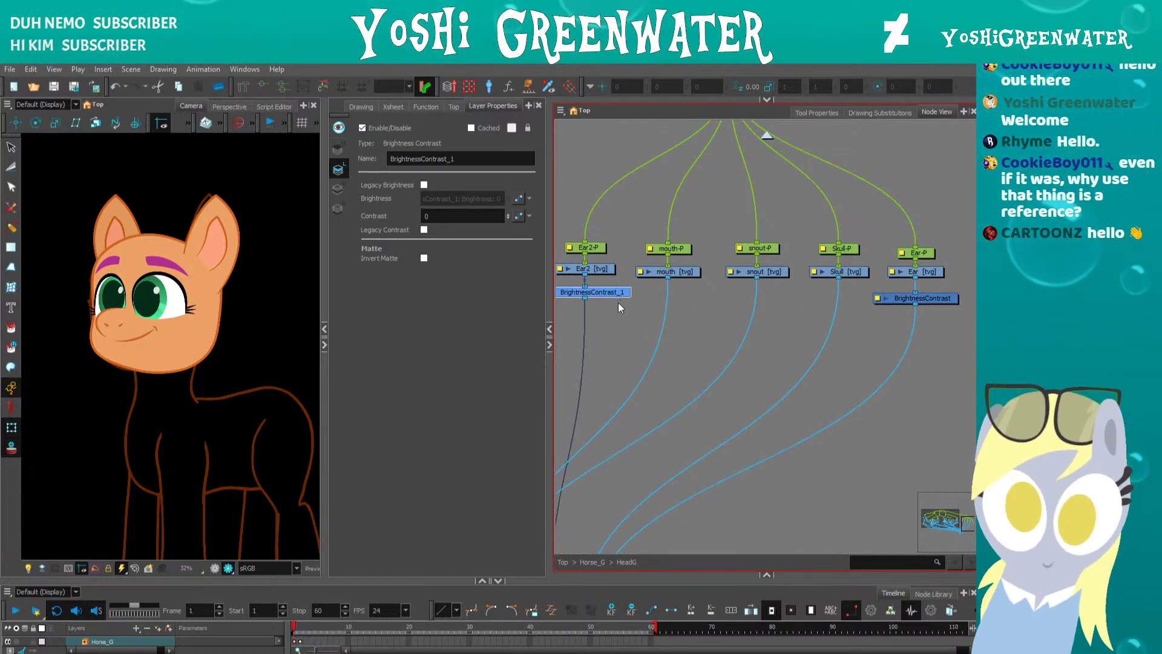
left_click(518, 200)
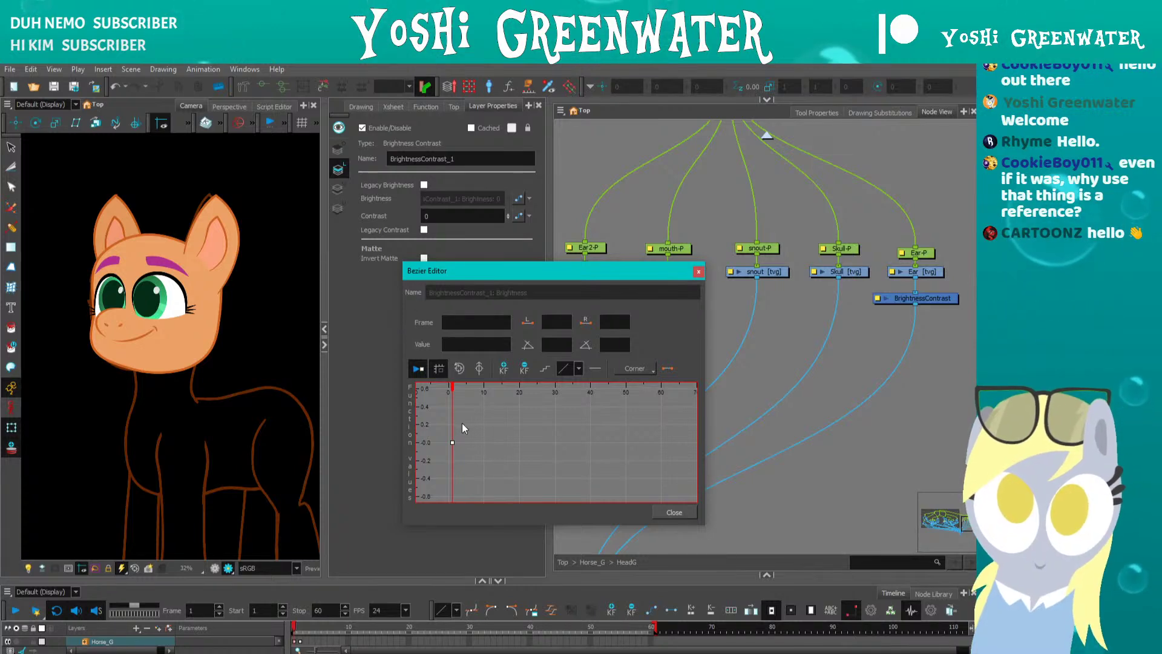
left_click(452, 442)
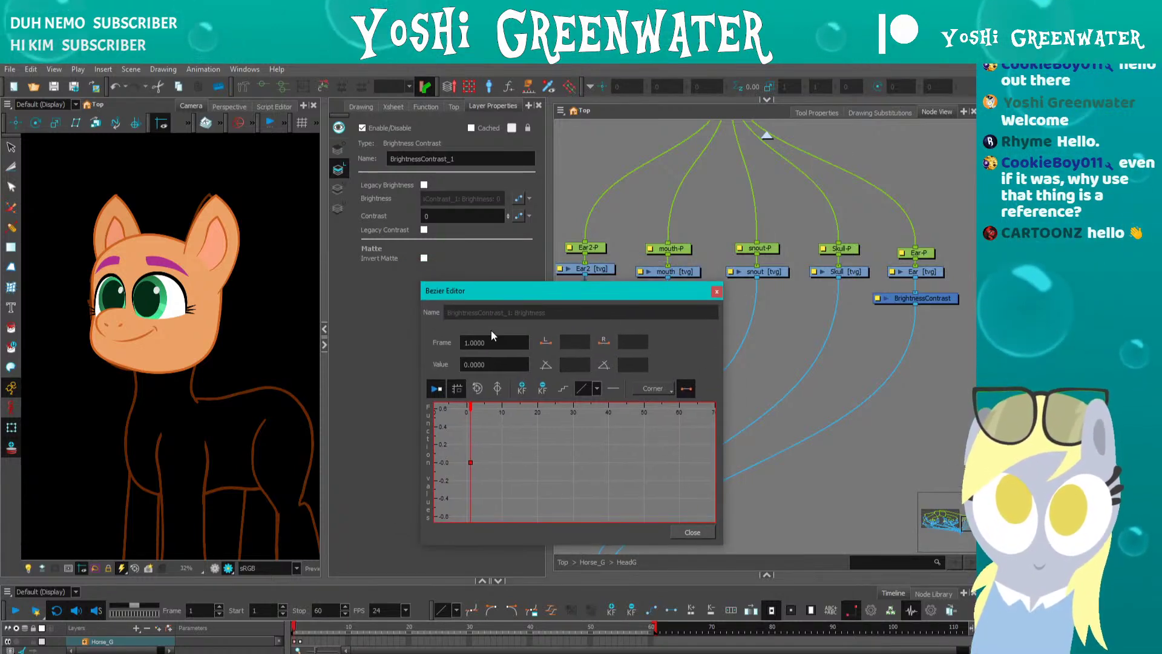
left_click_drag(492, 364, 423, 387)
type("-0")
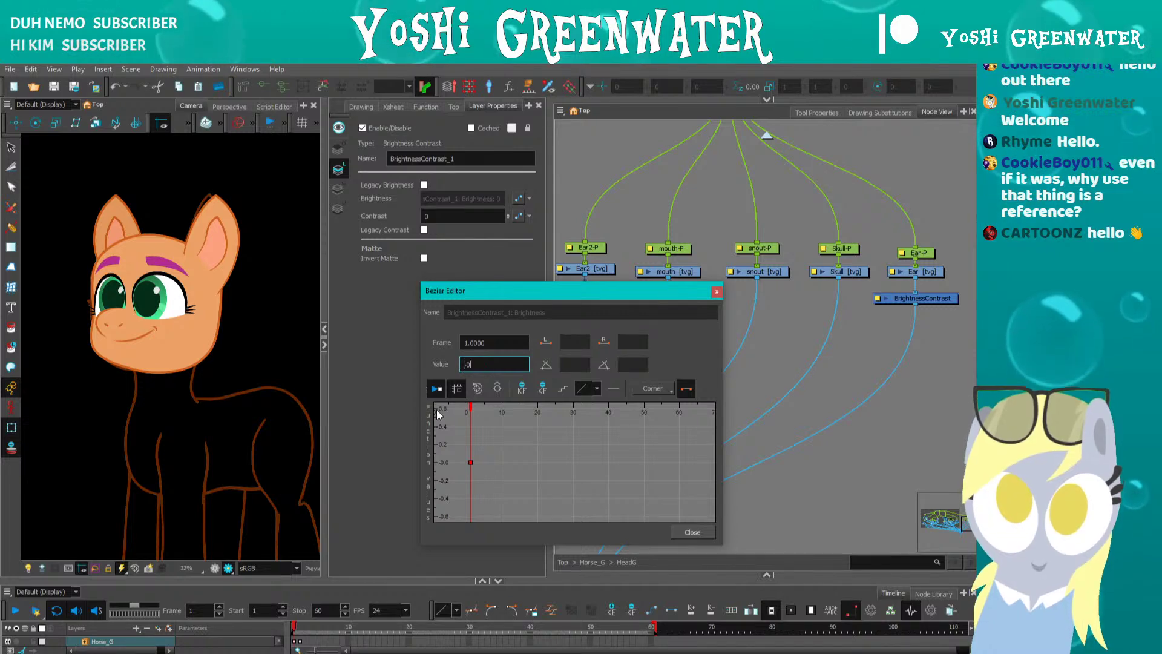
key("Return")
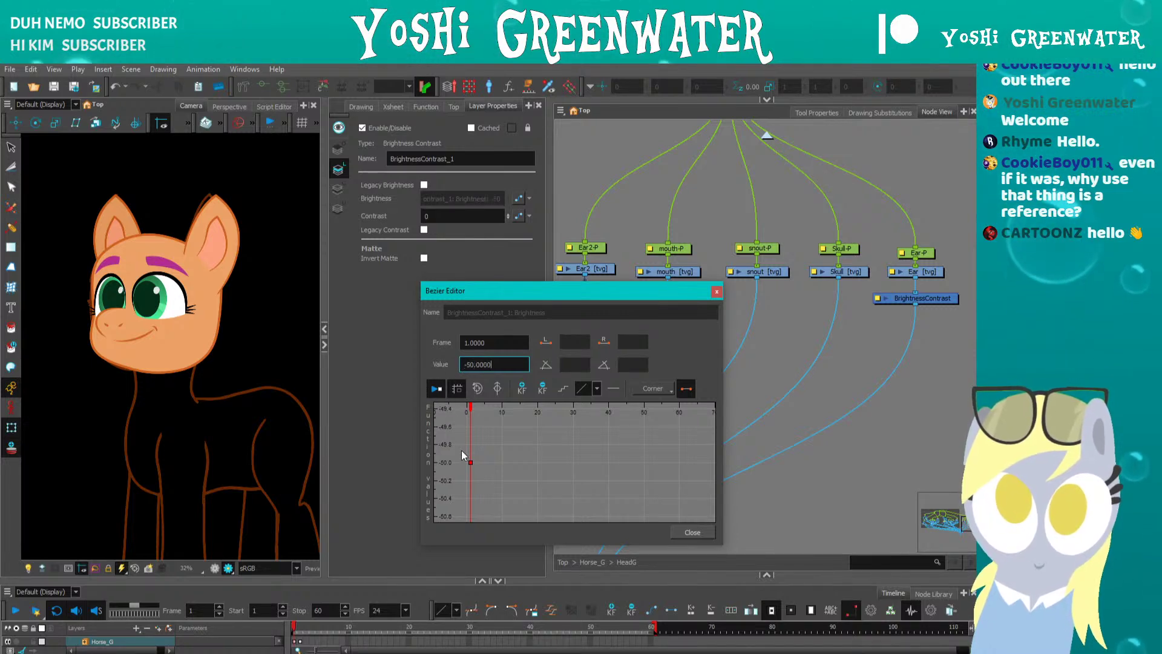
- Add a brightness keyframe of 0 at frame 10 to BrightnessContrast_1 and preview the change across the frames
left_click(502, 404)
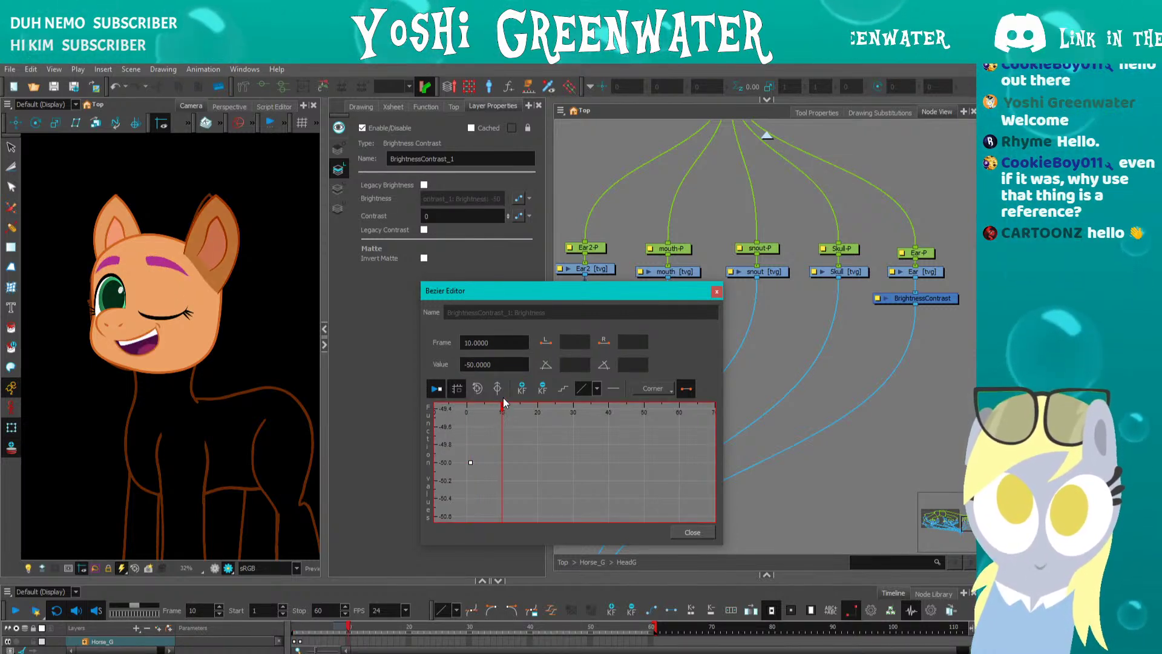
left_click(497, 388)
type("0")
key("Return")
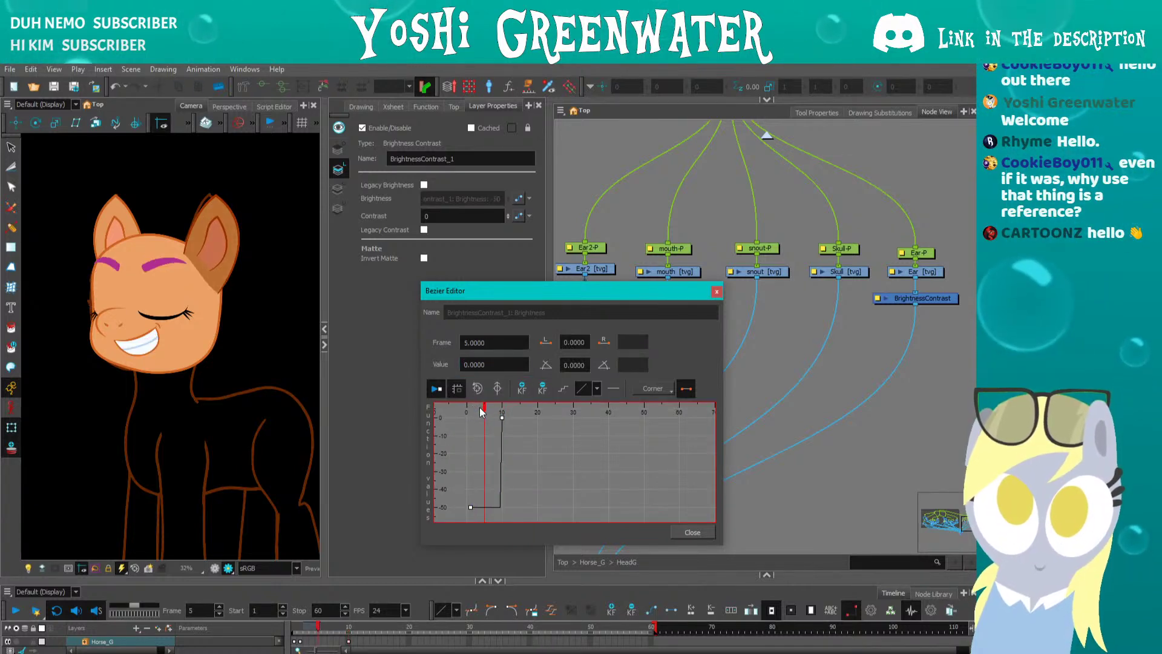
left_click(506, 409)
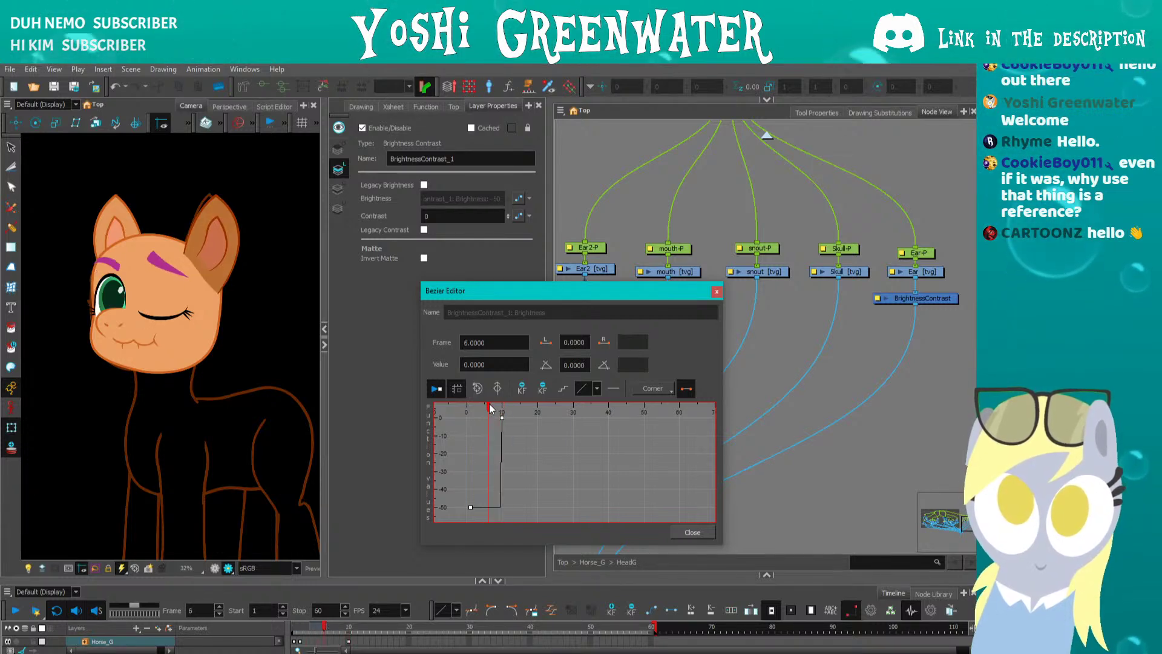
- Remove the frame 10 brightness keyframe from BrightnessContrast_1 and set its brightness to 0 at frame 1
left_click(502, 414)
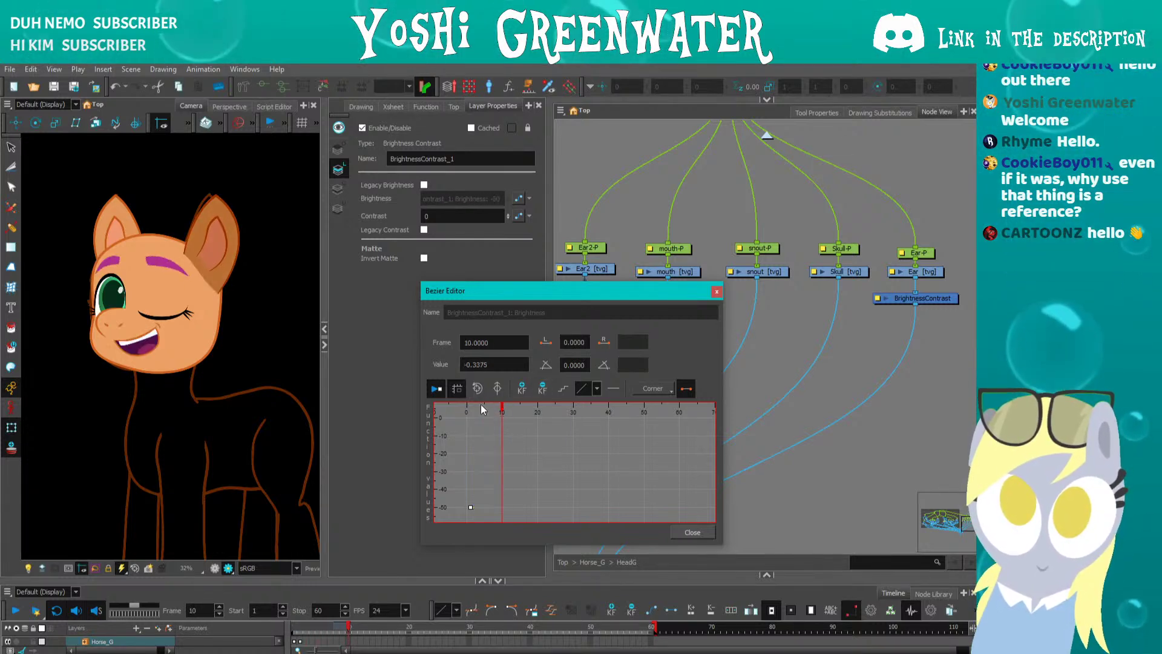
left_click(471, 410)
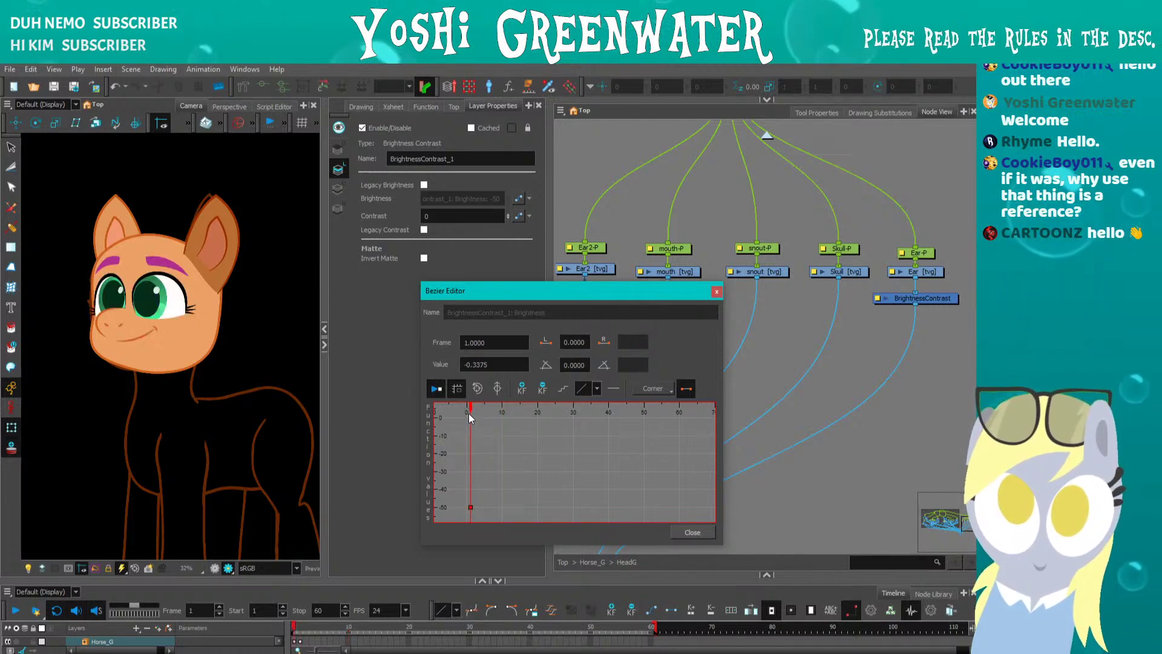
left_click_drag(488, 364, 479, 365)
type("-")
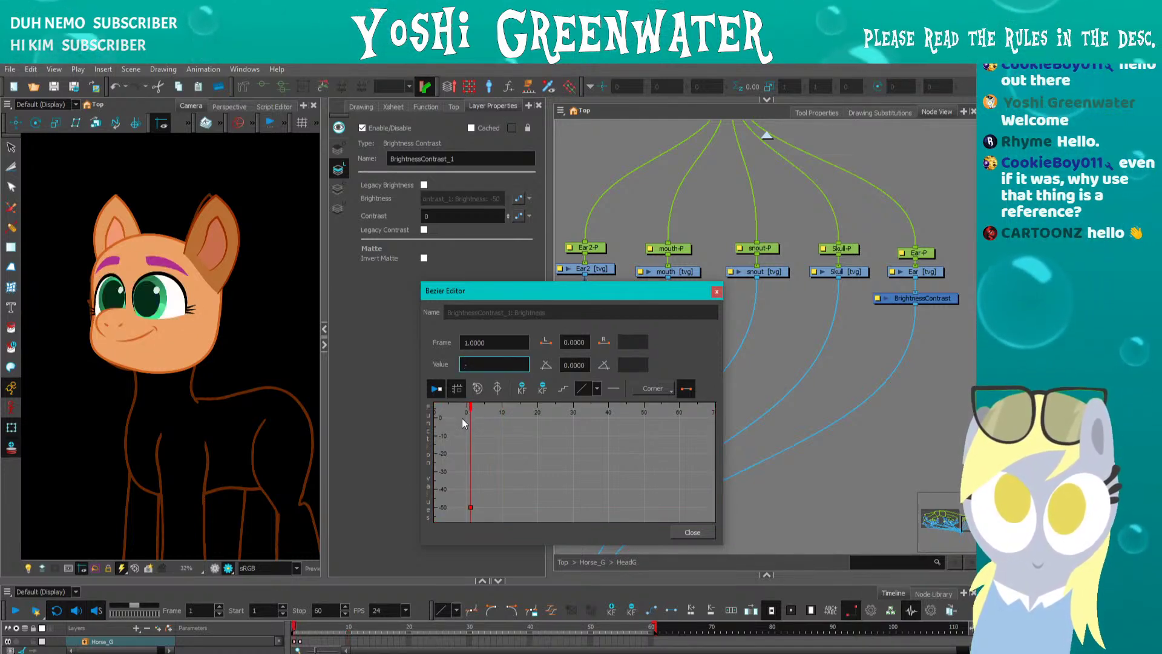
type("0")
key("Return")
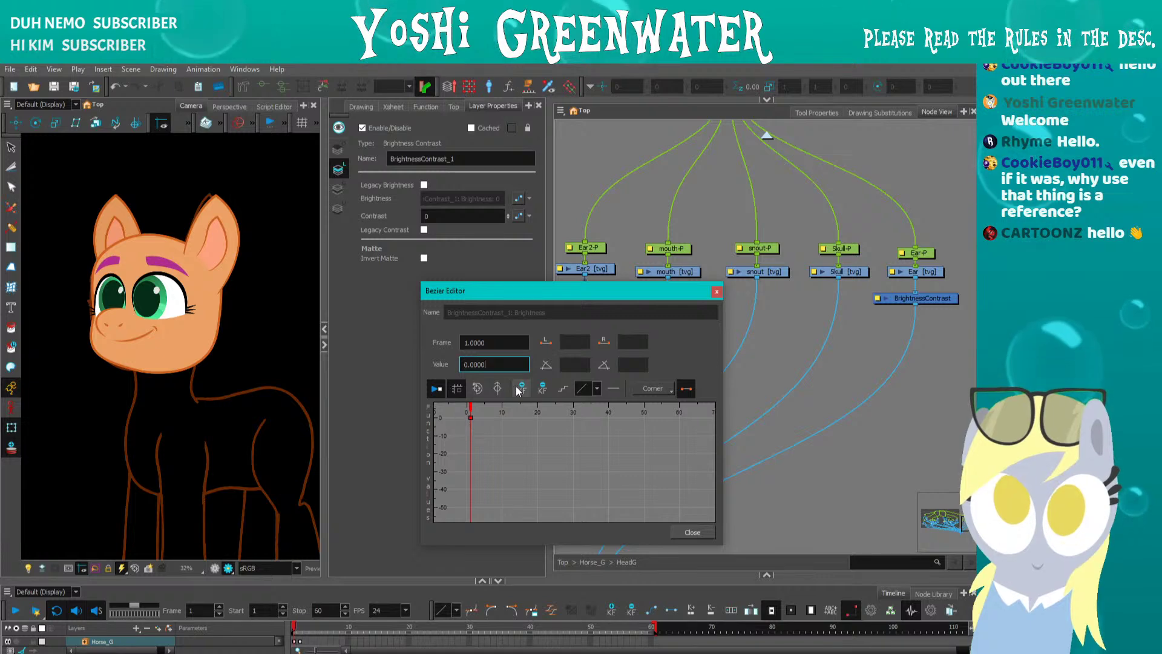
left_click(717, 292)
left_click(700, 317)
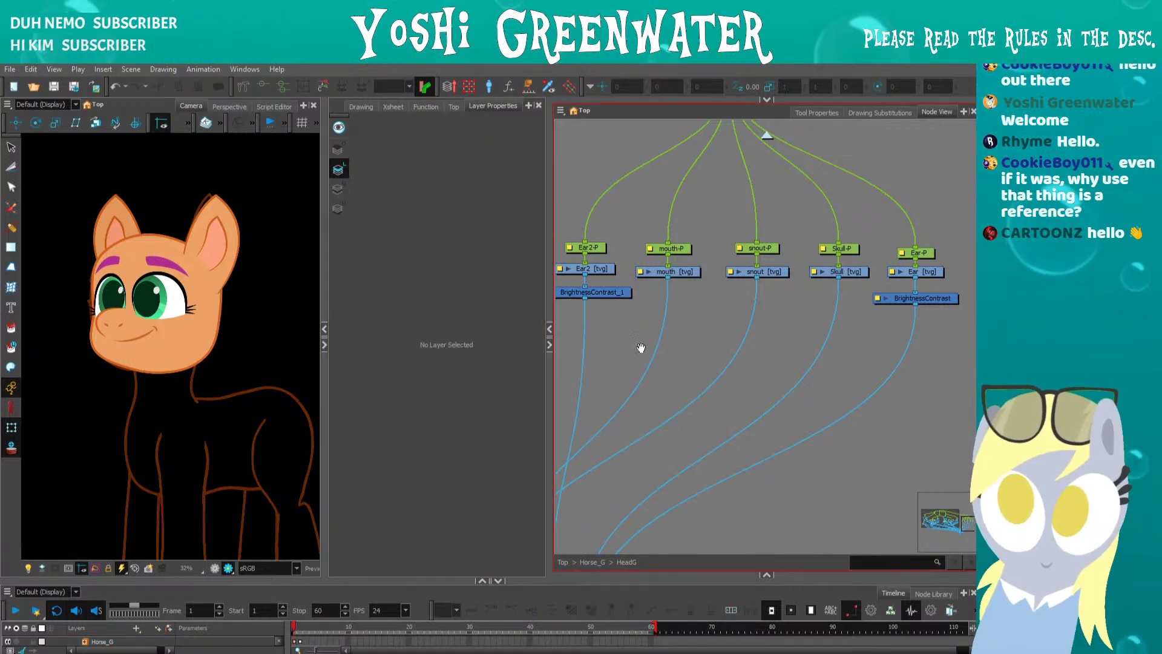
- Check the layer properties of the Ear2 drawing and the BrightnessContrast_1 node below it
left_click_drag(641, 348, 649, 361)
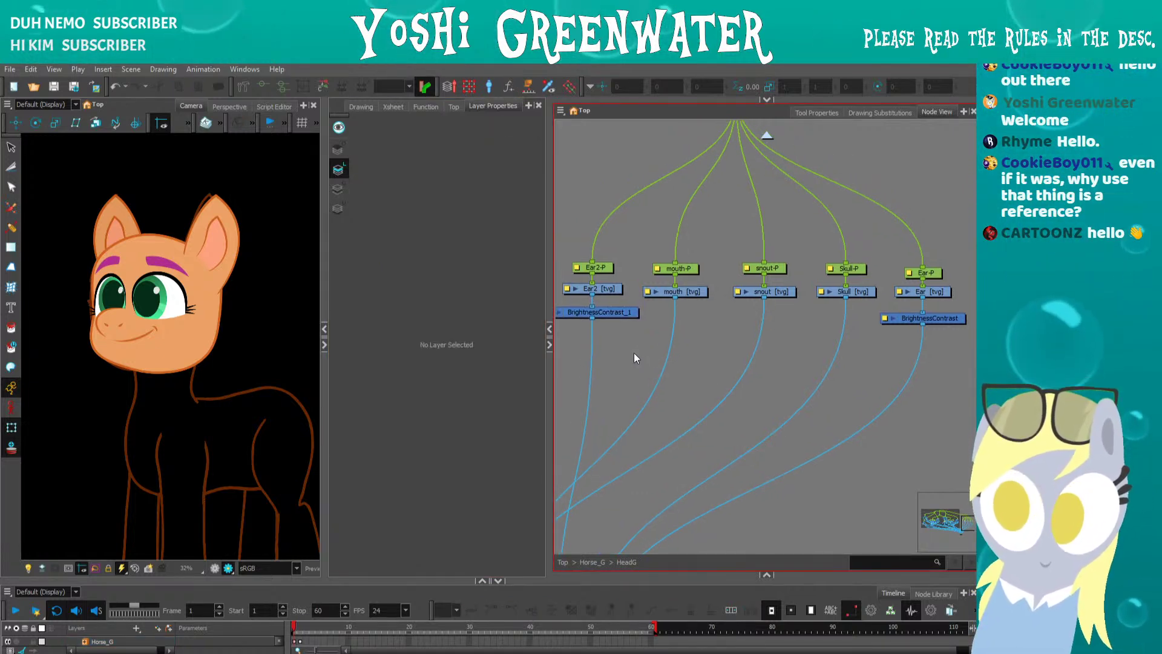
left_click_drag(634, 352, 651, 371)
left_click(639, 333)
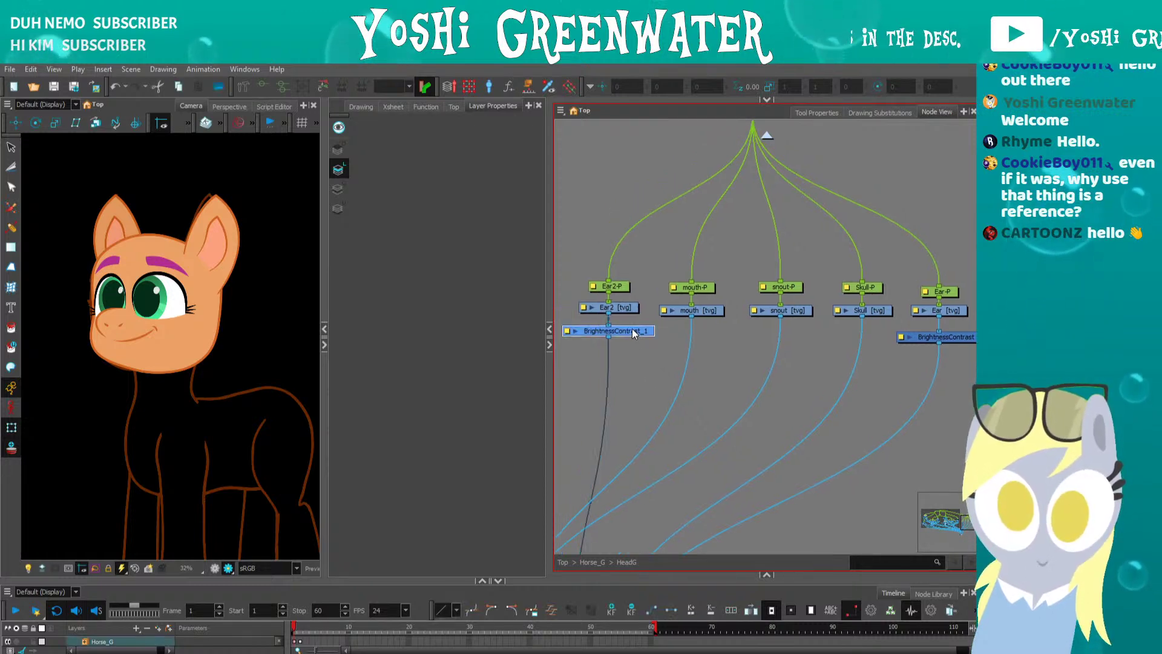
mouse_move(586, 341)
left_mouse_down()
mouse_move(604, 336)
mouse_move(592, 329)
left_mouse_up()
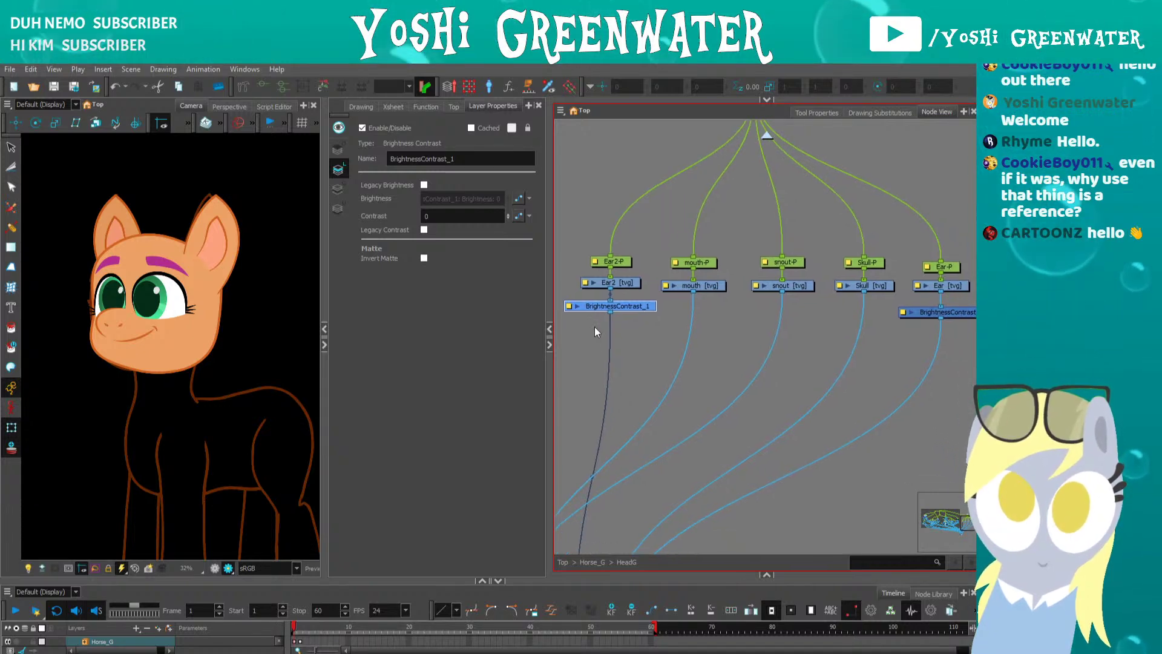
left_click(603, 281)
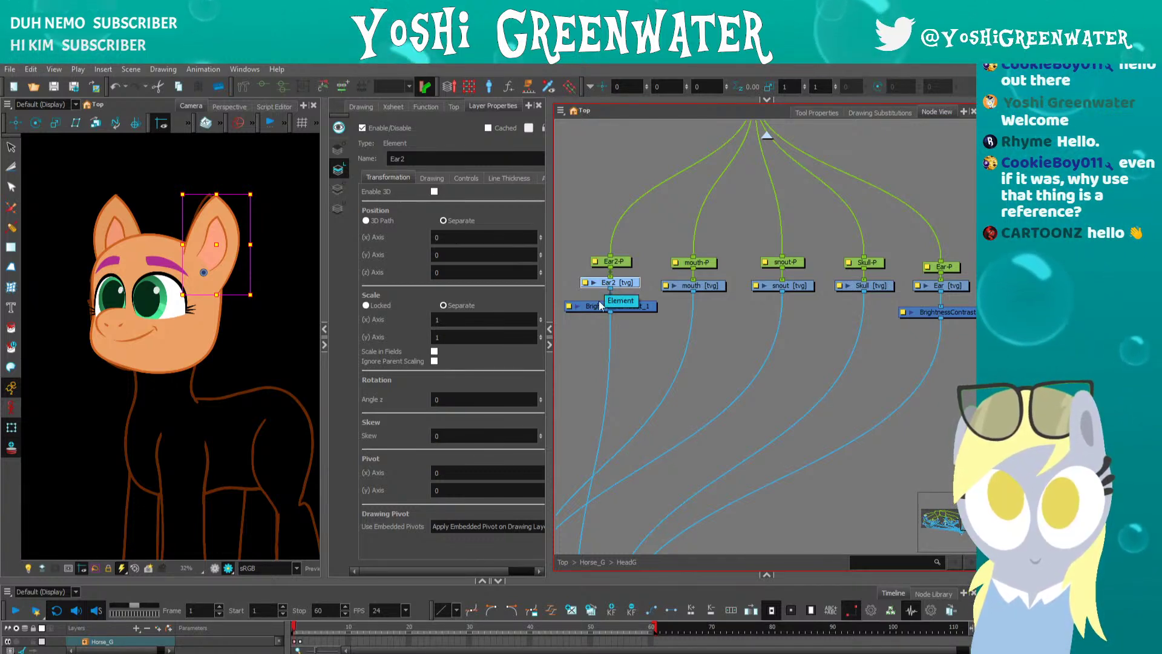
left_click(596, 307)
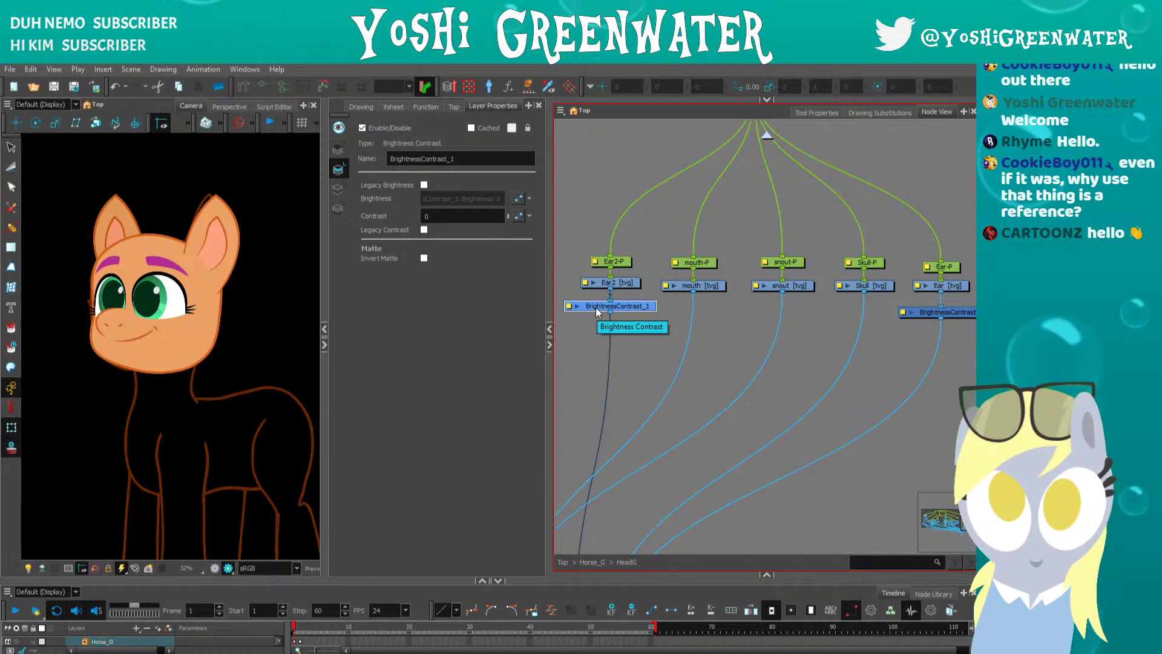
left_click(571, 389)
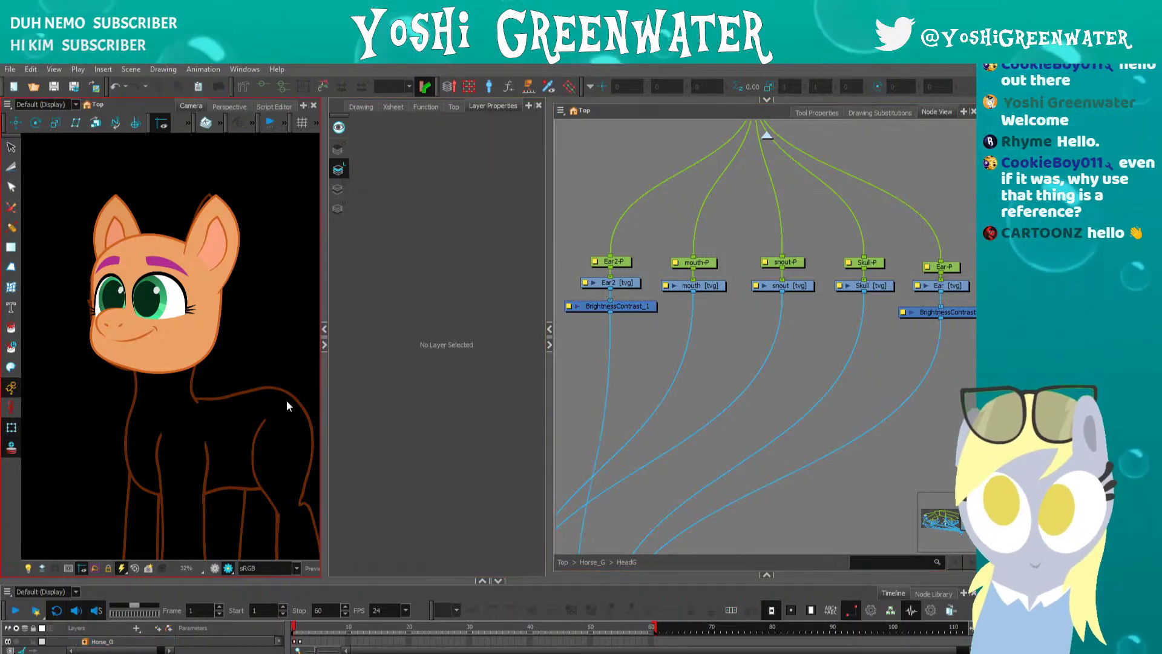
- Turn off the camera's render preview and go from the head group into the BodyG group
left_click(215, 569)
left_click(767, 135)
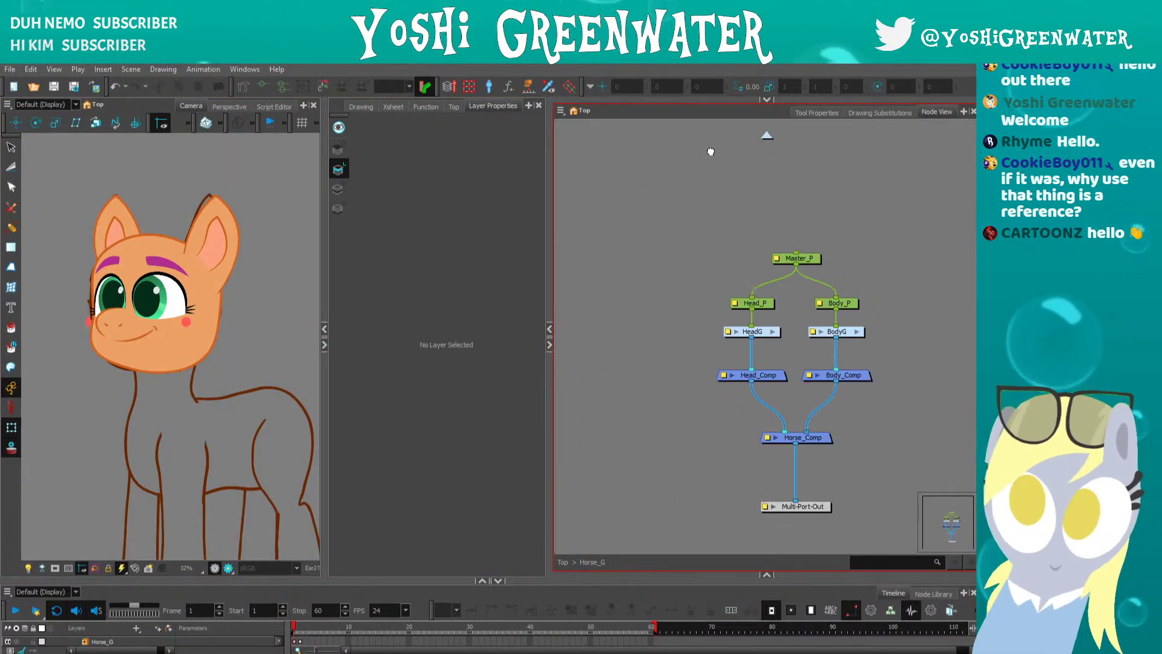
left_click(793, 287)
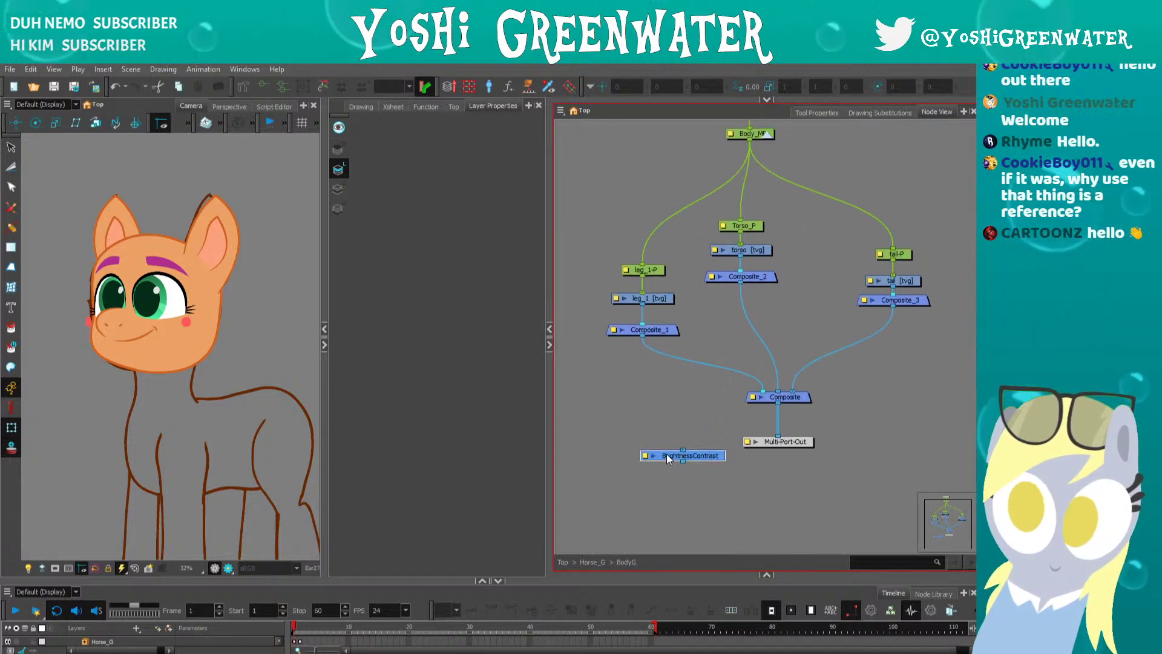
- Align the unconnected BrightnessContrast node beside the body group's Multi-Port-Out node
left_click_drag(666, 458, 659, 443)
left_click(656, 422)
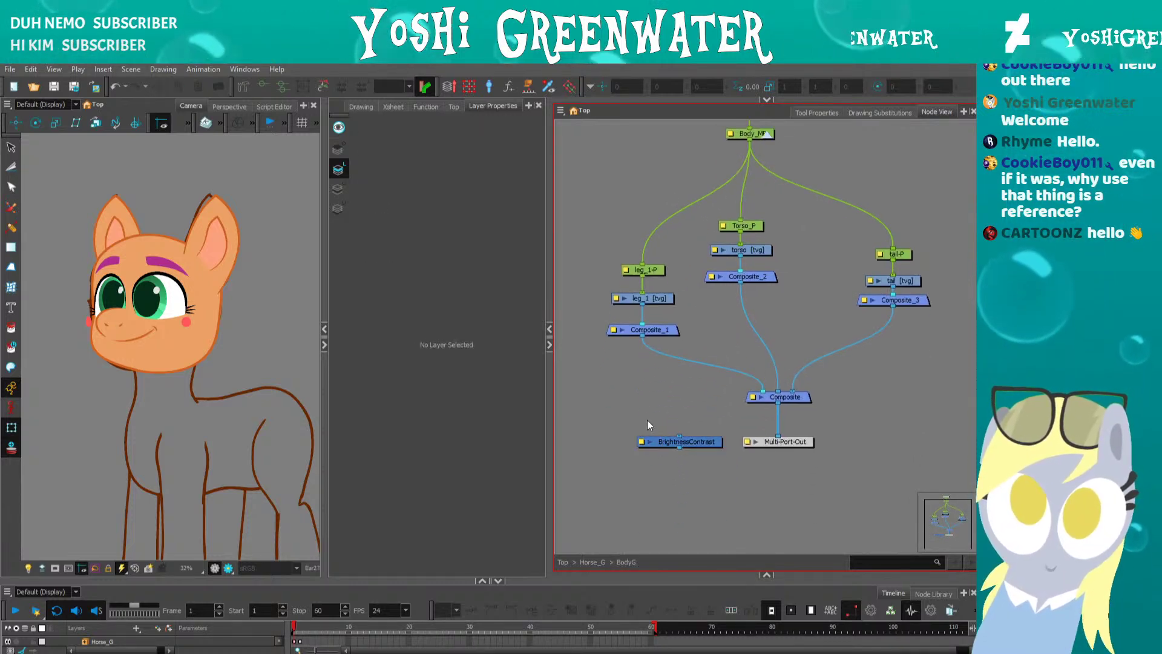
left_click_drag(612, 408, 610, 431)
left_click_drag(594, 325, 594, 373)
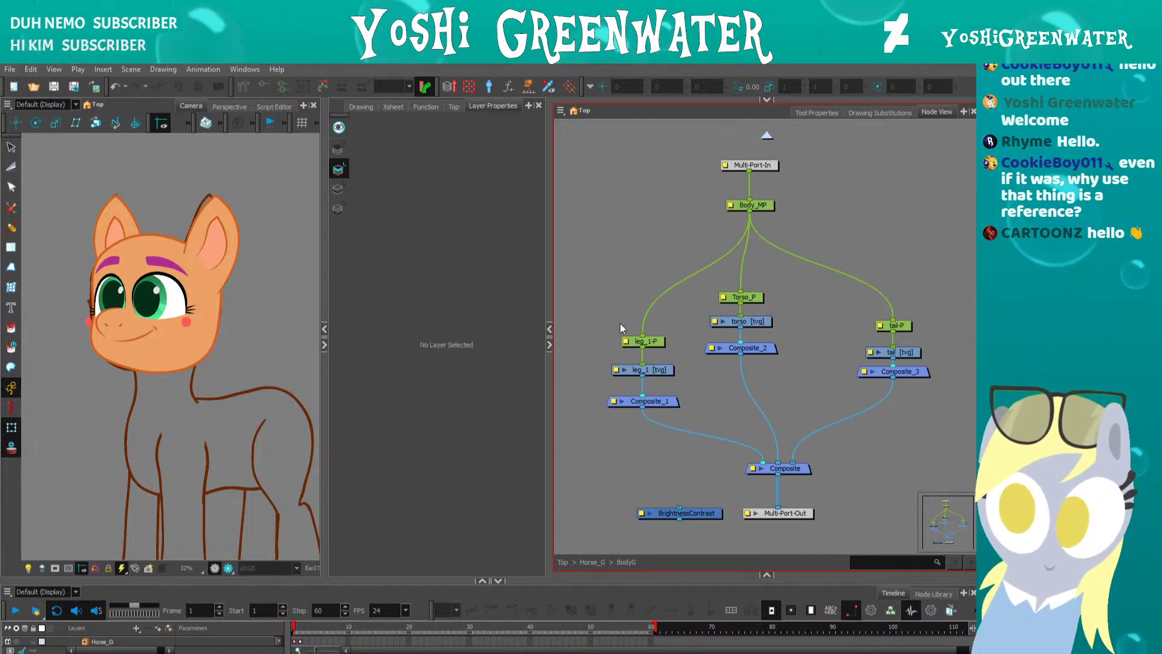
- Rename the leg peg as front_leg_1-P and its drawing as front_leg_1
double_click(647, 342)
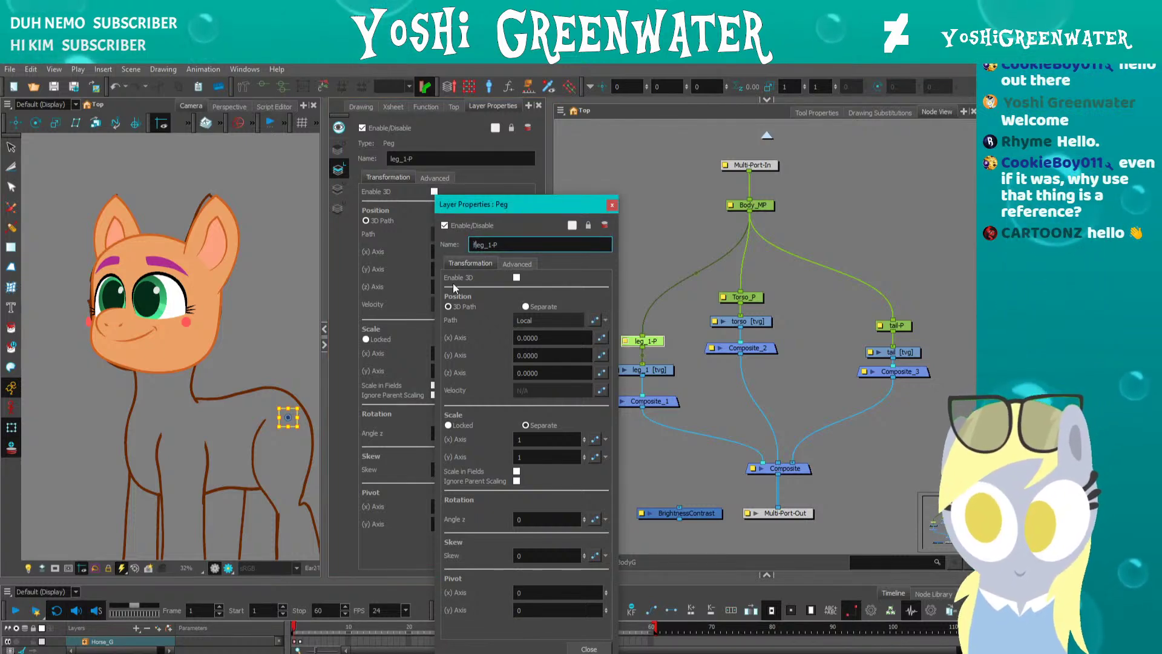
type("front_")
key("Return")
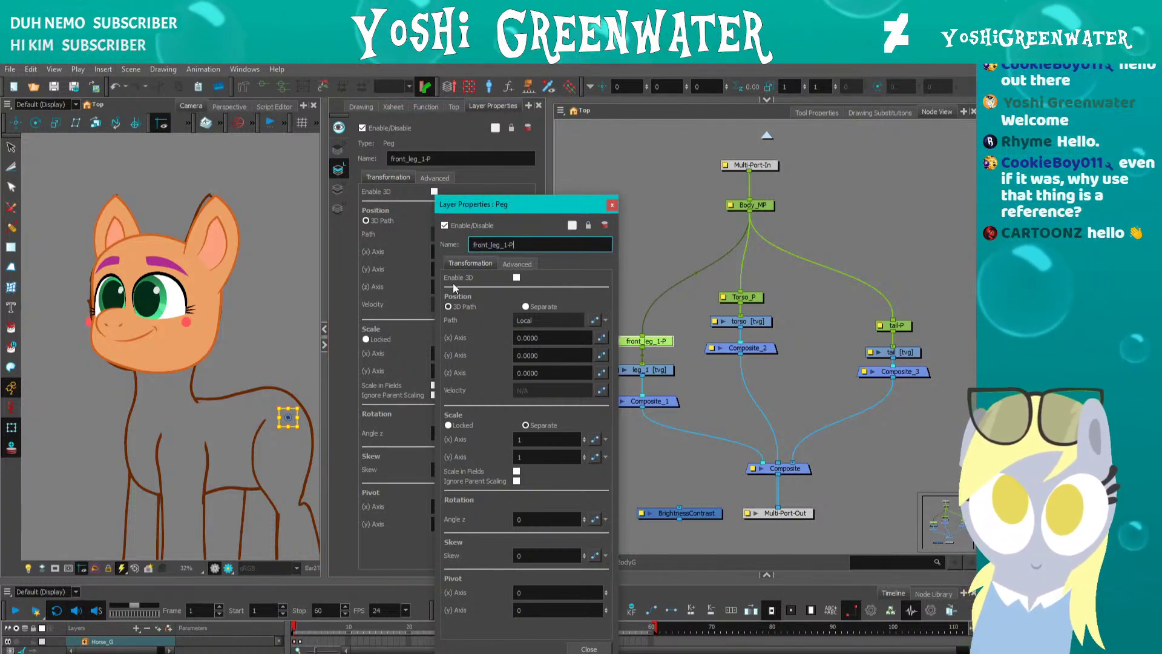
left_click(612, 205)
double_click(640, 370)
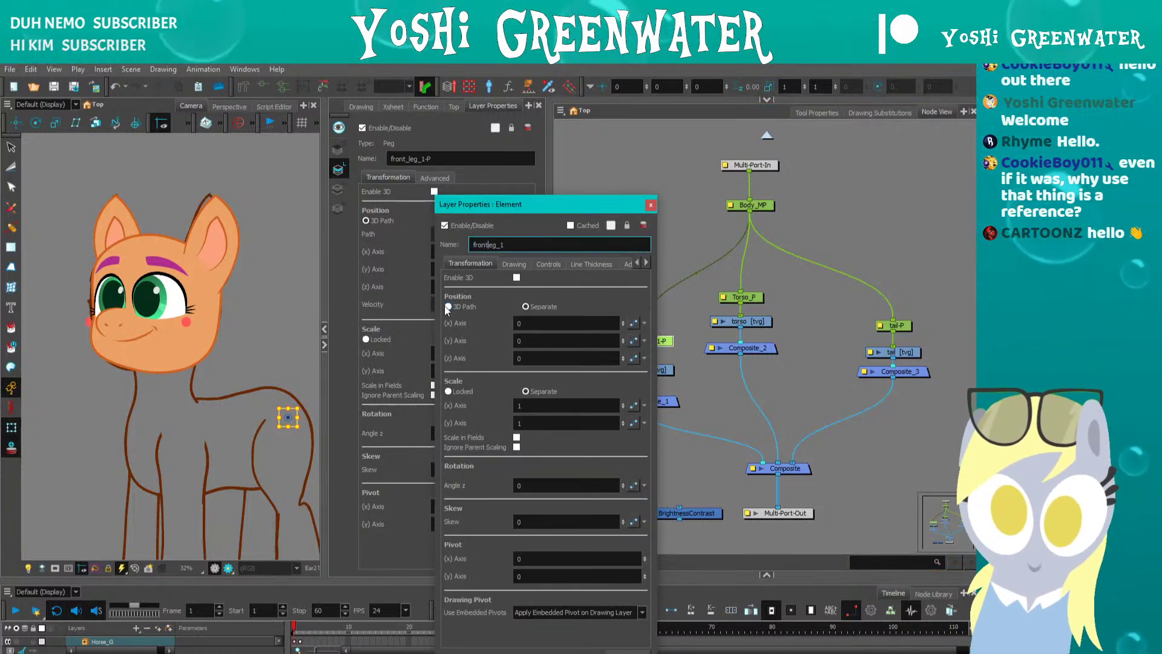
left_click(648, 205)
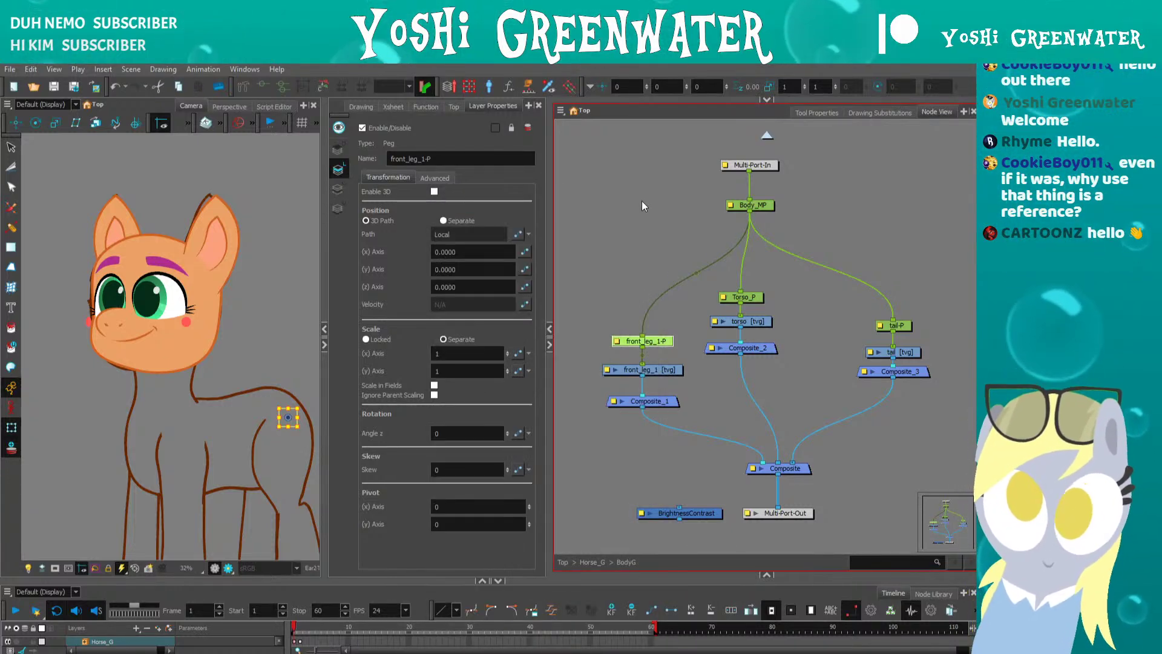
- Tidy the tail branch by lining up the tail peg, drawing and composite nodes, keeping the drawing's thumbnail collapsed
left_click_drag(644, 321, 624, 300)
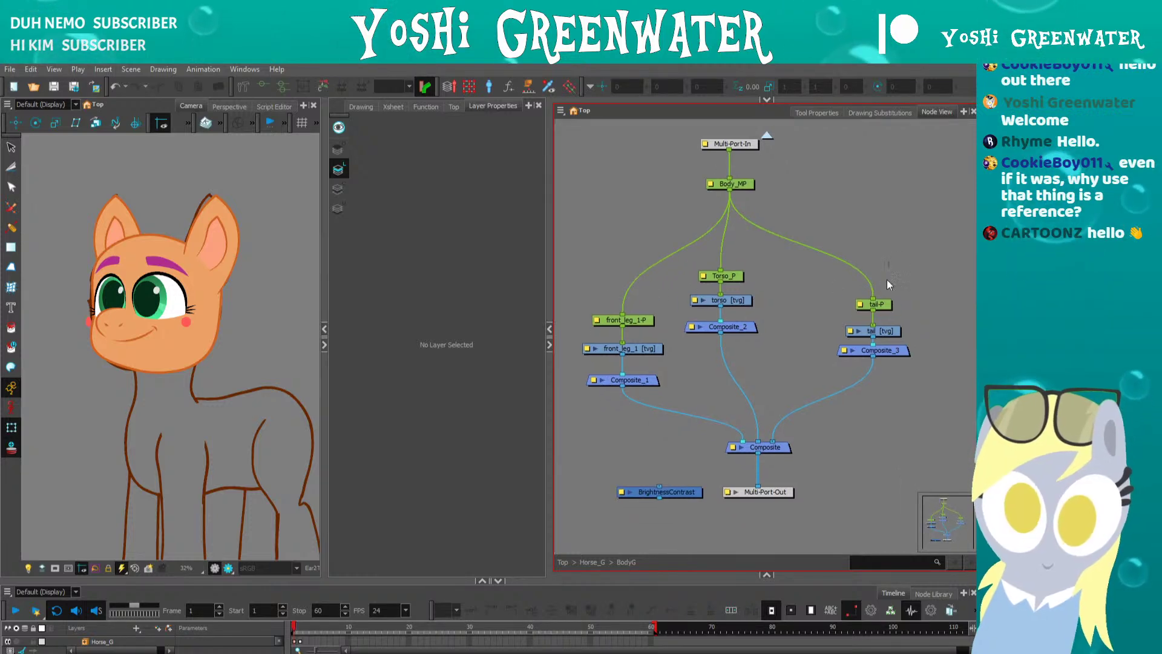
left_click_drag(888, 279, 878, 331)
left_click(824, 327)
left_click(861, 328)
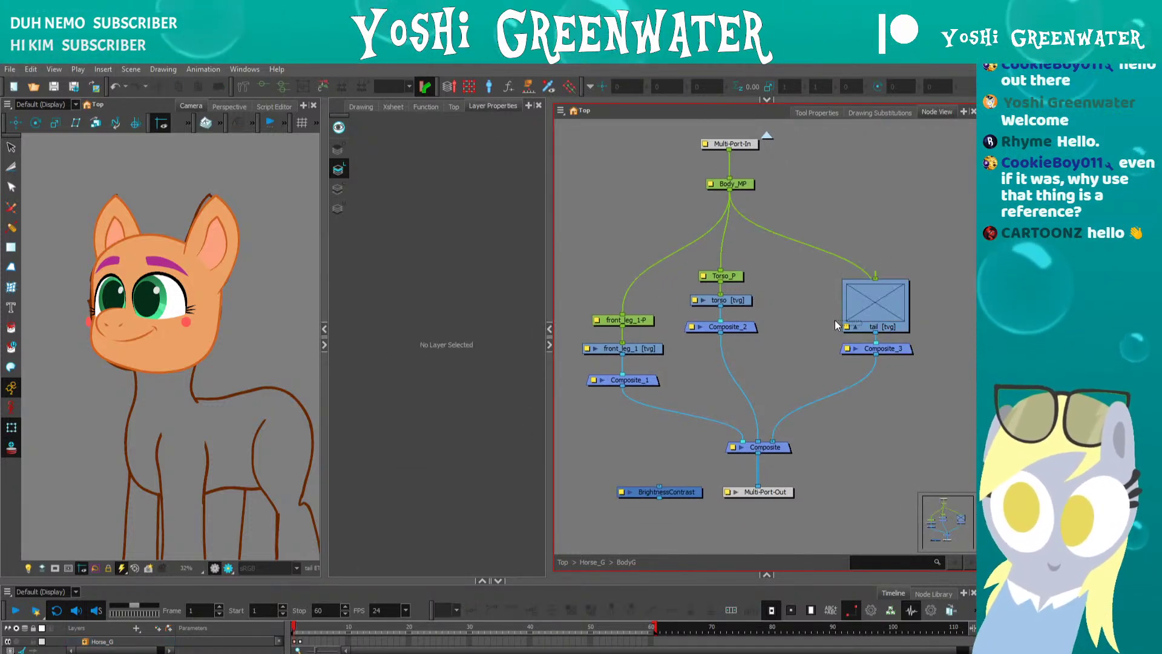
left_click(854, 326)
left_click(898, 322)
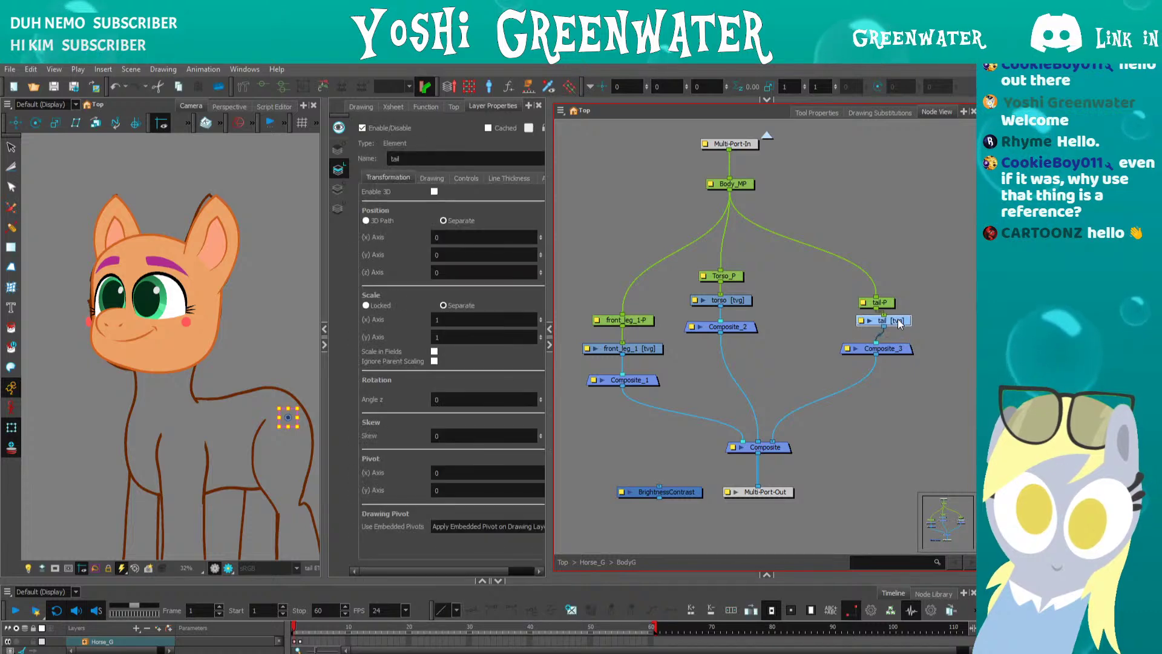
left_click(664, 308)
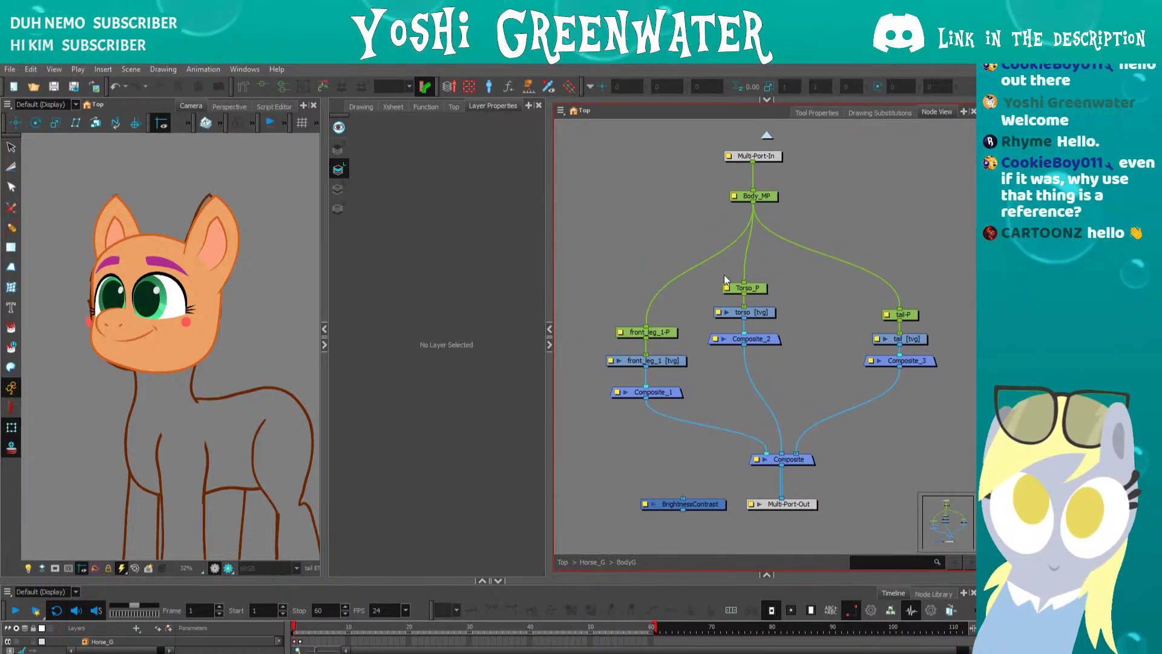
- Move the torso peg, drawing and composite beneath Body_MP and bring the front leg peg closer to its drawing
left_click_drag(724, 274, 746, 339)
left_click(732, 362)
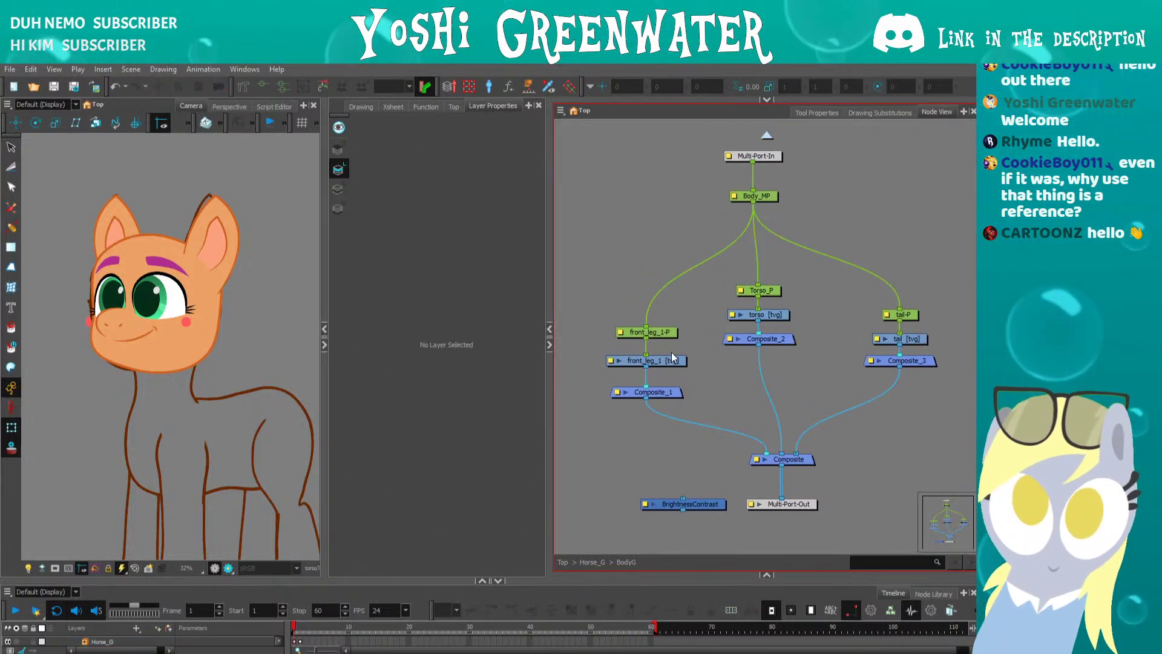
left_click_drag(665, 335, 665, 342)
left_click(680, 314)
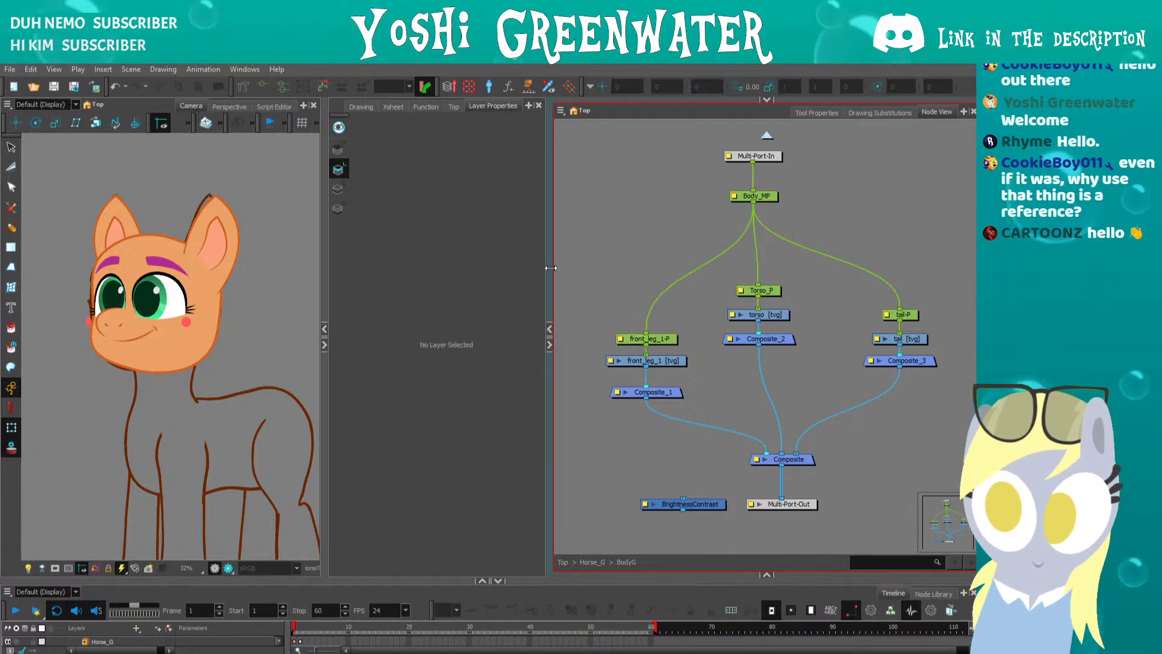
- Select the torso drawing and widen the camera view with the pony's whole body in frame
left_click_drag(275, 362, 251, 232)
left_click(753, 316)
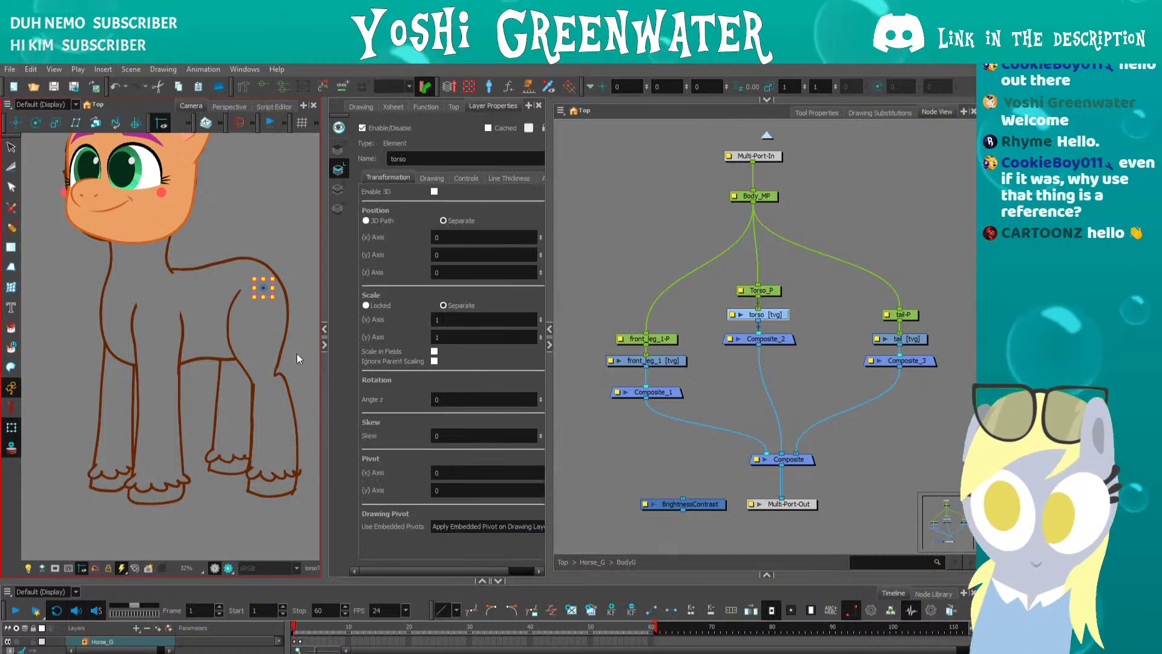
left_click_drag(548, 356, 661, 345)
left_click_drag(766, 200, 780, 138)
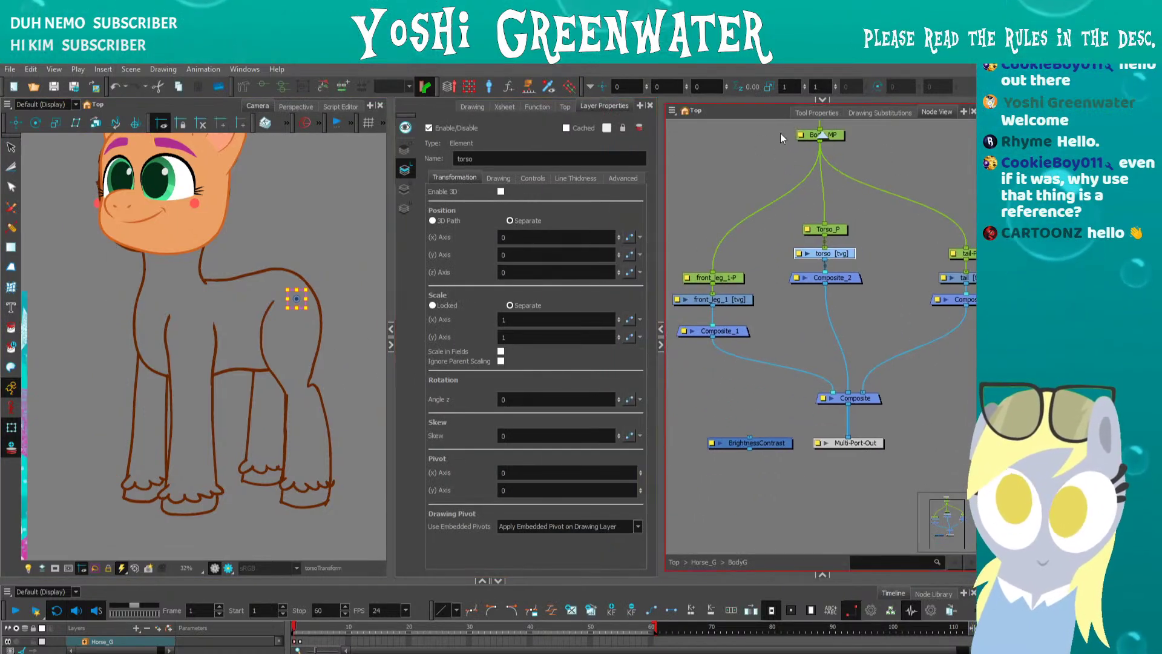
- Check the torso's tool and drawing properties, and show its drawing alongside the node network
left_click(817, 113)
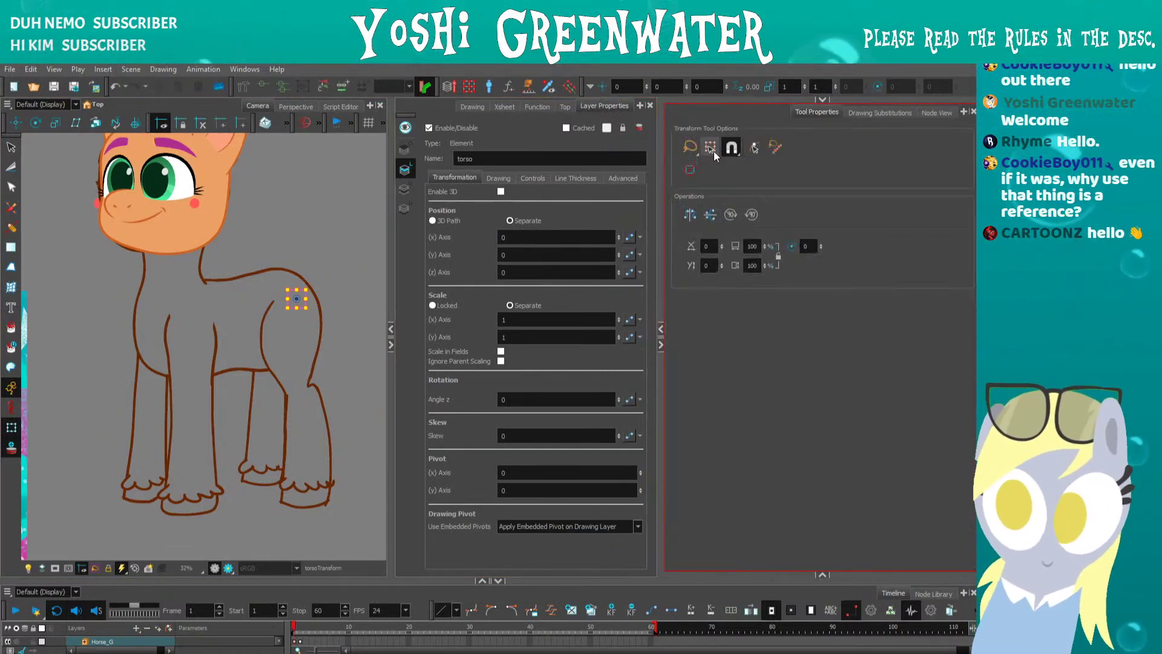
left_click(495, 178)
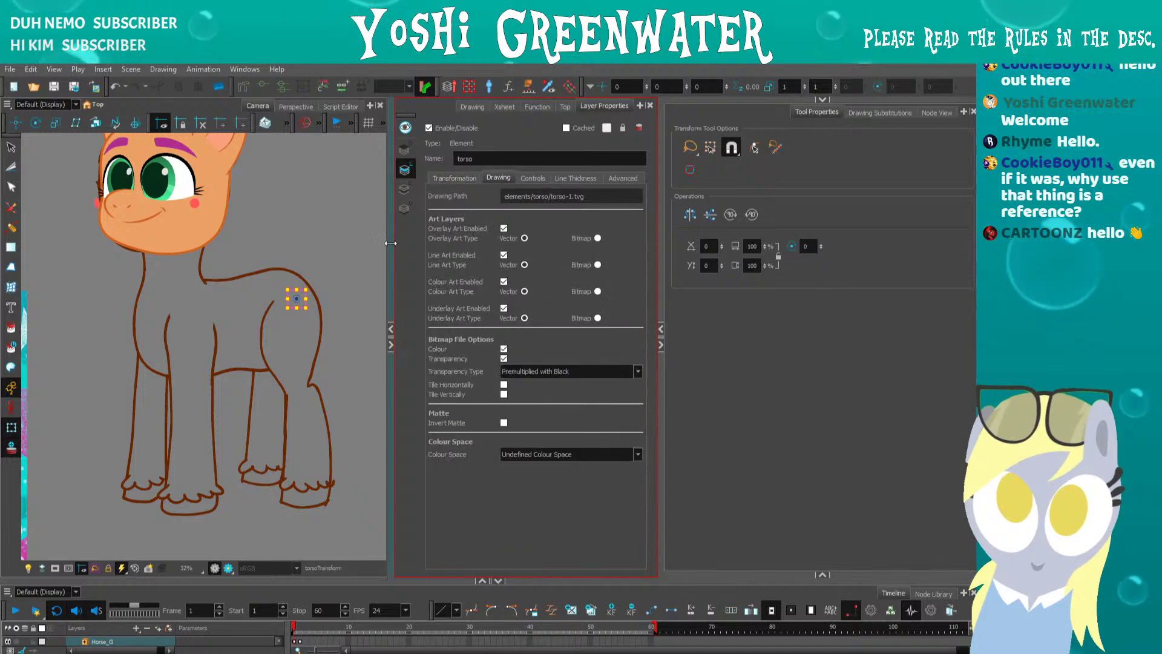
left_click(466, 108)
left_click(935, 112)
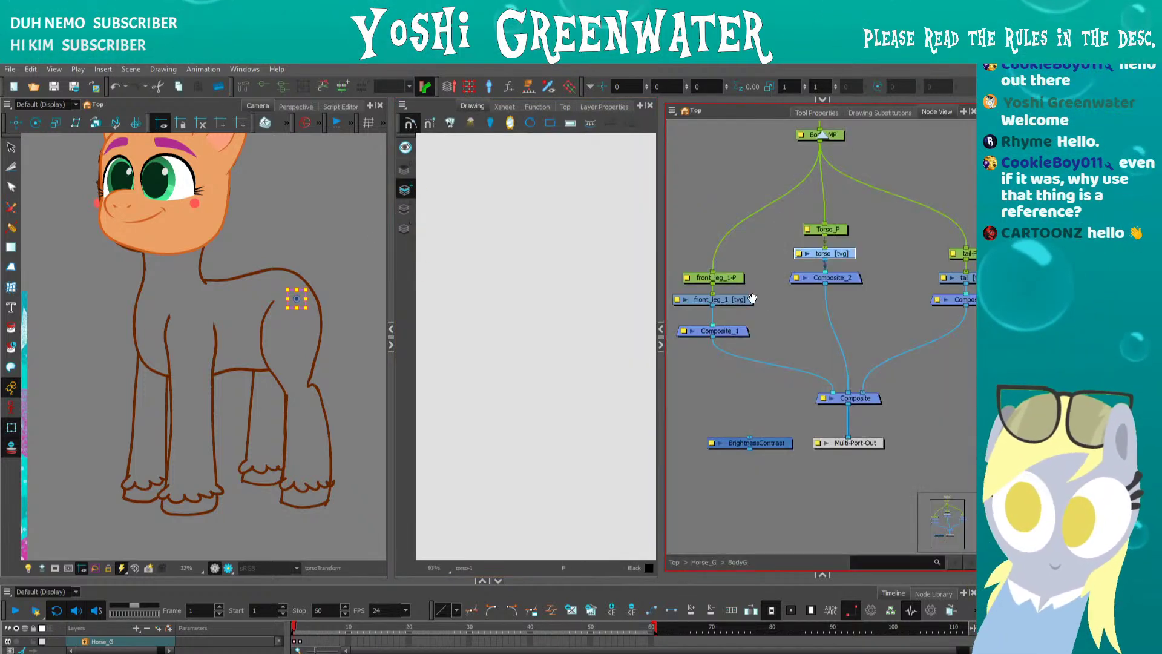
- Keep the torso drawing selected and activate the Polyline tool for drawing over the body sketch
left_click_drag(752, 299, 716, 314)
left_click(856, 297)
left_click(804, 270)
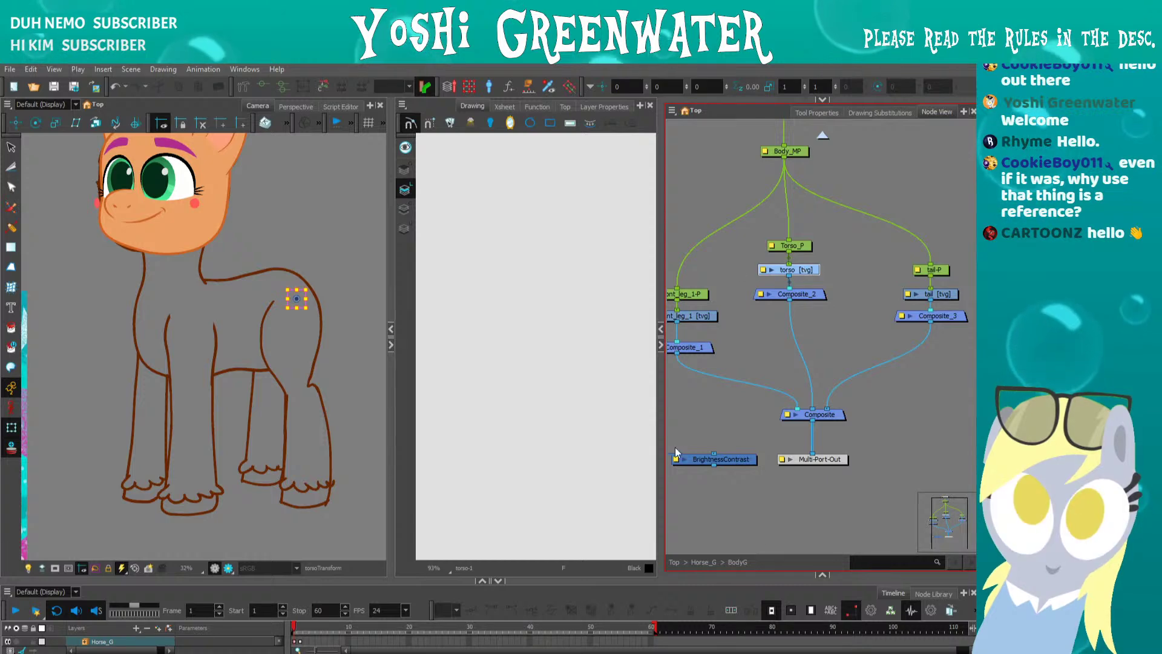
left_click_drag(695, 419, 707, 431)
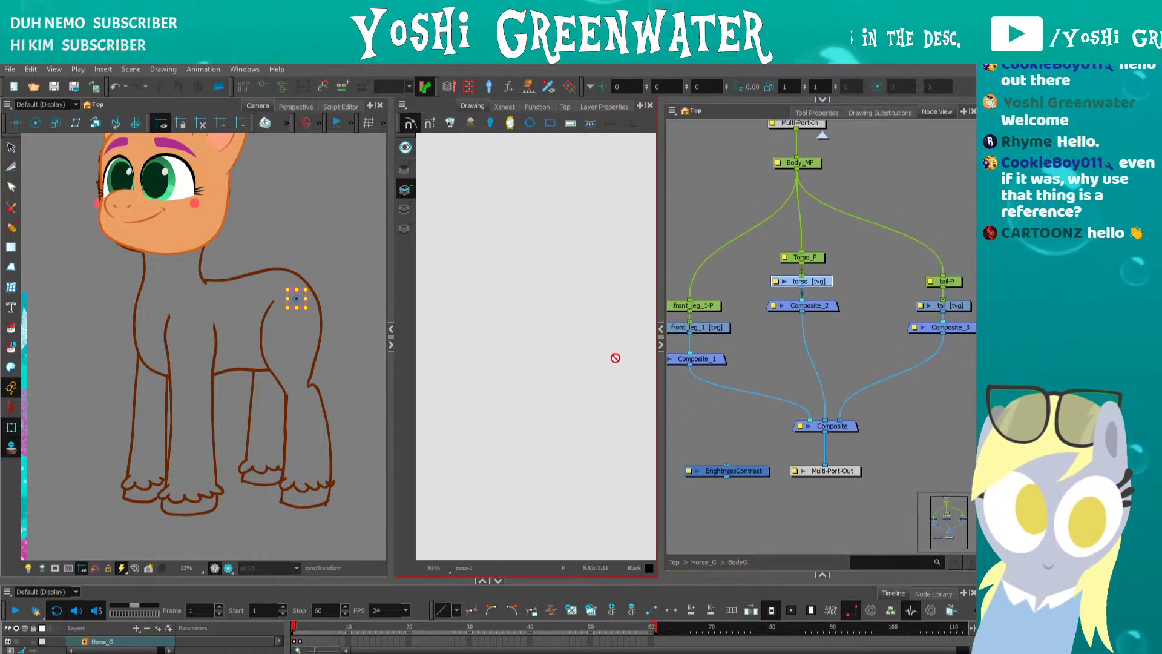
left_click_drag(224, 371, 251, 380)
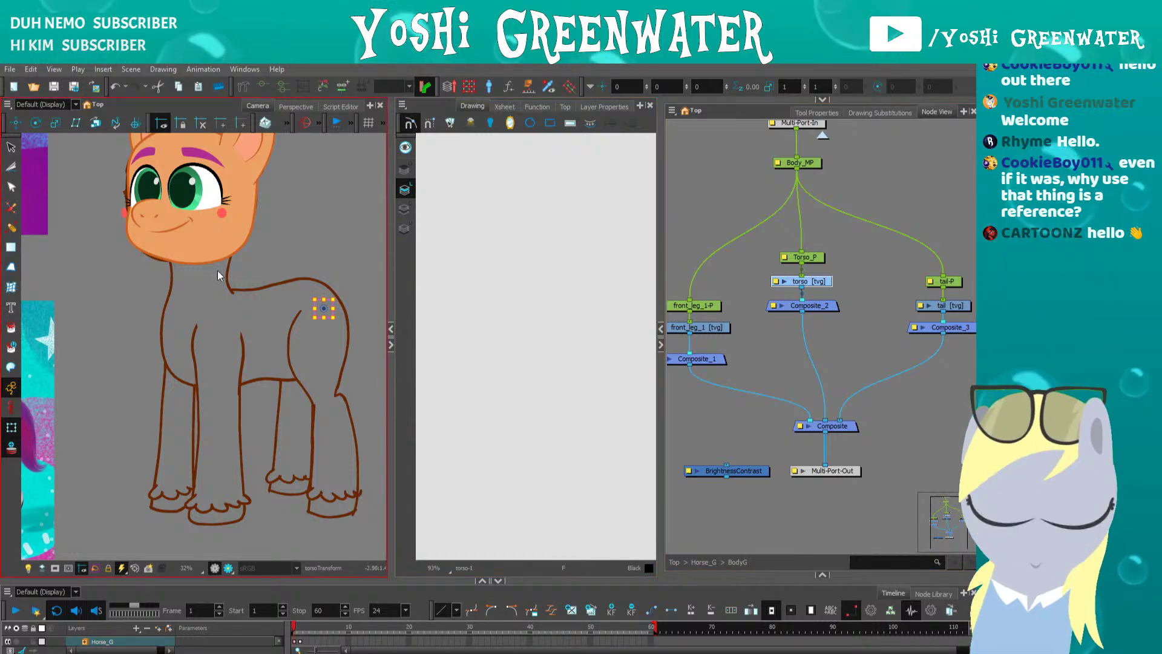
key("alt+backslash")
- Reveal and enlarge the area below the node network that holds the onion skin and colour controls
left_click(822, 574)
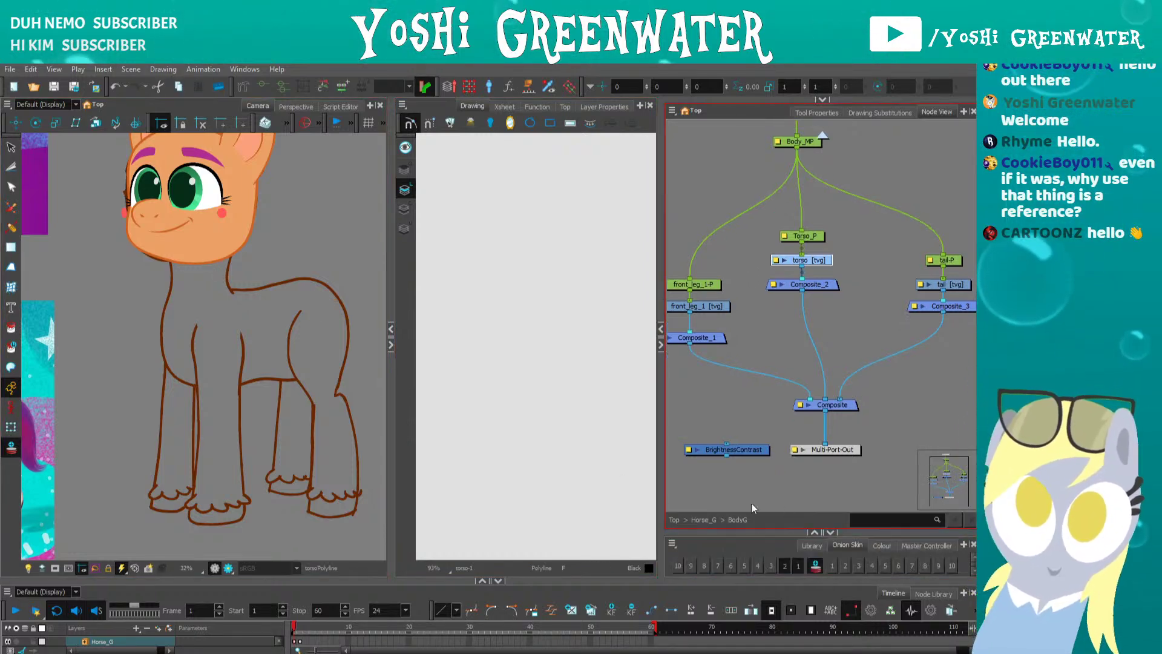
left_click_drag(746, 449, 744, 350)
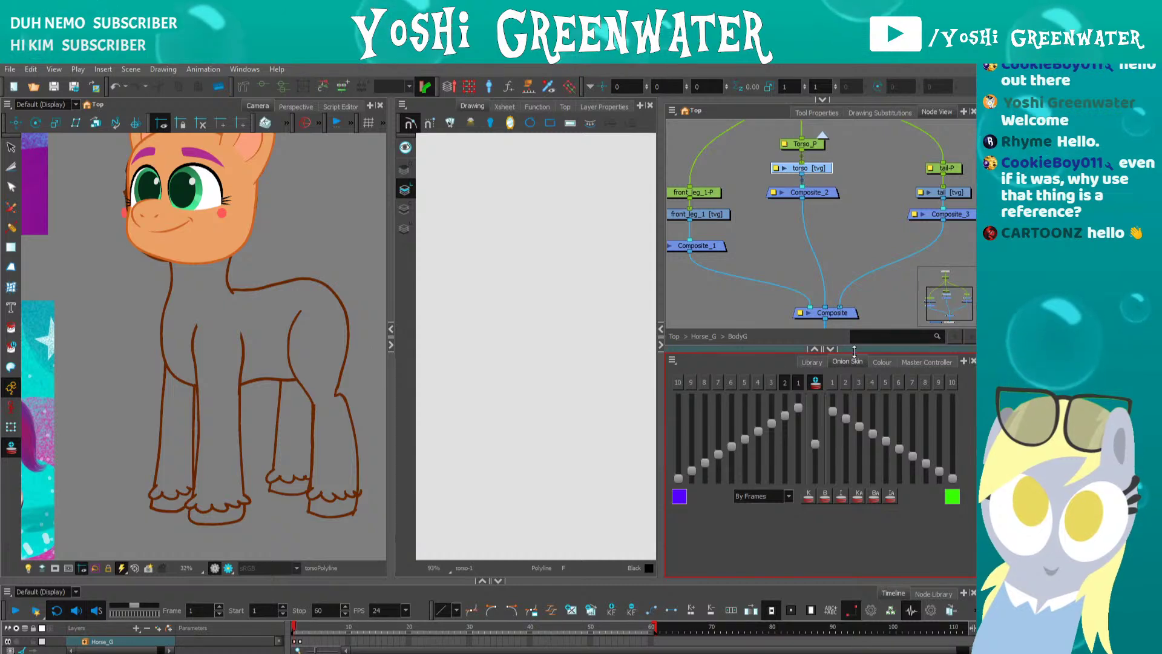
- Choose the Coat_Out swatch from the G5_Puppet_Base palette as the drawing colour, and collapse the palette area beneath the node network
left_click(881, 362)
left_click_drag(750, 305, 750, 296)
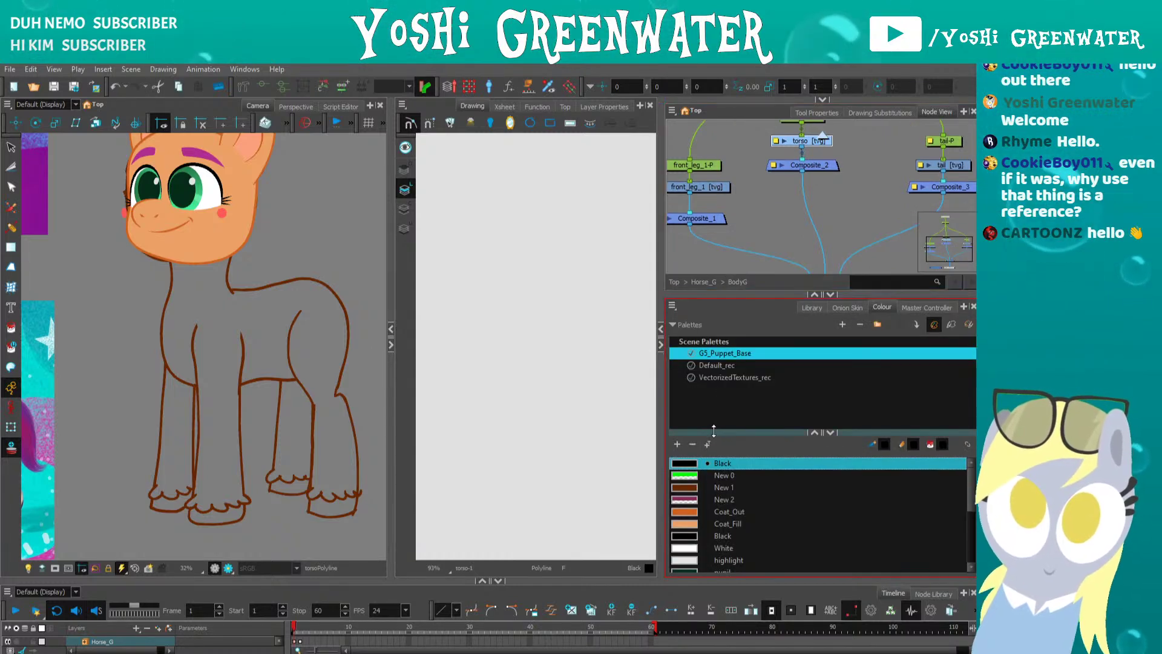
left_click_drag(714, 429, 713, 388)
left_click(686, 468)
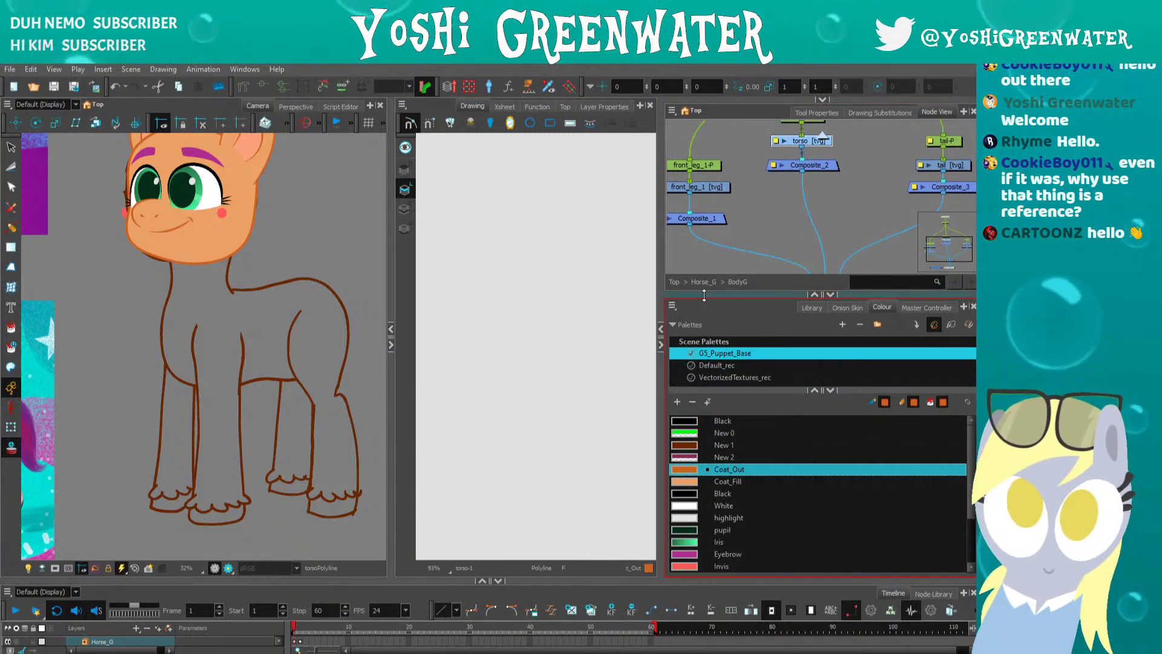
left_click_drag(704, 295, 738, 527)
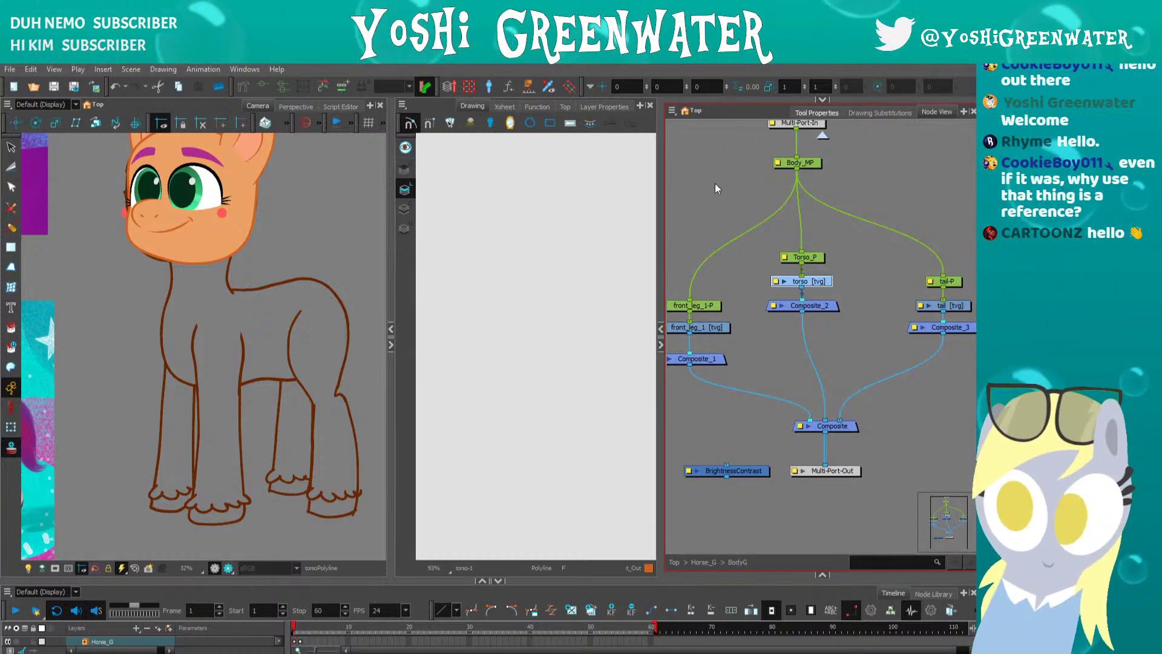
- Draw a short diagonal Coat_Out test line beside the head and move it against the head's outline
key("alt+\\")
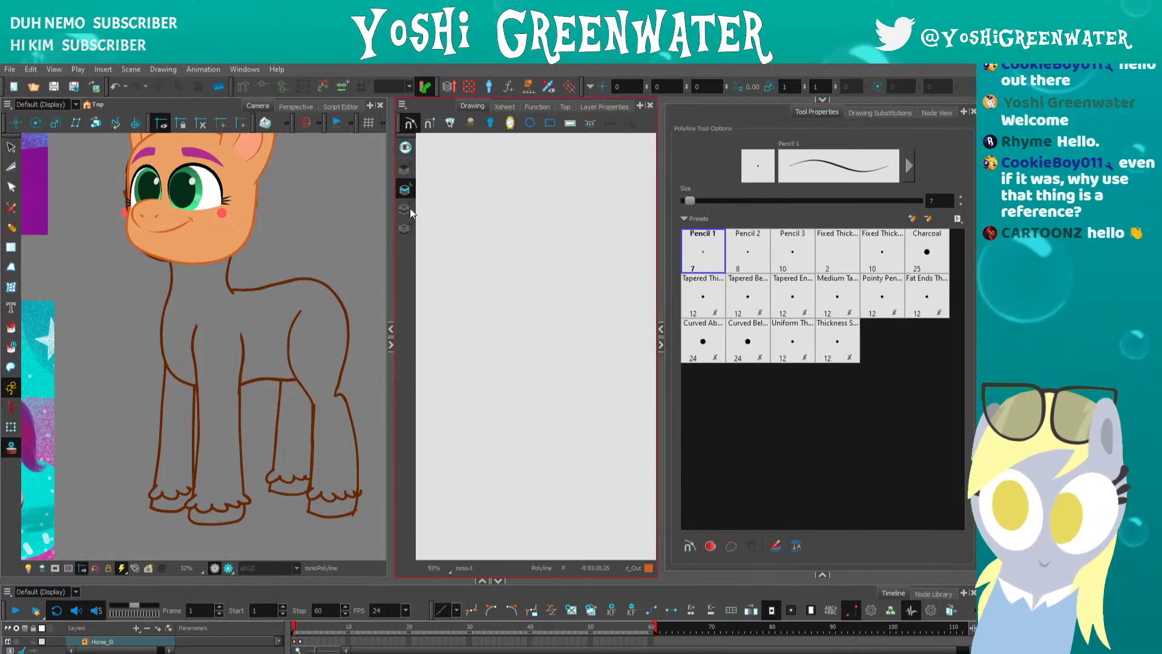
key("alt+s")
scroll(268, 247, "up", 4)
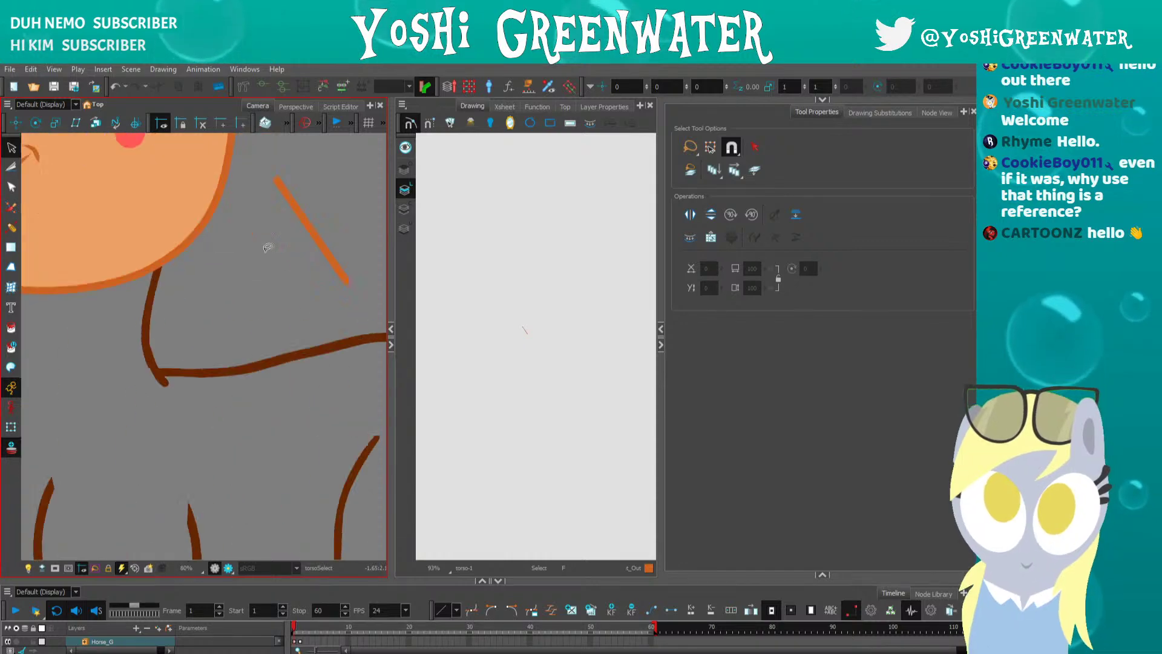
scroll(268, 247, "up", 4)
mouse_move(262, 218)
left_mouse_down()
mouse_move(262, 265)
mouse_move(230, 248)
left_mouse_up()
scroll(263, 265, "down", 4)
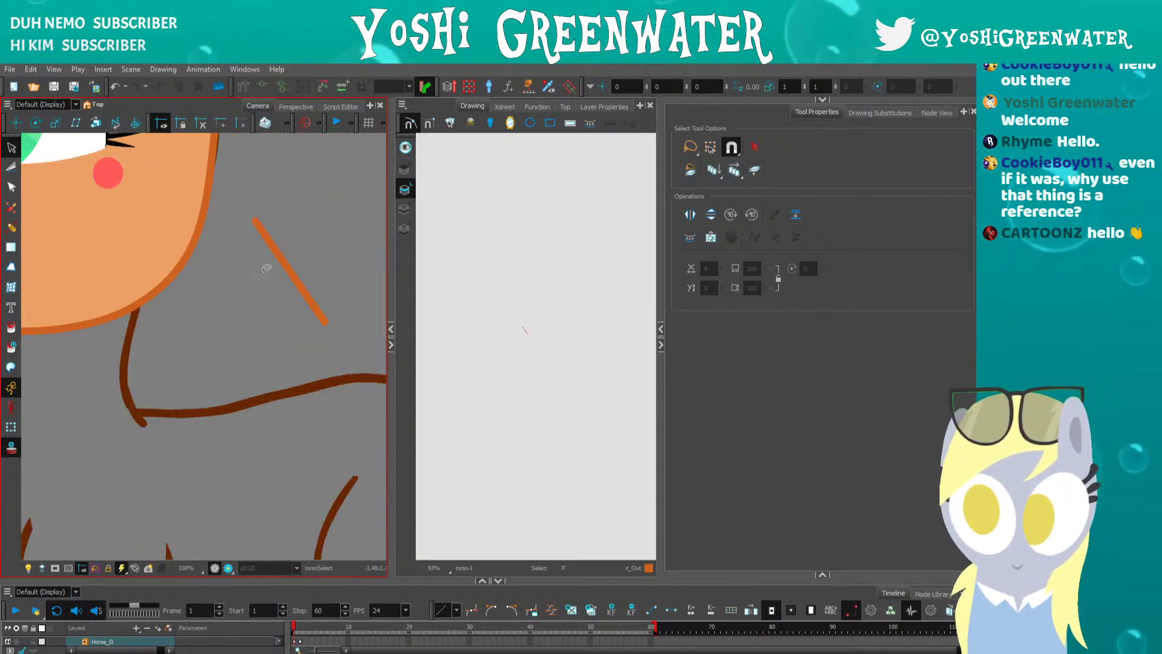
left_click(194, 298)
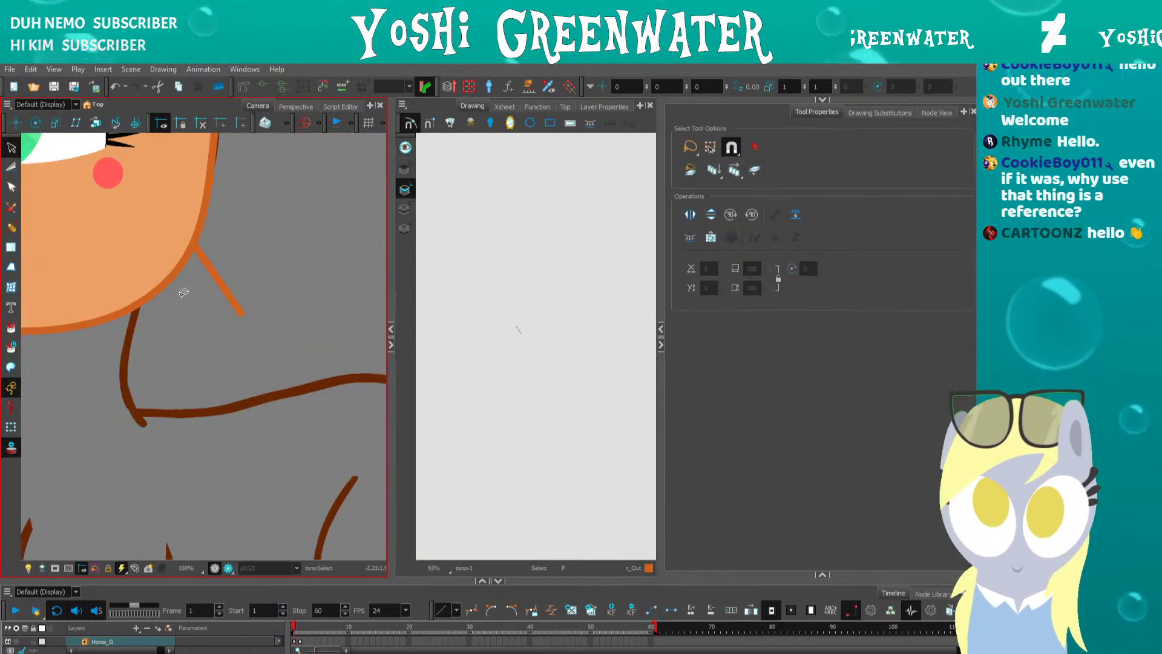
- Compare the test line's thickness with the head outline up close, and delete the test line
scroll(189, 252, "up", 8)
left_click(269, 278)
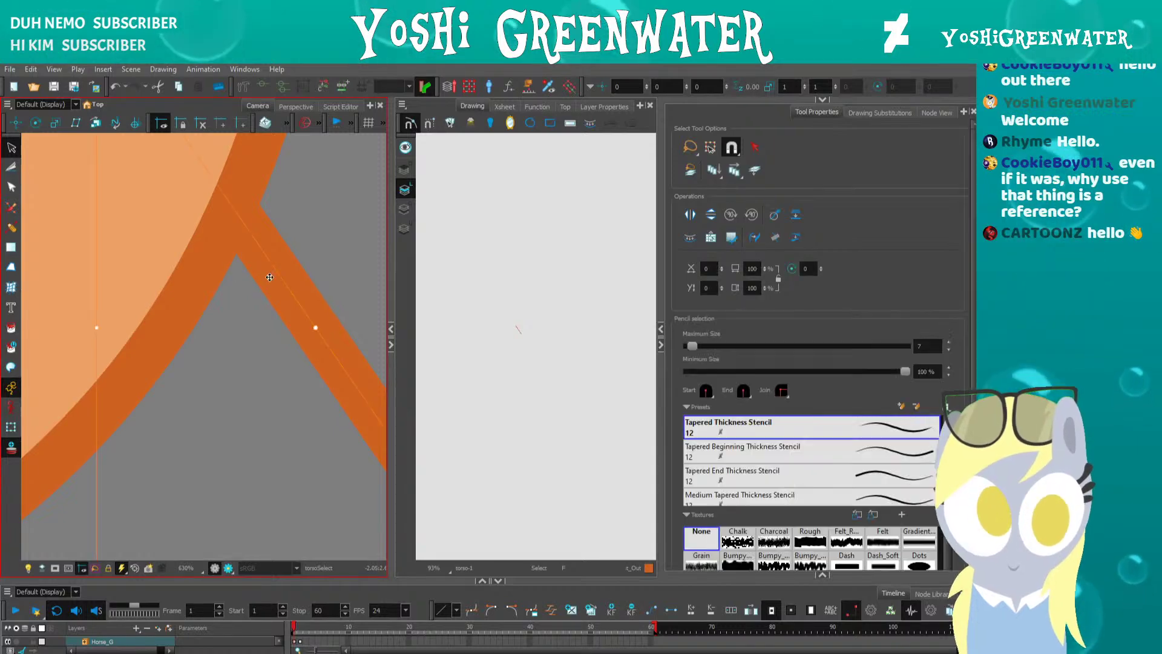
left_click(254, 293)
scroll(255, 293, "down", 10)
left_click(264, 302)
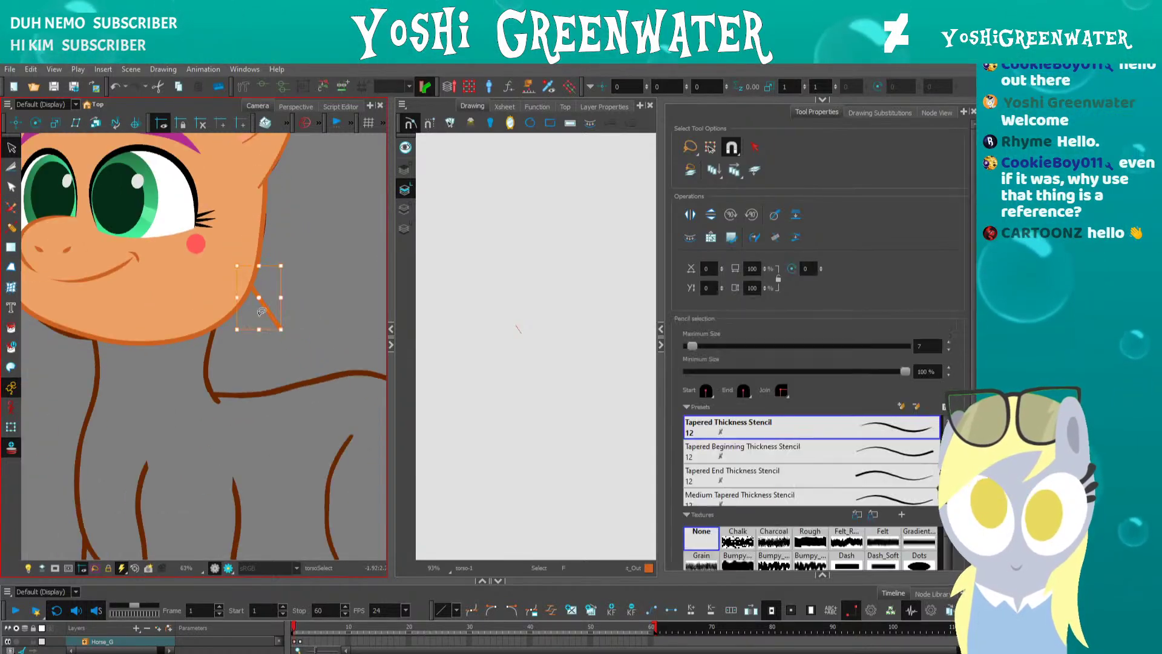
key("Delete")
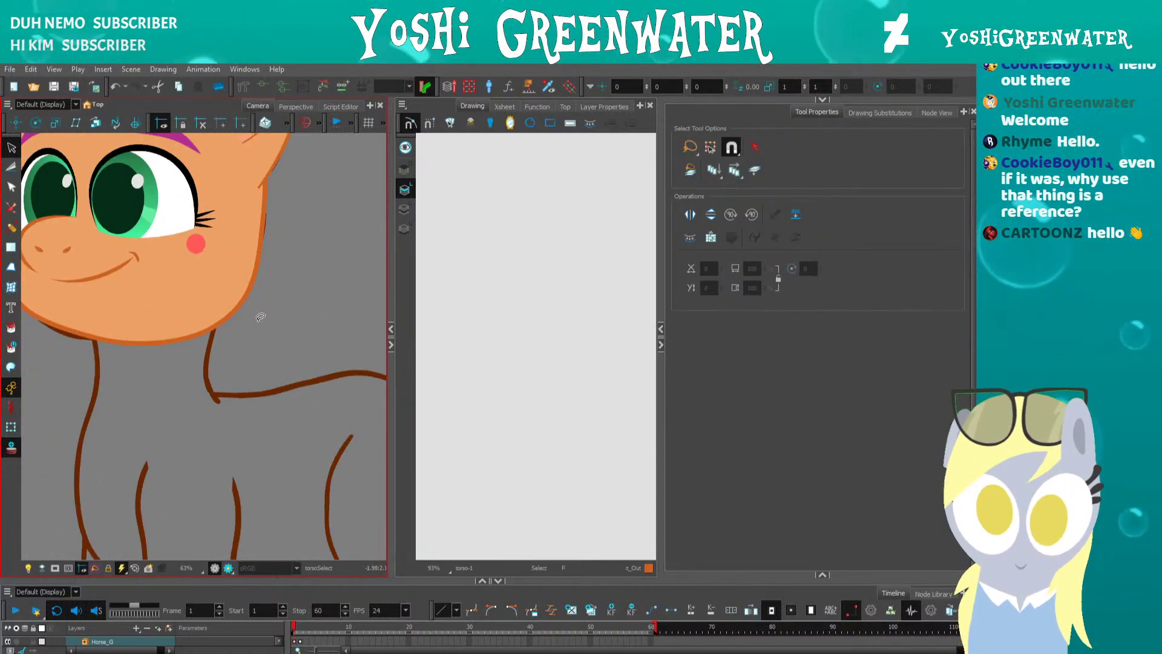
- Widen the camera view and narrow the tool properties area, with the pony's head and body sketch in frame
left_click_drag(391, 291, 466, 291)
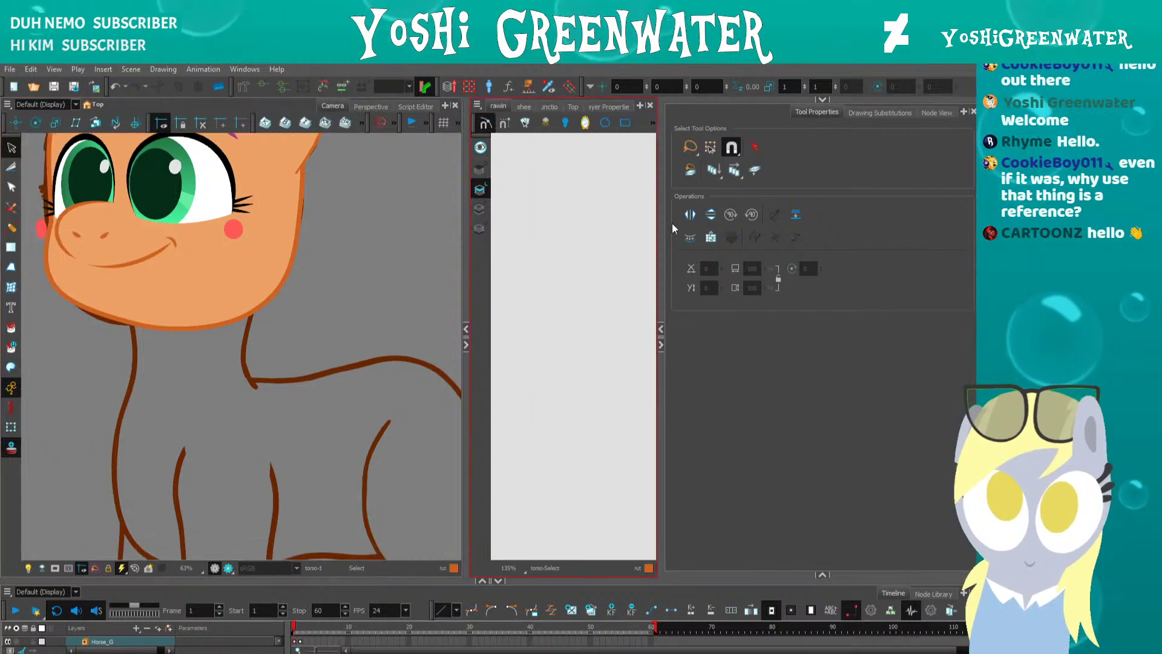
left_click(770, 176)
left_click_drag(660, 258, 762, 258)
scroll(293, 303, "down", 4)
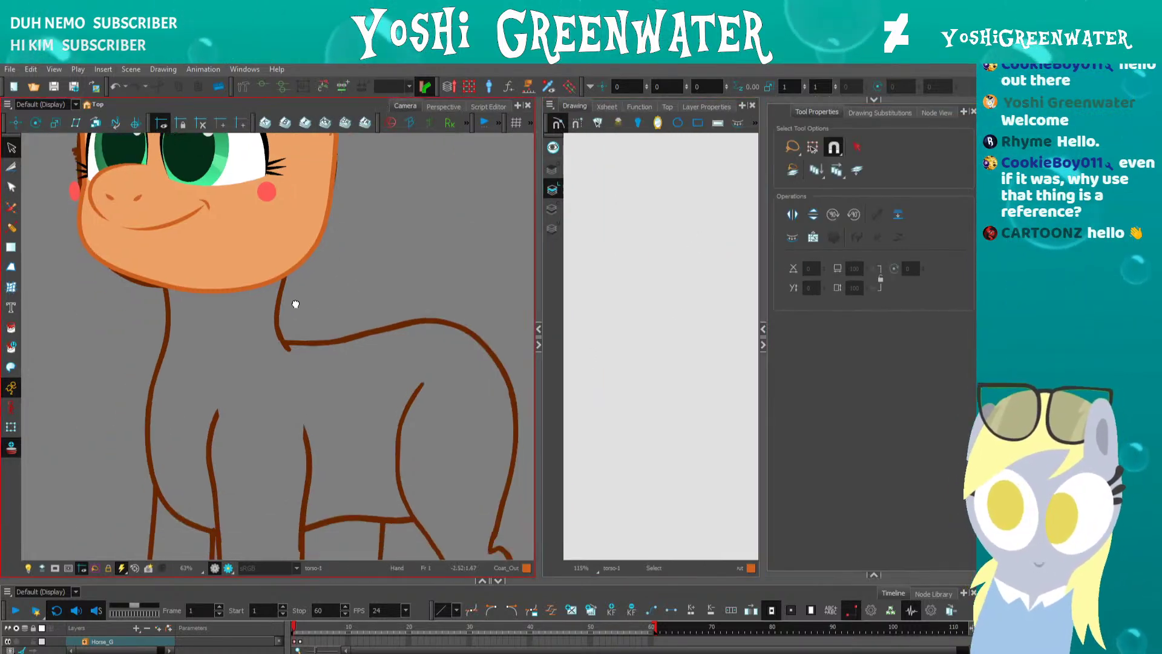
scroll(227, 297, "down", 2)
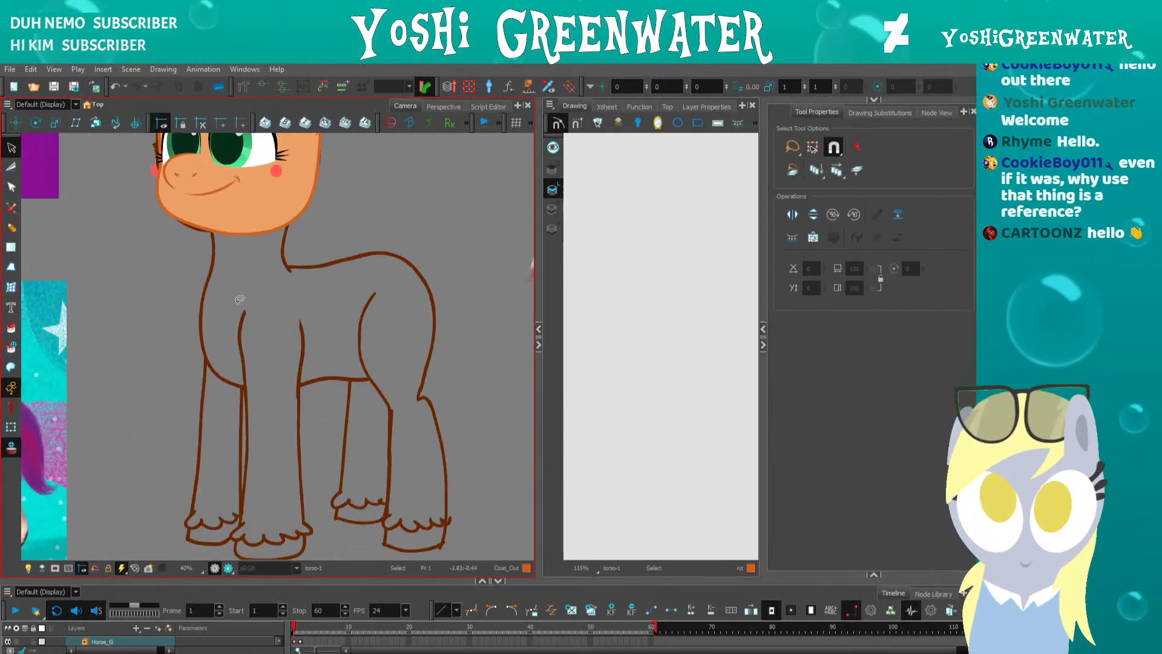
left_click_drag(224, 270, 220, 322)
- Draw the neck outline with the Polyline tool from the chest, up behind the face and down to the neck's base at the back
key("alt+underscore")
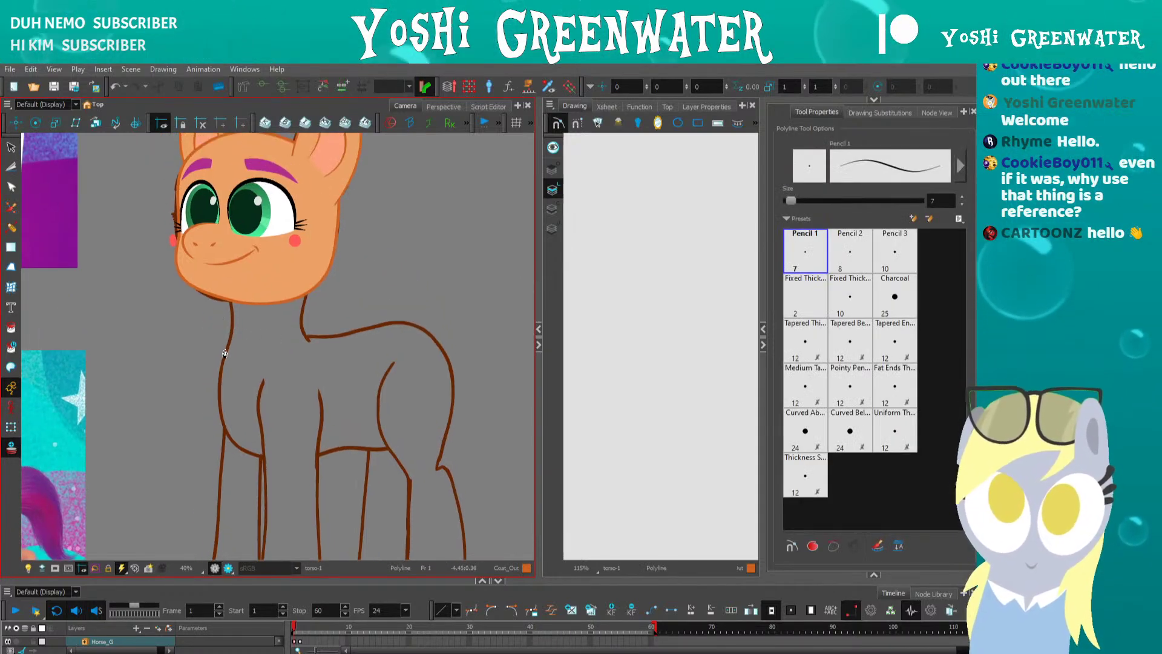
left_click(225, 352)
left_click(226, 272)
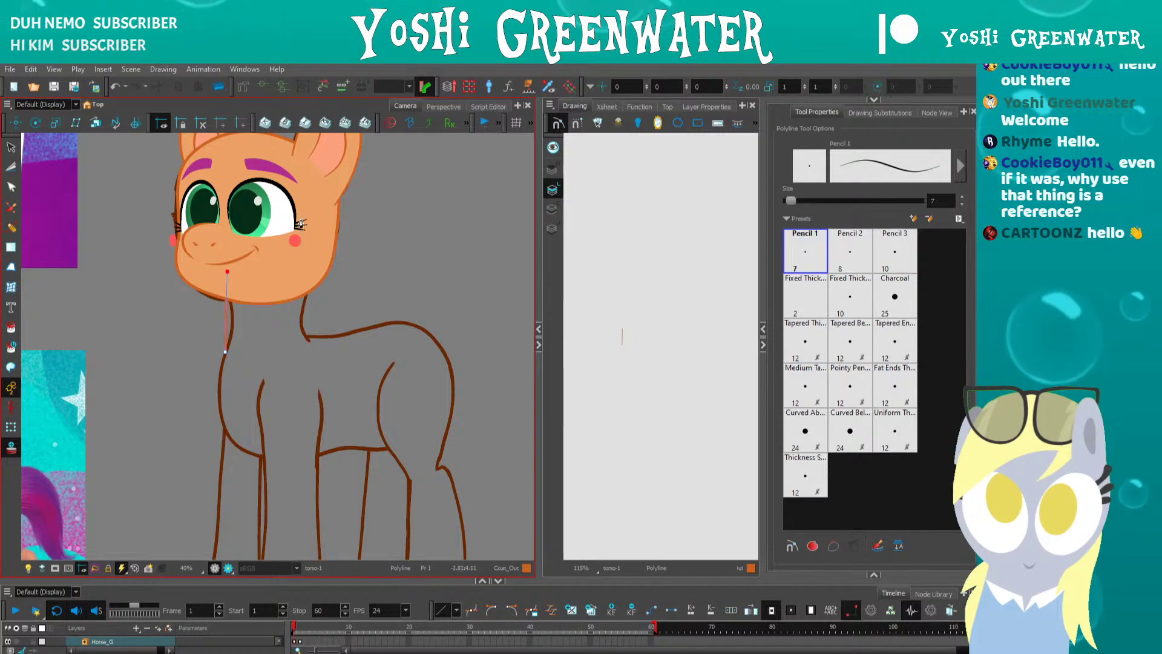
left_click(309, 257)
left_click(310, 344)
- Reshape the neck outline with the Contour Editor so its hidden top forms a rounded arch behind the face
key("alt+q")
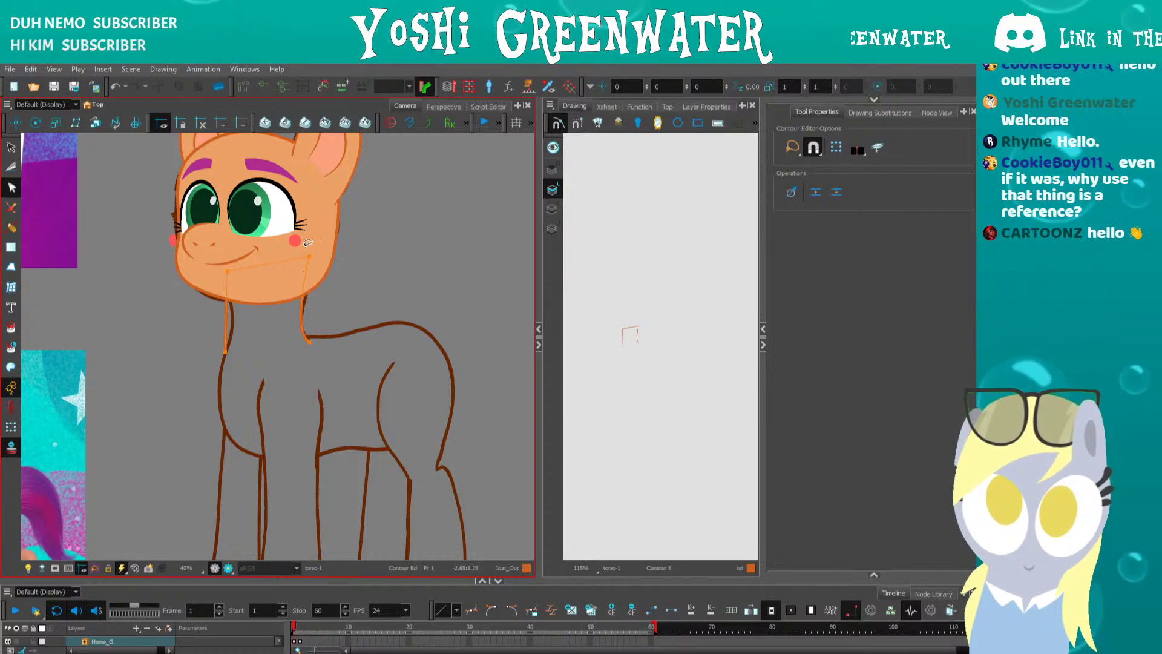
left_click_drag(309, 256, 315, 256)
left_click_drag(227, 271, 268, 226)
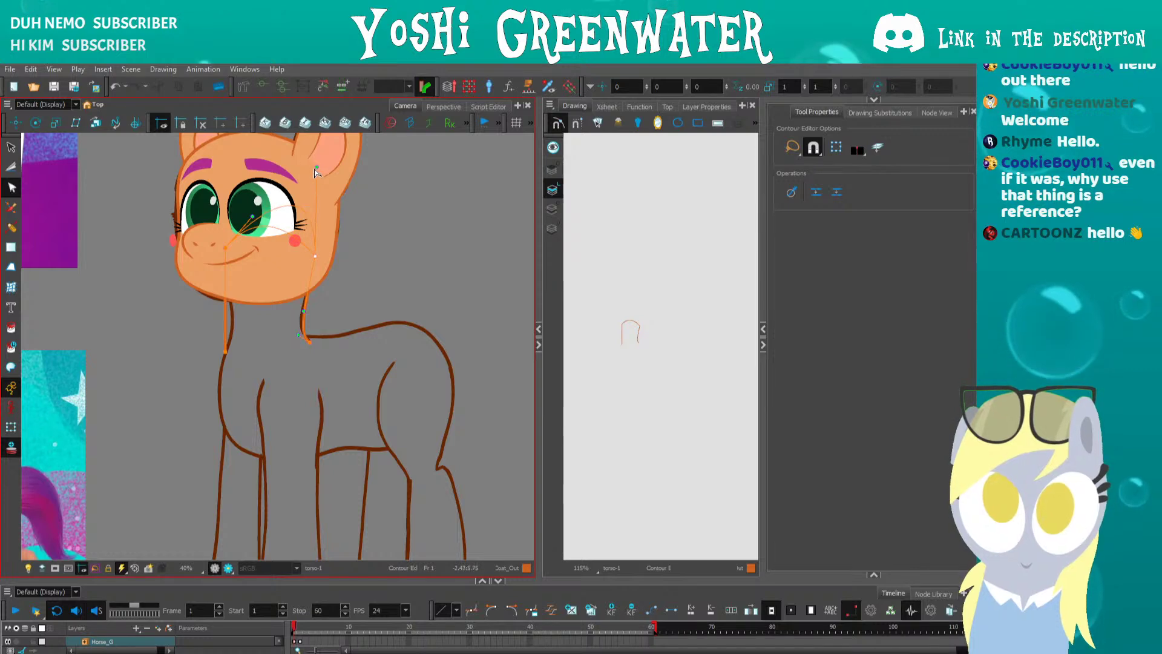
left_click_drag(252, 218, 210, 174)
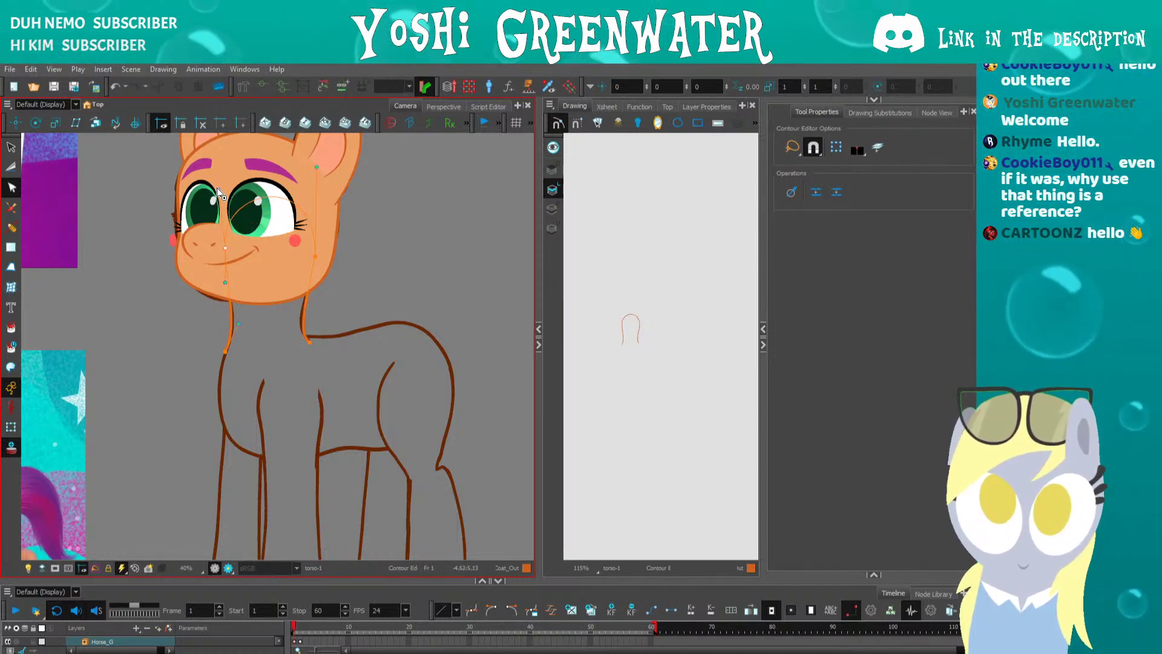
scroll(631, 319, "up", 2)
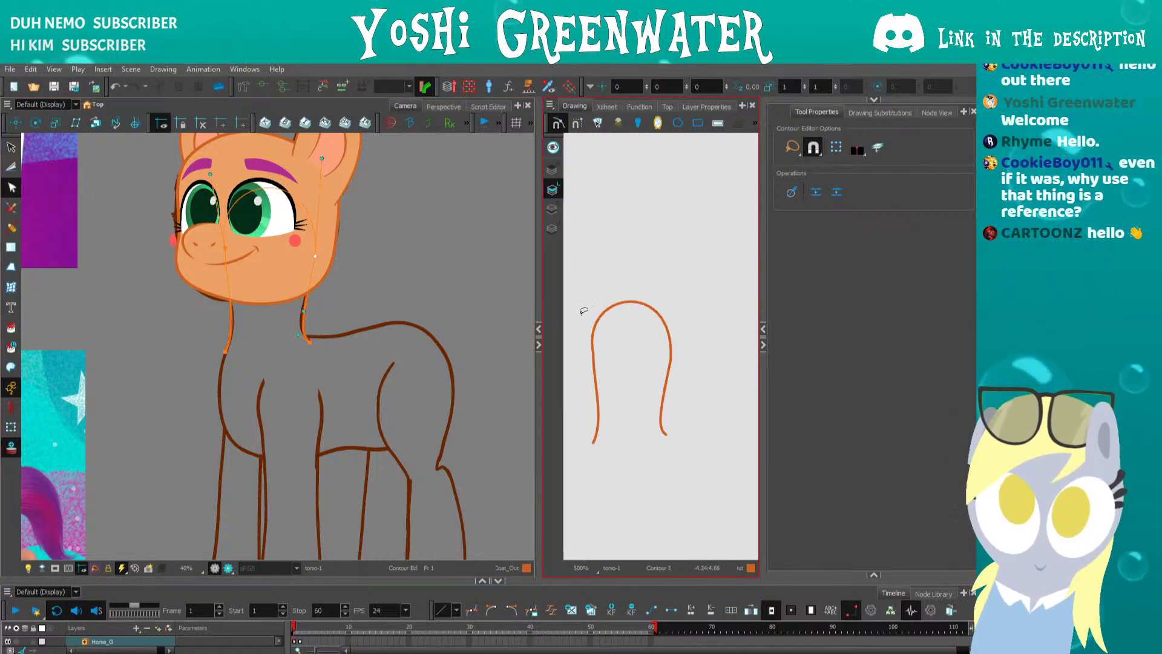
left_click_drag(322, 158, 336, 150)
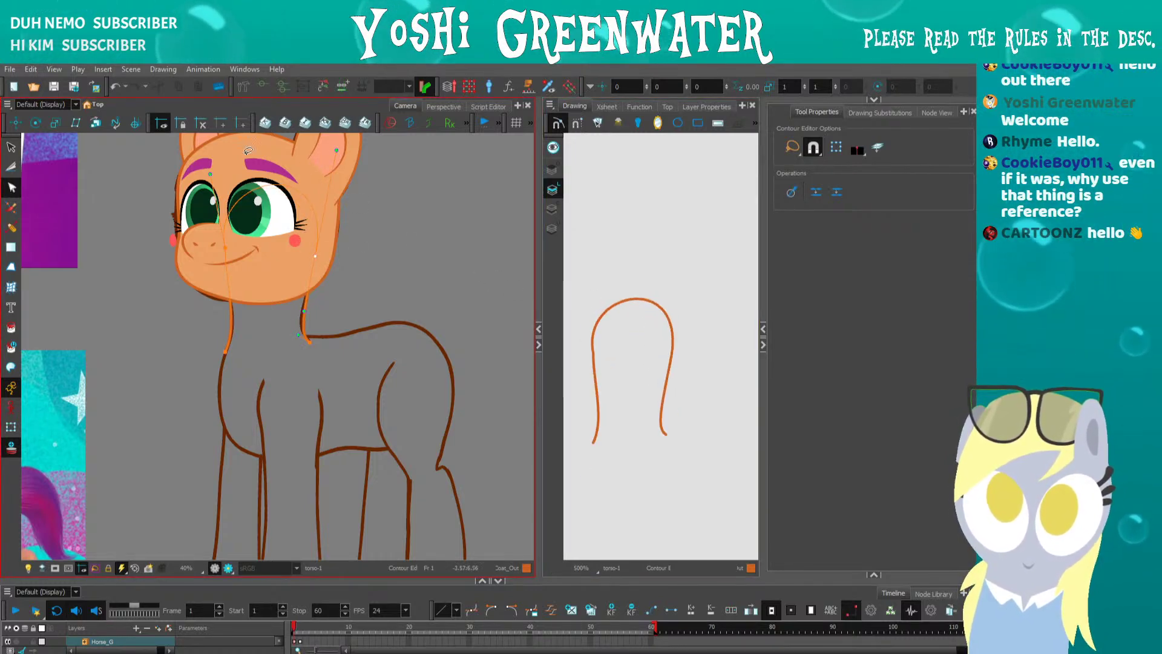
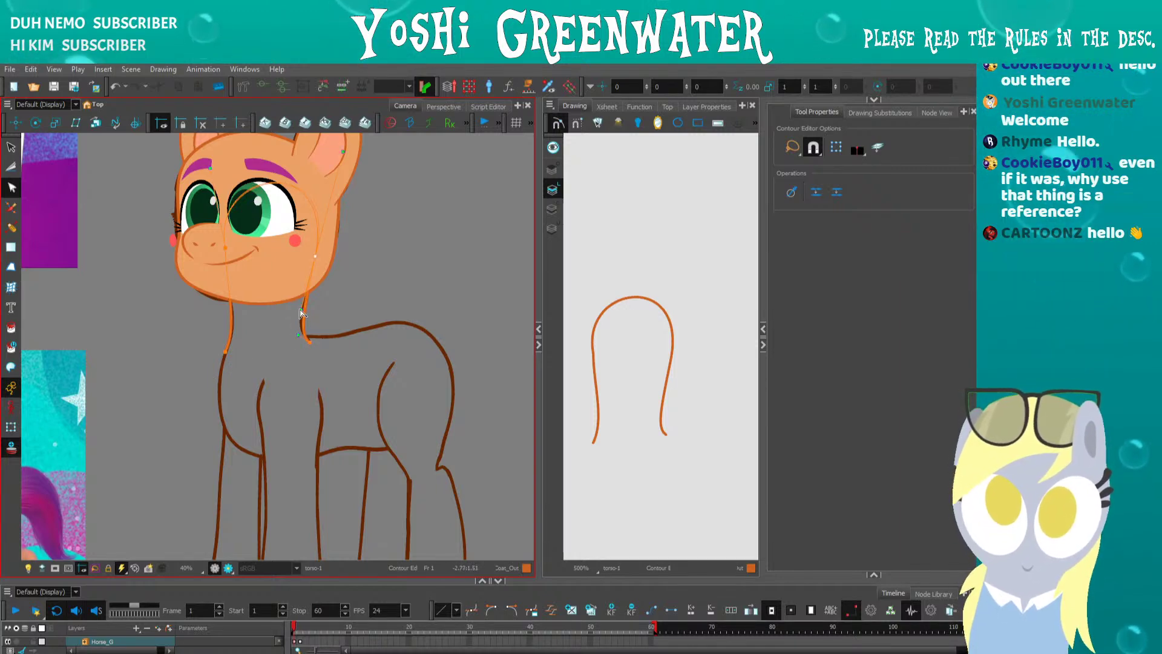
- Refine the points and curve handles on both sides of the neck outline to follow the sketch
left_click(285, 352)
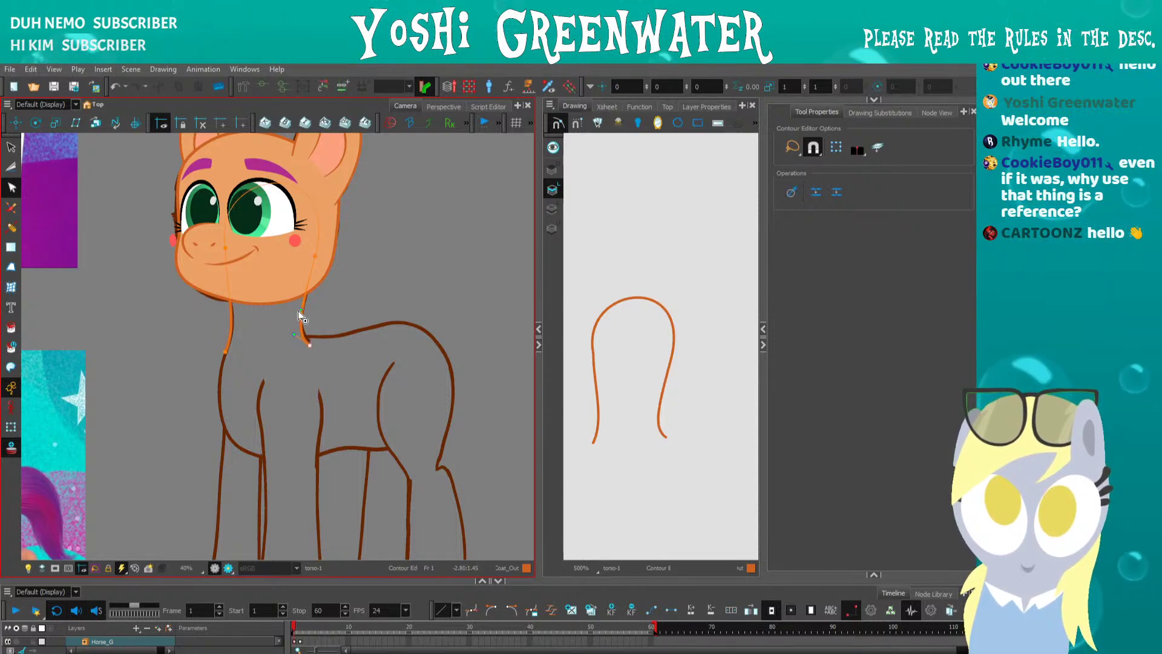
left_click_drag(329, 276, 308, 266)
left_click_drag(315, 256, 319, 250)
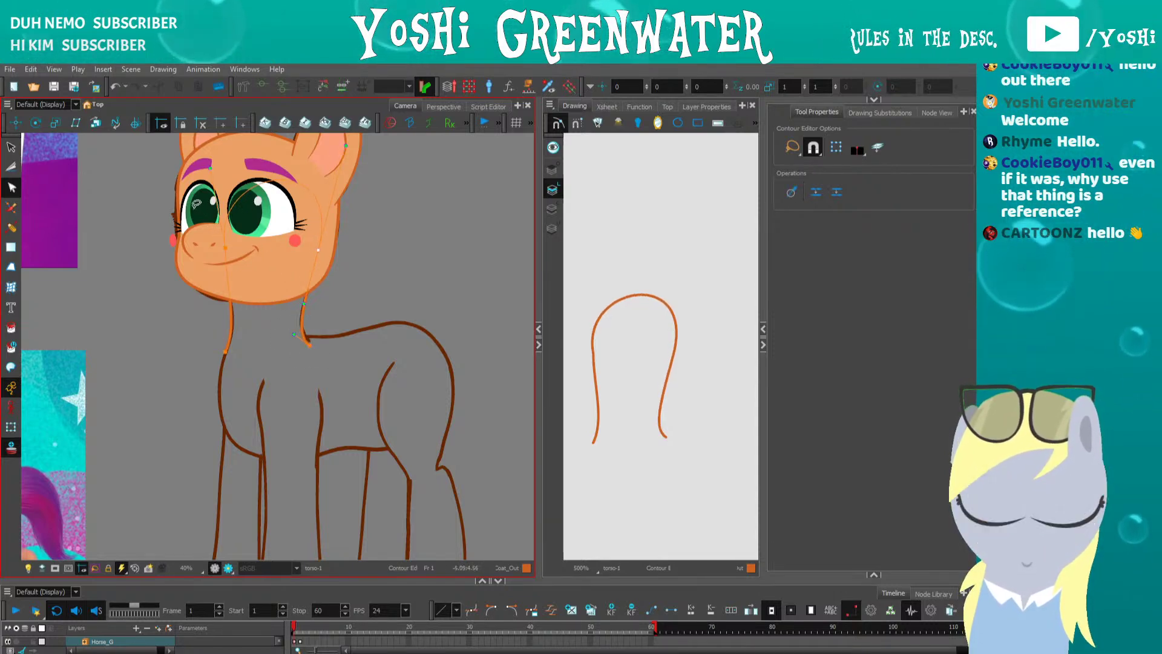
left_click_drag(215, 188, 229, 248)
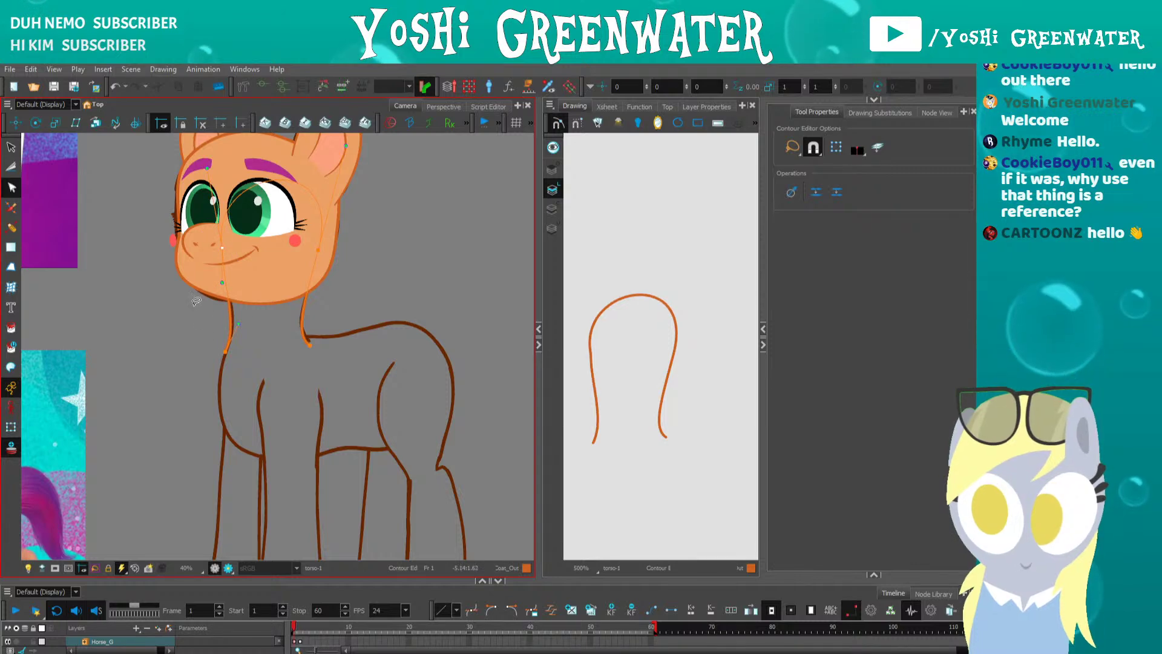
- Draw the front part of the back line from the neck's base and bend it to the sketch
left_click_drag(237, 386, 244, 348)
key("alt+shift+-")
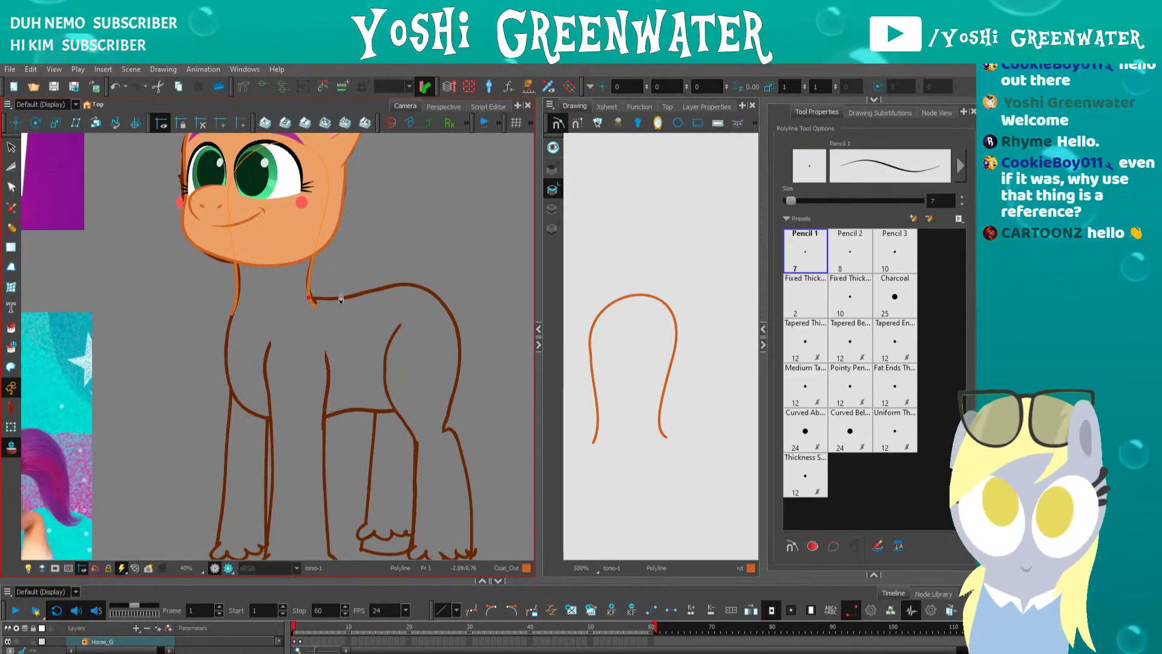
key("alt+q")
left_click_drag(337, 294, 340, 298)
- Extend the back line to the rump with a polyline segment and curve it along the sketch
key("alt+minus")
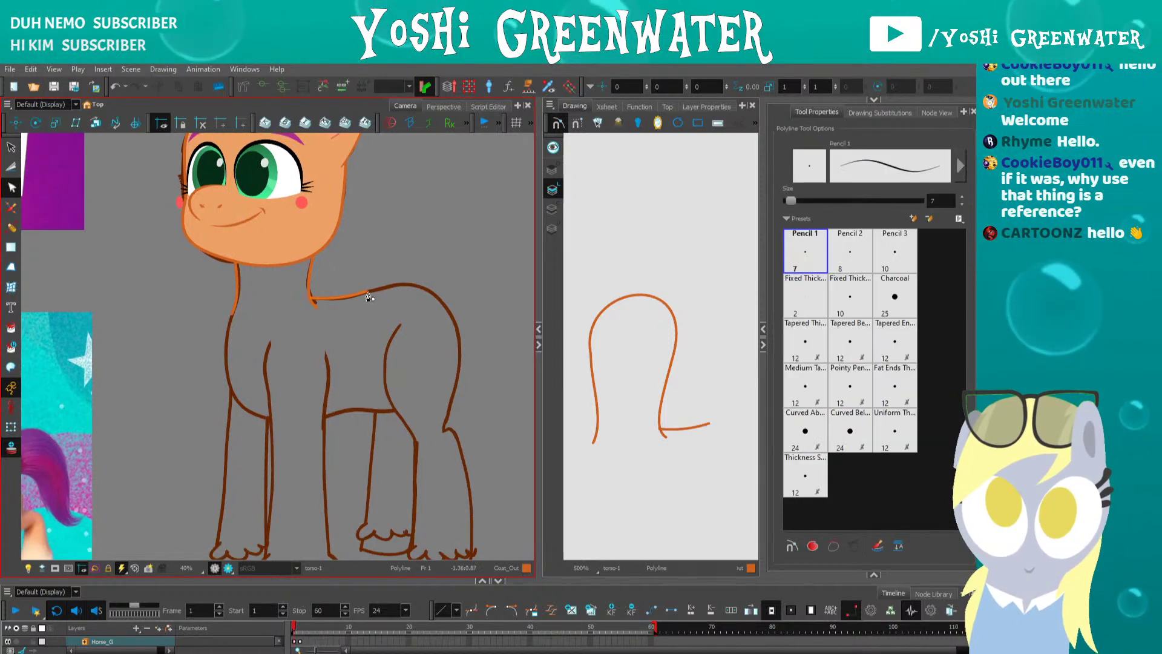
left_click(458, 338)
key("alt+q")
key("alt+s")
left_click(416, 315)
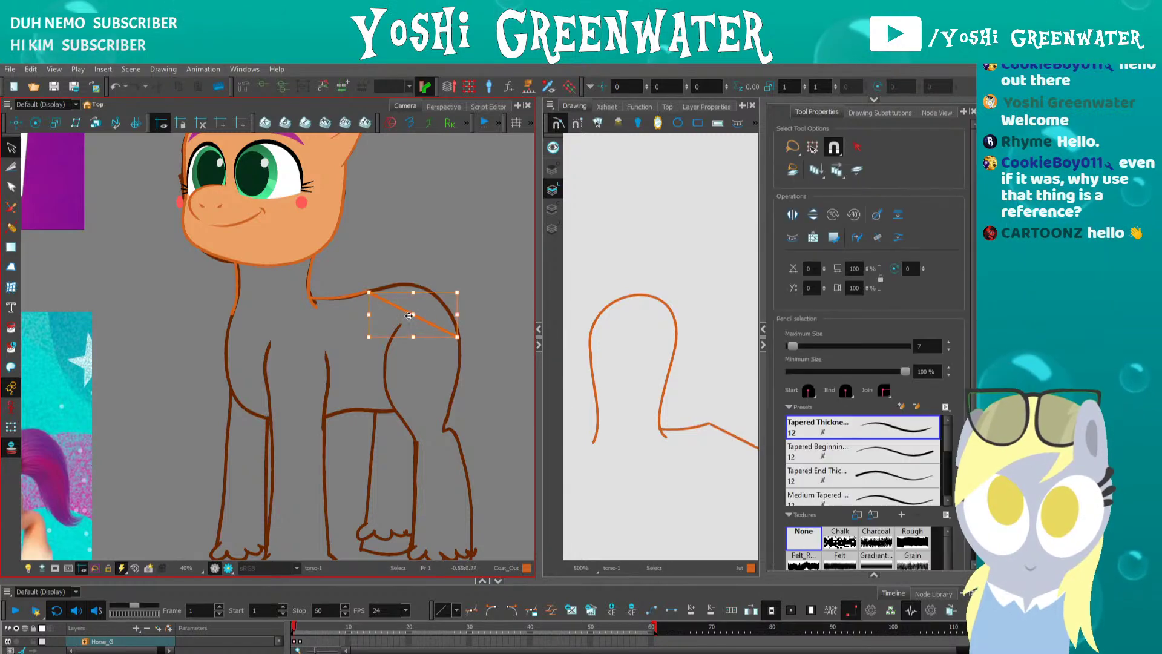
key("alt+q")
left_click_drag(415, 314, 423, 293)
- Close the torso outline with straight segments from the rump along the belly and up the chest to the neck
key("alt+minus")
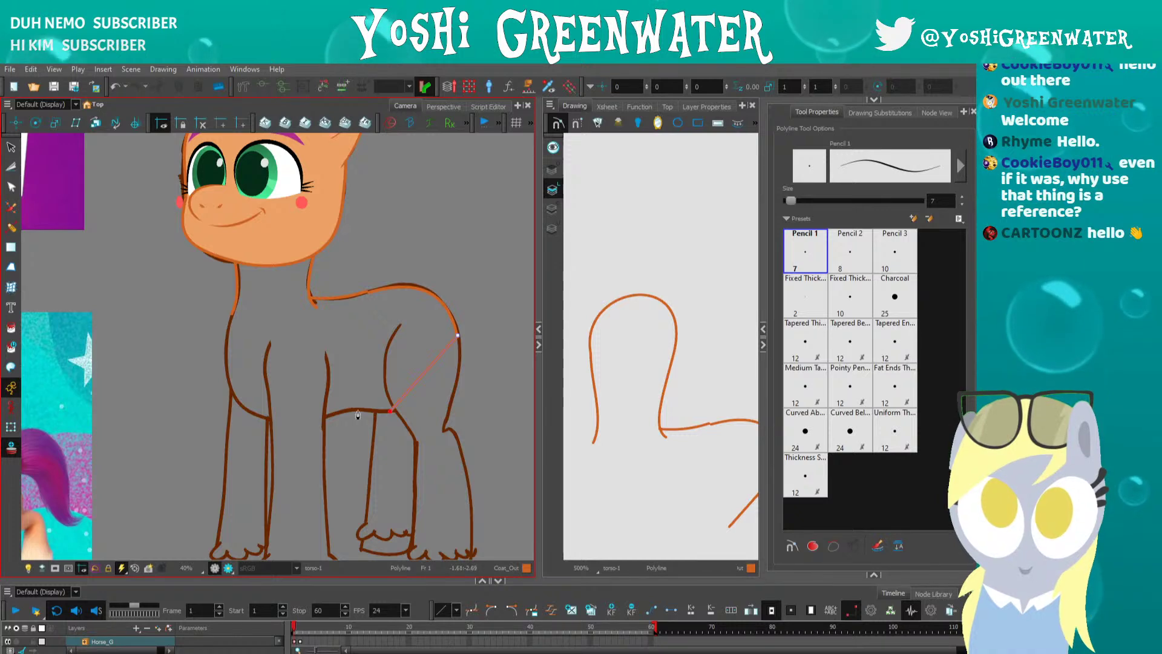
left_click(270, 419)
left_click(231, 317)
key("alt+q")
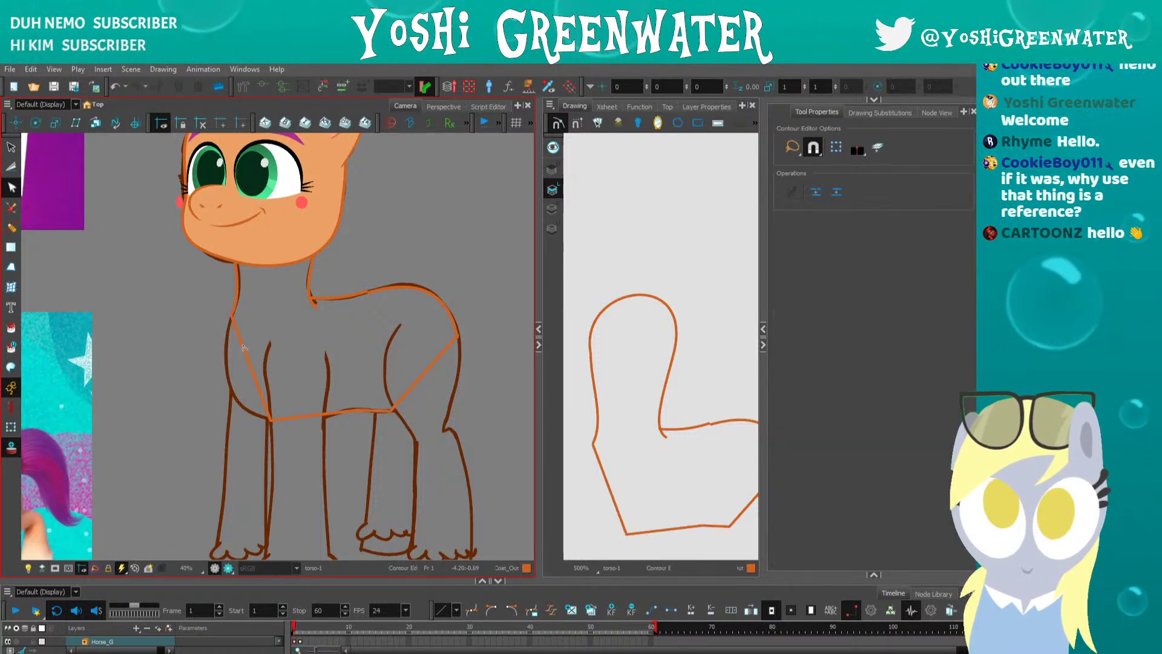
- Try to curve the chest line along the sketch and rework its join with the neck, and undo the changes
scroll(240, 319, "up", 4)
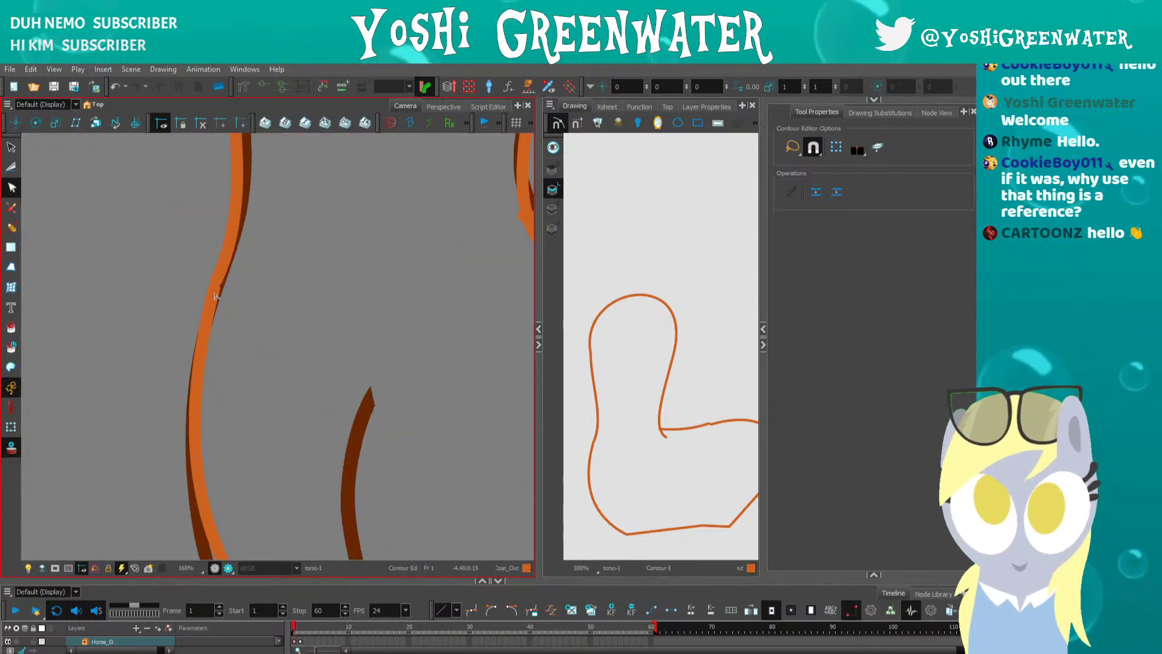
mouse_move(193, 301)
left_mouse_down()
mouse_move(223, 280)
mouse_move(273, 292)
left_mouse_up()
key("alt+minus")
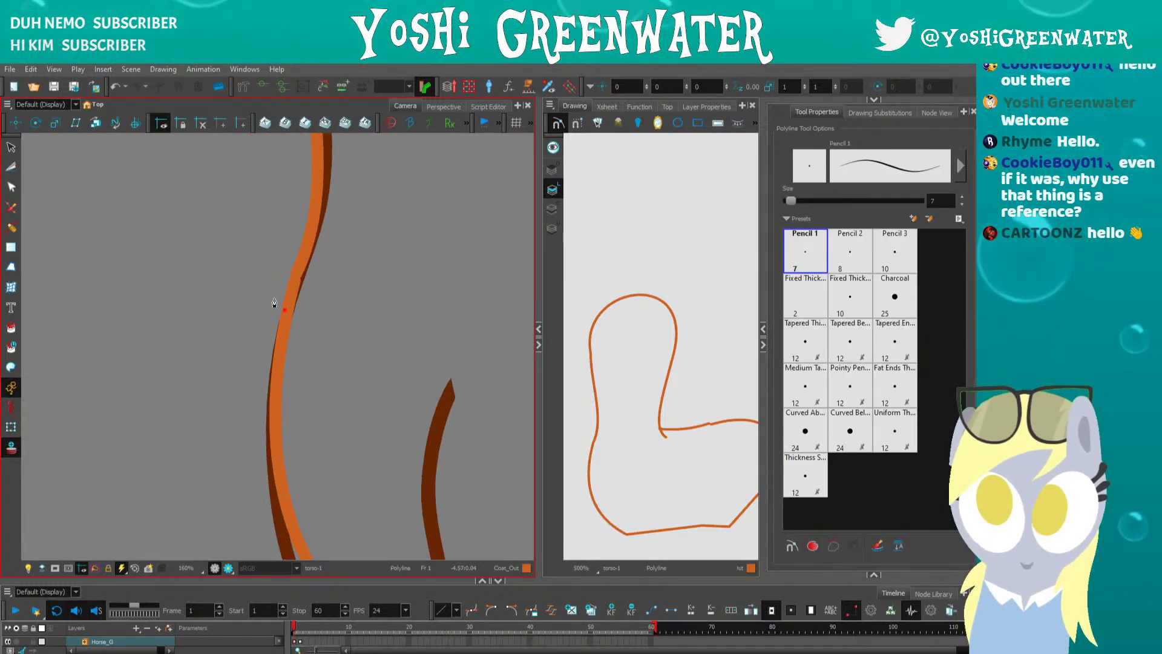
key("ctrl+z")
key("alt+q")
key("alt+minus")
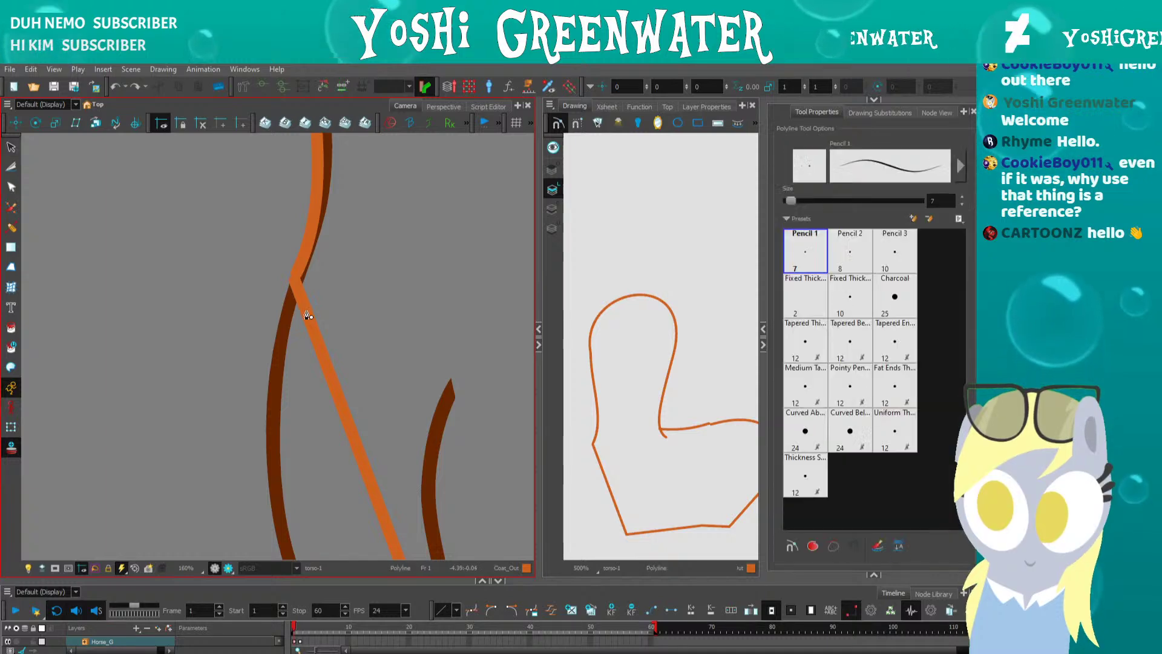
left_click(306, 311)
key("ctrl+z")
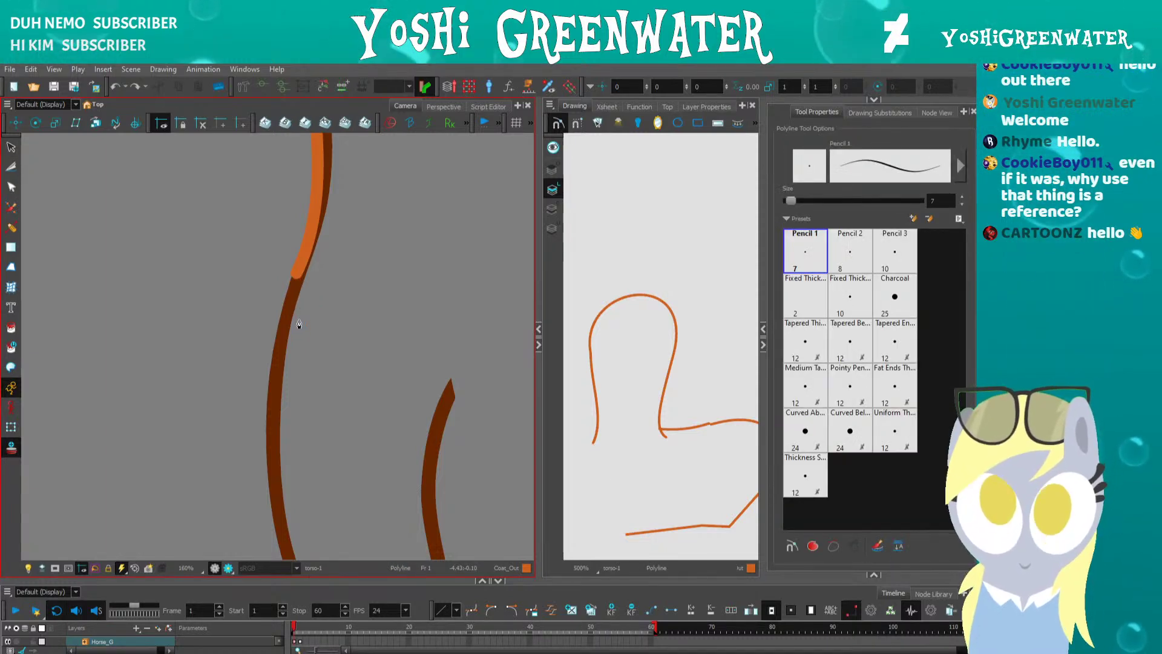
key("ctrl+shift+z")
- Bend the straight chest segment outward along the sketch with the Contour Editor, from the neck's base to the belly
key("alt+q")
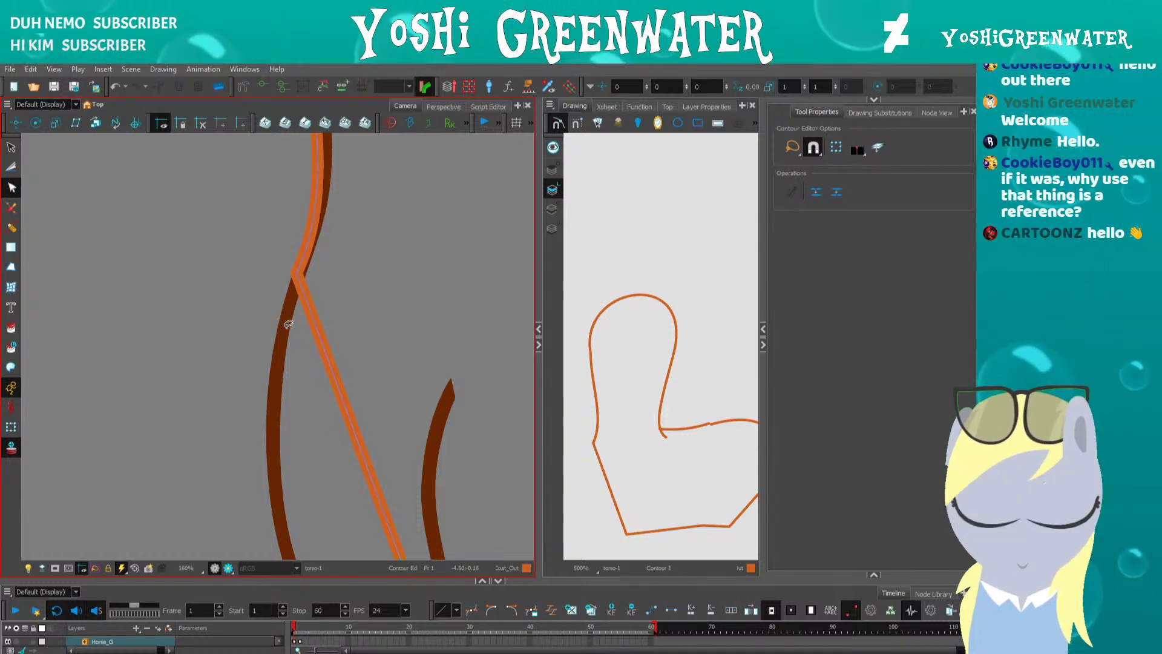
scroll(289, 324, "down", 3)
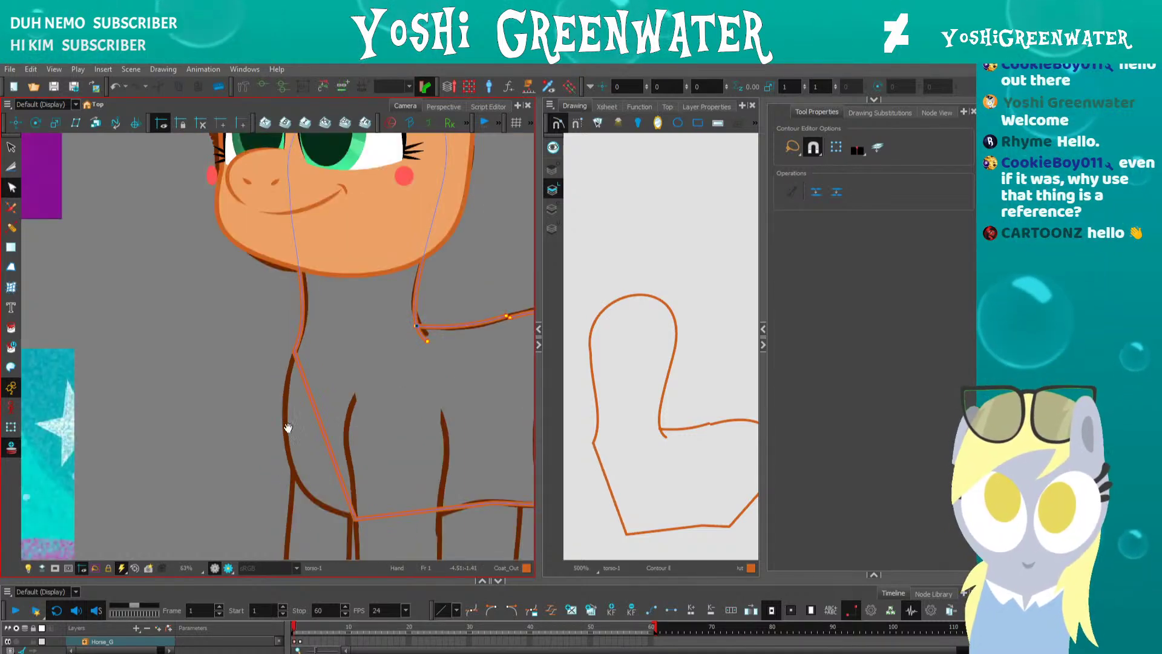
left_click_drag(288, 428, 297, 564)
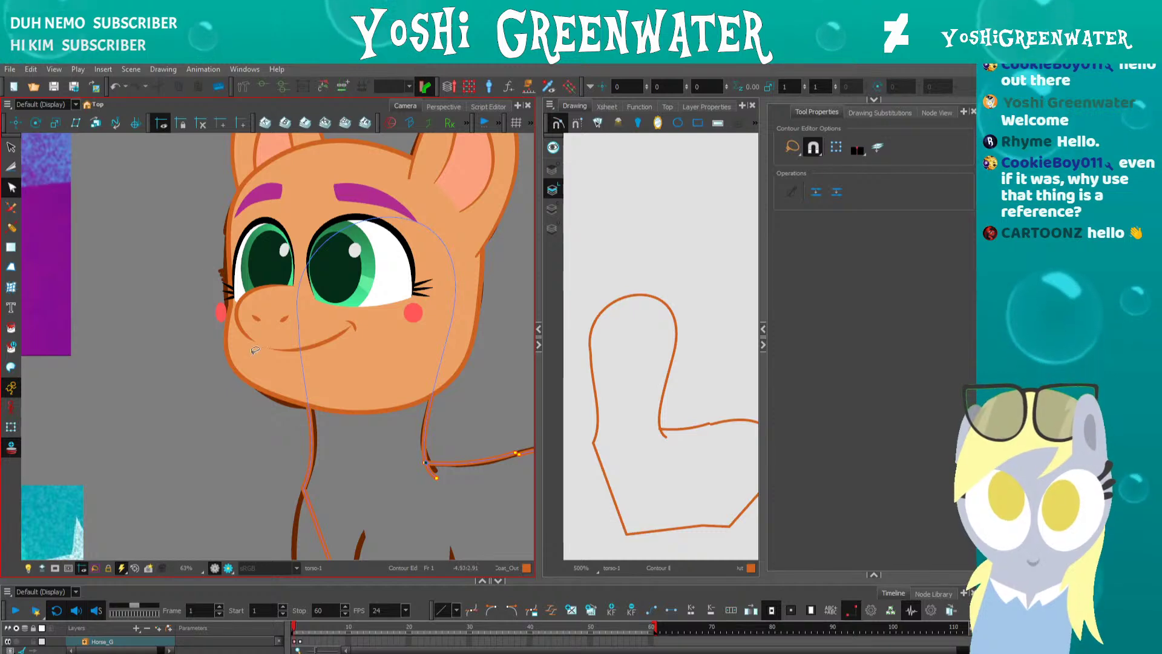
left_click_drag(195, 410, 210, 283)
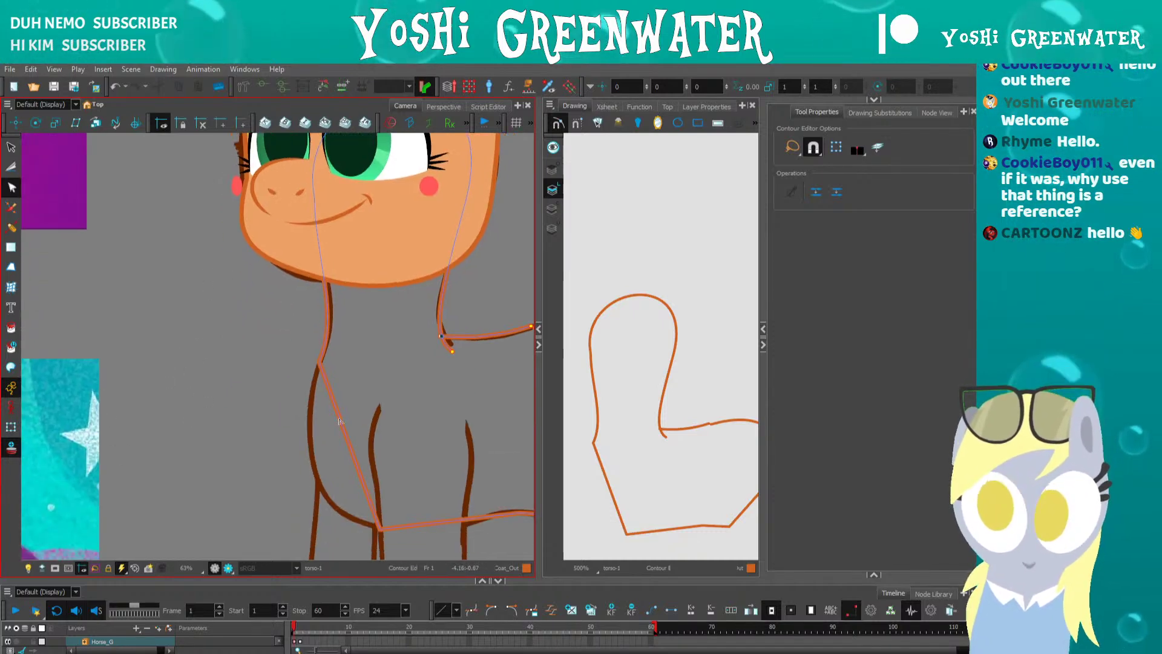
left_click_drag(339, 422, 297, 448)
scroll(289, 457, "up", 5)
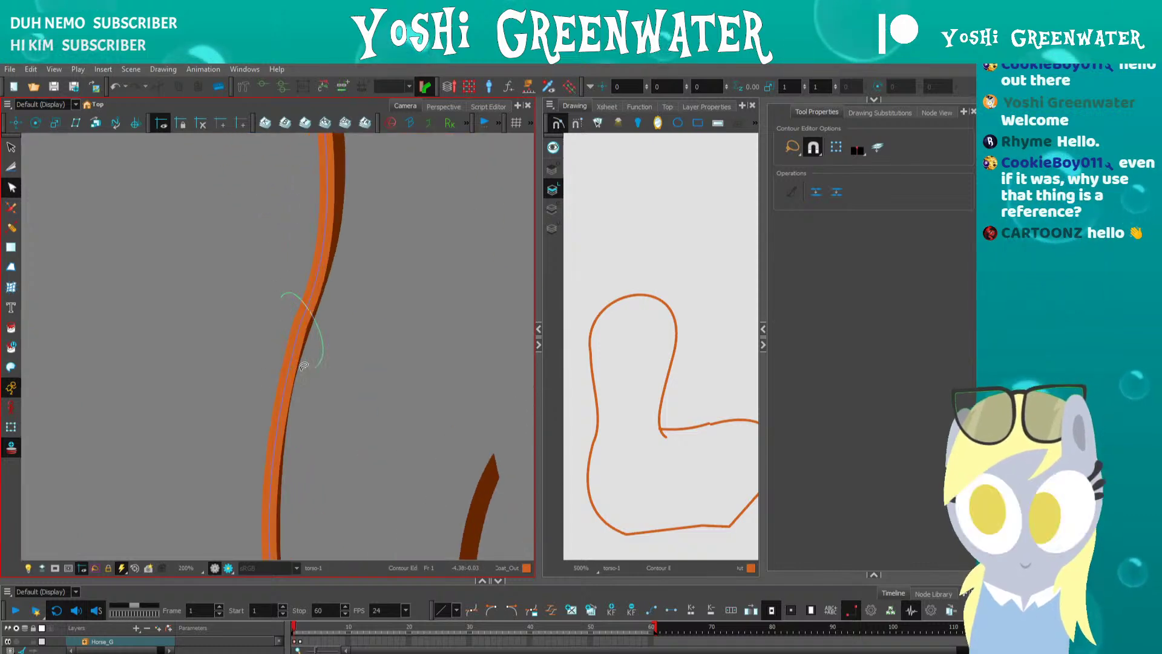
- Adjust the chest curve's handles at the neck join and at the chest's lower end to follow the sketch
scroll(230, 496, "down", 3)
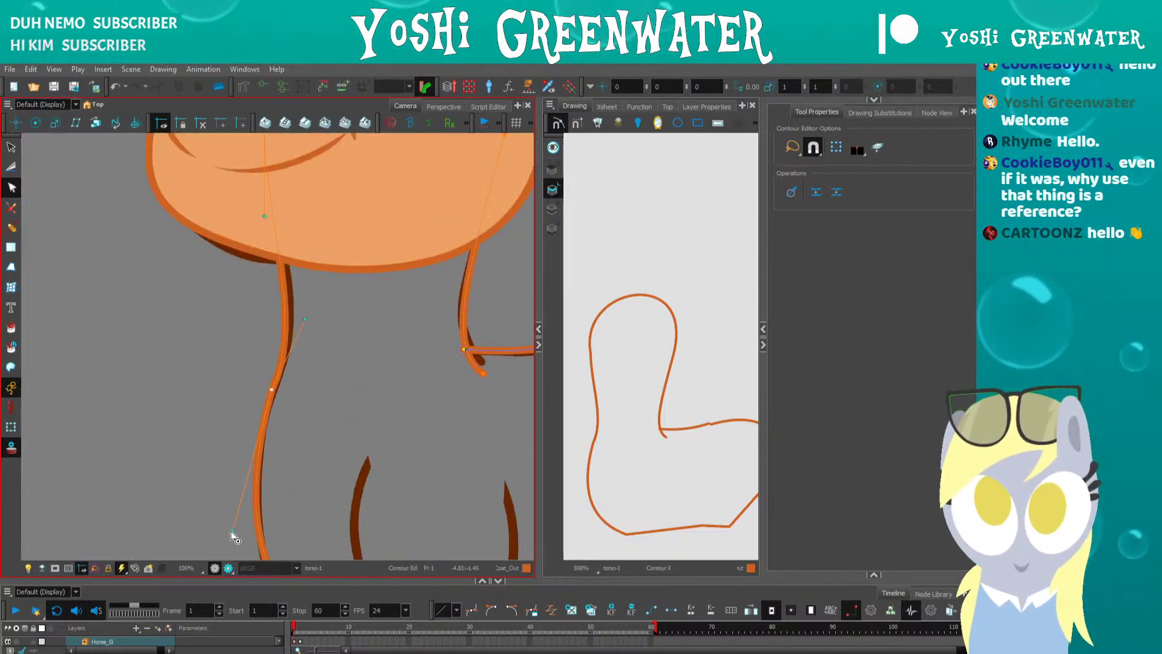
left_click_drag(234, 396, 280, 279)
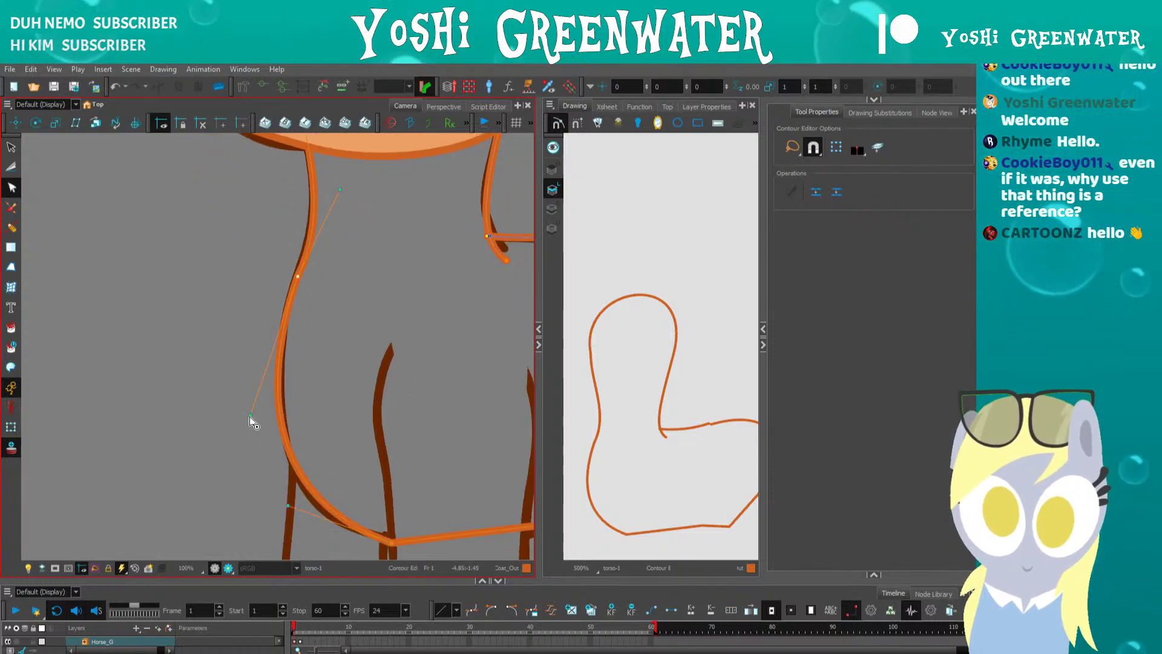
left_click_drag(251, 416, 247, 421)
left_click_drag(308, 494, 247, 412)
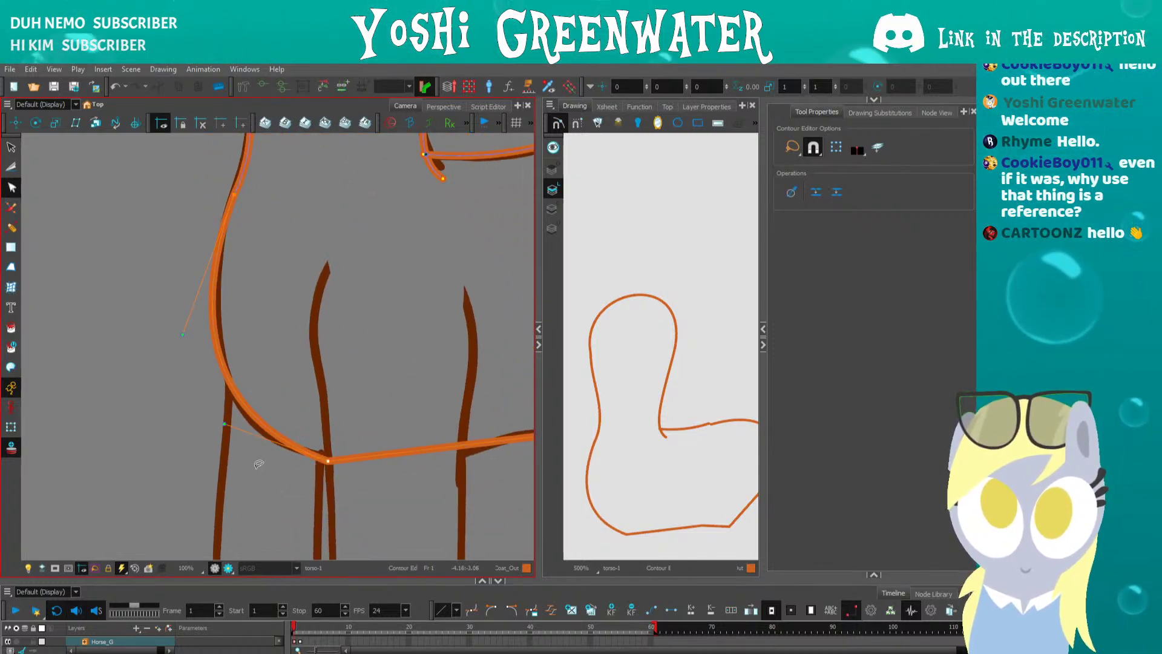
left_click_drag(221, 437, 242, 444)
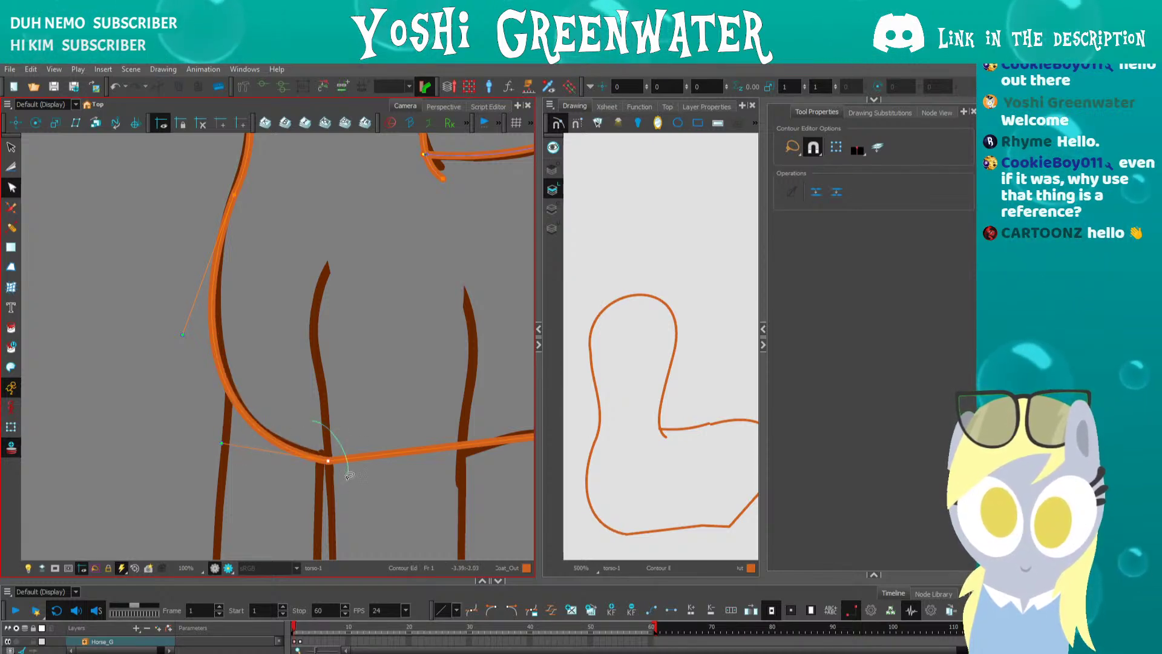
- Bend the front belly segment along the sketch and smooth its joins with the chest and the rear belly
left_click_drag(349, 475, 175, 415)
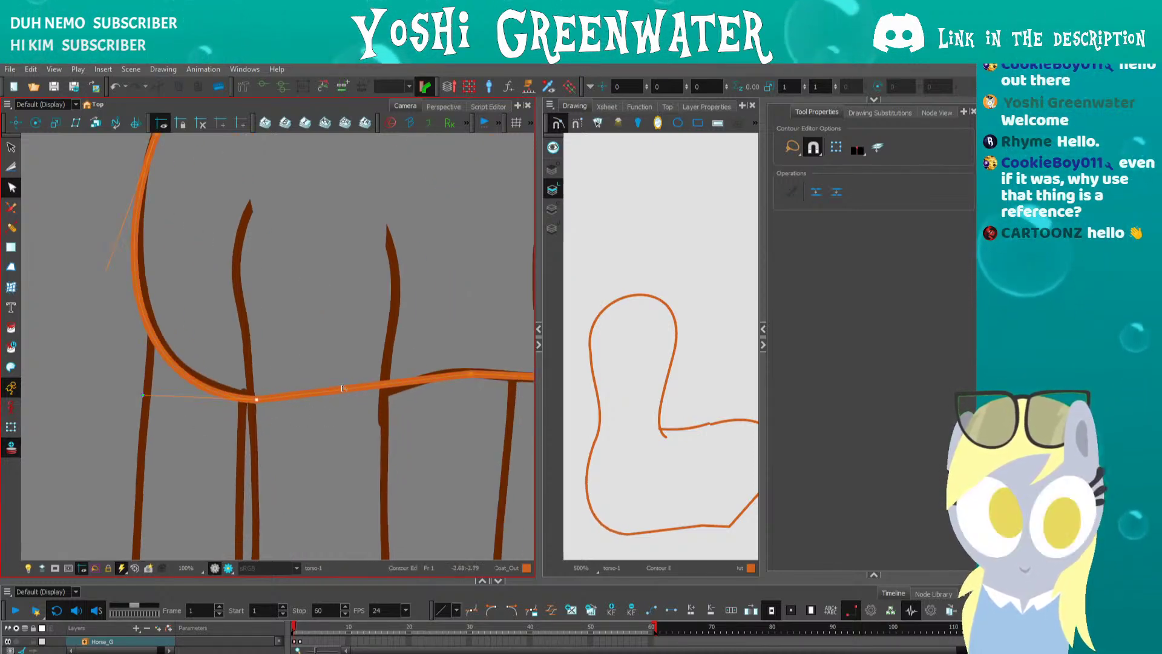
left_click_drag(340, 388, 337, 401)
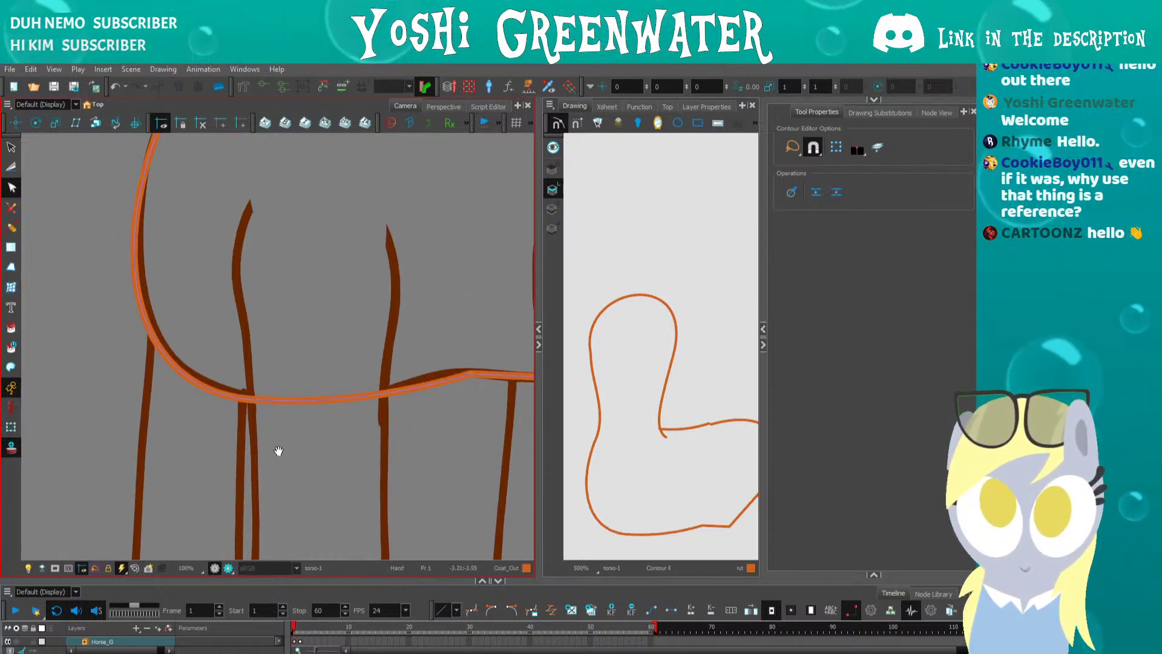
left_click_drag(279, 450, 266, 449)
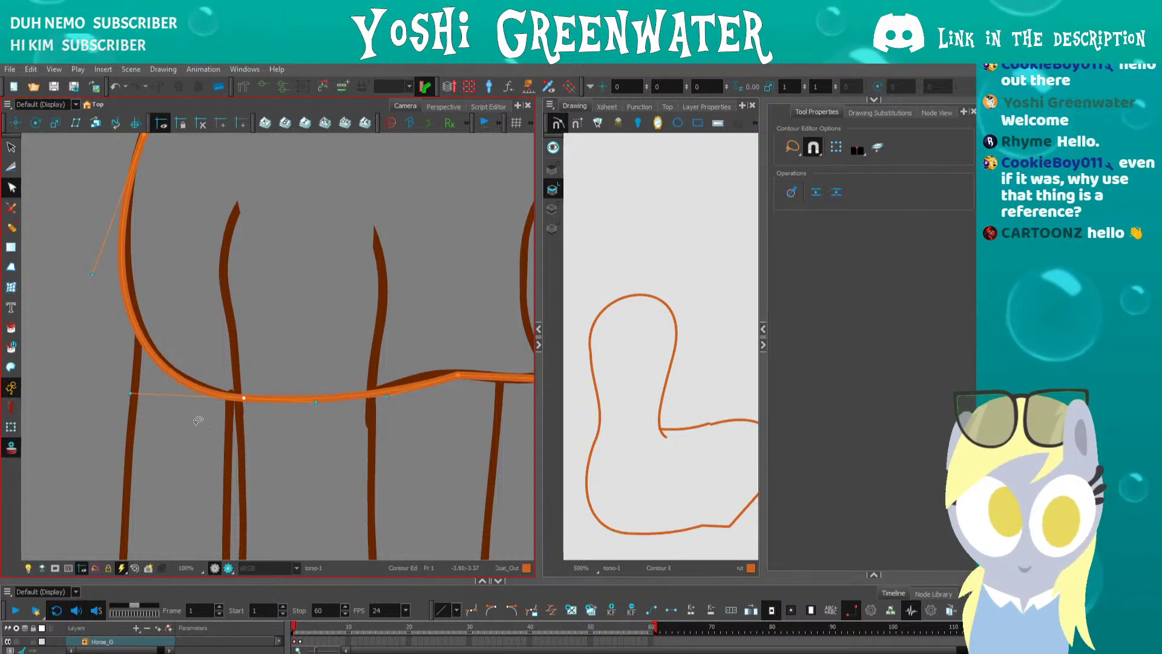
left_click_drag(130, 395, 131, 389)
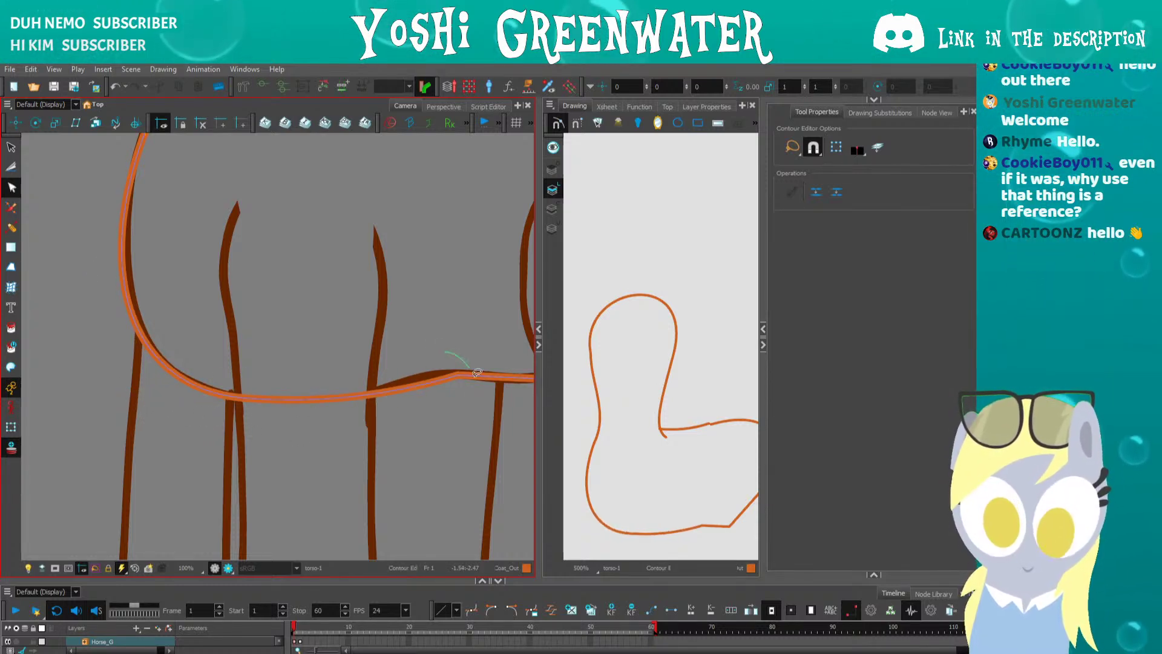
left_click_drag(388, 396, 401, 379)
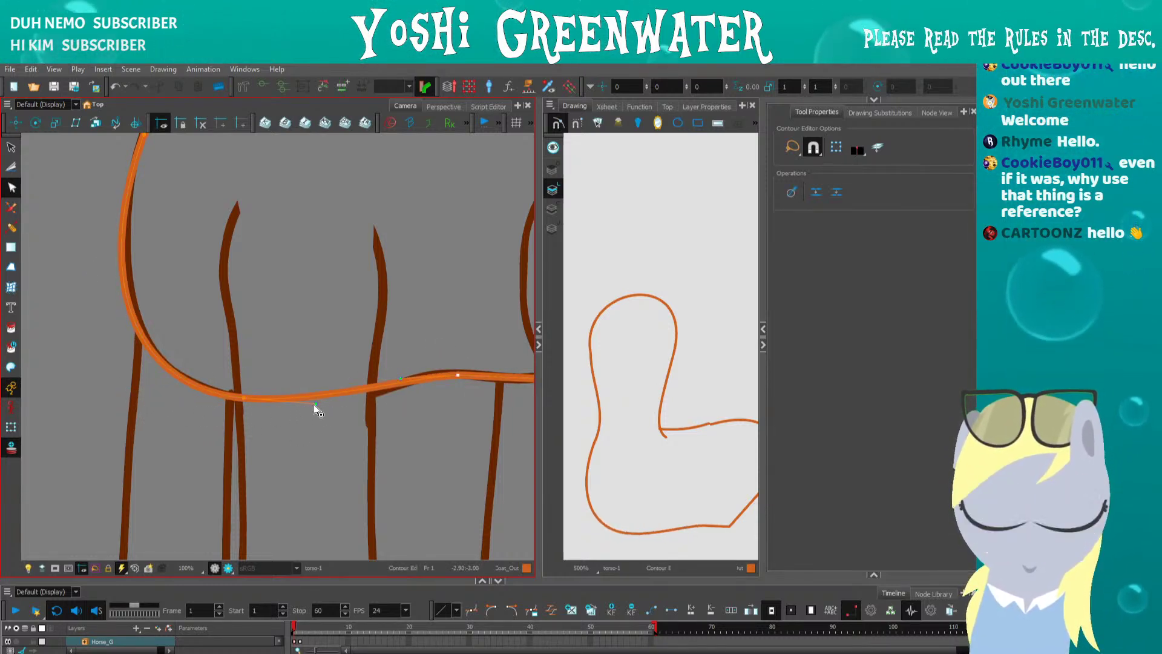
left_click_drag(332, 410, 333, 417)
left_click(241, 433)
- Curve the straight rump segment outward between the rear belly and the back line, and bring up the Node View
left_click_drag(460, 406, 341, 373)
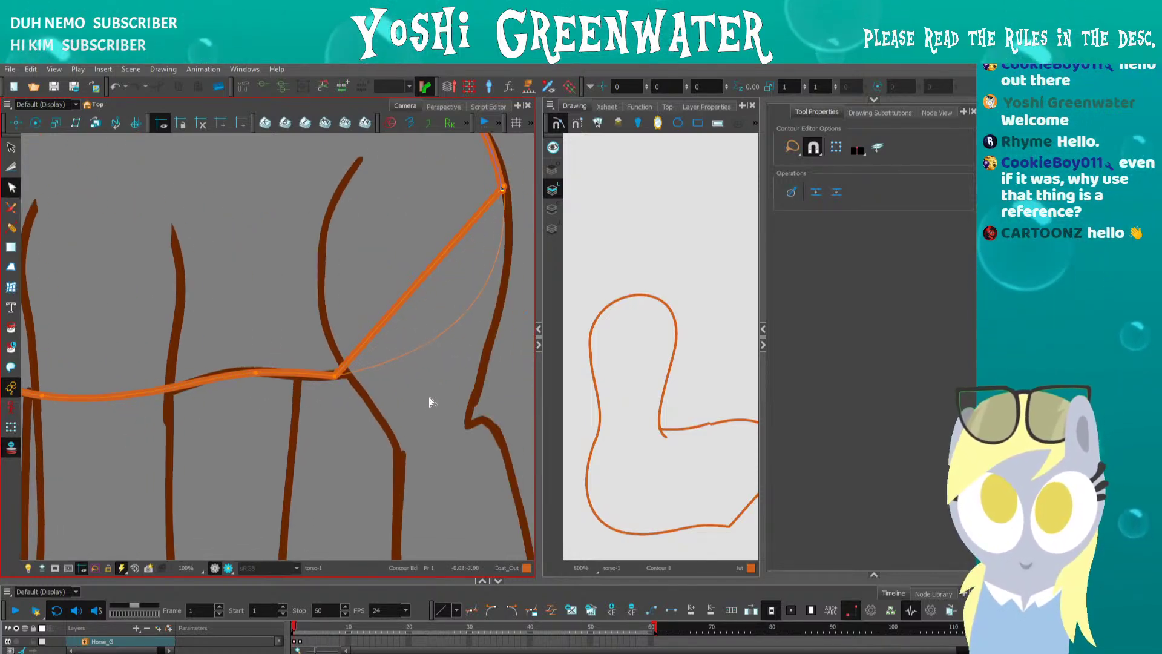
scroll(417, 327, "down", 2)
scroll(475, 221, "up", 5)
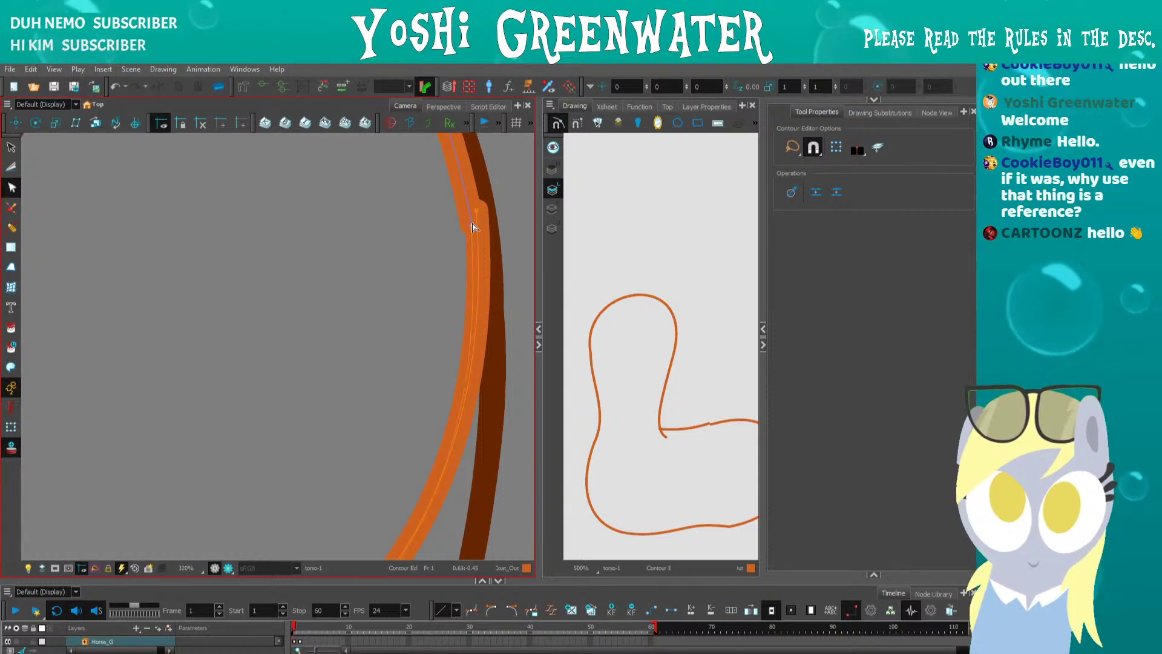
scroll(474, 227, "down", 4)
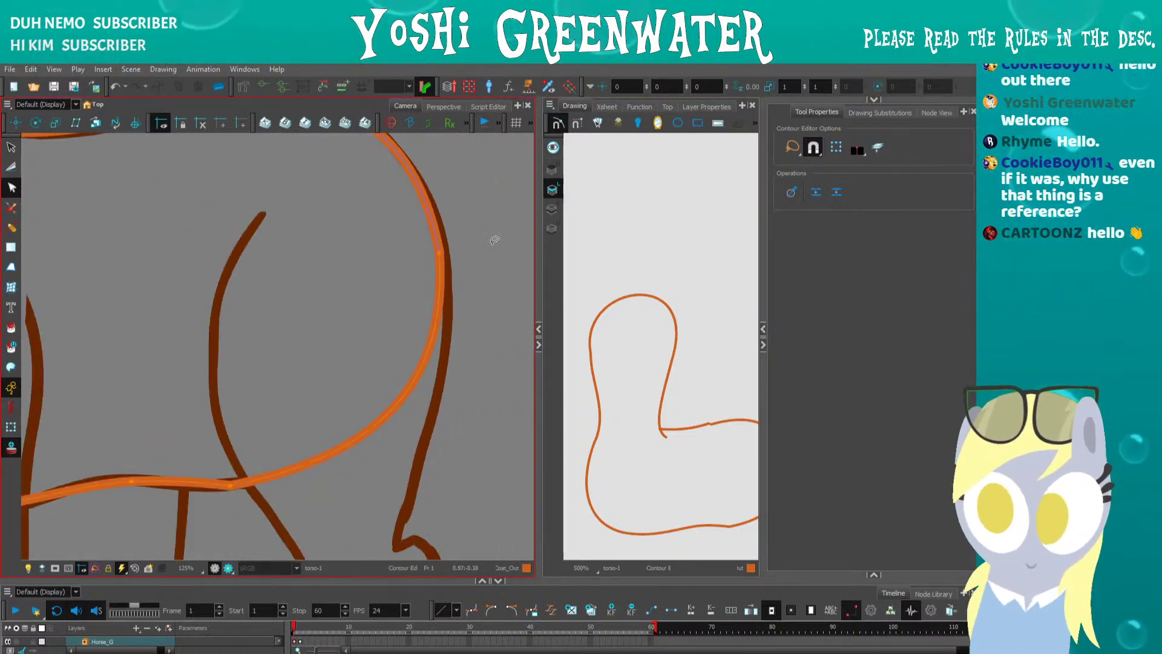
left_click(937, 113)
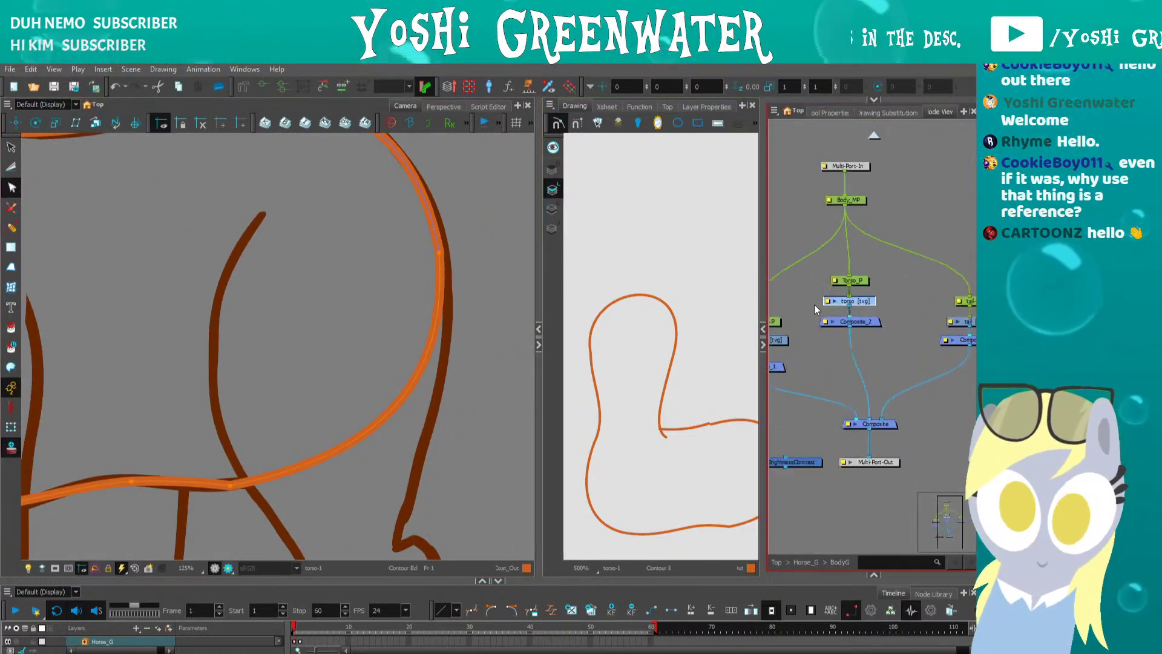
- Move the rump segment's upper end point onto the end of the back line
scroll(427, 272, "up", 2)
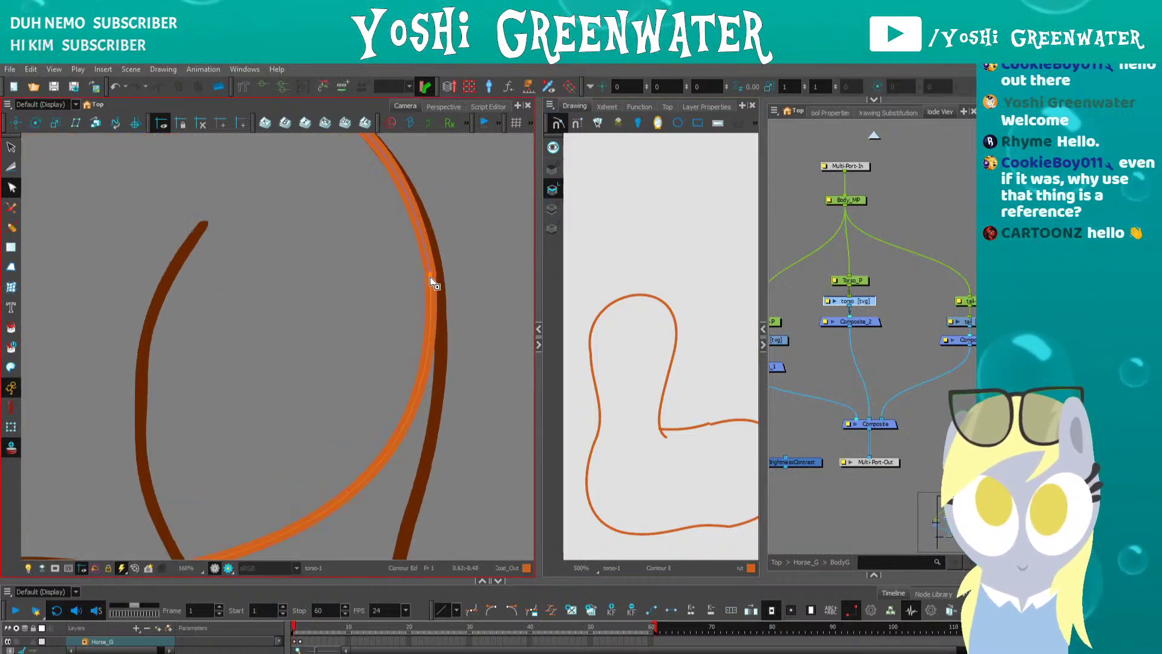
scroll(434, 283, "up", 4)
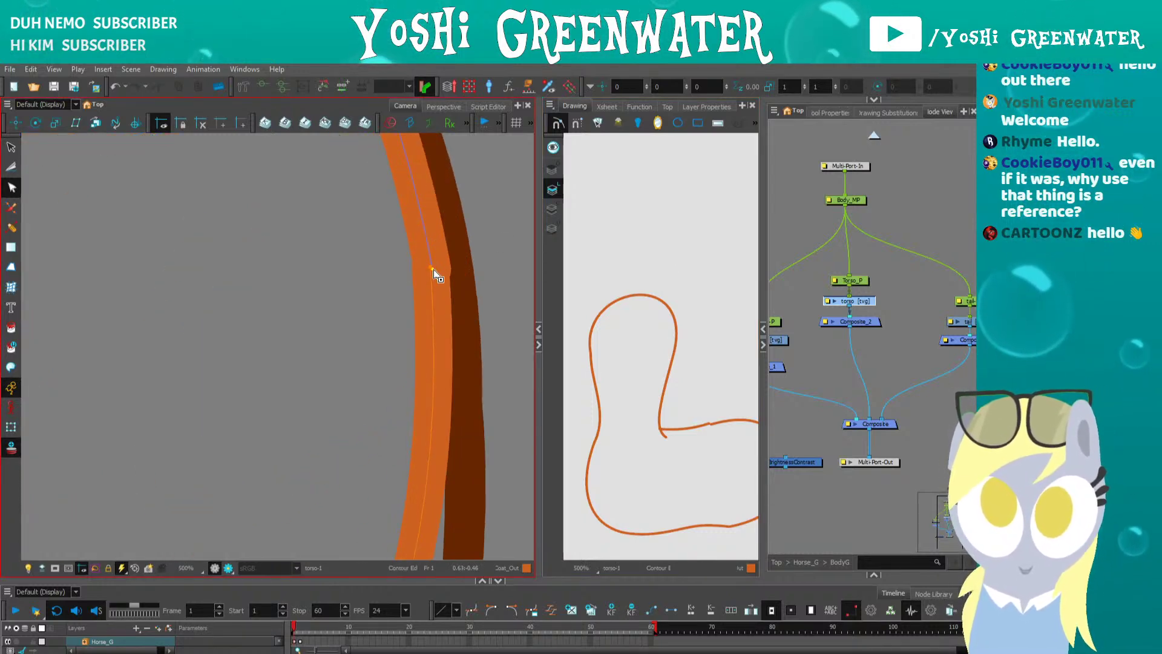
scroll(434, 272, "up", 6)
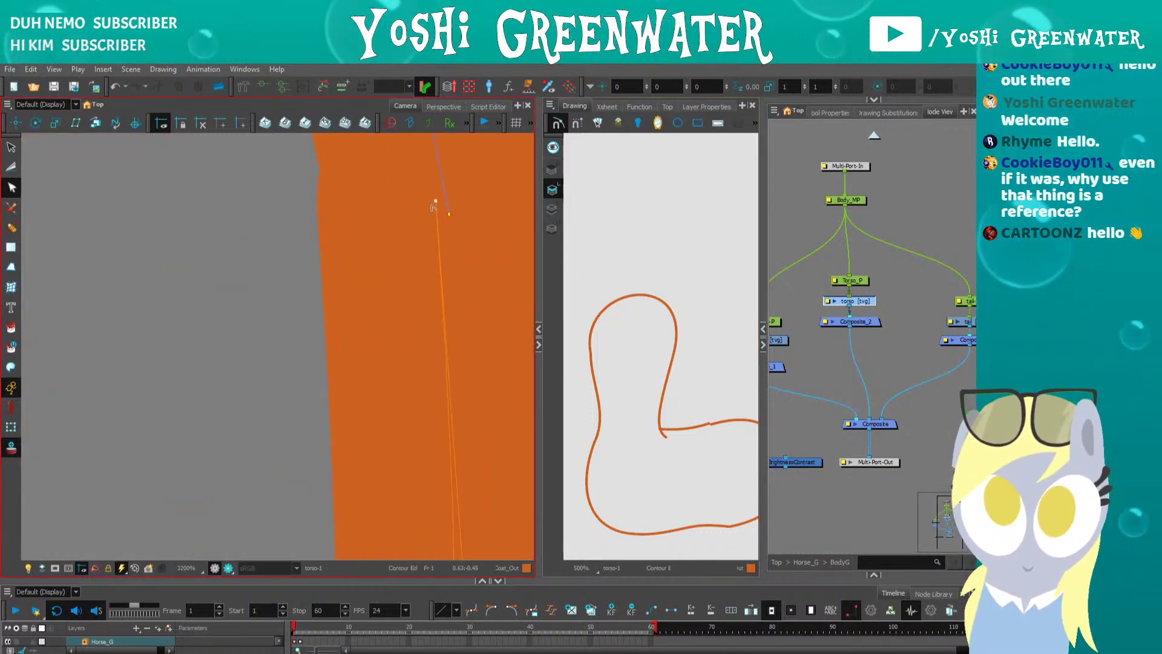
scroll(435, 219, "down", 8)
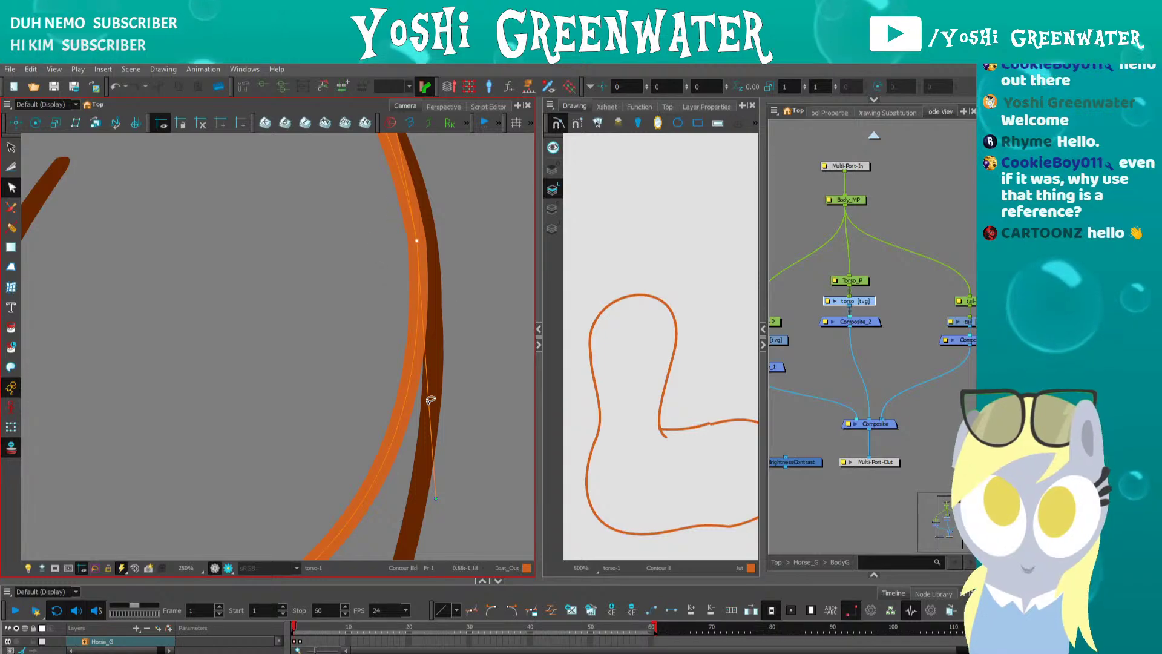
- Snap the back line's front end onto the neck contour and join its two segments at their shared point
scroll(344, 380, "down", 4)
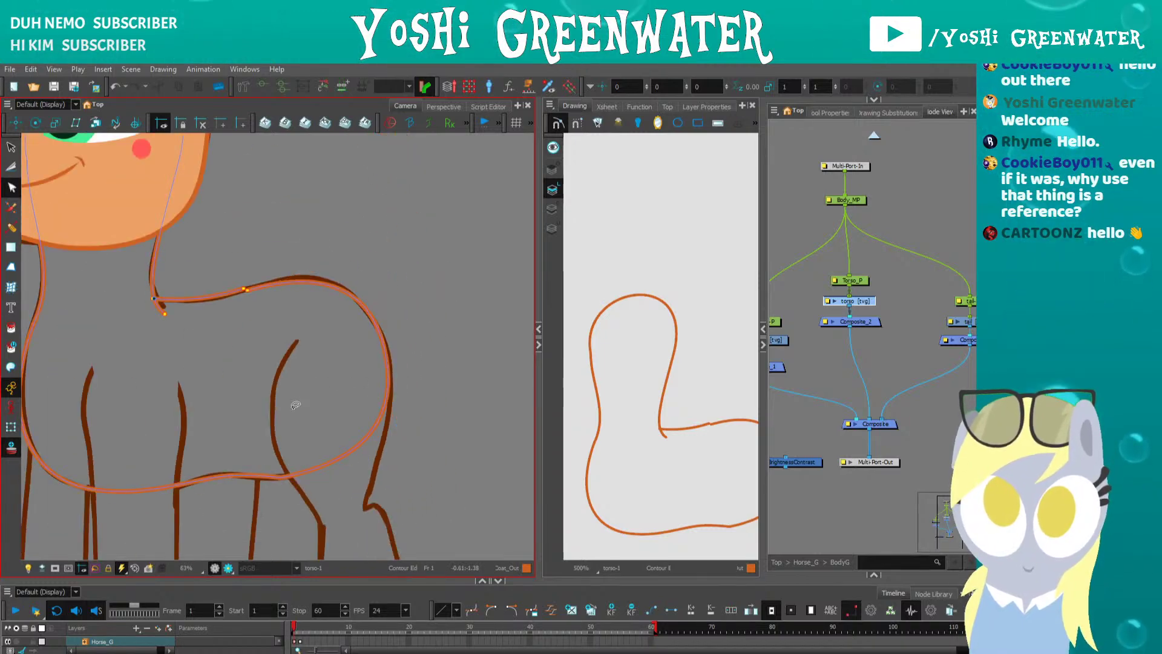
scroll(247, 253, "up", 5)
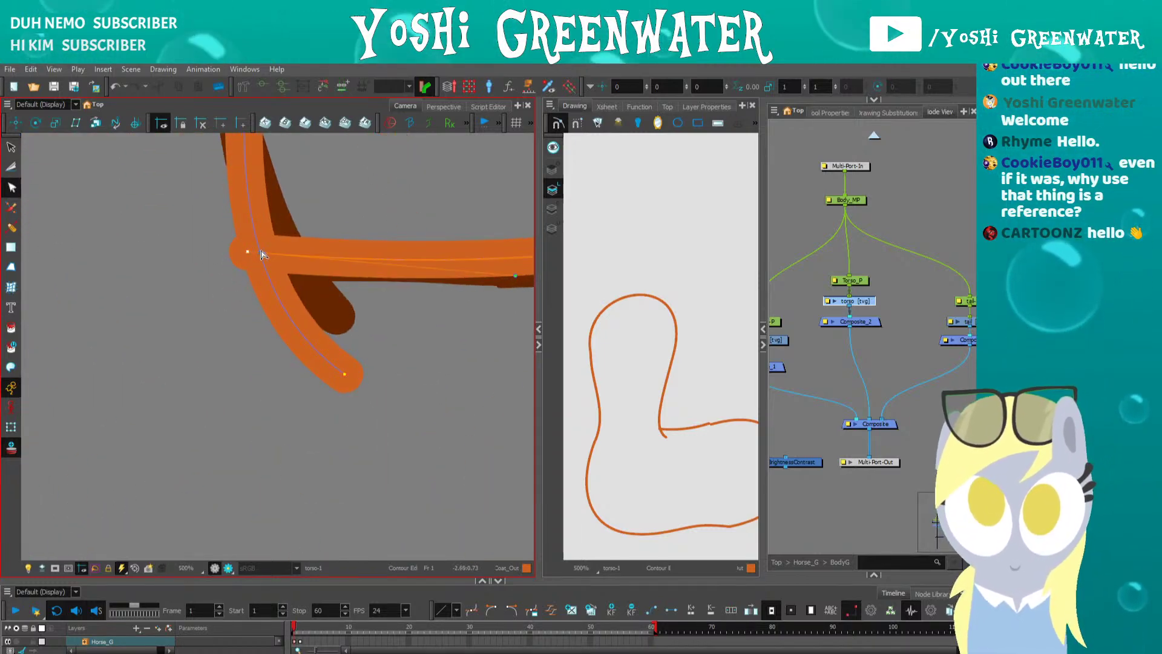
scroll(261, 254, "up", 4)
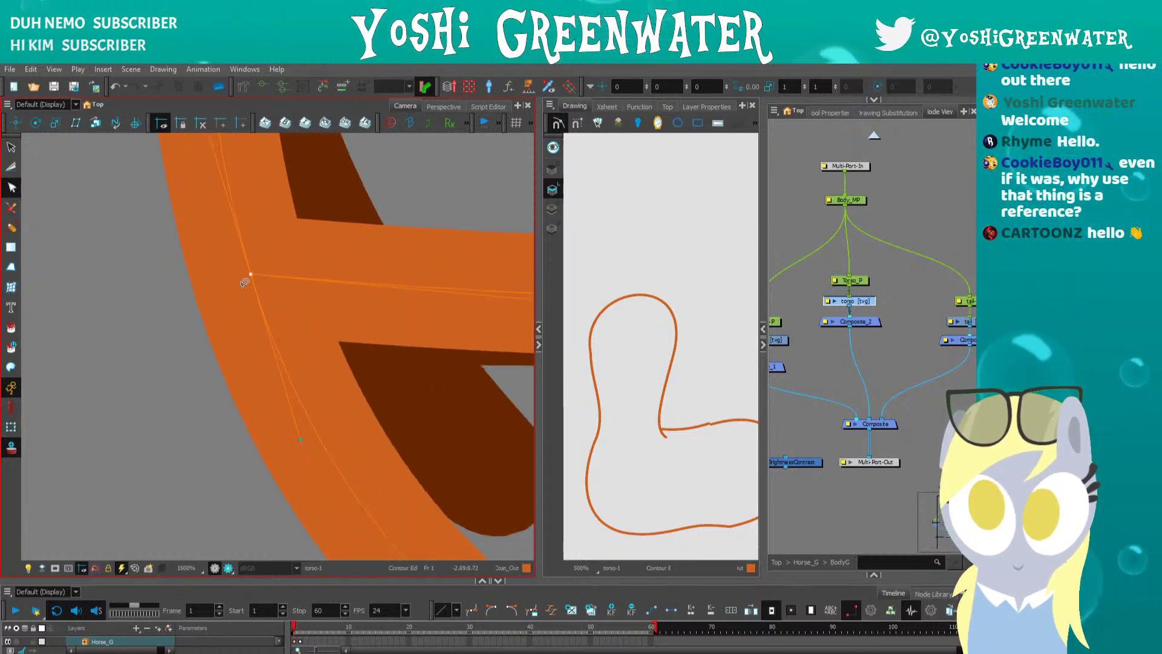
scroll(244, 282, "down", 6)
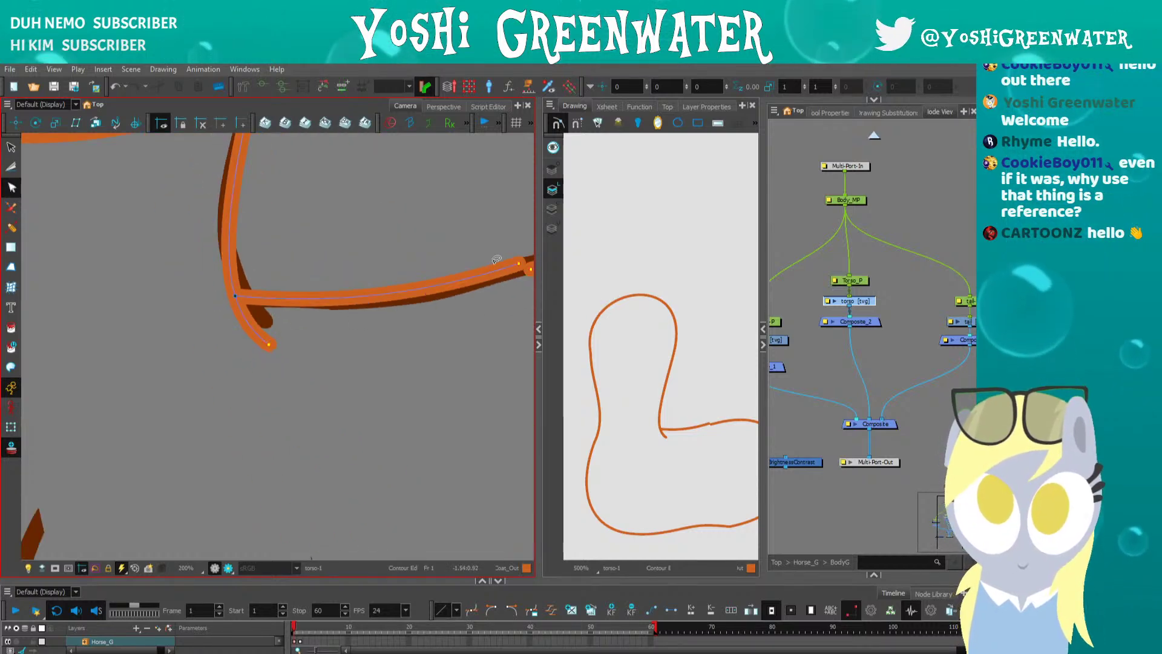
scroll(496, 260, "up", 4)
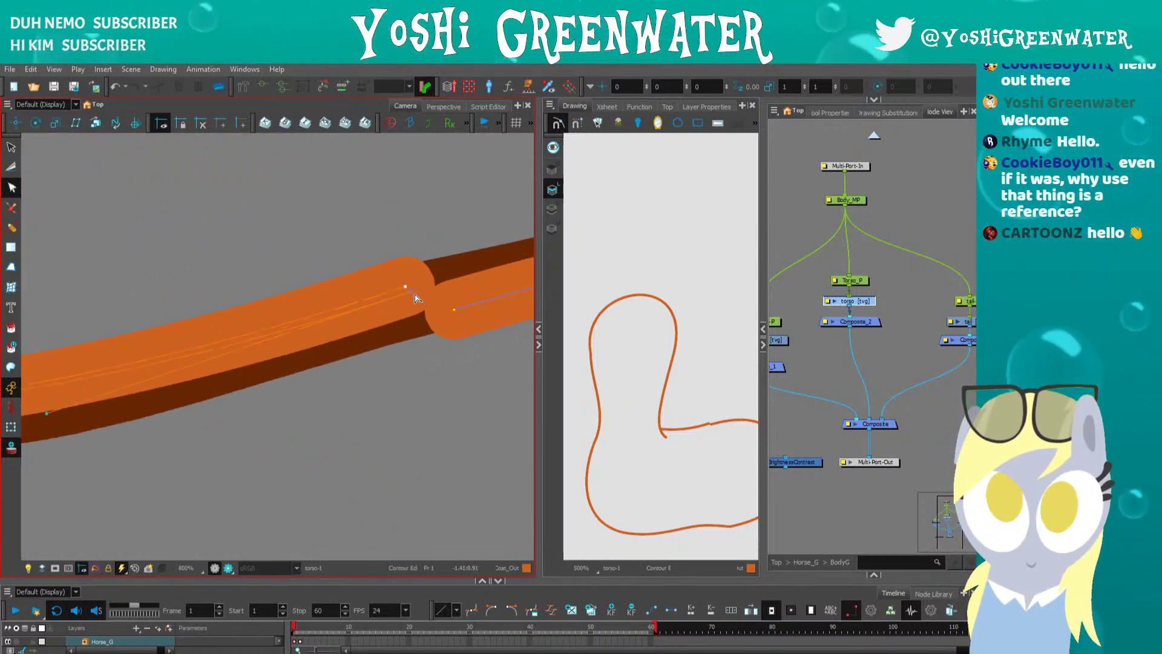
- Reshape the curve over the hindquarters to the sketch and nudge the rump point outward
scroll(415, 298, "down", 10)
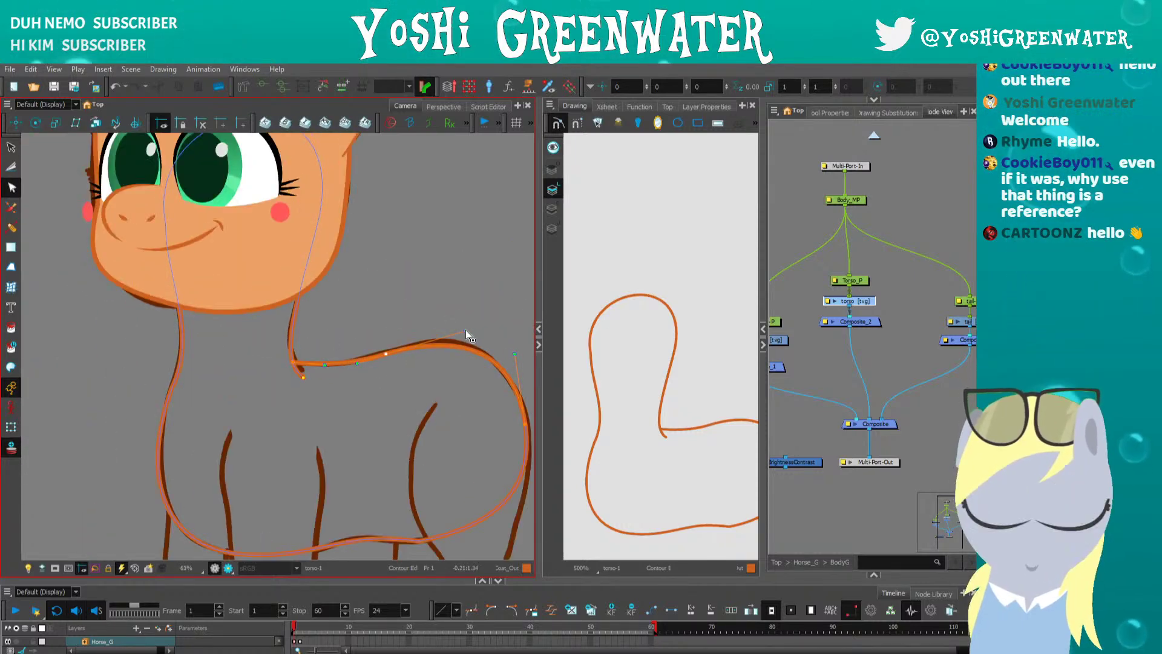
left_click_drag(467, 332, 397, 324)
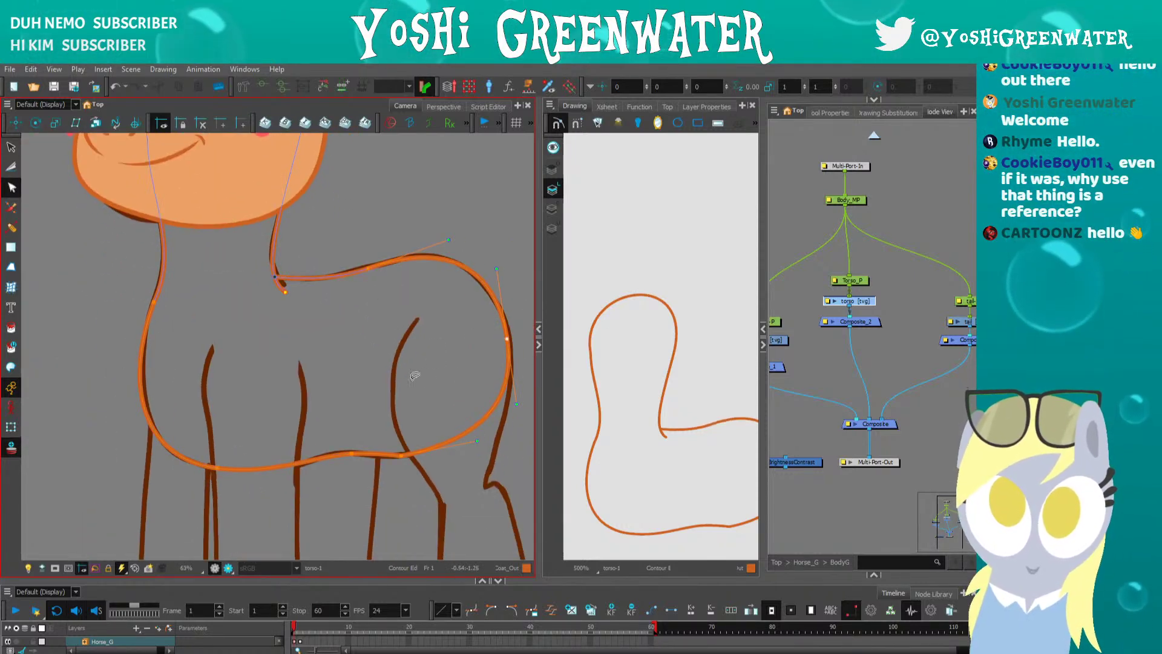
key("Right")
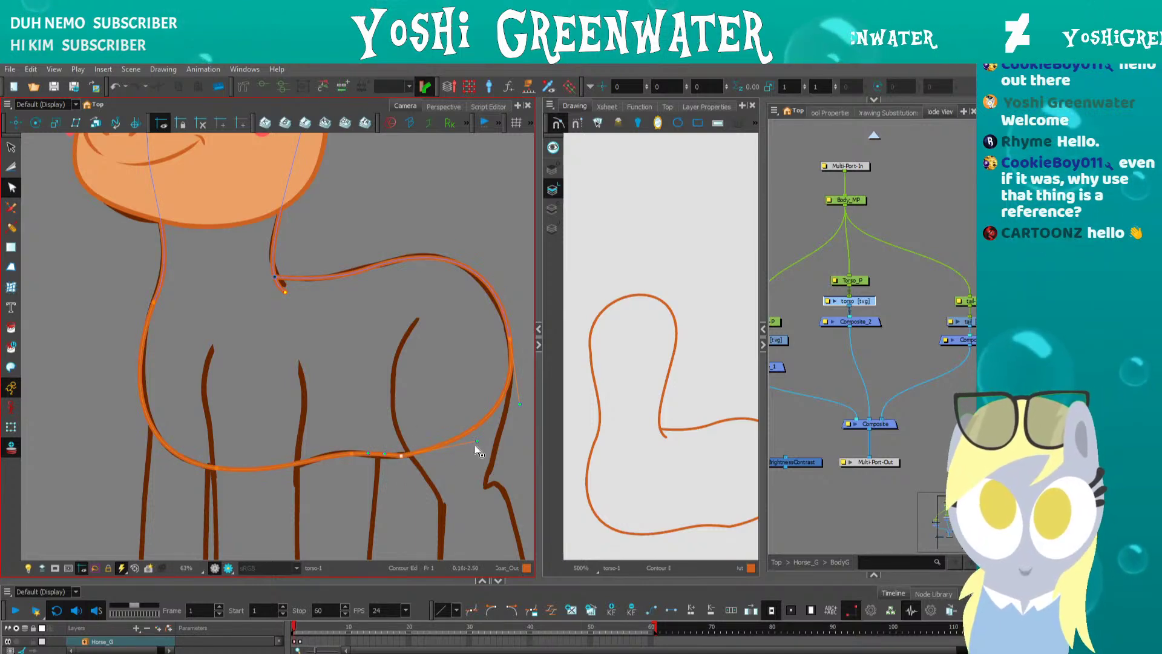
- Fine-tune the belly and back contours by nudging their points closer to the sketch
scroll(399, 477, "up", 5)
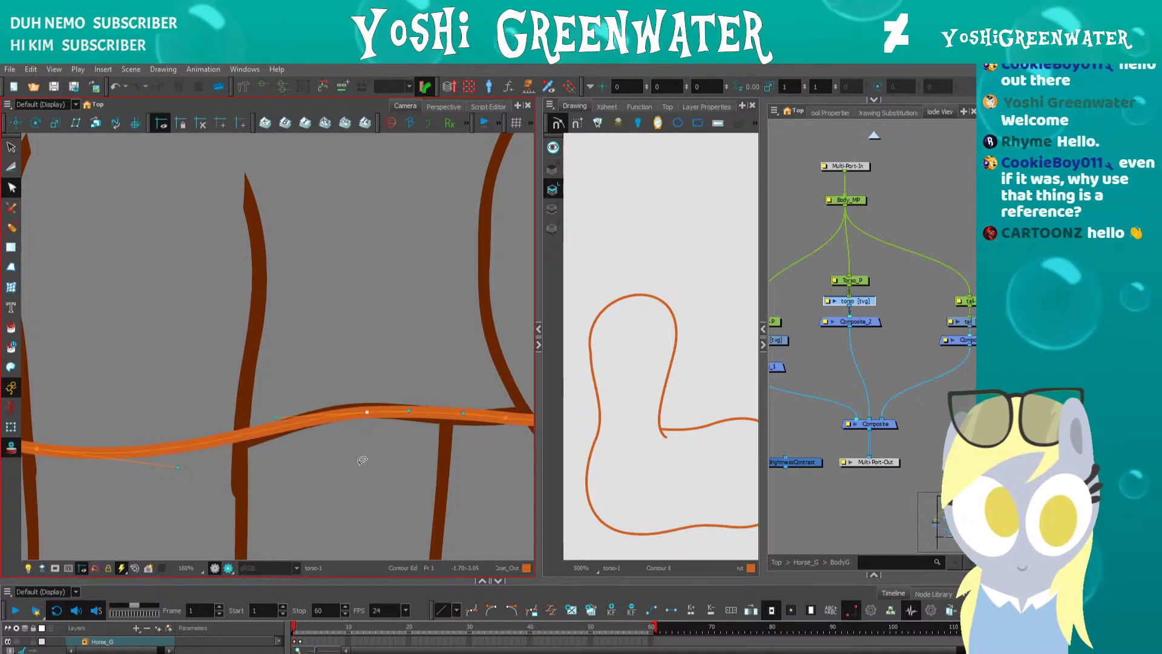
key("Left")
scroll(362, 477, "down", 5)
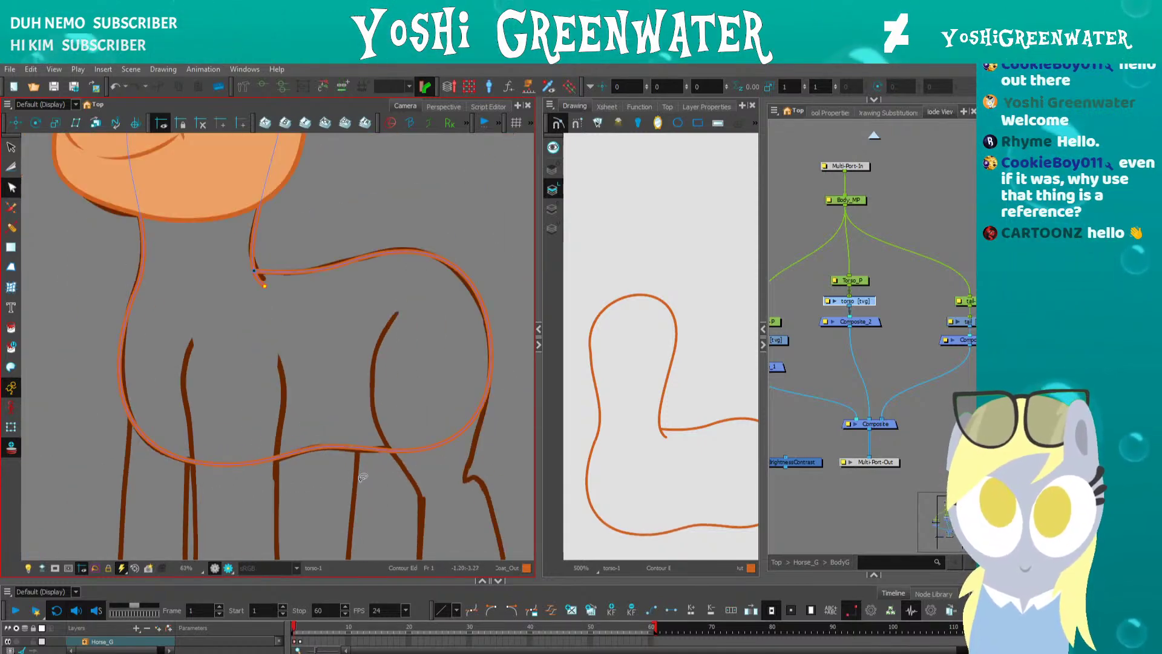
key("Right")
key("Right")
key("Up")
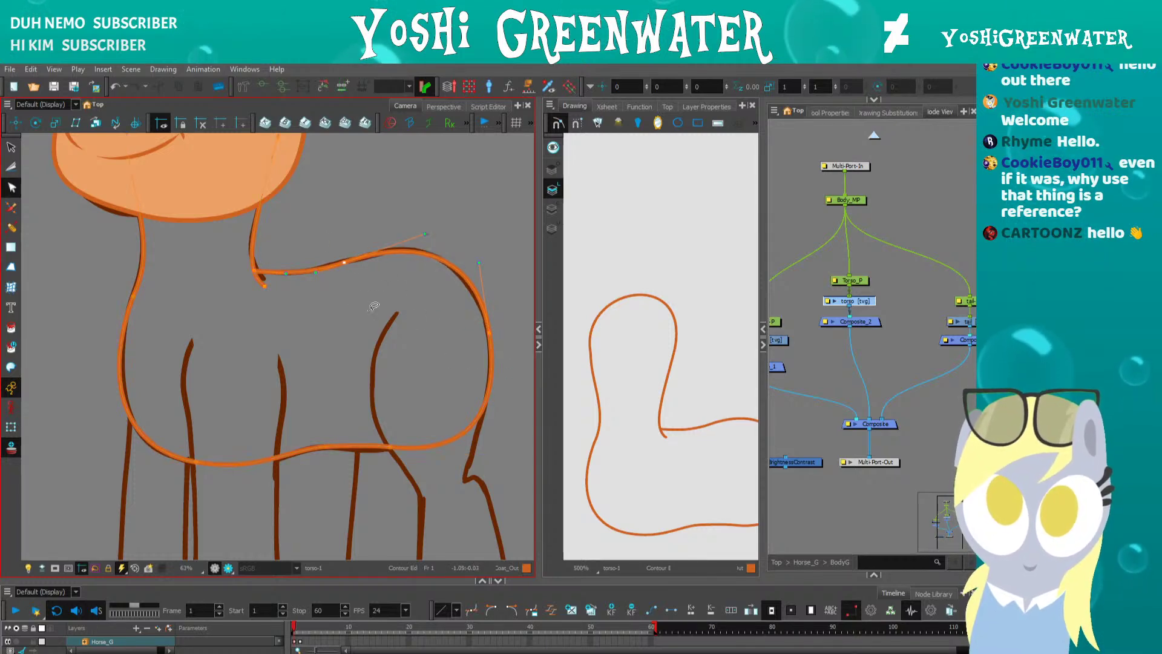
- Move the upper point on the front of the neck contour outward and raise its curve handle to round the neck's top
left_click(596, 395)
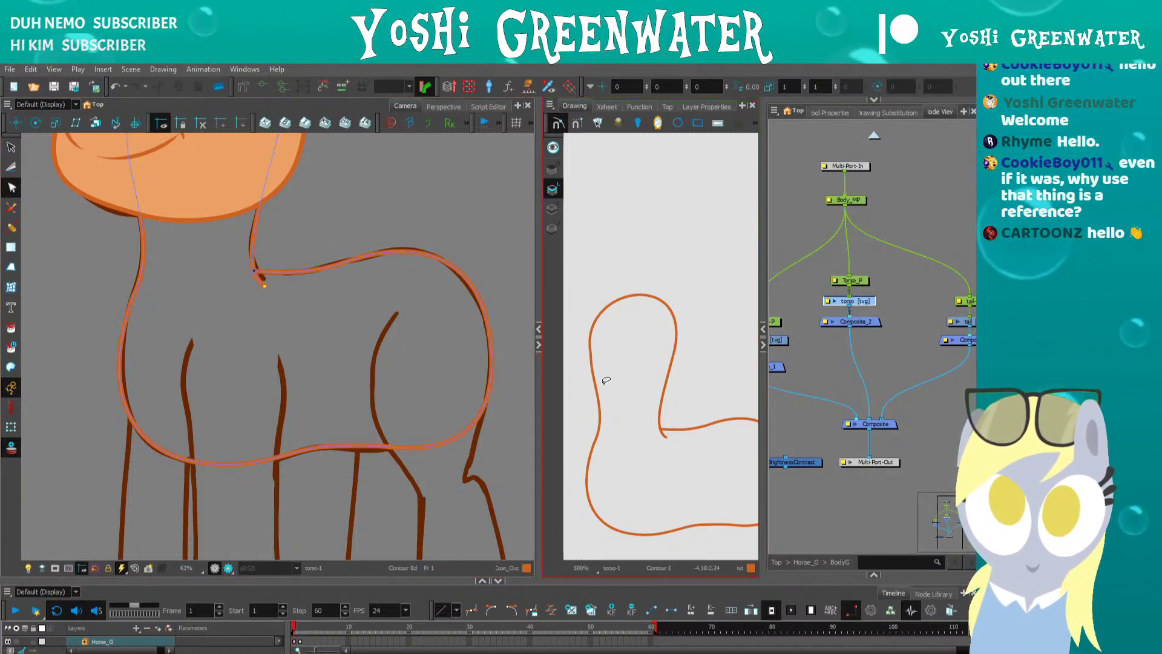
scroll(592, 395, "down", 2)
scroll(589, 371, "up", 4)
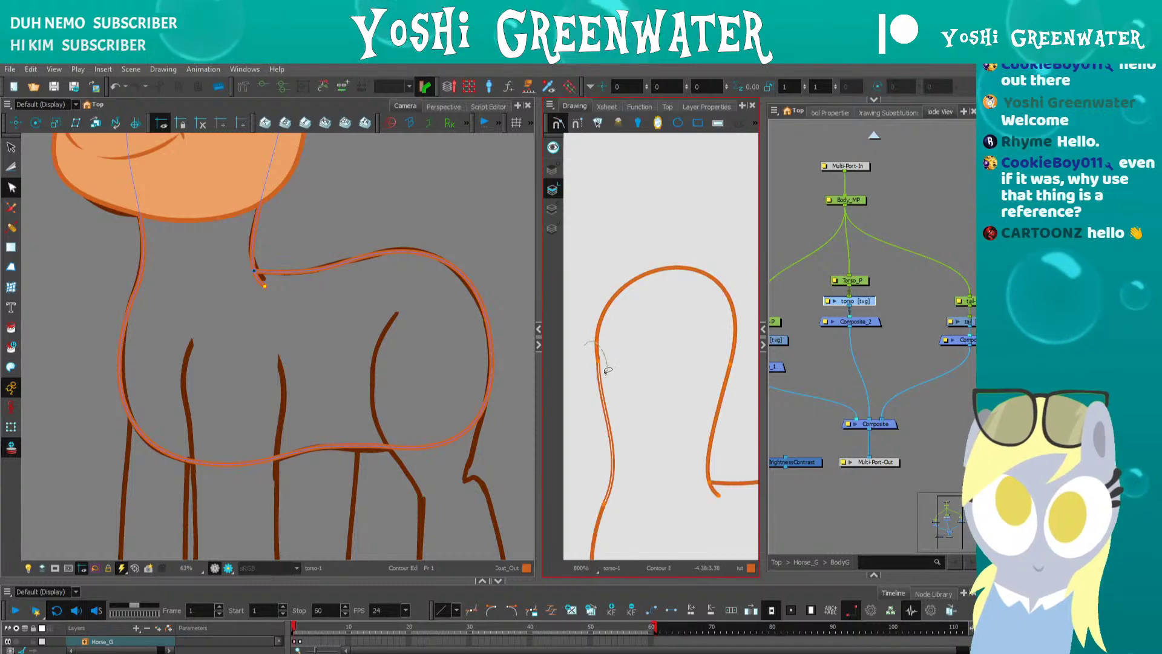
left_click_drag(598, 361, 595, 361)
left_click_drag(577, 245, 580, 236)
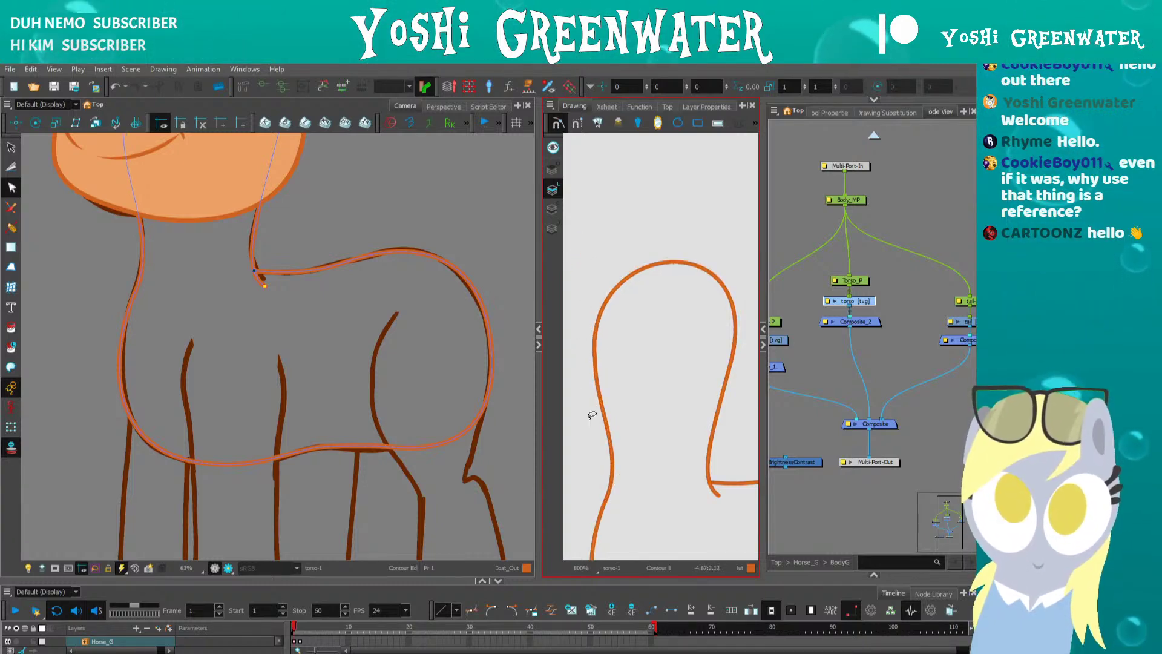
key("Left")
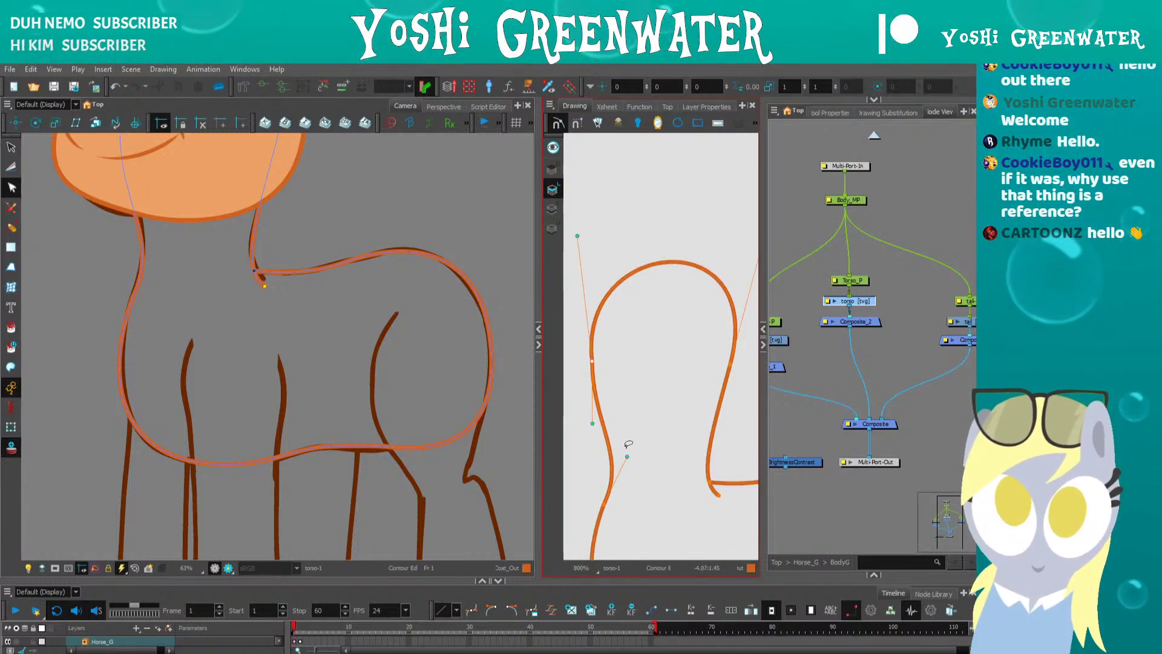
scroll(599, 436, "down", 4)
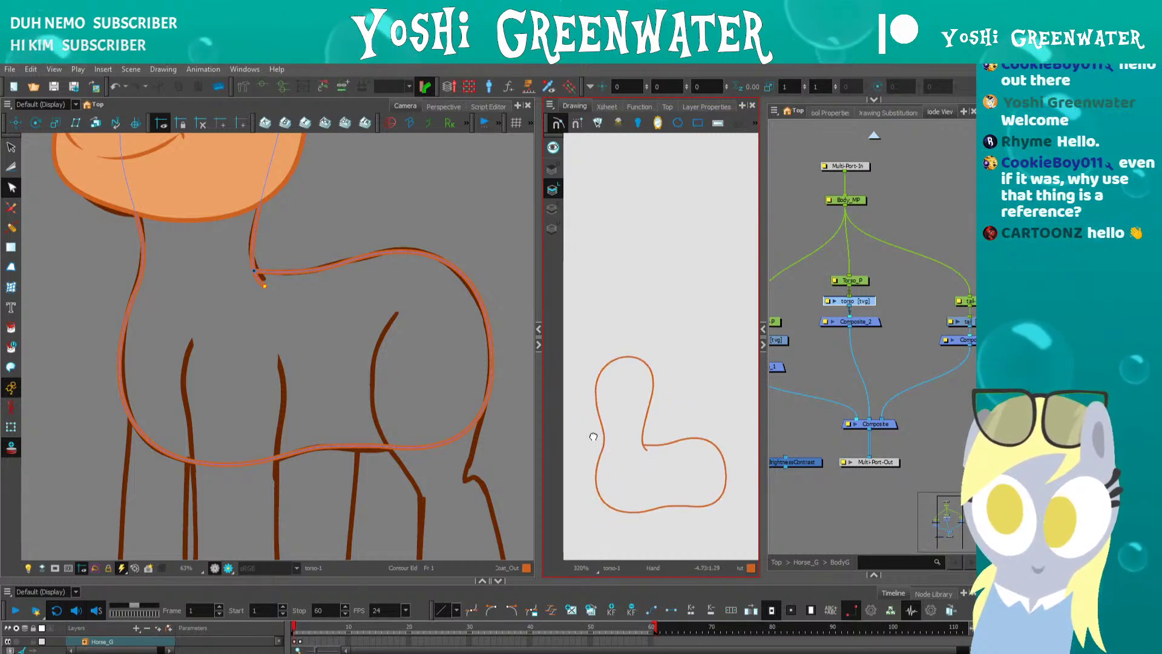
- Sample the Coat_Fill colour from the head and fill the closed torso and neck shape with it
key("alt+i")
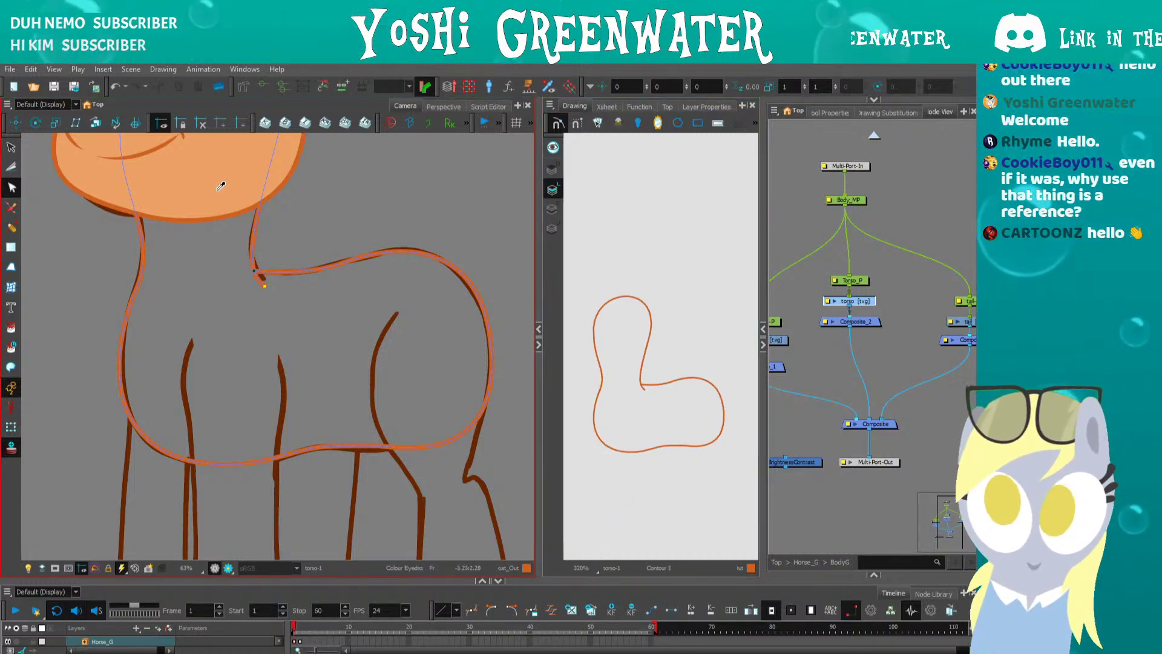
left_click(204, 339)
scroll(204, 339, "down", 4)
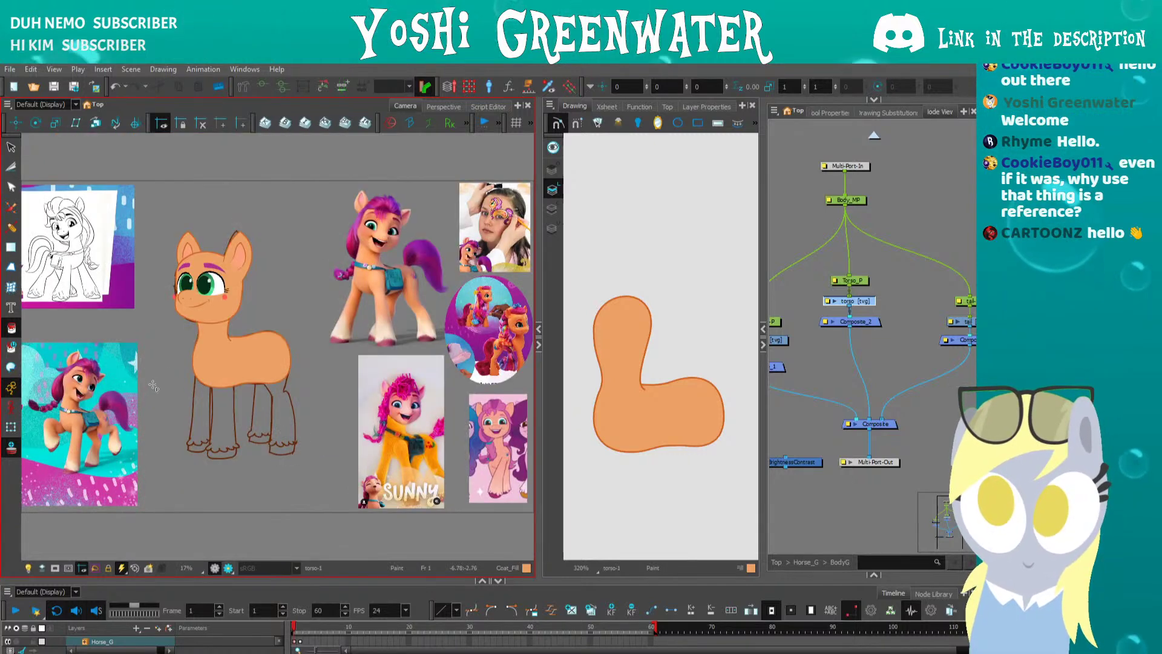
scroll(219, 349, "up", 4)
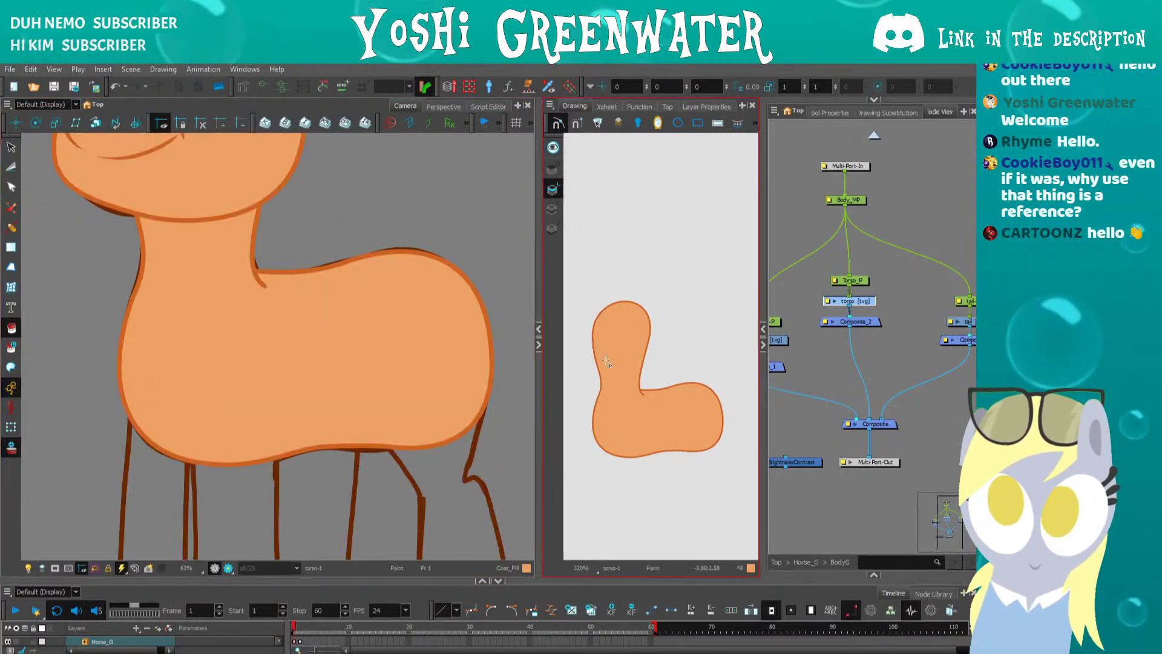
- Adjust the contour points on both sides of the neck's upper part to narrow it slightly
key("alt+q")
left_click(586, 340)
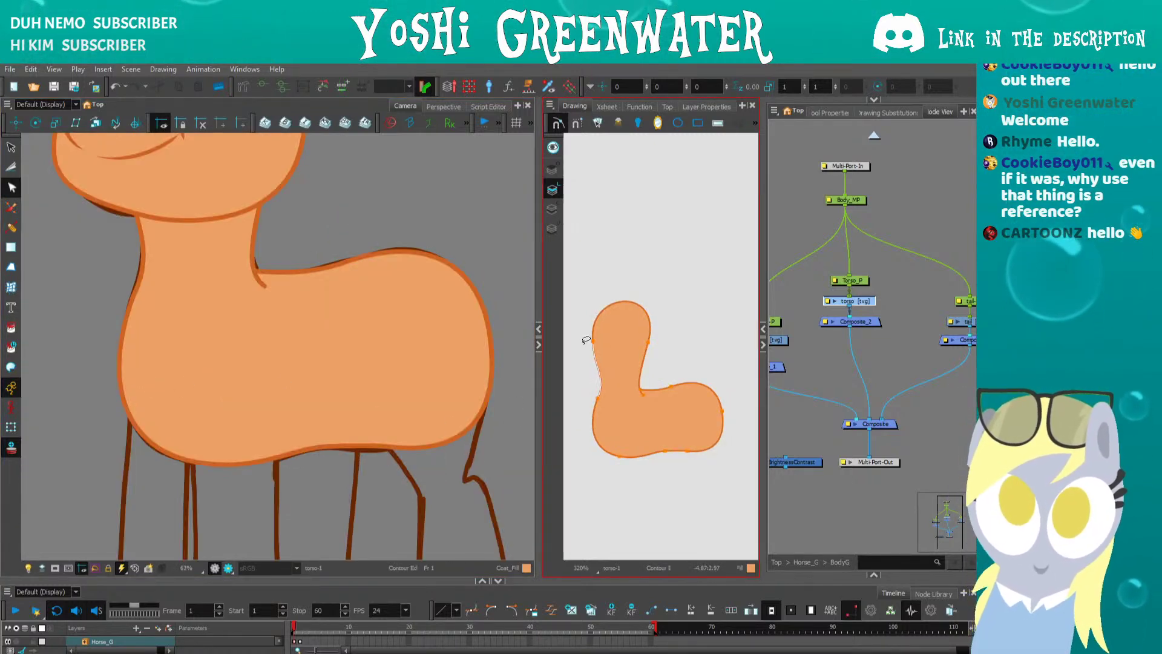
key("Left")
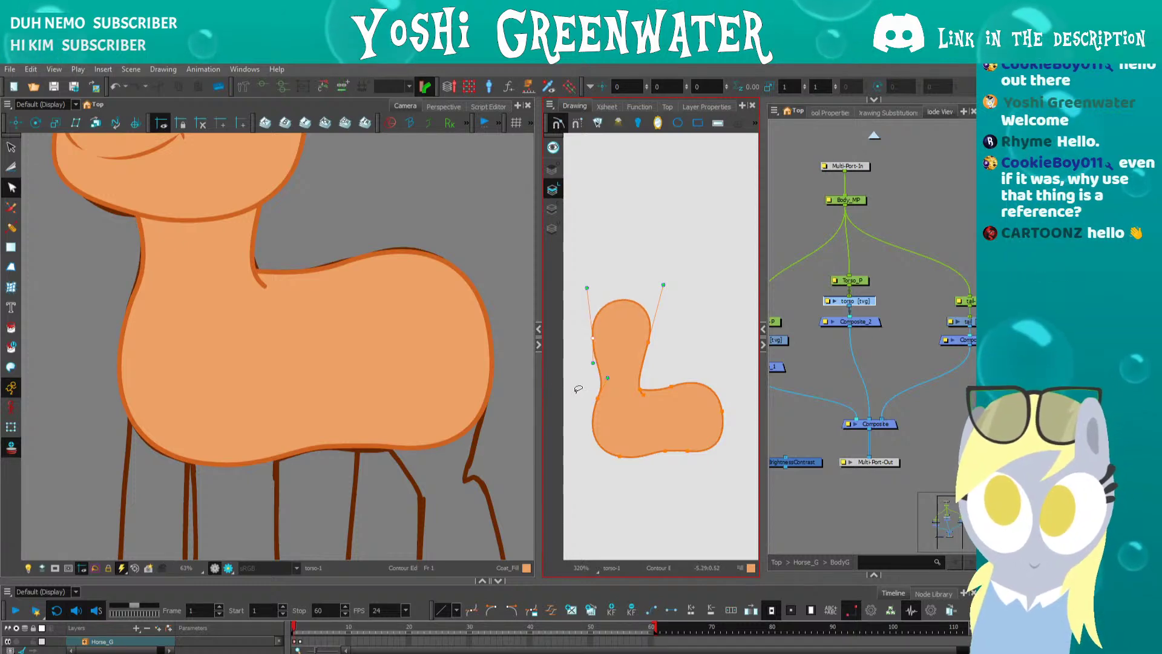
left_click_drag(593, 337, 647, 342)
left_click(610, 467)
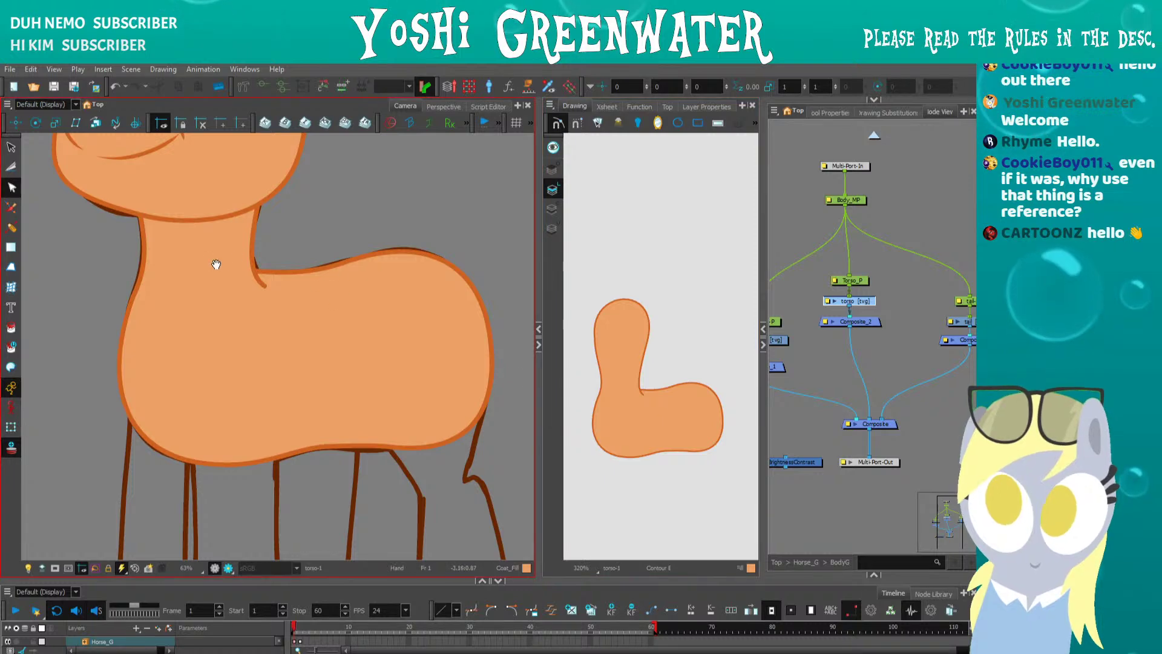
- Select the line at the back of the neck and give it the Tapered End Thickness Stencil preset
left_click_drag(215, 264, 229, 318)
key("alt+s")
left_click(271, 333)
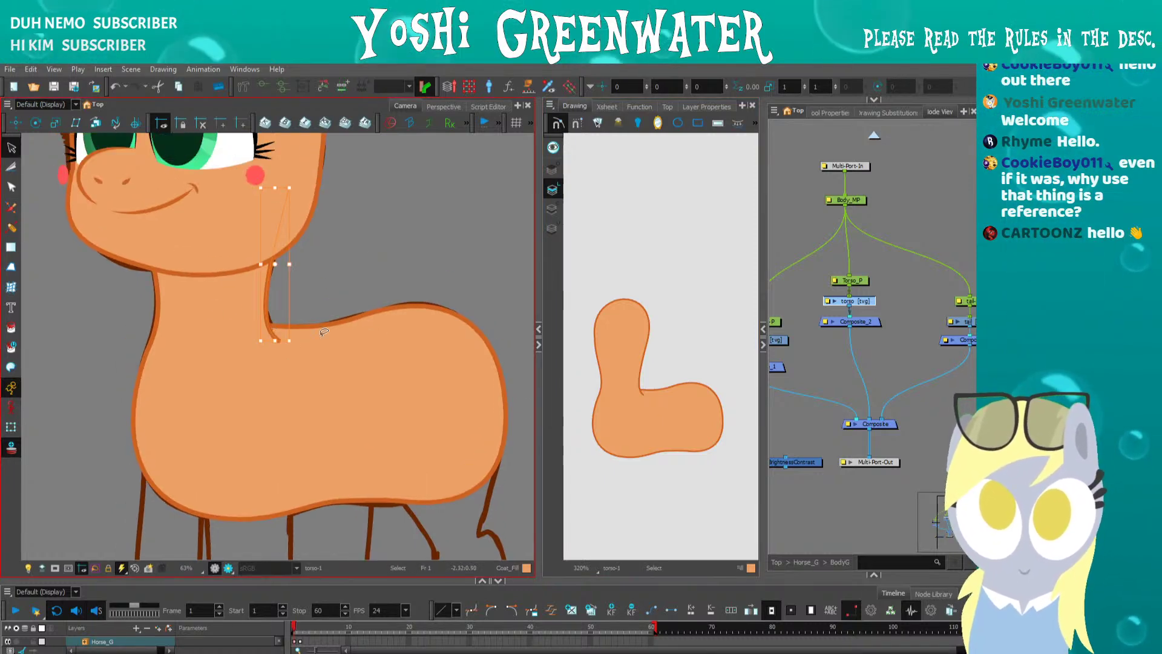
left_click(812, 112)
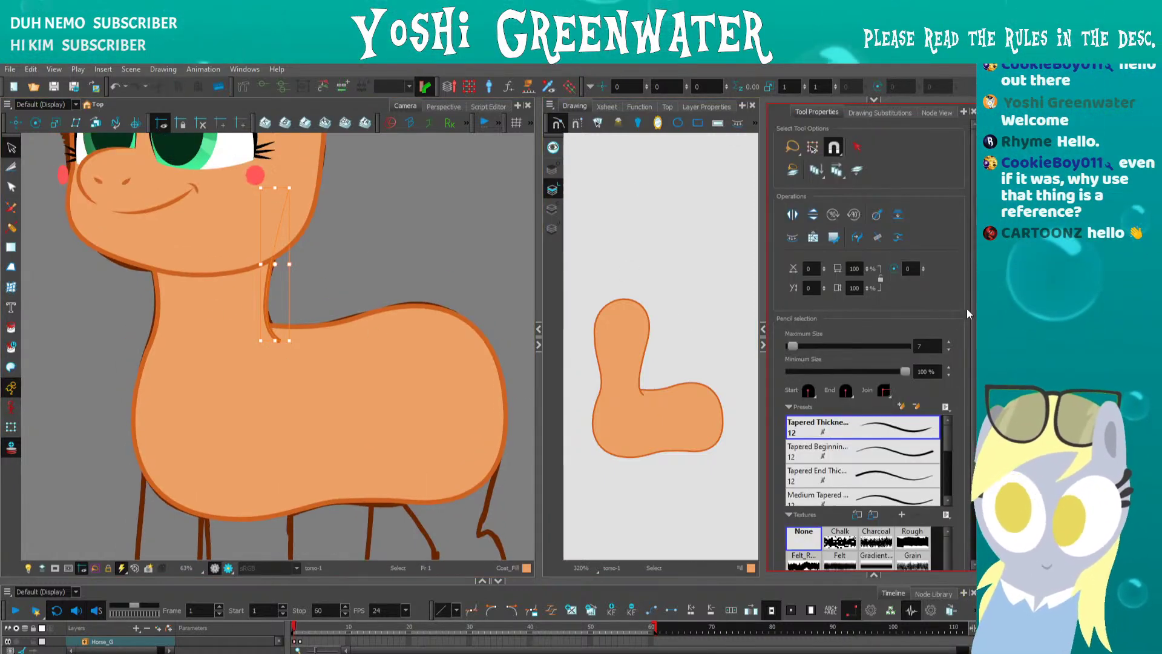
scroll(963, 363, "down", 2)
scroll(272, 347, "up", 1)
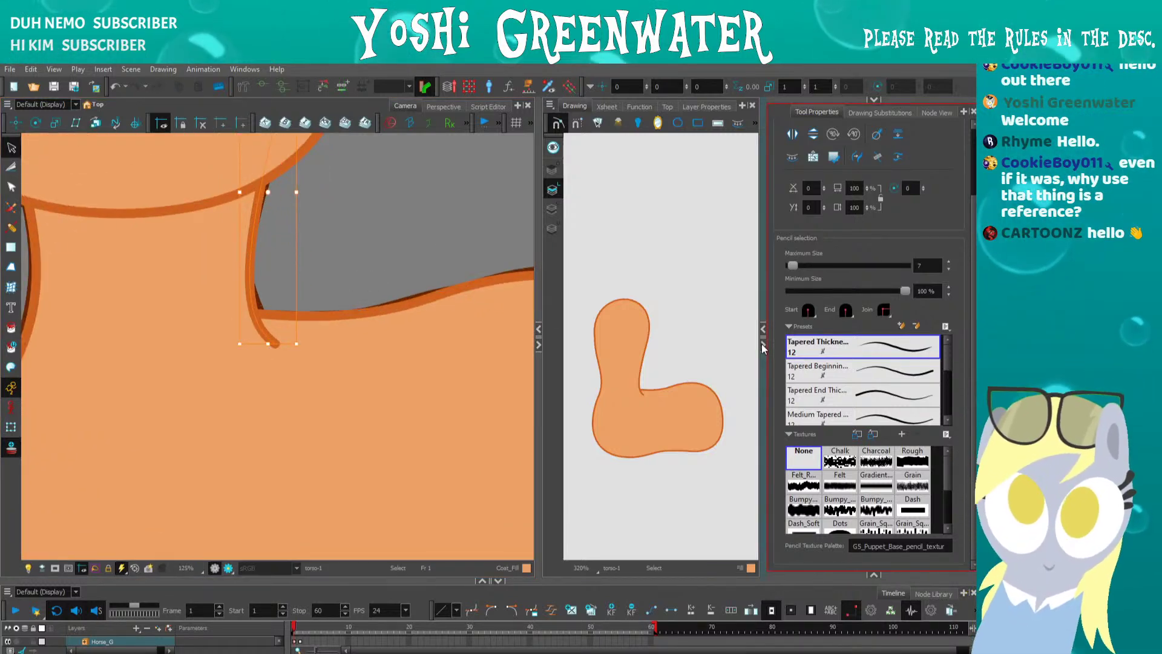
left_click_drag(763, 343, 684, 343)
left_click(714, 369)
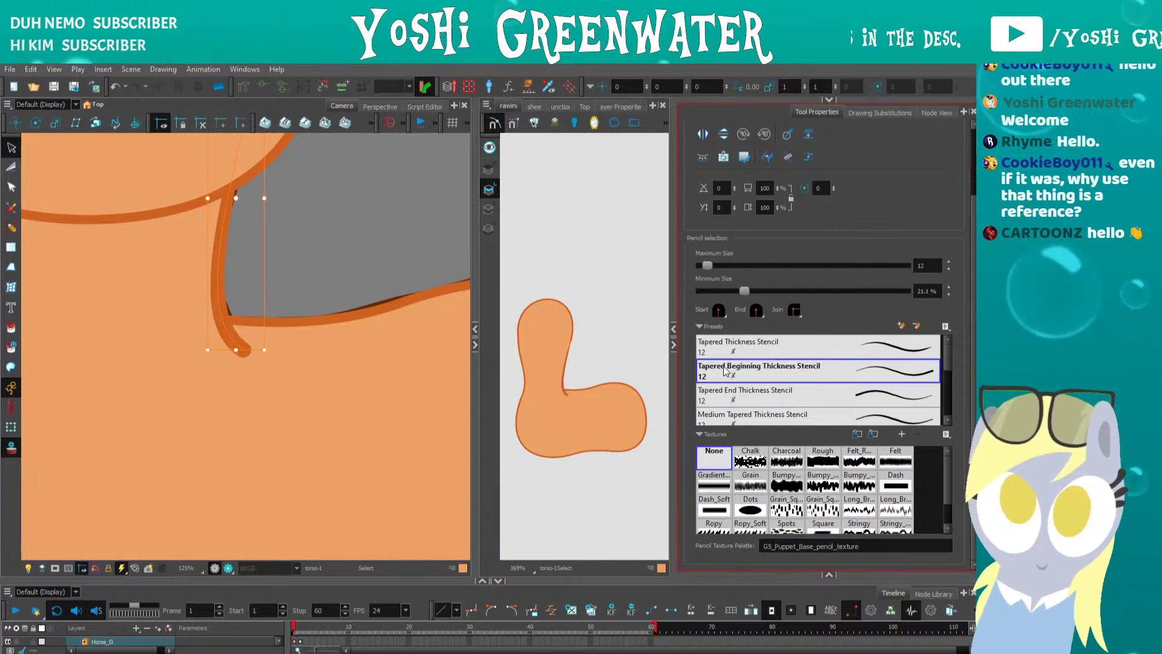
left_click(721, 396)
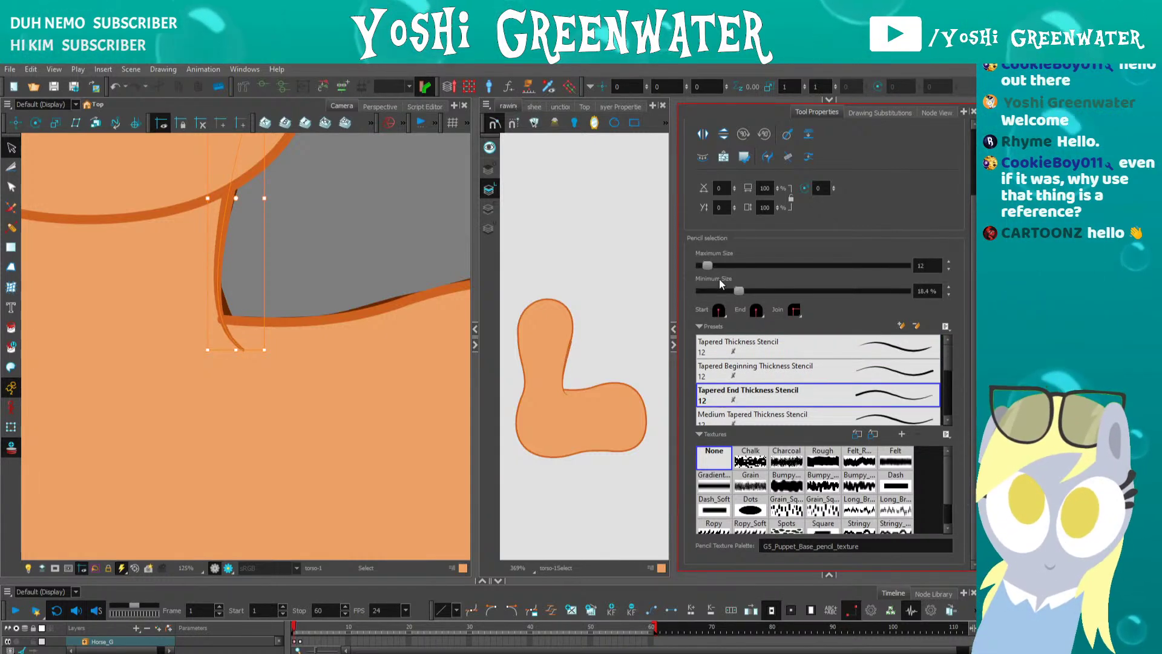
- Set the neck line's maximum size to 7 and its minimum size to 72.6%
left_click_drag(932, 265, 875, 284)
type("7")
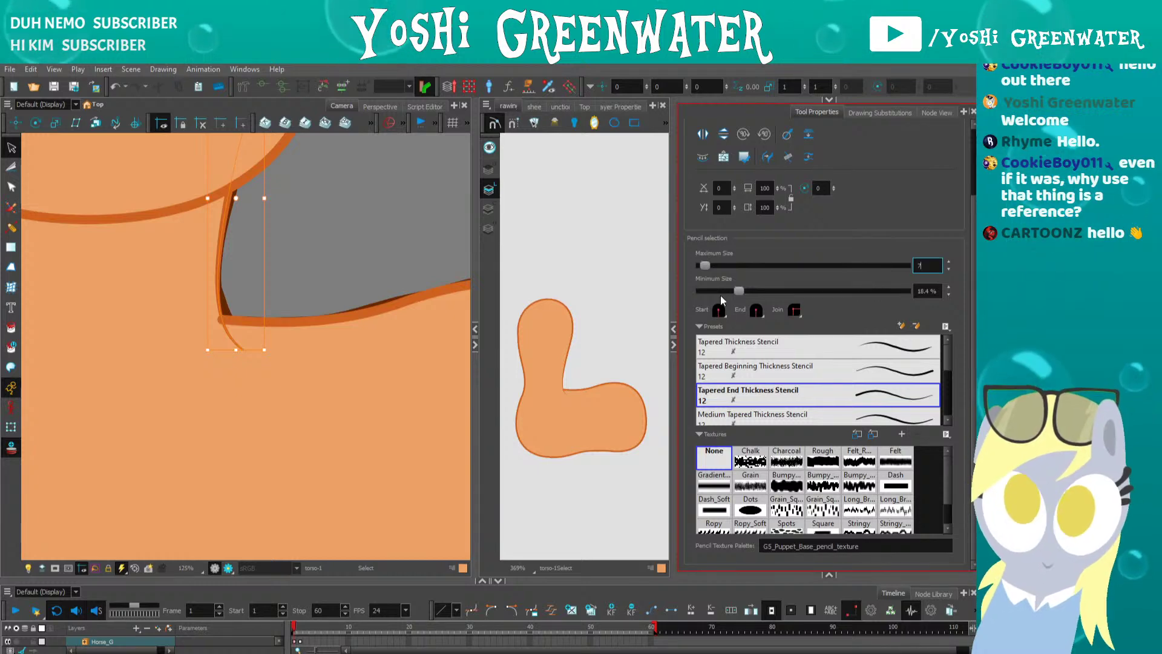
left_click_drag(738, 290, 849, 292)
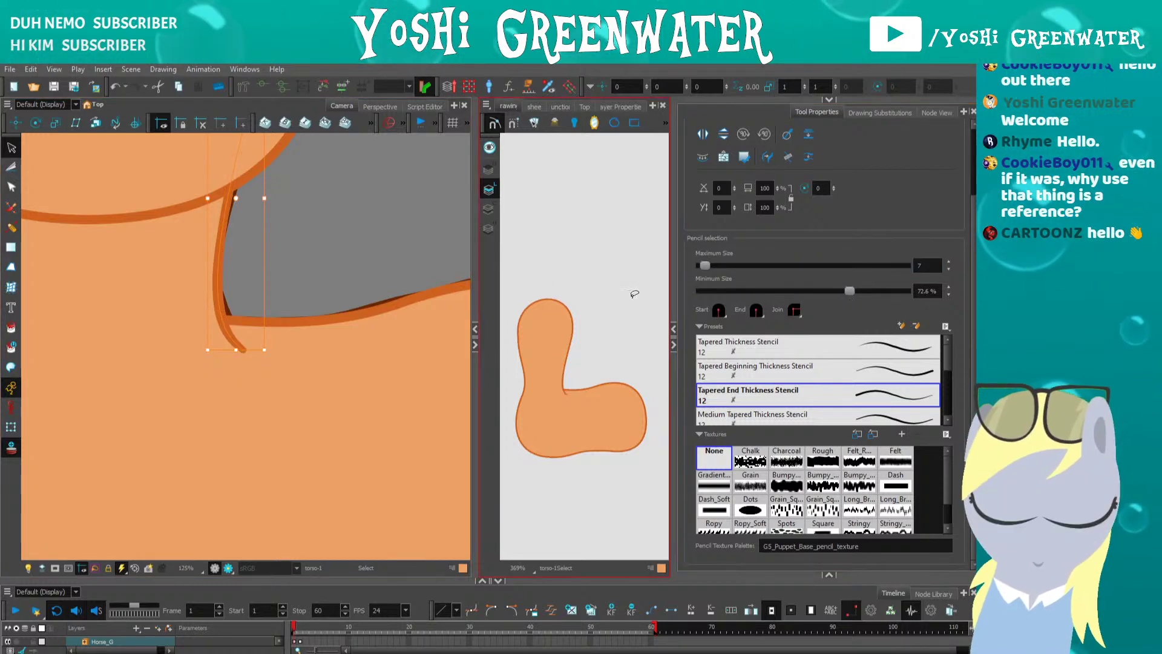
- Try a flat cap on the end of the tapered neck line
left_click(756, 310)
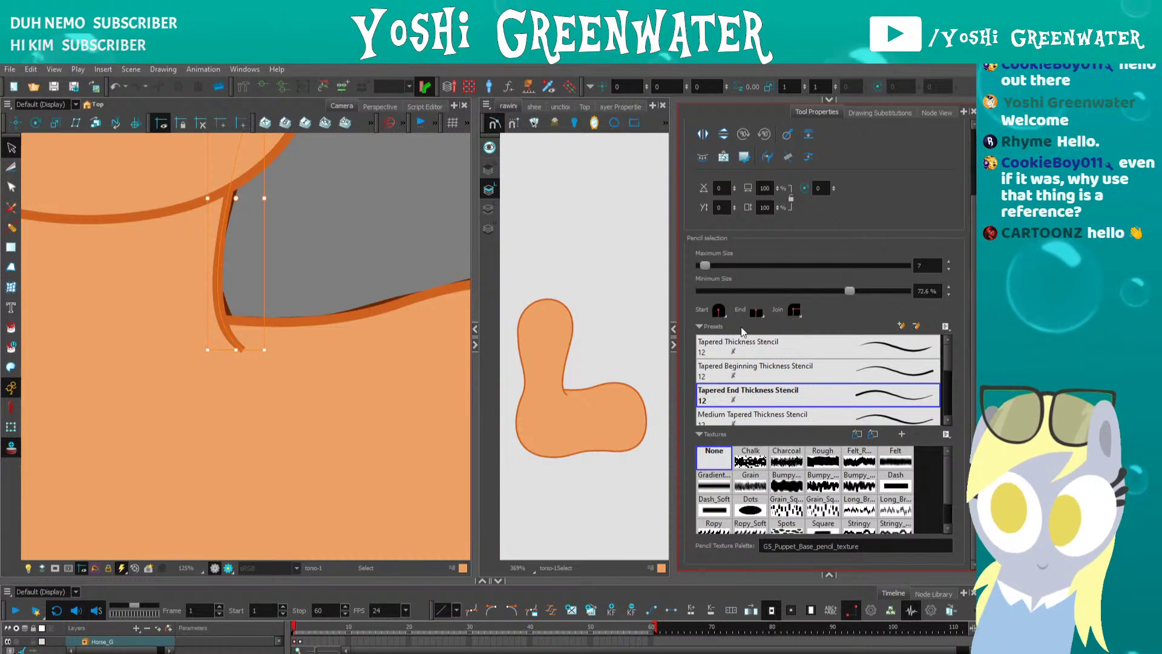
left_click(765, 340)
left_click(720, 311)
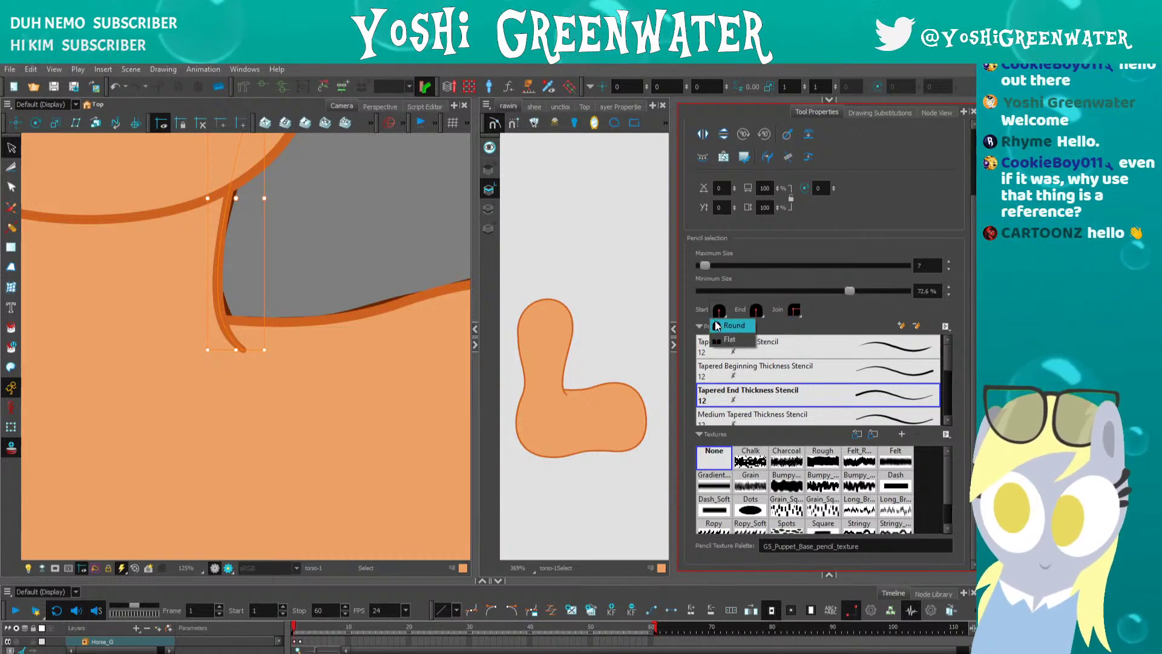
left_click(208, 266)
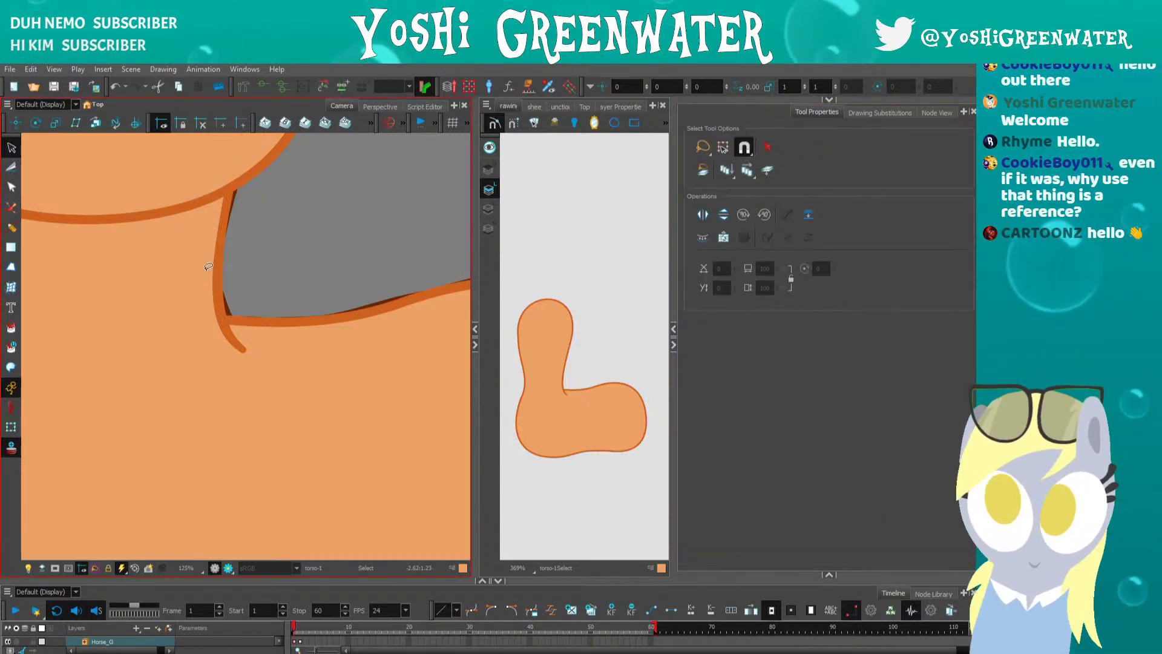
- Examine the filled torso and neck at different scales and compare the body with the reference pony images
scroll(207, 311, "down", 5)
scroll(172, 379, "up", 5)
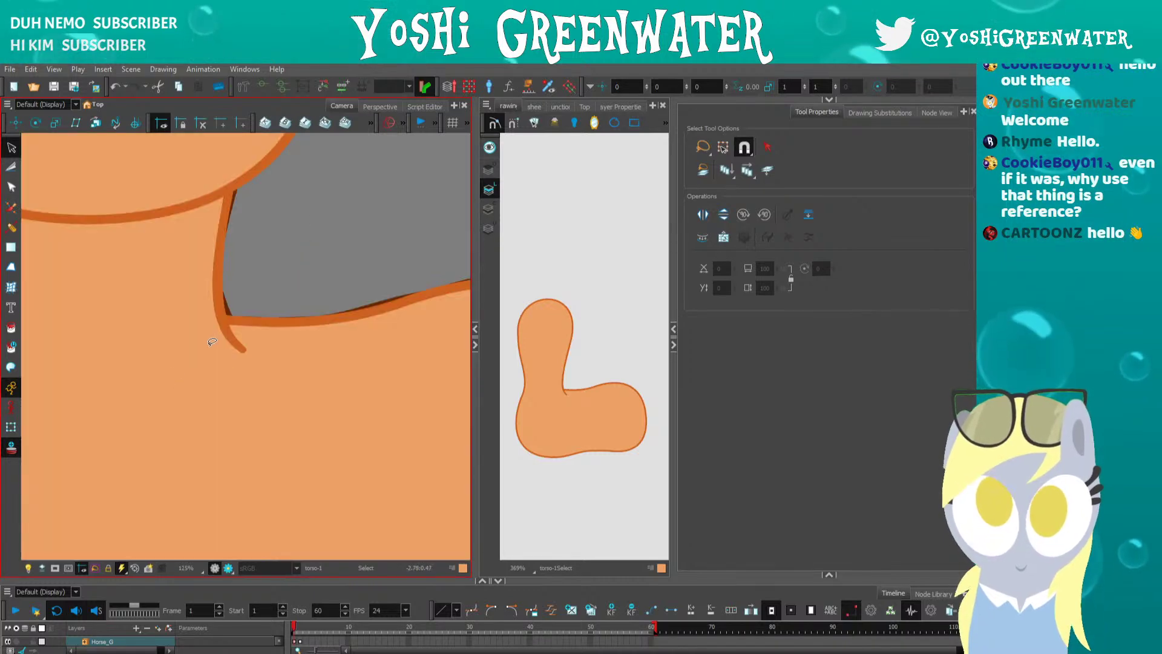
scroll(212, 342, "down", 5)
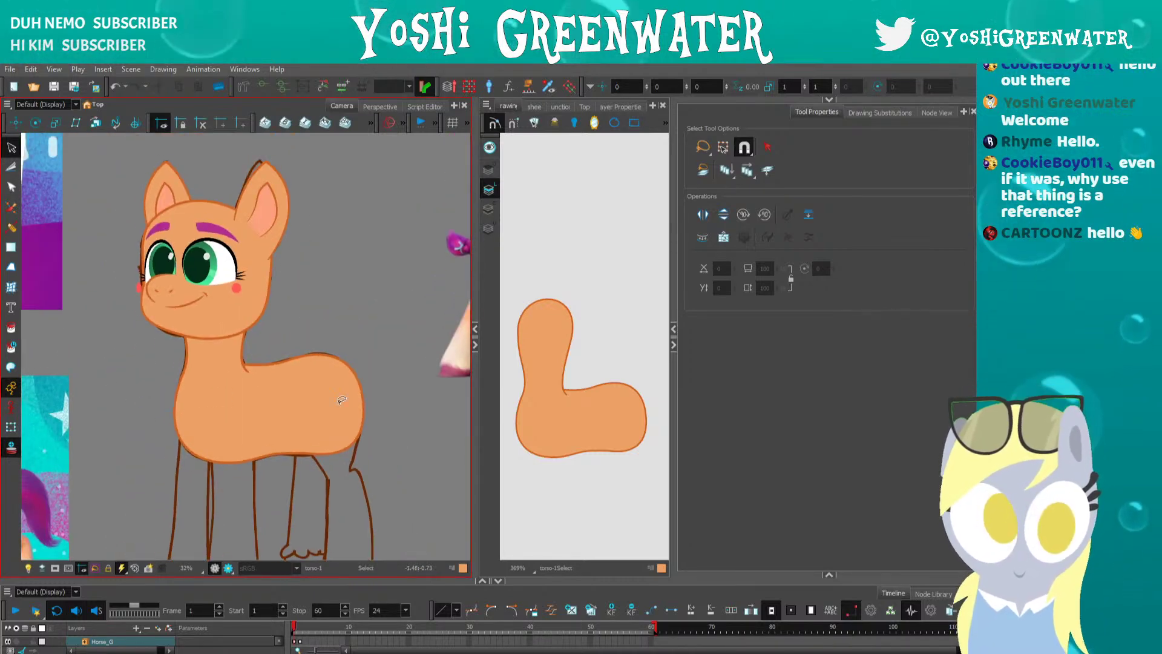
left_click(932, 113)
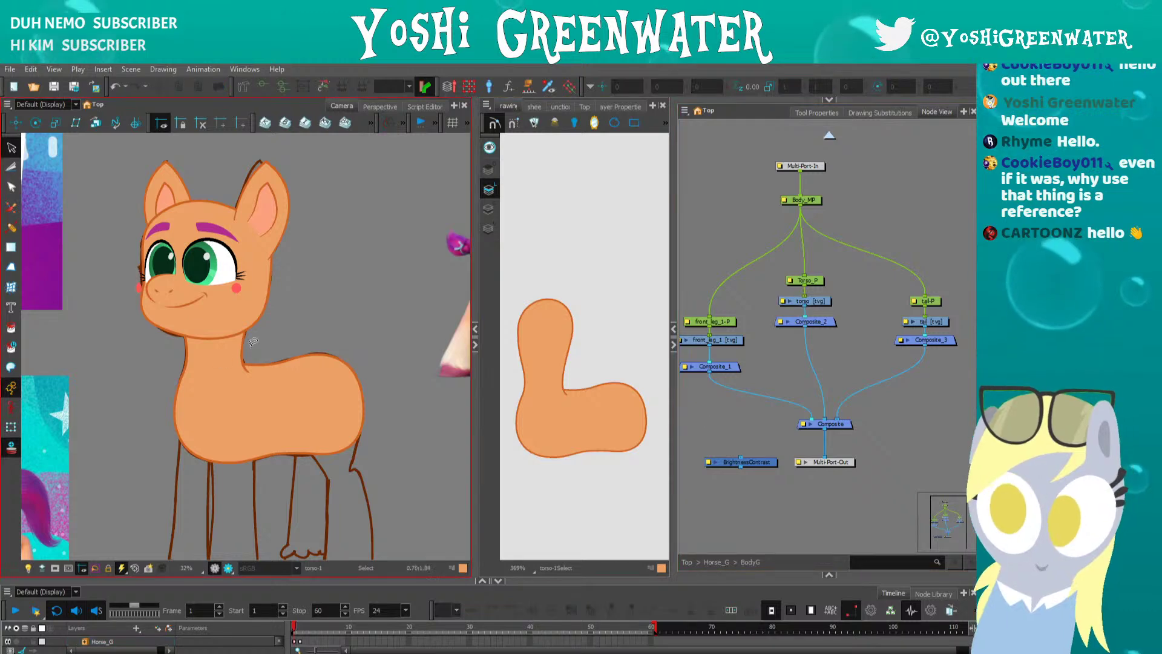
left_click_drag(188, 393, 203, 371)
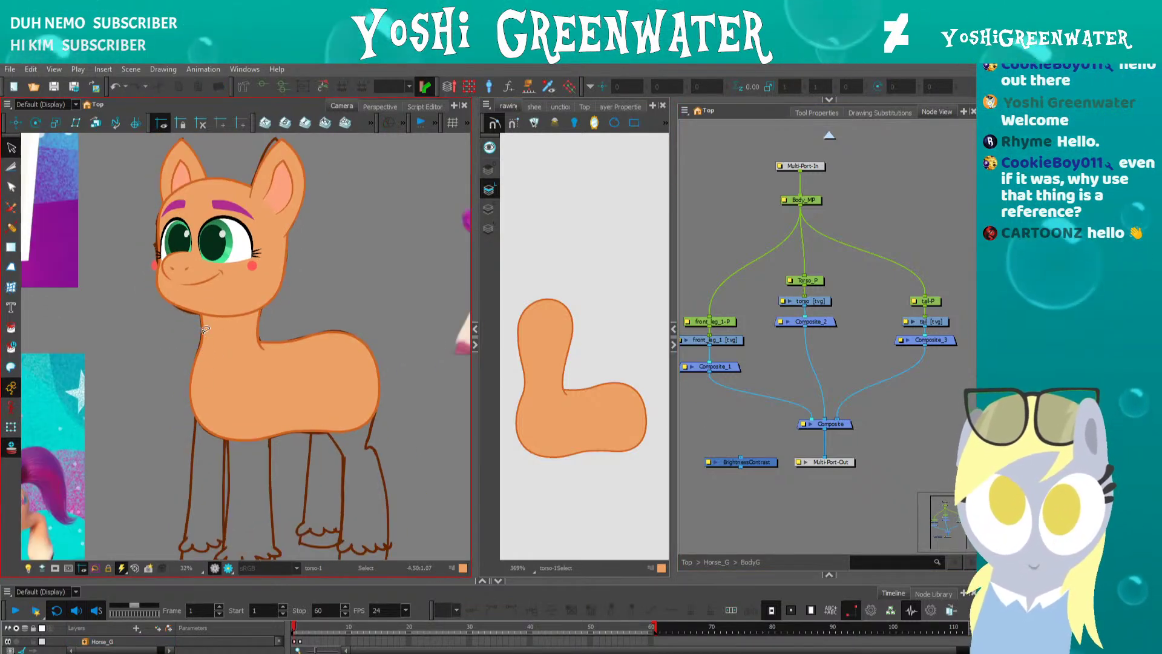
left_click_drag(188, 333, 92, 350)
left_click_drag(262, 333, 136, 375)
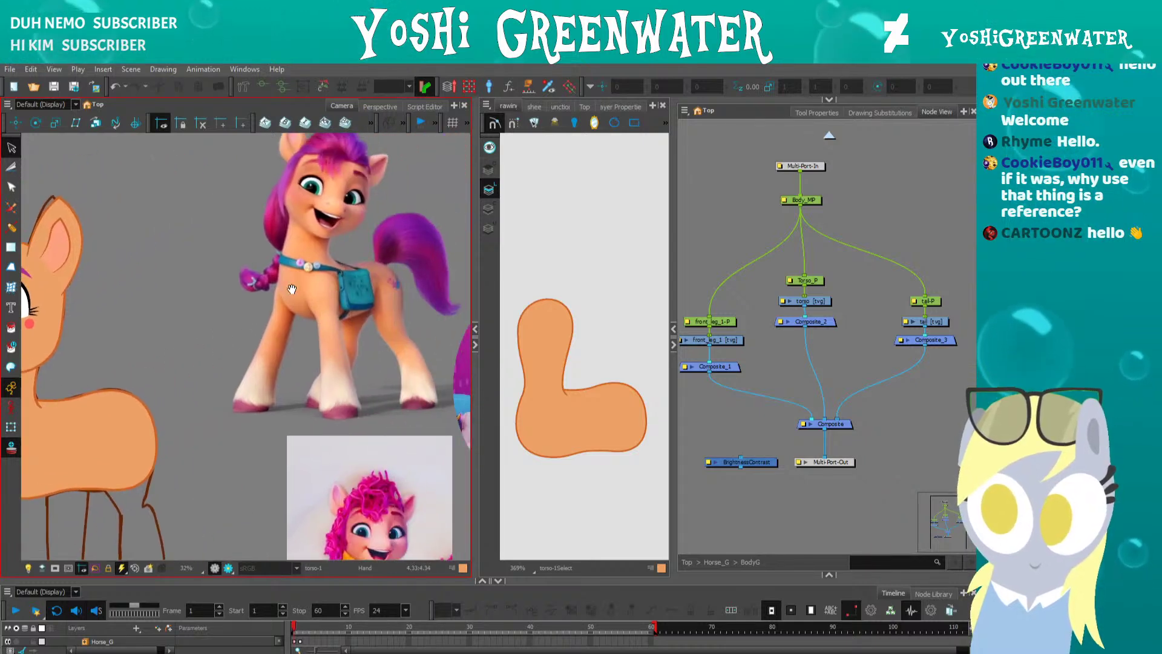
left_click_drag(444, 296, 278, 178)
left_click_drag(246, 302, 397, 305)
left_click_drag(279, 317, 466, 332)
left_click_drag(262, 293, 457, 354)
left_click_drag(184, 303, 218, 248)
left_click_drag(168, 370, 215, 490)
left_click_drag(168, 336, 235, 408)
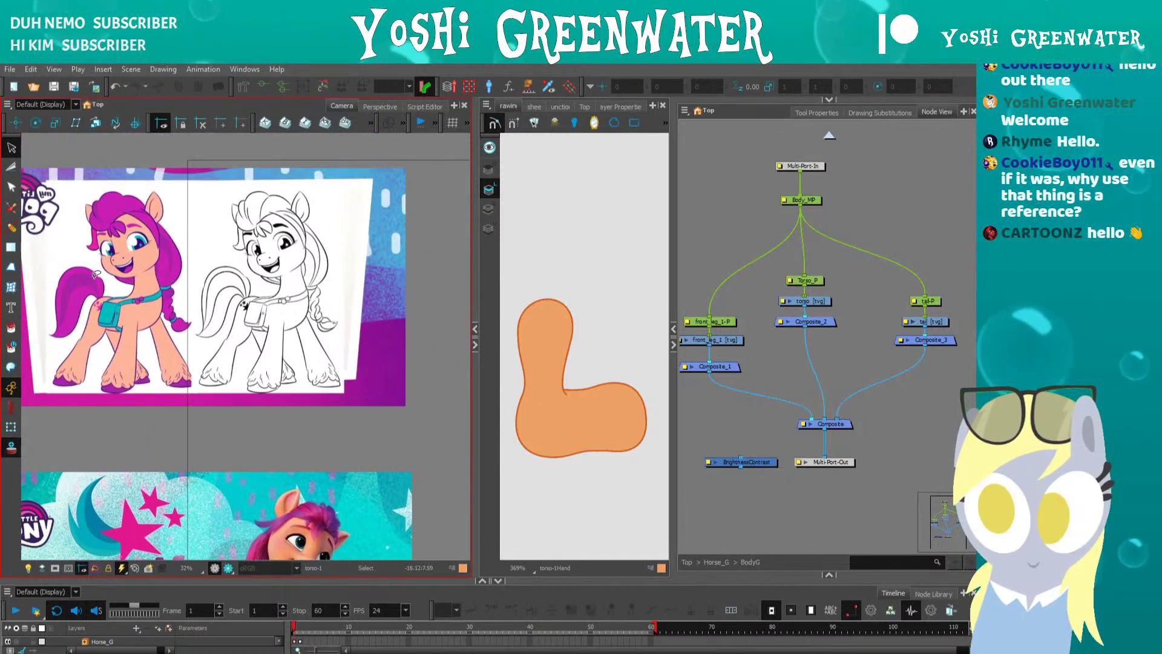
left_click_drag(95, 274, 171, 283)
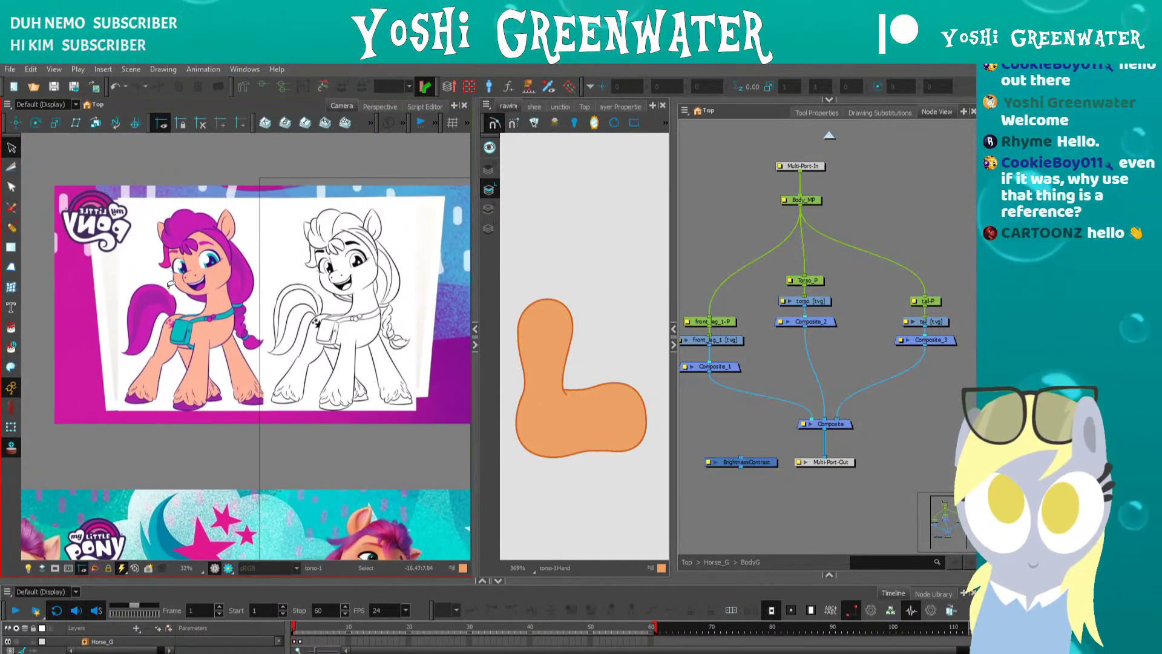
scroll(180, 287, "up", 2)
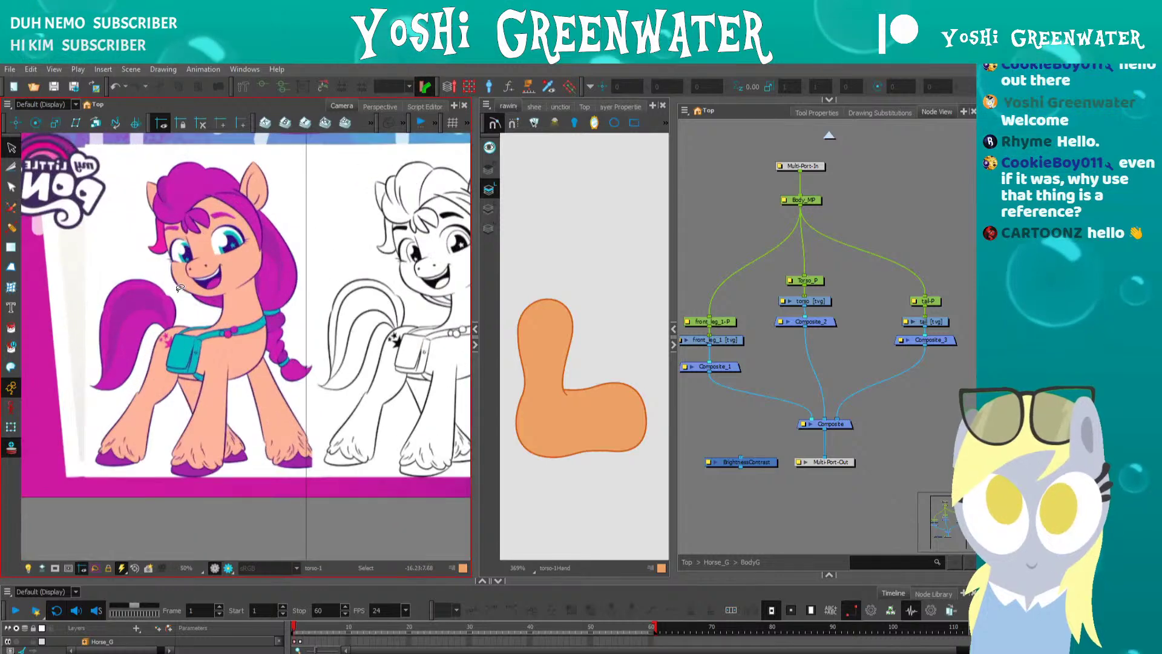
scroll(179, 288, "down", 3)
left_click_drag(444, 388, 214, 338)
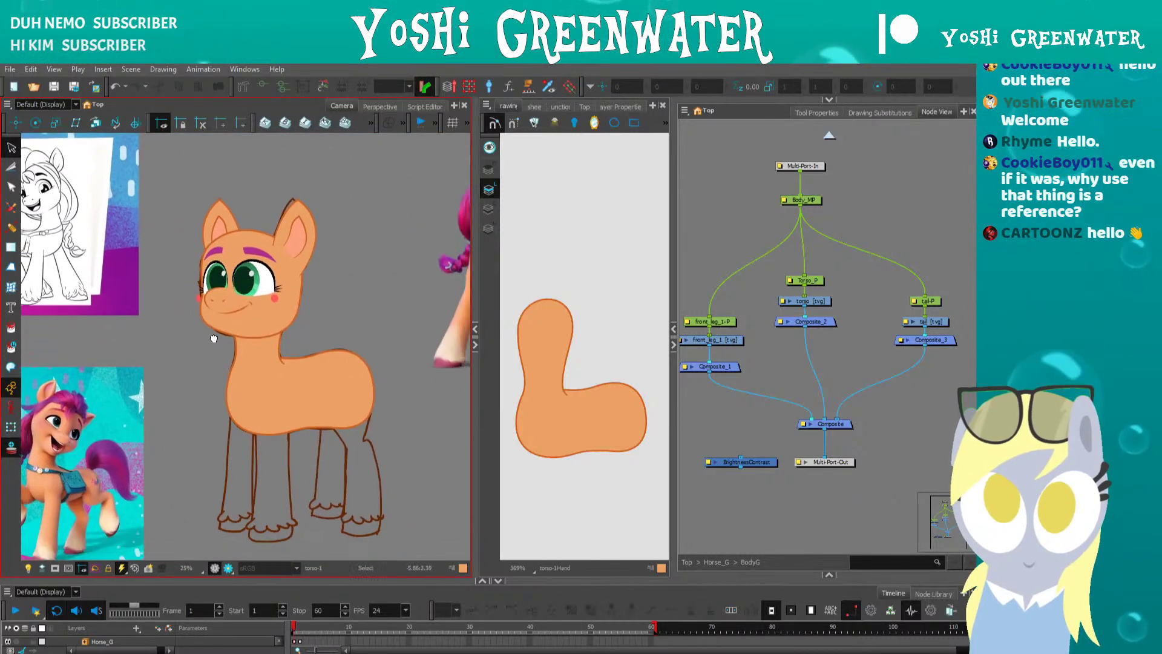
scroll(247, 327, "up", 2)
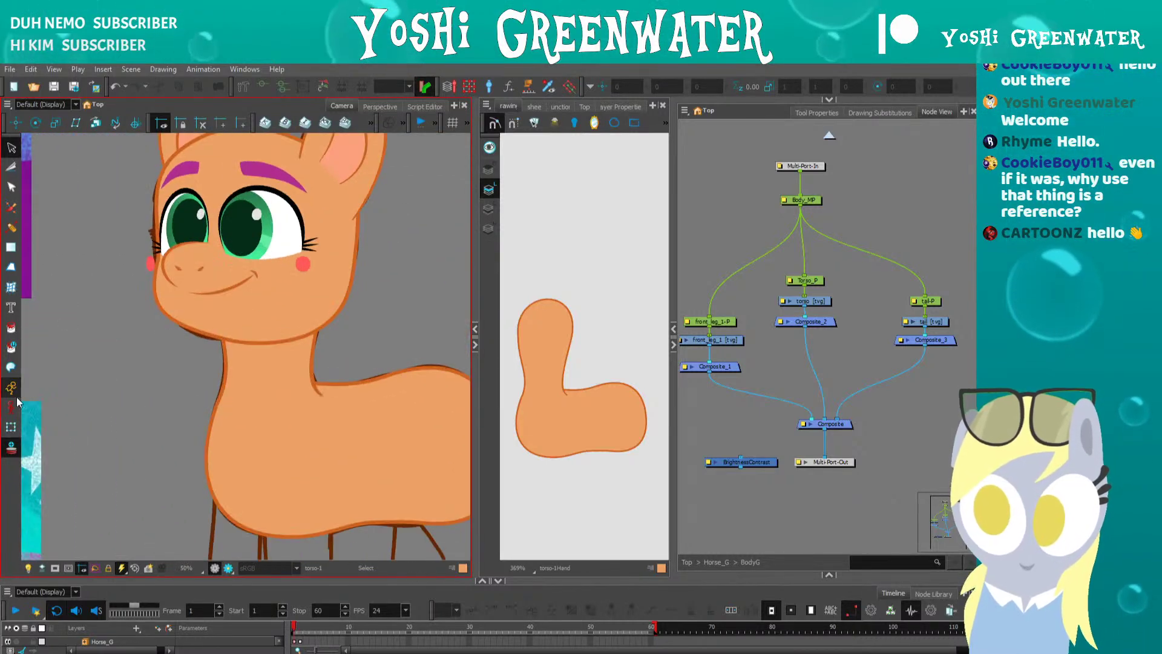
- Select the Skull drawing and, after it, the Sketch drawing at the neck with the Transform tool
left_click(10, 427)
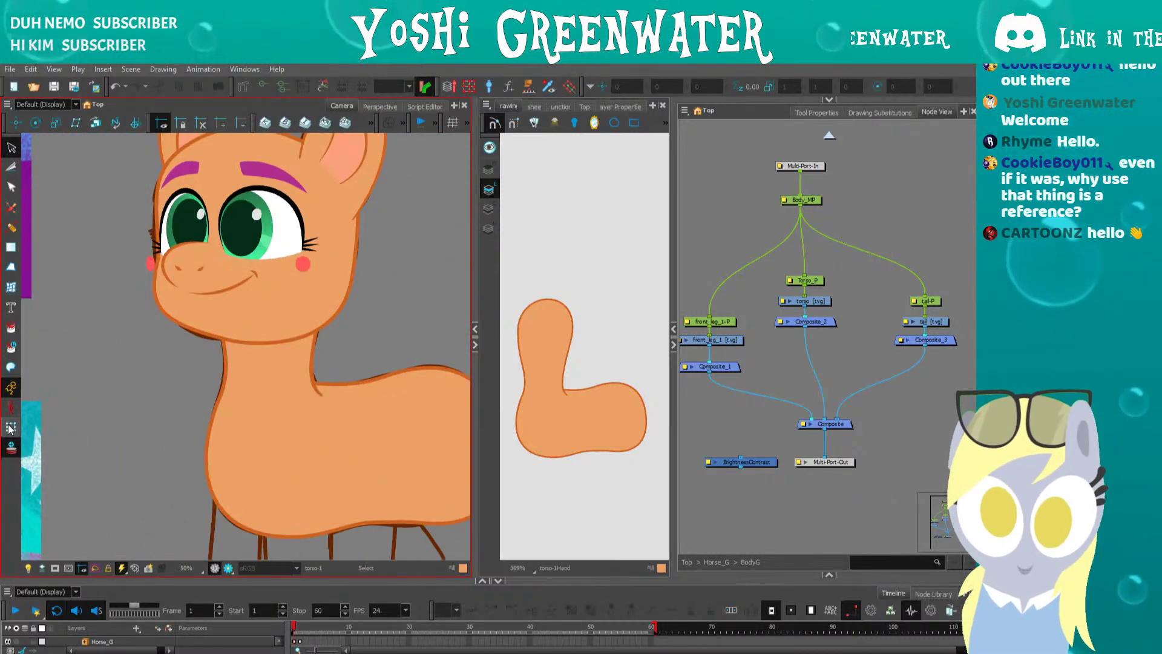
left_click(243, 342)
left_click(243, 343)
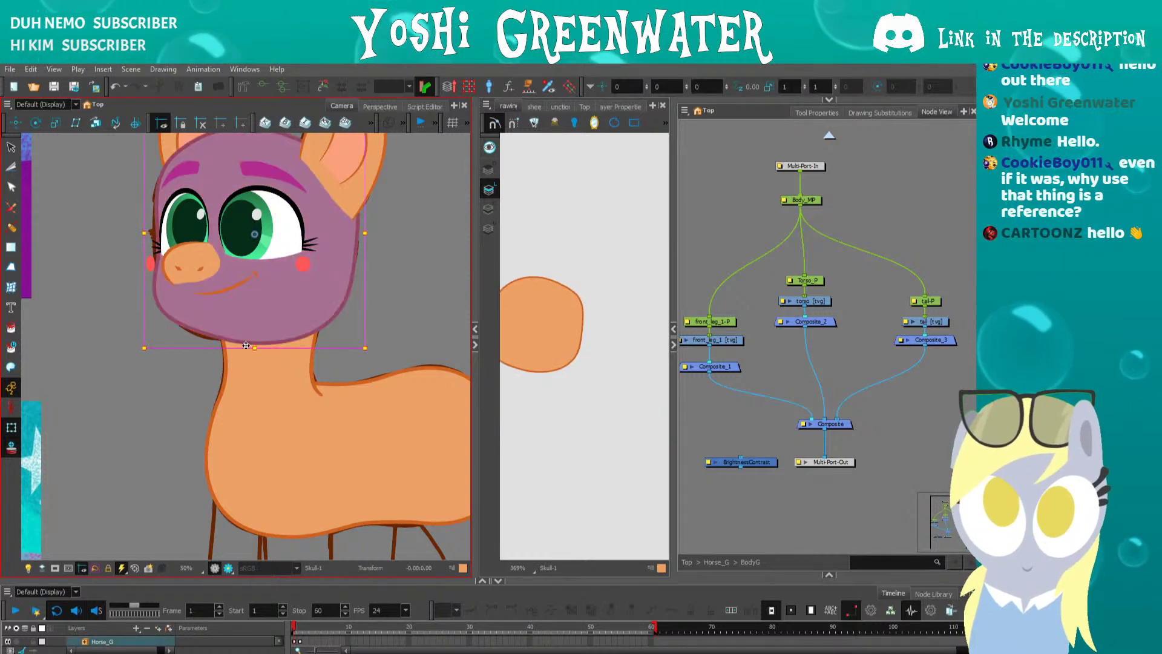
scroll(274, 335, "up", 2)
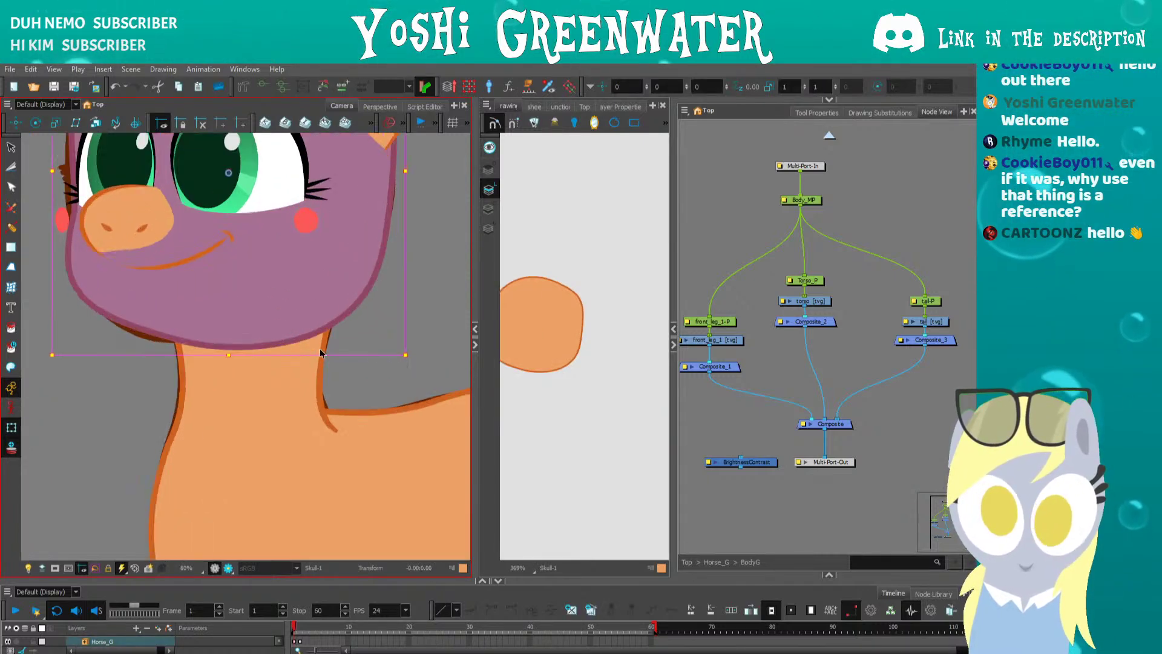
left_click(197, 344)
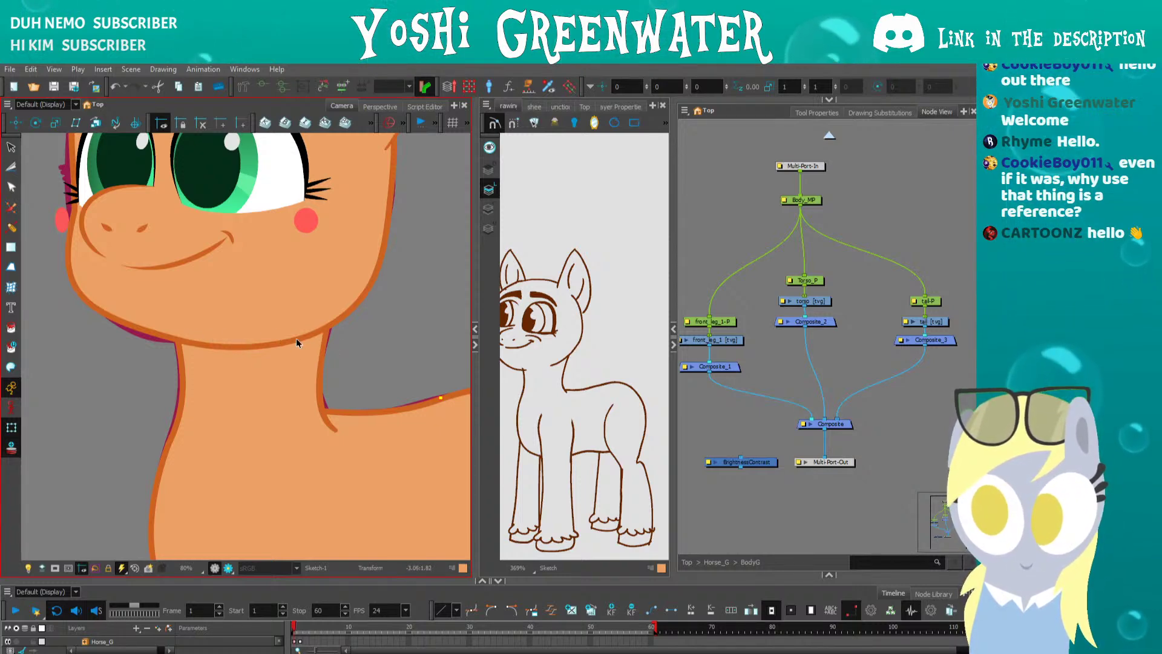
left_click_drag(563, 345, 597, 326)
left_click_drag(243, 264, 259, 365)
left_click_drag(242, 461, 254, 457)
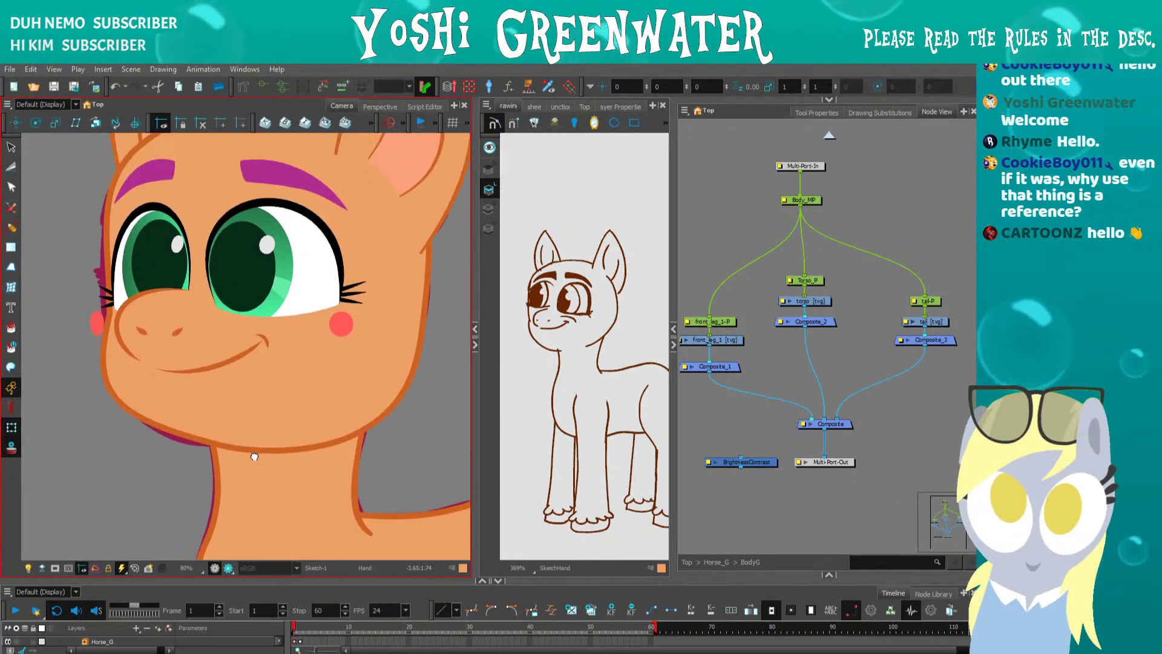
- Select the skull drawing on the character and locate its nodes in the head group's network
scroll(220, 476, "down", 2)
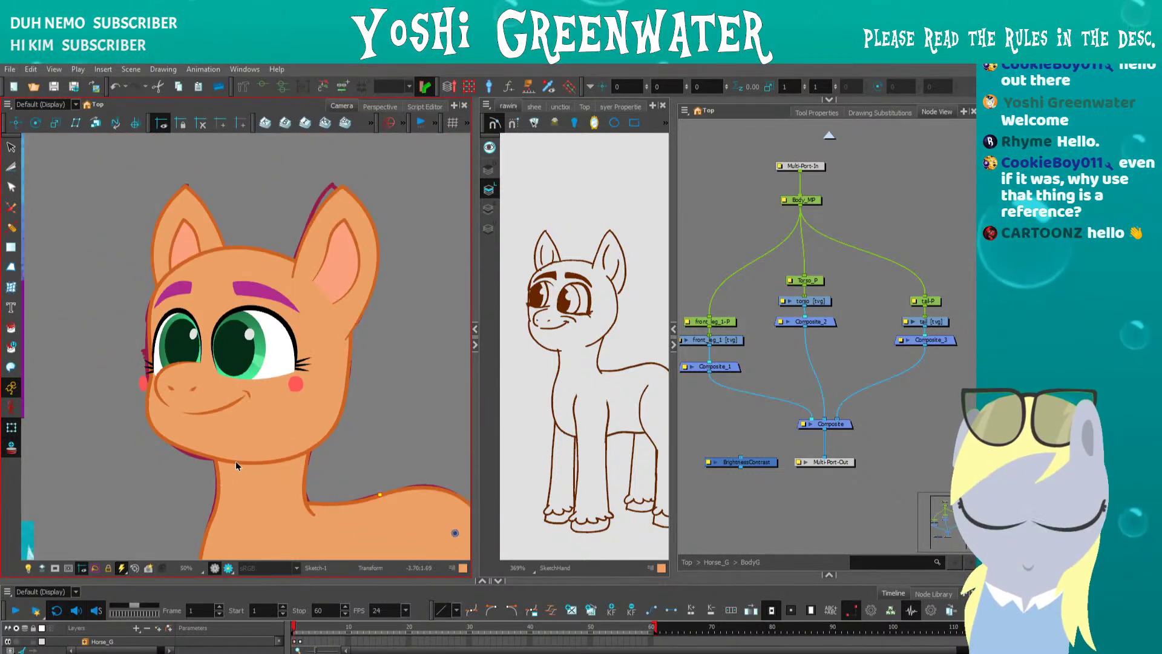
left_click_drag(190, 474, 179, 444)
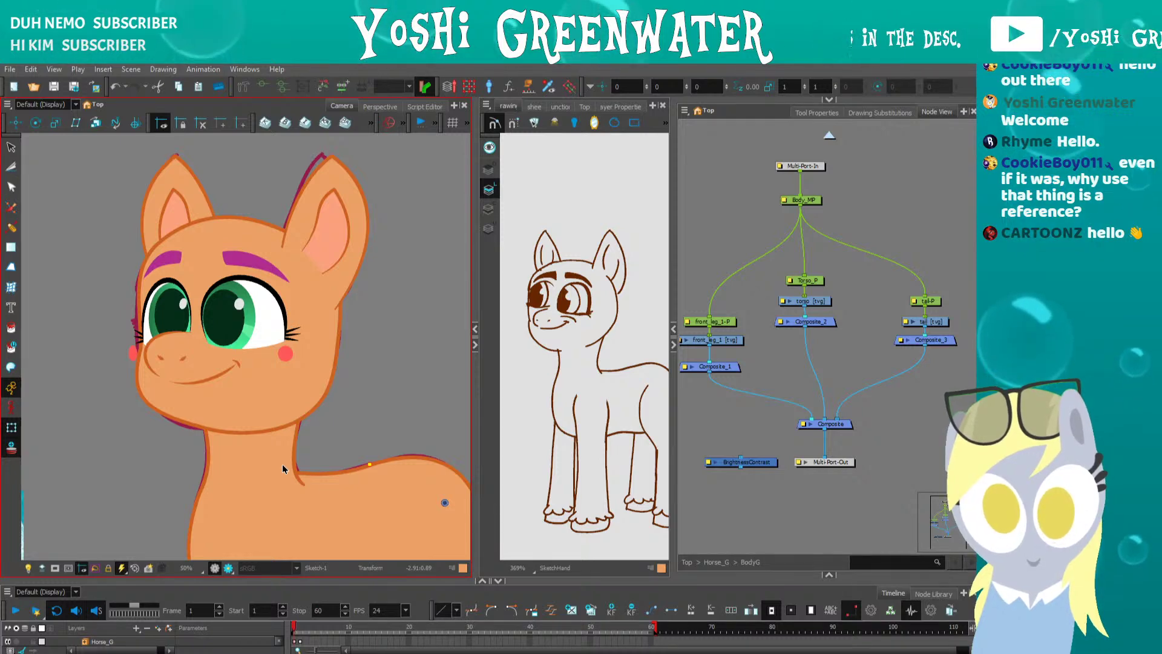
left_click(188, 461)
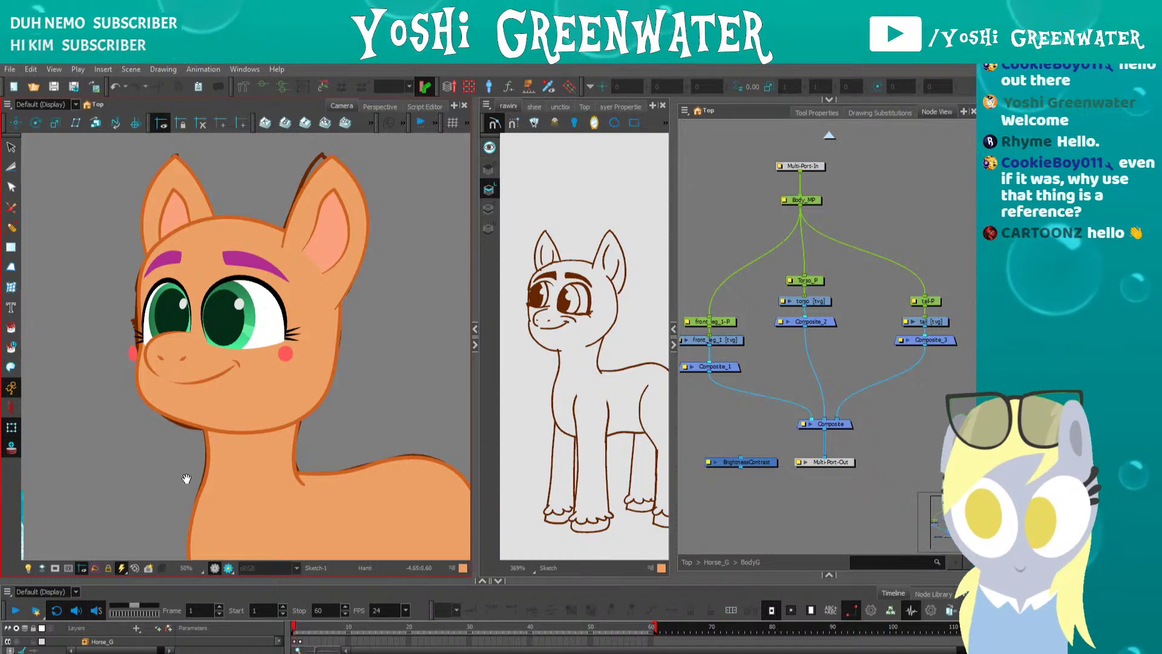
scroll(188, 442, "down", 2)
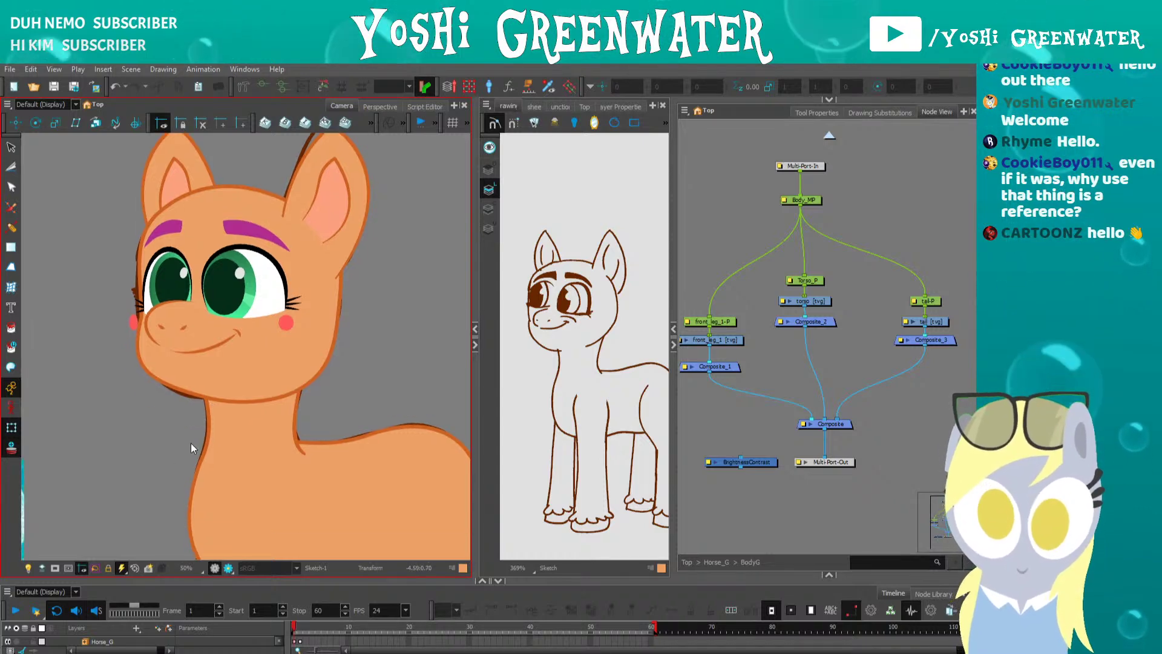
left_click(198, 380)
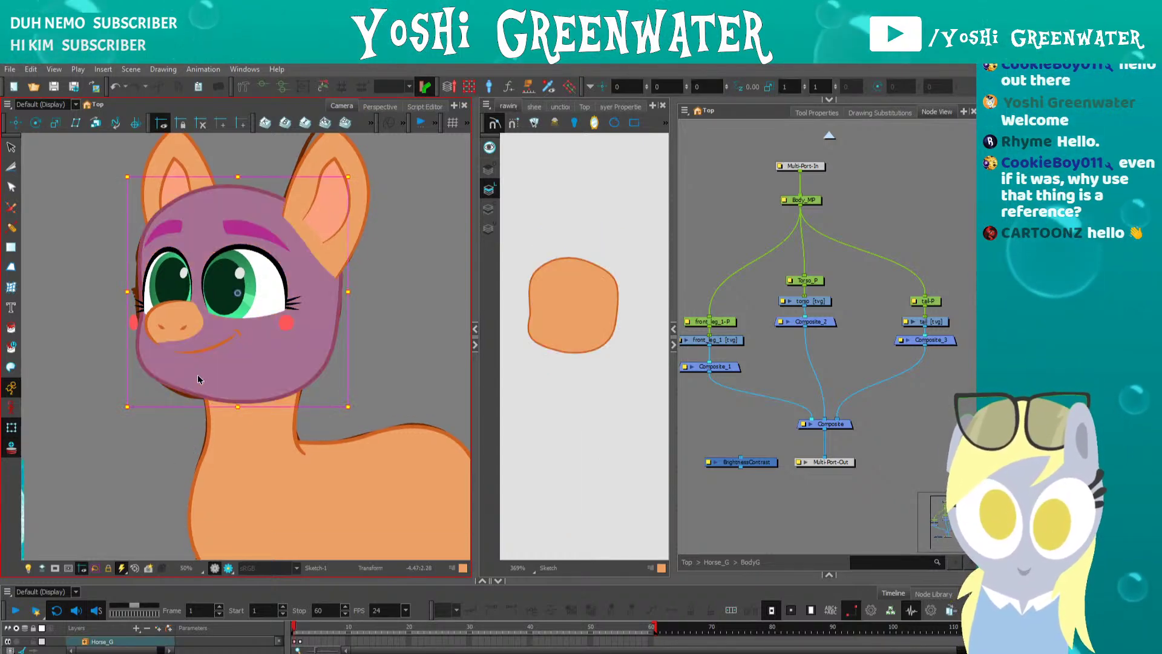
left_click(738, 362)
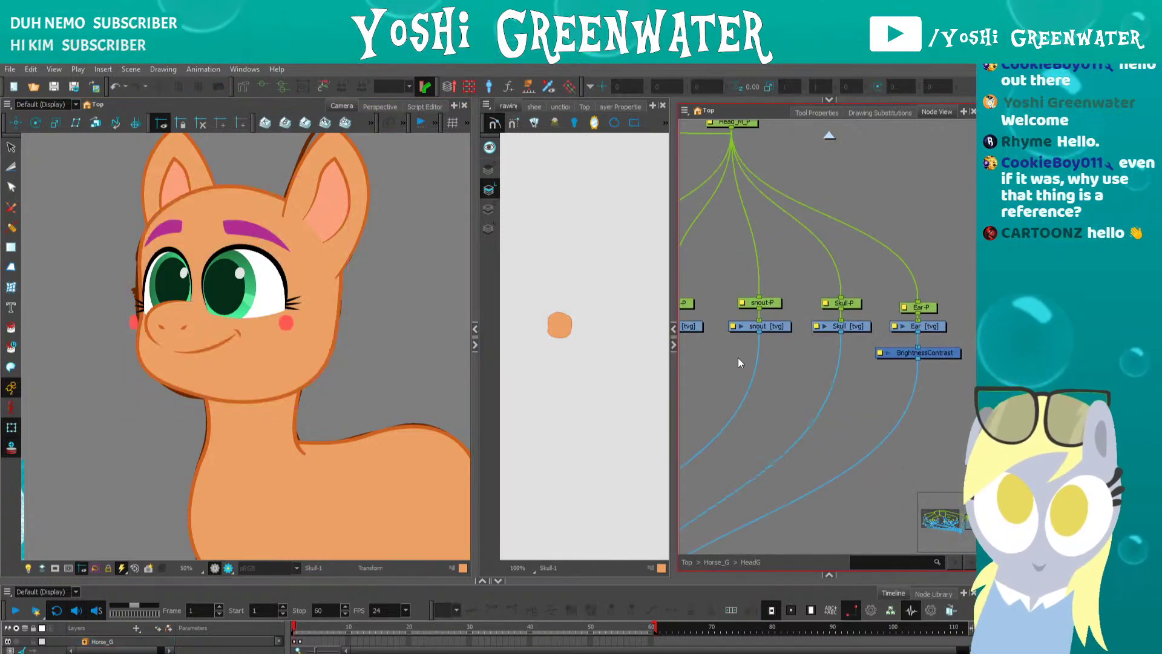
- Widen the node view by narrowing the Camera and Drawing views, and enlarge the skull in the Drawing view
left_click_drag(704, 386, 751, 340)
left_click_drag(677, 359, 651, 359)
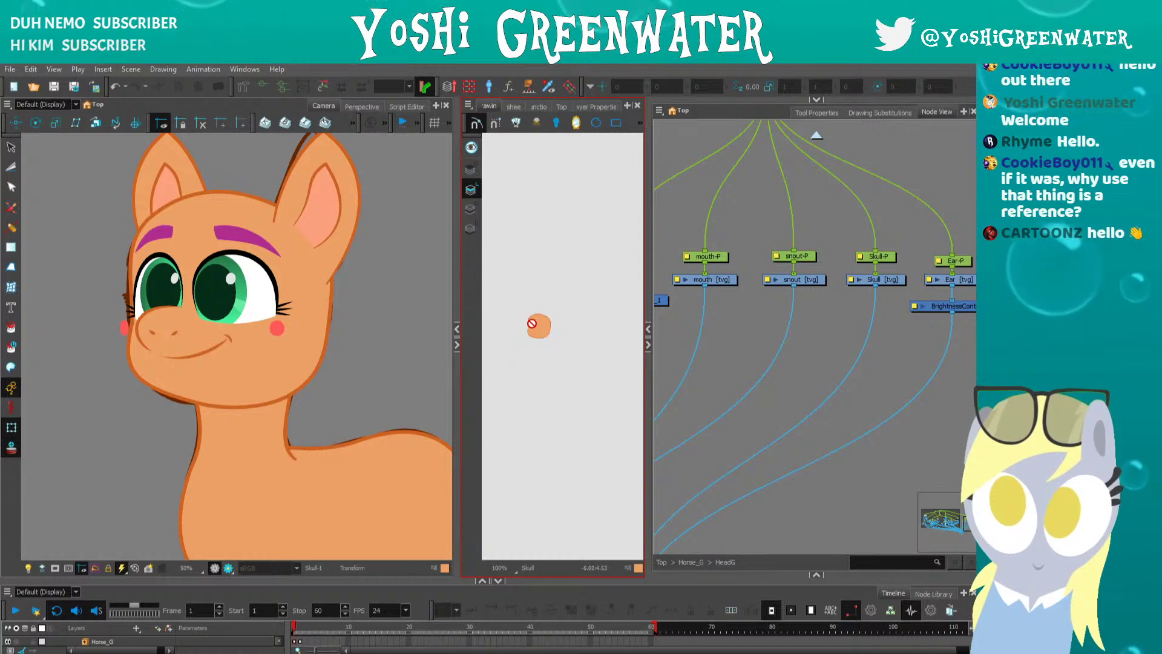
scroll(533, 330, "up", 5)
left_click_drag(457, 357, 397, 363)
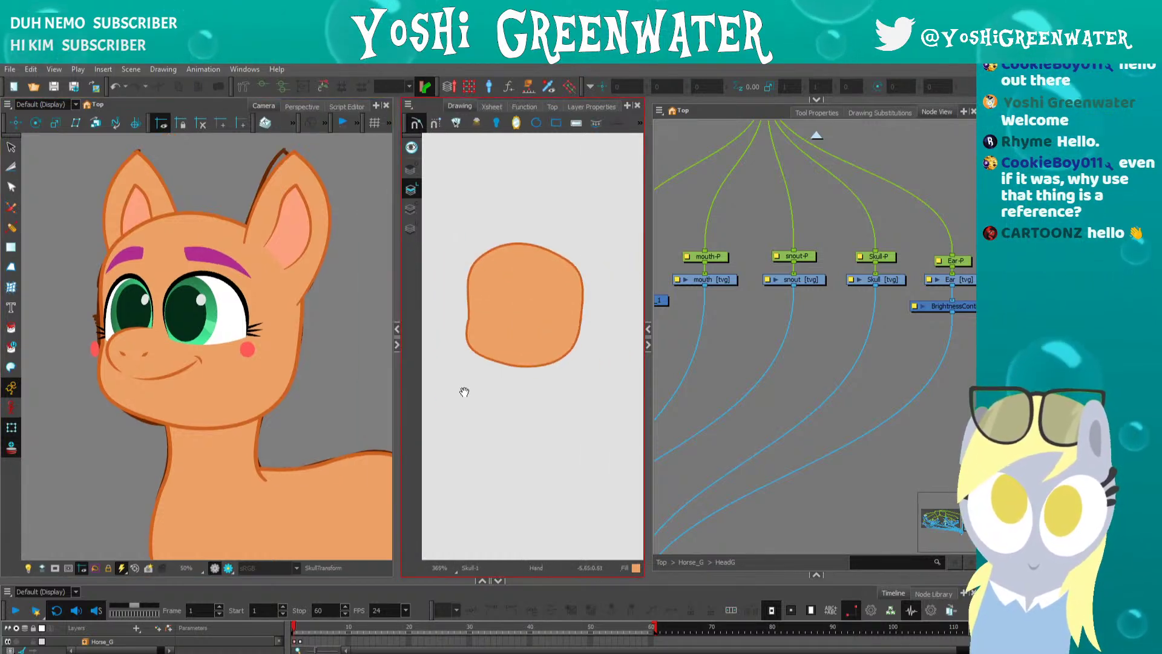
left_click_drag(464, 389, 475, 403)
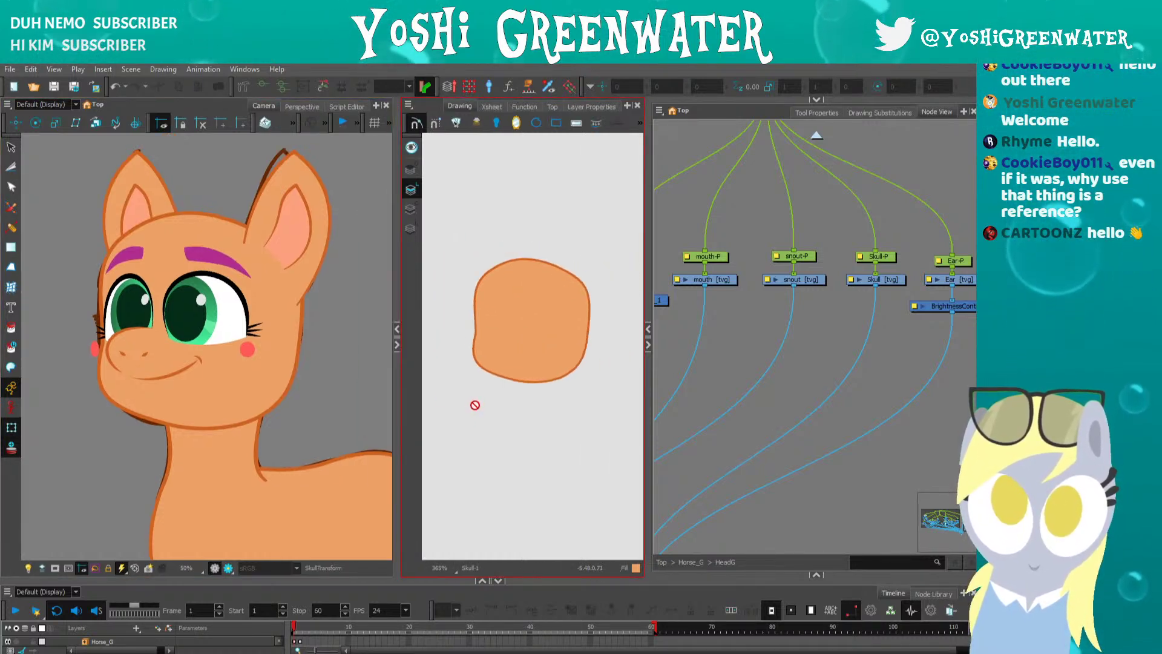
left_click(235, 383)
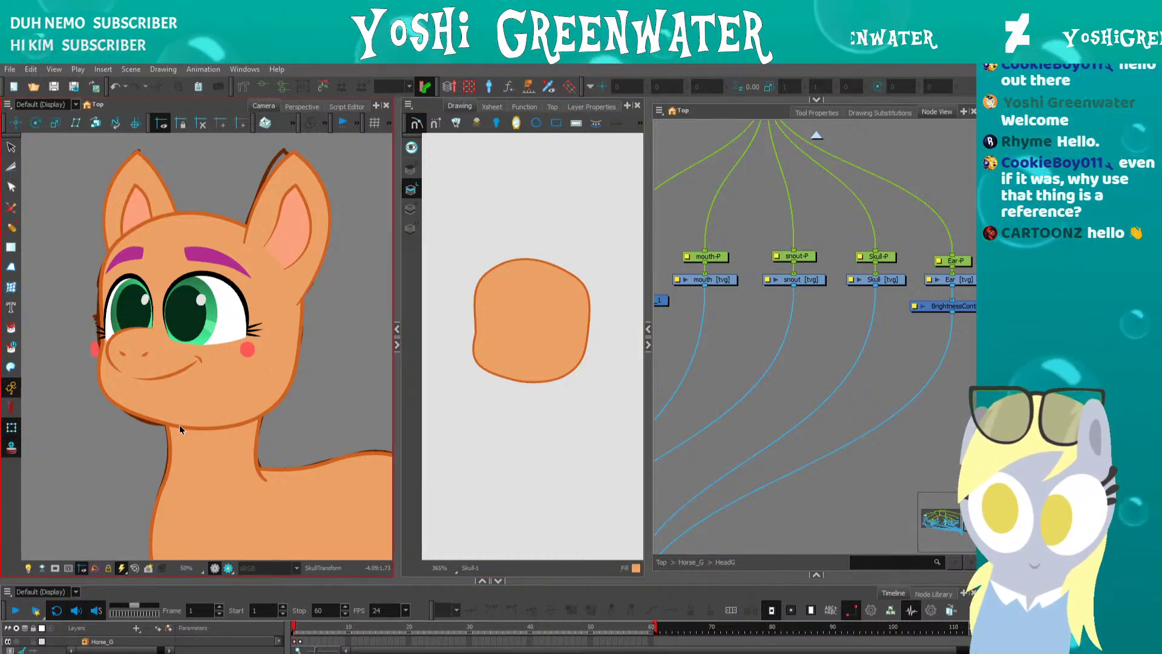
left_click_drag(676, 349, 707, 336)
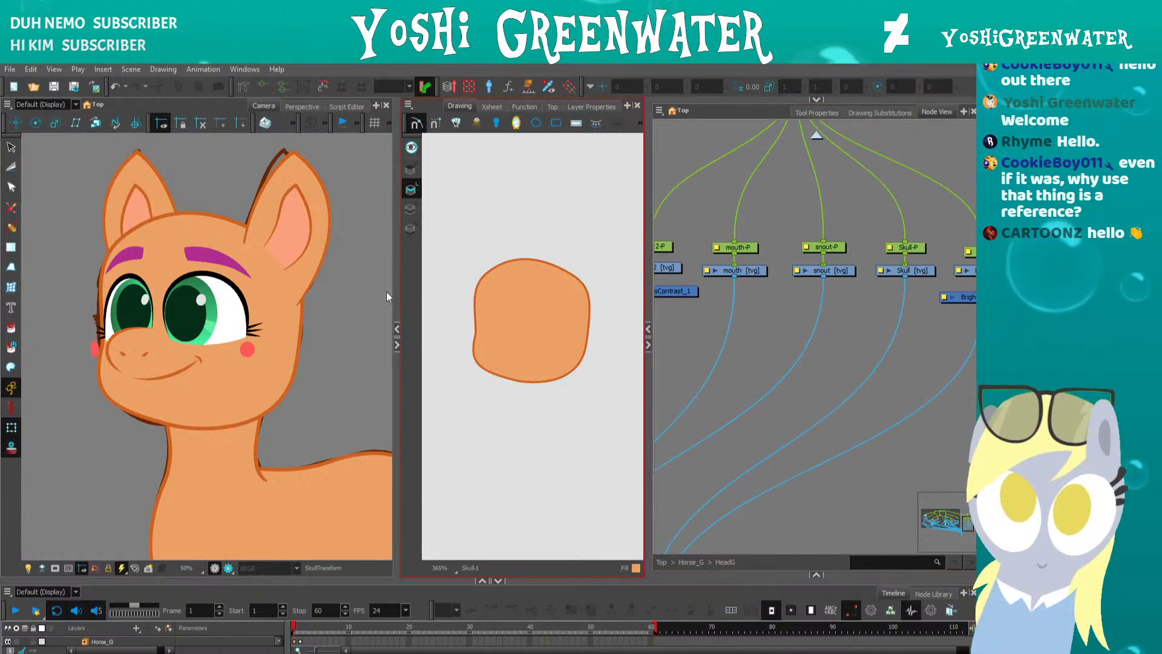
left_click_drag(639, 357, 519, 358)
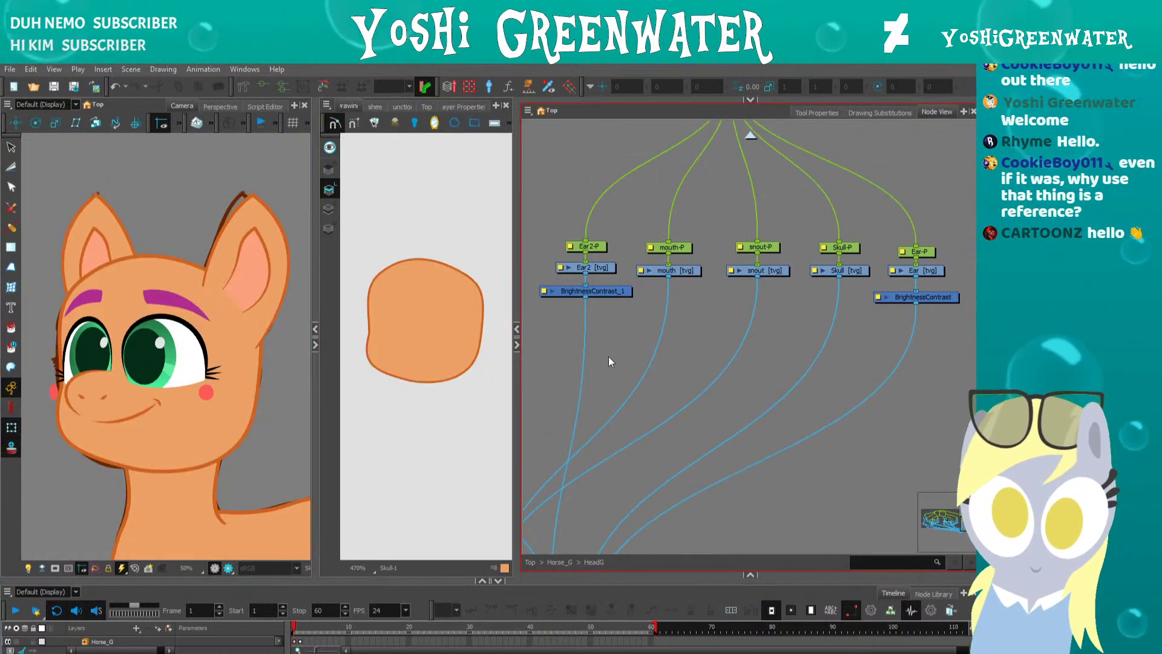
- Add a vector drawing layer named skull_cut to the head group
key("ctrl+r")
type("skyu")
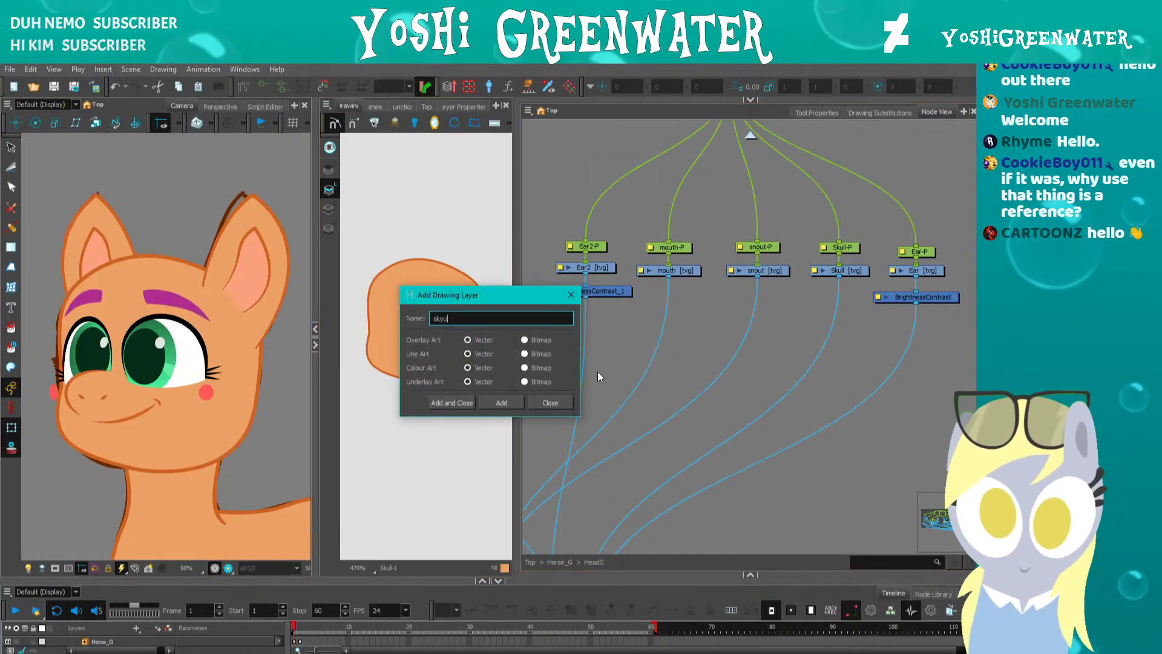
key("BackSpace")
key("BackSpace")
type("ull_cut")
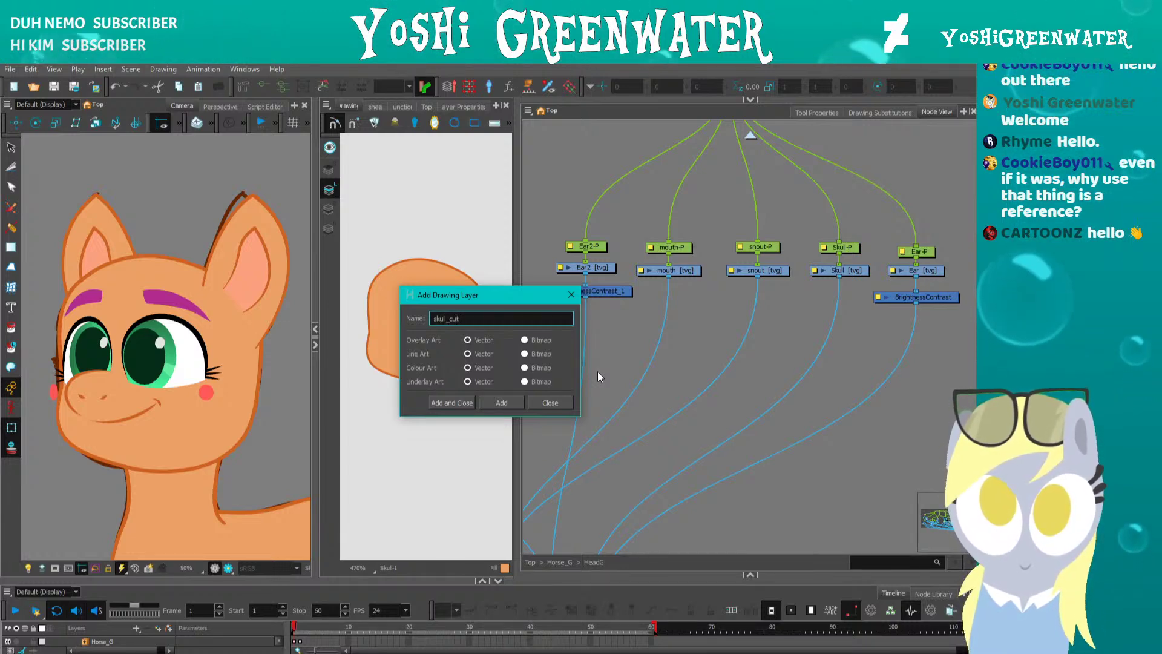
key("Return")
left_click(570, 294)
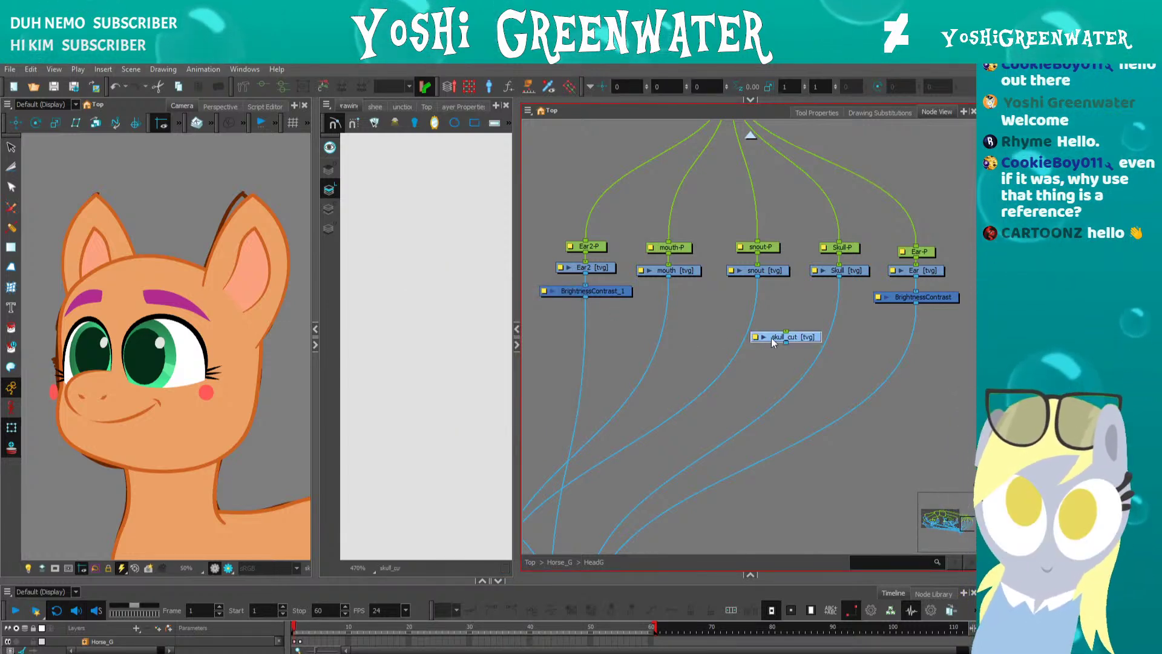
- Add a parent peg to skull_cut and connect that peg to Head_M_P
left_click_drag(772, 337, 761, 346)
key("ctrl+p")
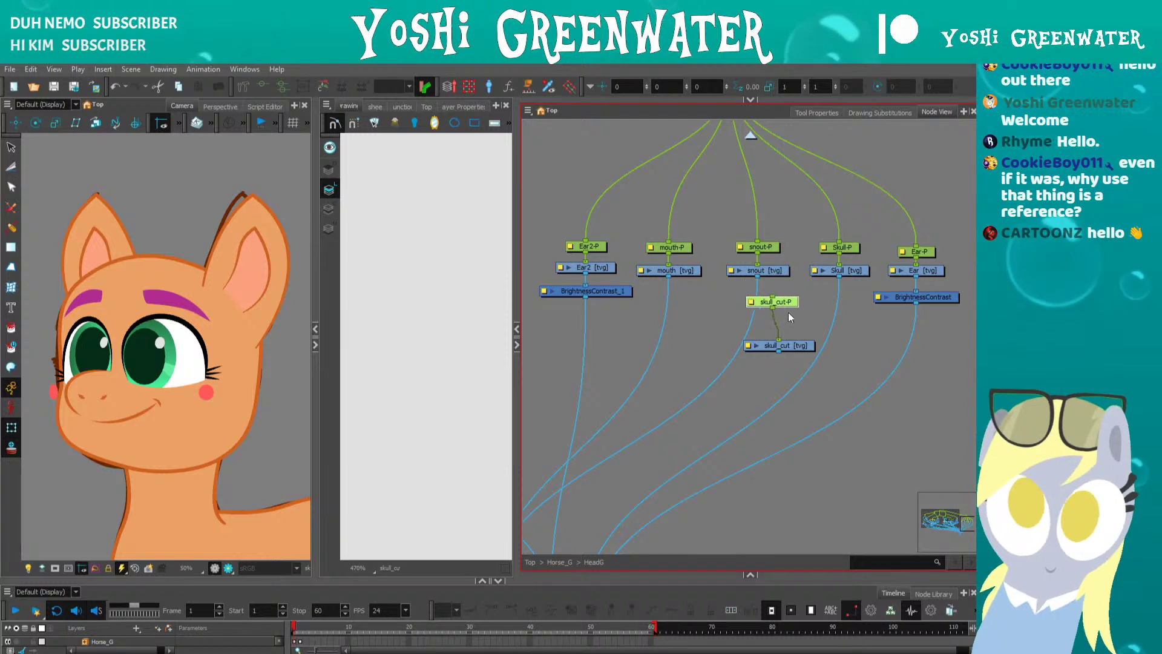
scroll(708, 315, "up", 3)
left_click_drag(718, 182, 773, 410)
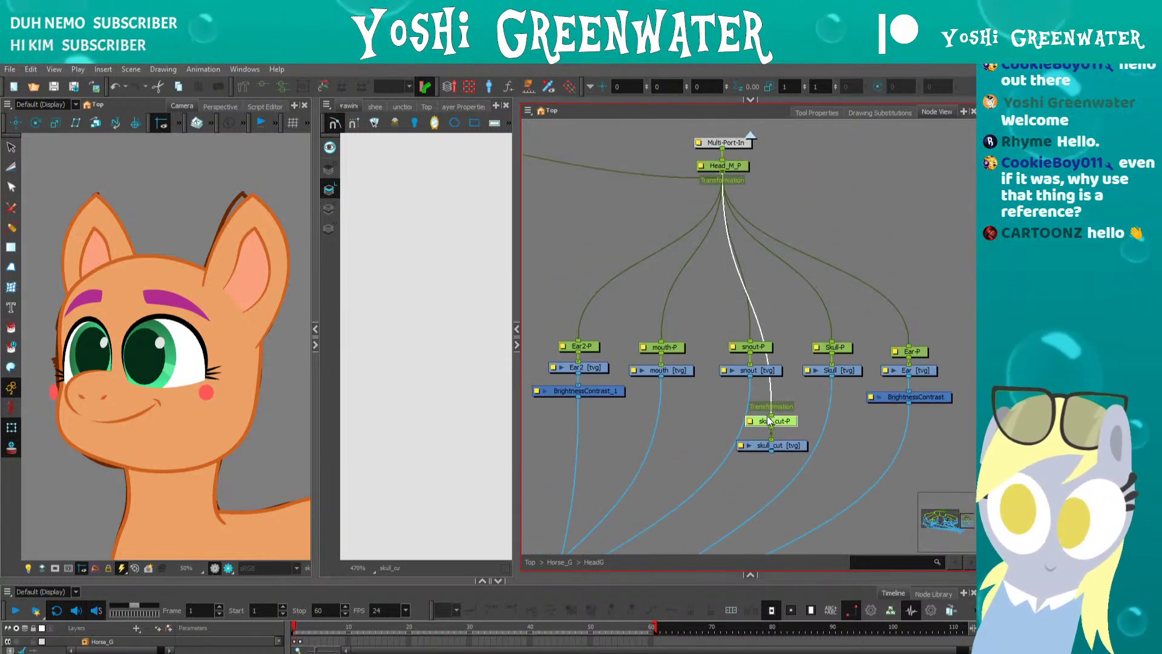
- Add a composite node and a Cutter node beneath skull_cut in the head network
scroll(752, 248, "down", 4)
left_click_drag(751, 249, 822, 176)
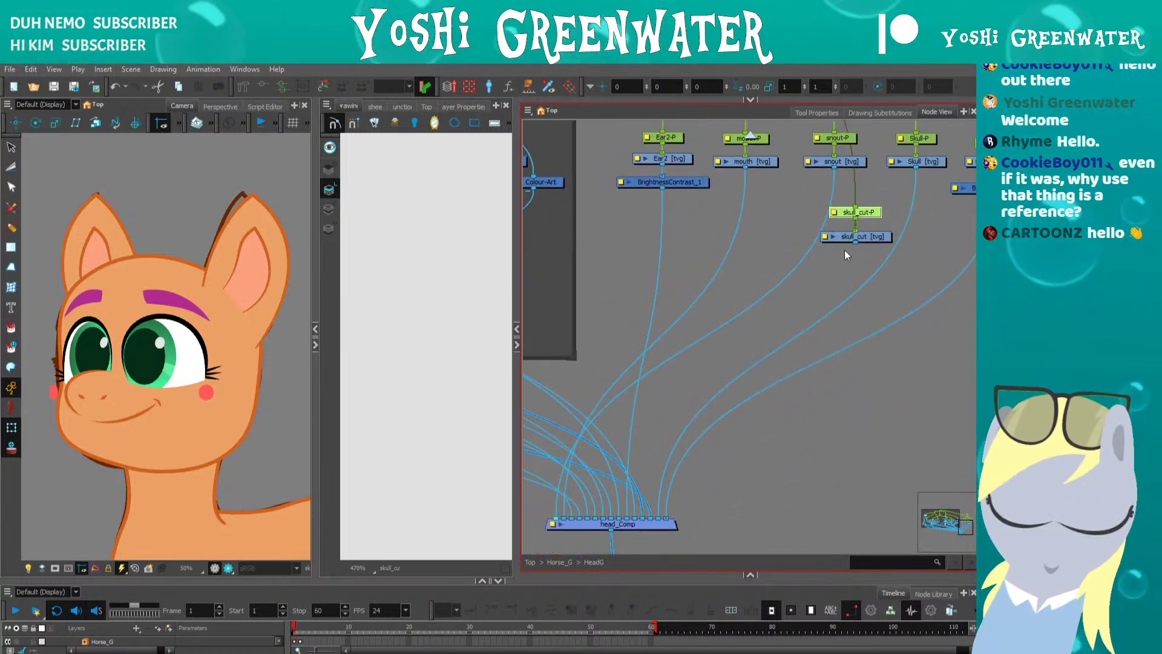
left_click_drag(759, 308, 618, 351)
left_click(677, 316)
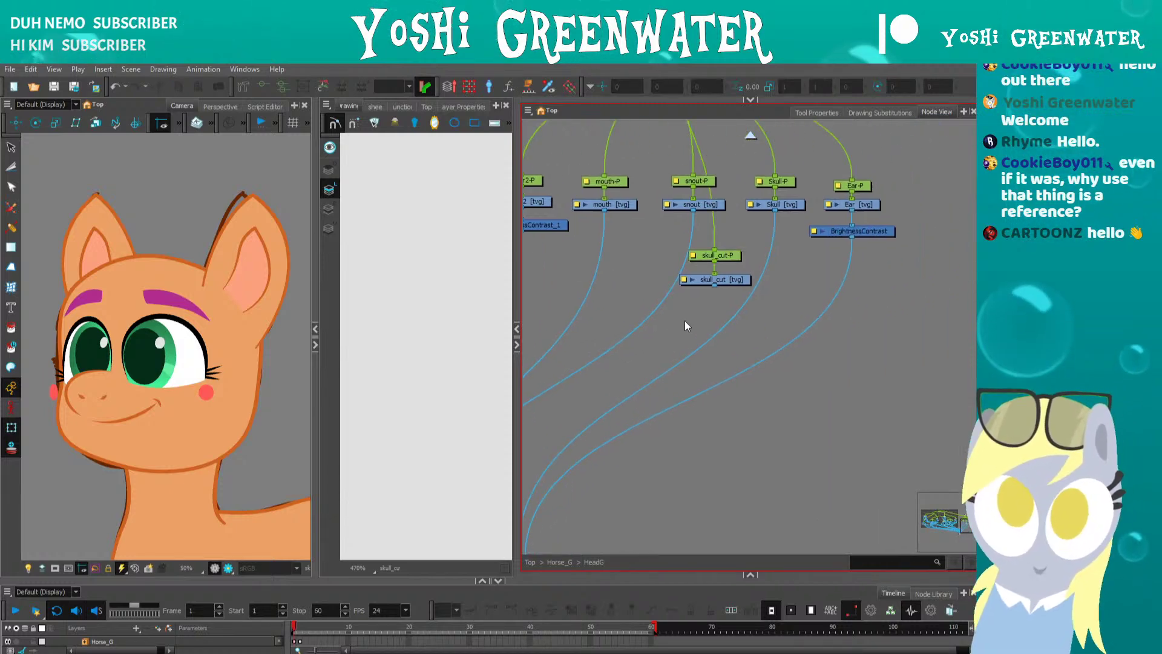
key("ctrl+k")
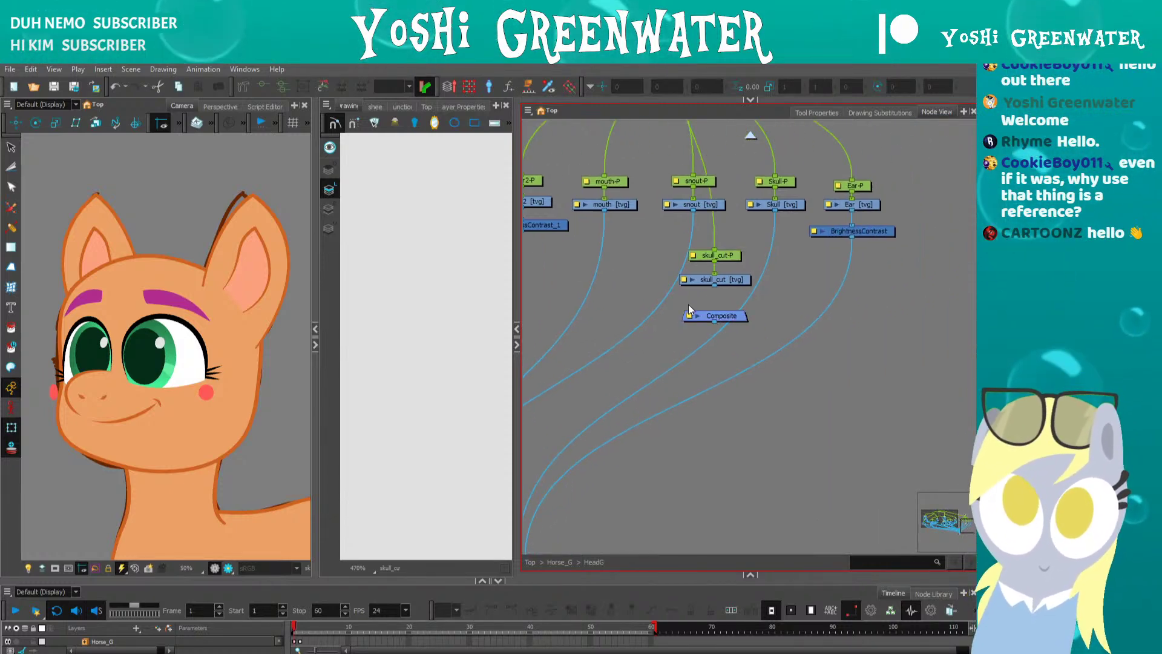
key("Tab")
type("cutt")
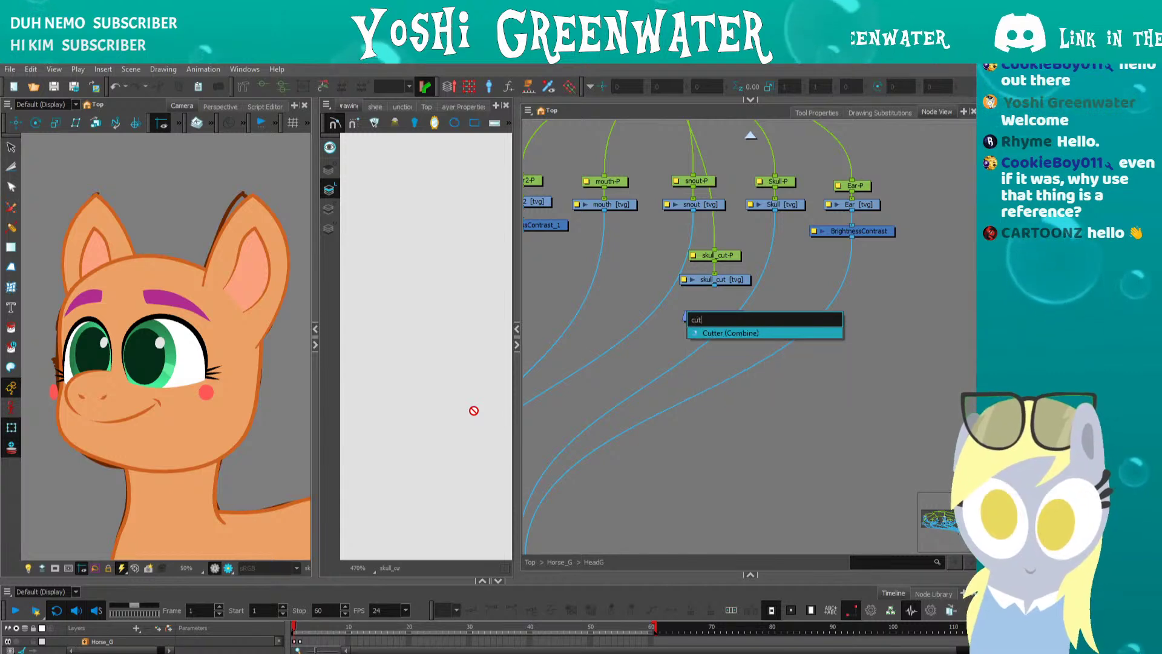
left_click(746, 333)
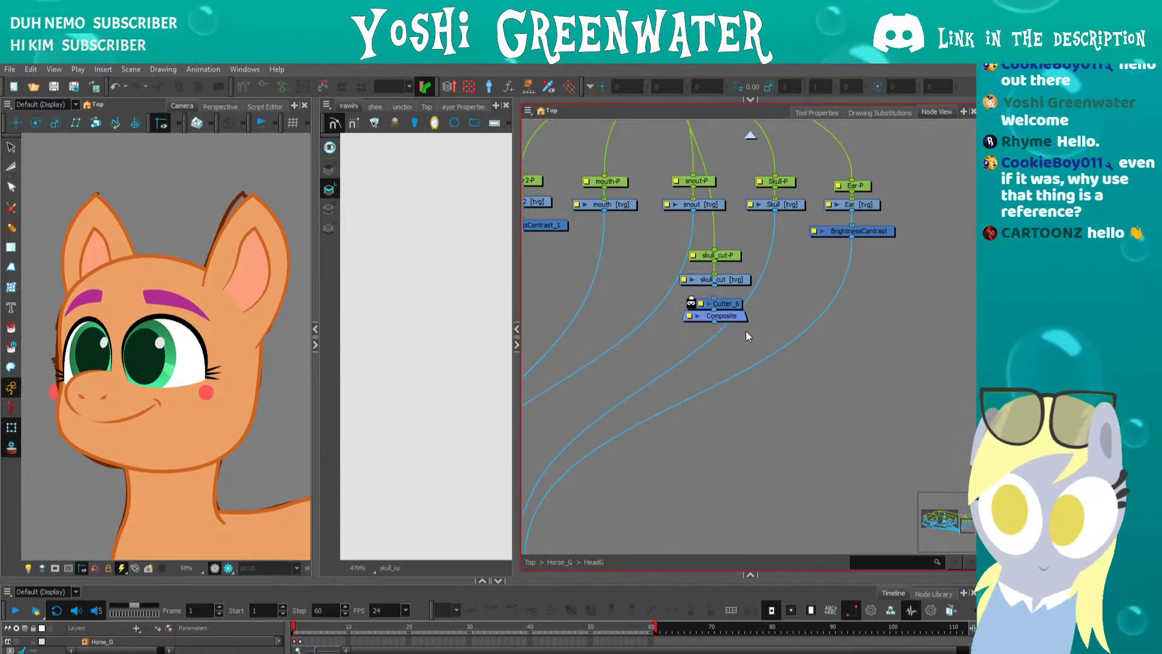
- Wire the new Cutter between the skull_cut composite and head_Comp, using the Skull drawing as its matte
left_click_drag(706, 301, 705, 358)
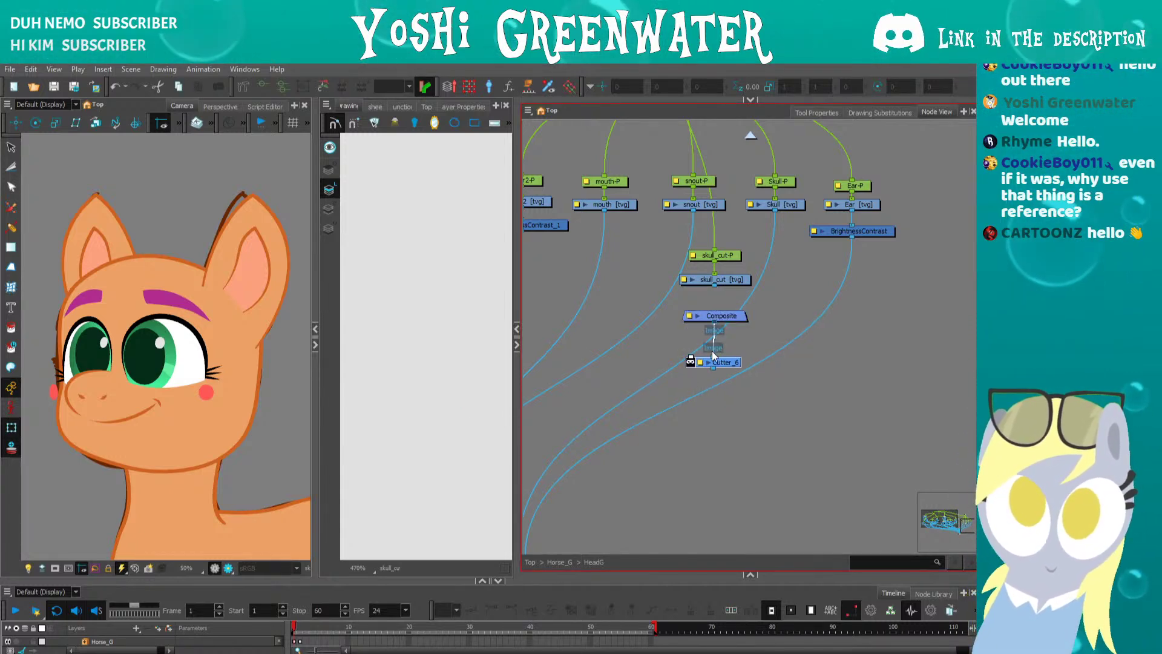
left_click_drag(698, 333, 808, 186)
left_click_drag(739, 281, 572, 415)
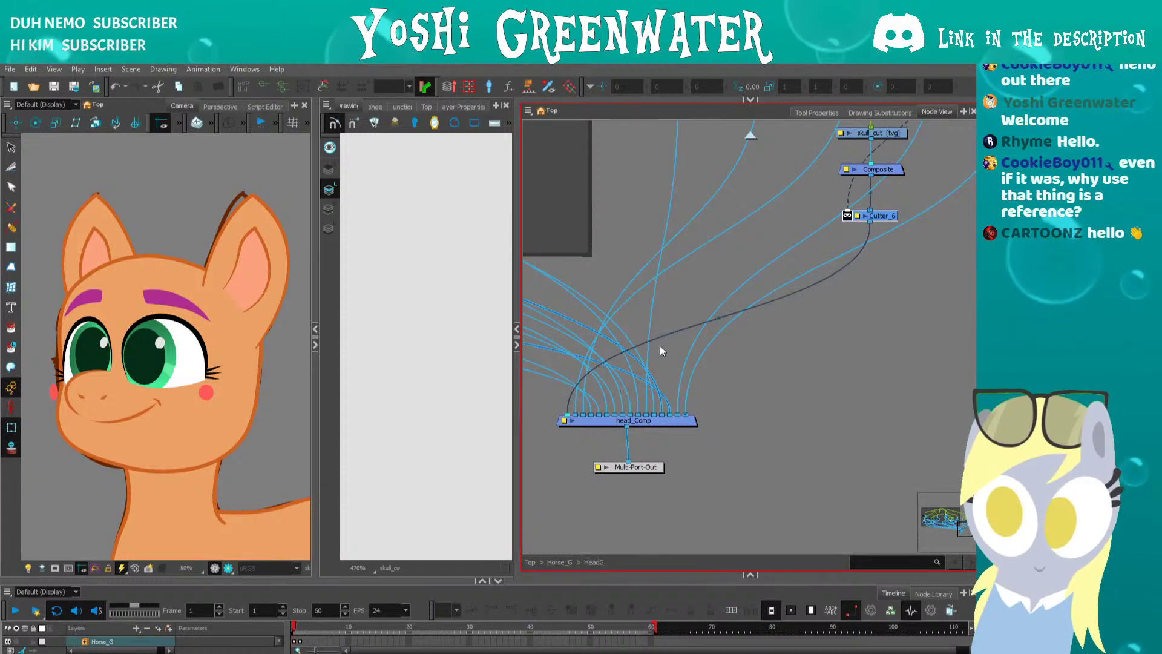
left_click_drag(786, 235, 739, 304)
left_click(740, 304)
- Draw an ellipse on the skull_cut layer, filled with Coat_Fill and without an outline
left_click(816, 205)
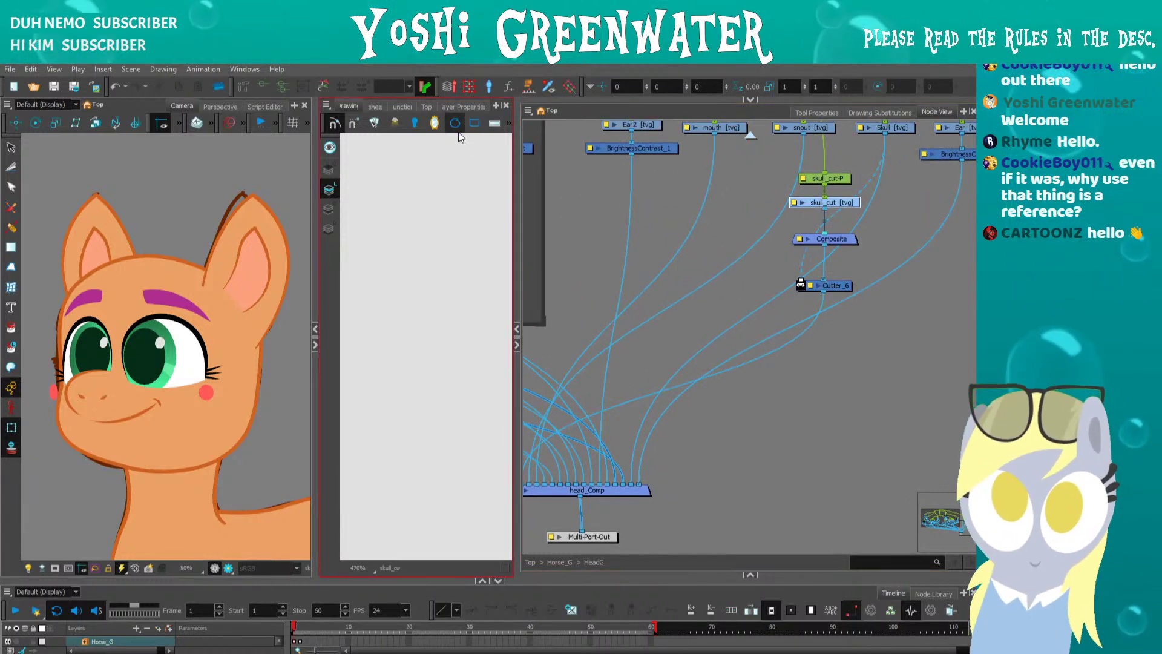
key("alt+i")
left_click_drag(285, 393, 231, 484)
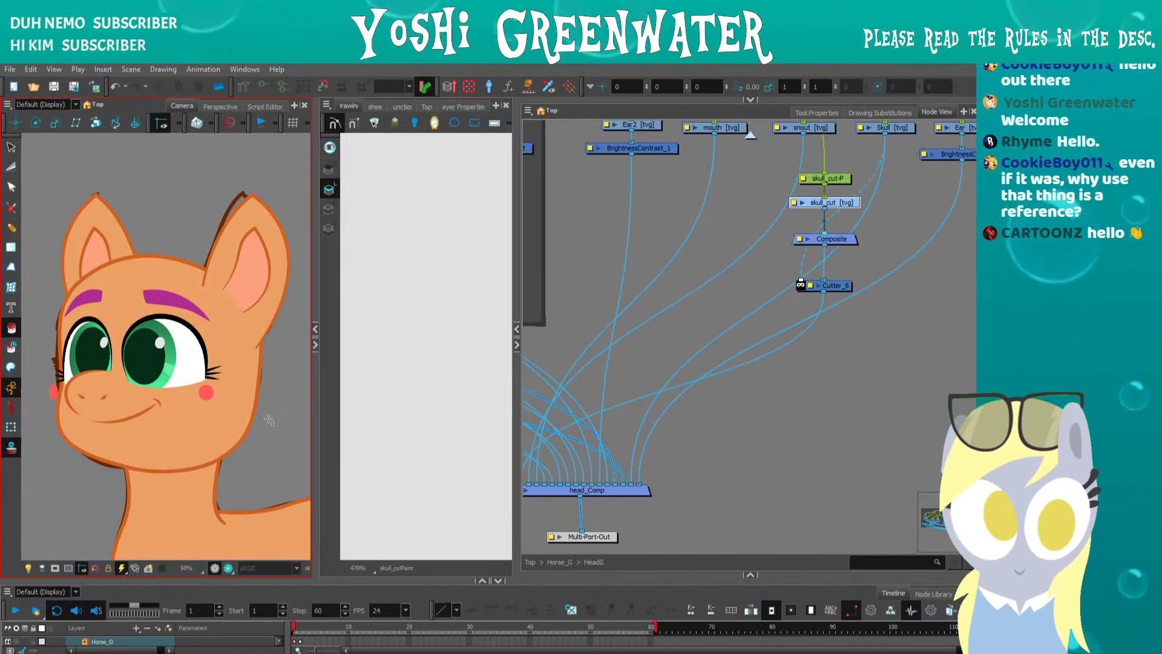
left_click(453, 125)
left_click_drag(409, 379, 363, 427)
key("alt+i")
left_click(391, 389)
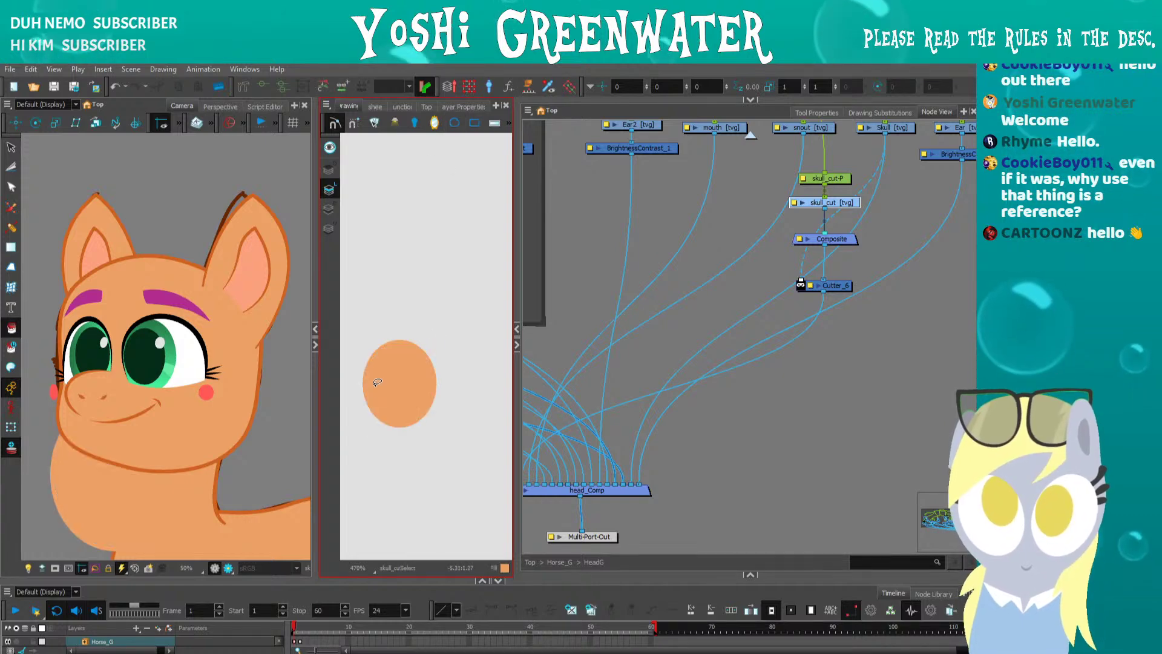
key("alt+s")
left_click(373, 380)
left_click(371, 353)
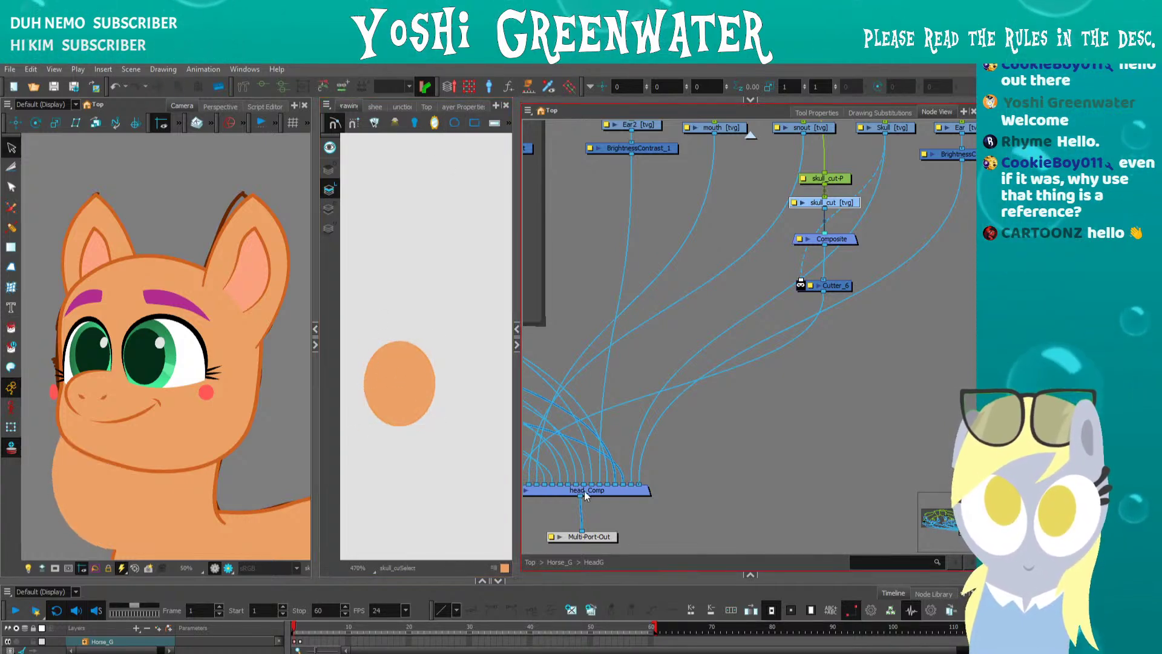
- Recolour the skull_cut ellipse with the Invis swatch from the G5_Puppet_Base palette
left_click(750, 574)
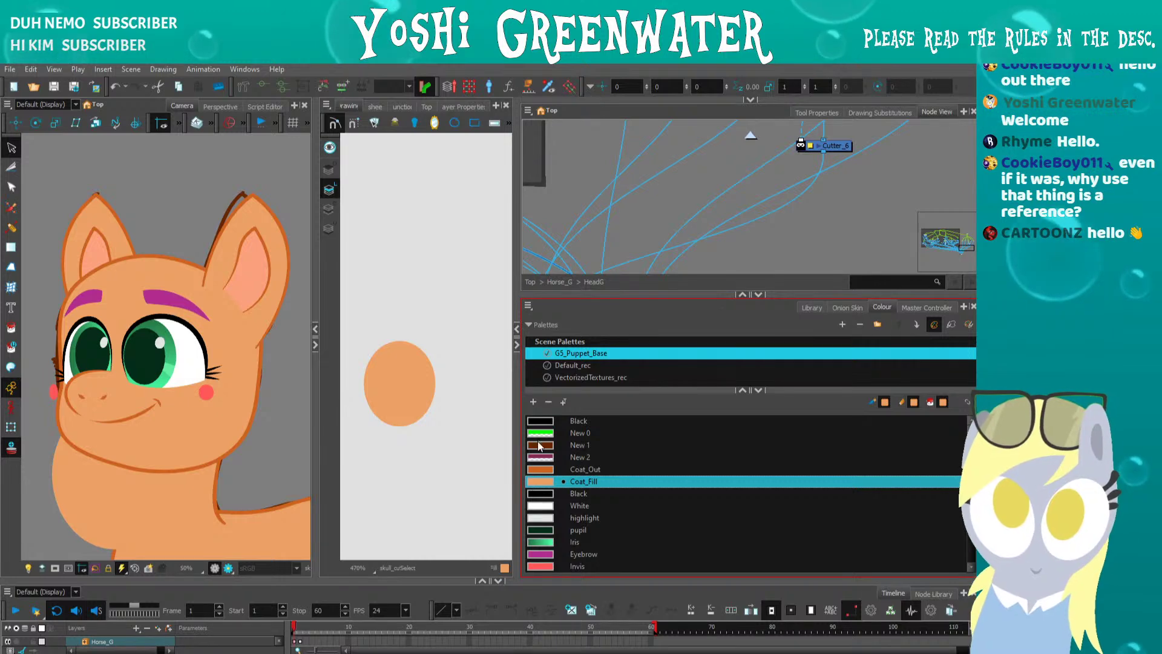
scroll(543, 537, "down", 2)
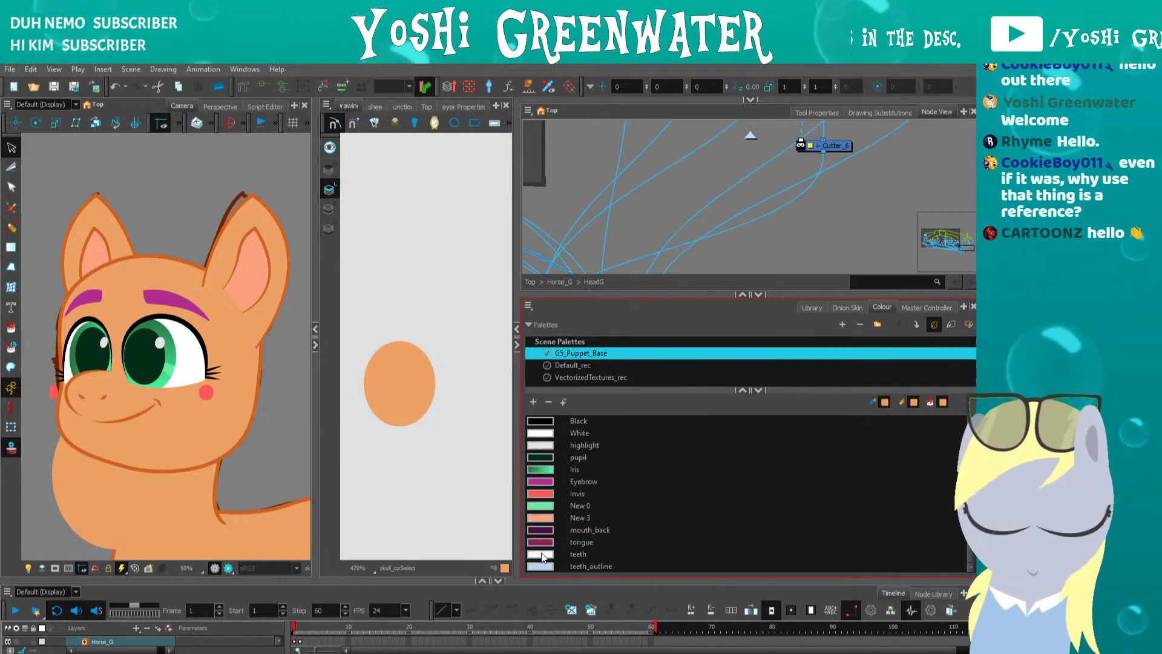
left_click(541, 494)
key("alt+i")
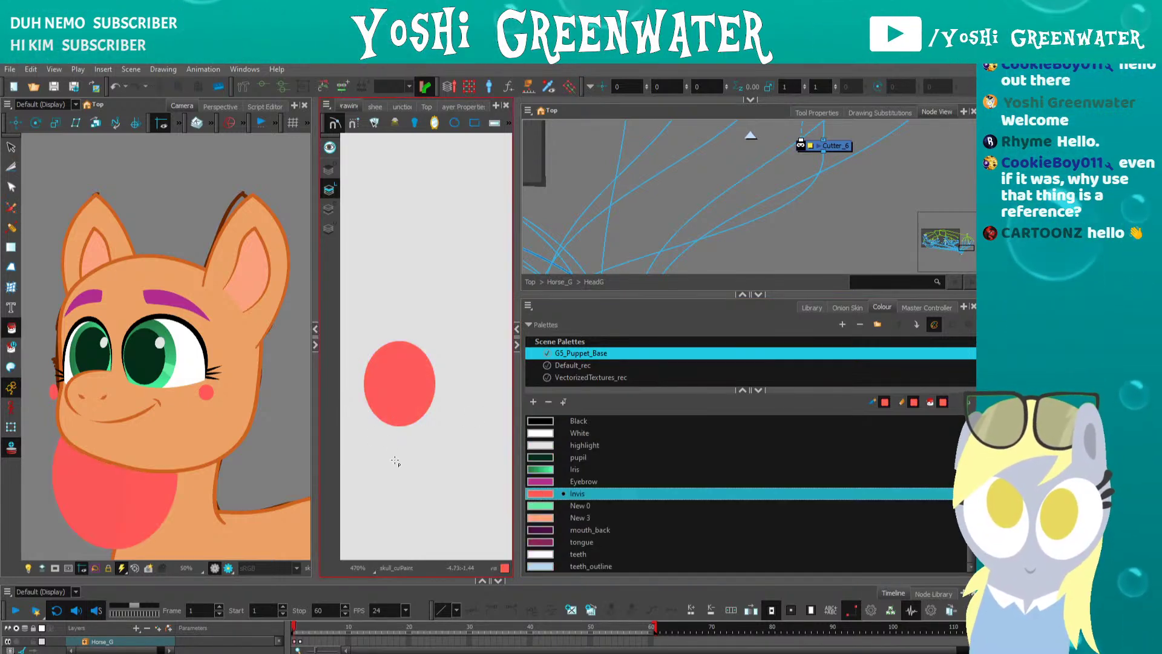
- Move the skull_cut ellipse up under the chin so it overlaps the lower face and upper neck
scroll(209, 397, "down", 1)
key("shift+t")
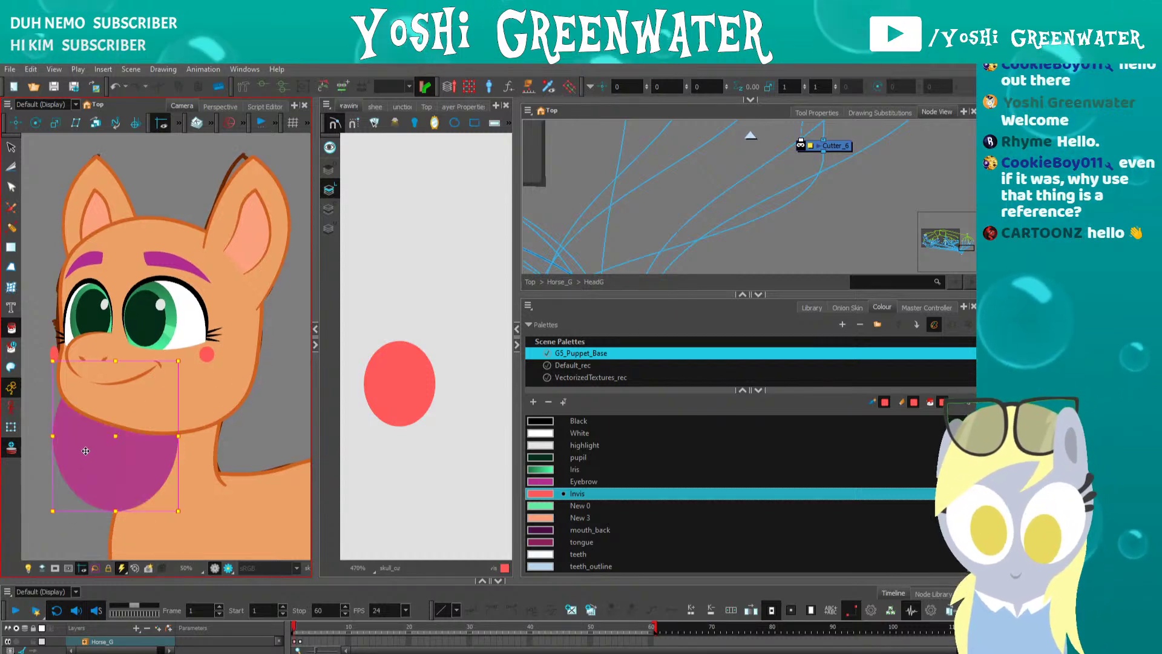
left_click_drag(86, 452, 138, 404)
left_click_drag(233, 385, 236, 386)
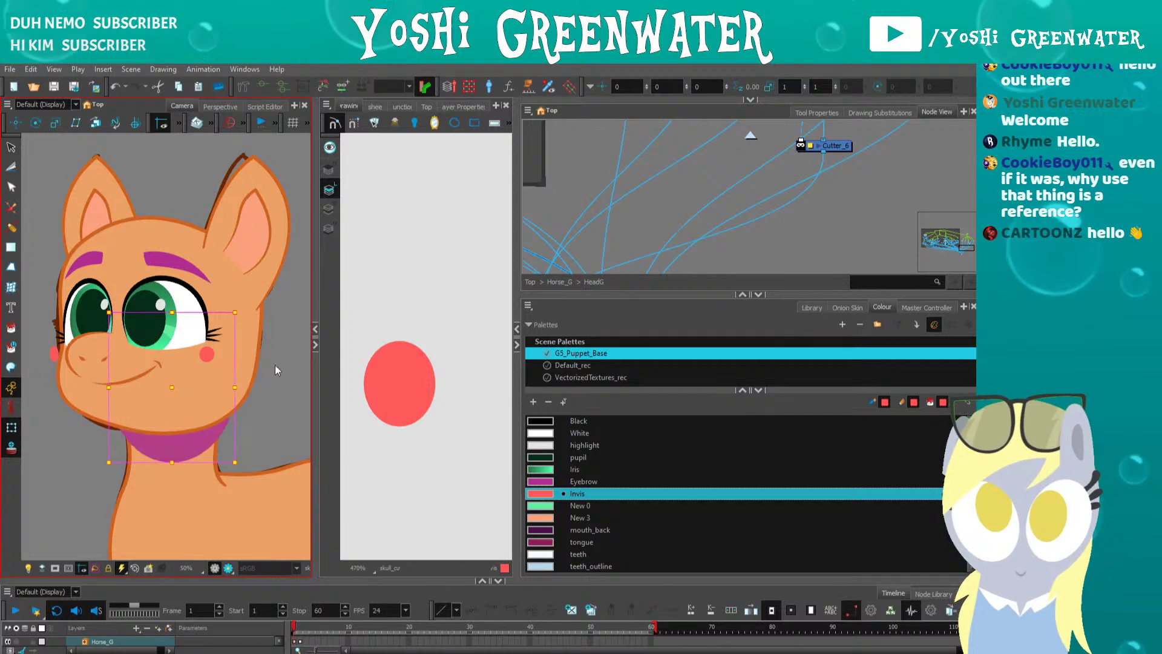
- Shrink the colour palette area to enlarge the node view and bring the skull_cut nodes back into view
left_click_drag(566, 294, 569, 533)
left_click_drag(578, 366, 578, 436)
left_click(669, 299)
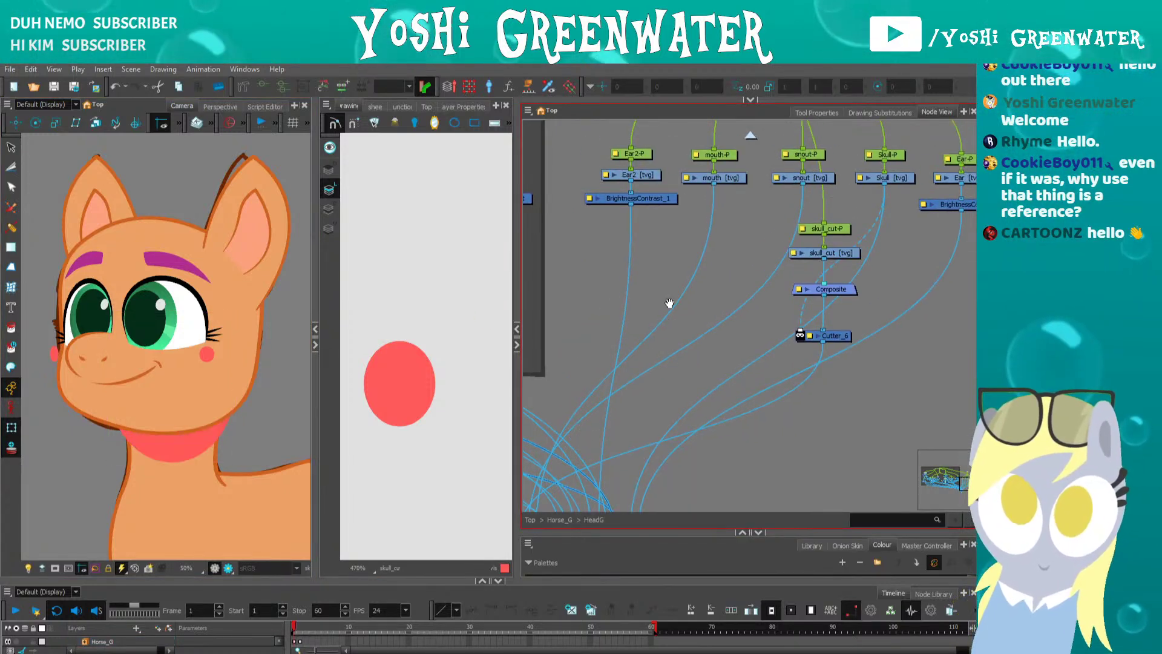
left_click_drag(712, 311, 609, 356)
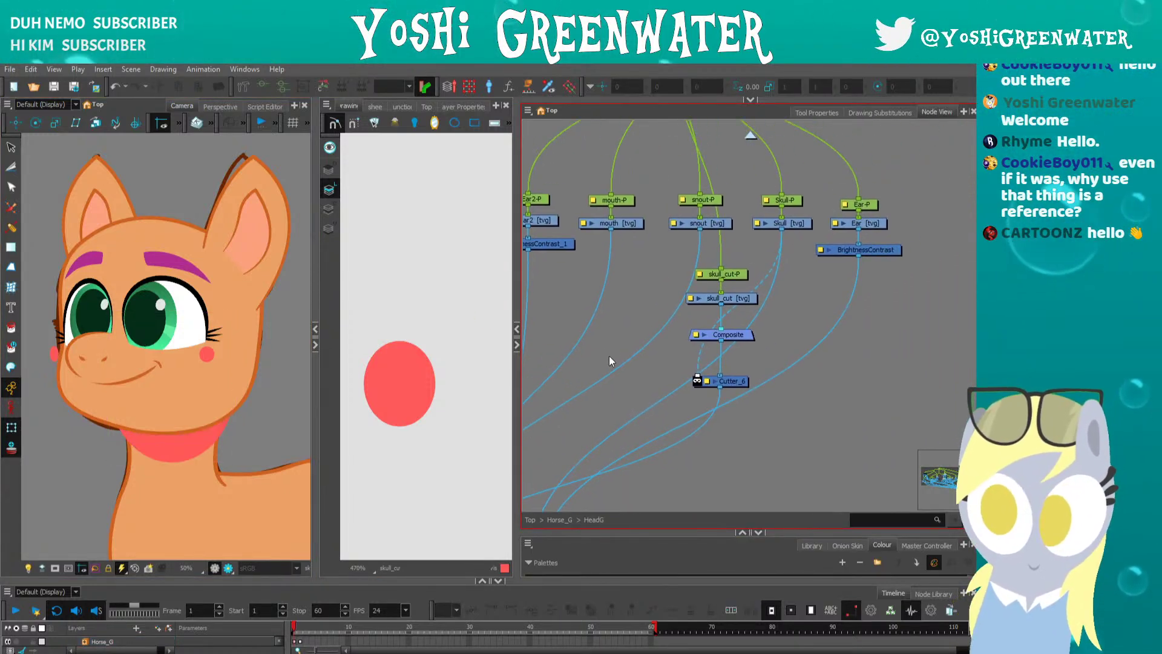
- Show the Cutter_6 node's thumbnail and invert its matte so only the ellipse area overlapping the skull is kept
left_click_drag(661, 346, 729, 223)
left_click_drag(656, 307, 619, 396)
left_click(738, 348)
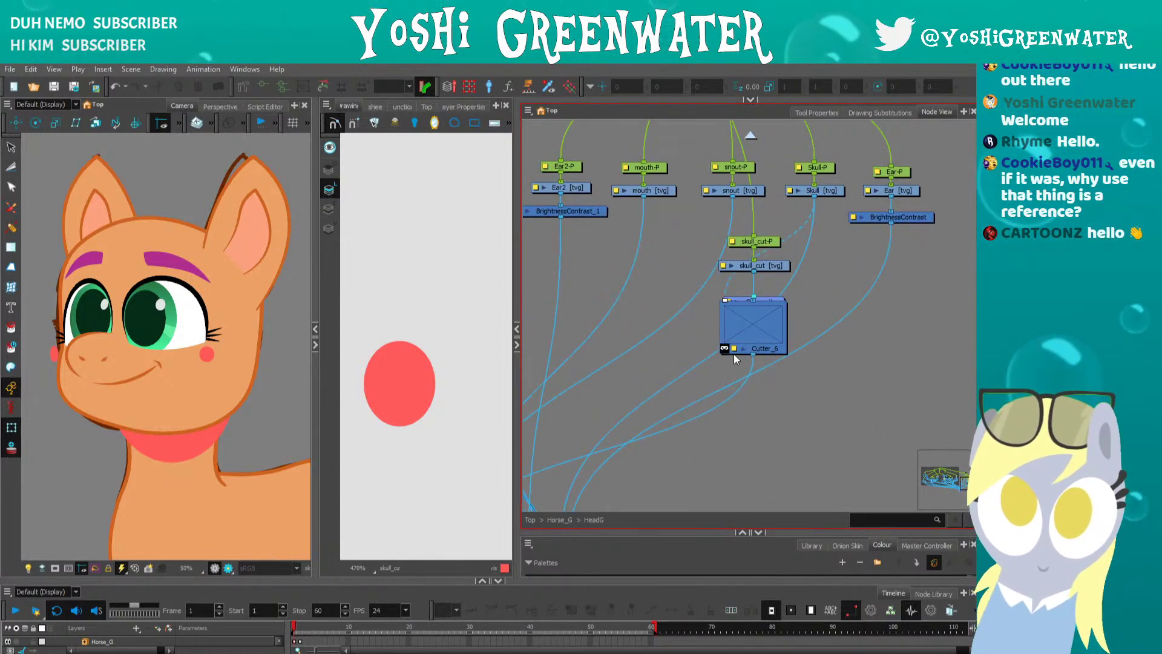
scroll(731, 351, "up", 5)
left_click(724, 349)
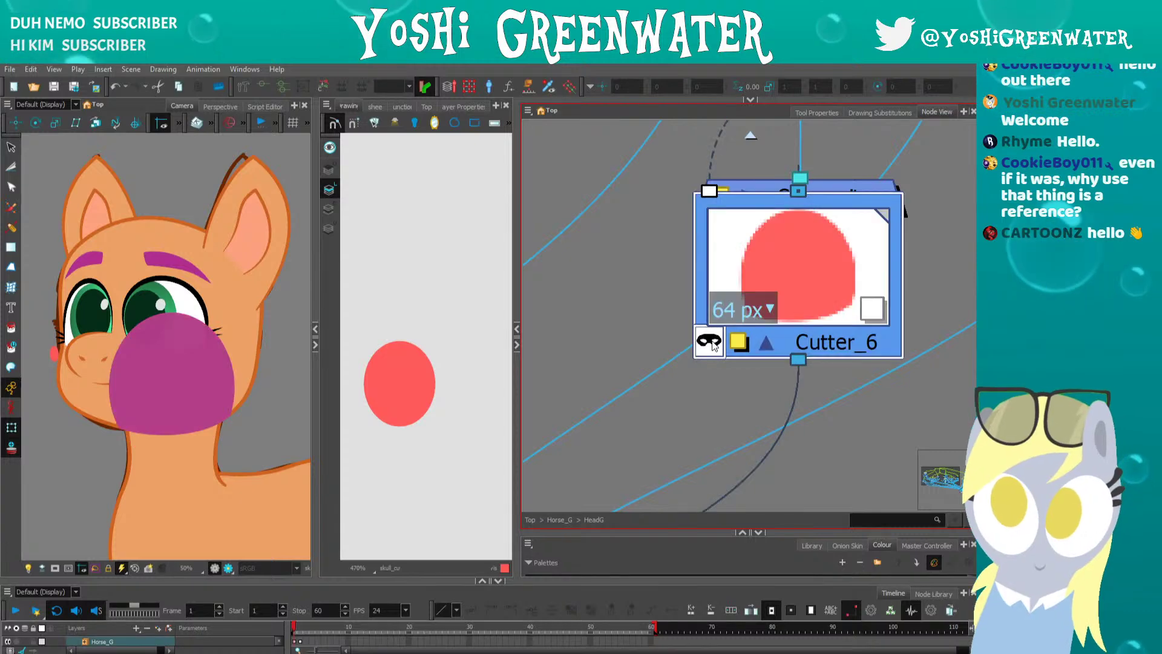
left_click(703, 383)
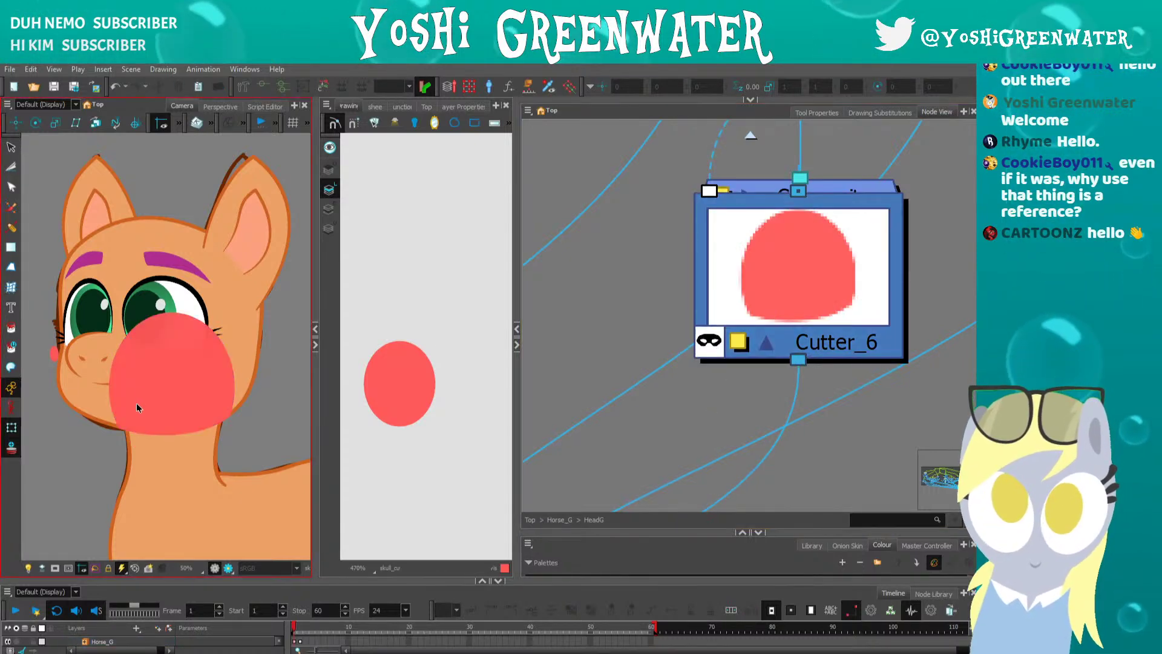
- Check the inverted ellipse along the chin and collapse the Cutter_6 thumbnail to reveal the Composite node
scroll(120, 406, "down", 1)
scroll(120, 405, "up", 2)
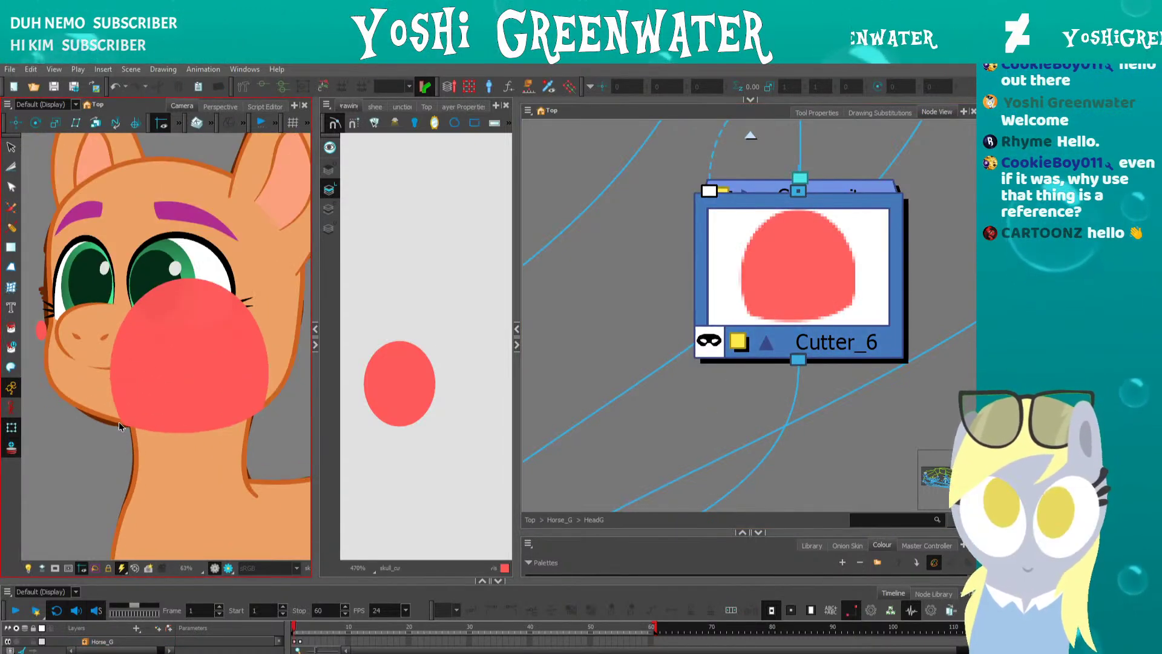
scroll(648, 338, "down", 5)
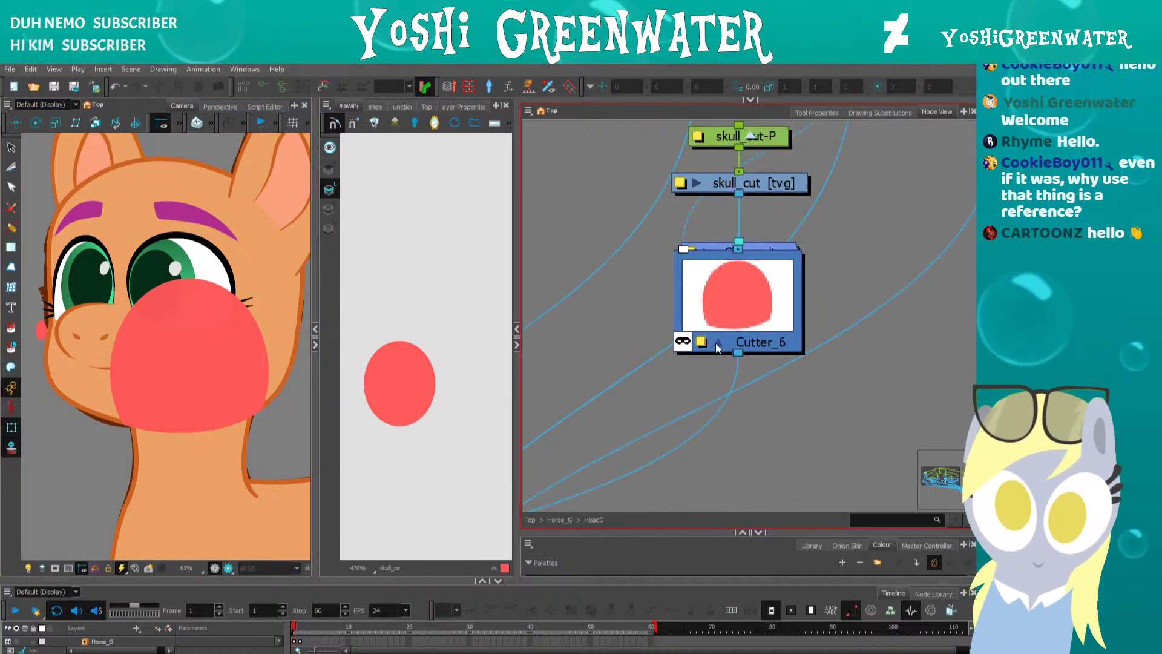
left_click_drag(639, 330, 627, 380)
scroll(634, 343, "down", 3)
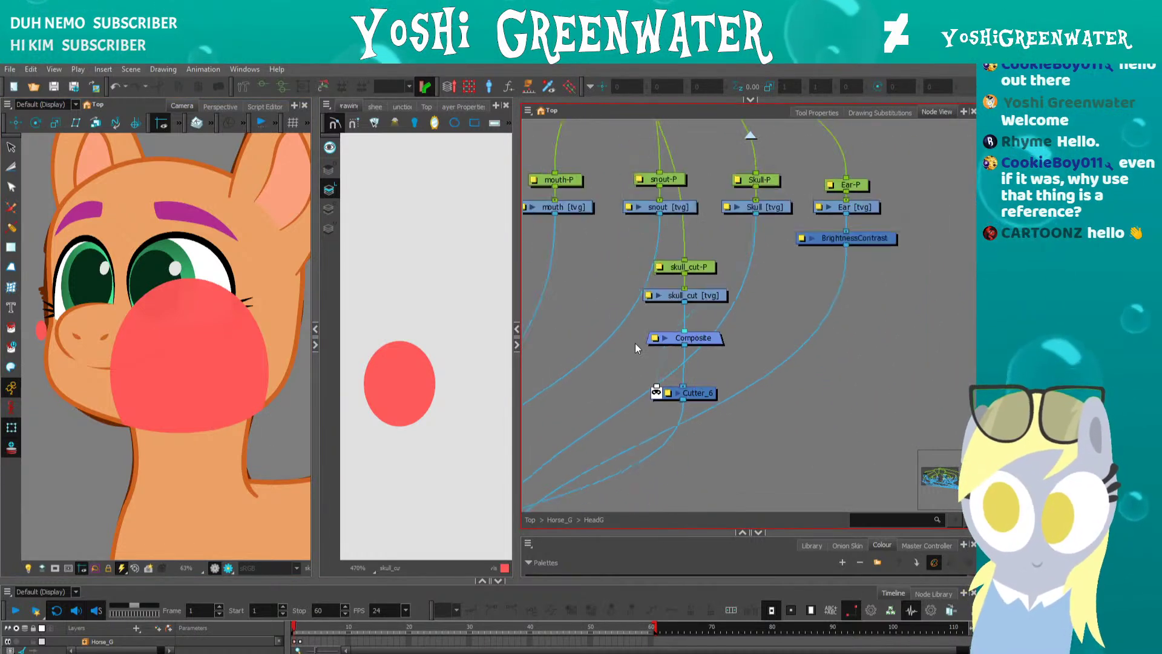
scroll(636, 343, "up", 1)
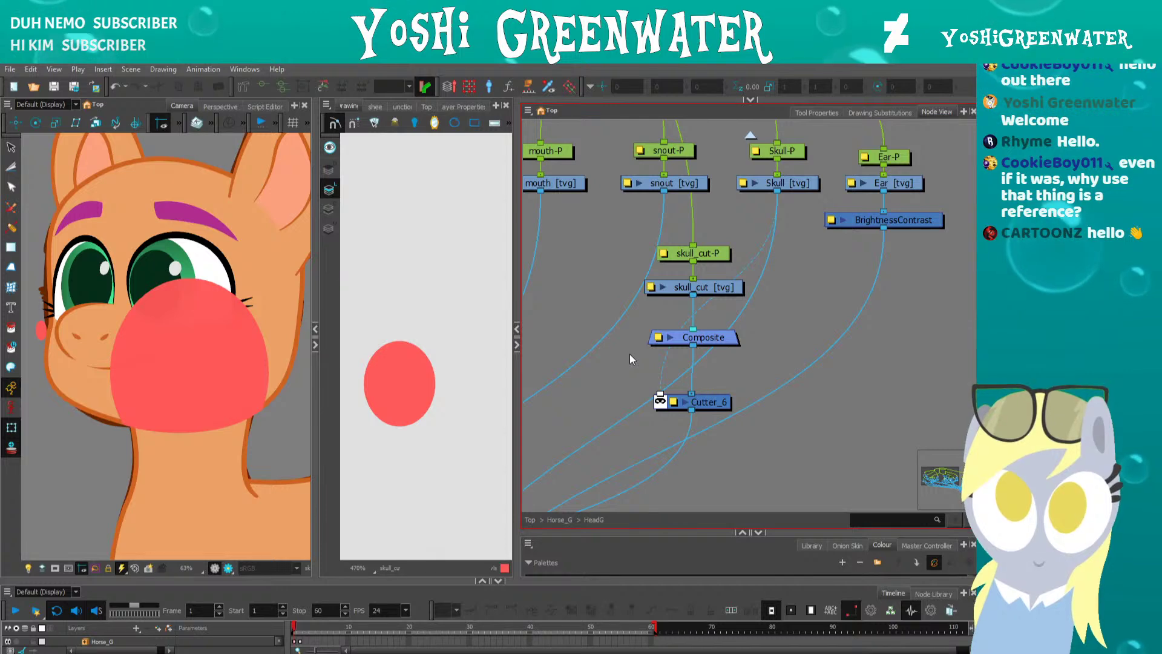
- Cut the orange fill from the Skull drawing's Line Art layer and paste it into its Colour Art layer
left_click(768, 183)
left_click(330, 148)
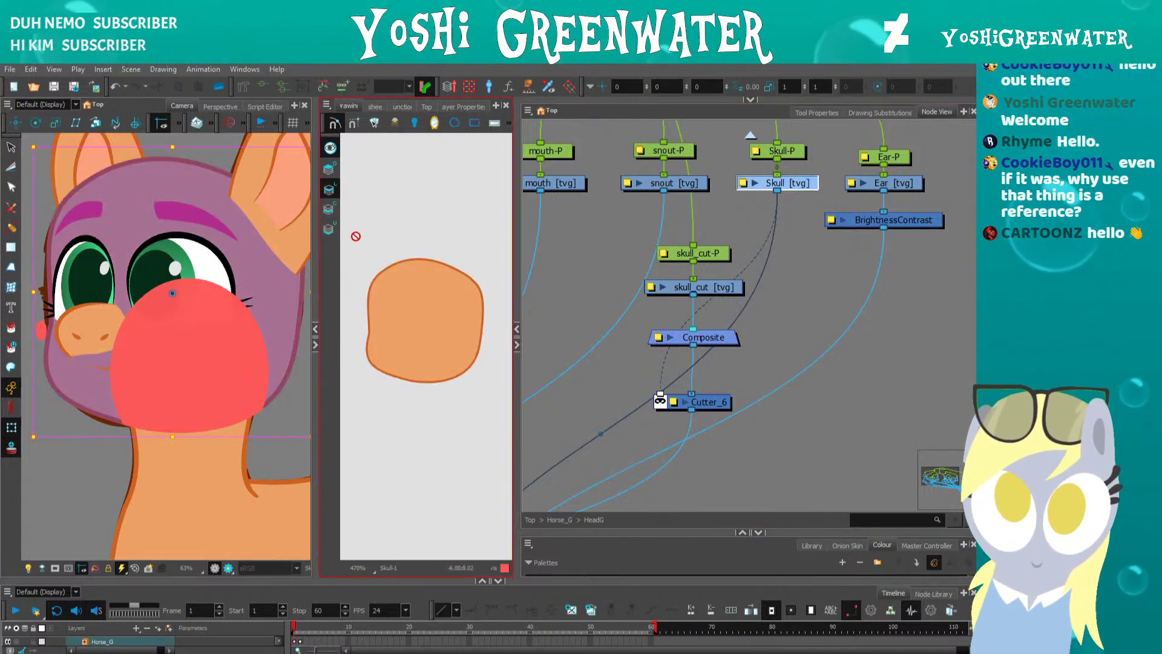
key("alt+s")
left_click(390, 310)
key("ctrl+x")
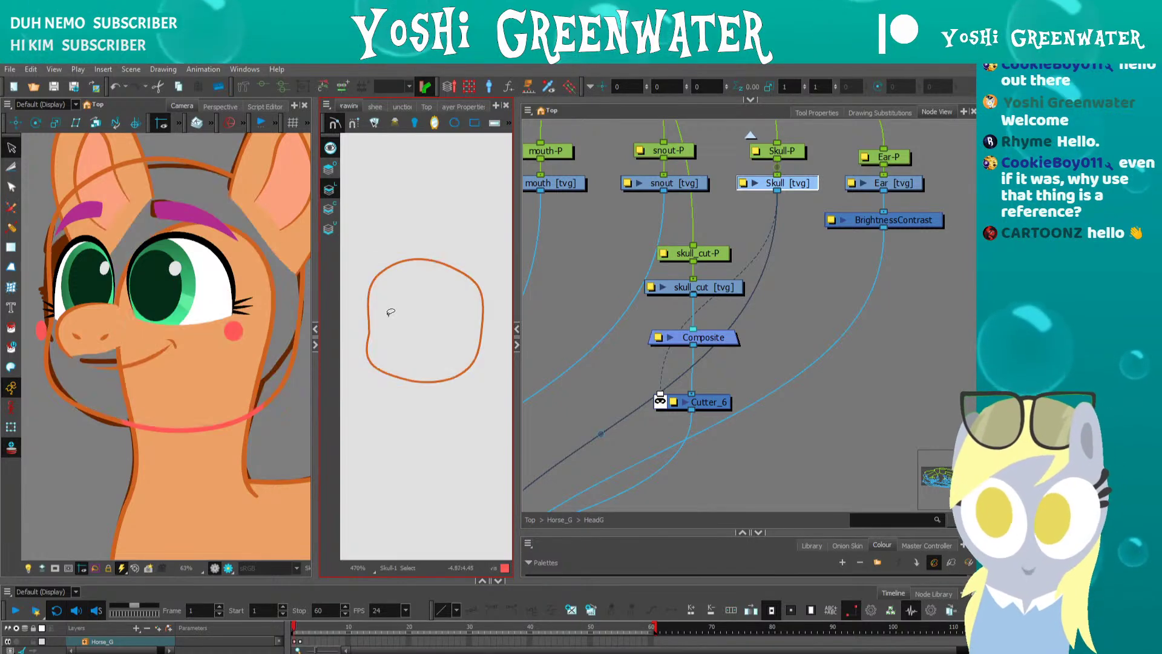
left_click(329, 212)
key("ctrl+v")
scroll(366, 276, "up", 5)
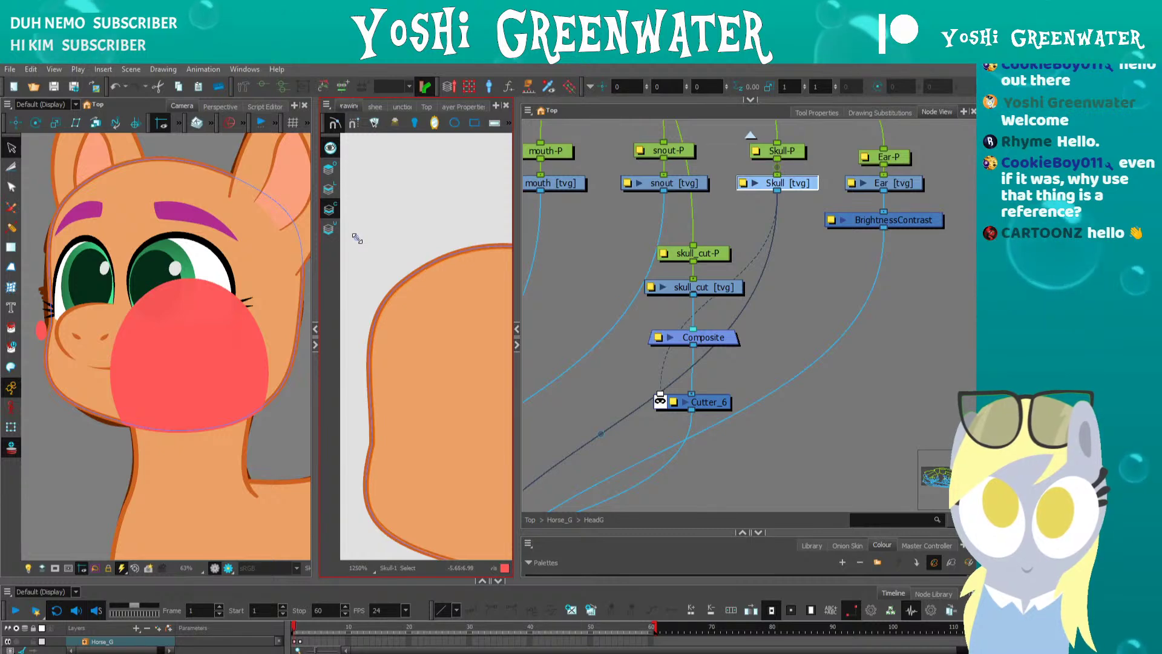
- Widen the Drawing view and select all of the Skull artwork to check its fill and outline
left_click_drag(370, 276, 305, 248)
left_click_drag(516, 361, 670, 365)
left_click_drag(410, 348, 324, 343)
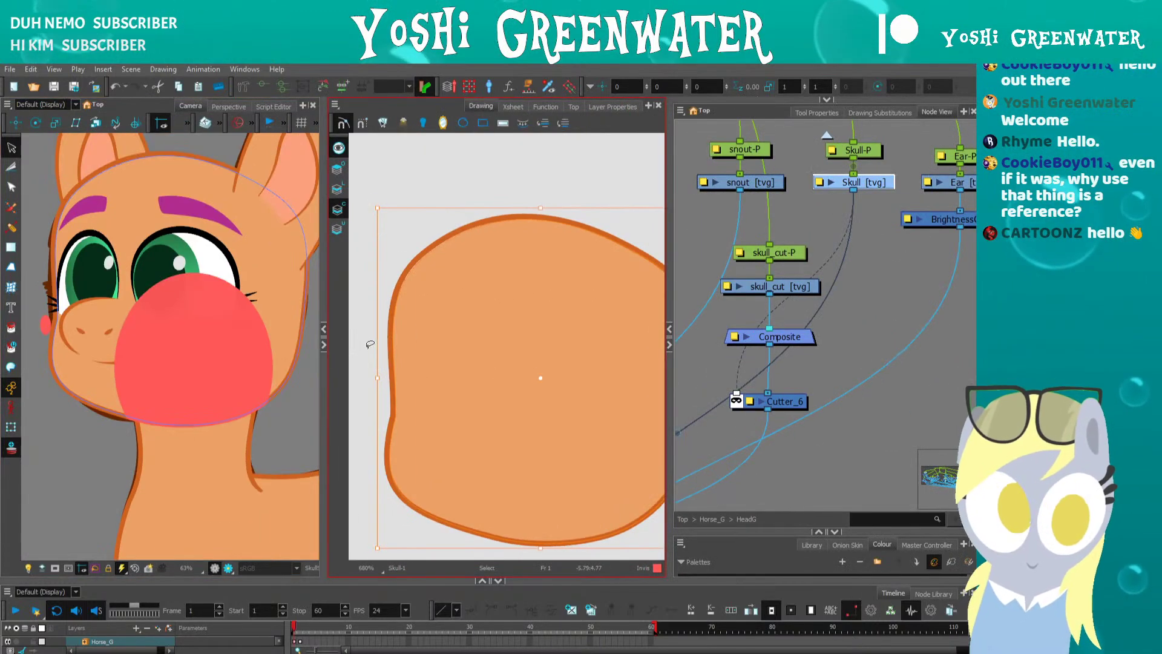
key("ctrl+a")
left_click_drag(701, 327, 706, 346)
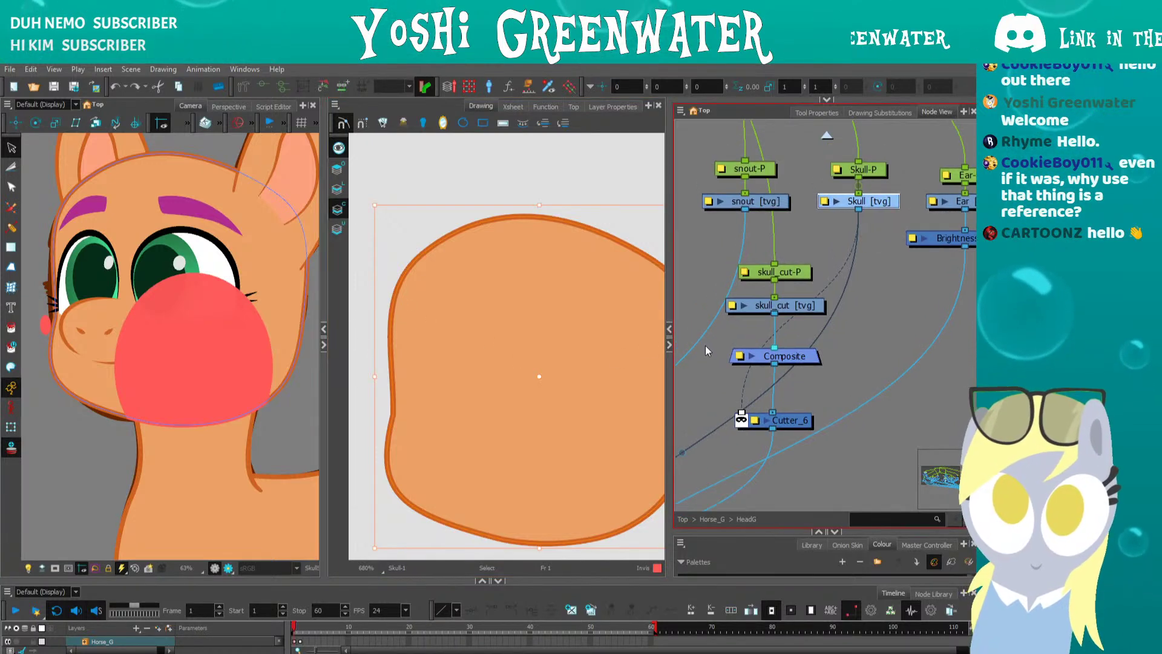
left_click(709, 345)
- Spread out the nodes, shifting skull_cut and its peg aside and lowering Composite and Cutter_6
left_click(757, 306)
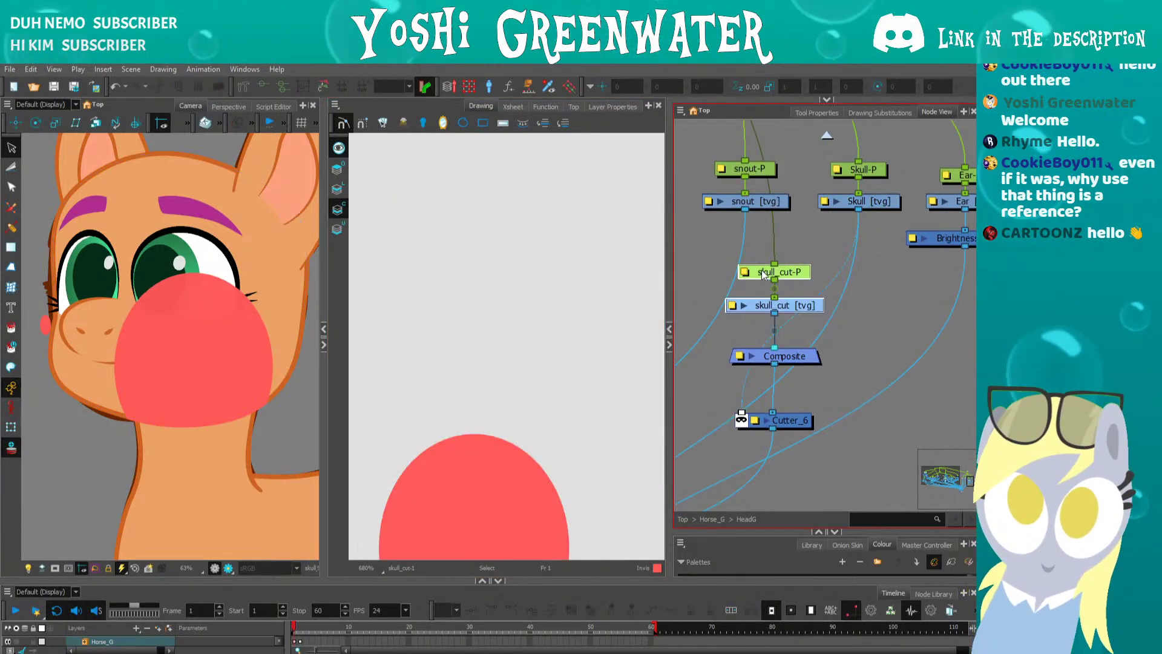
left_click(768, 271, "shift")
left_click_drag(768, 272, 730, 264)
left_click_drag(801, 360, 799, 386)
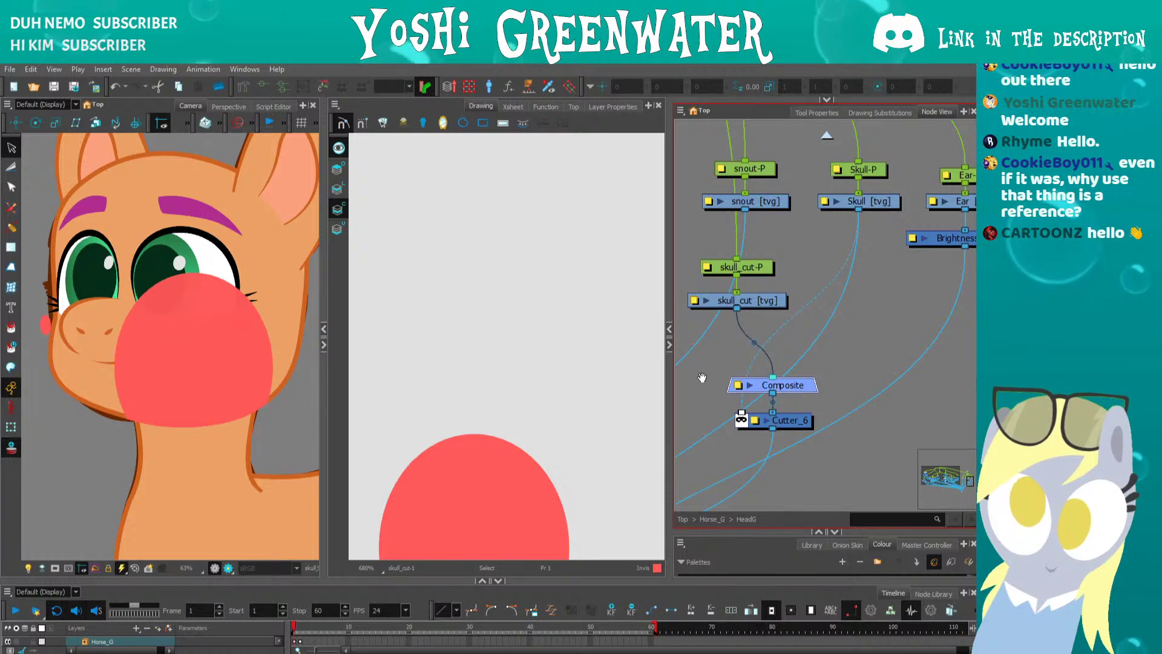
left_click_drag(702, 377, 698, 349)
left_click_drag(773, 394, 776, 414)
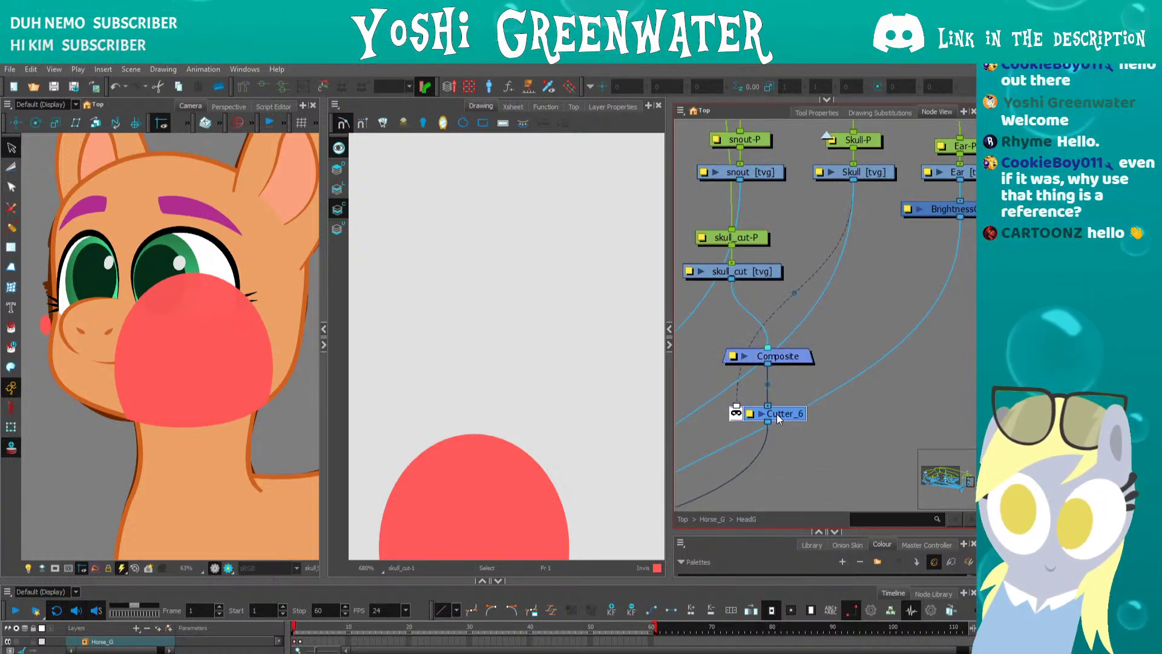
- Disconnect the Skull drawing from Cutter_6's matte input and place Cutter_6 further below Composite
left_click_drag(803, 308, 791, 293)
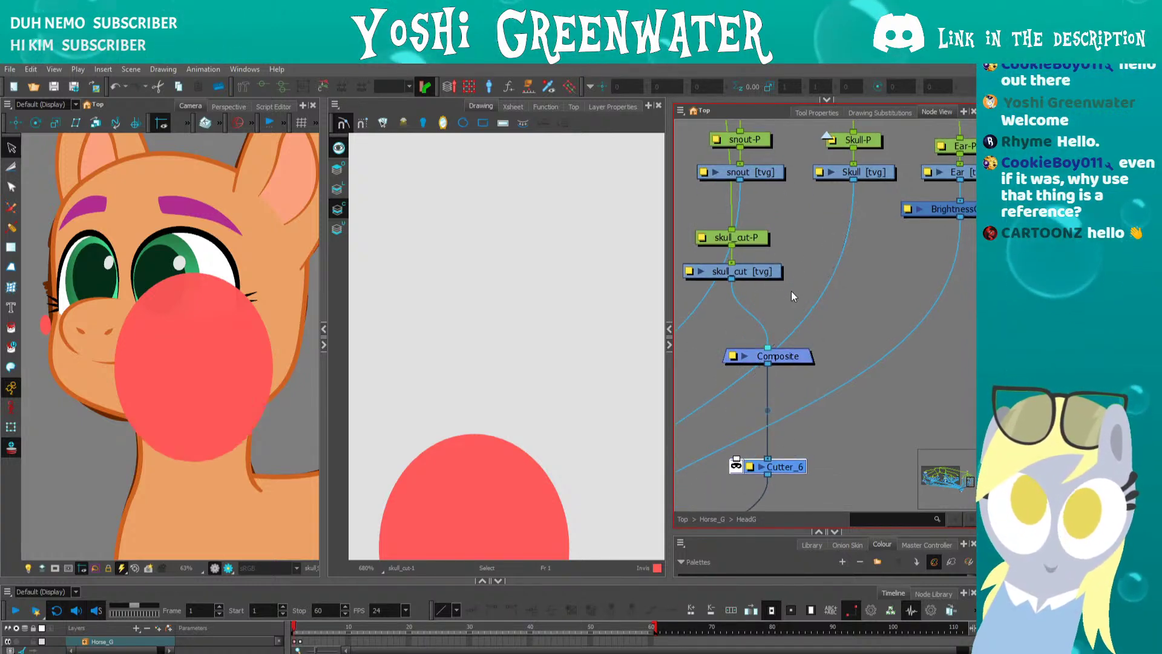
left_click_drag(717, 391, 761, 343)
left_click(734, 365)
left_click(752, 301)
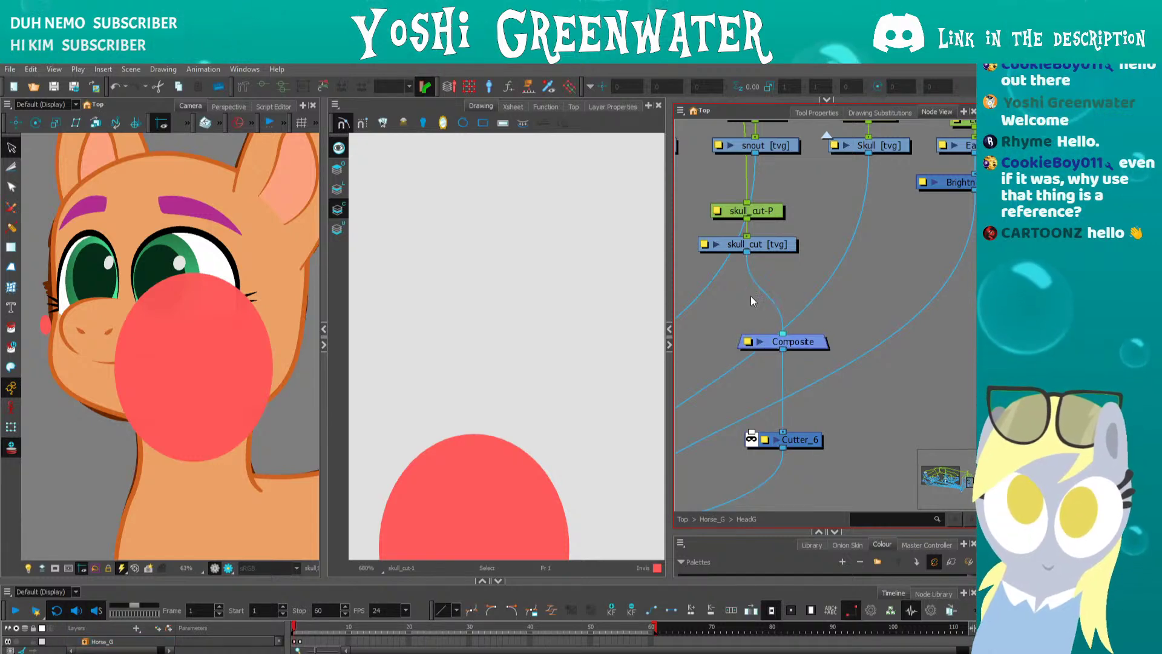
- Add a Line-Art node between the Skull drawing and the Composite node
left_click_drag(837, 165, 822, 220)
key("Return")
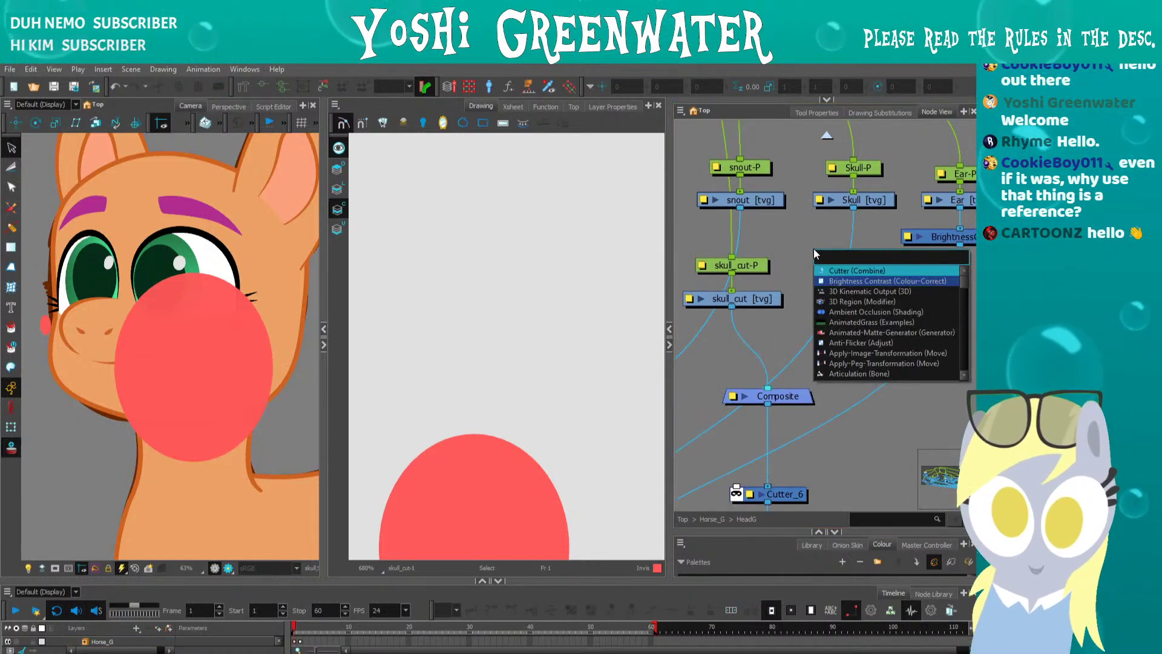
type("lin")
left_click(825, 275)
left_click_drag(838, 241, 808, 250)
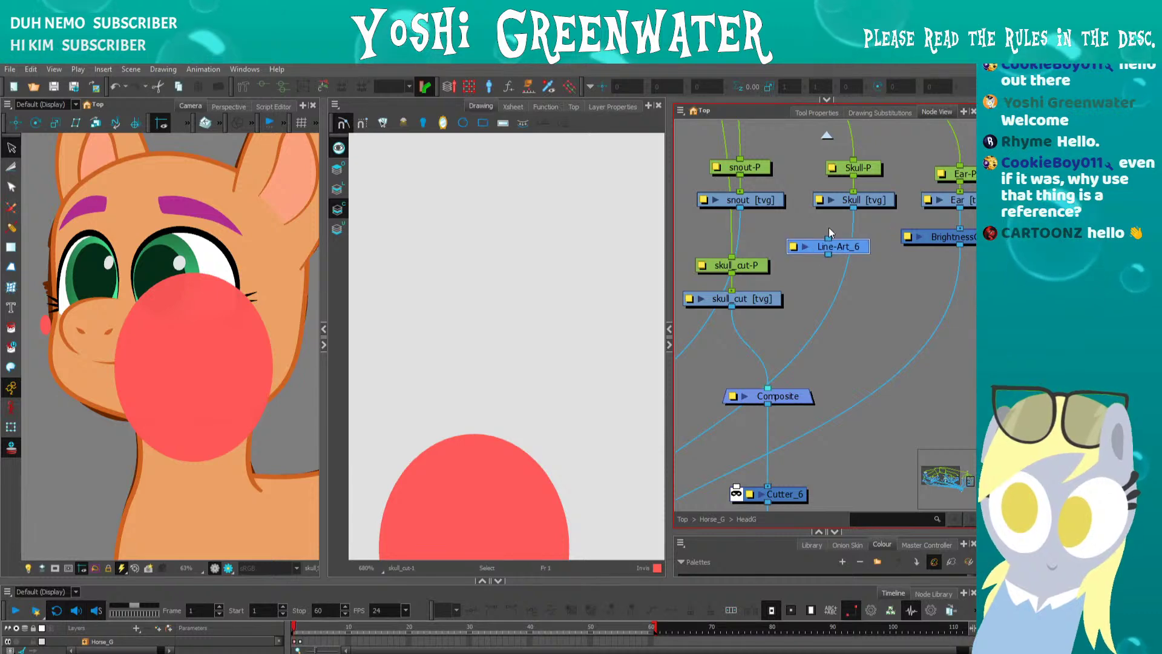
- Connect the Skull drawing to the Line-Art node, and link its output to Composite and Cutter_6's matte input
left_click_drag(853, 207, 822, 213)
left_click_drag(793, 324, 788, 345)
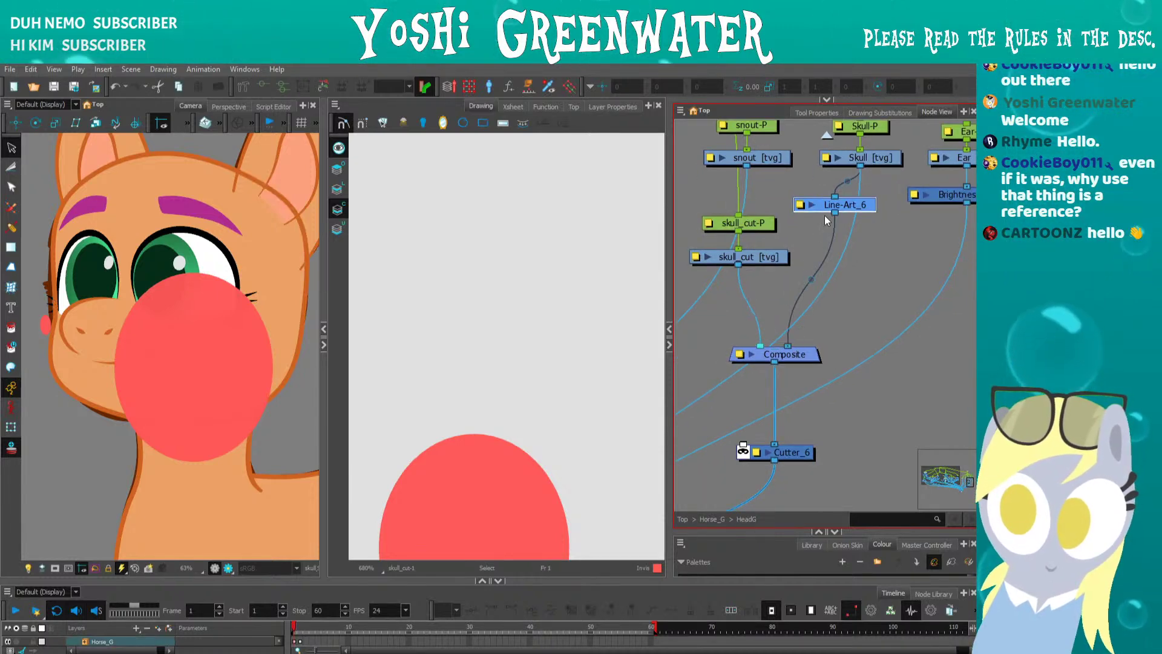
left_click_drag(807, 233, 828, 256)
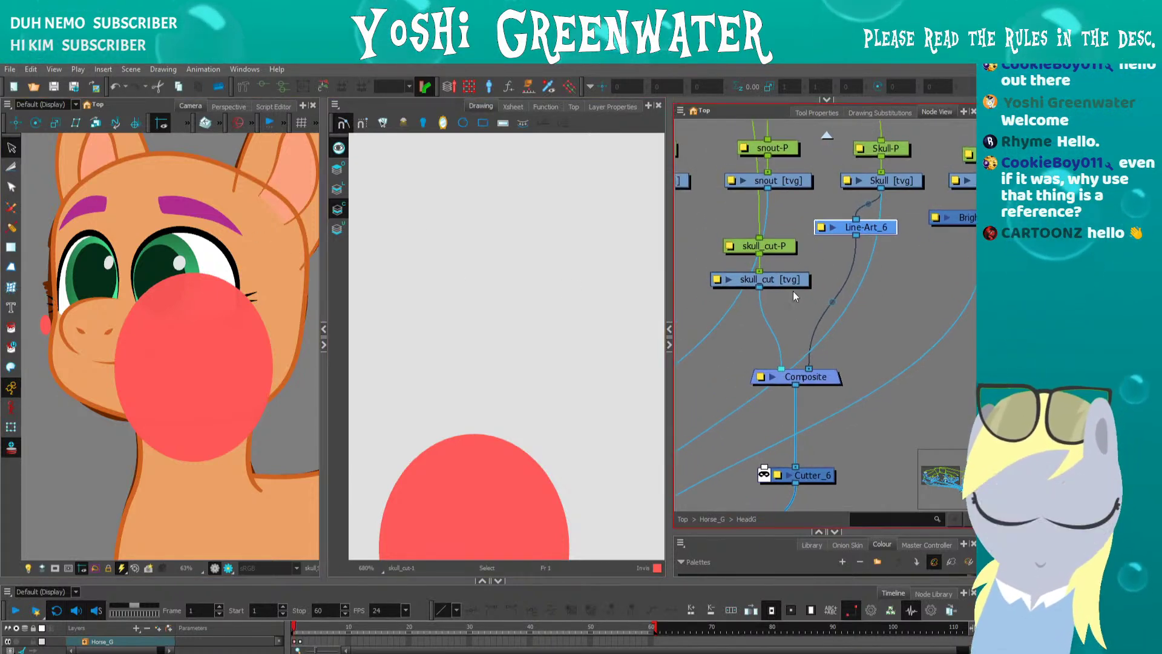
left_click_drag(761, 342, 780, 304)
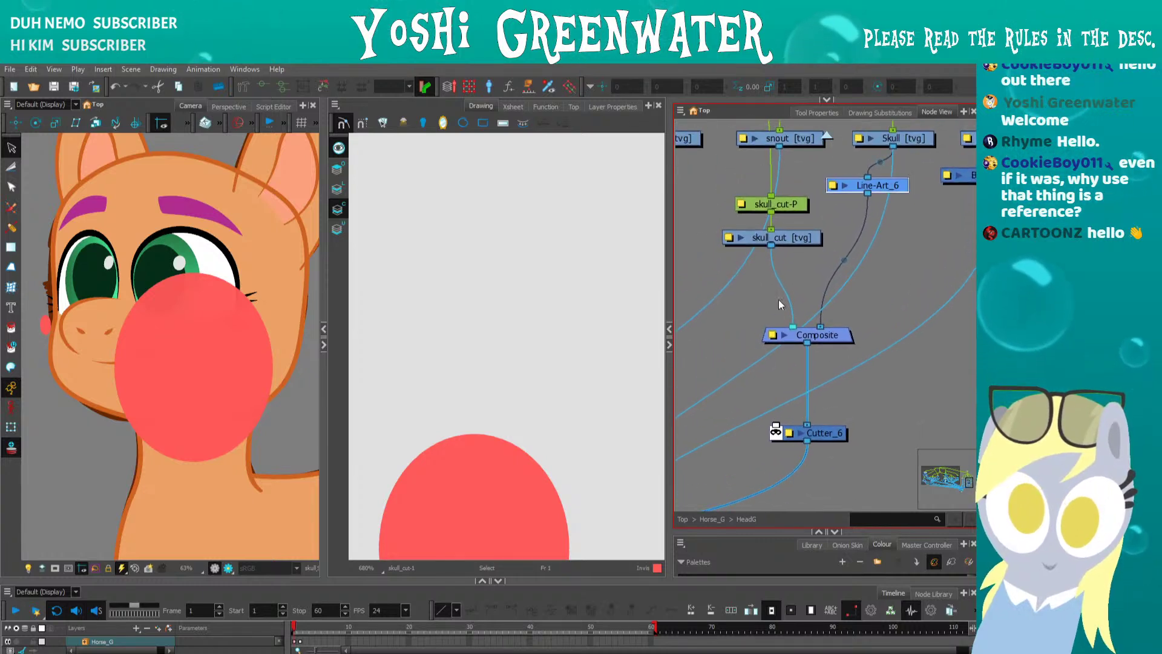
left_click_drag(862, 194, 778, 437)
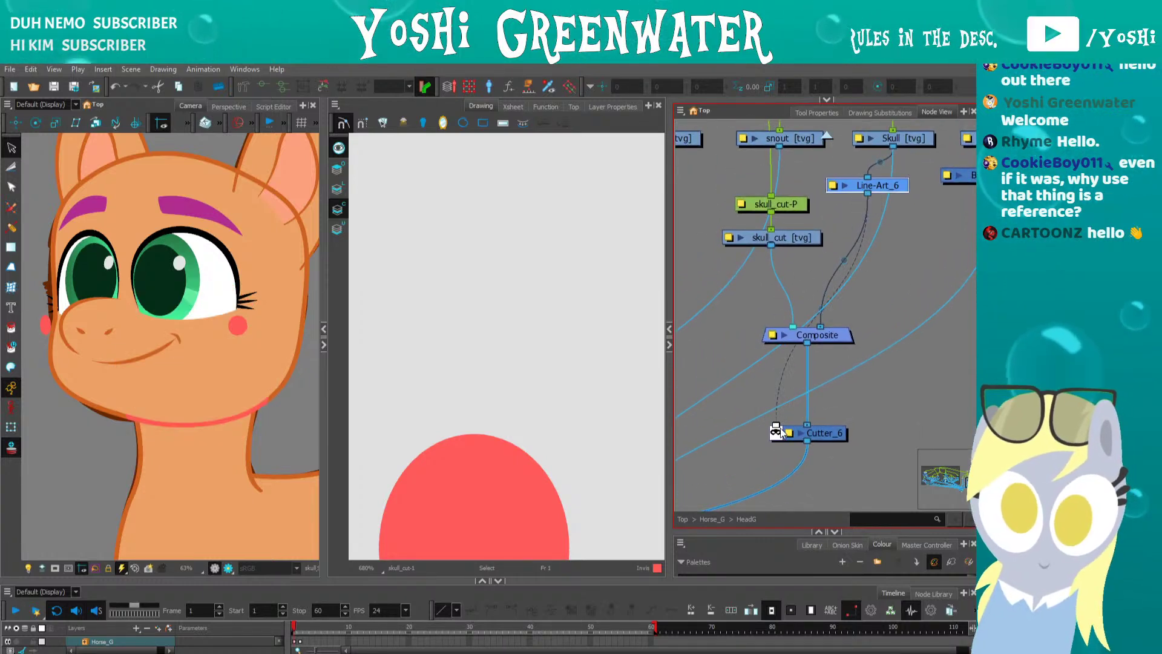
- Pick the Coat_Fill colour from the pony's neck and repaint the skull_cut ellipse with it
scroll(133, 427, "up", 3)
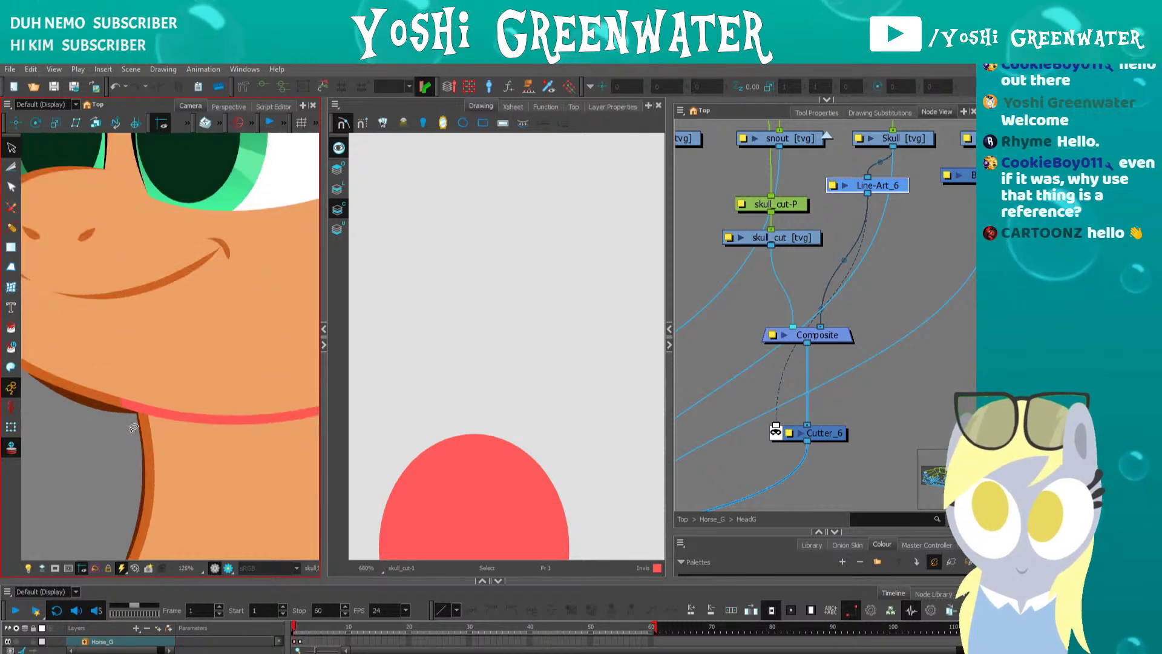
scroll(133, 427, "down", 2)
left_click_drag(323, 437, 377, 437)
left_click_drag(760, 447, 777, 375)
left_click_drag(593, 346, 595, 202)
key("alt+i")
key("d")
left_click(262, 441)
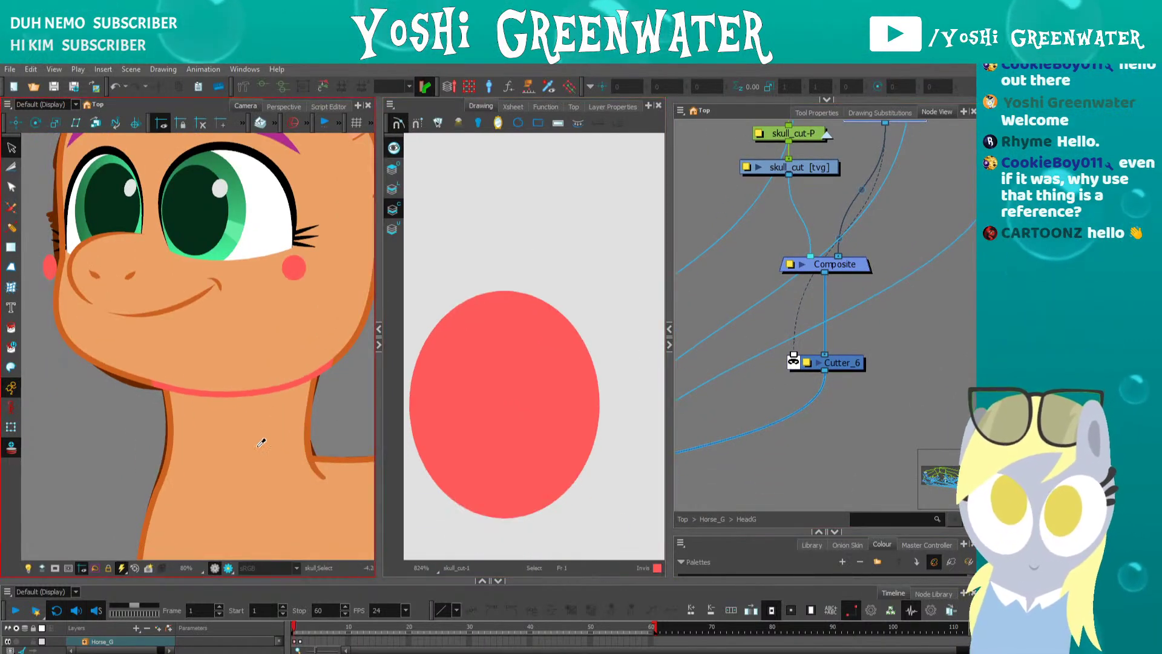
left_click(260, 439)
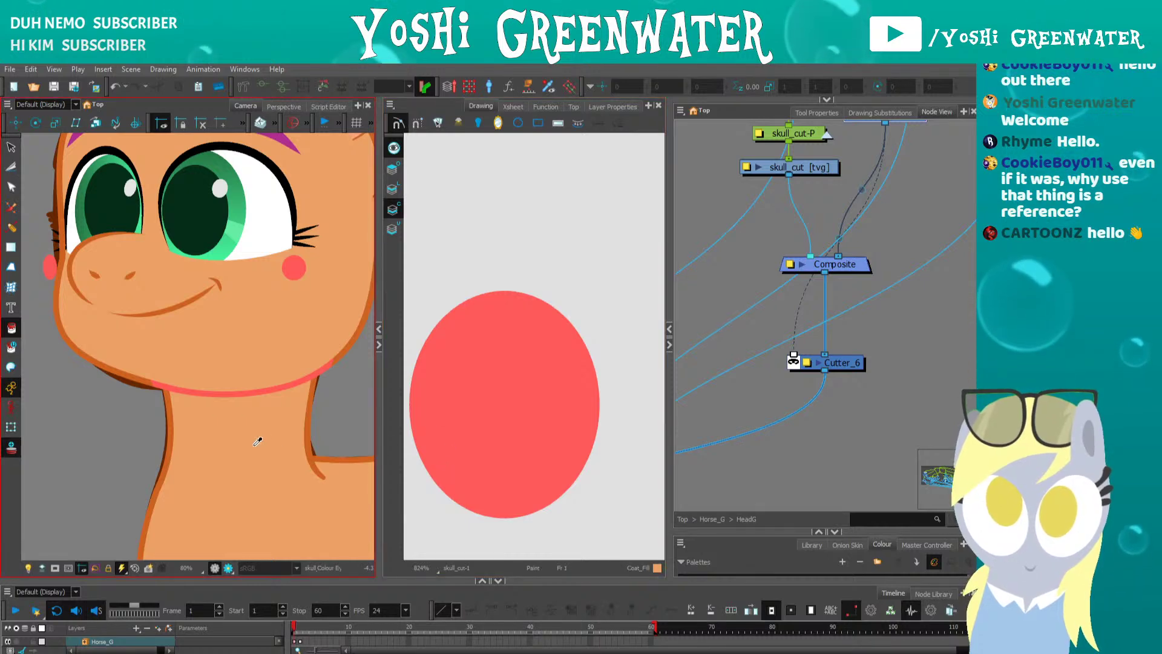
left_click(453, 343)
- Narrow the skull_cut ellipse on both sides and nudge it so it fits within the neck's width
key("alt+s")
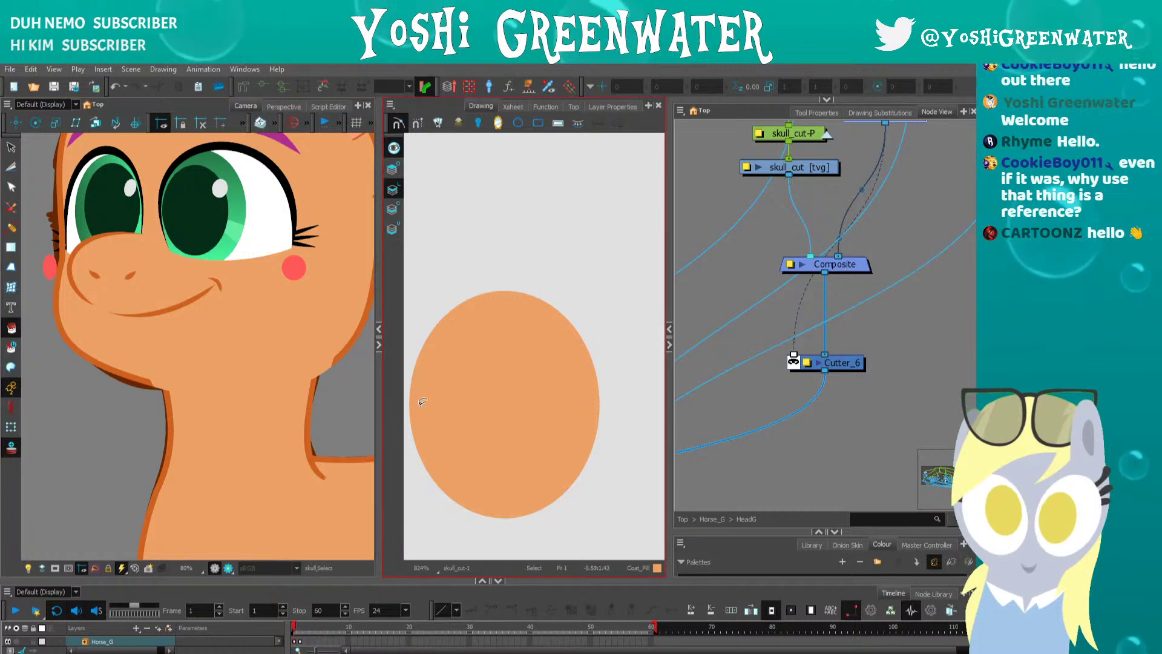
left_click(423, 402)
left_click_drag(409, 405, 431, 404)
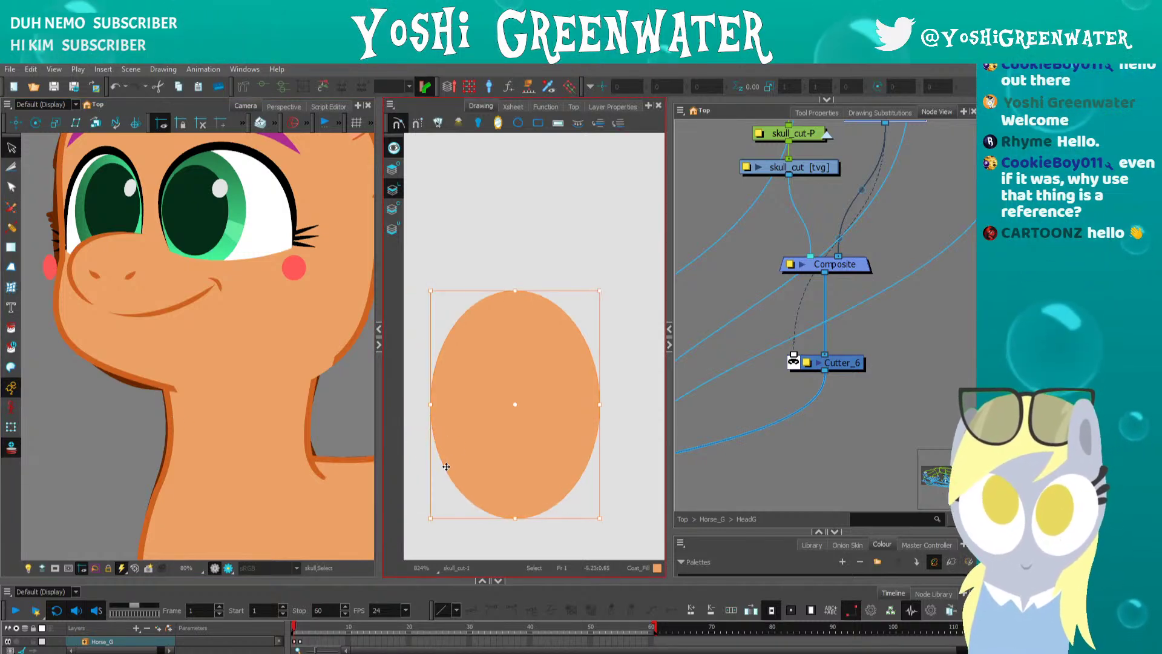
key("Left")
key("Left")
left_click_drag(594, 405, 584, 404)
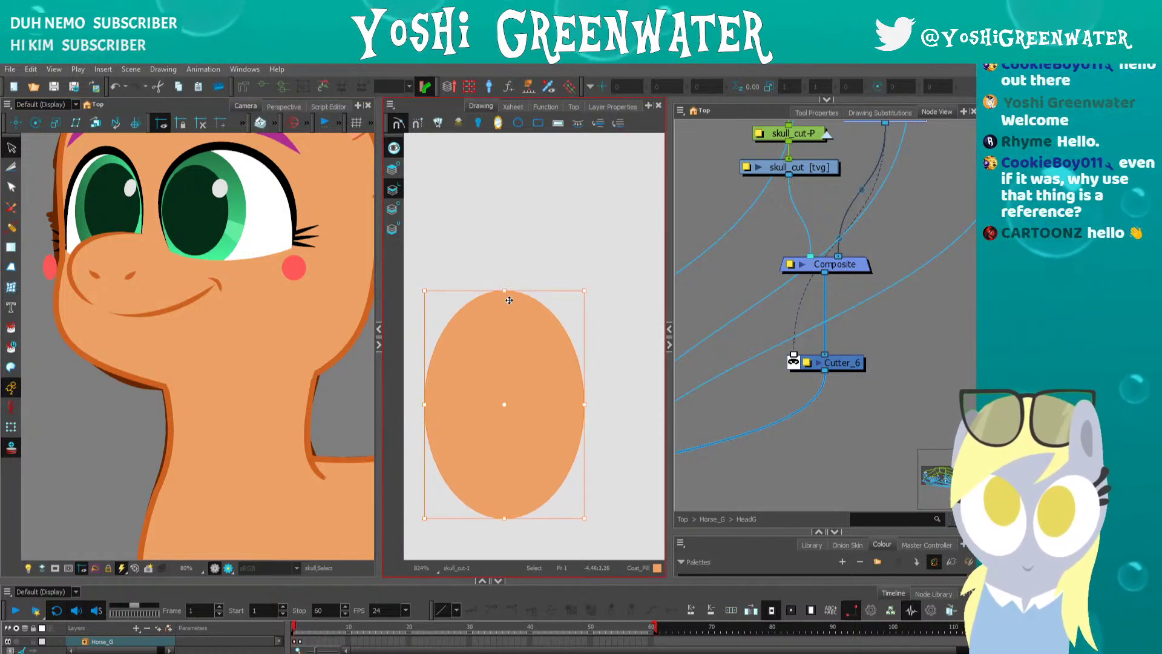
- Reduce the ellipse's height from its upper edge and nudge it up to form a nearly round patch
left_click_drag(505, 291, 511, 356)
key("Up")
key("Up")
key("Up")
key("Up")
key("Up")
key("Up")
key("Up")
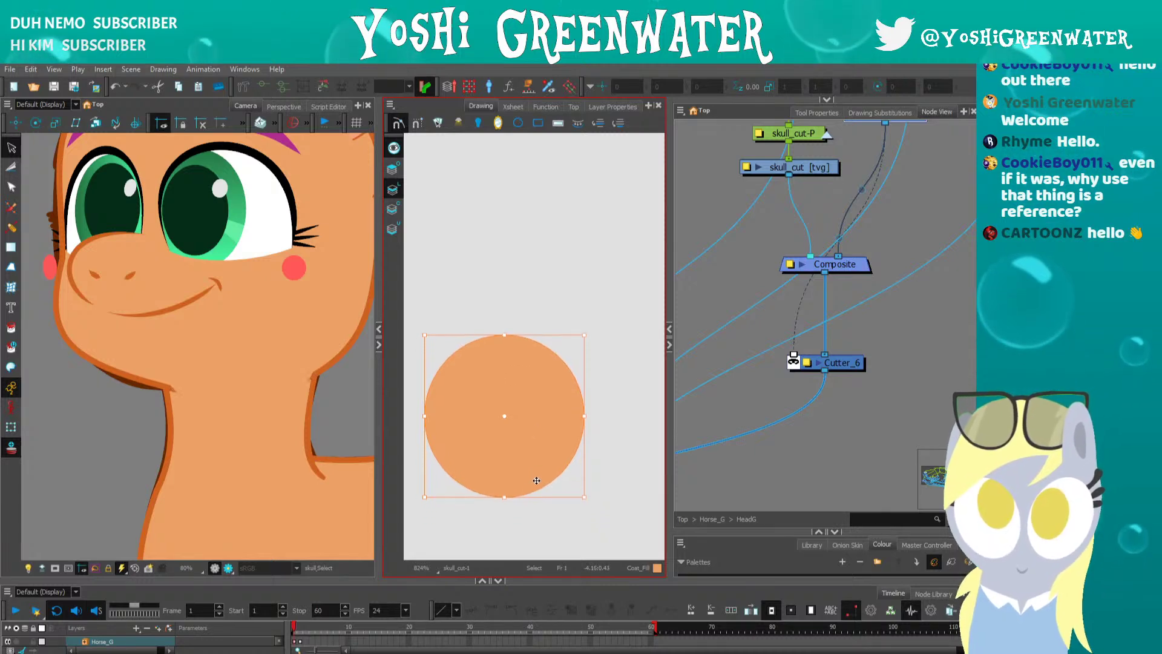
- Fine-tune the ellipse under the chin by flattening its top, nudging it left and down, and trimming its left side
key("Left")
key("Right")
key("Right")
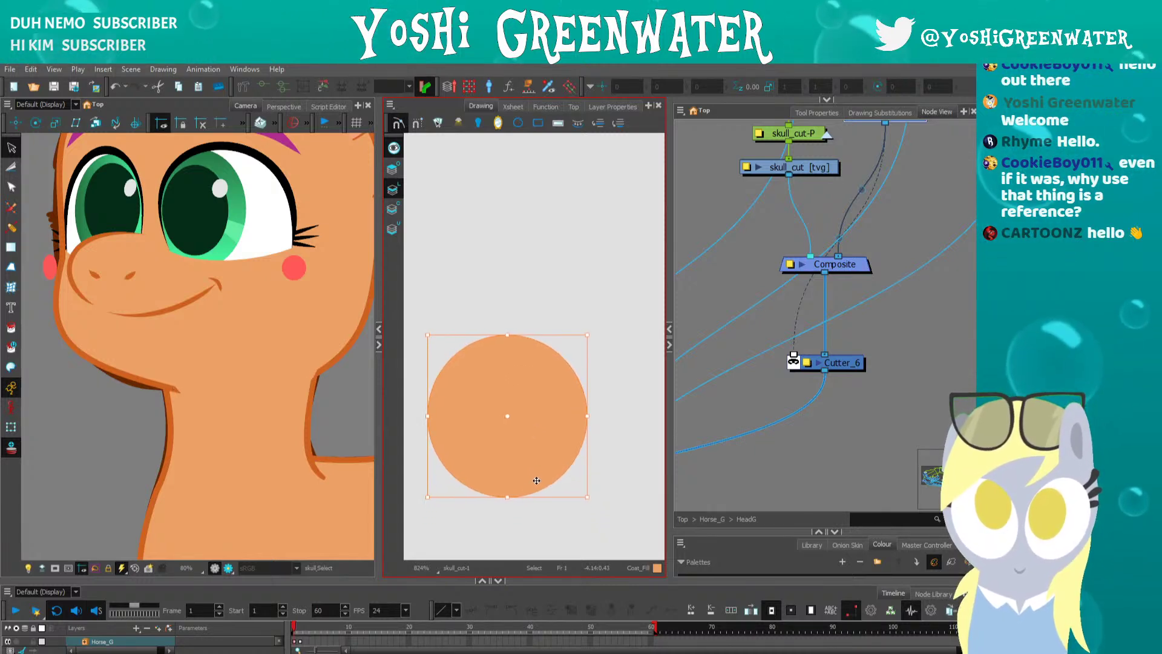
left_click_drag(506, 334, 508, 349)
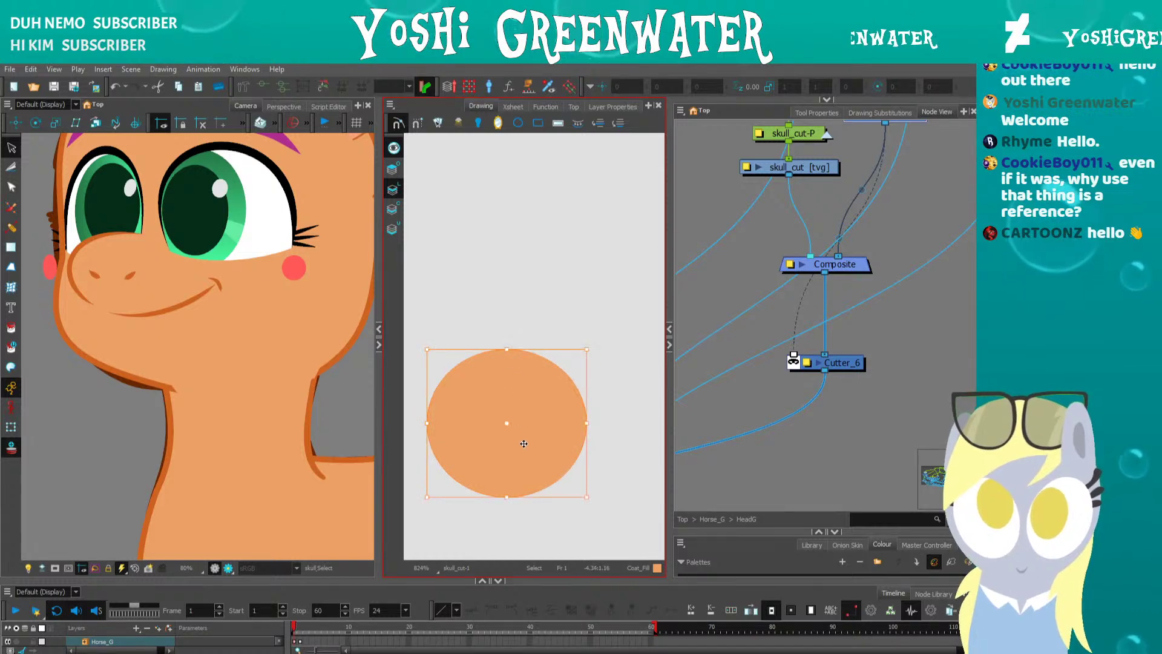
key("Left")
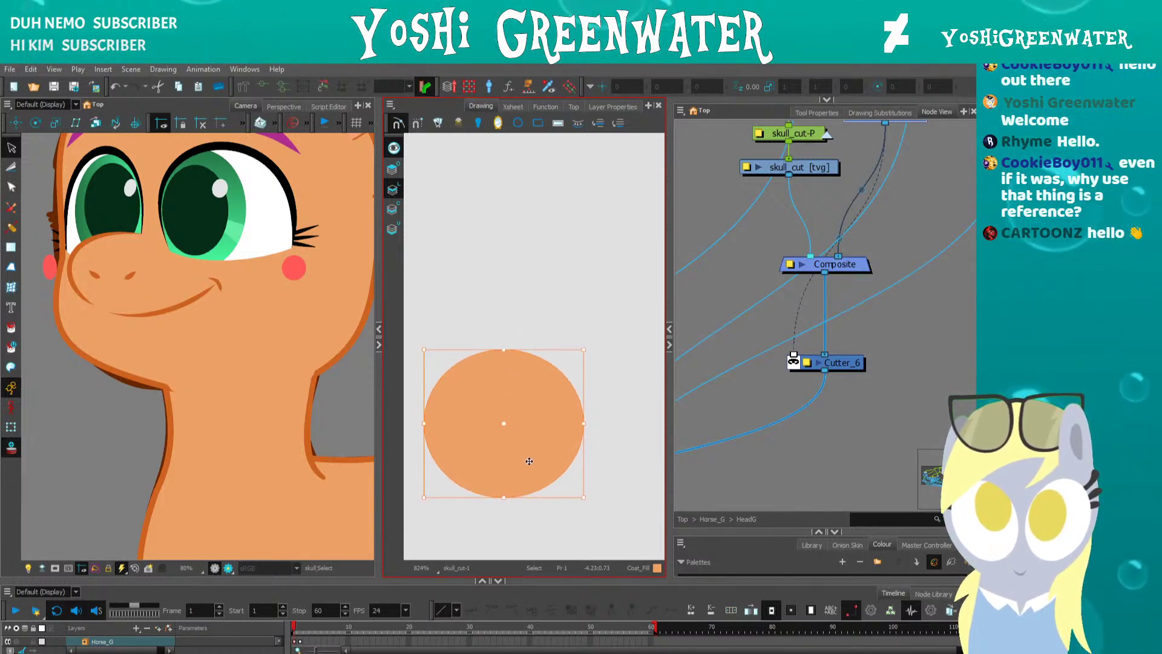
key("Down")
key("Left")
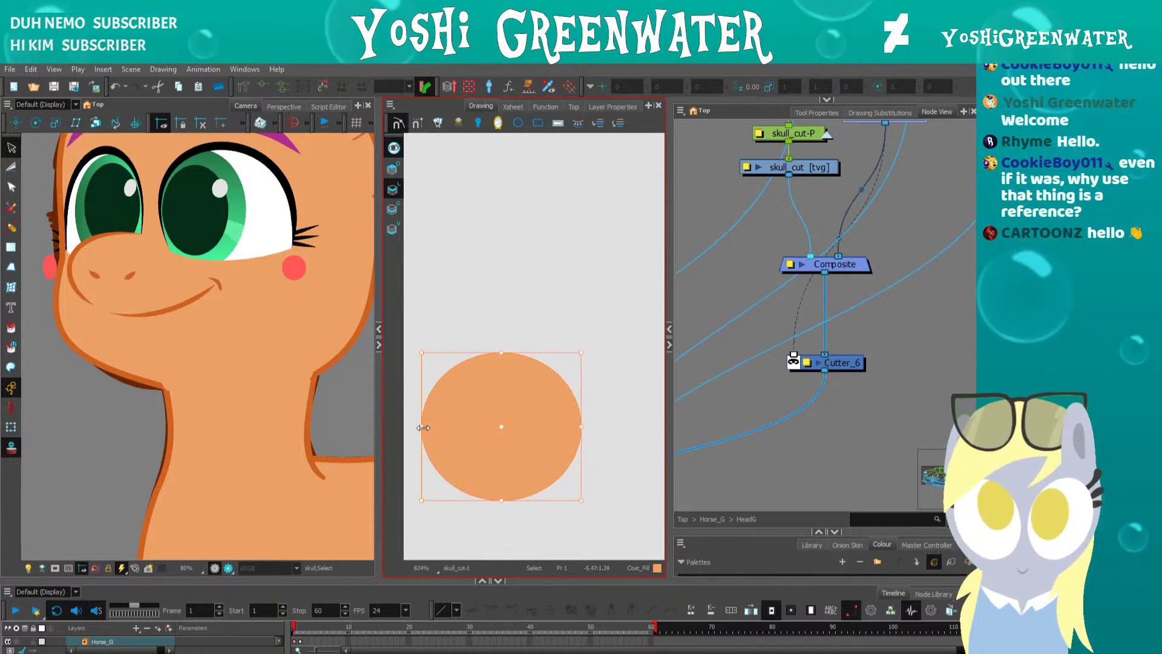
key("Escape")
left_click_drag(425, 426, 430, 429)
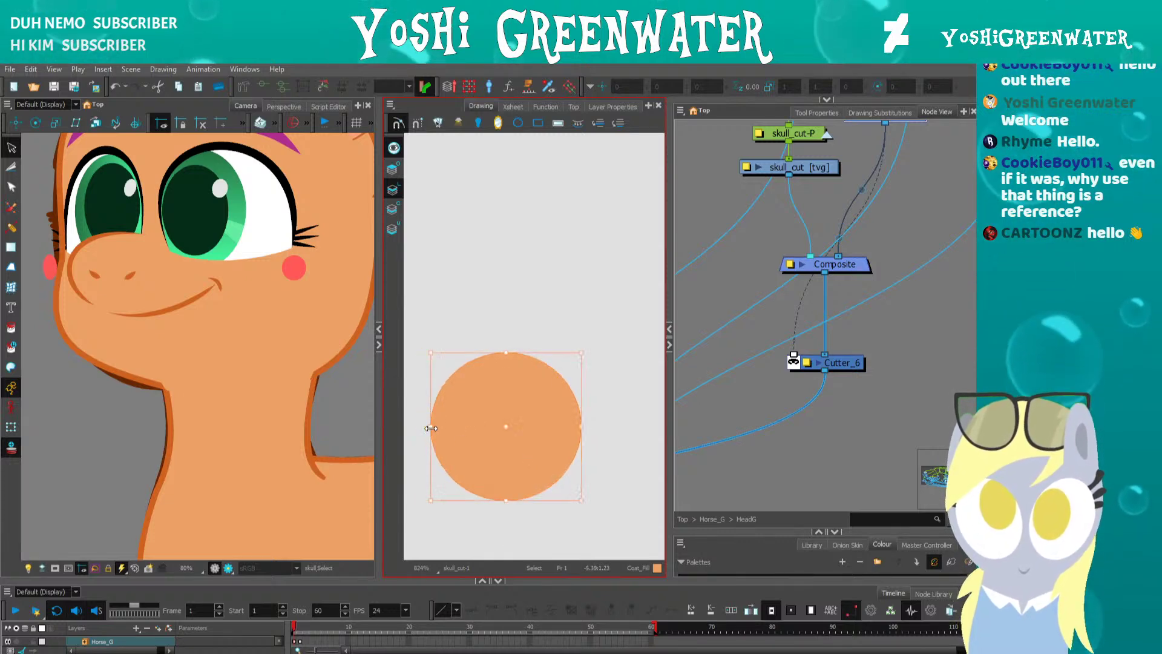
- Nudge the skull_cut ellipse slightly to the left under the pony's chin
key("Left")
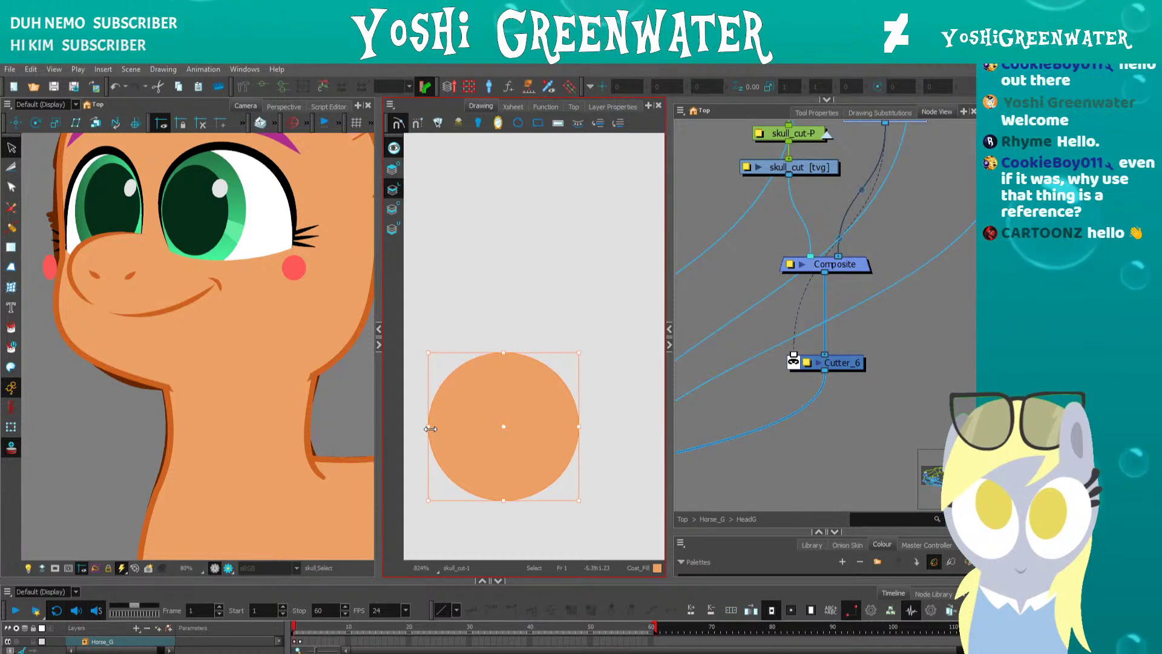
scroll(106, 418, "down", 6)
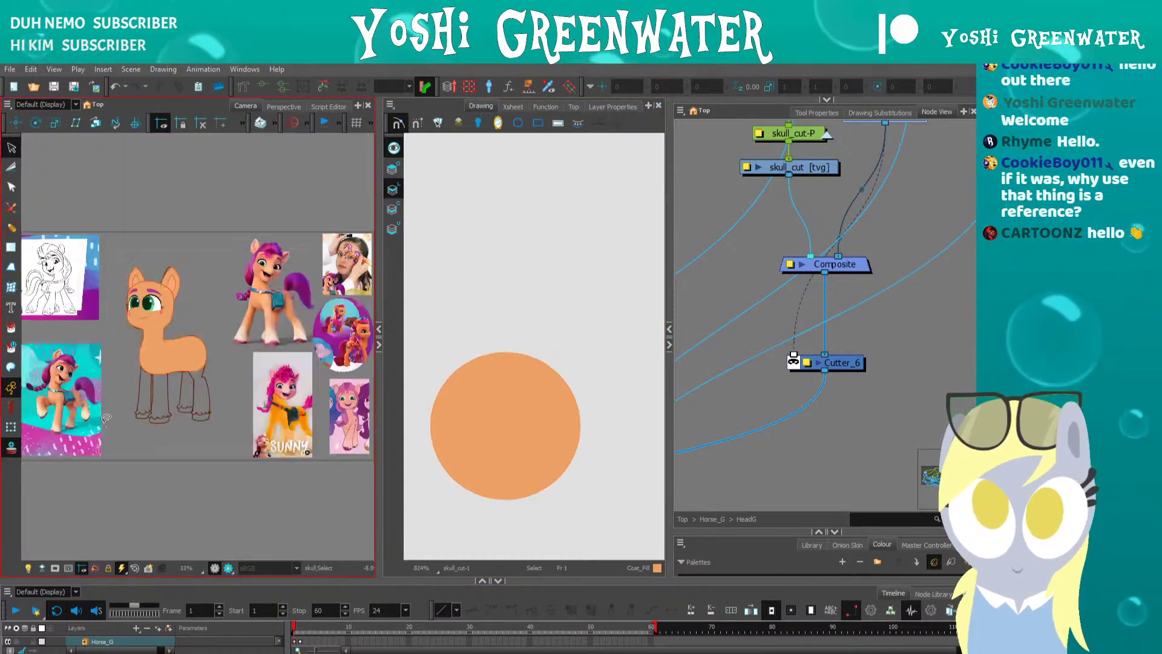
scroll(140, 335, "up", 6)
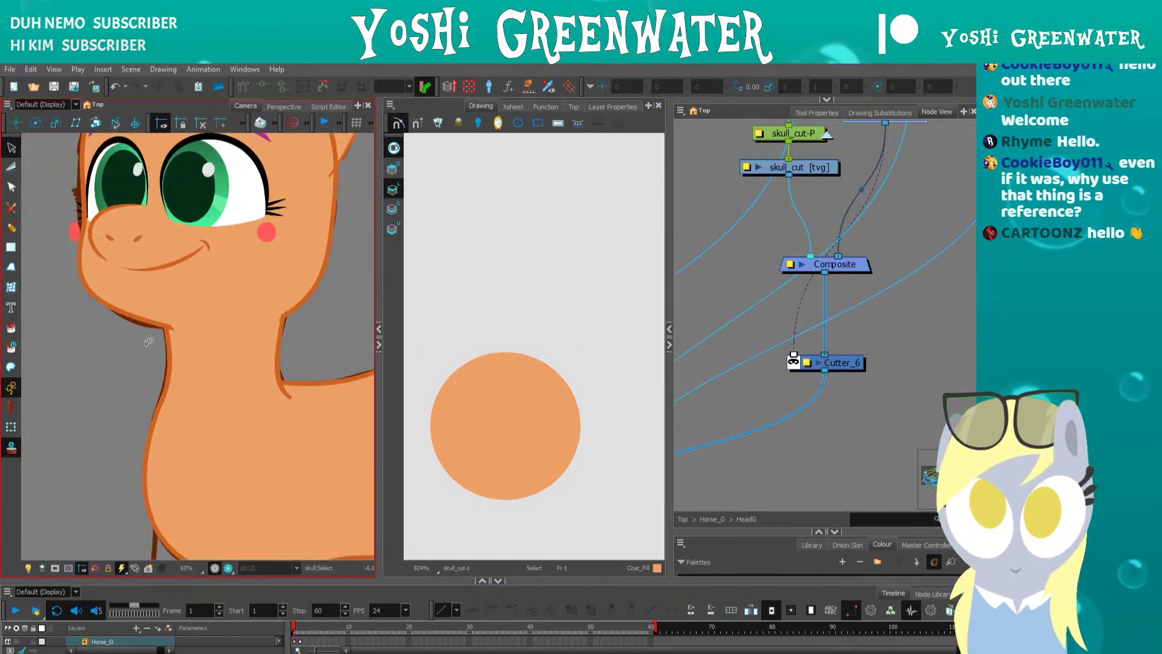
left_click_drag(739, 250, 737, 363)
- Select the skull_cut peg with the Transform tool and inspect the join between the pony's chin and neck
left_click(779, 247)
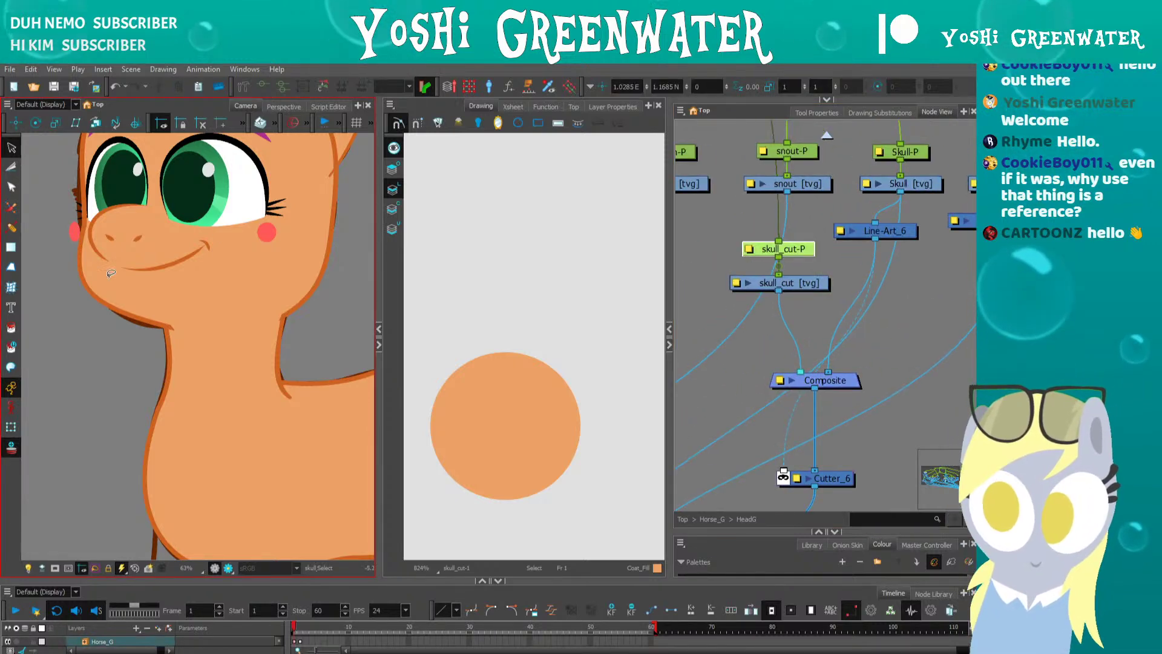
left_click(11, 428)
left_click_drag(222, 297, 239, 222)
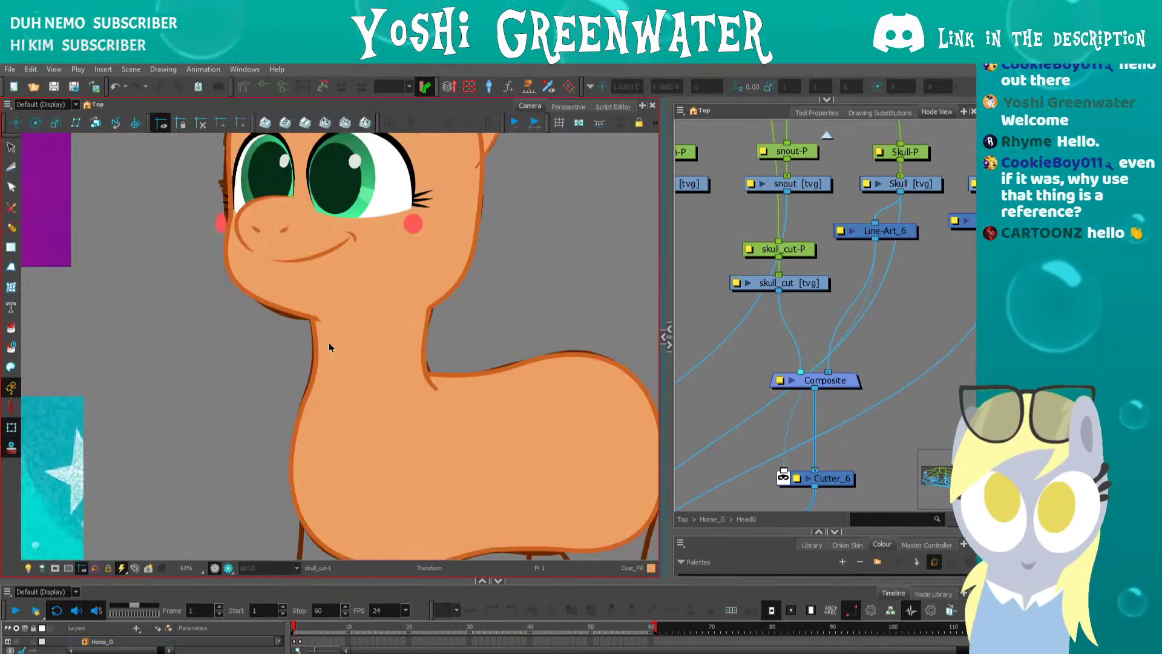
left_click_drag(234, 397, 213, 364)
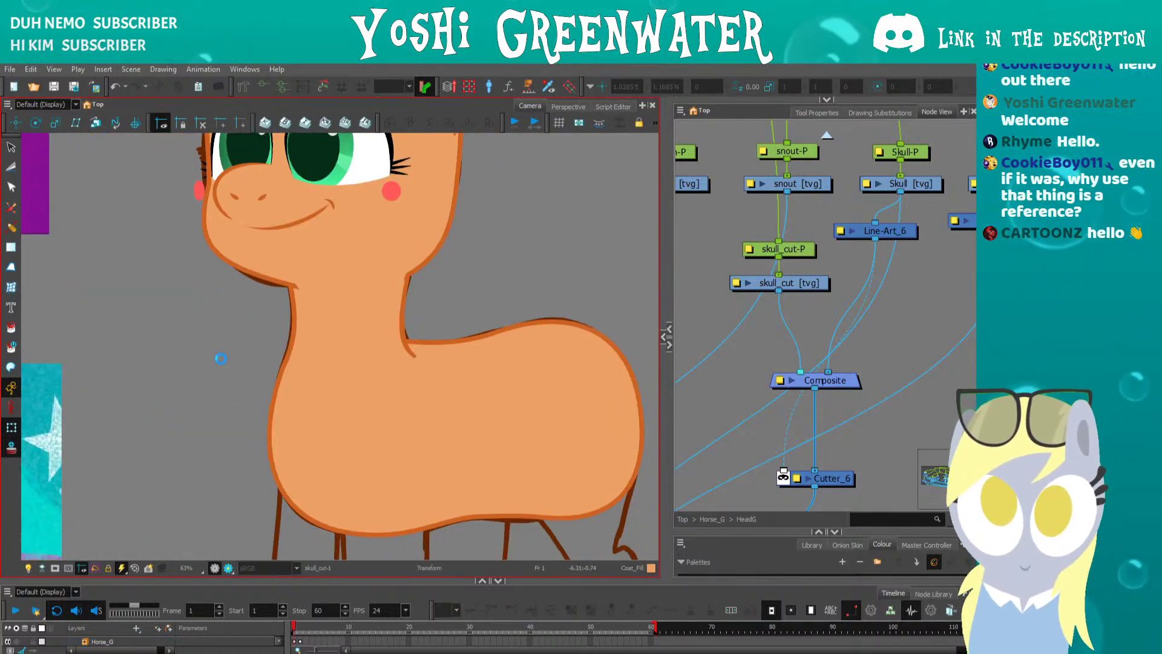
scroll(221, 420, "down", 4)
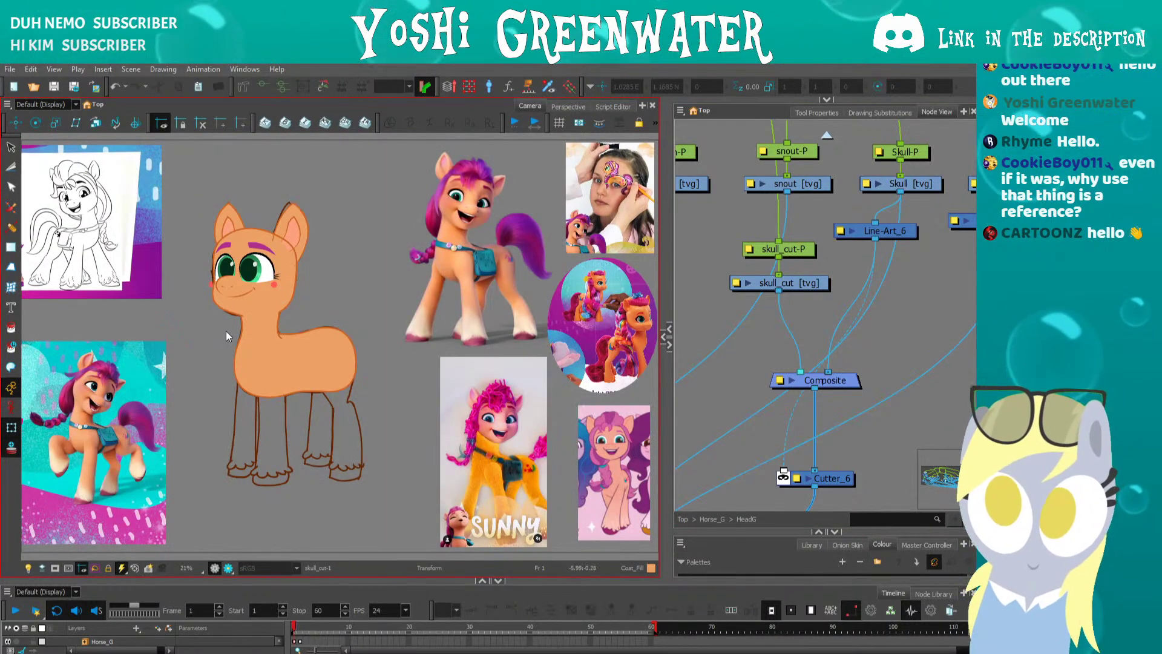
scroll(227, 332, "up", 2)
- Widen the node view and rearrange the skull_cut, Line-Art_6, Composite and Cutter_6 nodes into a compact, evenly spaced group
left_click_drag(667, 264, 600, 260)
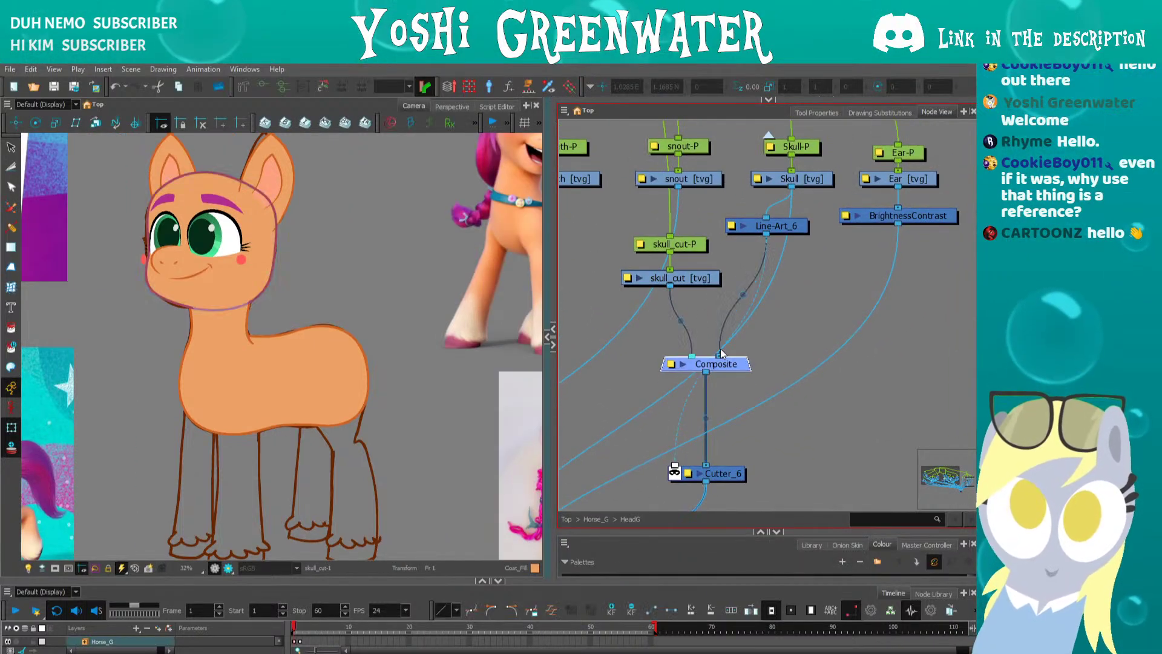
left_click_drag(714, 376, 707, 330)
left_click_drag(710, 474, 698, 393)
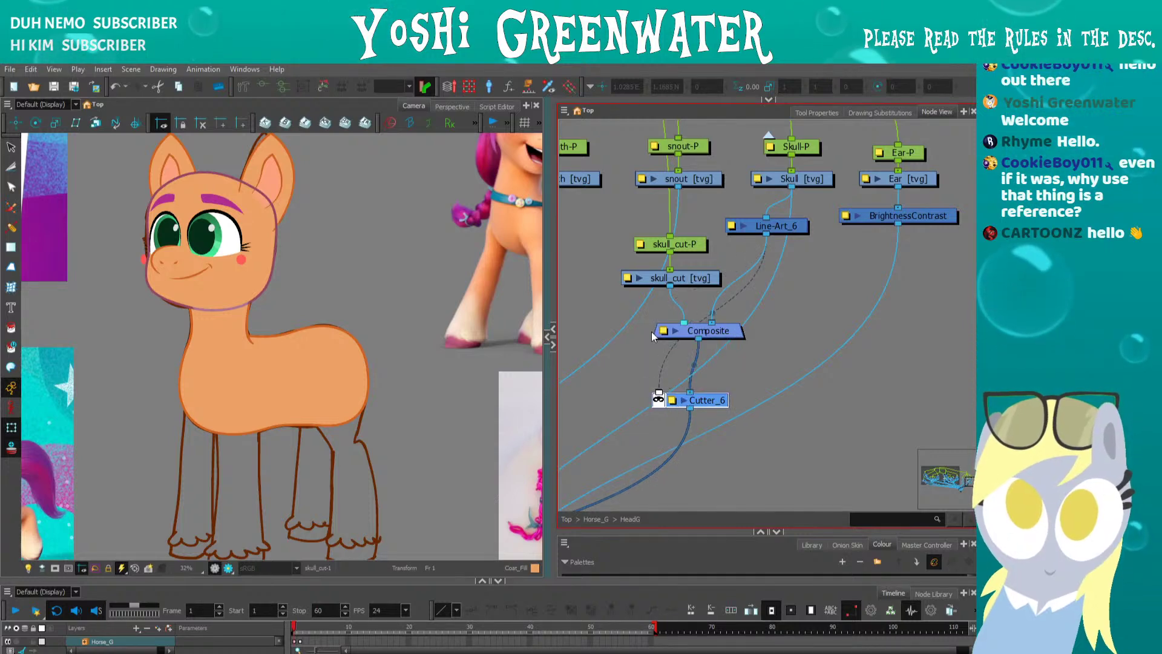
left_click_drag(652, 331, 654, 365)
left_click_drag(623, 262, 622, 305)
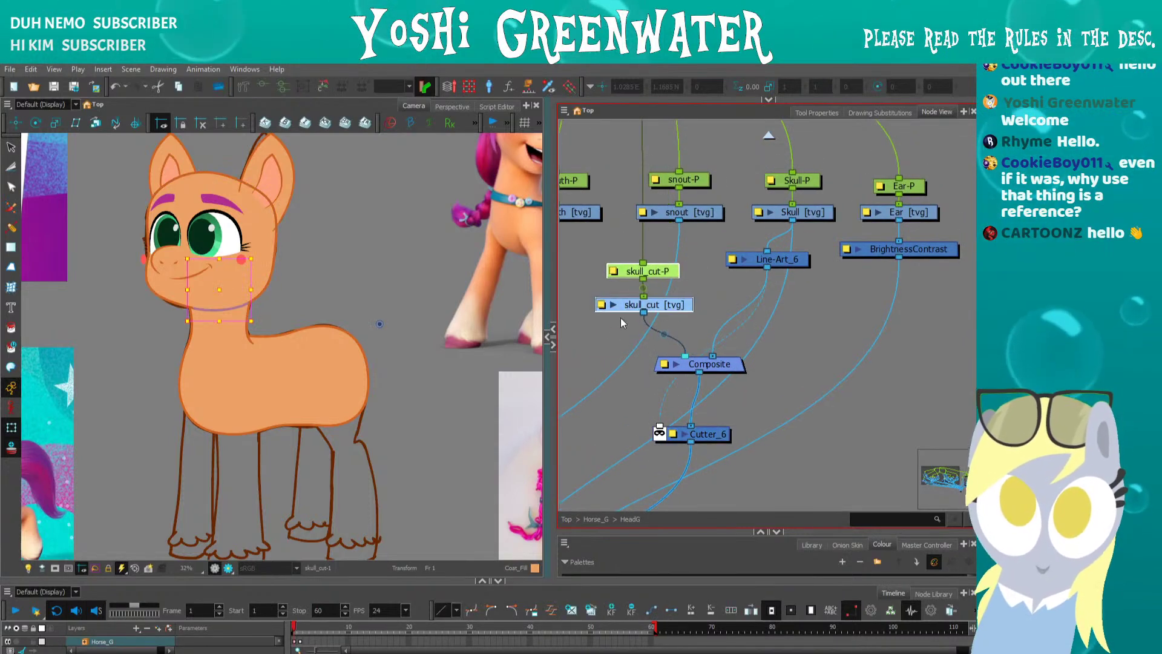
left_click(618, 315)
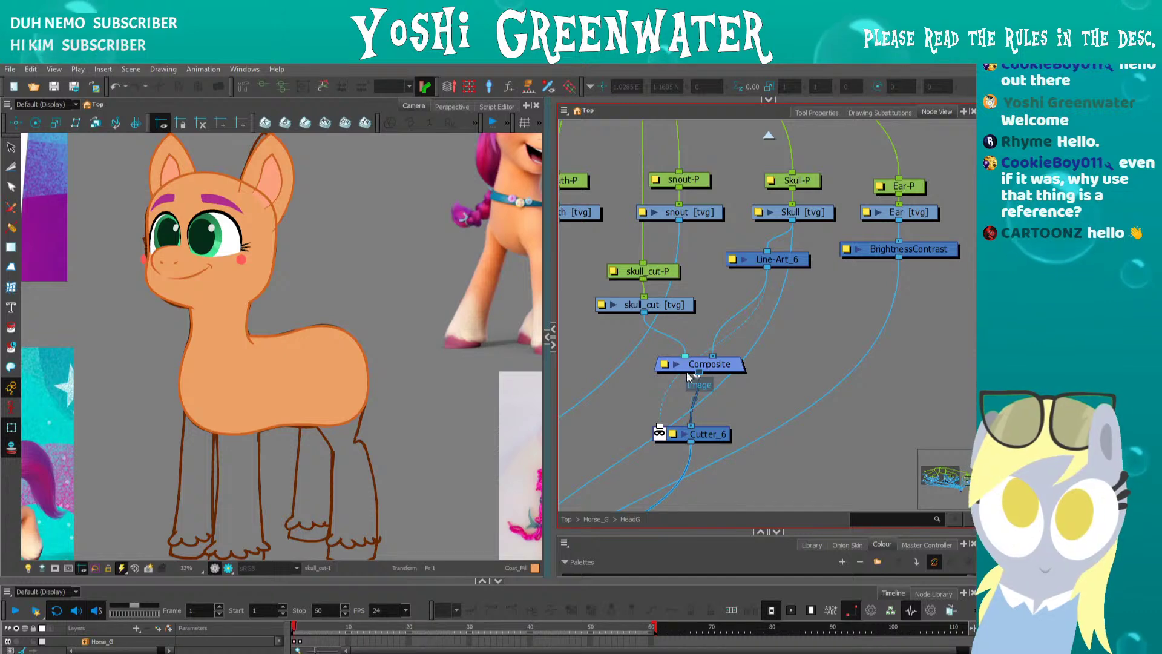
left_click_drag(688, 362, 684, 363)
left_click_drag(742, 260, 727, 273)
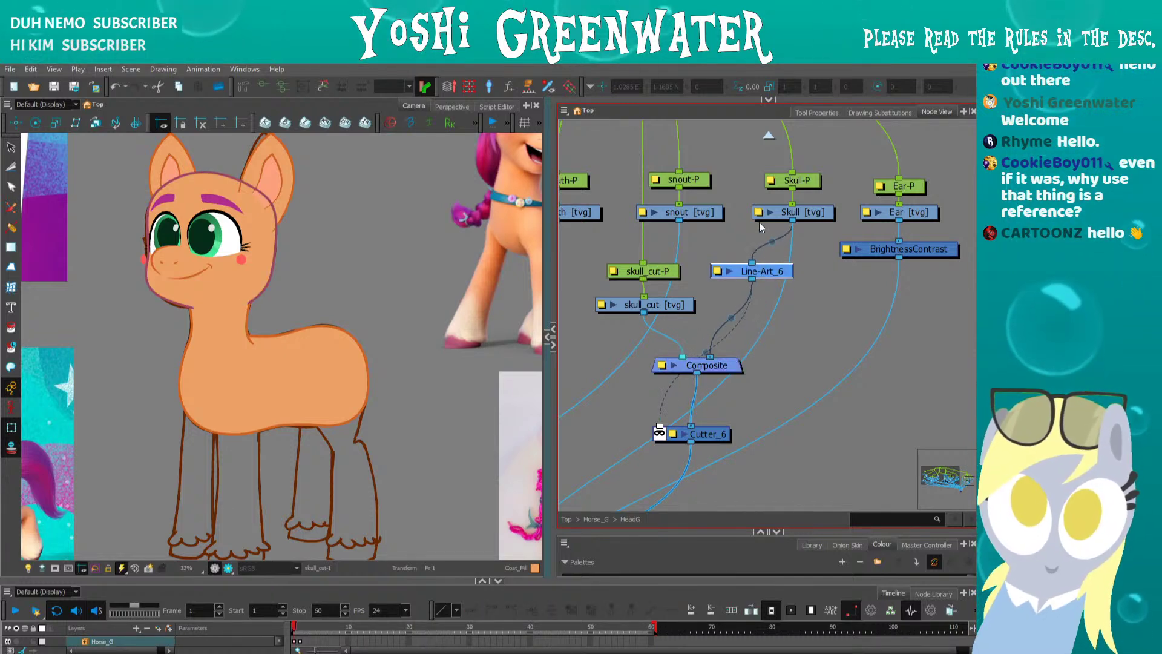
left_click(776, 216)
left_click(117, 271)
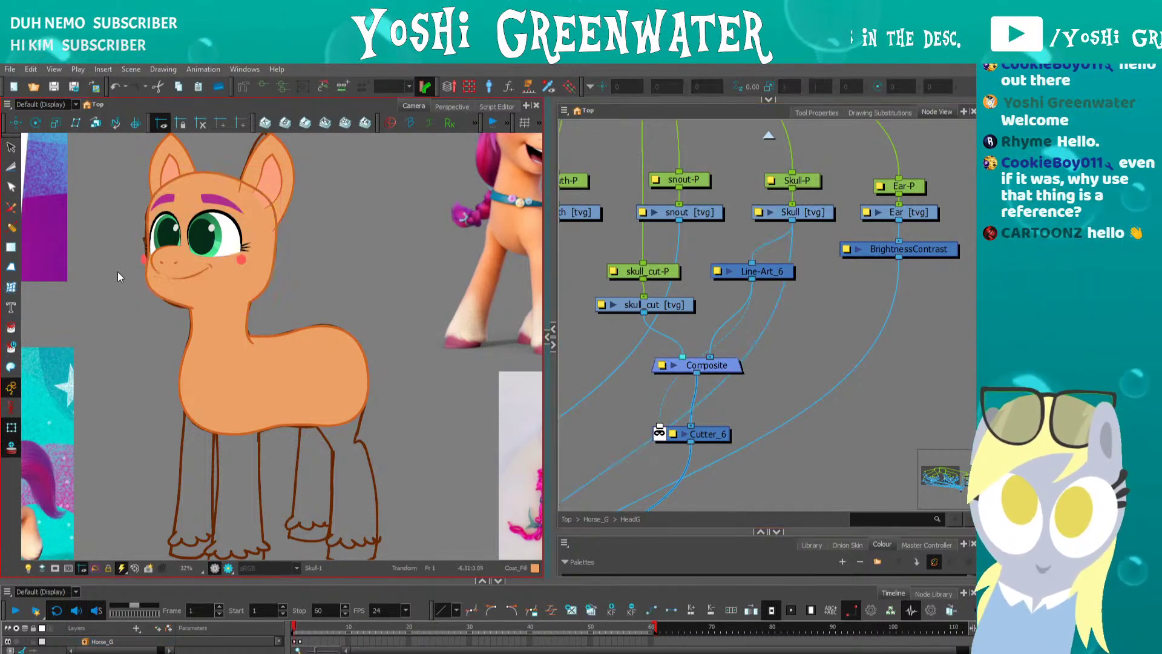
- Move Cutter_6's connection on head_Comp from the first input port to the third from last
left_click_drag(678, 337, 704, 251)
left_click_drag(739, 349, 738, 355)
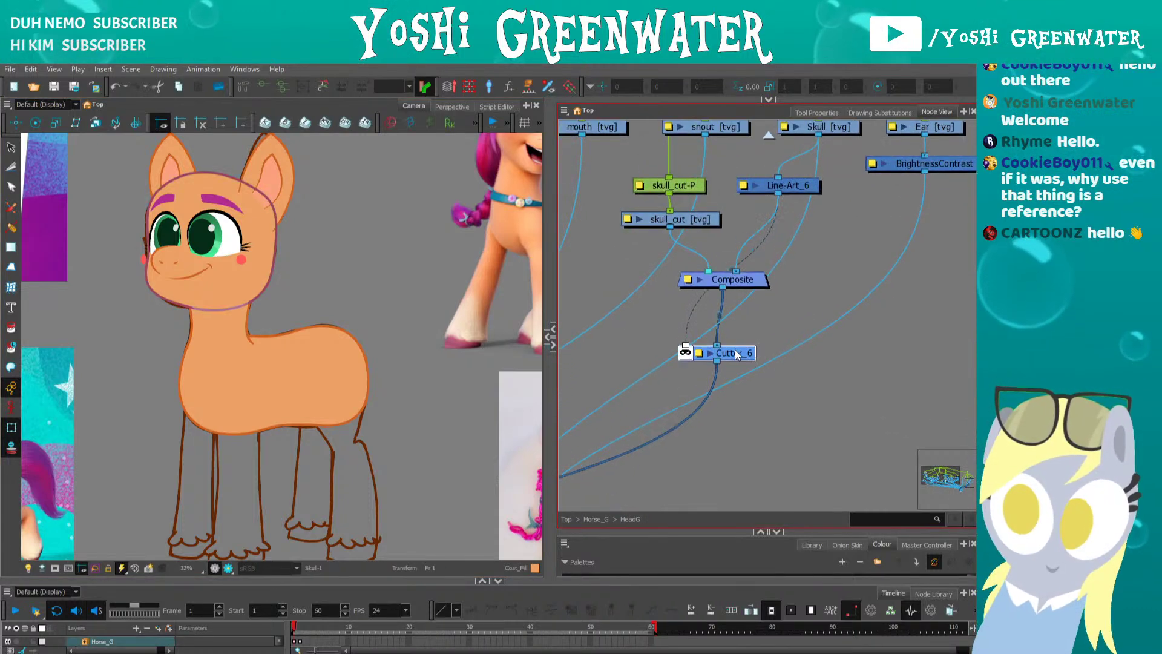
left_click_drag(652, 358, 830, 255)
left_click_drag(631, 384, 737, 254)
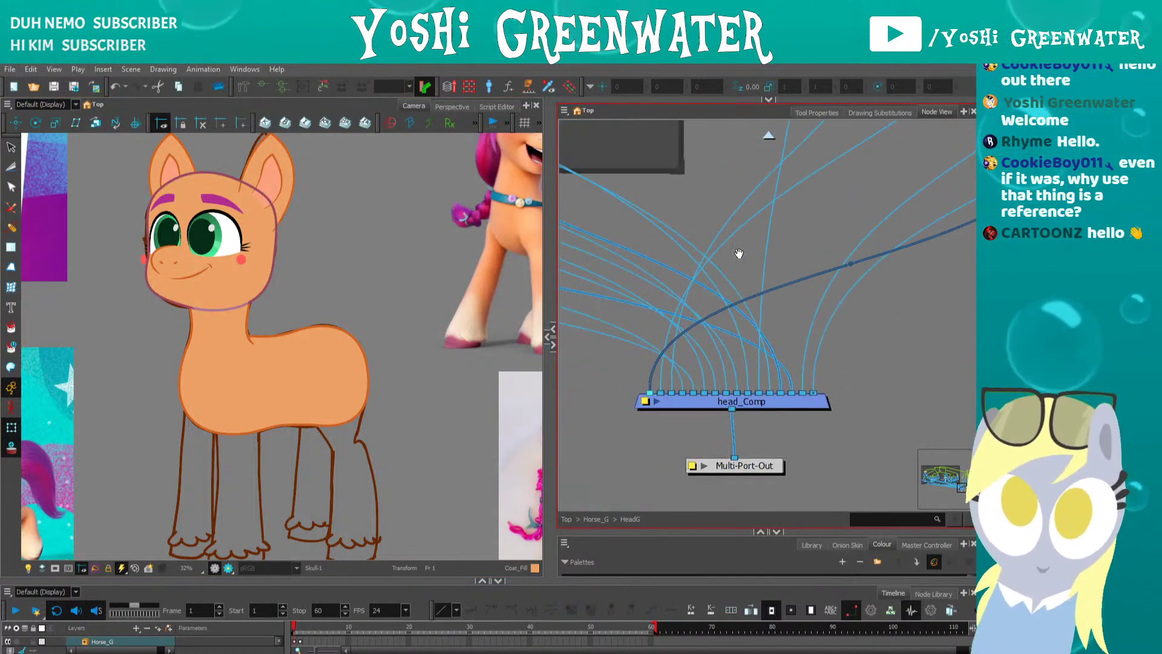
left_click_drag(662, 274, 609, 292)
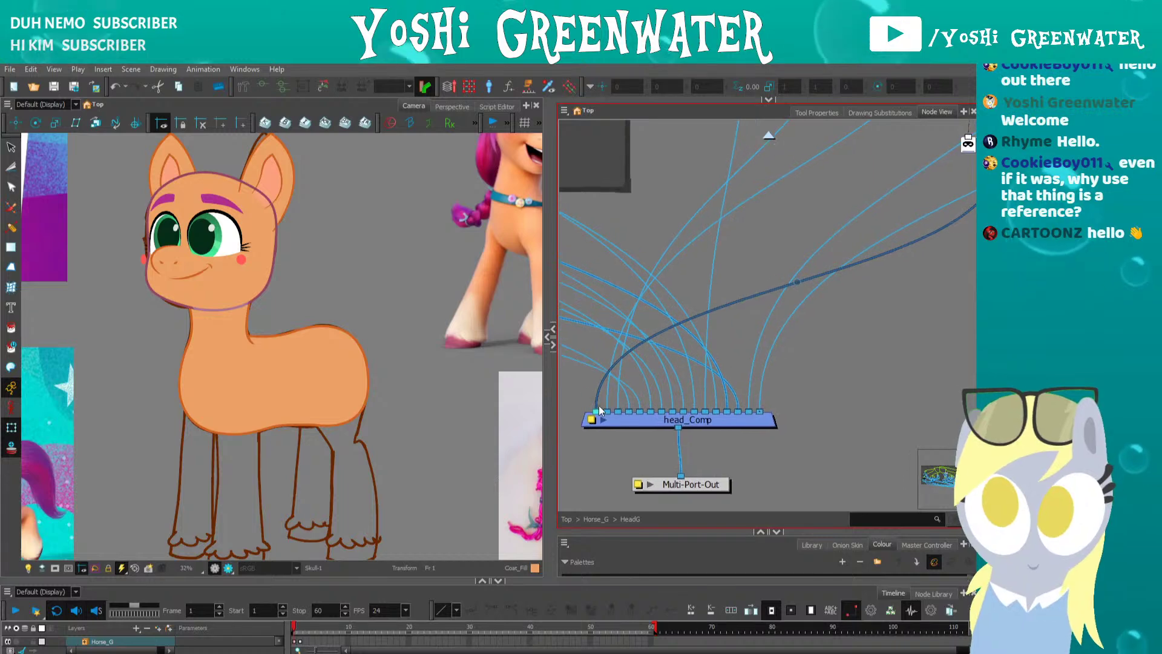
left_click_drag(597, 410, 737, 410)
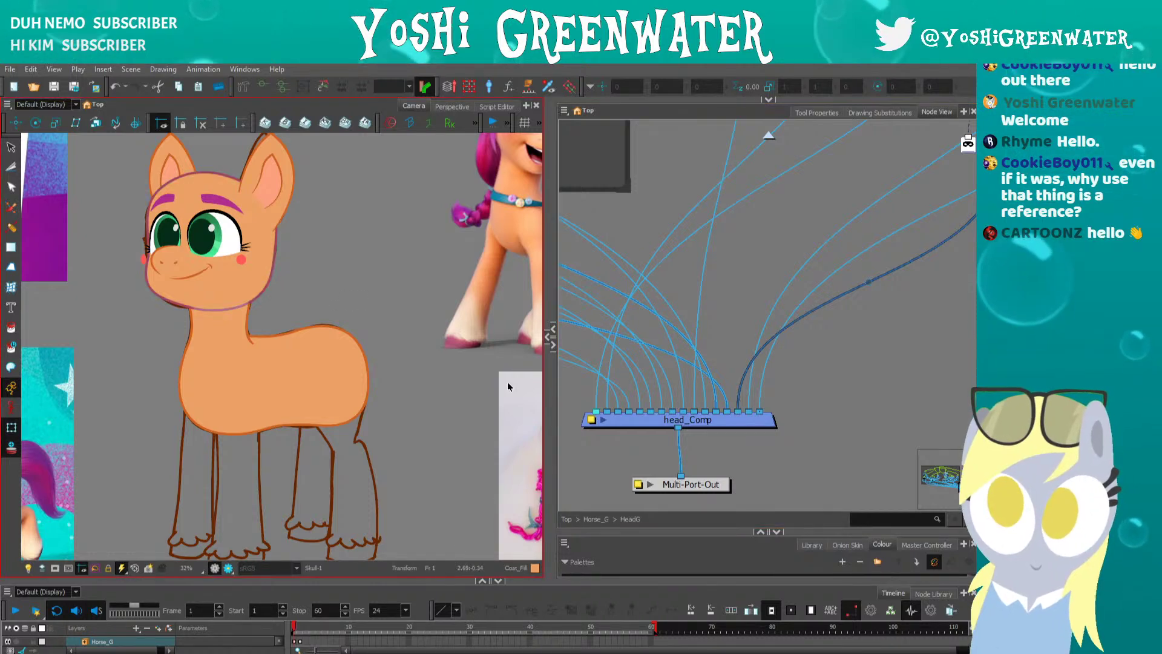
- Examine the pony's head and chin outline, and trace which ear each ear peg feeding head_Comp controls
scroll(168, 325, "down", 5)
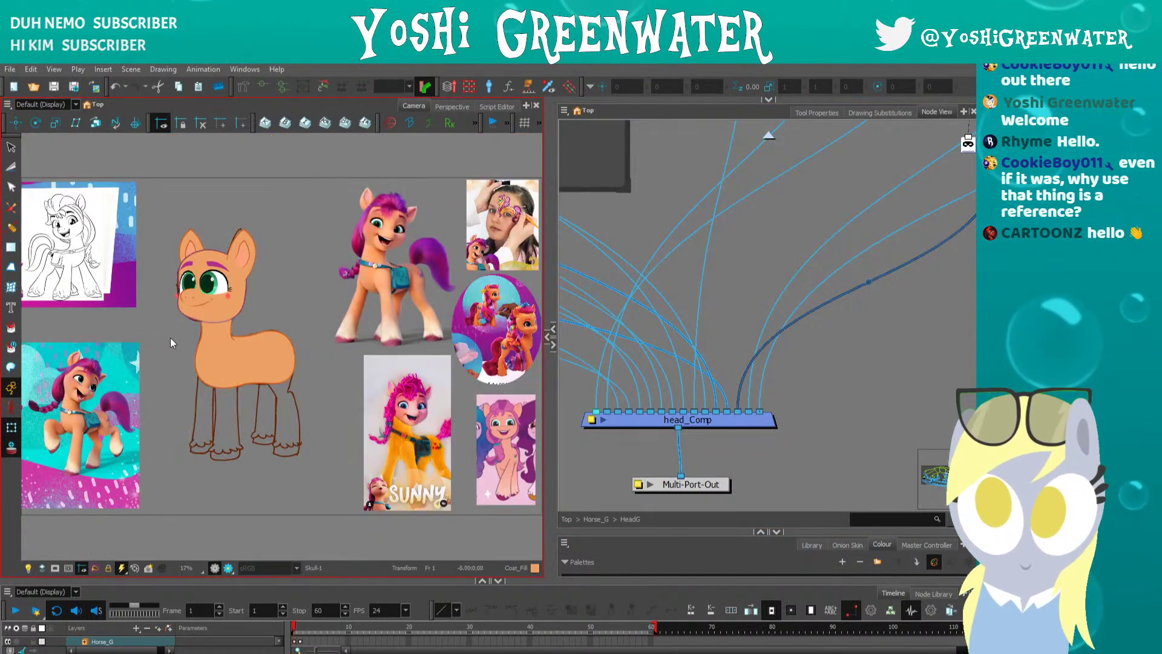
scroll(170, 336, "up", 6)
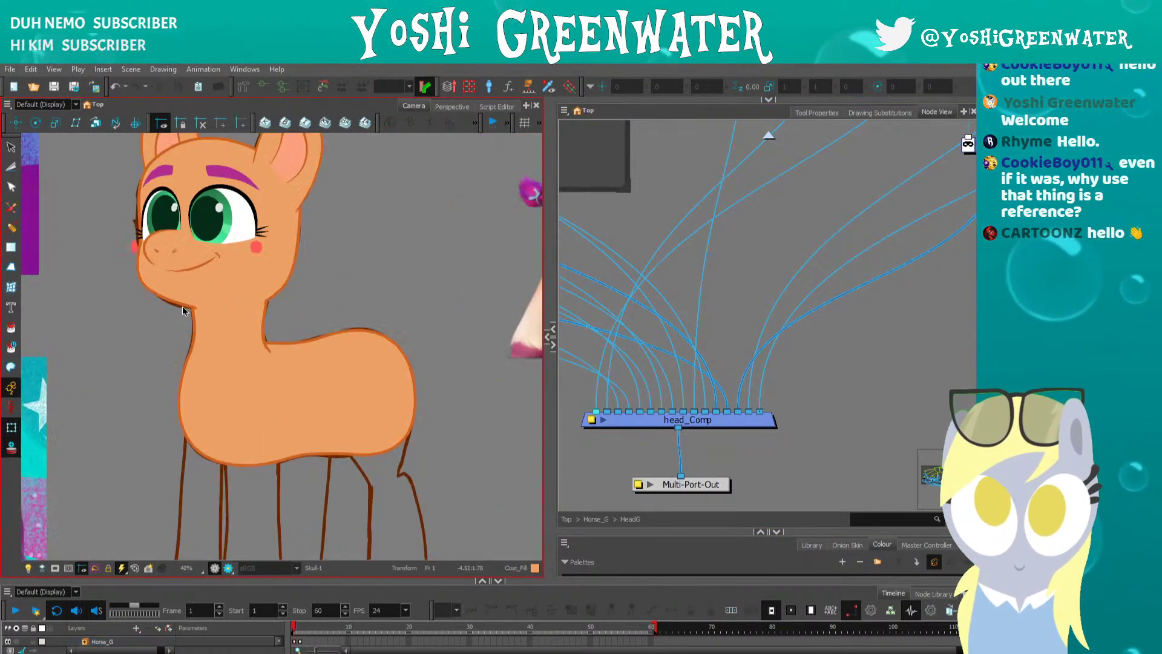
scroll(182, 310, "up", 1)
left_click_drag(142, 297, 172, 418)
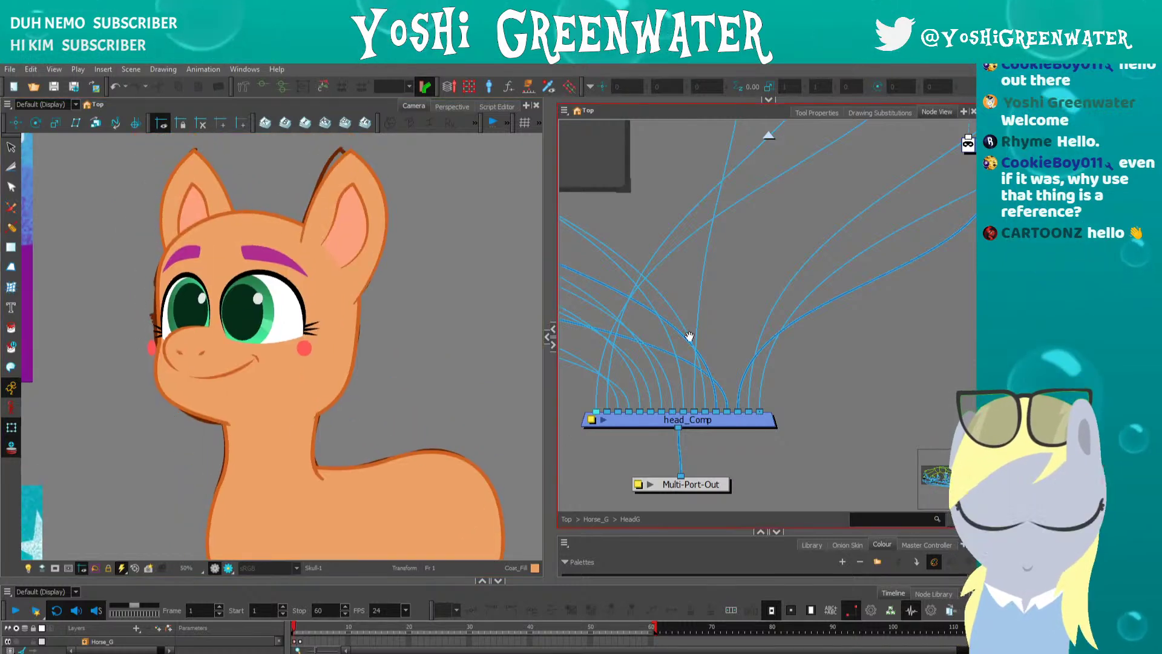
left_click_drag(689, 336, 622, 401)
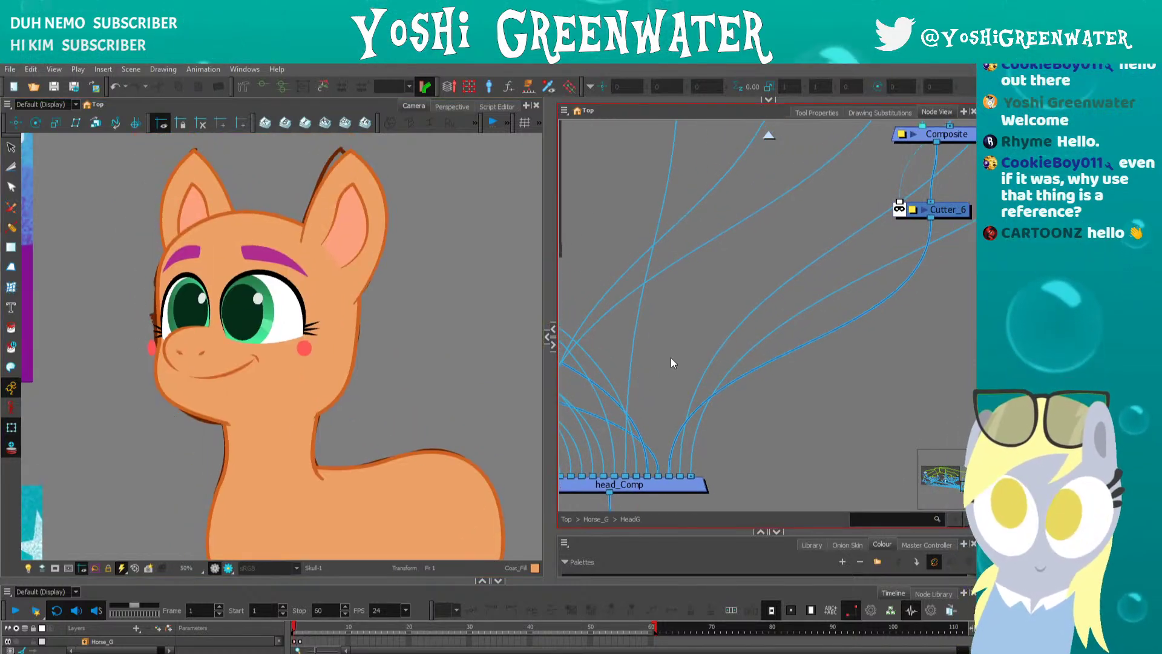
scroll(671, 370, "down", 4)
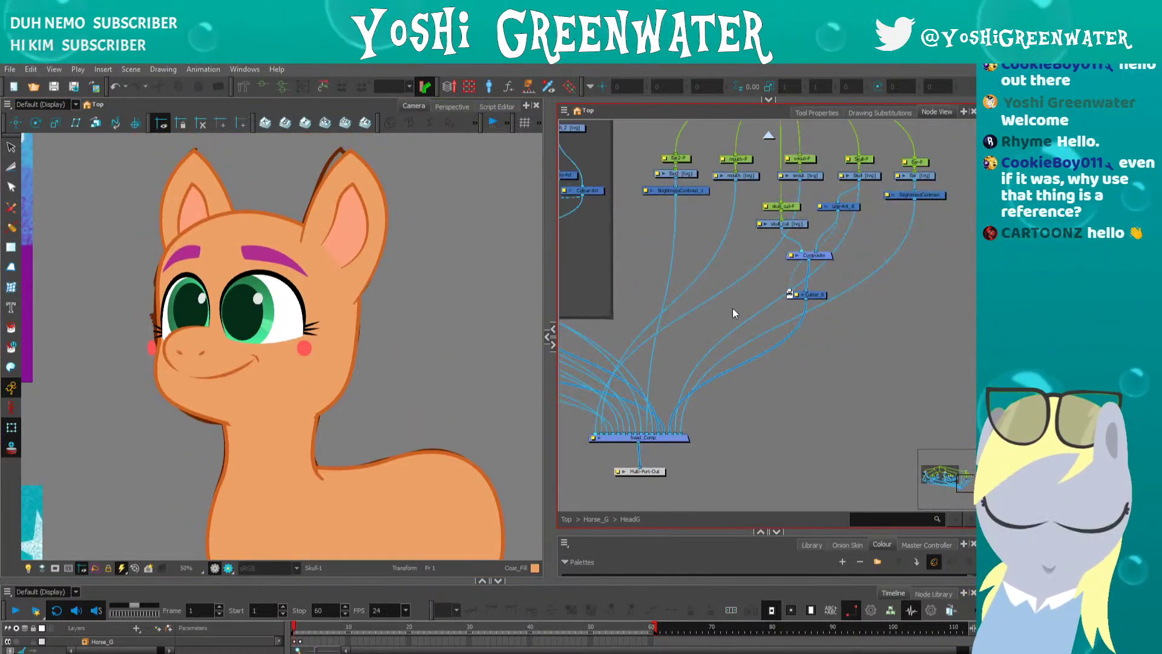
left_click(924, 163)
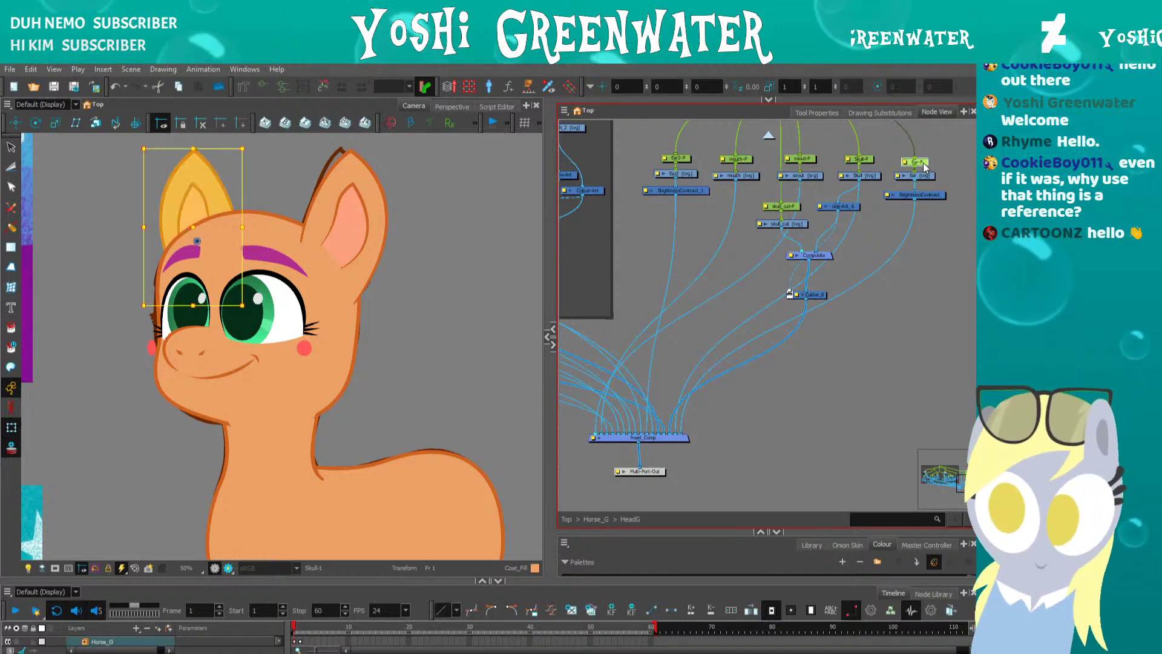
left_click_drag(651, 164, 684, 179)
left_click(709, 174)
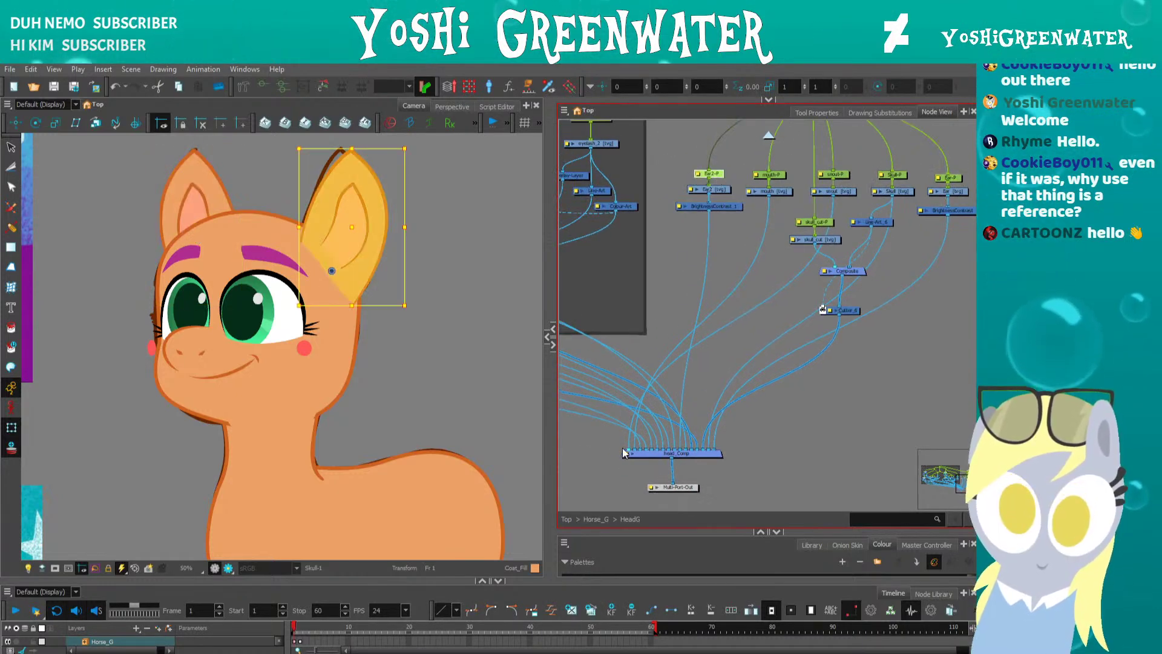
left_click(608, 463)
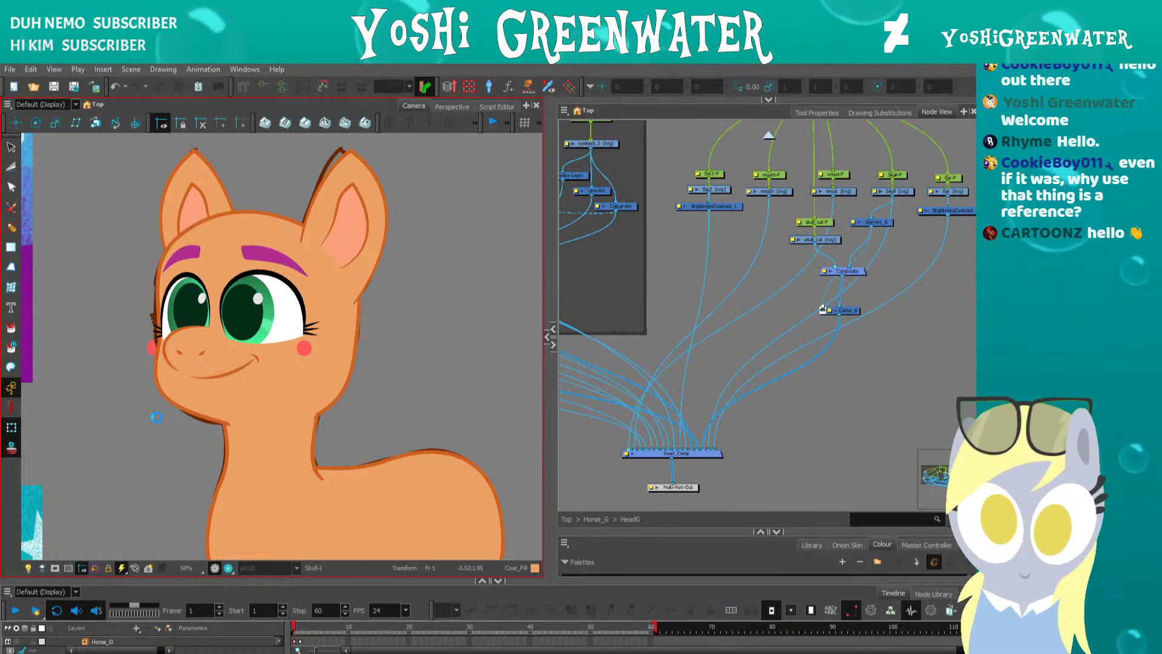
left_click_drag(159, 374, 193, 359)
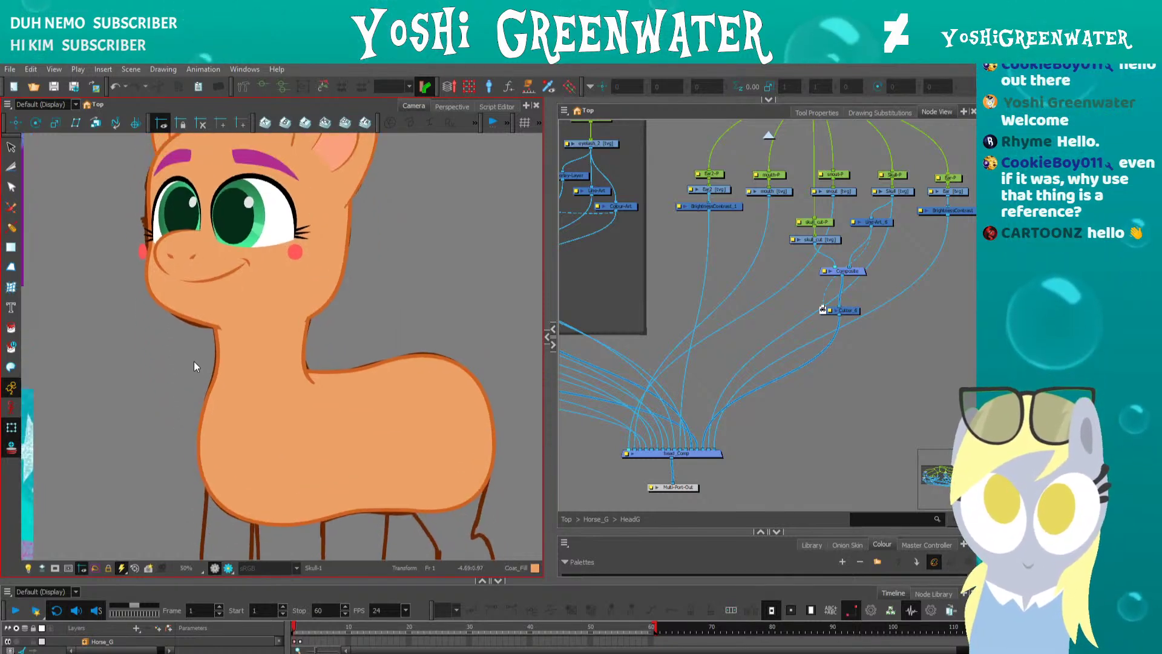
- Go into the BodyG group, move the torso's Composite_2 node down and disable it
left_click(768, 136)
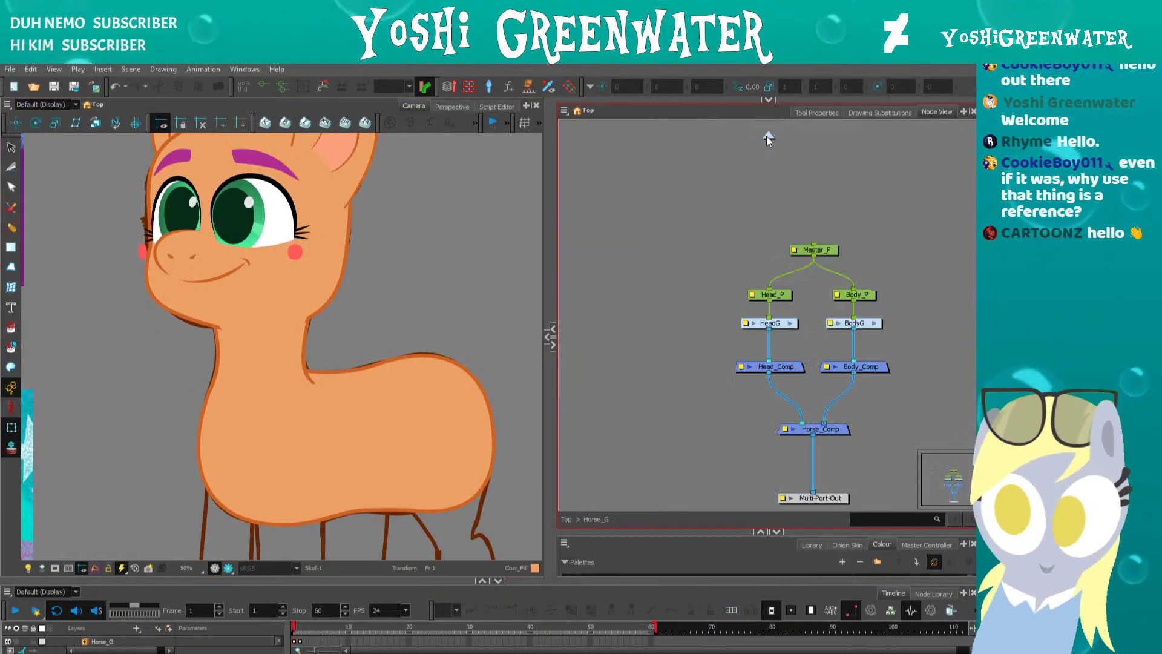
left_click_drag(729, 174, 649, 120)
left_click(795, 268)
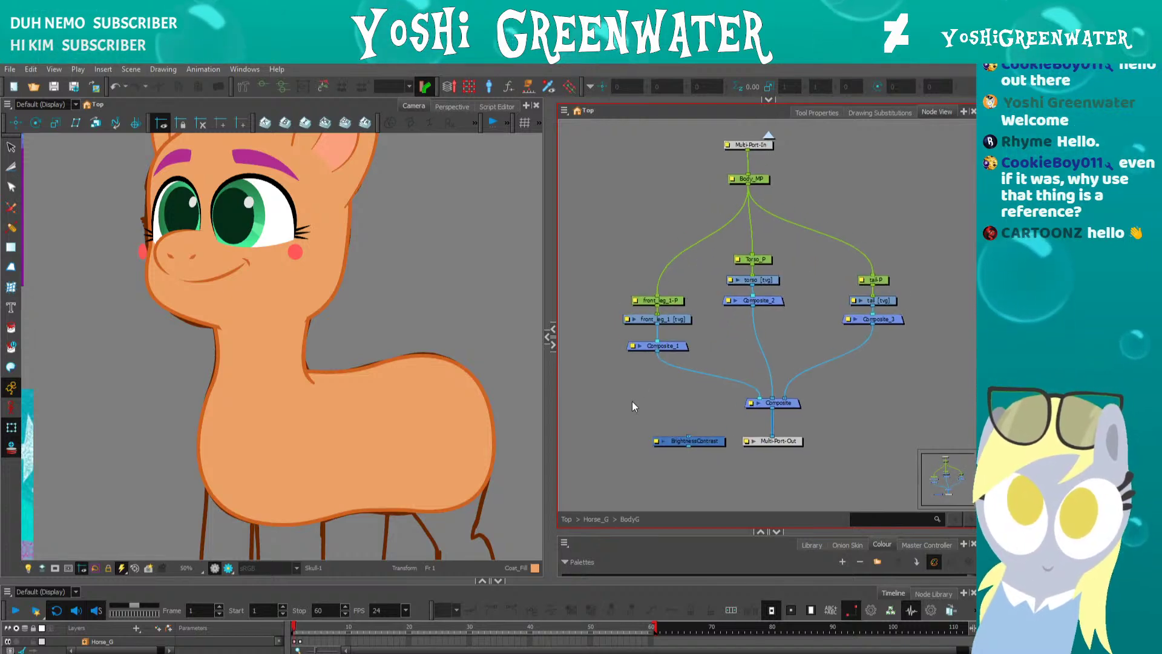
left_click_drag(188, 442, 172, 306)
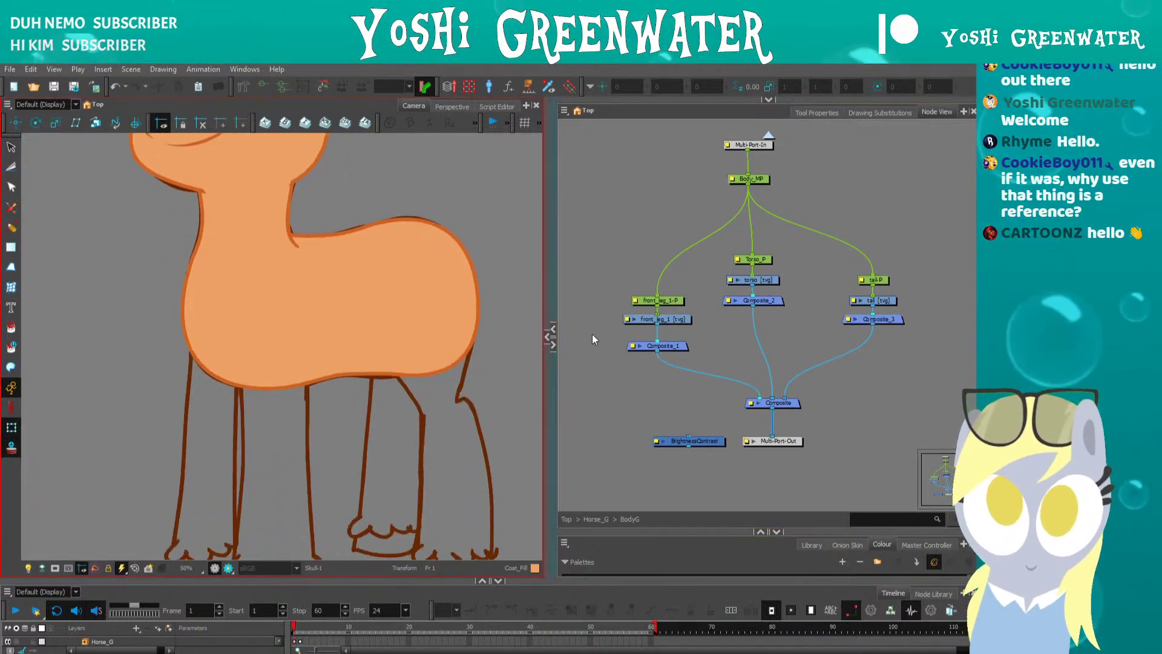
left_click(744, 279)
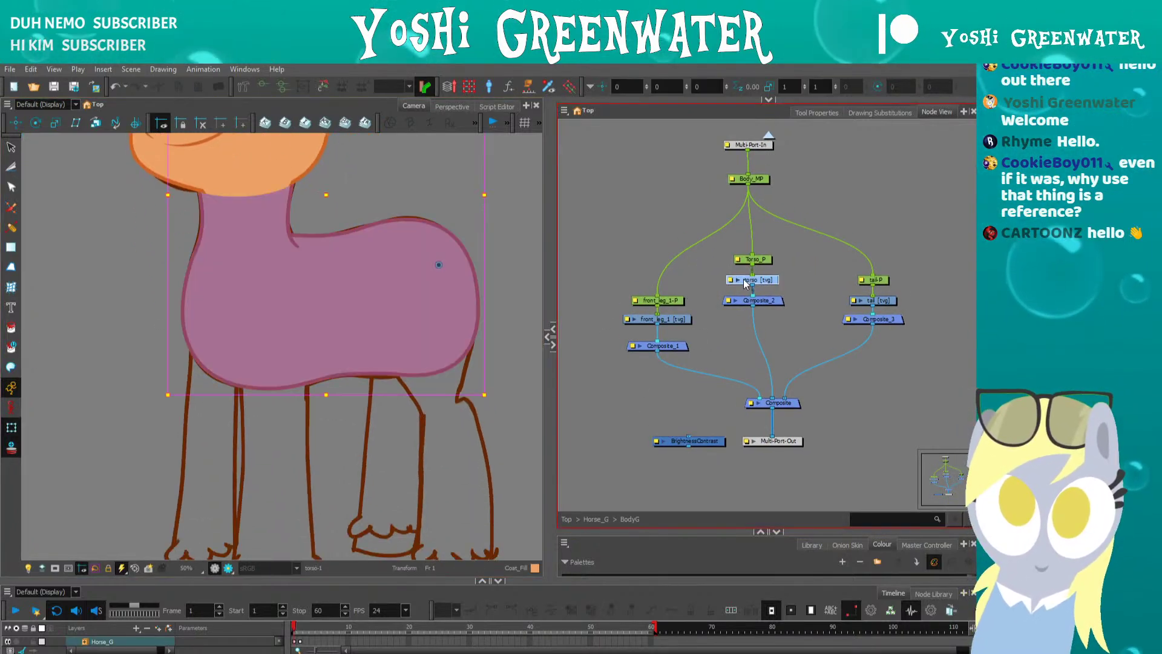
left_click_drag(745, 302, 748, 318)
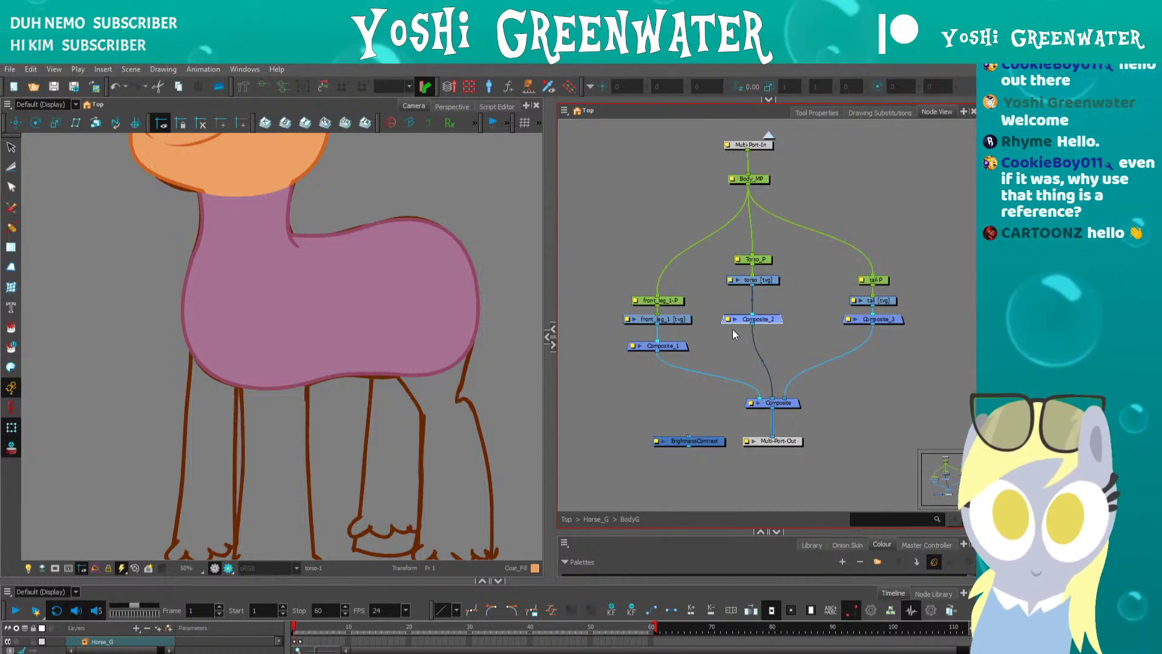
key("d")
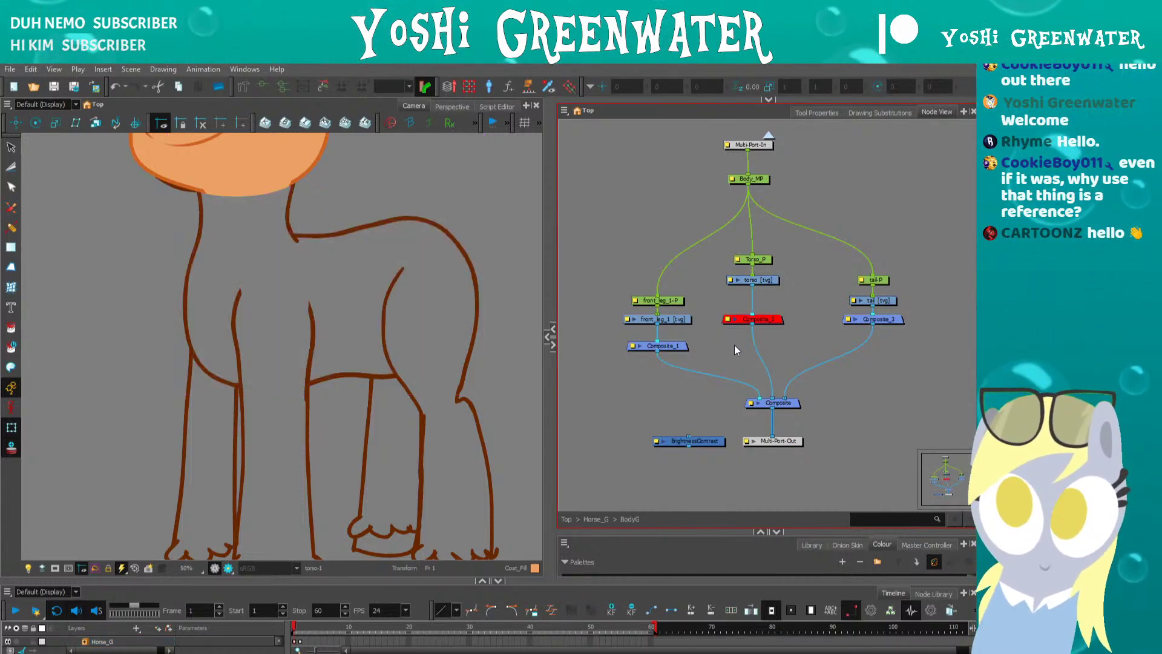
- Space out the BodyG nodes by raising the torso peg and drawing and lowering the main Composite and Multi-Port-Out
left_click_drag(716, 288, 713, 280)
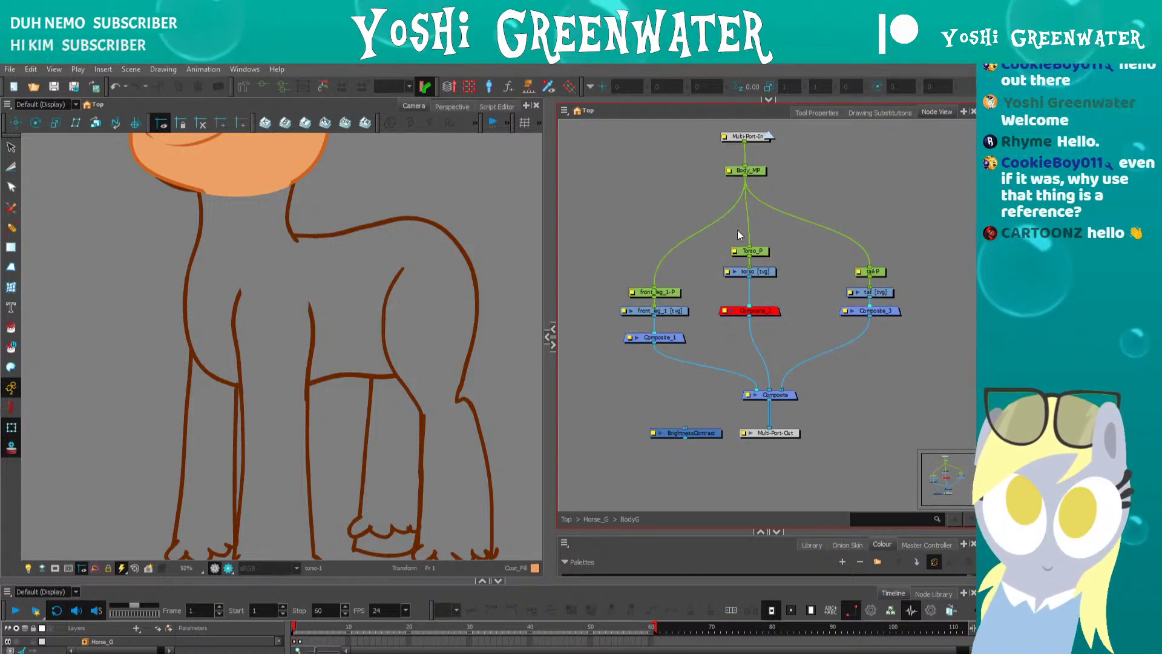
left_click_drag(737, 230, 744, 264)
left_click_drag(735, 443, 763, 438)
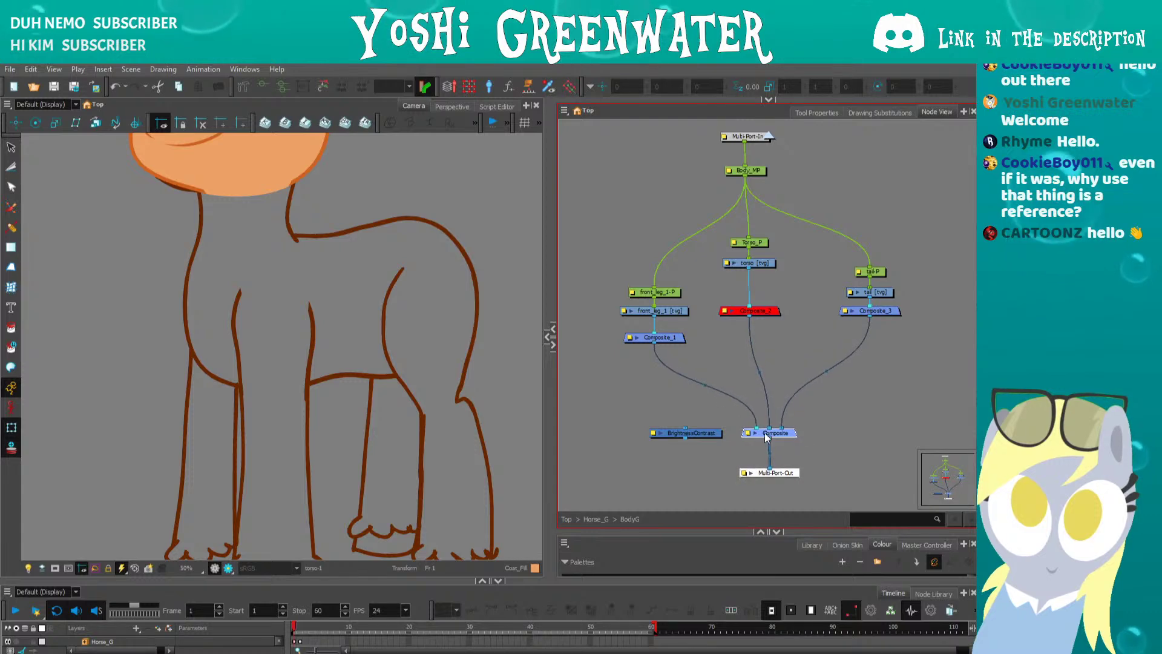
left_click(653, 408)
left_click_drag(652, 408, 644, 386)
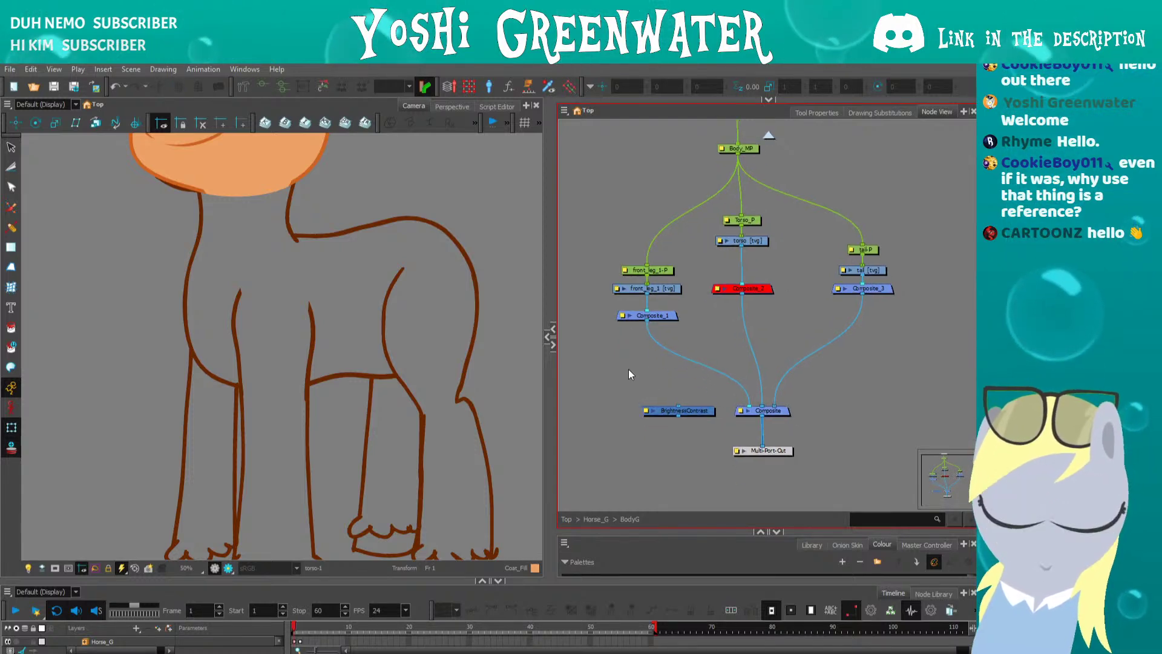
- Examine the front legs and hooves in the pony reference images and compare them with the puppet's leg outline
left_click(634, 289)
left_click_drag(591, 355, 602, 374)
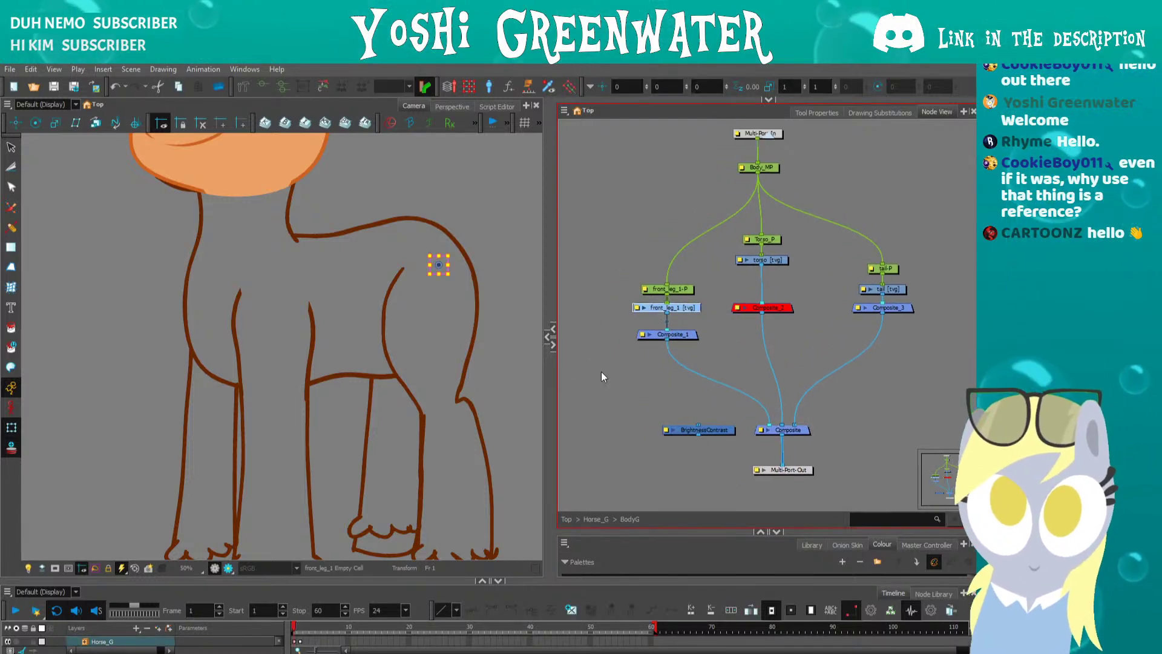
scroll(267, 410, "down", 4)
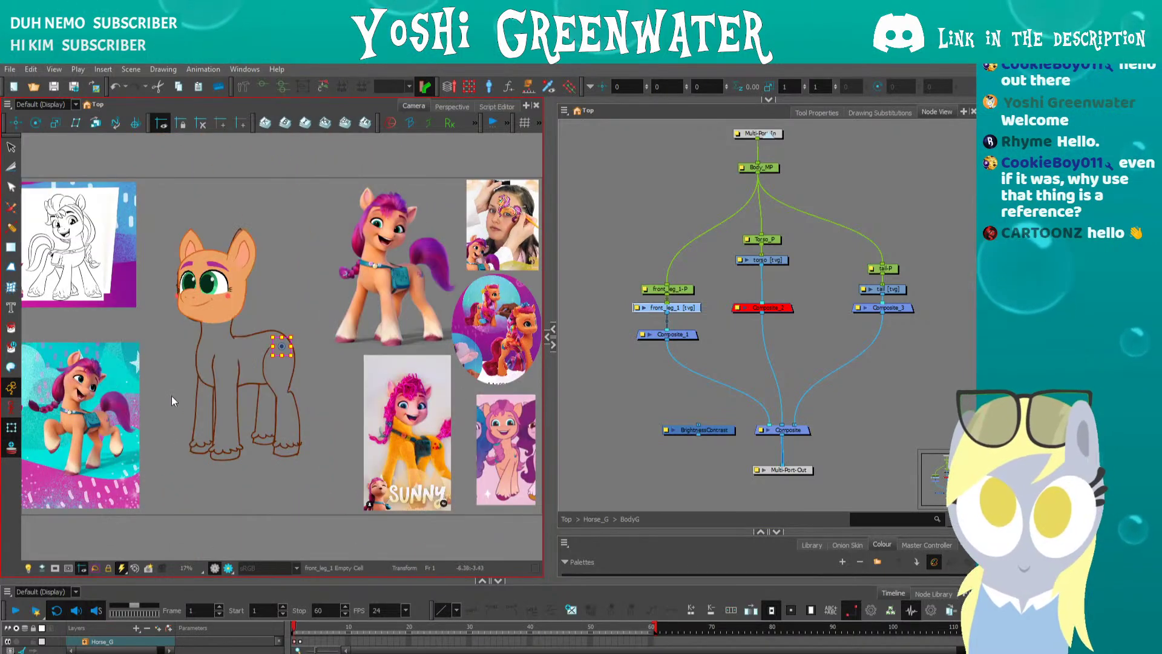
scroll(380, 304, "up", 5)
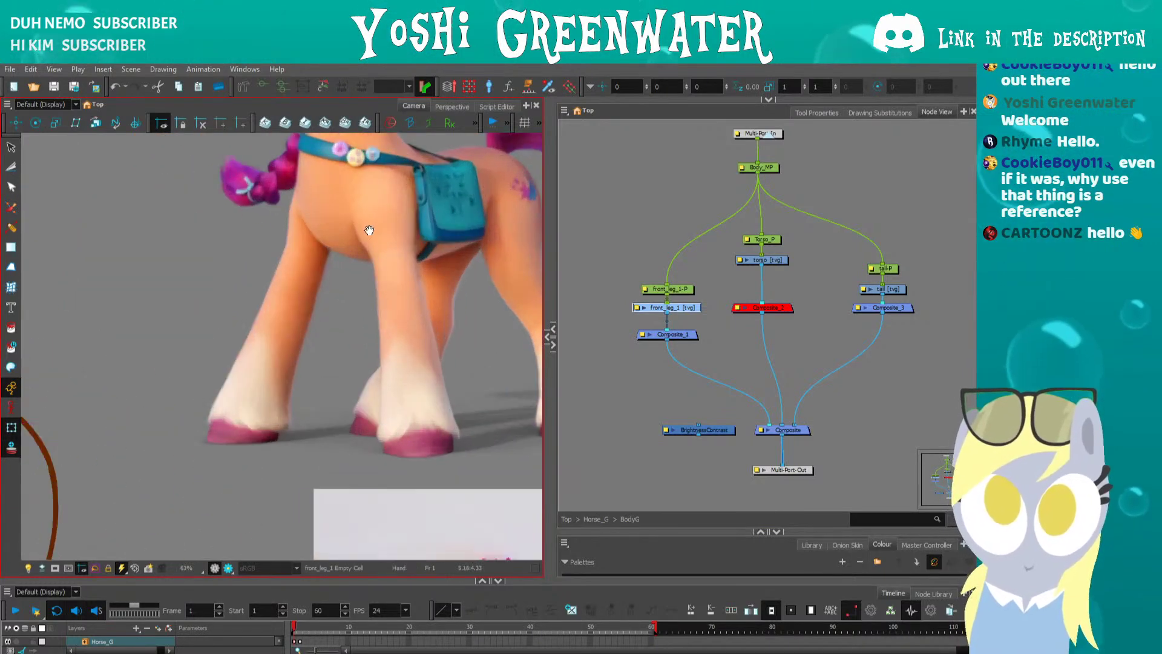
left_click_drag(369, 231, 355, 261)
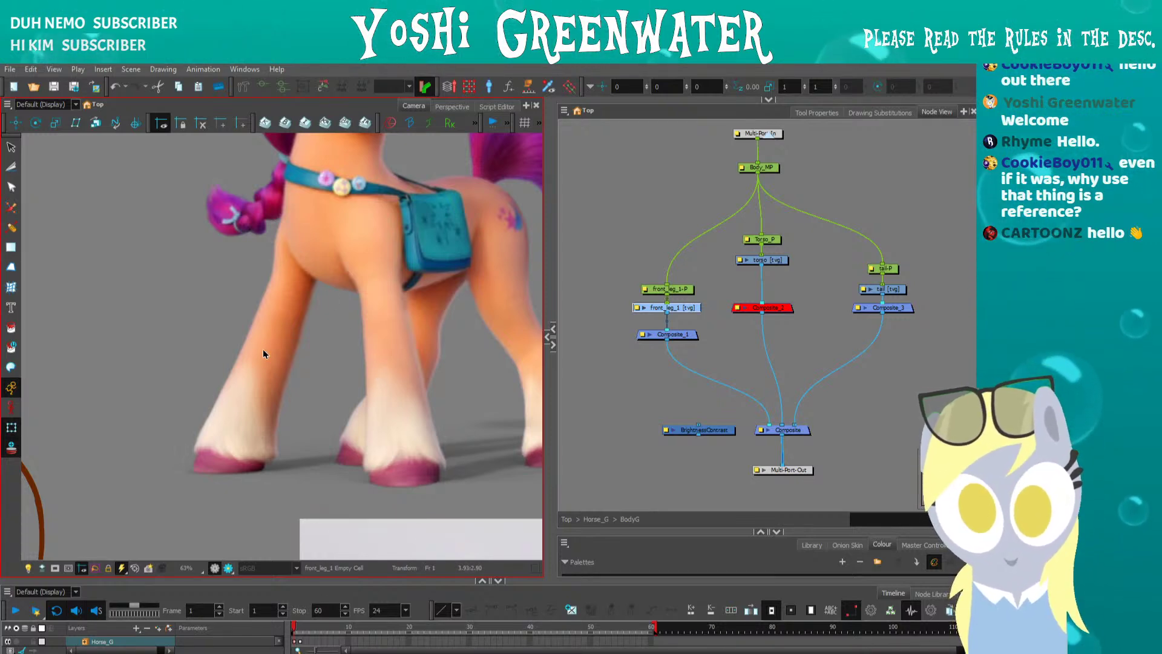
left_click_drag(330, 424, 256, 421)
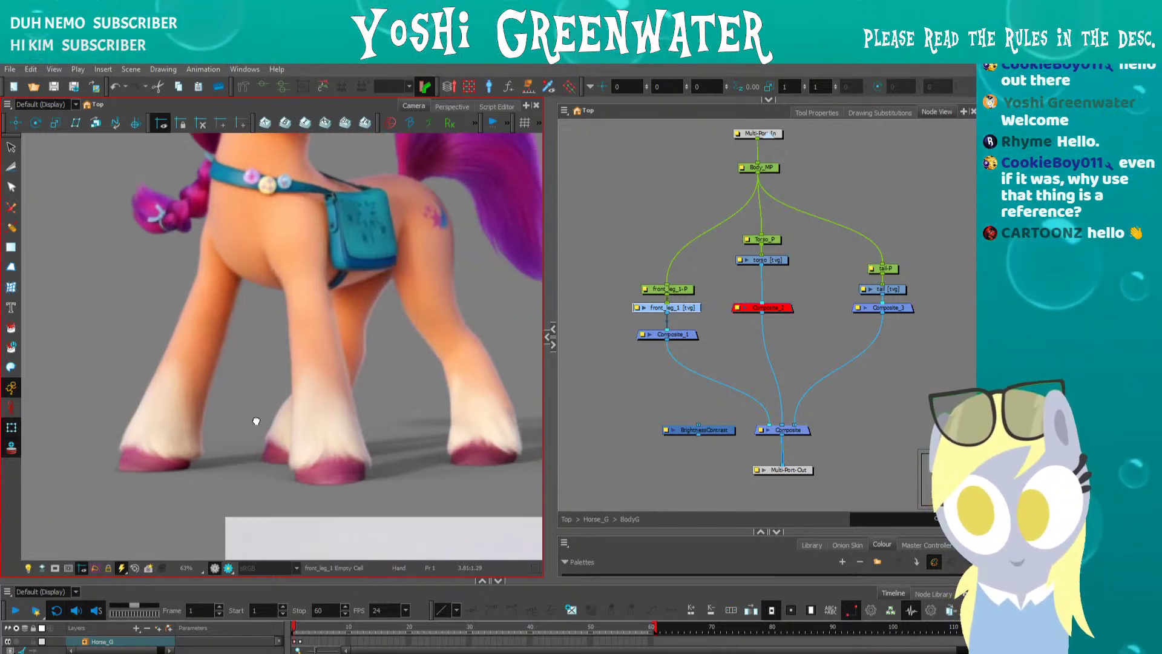
scroll(256, 421, "down", 5)
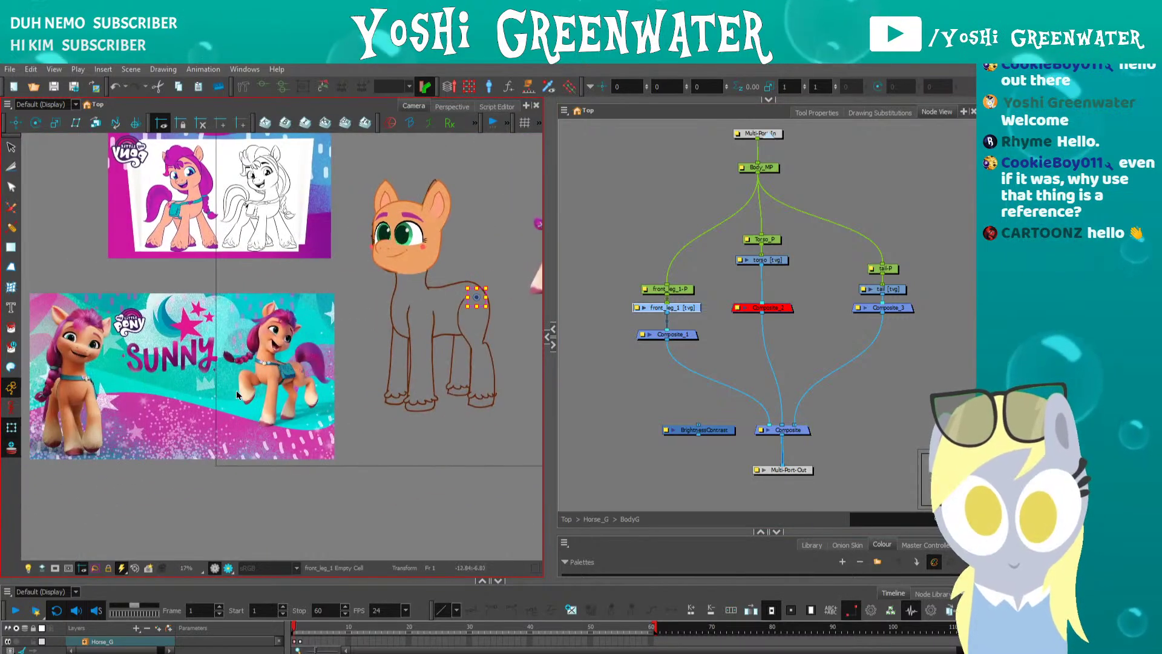
scroll(243, 387, "up", 5)
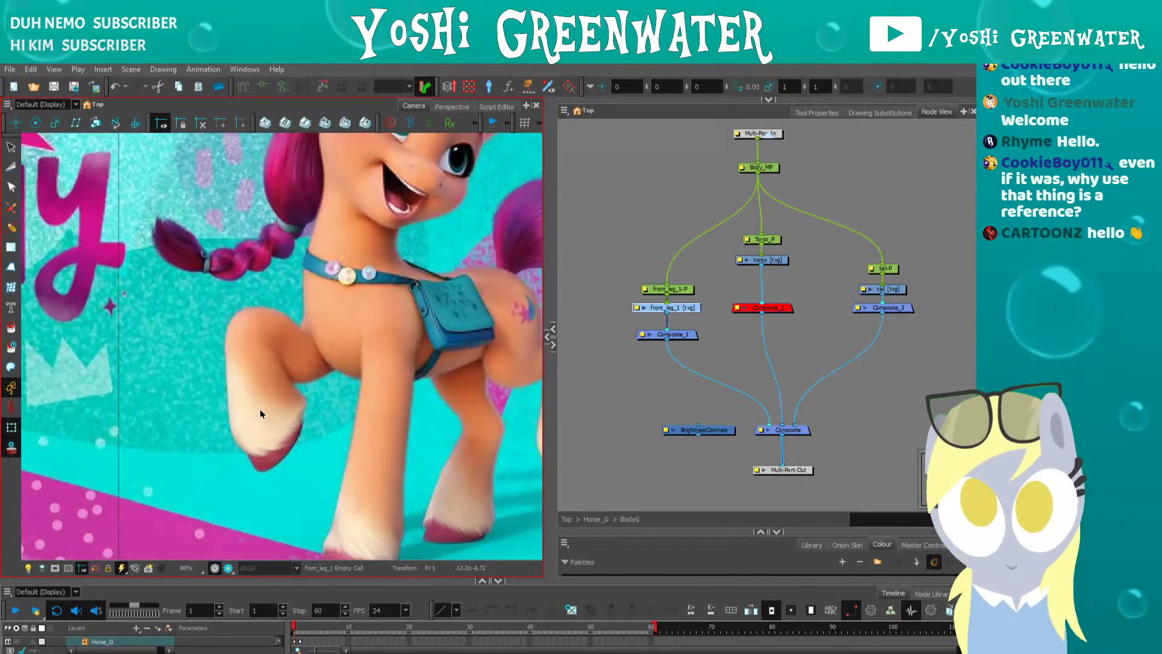
scroll(248, 352, "down", 1)
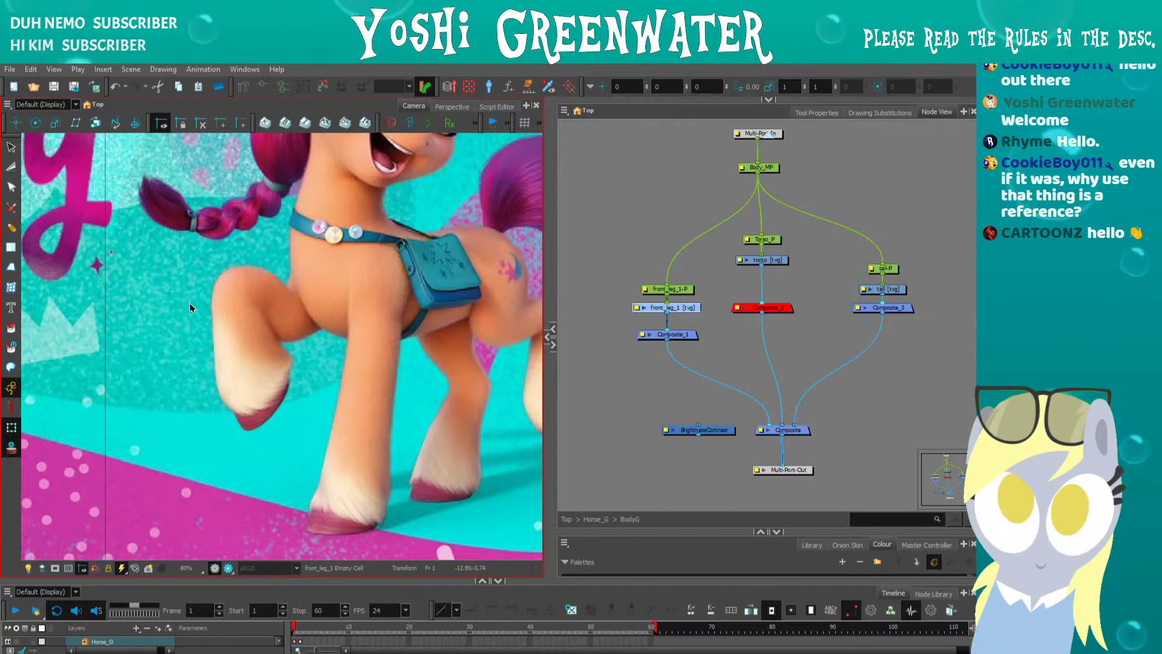
key("shift+m")
key("2")
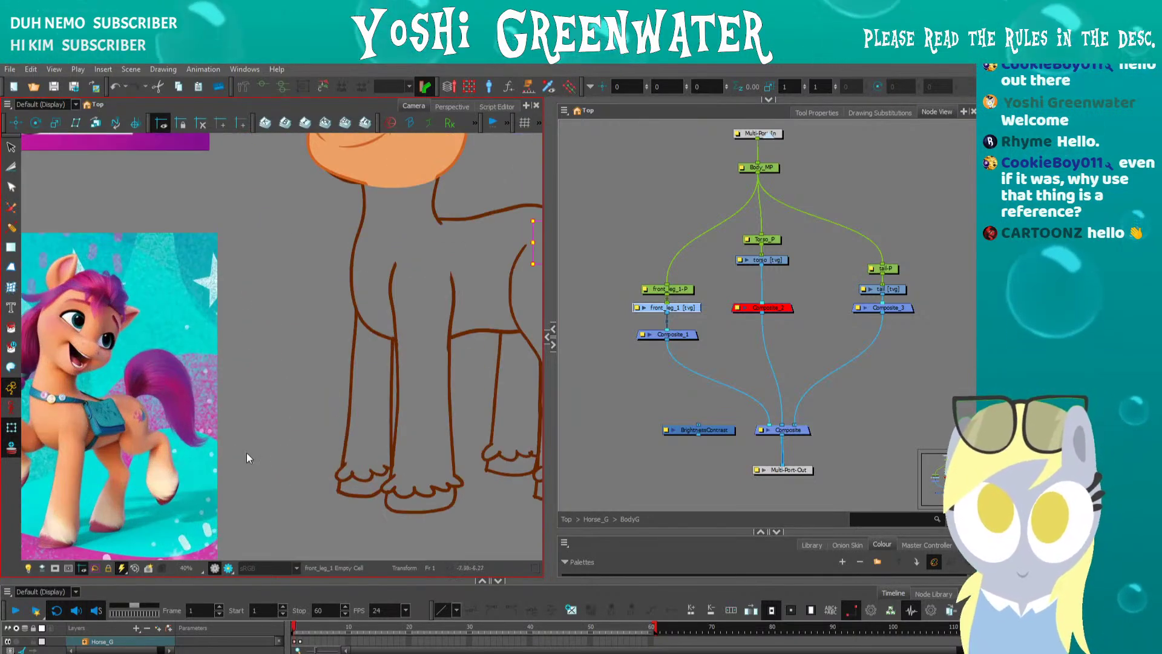
mouse_move(269, 447)
left_mouse_down()
mouse_move(309, 396)
mouse_move(326, 405)
mouse_move(269, 427)
left_mouse_up()
left_click(269, 427)
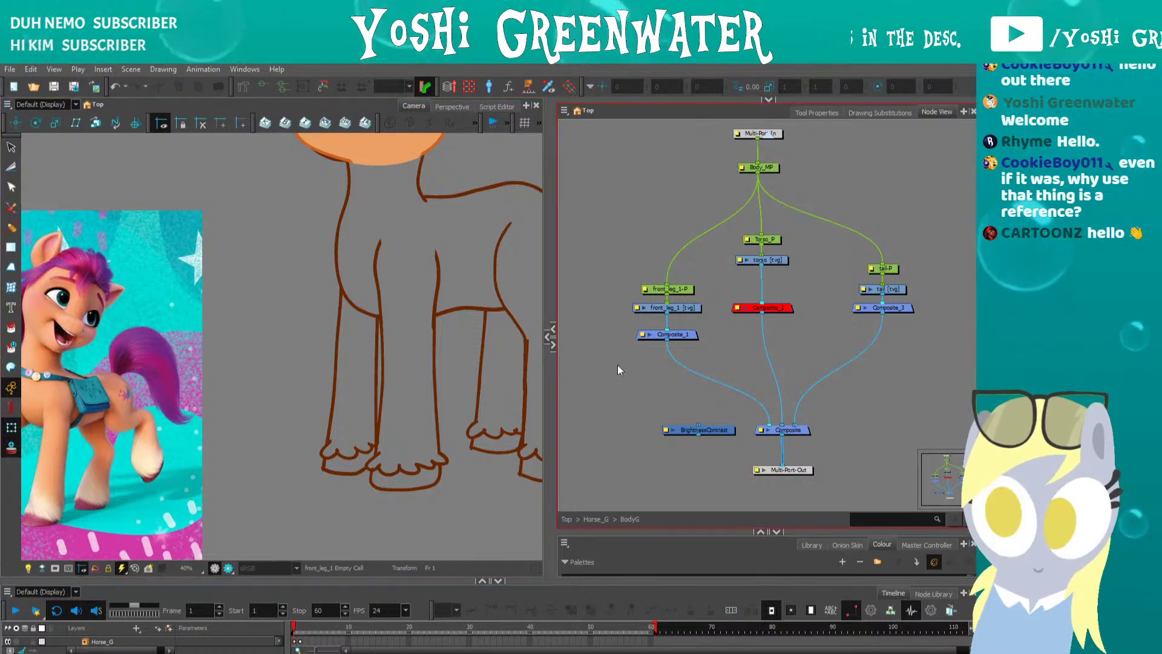
- Space out the front leg branch by moving the front_leg_1 peg and drawing away from Composite_1
scroll(639, 303, "up", 3)
left_click_drag(641, 278, 619, 233)
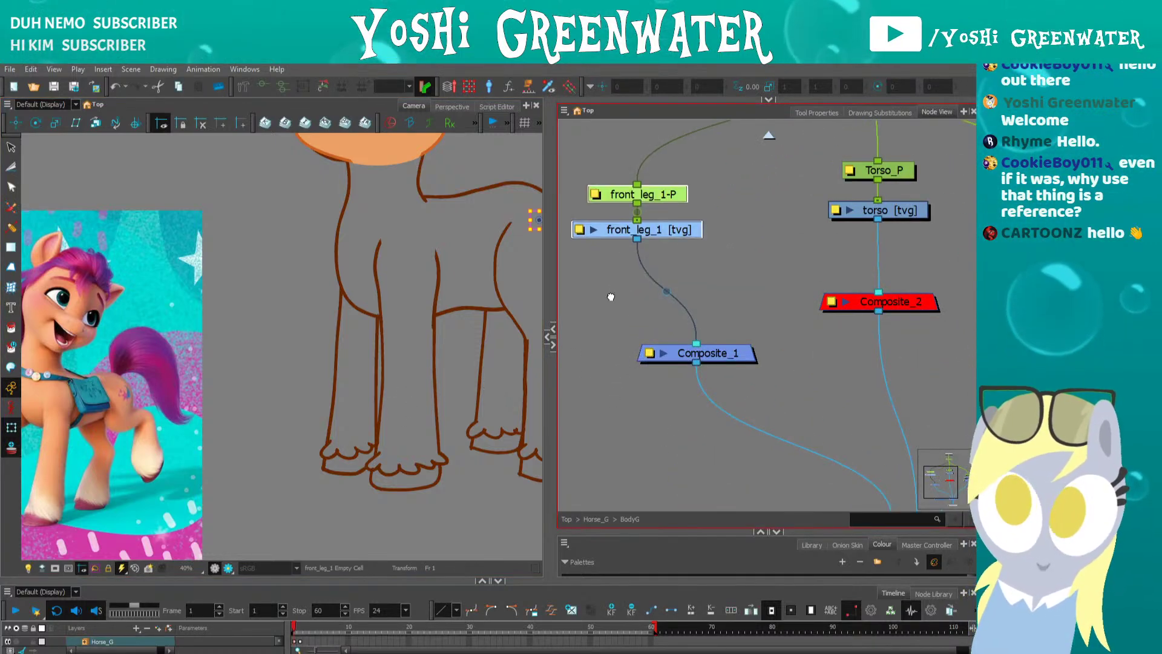
left_click_drag(609, 294, 679, 276)
scroll(678, 276, "down", 3)
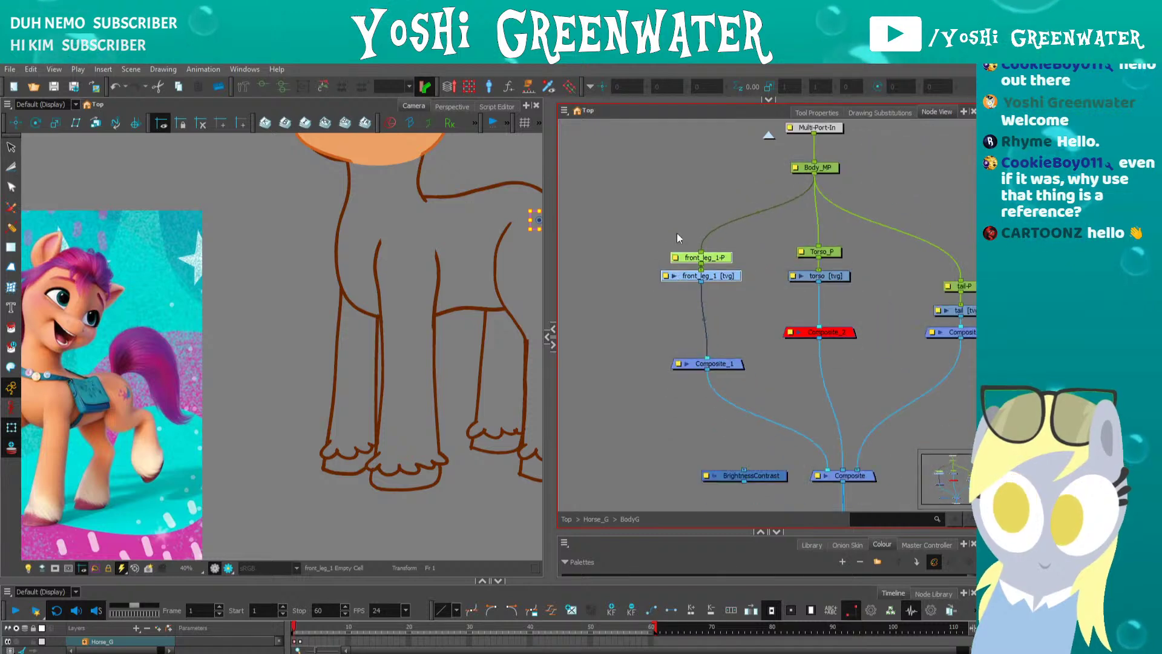
left_click_drag(687, 364, 615, 244)
- Add a new peg above front_leg_1-P and connect it under Body_MP
left_click(613, 313)
key("ctrl+p")
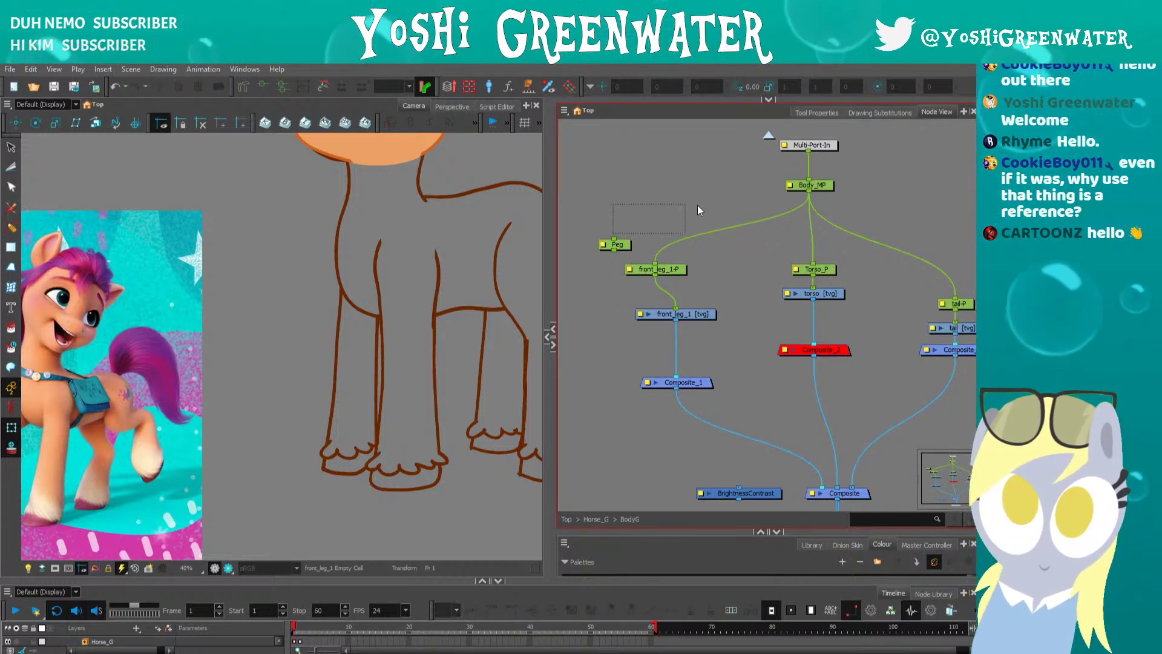
left_click_drag(809, 192, 713, 205)
left_click_drag(623, 245, 624, 241)
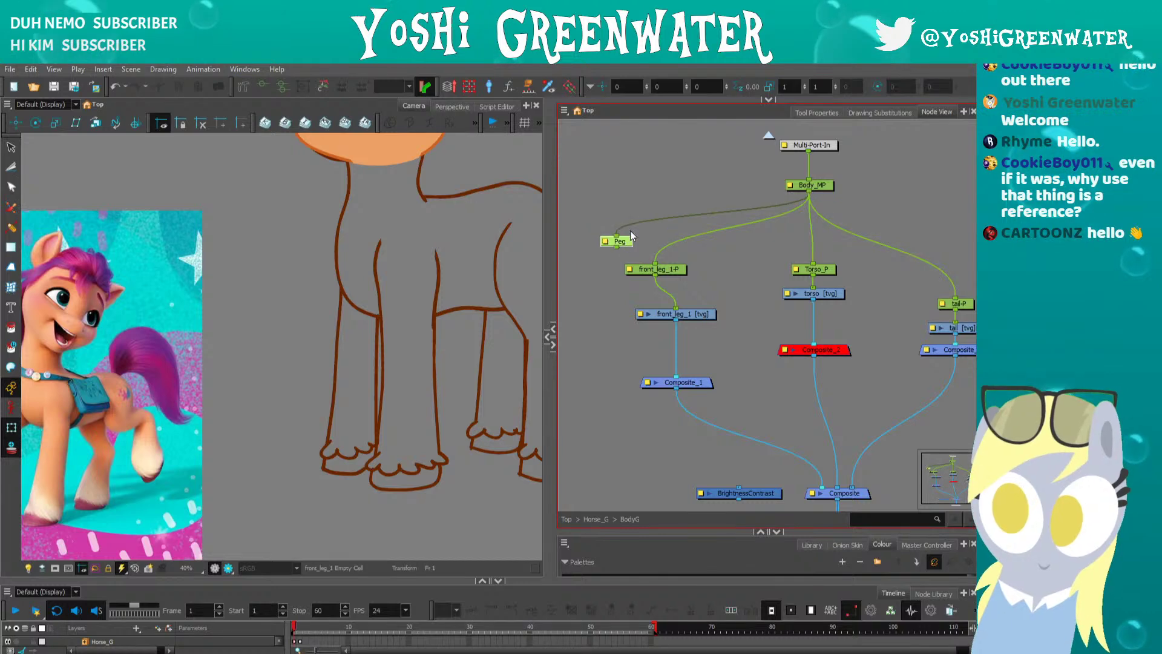
- Rename the new peg as front_leg_1_MP
double_click(621, 242)
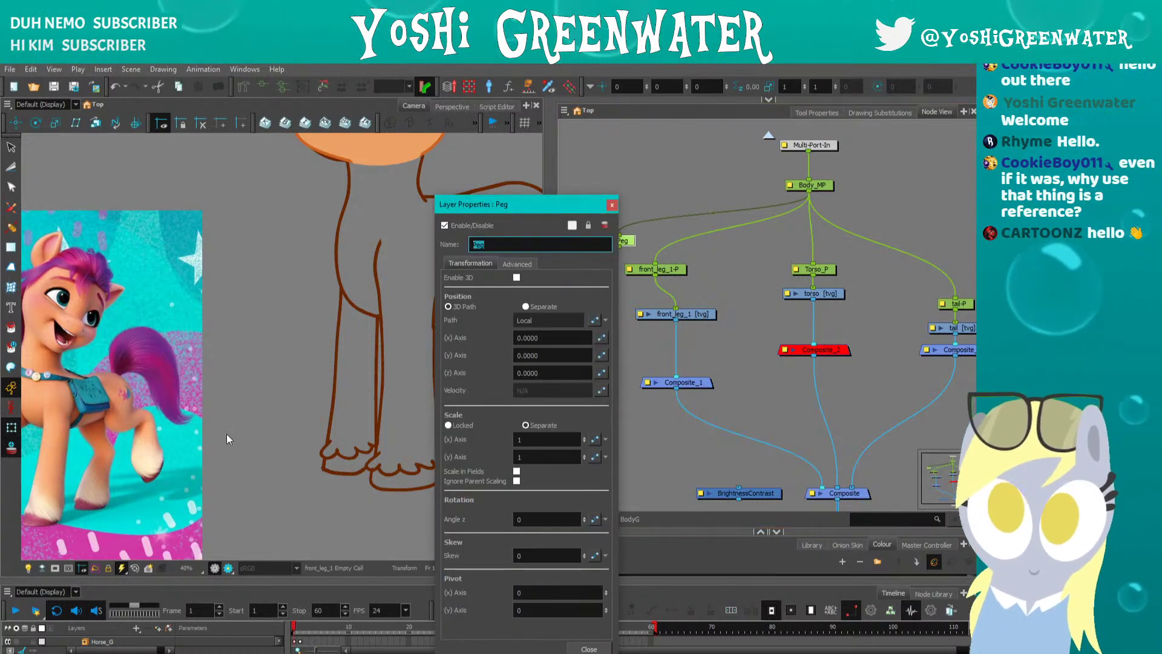
type("front")
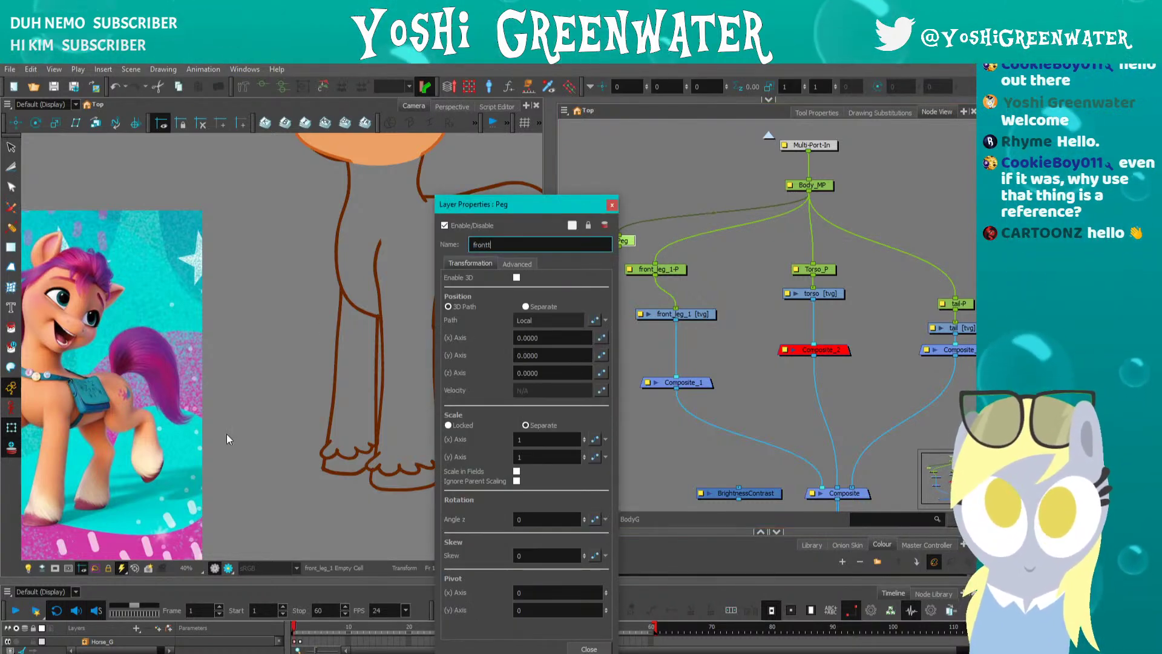
type("_leg")
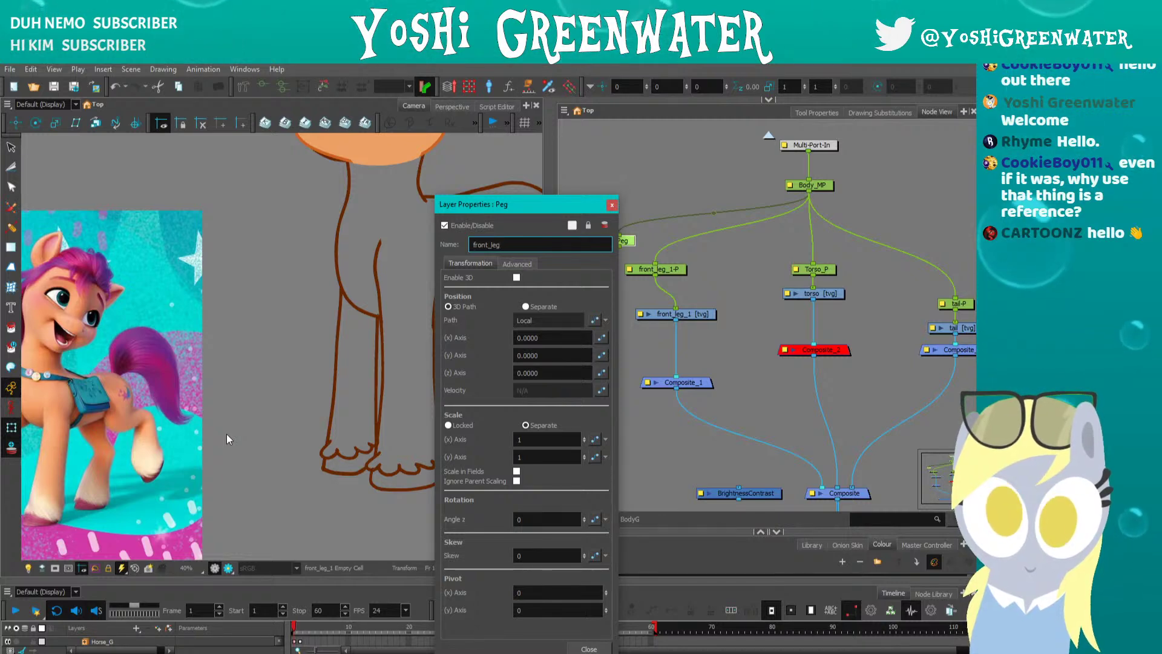
type("_MP")
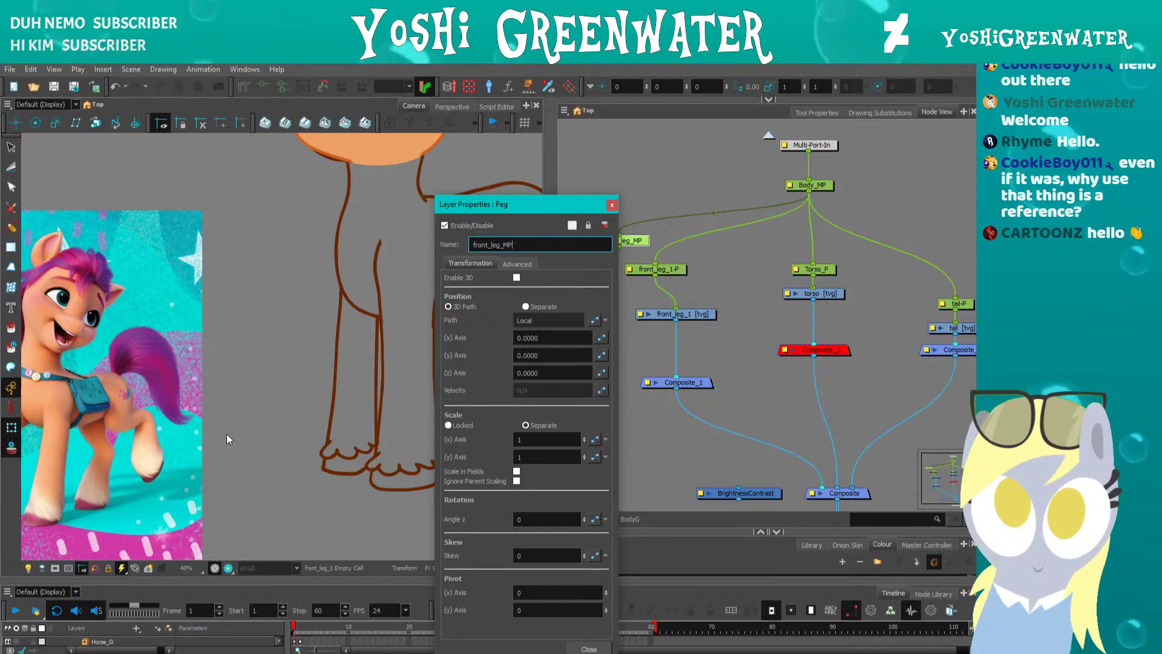
key("Left")
key("Left")
type("1")
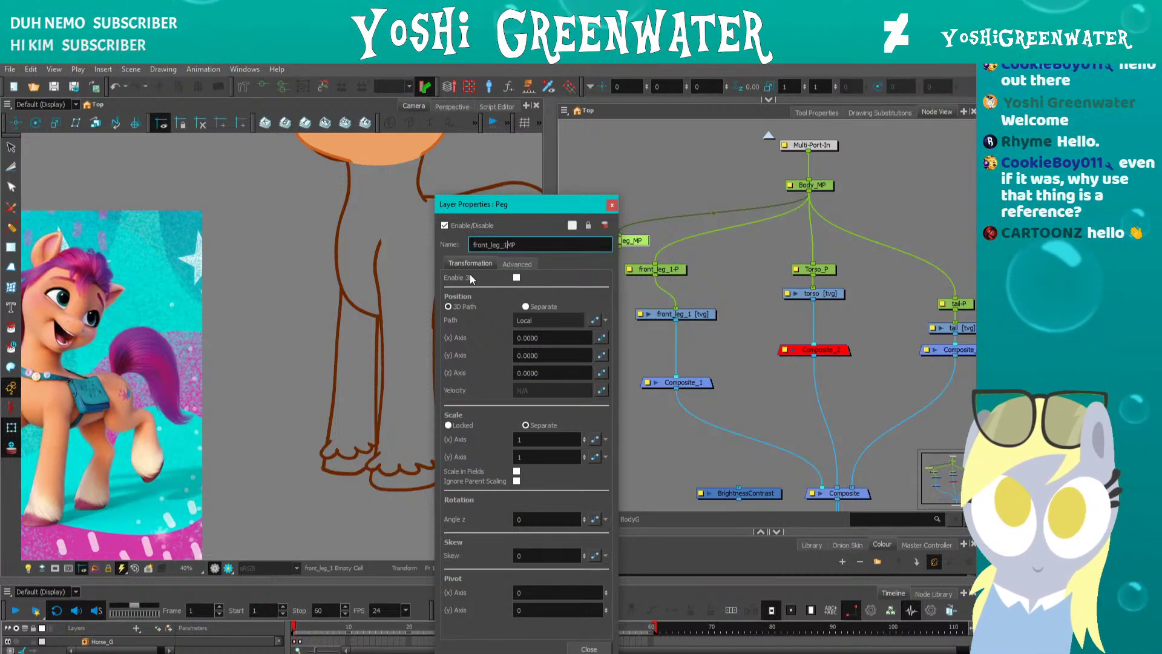
type("_")
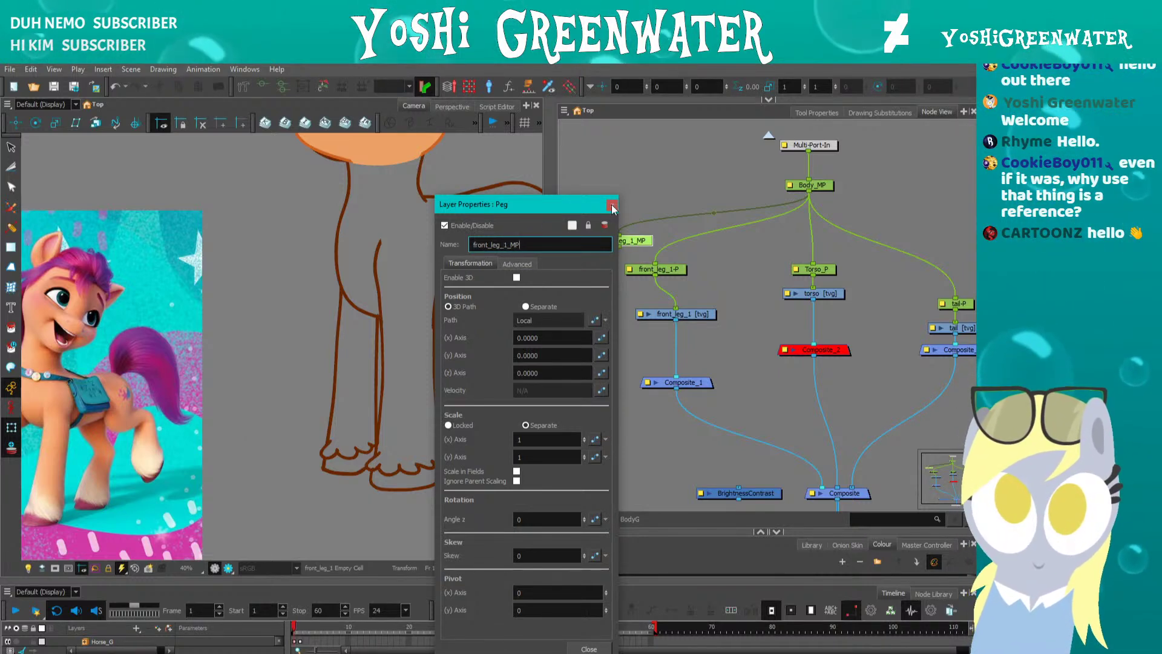
key("Return")
- Reconnect front_leg_1-P under front_leg_1_MP and line it up with its front_leg_1 drawing
left_click_drag(636, 272, 684, 287)
left_click(666, 251)
left_click(629, 325)
left_click_drag(625, 331, 668, 326)
- Rename the front_leg_1 drawing as fl1_toe
double_click(668, 326)
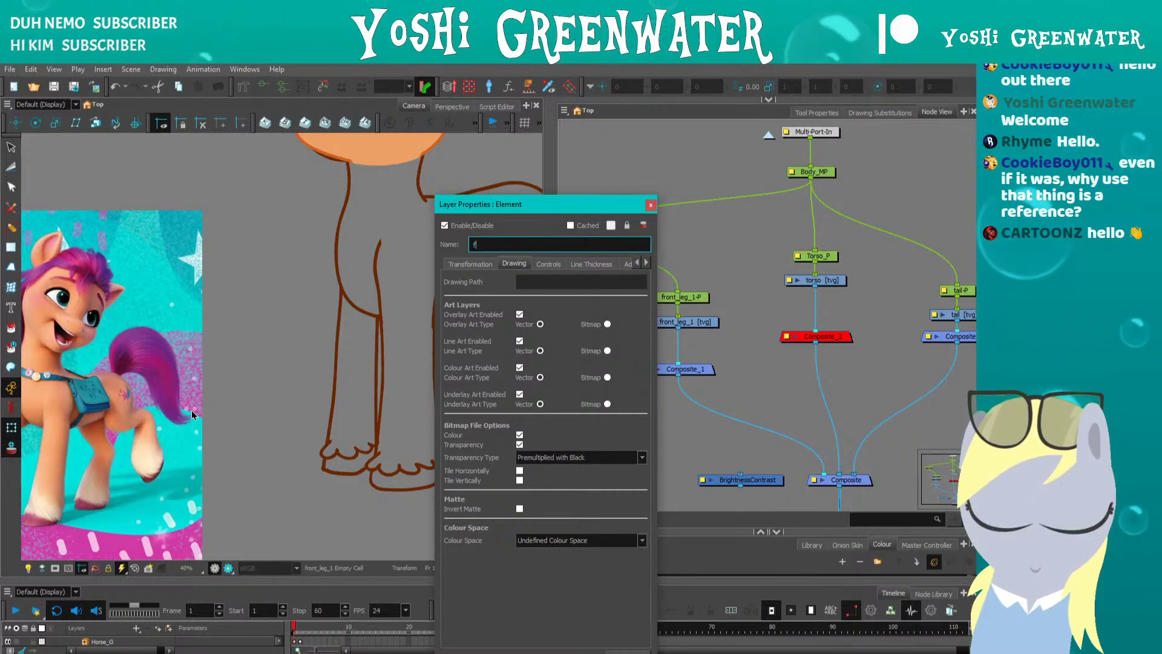
type("fl1_toe")
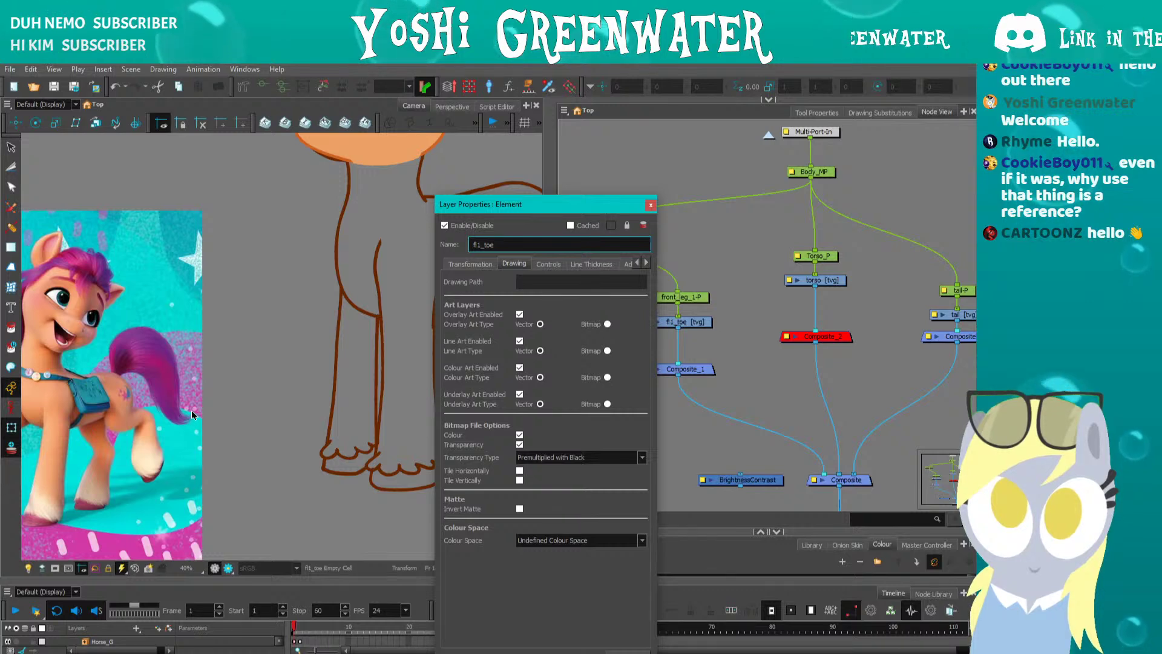
key("Return")
left_click_drag(520, 204, 404, 200)
left_click(534, 201)
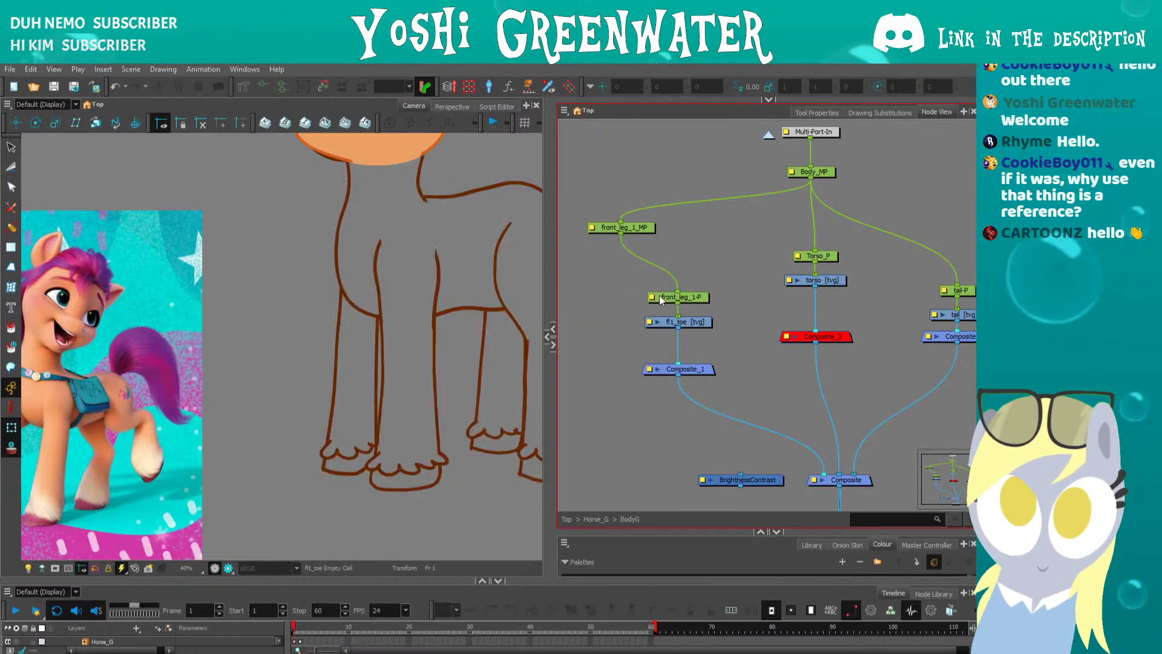
- Delete the front_leg_1-P peg and give the fl1_toe drawing a new parent peg, placed just above it
left_click(677, 296)
key("Delete")
left_click(658, 322)
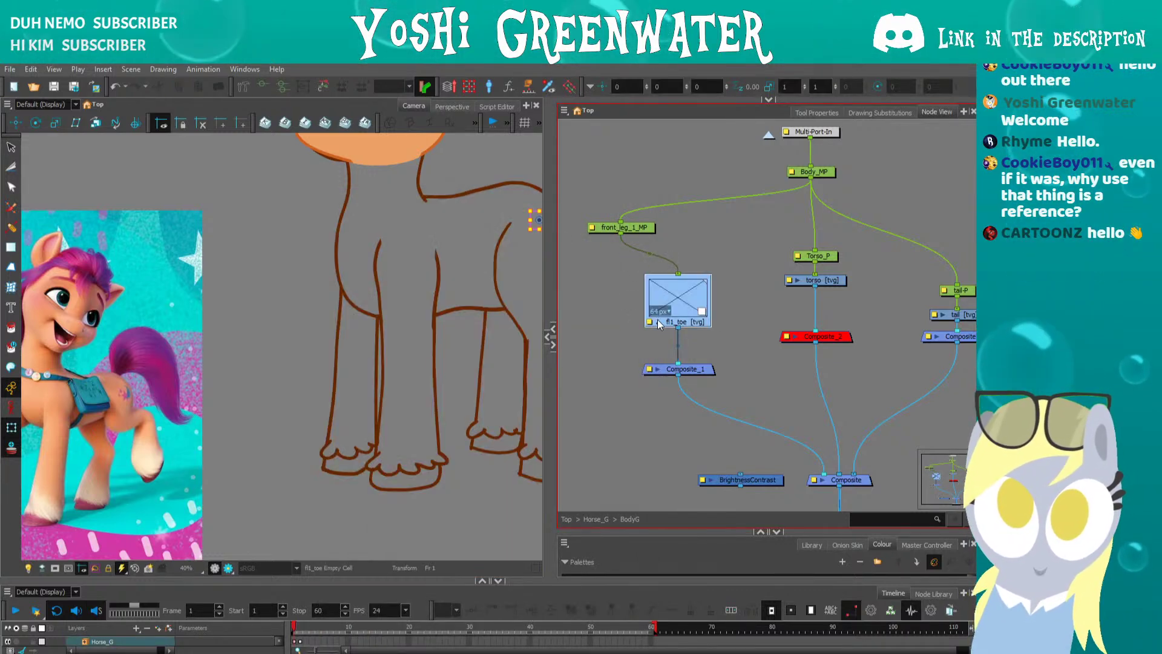
key("ctrl+p")
left_click_drag(671, 260, 680, 298)
left_click(658, 322)
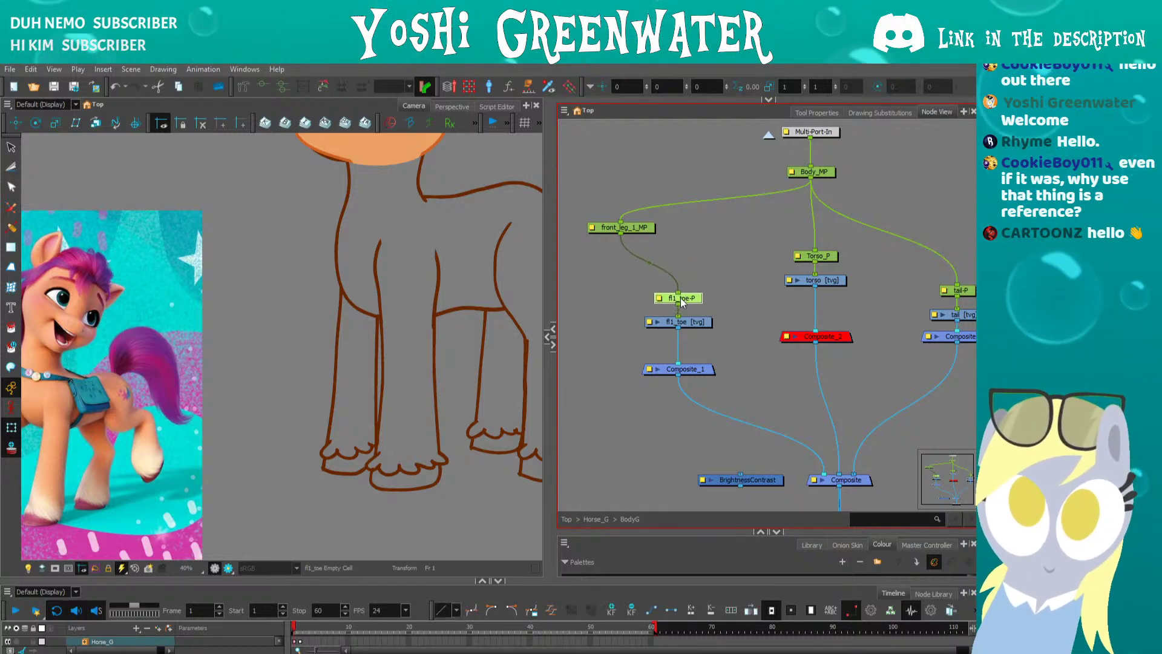
- Add a vector drawing layer named fl1_lower for the lower part of the front leg
left_click(622, 321)
left_click_drag(514, 295, 628, 372)
type("fl1_")
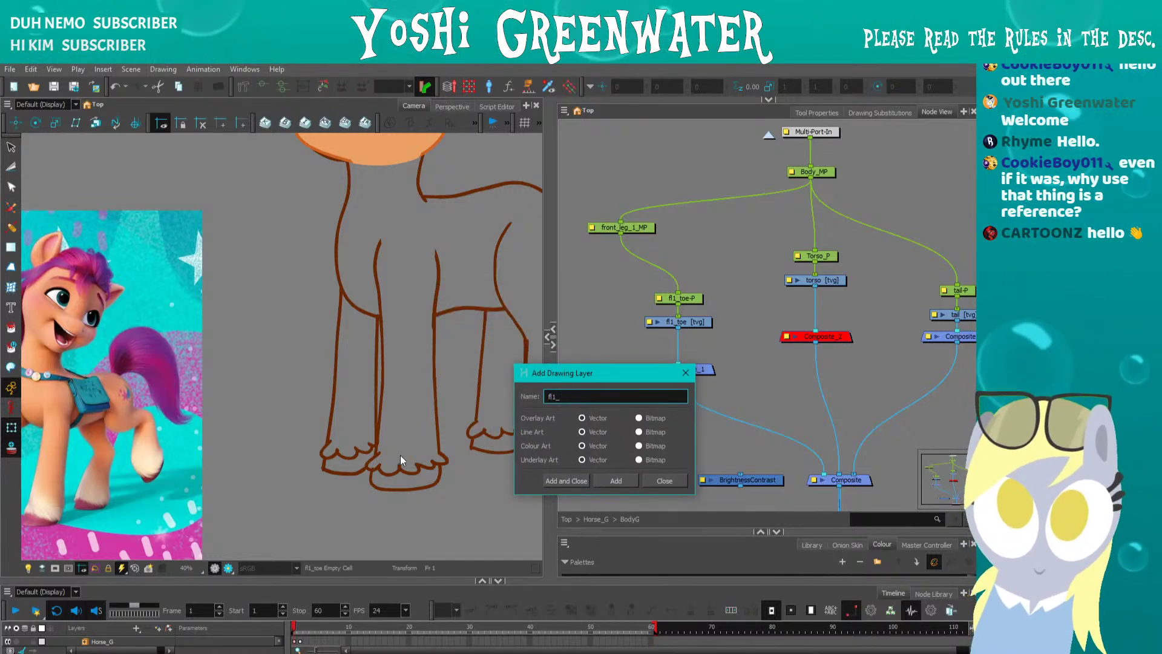
type("lower")
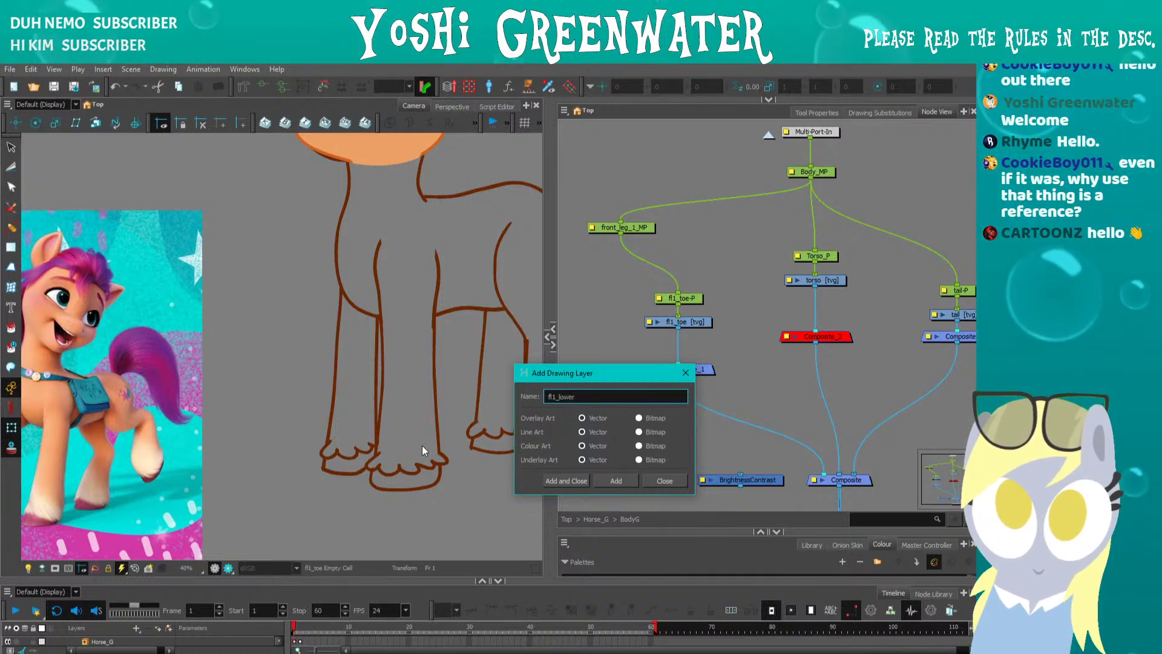
key("Return")
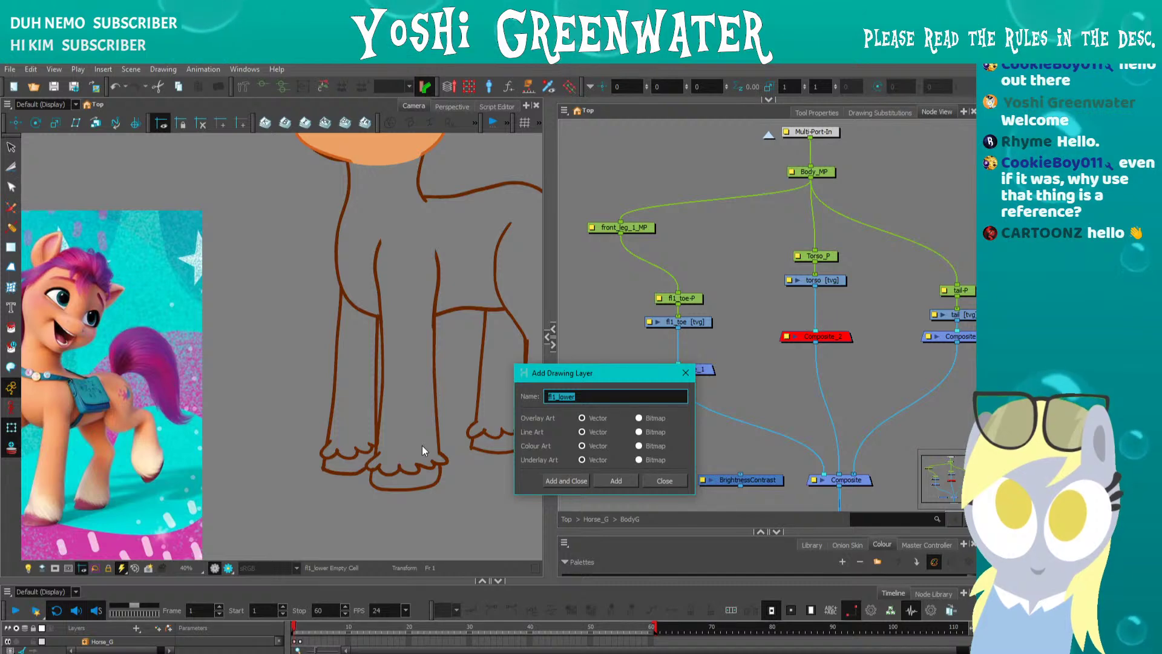
- Add a vector drawing layer named fl1_upper for the upper part of the front leg
type("fl1_")
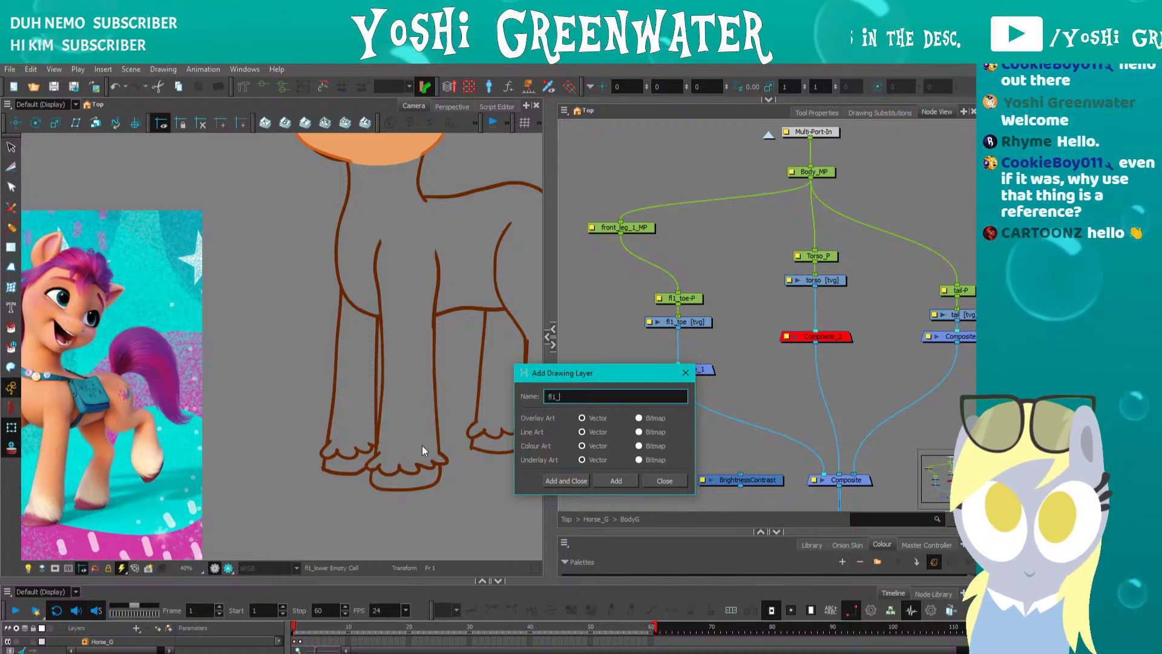
type("upper")
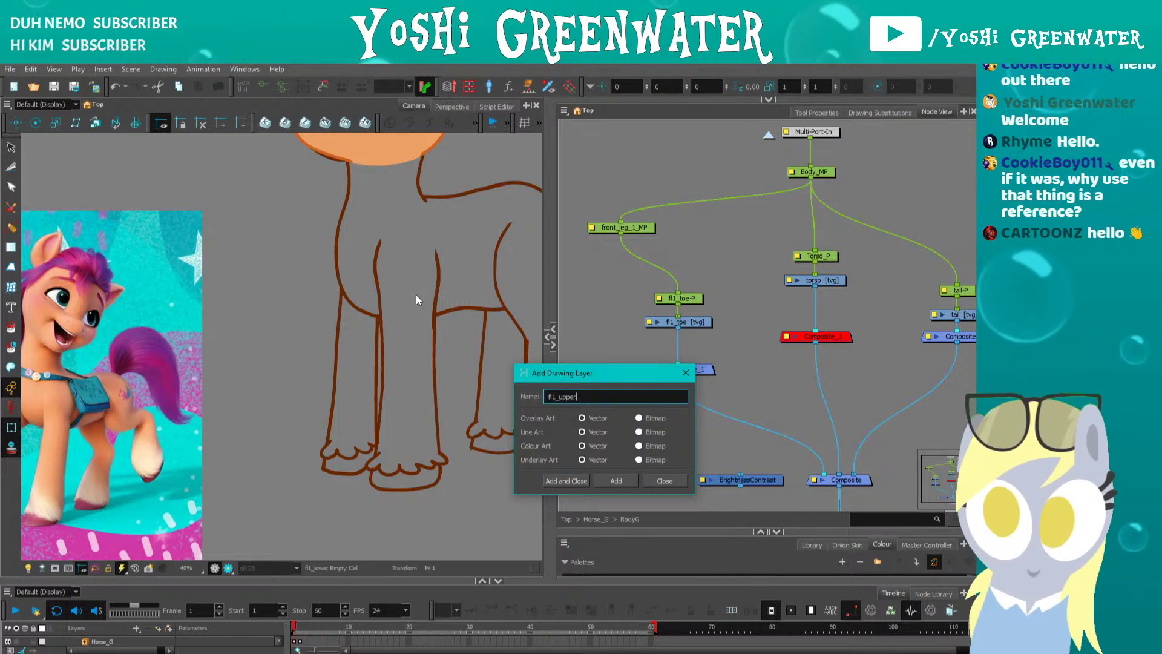
key("Return")
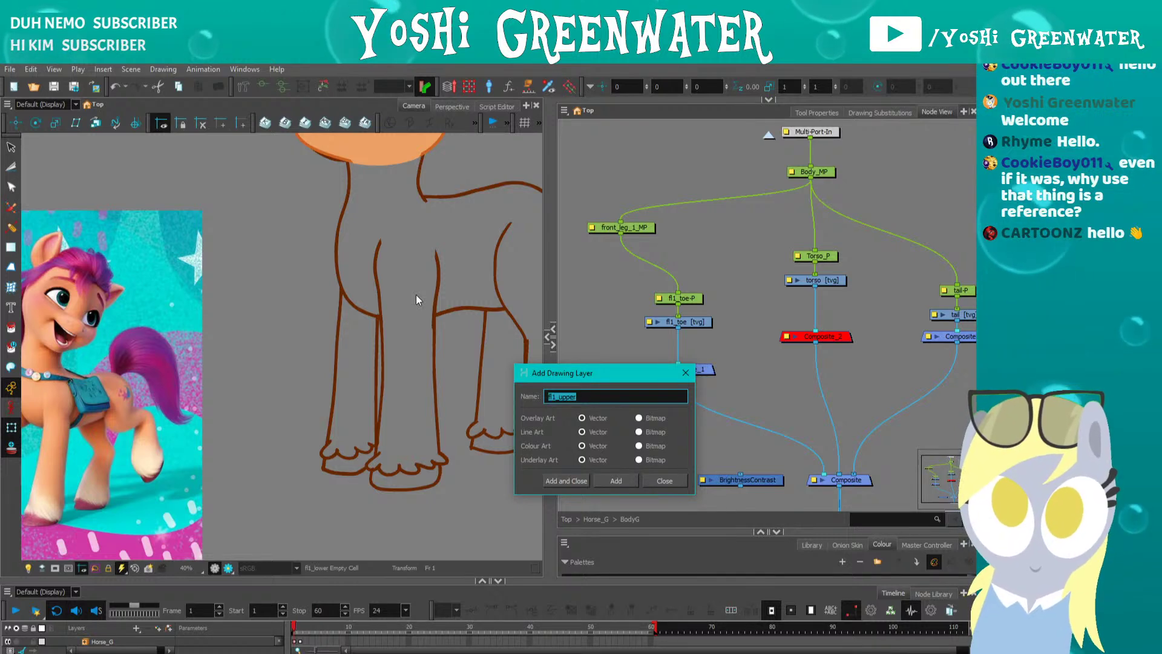
- Add a vector drawing layer named fl1_shoulder, finish adding layers and select its node in the network
type("fl1_")
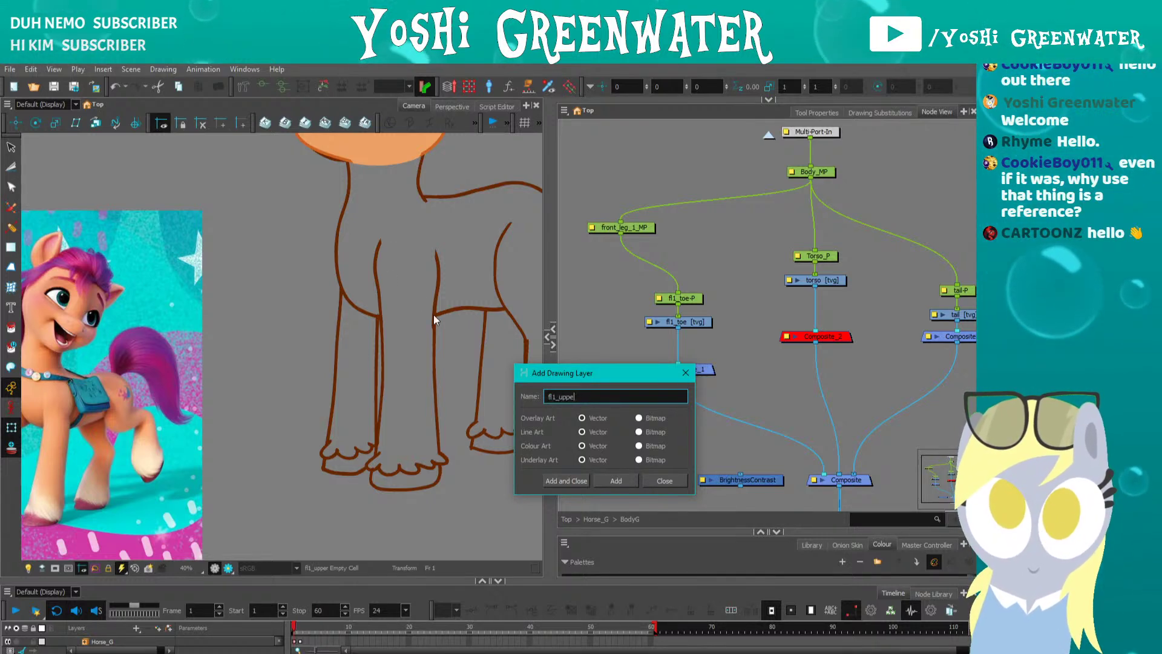
type("shoulder")
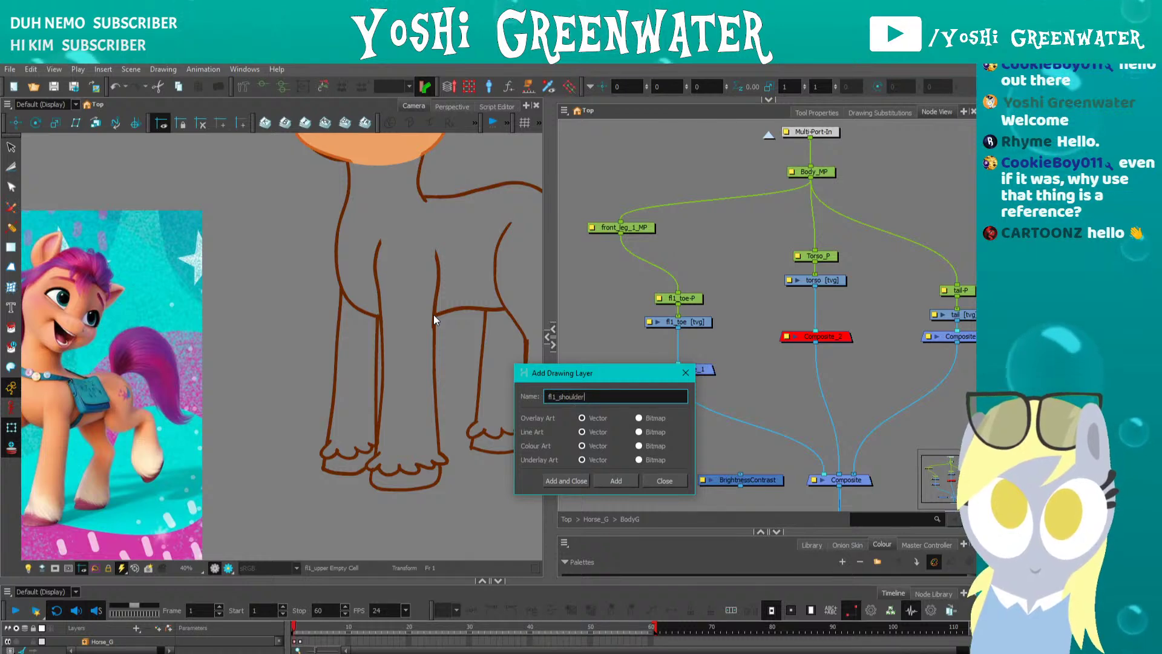
key("Return")
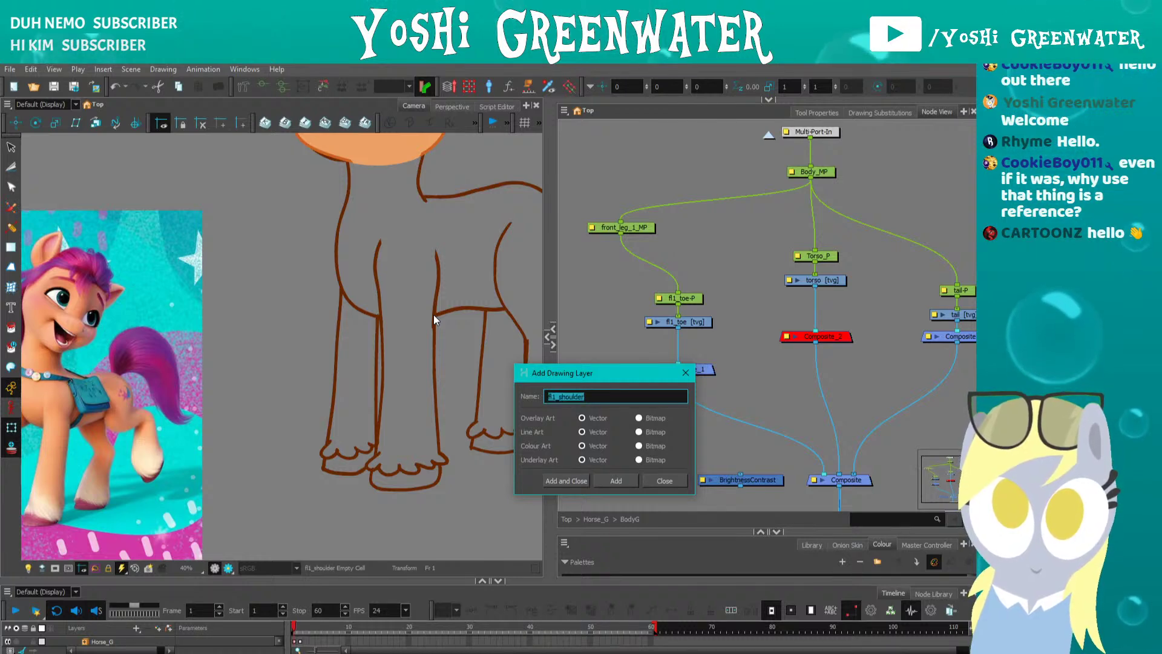
left_click(685, 372)
left_click(885, 390)
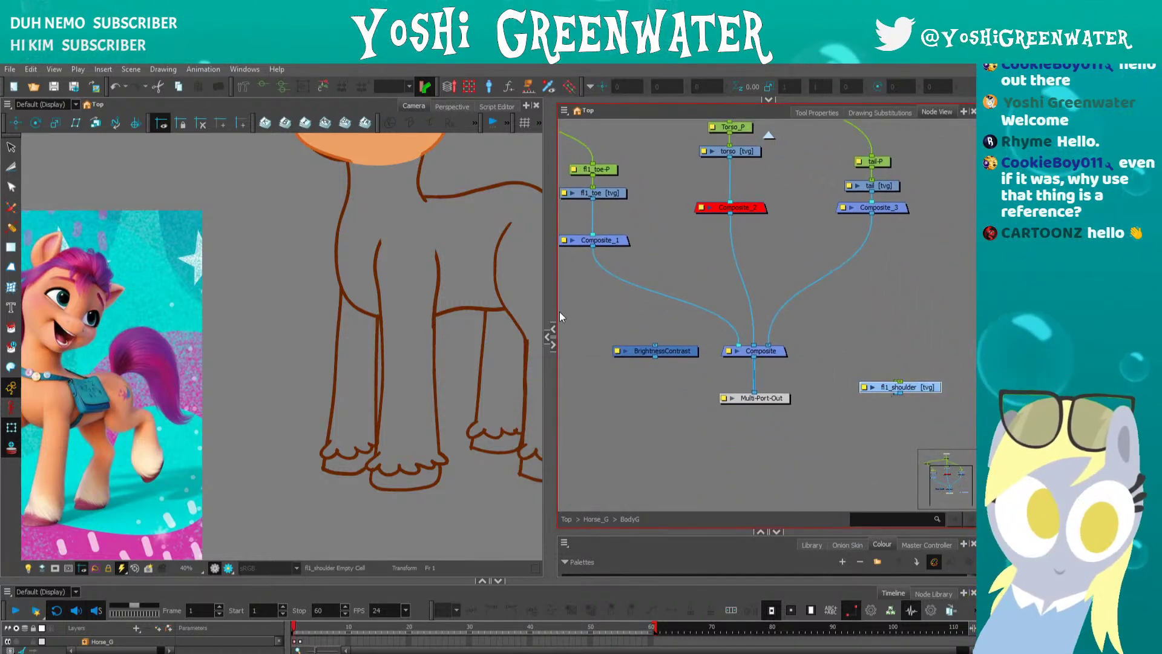
- Bring the fl1_lower, fl1_upper and fl1_shoulder nodes beside the fl1_toe branch, lower Composite_1 and connect fl1_shoulder to it
left_click_drag(560, 311, 639, 336)
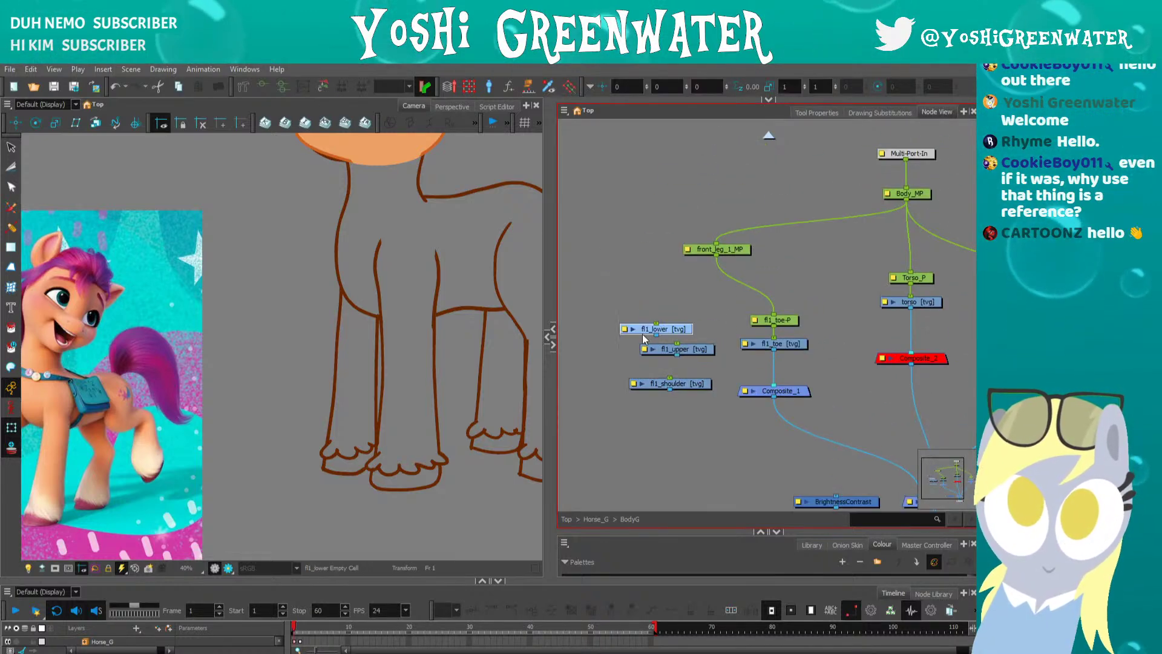
left_click(643, 431)
left_click_drag(641, 412, 614, 409)
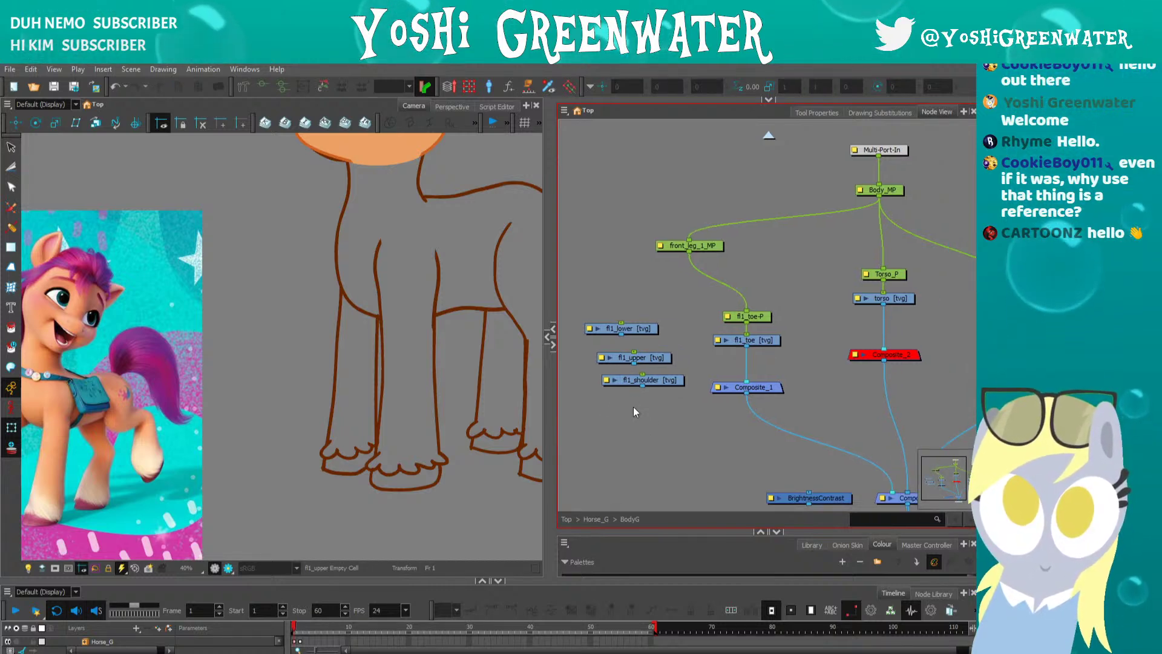
left_click_drag(736, 390, 734, 417)
left_click_drag(658, 384, 580, 332)
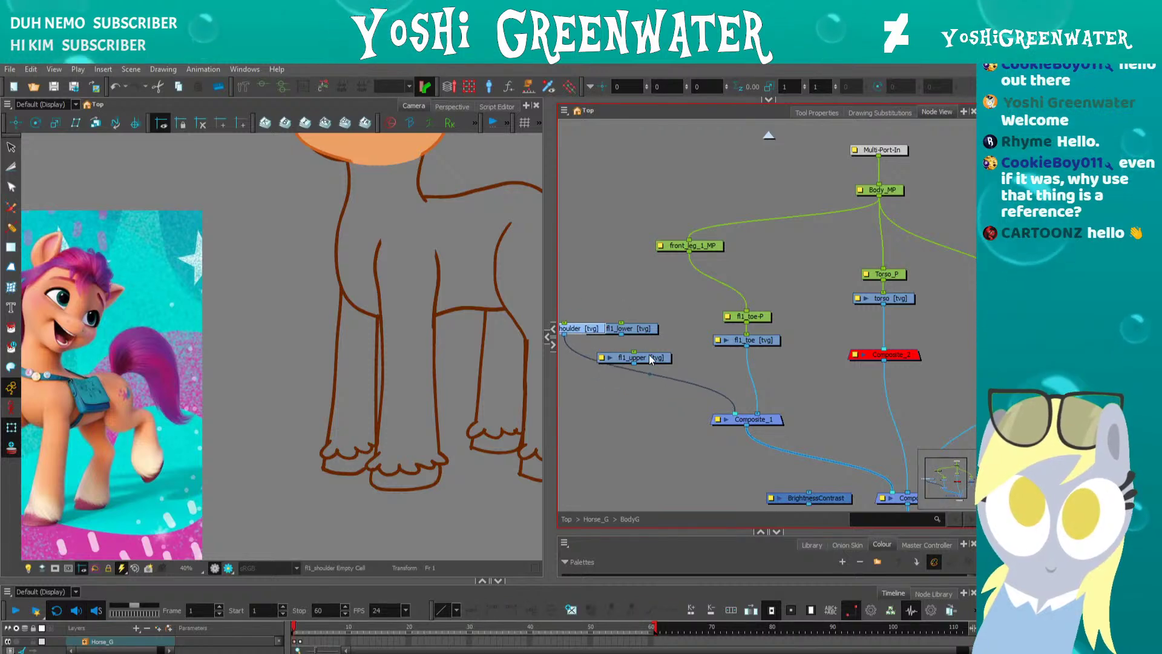
- Arrange the shoulder, upper, lower and toe nodes in a row above Composite_1, with front_leg_1_MP raised above them
left_click_drag(719, 292, 771, 352)
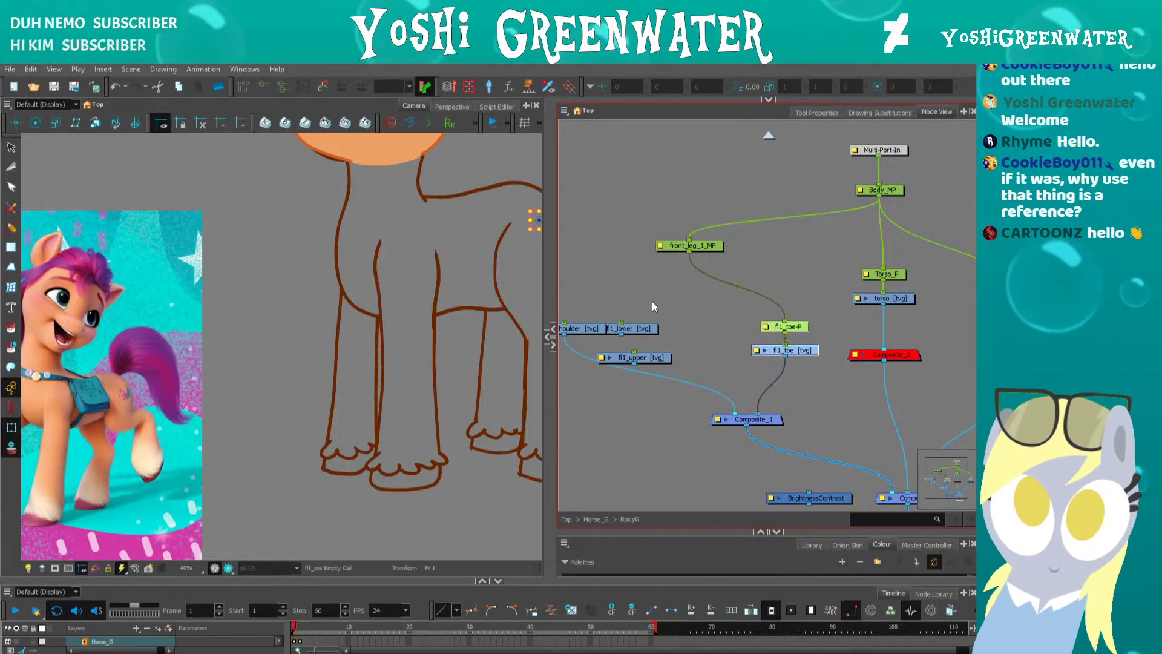
left_click_drag(643, 327, 737, 343)
left_click_drag(656, 357, 673, 314)
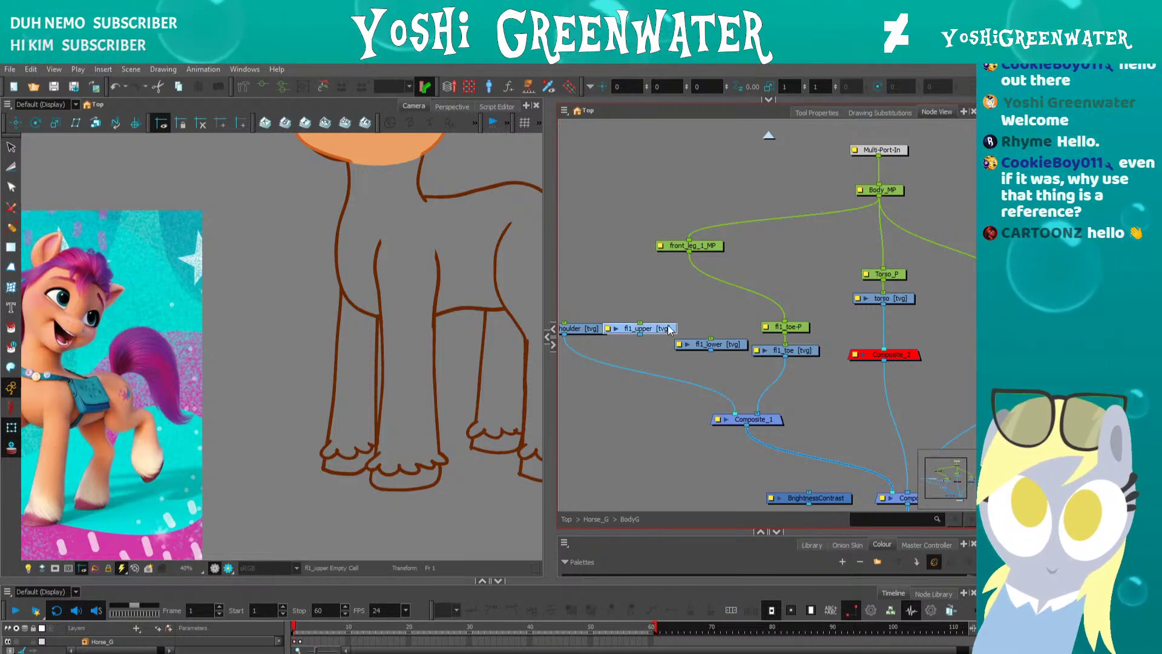
left_click(587, 324)
left_click_drag(587, 305, 587, 301)
left_click_drag(586, 349, 584, 377)
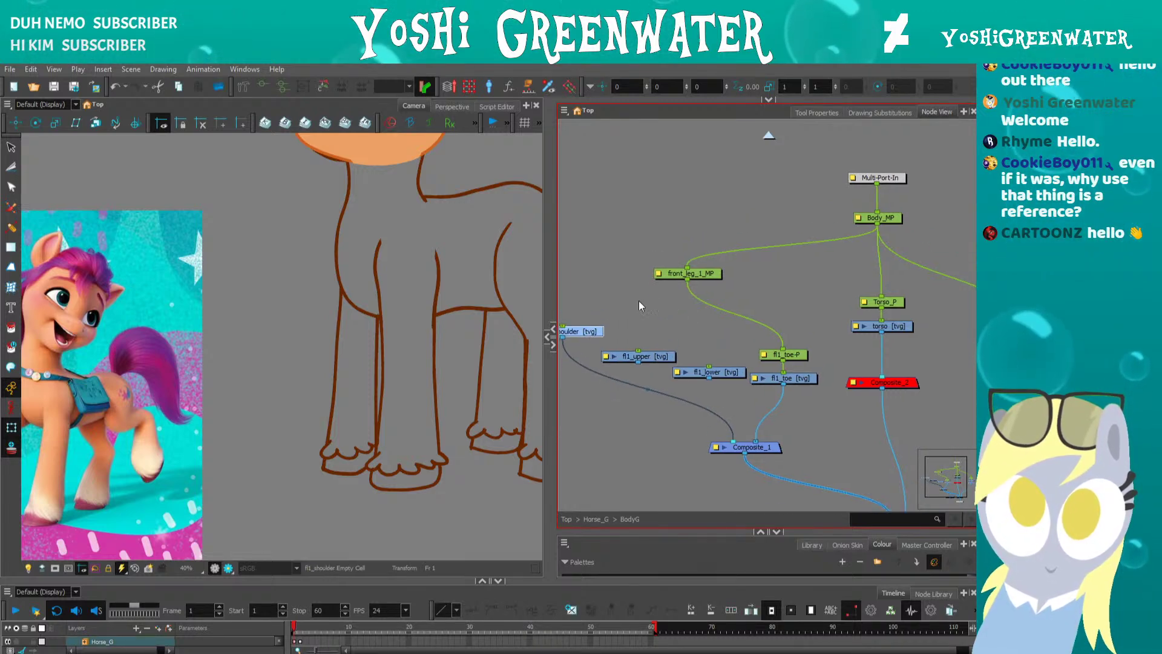
mouse_move(687, 274)
left_mouse_down()
mouse_move(689, 236)
mouse_move(680, 255)
left_mouse_up()
- Add a parent peg to each of the fl1_lower, fl1_upper and fl1_shoulder drawings
left_click(712, 370)
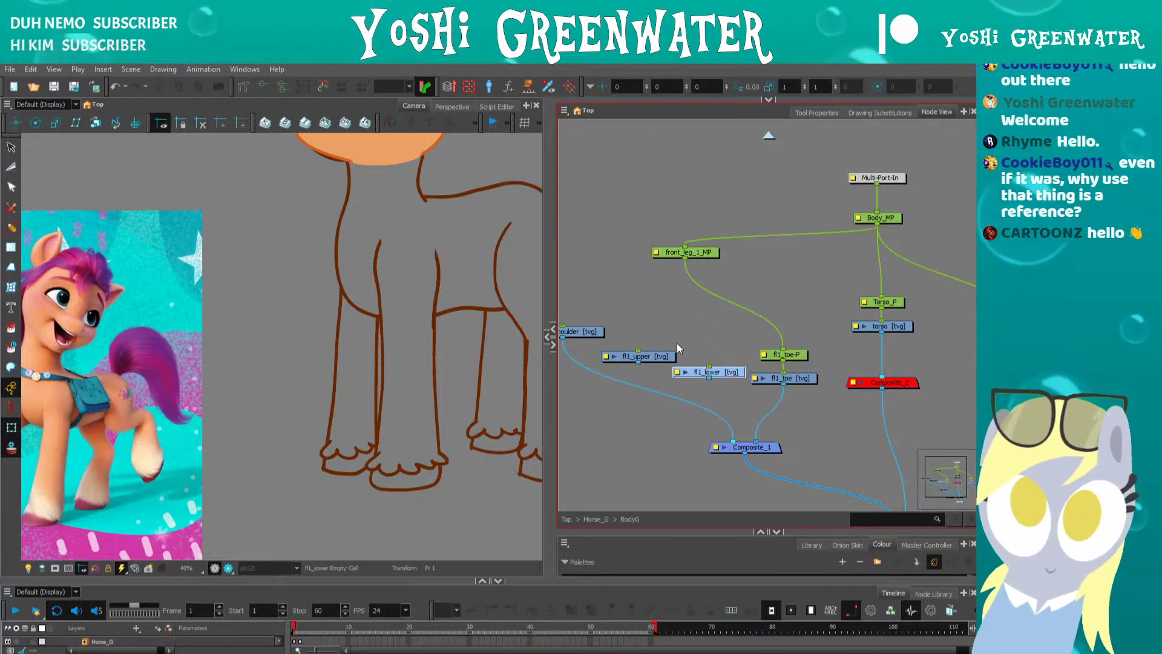
key("ctrl+p")
left_click(643, 354)
key("ctrl+p")
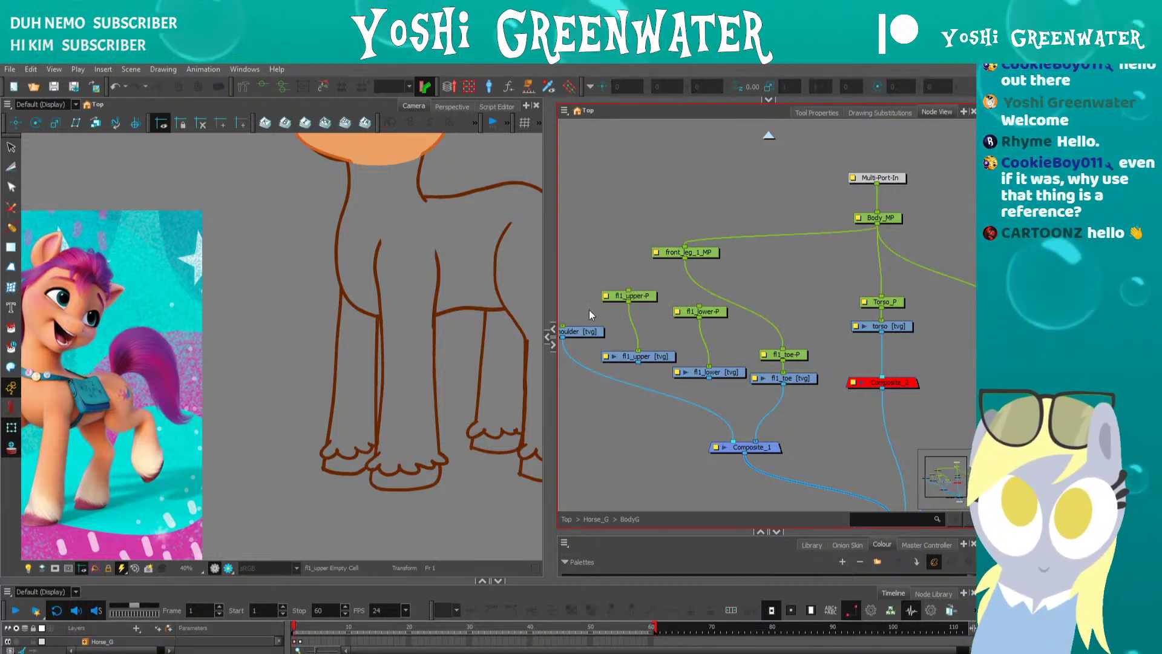
left_click(580, 330)
key("ctrl+p")
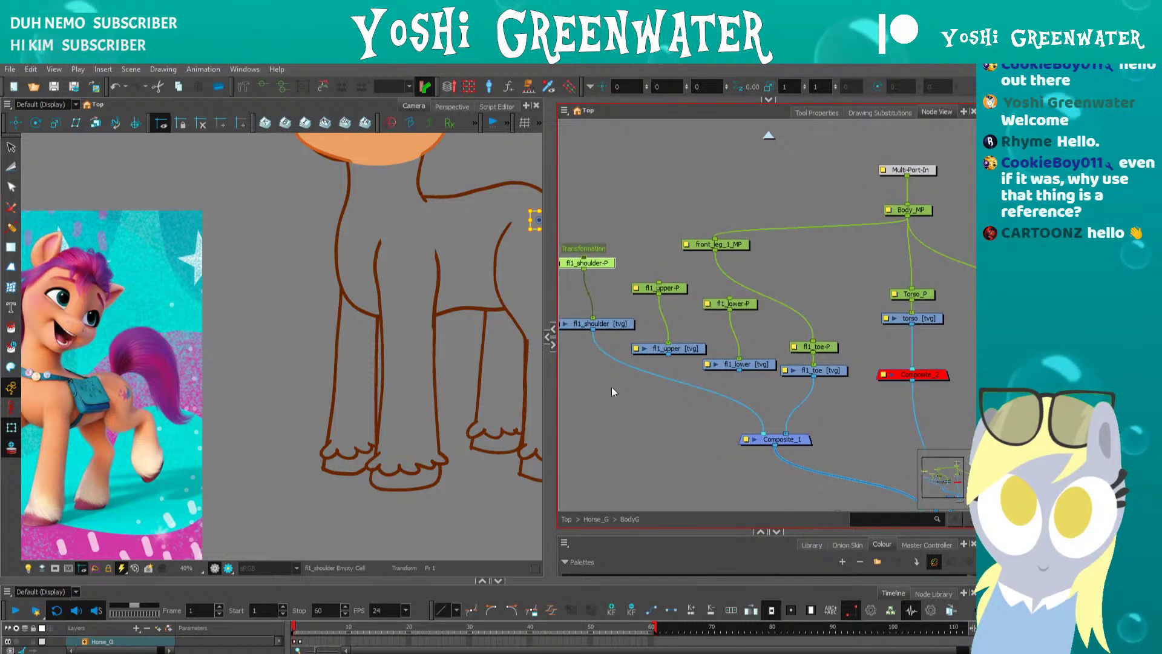
- Connect fl1_upper and fl1_lower to Composite_1 and move the fl1_shoulder cable to the composite's leftmost port
left_click_drag(739, 370, 760, 432)
left_click_drag(610, 324, 607, 362)
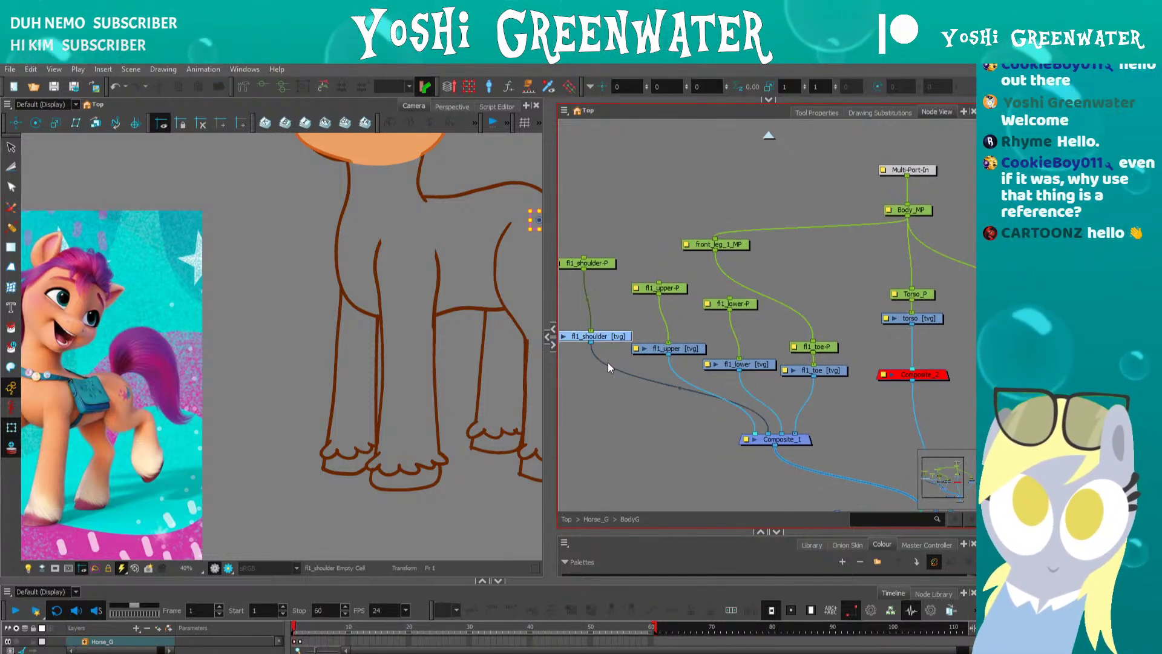
left_click_drag(767, 432, 751, 432)
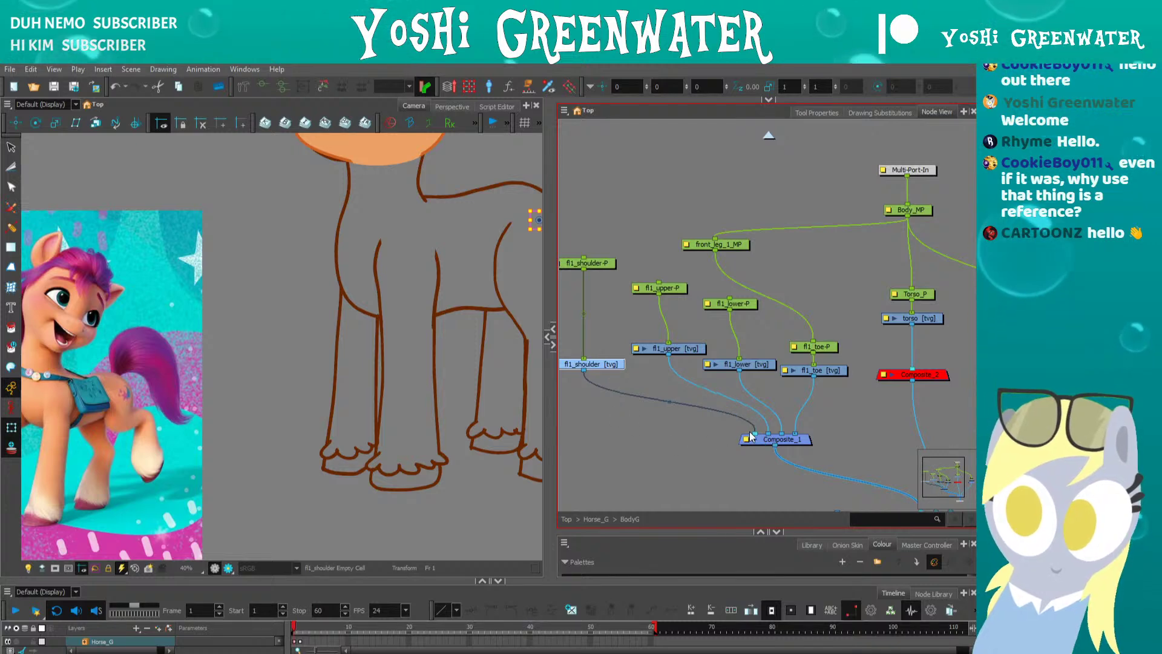
left_click(659, 427)
- Place the fl1_shoulder peg just above its drawing and reconnect the drawing to the leftmost port of Composite_1
left_click_drag(593, 265, 594, 342)
left_click_drag(480, 319, 414, 346)
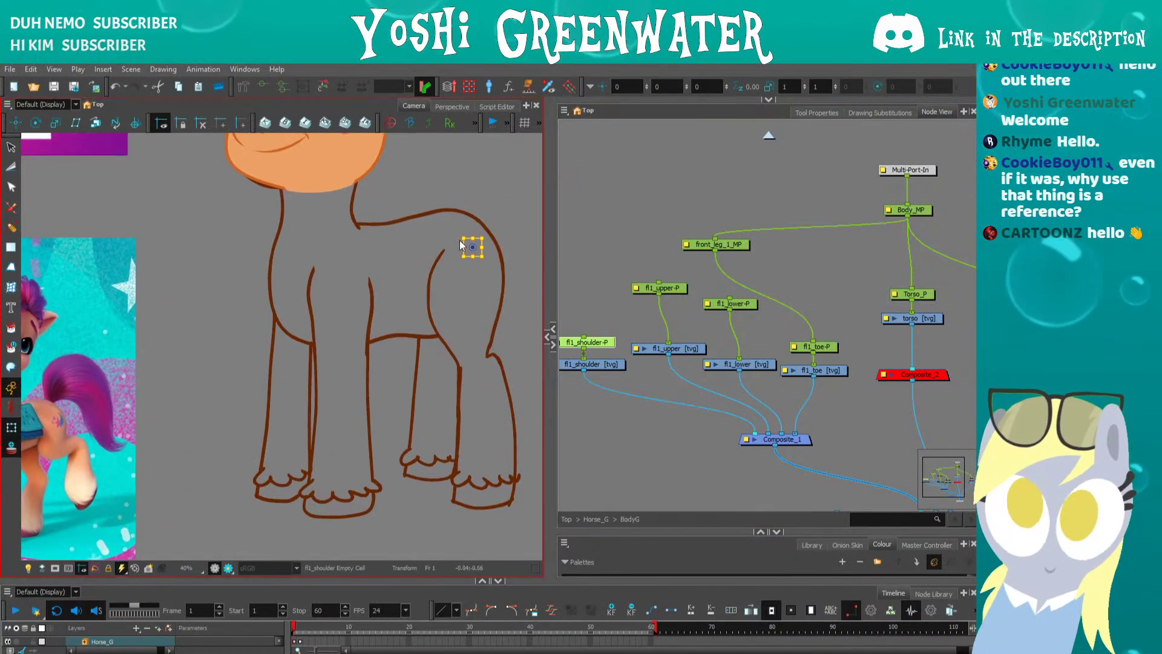
left_click(591, 386)
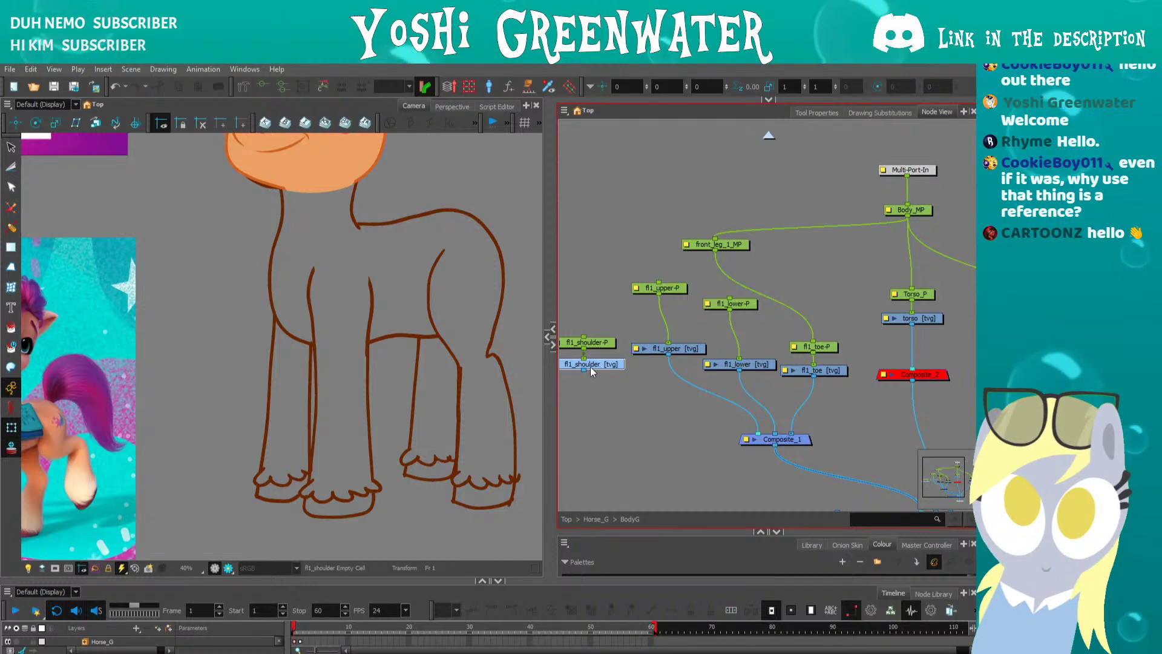
left_click_drag(740, 431, 756, 434)
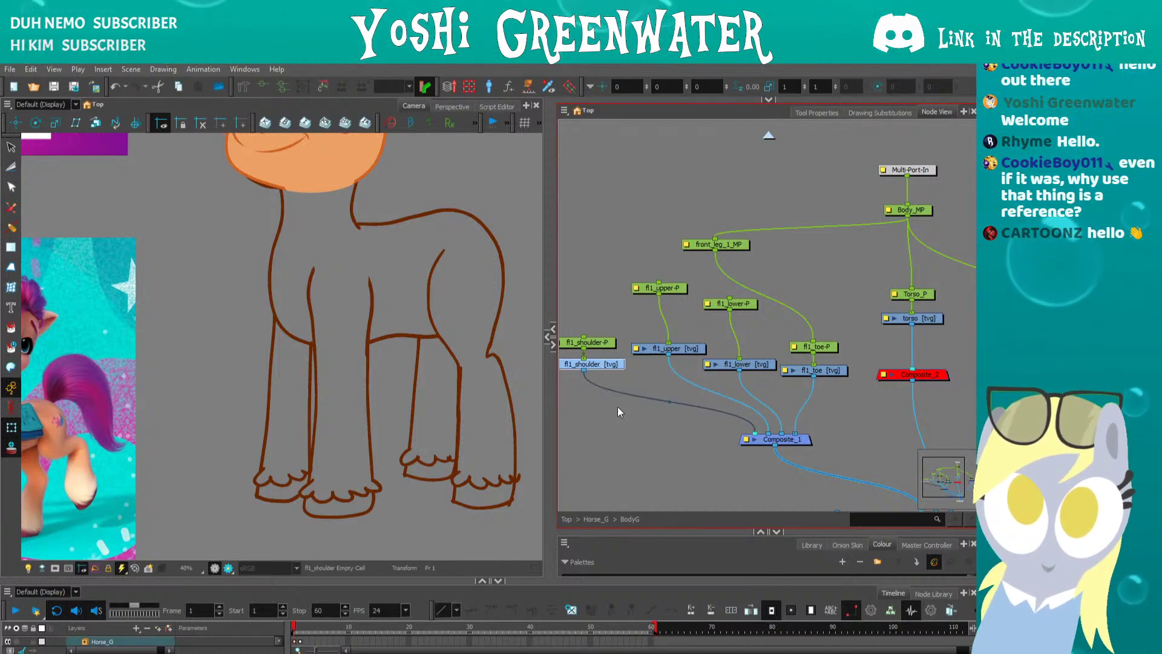
left_click(597, 363)
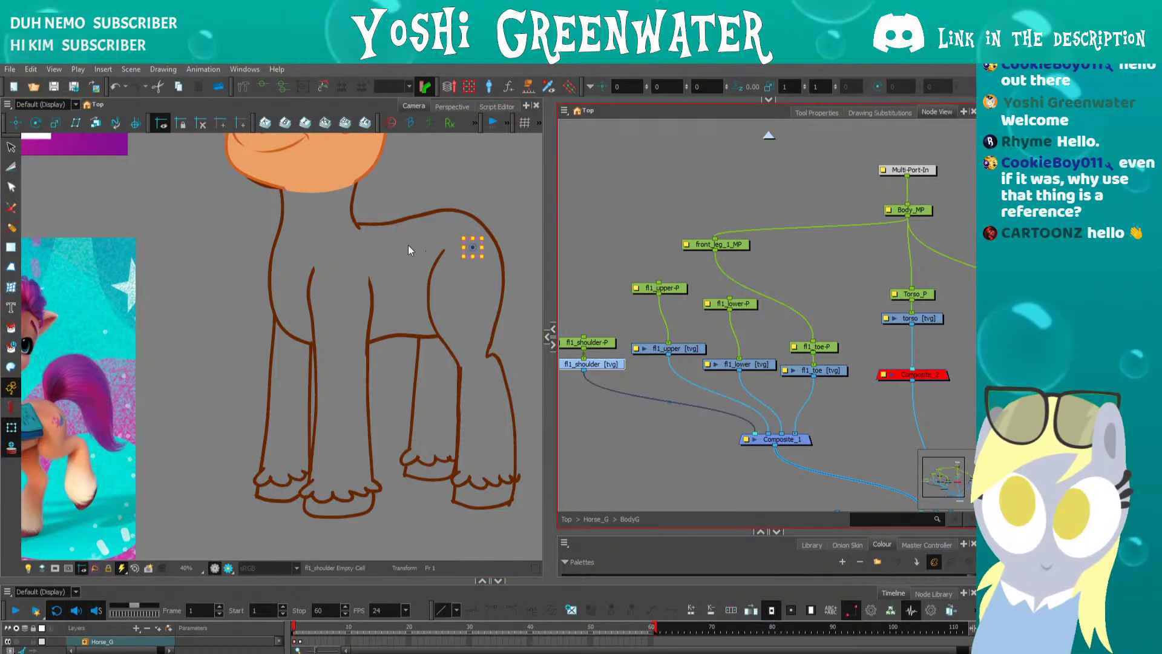
left_click_drag(596, 301, 611, 352)
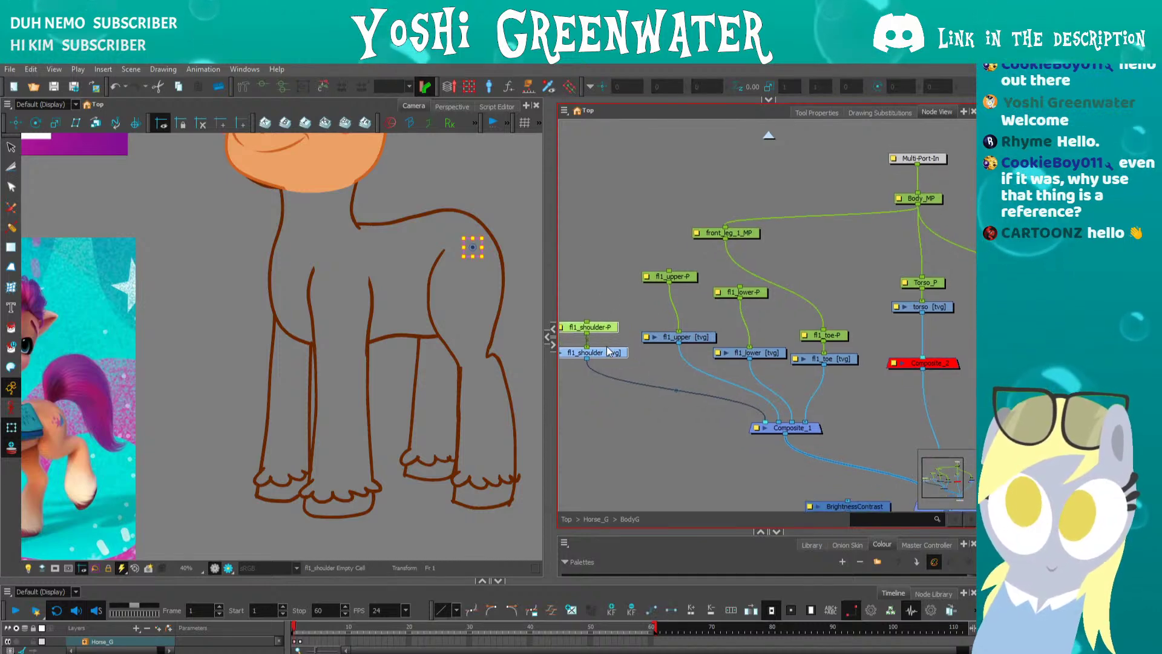
- Place the upper and lower pegs just above their drawings, shift the toe branch aside and parent all four pegs to front_leg_1_MP
left_click(666, 340)
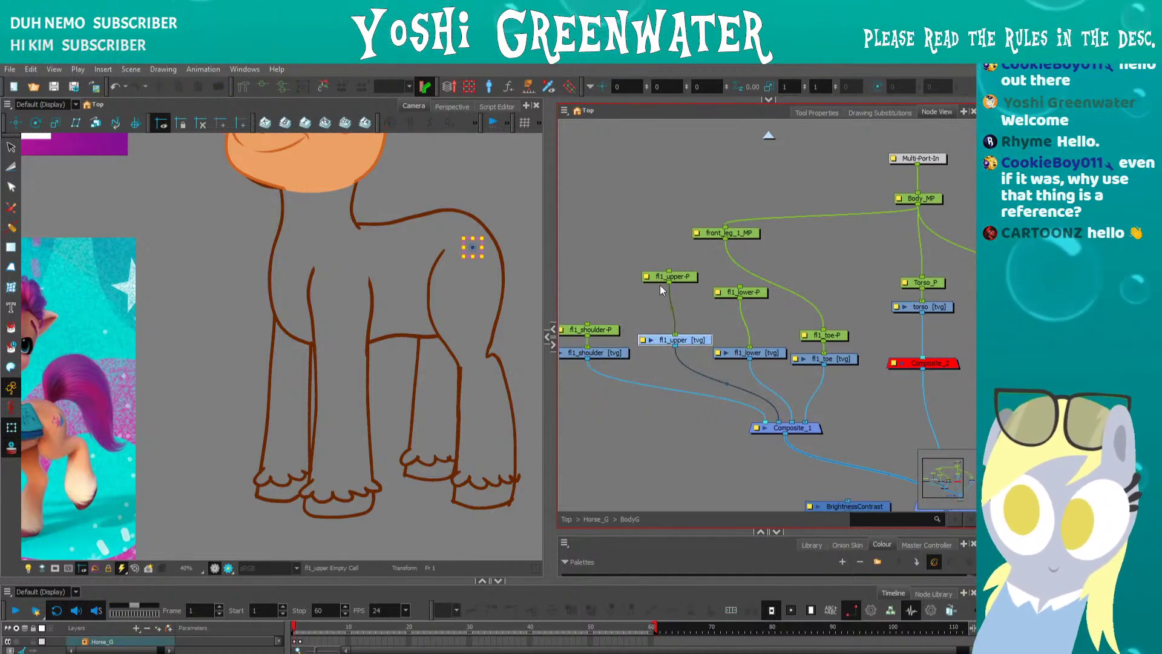
left_click_drag(679, 276, 687, 325)
left_click_drag(754, 292, 842, 376)
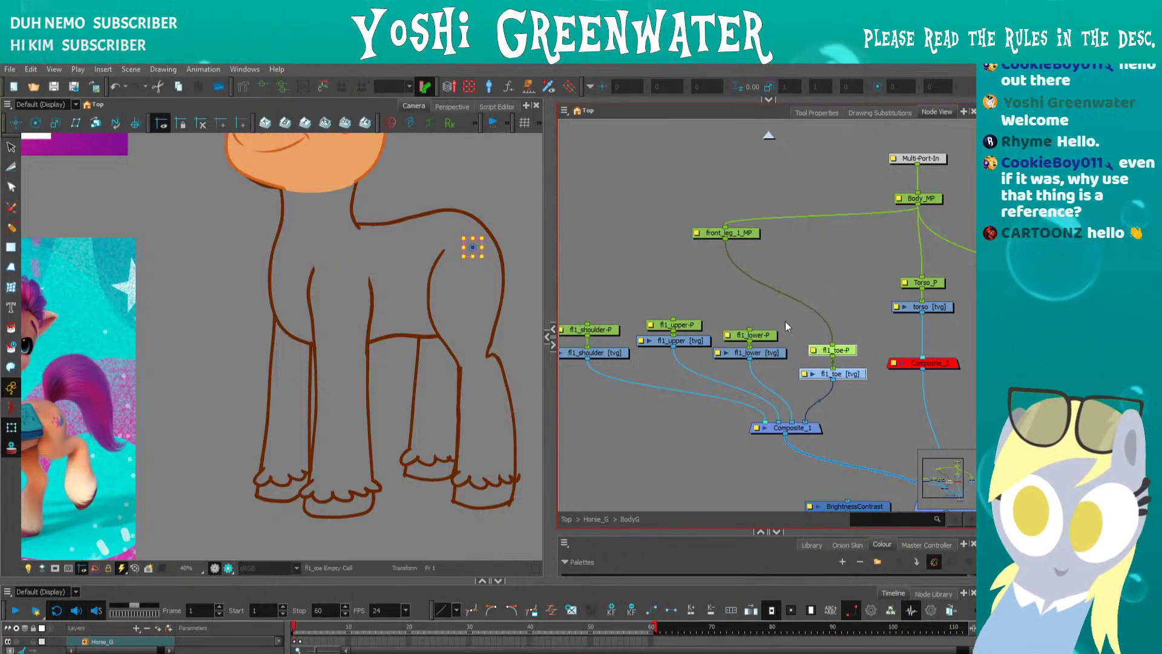
left_click(716, 253)
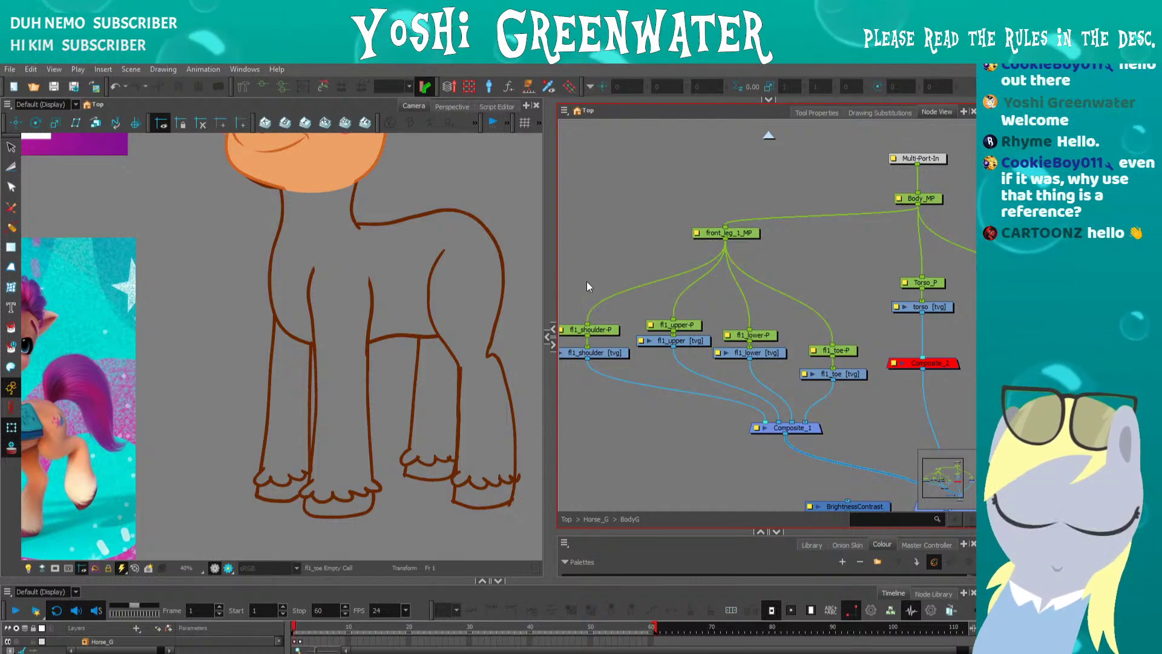
- Space out the shoulder, upper, lower and toe branches evenly in a descending row and center front_leg_1_MP above them
mouse_move(588, 283)
left_mouse_down()
mouse_move(674, 357)
mouse_move(812, 436)
left_mouse_up()
left_click(710, 456)
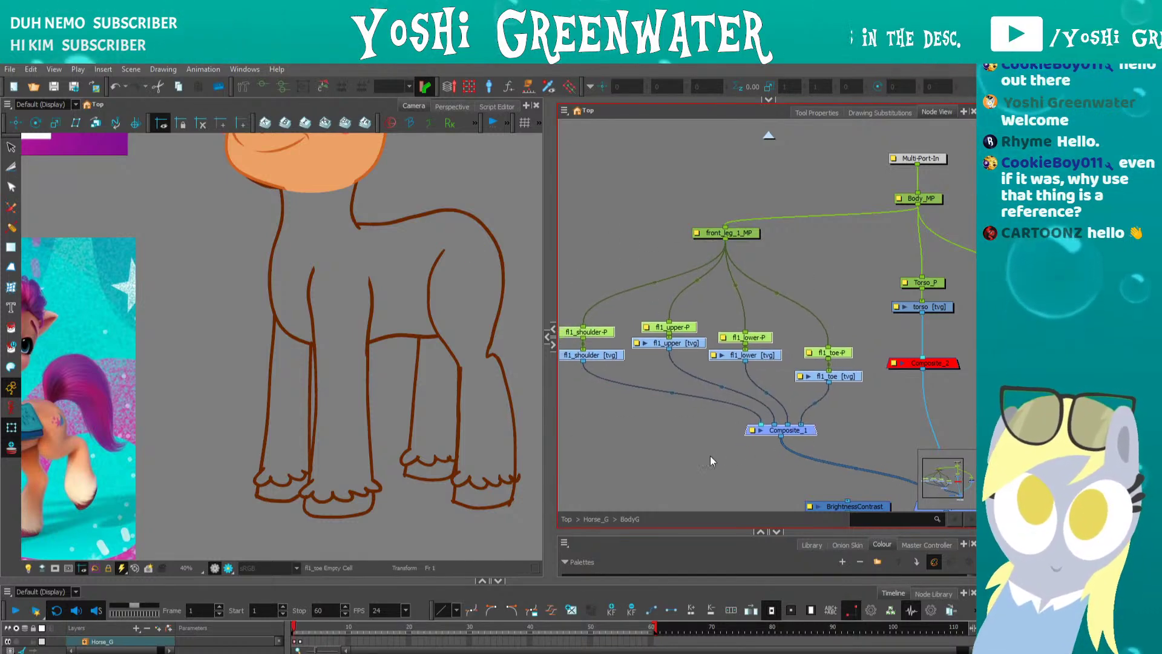
left_click_drag(765, 319, 790, 355)
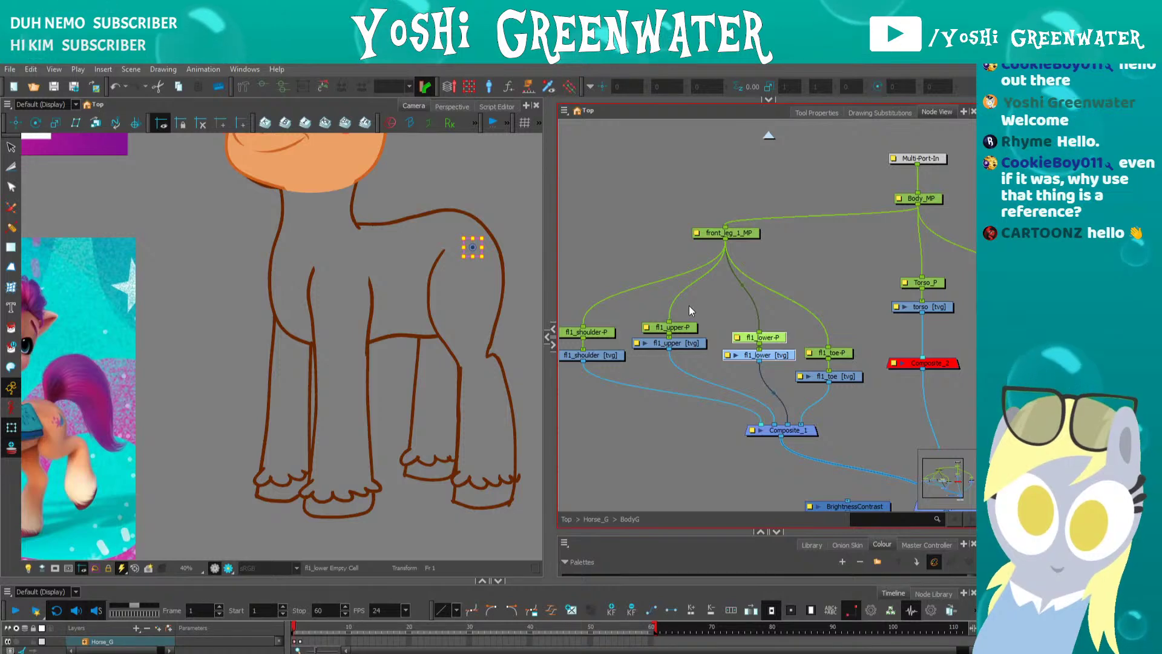
left_click_drag(689, 305, 682, 342)
left_click_drag(633, 306, 602, 367)
mouse_move(607, 356)
left_mouse_down()
mouse_move(624, 354)
mouse_move(621, 337)
left_mouse_up()
left_click(626, 401)
left_click_drag(618, 412, 631, 410)
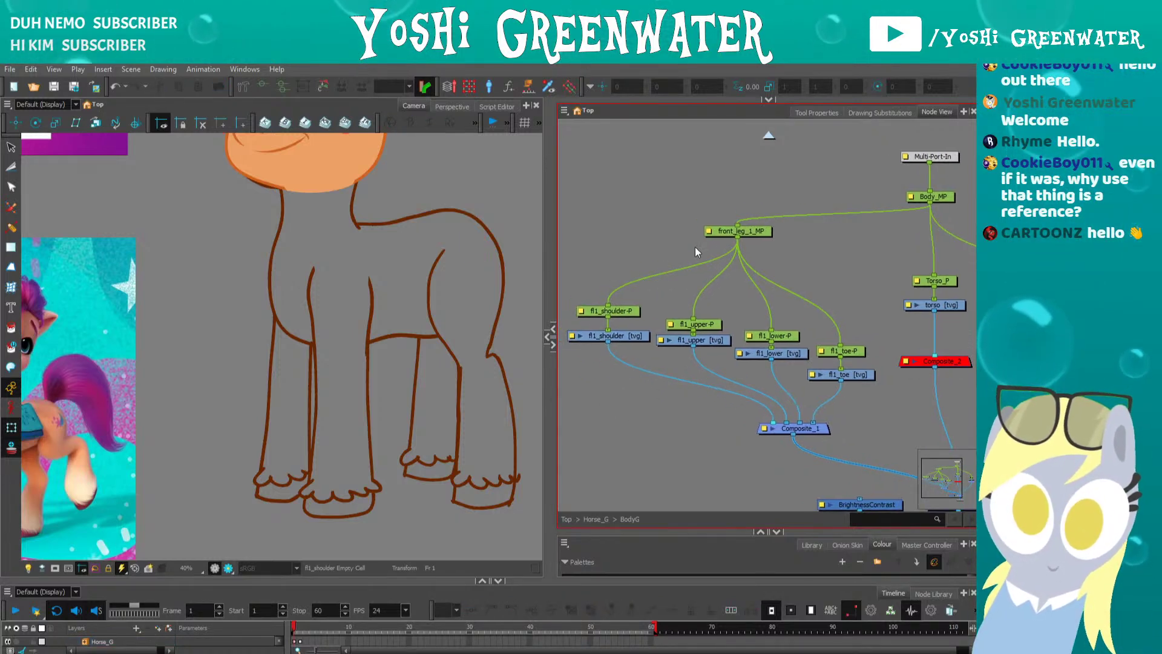
left_click_drag(727, 231, 720, 233)
left_click(680, 227)
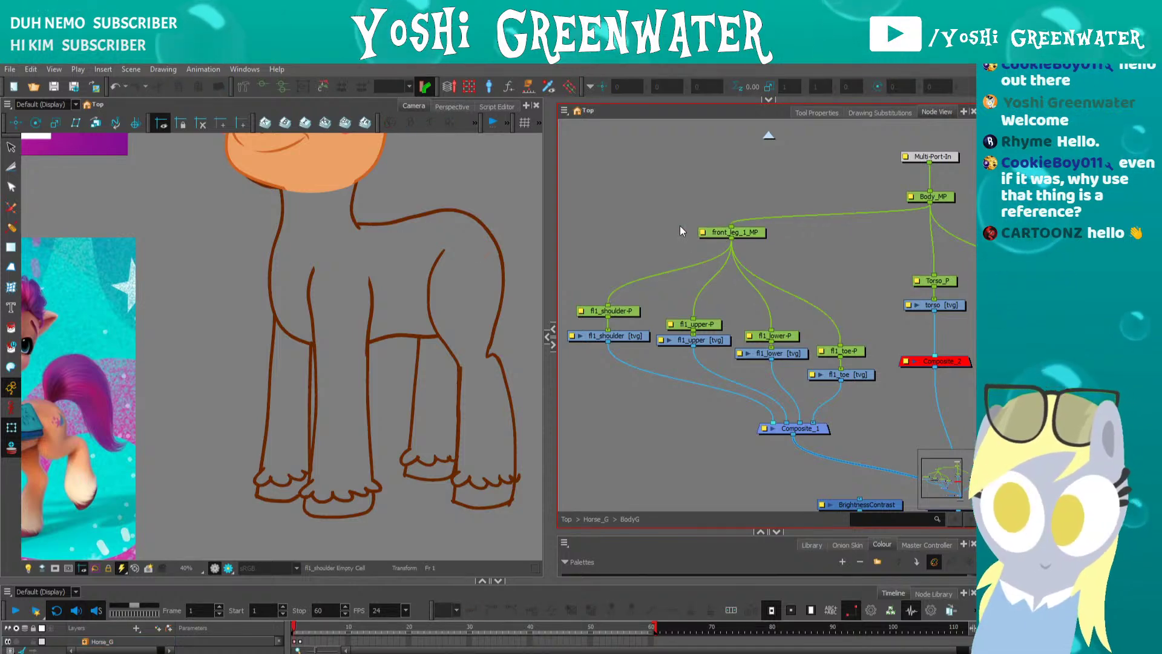
- Select the fl1_toe drawing and enlarge the Colour view to expose the palettes and their swatches
left_click_drag(613, 420, 608, 401)
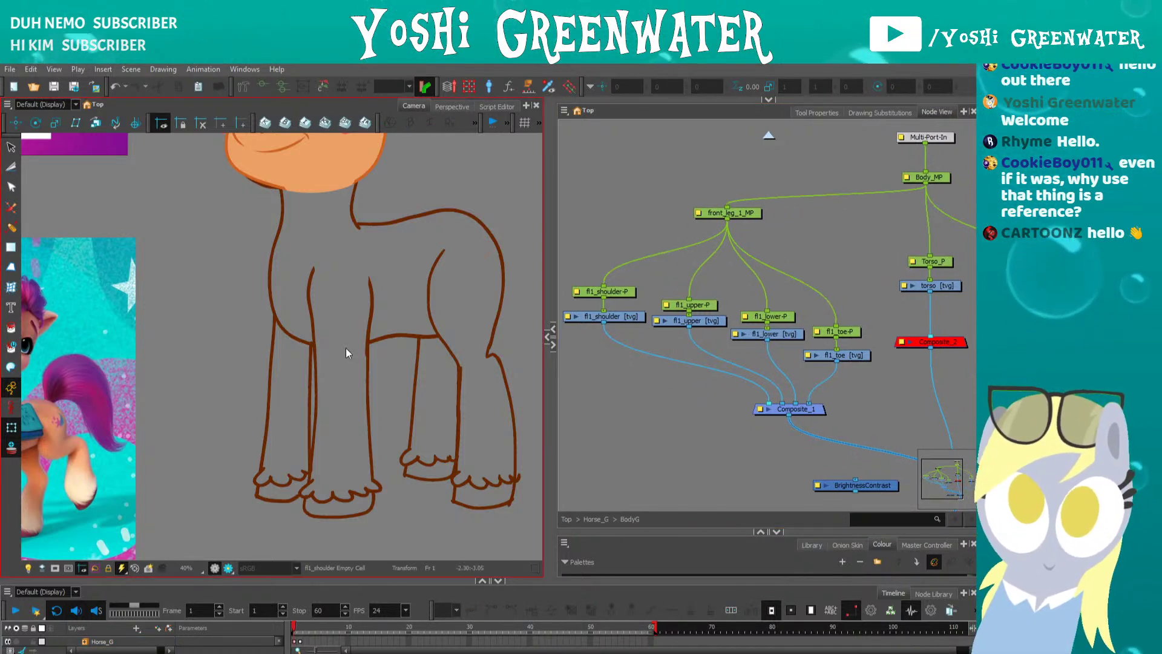
left_click_drag(297, 427, 301, 418)
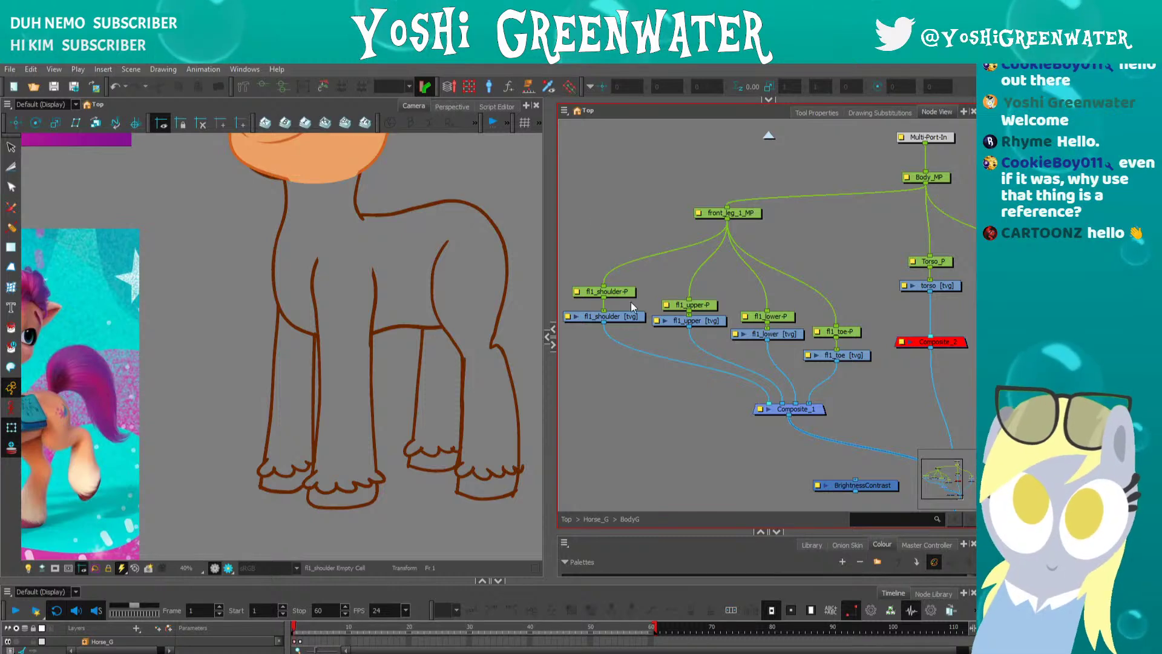
left_click(827, 356)
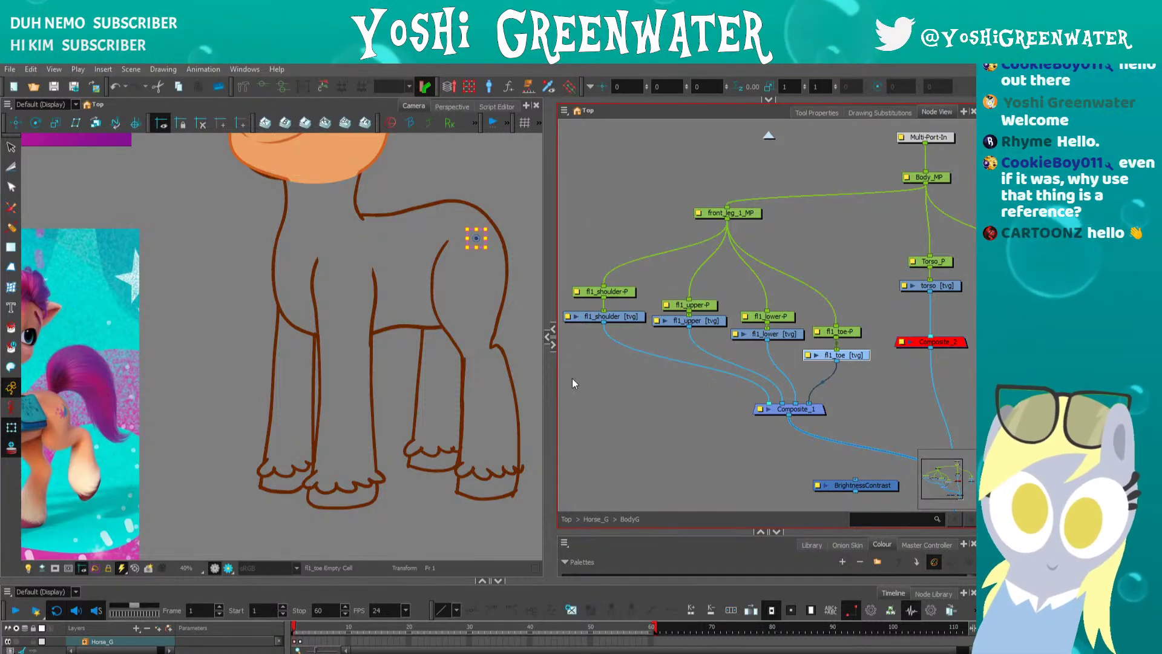
left_click_drag(603, 464, 607, 341)
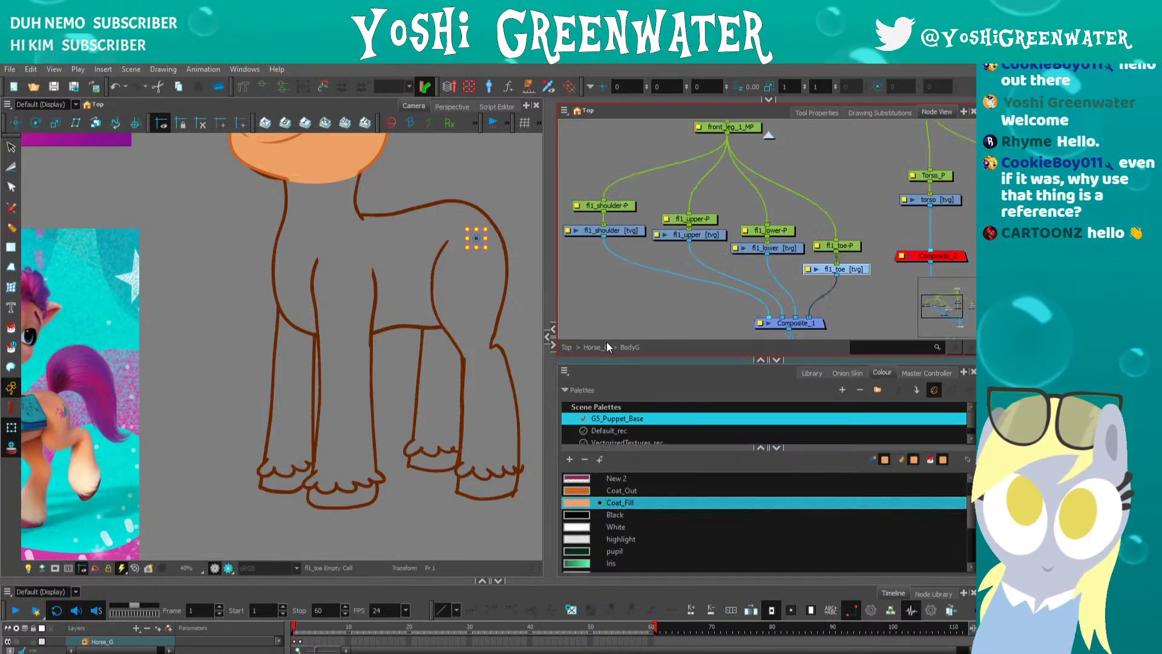
- Examine the pony reference pictures for the shape and colour of the hooves and lower legs
left_click_drag(150, 380, 365, 263)
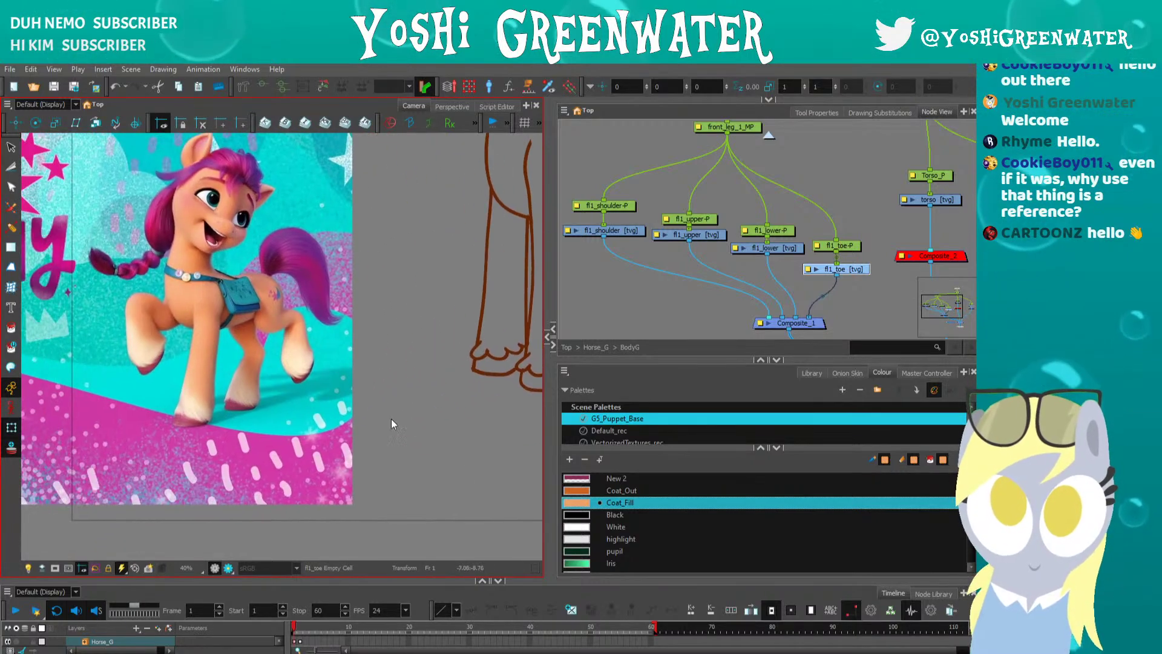
scroll(269, 355, "down", 1)
scroll(219, 358, "down", 1)
scroll(206, 388, "up", 4)
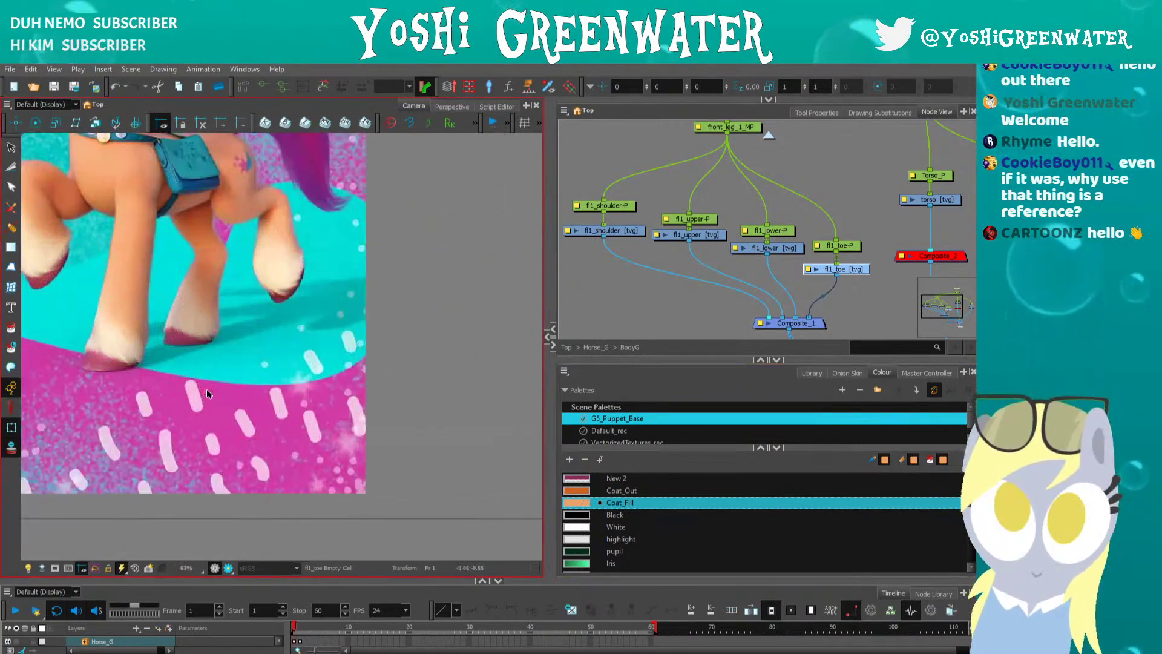
scroll(207, 388, "down", 4)
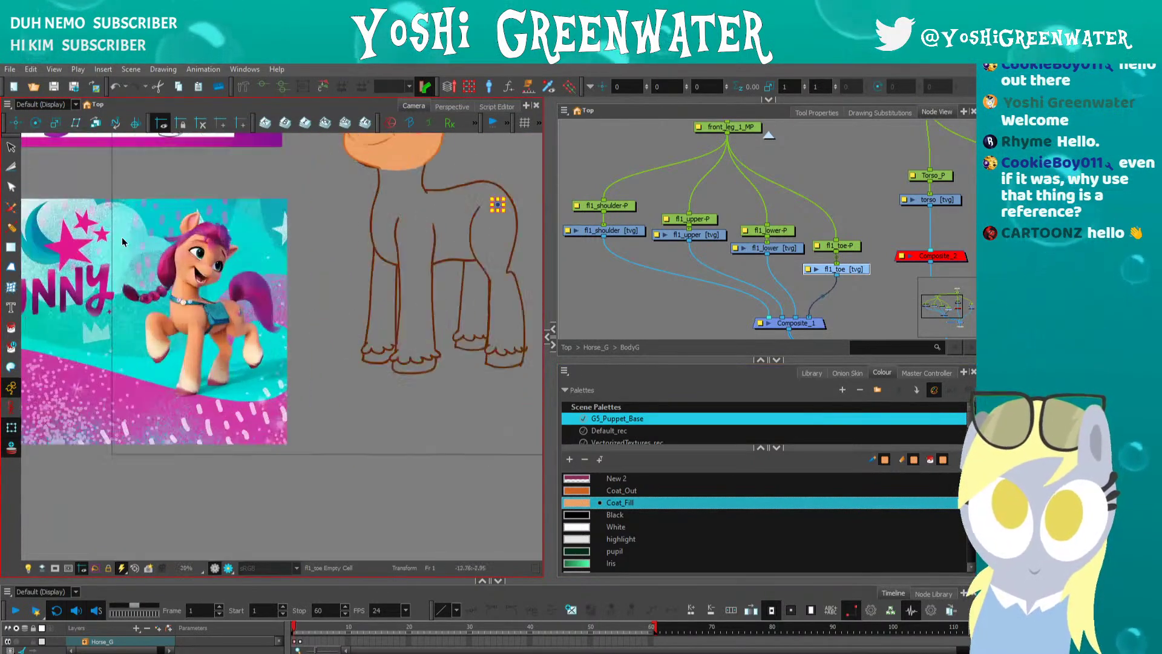
scroll(122, 241, "up", 2)
left_click_drag(130, 184, 327, 477)
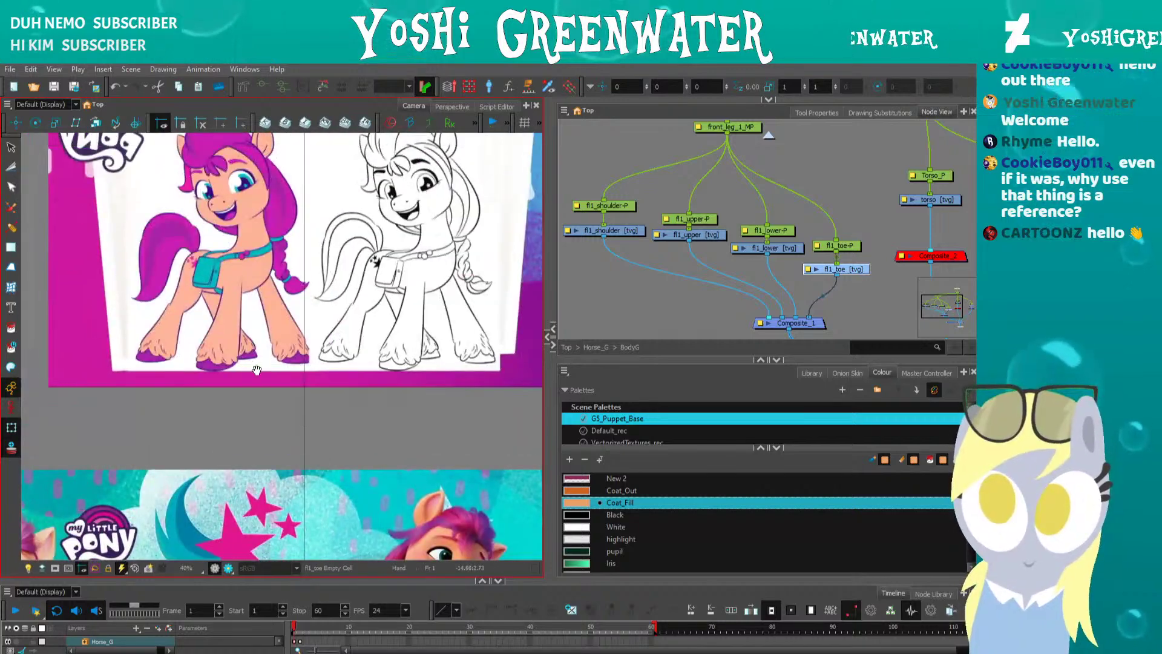
scroll(264, 356, "up", 1)
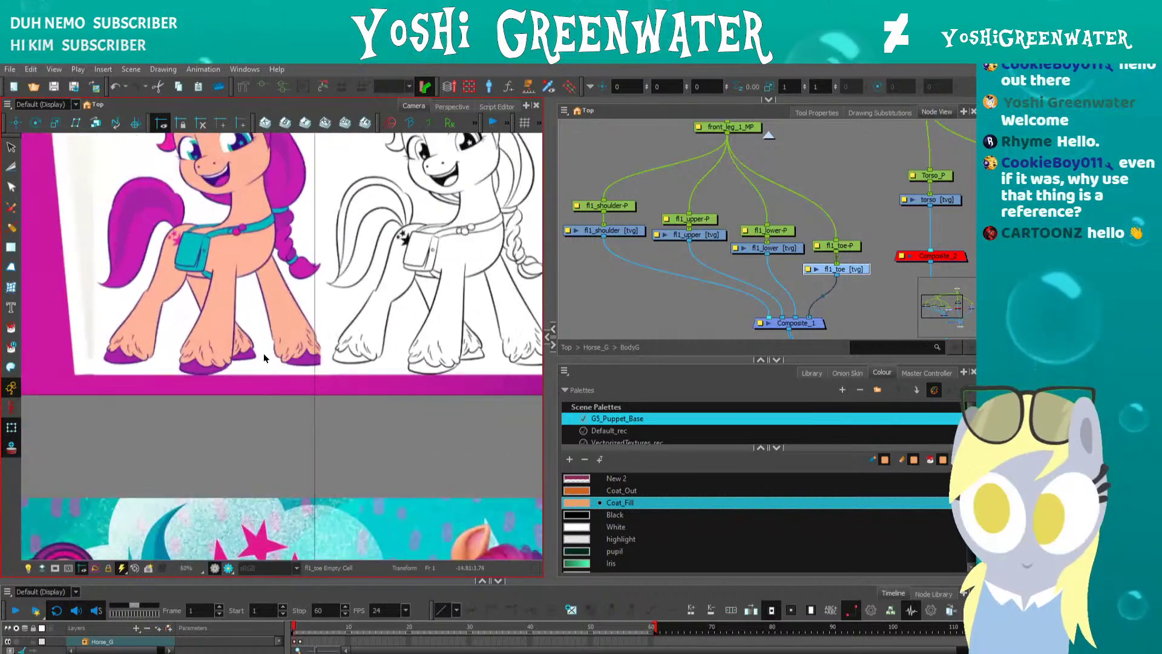
scroll(264, 357, "down", 1)
left_click_drag(430, 388, 194, 348)
mouse_move(403, 400)
left_mouse_down()
mouse_move(301, 366)
mouse_move(163, 356)
left_mouse_up()
mouse_move(413, 397)
left_mouse_down()
mouse_move(219, 361)
mouse_move(158, 367)
left_mouse_up()
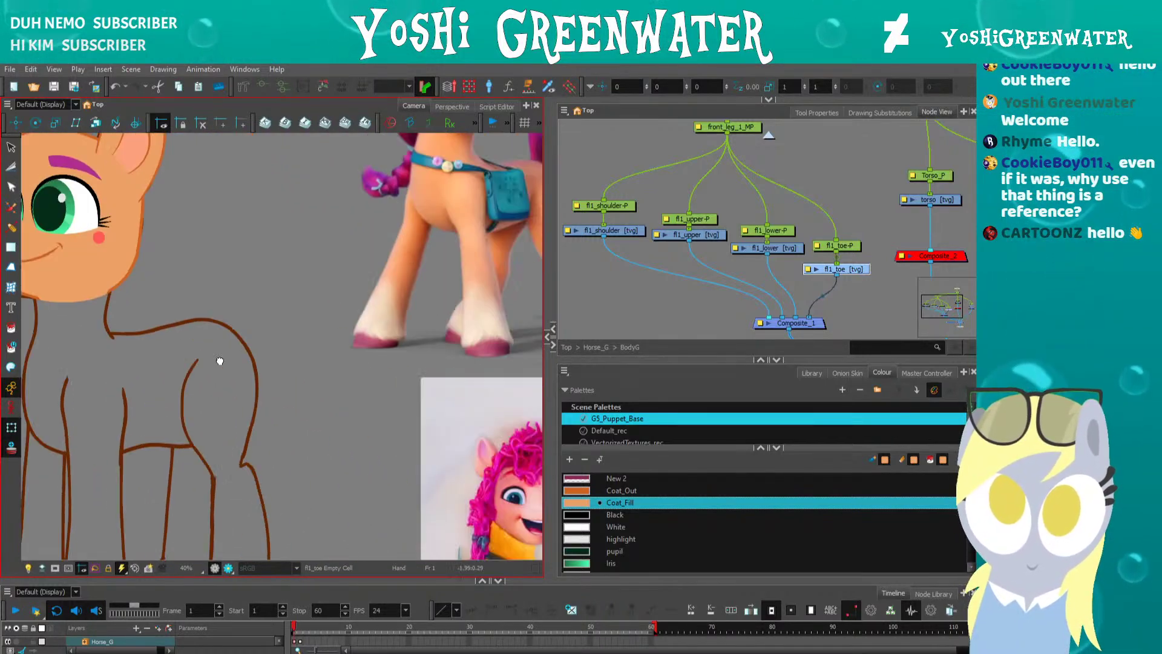
left_click_drag(288, 335, 358, 423)
- Go to the start of the G5_Puppet_Base swatches and extend the Colour view further to show more of them
scroll(666, 515, "up", 3)
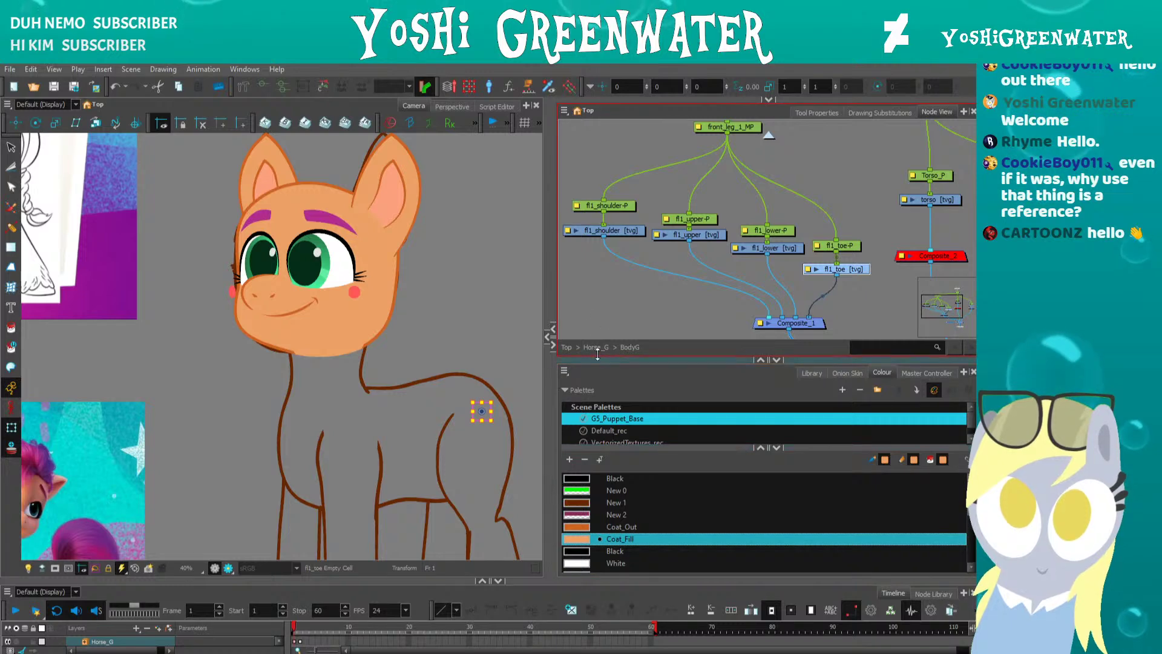
left_click_drag(597, 360, 596, 281)
left_click_drag(596, 361, 595, 347)
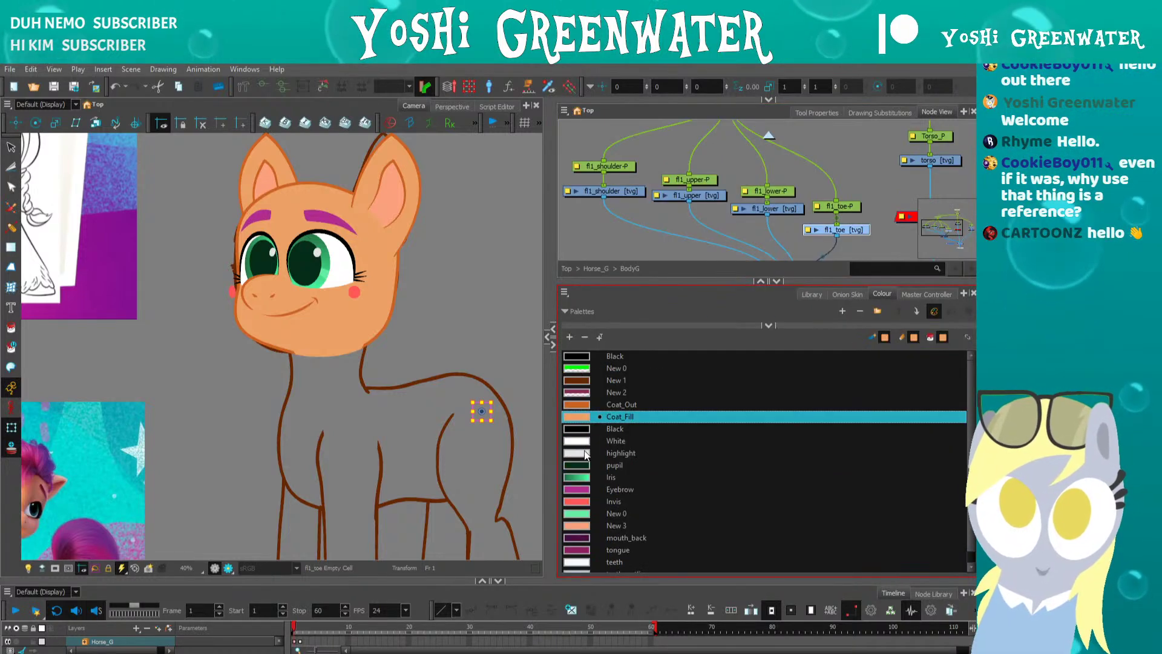
- Create a toe_fill swatch in the palette based on the Eyebrow colour
left_click(578, 394)
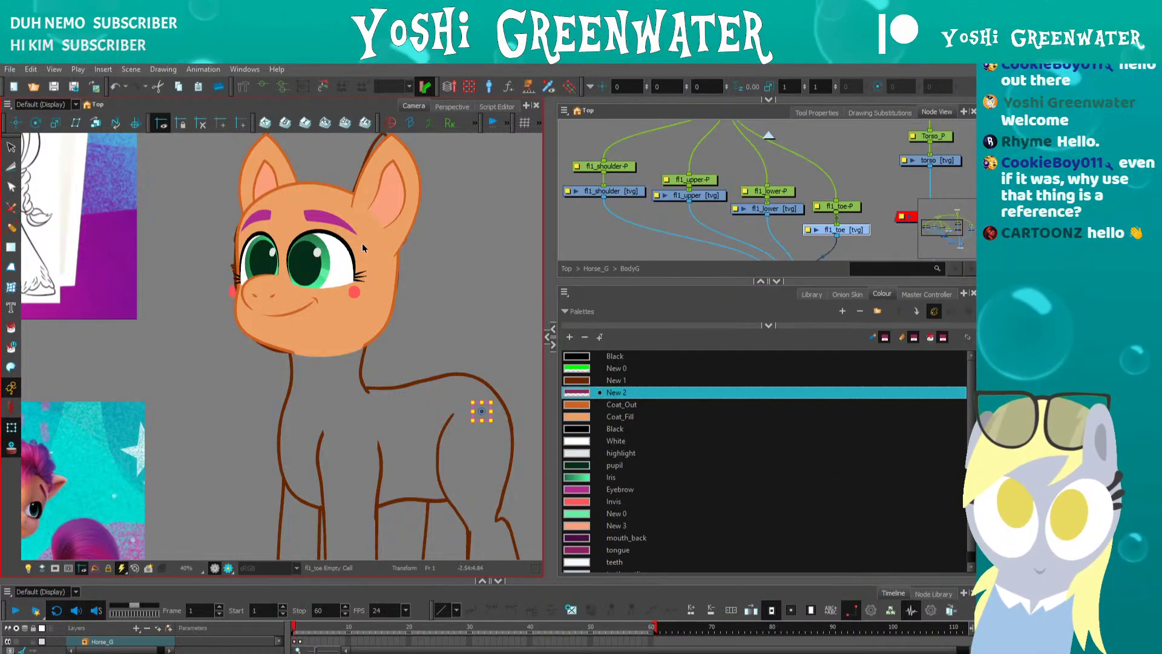
left_click(596, 489)
left_click(569, 337)
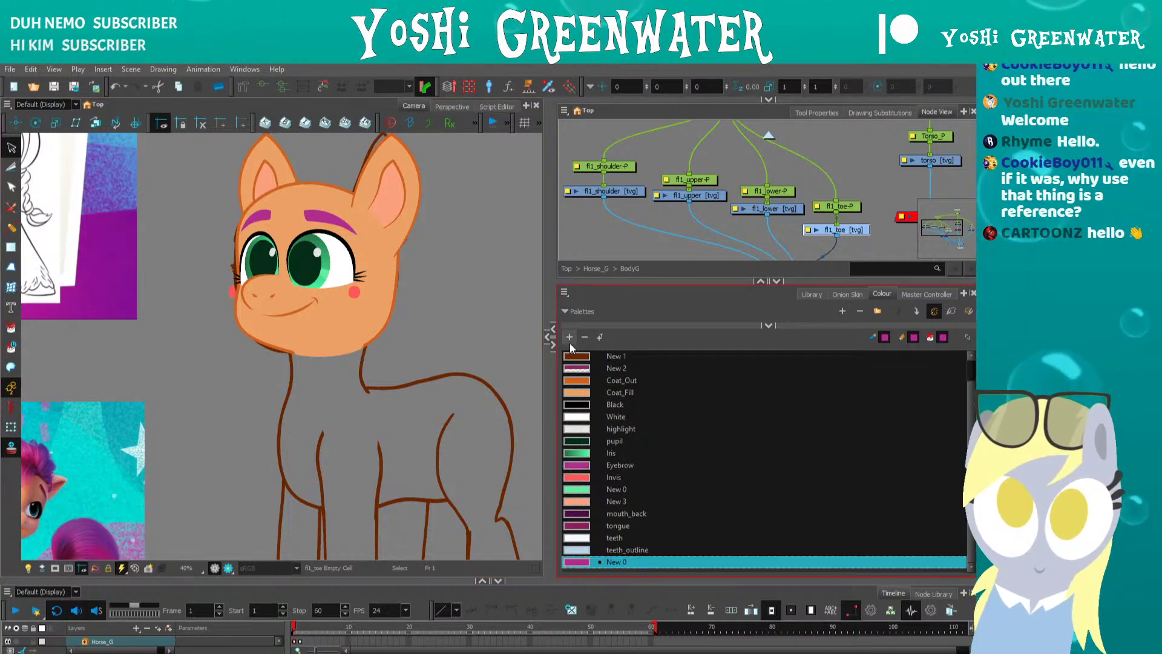
double_click(576, 562)
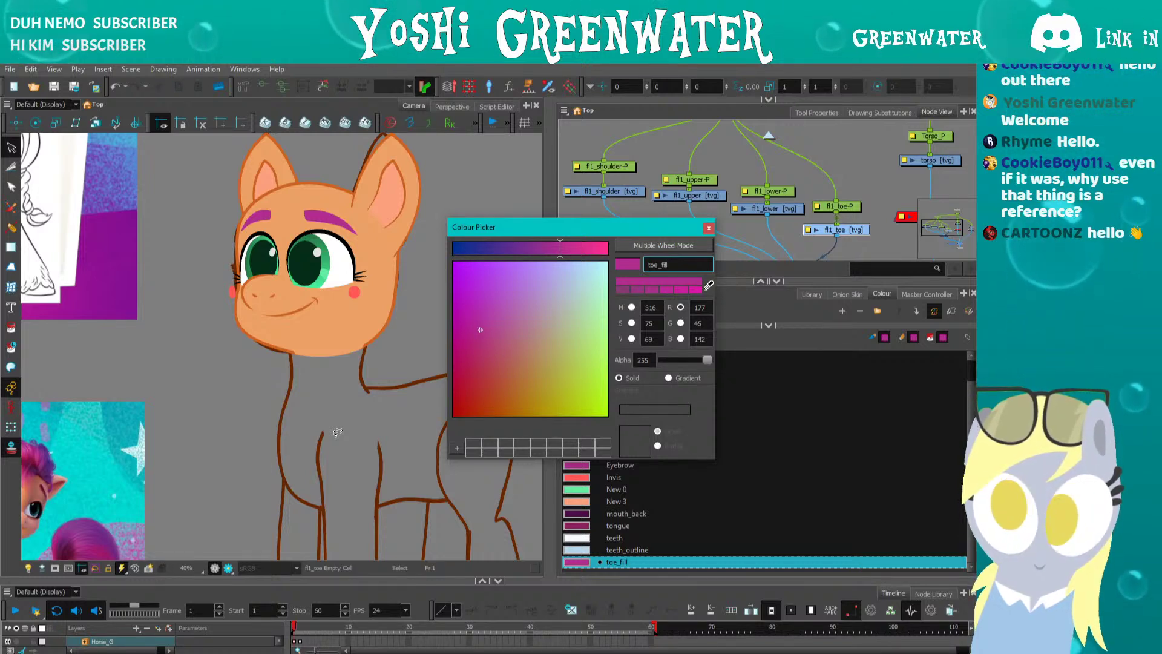
left_click(708, 227)
- Add a toe_out swatch in a darker shade of the toe_fill magenta, at hue 315, saturation 82 and value 54
left_click(569, 337)
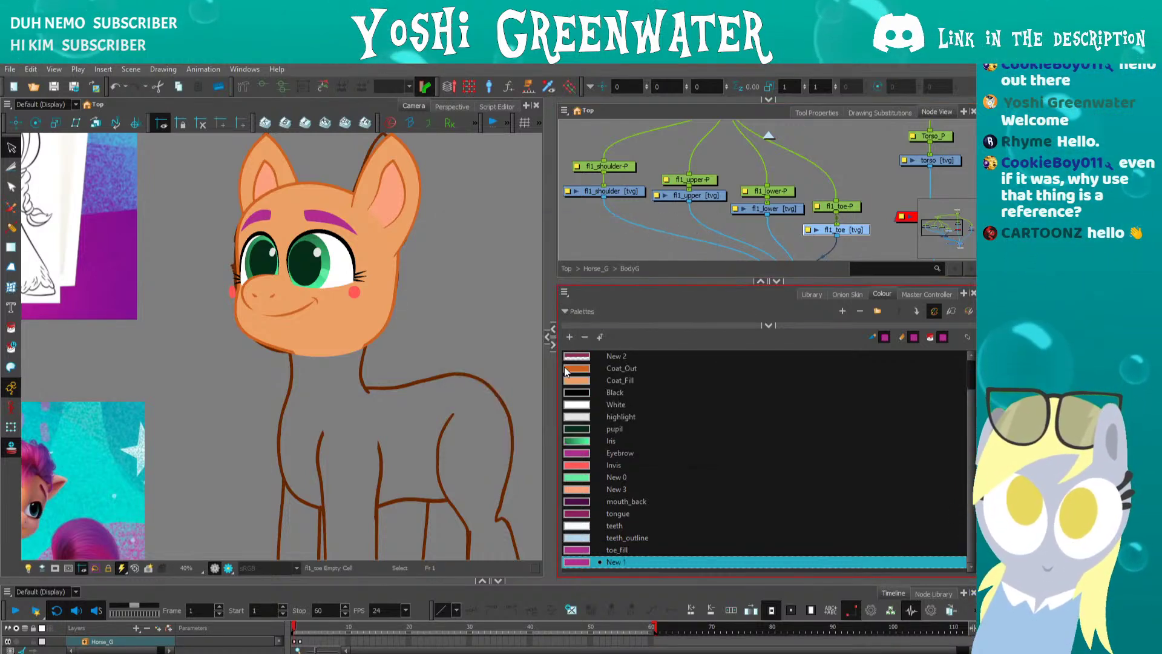
double_click(576, 562)
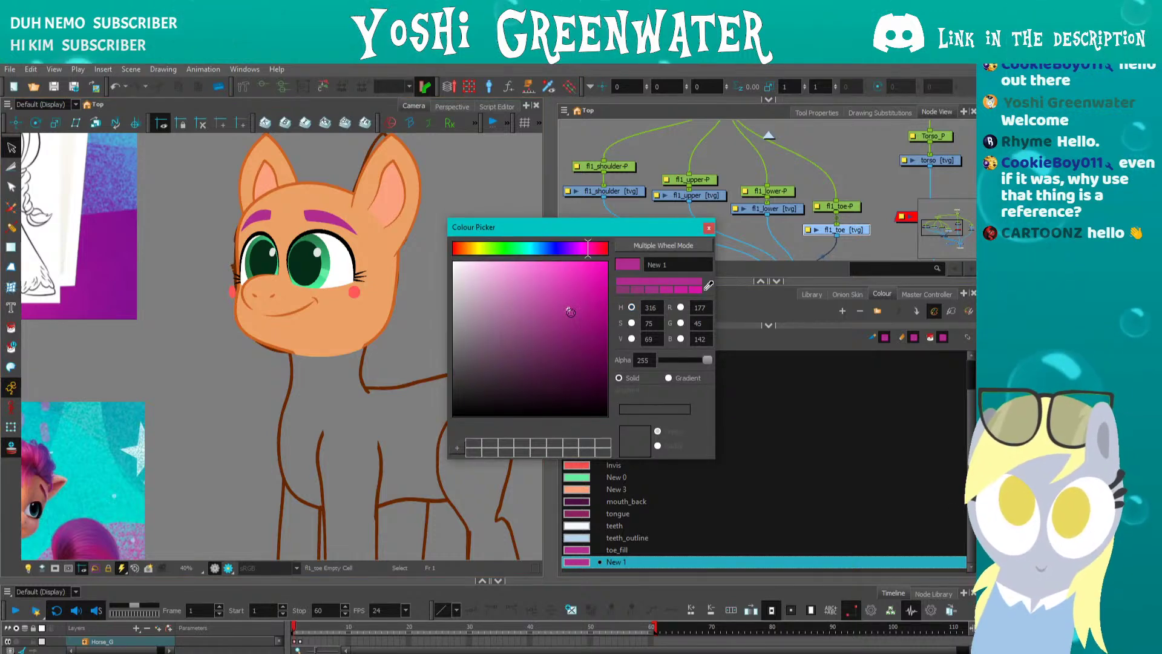
left_click_drag(569, 310, 580, 333)
type("toe_out")
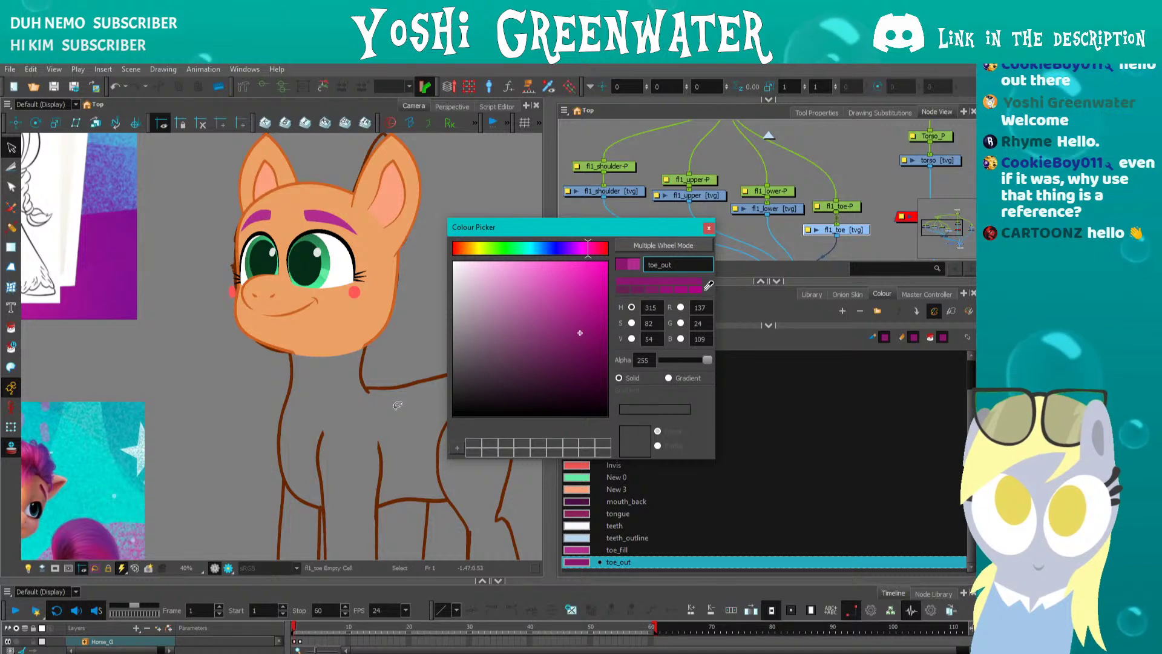
left_click(708, 228)
- Enlarge the Node View, reselect the fl1_toe drawing and compare the reference pony's hooves with the sketched front hooves
left_click_drag(641, 280, 645, 466)
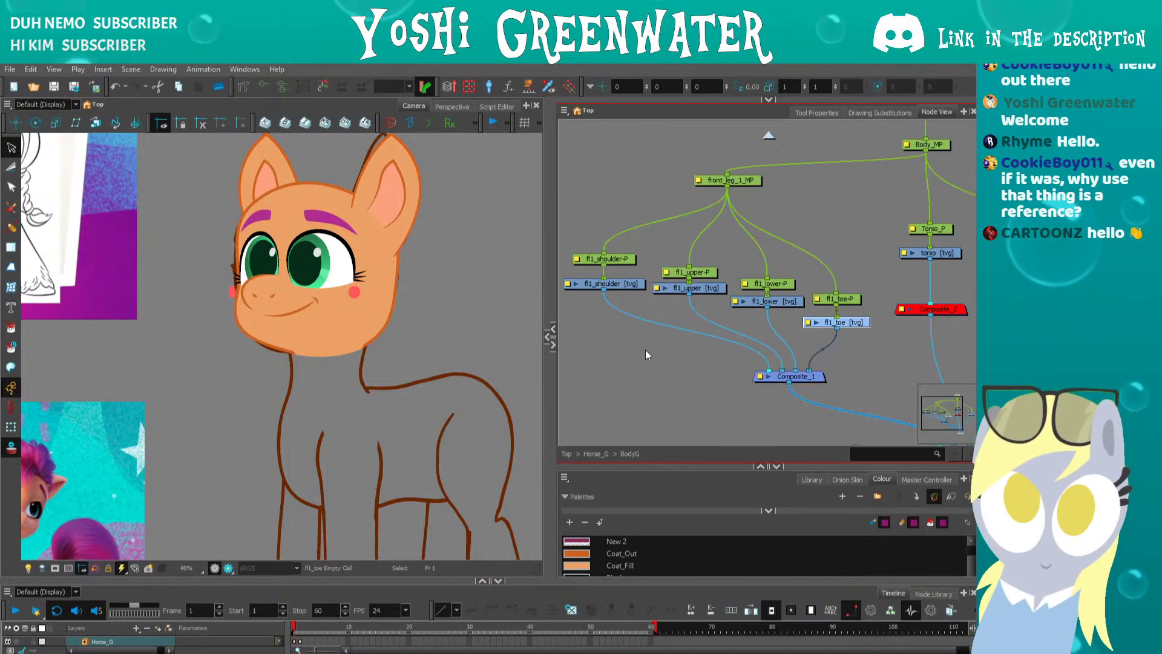
left_click_drag(636, 369, 612, 357)
left_click(612, 357)
left_click(826, 312)
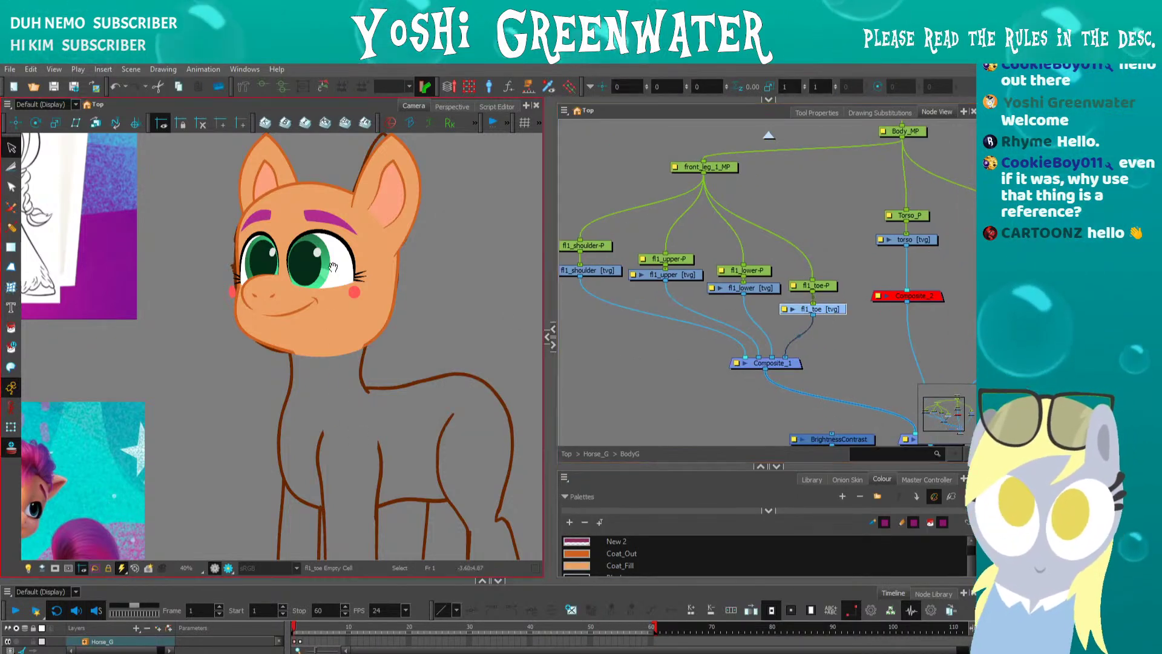
left_click_drag(299, 455, 299, 230)
left_click_drag(207, 371, 432, 348)
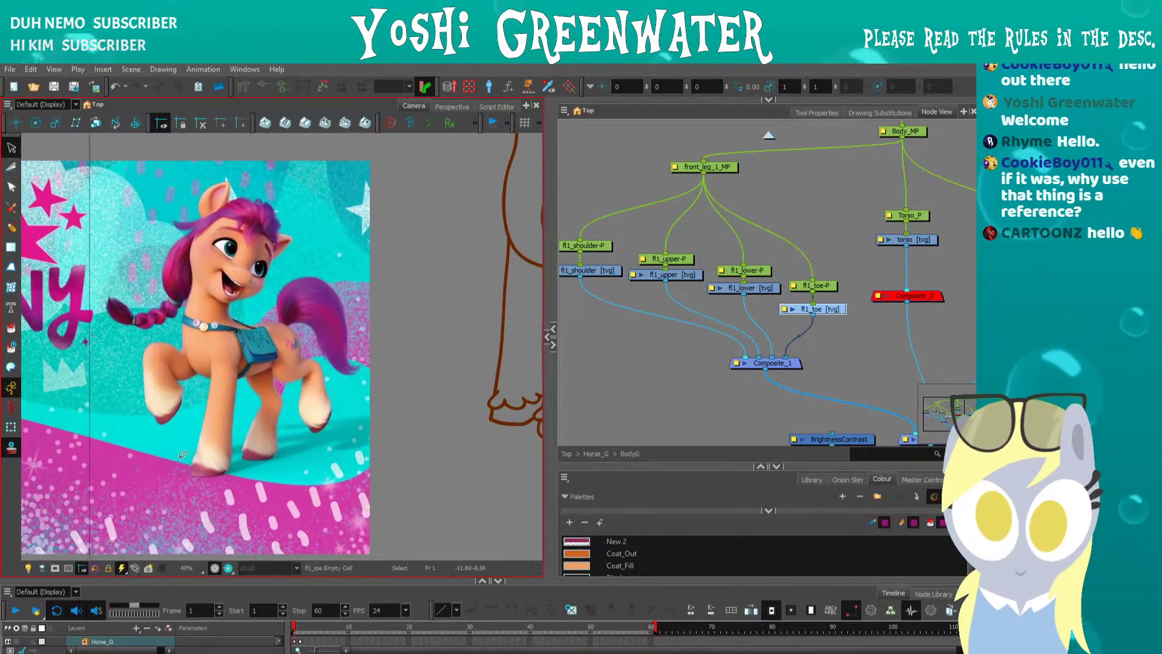
left_click_drag(216, 462, 82, 467)
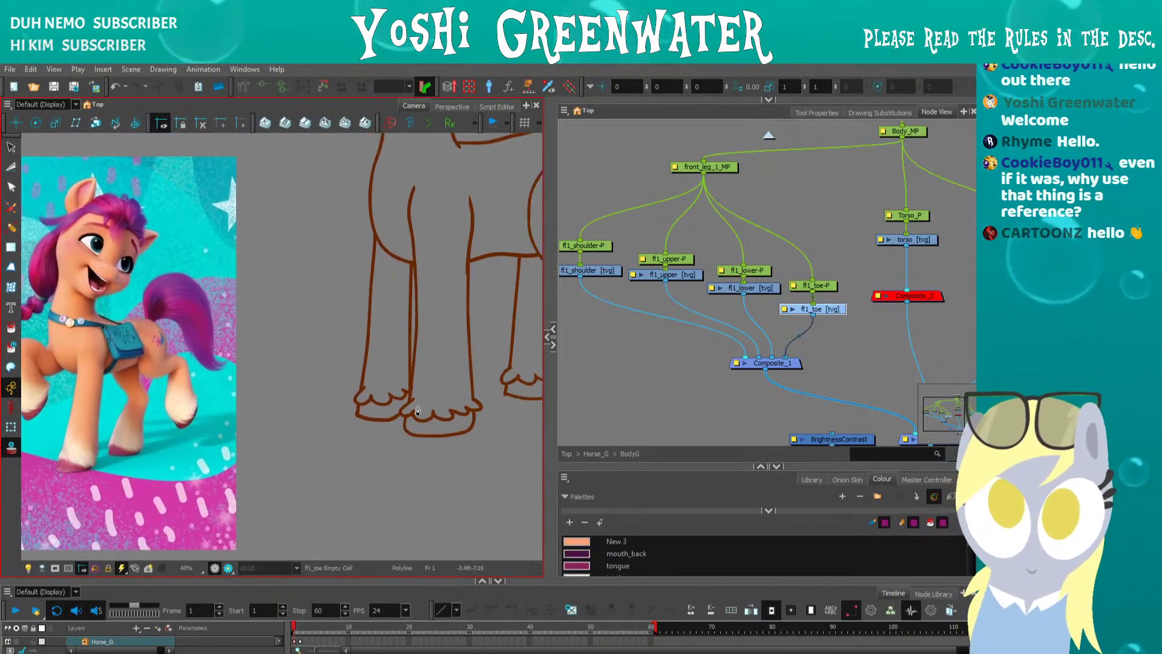
- Show the Drawing view beside the Camera view and widen the Camera view around the sketched front hooves
left_click(547, 337)
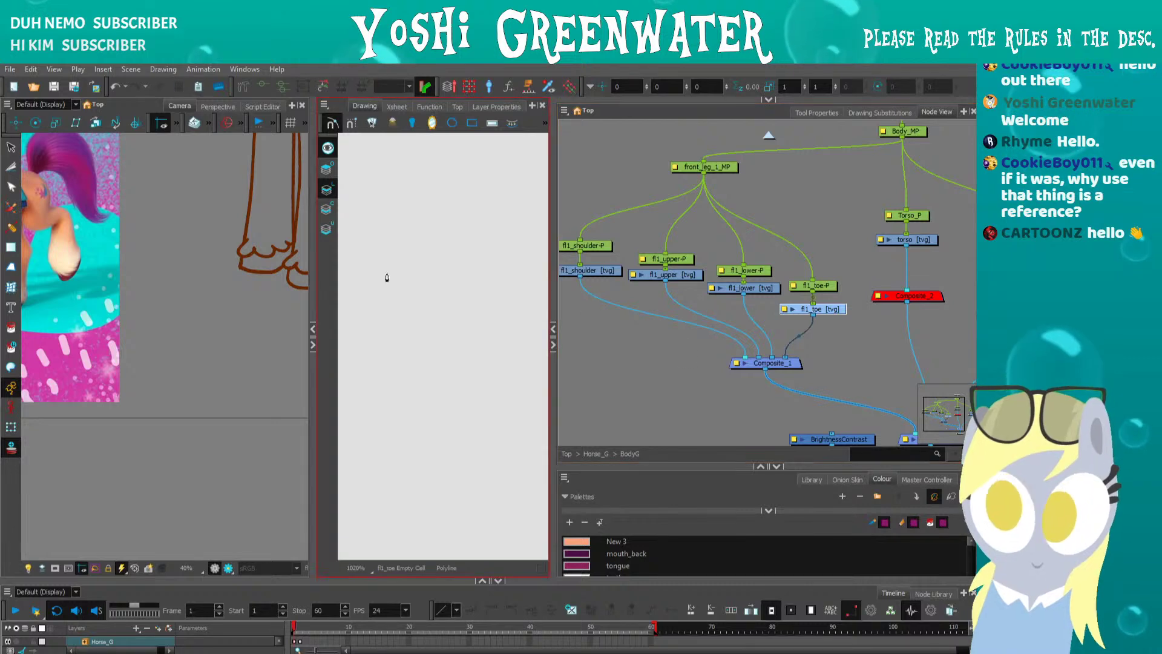
left_click_drag(165, 448, 55, 437)
scroll(193, 408, "up", 3)
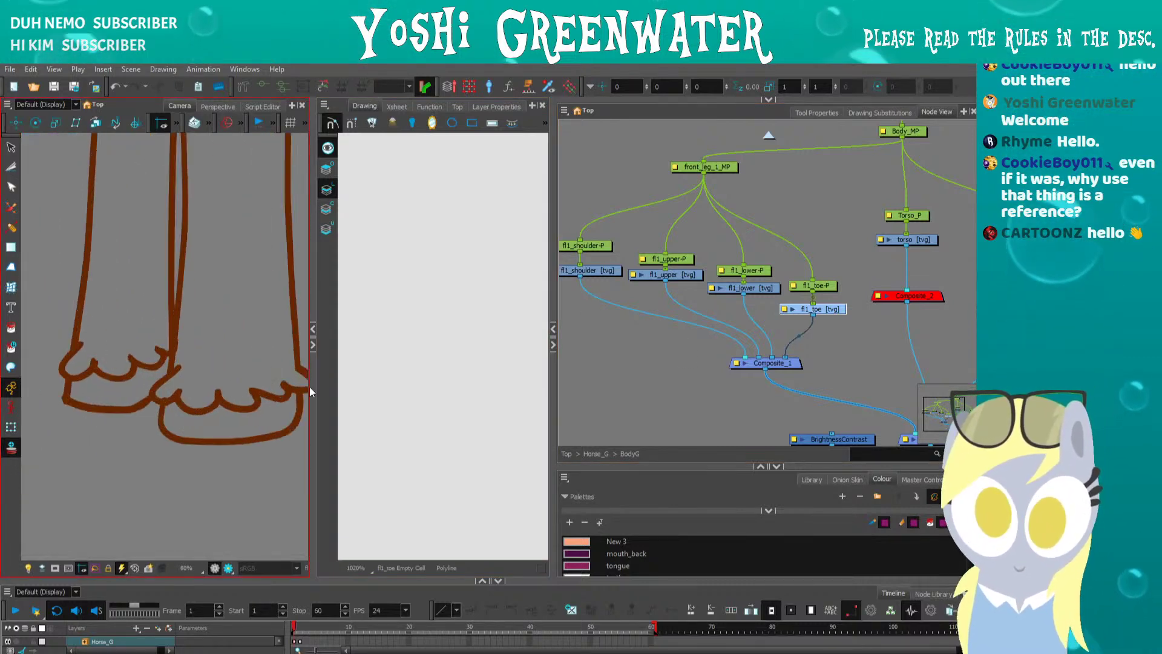
left_click_drag(313, 388, 382, 389)
left_click_drag(549, 373, 690, 350)
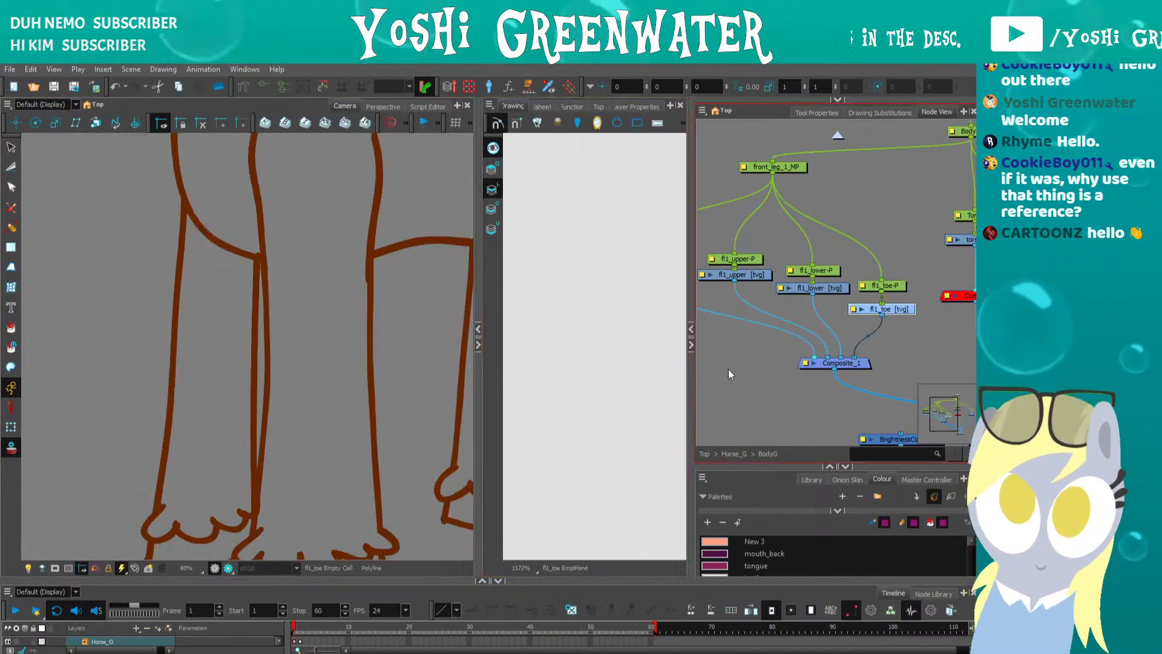
left_click_drag(334, 389, 376, 268)
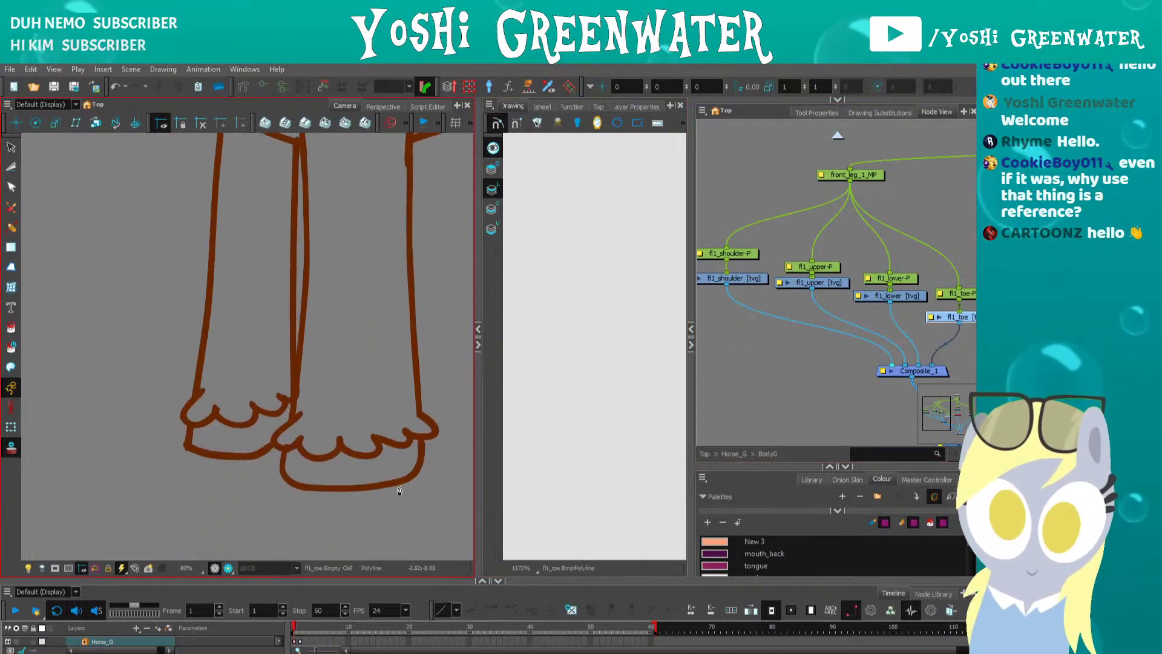
- Draw a closed four-cornered toe outline over the nearer front hoof with the Polyline tool in the toe_out colour
left_click(296, 486)
left_click(297, 428)
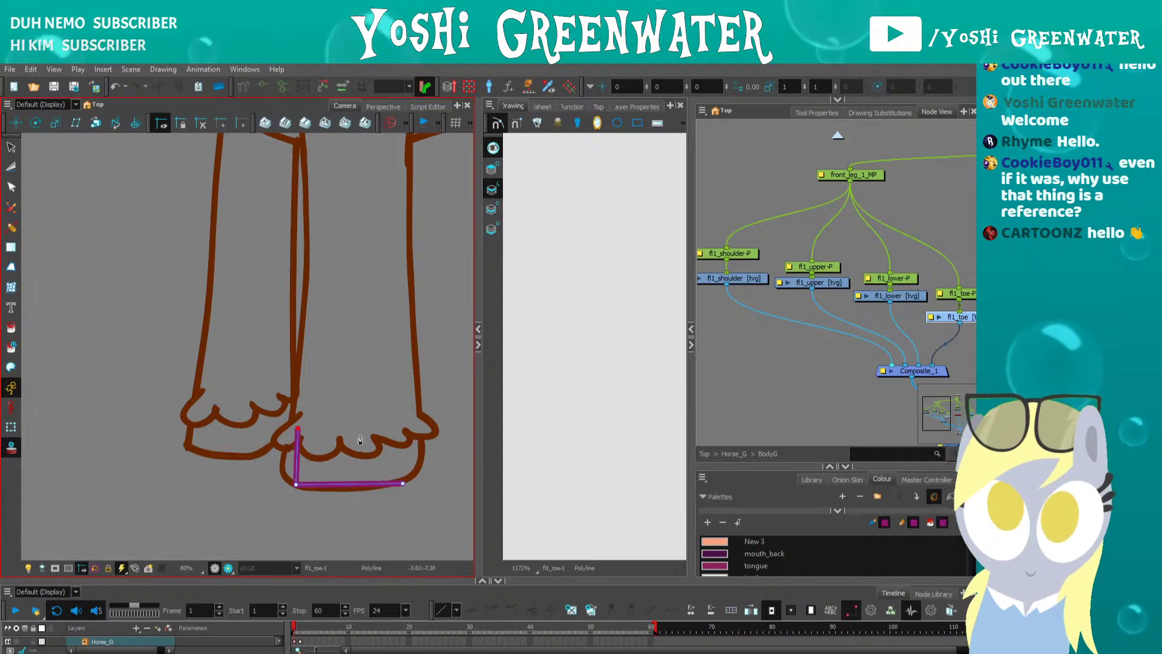
key("alt+q")
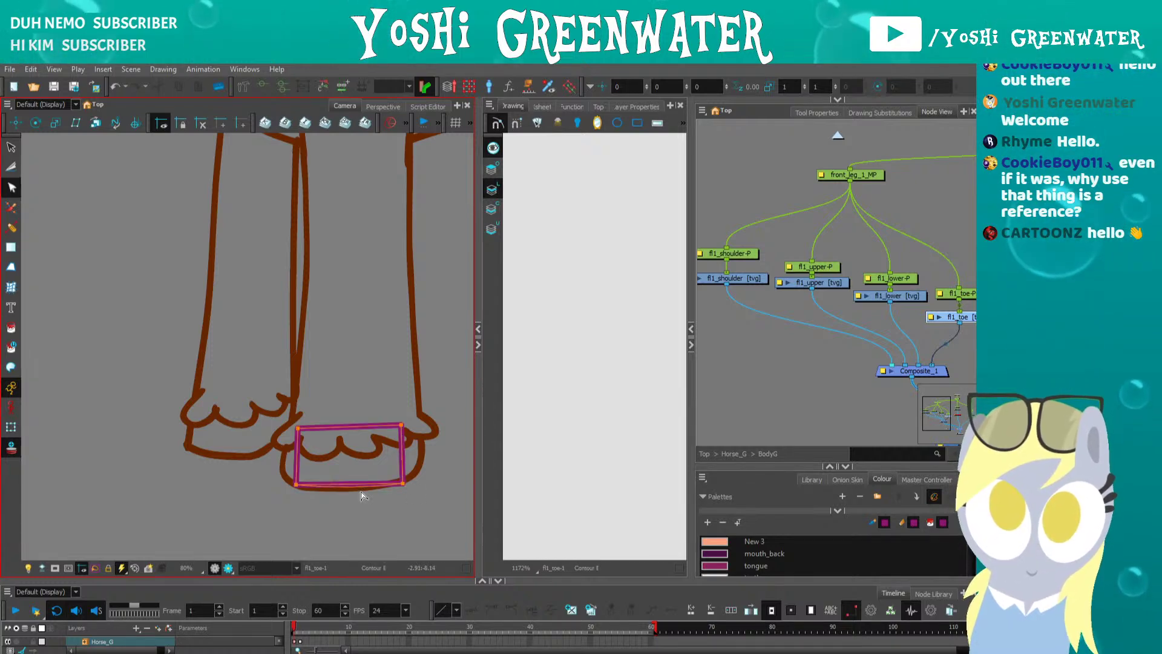
- Bow the toe outline's sides and base to the sketched hoof and arch its upper edge into a dome
left_click_drag(425, 465, 425, 465)
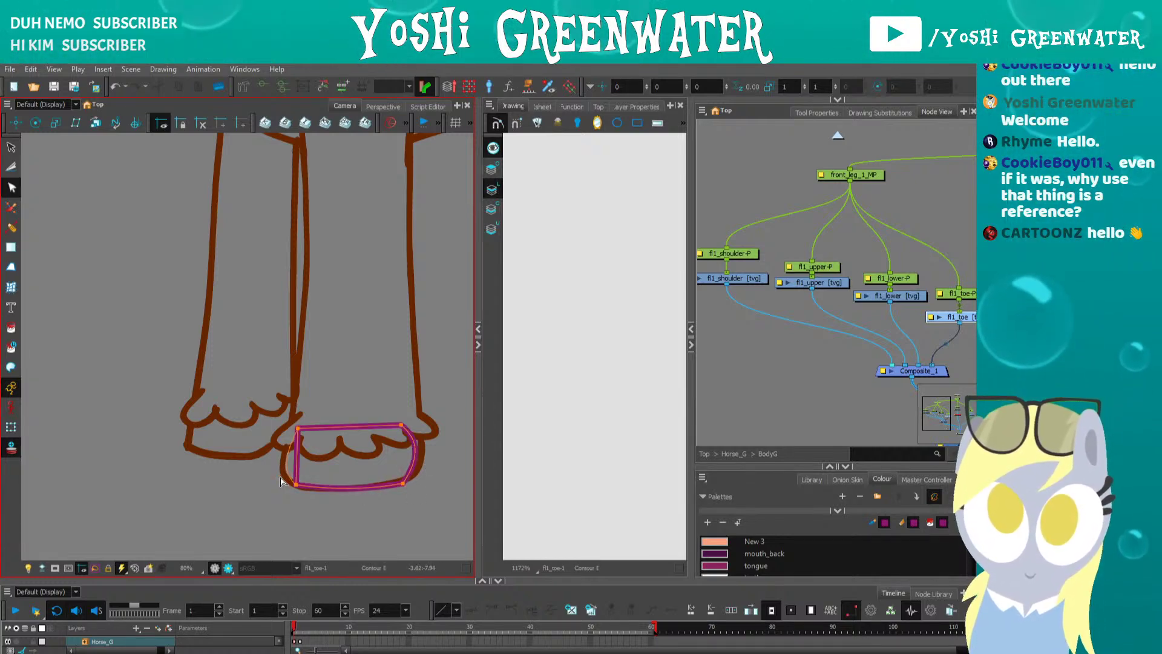
mouse_move(297, 429)
left_mouse_down()
mouse_move(383, 400)
mouse_move(404, 422)
mouse_move(298, 425)
left_mouse_up()
left_click(401, 425)
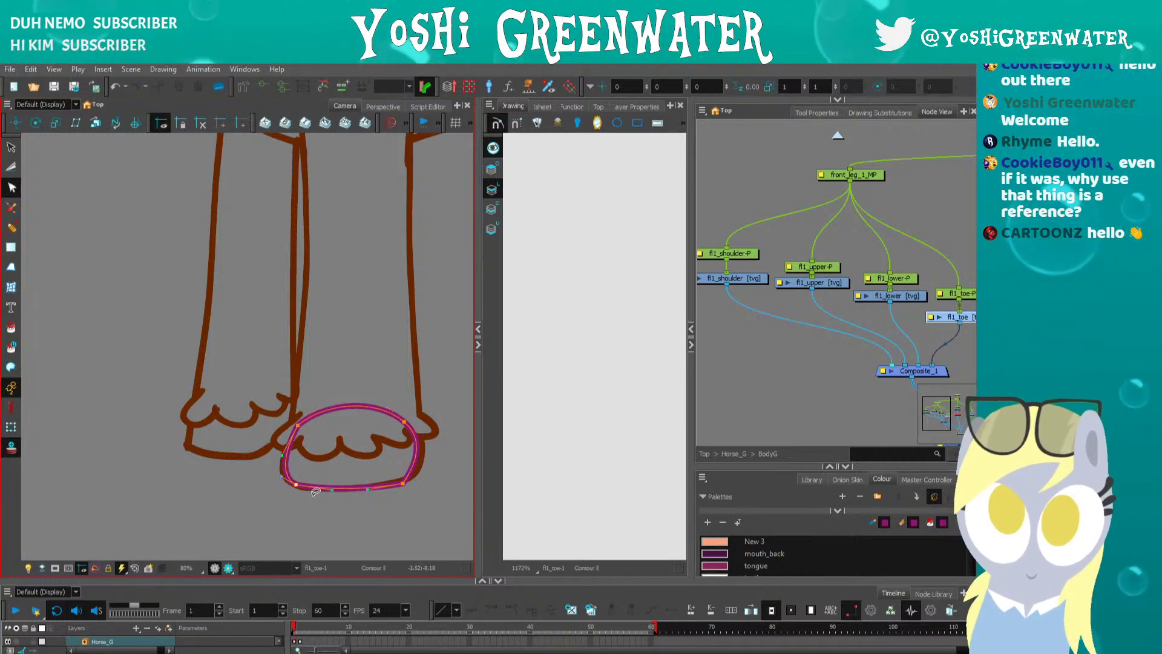
left_click(421, 462)
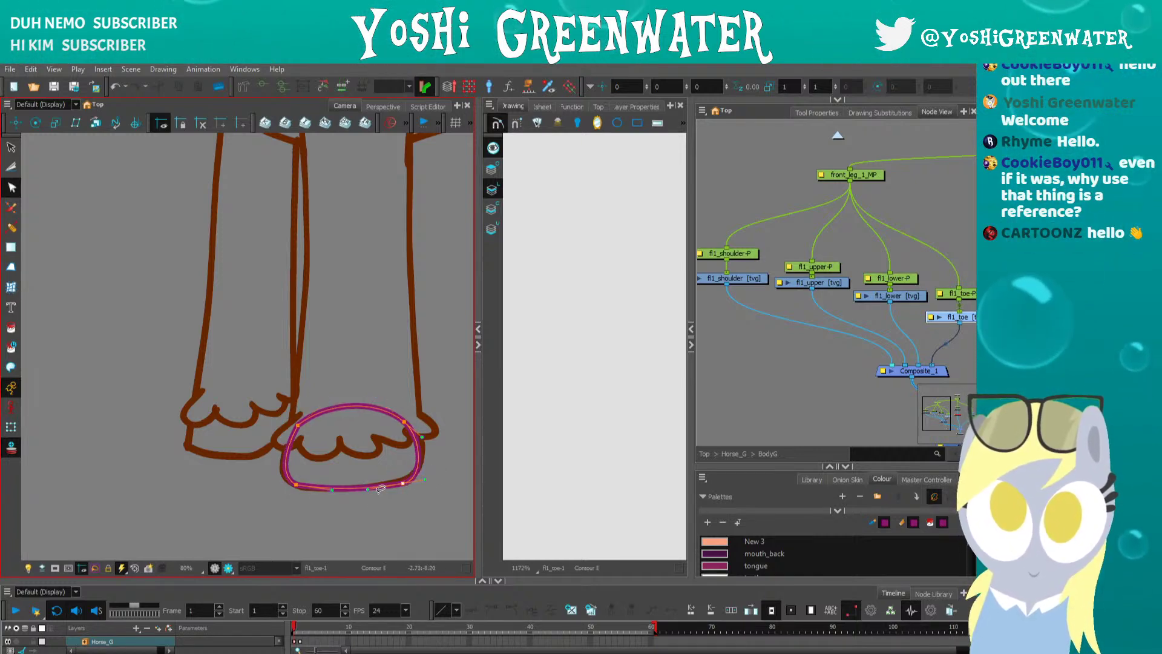
- Enlarge the toe in a wider Drawing view and reshape the lower-left corner of its outline, moving the corner point slightly inward
key("shift+m")
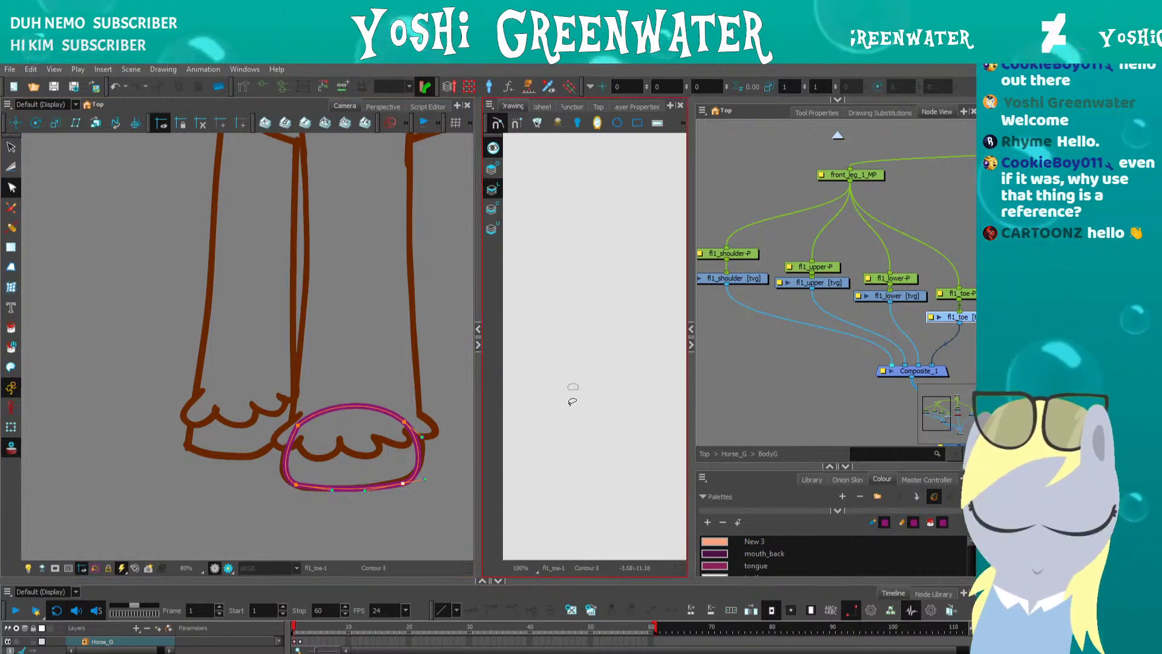
scroll(569, 388, "up", 10)
left_click_drag(578, 387, 490, 391)
left_click_drag(478, 385, 377, 357)
left_click(464, 364)
left_click_drag(457, 381, 451, 375)
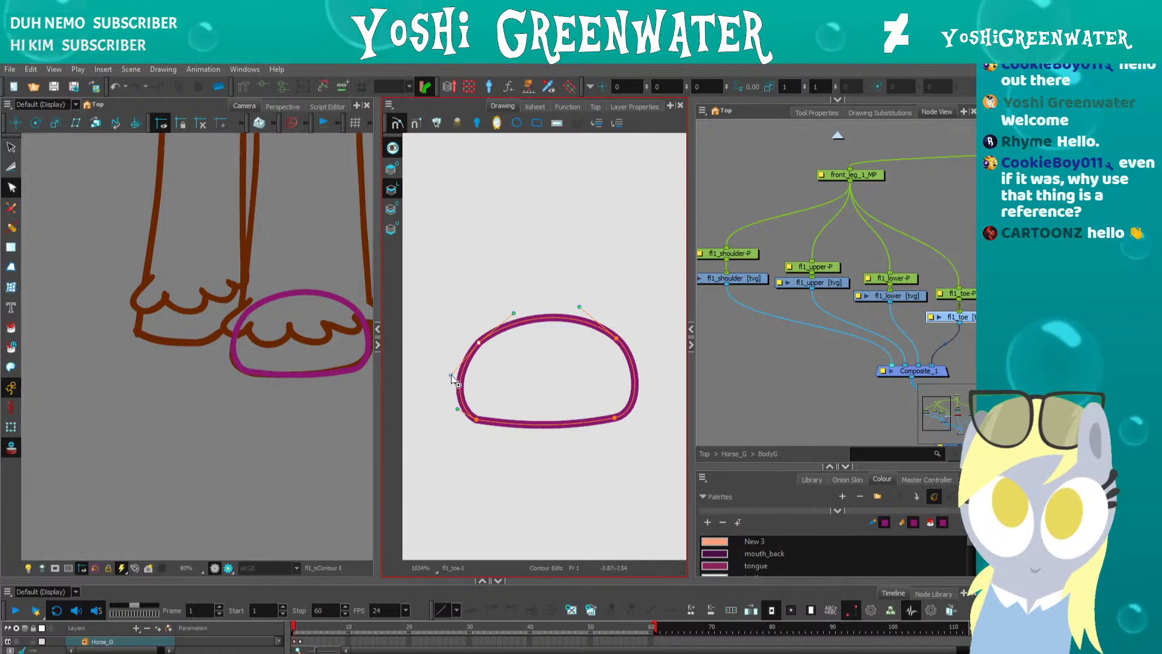
left_click_drag(453, 416, 454, 414)
key("Right")
key("Right")
- Fine-tune the position of the toe outline's lower-right point in small nudges
mouse_move(576, 389)
left_mouse_down()
mouse_move(619, 430)
mouse_move(575, 447)
left_mouse_up()
key("Left")
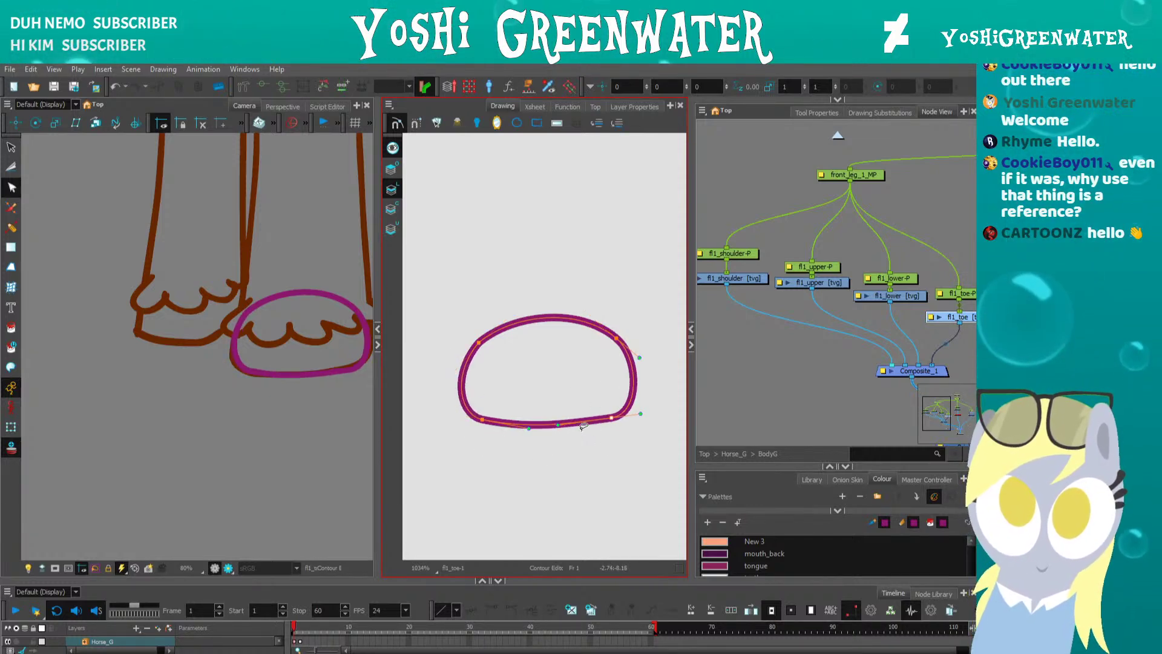
key("Right")
key("Down")
left_click(508, 444)
key("space")
- Smooth the curve through the toe outline's lower-right corner and nudge its upper-right point slightly upward
left_click_drag(536, 457, 509, 462)
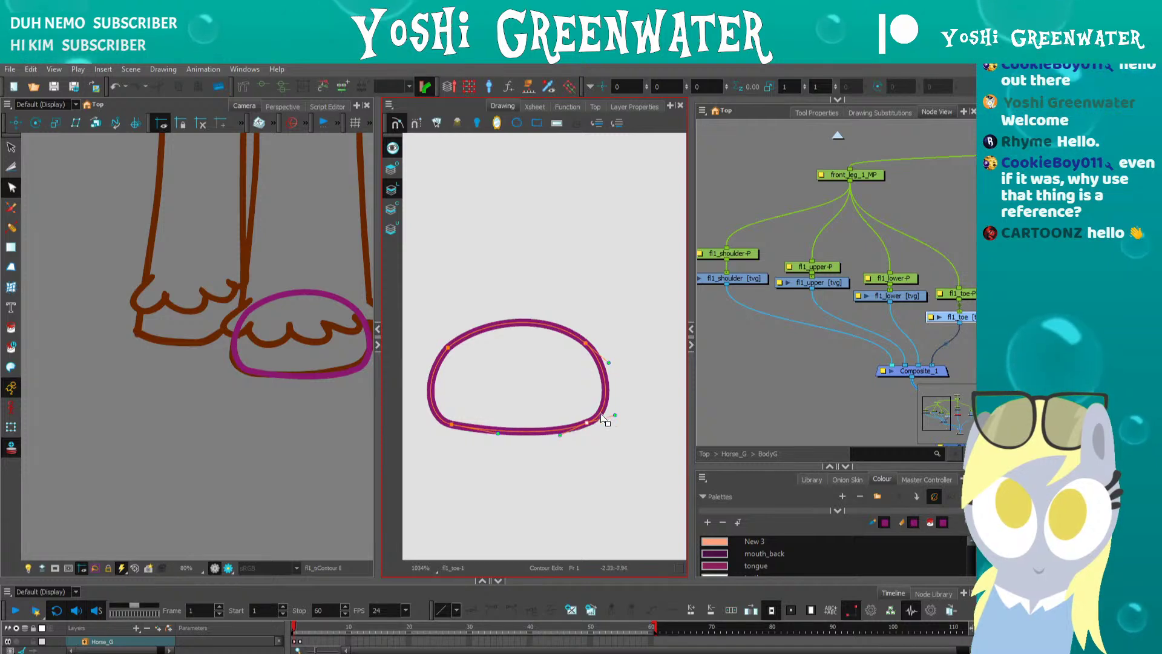
scroll(578, 412, "up", 4)
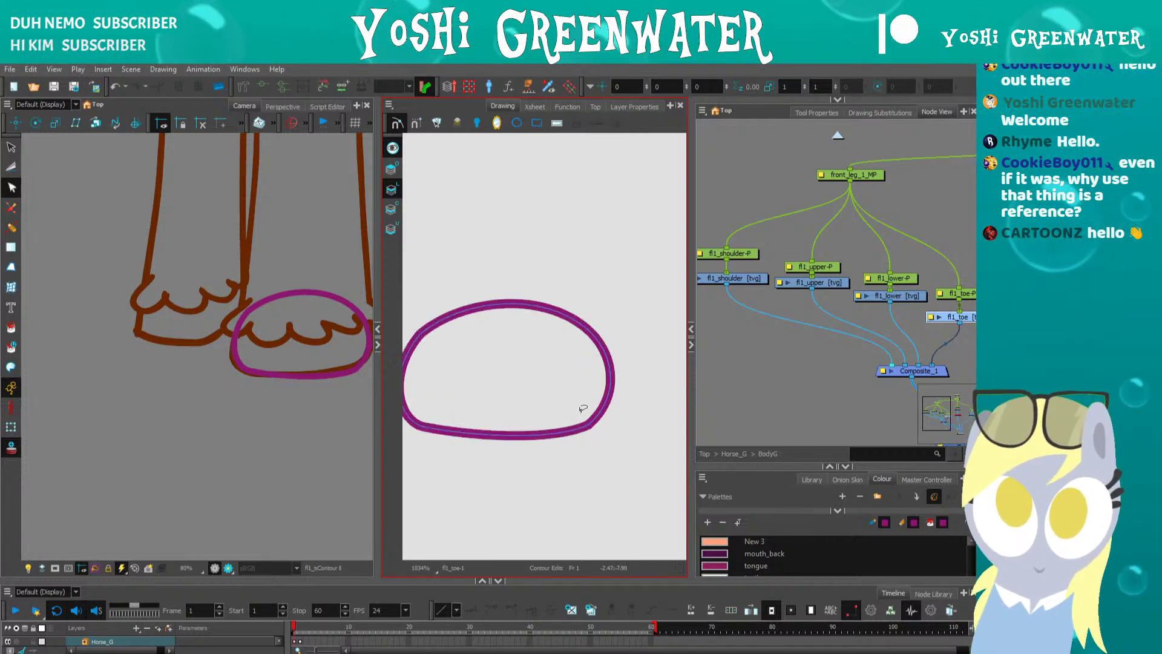
left_click_drag(574, 401, 604, 459)
left_click_drag(532, 473, 532, 480)
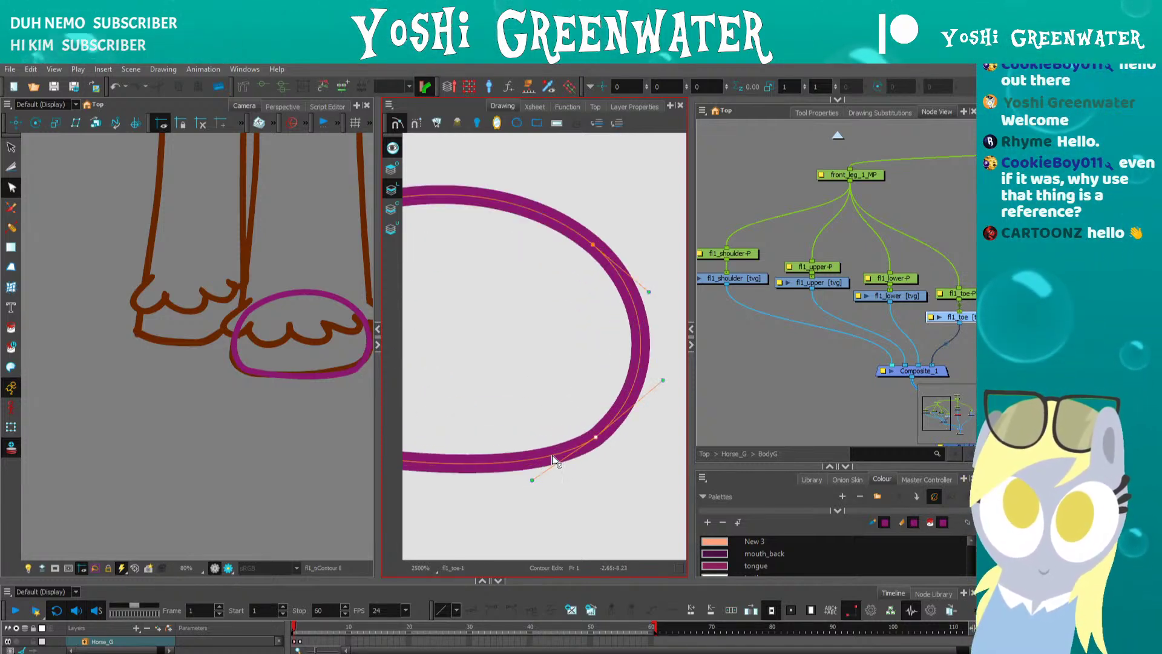
key("Right")
key("Up")
left_click_drag(571, 249, 563, 307)
key("Up")
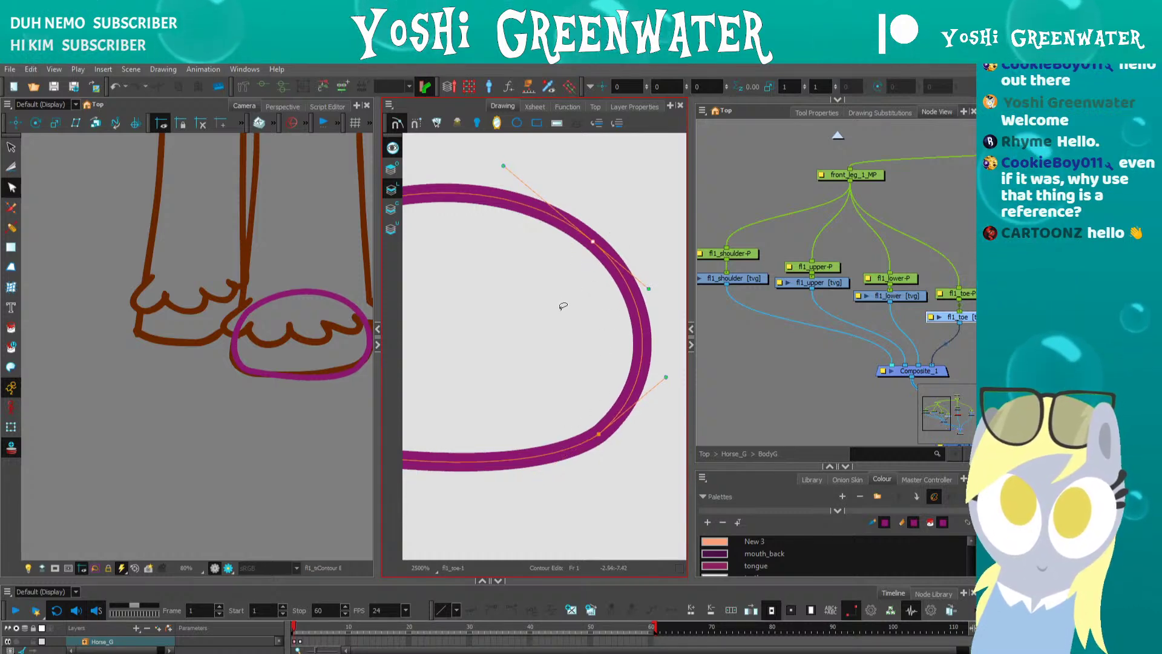
- Round the toe outline's lower-left corner further and lift the upper-left point and upper curve into a taller dome
left_click_drag(468, 425, 503, 420)
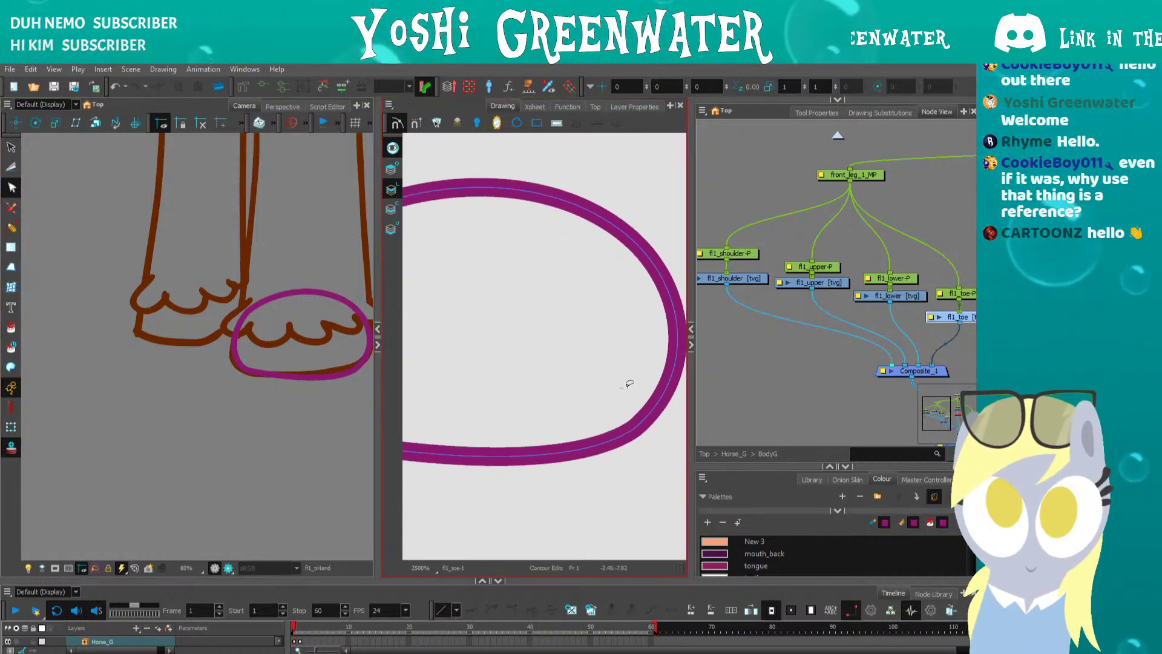
scroll(581, 465, "down", 2)
left_click_drag(537, 475, 605, 469)
left_click_drag(446, 427, 441, 423)
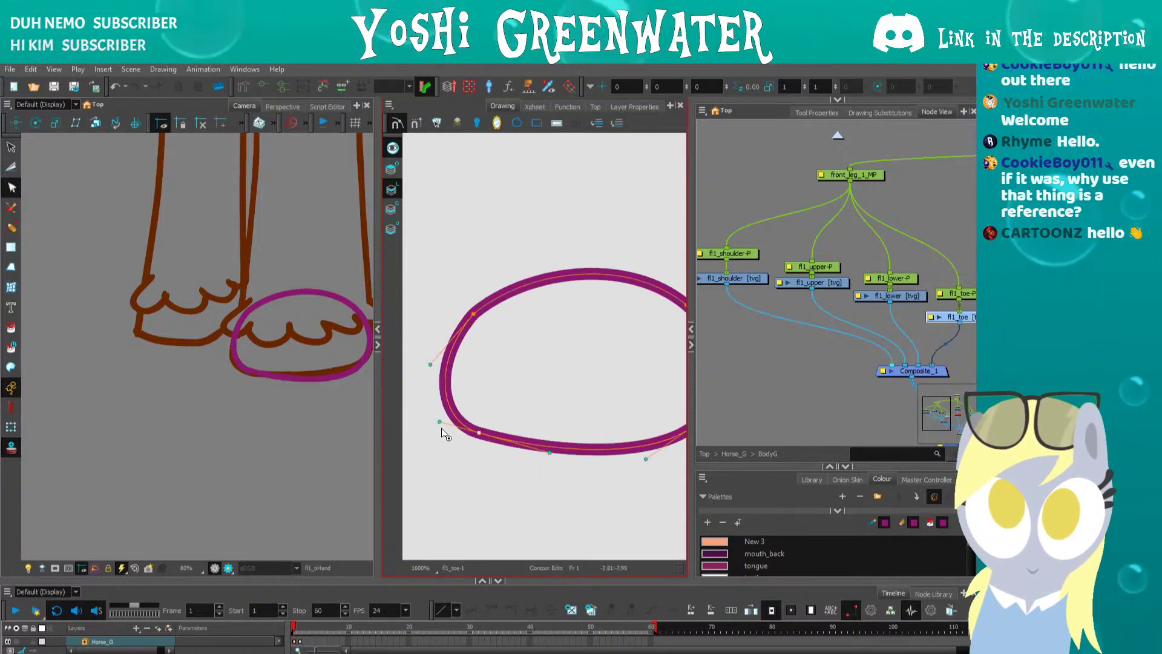
left_click_drag(473, 314, 473, 311)
left_click_drag(527, 265, 524, 253)
scroll(443, 335, "right", 3)
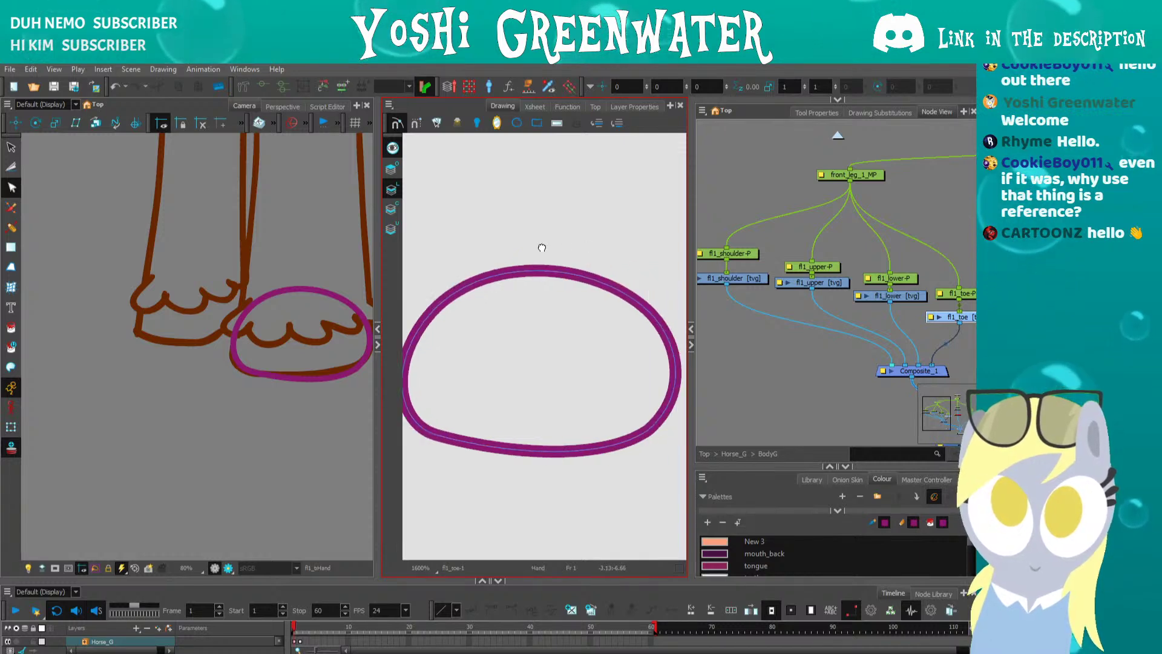
left_click_drag(570, 255, 570, 253)
left_click(536, 337)
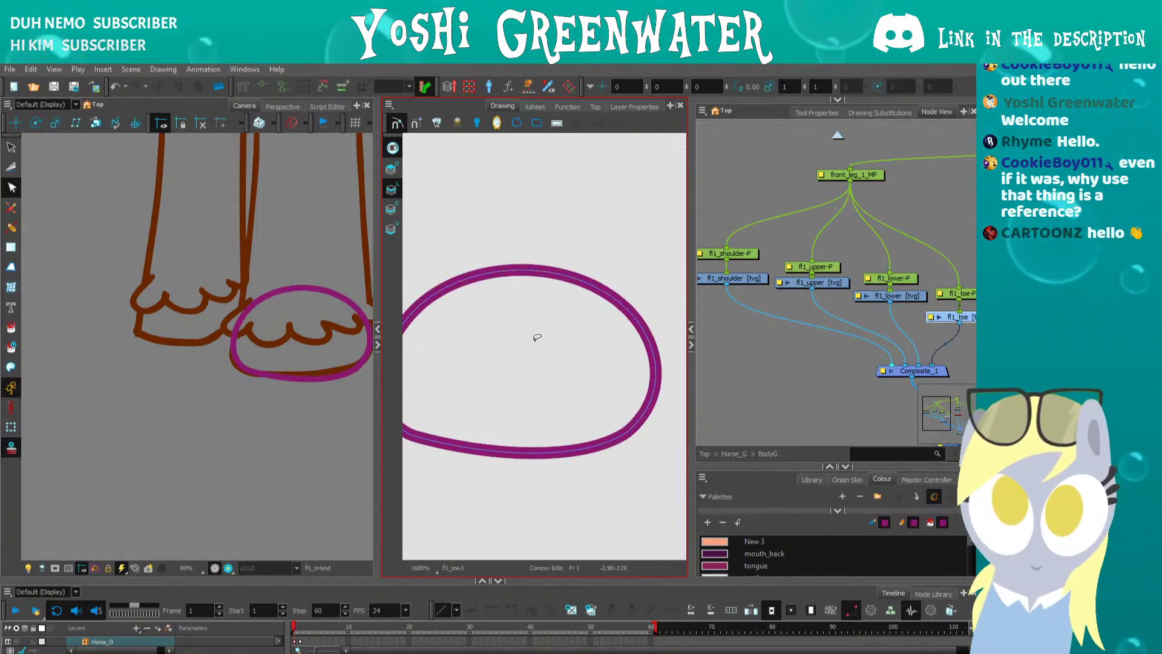
- Fill the inside of the toe outline with the toe_fill colour
left_click_drag(725, 465, 724, 370)
left_click(712, 543)
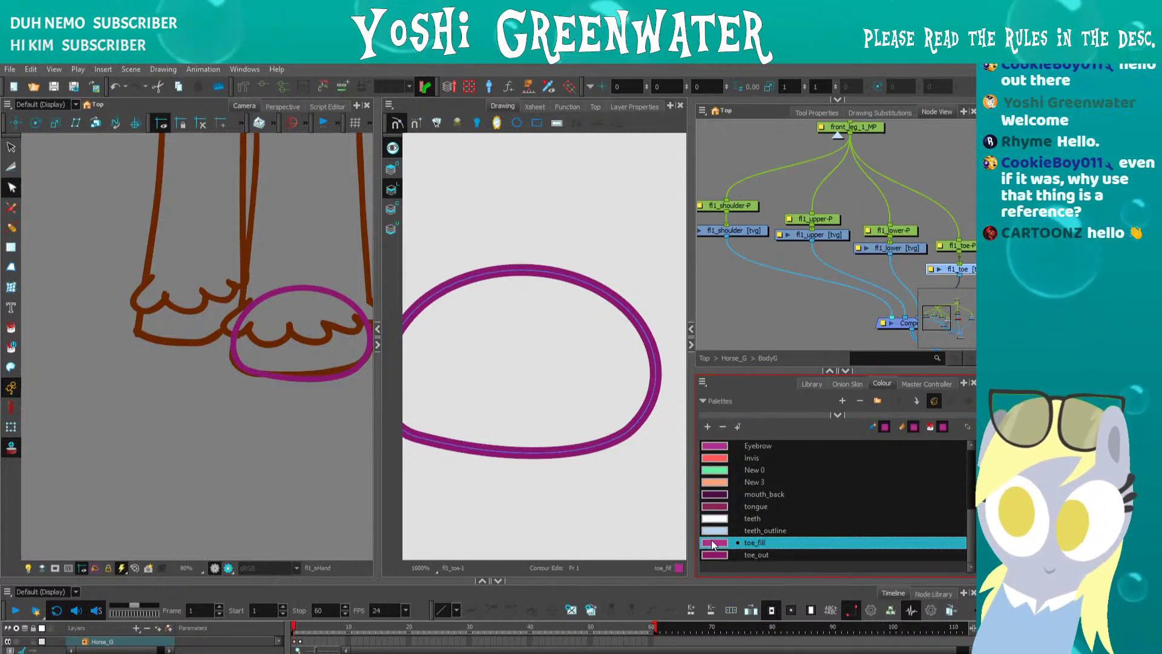
key("alt+i")
left_click(520, 412)
left_click_drag(465, 462, 512, 467)
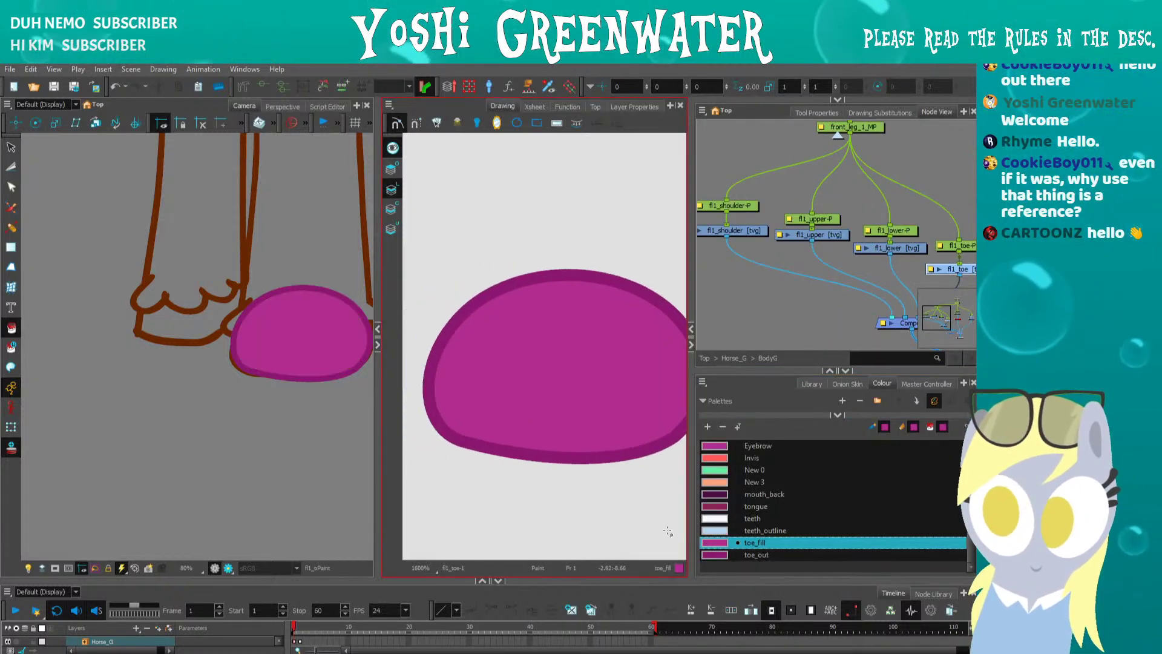
- Brighten the toe_fill swatch slightly so the fill contrasts more with the outline
double_click(713, 543)
left_click_drag(552, 228, 544, 331)
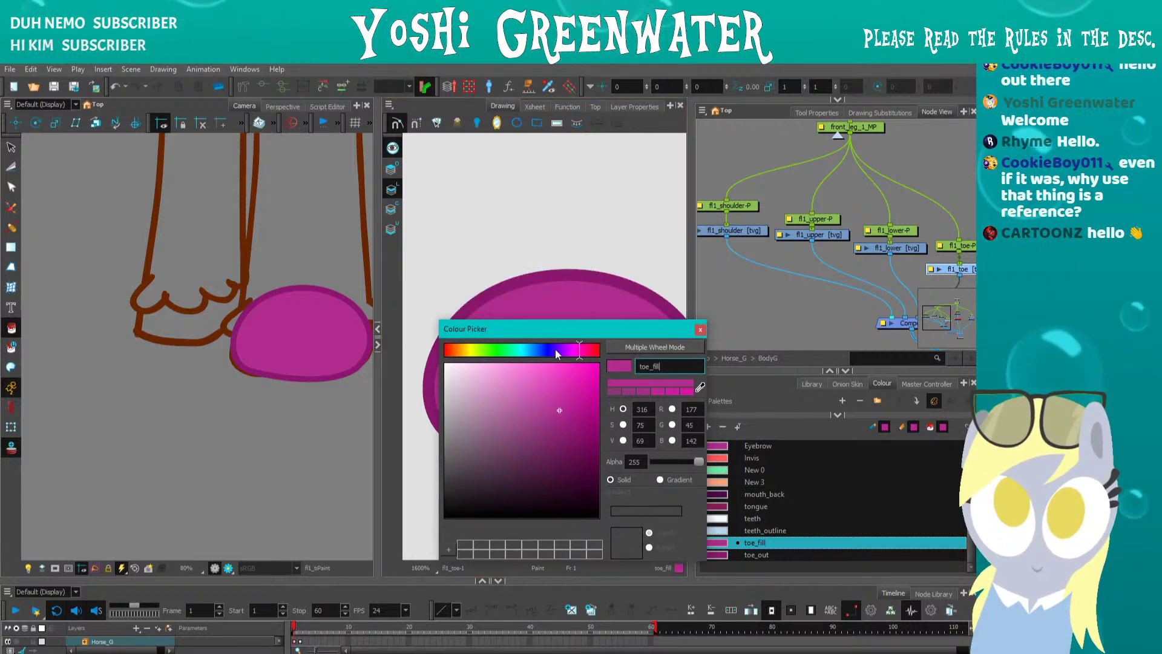
left_click(701, 329)
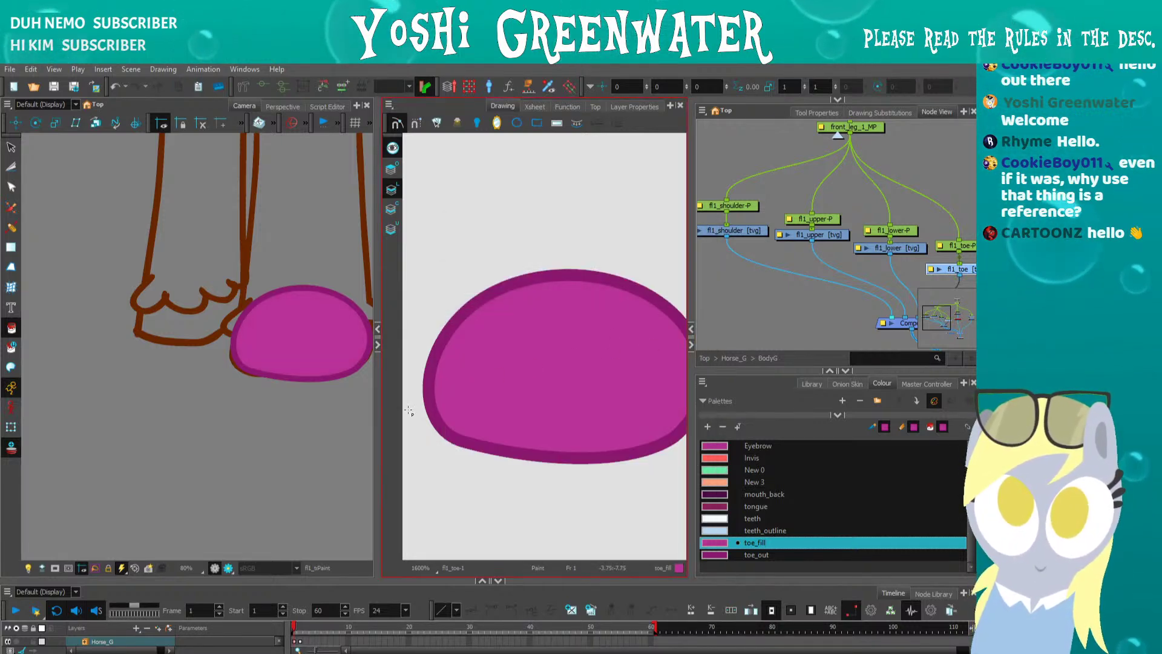
- Refine the toe outline's lower-left corner by nudging its point vertically and pulling its bottom-edge curve handle slightly inward
key("alt+q")
left_click(446, 450)
left_click(441, 447)
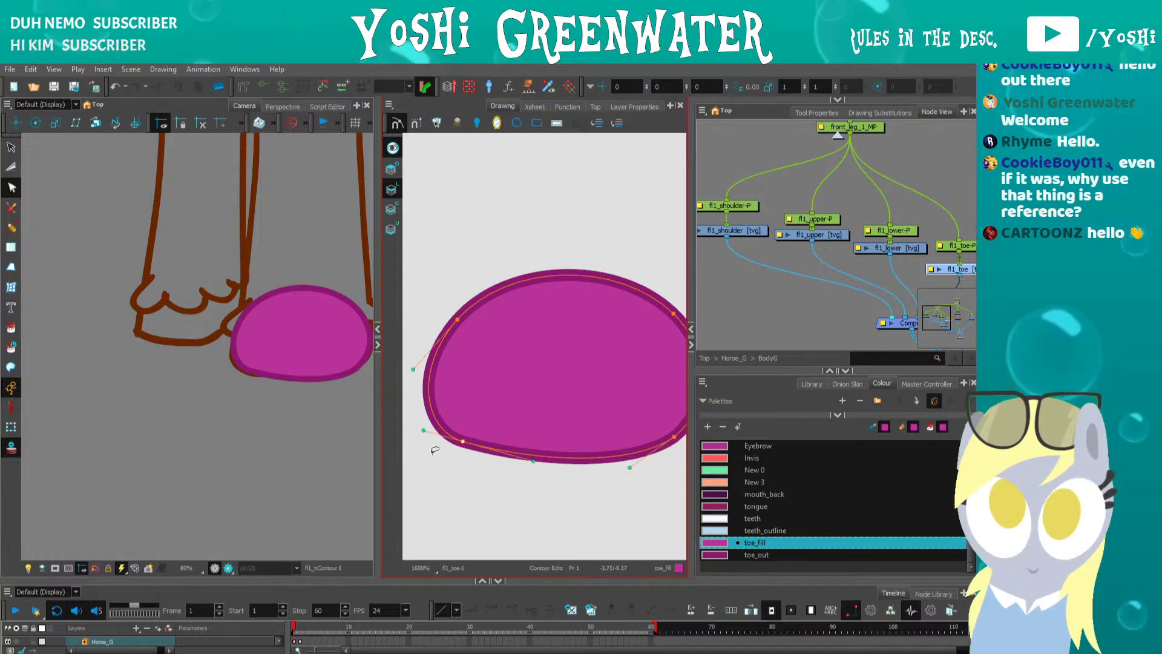
left_click(440, 448)
left_click_drag(310, 388, 288, 420)
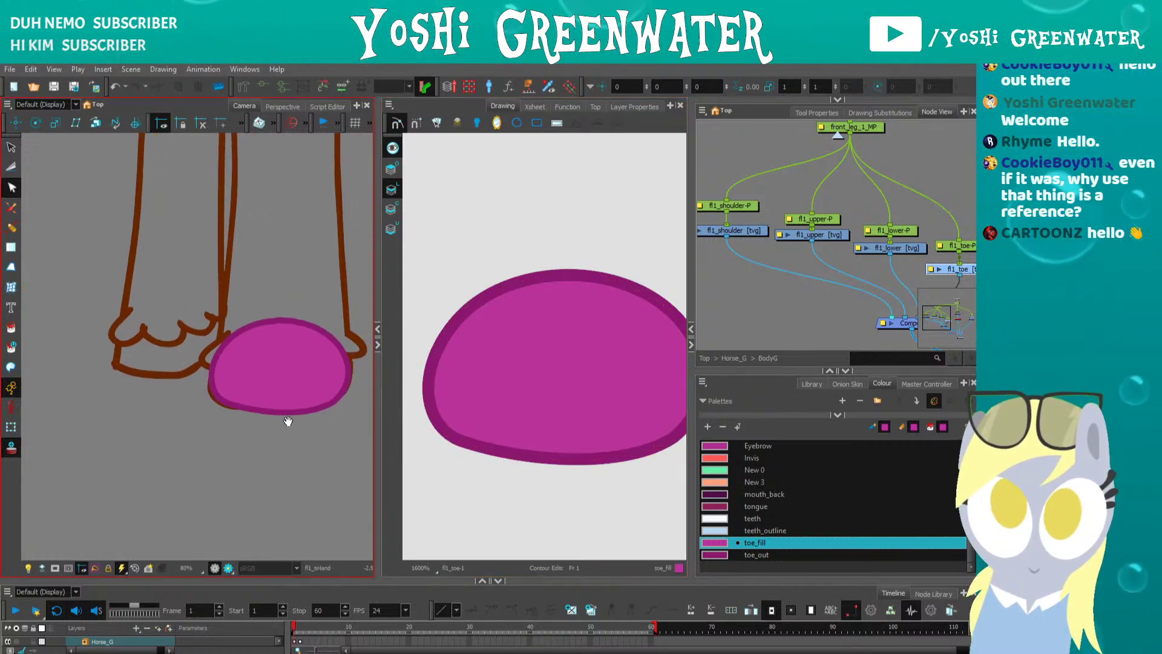
mouse_move(536, 416)
left_mouse_down()
mouse_move(542, 485)
mouse_move(568, 508)
mouse_move(666, 417)
mouse_move(668, 450)
left_mouse_up()
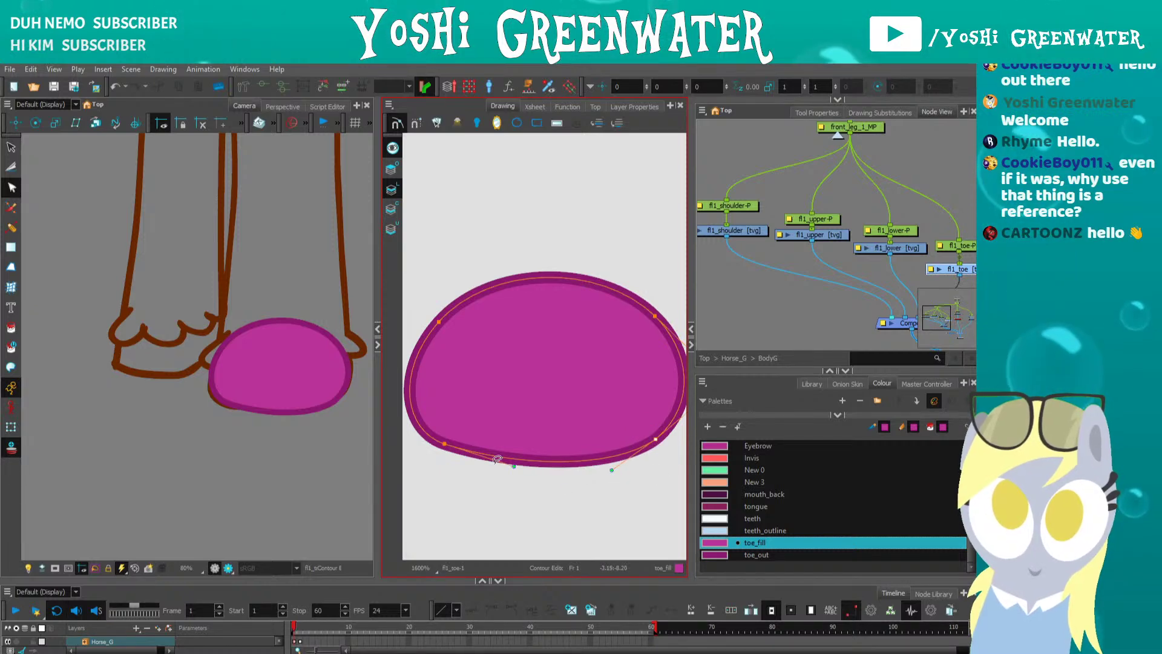
key("Up")
left_click_drag(514, 464, 509, 463)
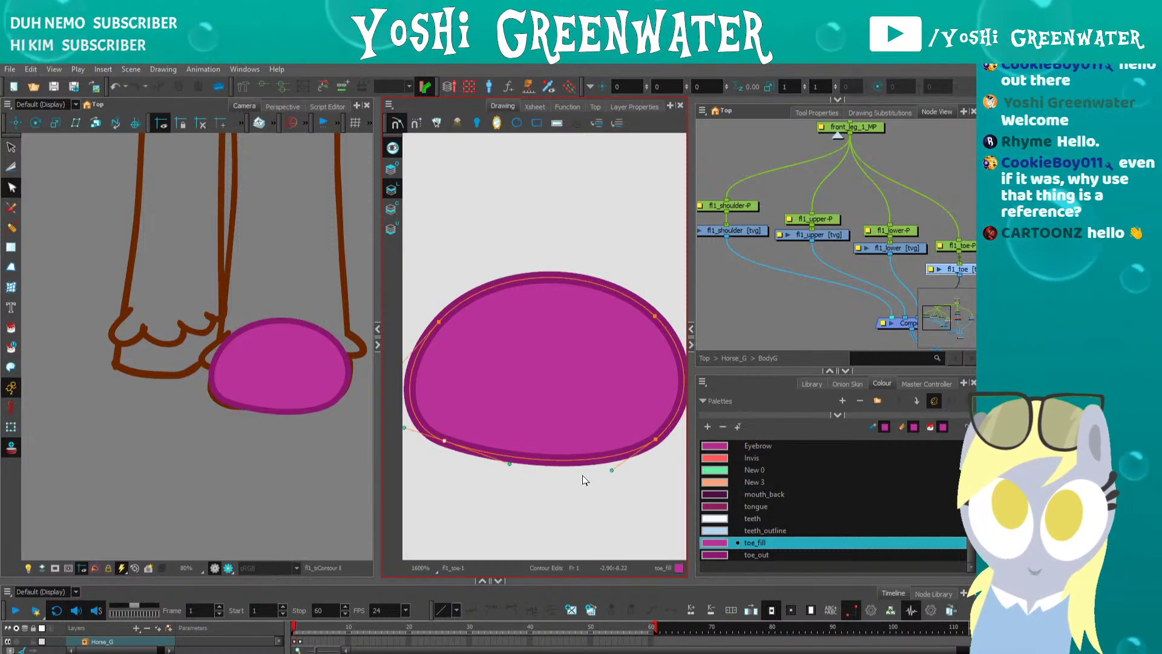
left_click(610, 477)
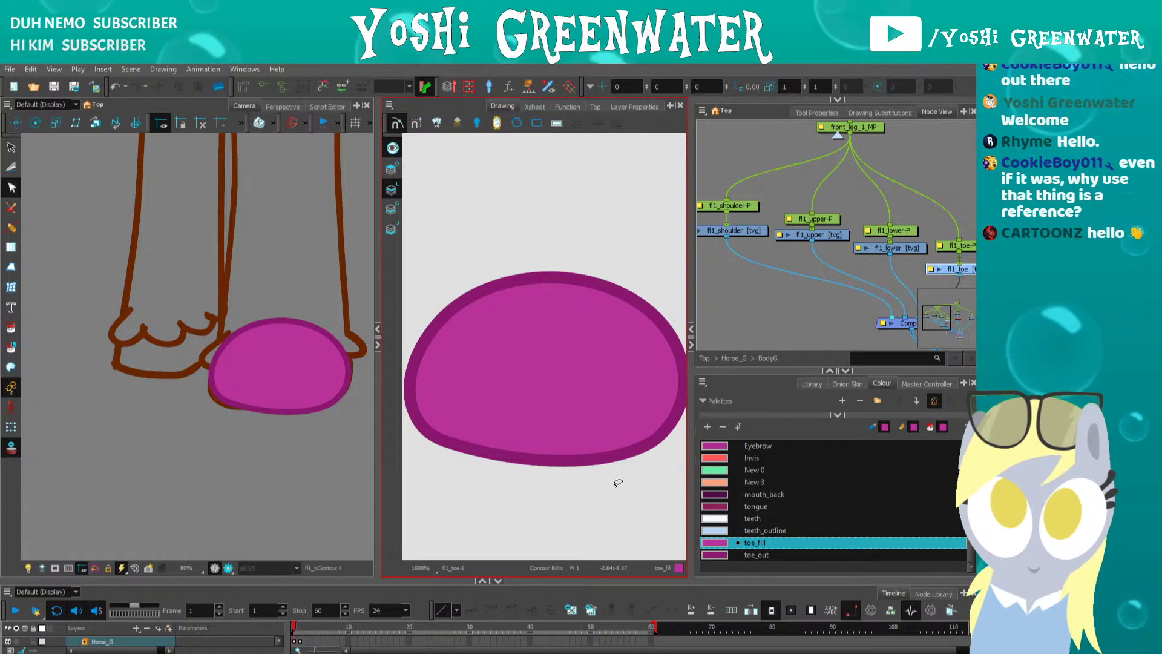
mouse_move(431, 463)
left_mouse_down()
mouse_move(441, 415)
mouse_move(445, 475)
left_mouse_up()
key("Down")
left_click(438, 480)
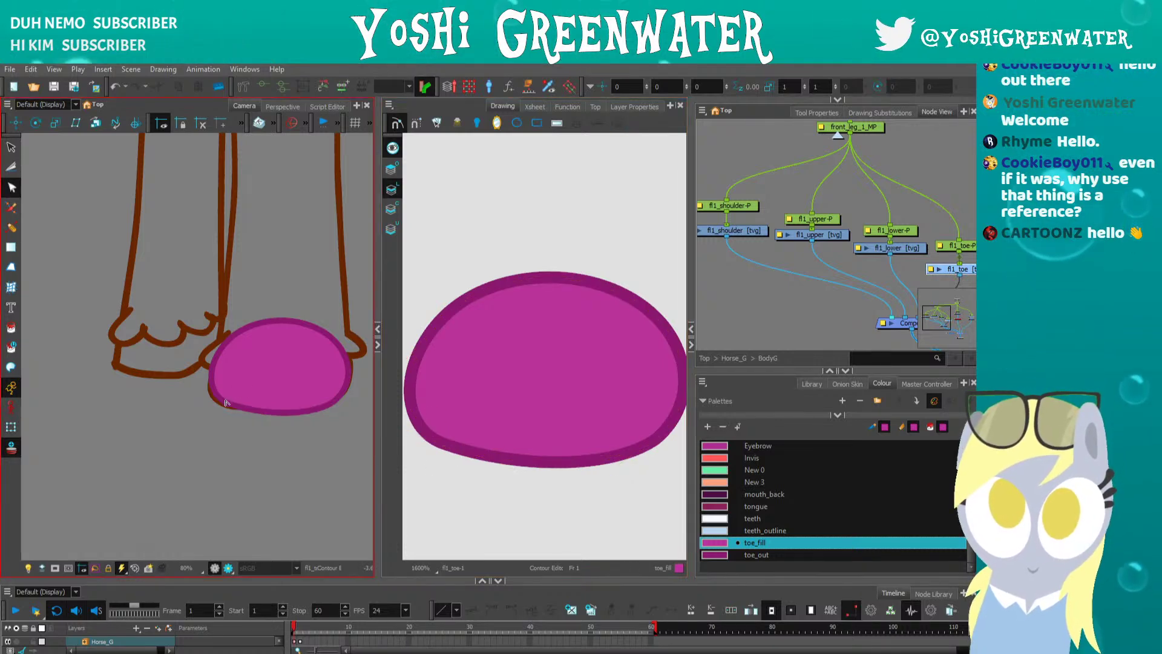
- Disable the fl1_toe drawing and its peg to uncover the hoof sketch beneath
scroll(227, 400, "down", 4)
scroll(227, 400, "up", 3)
left_click_drag(272, 424, 249, 455)
left_click_drag(258, 406, 252, 452)
left_click_drag(763, 305, 672, 298)
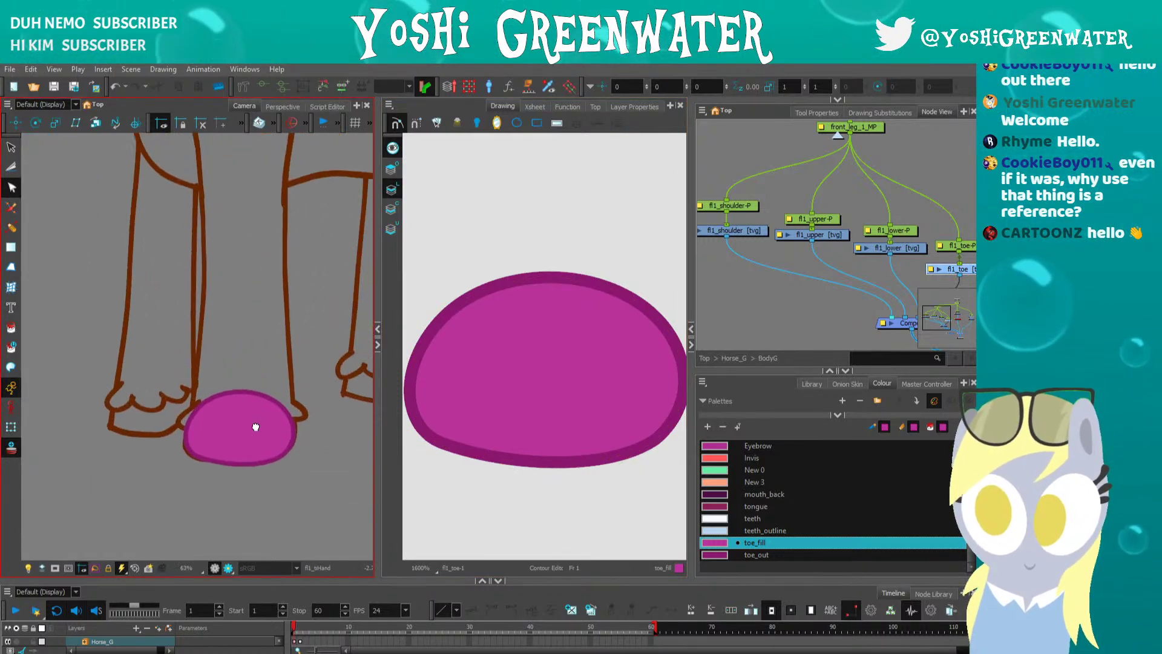
left_click_drag(911, 226, 836, 283)
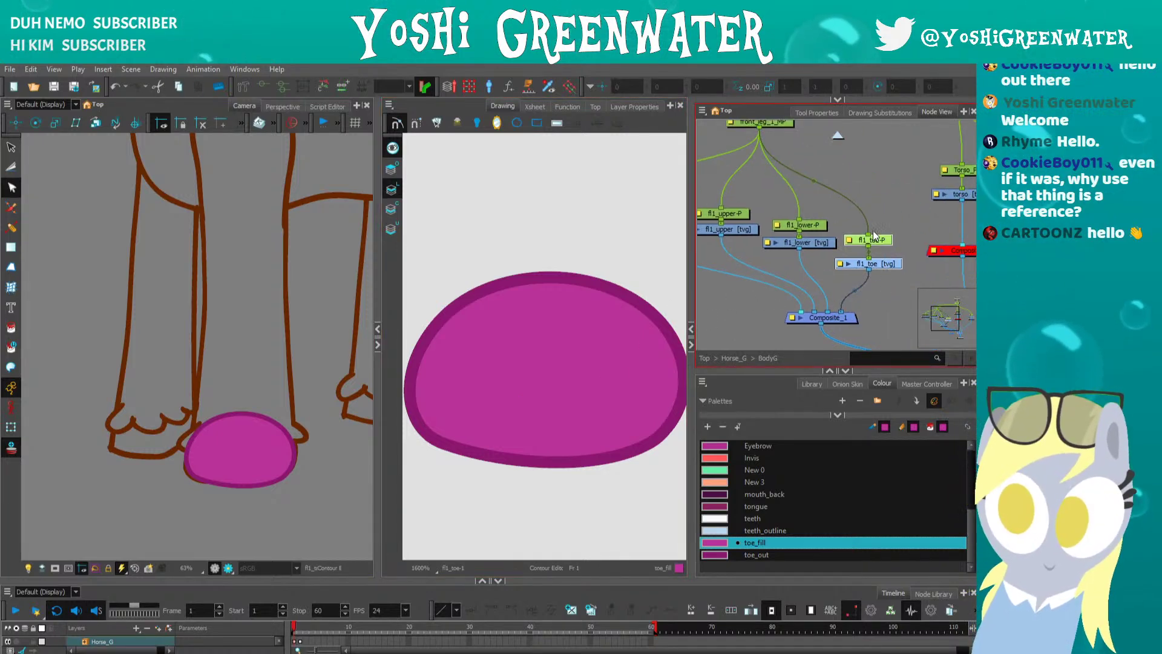
key("d")
left_click(762, 328)
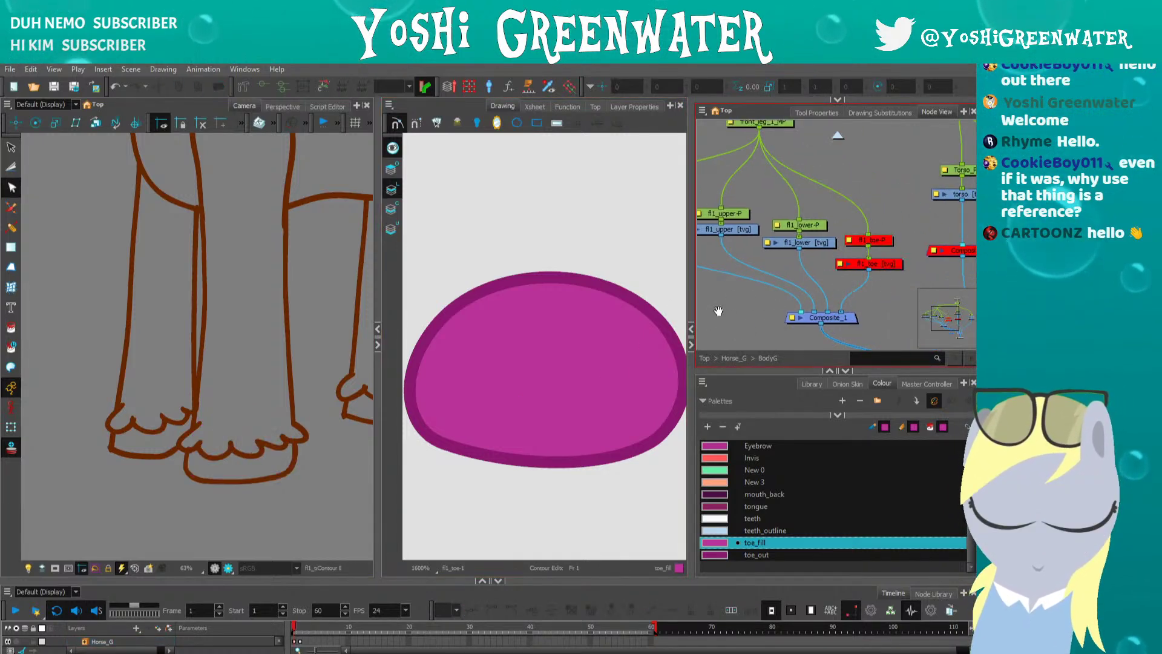
- Draw a Coat_Out circle on the fl1_lower drawing, inside the first front leg just below the belly line
left_click_drag(718, 311, 724, 327)
left_click(798, 259)
scroll(717, 502, "up", 4)
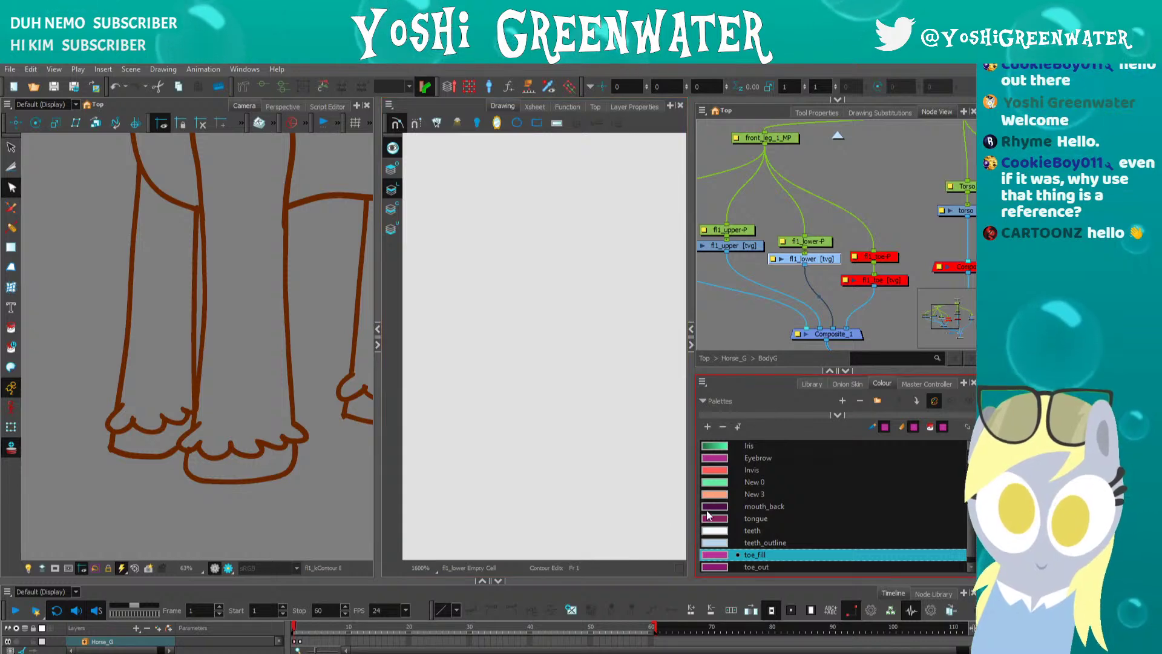
left_click(713, 495)
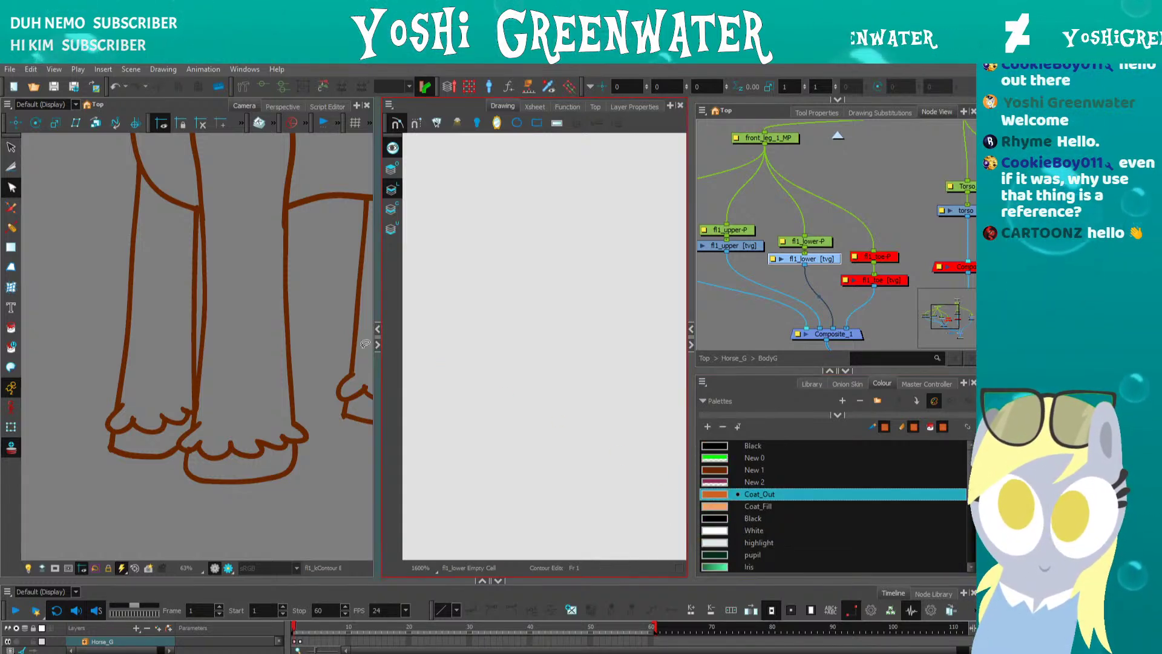
left_click_drag(378, 384, 469, 384)
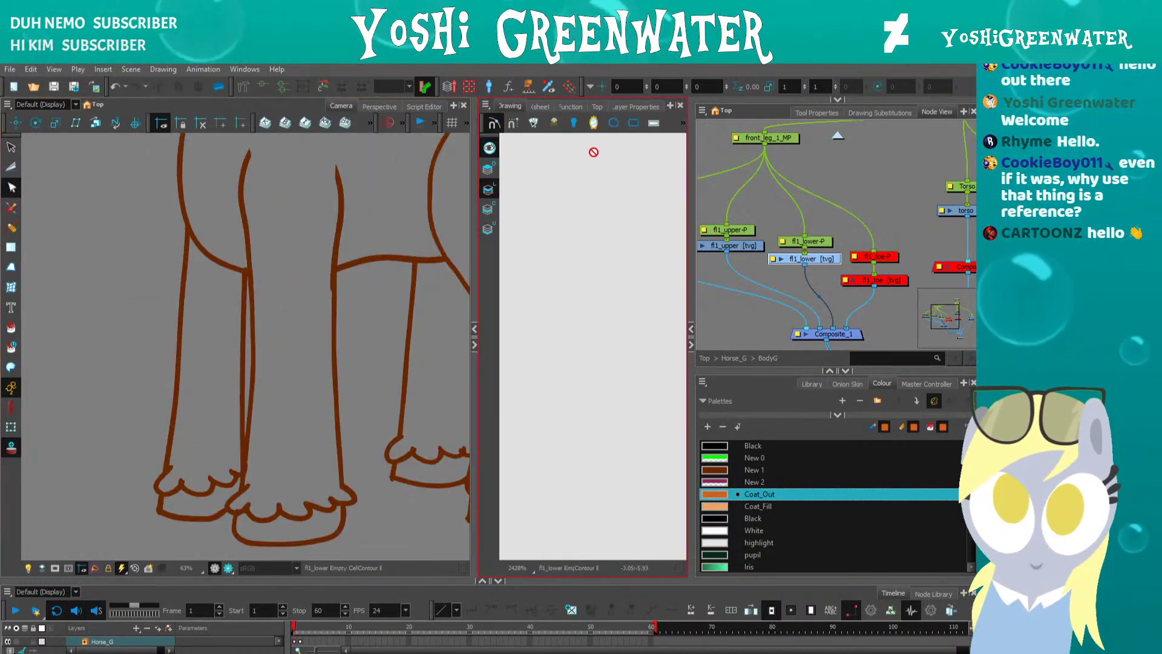
left_click(613, 123)
left_click_drag(270, 319, 298, 339)
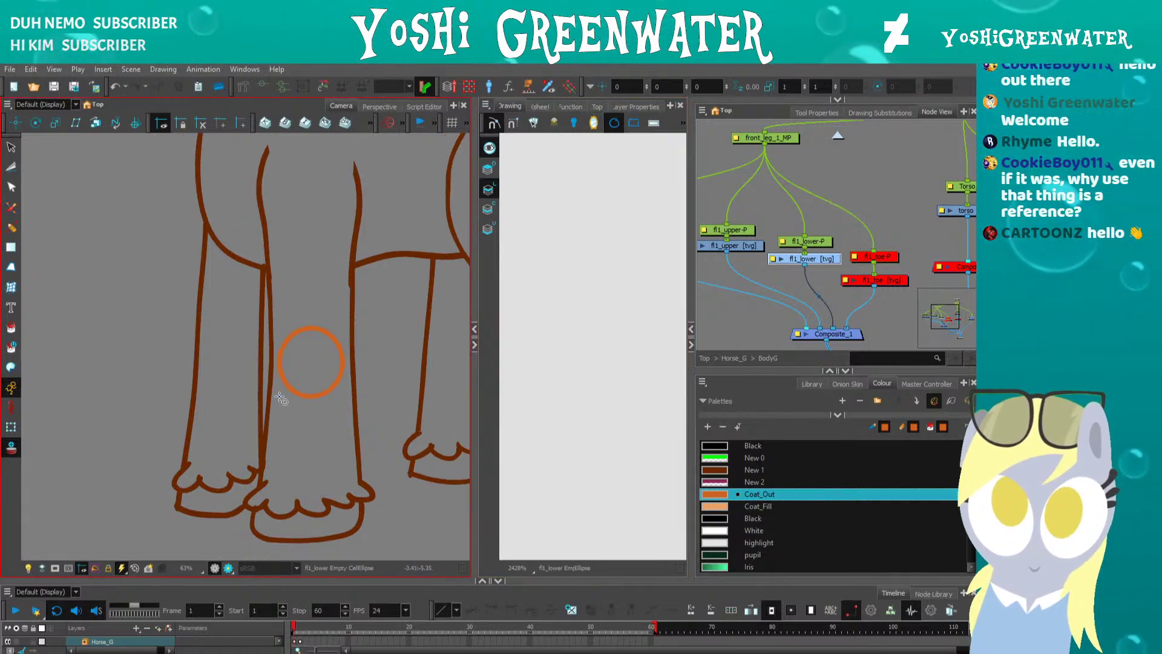
left_click_drag(274, 402, 274, 399)
- Reposition and resize the circle slightly so it spans the sketched leg's width
key("alt+s")
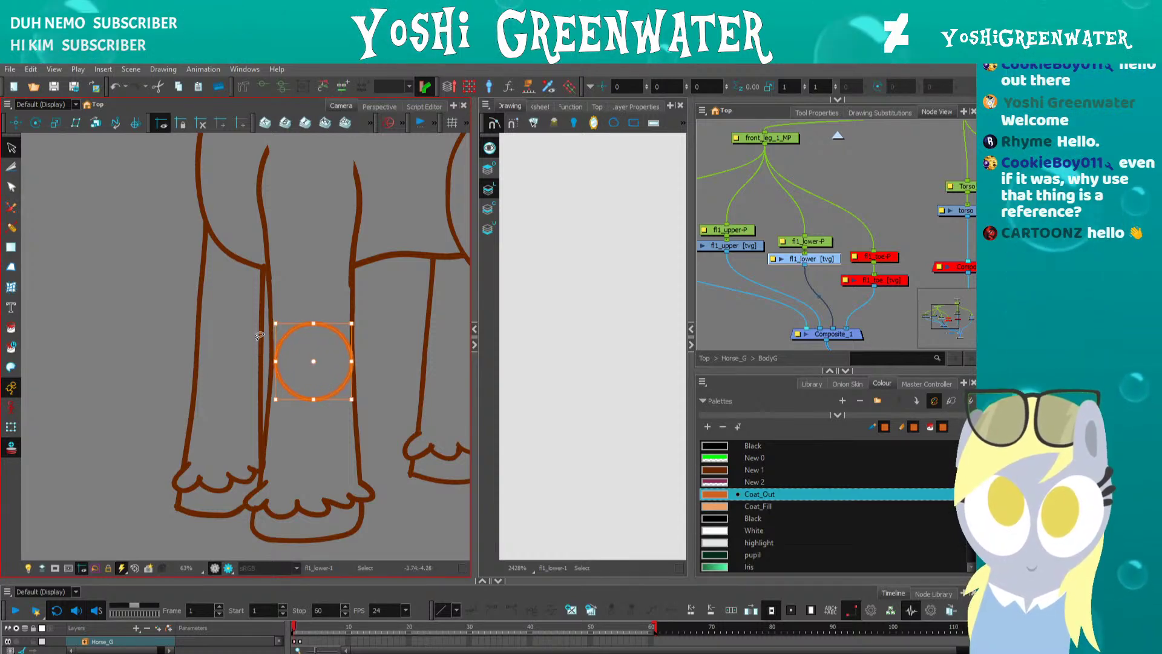
left_click_drag(277, 351, 269, 321)
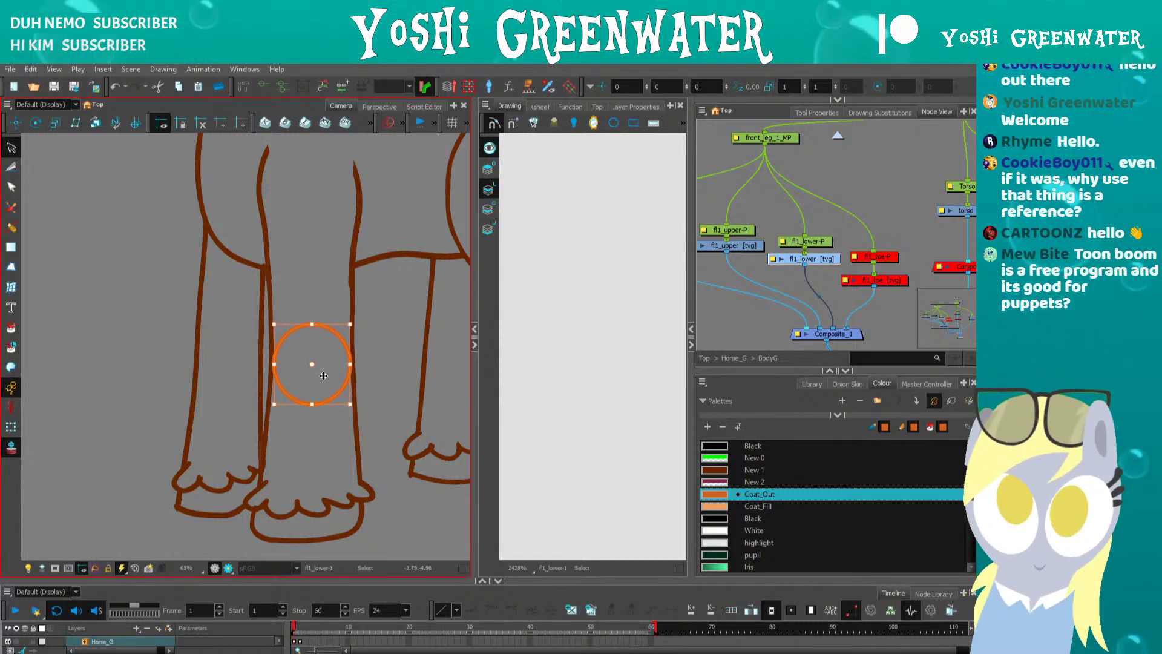
left_click(135, 358)
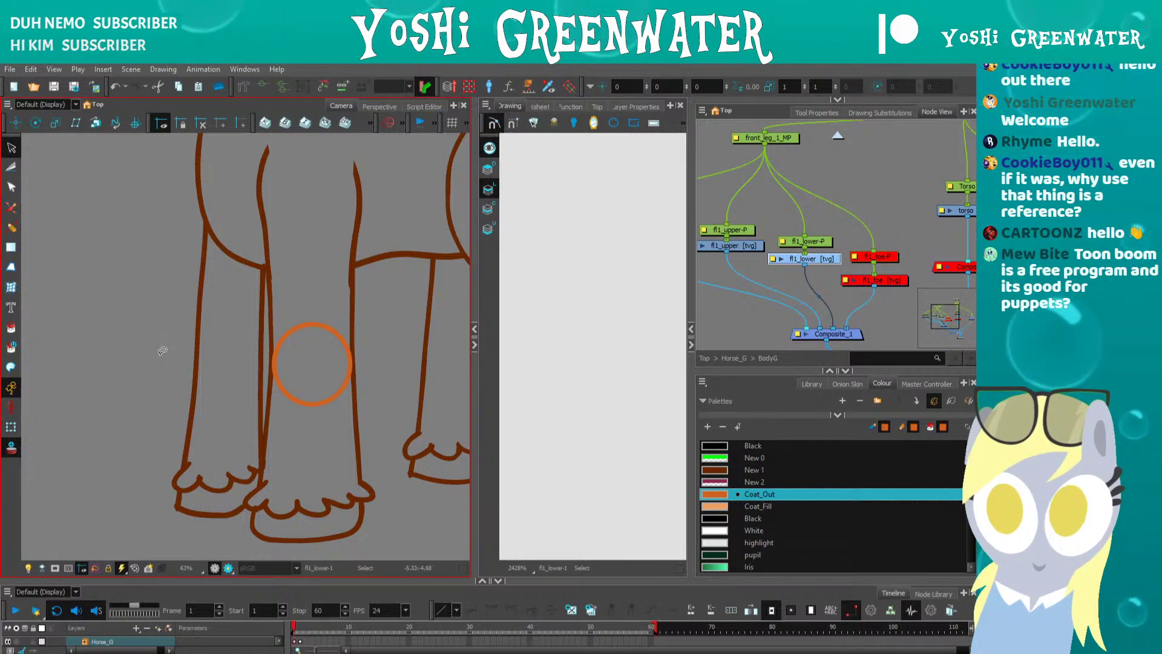
scroll(245, 404, "down", 6)
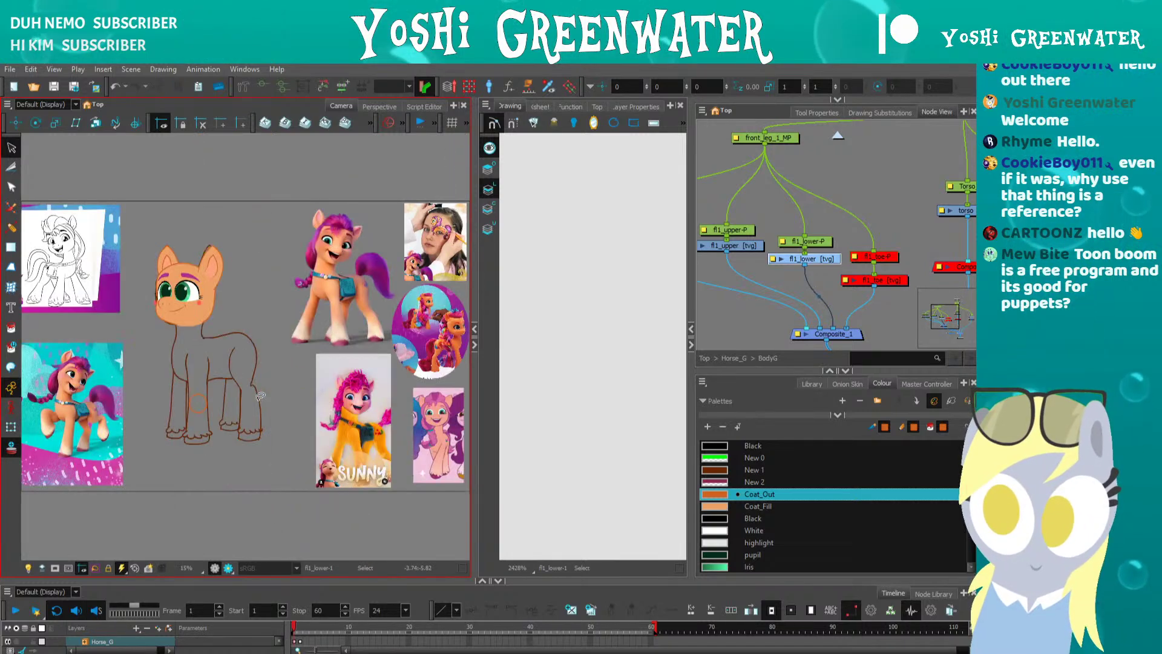
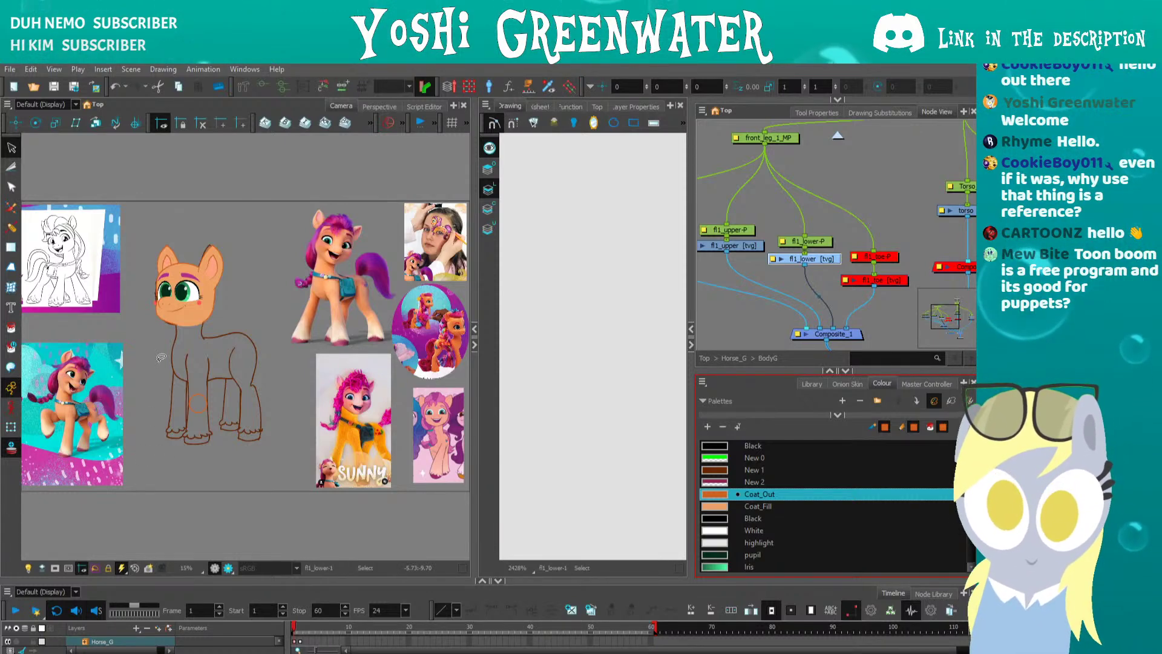
scroll(163, 365, "up", 3)
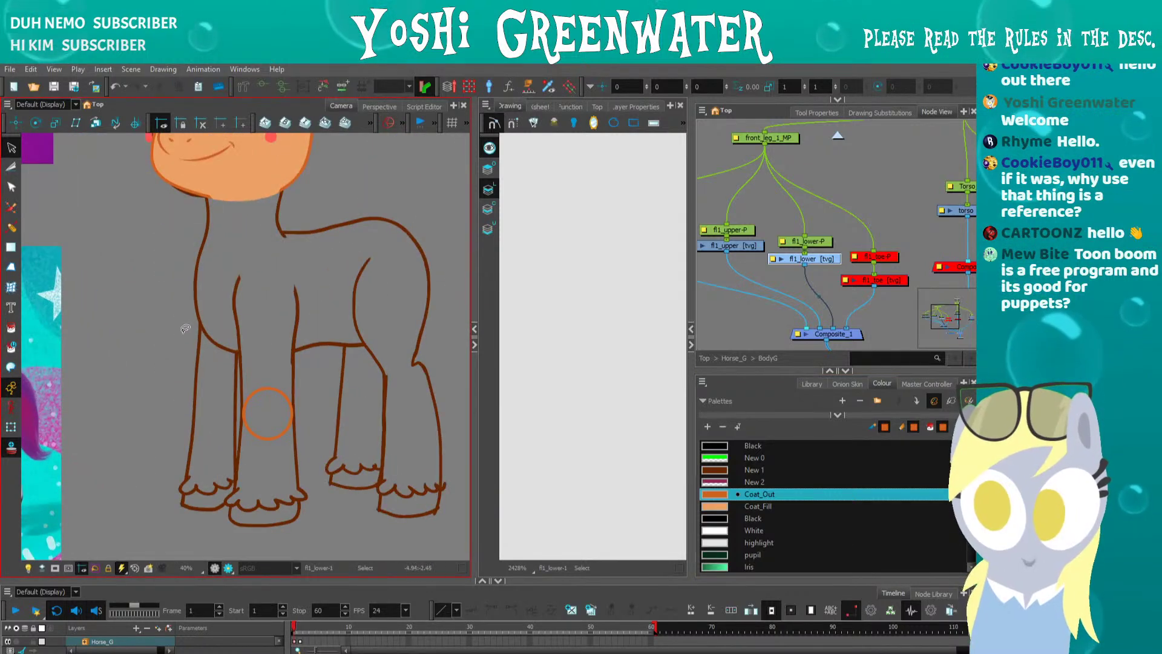
mouse_move(184, 329)
left_mouse_down()
mouse_move(194, 387)
mouse_move(211, 373)
left_mouse_up()
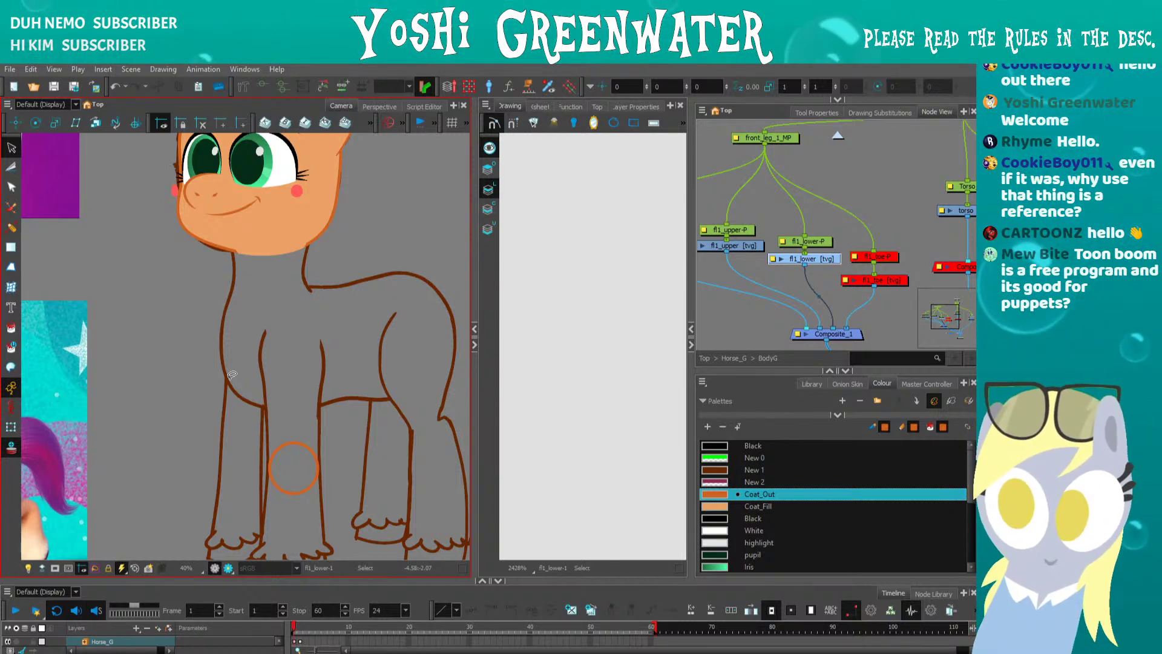
left_click_drag(214, 409, 216, 389)
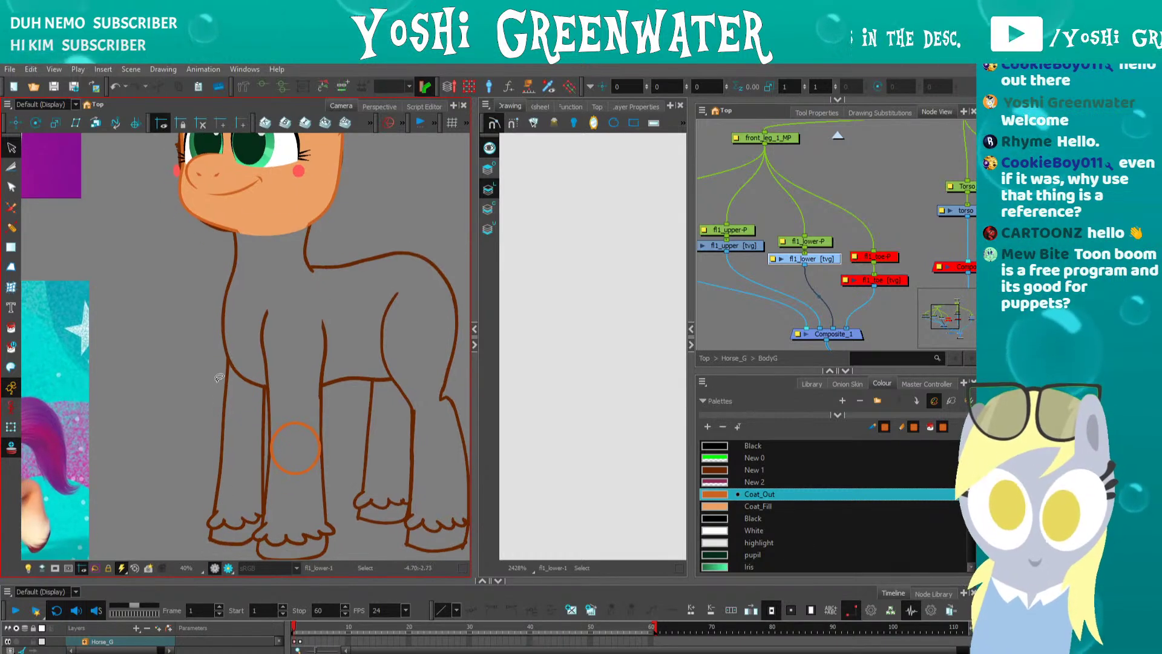
scroll(219, 377, "down", 4)
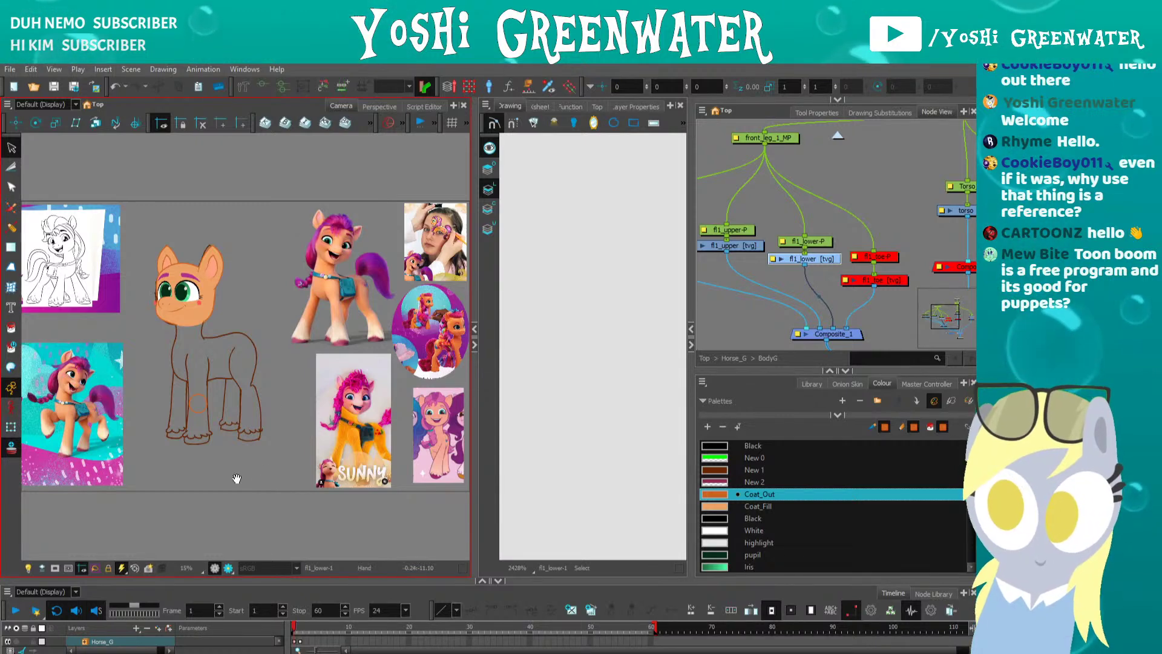
left_click_drag(236, 478, 305, 469)
scroll(248, 407, "up", 5)
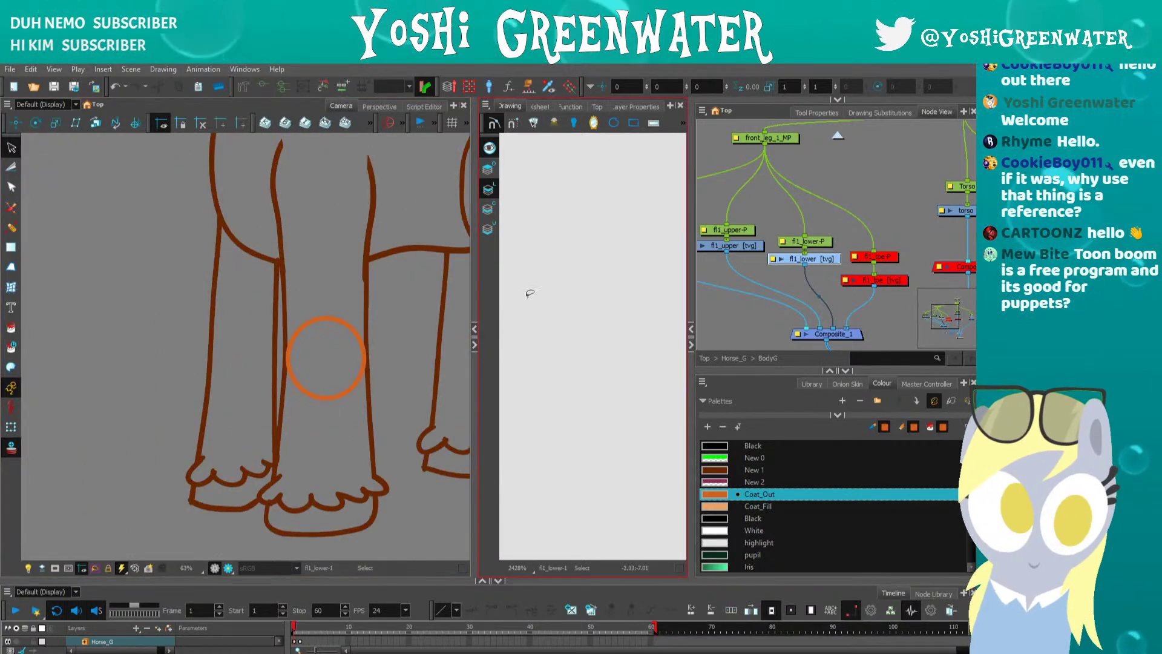
key("shift+m")
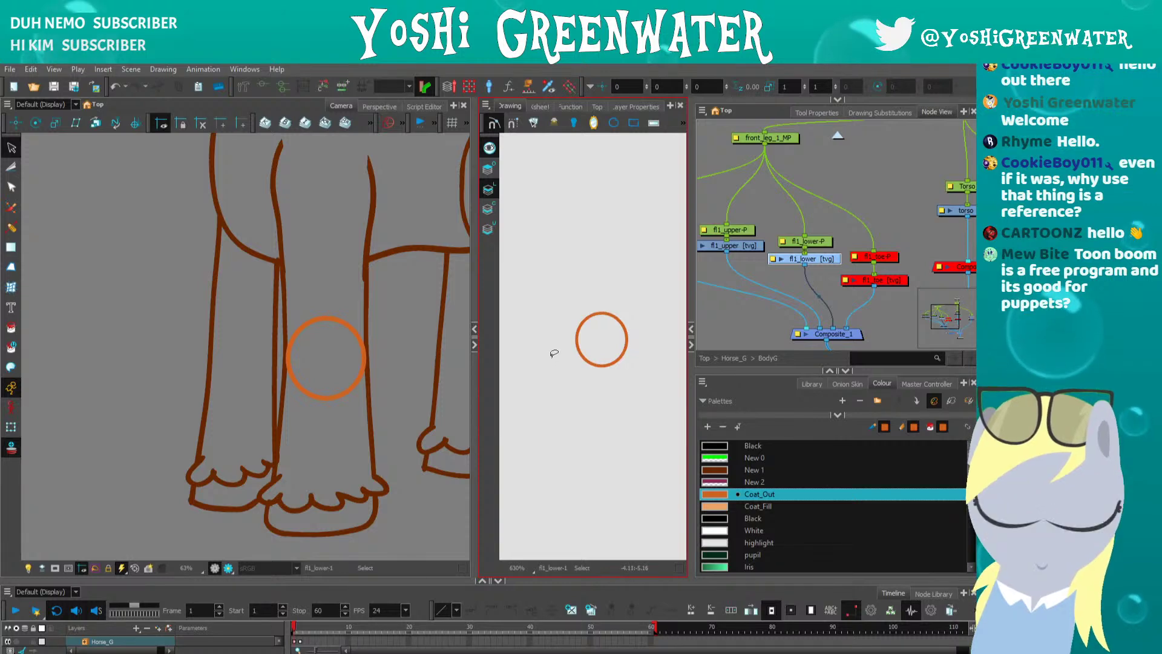
left_click_drag(554, 353, 541, 325)
left_click_drag(718, 370, 711, 349)
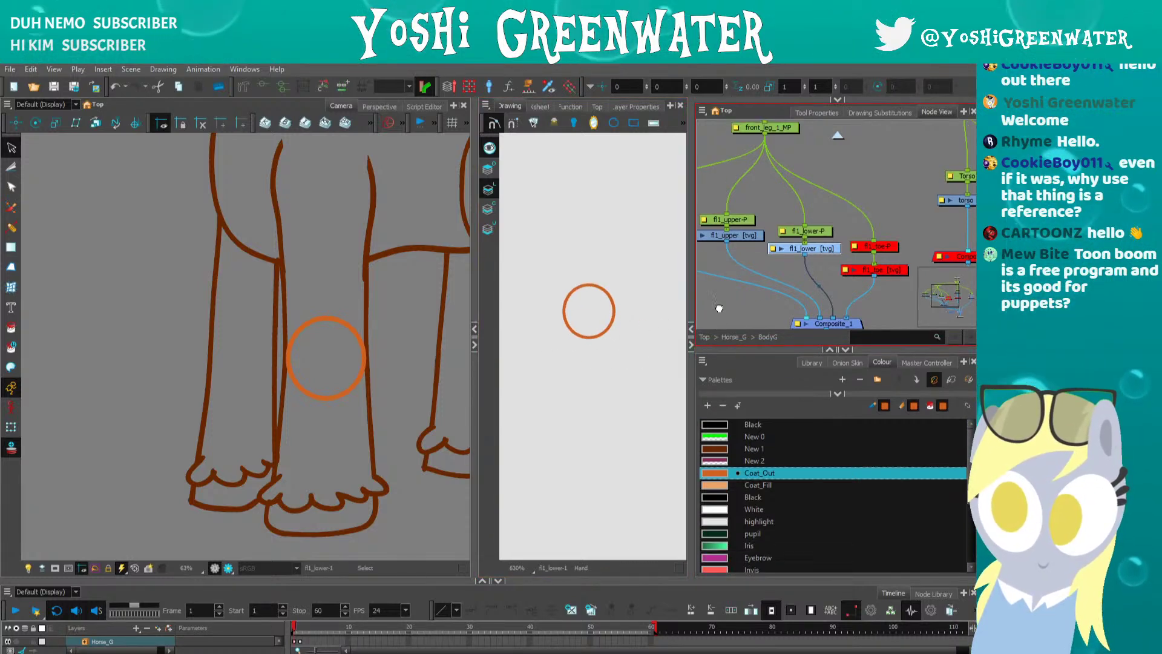
left_click_drag(719, 308, 808, 304)
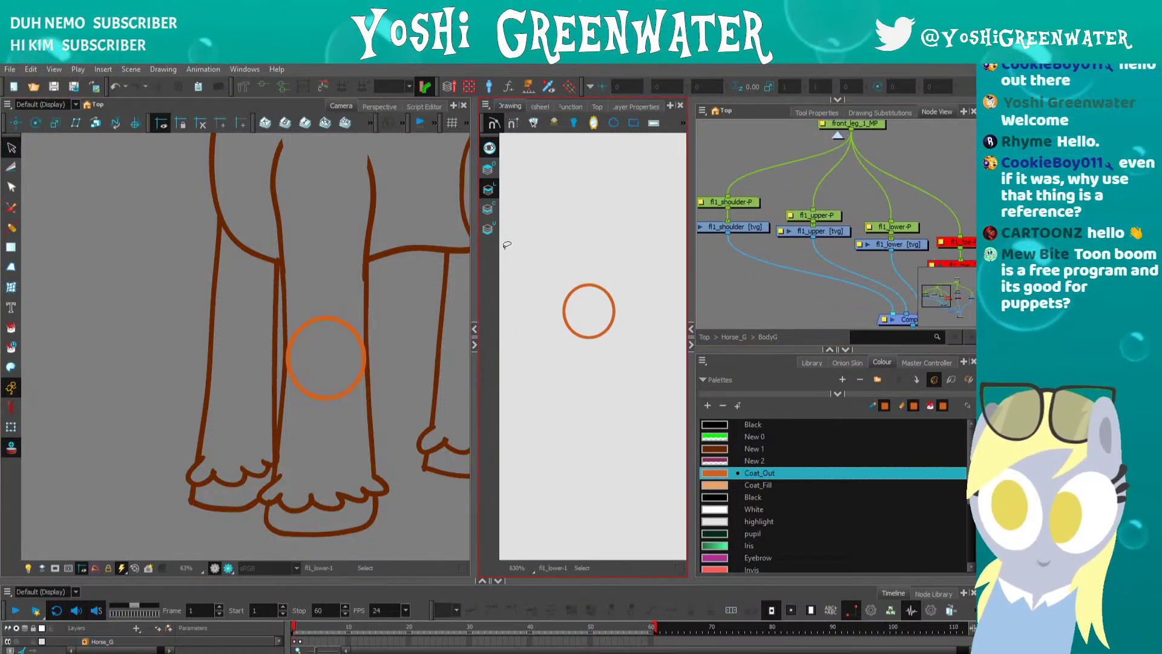
left_click_drag(561, 262, 539, 308)
key("Delete")
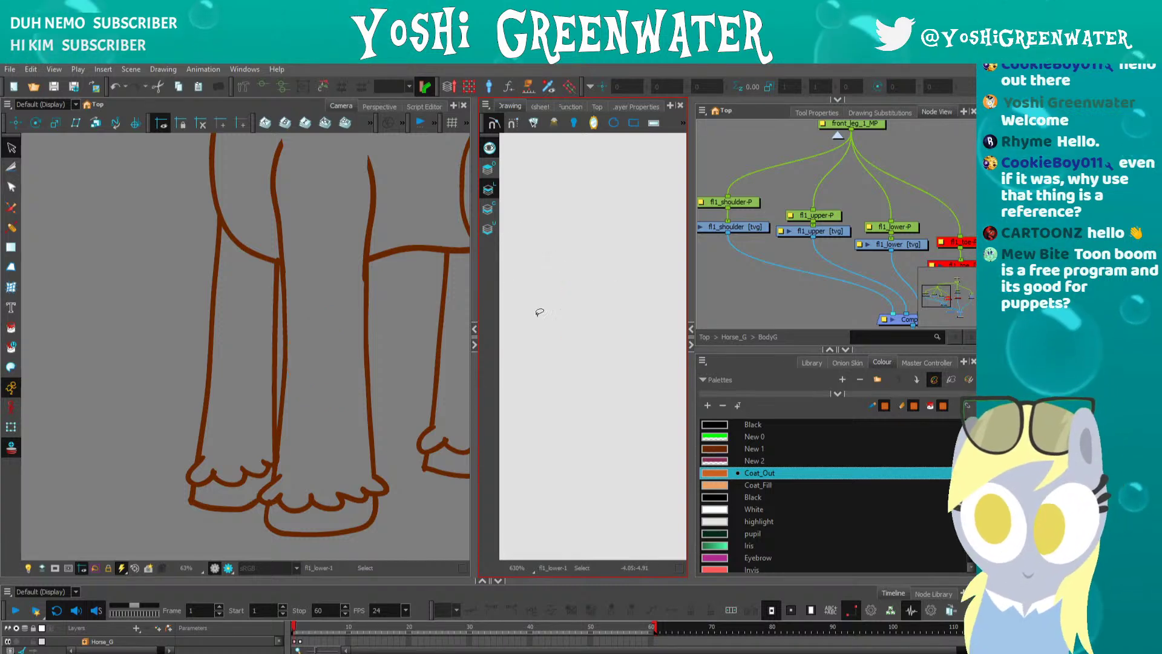
key("ctrl+z")
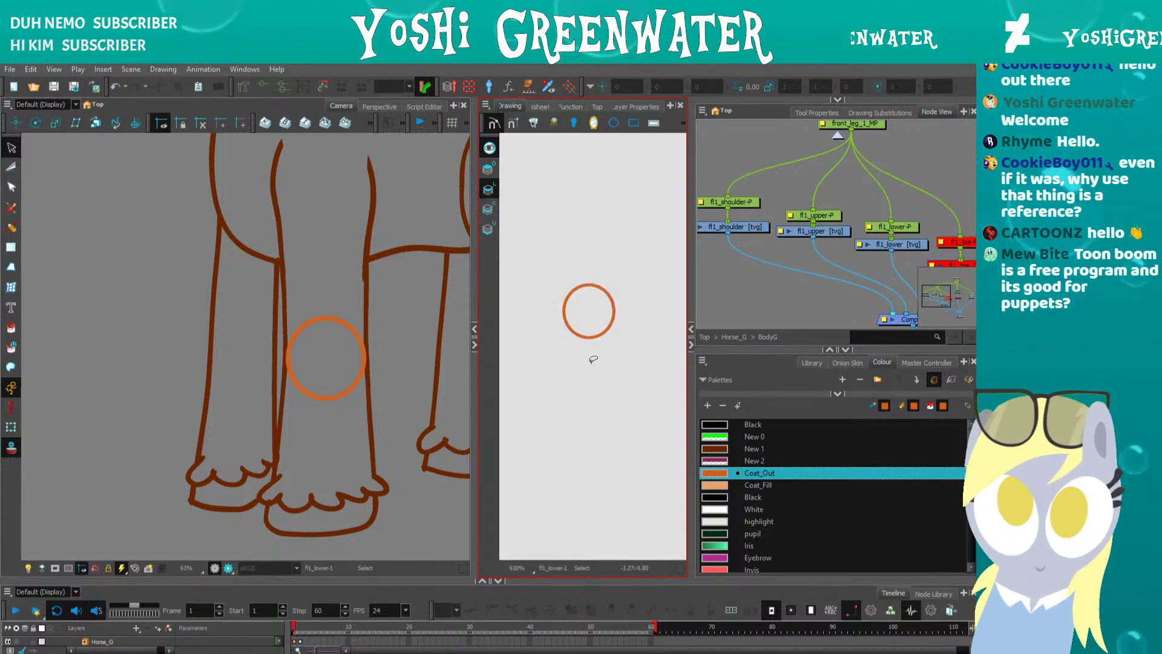
- Draw a Coat_Out polyline from the circle's right edge down the leg, along the fluffy hem, and up to its left edge
left_click_drag(772, 349, 772, 294)
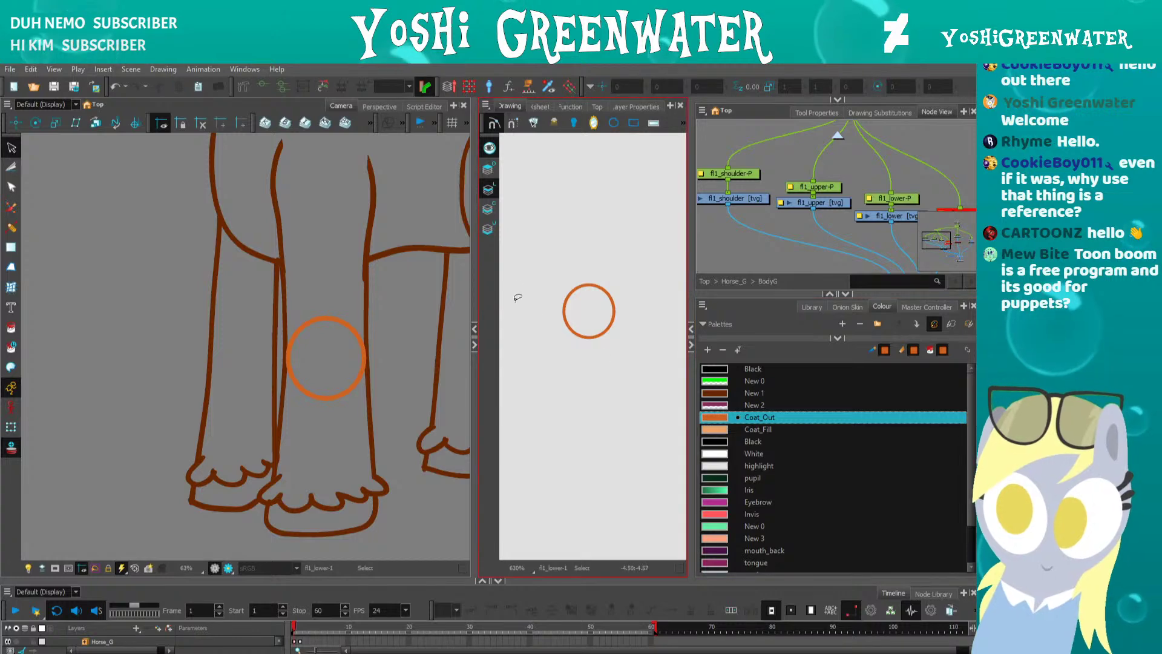
key("alt+minus")
left_click(365, 347)
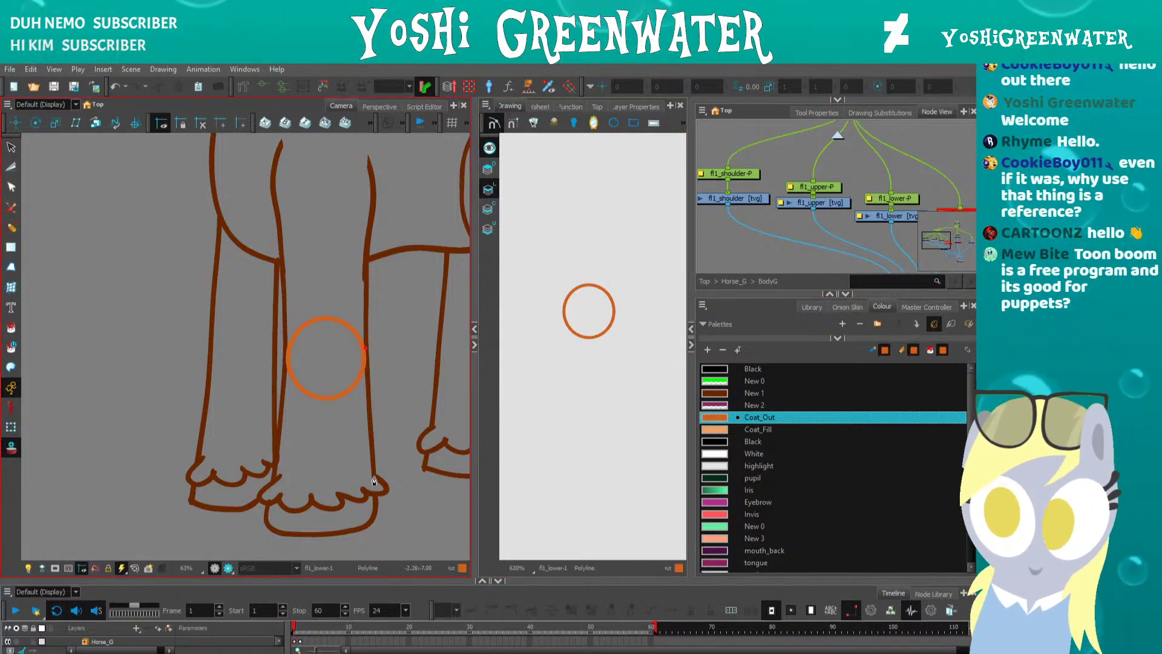
left_click(366, 490)
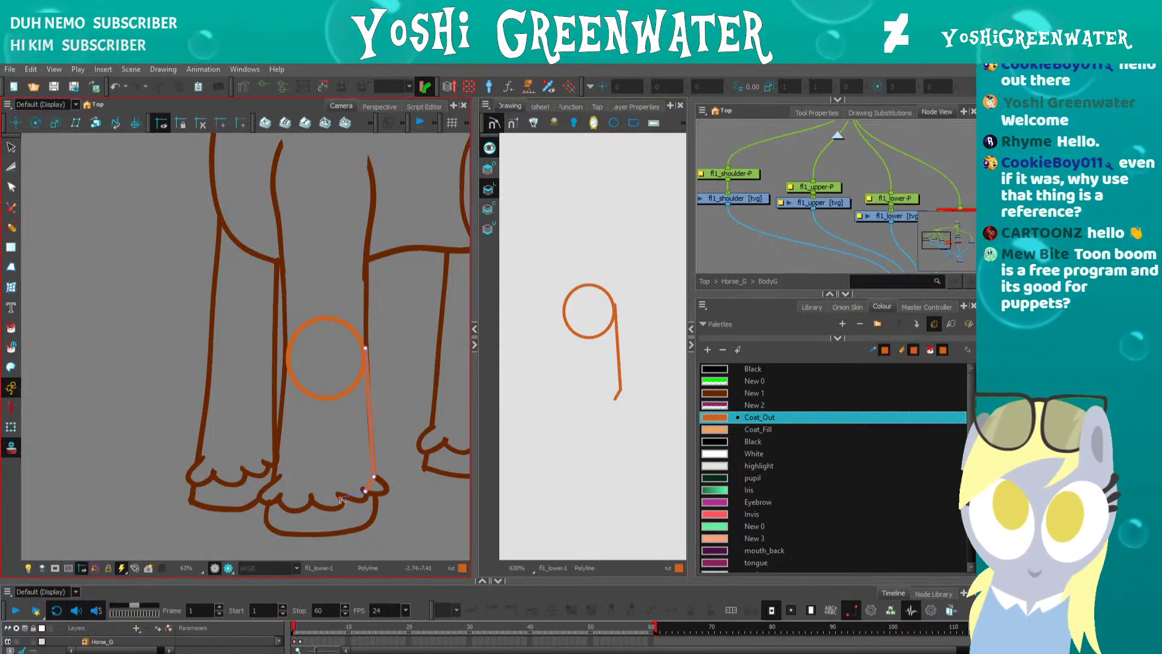
left_click(340, 498)
left_click(311, 501)
left_click(281, 498)
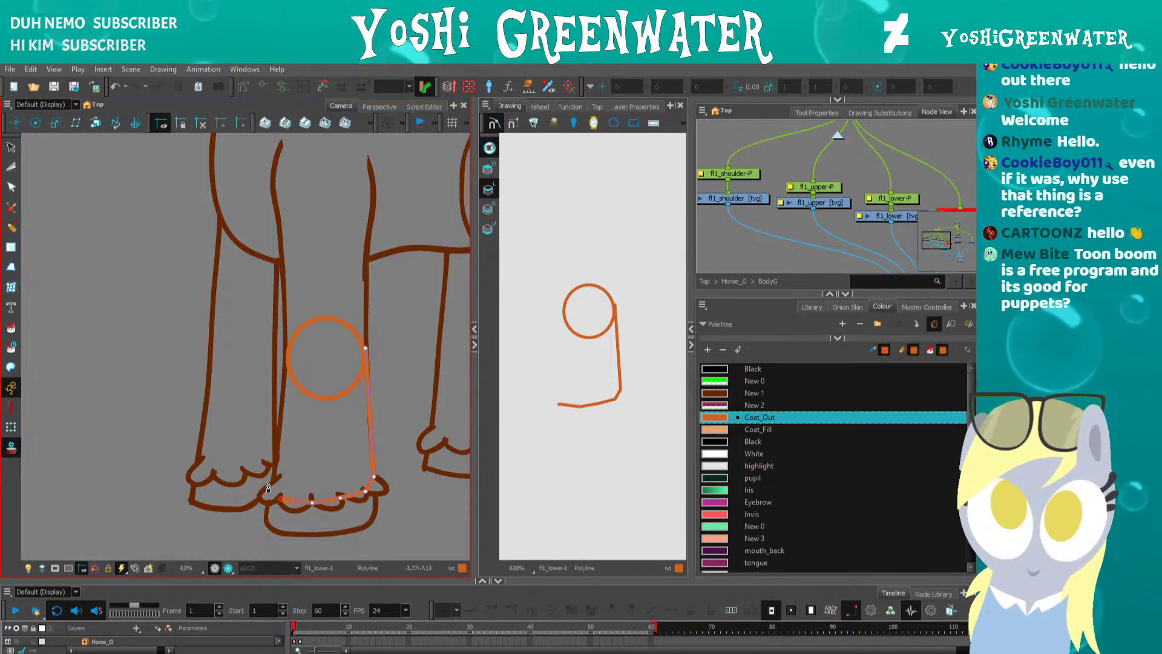
left_click(268, 483)
left_click(286, 351)
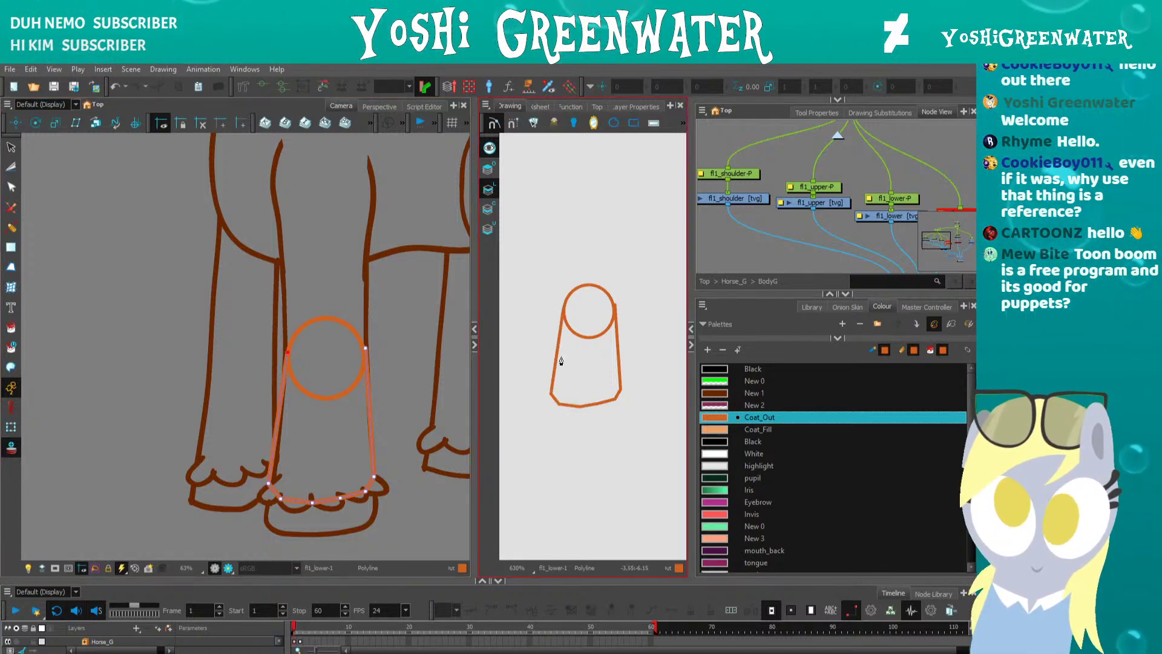
- Nudge the lower leg outline's upper-left endpoint right onto the circle's edge with the Contour Editor
key("alt+q")
scroll(569, 332, "up", 5)
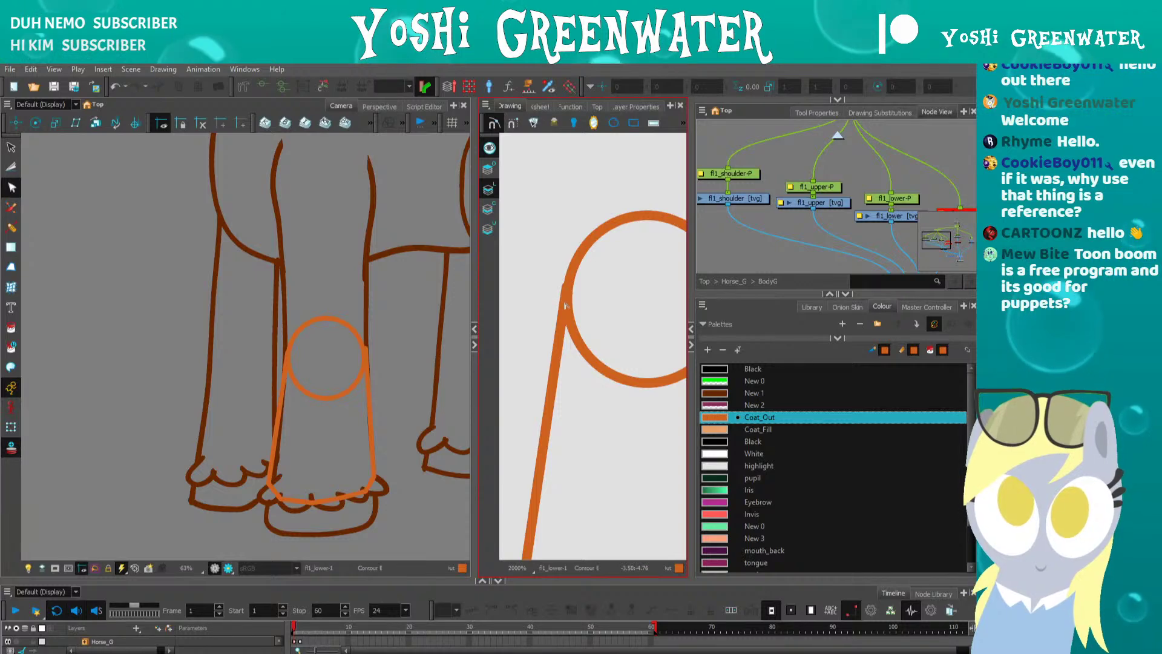
key("Right")
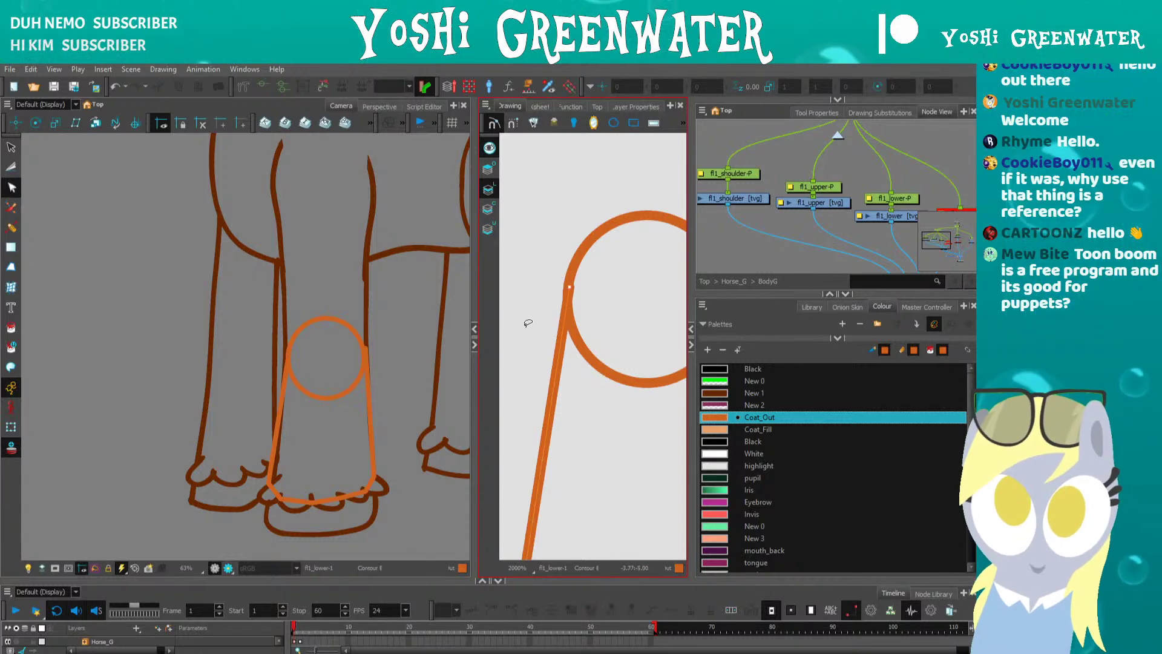
- Nudge the upper-left and upper-right endpoints of the lower leg outline onto the circle's edge with the Contour Editor
key("Right")
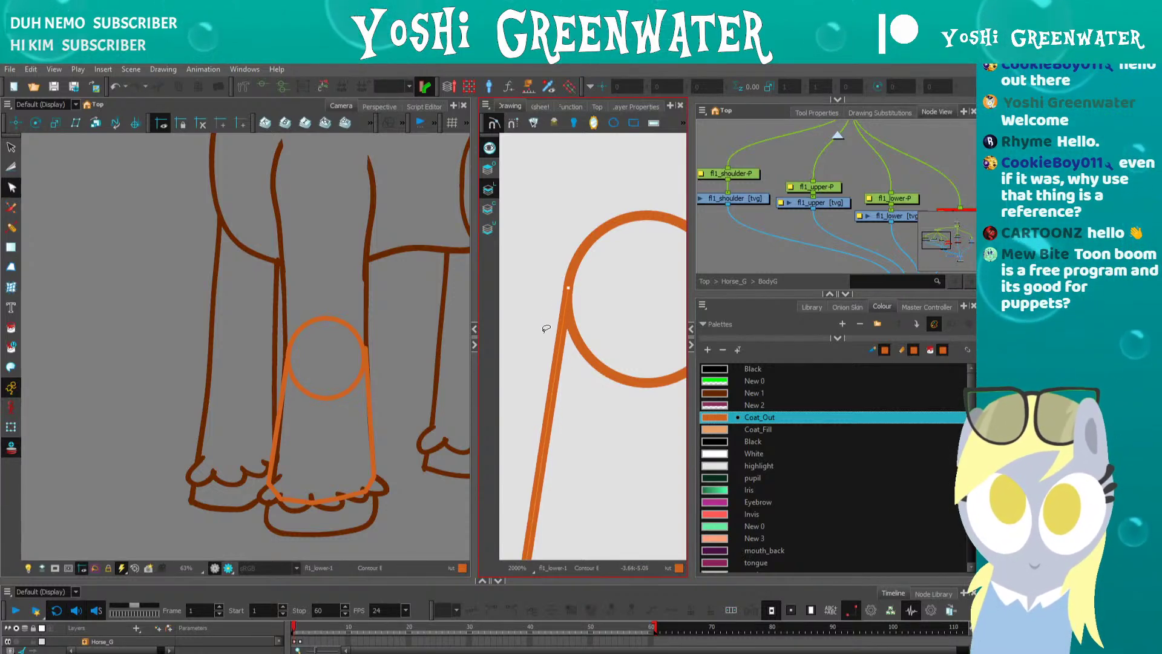
left_click_drag(480, 356, 363, 360)
scroll(417, 292, "down", 2)
mouse_move(586, 211)
left_mouse_down()
mouse_move(599, 195)
mouse_move(586, 281)
left_mouse_up()
key("Left")
key("Left")
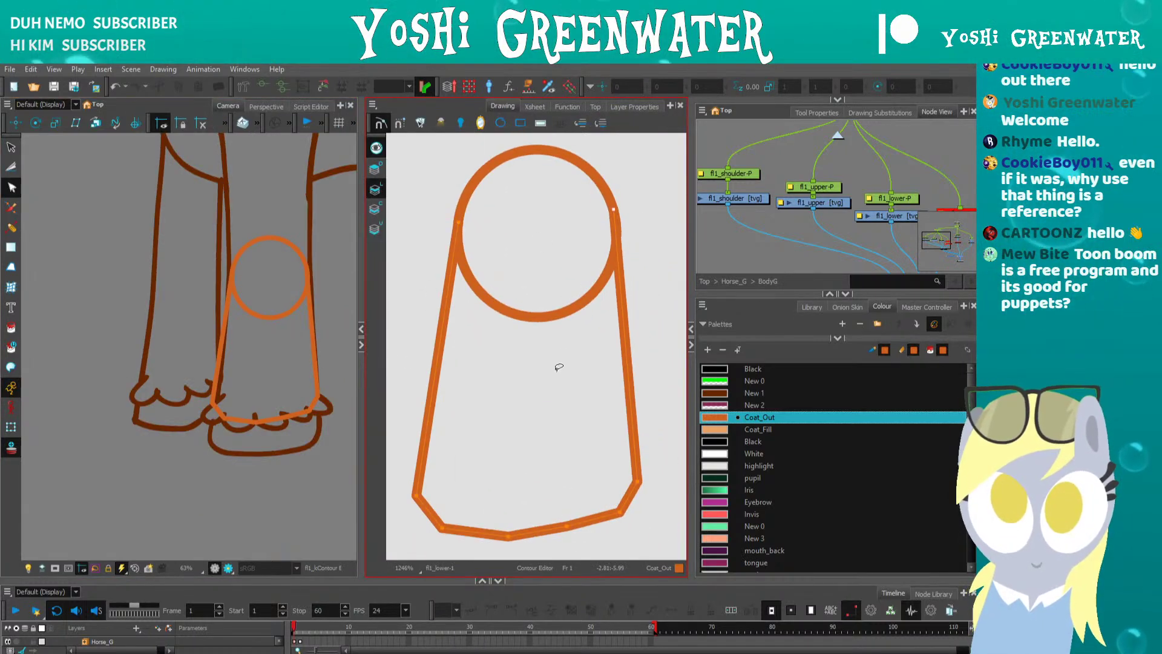
left_click_drag(627, 378, 632, 381)
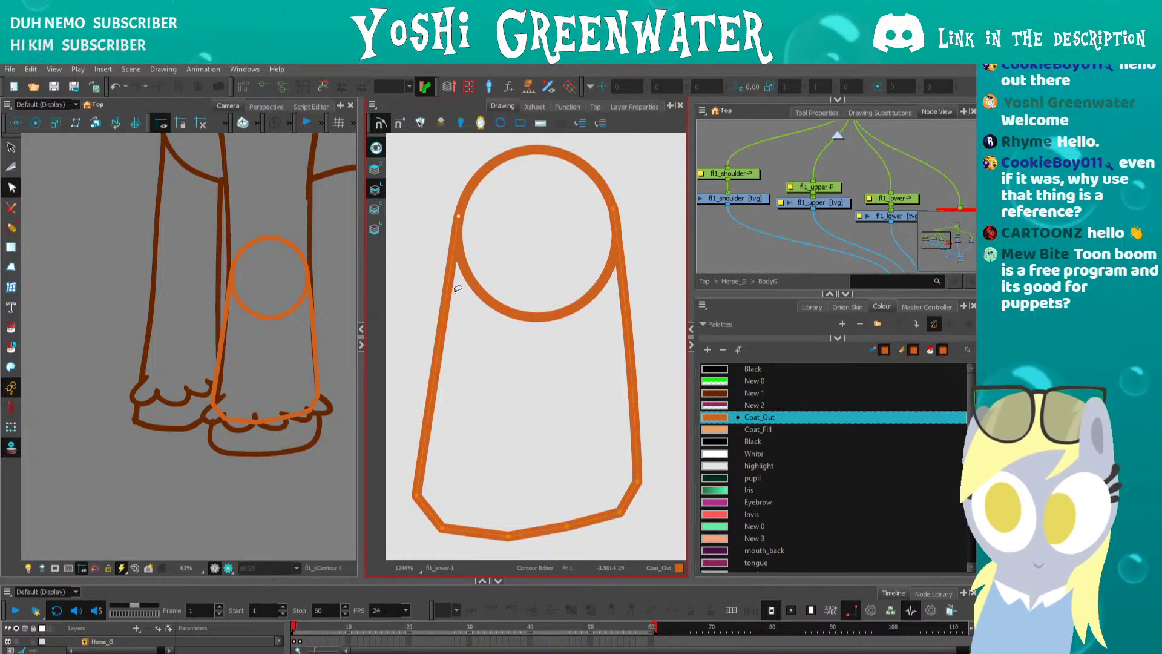
left_click_drag(584, 213, 629, 206)
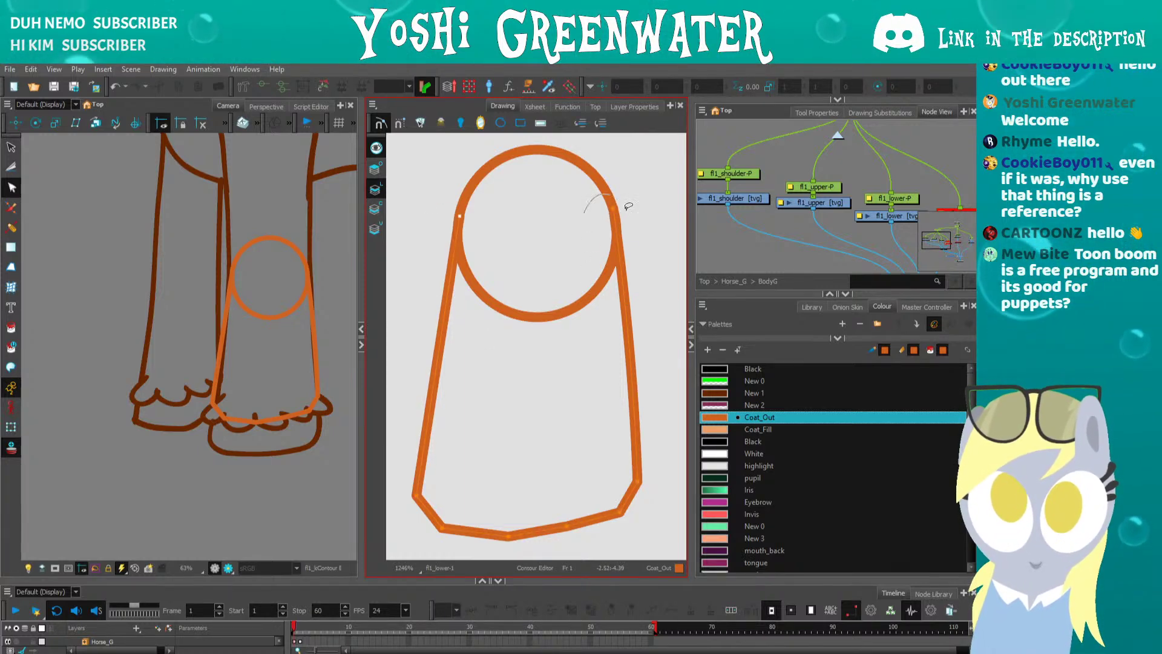
- Bend the bottom segments of the lower leg outline into a scalloped hem with rounded corners, following the sketched fluff
scroll(568, 418, "down", 3)
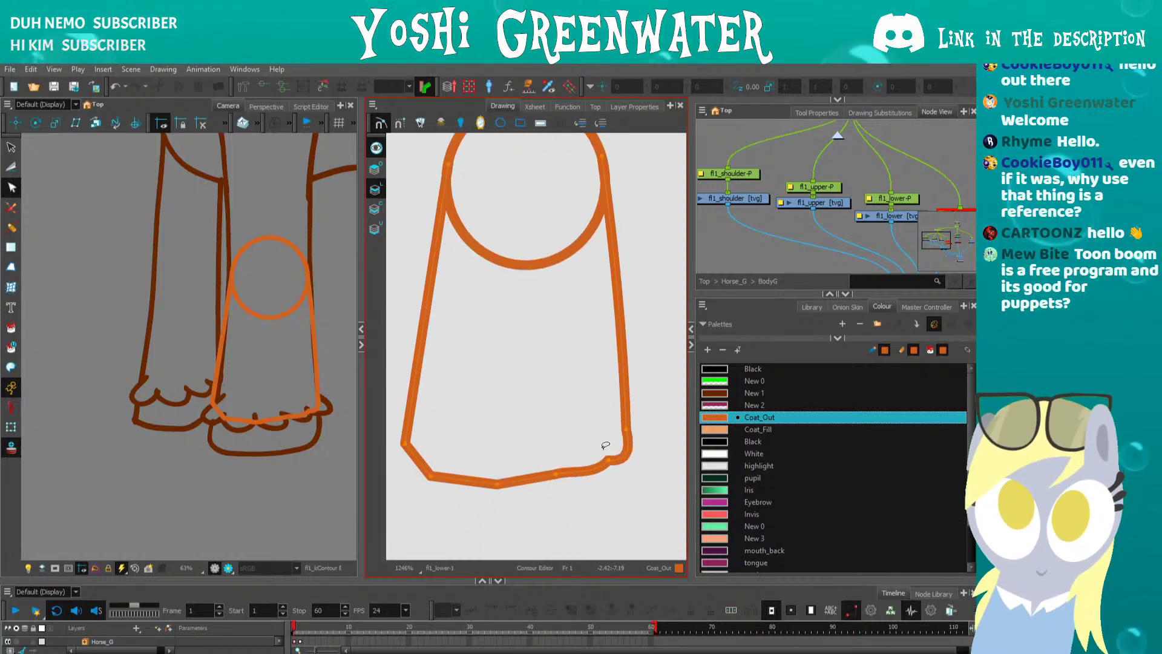
mouse_move(573, 470)
left_mouse_down()
mouse_move(575, 489)
mouse_move(602, 479)
mouse_move(531, 493)
mouse_move(521, 479)
left_mouse_up()
left_click(633, 454)
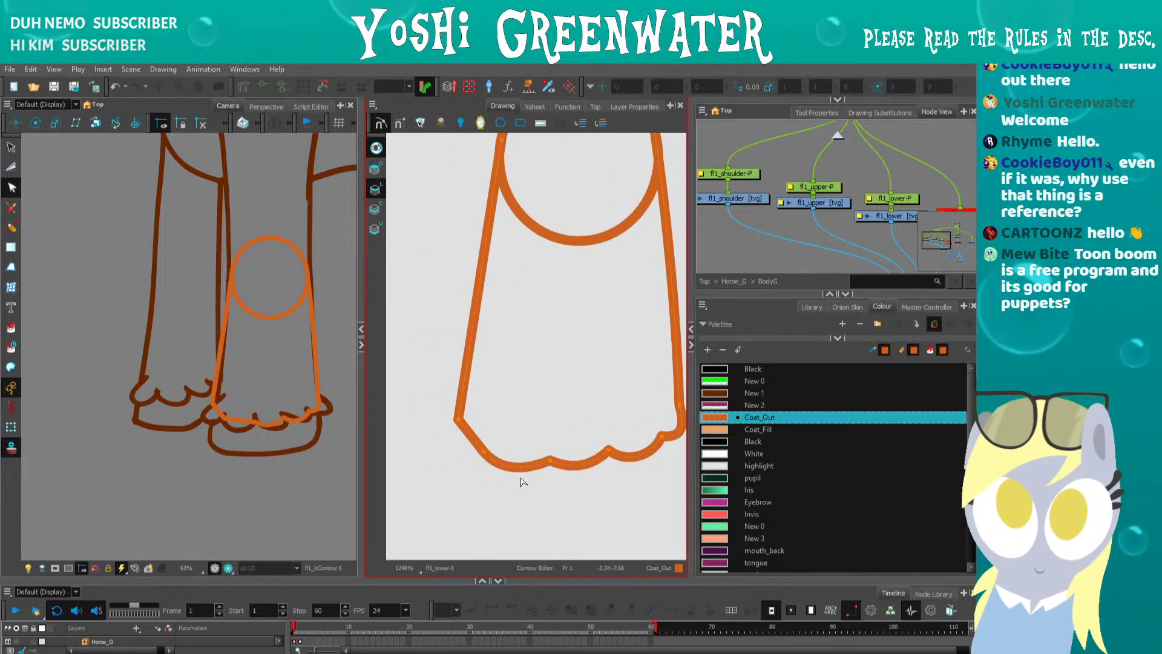
left_click(457, 456)
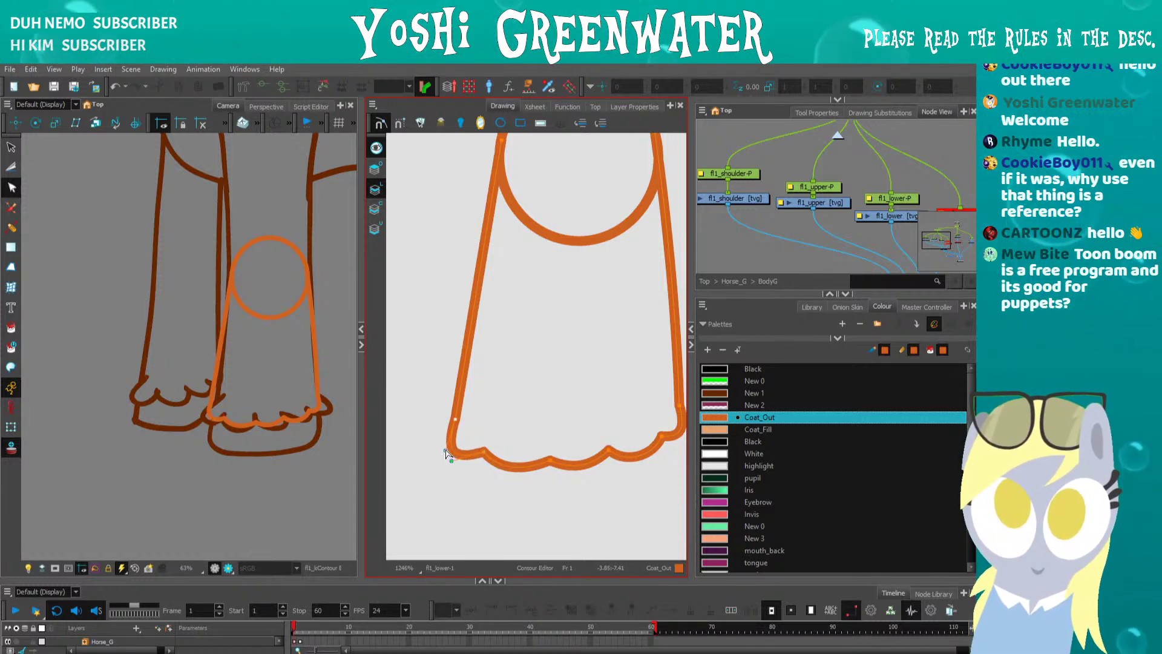
left_click_drag(446, 454, 439, 458)
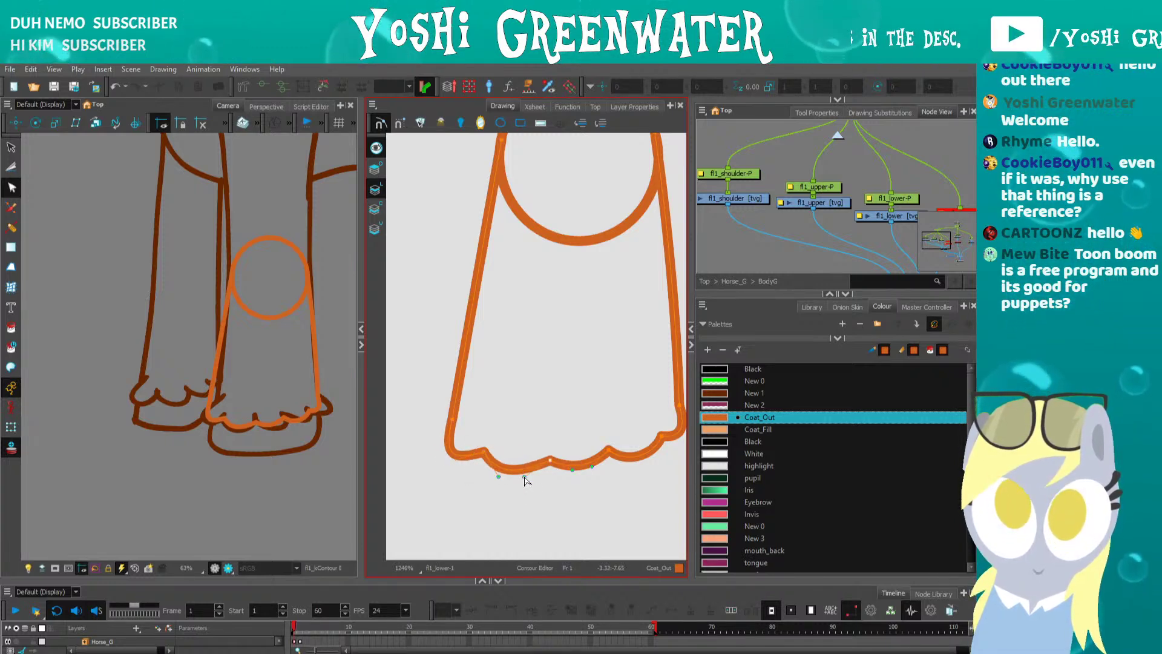
- Refine the hem's scallops by shifting the points between them and rounding the middle curves more deeply
left_click(529, 453)
left_click(537, 500)
left_click_drag(571, 479, 522, 475)
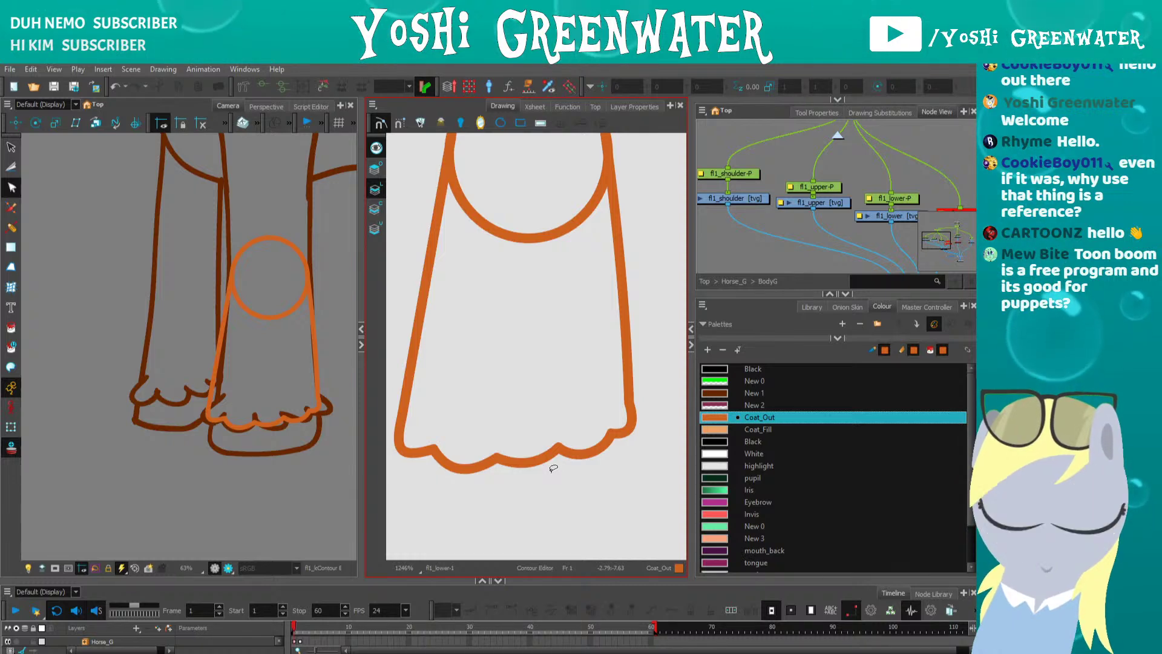
left_click(600, 458)
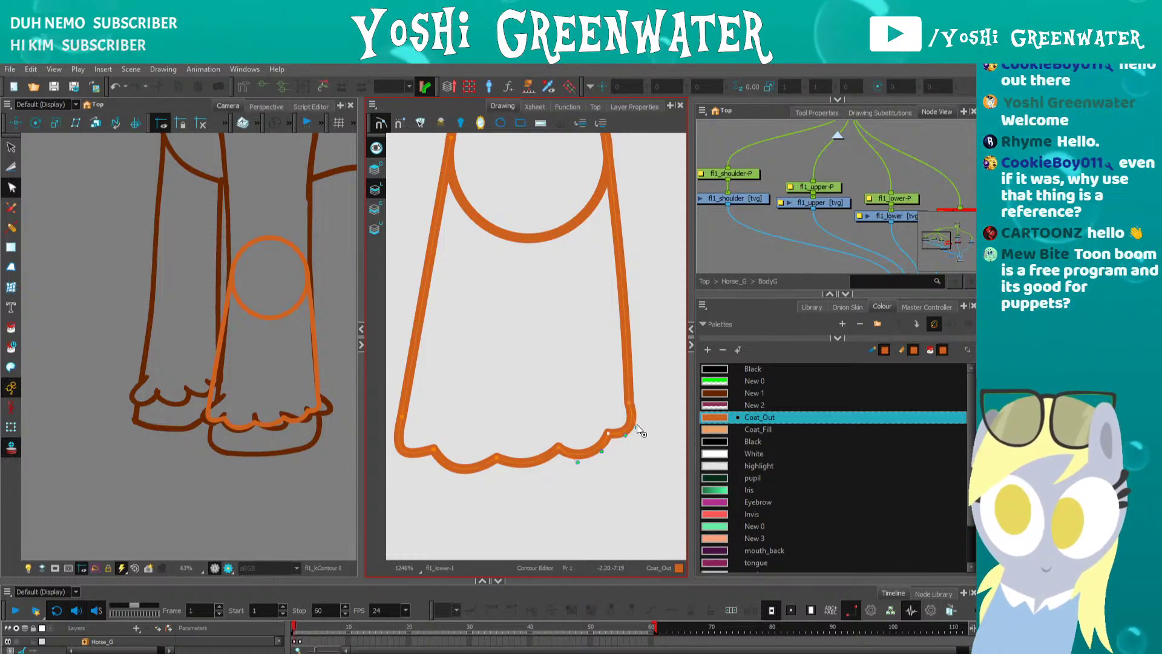
left_click(598, 442)
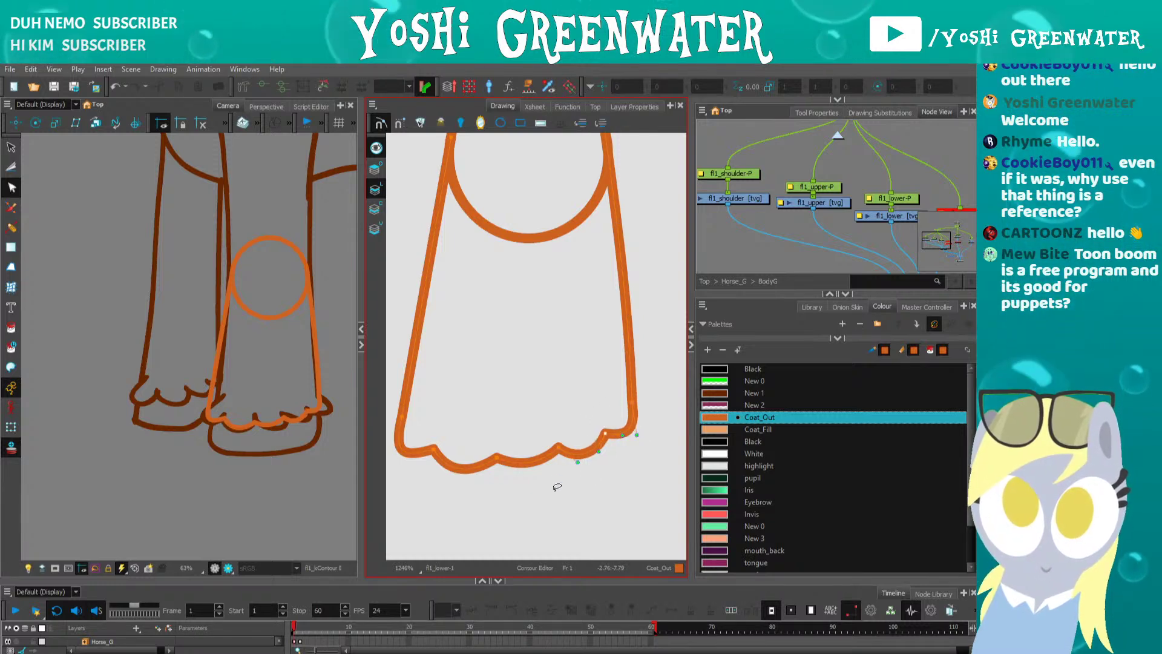
mouse_move(573, 449)
left_mouse_down()
mouse_move(547, 463)
mouse_move(499, 458)
mouse_move(524, 472)
left_mouse_up()
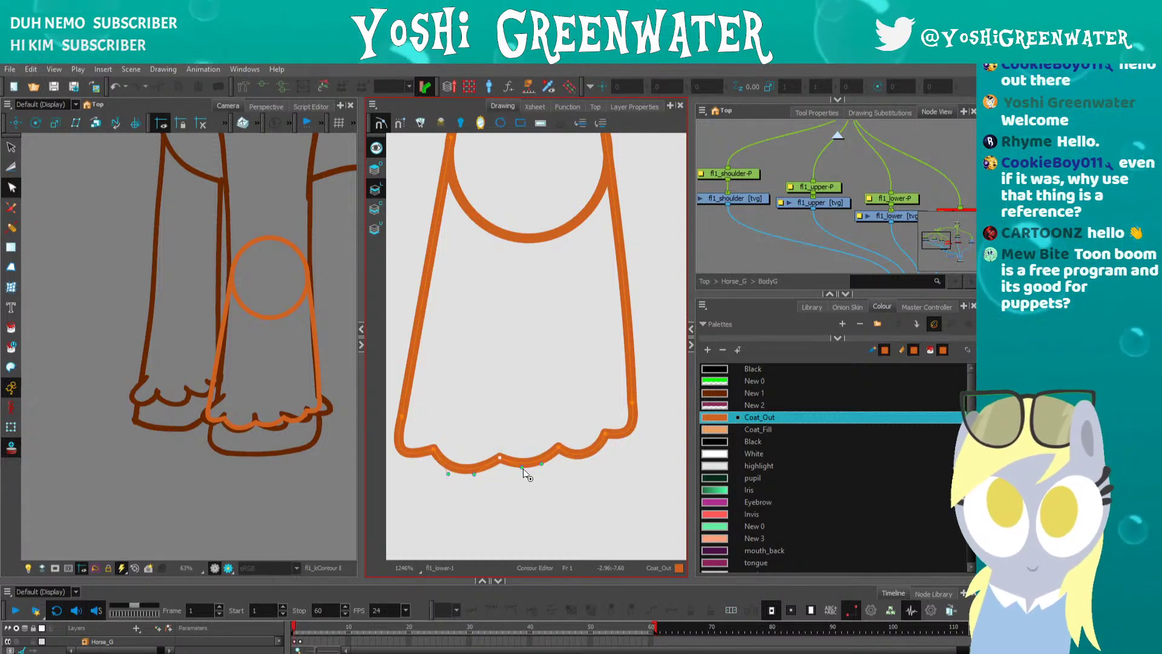
left_click(557, 486)
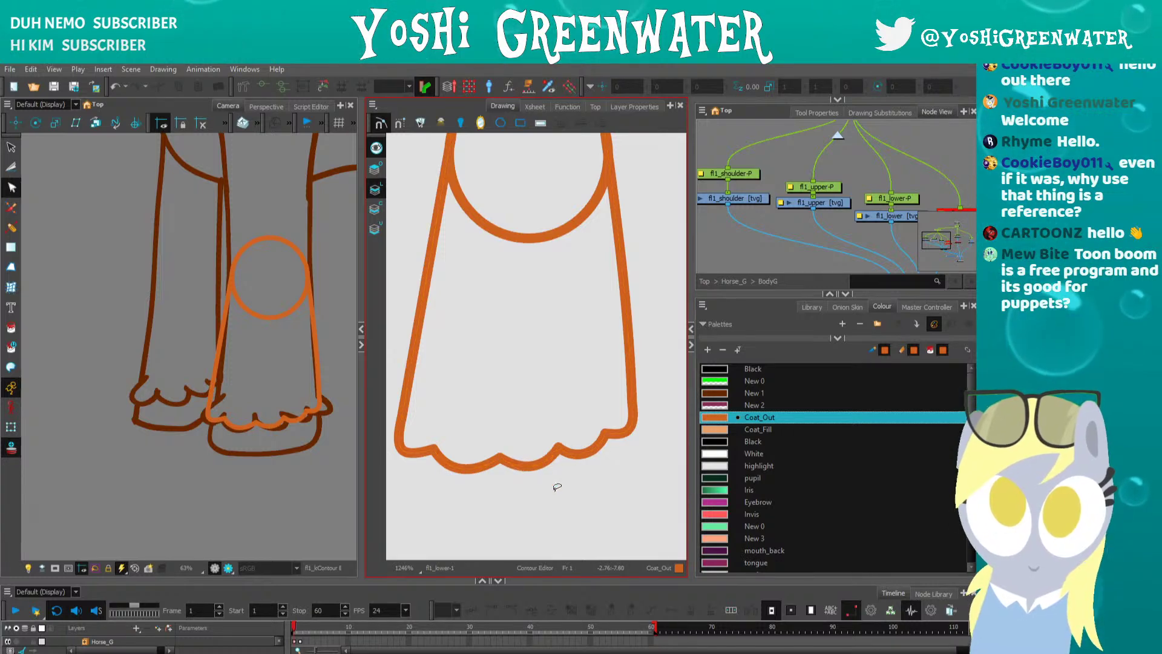
- Nudge the contour points at the hem's right corner slightly down and reshape the curve there
left_click_drag(636, 385, 578, 460)
key("Down")
key("Down")
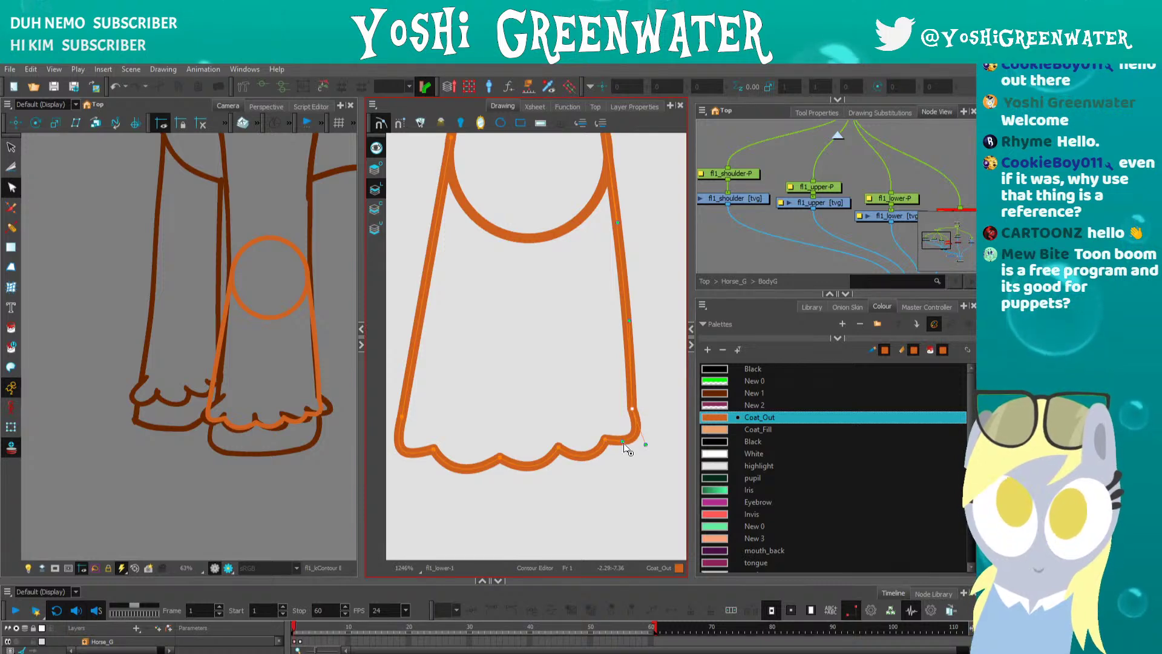
scroll(440, 382, "down", 1)
left_click_drag(426, 294, 466, 352)
left_click_drag(628, 436, 582, 478)
key("Down")
key("Down")
left_click(524, 480)
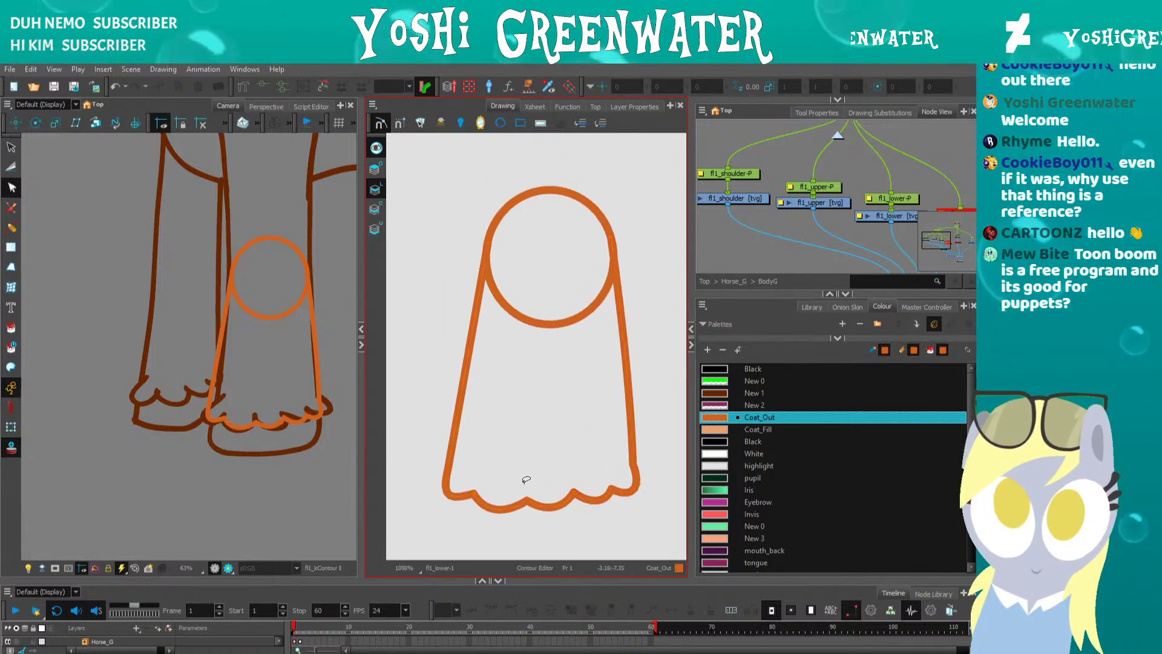
- Move the circle from the Colour Art layer to the Line Art layer so it joins the leg outline
left_click(376, 148)
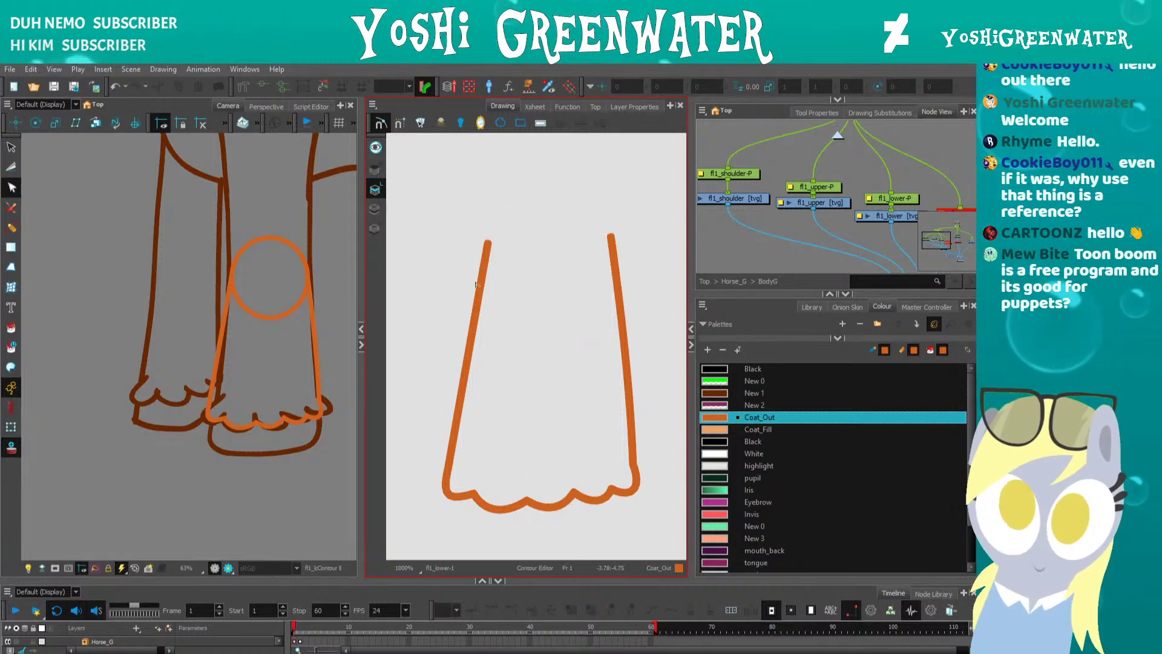
left_click_drag(488, 278, 482, 291)
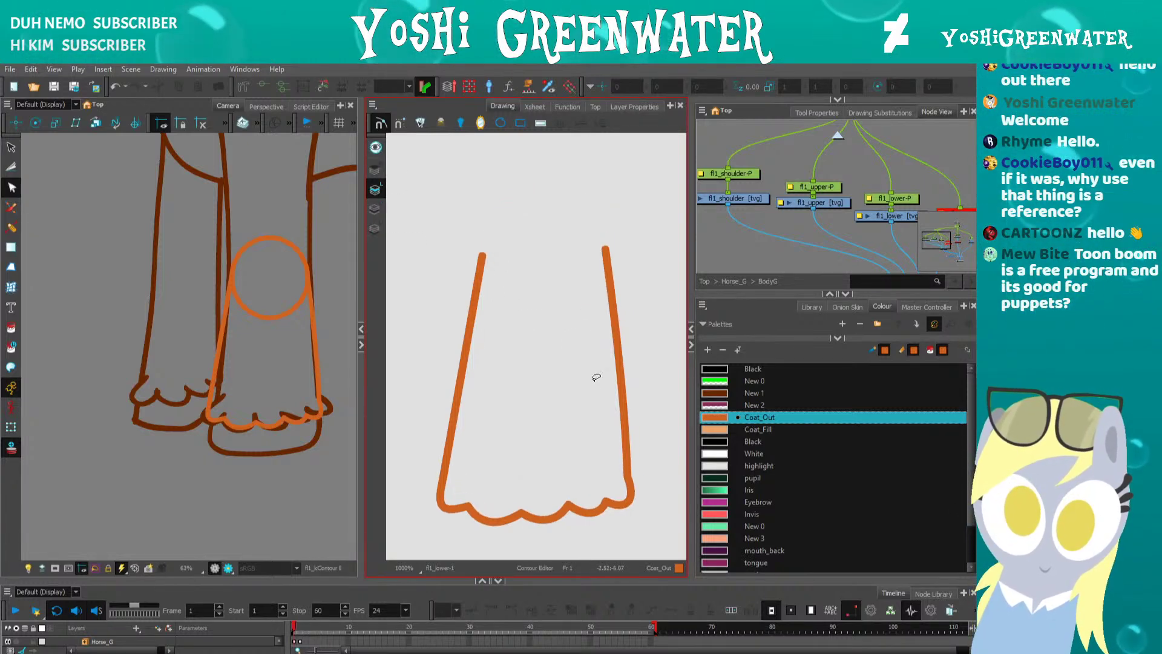
left_click(308, 192)
key("l")
key("ctrl+a")
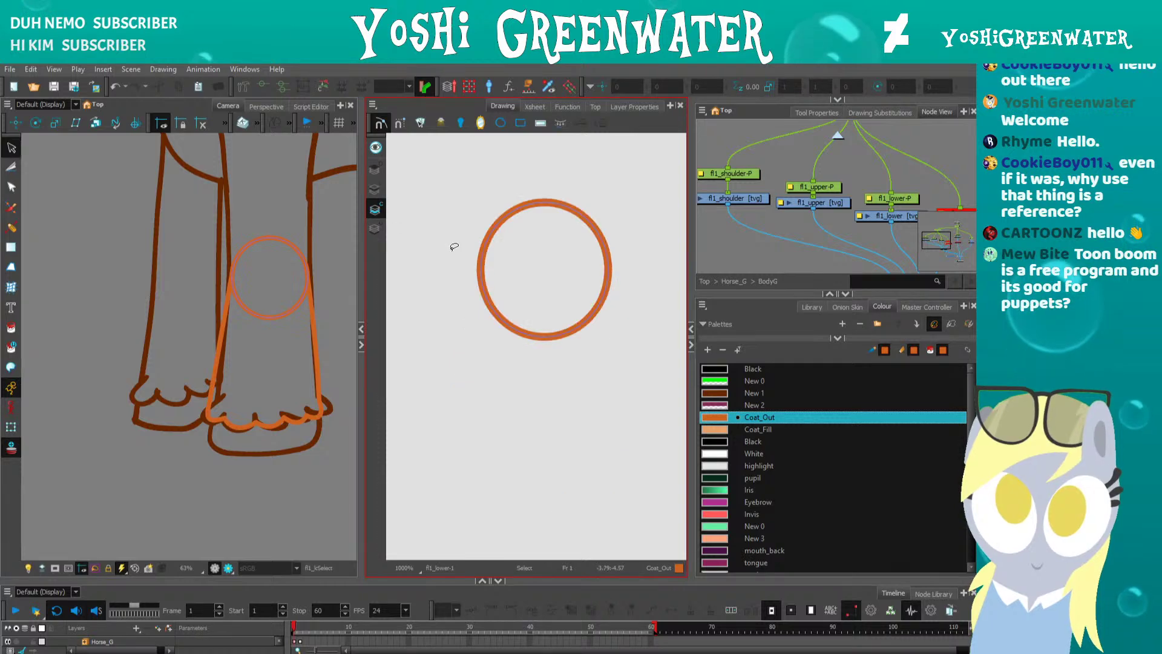
key("ctrl+x")
key("l")
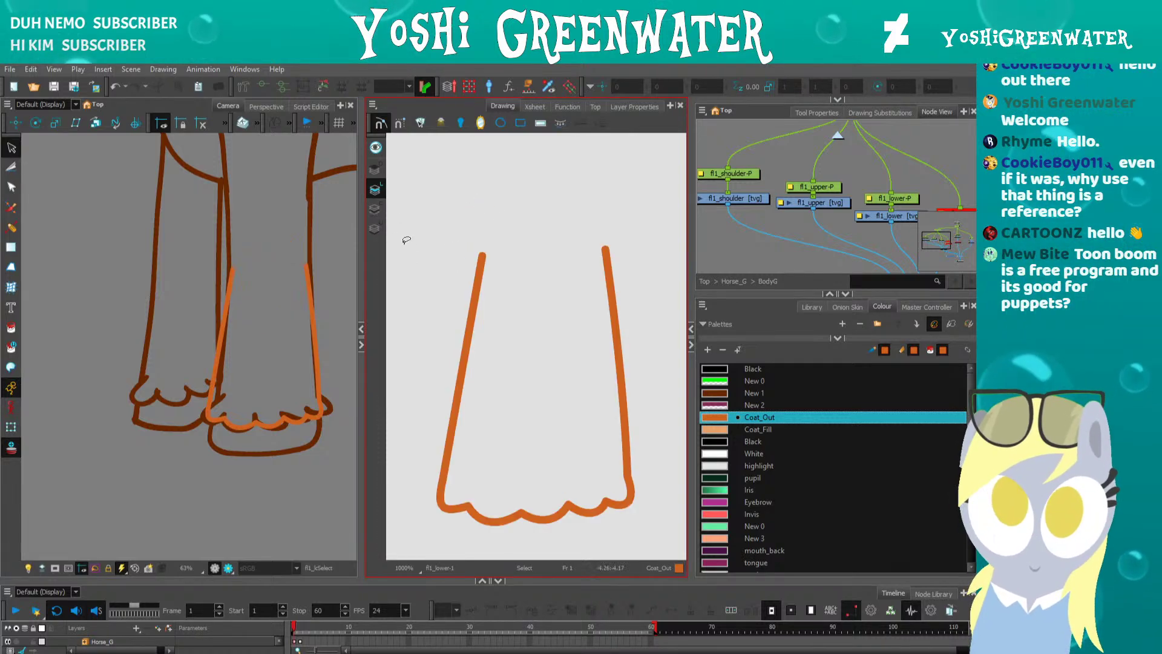
key("ctrl+v")
left_click(499, 315)
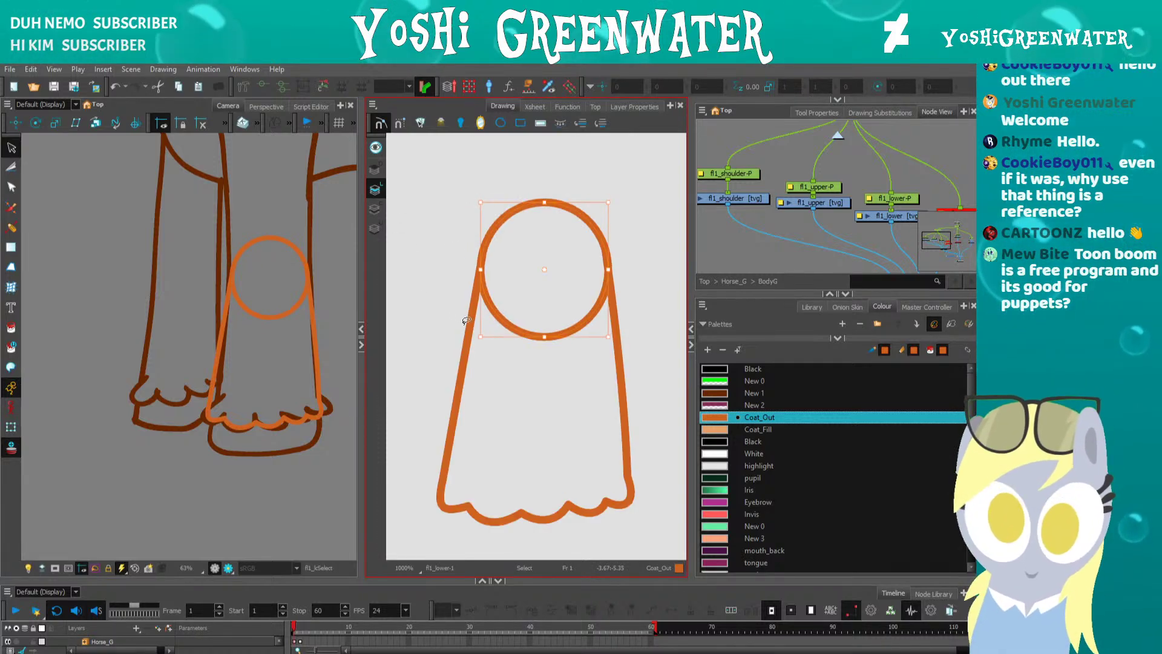
- Trim away the circle's lower arc inside the leg with the Cutter, leaving only the rounded top
key("alt+t")
left_click_drag(510, 303, 487, 337)
mouse_move(545, 308)
left_mouse_down()
mouse_move(558, 335)
mouse_move(553, 316)
left_mouse_up()
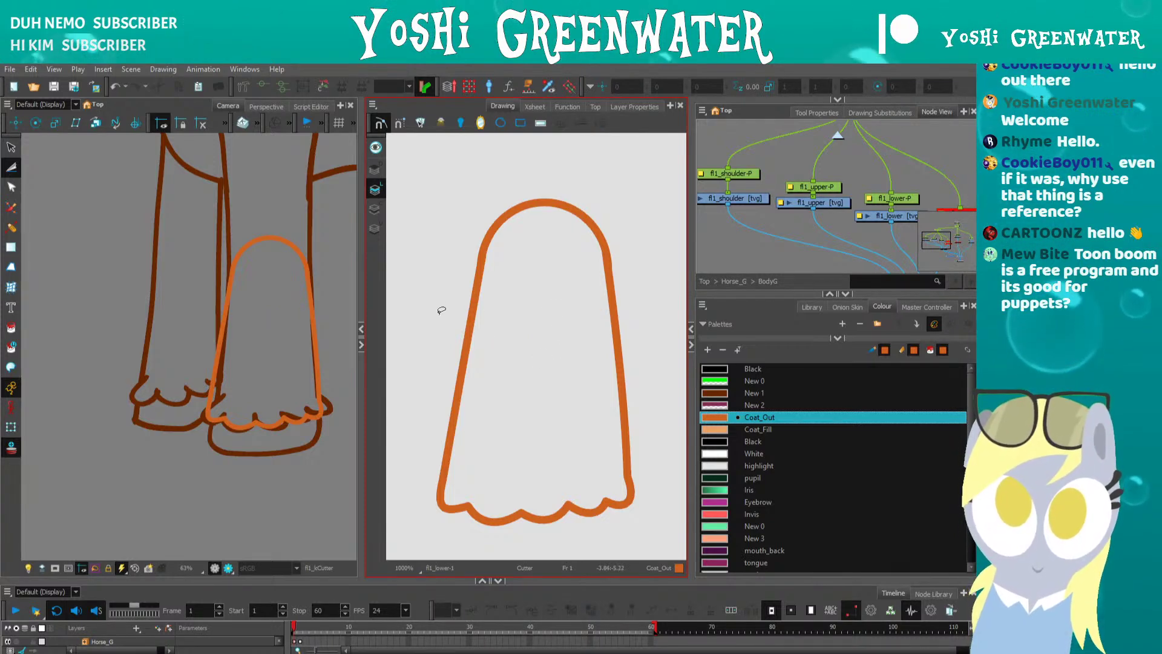
- Adjust the contour points where the outline's left side meets the rounded top to smooth the joint
key("alt+q")
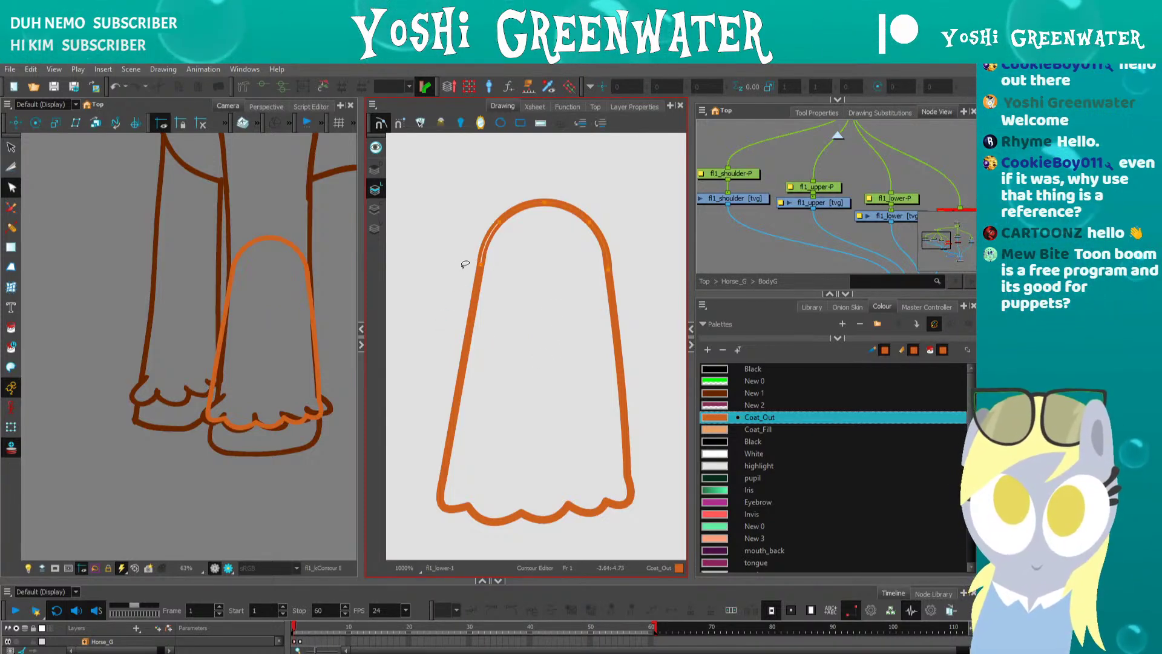
scroll(477, 262, "up", 4)
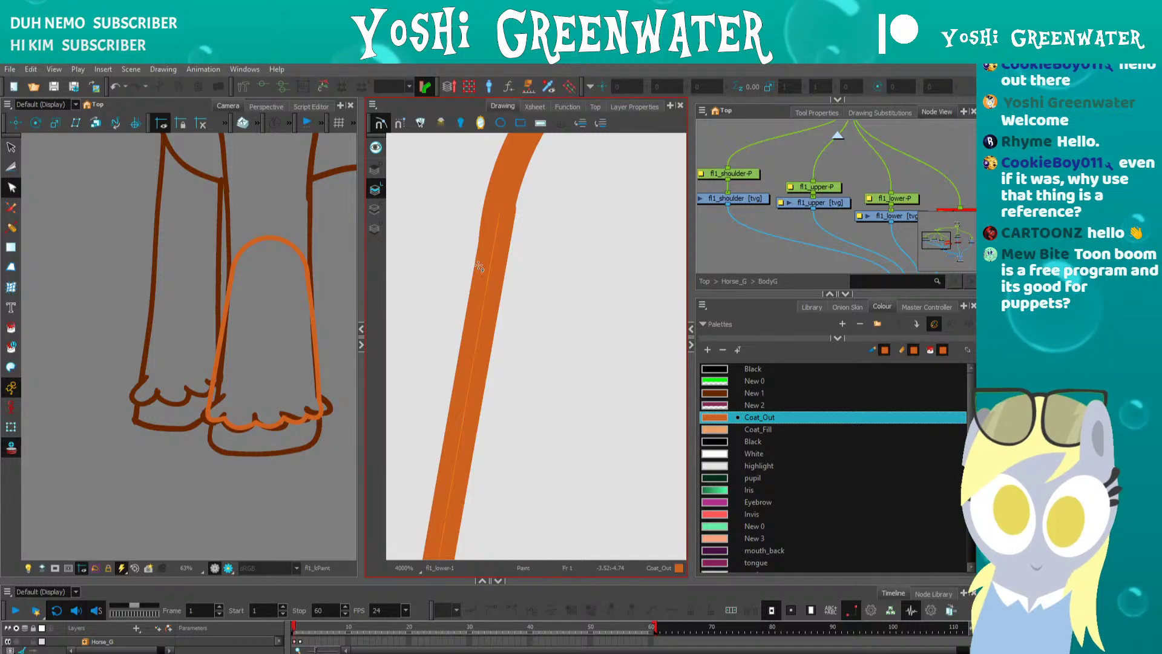
key("alt+i")
scroll(498, 210, "up", 5)
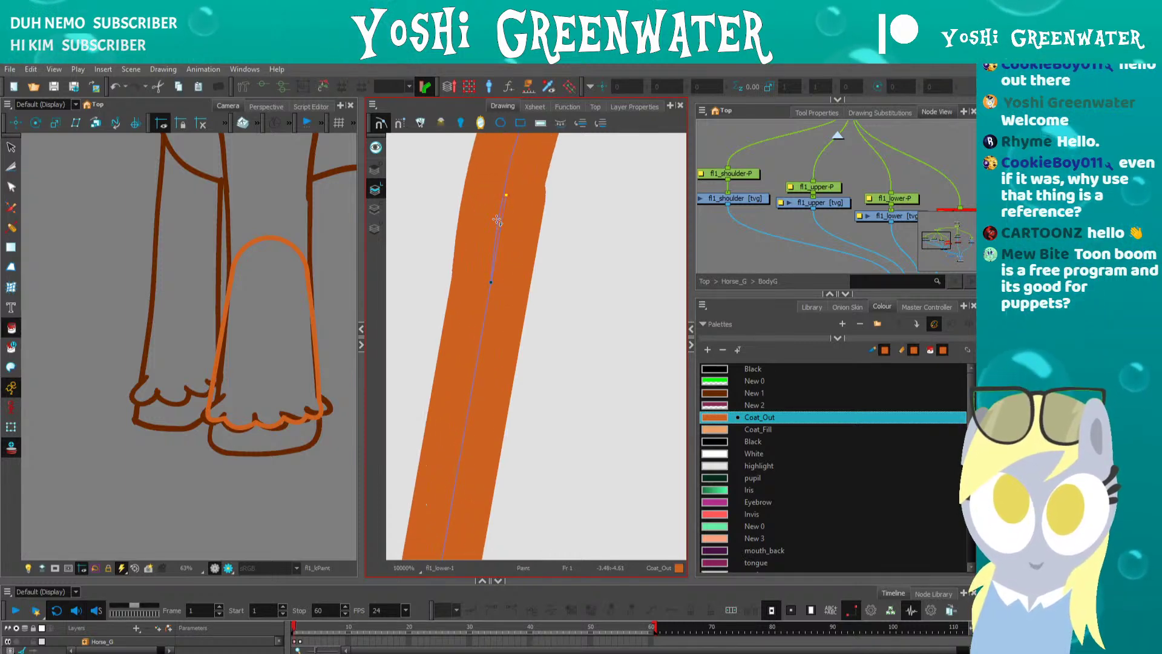
key("alt+q")
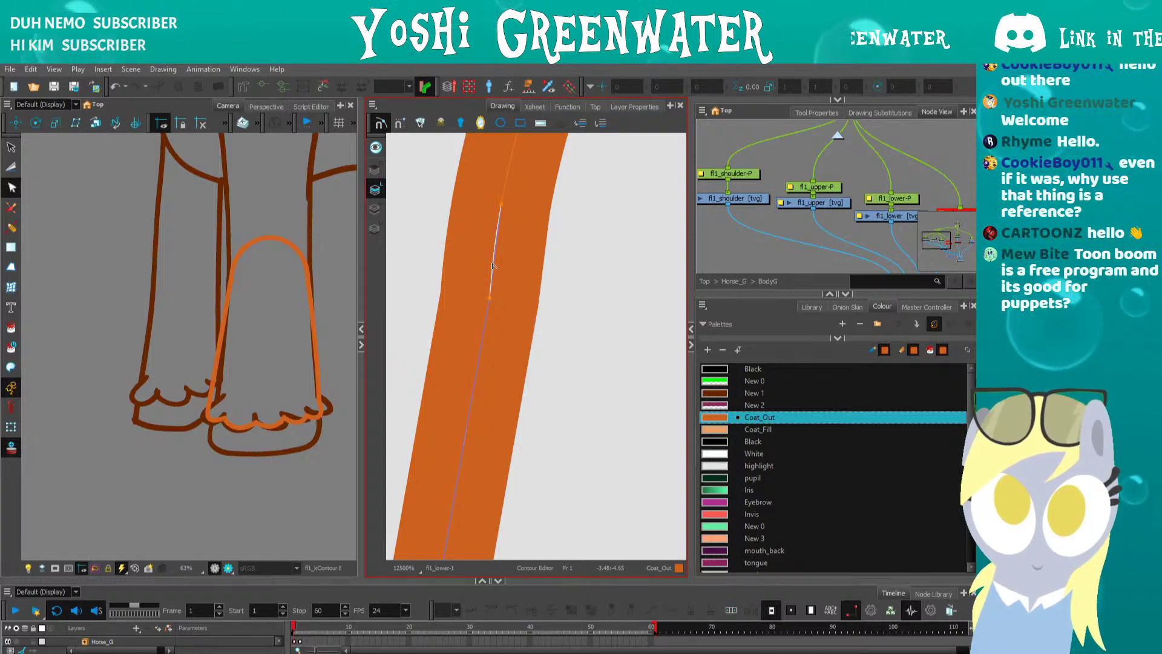
left_click_drag(492, 267, 495, 268)
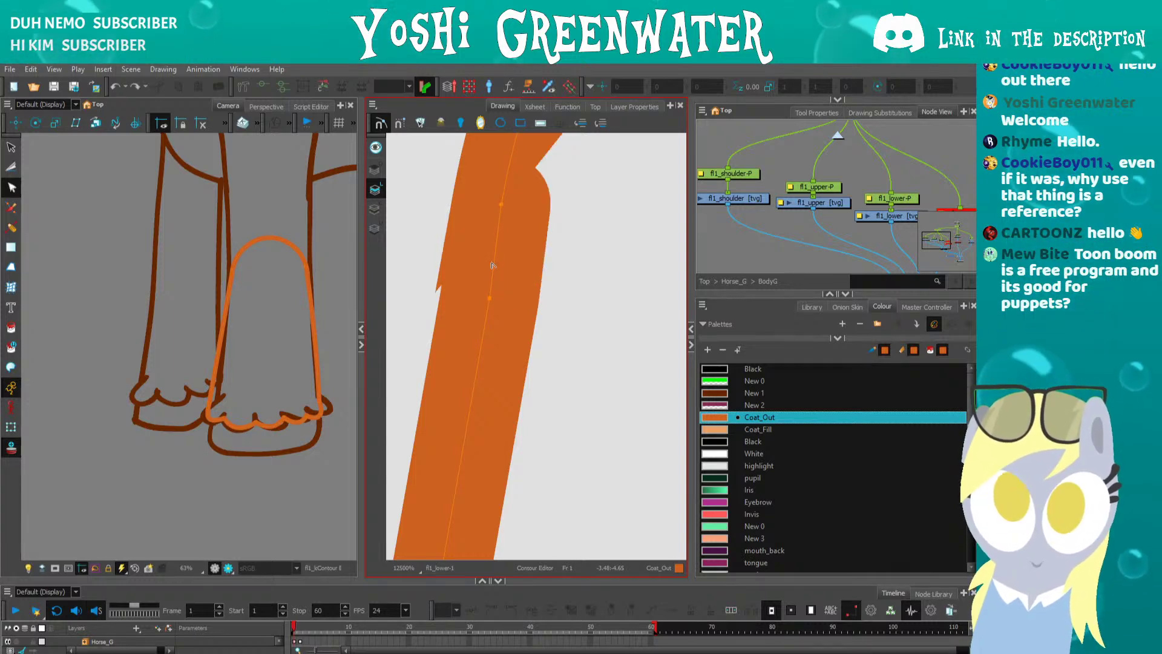
left_click_drag(502, 204, 491, 288)
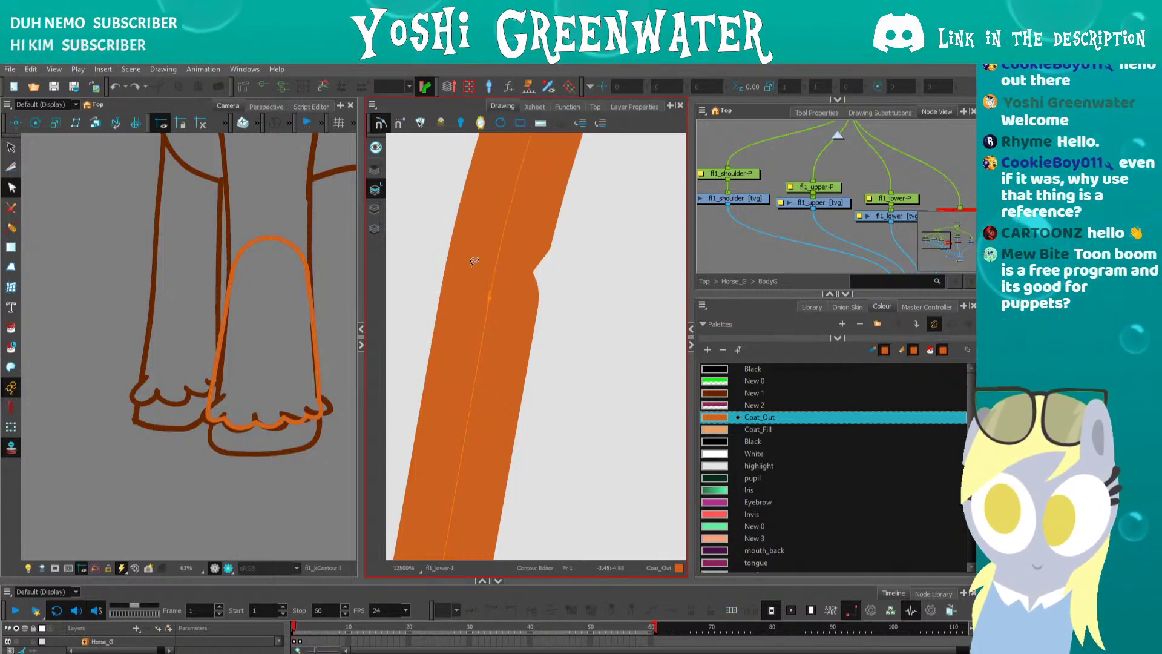
scroll(475, 262, "down", 1)
scroll(467, 262, "down", 6)
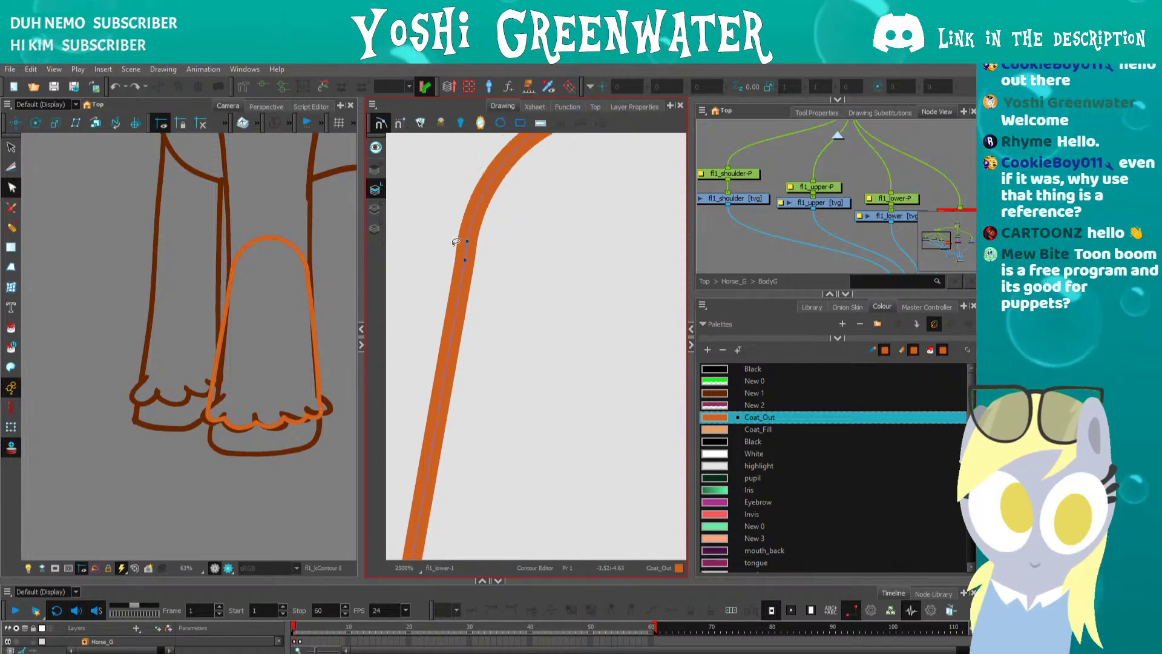
key("Right")
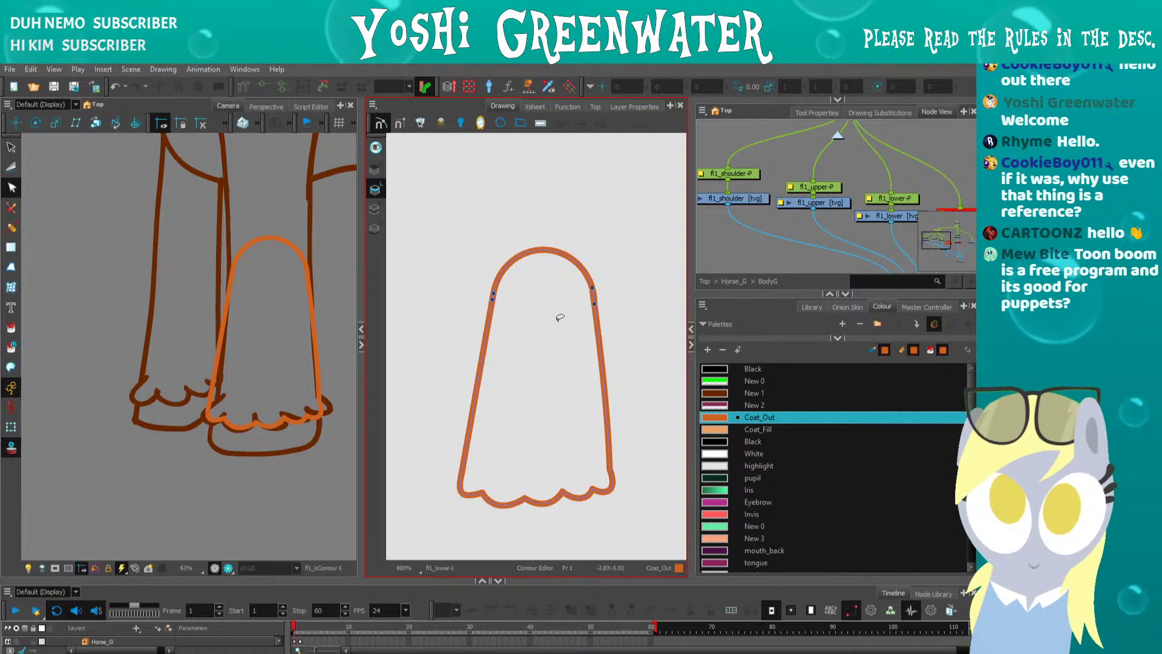
left_click_drag(471, 354, 470, 319)
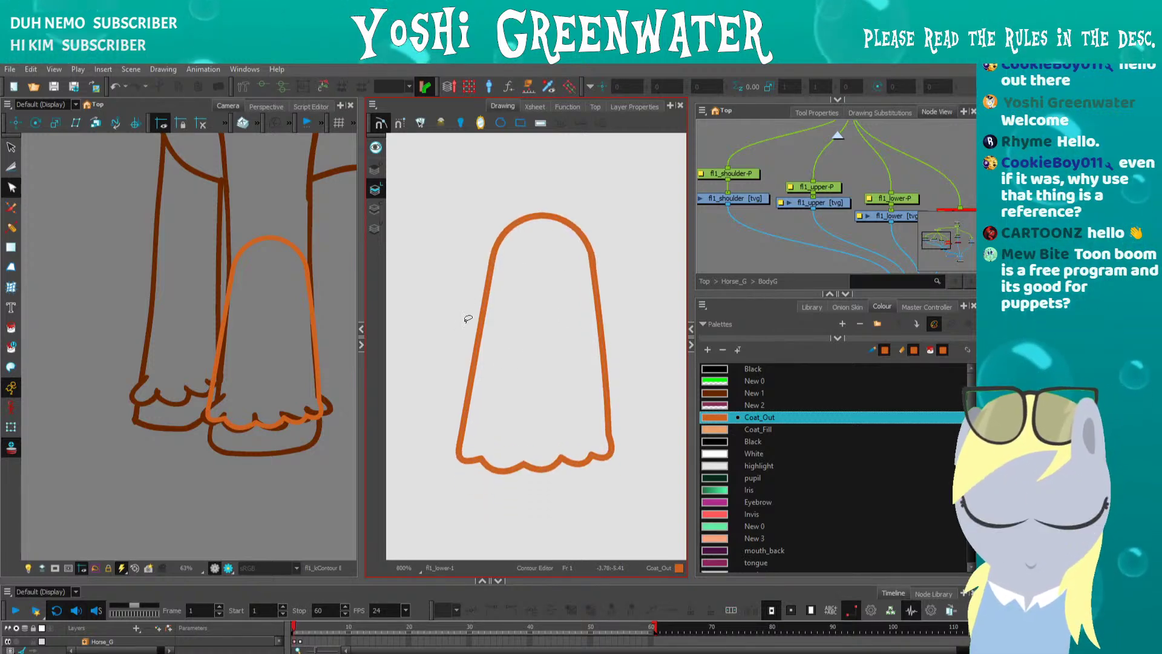
- Fill the lower leg shape with the Coat_Fill colour
left_click(707, 431)
key("alt+i")
left_click(563, 390)
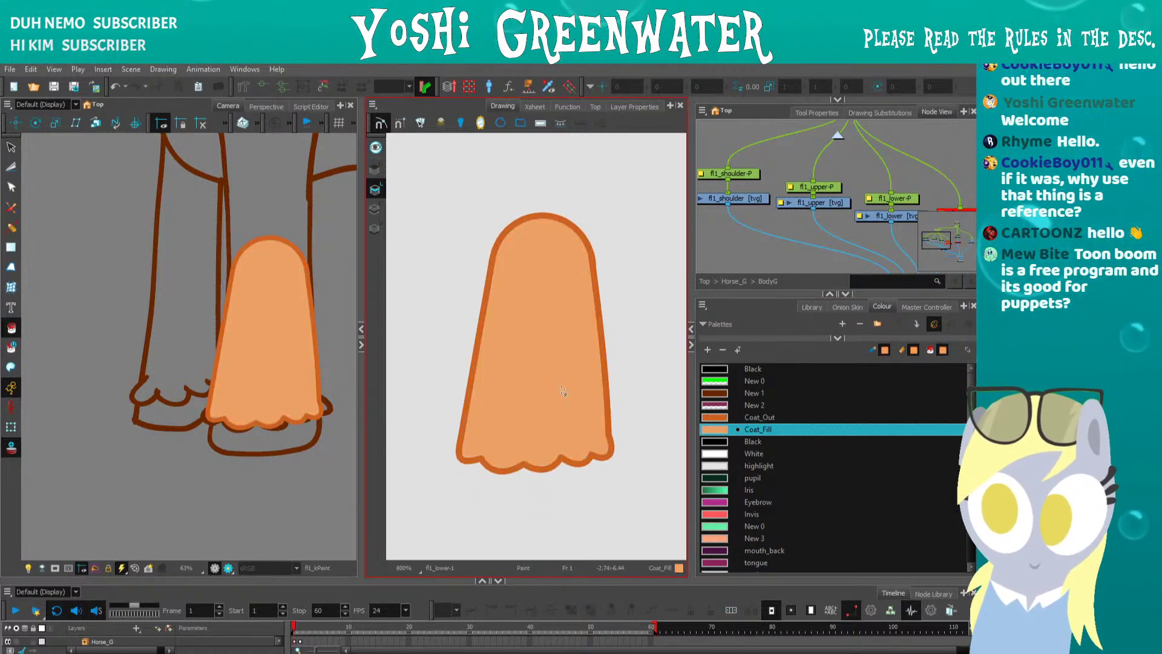
- Re-enable the disabled fl1_toe drawing and its peg in the node view
left_click_drag(736, 228, 635, 196)
left_click(814, 184)
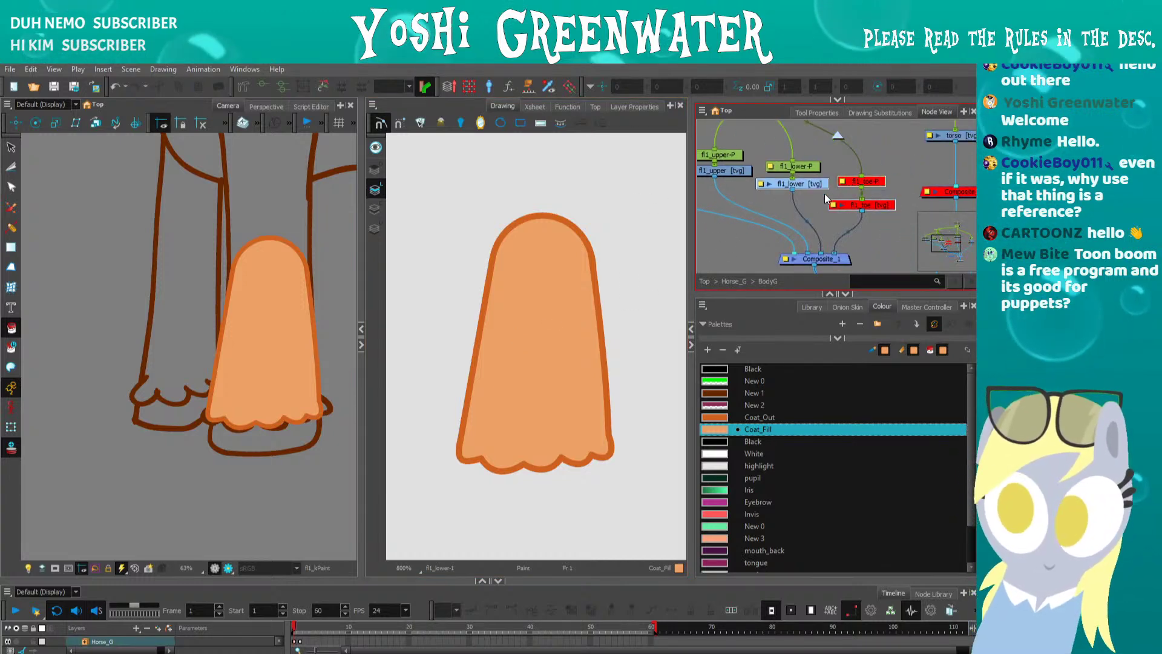
key("a")
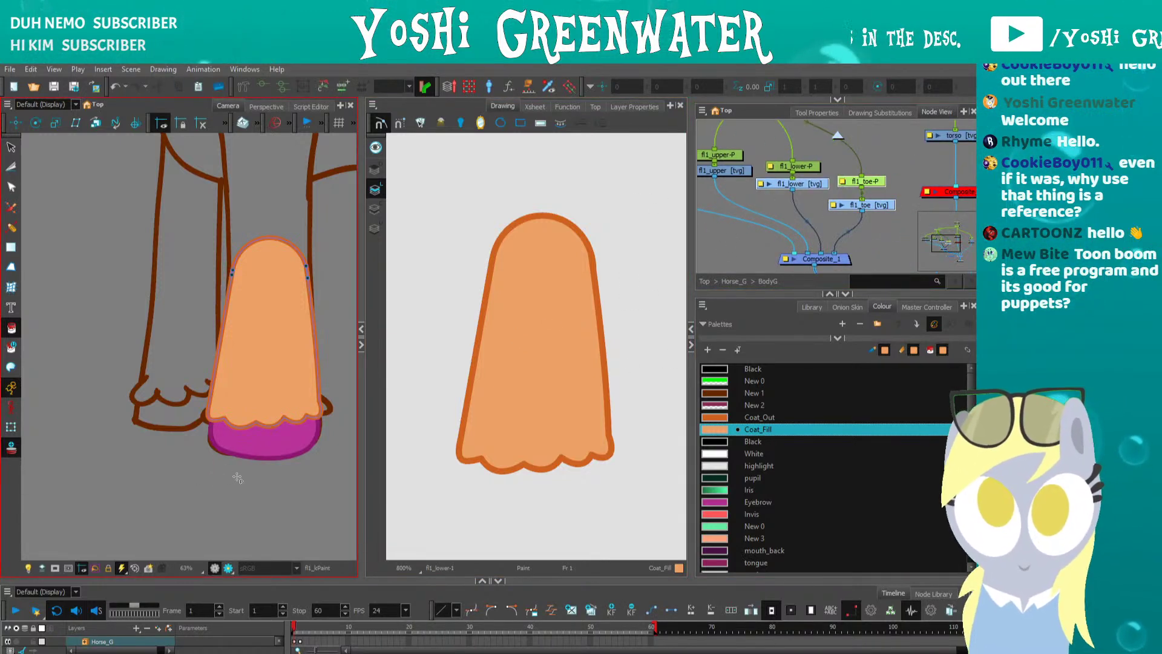
- Open the fl1_toe drawing and adjust the contour handle at the toe's lower-left corner with the Contour Editor
left_click(841, 205)
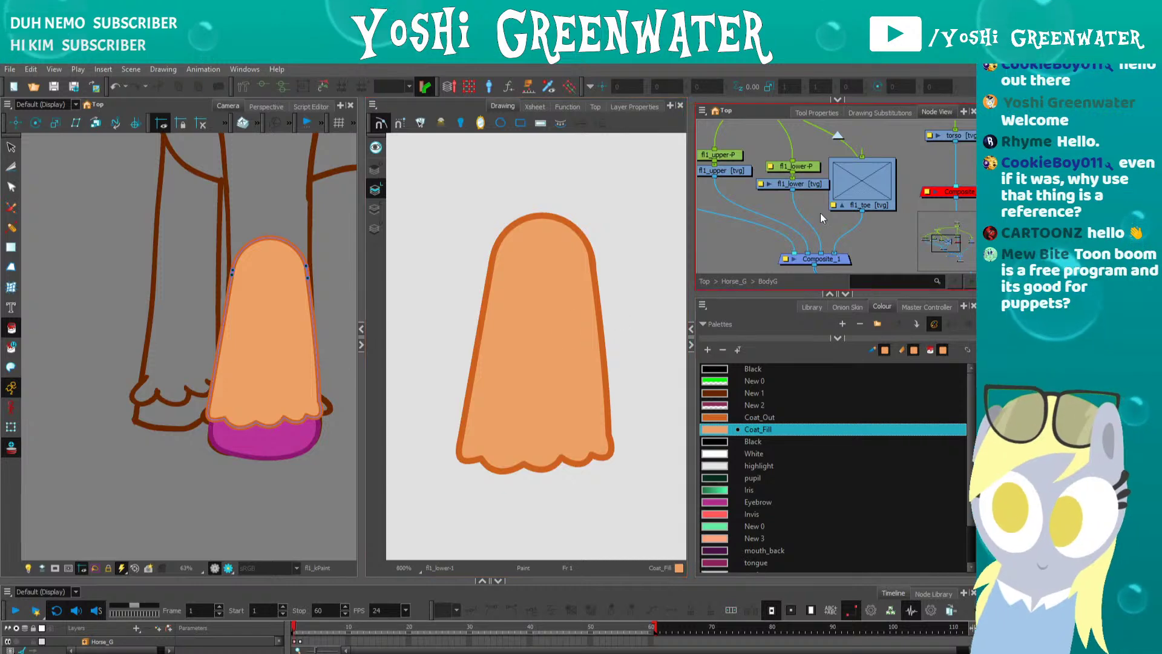
left_click(835, 206)
key("alt+q")
mouse_move(483, 425)
left_mouse_down()
mouse_move(485, 472)
mouse_move(449, 490)
left_mouse_up()
key("alt+s")
left_click_drag(449, 447, 450, 449)
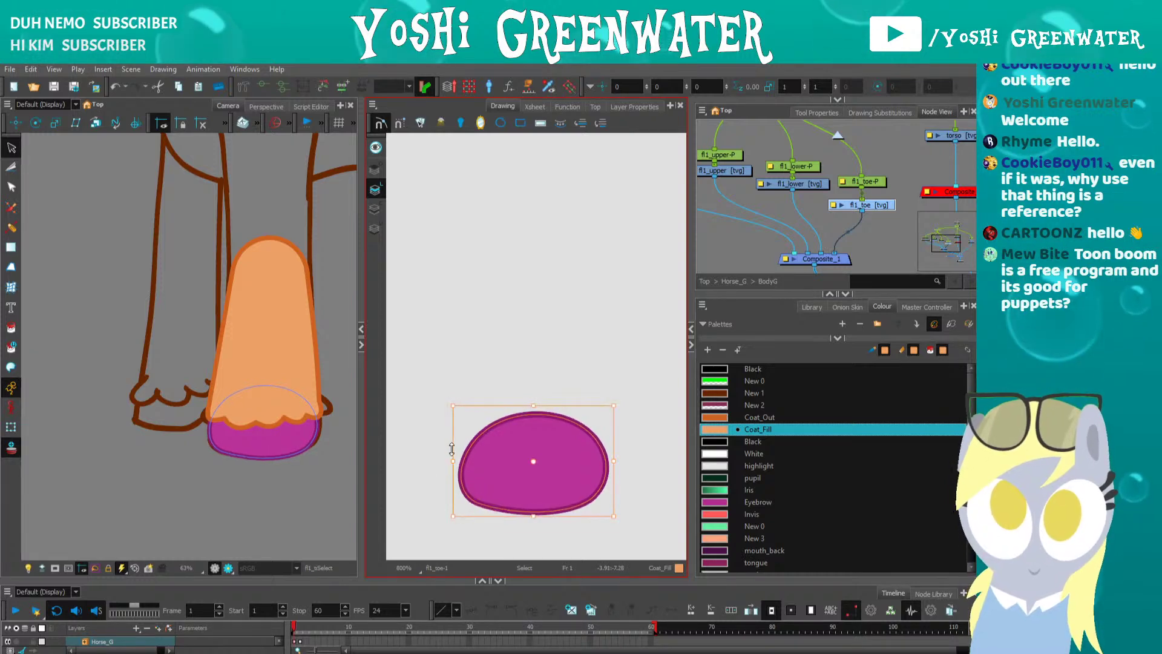
left_click_drag(428, 496, 427, 486)
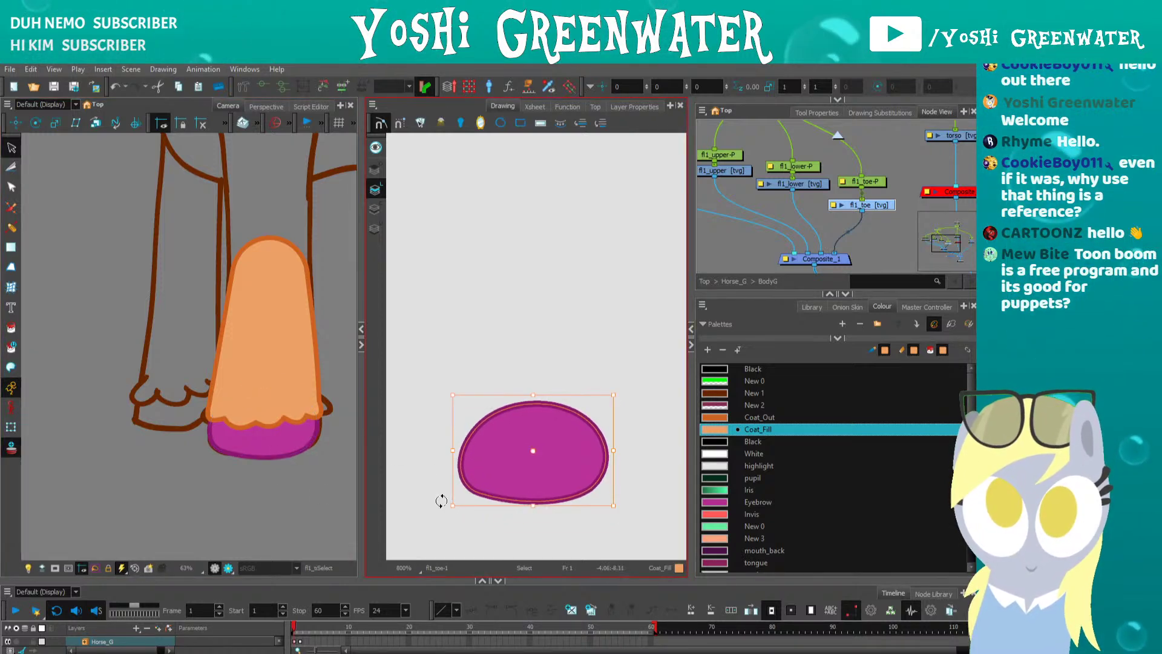
key("alt+q")
scroll(452, 481, "up", 2)
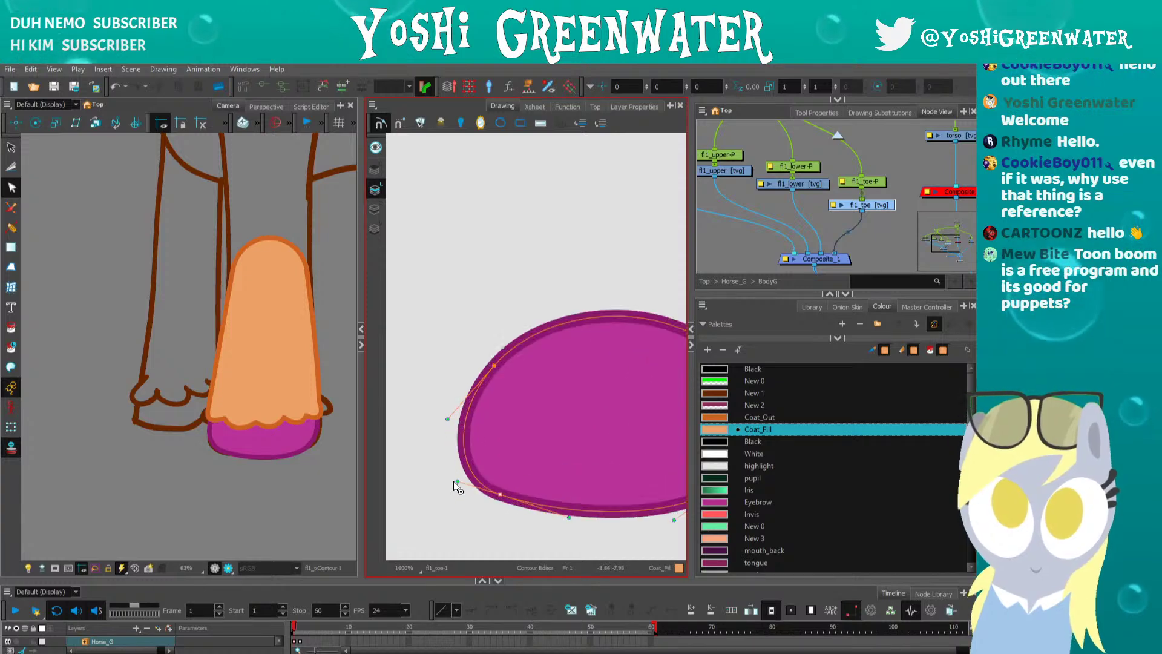
left_click_drag(455, 477, 455, 476)
left_click(460, 489)
- Enlarge the node view and bring the front leg's upper, lower and toe nodes into it with the Transform tool active
scroll(213, 450, "down", 2)
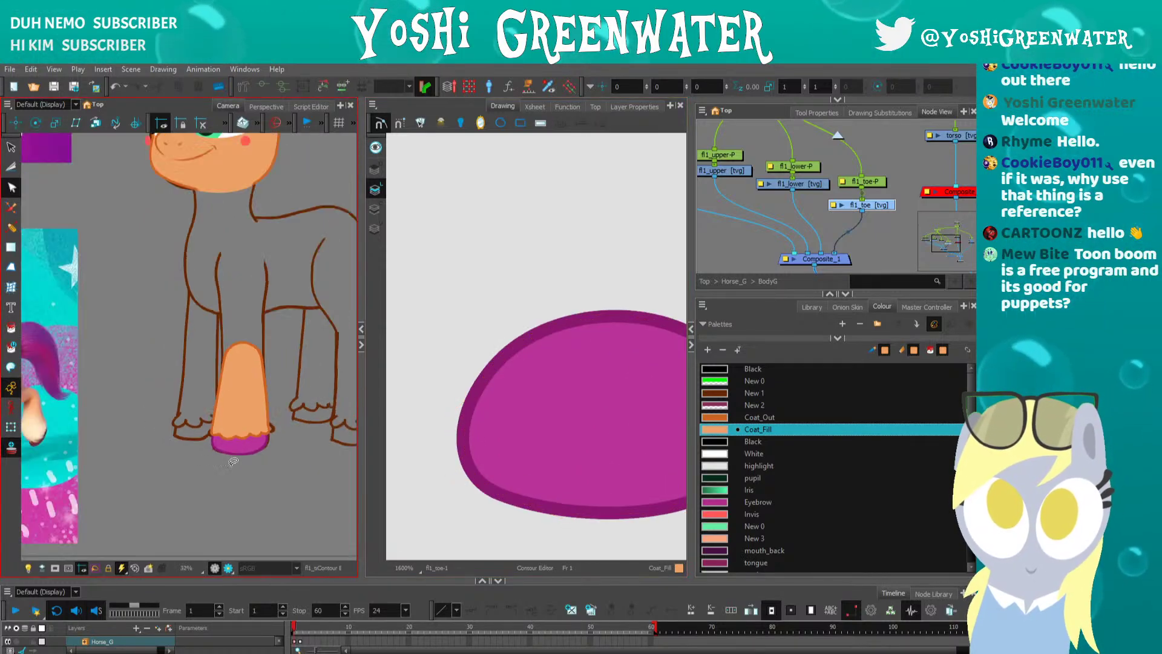
left_click(107, 461)
key("shift+t")
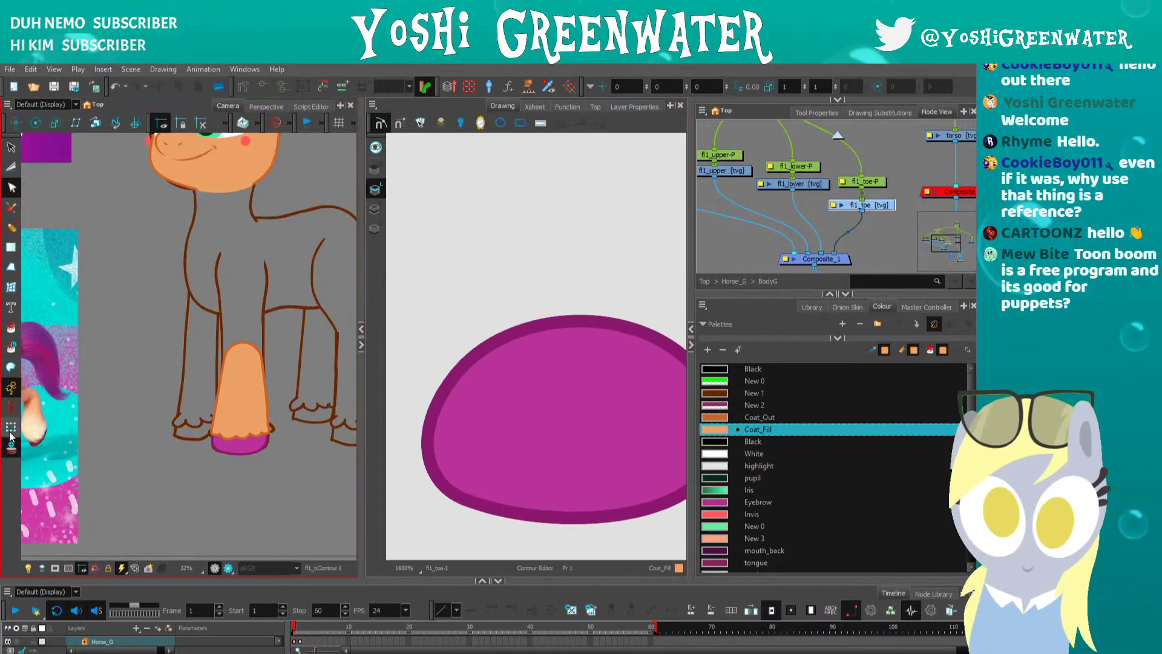
scroll(106, 461, "down", 2)
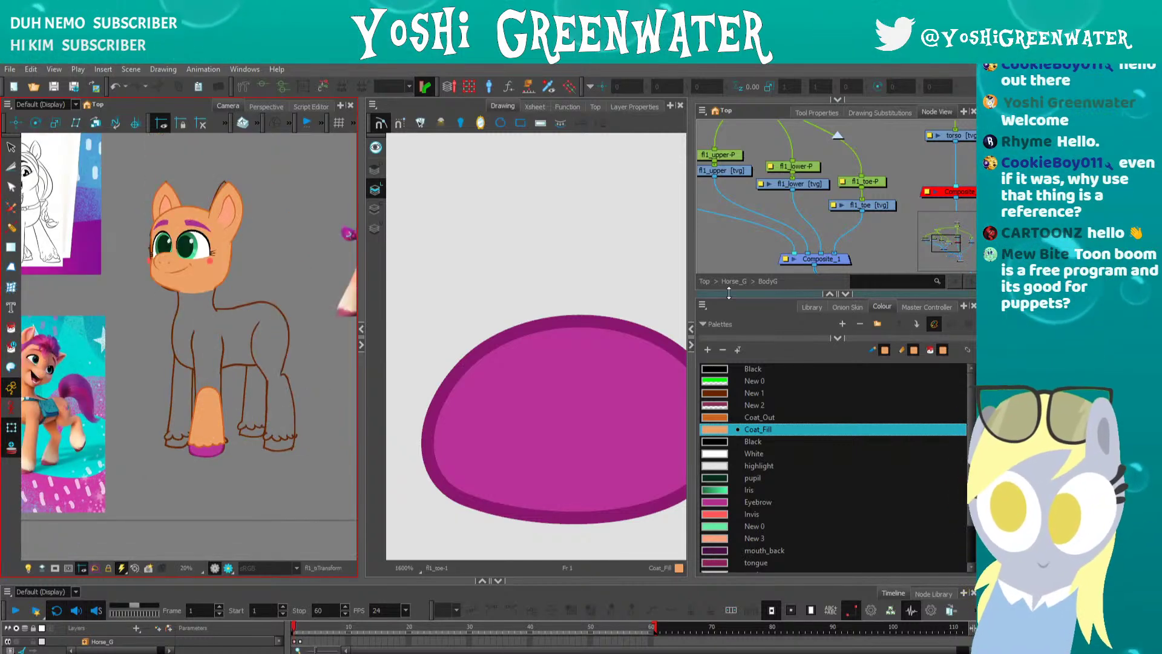
left_click_drag(729, 293, 729, 352)
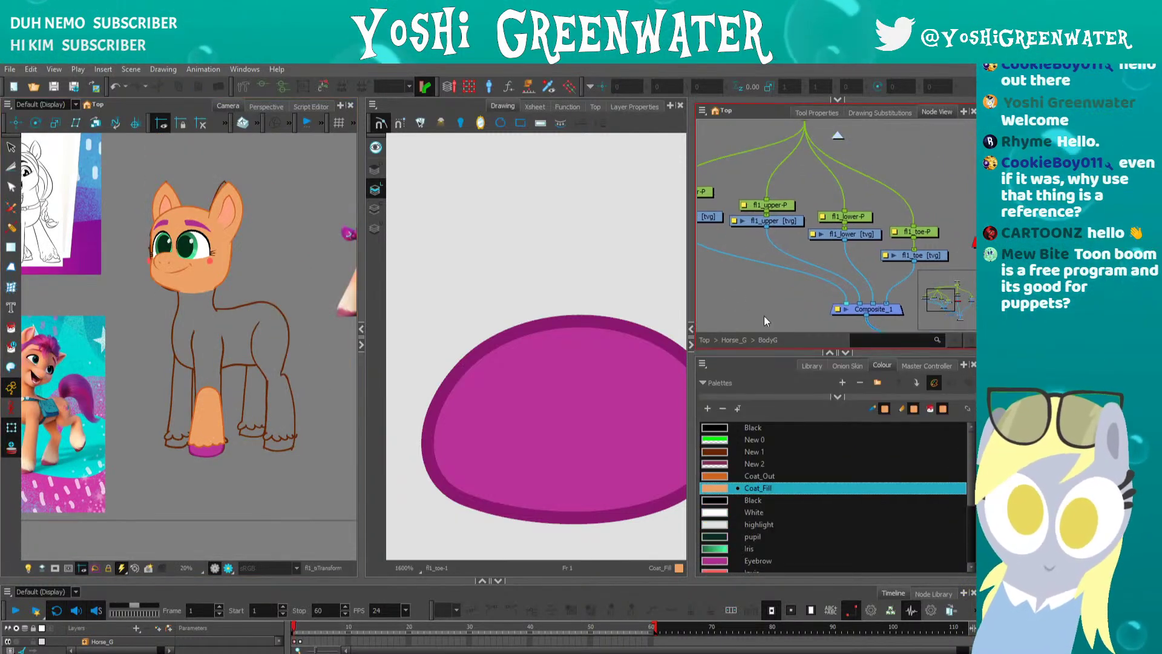
scroll(143, 387, "up", 2)
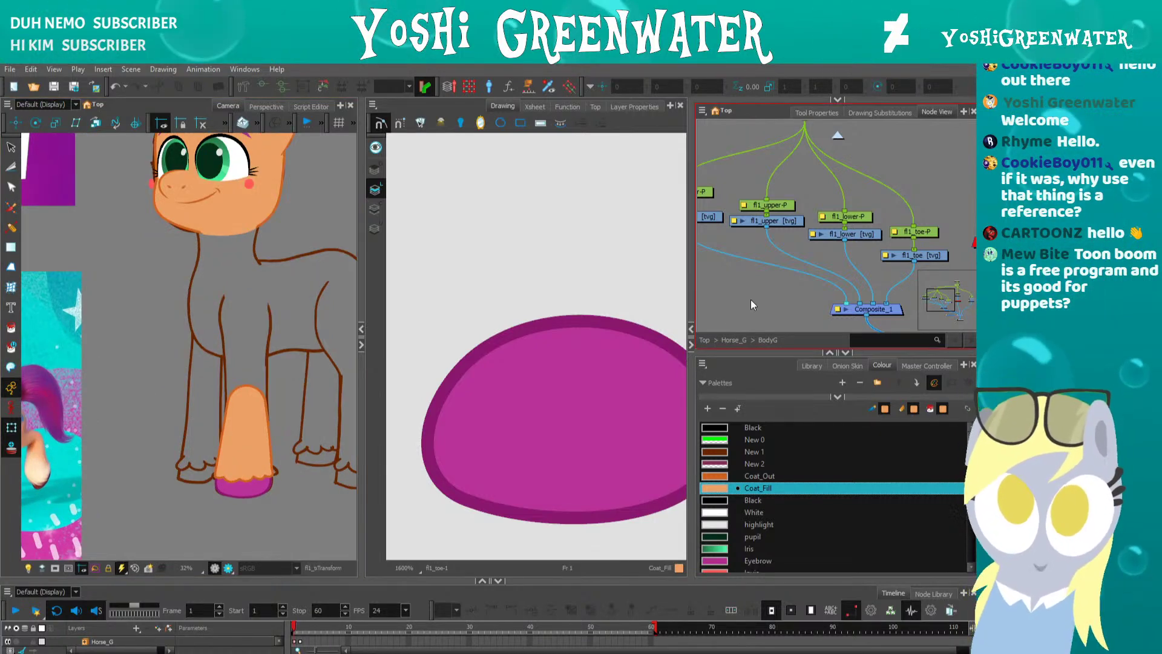
left_click(792, 235)
left_click_drag(792, 233, 791, 229)
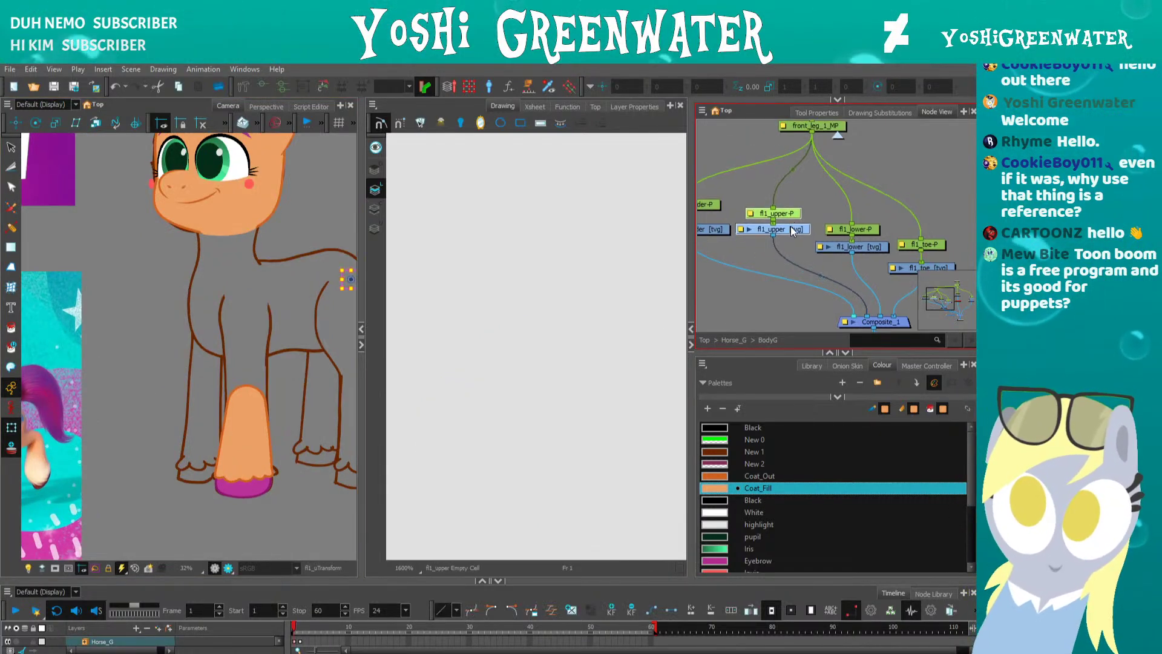
left_click(747, 317)
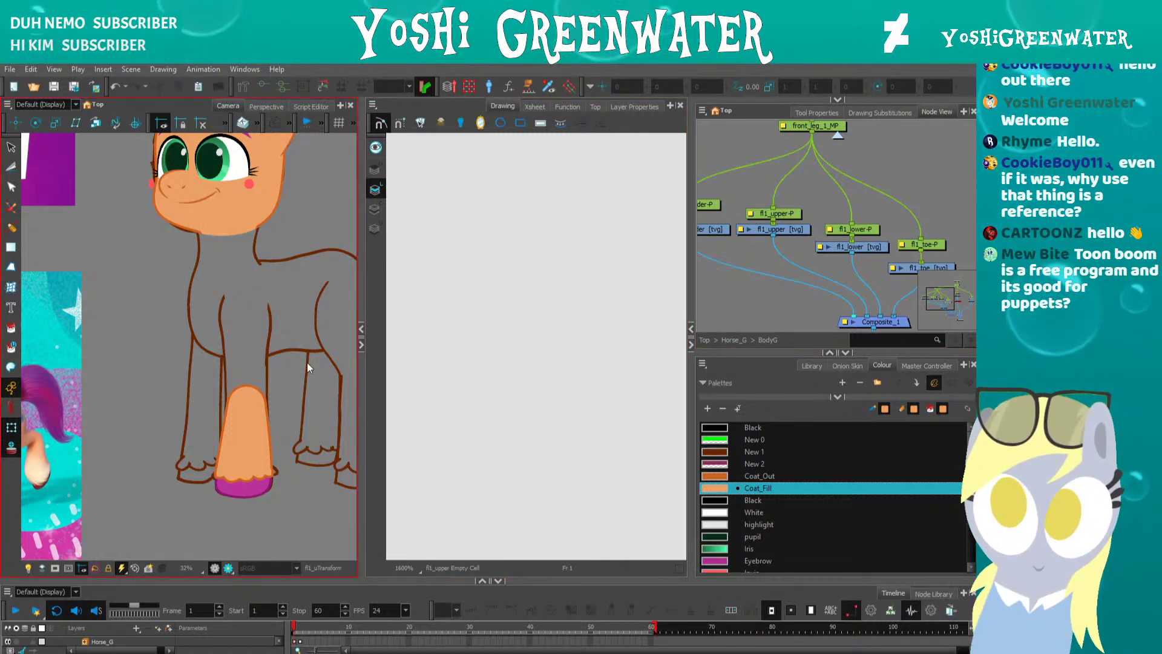
- Try copying the lower leg artwork into the empty fl1_upper drawing and cutting away the fill of the copy
left_click(853, 246)
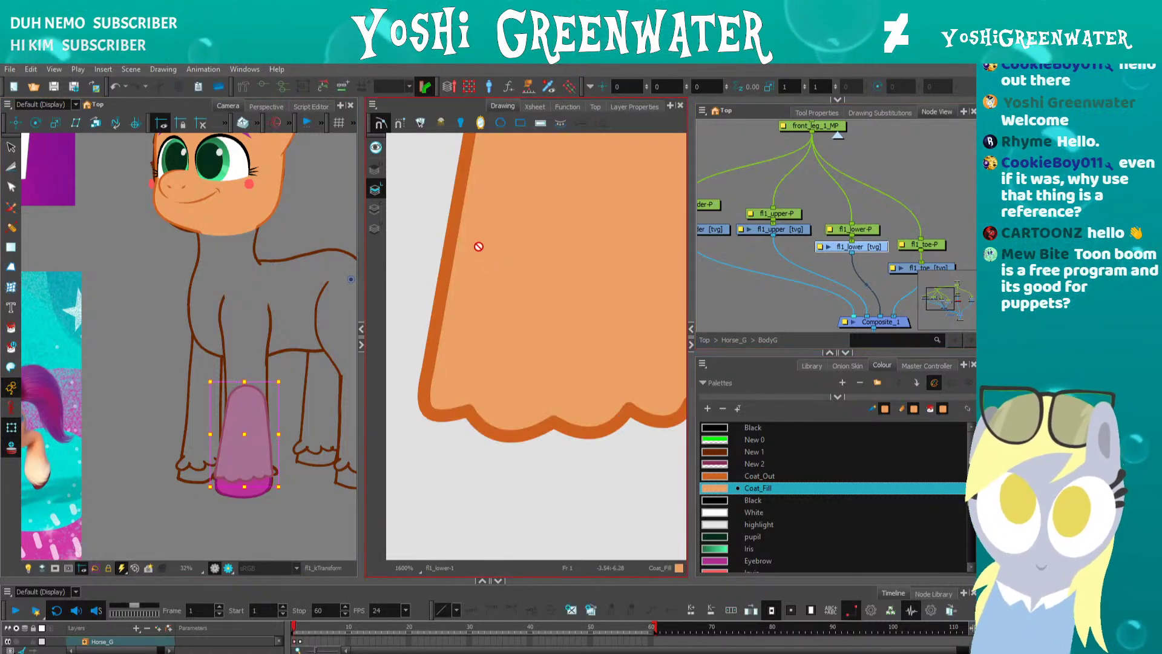
scroll(479, 246, "down", 5)
left_click_drag(452, 218, 473, 289)
key("alt+s")
key("ctrl+a")
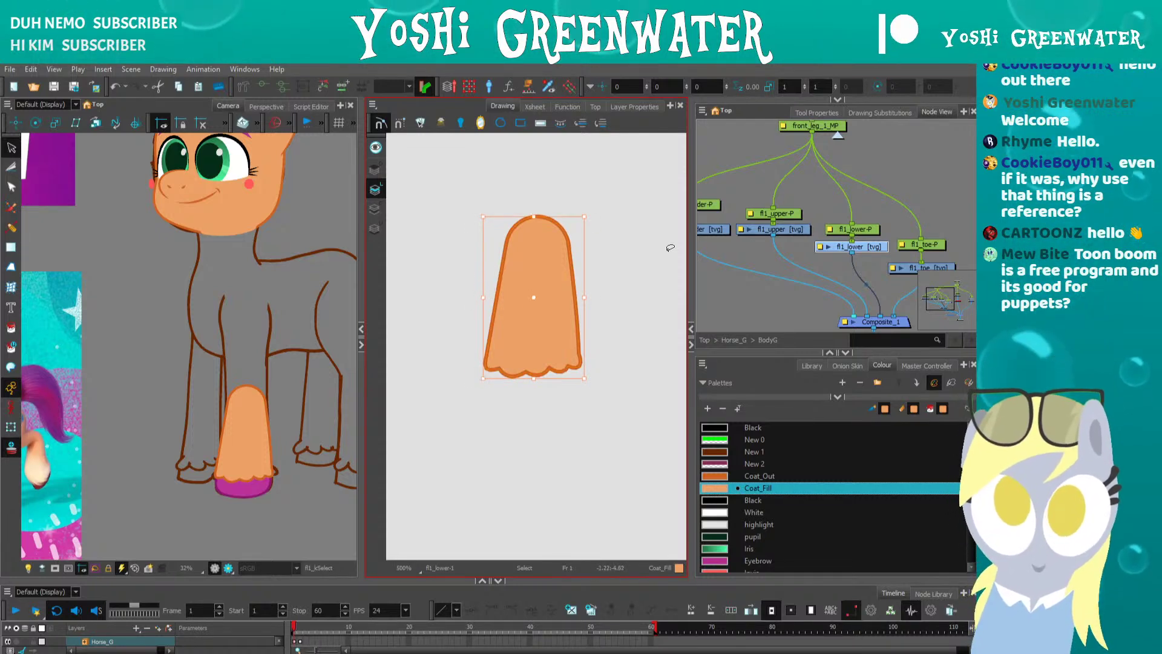
left_click(772, 229)
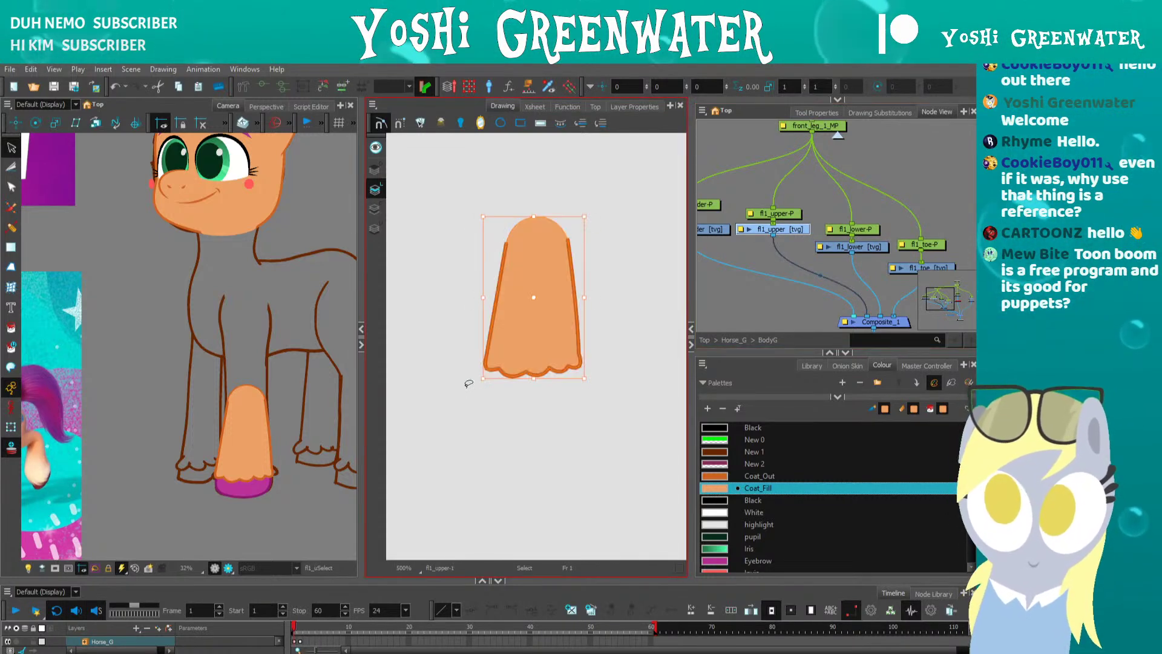
scroll(464, 333, "up", 1)
left_click(470, 314)
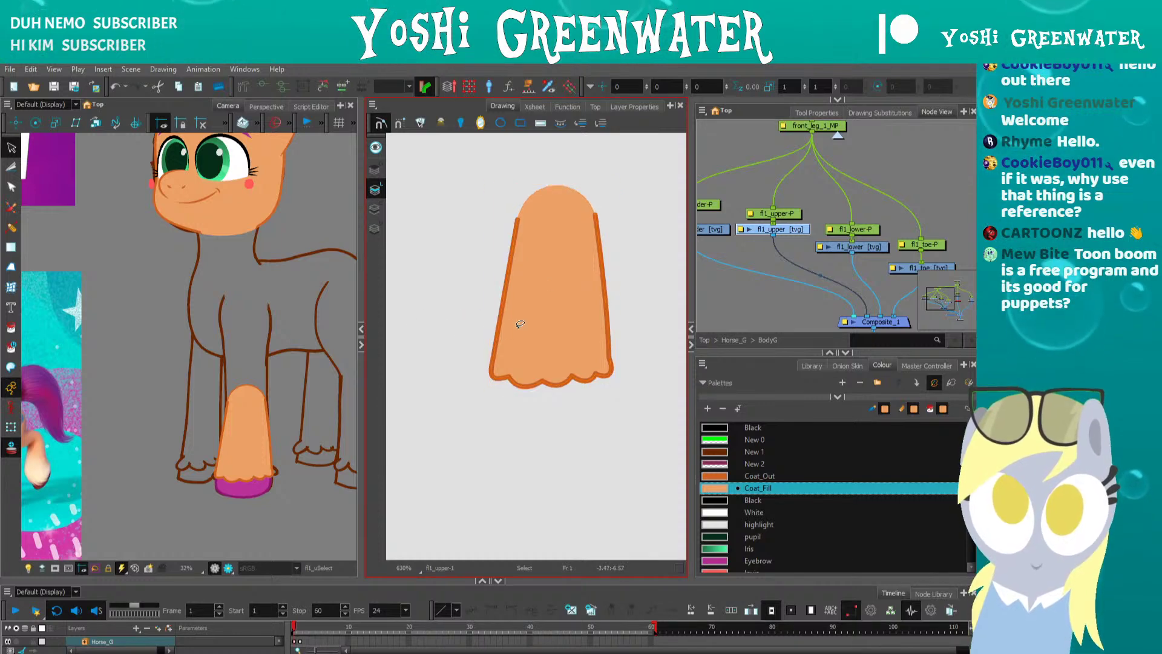
left_click(519, 324)
key("ctrl+x")
left_click_drag(482, 345, 476, 388)
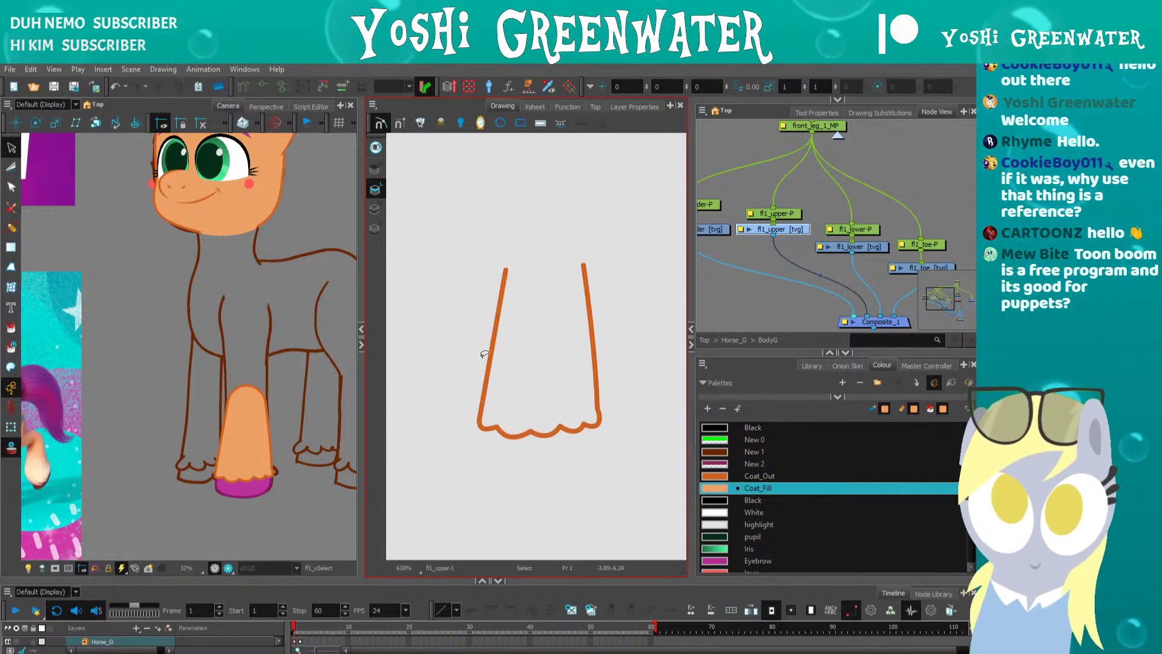
- Undo the fill removal and the pasted lower leg copy in the fl1_upper drawing
key("ctrl+z")
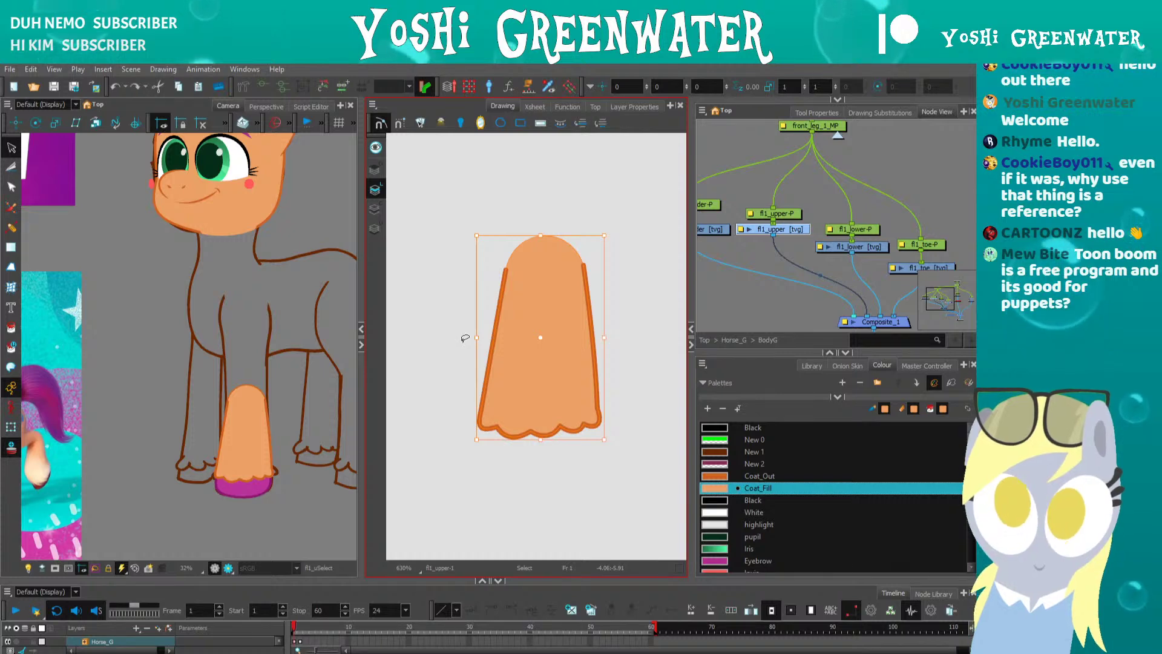
key("ctrl+z")
key("ctrl+z")
- Copy the complete lower leg artwork from all art layers into the fl1_upper drawing
key("ctrl+a")
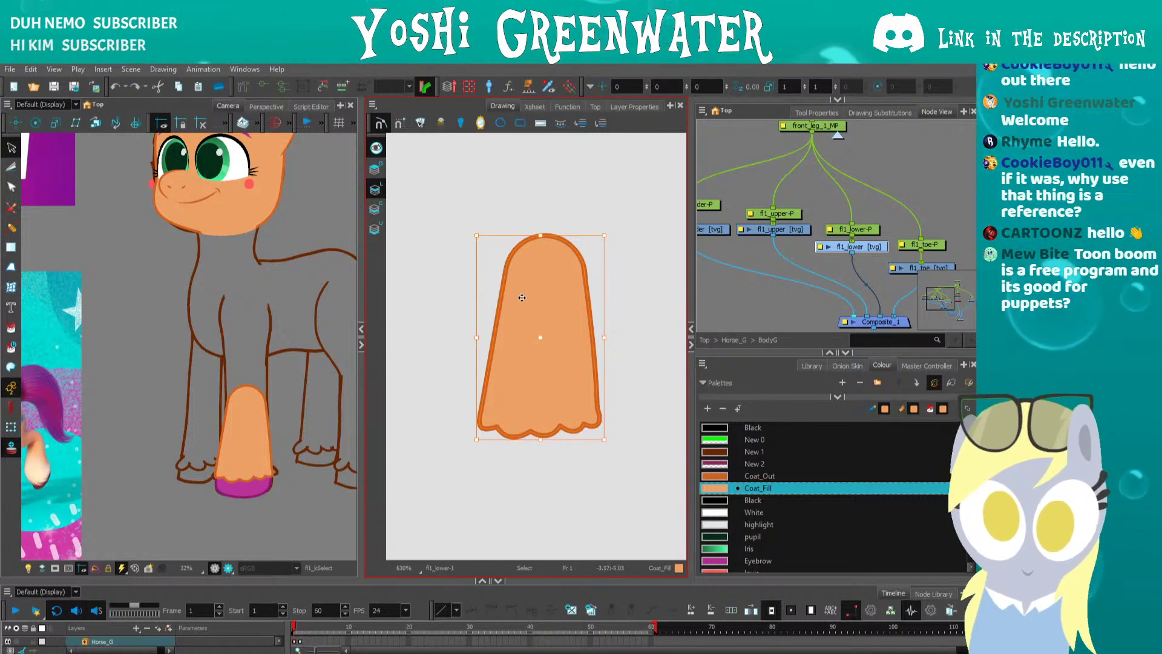
left_click(790, 229)
key("ctrl+v")
left_click(454, 371)
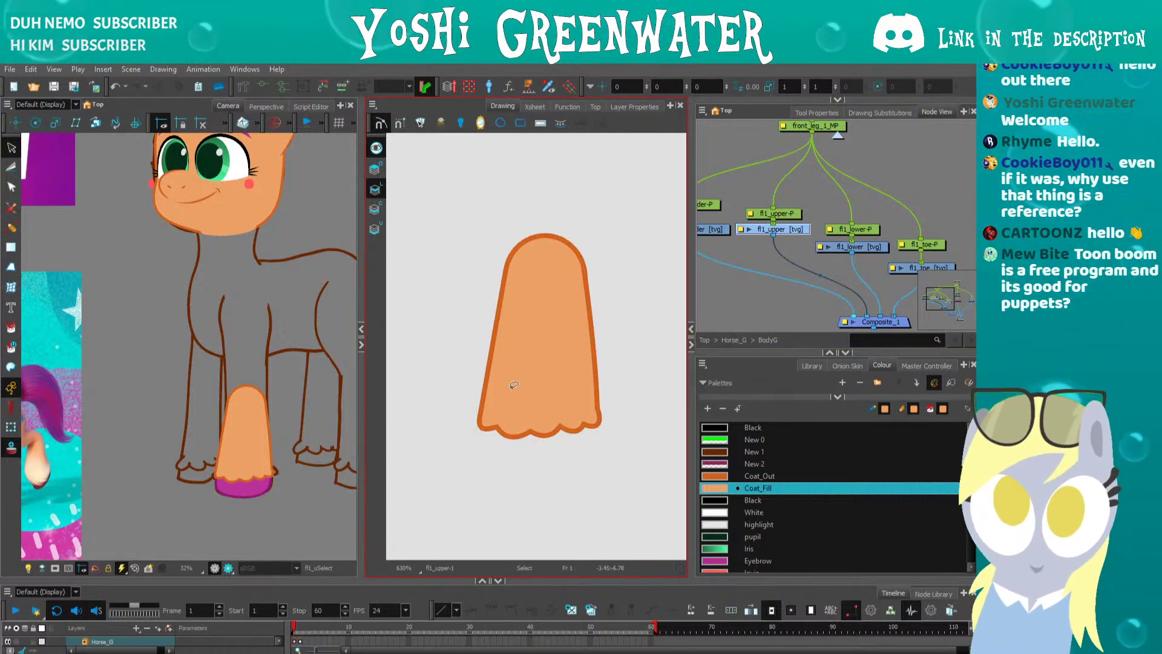
- Delete the pasted copy's fill, side lines and scalloped hem, leaving only the rounded top arc
left_click(510, 388)
key("Delete")
left_click(489, 379)
key("Delete")
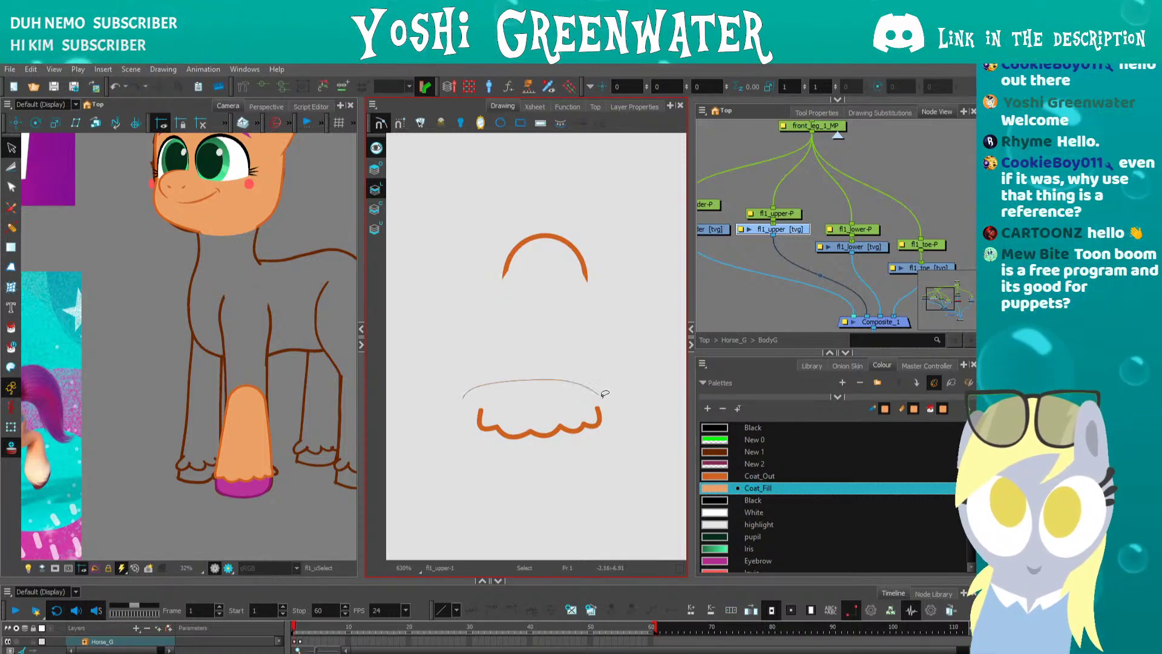
left_click_drag(604, 393, 480, 456)
key("Delete")
scroll(514, 278, "up", 2)
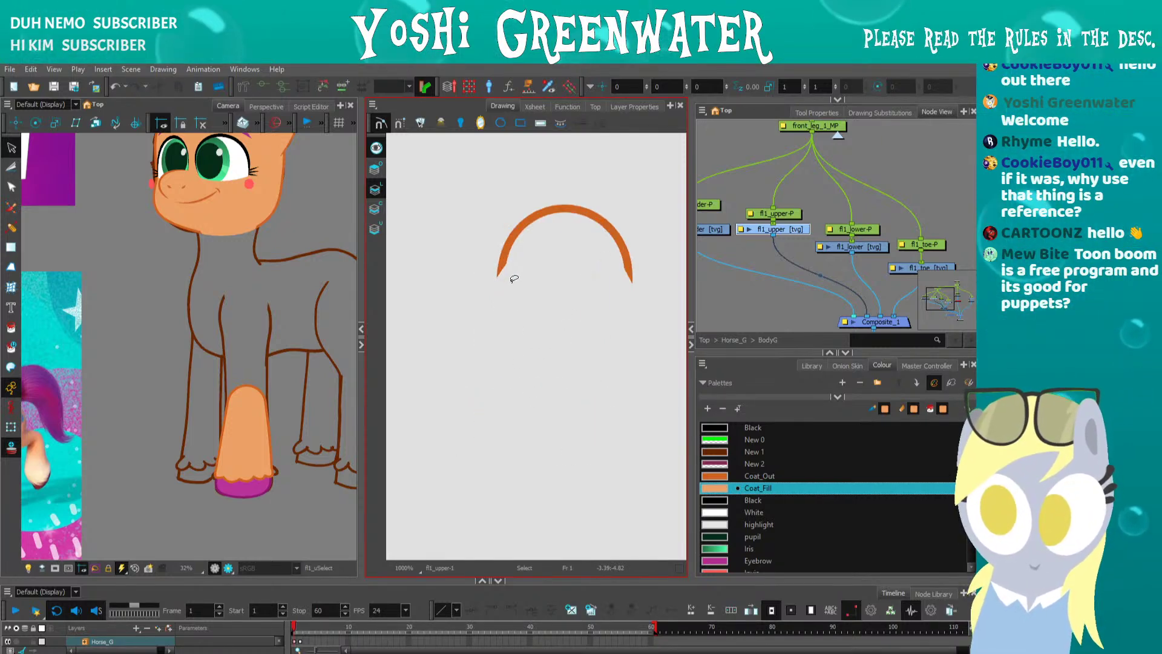
- Draw a circle with the Ellipse tool in fl1_upper, then move and stretch it to match the rounded arc
left_click_drag(533, 282, 515, 326)
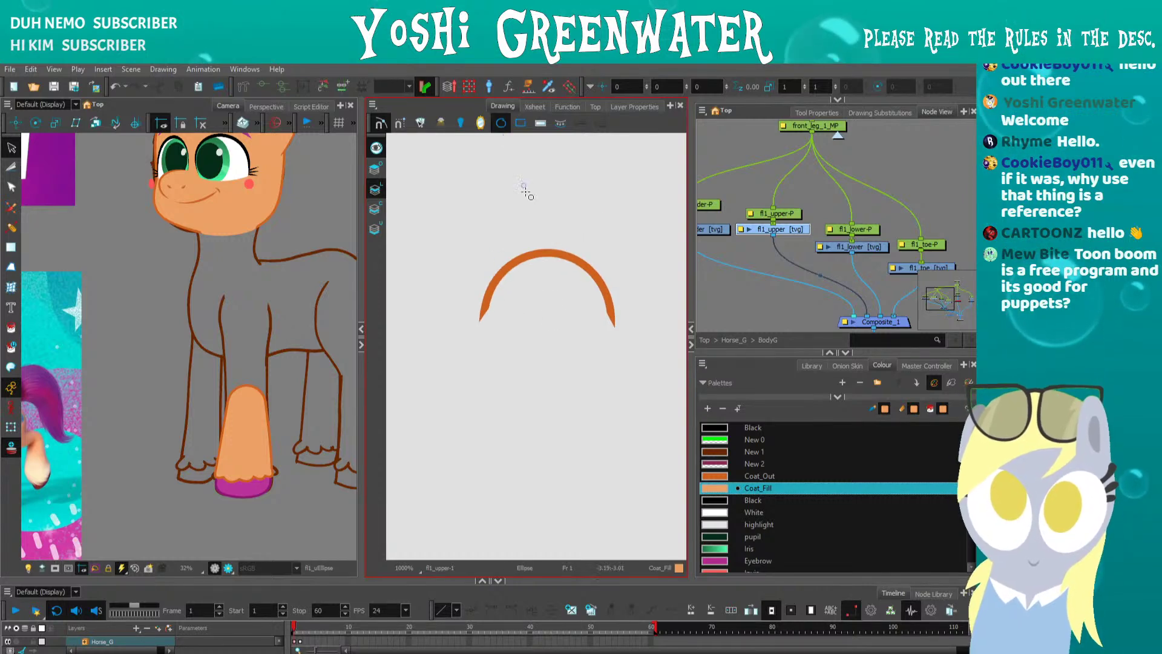
mouse_move(520, 362)
left_mouse_down()
mouse_move(484, 355)
mouse_move(502, 257)
mouse_move(528, 260)
left_mouse_up()
key("alt+s")
left_click_drag(547, 318, 548, 373)
left_click_drag(509, 312, 484, 312)
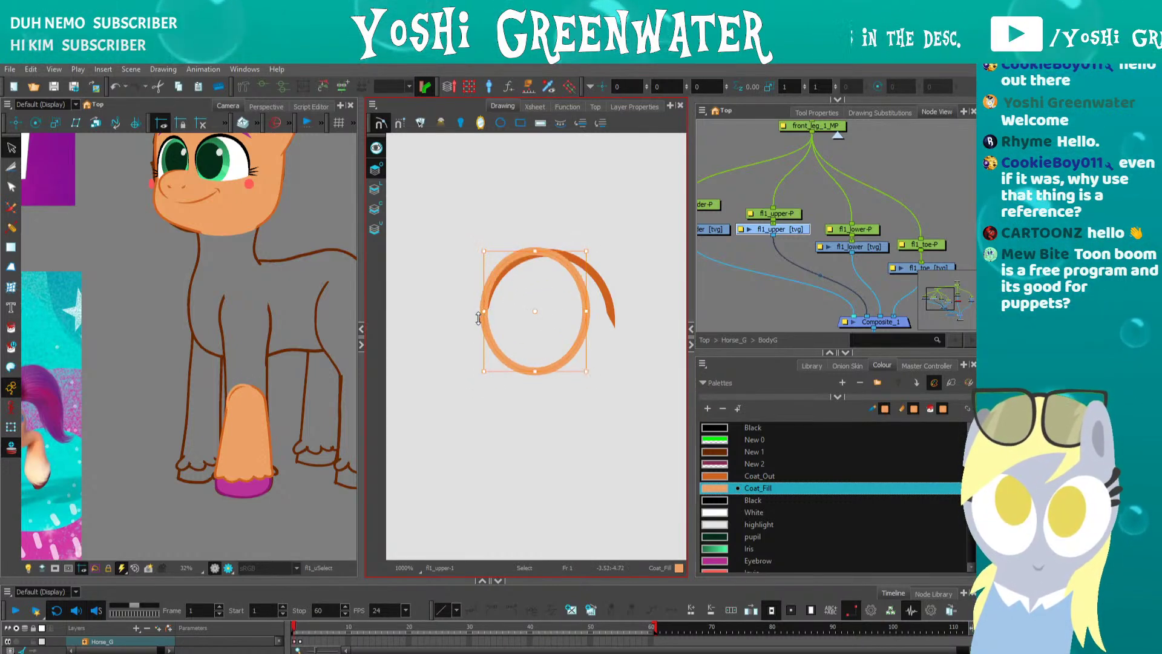
left_click_drag(610, 310, 612, 312)
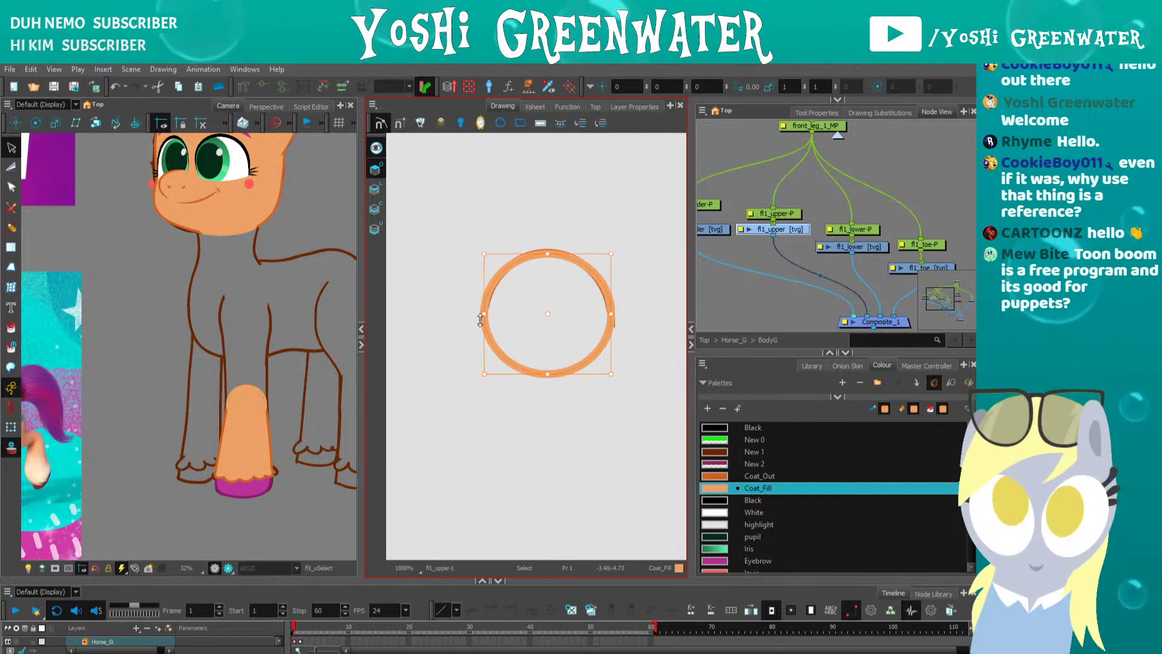
- Widen the drawing view and nudge the circle upward to line up with the rounded arc
scroll(483, 309, "up", 2)
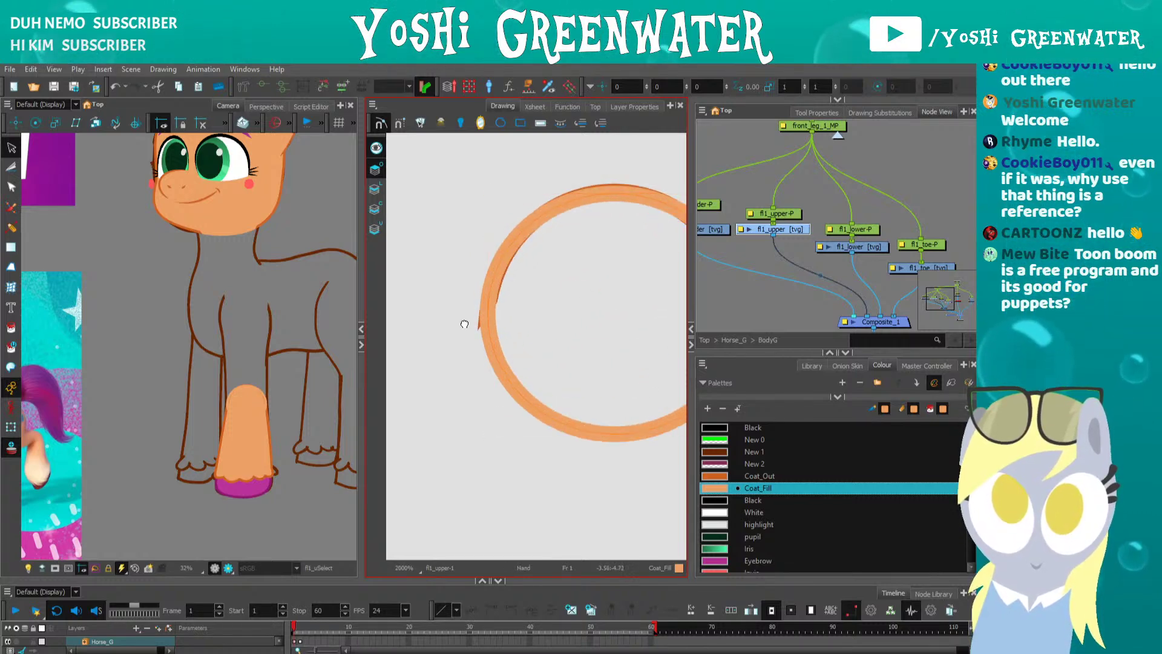
left_click_drag(464, 324, 413, 336)
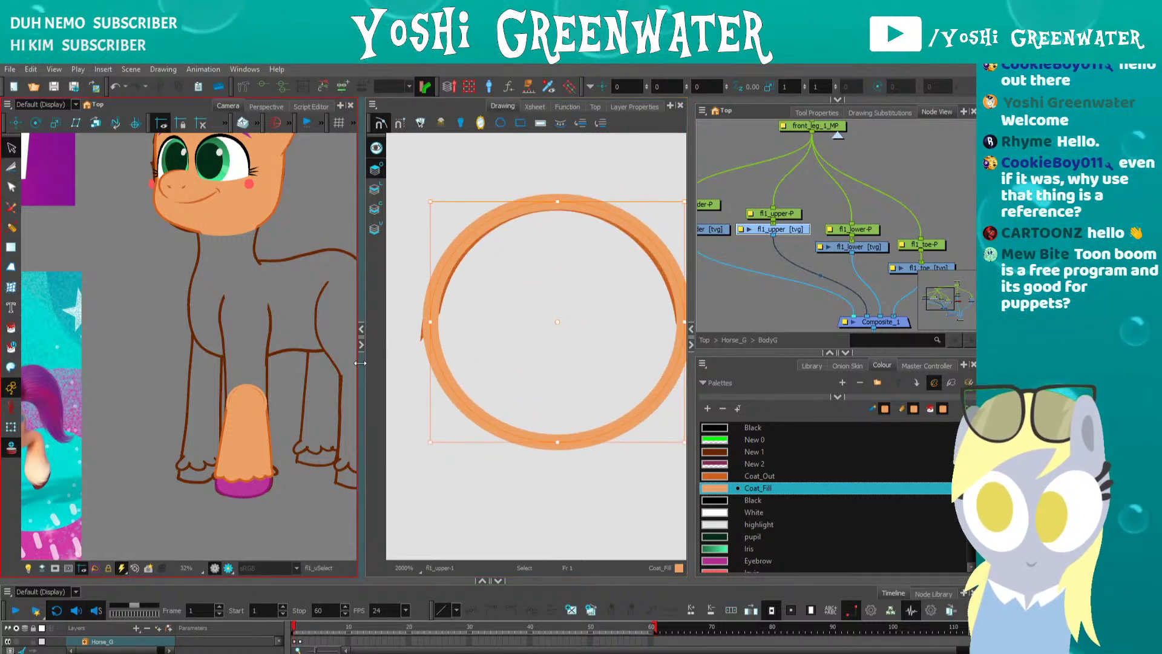
left_click_drag(361, 363, 285, 363)
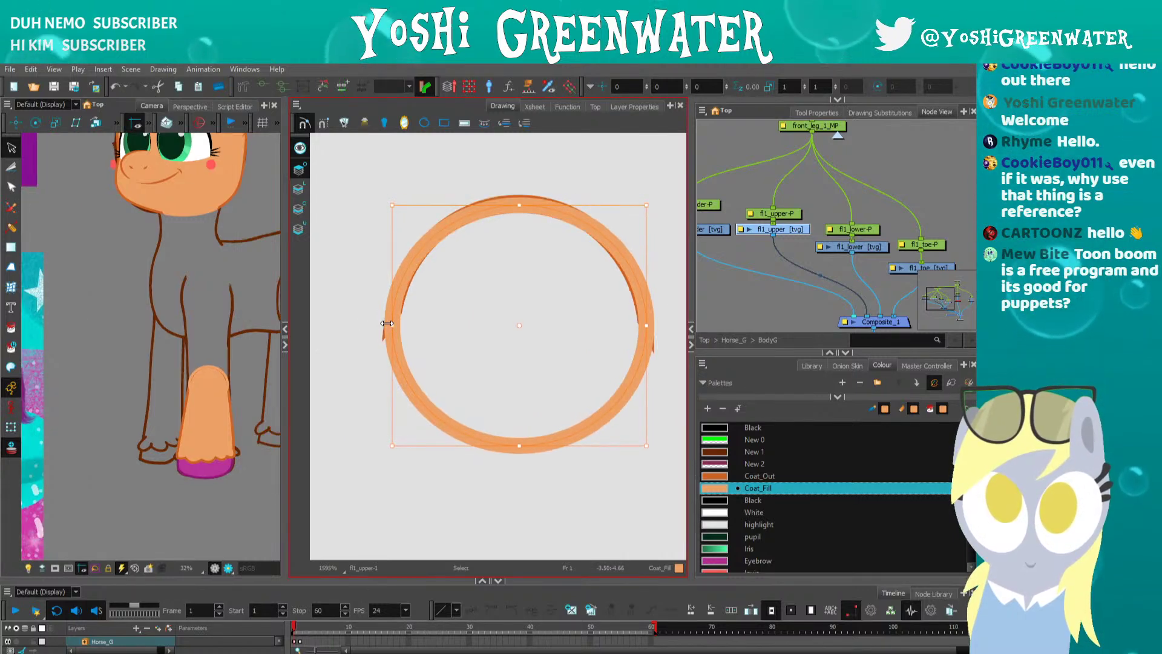
key("Up")
key("Down")
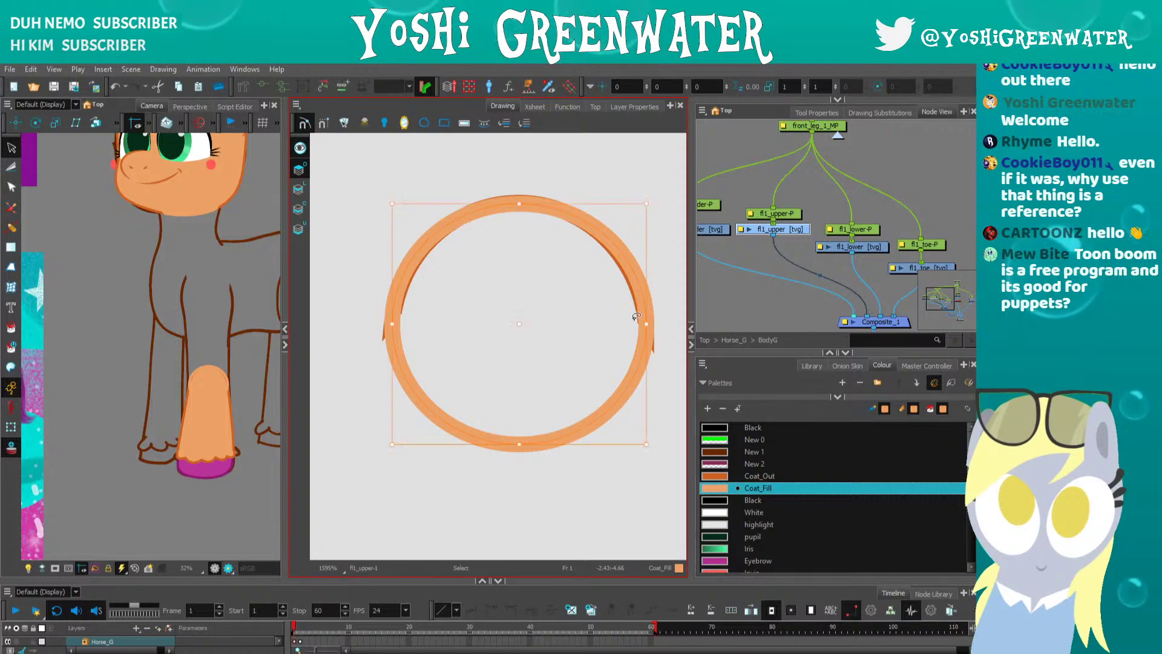
- Delete the rounded guide arc from the line art and recolour the circle with Coat_Out
left_click(363, 333)
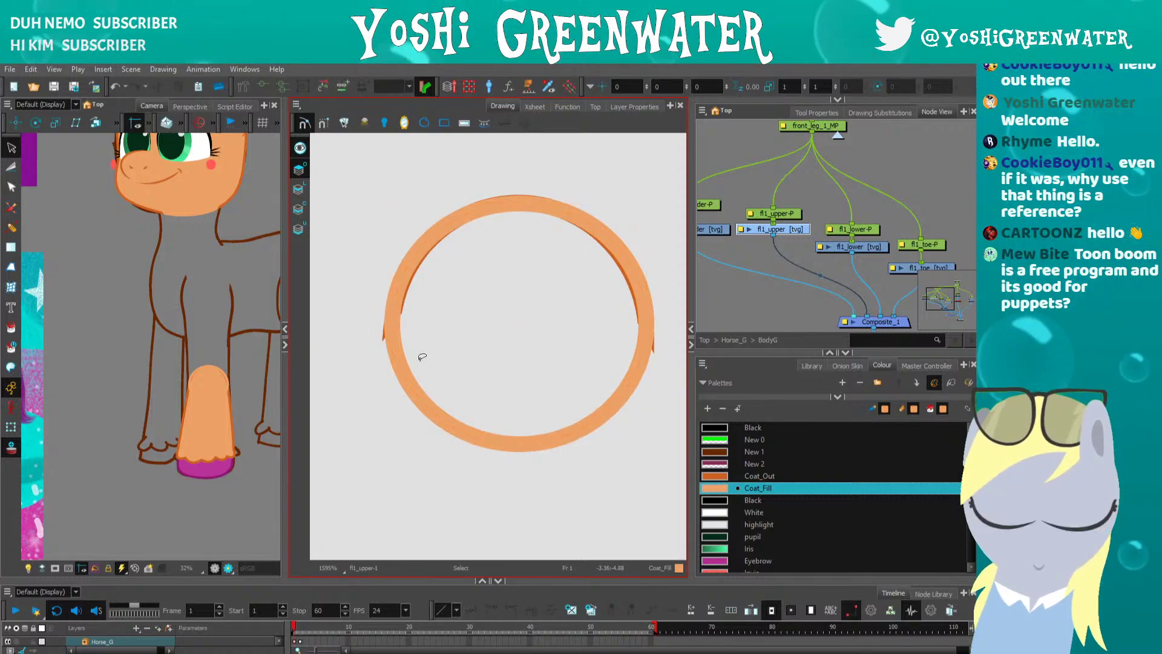
left_click(407, 270)
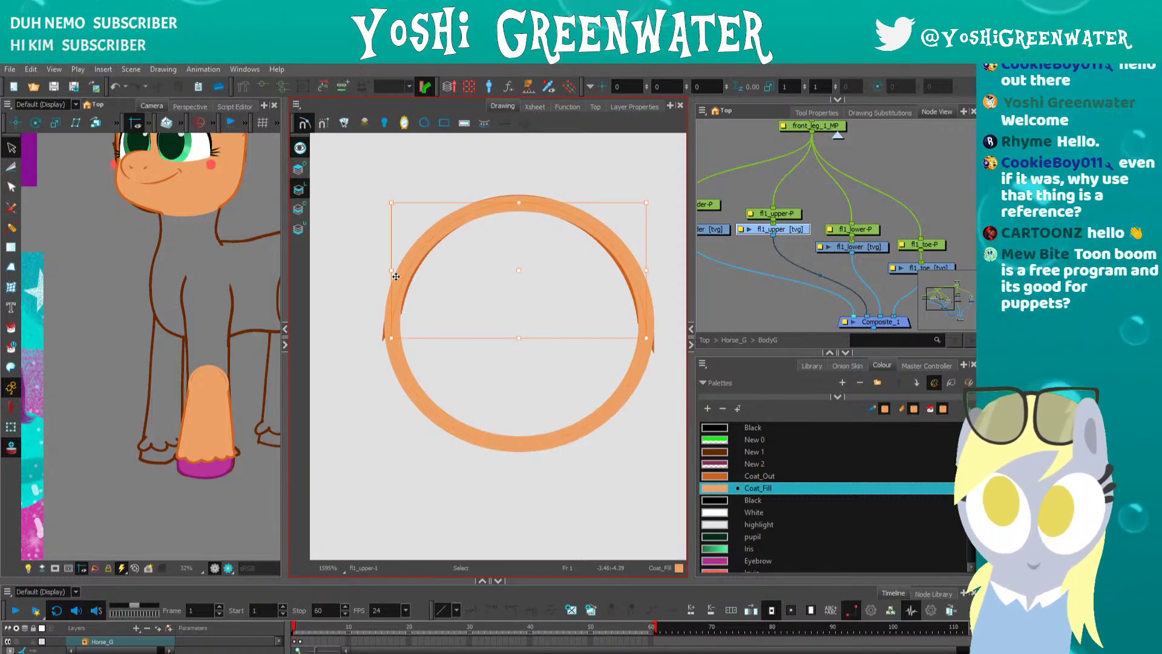
key("Delete")
left_click(716, 476)
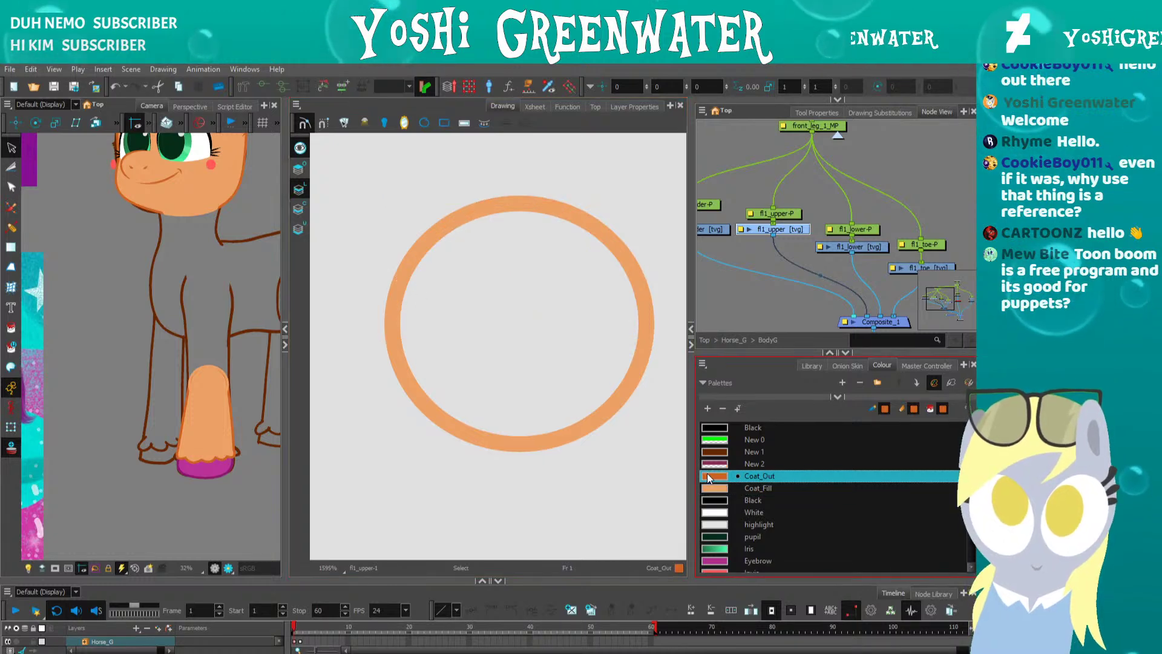
key("alt+i")
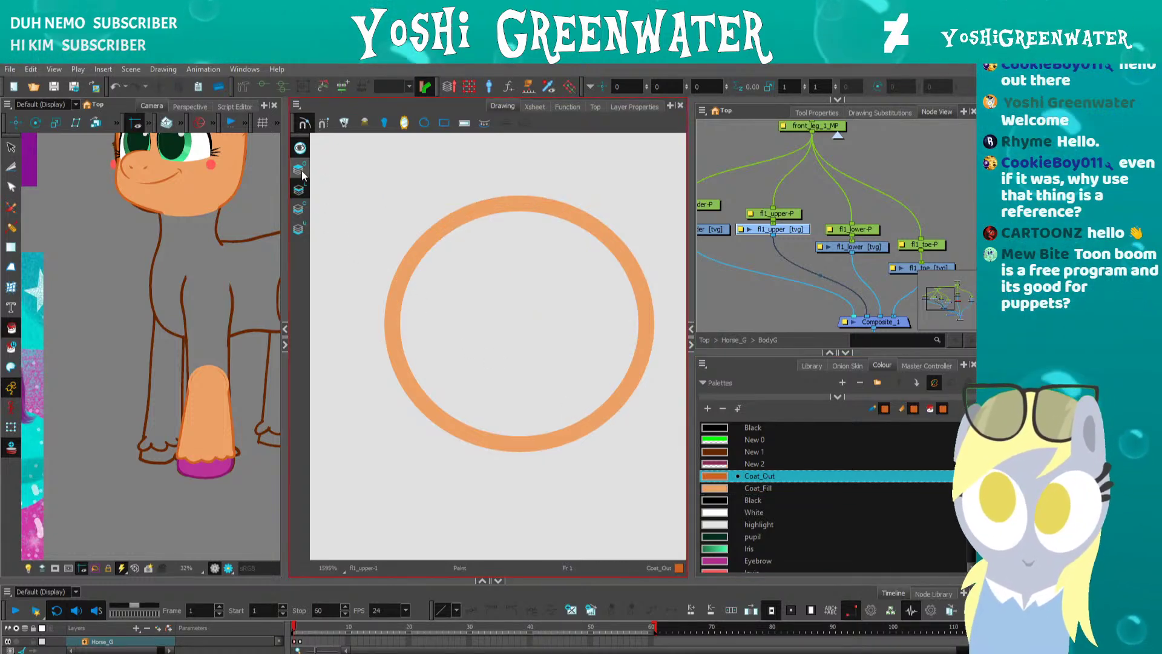
left_click(400, 289)
- Move the circle from the overlay layer to the line art layer by cutting and pasting it
key("alt+s")
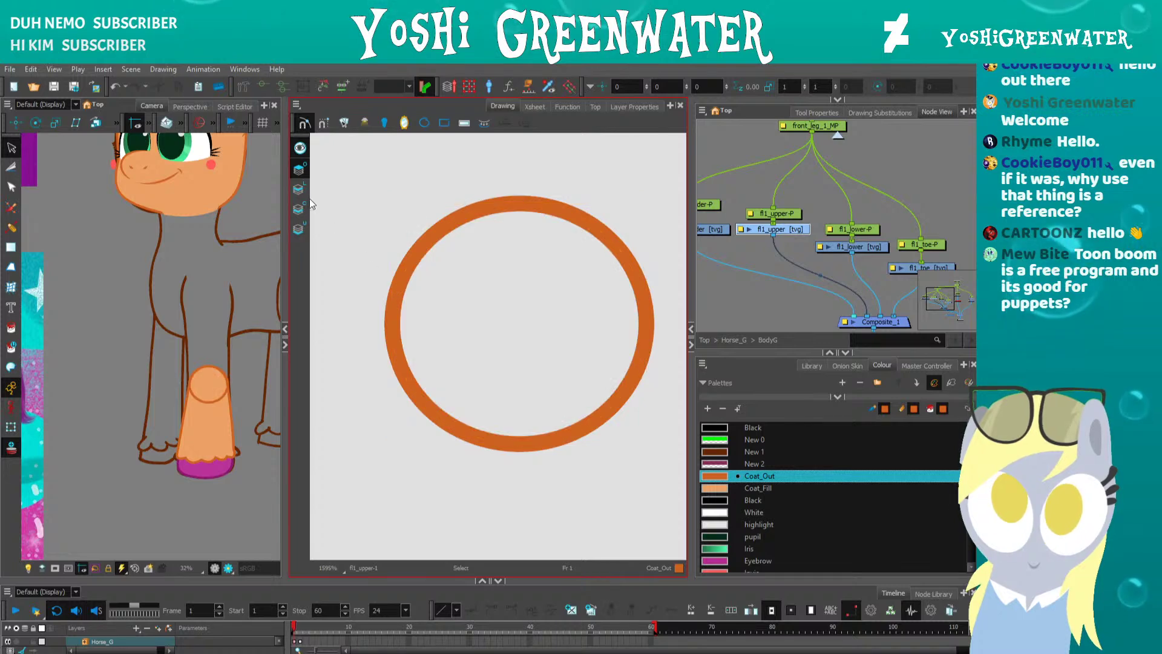
left_click(387, 272)
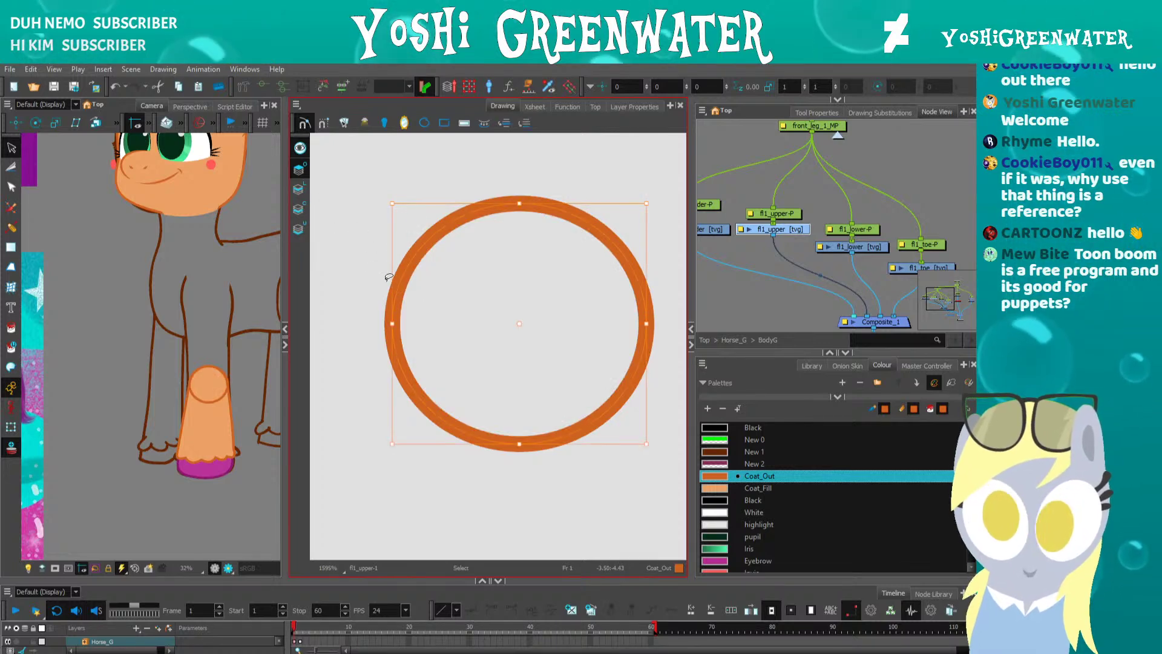
key("ctrl+x")
left_click(299, 192)
key("ctrl+v")
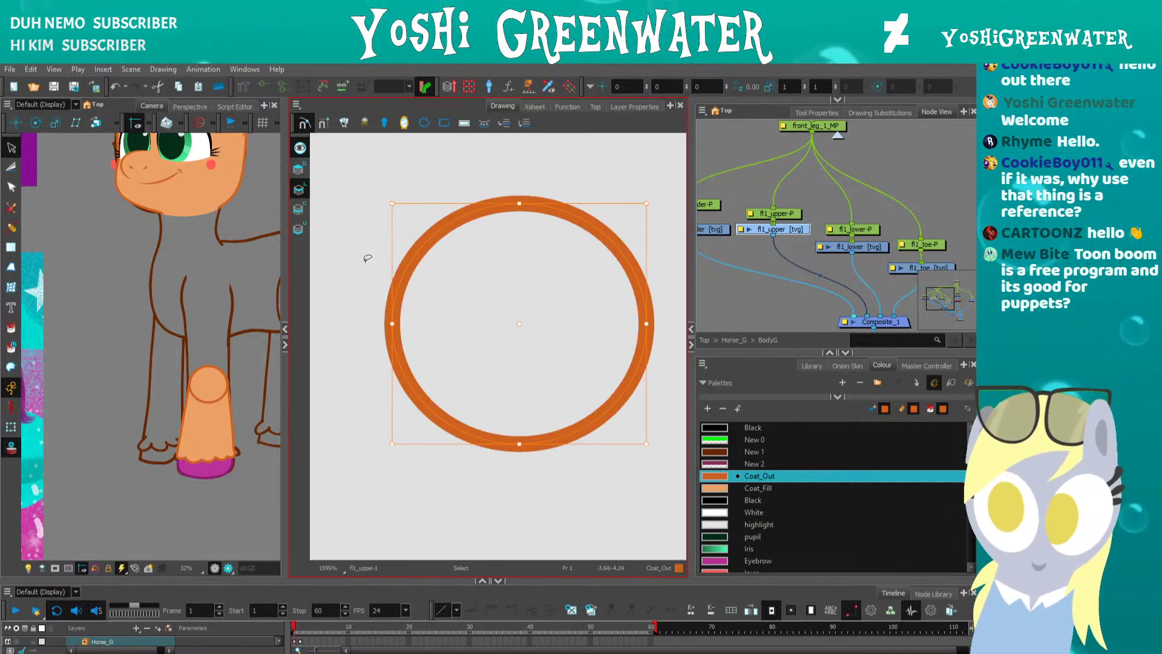
- Draw a three-sided polyline in Coat_Out on the Overlay art layer, from one side of the joint circle around the upper leg to the other
scroll(381, 418, "down", 2)
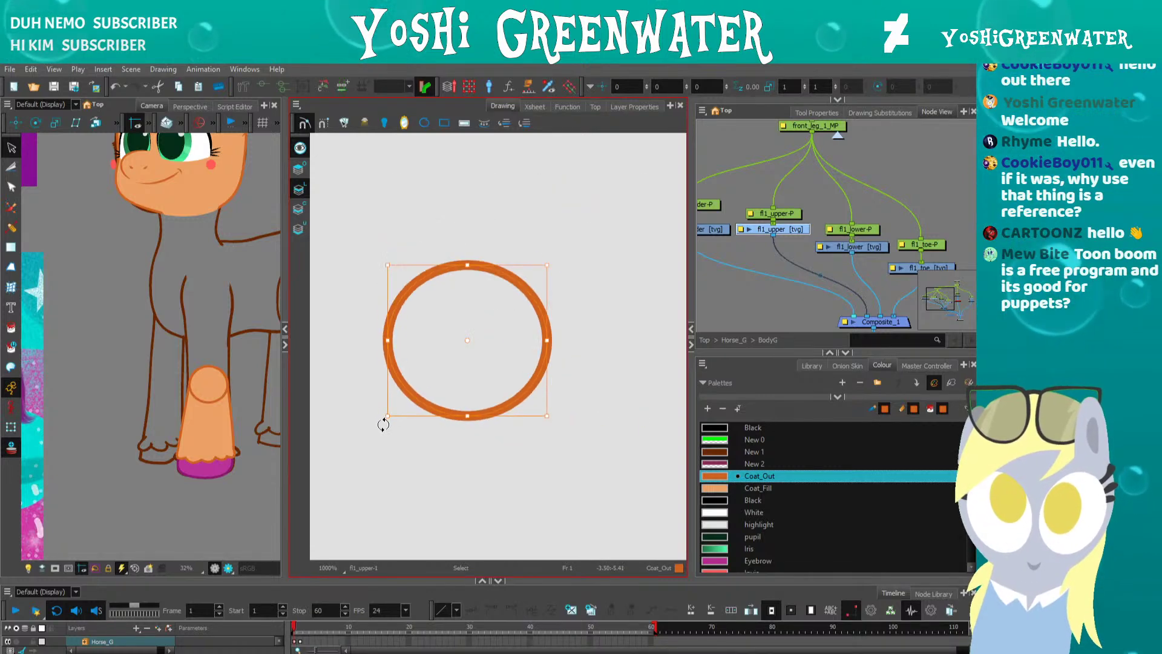
left_click_drag(374, 432, 415, 410)
left_click(415, 410)
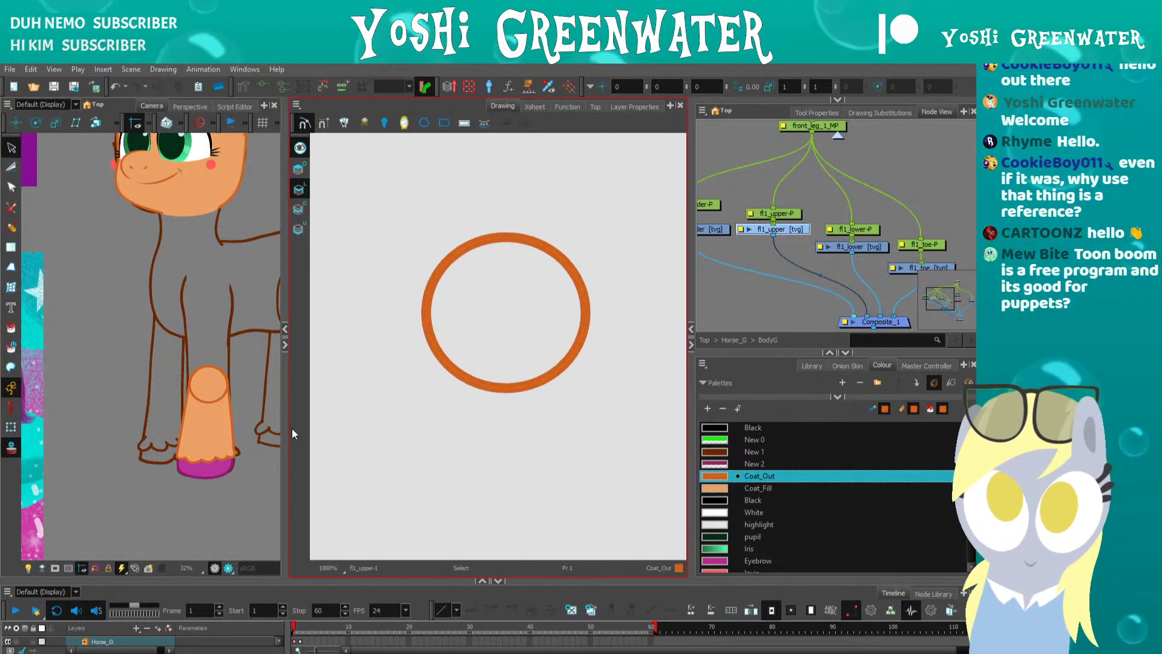
left_click_drag(287, 428, 399, 444)
left_click(176, 363)
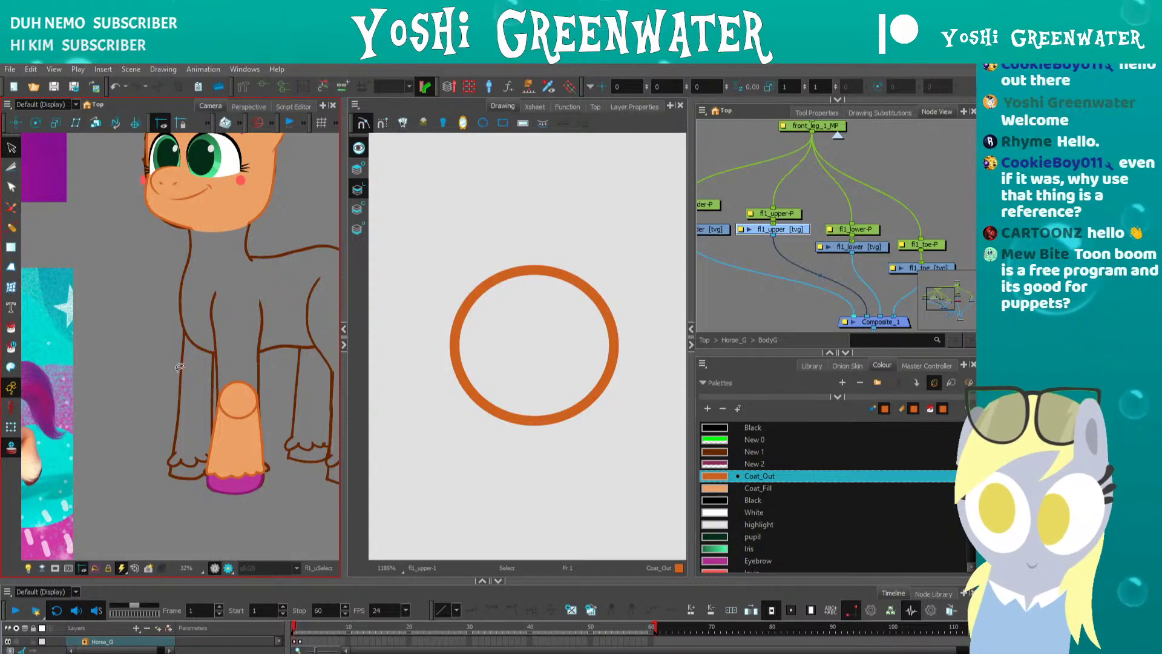
scroll(179, 368, "up", 2)
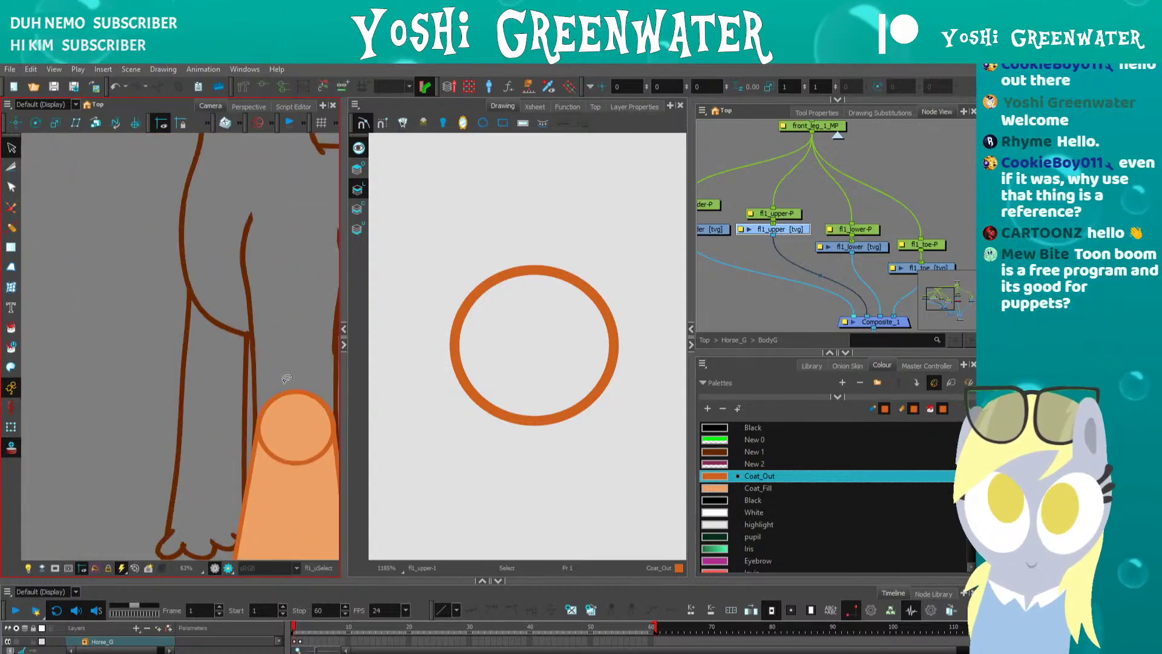
left_click_drag(286, 379, 238, 381)
left_click(641, 470)
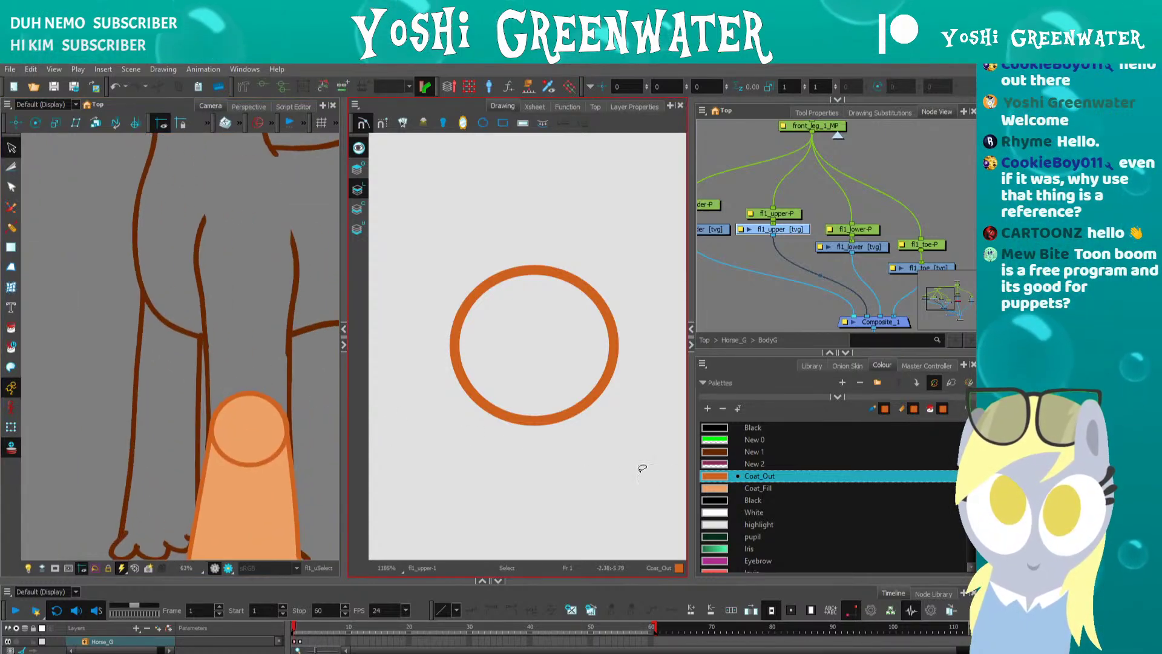
left_click_drag(437, 328, 431, 355)
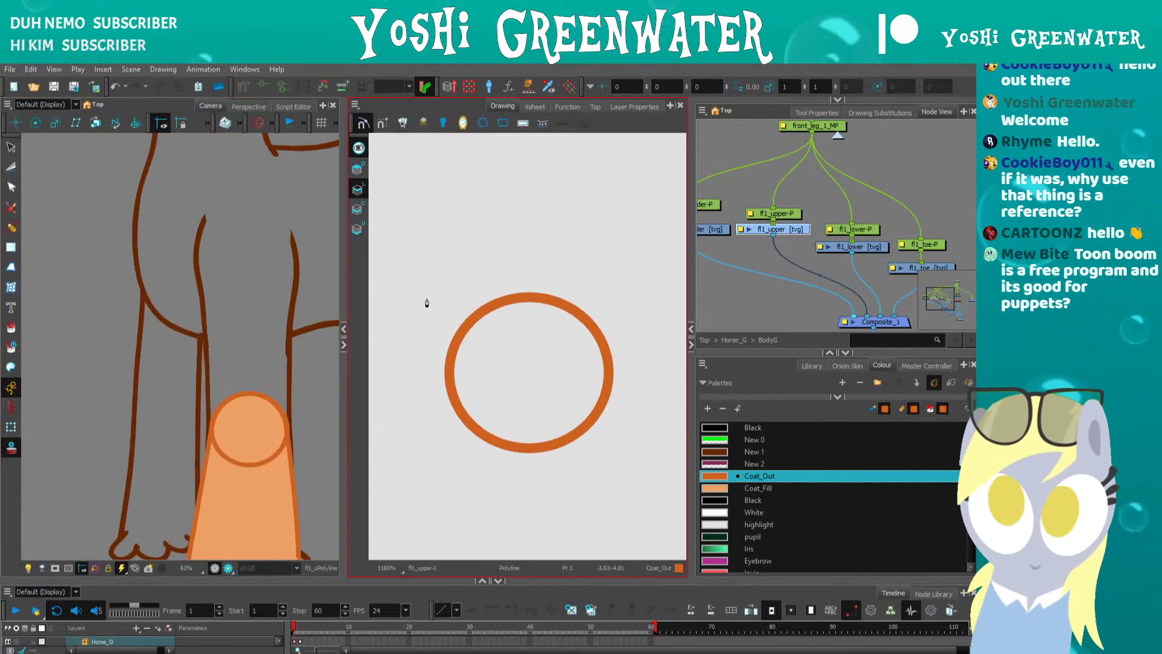
left_click(358, 169)
left_click(285, 440)
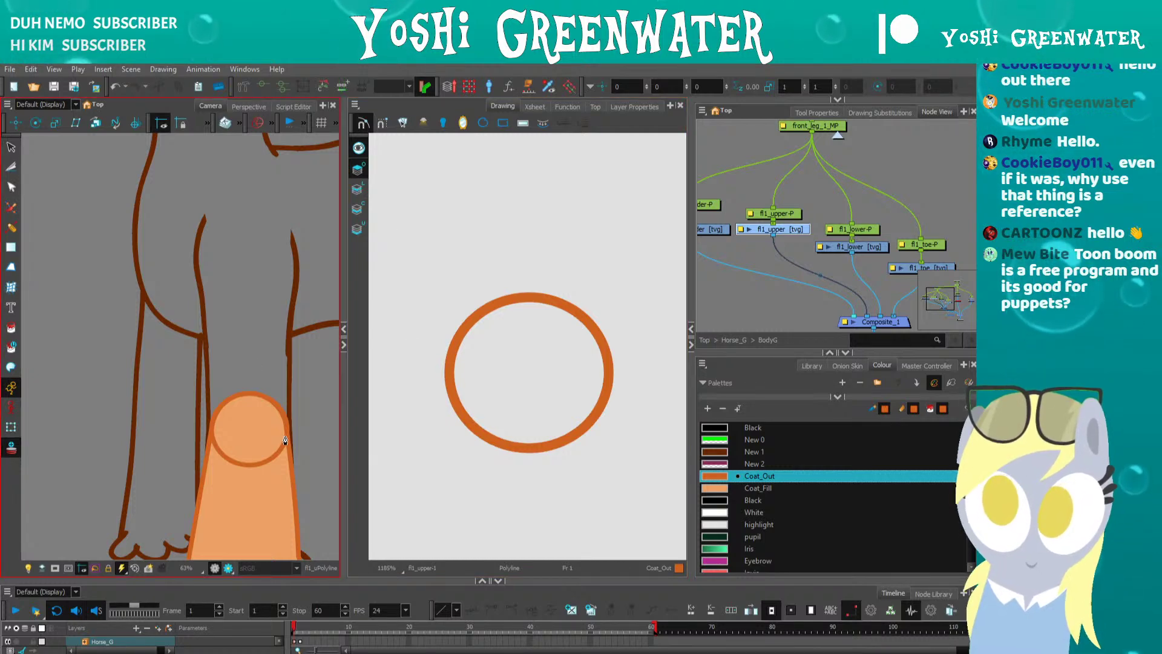
left_click(294, 296)
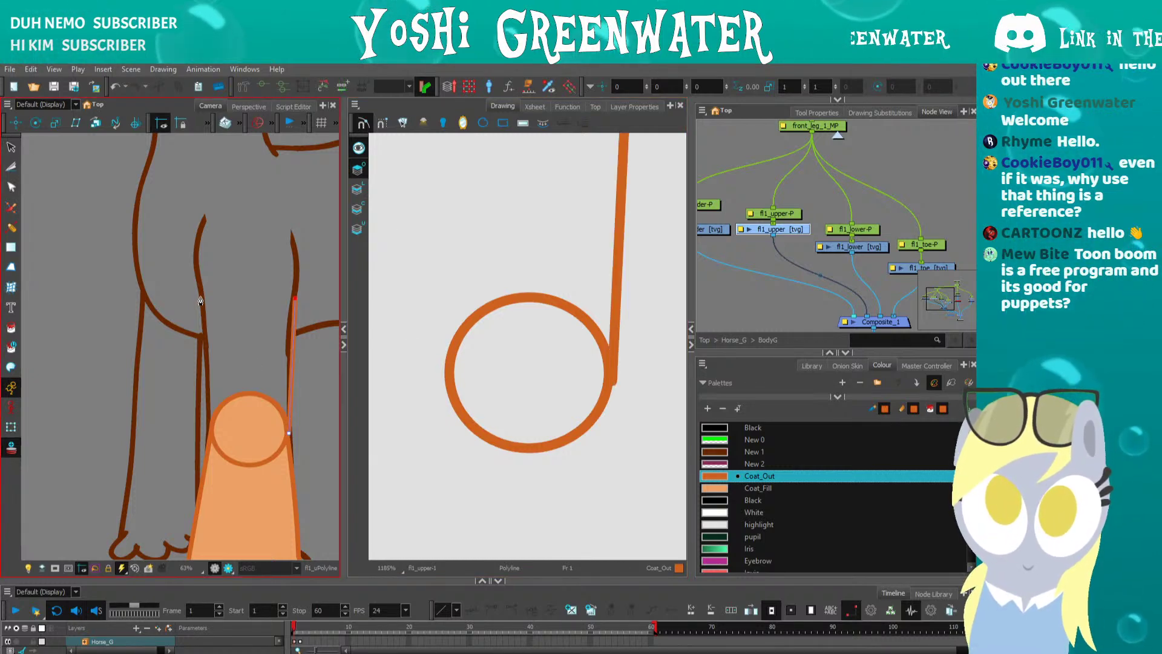
left_click(213, 439)
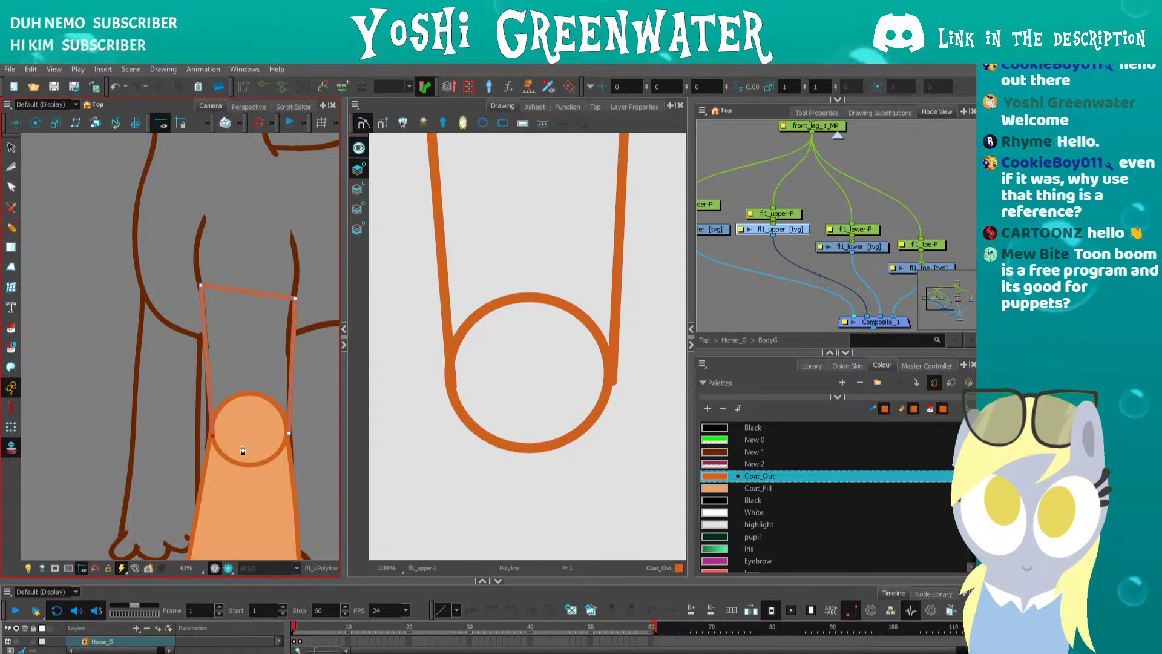
key("alt+s")
left_click(415, 434)
- Shift the polyline's two lower end points with the Contour Editor so they line up with the sides of the joint circle
key("alt+q")
left_click(451, 383)
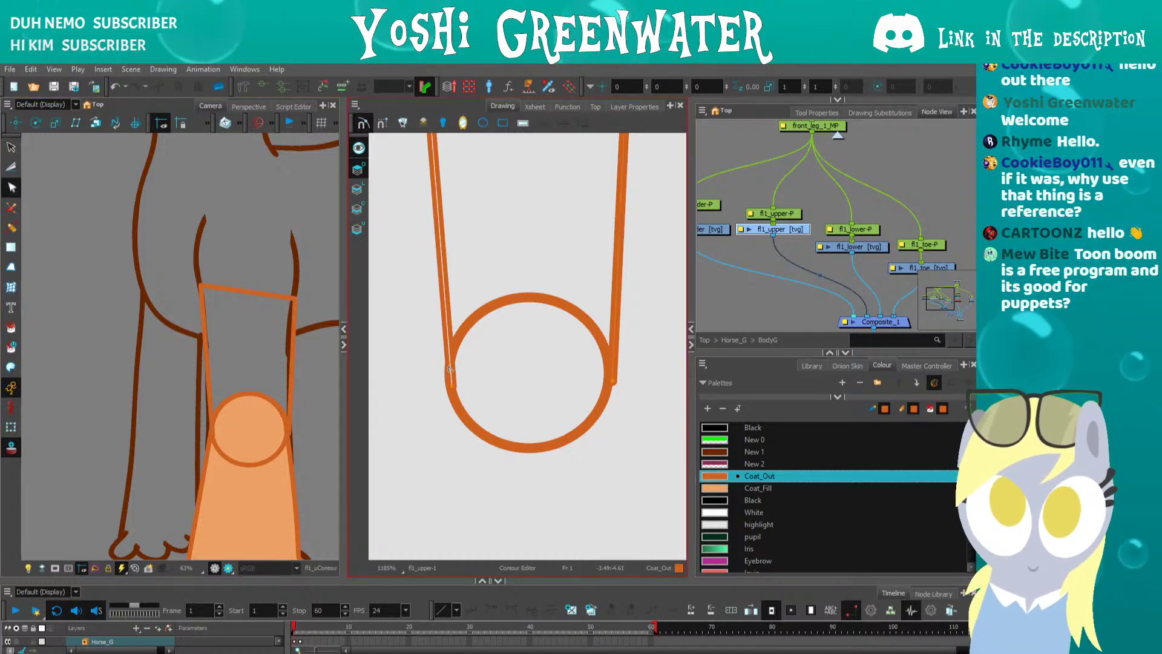
left_click_drag(454, 387, 448, 386)
key("ctrl+z")
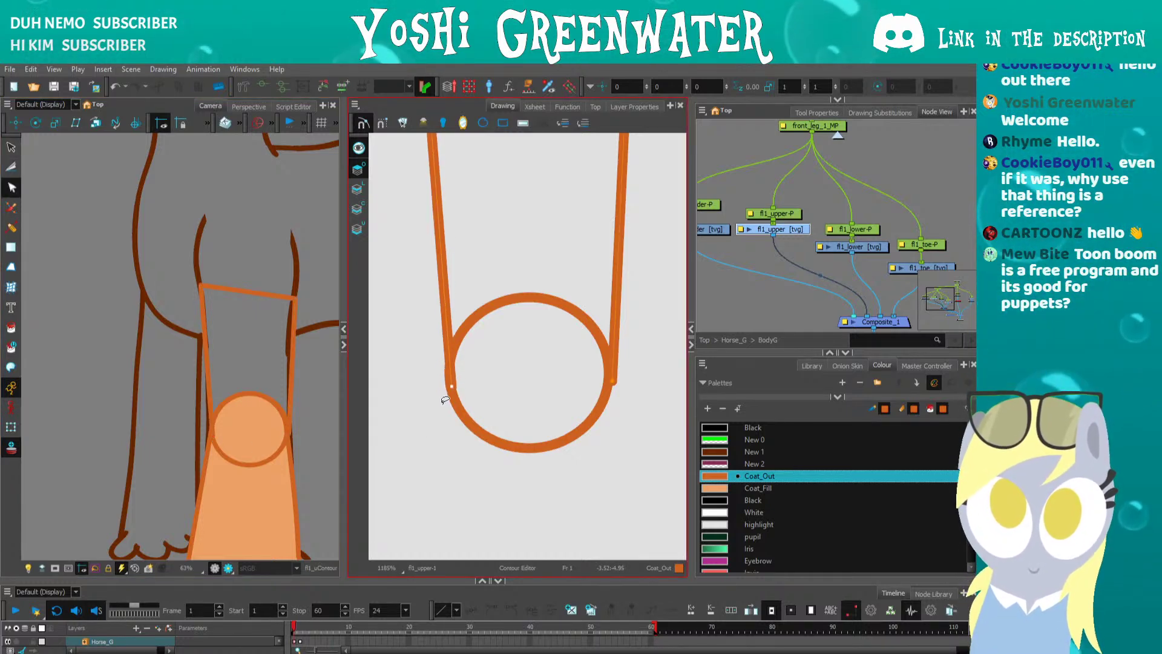
key("Left")
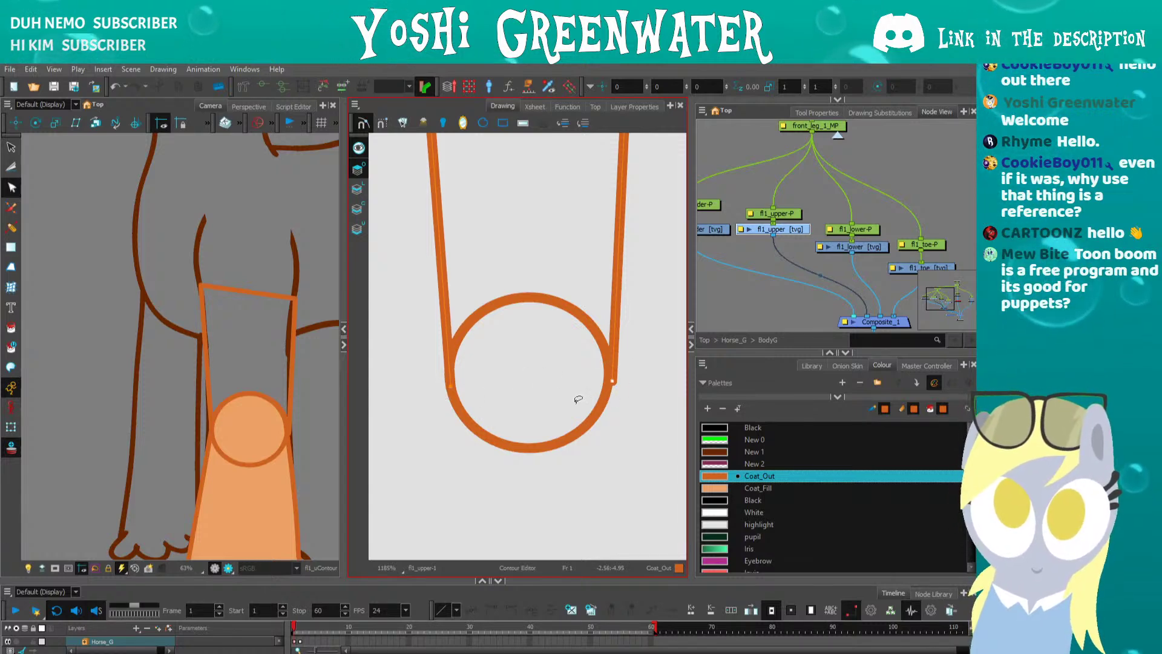
key("Left")
key("Left")
key("Left")
key("Left")
key("Right")
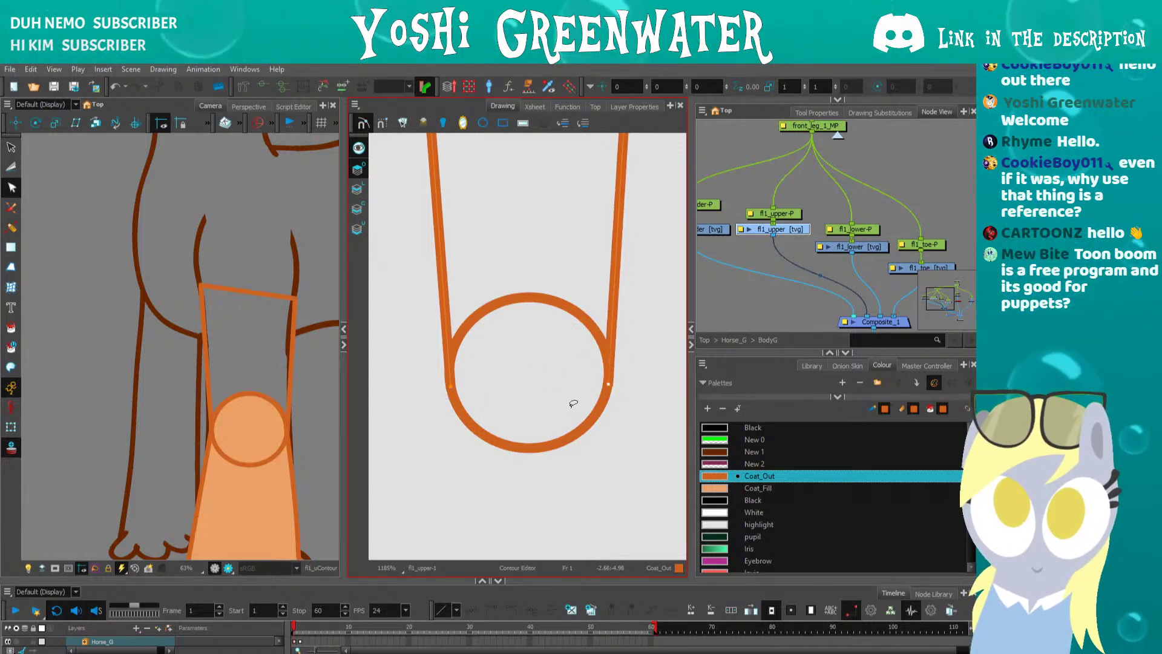
- Enlarge the Node View and examine the front leg's pegs, drawings and composite within the body group
left_click_drag(740, 263, 757, 268)
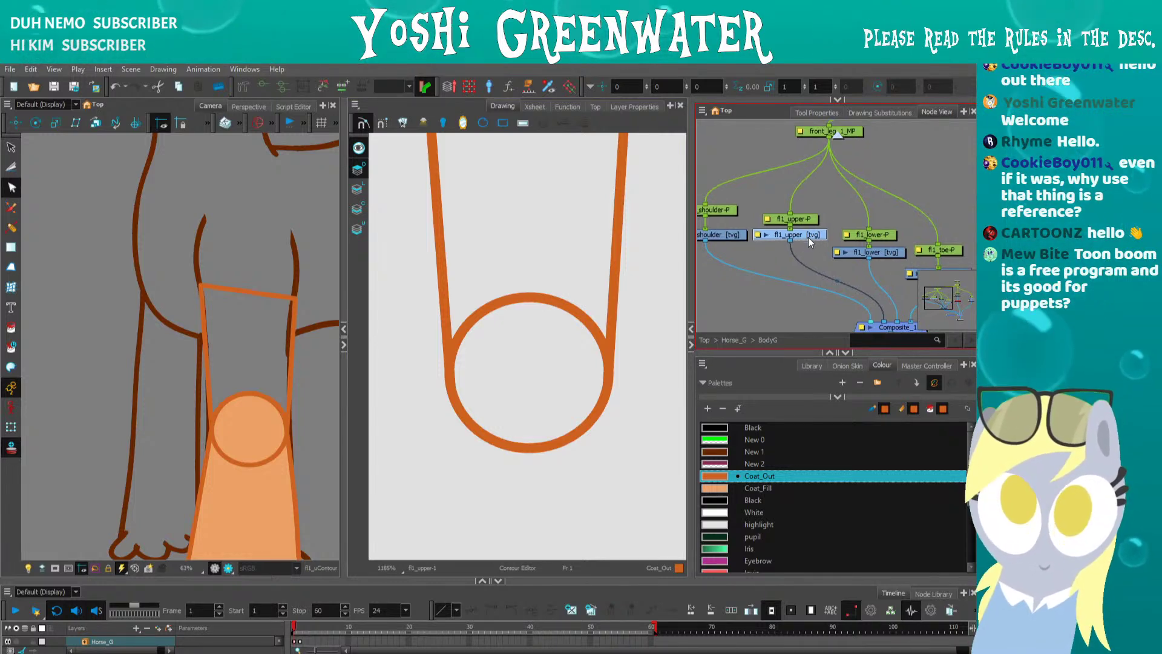
left_click_drag(767, 258, 752, 236)
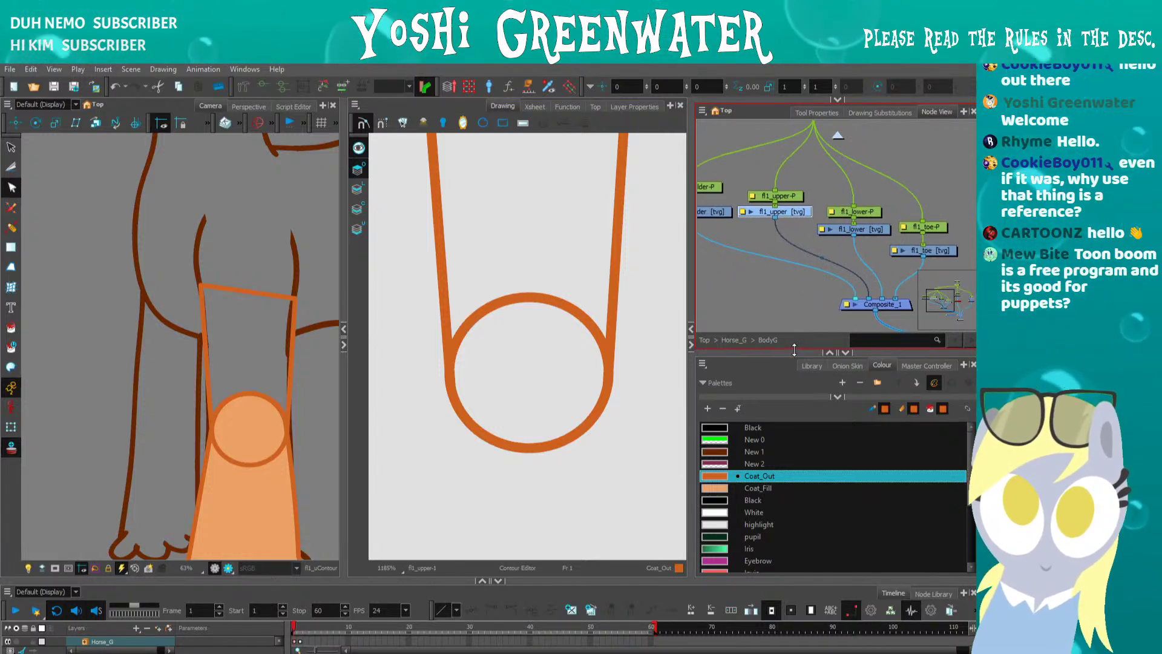
left_click_drag(793, 350, 793, 403)
left_click_drag(755, 318, 770, 330)
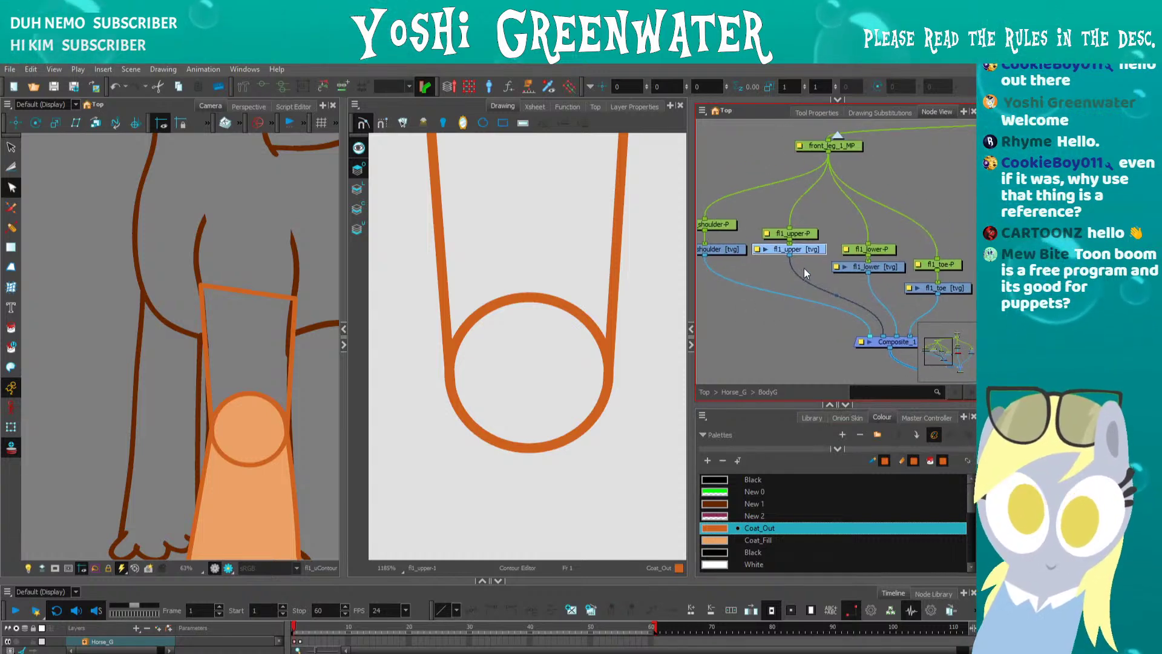
scroll(803, 267, "down", 4)
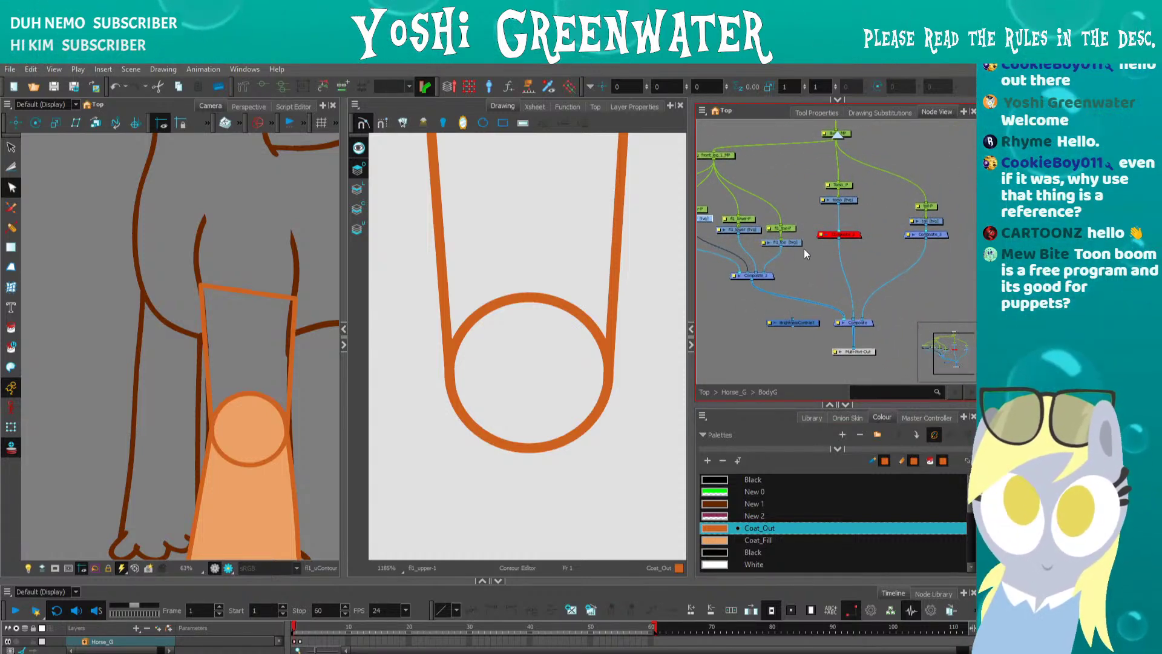
scroll(841, 273, "up", 1)
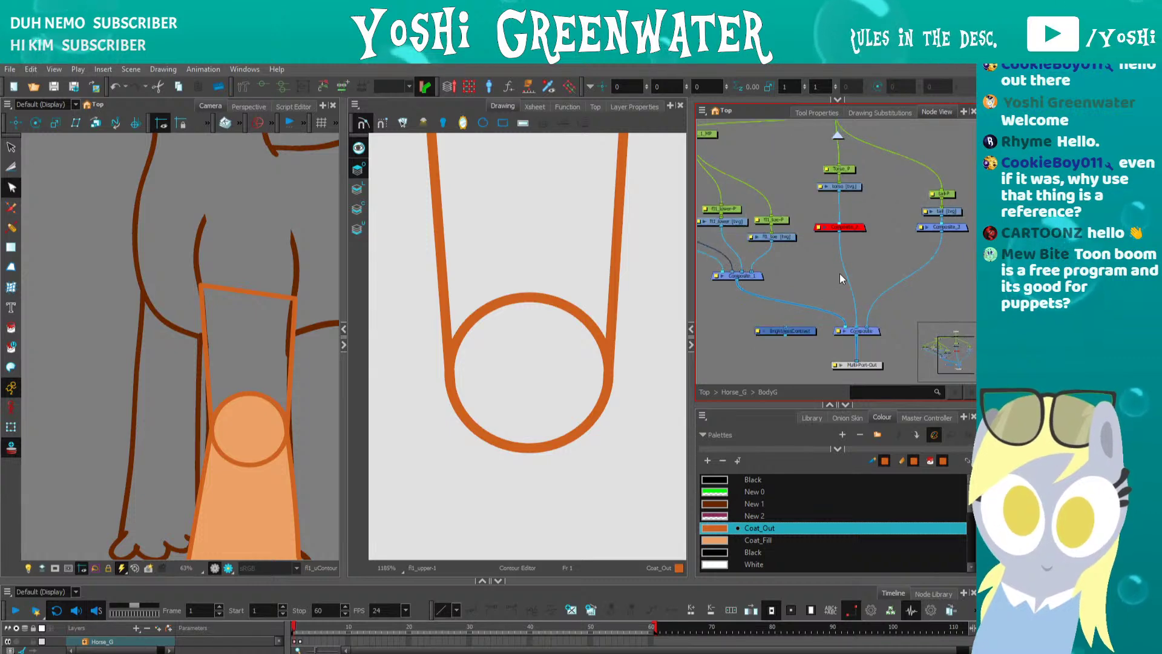
scroll(857, 295, "up", 1)
scroll(826, 284, "down", 1)
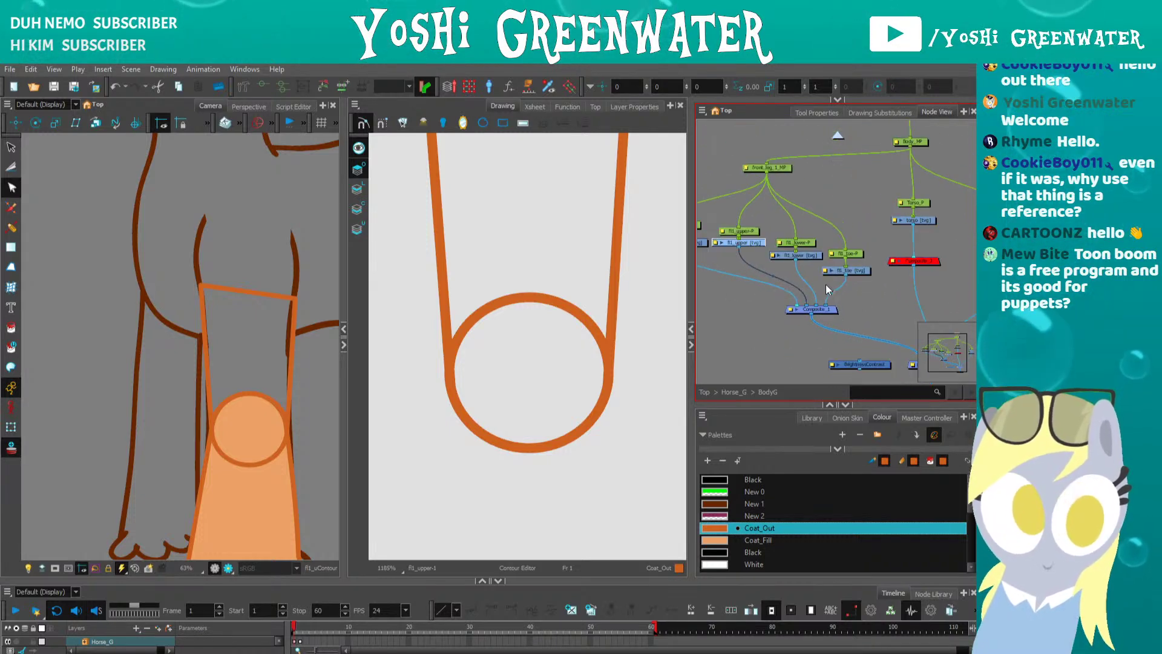
left_click_drag(749, 275, 815, 290)
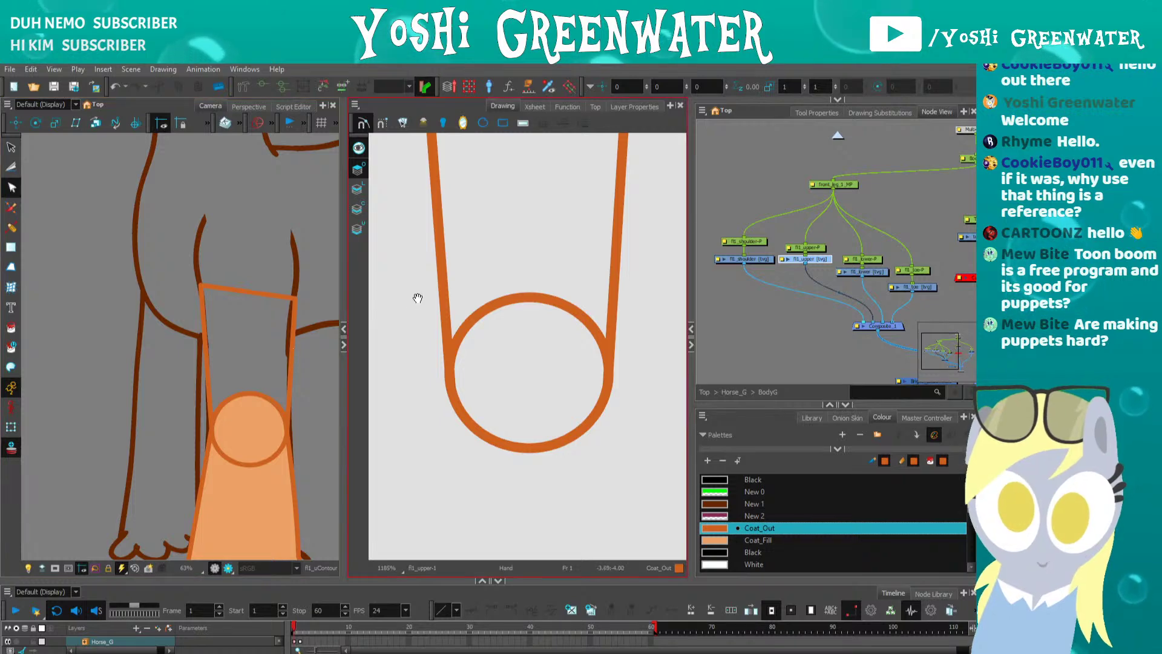
- Widen the Camera view and compare the pony with the reference pictures, also checking it in Perspective
scroll(424, 289, "down", 1)
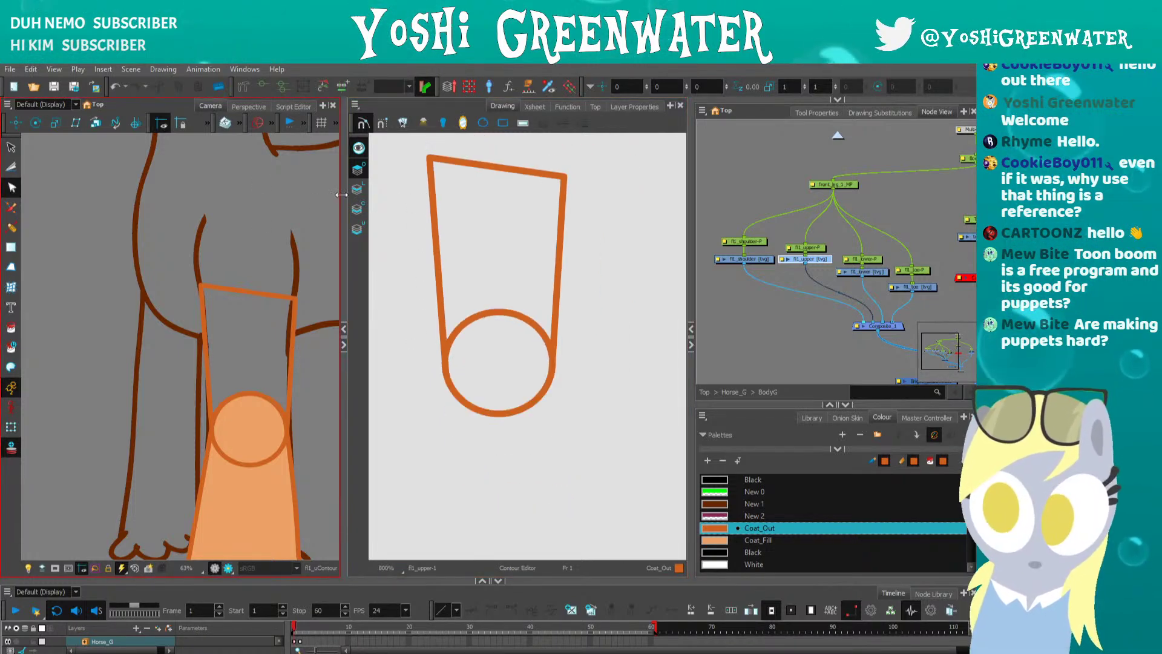
left_click_drag(342, 195, 687, 195)
scroll(371, 192, "down", 4)
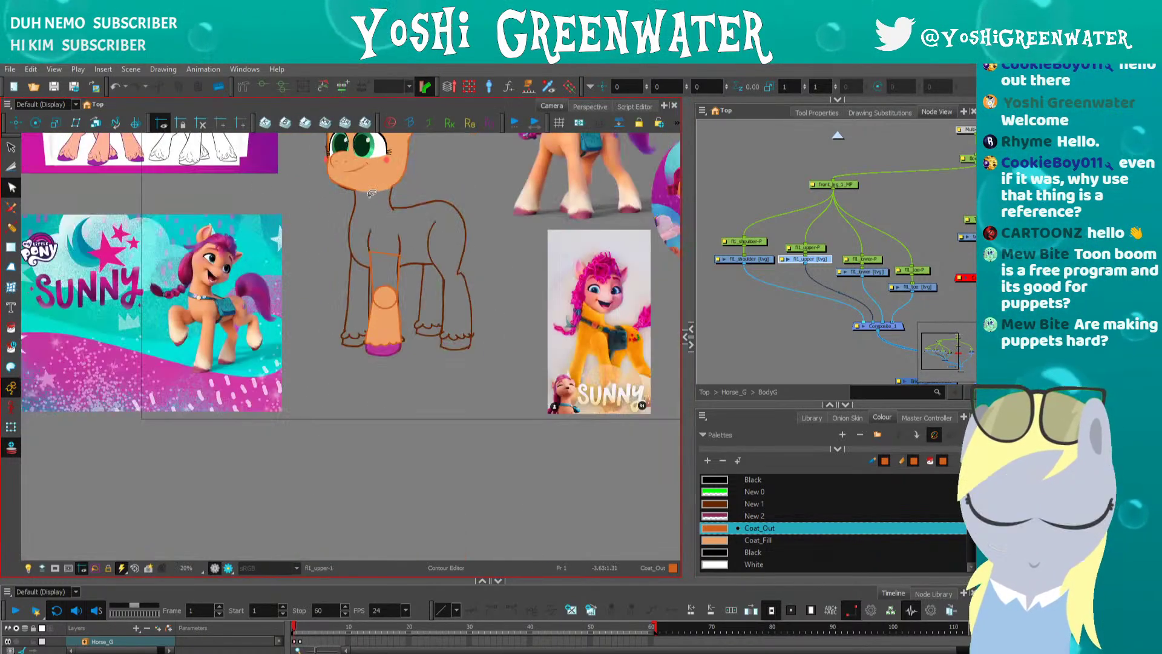
left_click_drag(322, 218, 301, 305)
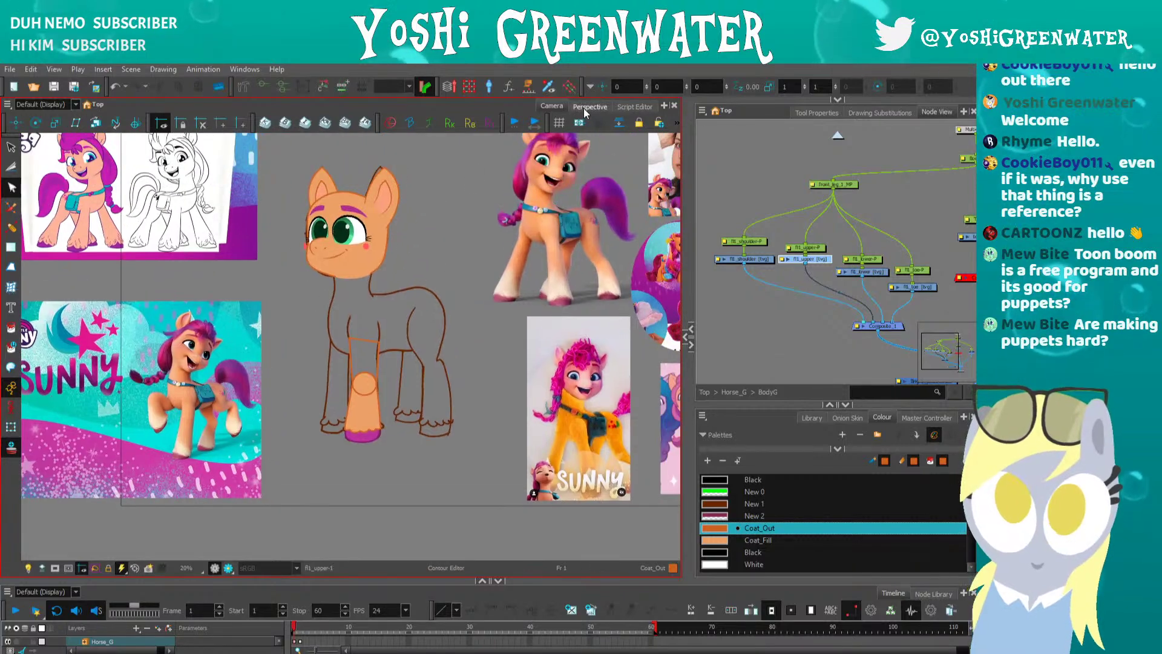
left_click(585, 108)
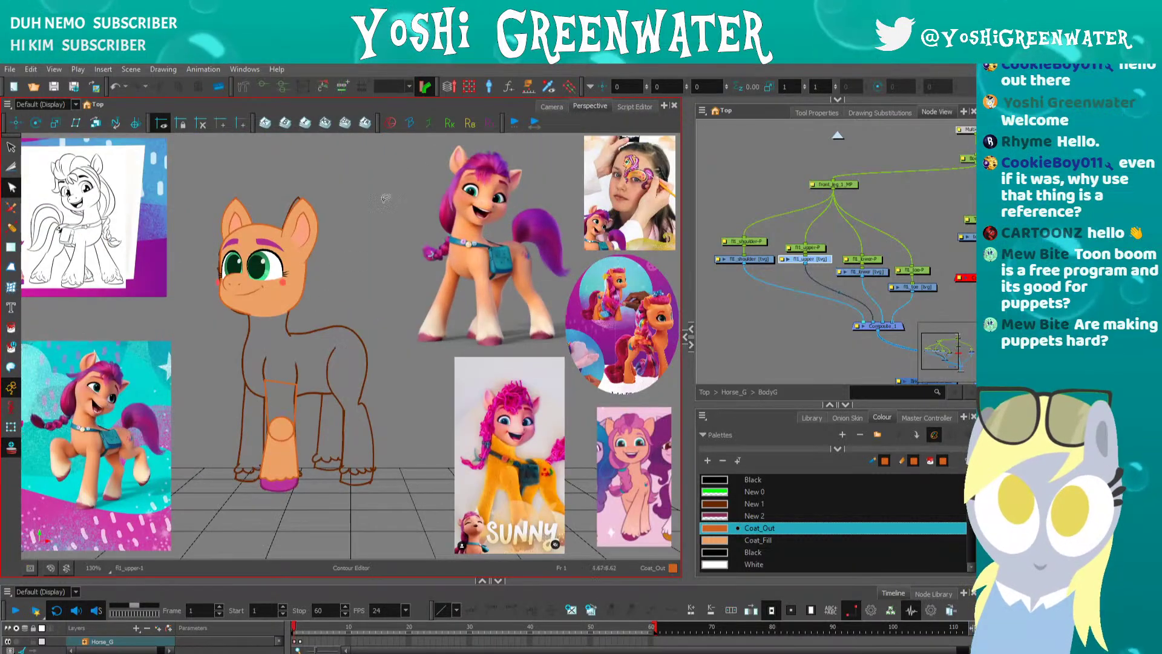
scroll(329, 294, "up", 3)
mouse_move(329, 294)
left_mouse_down()
mouse_move(322, 394)
mouse_move(175, 351)
mouse_move(211, 291)
mouse_move(303, 205)
mouse_move(297, 282)
mouse_move(200, 255)
mouse_move(274, 208)
mouse_move(300, 307)
mouse_move(205, 398)
mouse_move(171, 307)
mouse_move(306, 280)
mouse_move(314, 339)
mouse_move(230, 363)
mouse_move(229, 270)
mouse_move(299, 326)
mouse_move(254, 361)
mouse_move(203, 308)
mouse_move(339, 333)
mouse_move(275, 376)
mouse_move(246, 372)
left_mouse_up()
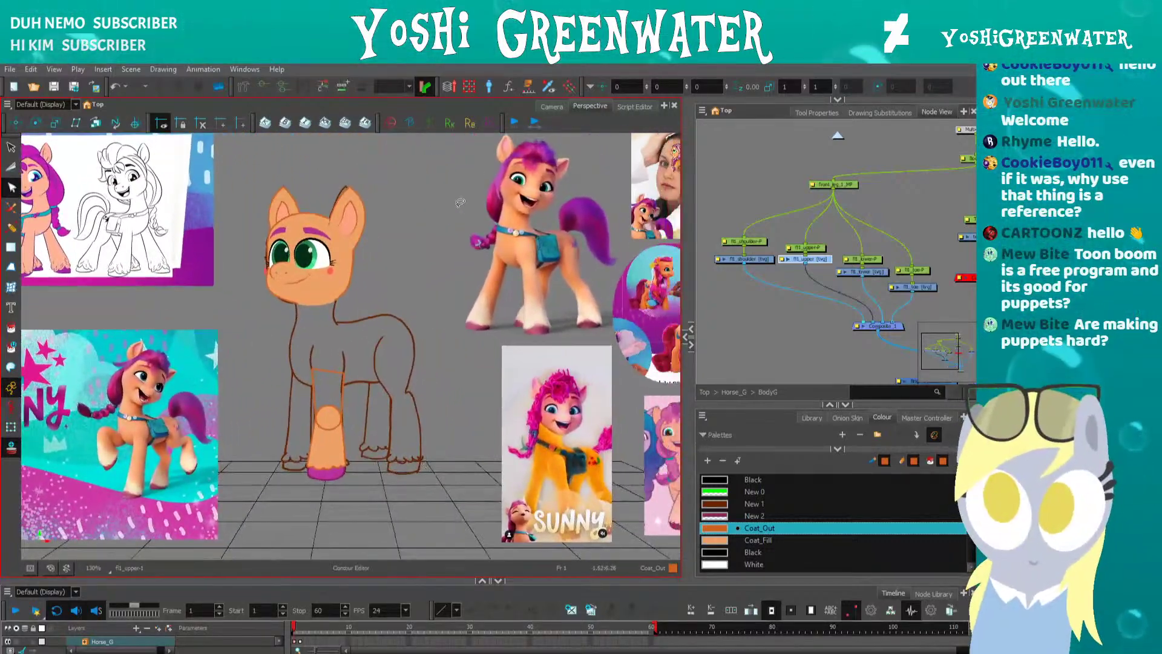
left_click(551, 107)
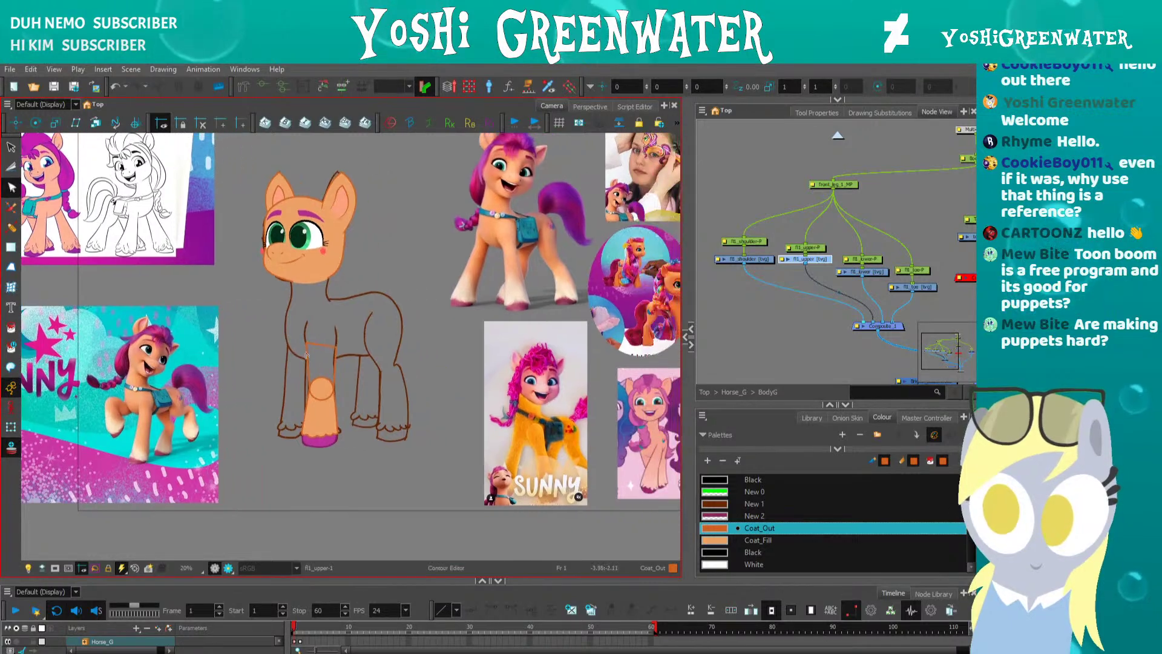
- Restore the Drawing view beside the Camera view and raise the upper leg outline's lower top corner to nearly level the top edge
scroll(318, 367, "up", 5)
left_click_drag(376, 437, 376, 385)
key("alt+s")
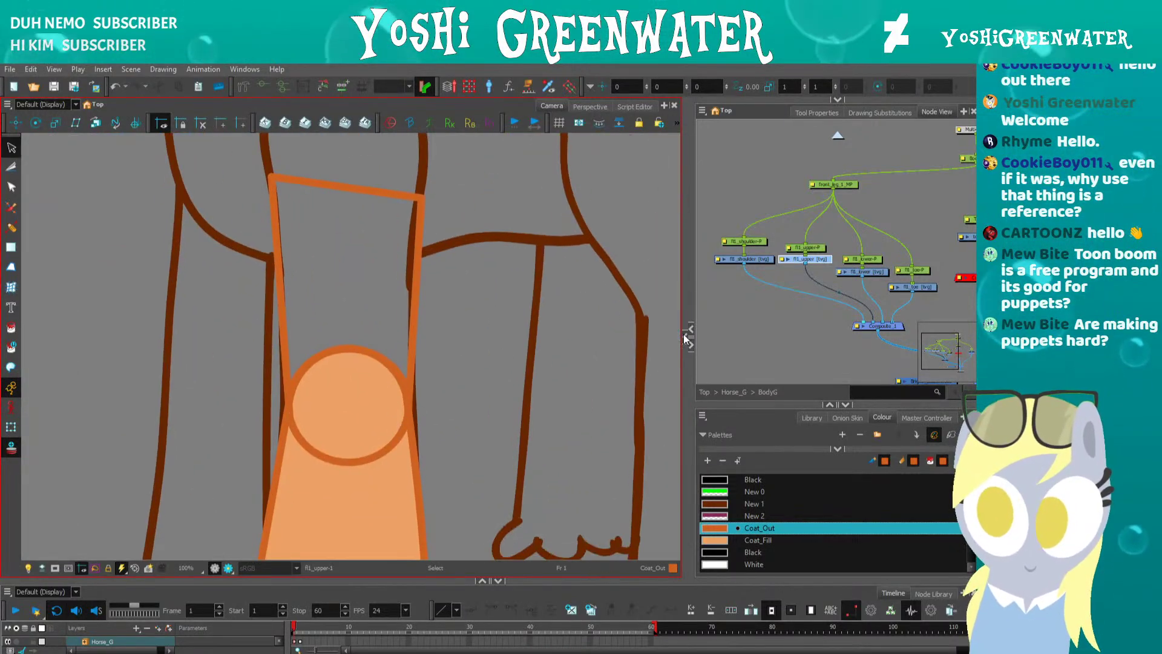
left_click(684, 337)
left_click_drag(440, 324, 476, 399)
left_click_drag(231, 257, 239, 316)
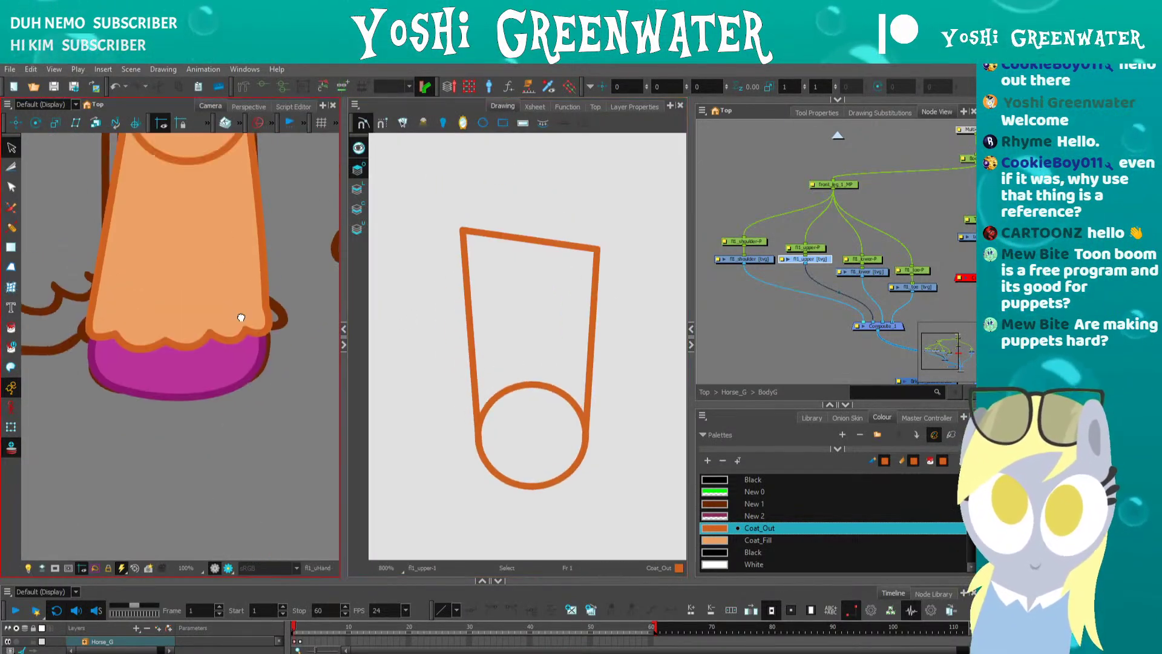
left_click_drag(207, 144, 244, 457)
key("alt+q")
left_click(472, 331)
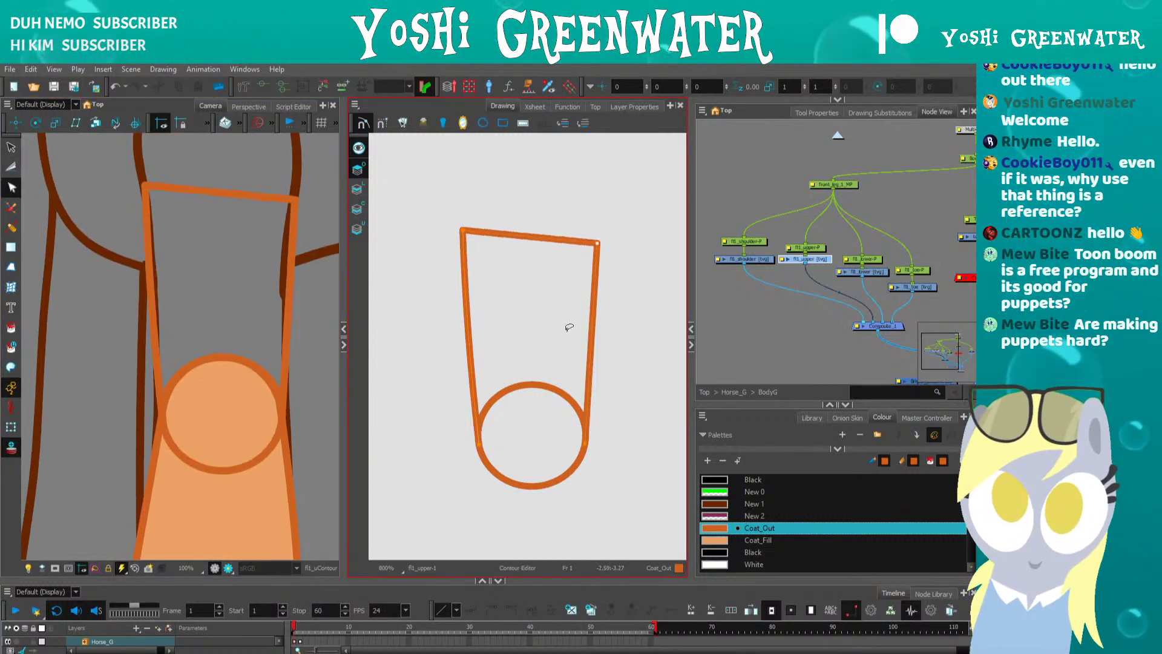
key("Up")
key("Up")
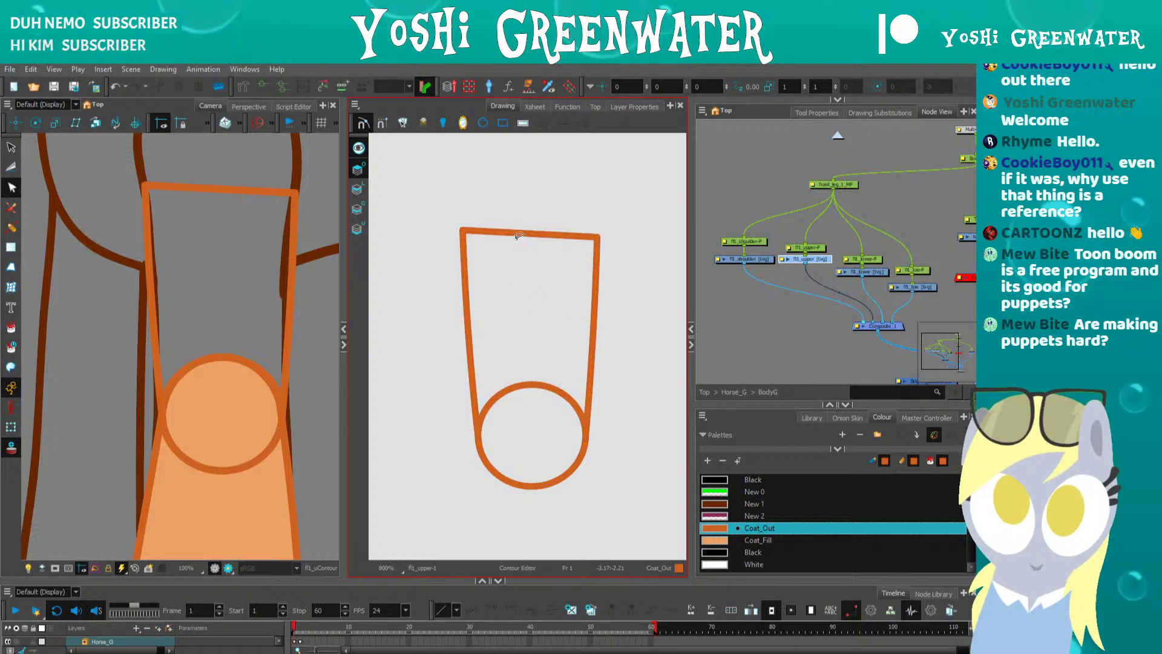
- Bend the upper leg outline's top edge into a rounded dome by pulling it upward and adjusting the curve handles of both corners
mouse_move(525, 236)
left_mouse_down()
mouse_move(555, 203)
mouse_move(492, 192)
left_mouse_up()
left_click(461, 231)
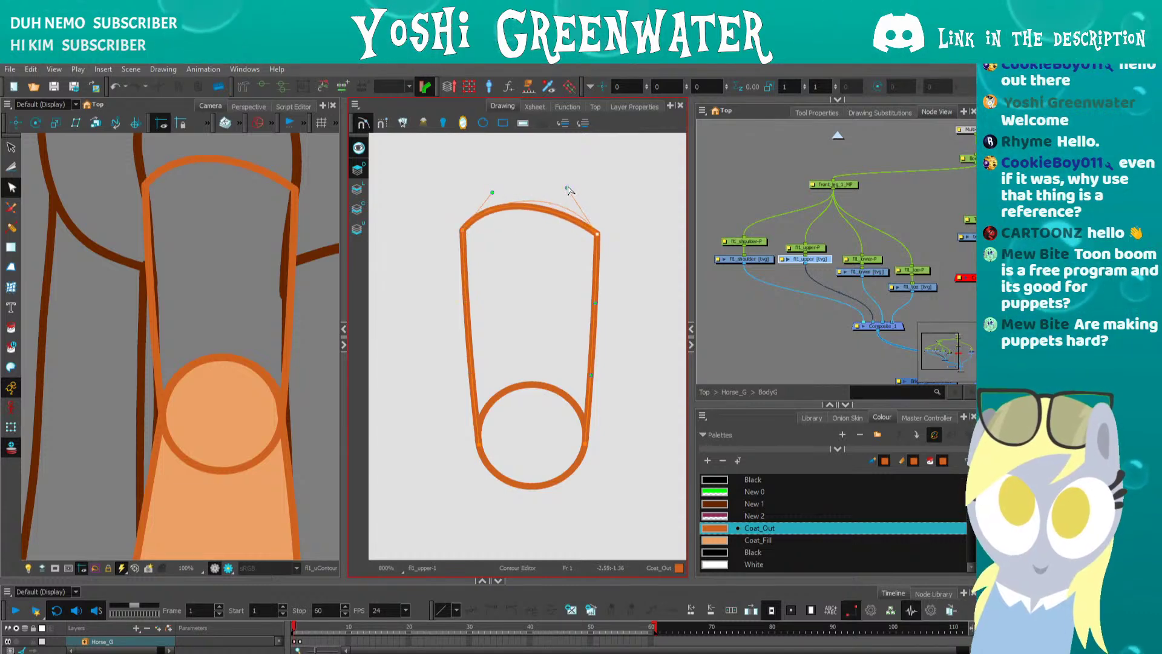
left_click_drag(568, 188, 594, 159)
left_click(536, 210)
left_click(597, 233)
left_click_drag(465, 177, 463, 176)
left_click(457, 247)
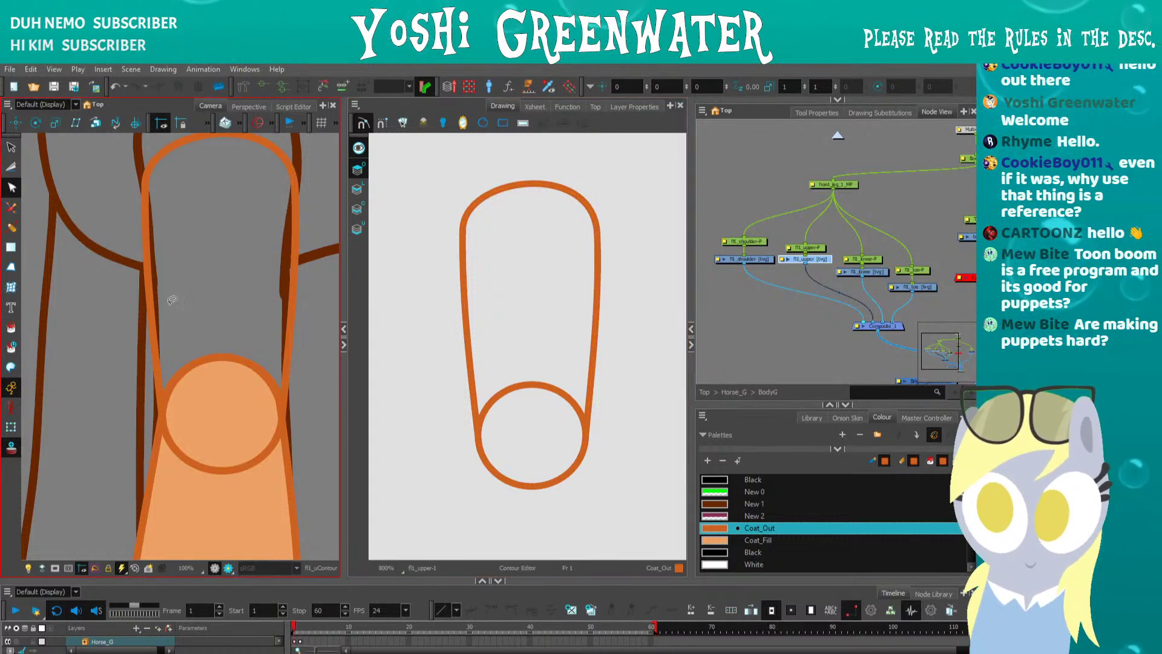
- Nudge both top corner points of the upper leg outline inward to narrow the leg and match the sketch
scroll(176, 303, "down", 2)
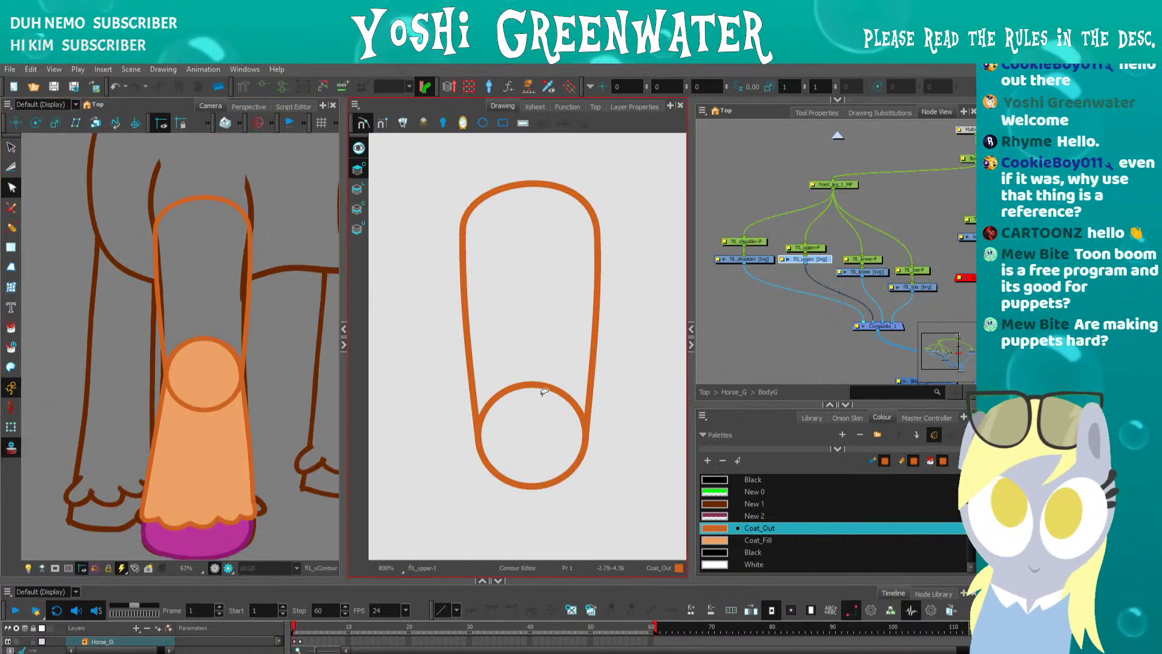
key("Left")
key("Left")
key("Left")
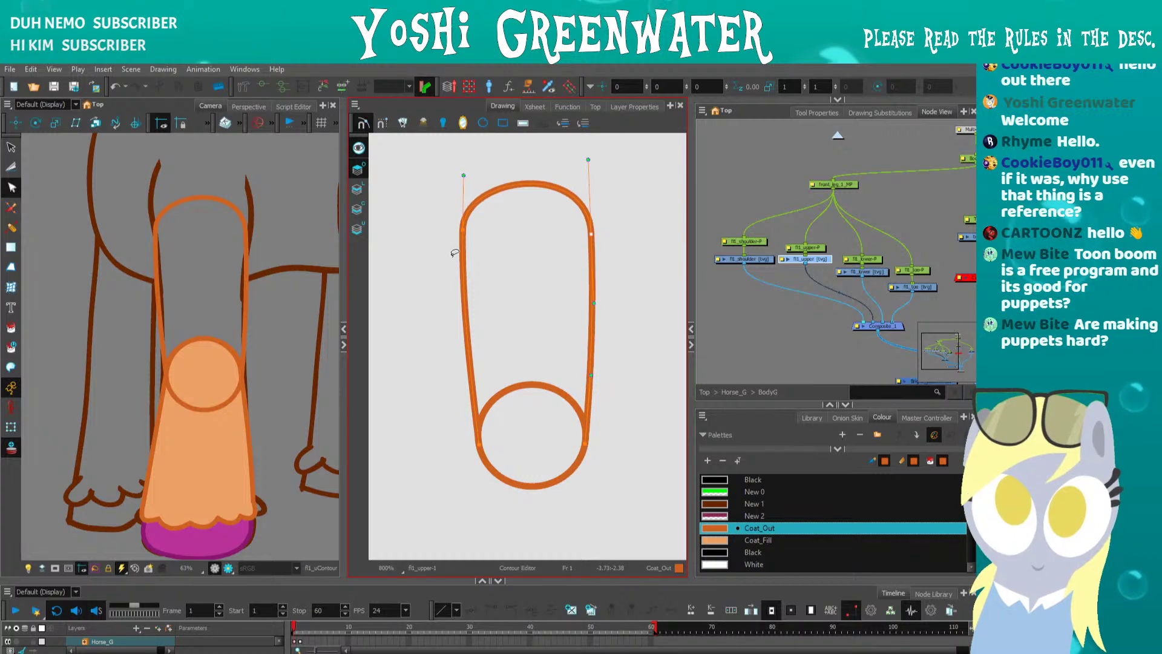
key("Right")
key("Right")
key("Right")
key("Right")
key("Right")
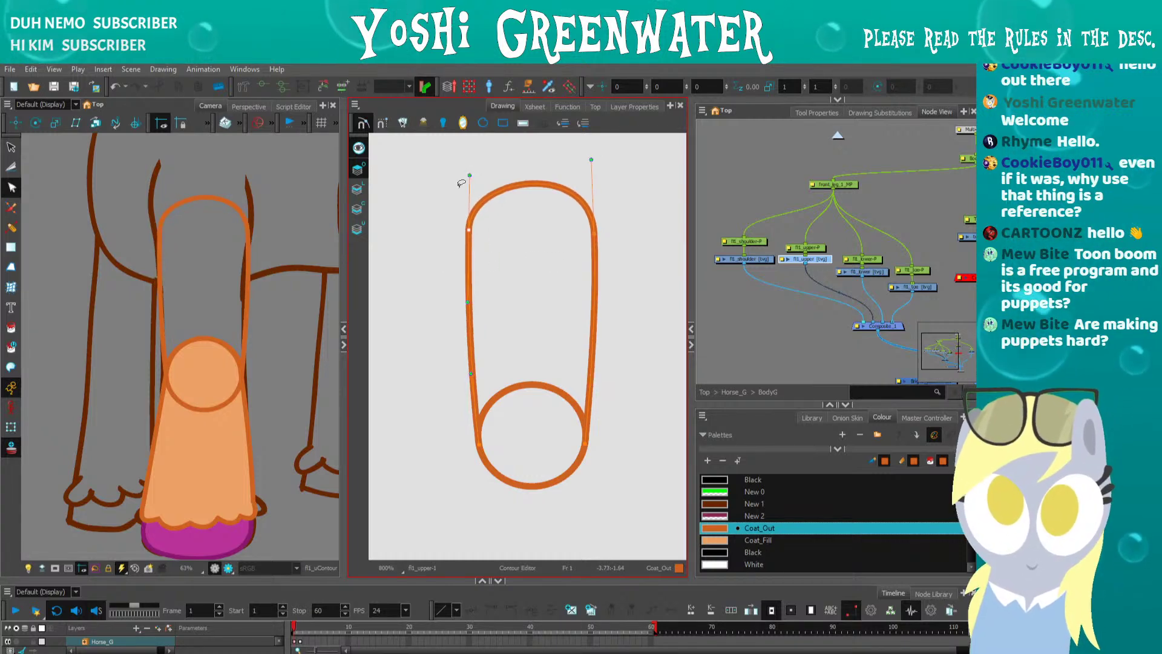
- Adjust the upper curve handle of the leg outline's top-left corner and lower its top-right corner point slightly
left_click_drag(469, 176, 472, 169)
left_click(594, 233)
key("Down")
key("Down")
key("Down")
key("Down")
key("Down")
- Nudge the upper leg outline's top-left corner point inward to narrow the top
left_click(469, 230)
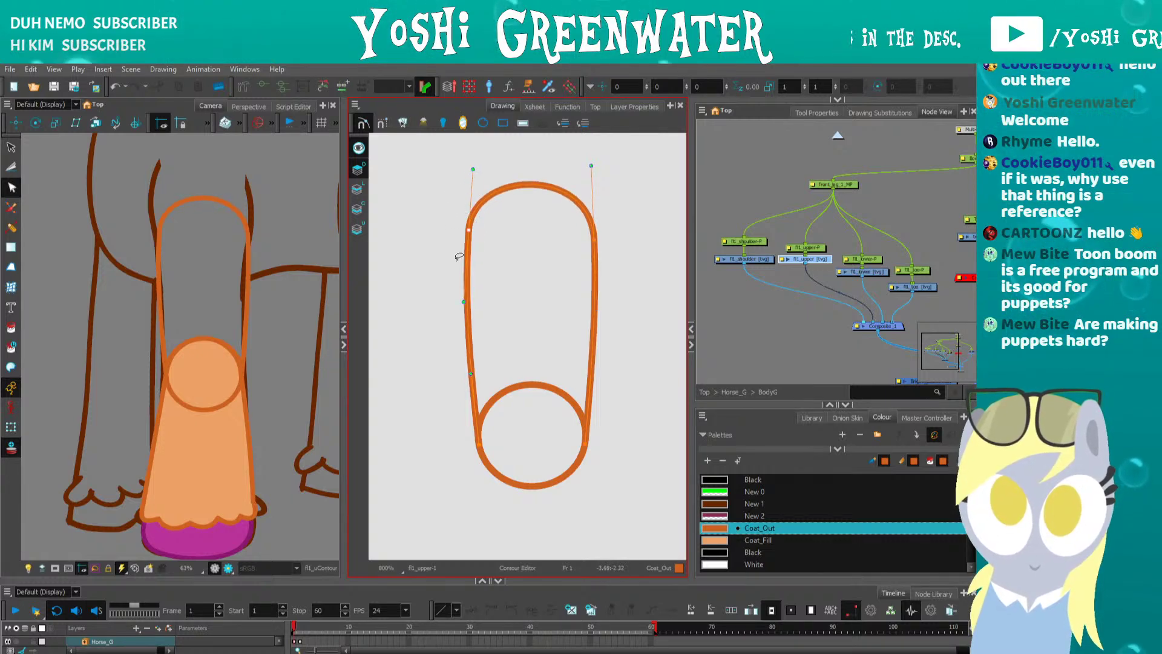
key("Right")
key("Right")
key("Right")
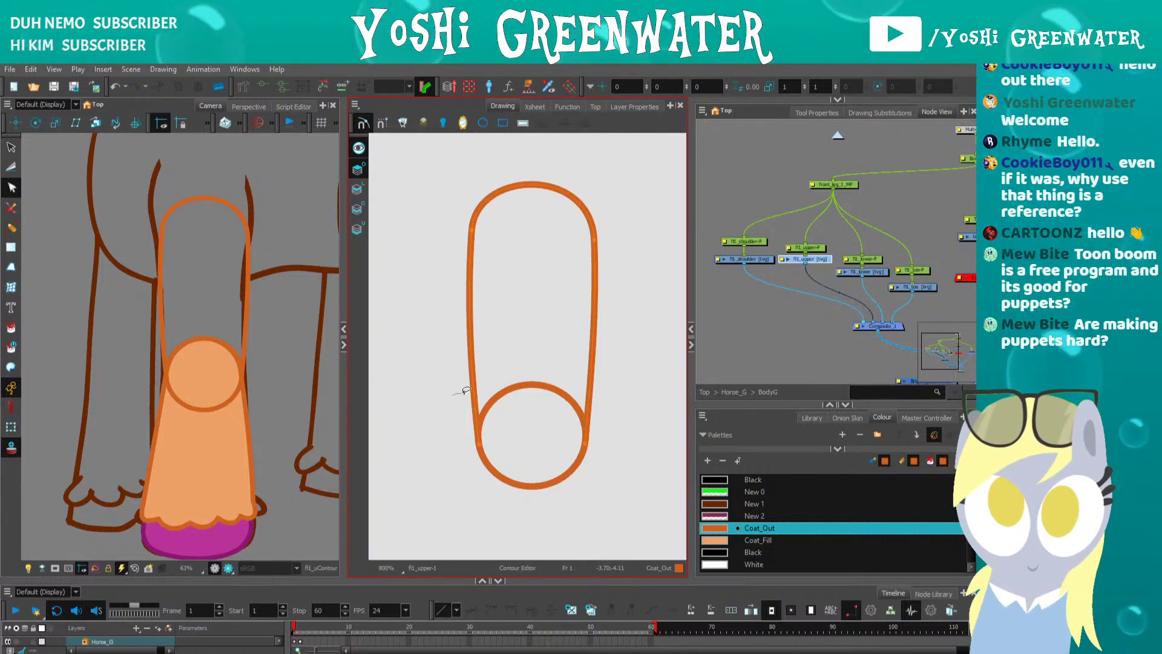
left_click(467, 363)
key("Right")
key("Right")
key("Right")
key("Right")
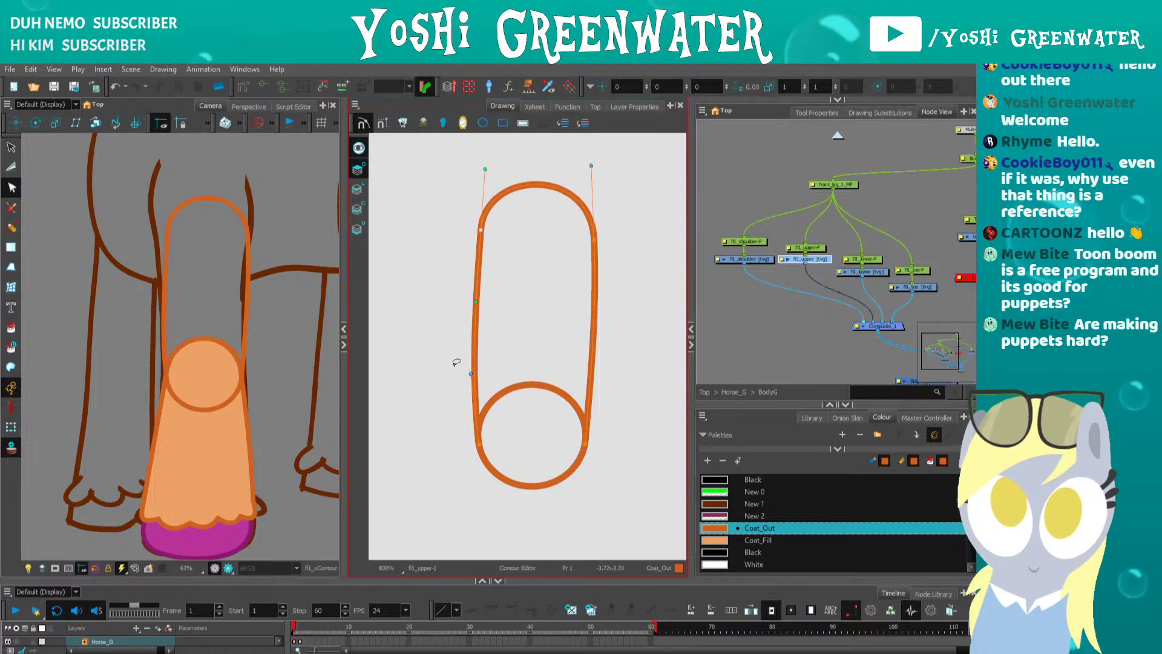
- Raise the outline's top-left corner point, shift it slightly back outward, and adjust the left side's lower curve handle
key("Up")
key("Up")
key("Up")
key("Left")
key("Left")
key("Left")
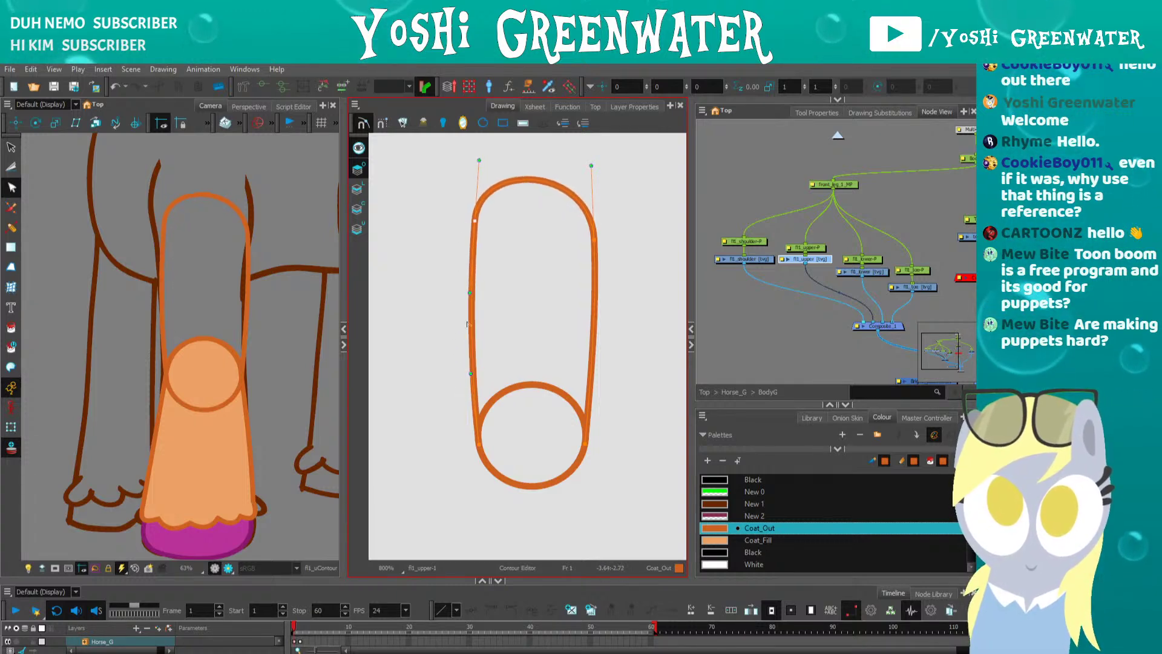
left_click_drag(471, 374, 472, 368)
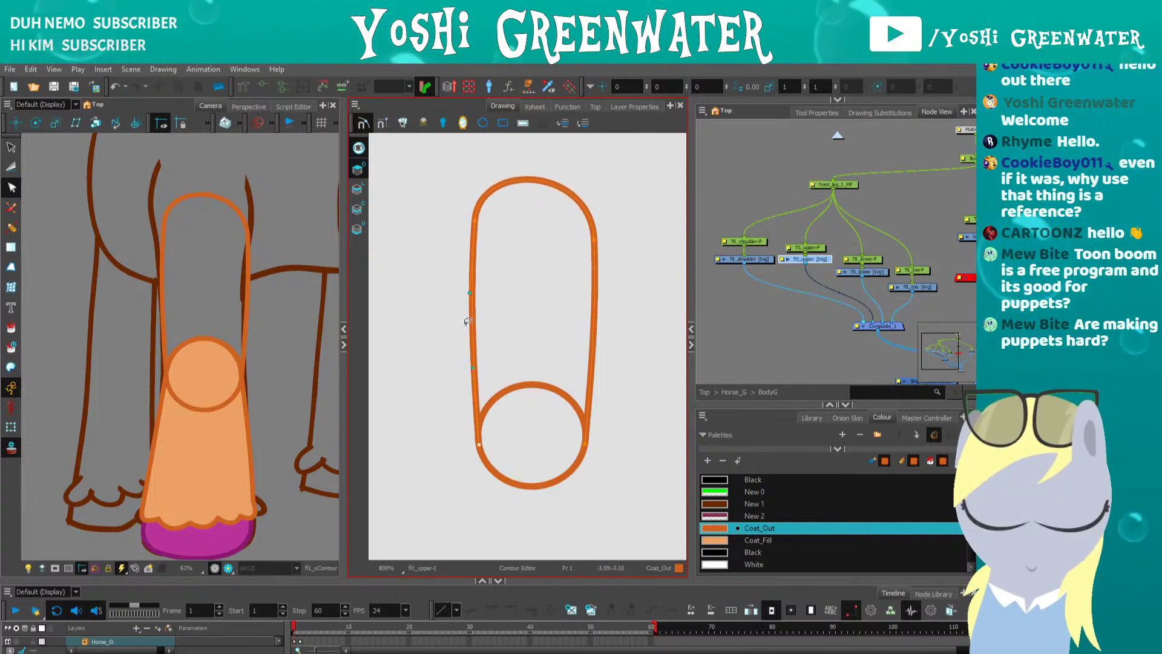
- Lower the top-left corner point slightly, nudge the top-right one inward, and refine the left corner's curve handle
left_click(474, 220)
key("Down")
key("Down")
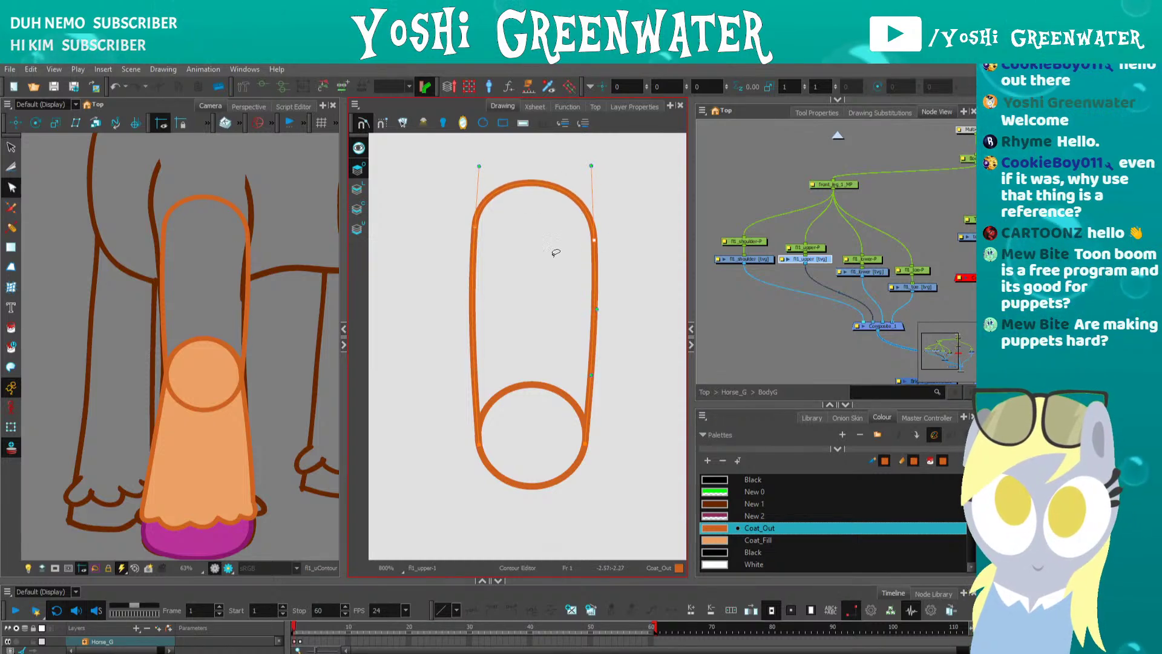
key("Left")
left_click(474, 227)
key("Down")
left_click_drag(479, 169, 477, 168)
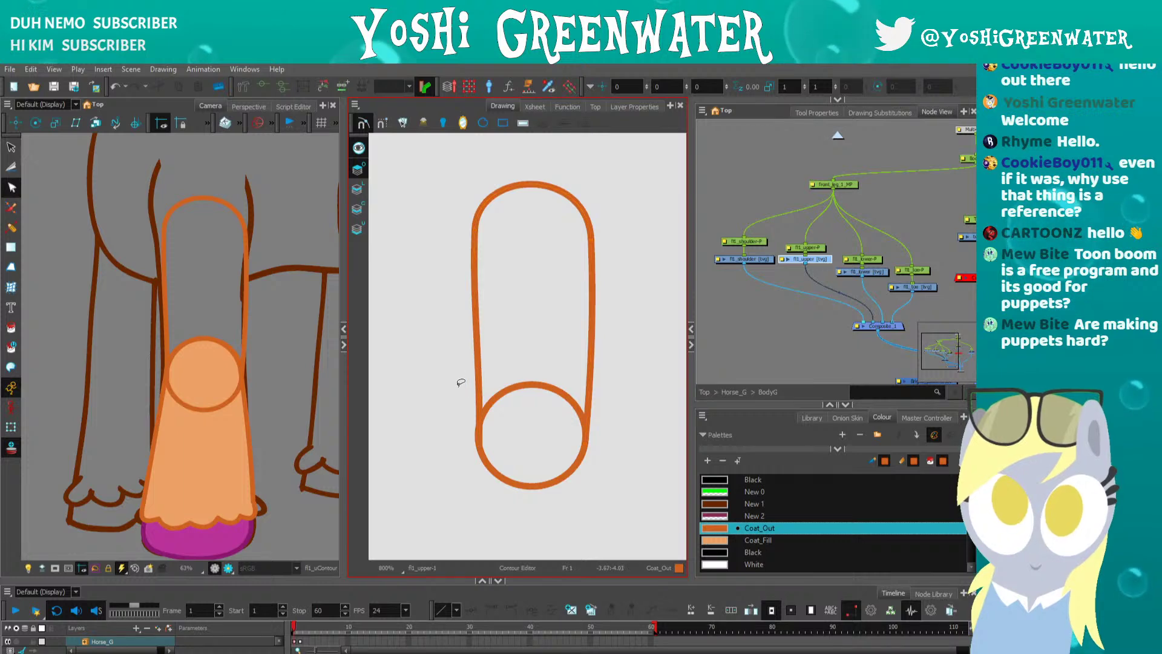
- Check the lower end points of the leg outline and compare the leg with the whole pony in the Camera view
left_click(469, 408)
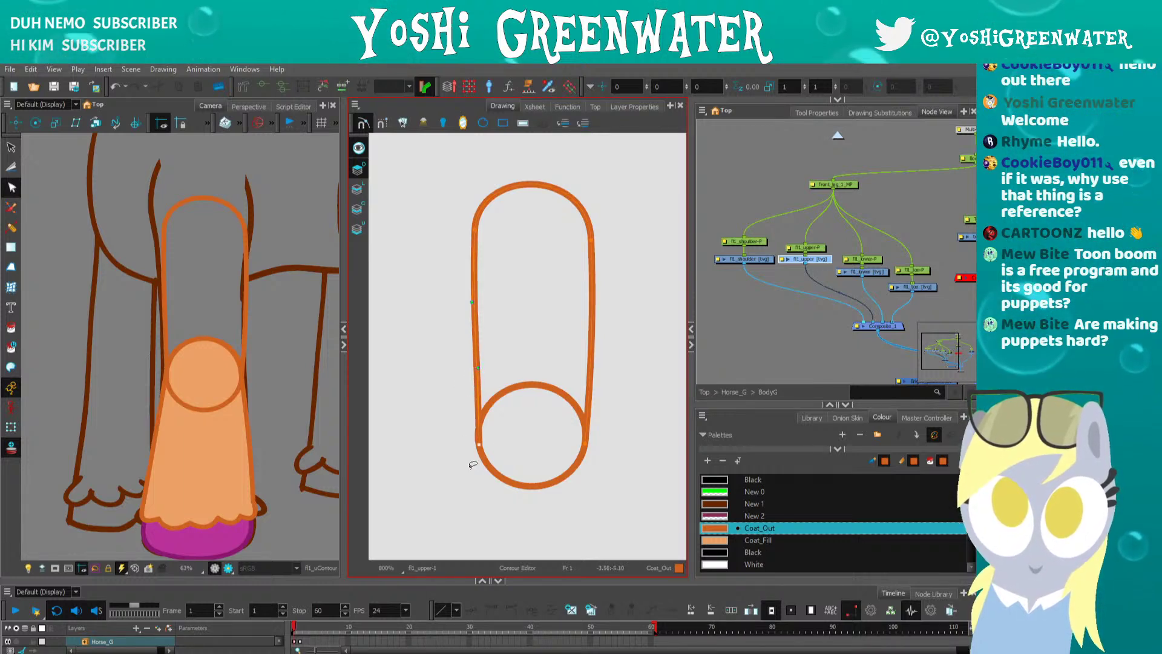
left_click_drag(497, 437, 475, 459)
mouse_move(544, 427)
left_mouse_down()
mouse_move(590, 425)
mouse_move(554, 466)
left_mouse_up()
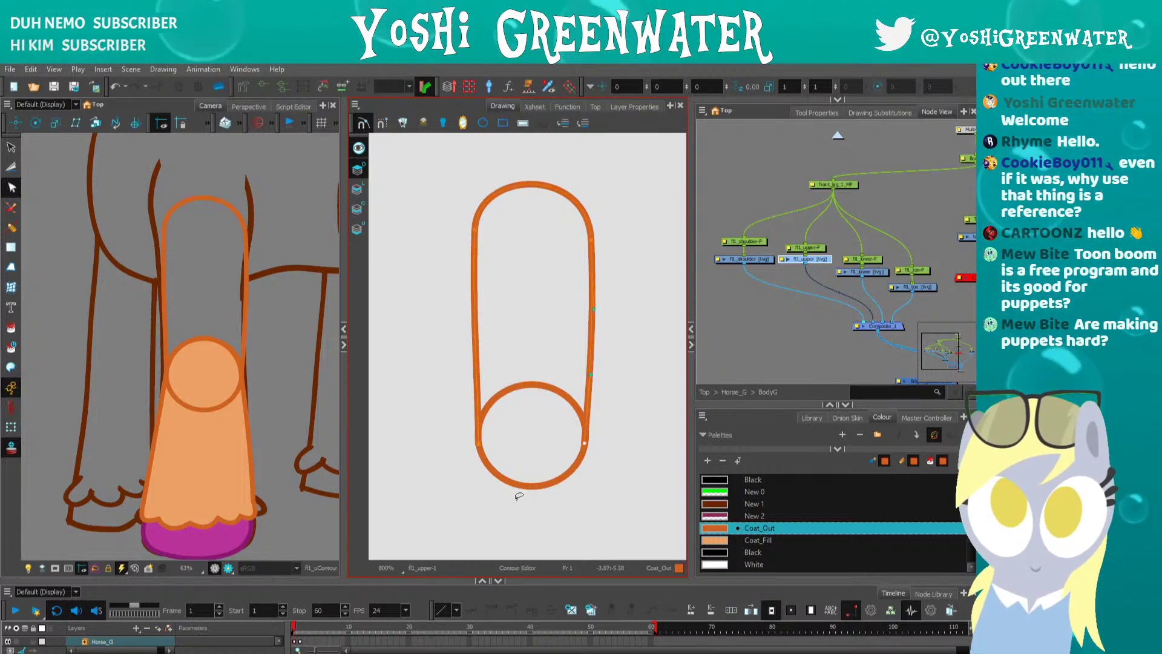
left_click(524, 492)
left_click_drag(448, 395, 450, 405)
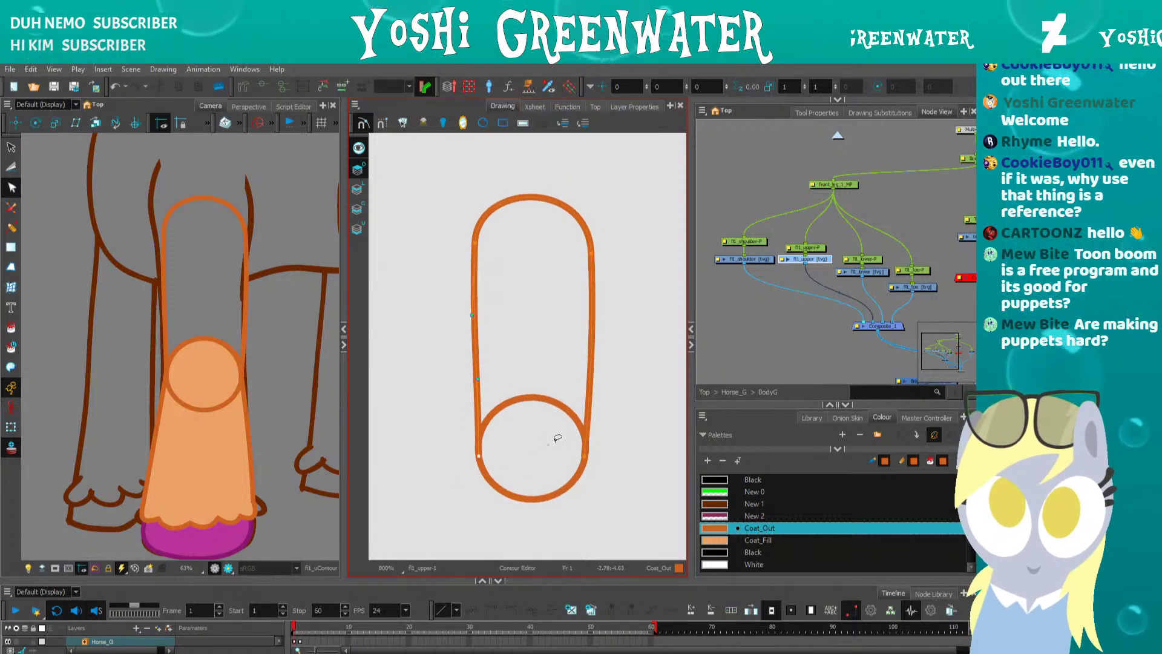
left_click(501, 490)
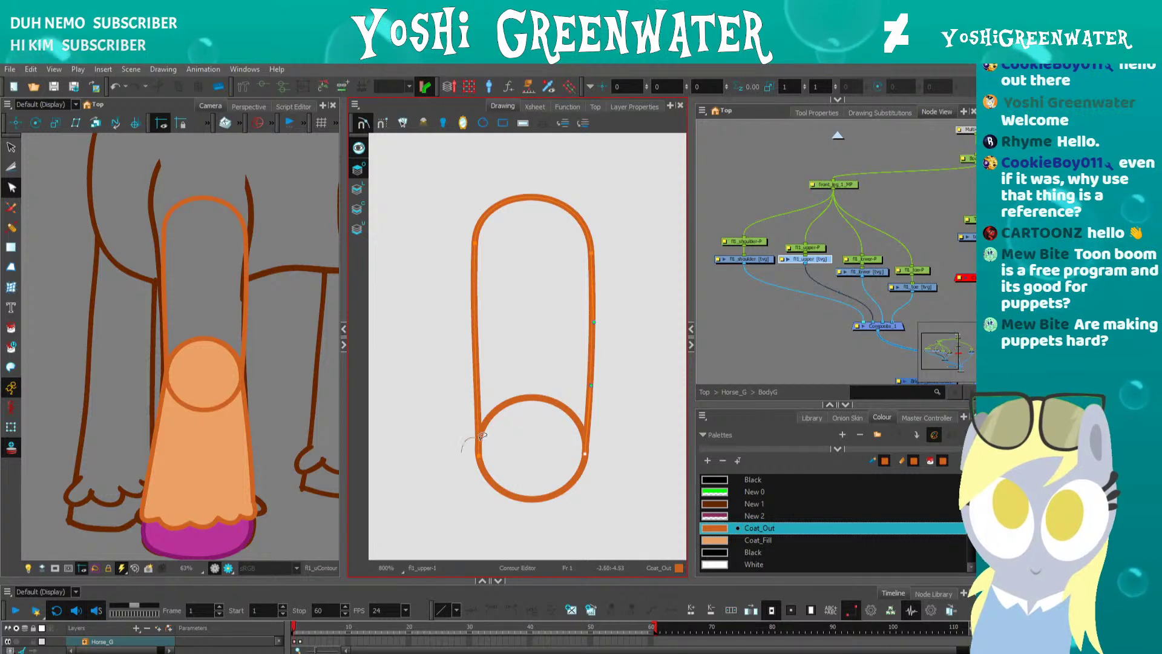
left_click_drag(454, 422, 449, 413)
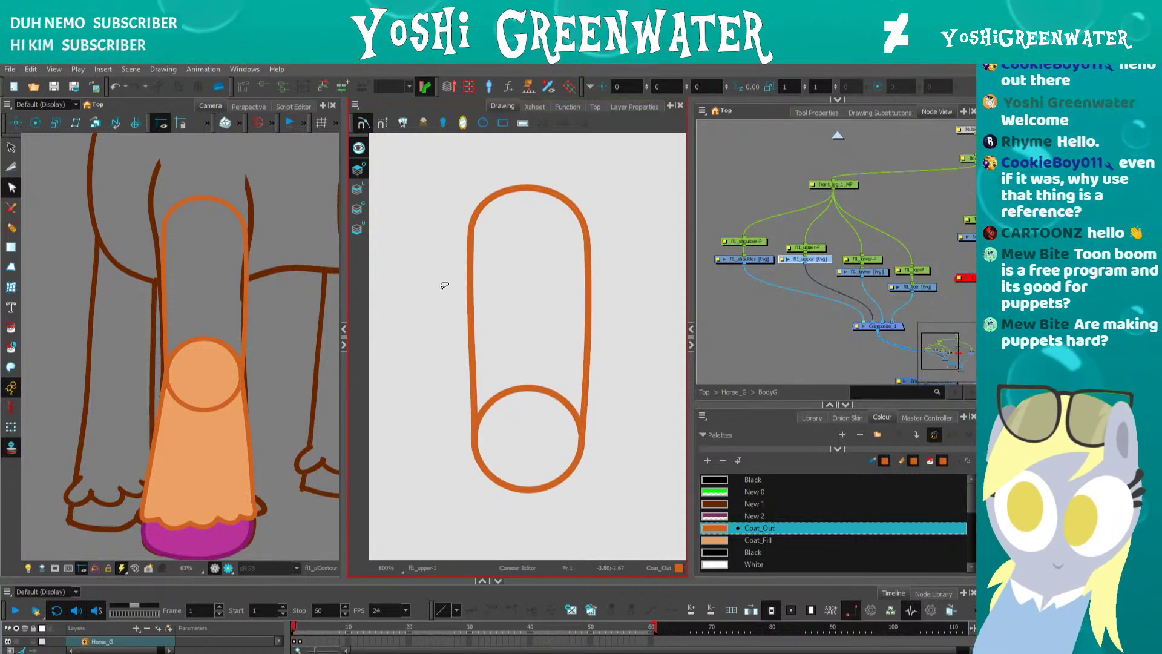
scroll(224, 328, "down", 6)
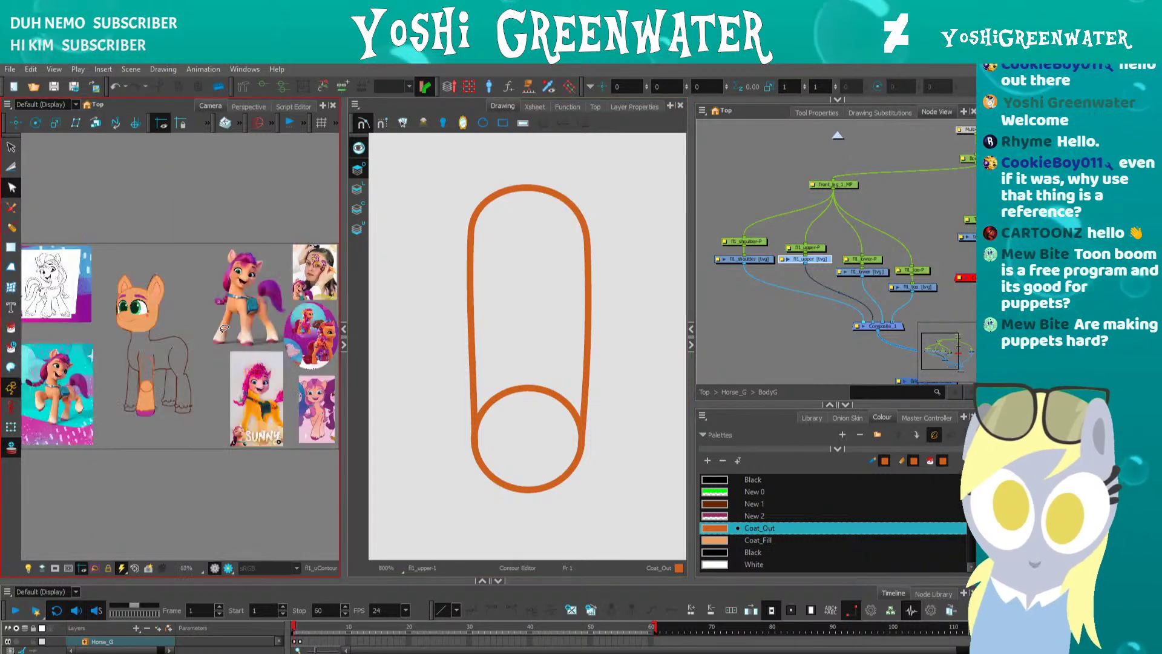
scroll(117, 326, "up", 4)
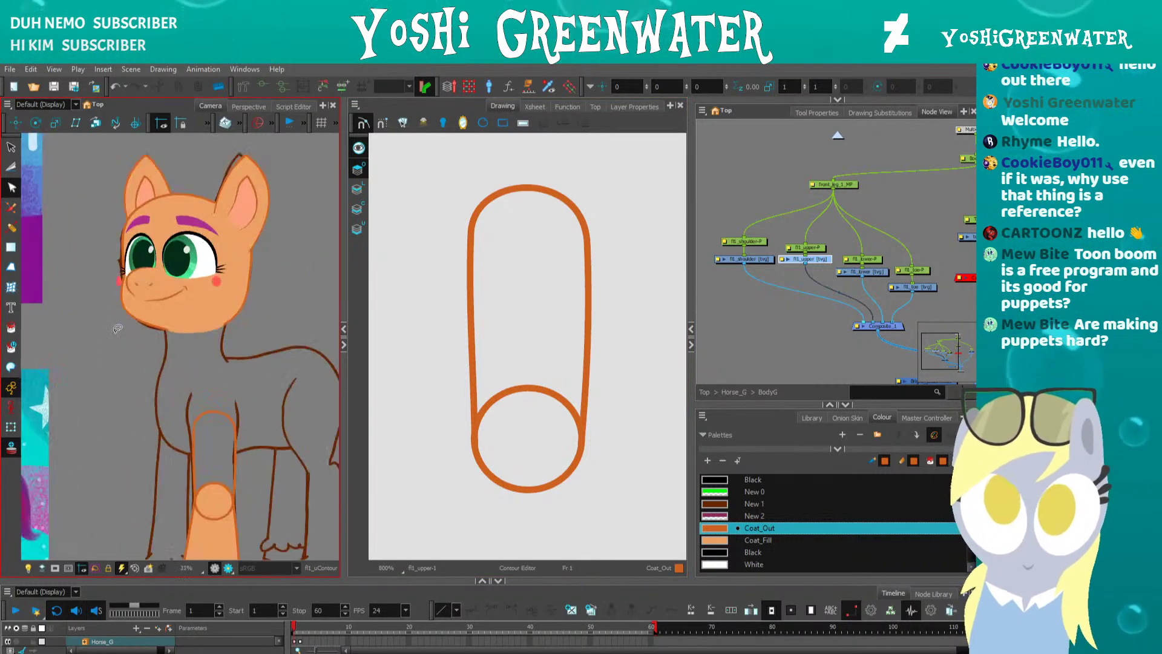
left_click_drag(120, 376, 106, 345)
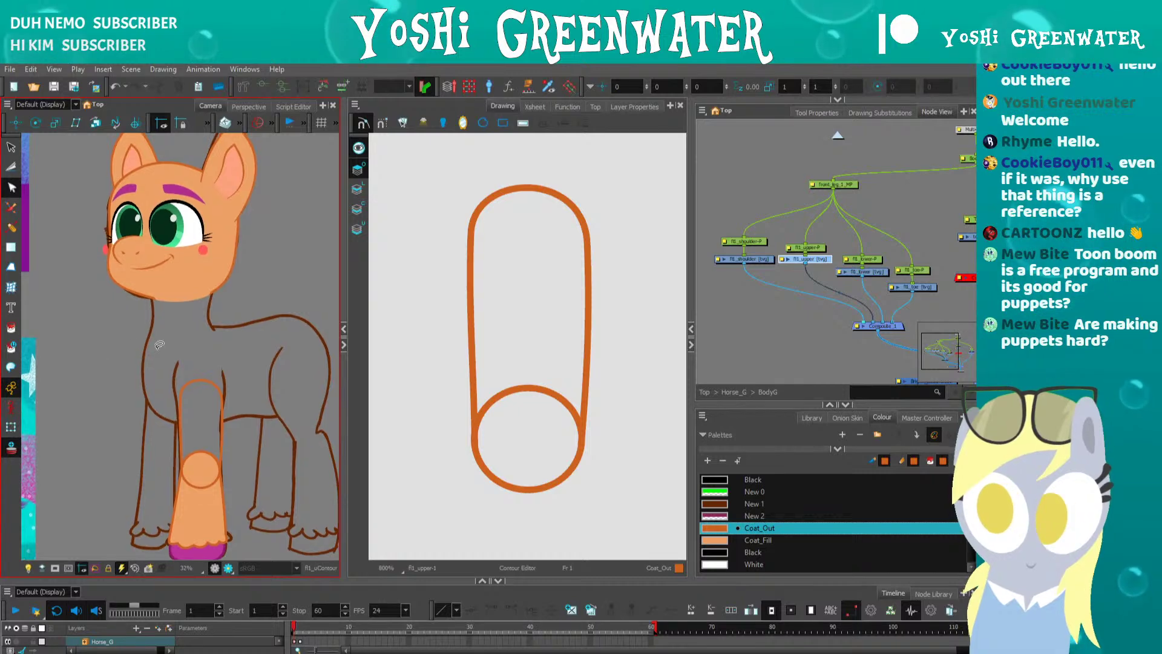
left_click_drag(717, 349, 679, 343)
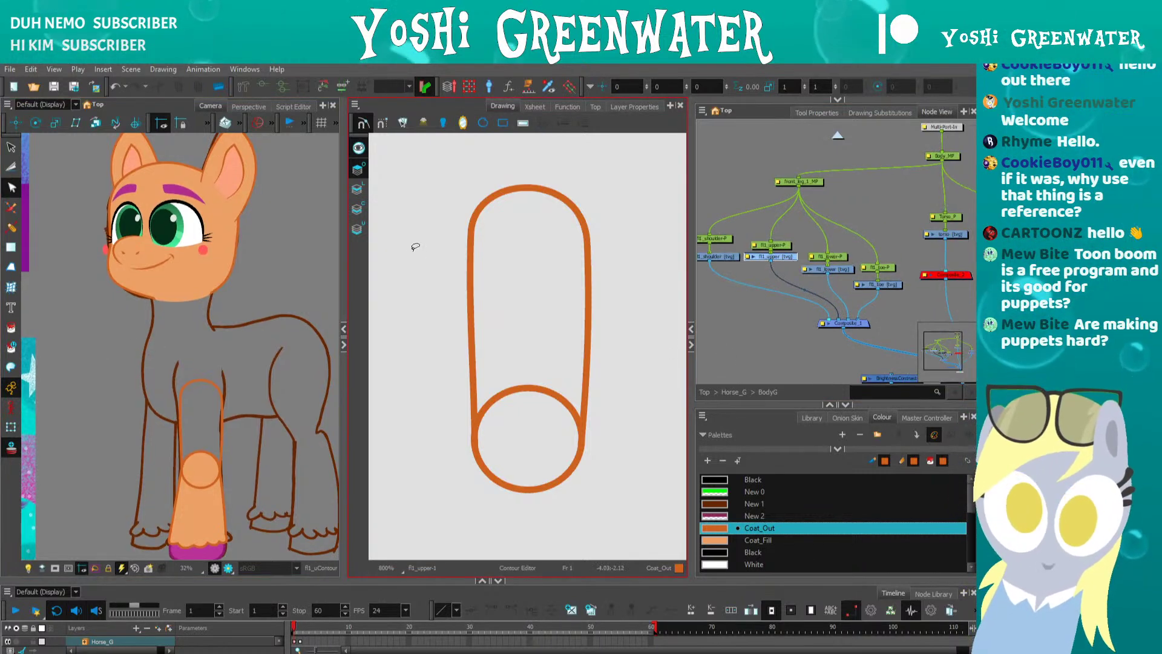
- Move the upper leg strokes onto the Line Art layer with the circle and cut away the circle's arc inside the leg
left_click(358, 149)
left_click(357, 190)
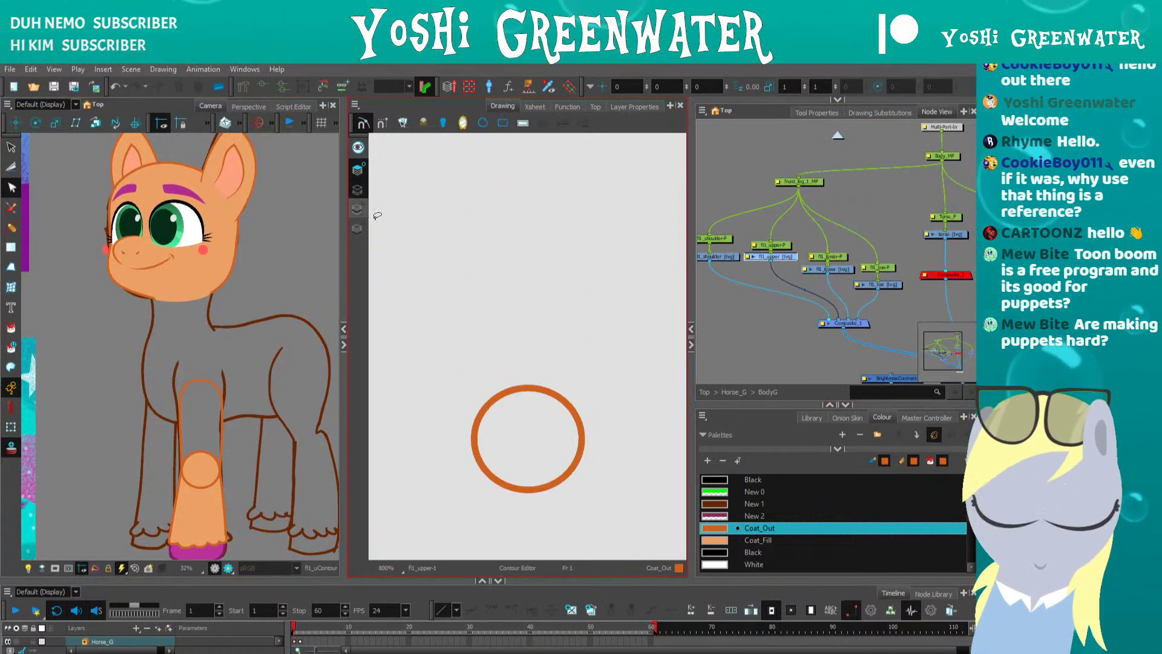
left_click(358, 170)
key("alt+s")
key("ctrl+a")
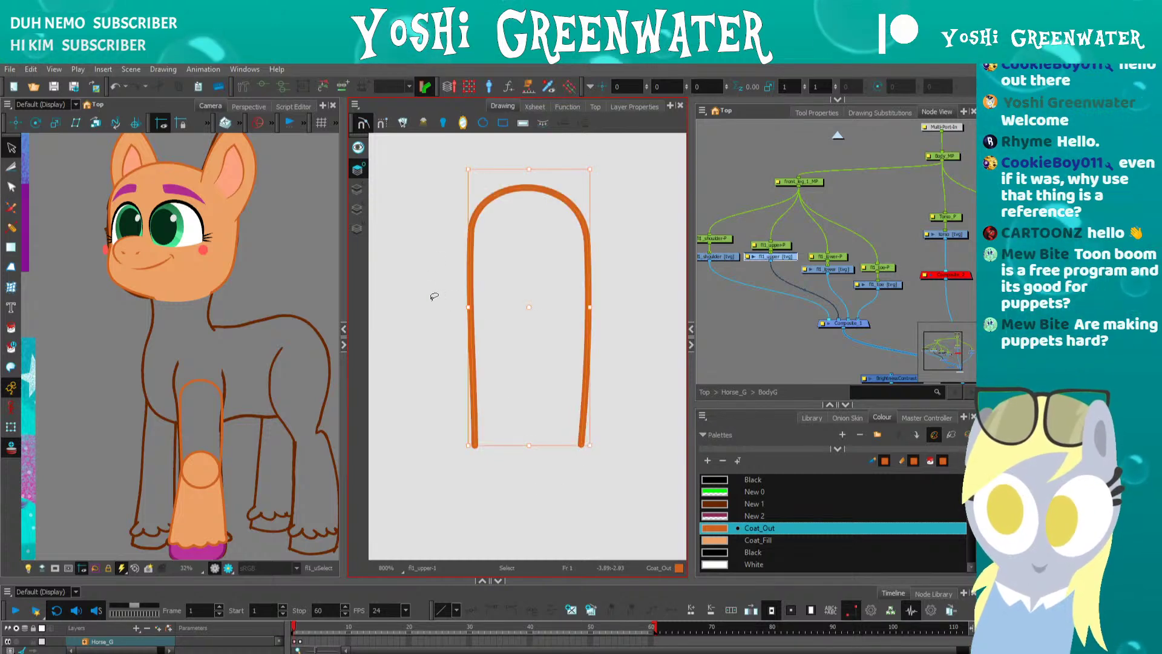
key("ctrl+x")
left_click(357, 189)
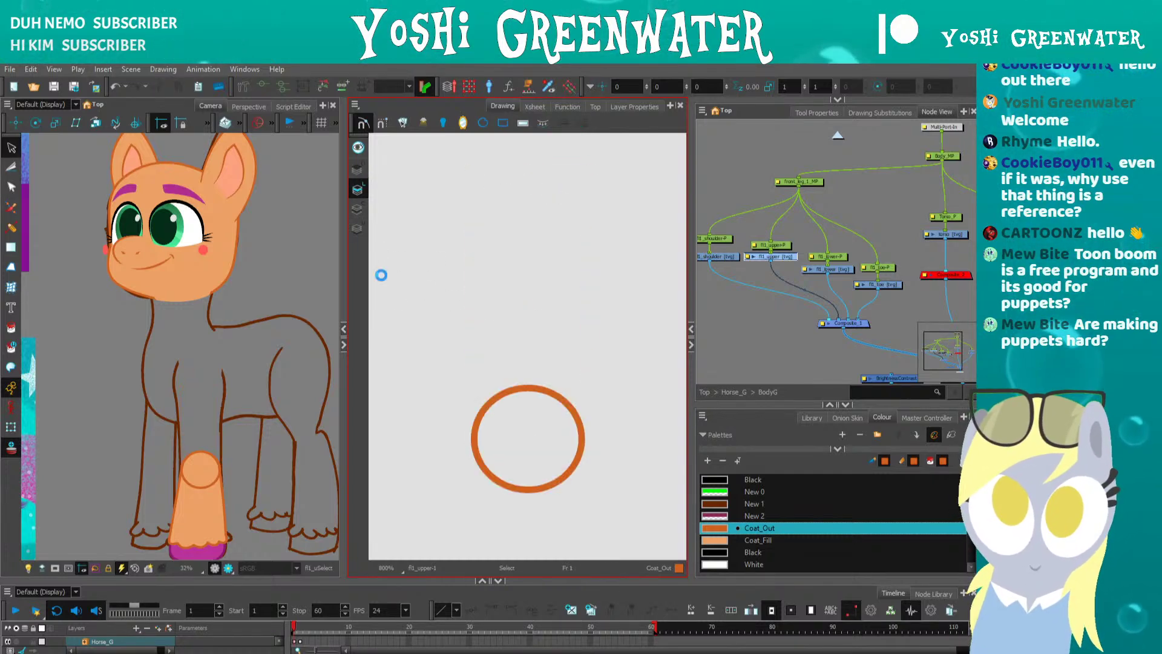
key("ctrl+v")
key("alt+t")
left_click_drag(491, 402, 492, 389)
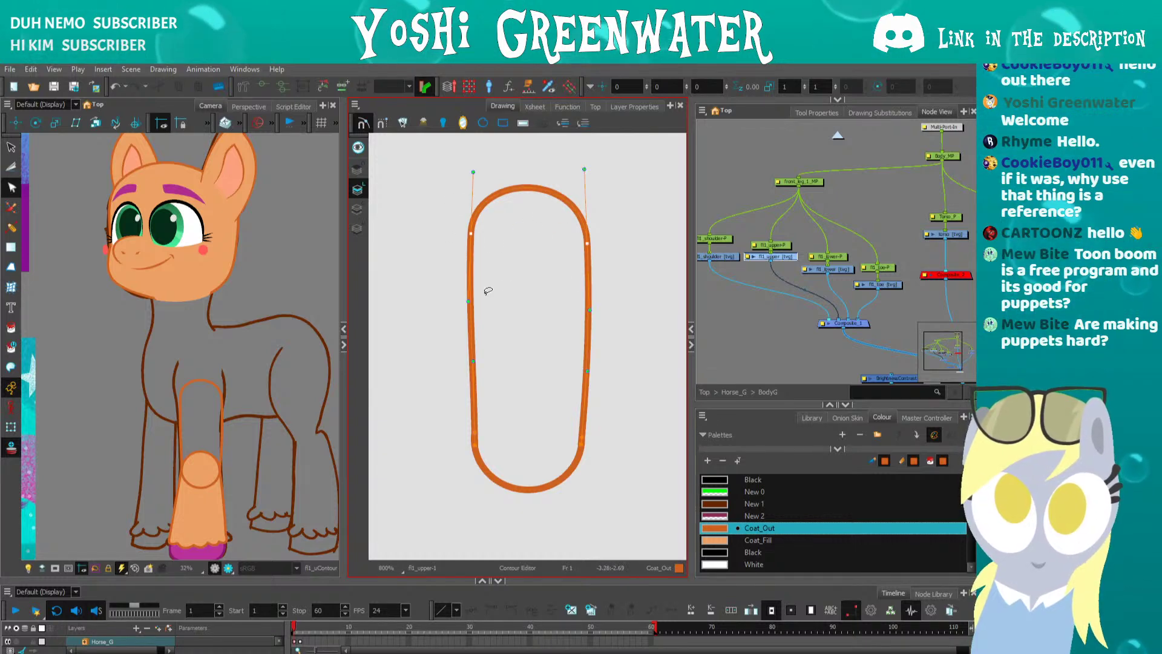
- Raise both top corner points of the merged leg outline and nudge each slightly outward to widen the top
key("Up")
key("Up")
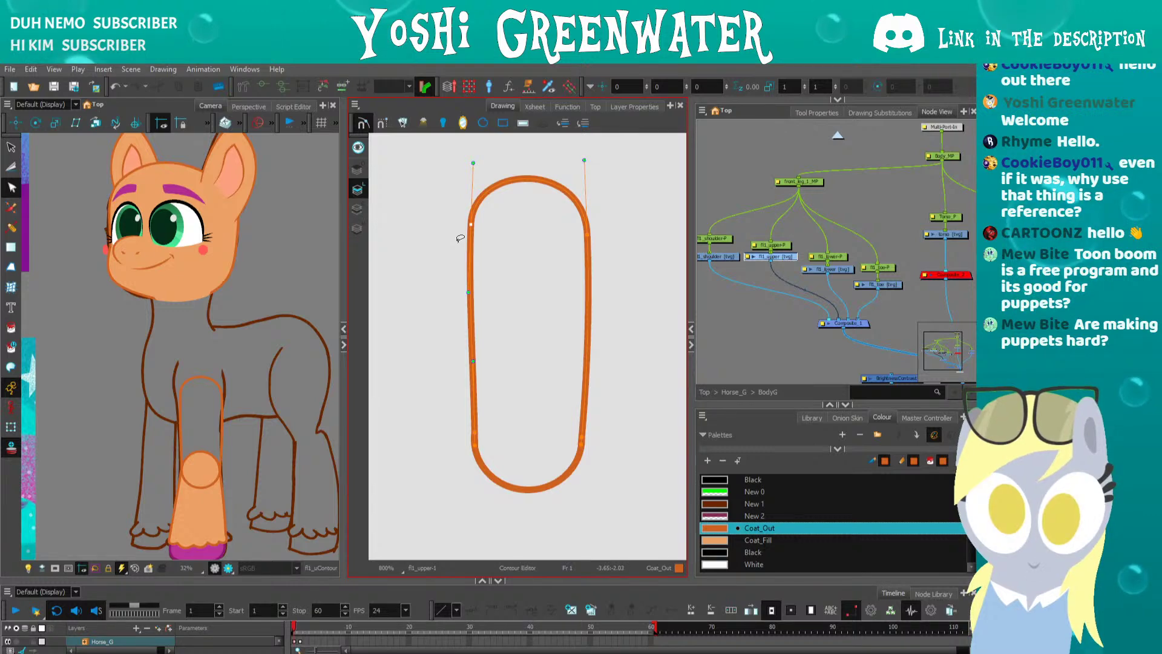
key("Left")
left_click_drag(529, 228, 526, 254)
key("Right")
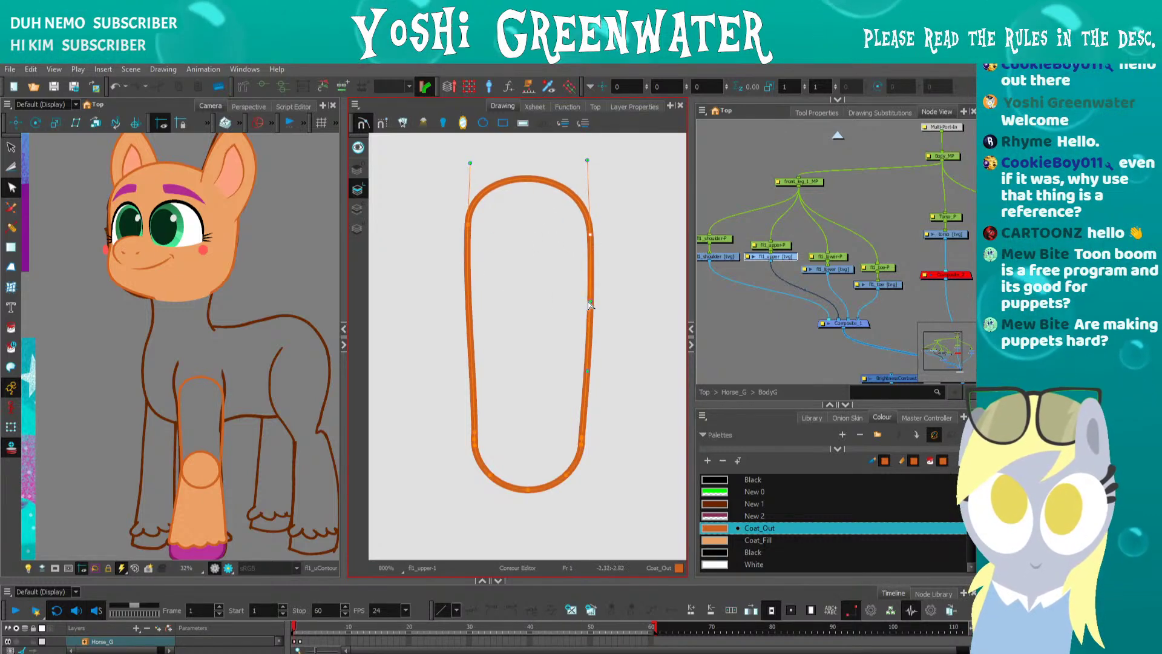
left_click(468, 295)
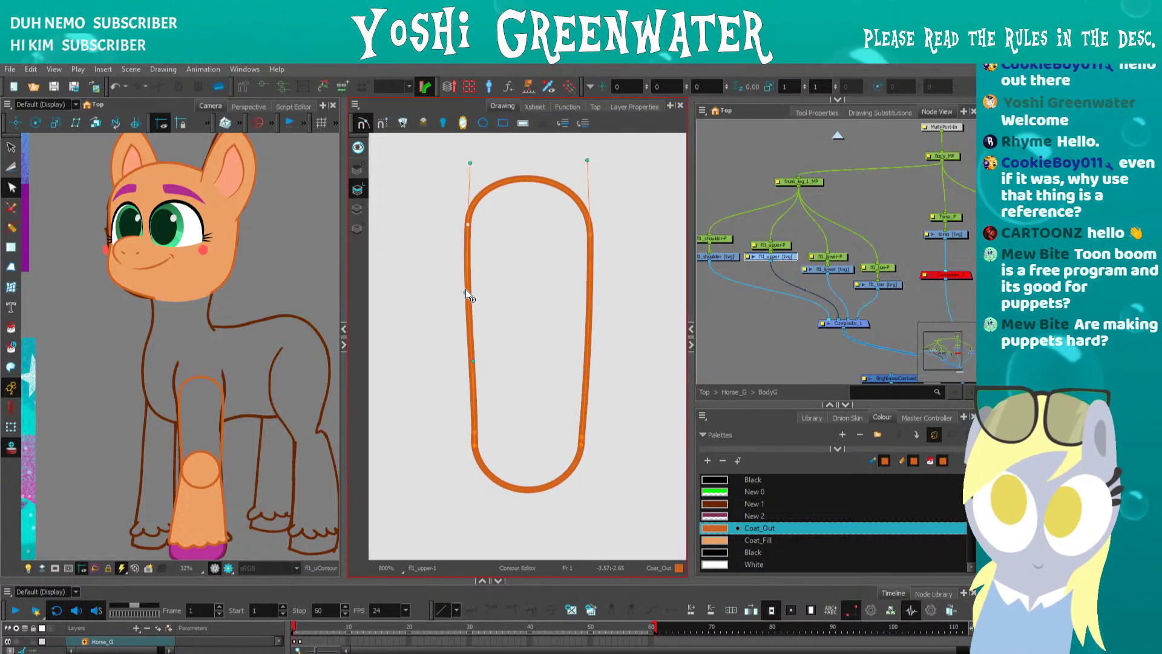
left_click(446, 306)
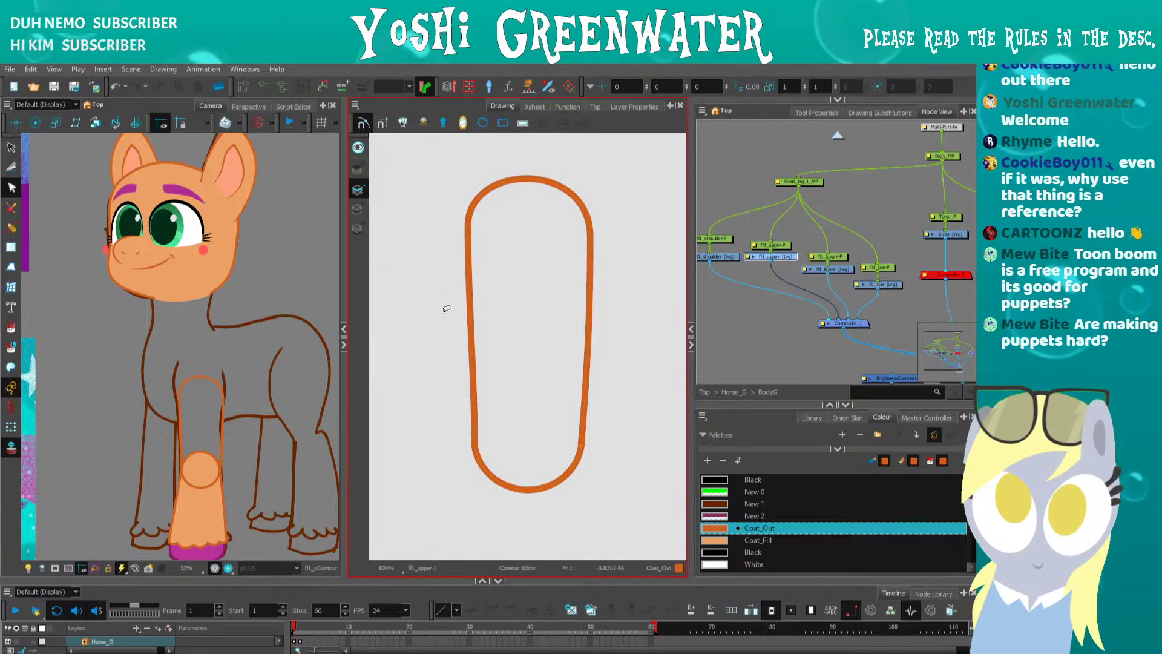
- Fill the upper leg shape with the Coat_Fill colour
left_click(714, 540)
key("alt+i")
left_click(510, 473)
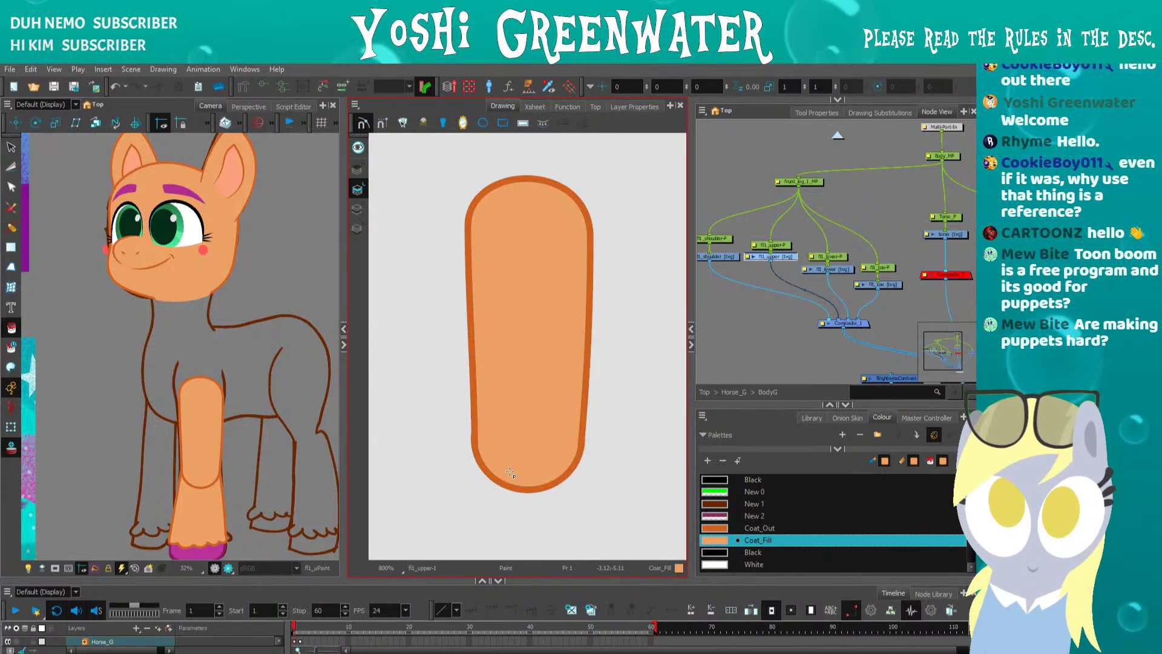
- Raise both top corner points of the filled upper leg and nudge the left one outward
key("alt+q")
mouse_move(443, 175)
left_mouse_down()
mouse_move(571, 256)
mouse_move(446, 252)
left_mouse_up()
key("Up")
key("Up")
key("Up")
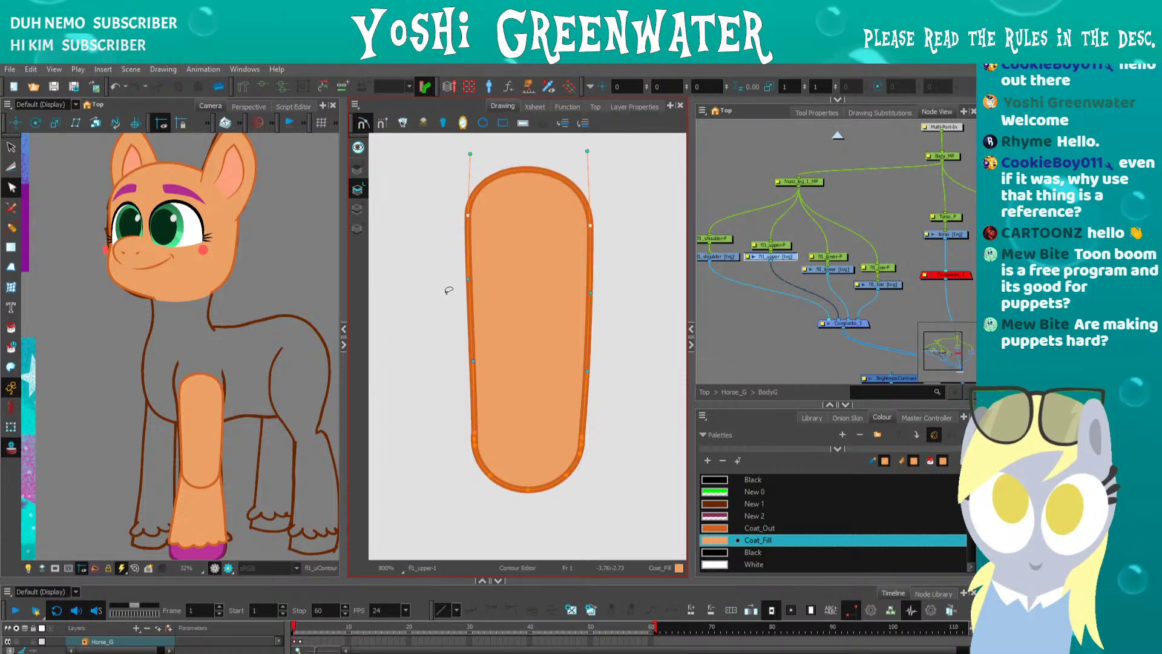
left_click_drag(455, 182, 452, 228)
key("Left")
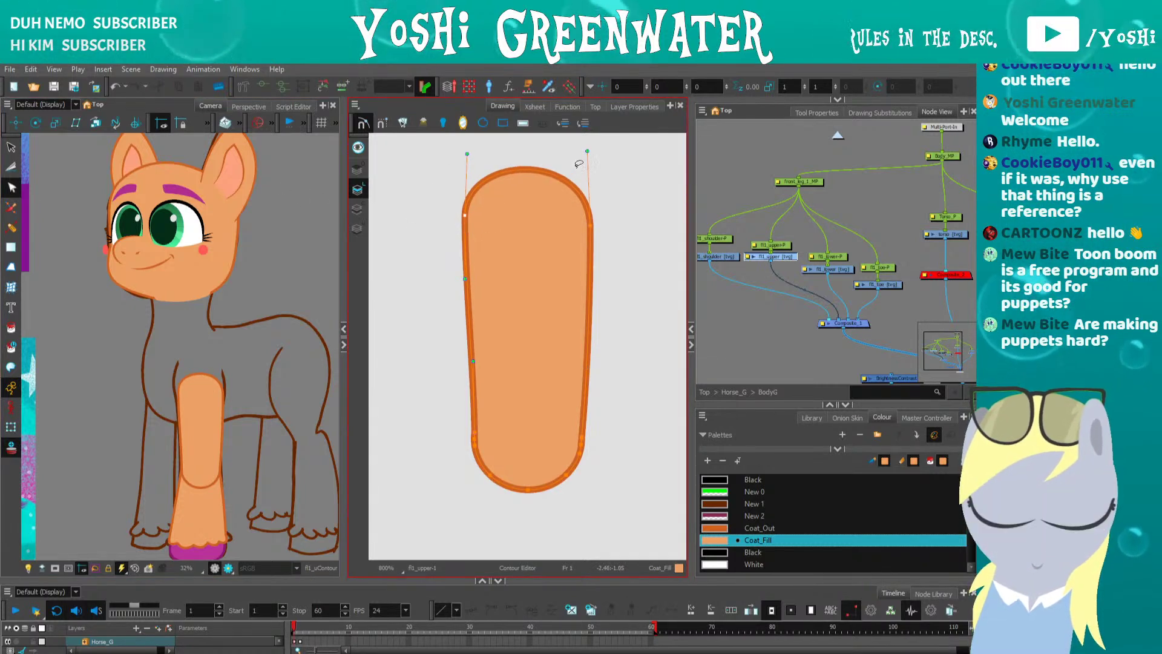
- Move the upper leg's top-right corner point outward and up, and adjust the curve handles of both top corners
left_click_drag(582, 162, 548, 233)
key("Right")
key("Up")
key("Up")
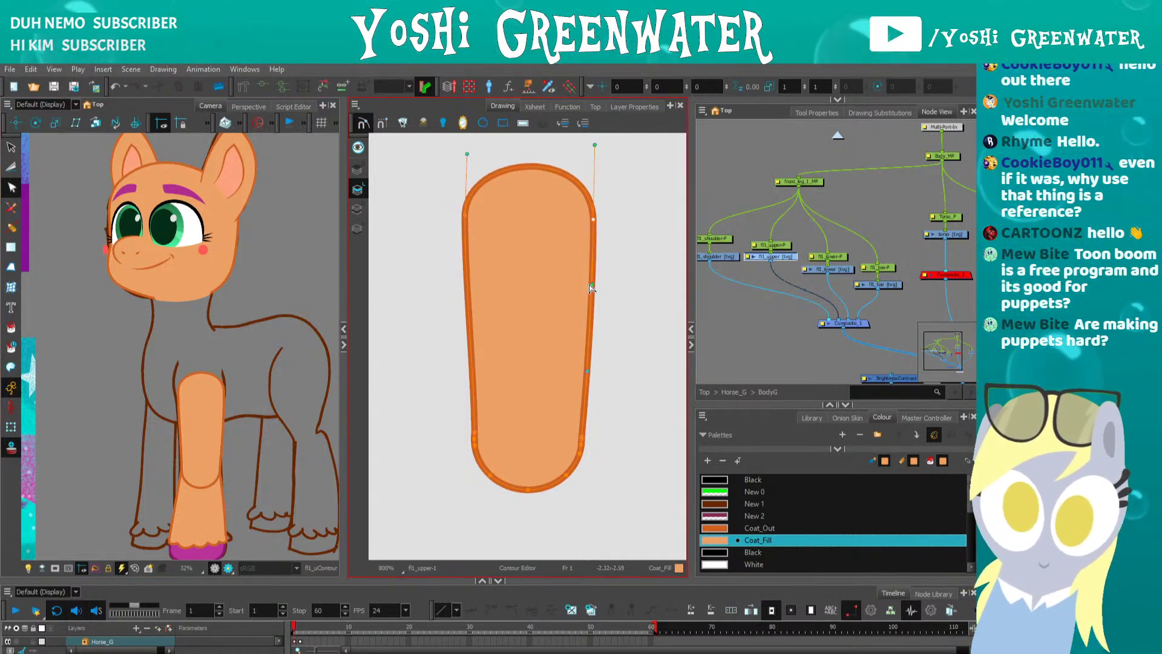
left_click_drag(592, 285, 589, 285)
left_click_drag(446, 232, 461, 241)
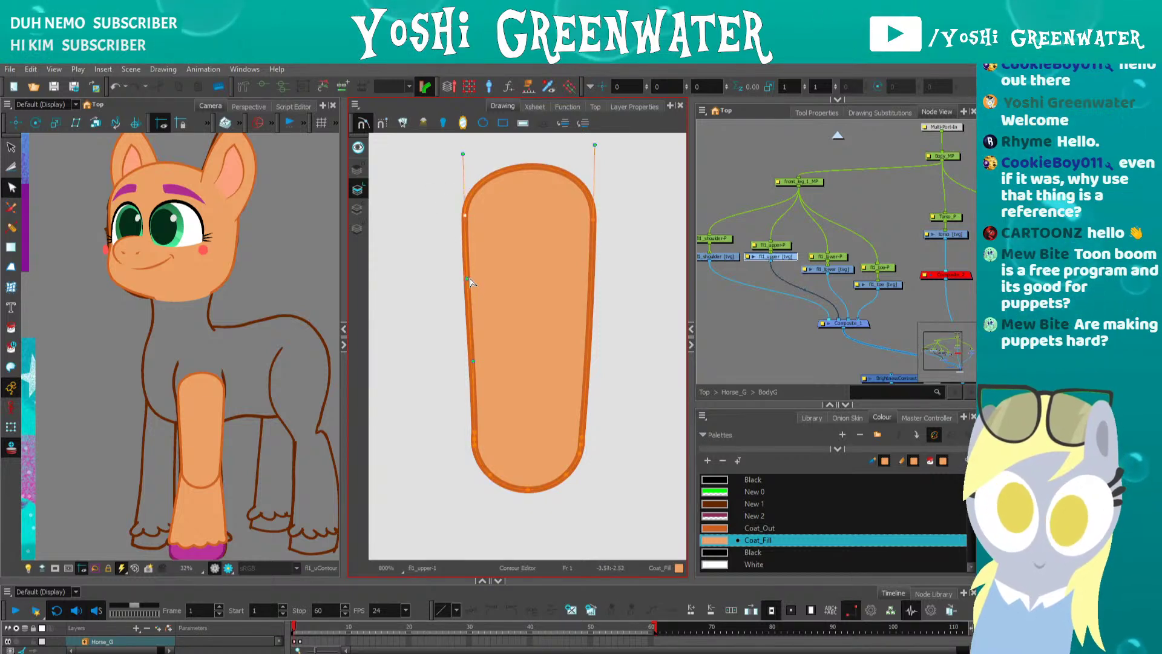
- Widen the upper leg's top by nudging both corner points outward, and raise the right corner slightly
key("Left")
left_click_drag(567, 209, 560, 235)
key("Right")
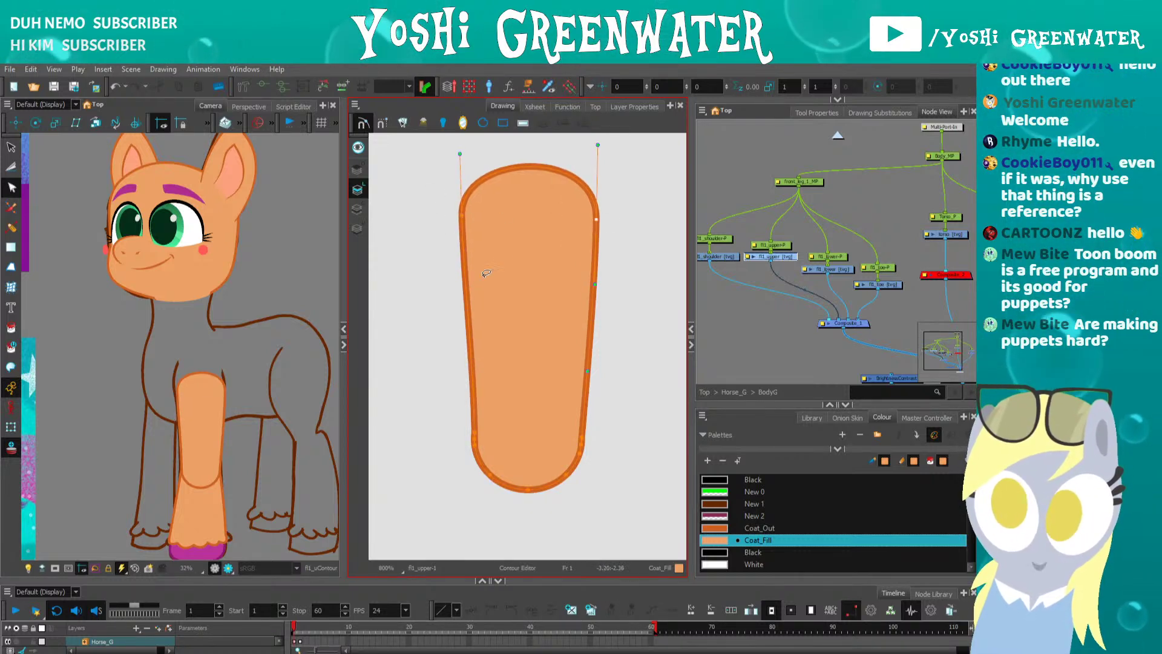
key("Up")
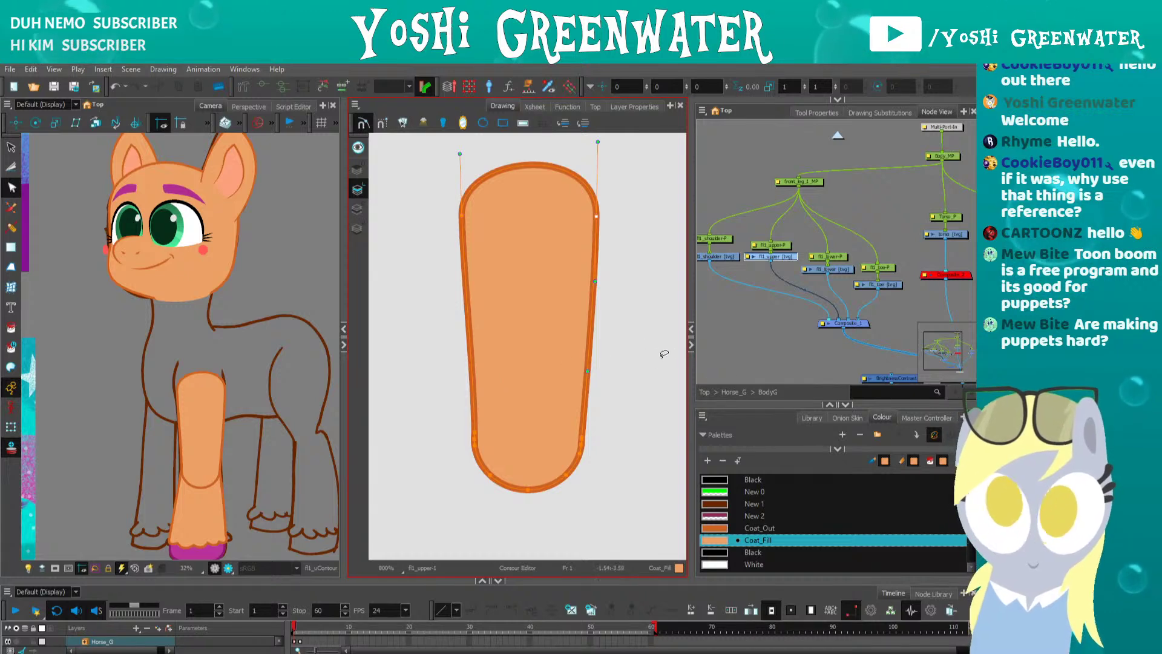
- Clean up the redundant contour points at the upper leg's lower-left bend so the outline runs smoothly
left_click_drag(467, 340, 464, 320)
scroll(466, 418, "up", 3)
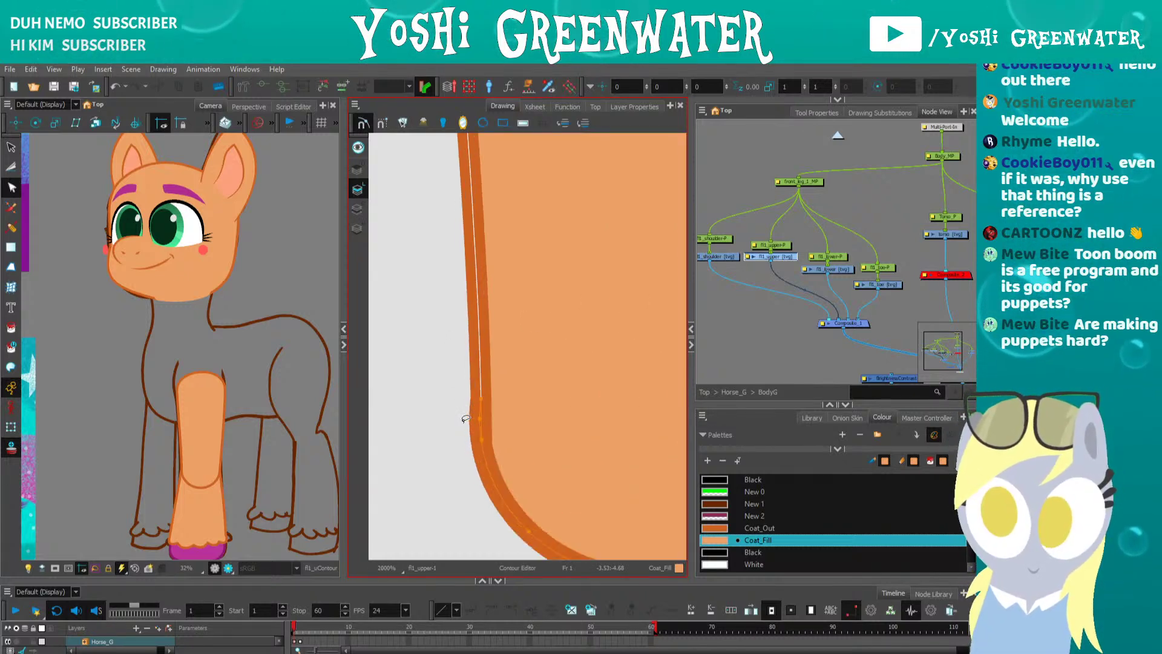
scroll(465, 418, "up", 2)
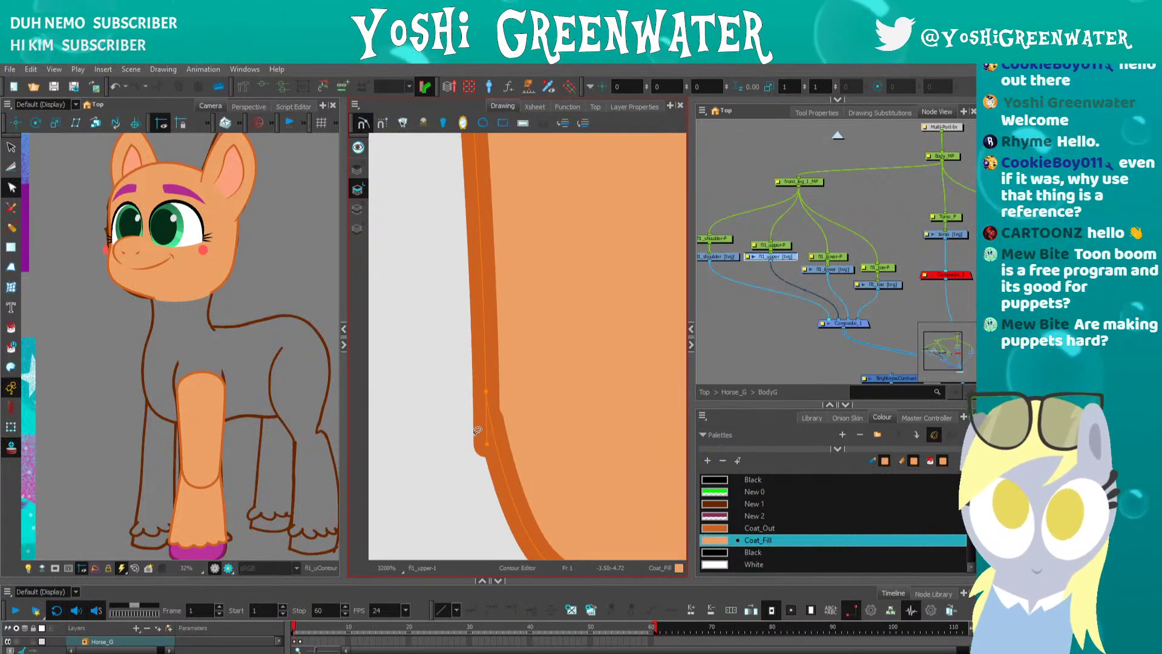
scroll(478, 430, "up", 4)
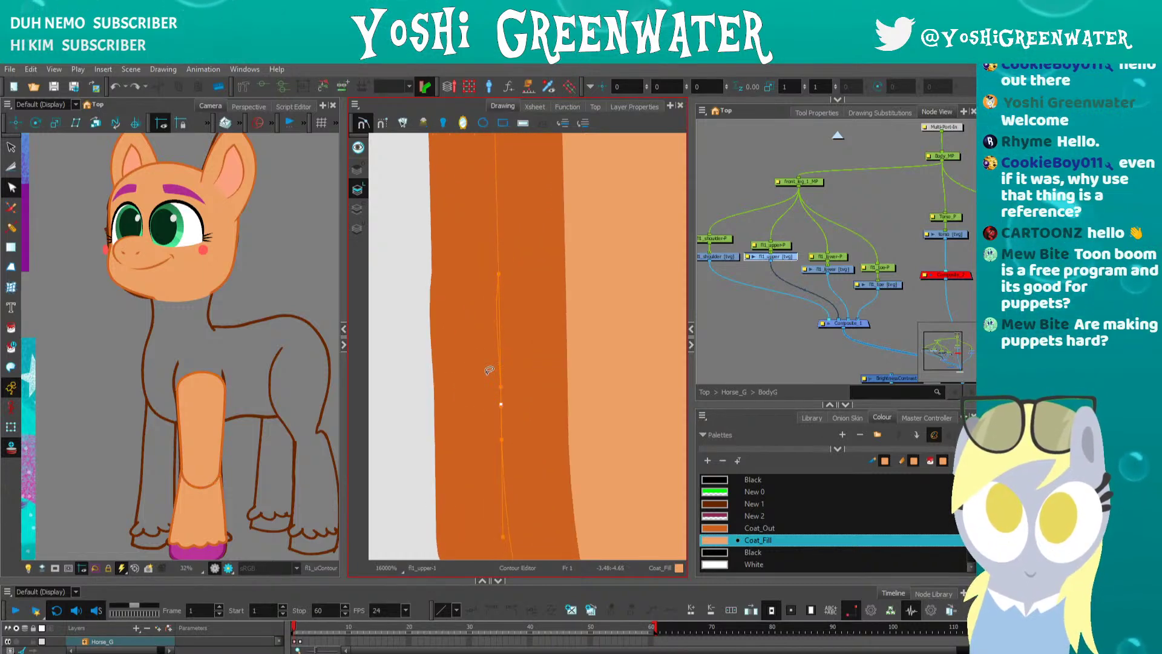
scroll(428, 412, "down", 3)
scroll(435, 443, "up", 4)
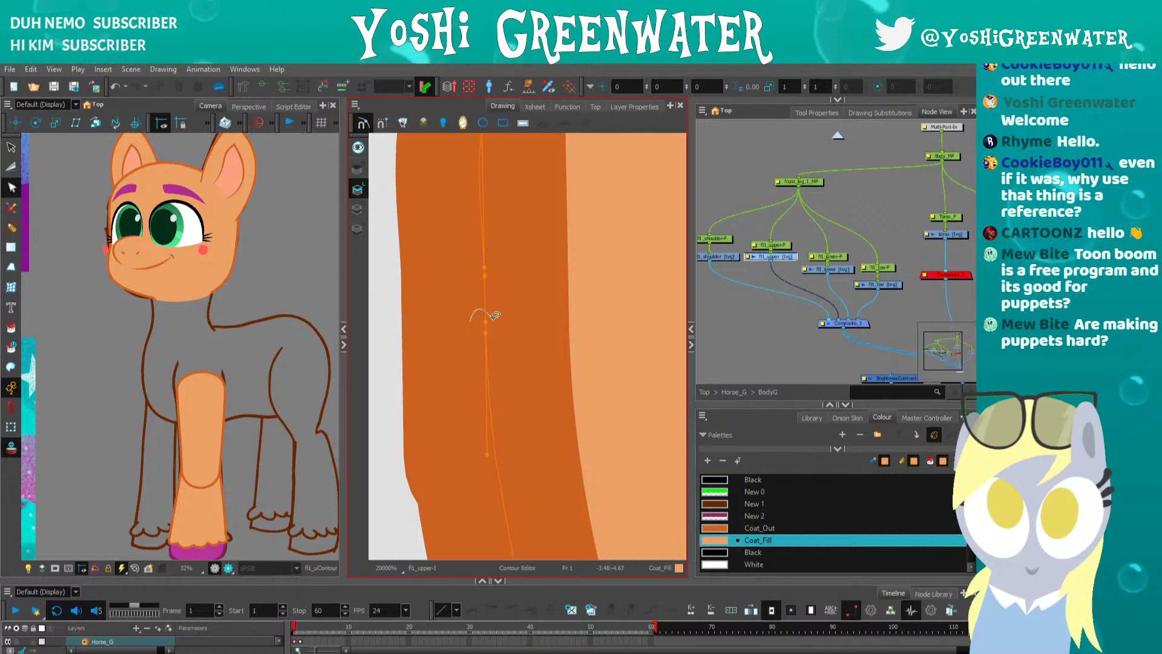
key("ctrl+z")
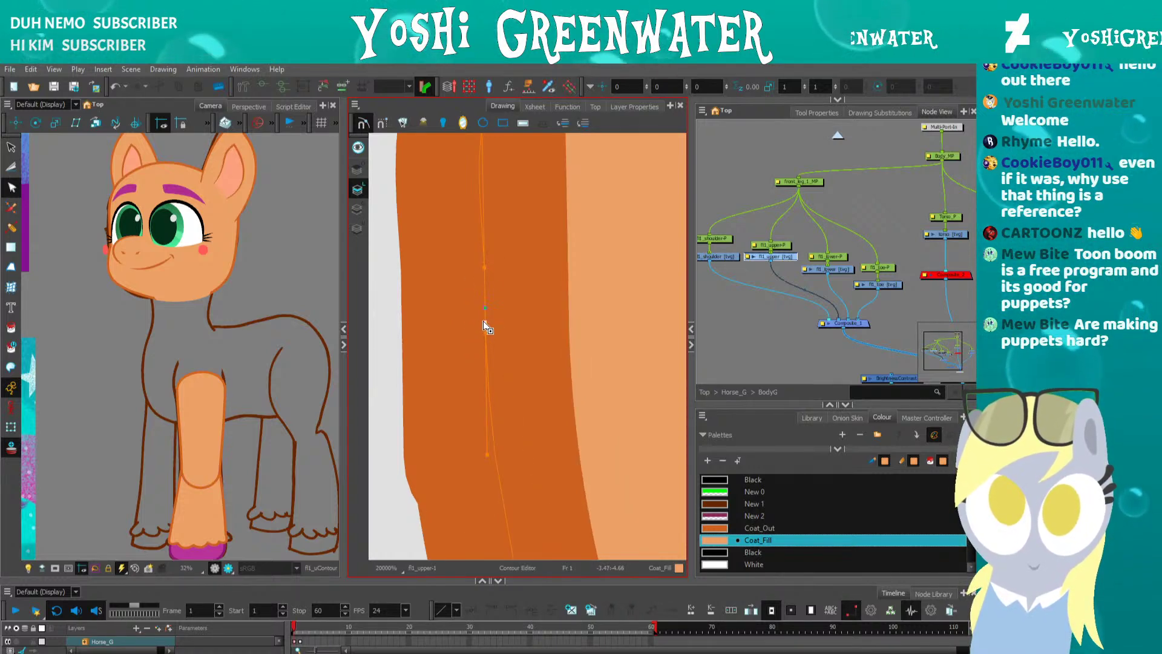
left_click(484, 333)
key("Delete")
key("ctrl+z")
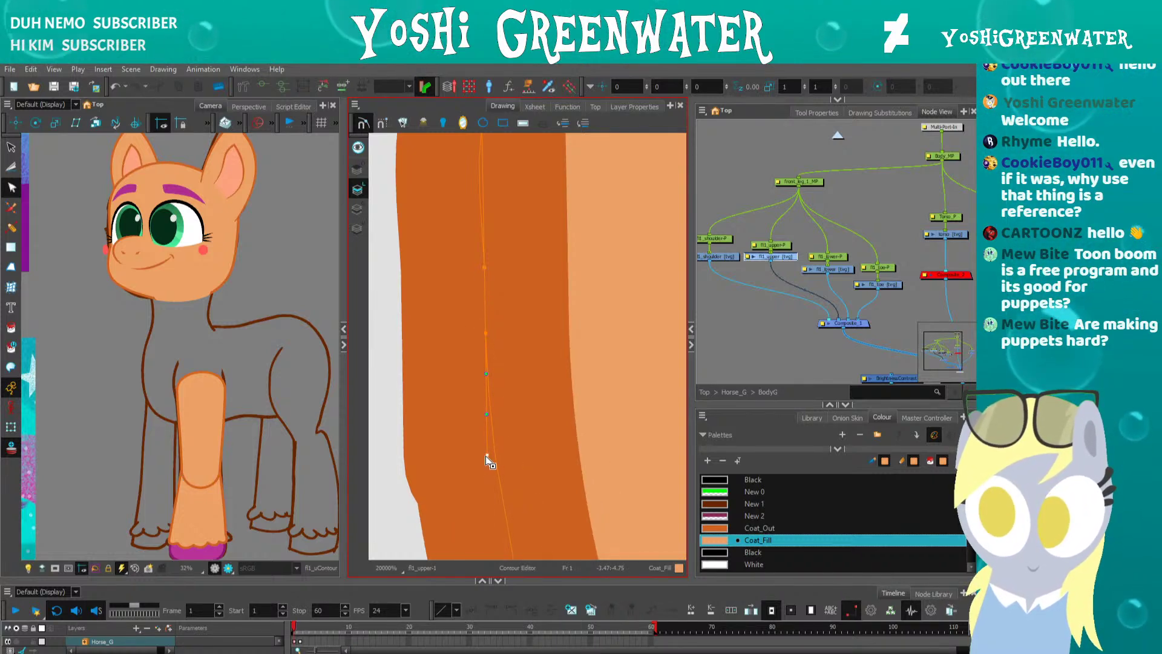
left_click(465, 434)
scroll(457, 373, "down", 3)
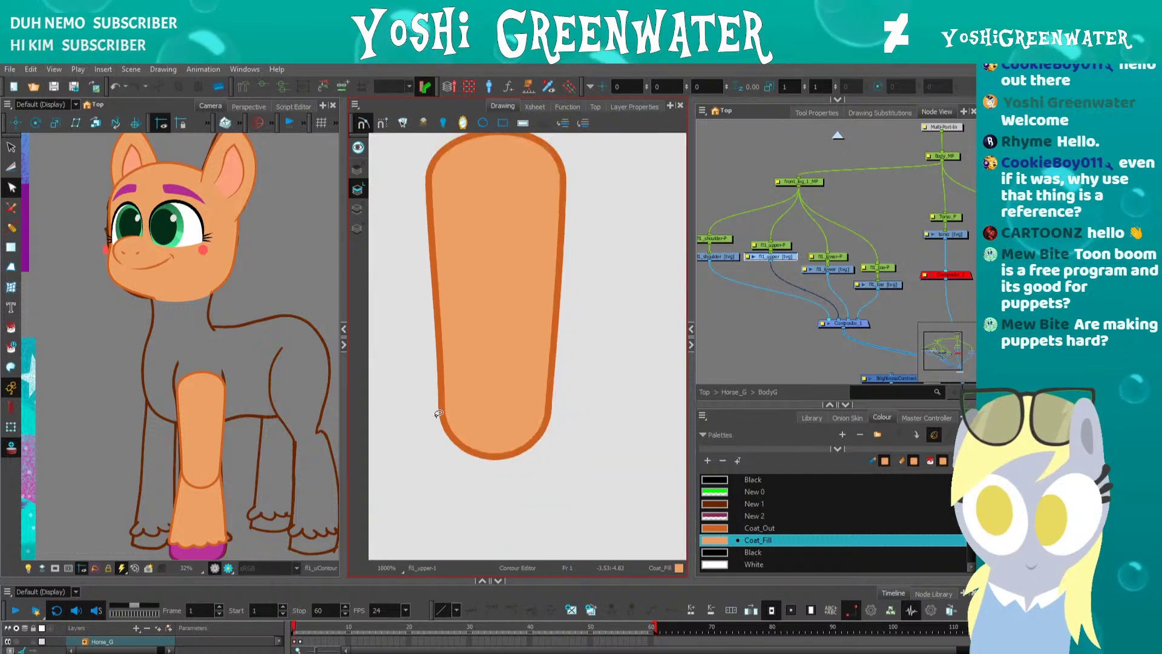
- Clean up the extra contour points at the upper leg's lower-right bend to smooth the outline
left_click(440, 363)
left_click_drag(659, 399, 459, 381)
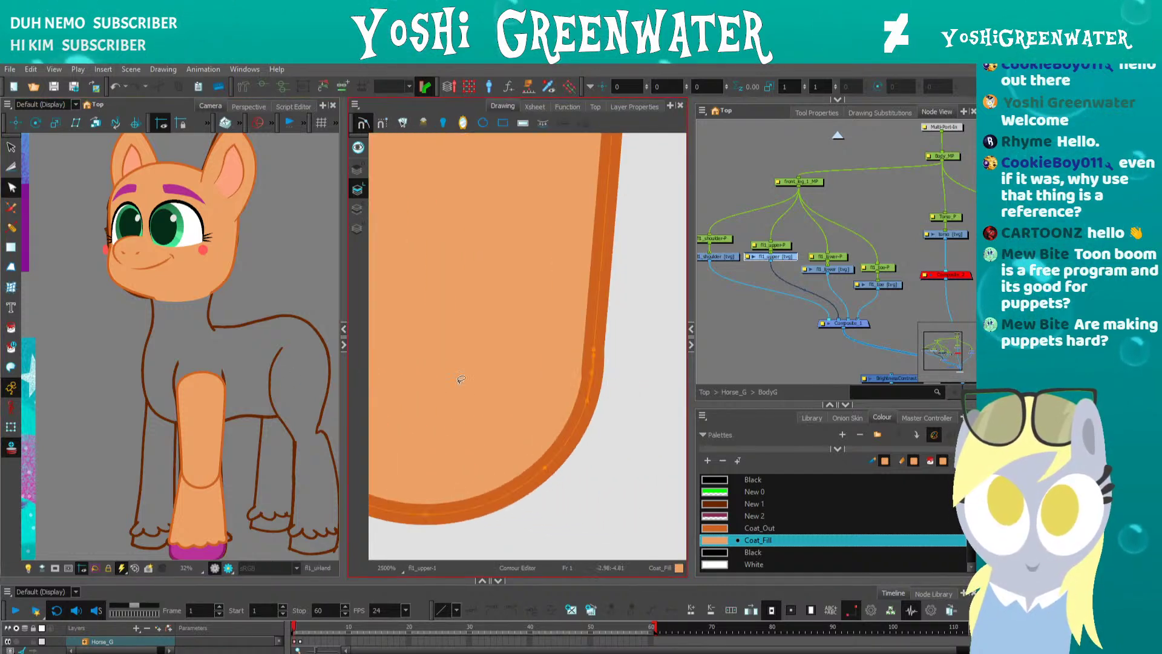
scroll(581, 371, "up", 2)
left_click(609, 380)
key("Delete")
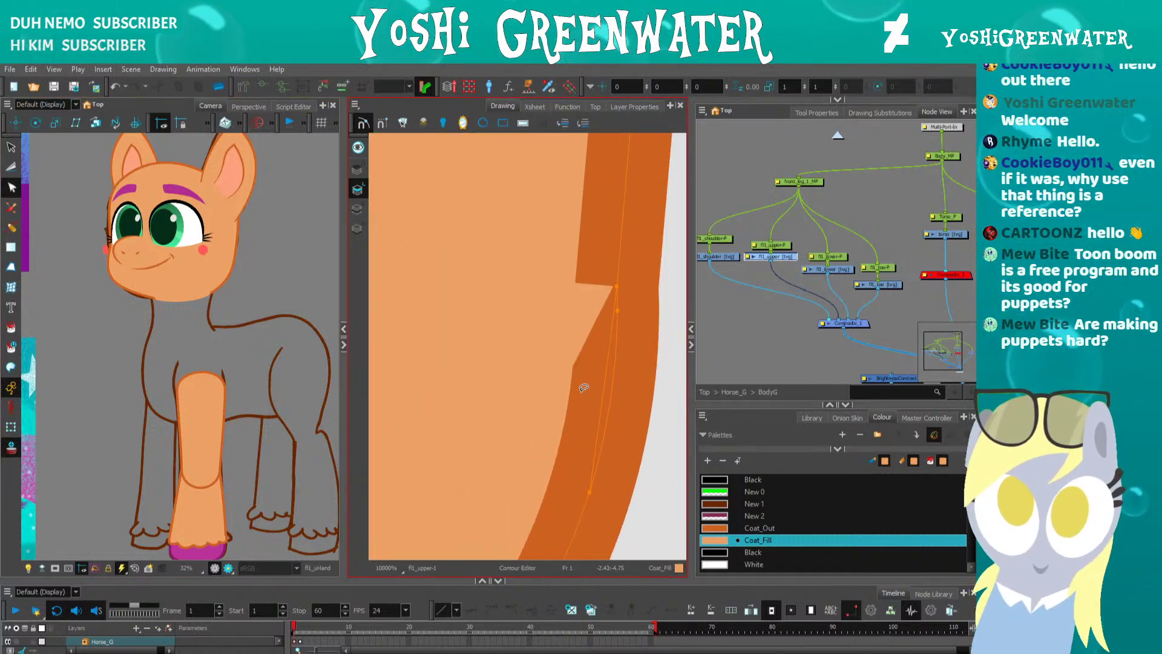
key("ctrl+z")
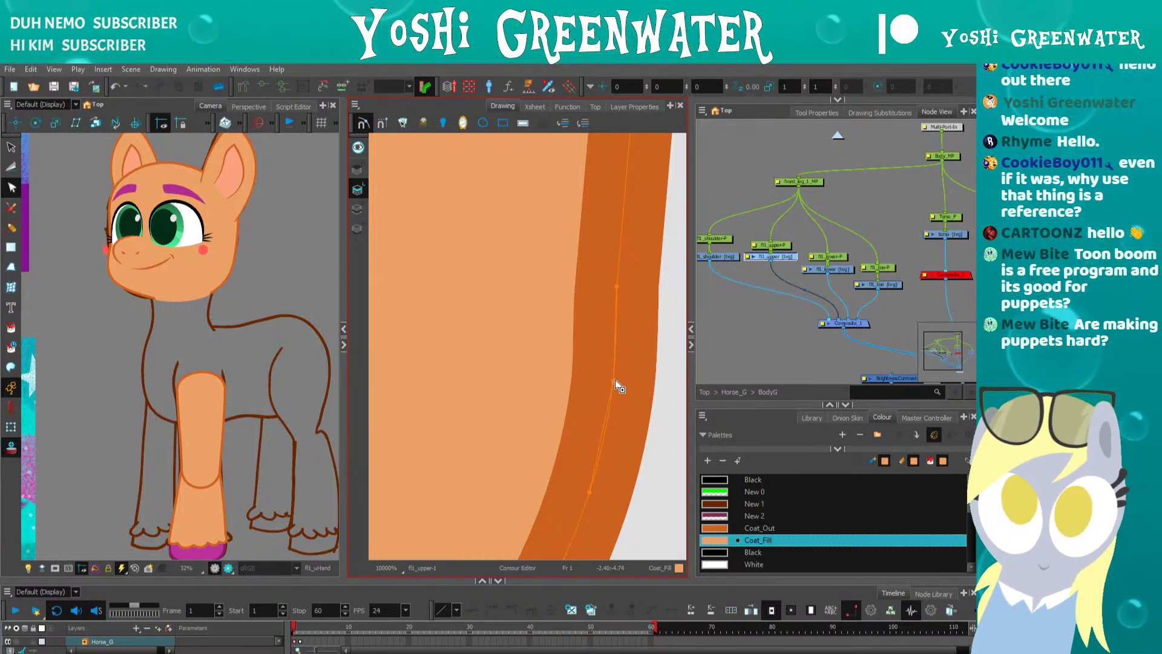
left_click(584, 380)
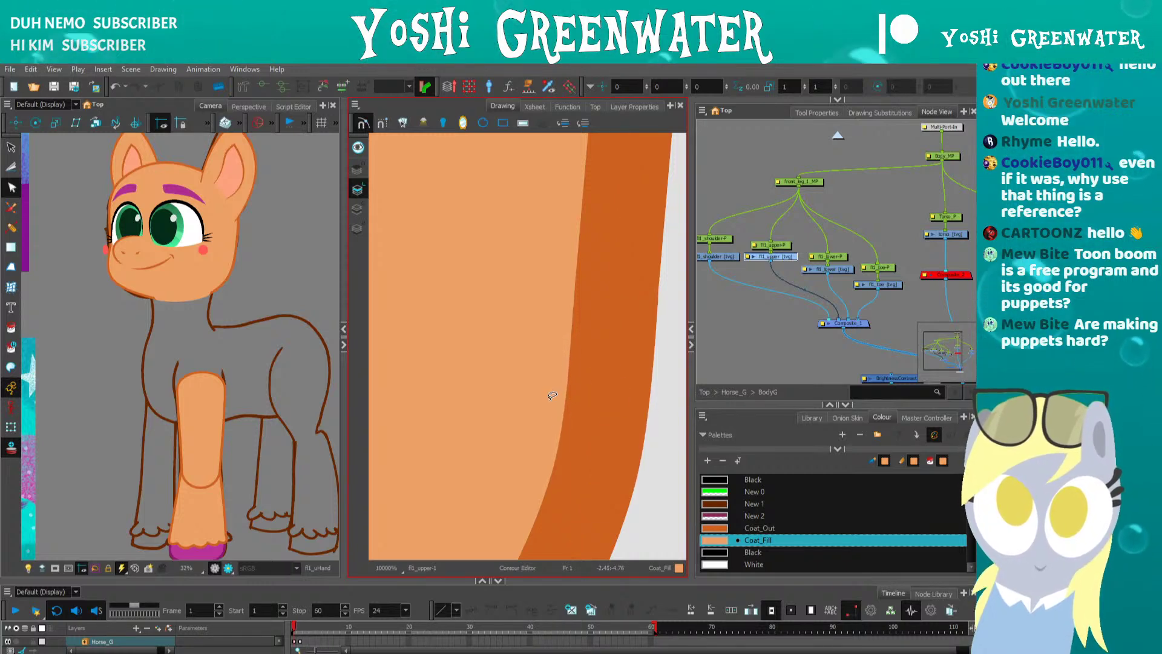
scroll(552, 395, "down", 10)
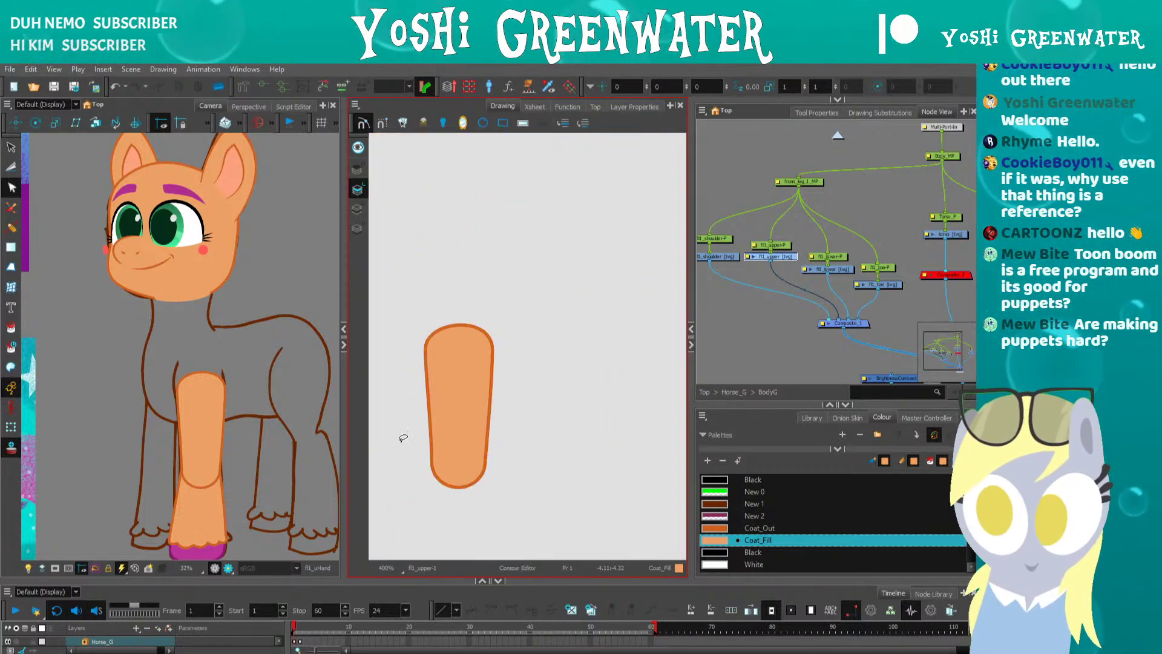
- Resize the workspace views to give the node network more room and frame the front leg nodes
left_click_drag(421, 428, 512, 384)
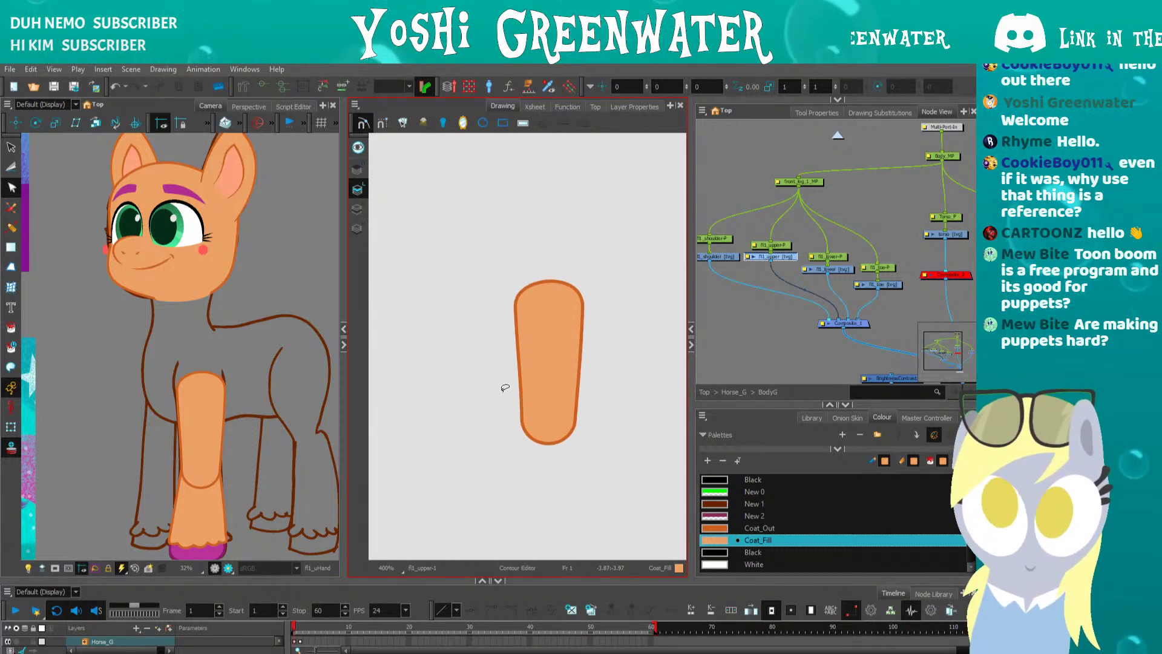
left_click_drag(344, 397, 409, 405)
left_click(295, 378)
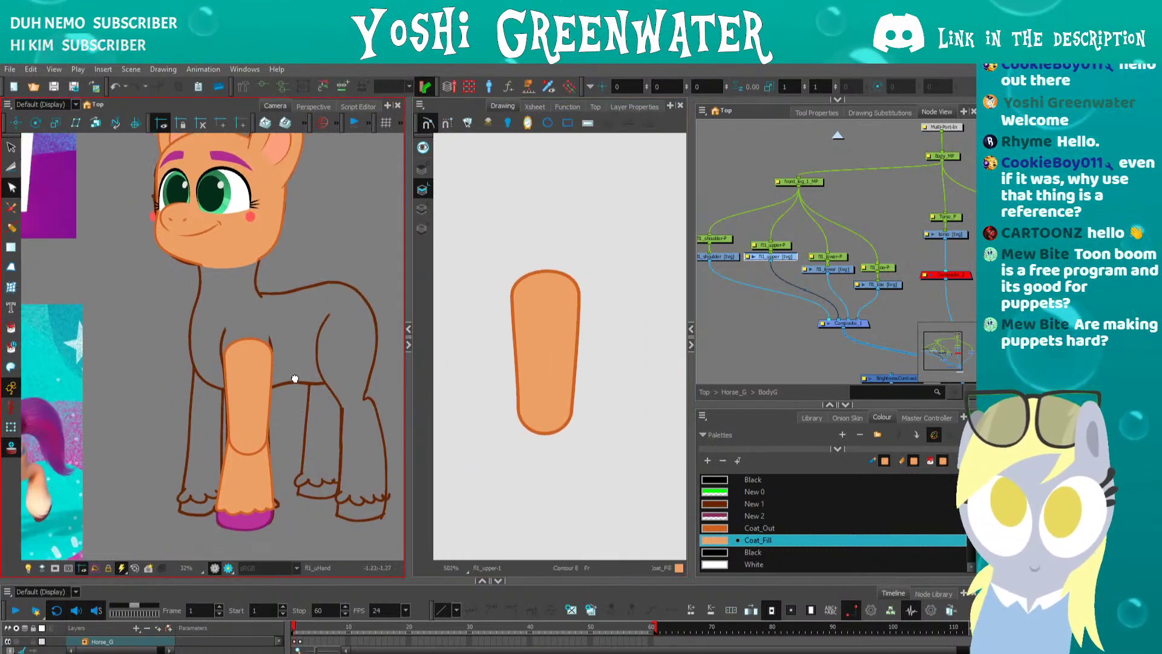
left_click_drag(295, 379, 314, 362)
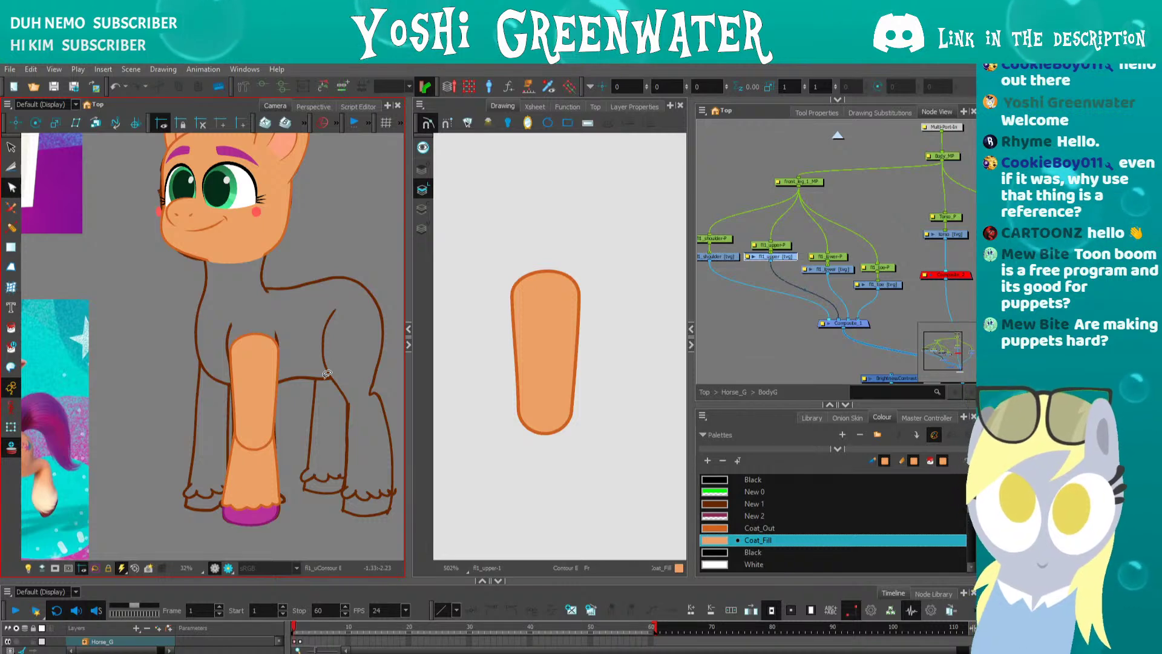
left_click_drag(183, 402, 176, 386)
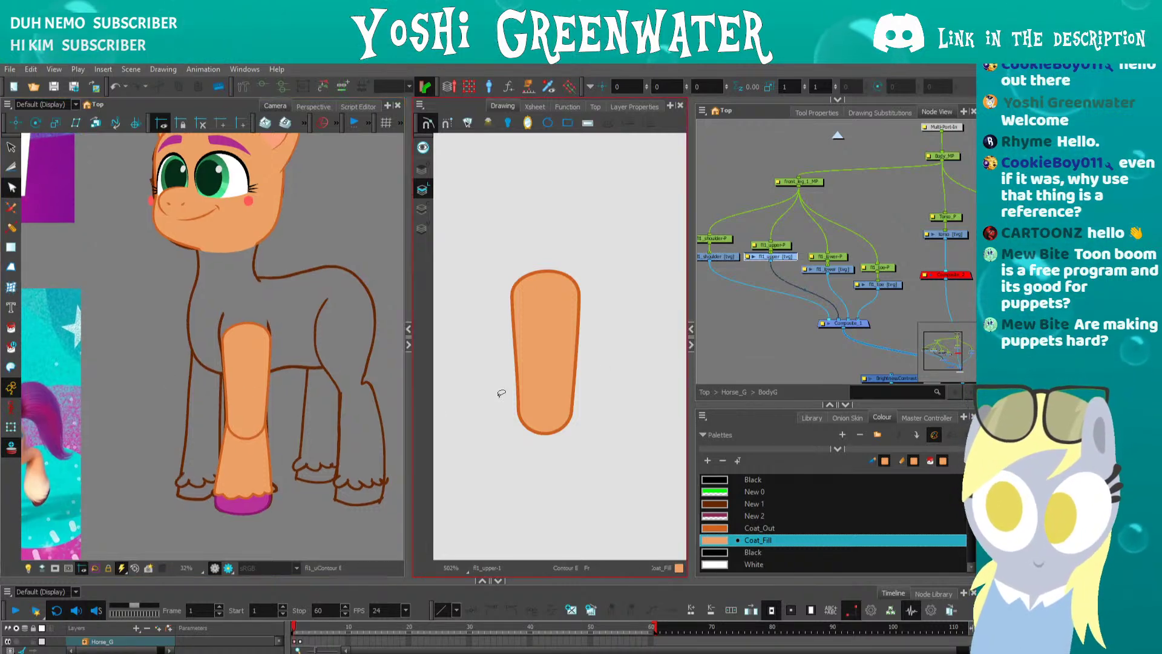
left_click_drag(693, 307, 675, 307)
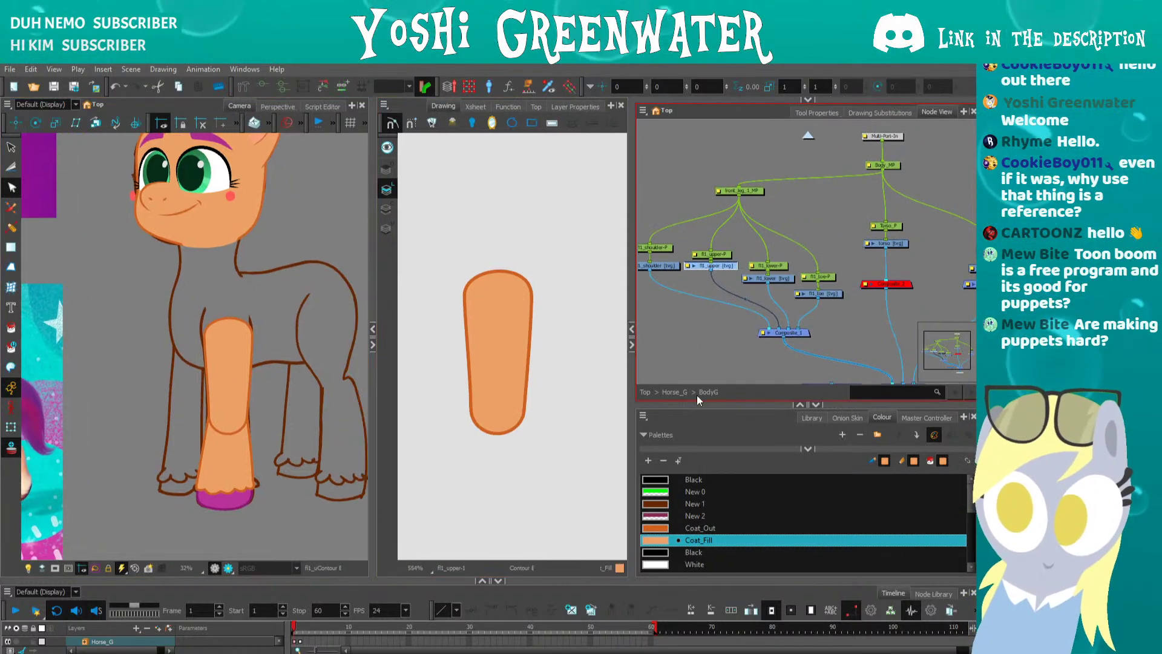
left_click_drag(669, 412, 669, 539)
left_click_drag(683, 421, 744, 342)
left_click(650, 413)
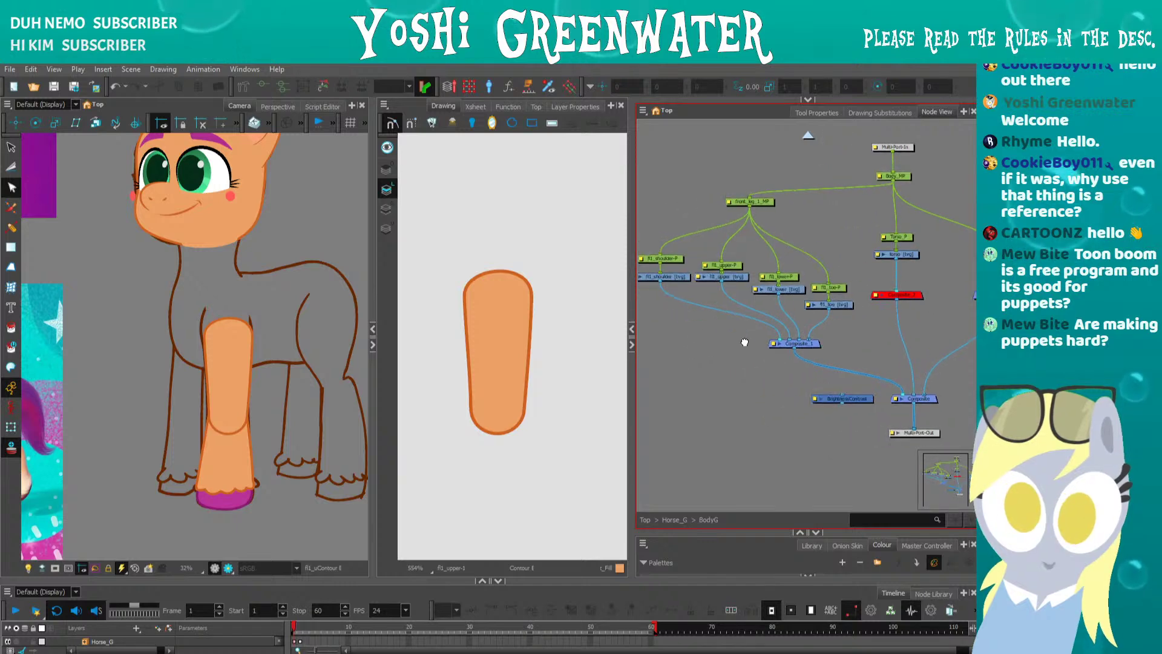
scroll(745, 343, "up", 2)
left_click_drag(690, 298, 754, 345)
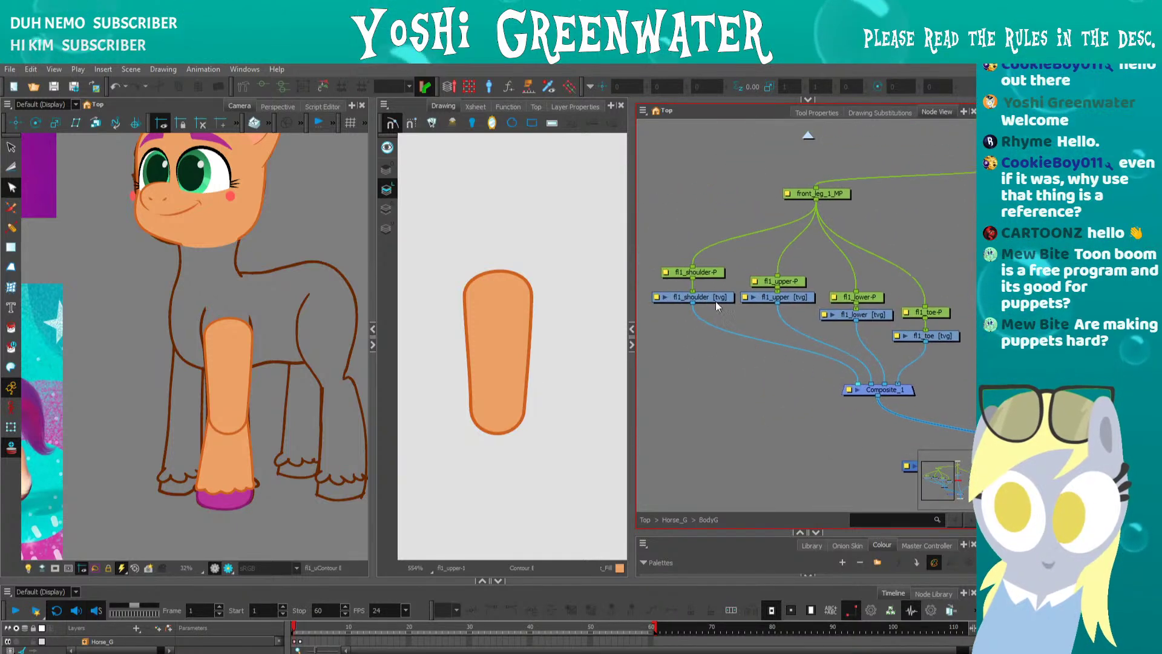
- Check the front leg's shoulder, upper, lower and toe drawings one after another
left_click(714, 298)
left_click(810, 299)
left_click(860, 313)
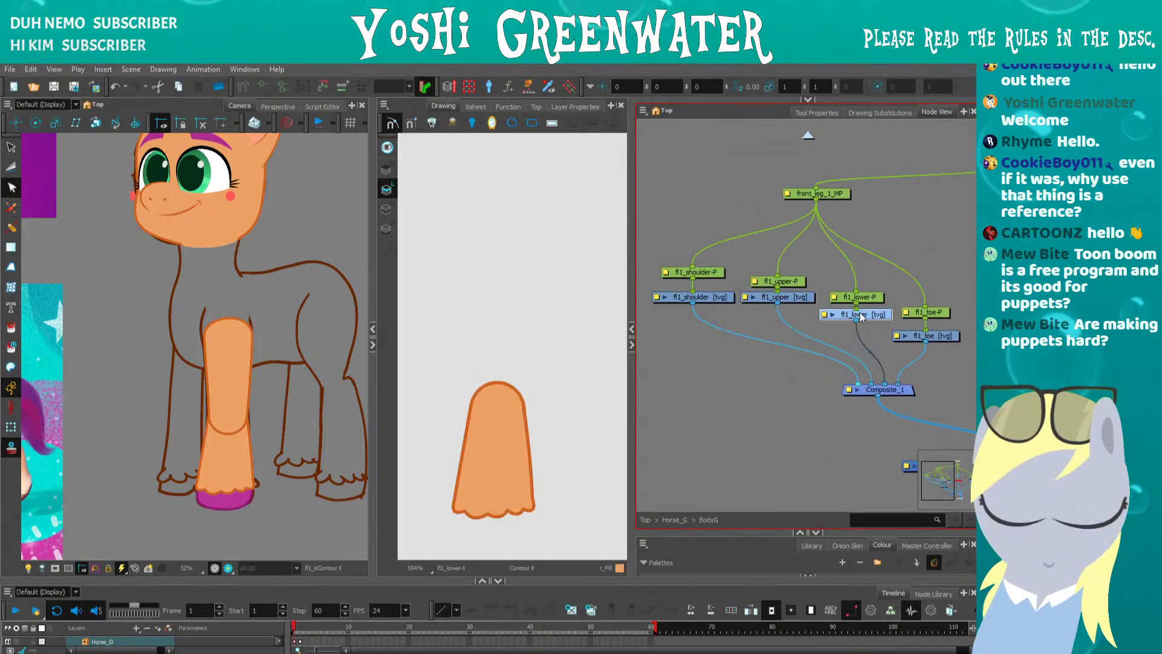
left_click(920, 337)
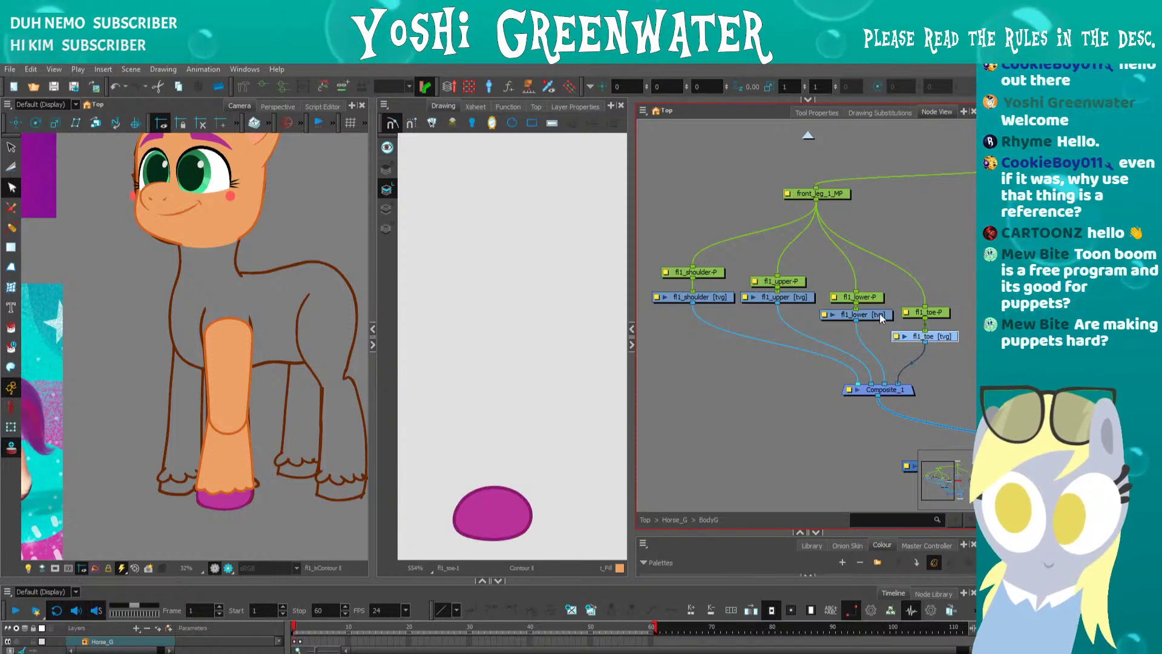
left_click(862, 314)
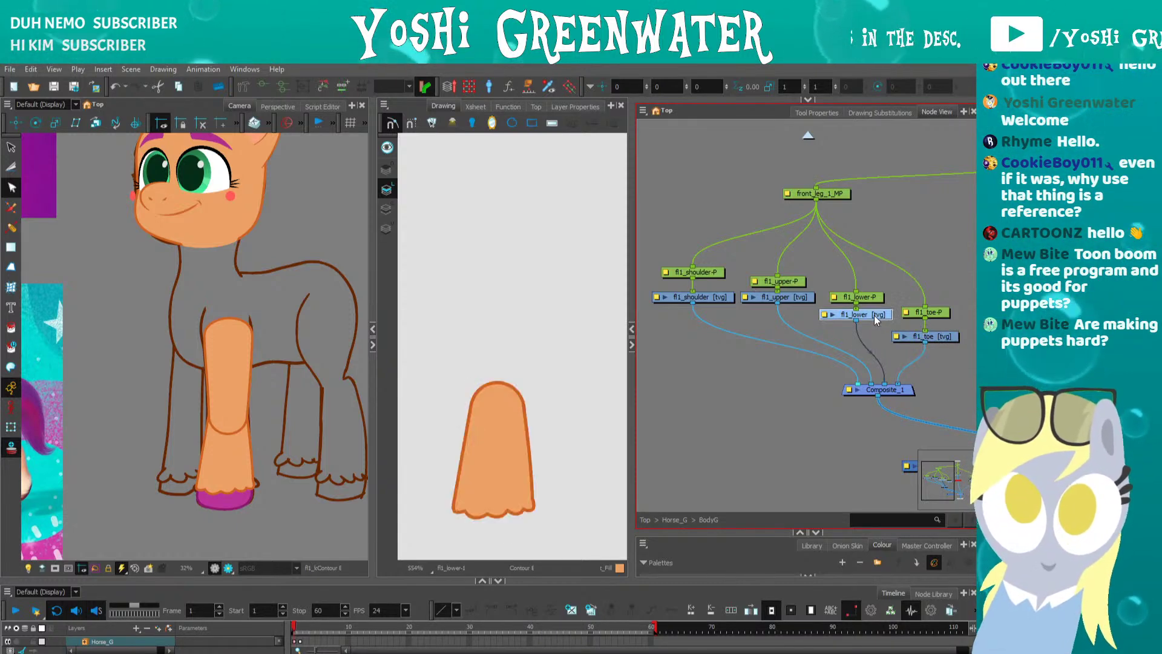
- Space out the fl1_lower-P peg and the fl1_upper peg and drawing nodes in the node network
left_click_drag(868, 297, 868, 288)
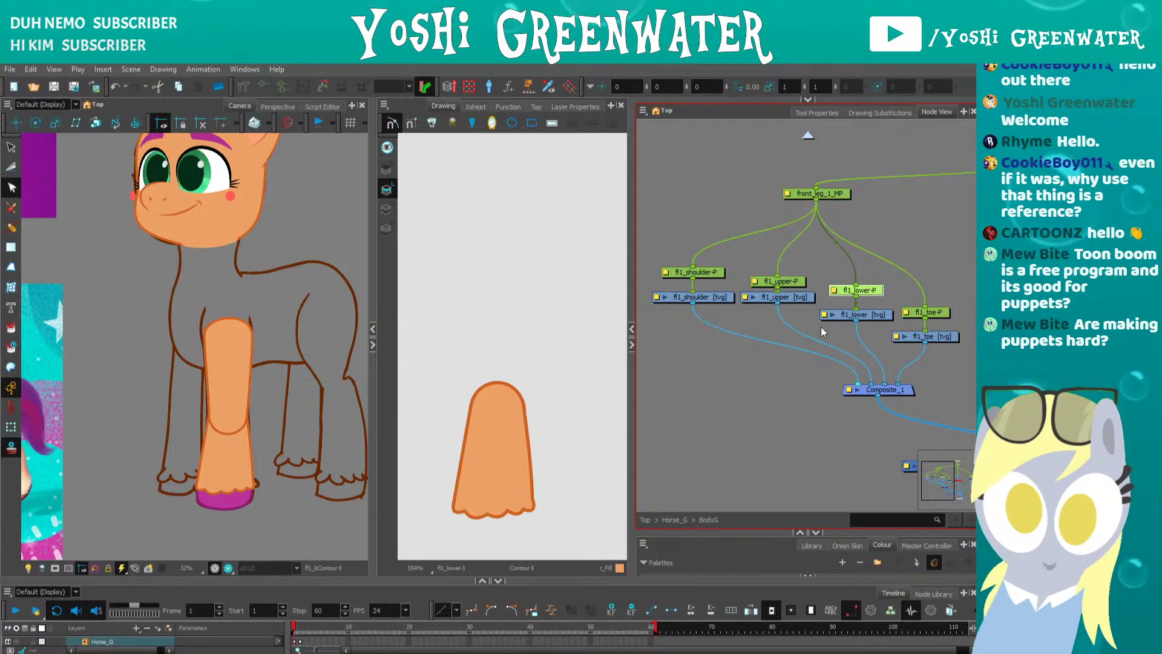
left_click(740, 381)
left_click(787, 278)
left_click_drag(788, 268, 788, 270)
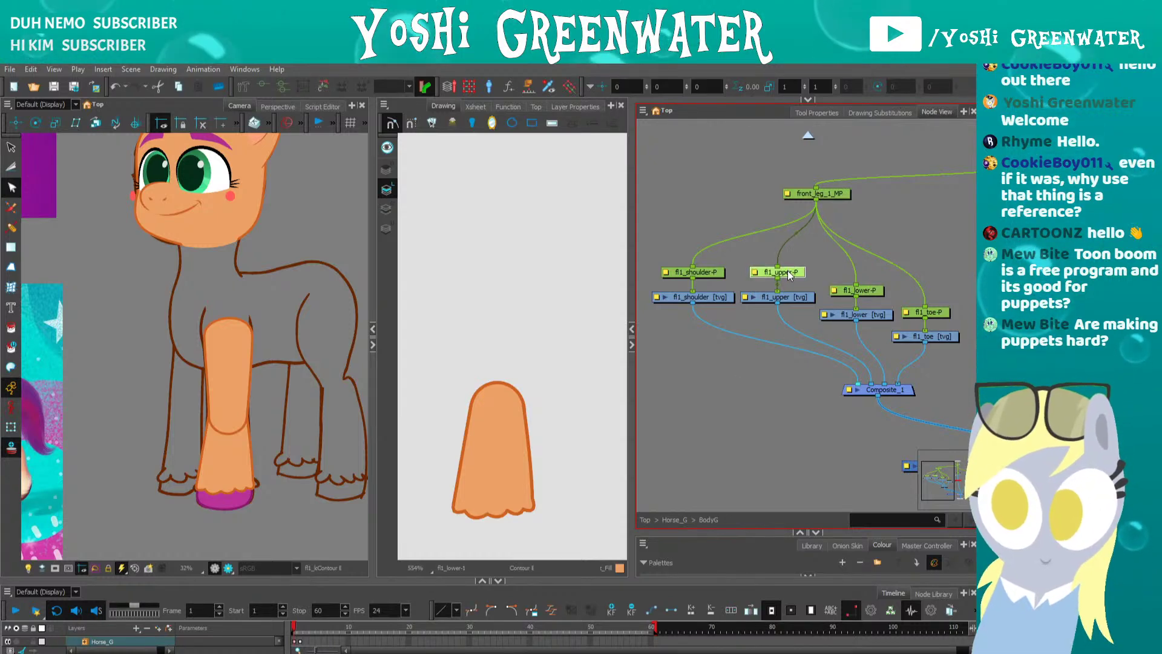
mouse_move(797, 311)
left_mouse_down()
mouse_move(784, 266)
mouse_move(792, 295)
mouse_move(787, 284)
left_mouse_up()
left_click(764, 377)
left_click(784, 281)
left_click(764, 339)
left_click(787, 290)
left_click(705, 358)
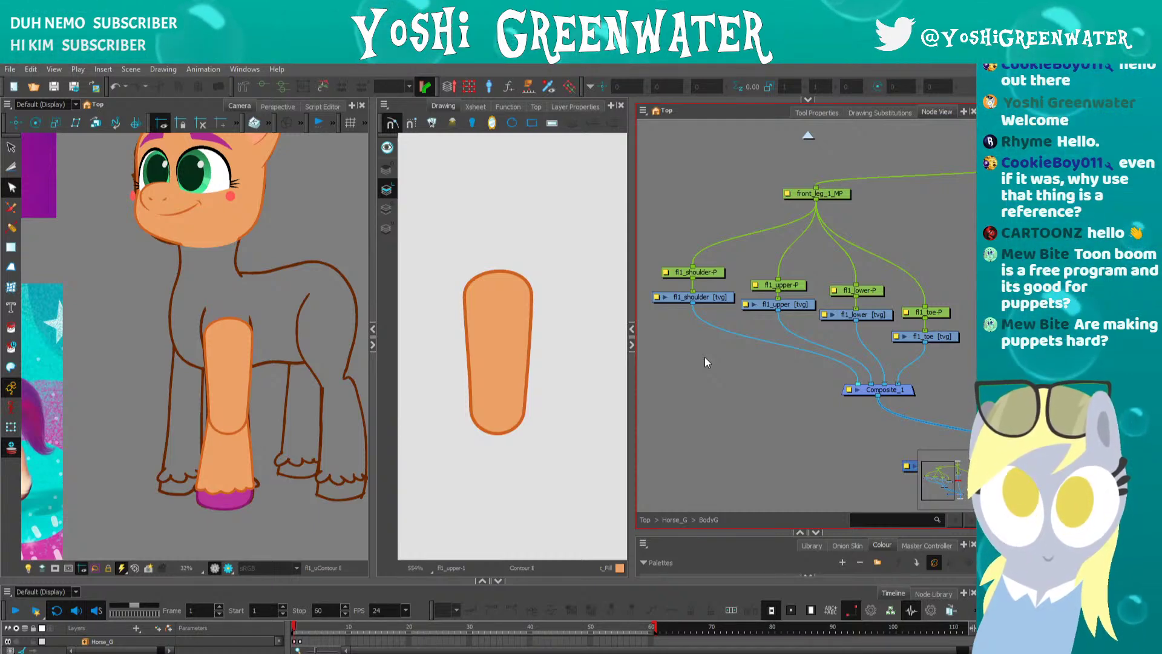
- Examine the overlap of the front leg pieces and the skull cut piece where the head meets the neck
left_click_drag(684, 378, 618, 363)
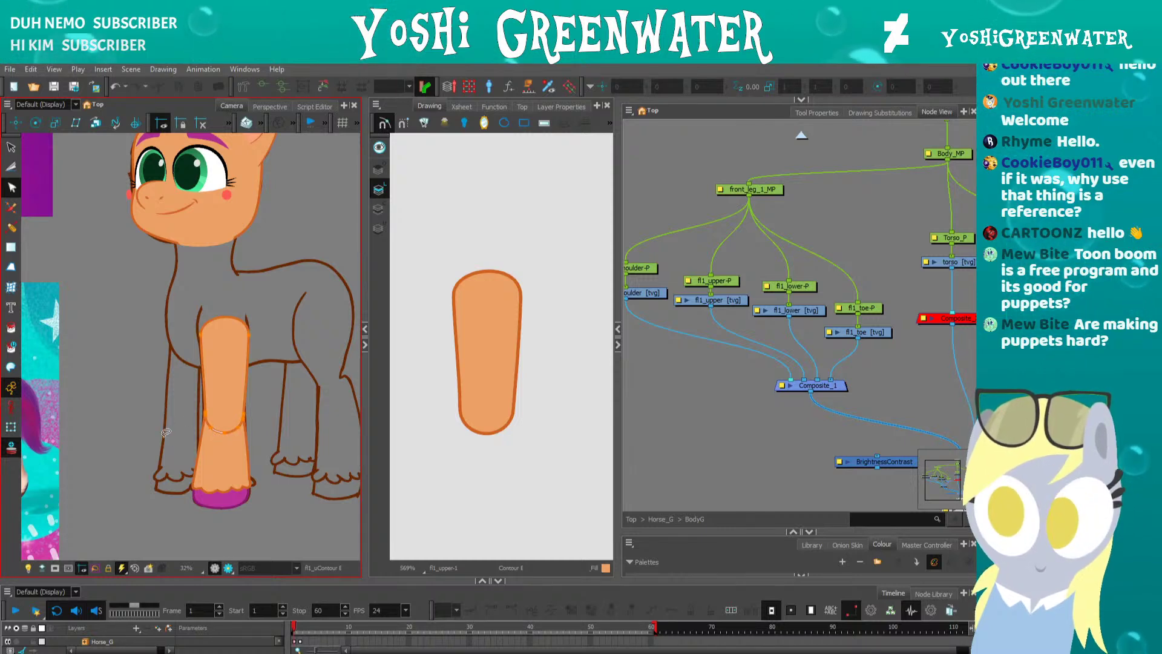
scroll(212, 432, "up", 3)
left_click(785, 397)
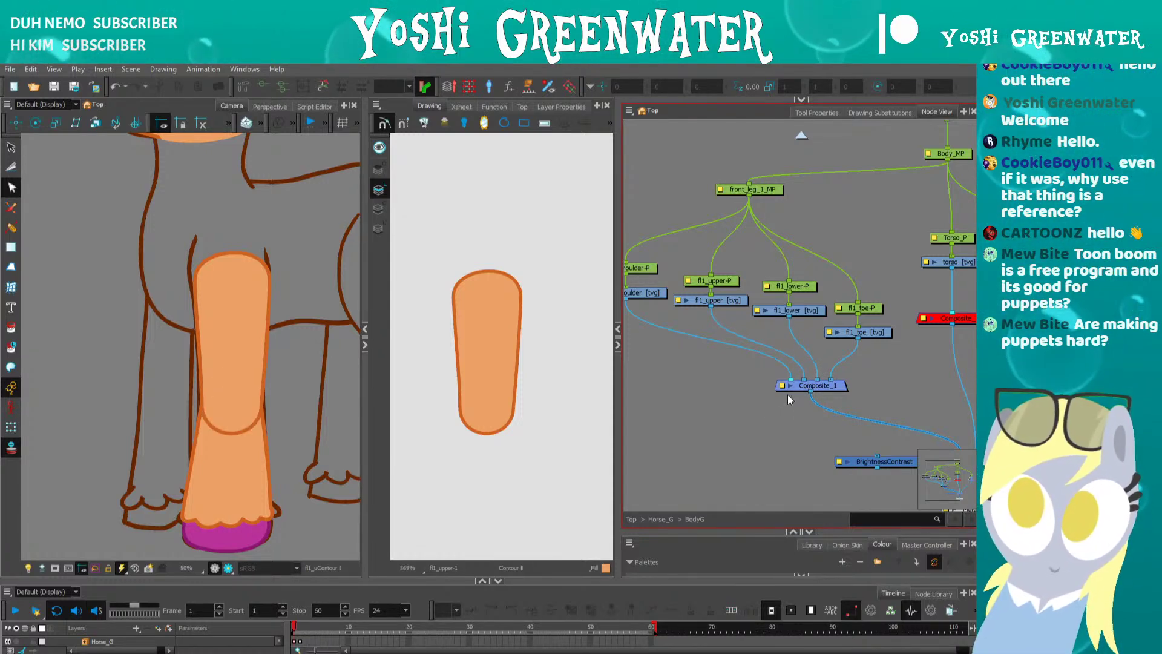
left_click(242, 377)
scroll(225, 321, "up", 3)
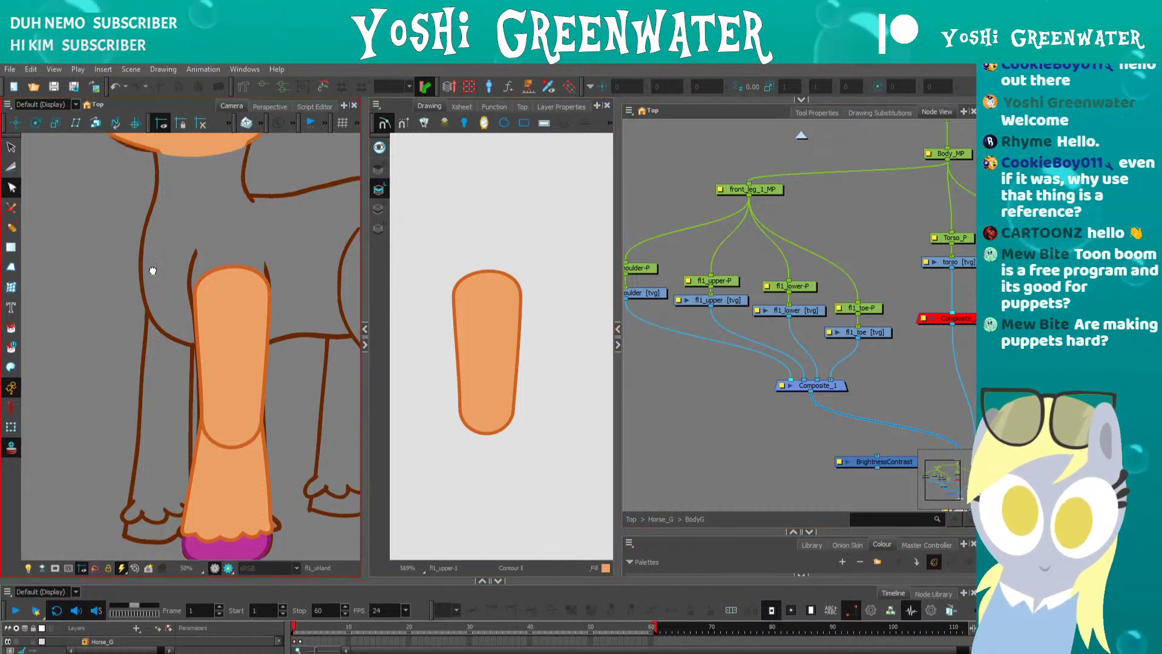
left_click(206, 291)
left_click(212, 292)
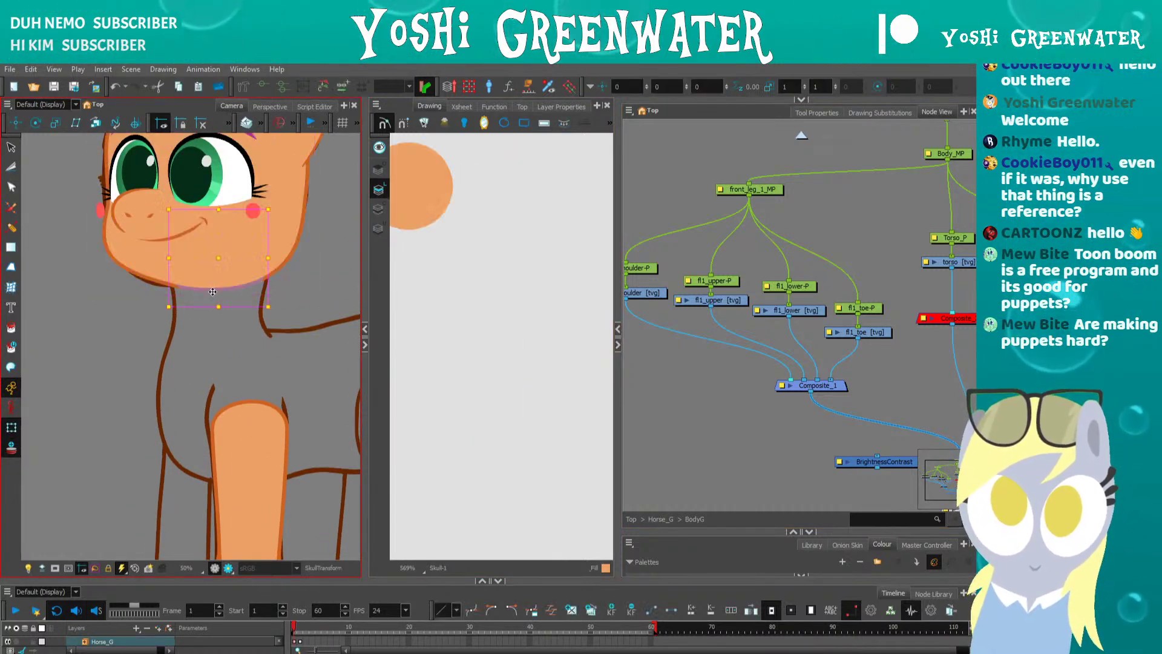
left_click_drag(215, 259, 186, 300)
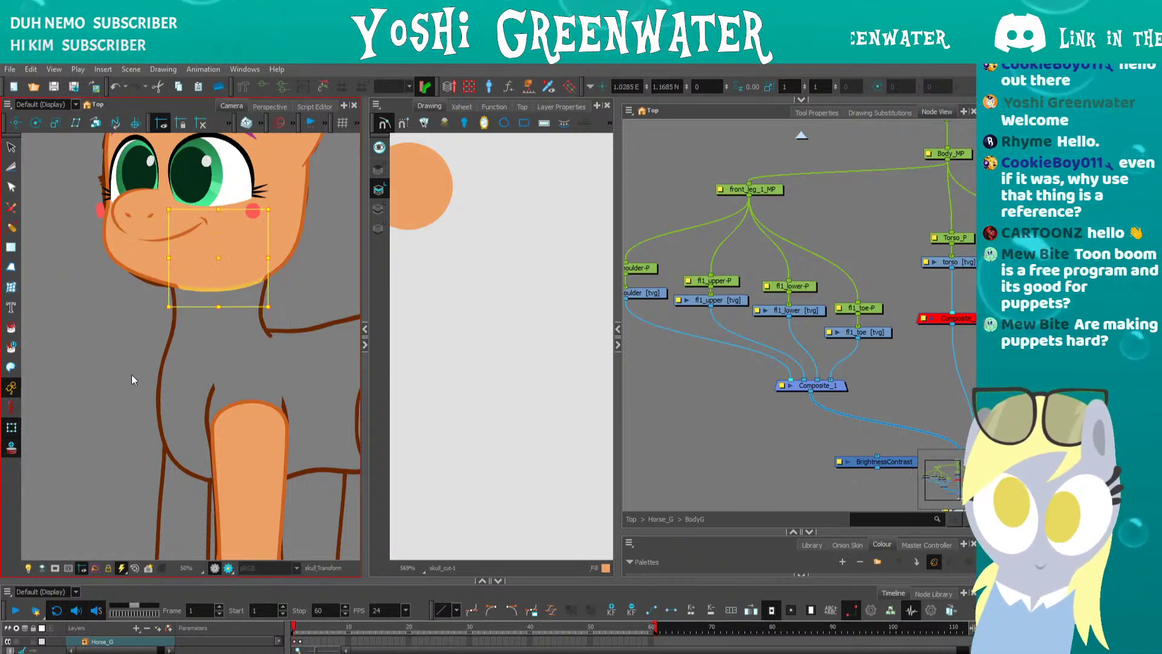
left_click(139, 394)
left_click_drag(139, 393, 134, 284)
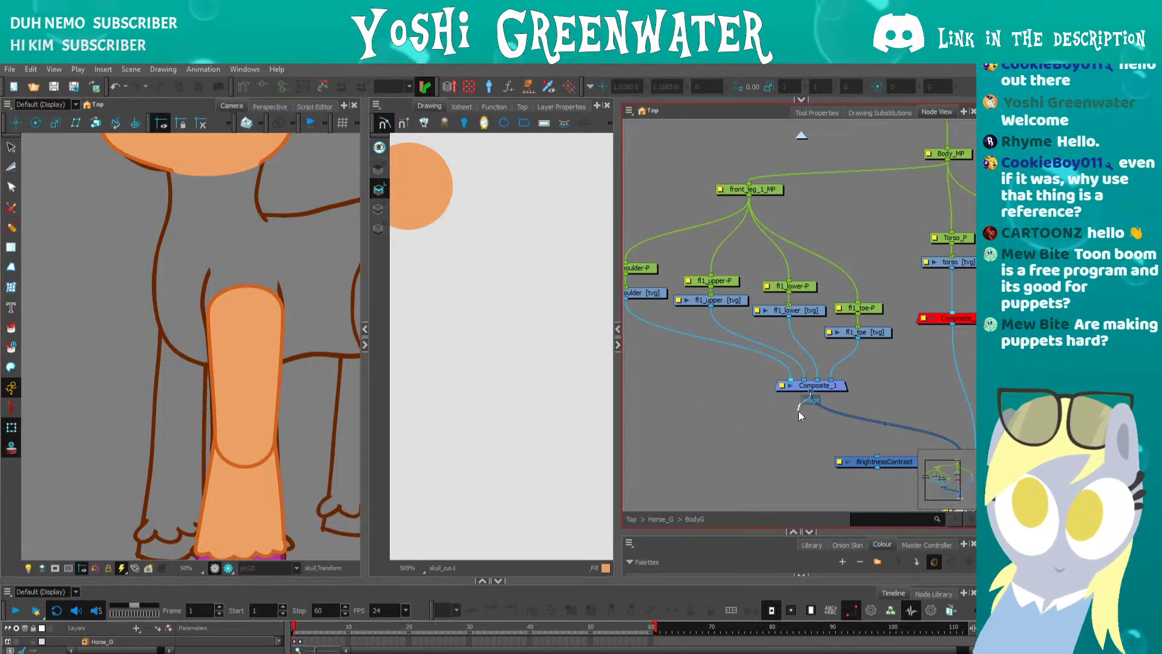
- Move Composite_1 down to make room and add a Cutter node to the front leg network
left_click_drag(807, 386, 797, 415)
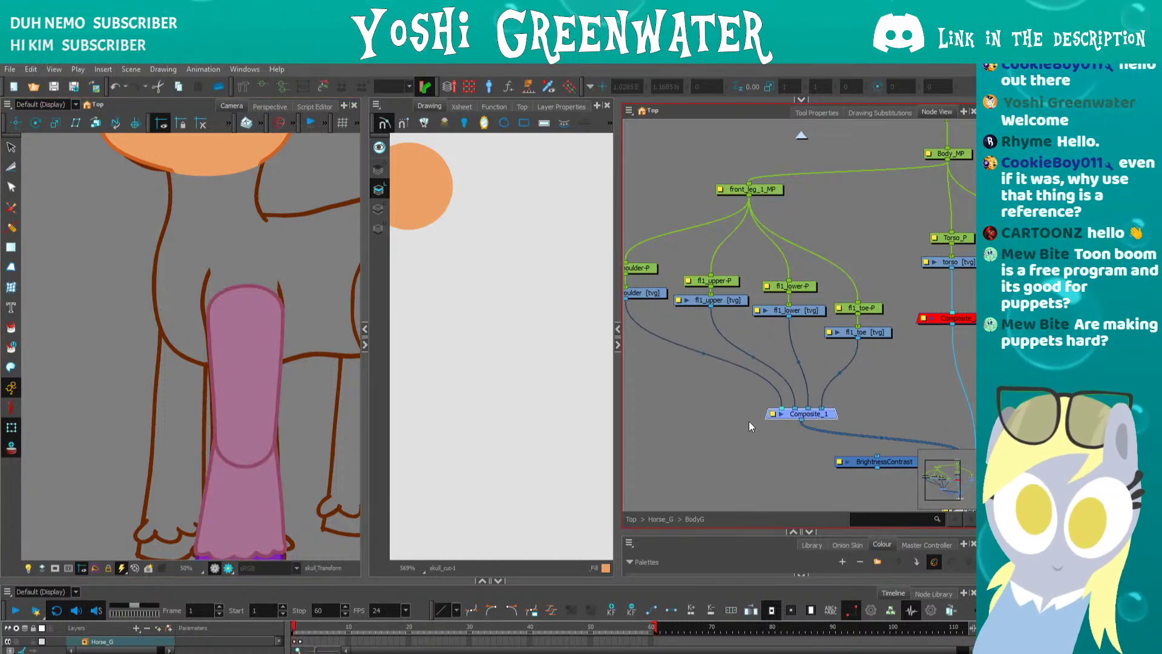
left_click(714, 412)
key("Tab")
type("cu")
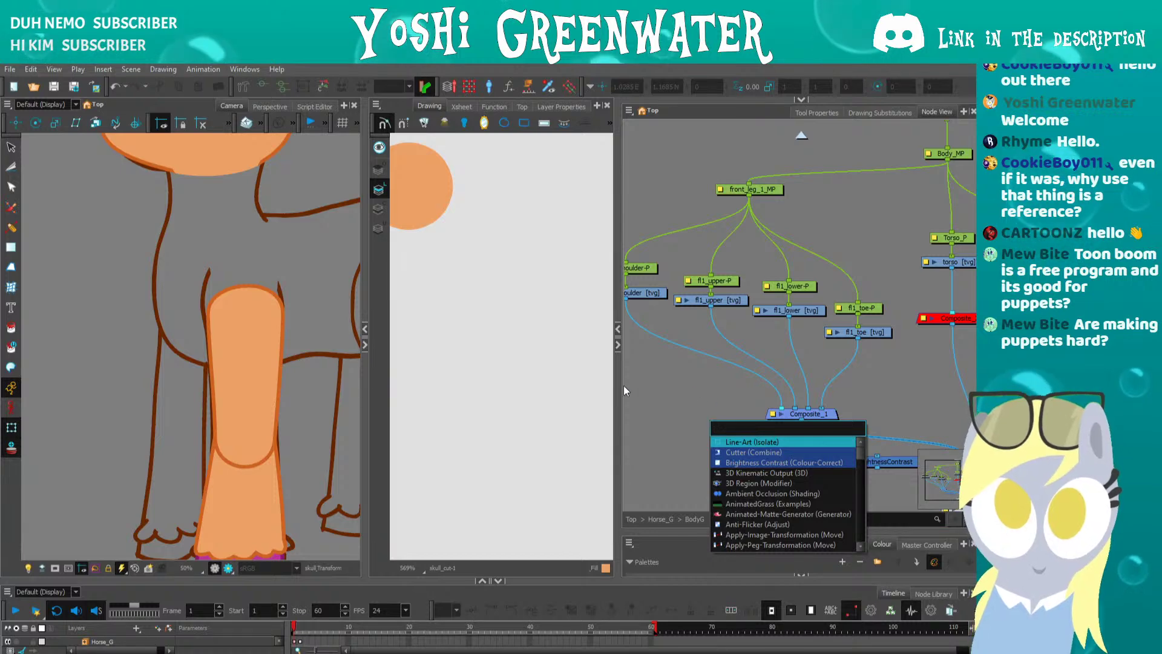
type("t")
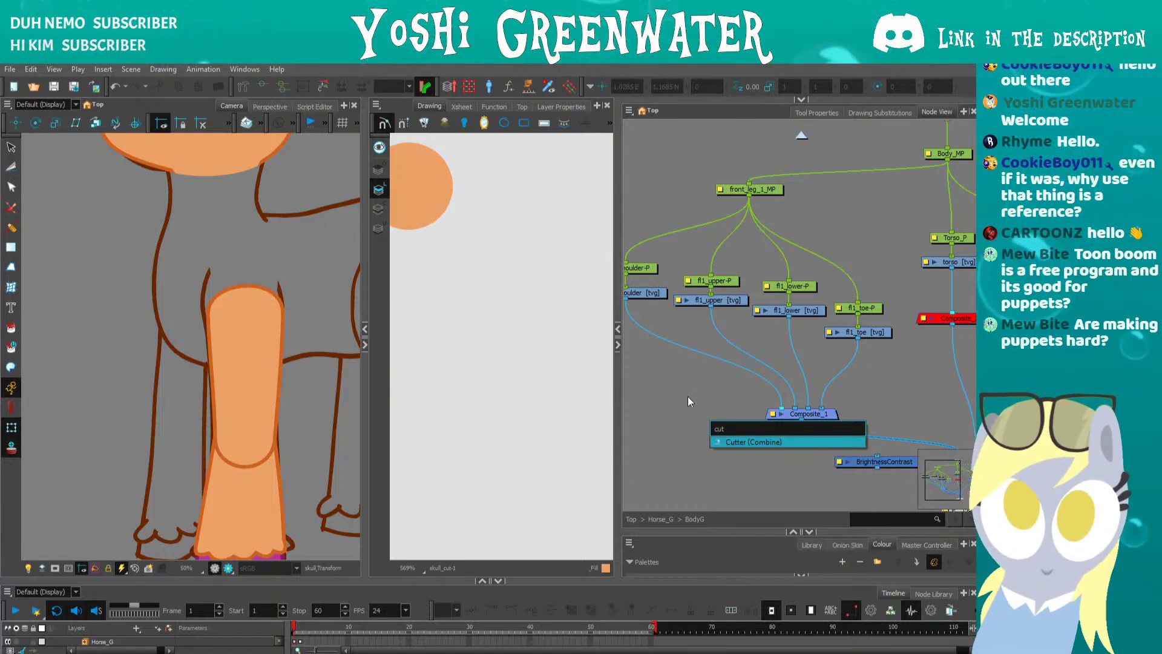
left_click(737, 441)
- Insert the Cutter between fl1_lower and Composite_1, connect fl1_upper as its matte, and lower the fl1_upper node slightly
left_click_drag(750, 414, 748, 353)
left_click_drag(768, 341, 794, 352)
left_click(721, 302)
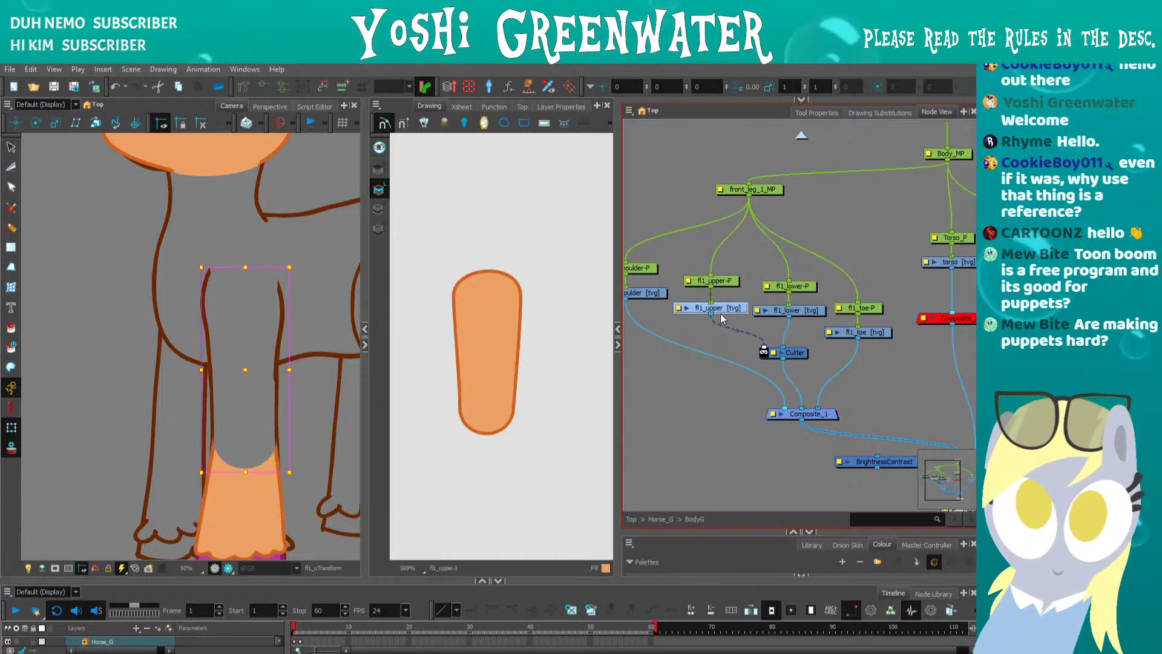
- Connect the fl1_upper drawing directly to Composite_1, in addition to its matte link to the Cutter
left_click(704, 389)
left_click_drag(217, 428, 196, 348)
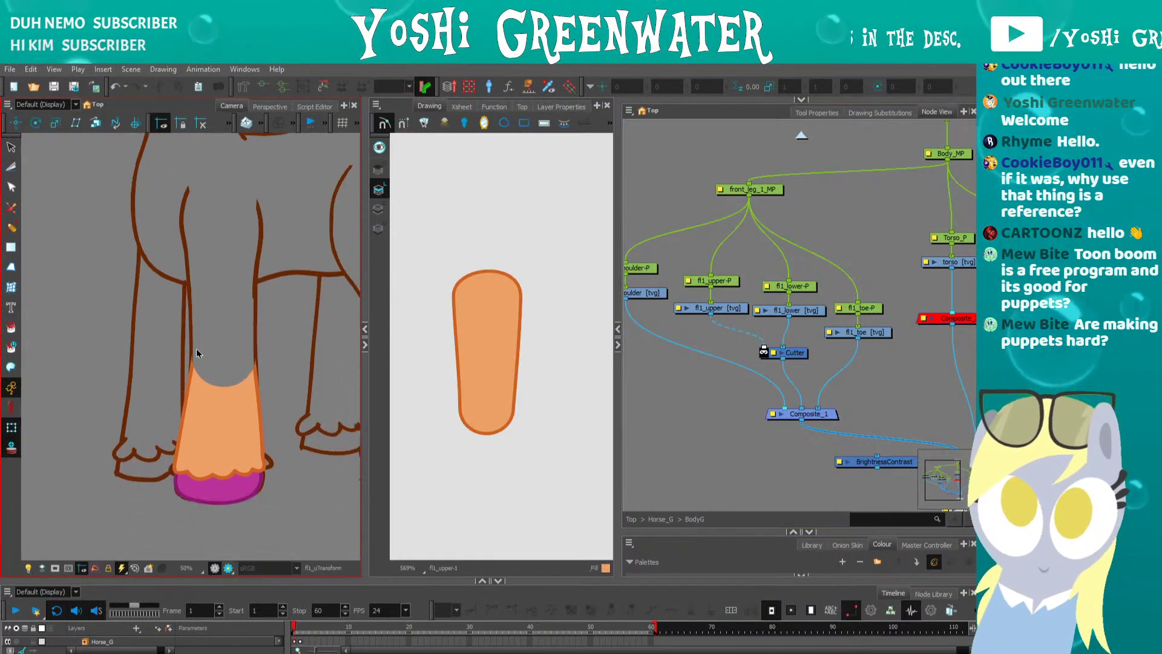
left_click(731, 341)
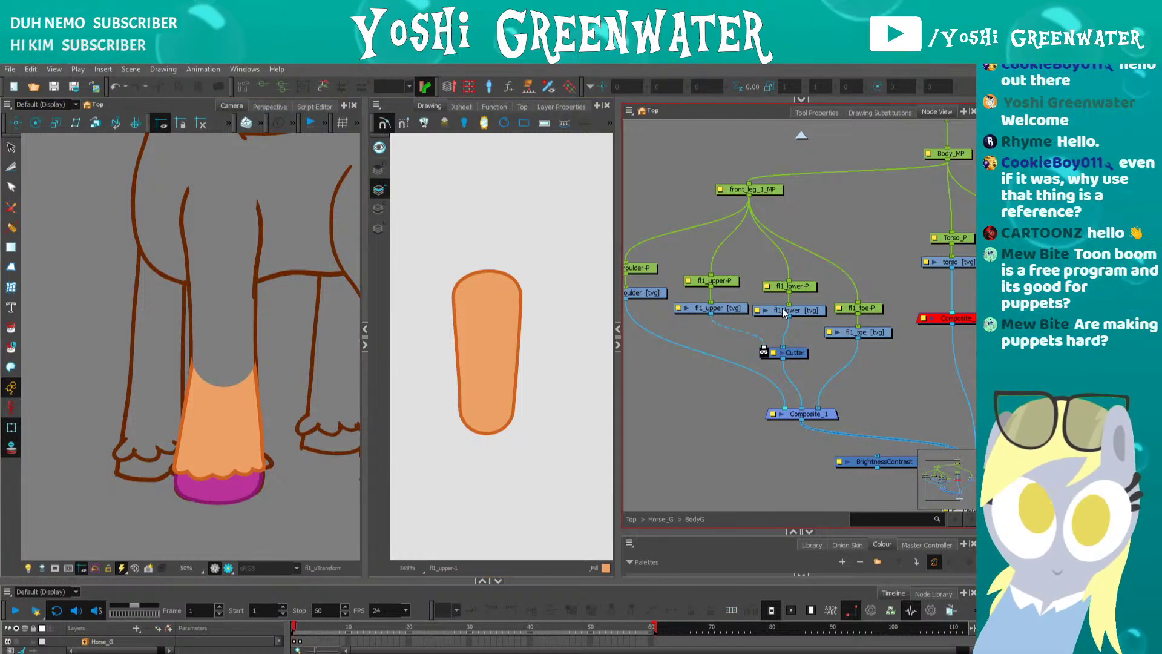
left_click(784, 312)
left_click(731, 374)
left_click(717, 309)
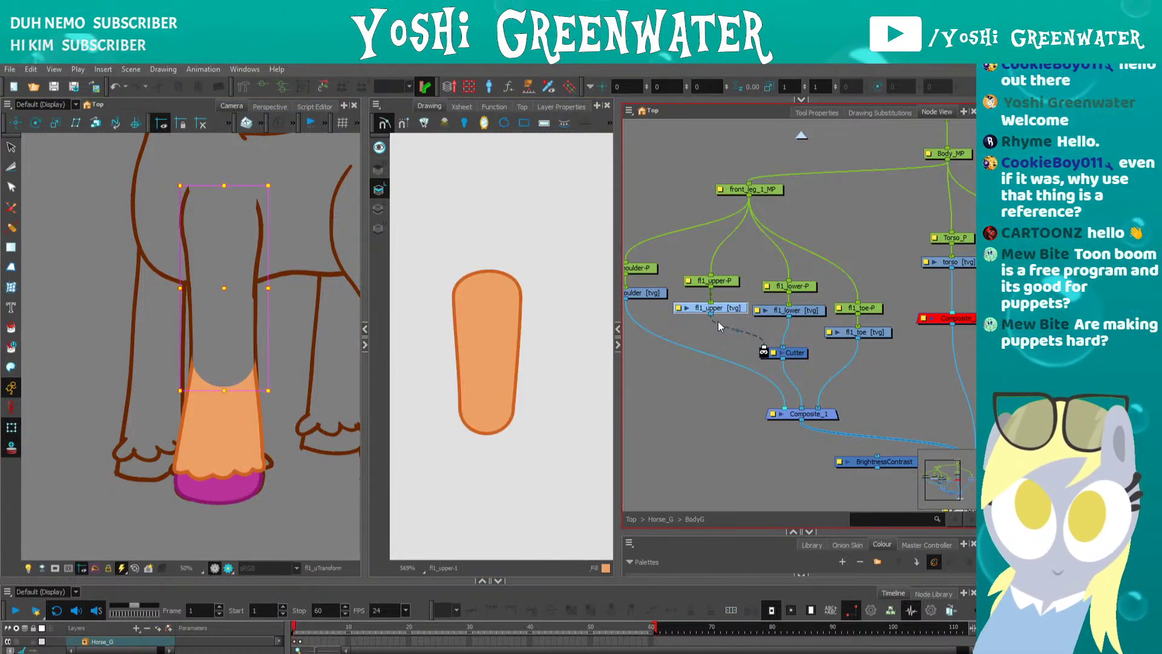
left_click_drag(711, 314, 781, 411)
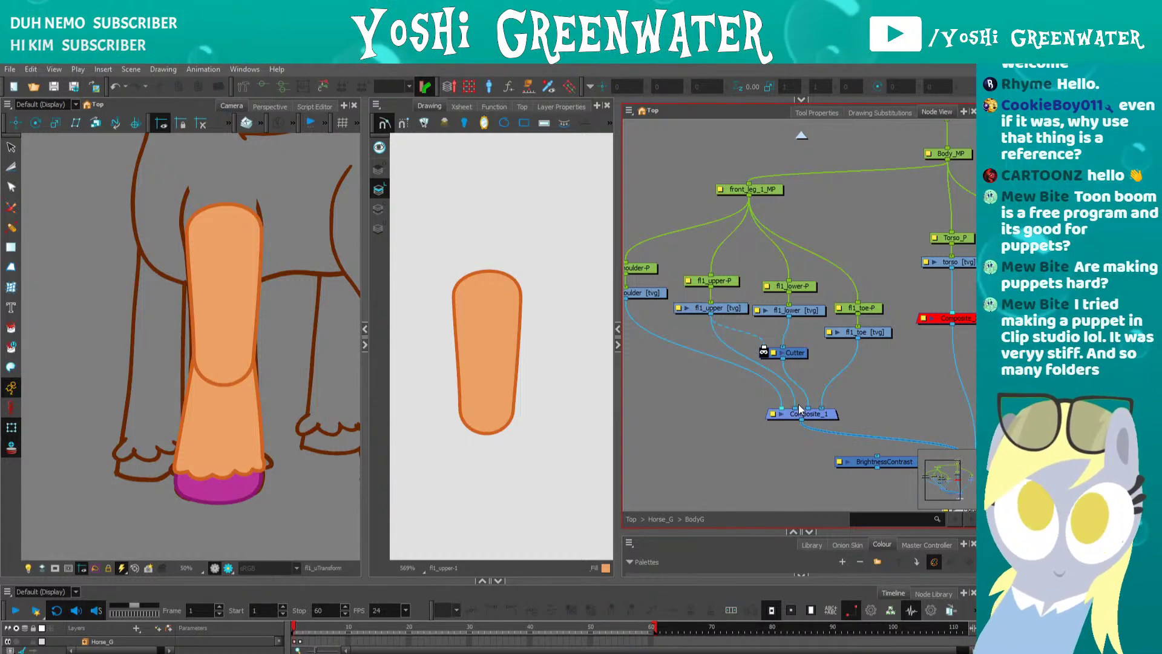
- Invert the Cutter's matte and place its connection ahead of fl1_upper's on Composite_1
left_click(765, 354)
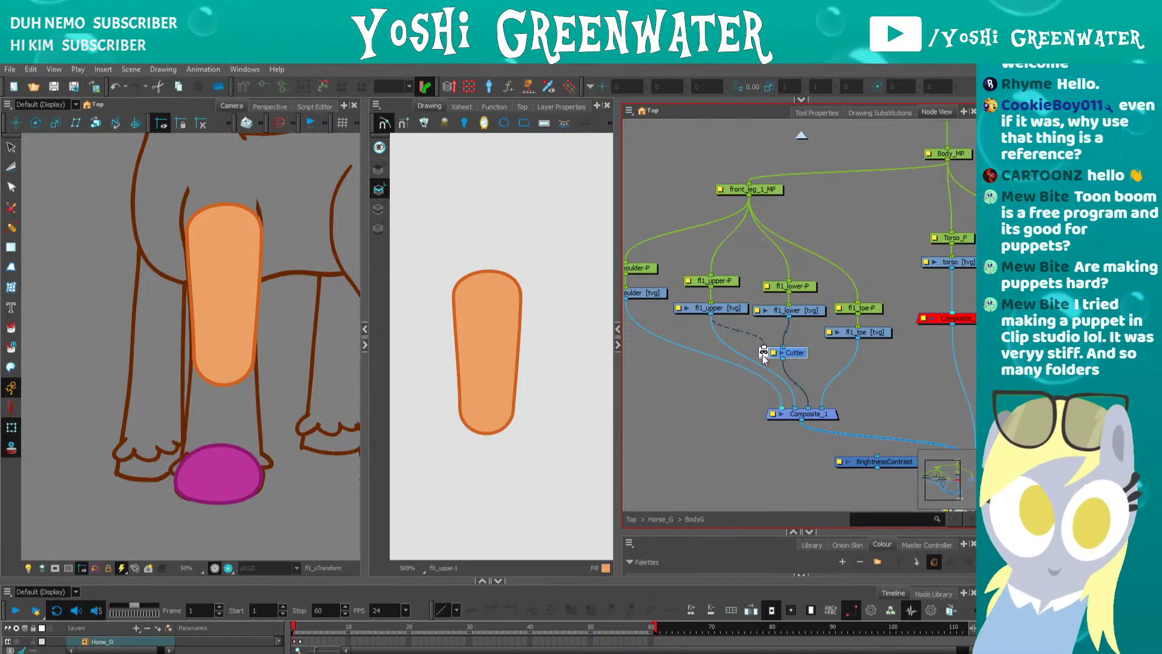
left_click_drag(794, 406, 807, 411)
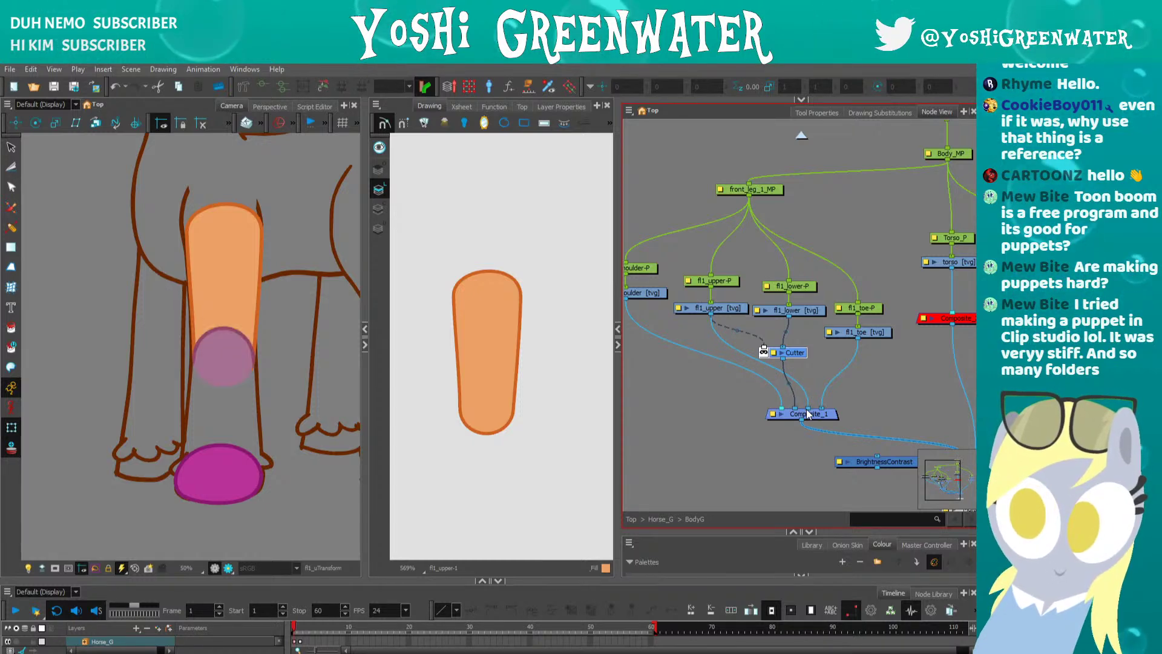
left_click(747, 454)
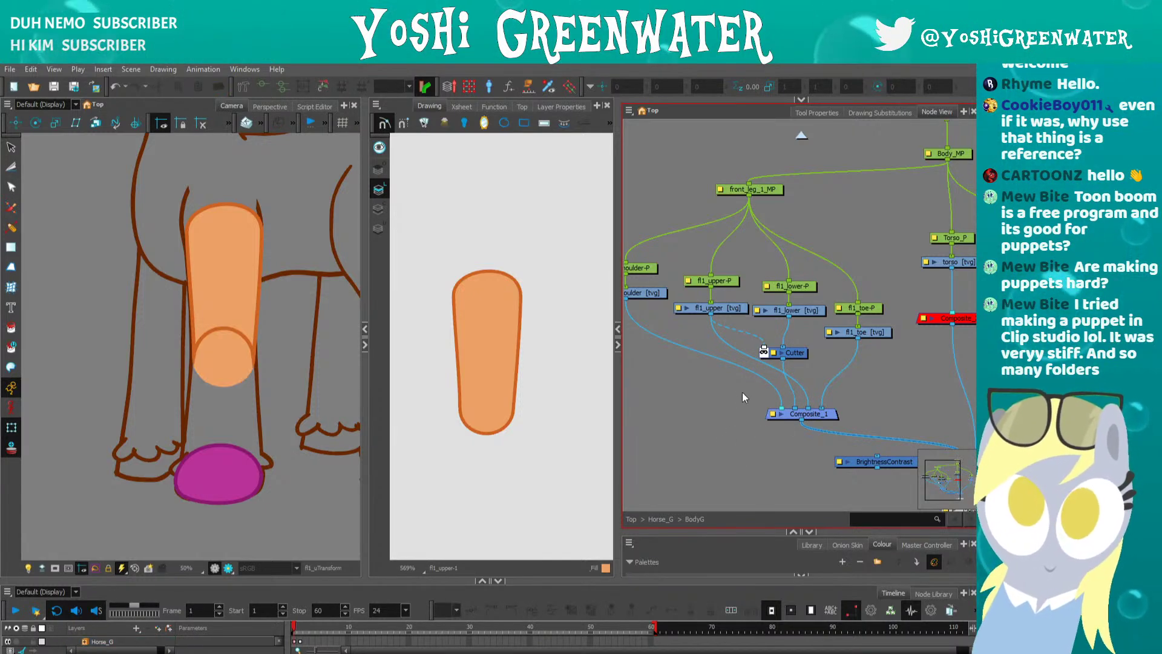
- Lower the Cutter node slightly and put fl1_upper's connection back ahead of the Cutter's on Composite_1
scroll(742, 393, "up", 3)
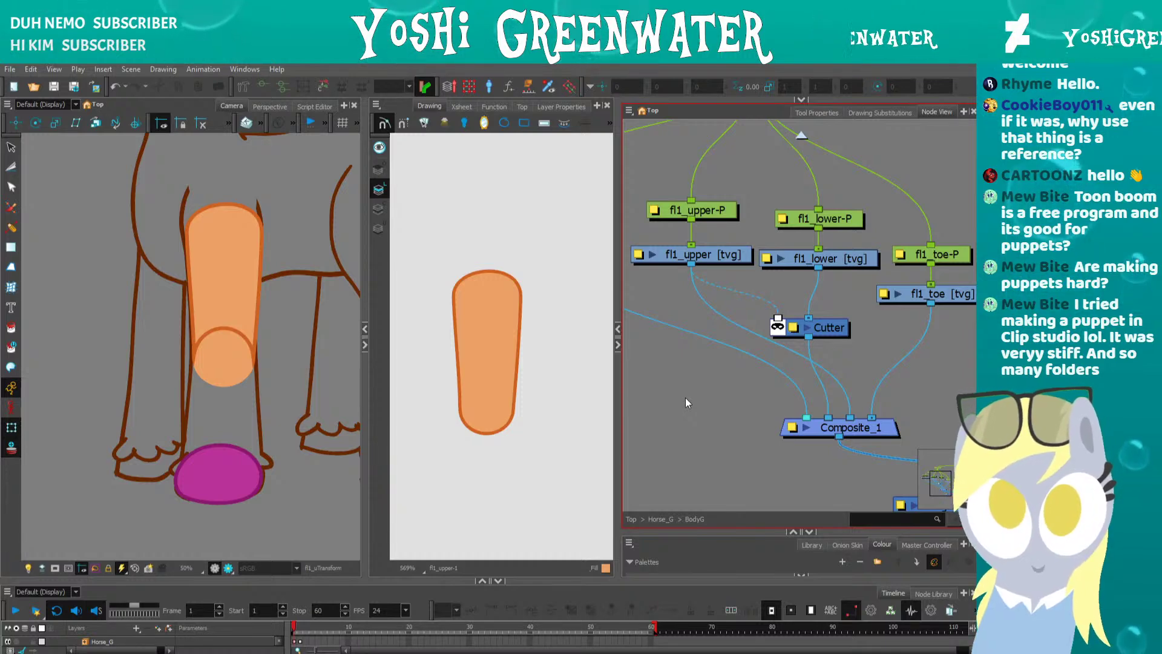
scroll(703, 362, "down", 3)
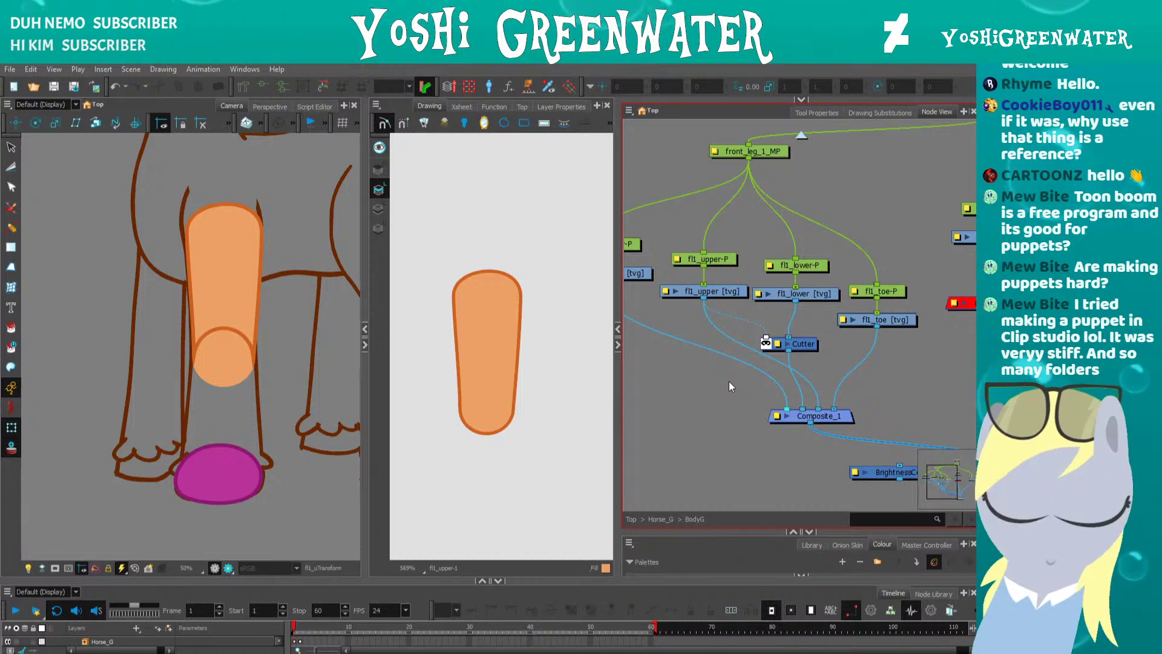
scroll(696, 386, "up", 3)
left_click(835, 317)
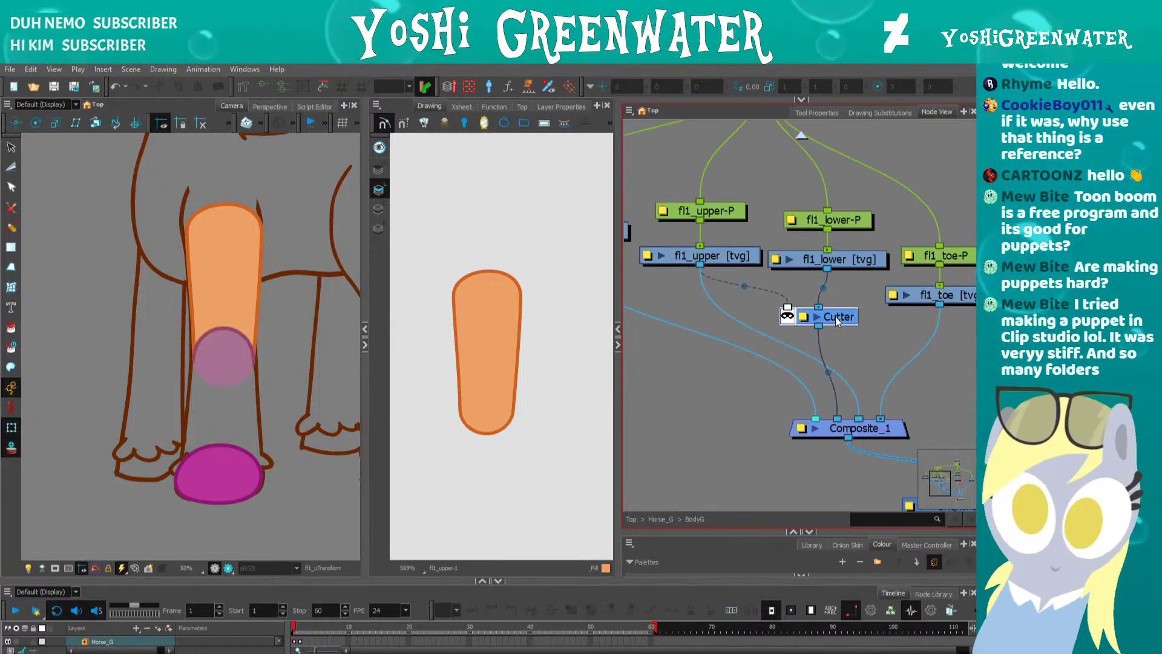
left_click_drag(836, 317, 835, 325)
left_click(742, 394)
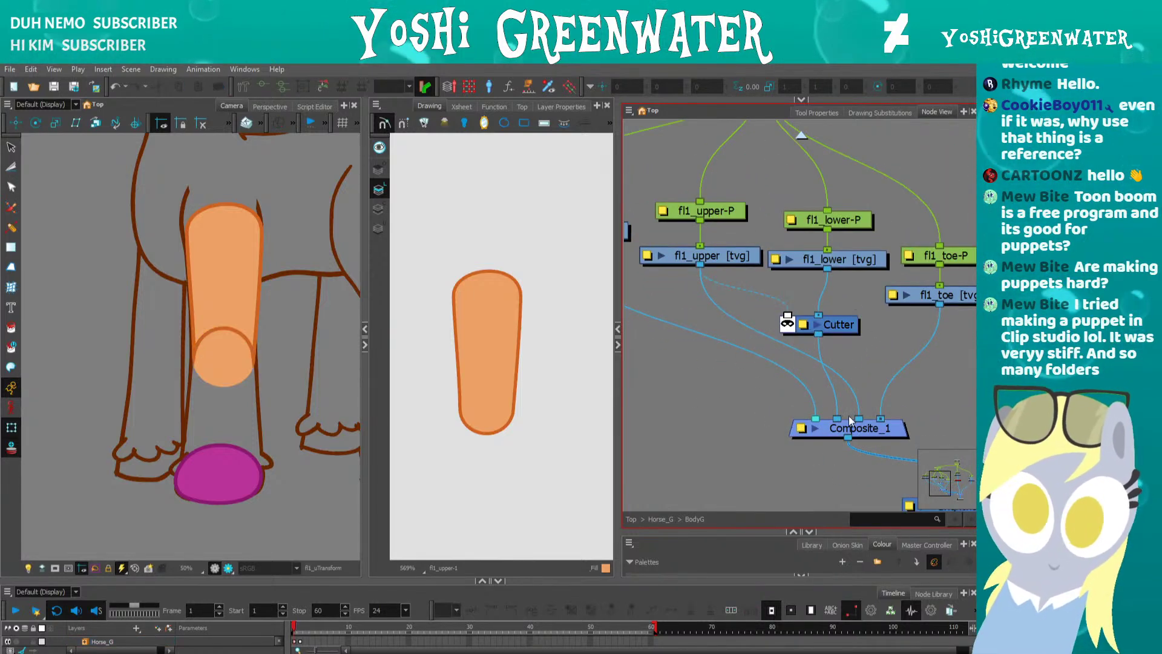
left_click_drag(850, 420, 835, 420)
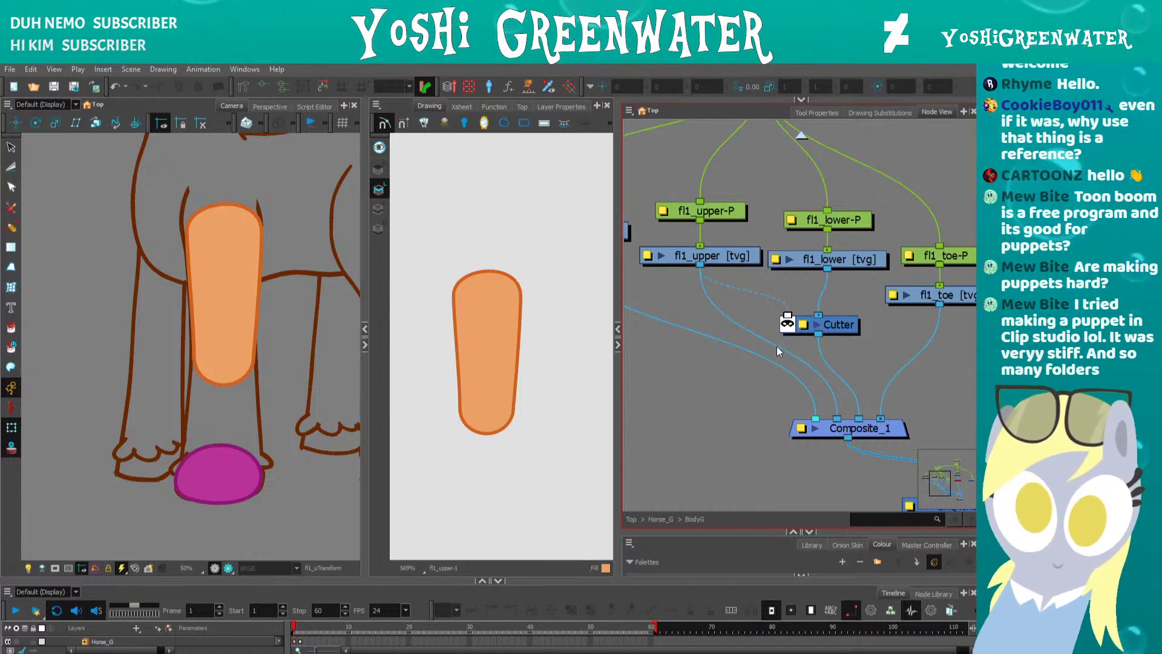
- Remove fl1_upper's link to Composite_1, make fl1_upper the Cutter's image and fl1_lower its matte, and turn off the Cutter's inversion
left_click(762, 332)
key("Delete")
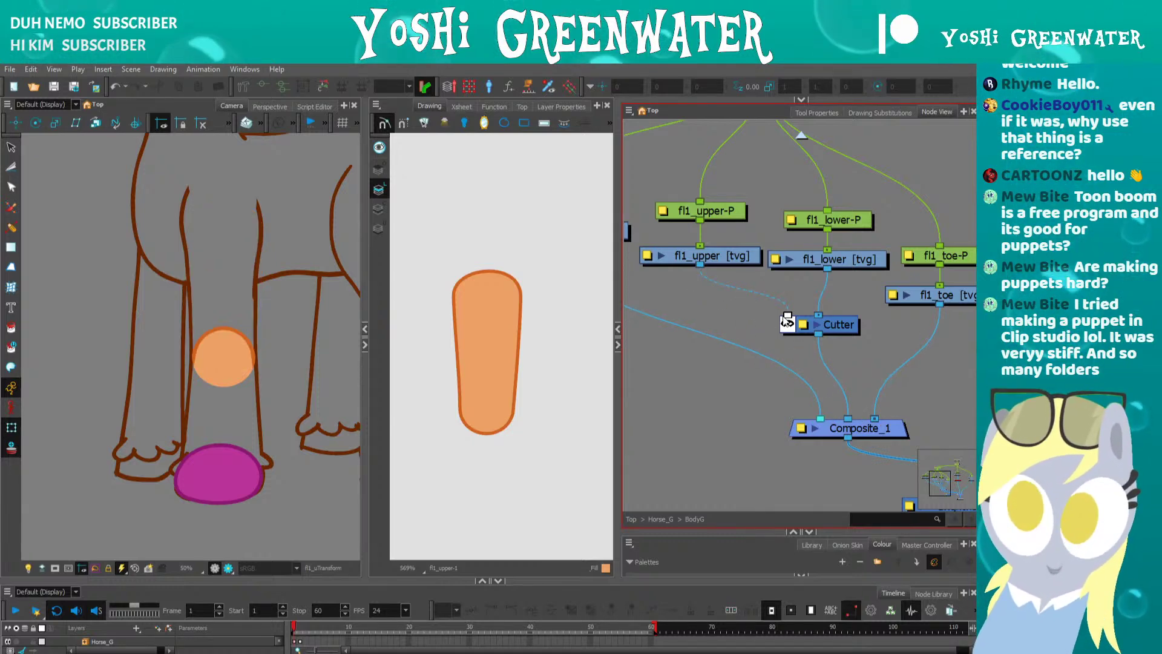
mouse_move(787, 317)
left_mouse_down()
mouse_move(748, 287)
mouse_move(817, 313)
left_mouse_up()
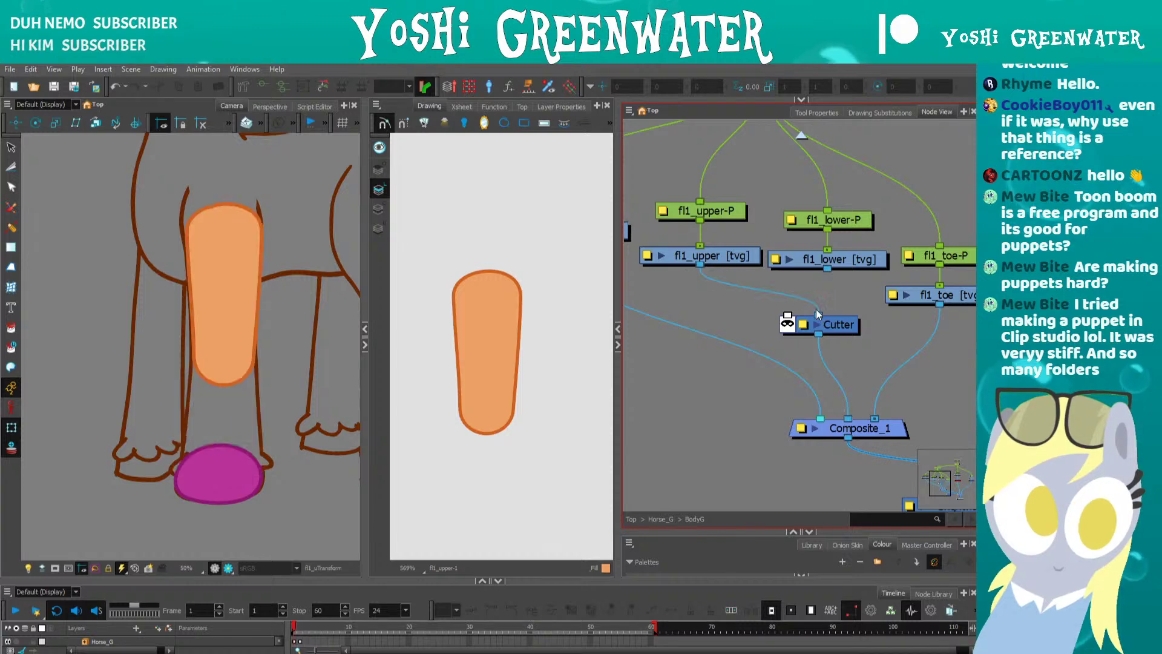
left_click_drag(824, 271, 788, 316)
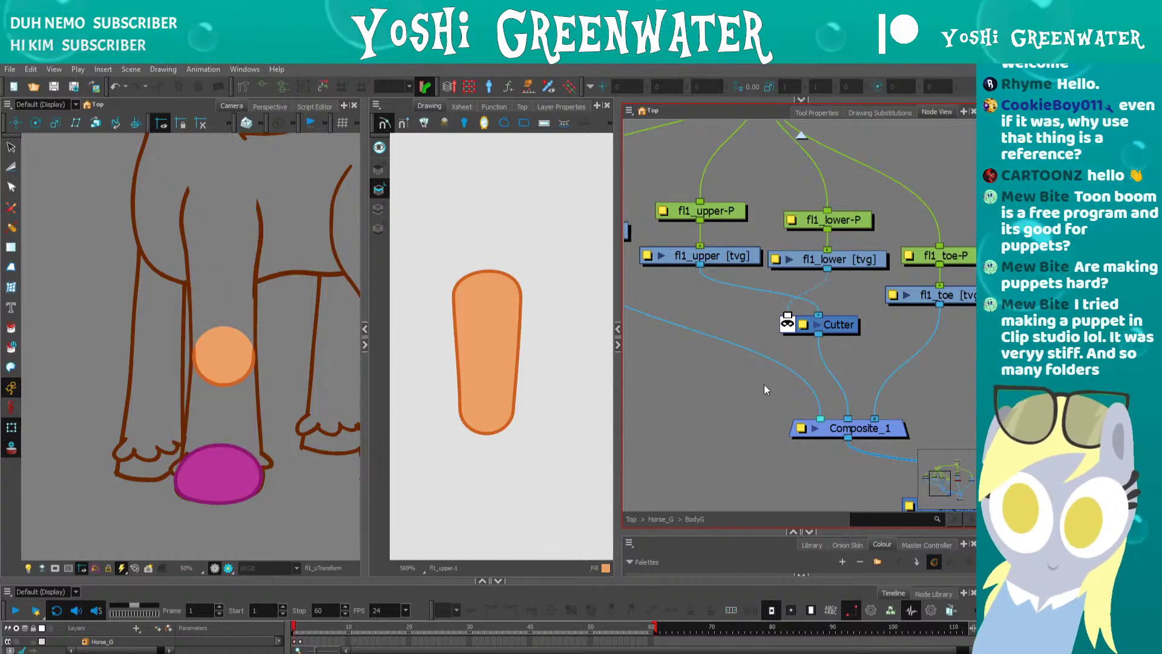
left_click(788, 327)
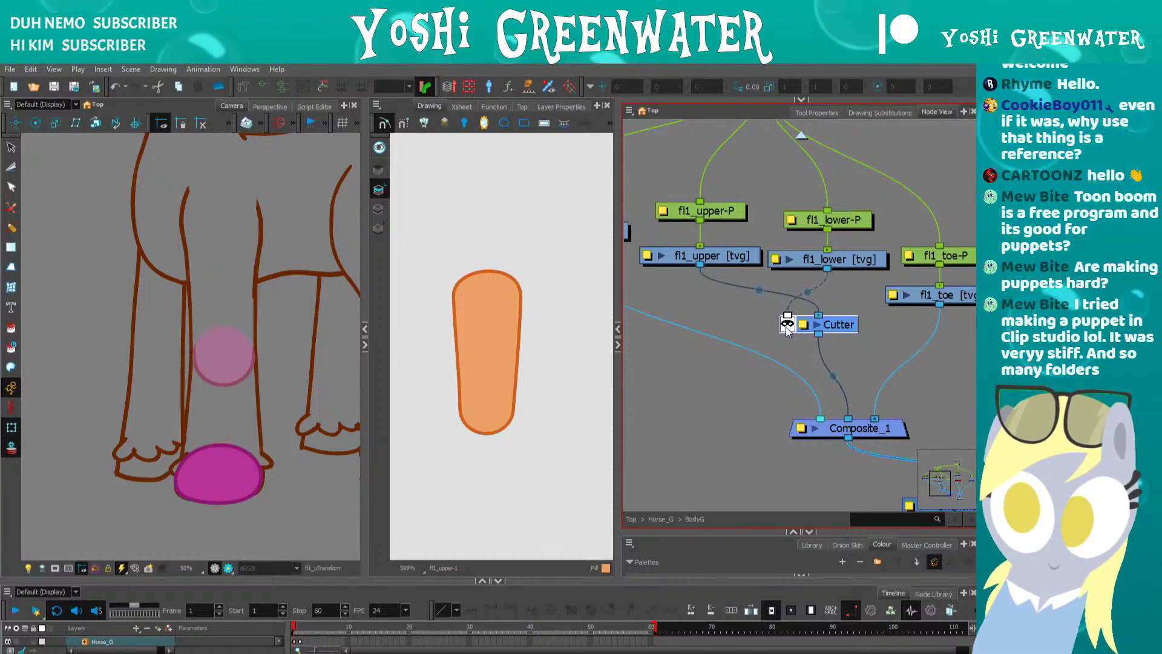
left_click(787, 326)
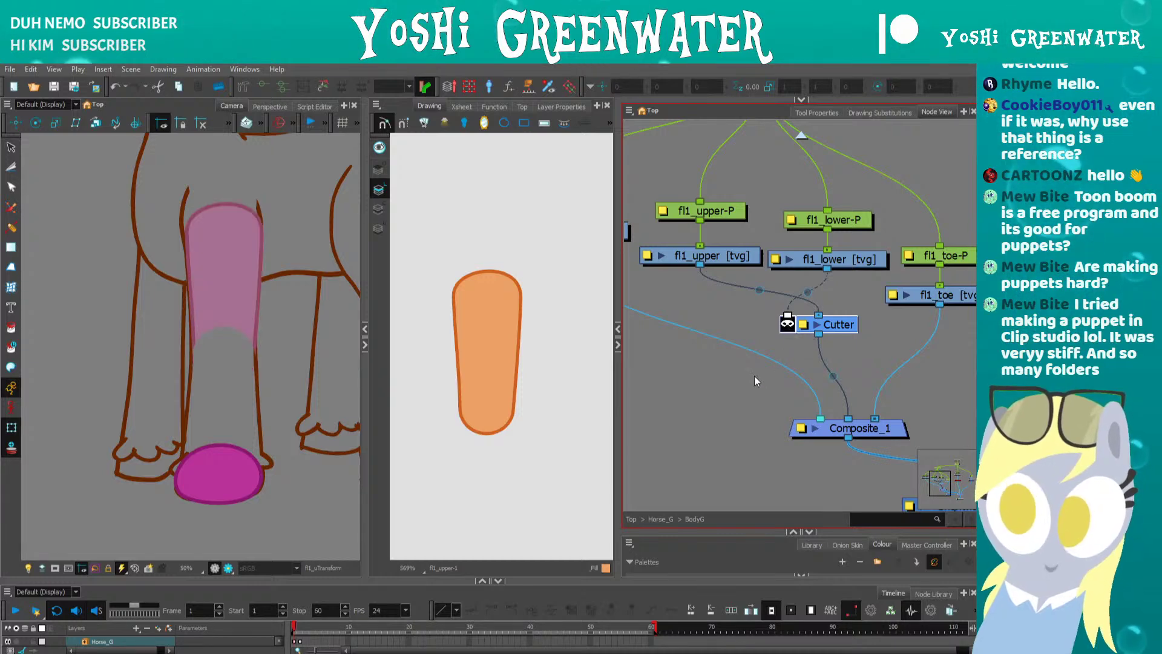
- Connect fl1_lower directly to Composite_1 ahead of the Cutter's connection and shift the Cutter node
left_click(808, 266)
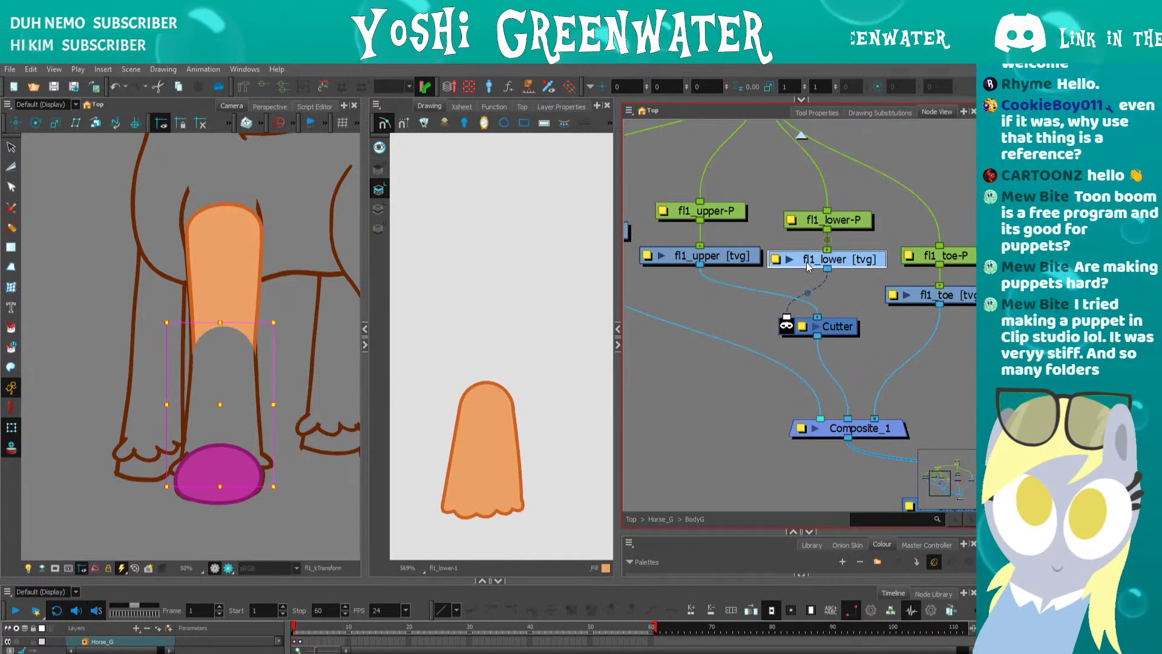
left_click_drag(827, 270, 857, 422)
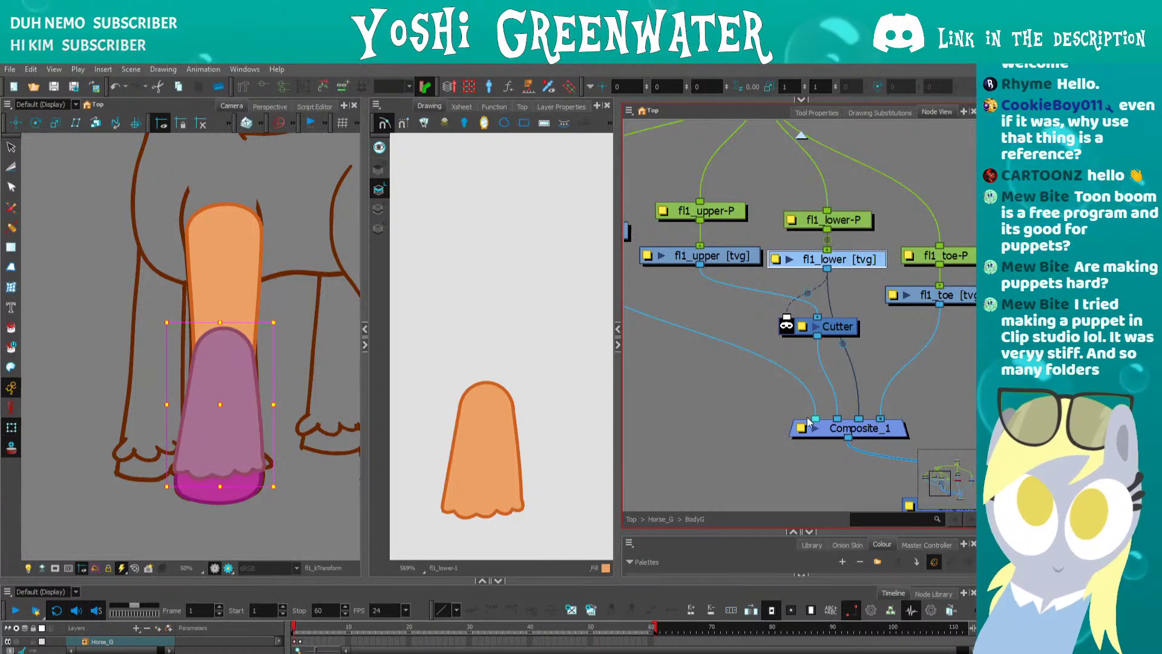
left_click(751, 442)
left_click_drag(840, 327, 833, 329)
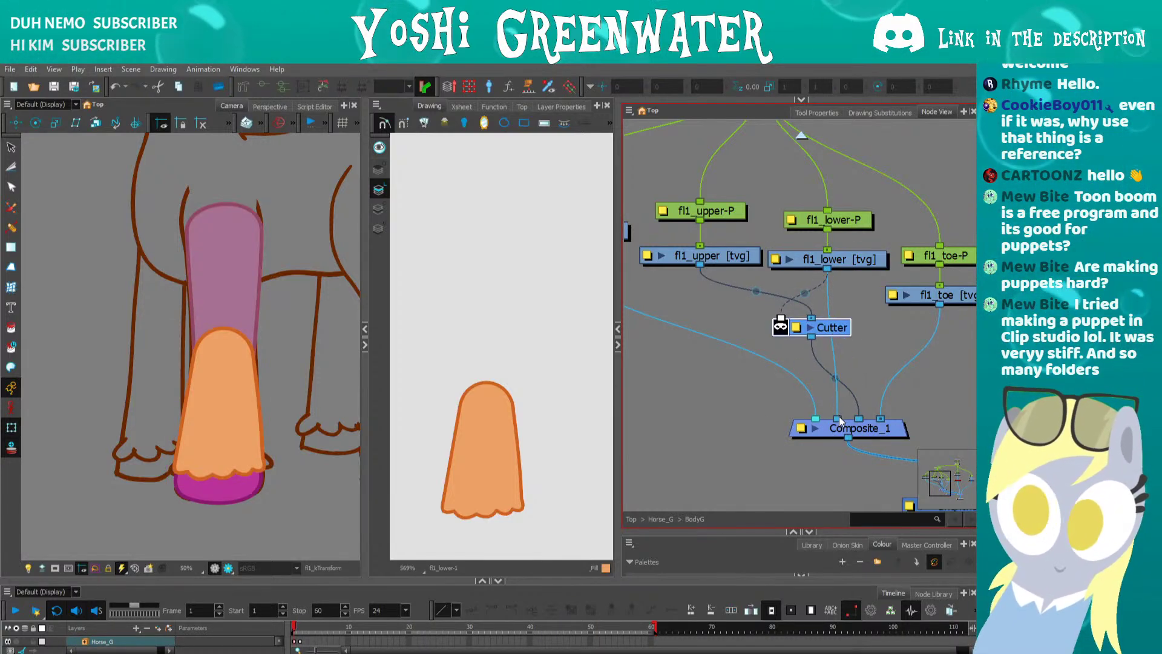
left_click_drag(848, 371, 828, 330)
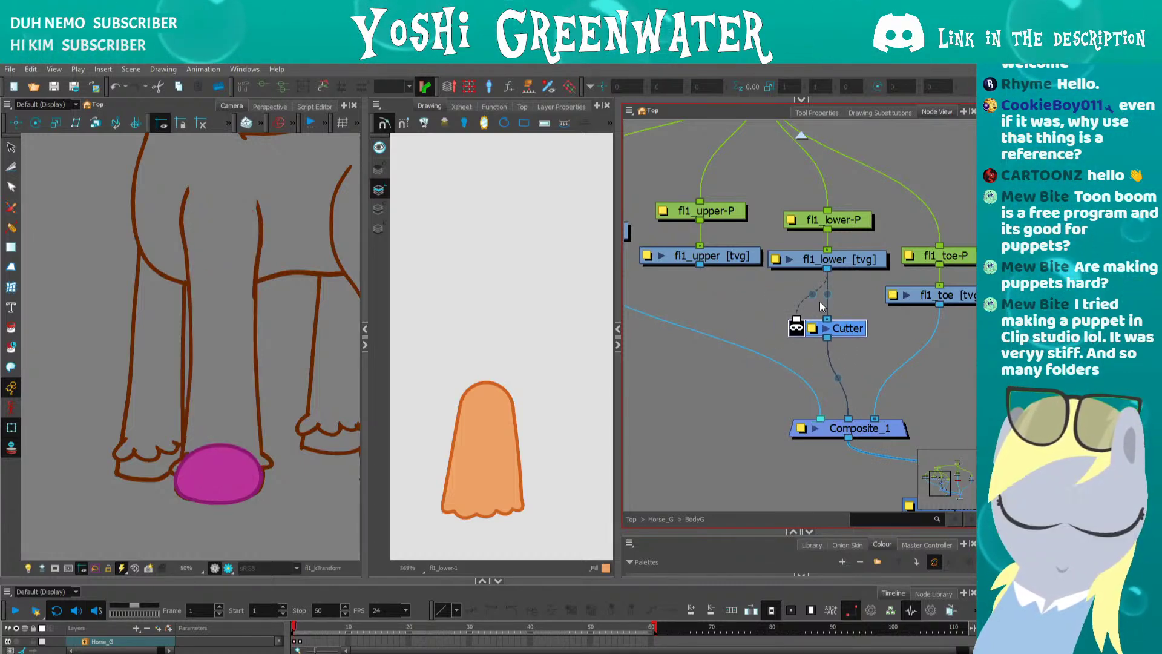
- Reconnect fl1_upper to the Cutter's image input and link fl1_lower to Composite_1 behind the Cutter's connection
left_click_drag(700, 265, 808, 332)
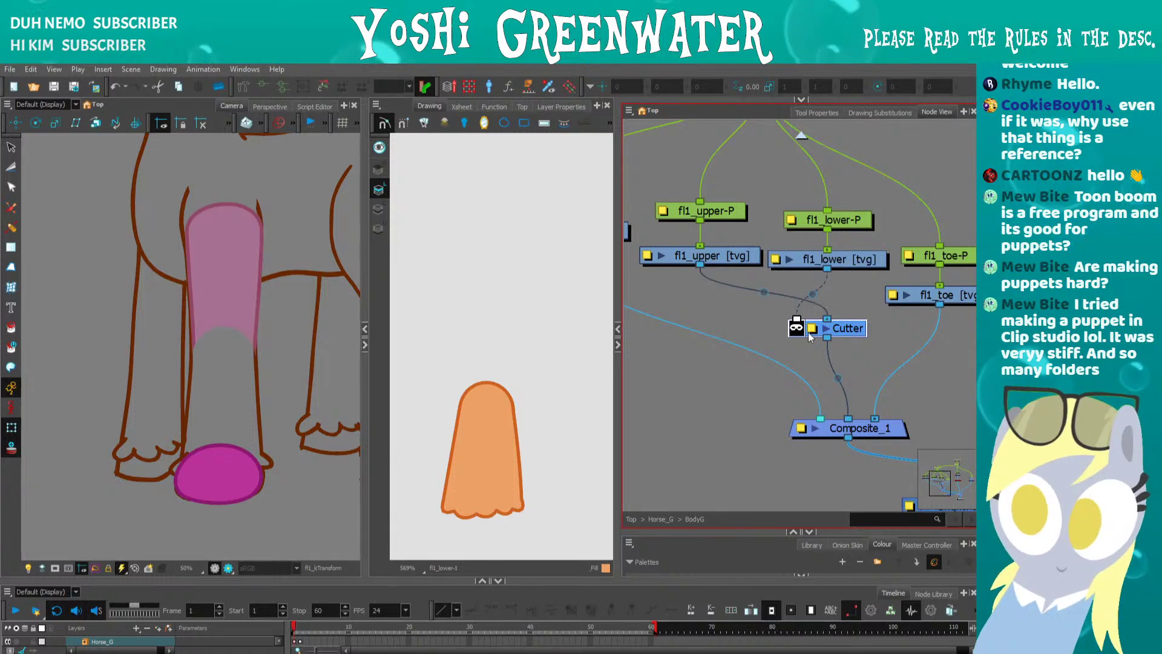
left_click(789, 350)
left_click_drag(700, 265, 809, 273)
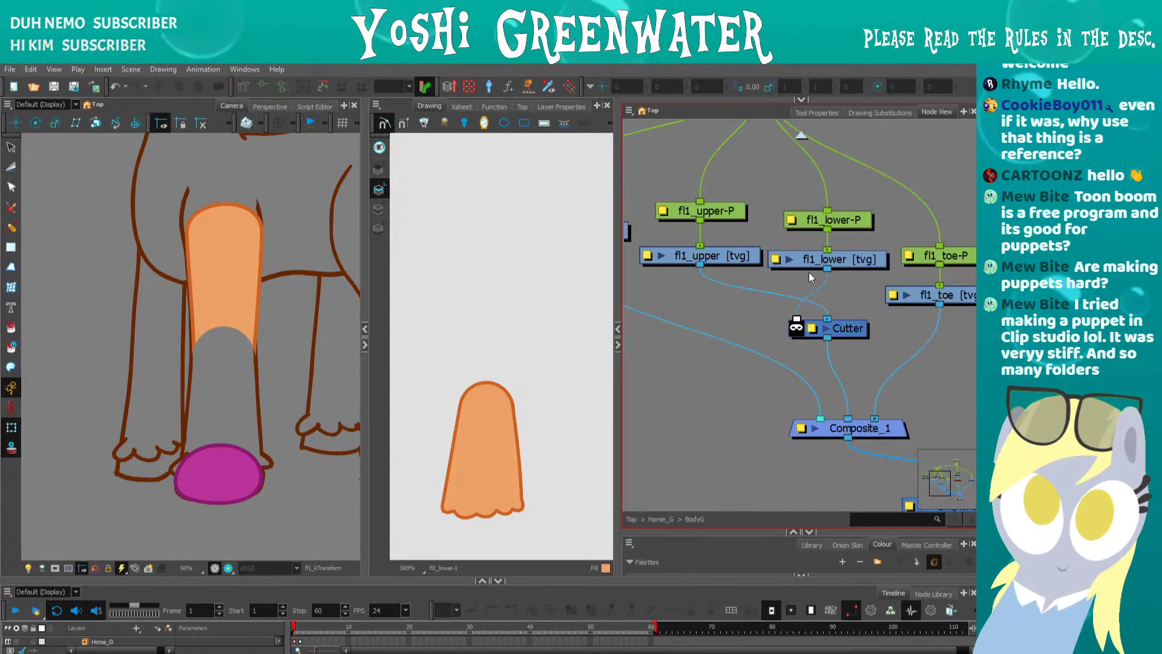
left_click_drag(847, 348, 859, 412)
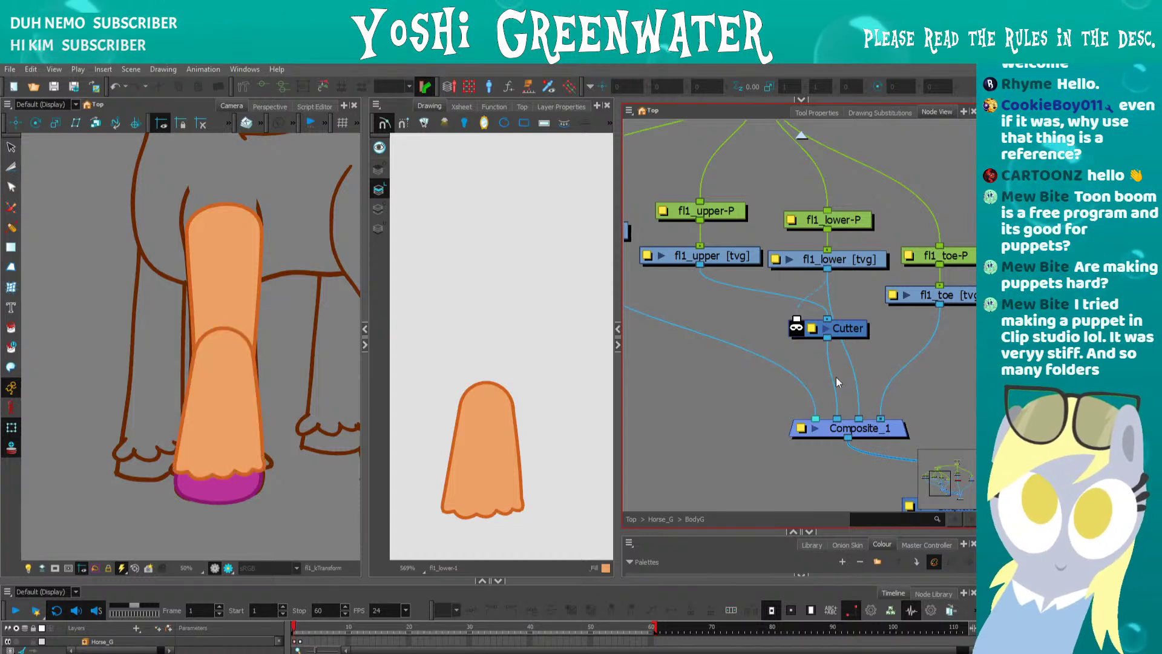
- Delete the Cutter node from the front leg network, leaving fl1_upper connected directly to Composite_1
left_click_drag(806, 320, 792, 324)
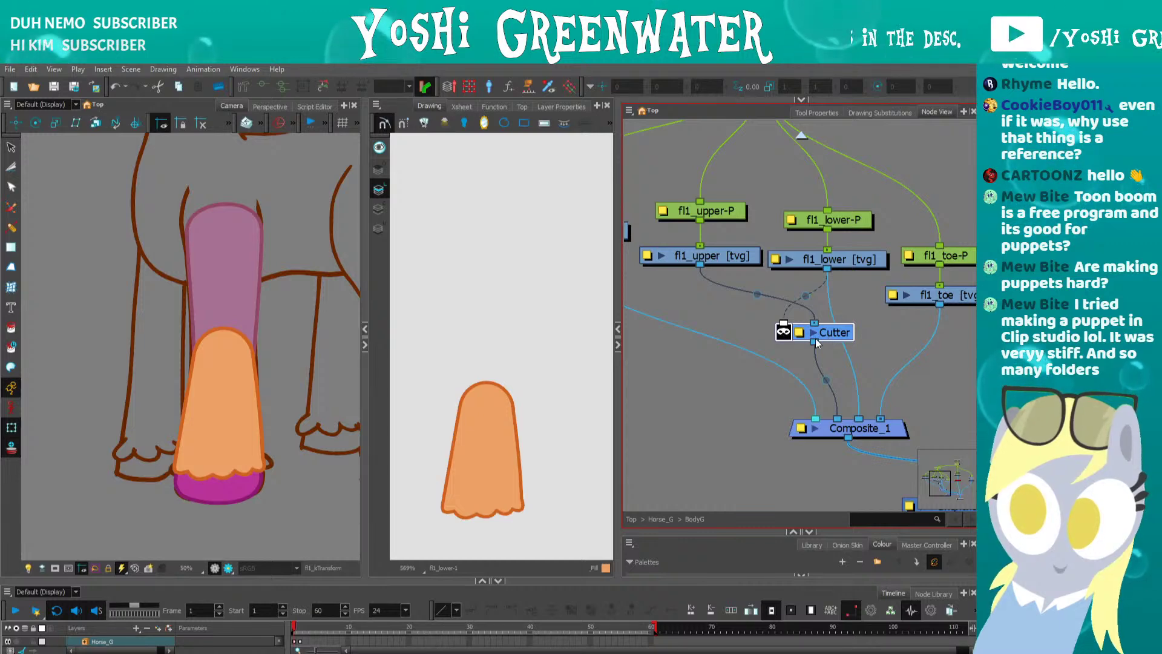
key("Delete")
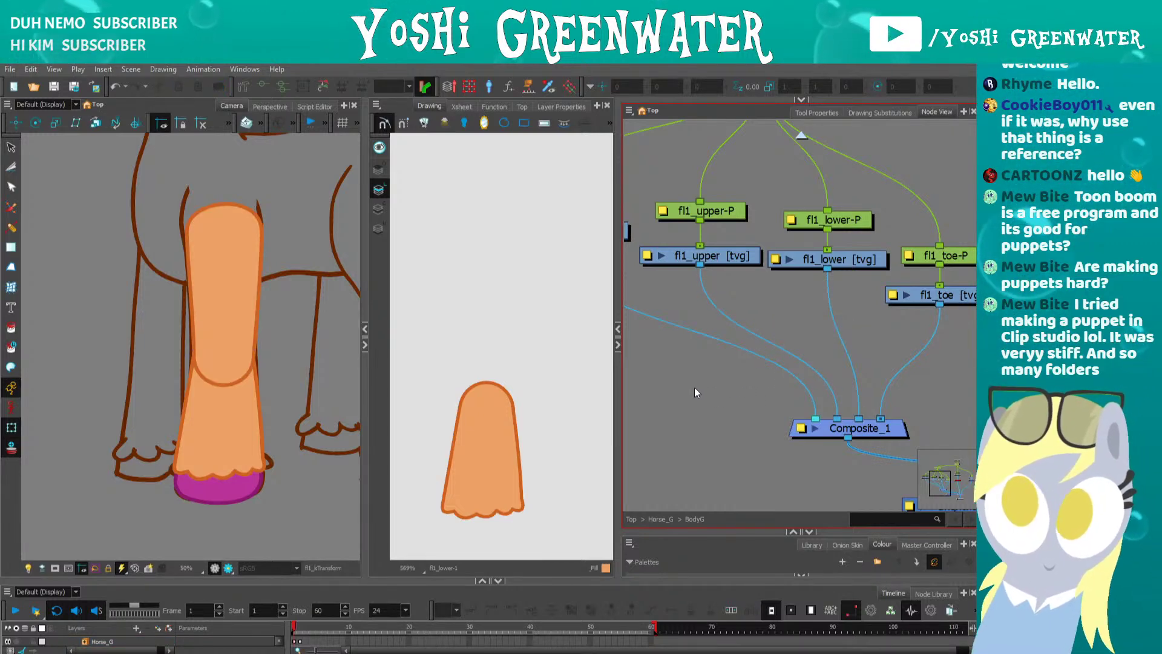
- Examine the overlap of the upper and lower front leg pieces, the leg's node network, and the whole pony beside its references
left_click(194, 377)
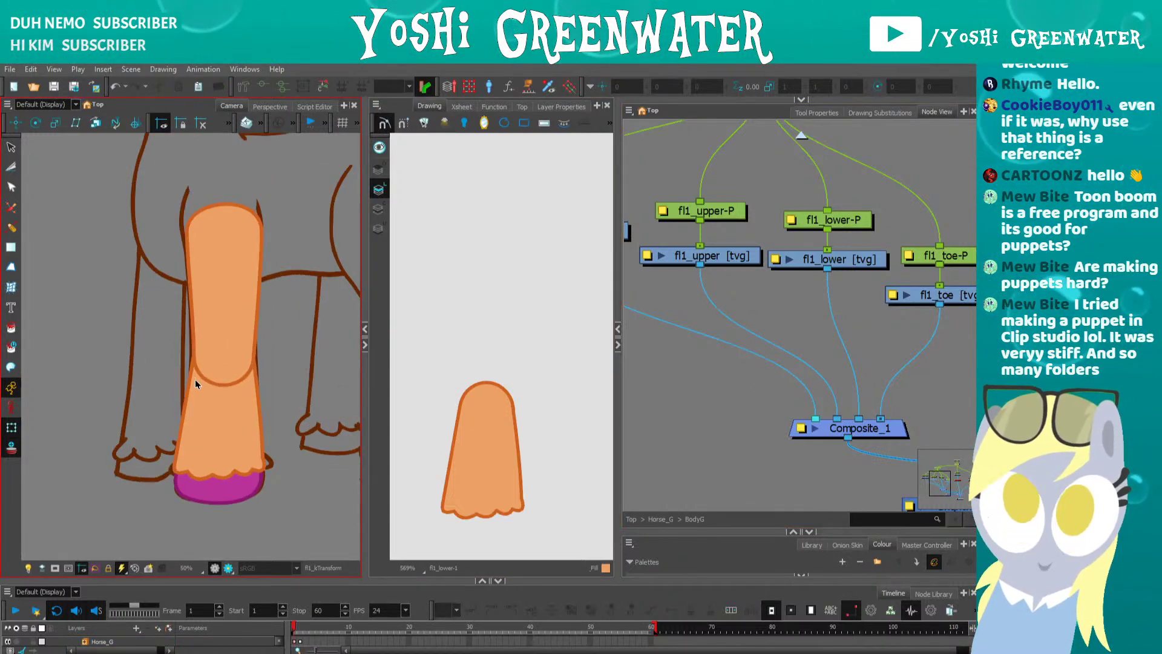
scroll(709, 400, "down", 1)
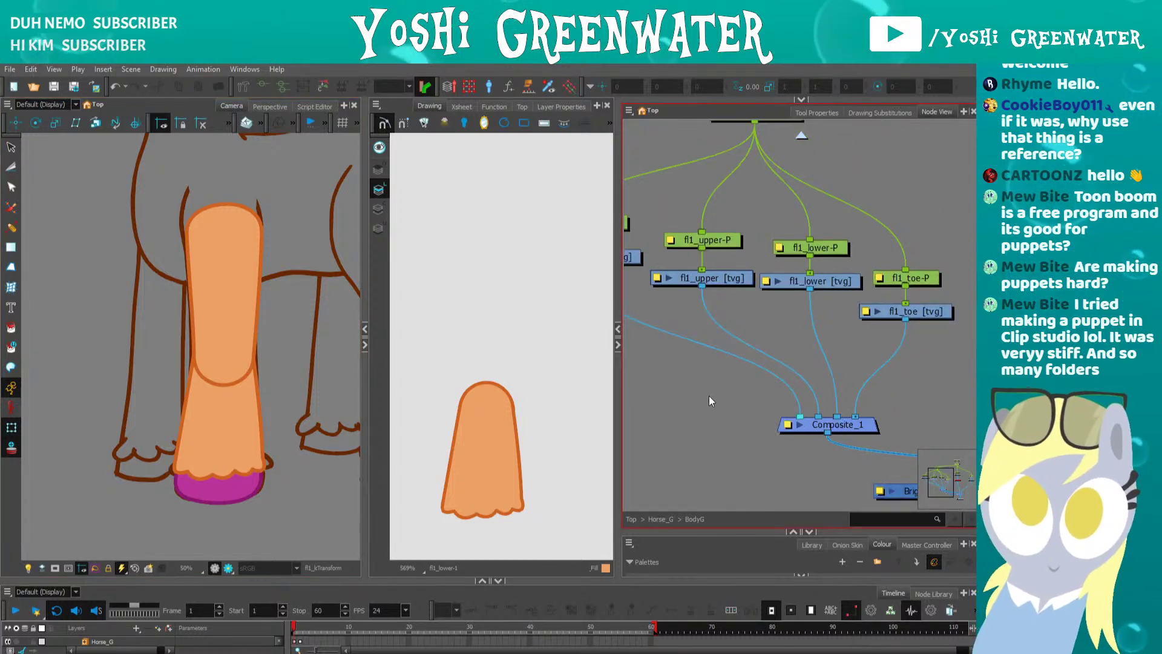
scroll(709, 388, "up", 1)
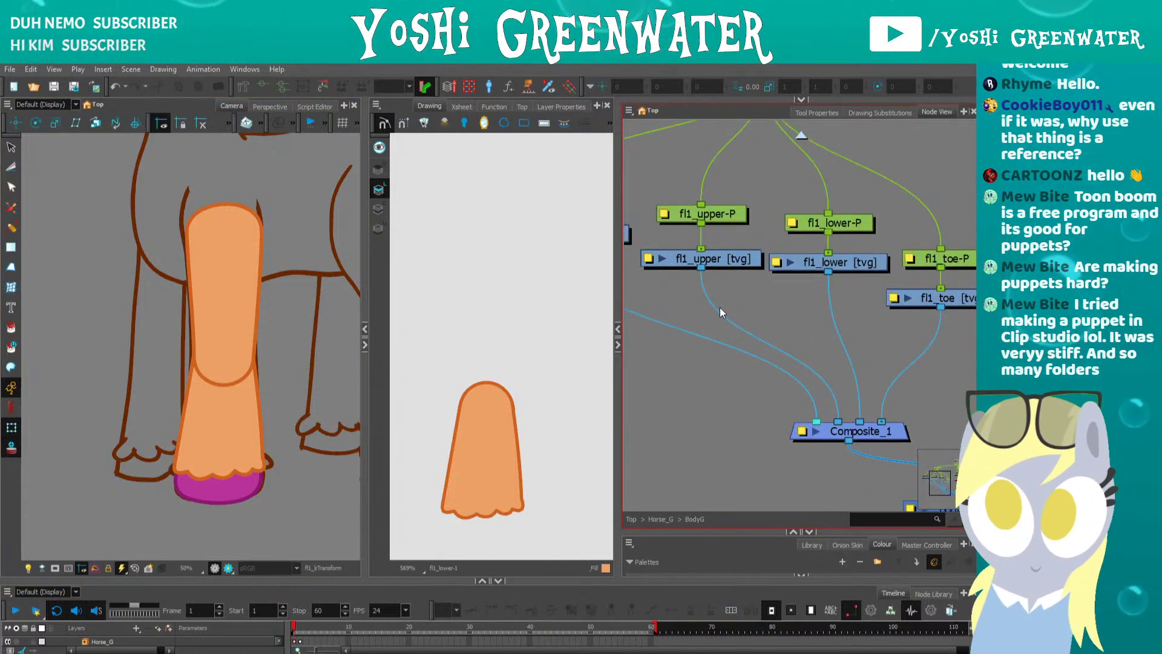
left_click(500, 414)
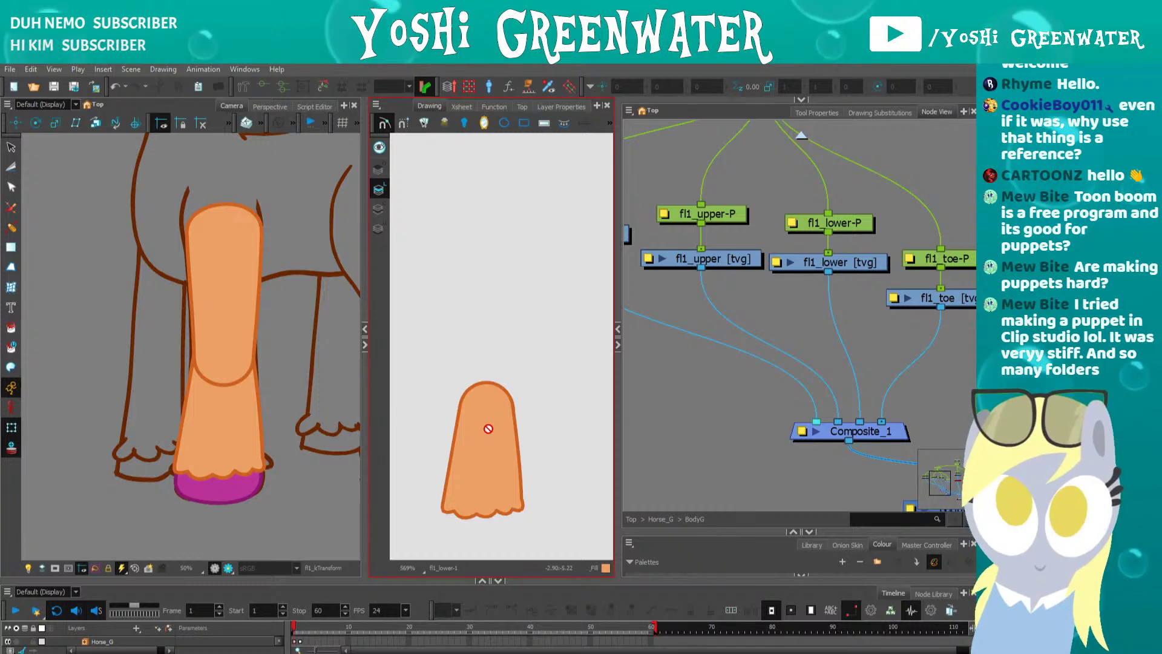
scroll(441, 336, "down", 2)
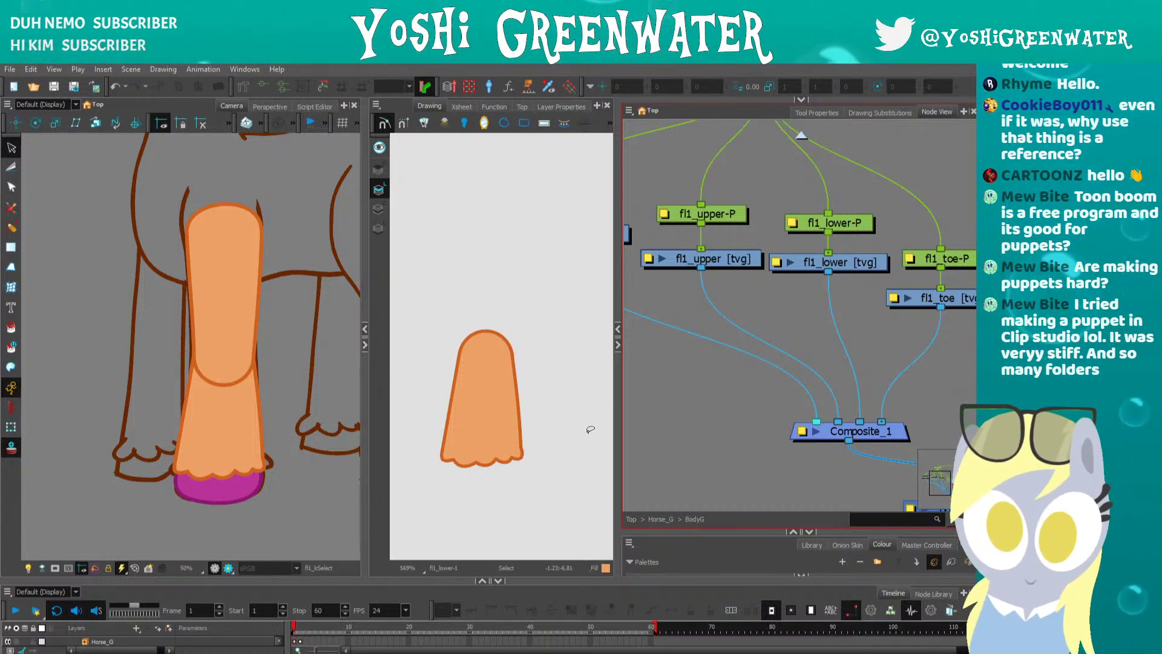
scroll(719, 370, "down", 3)
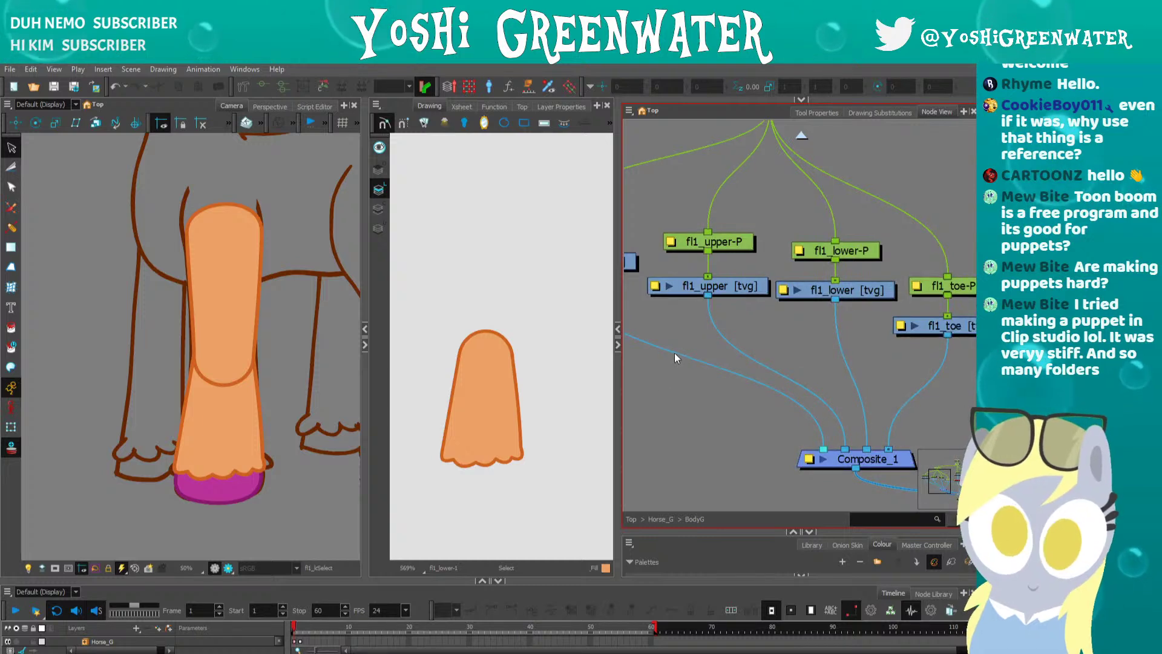
left_click_drag(671, 396, 708, 387)
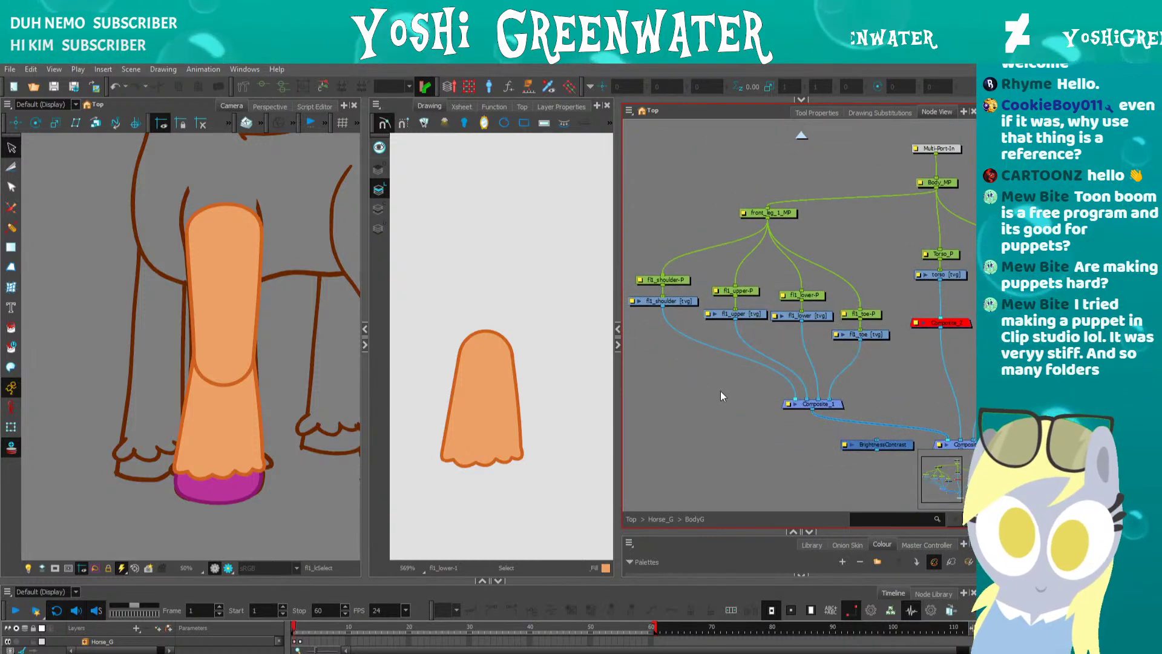
scroll(159, 375, "down", 5)
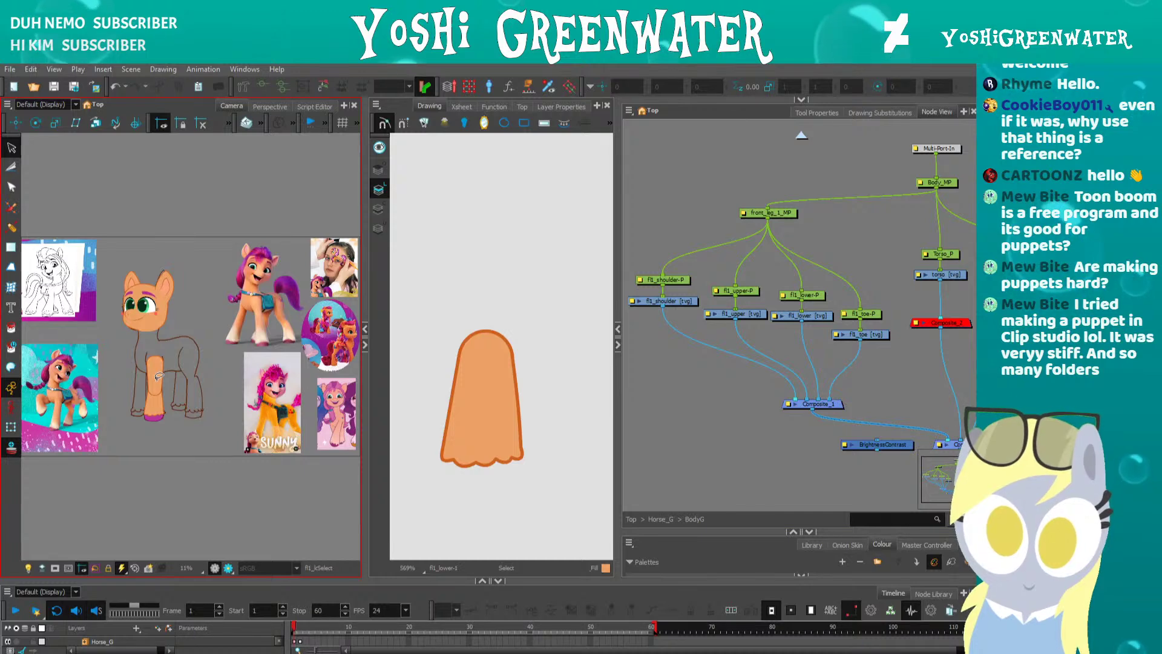
scroll(159, 375, "up", 5)
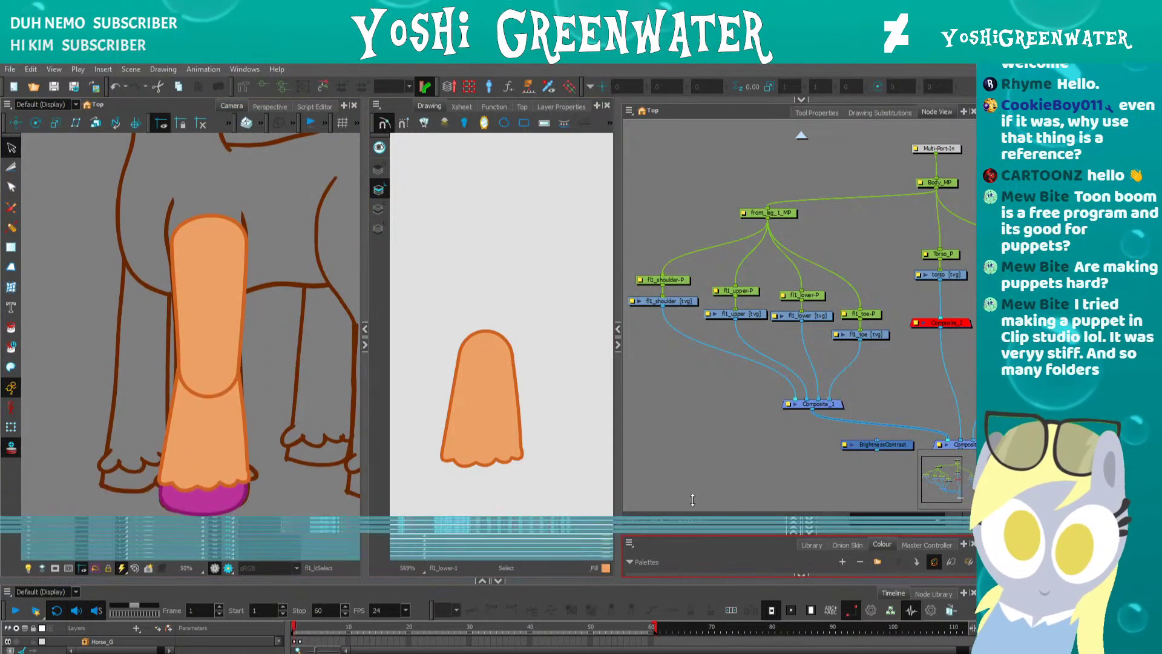
- Enlarge the lower panel and browse the Node Library's categories from Combine down to plugins
left_click_drag(693, 500, 656, 425)
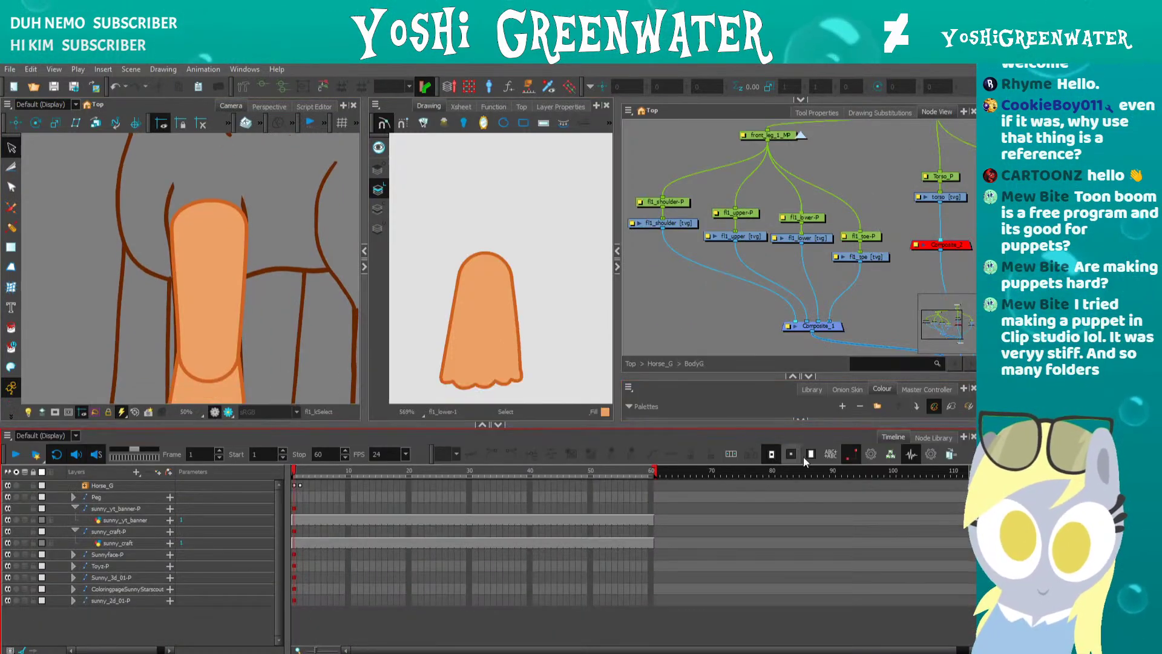
left_click(933, 437)
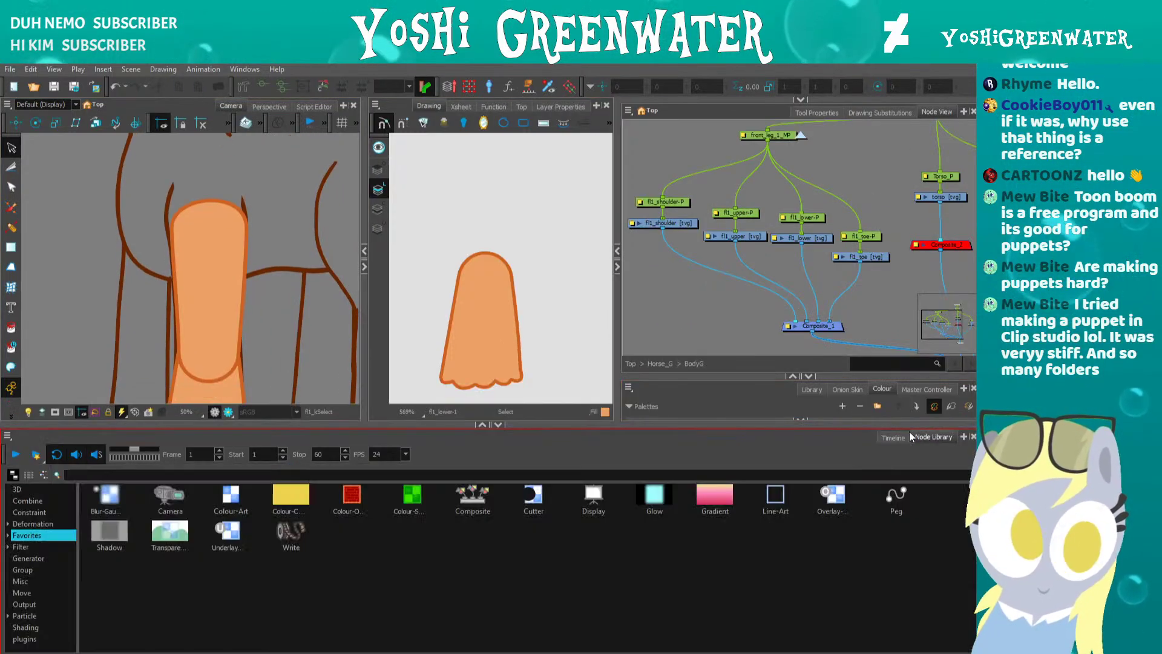
left_click(26, 501)
left_click(23, 512)
left_click(20, 524)
left_click(20, 535)
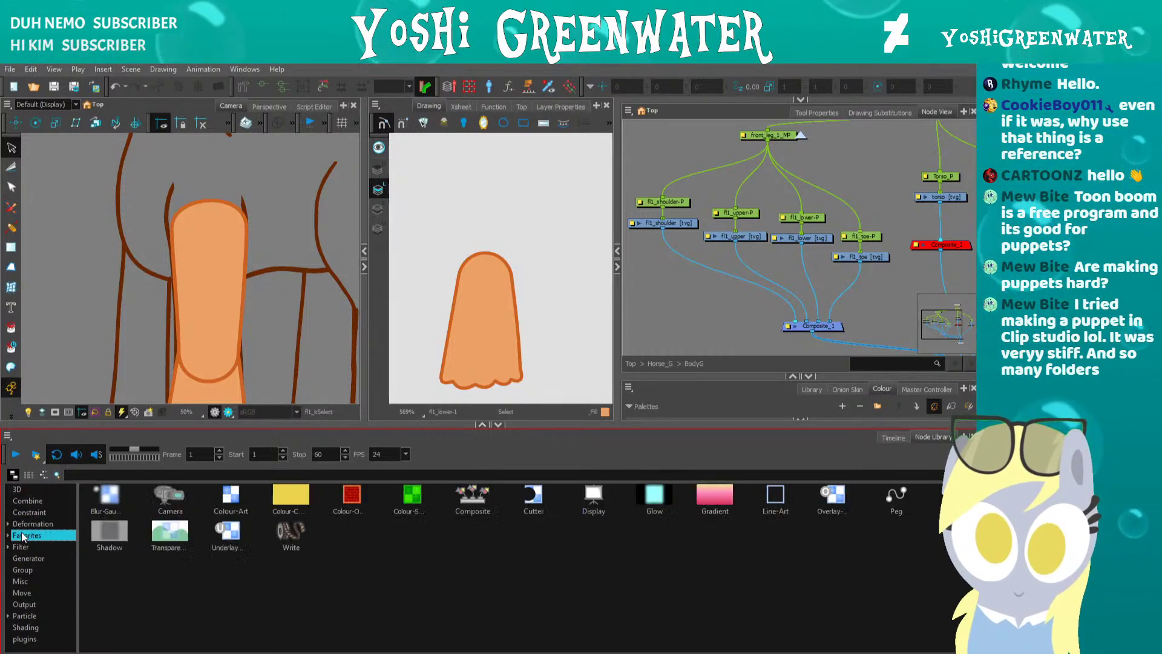
left_click(20, 547)
left_click(23, 558)
left_click(22, 570)
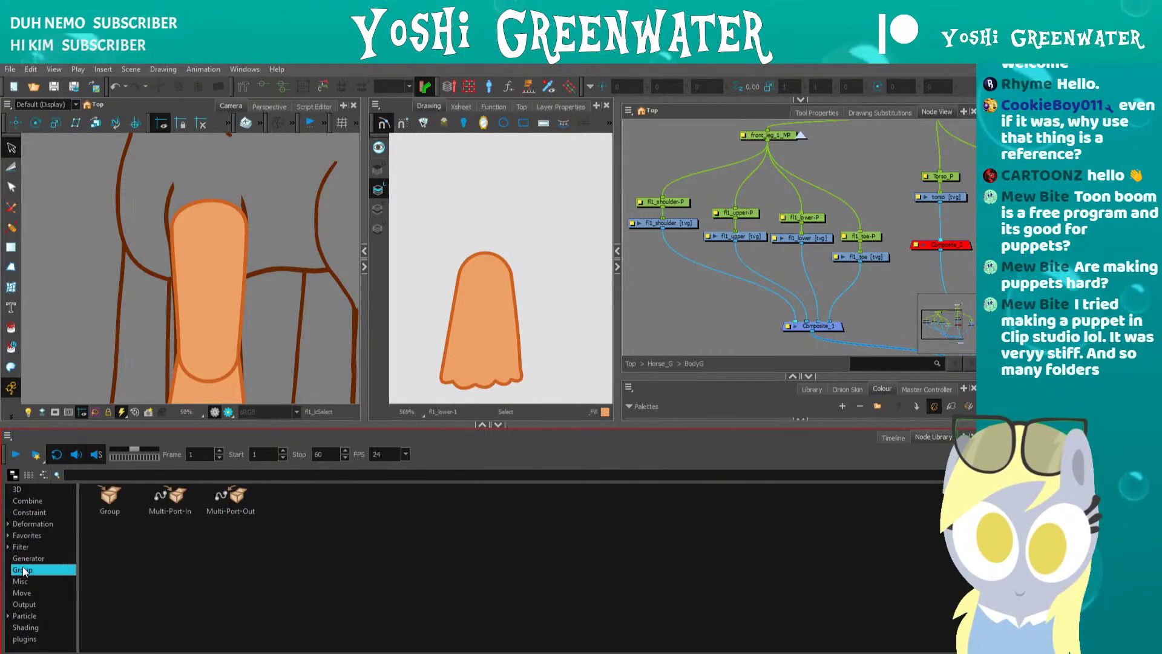
left_click(20, 581)
left_click(20, 593)
left_click(20, 604)
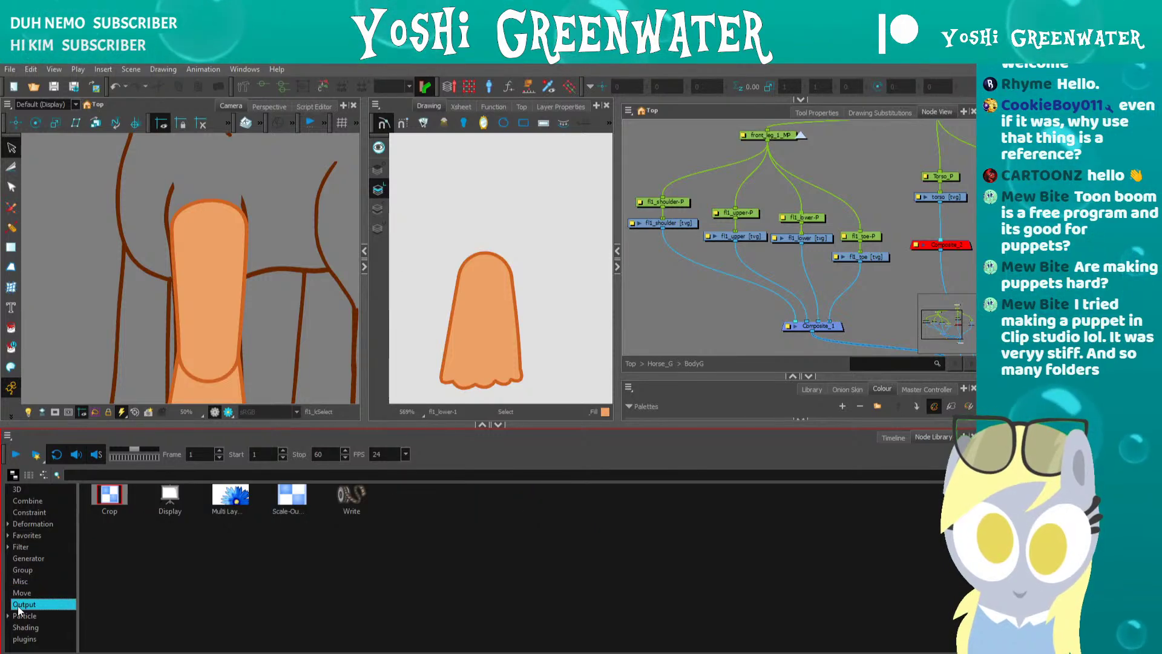
left_click(21, 615)
left_click(23, 627)
left_click(20, 638)
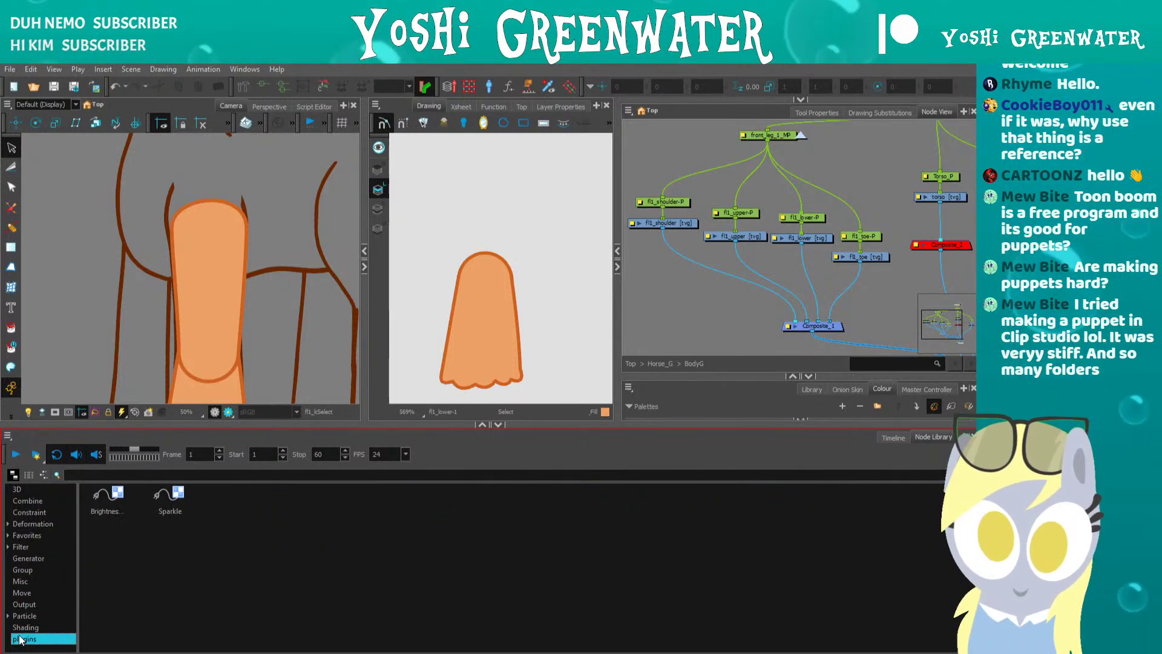
- Go back through the Node Library categories from plugins up to Filter and Favorites, examining the available nodes
key("Up")
key("Up")
key("Up")
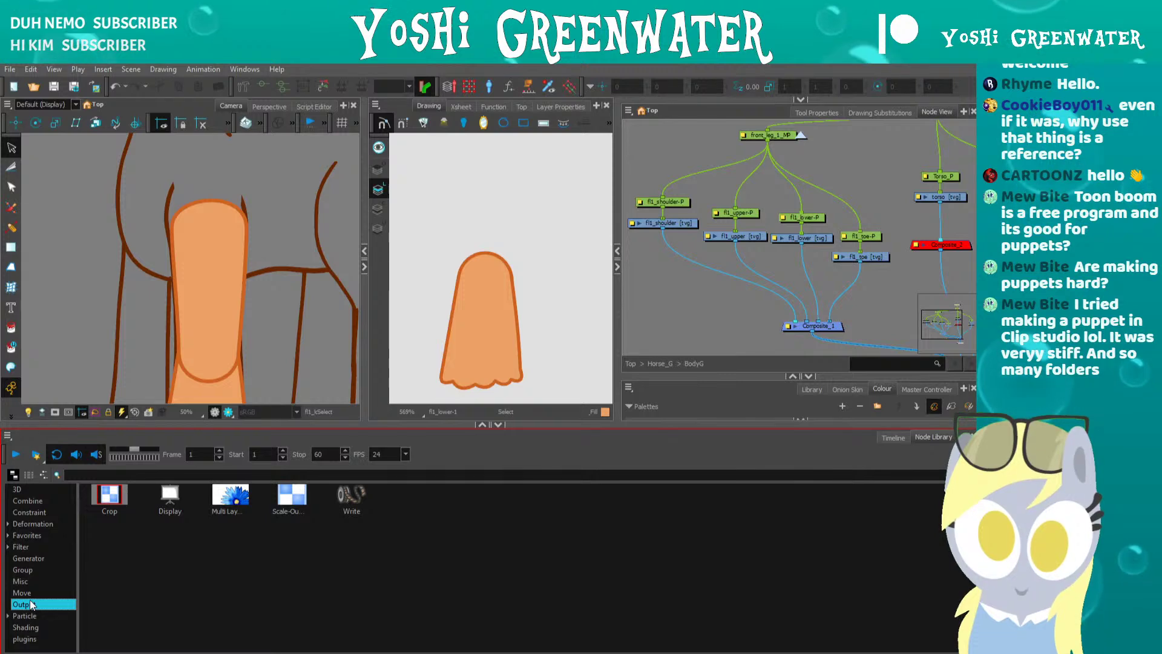
left_click(29, 593)
left_click(29, 581)
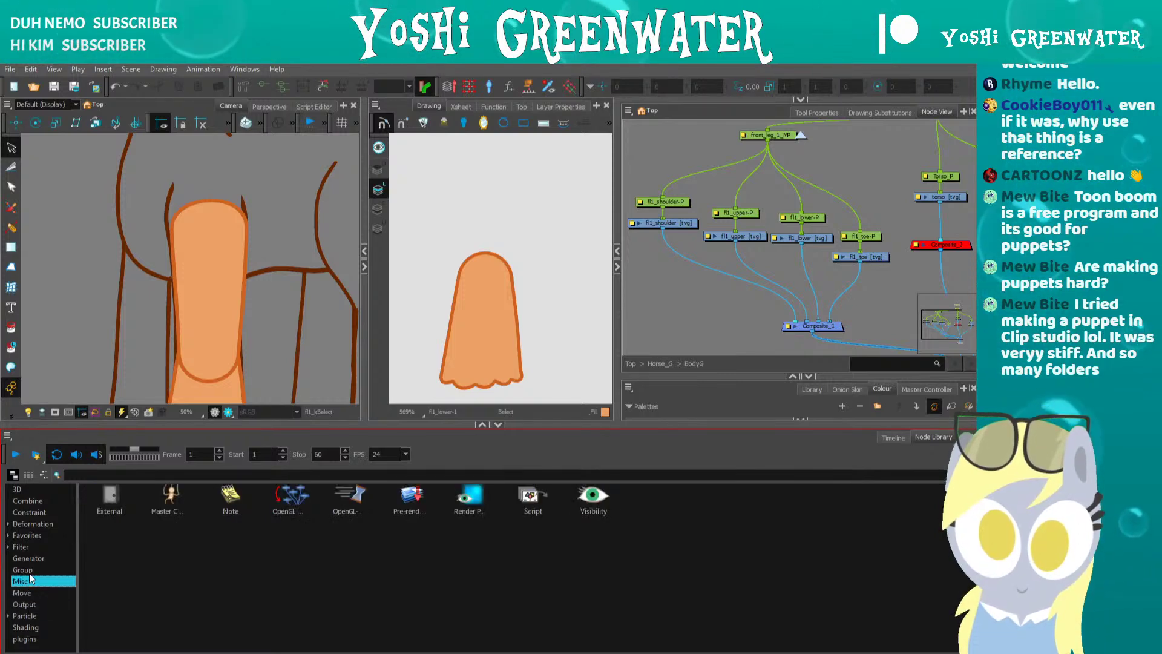
left_click(29, 571)
left_click(28, 558)
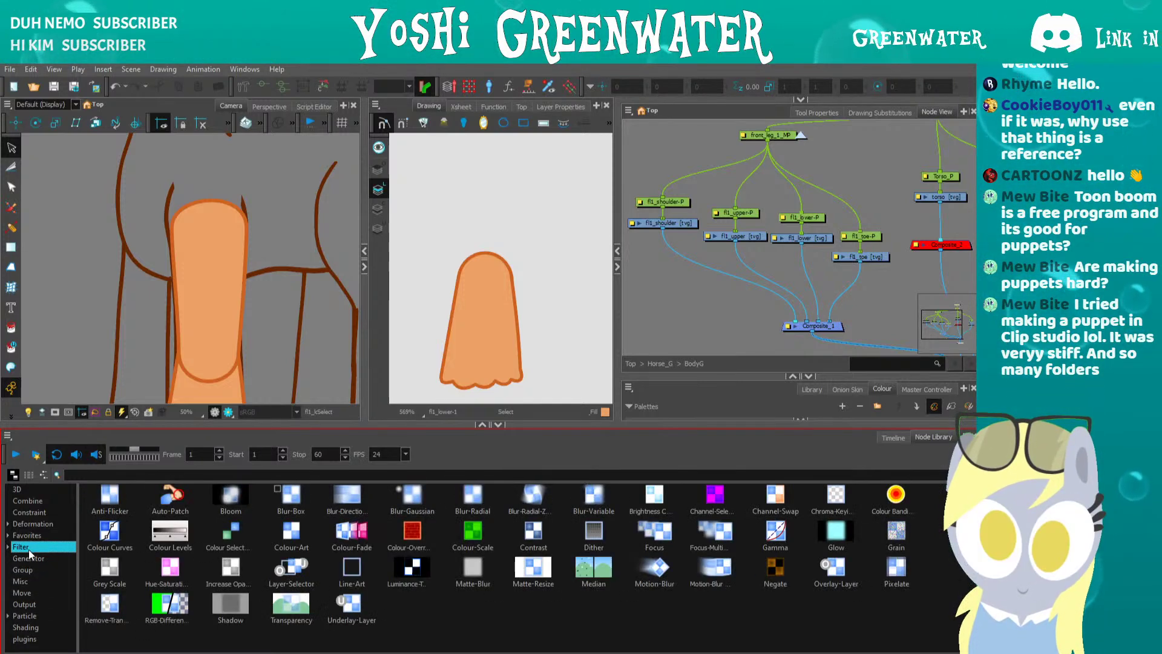
left_click(19, 546)
left_click(27, 536)
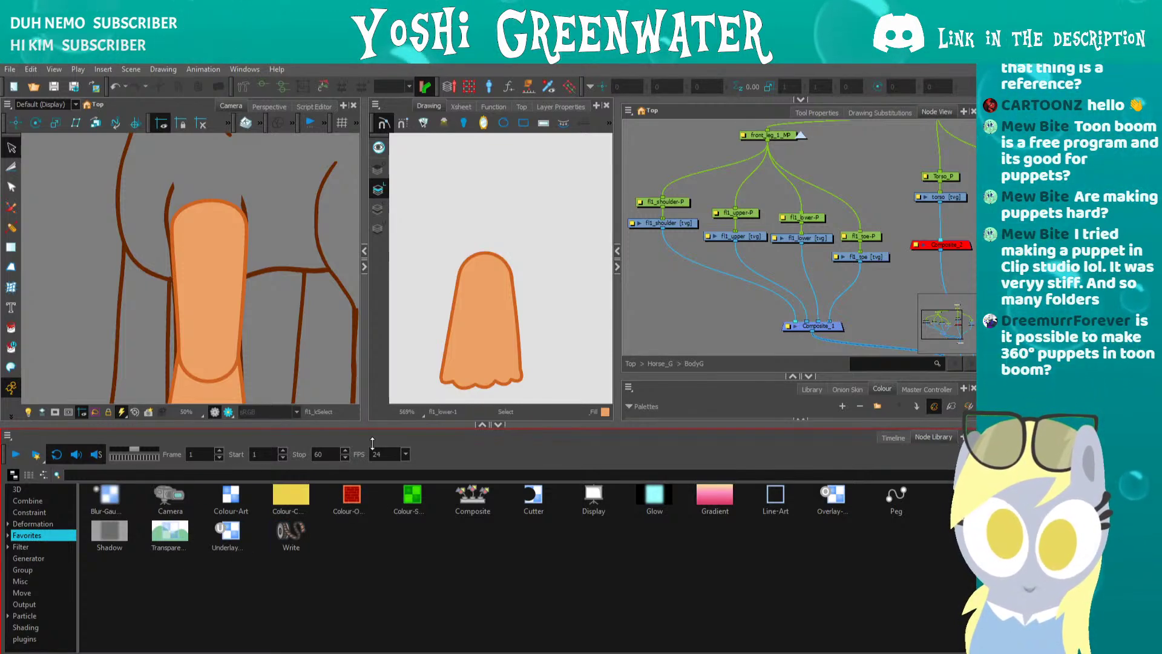
- Shrink the Node Library area to give the Camera, Drawing and Node views more height
left_click_drag(372, 443, 397, 532)
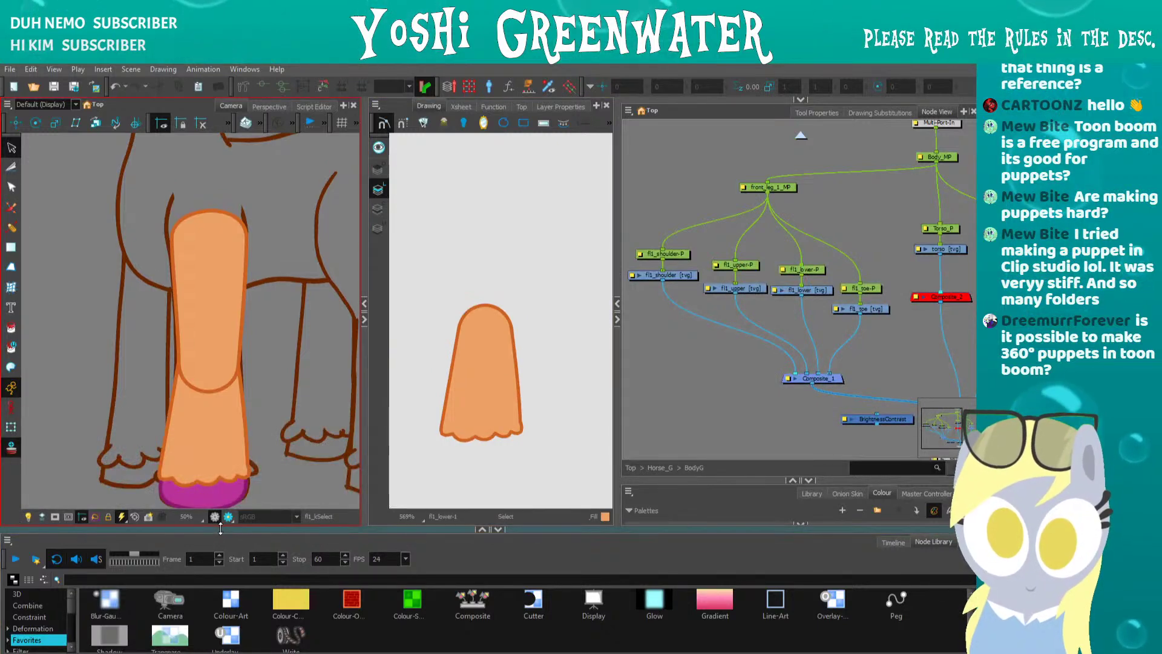
mouse_move(221, 528)
left_mouse_down()
mouse_move(221, 499)
mouse_move(282, 512)
left_mouse_up()
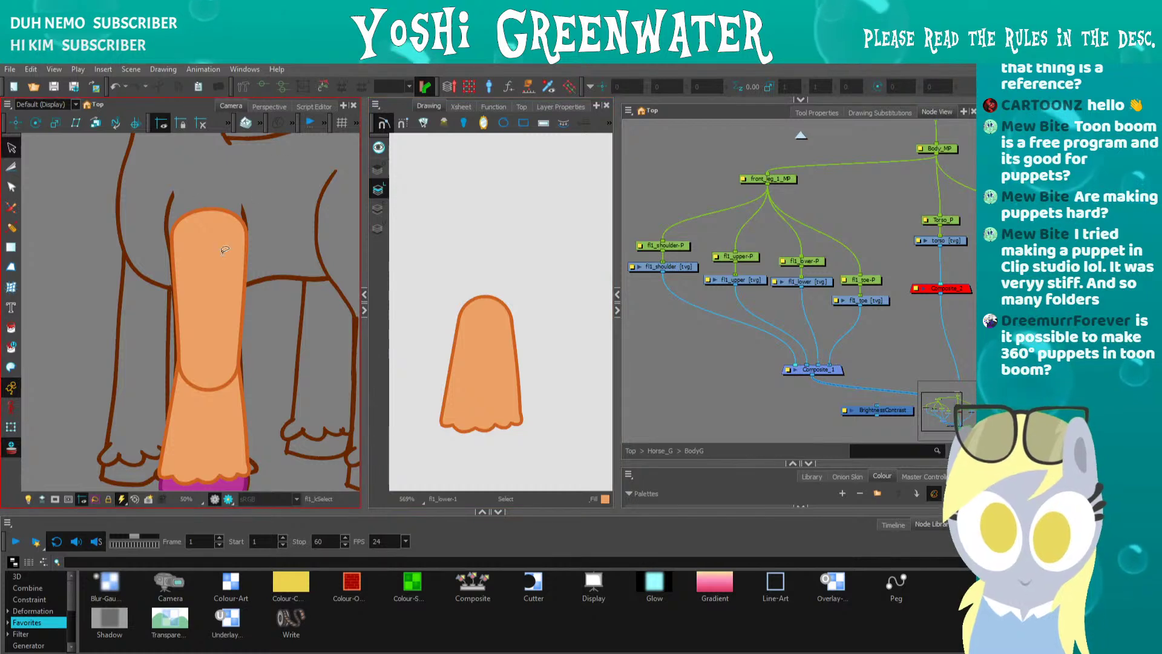
left_click(371, 582)
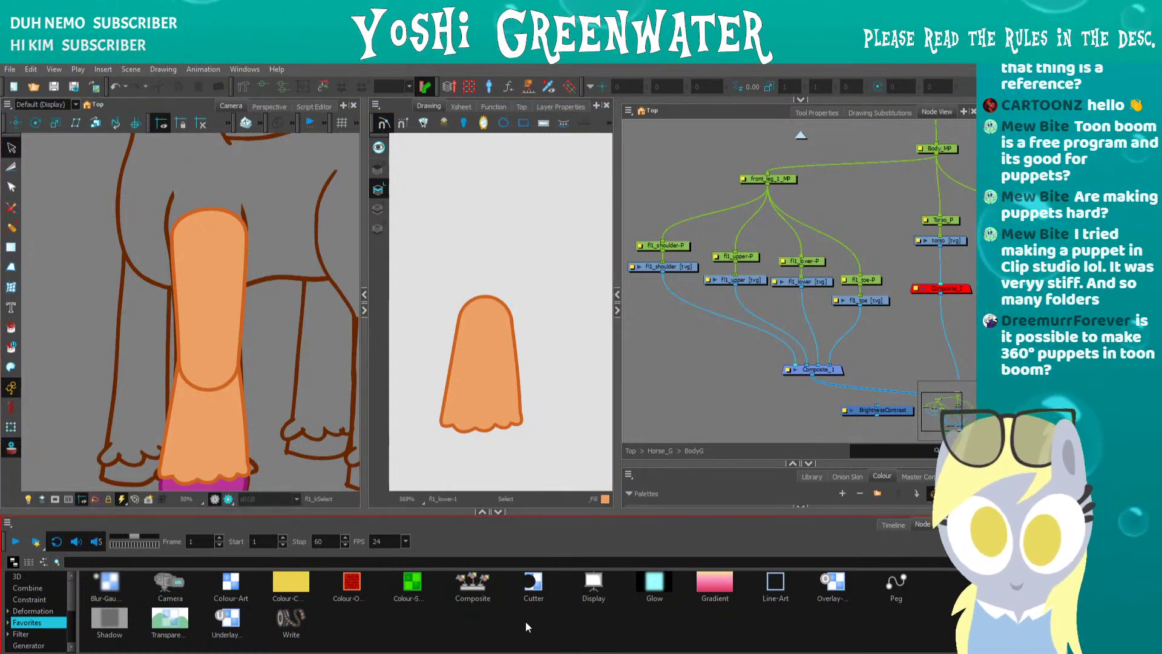
left_click(616, 463)
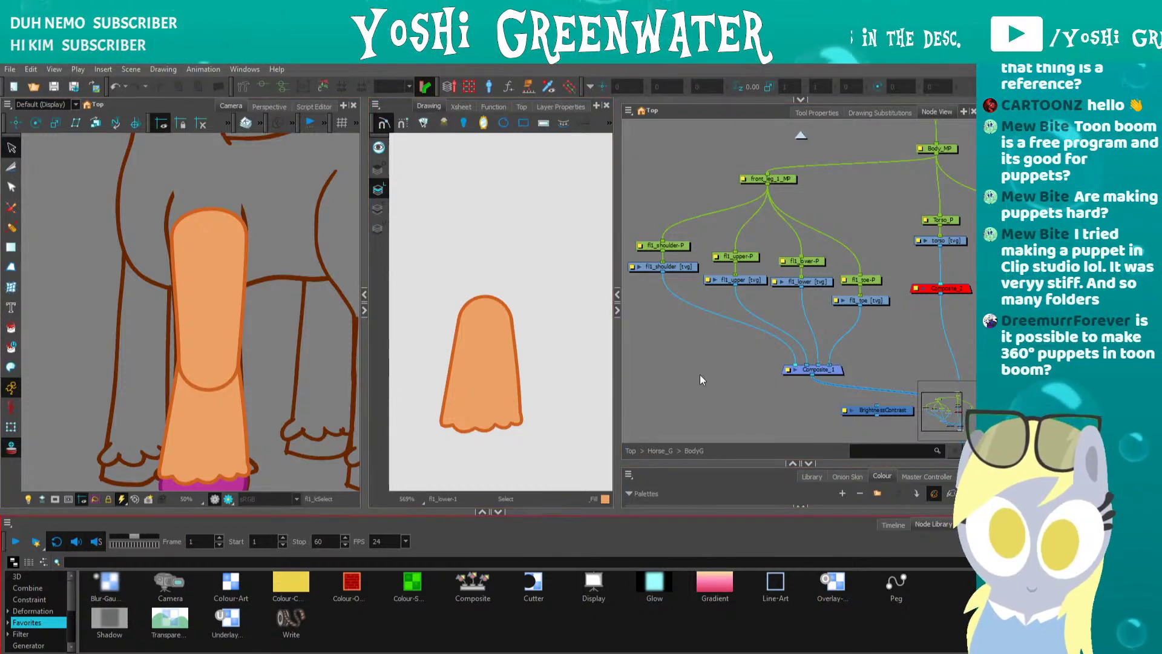
left_click(661, 395)
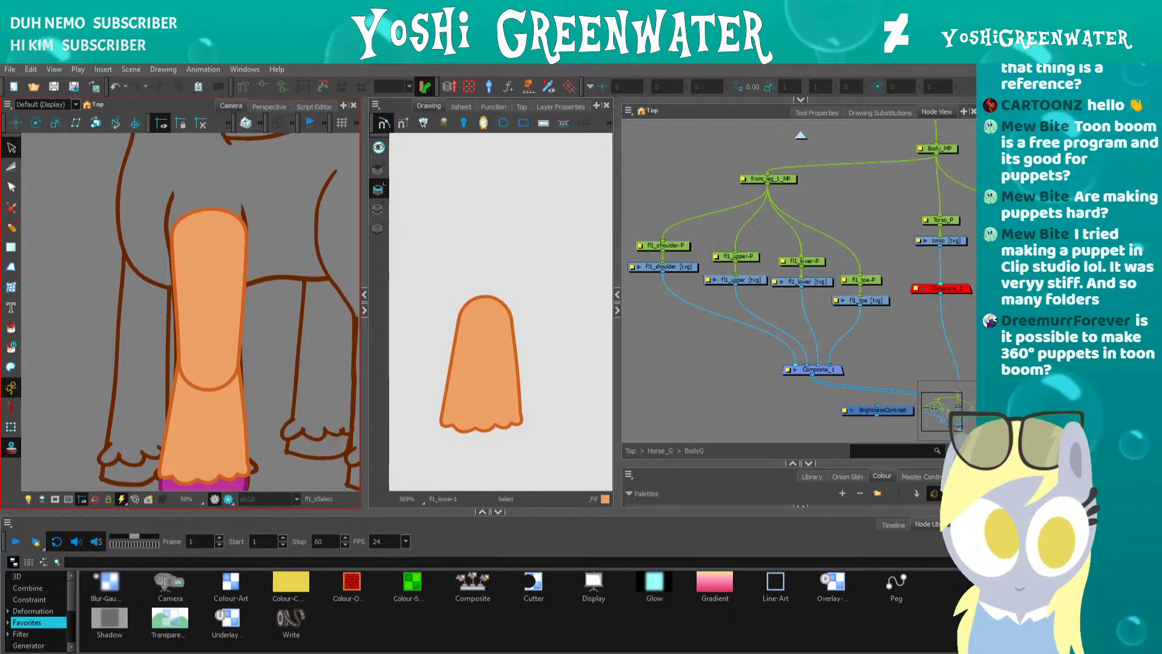
- Switch to the browser's "360 toon boom puppet" image results and examine the Pose Interpolation Grid and Grid Wizard examples
left_click_drag(0, 176, 352, 292)
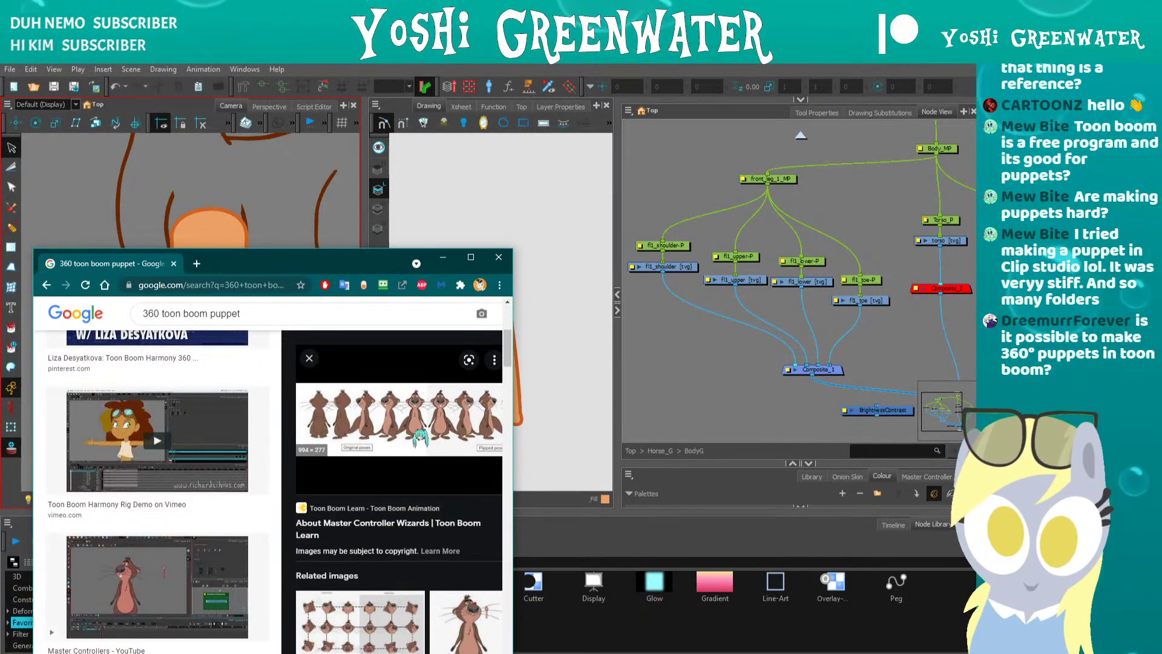
left_click(356, 616)
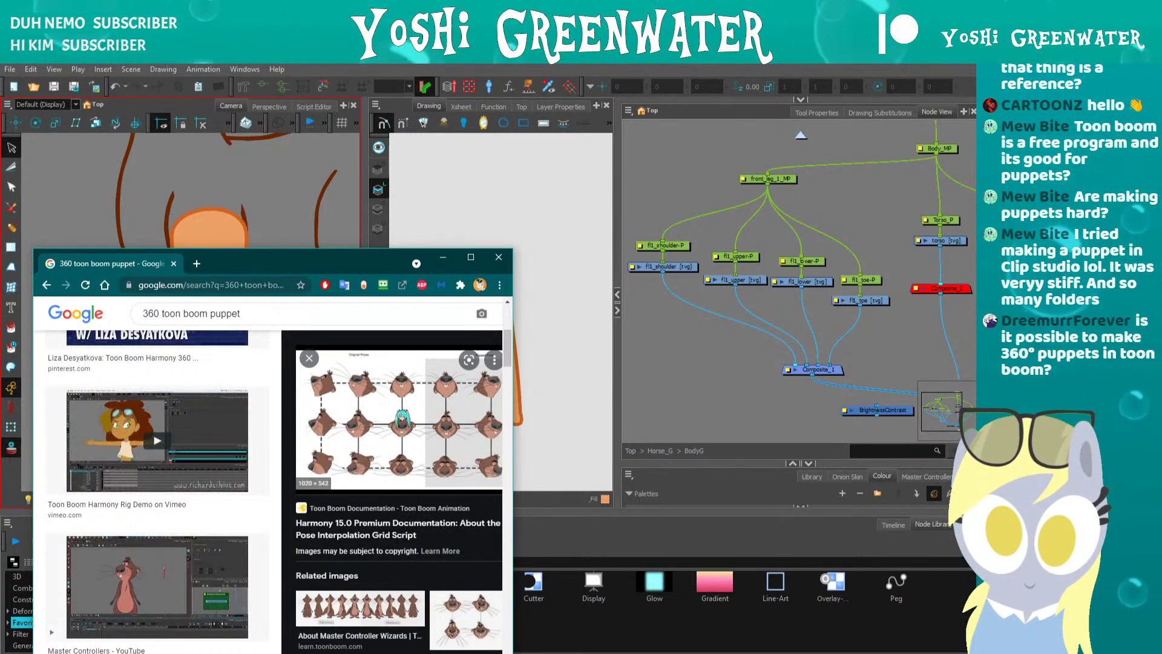
left_click(467, 613)
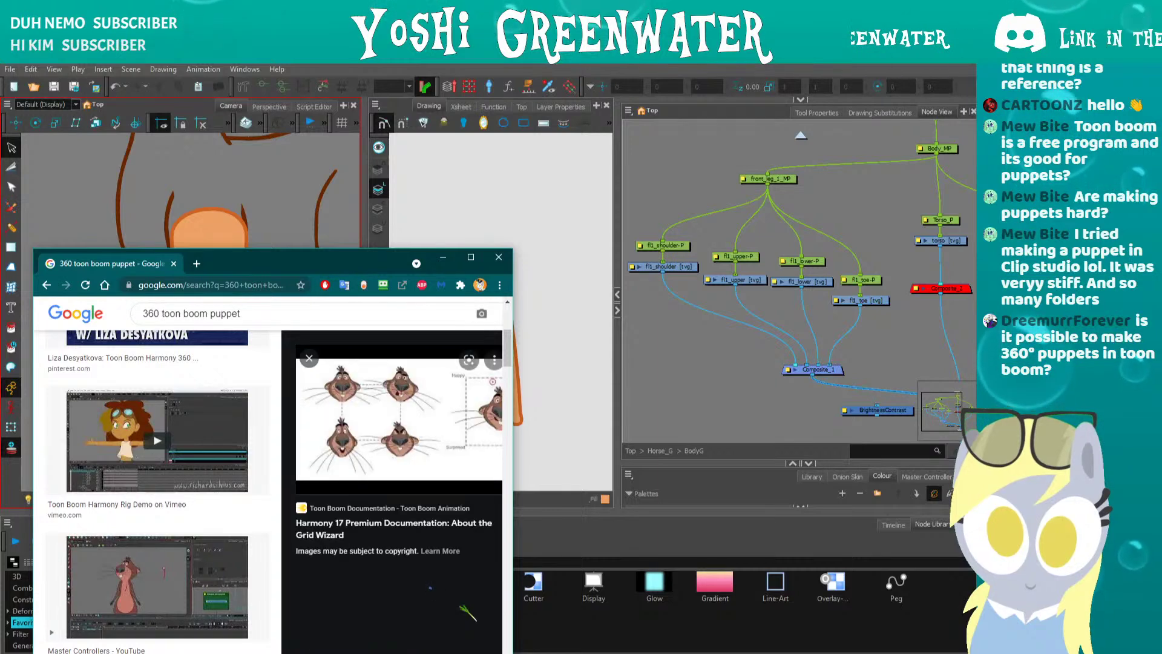
middle_click(359, 500)
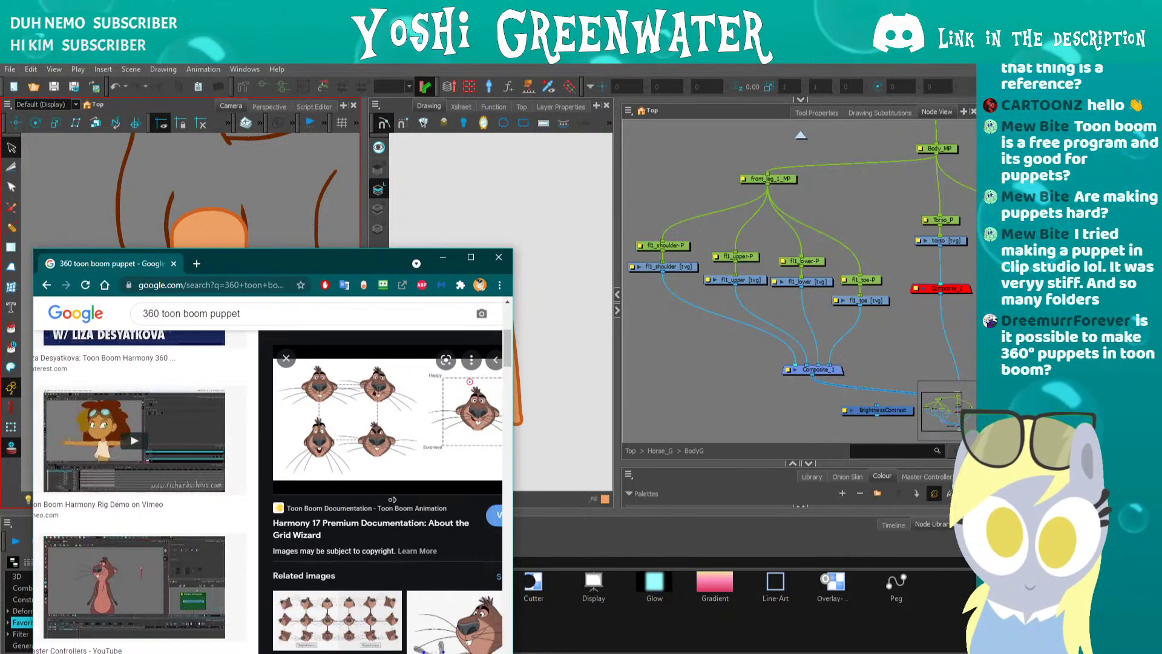
scroll(393, 500, "right", 2)
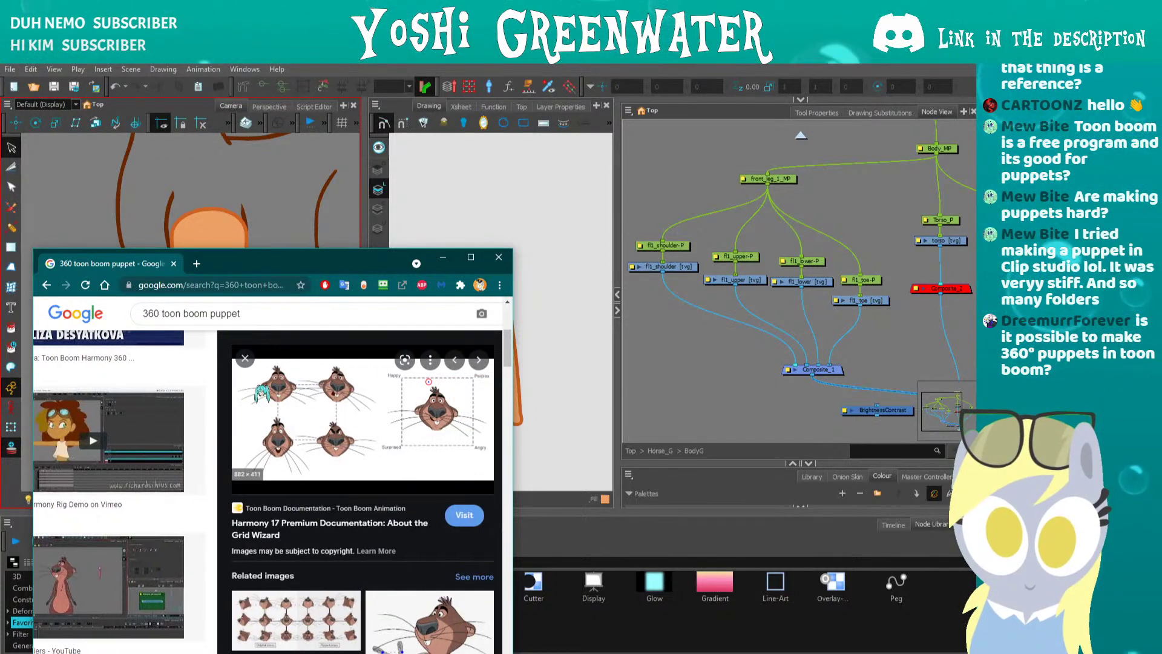
scroll(346, 526, "down", 1)
left_click(412, 568)
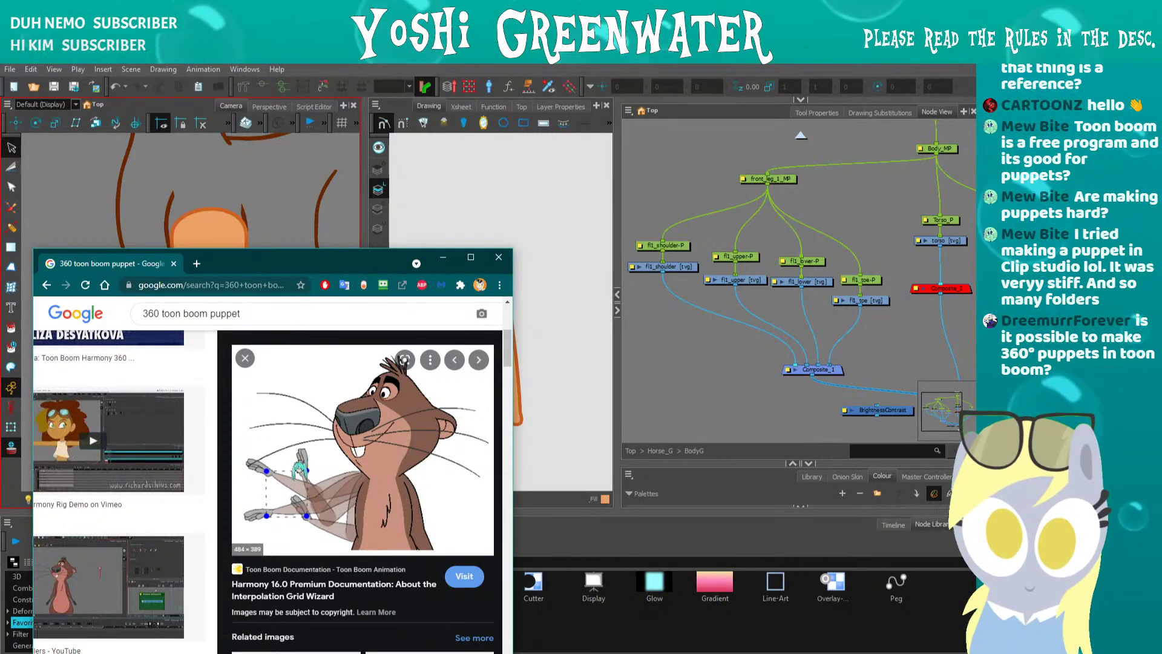
- Examine the related images on Master Controller widgets and the head rotation example from Harmony 15 Premium
scroll(274, 475, "down", 3)
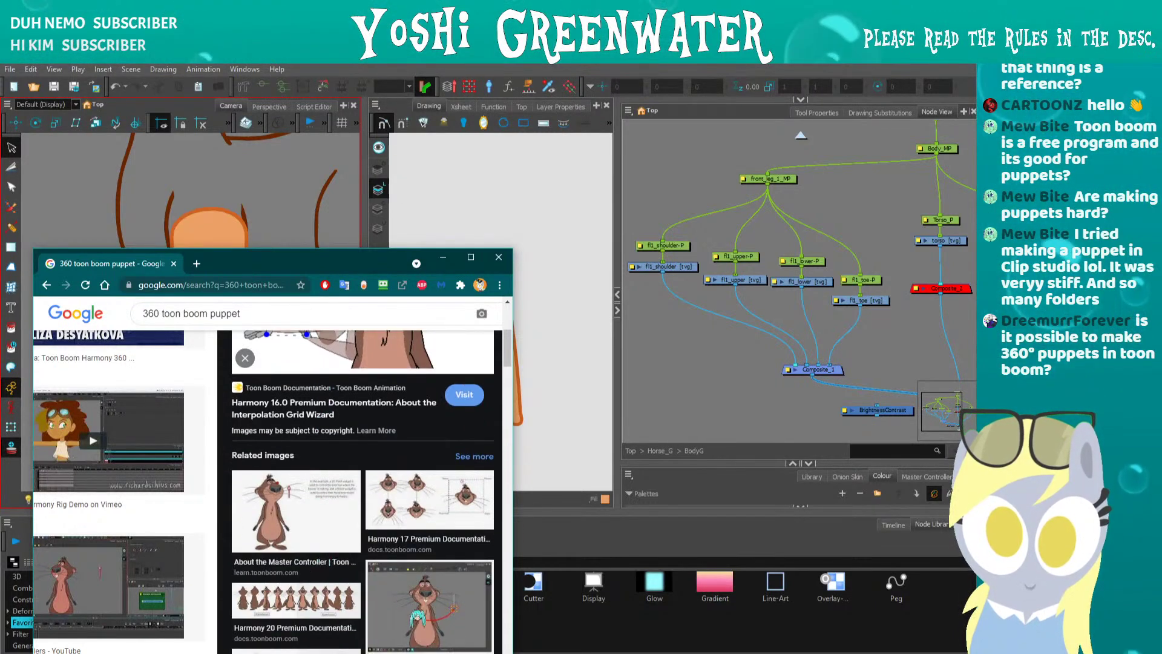
left_click(430, 605)
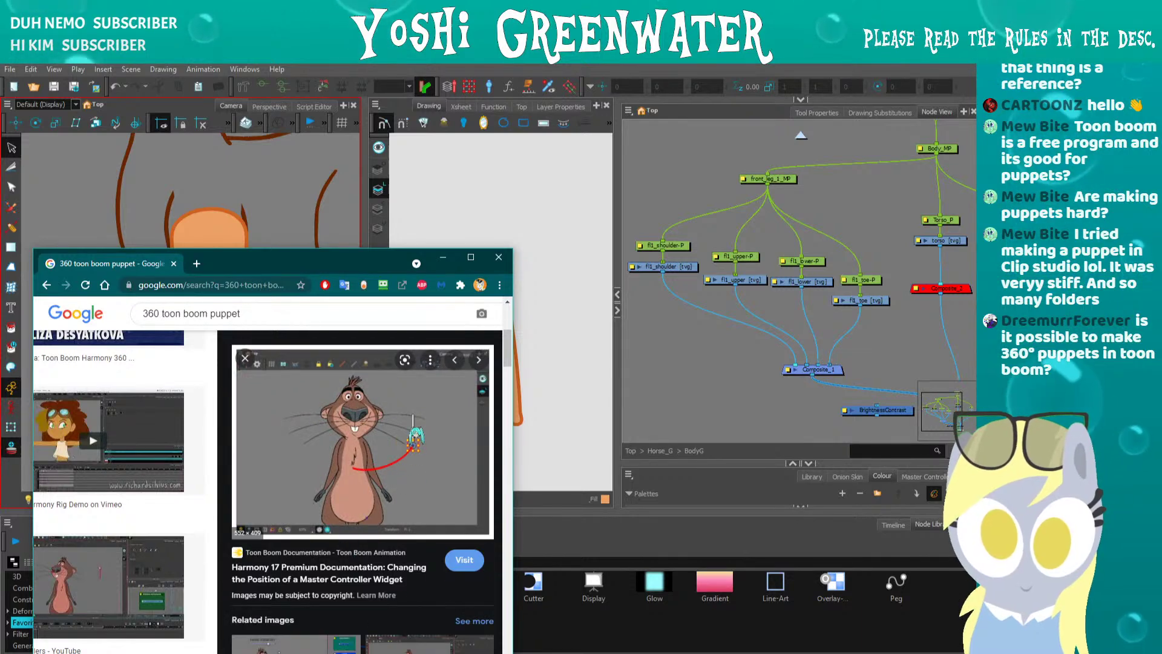
scroll(415, 436, "down", 4)
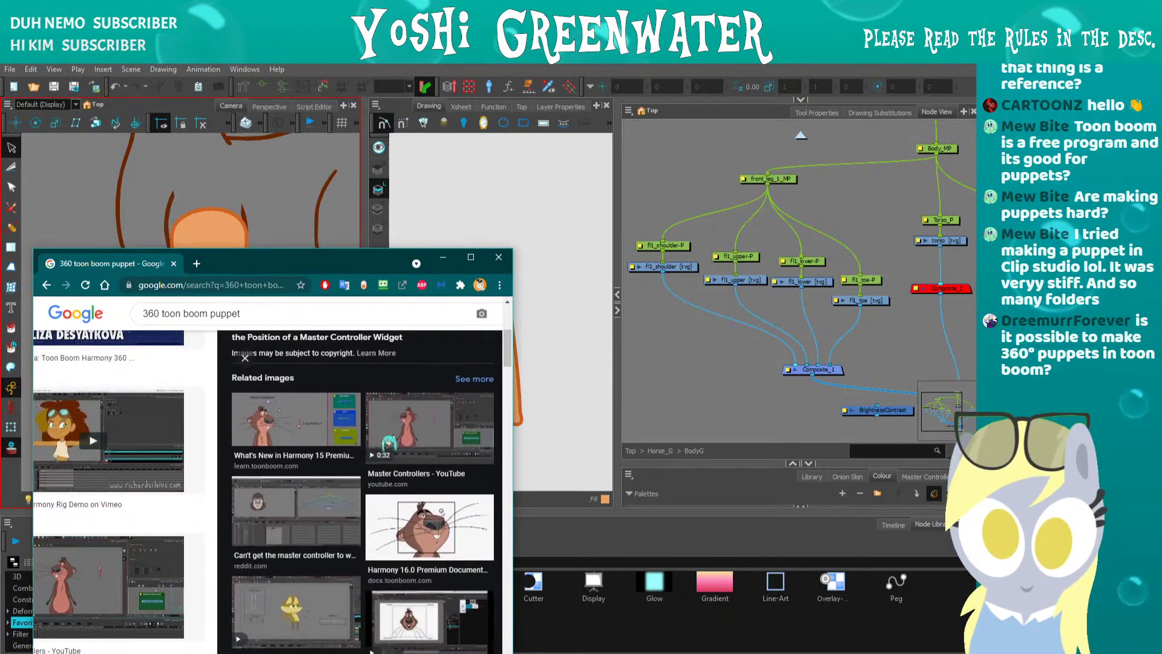
left_click(344, 437)
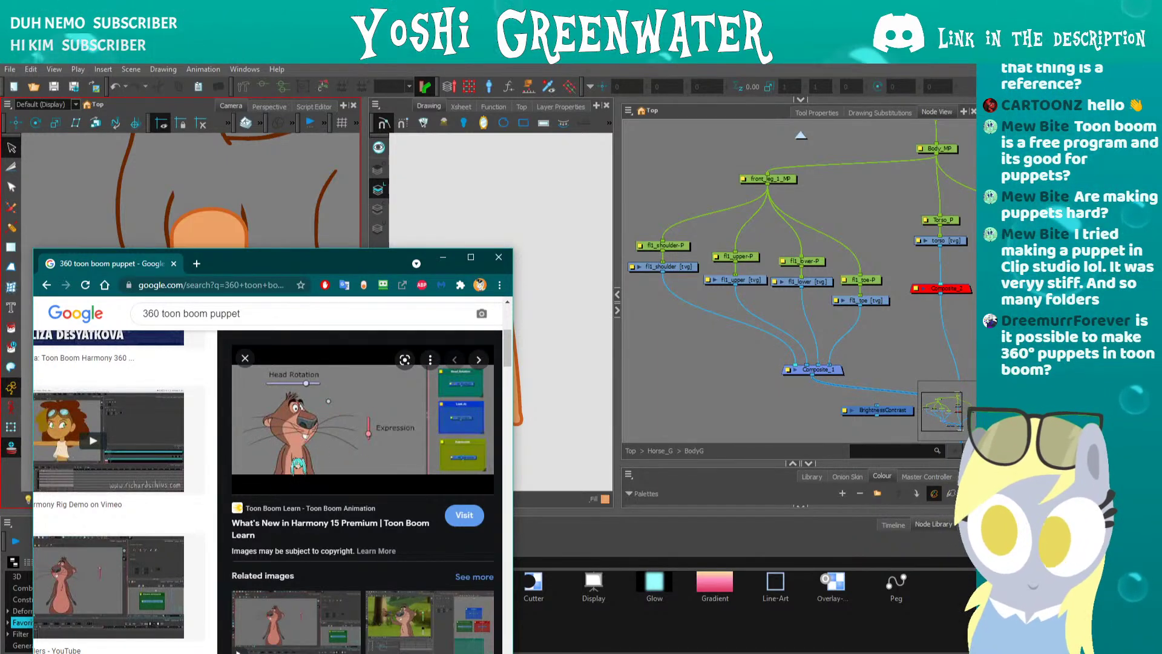
left_click_drag(332, 259, 324, 251)
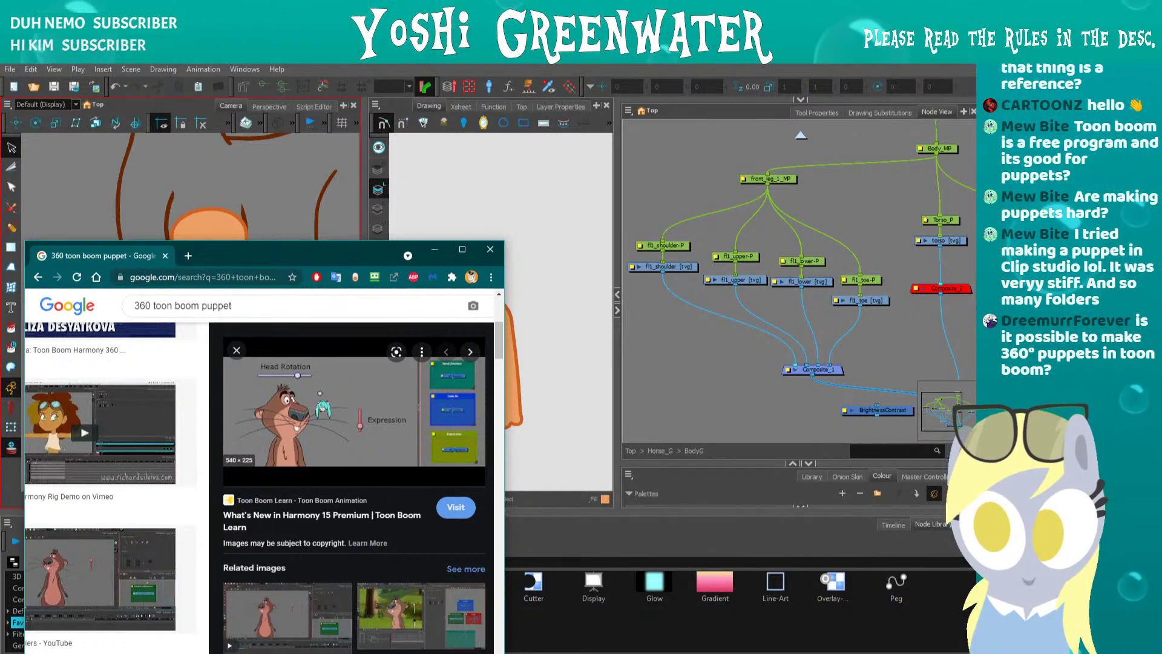
- Examine the puppet pose grid, Master Controller Wizards and Master Controller images, and move the browser window off the workspace
key("Right")
key("Right")
key("Right")
key("Right")
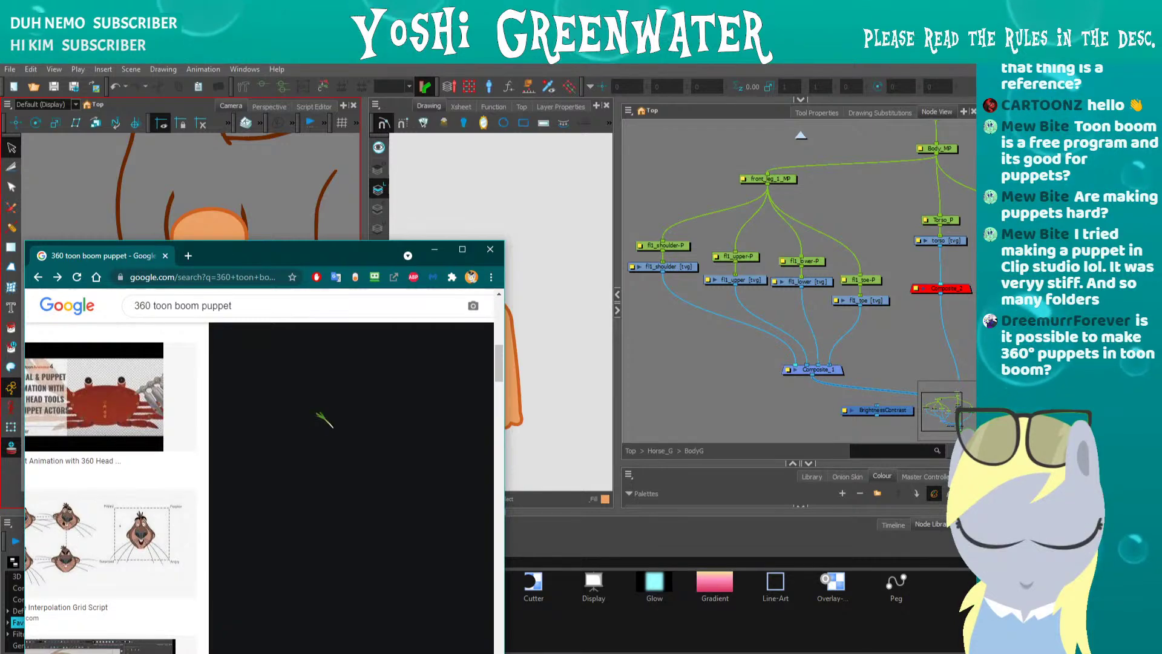
key("Right")
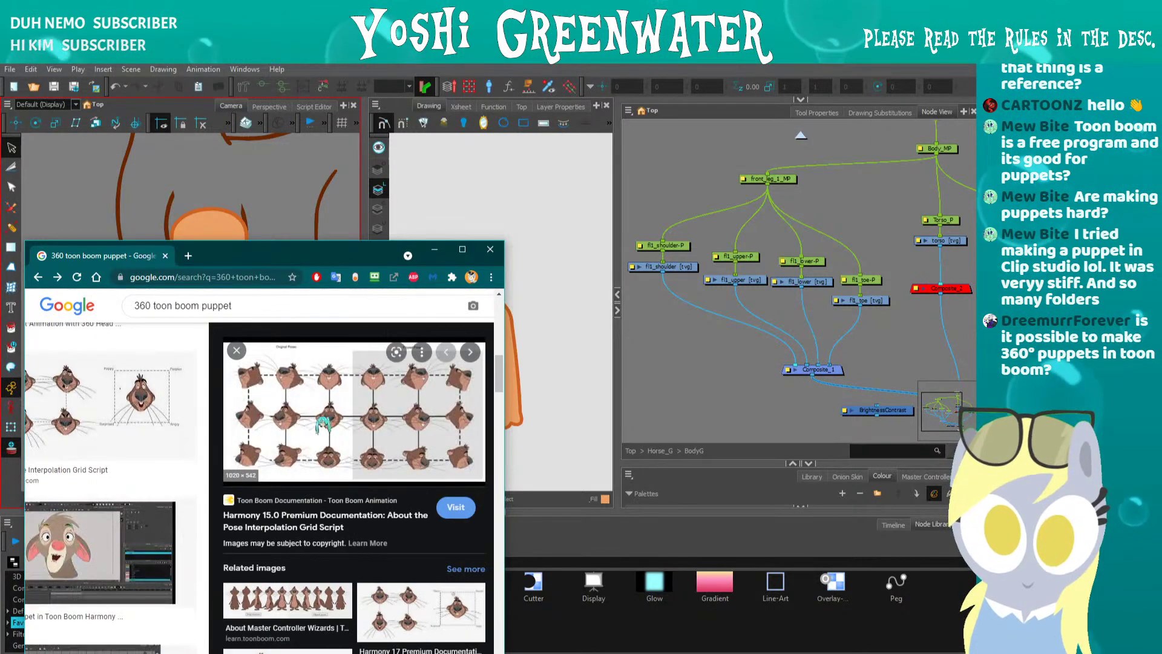
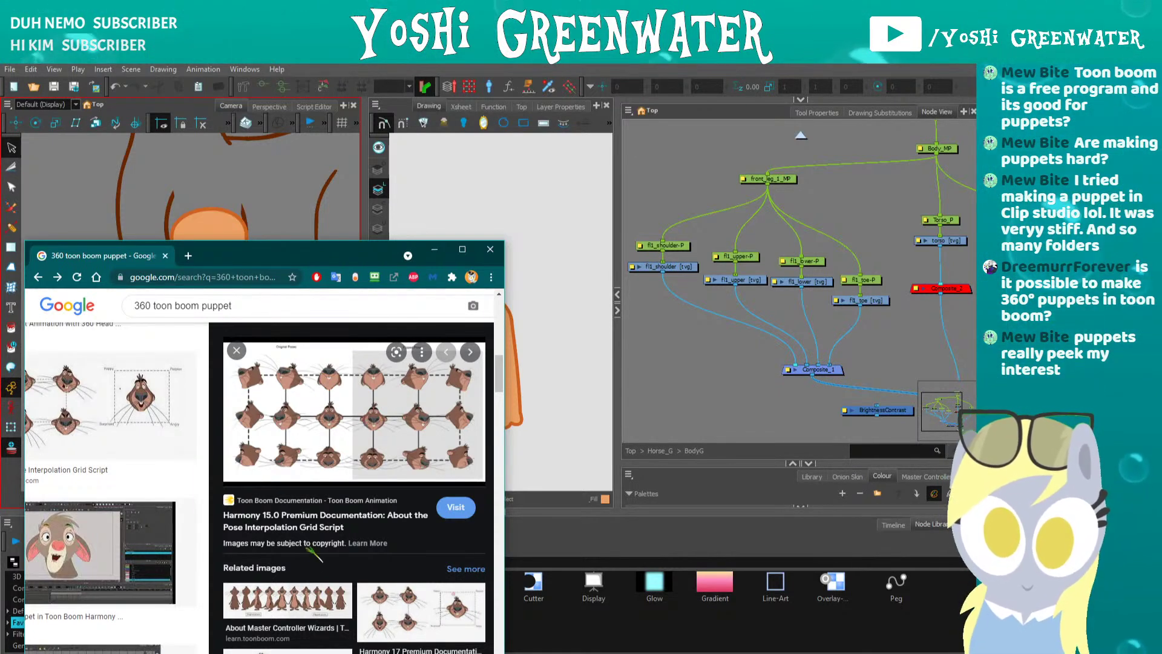
left_click(288, 602)
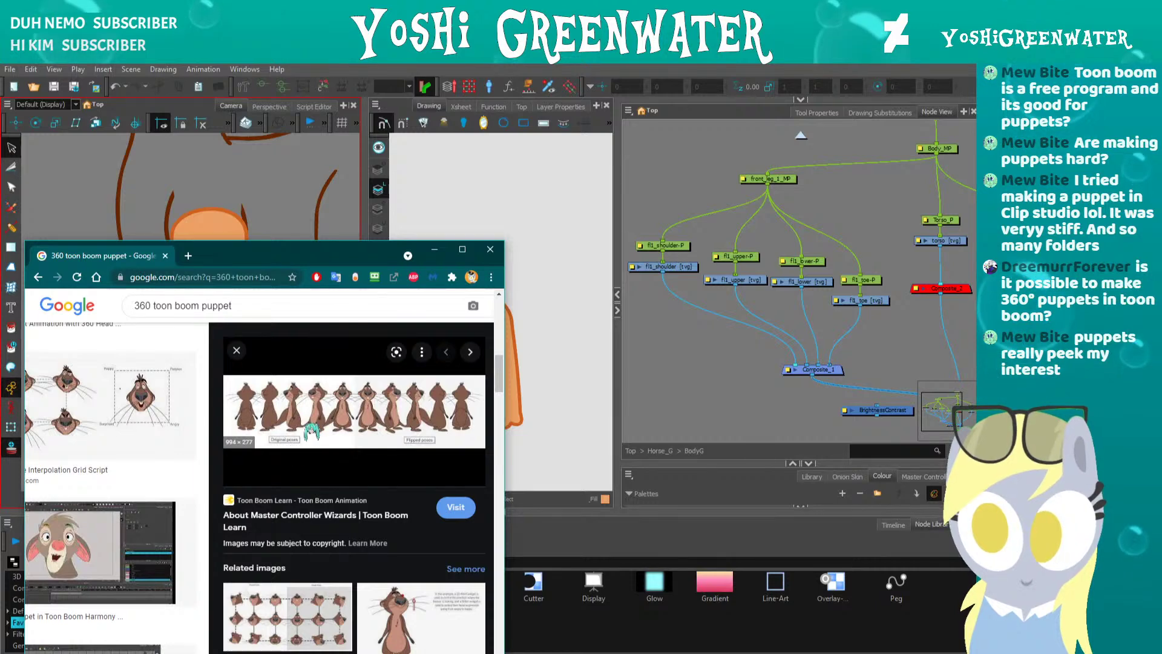
left_click(407, 608)
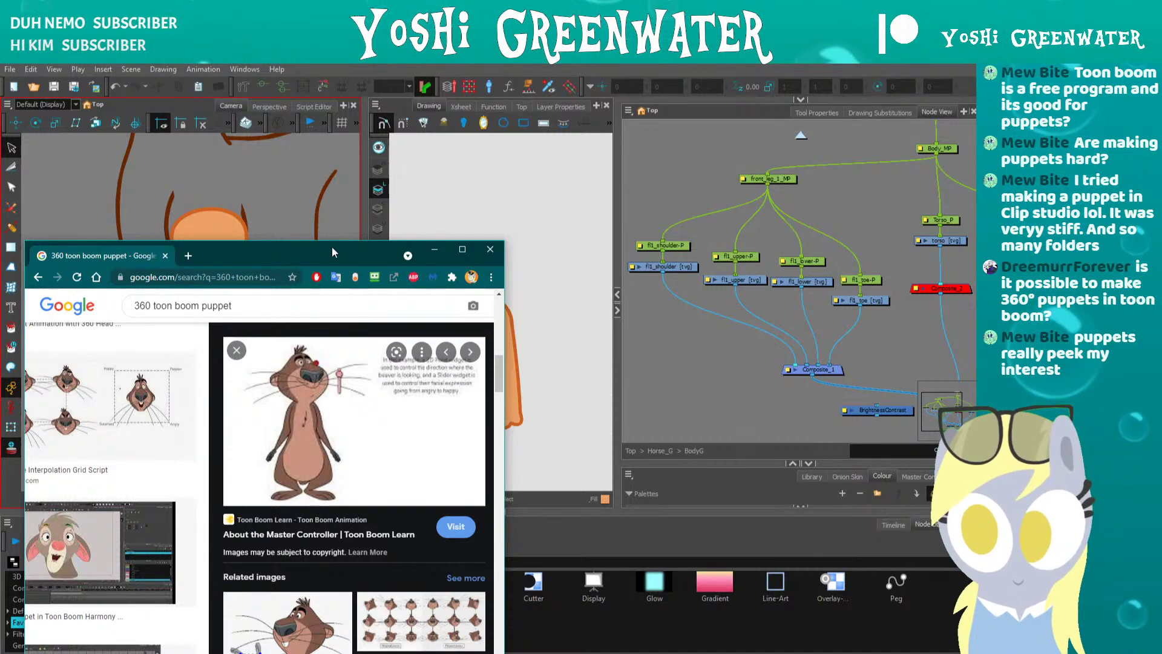
left_click_drag(335, 263, 0, 169)
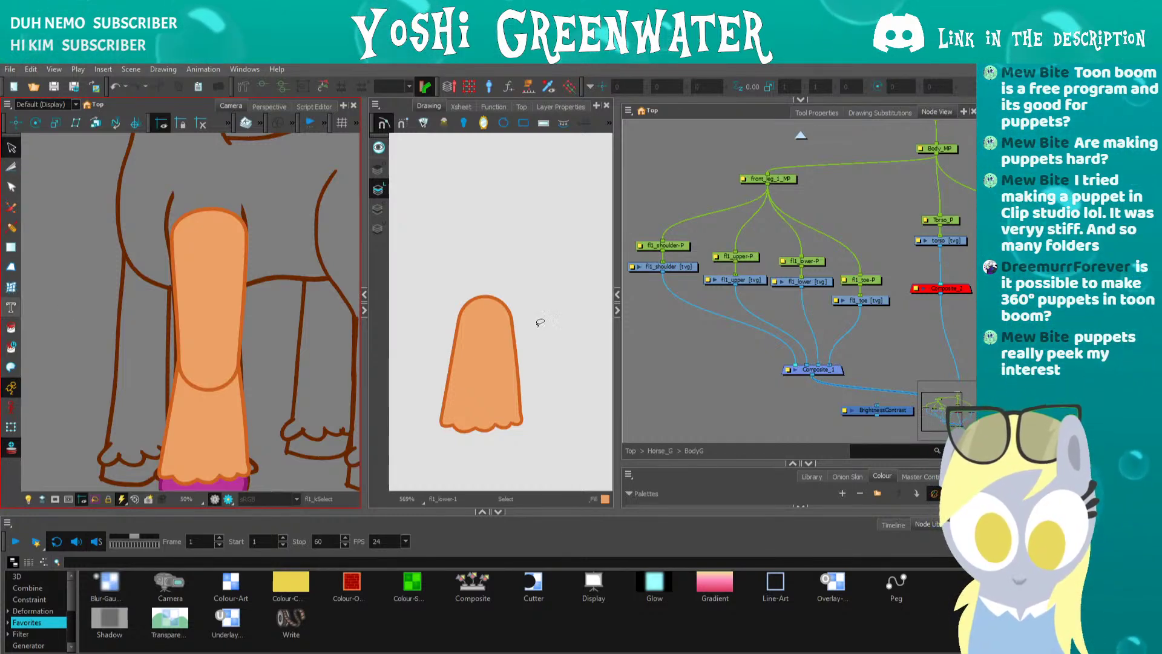
- Add a new vector drawing layer named fl1_knee to the front leg's node network
left_click(666, 348)
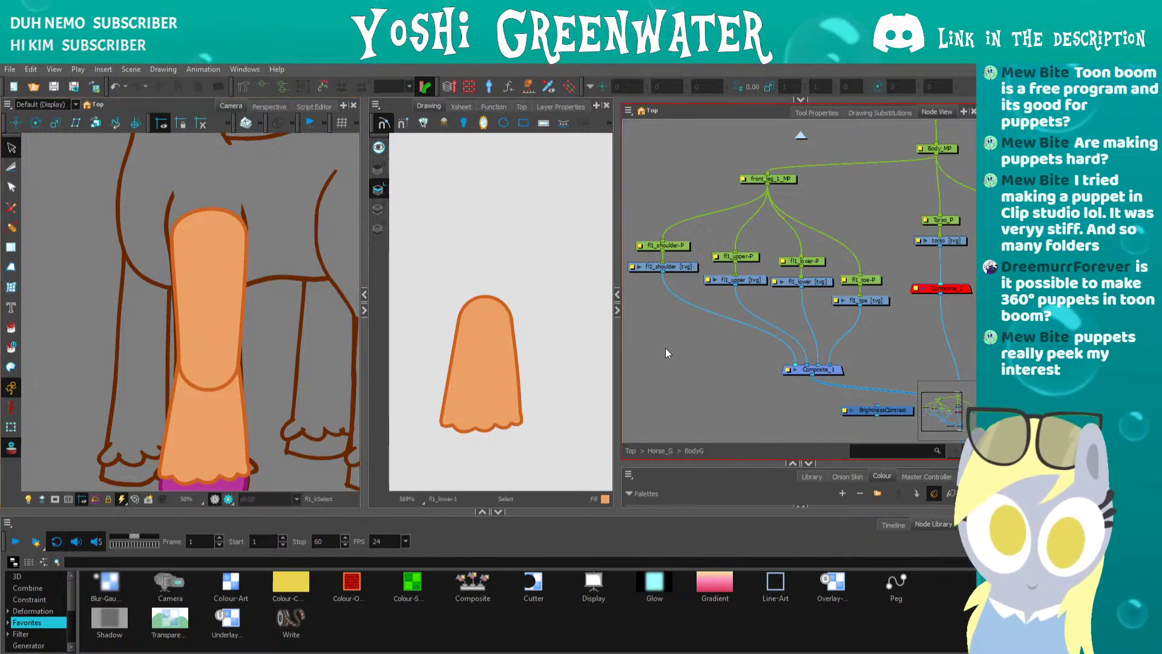
mouse_move(666, 349)
left_mouse_down()
mouse_move(646, 404)
mouse_move(664, 383)
left_mouse_up()
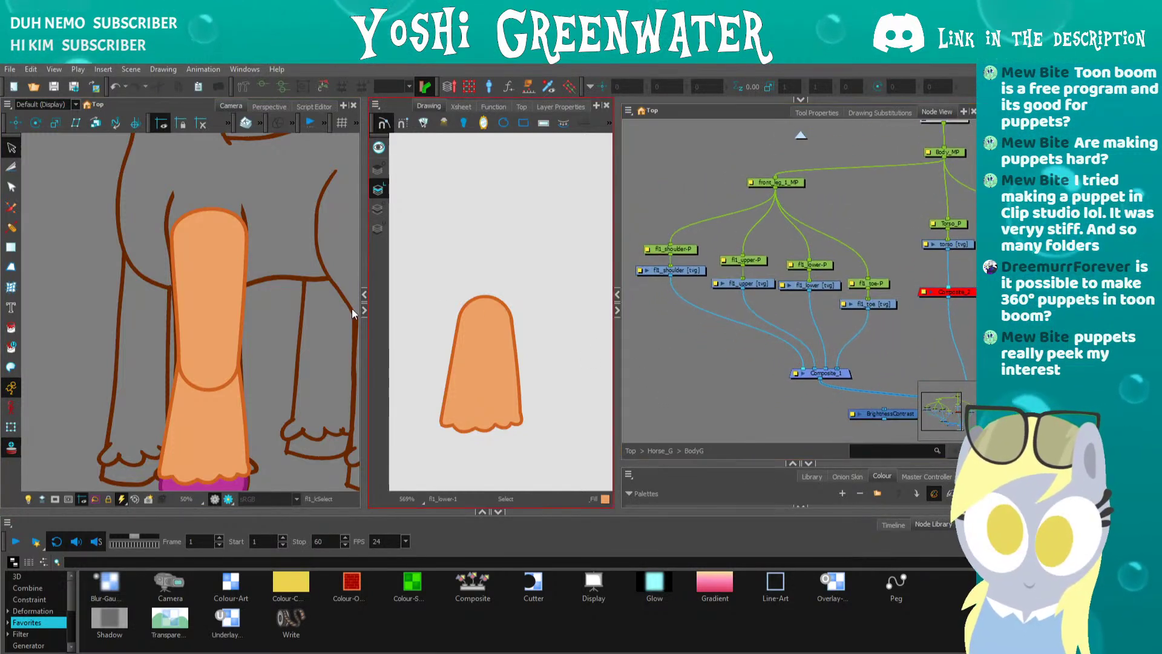
key("ctrl+r")
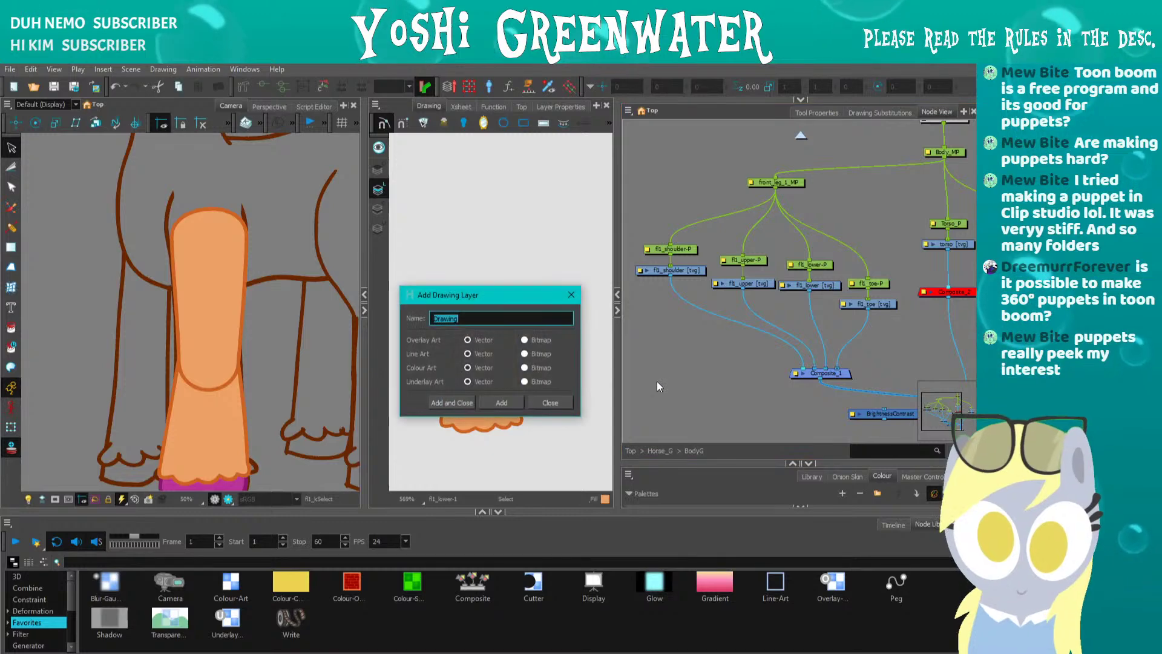
type("knee")
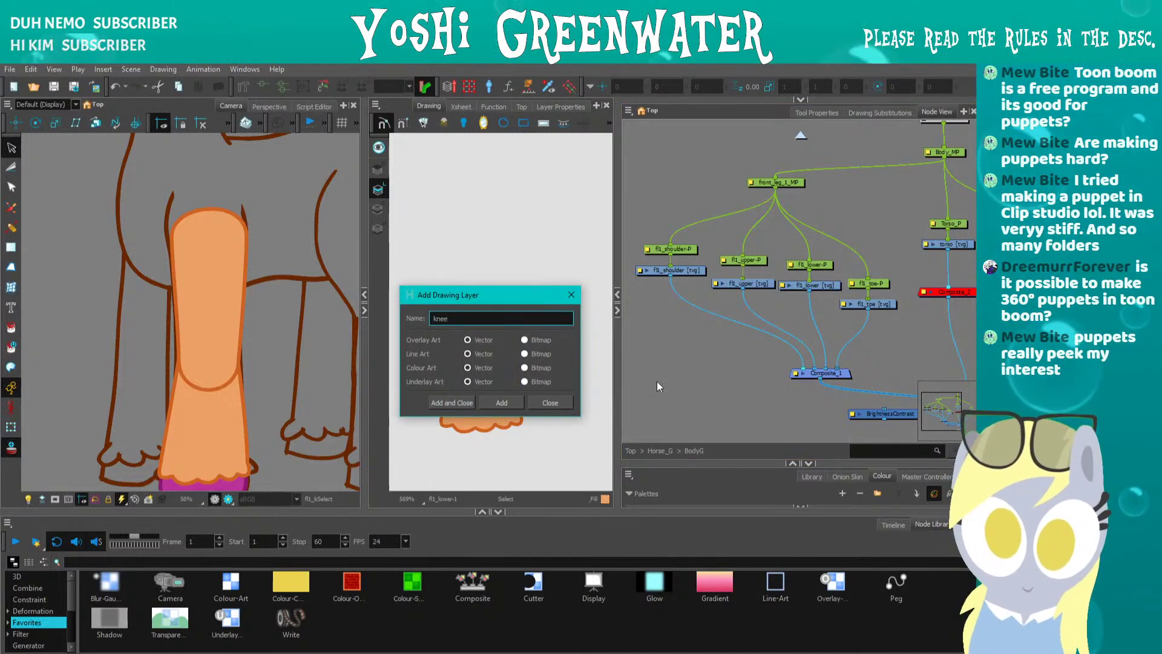
key("Home")
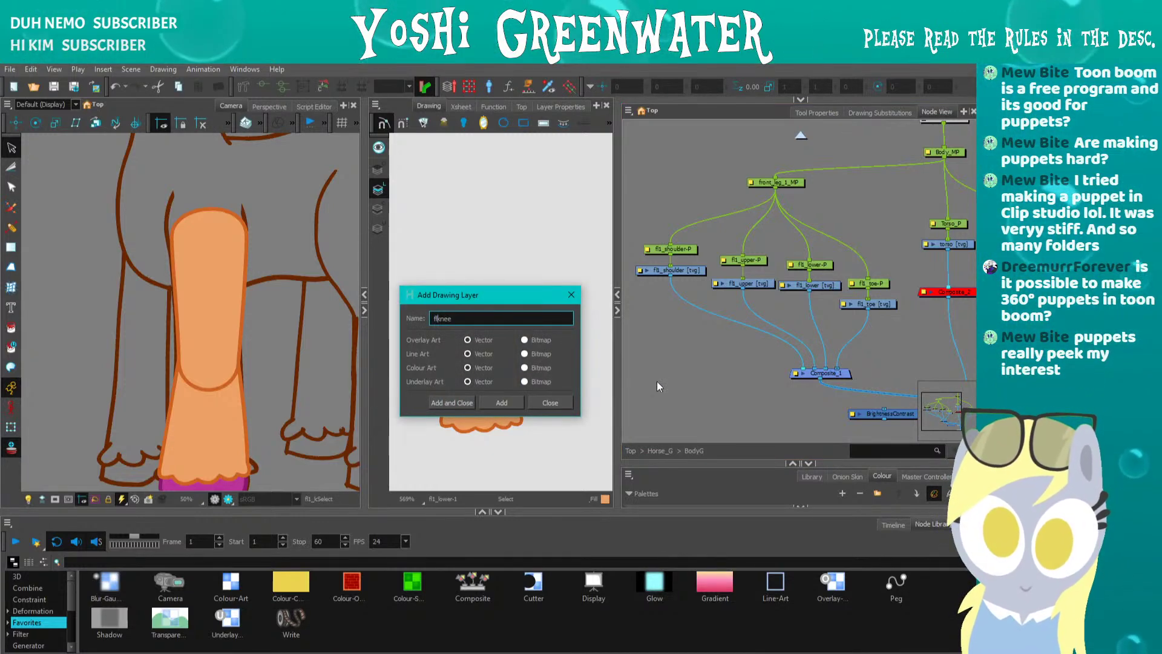
type("fl_")
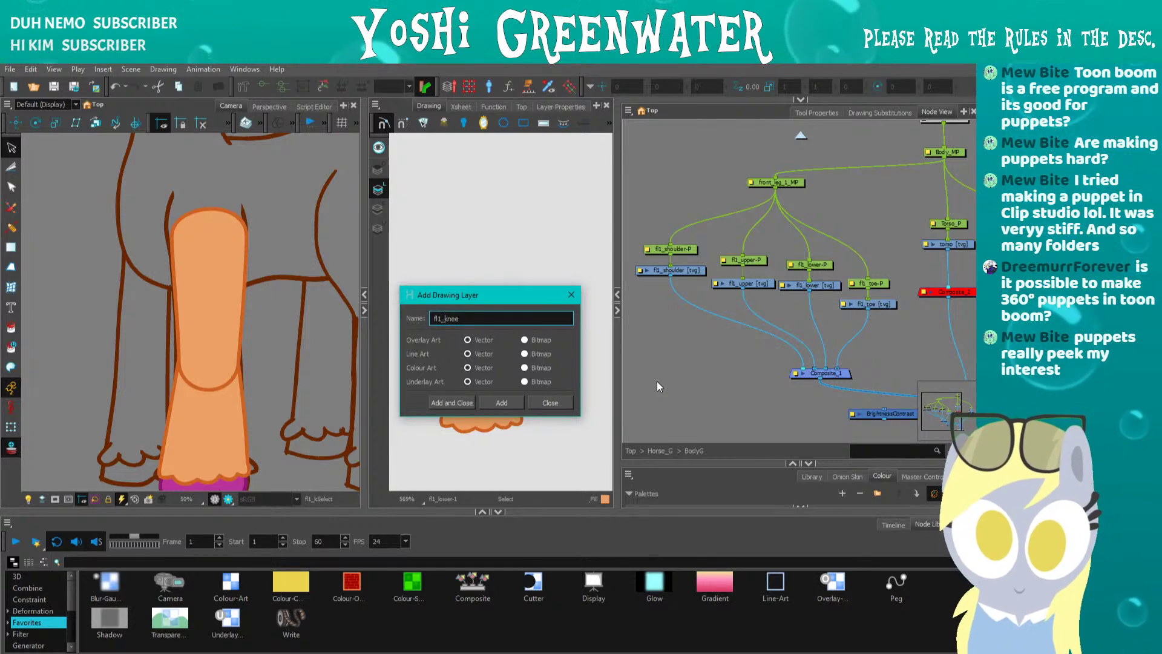
key("Return")
- Place the fl1_knee drawing node between the upper and lower leg nodes, and connect it to Composite_1
left_click_drag(689, 347, 655, 345)
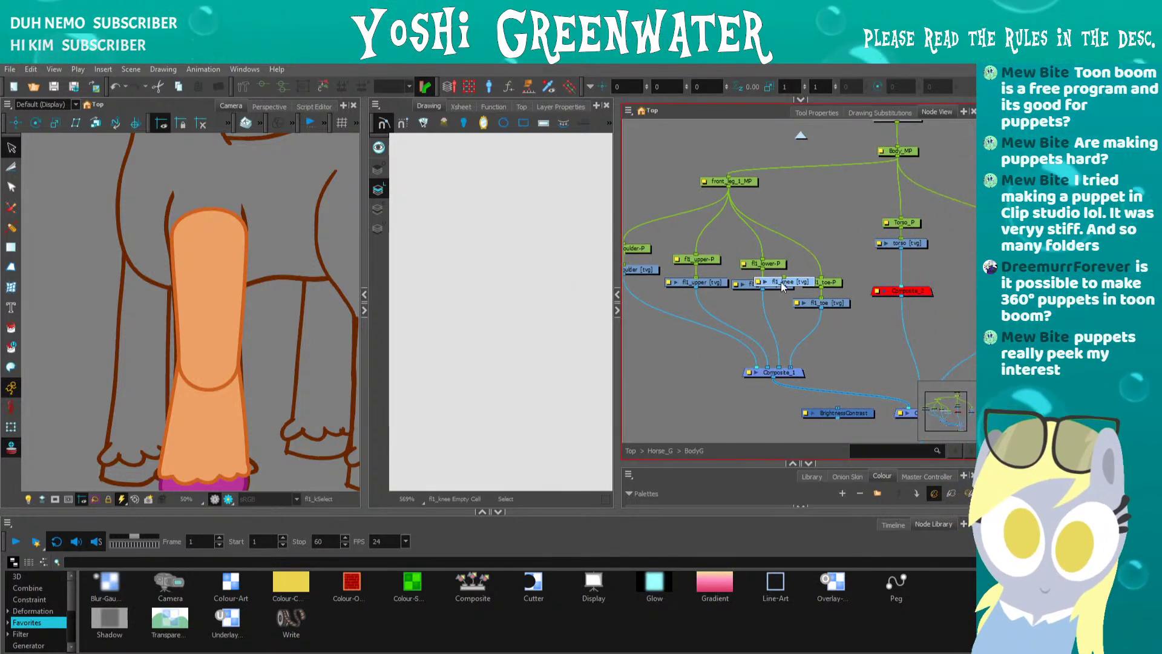
left_click_drag(779, 282, 775, 315)
left_click_drag(838, 268, 837, 314)
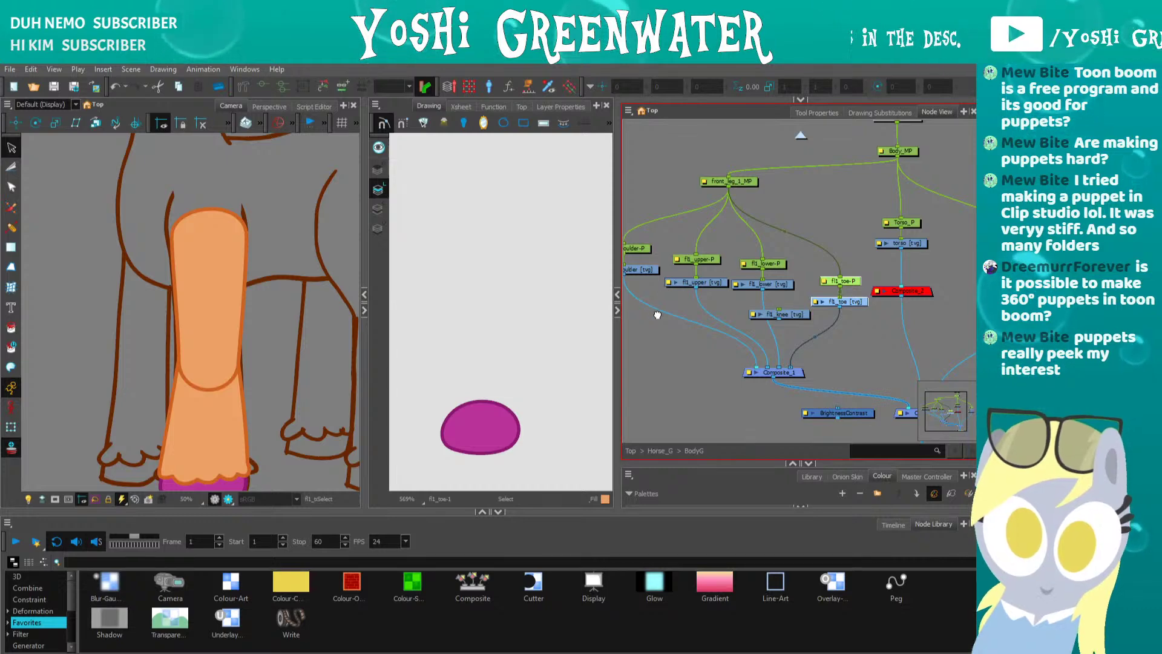
left_click_drag(656, 314, 690, 322)
mouse_move(635, 239)
left_mouse_down()
mouse_move(826, 342)
mouse_move(767, 326)
mouse_move(822, 287)
mouse_move(795, 333)
left_mouse_up()
left_click(757, 344)
left_click(776, 294)
left_click(787, 310)
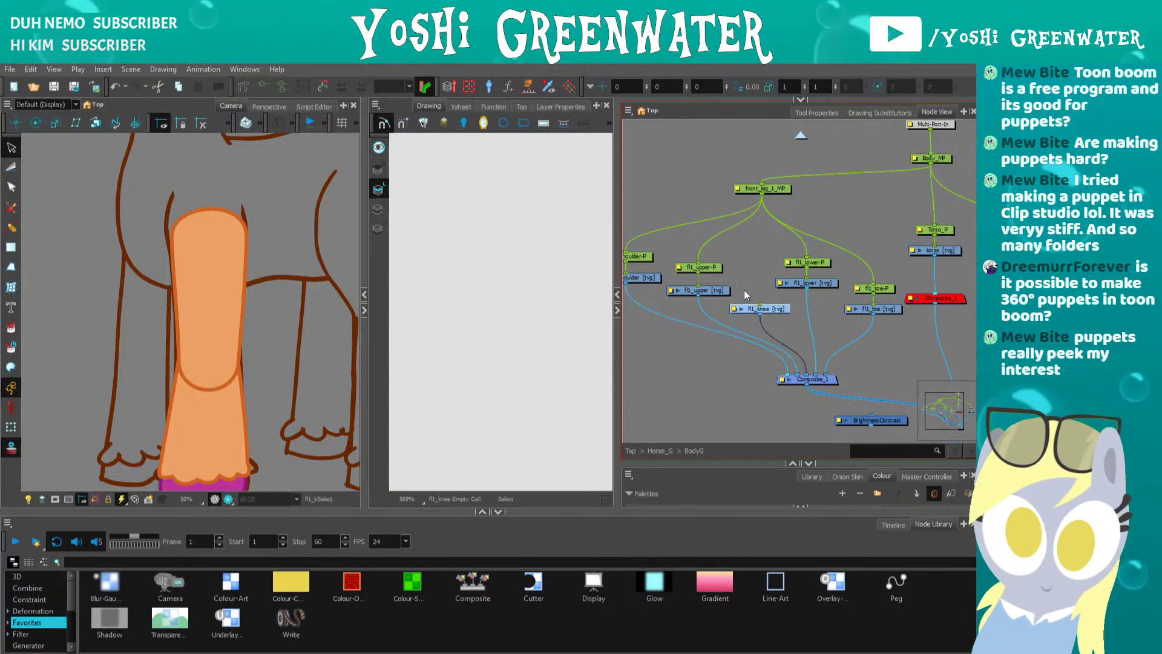
- Give the fl1_knee drawing a parent peg and connect that peg to front_leg_1_MP
key("ctrl+p")
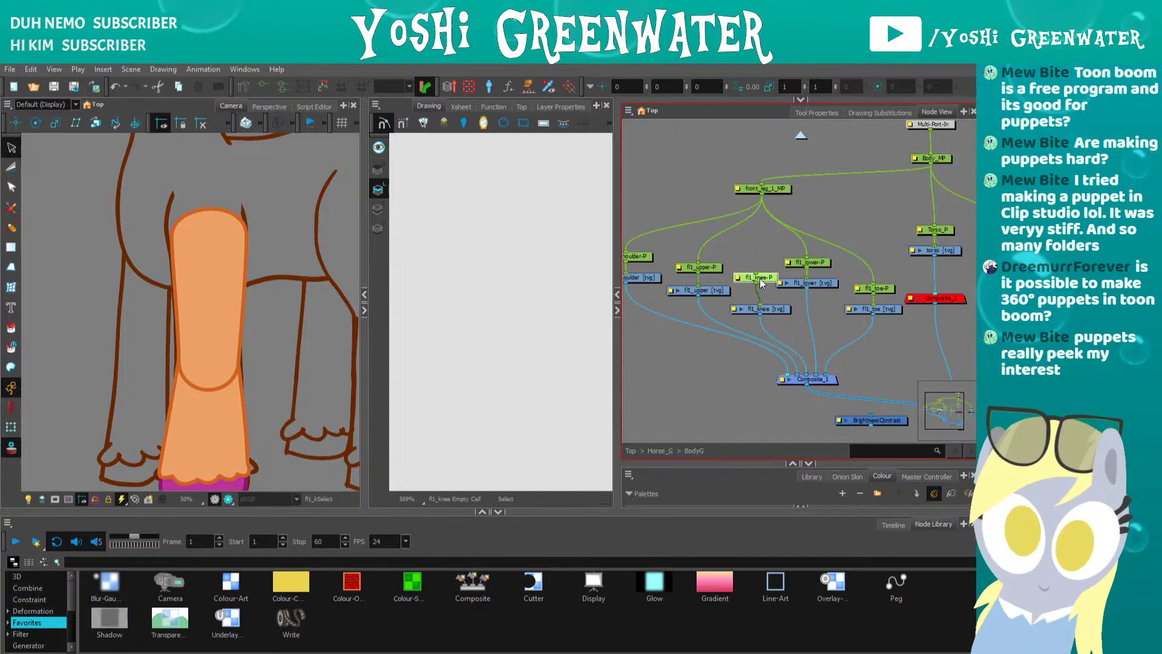
left_click(757, 238)
left_click_drag(762, 194, 756, 273)
- Space out the knee, lower and toe nodes with their pegs in a descending row above Composite_1
left_click_drag(683, 335, 723, 353)
mouse_move(657, 233)
left_mouse_down()
mouse_move(757, 327)
mouse_move(747, 291)
left_mouse_up()
mouse_move(766, 280)
left_mouse_down()
mouse_move(803, 335)
mouse_move(791, 282)
mouse_move(850, 314)
mouse_move(847, 297)
left_mouse_up()
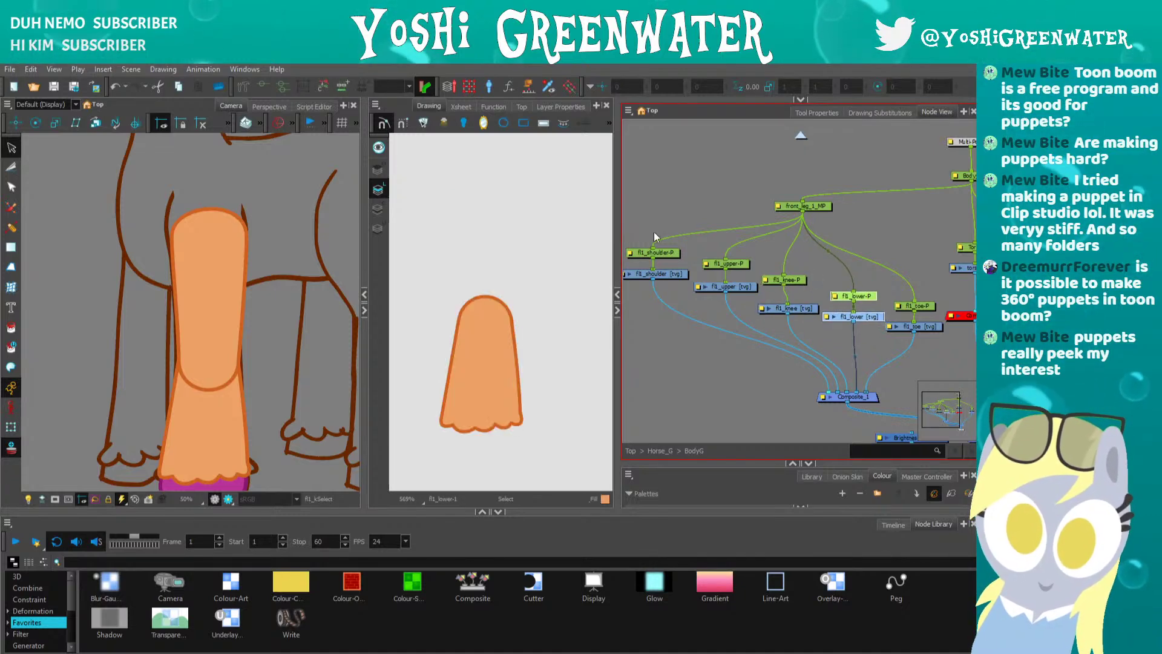
left_click_drag(654, 237, 902, 342)
mouse_move(847, 297)
left_mouse_down()
mouse_move(859, 353)
mouse_move(796, 307)
mouse_move(805, 328)
mouse_move(806, 291)
left_mouse_up()
left_click(772, 379)
left_click(802, 309, "shift")
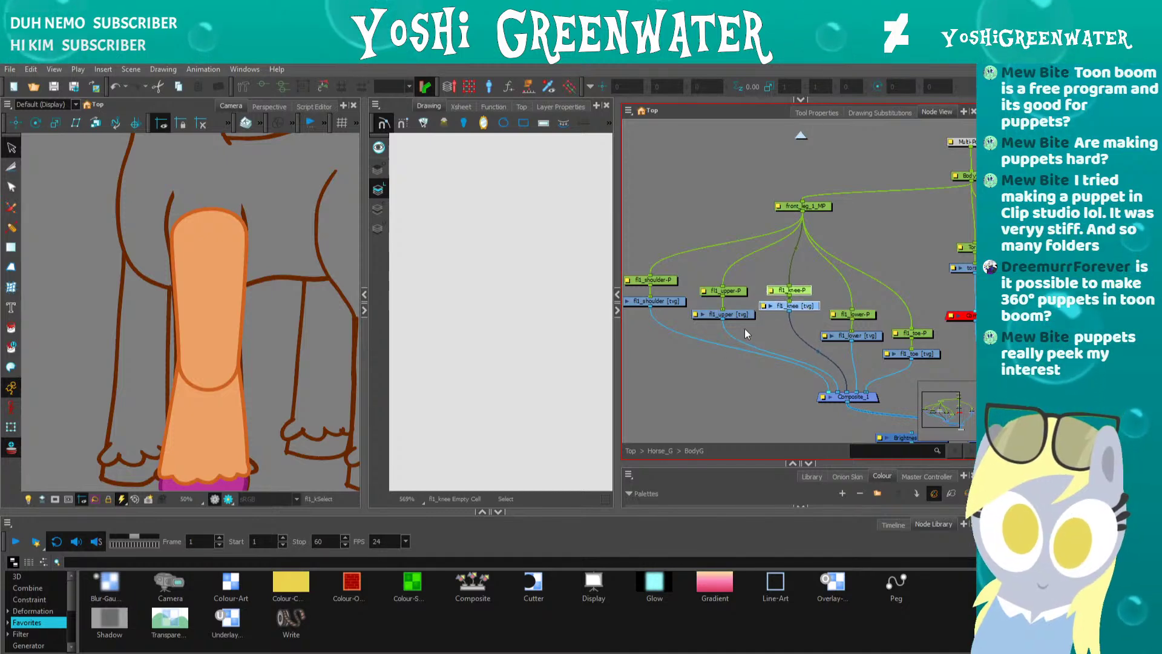
- Raise the shoulder and upper leg nodes to continue the stepped layout, and tidy the knee peg's position
left_click(737, 290)
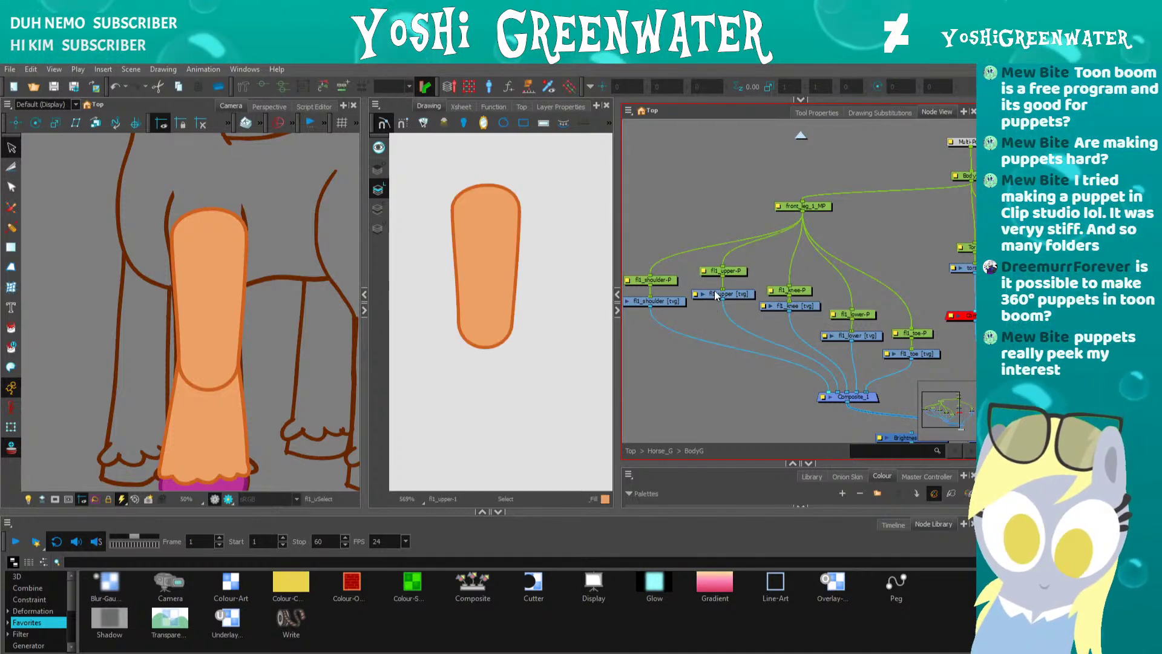
mouse_move(714, 297)
left_mouse_down()
mouse_move(643, 276)
mouse_move(647, 260)
left_mouse_up()
left_click(736, 366)
left_click_drag(736, 366, 711, 371)
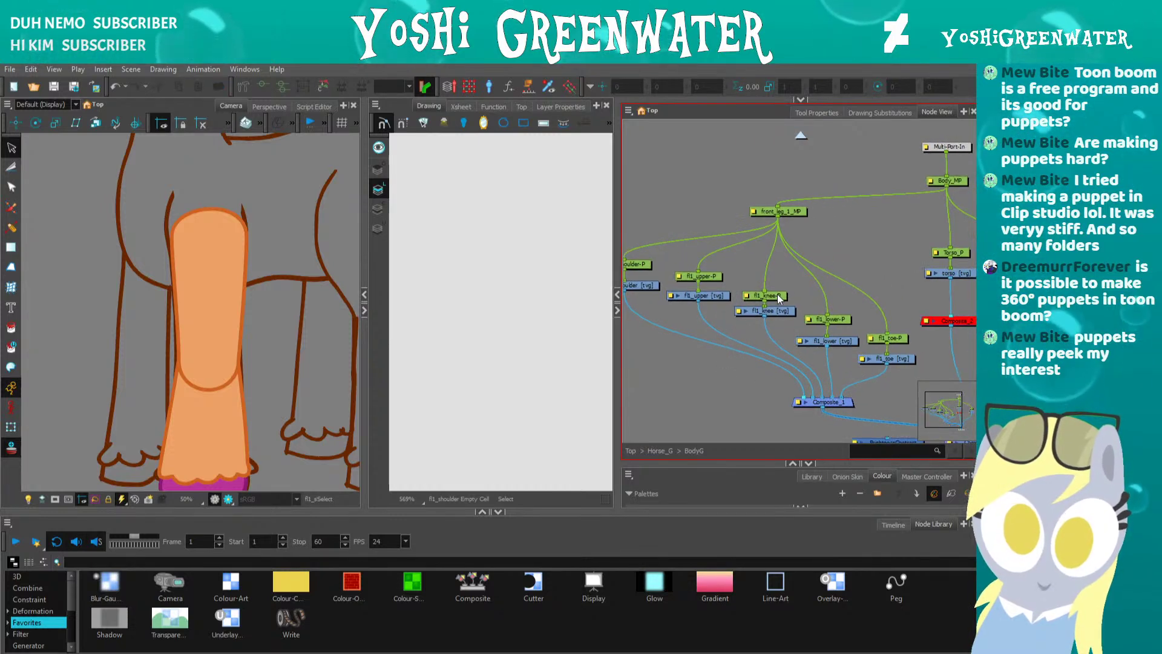
left_click_drag(777, 295, 777, 292)
left_click(727, 363)
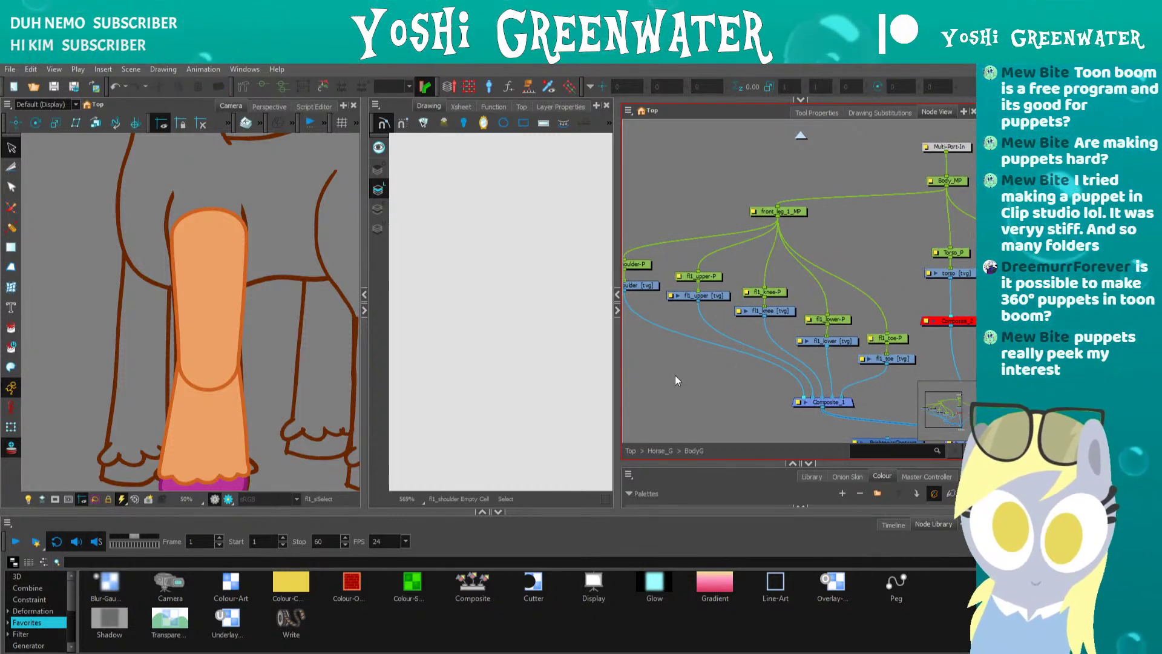
- Draw a circle on the fl1_knee drawing and fill it with the Coat_Fill colour
scroll(754, 349, "up", 4)
left_click(768, 339)
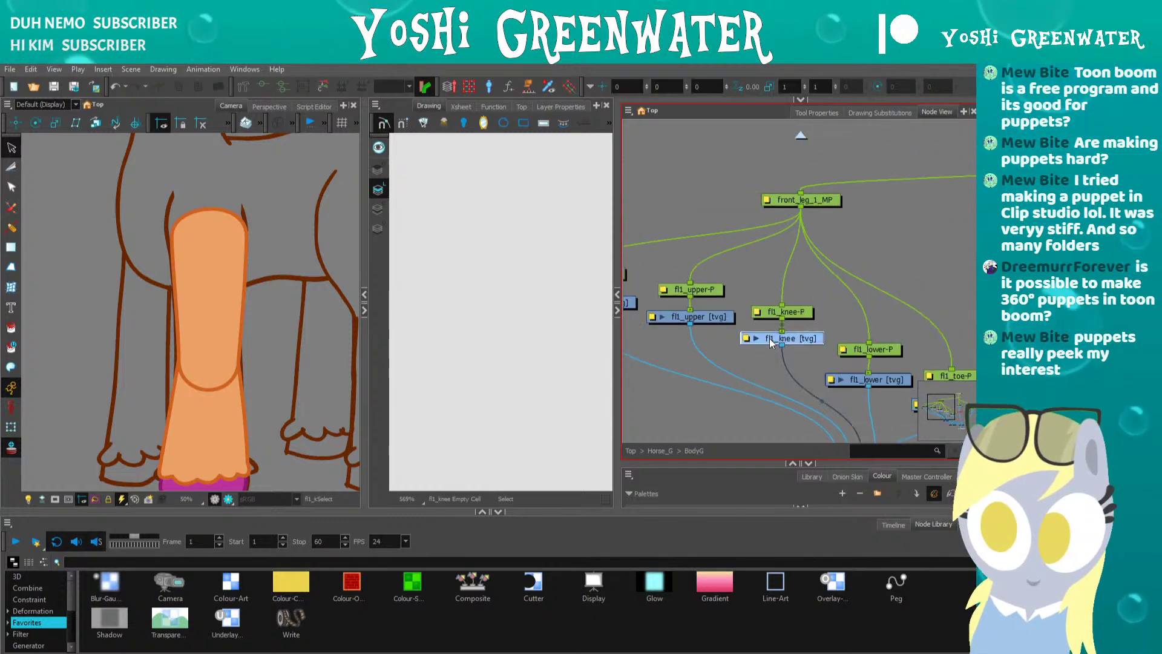
left_click(509, 220)
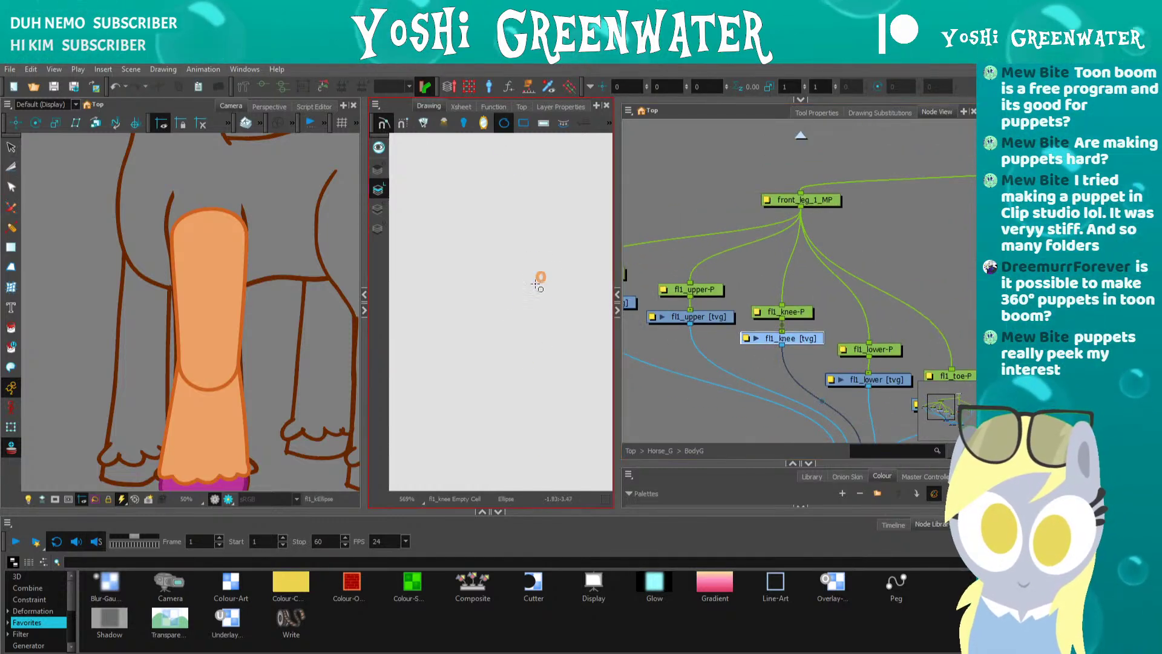
left_click_drag(545, 272, 457, 356)
key("alt+i")
left_click_drag(727, 461, 721, 327)
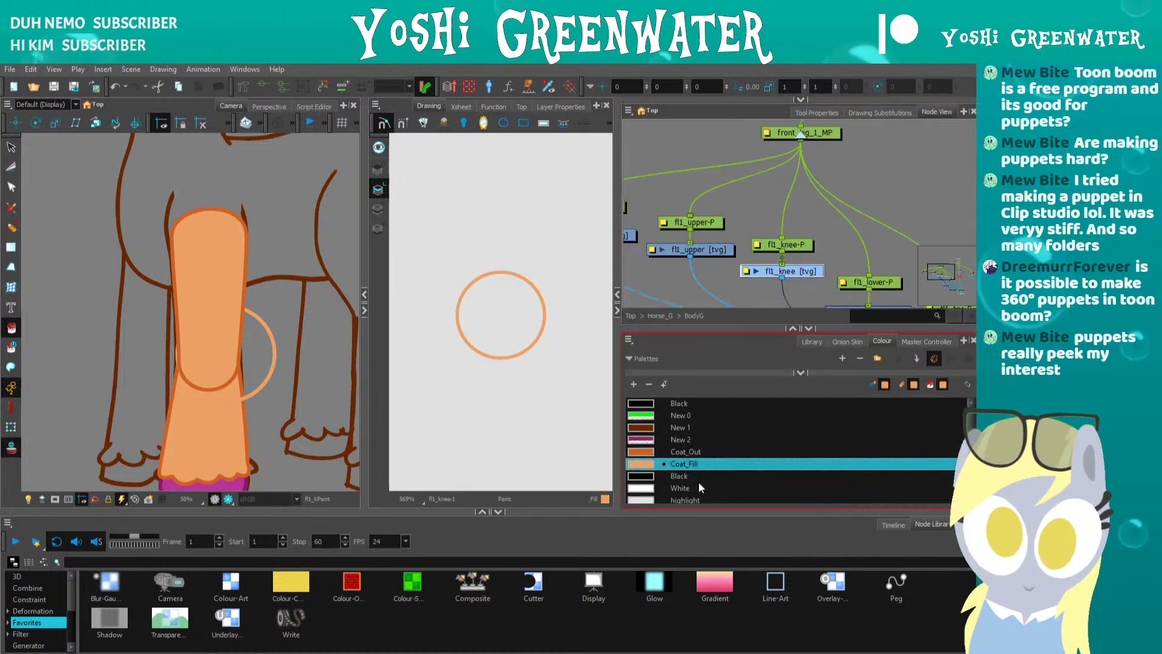
left_click_drag(685, 513, 681, 572)
left_click(498, 331)
- Delete the knee circle's outline and move the filled circle over the joint between the upper and lower leg
key("alt+s")
left_click(458, 345)
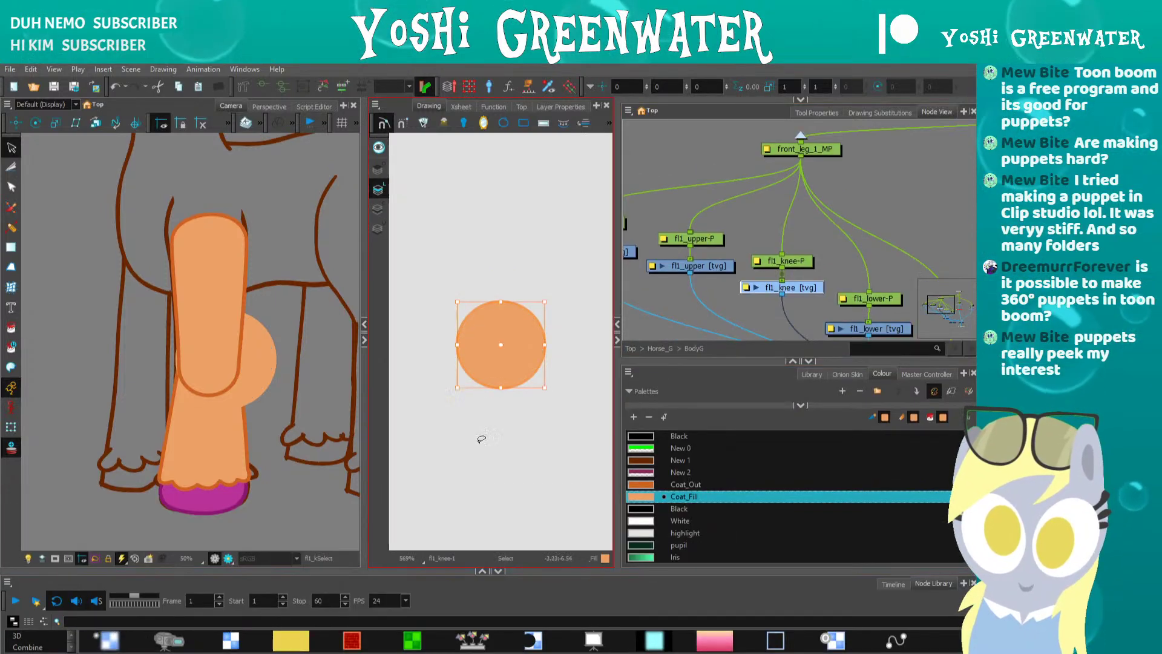
key("Delete")
left_click_drag(228, 366, 181, 372)
scroll(179, 374, "up", 2)
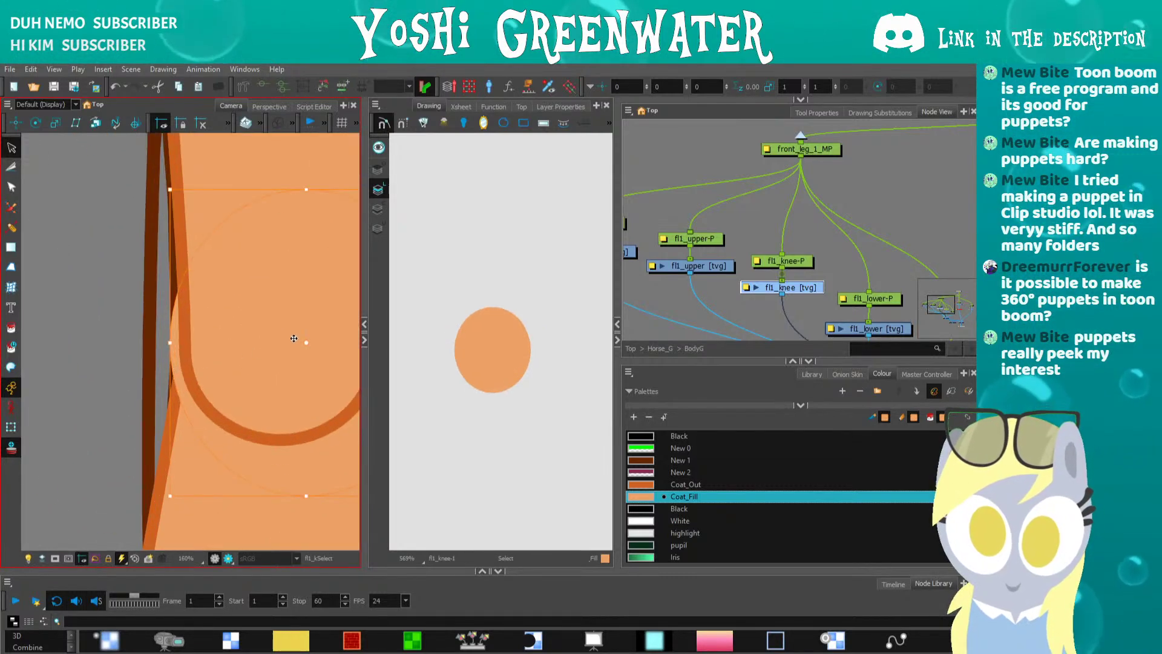
- Widen the Camera view and scale the knee circle down to roughly the leg's width
left_click(371, 342)
left_click_drag(364, 357, 466, 357)
scroll(350, 428, "down", 2)
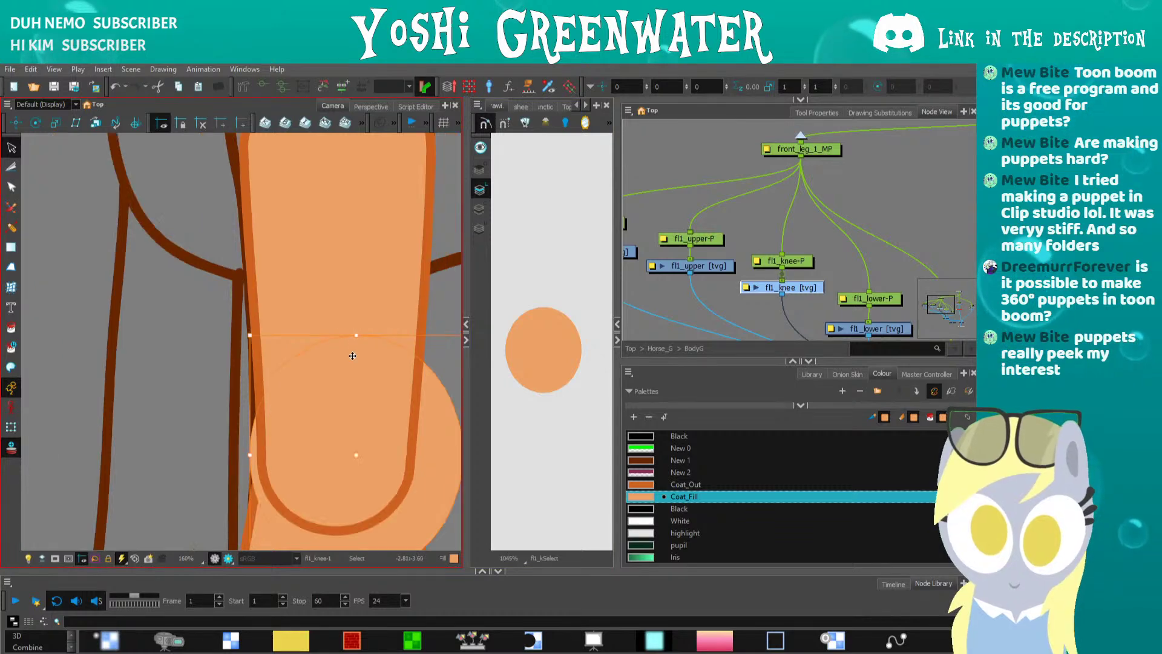
left_click_drag(311, 413, 284, 320)
left_click(300, 423)
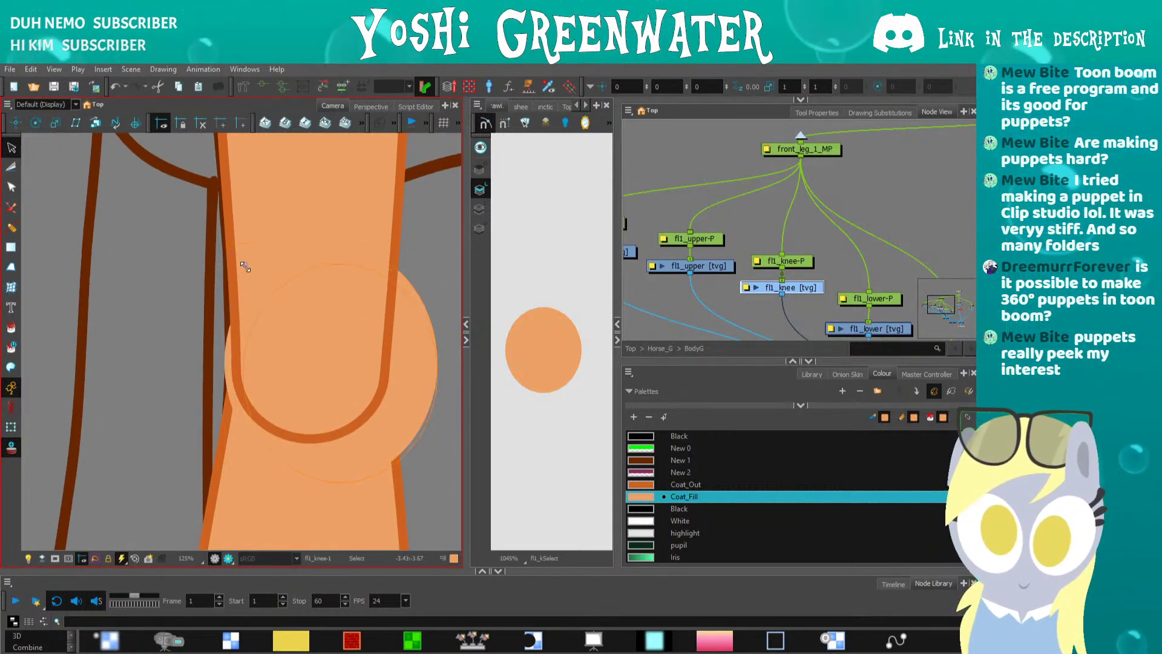
left_click_drag(258, 282, 256, 279)
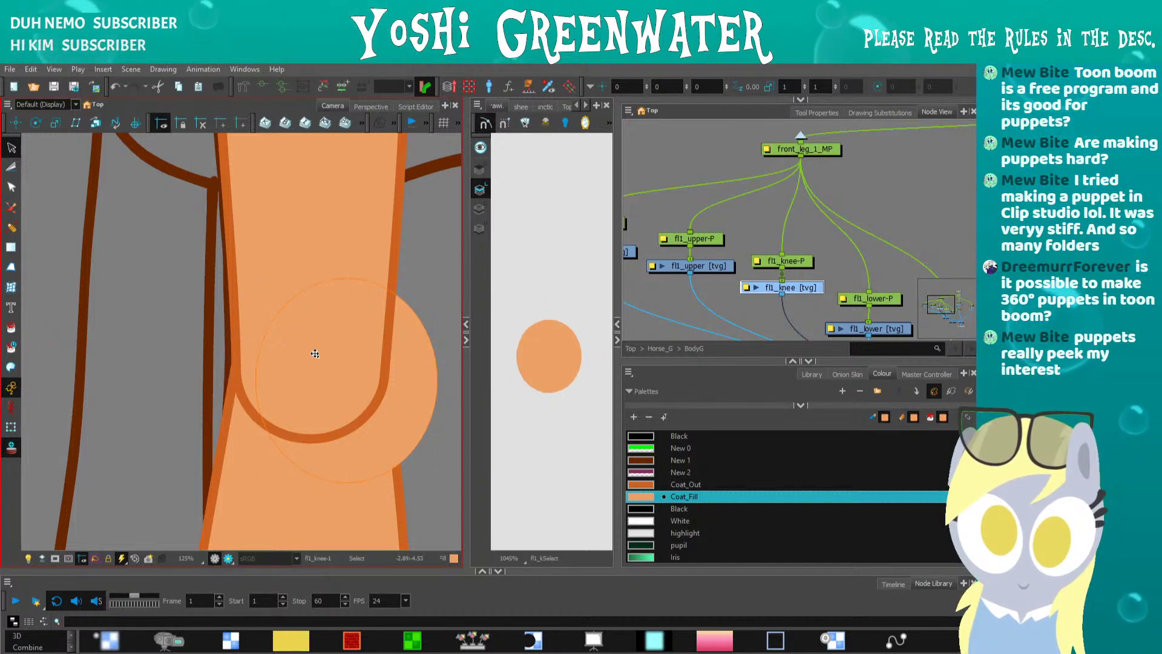
- Centre the knee circle on the leg joint and shrink it to sit just within the leg's edges
left_click_drag(306, 347, 264, 348)
key("Right")
key("Right")
key("Right")
key("Up")
key("Up")
key("Up")
key("Up")
key("Up")
key("Up")
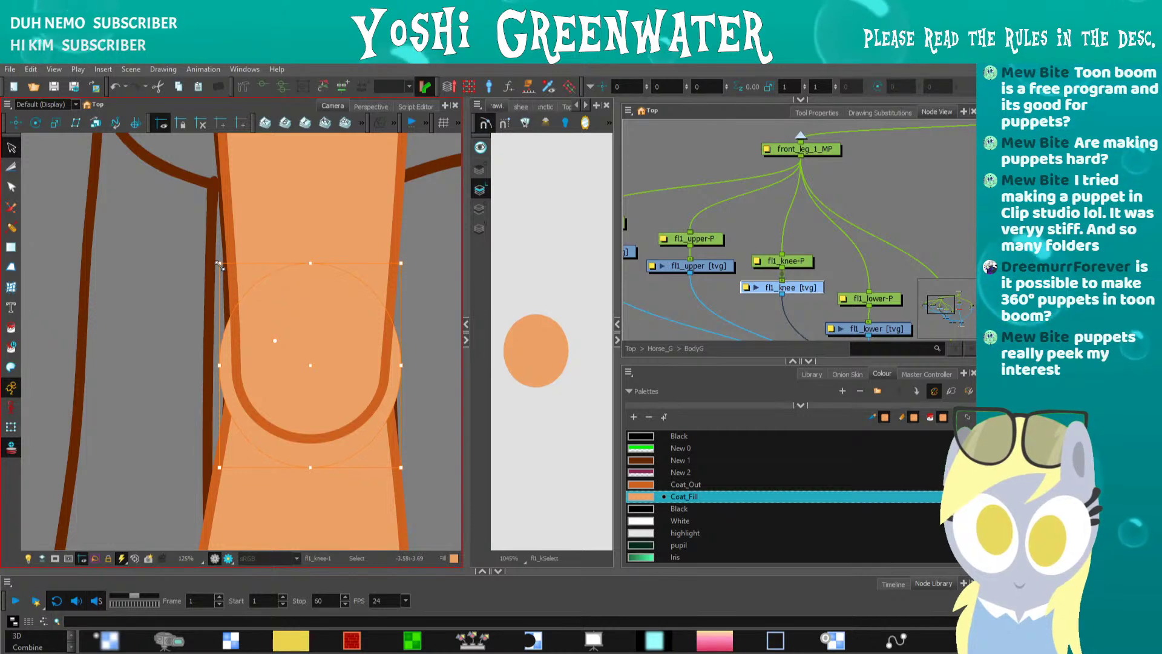
left_click_drag(221, 263, 231, 281)
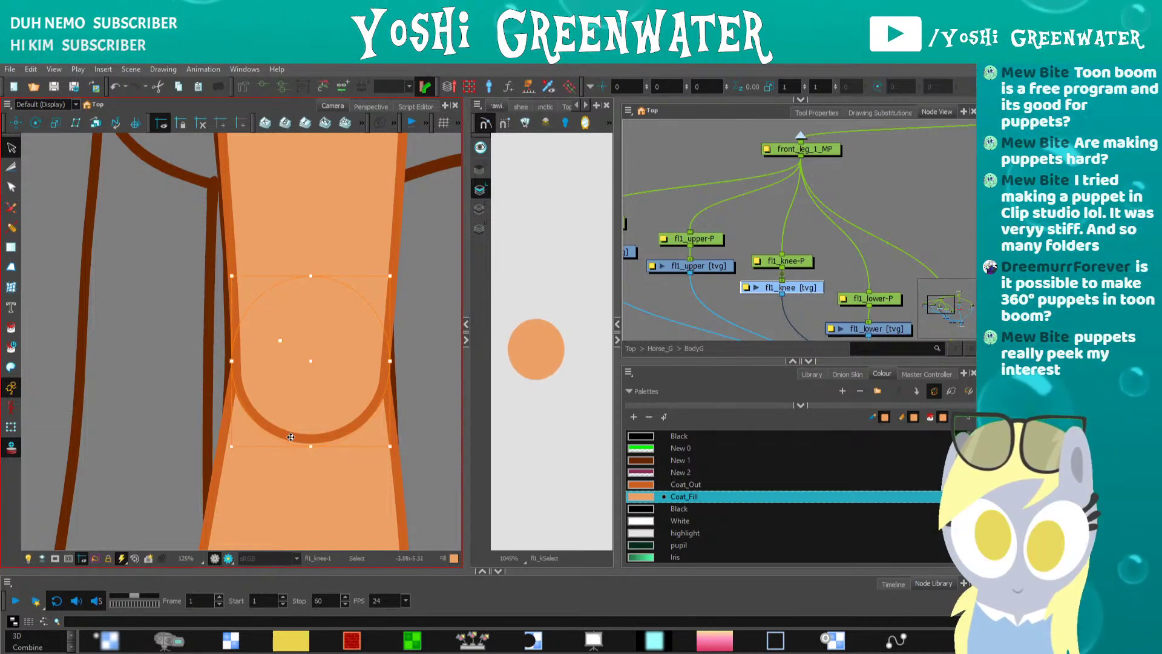
left_click(206, 387)
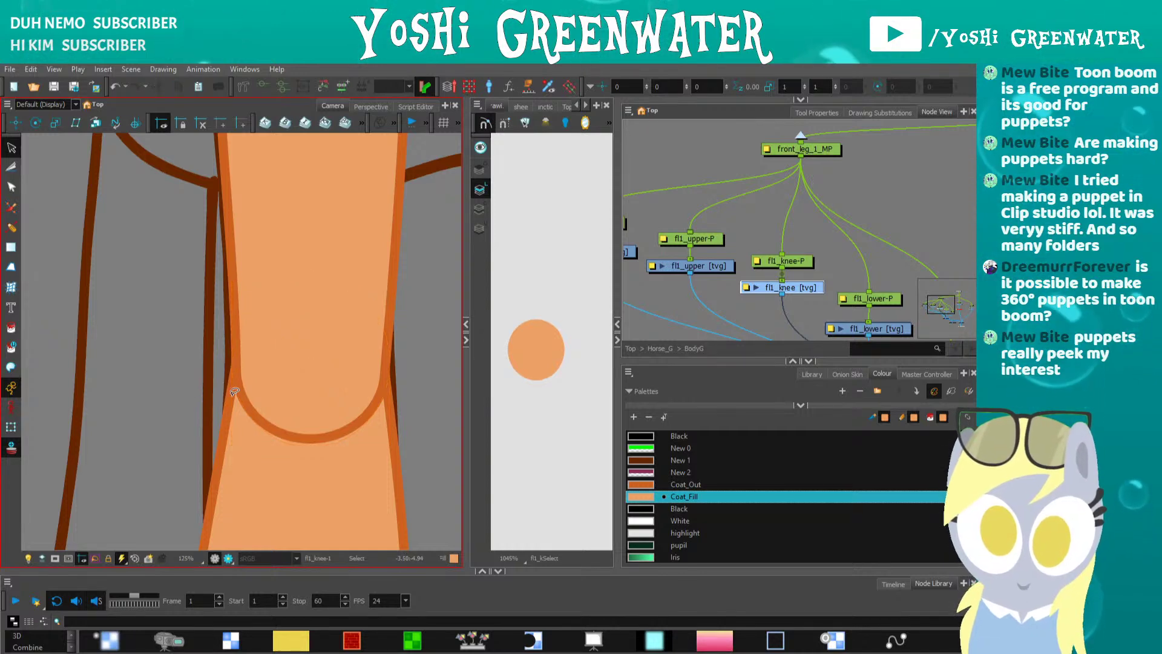
- Reorder the fl1_knee connection in Composite_1 to sit in front of the upper leg, then slightly narrow and lower the circle
left_click_drag(692, 319, 677, 215)
left_click_drag(846, 299, 829, 301)
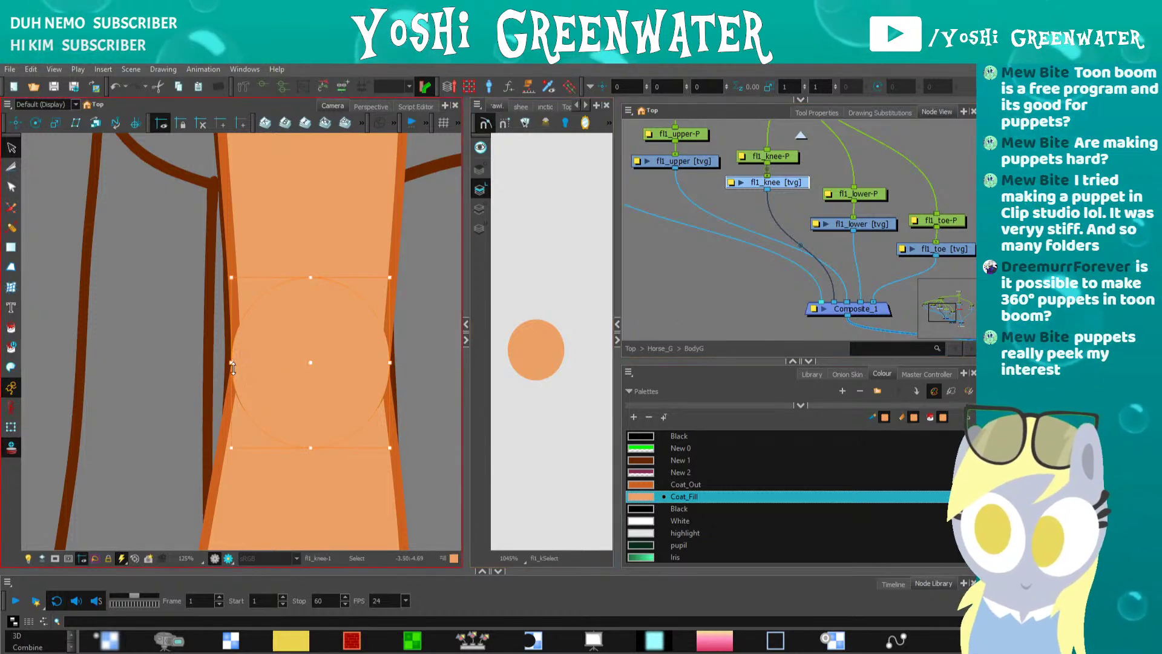
left_click(236, 364)
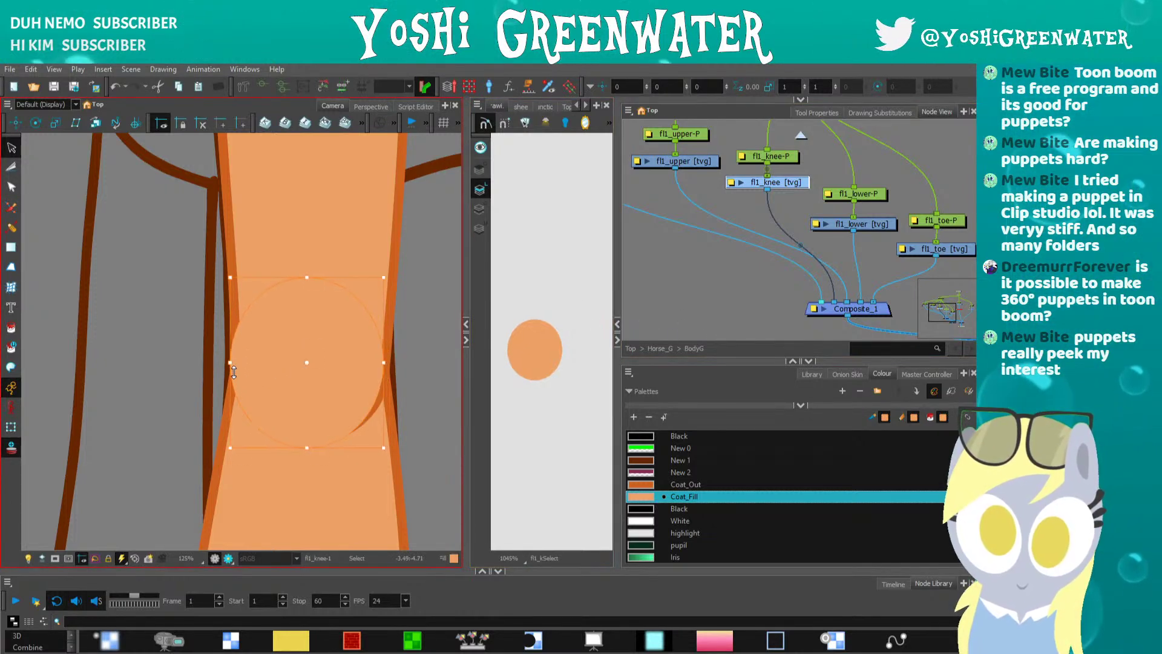
left_click_drag(235, 366, 235, 372)
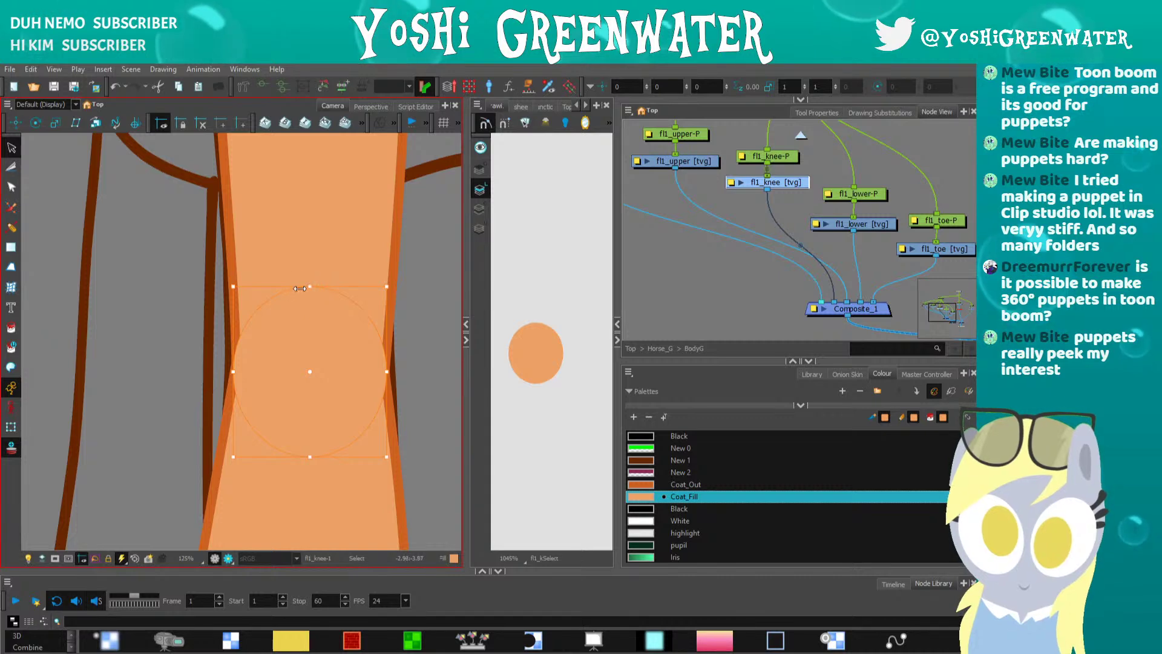
key("Right")
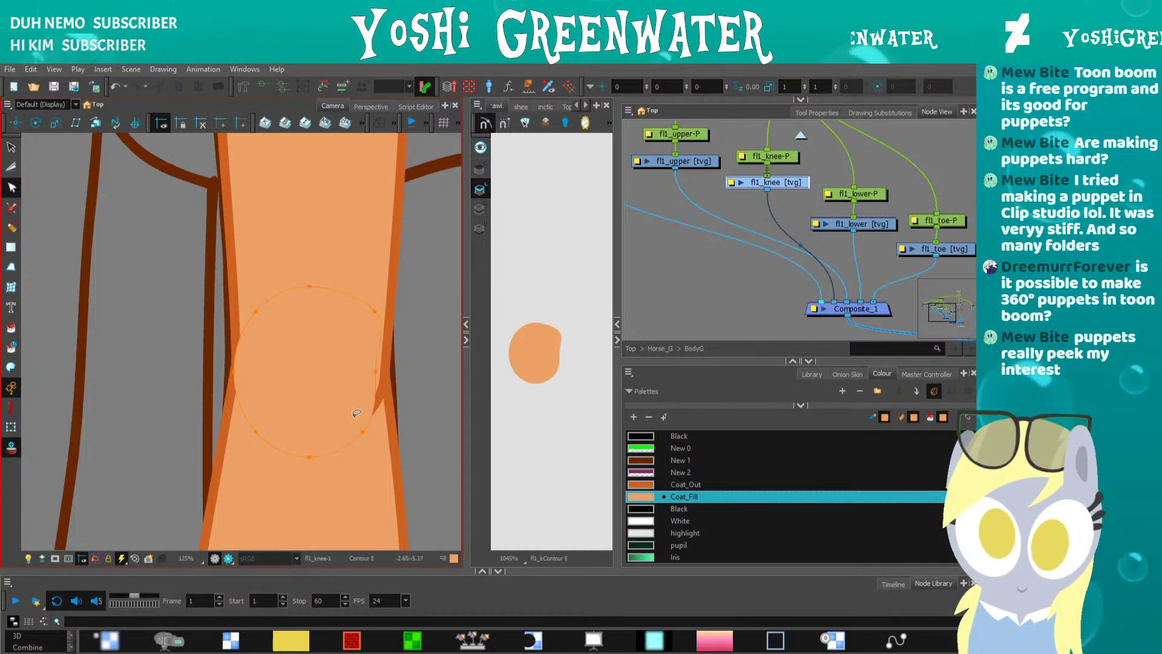
- Reshape the knee patch's contour points to cover the joint lines while following the inner edges of the leg outlines
left_click(341, 453)
left_click_drag(375, 372, 379, 375)
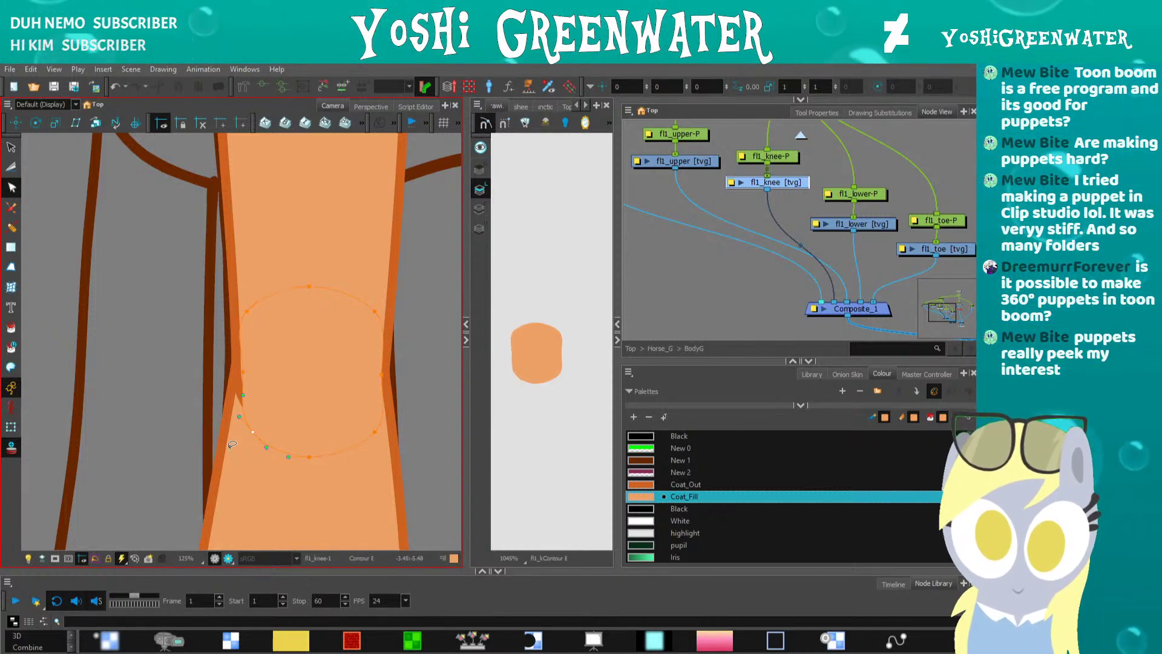
left_click(222, 399)
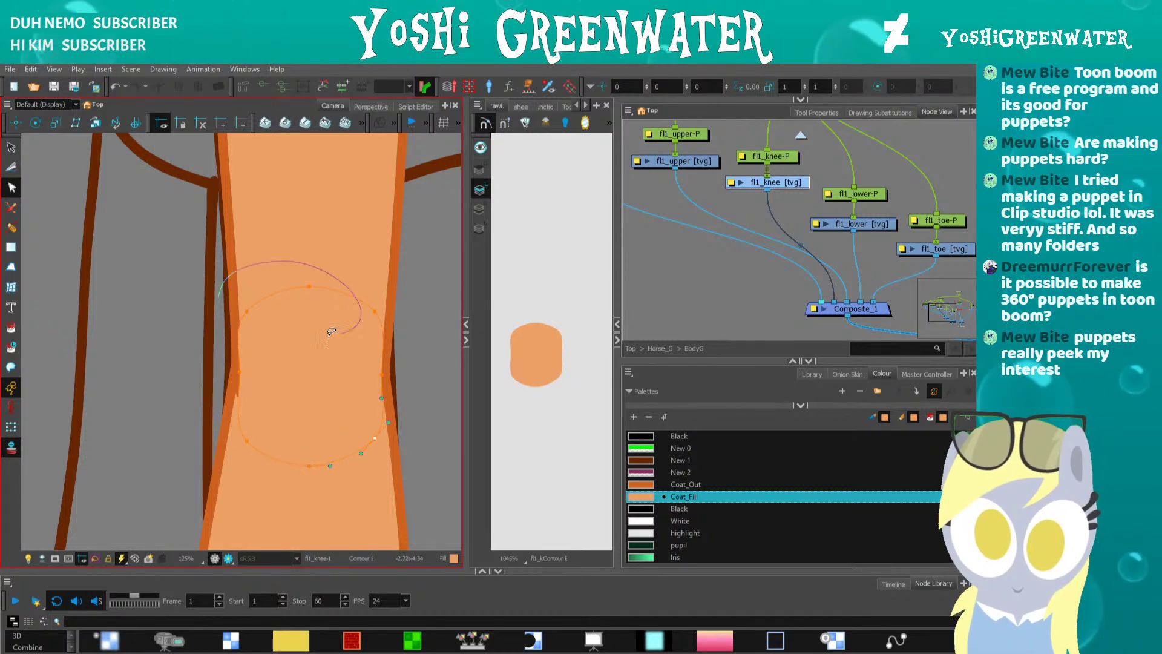
left_click(374, 311)
key("Up")
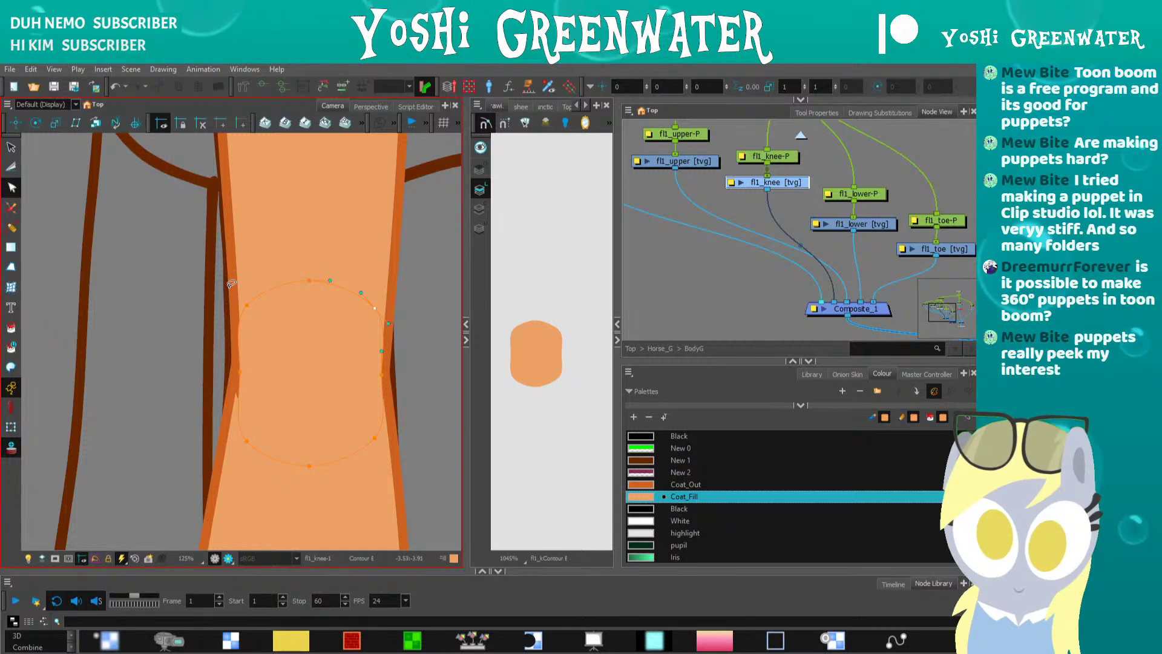
key("Up")
left_click_drag(211, 340, 211, 426)
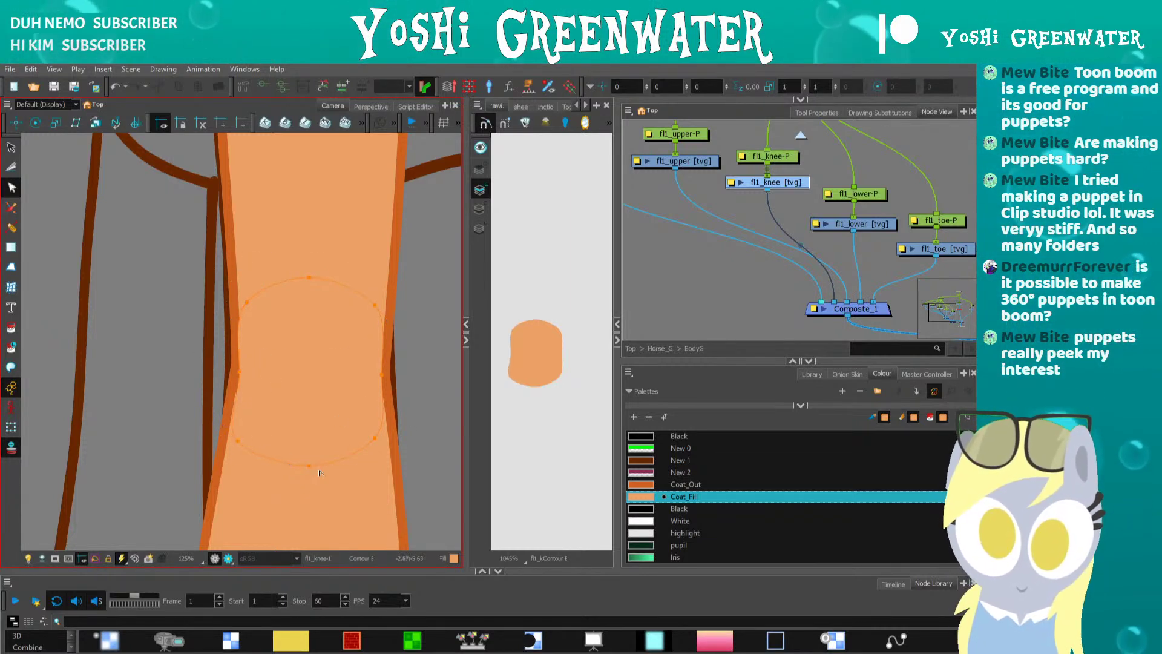
left_click(375, 438)
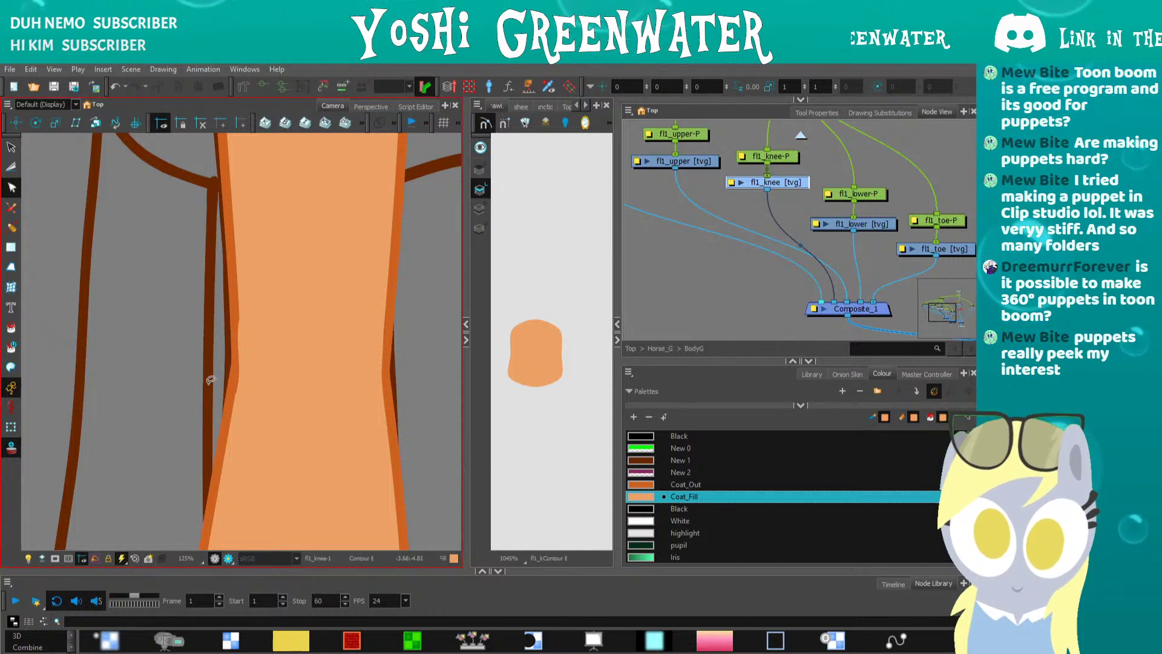
- Enlarge the Node View and nudge the fl1_lower-P peg slightly higher above its drawing node, keeping it selected for transforming
key("shift+m")
key("shift+m")
key("shift+m")
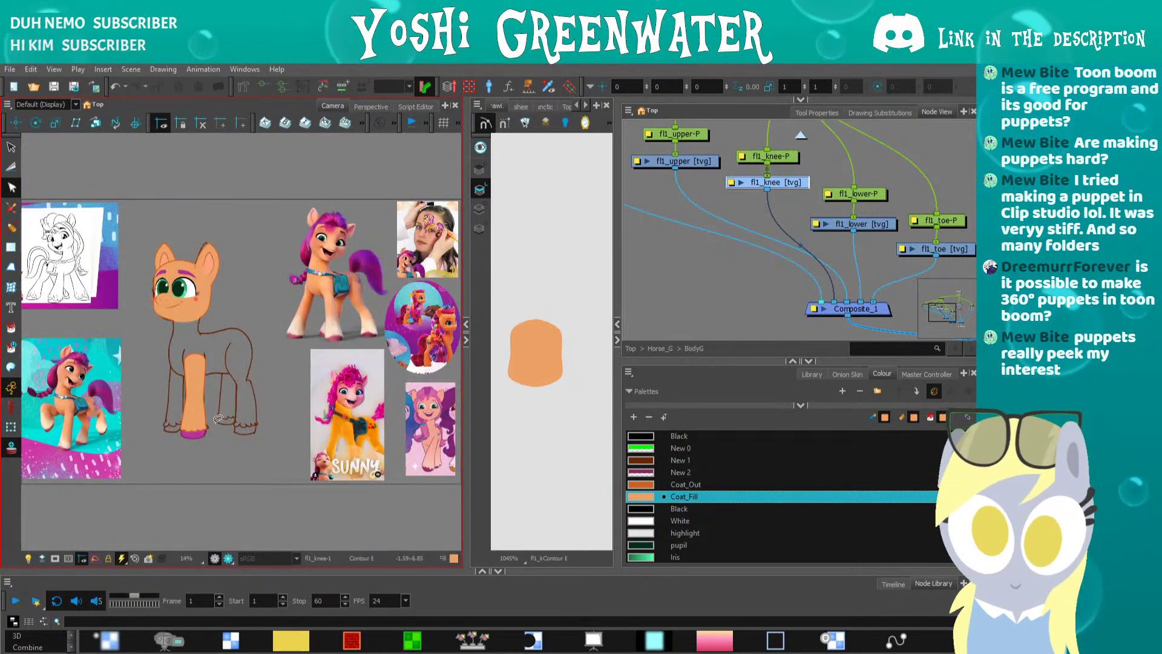
scroll(173, 404, "up", 2)
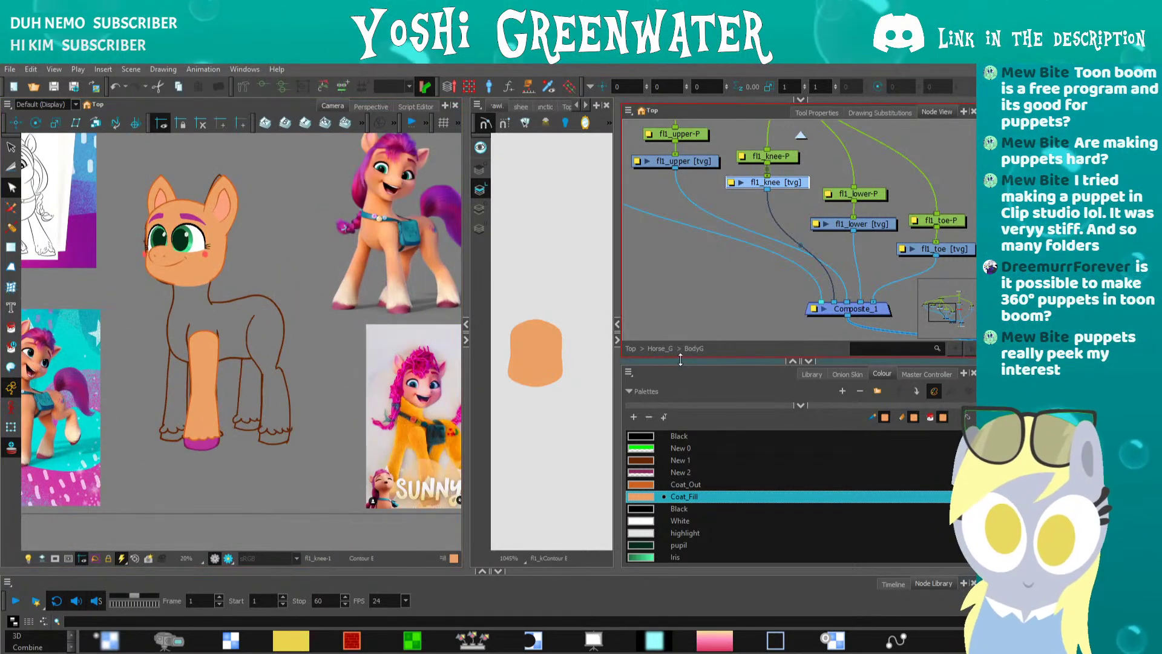
left_click_drag(680, 361, 680, 431)
left_click_drag(751, 167, 733, 249)
left_click(737, 273, "shift")
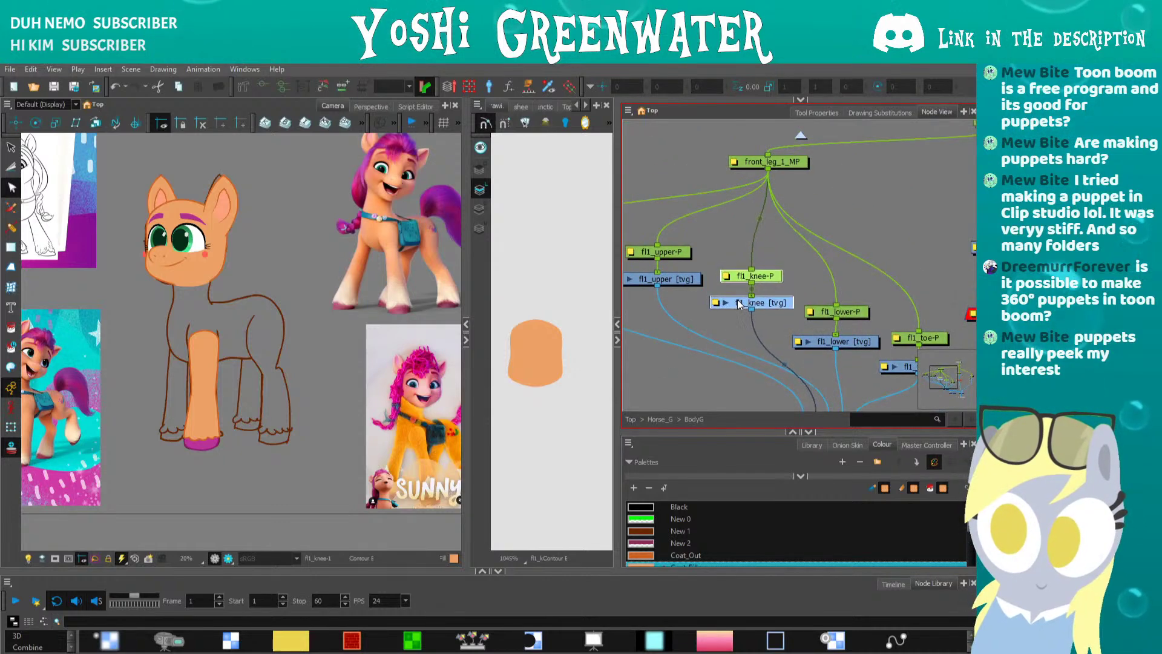
left_click(843, 316)
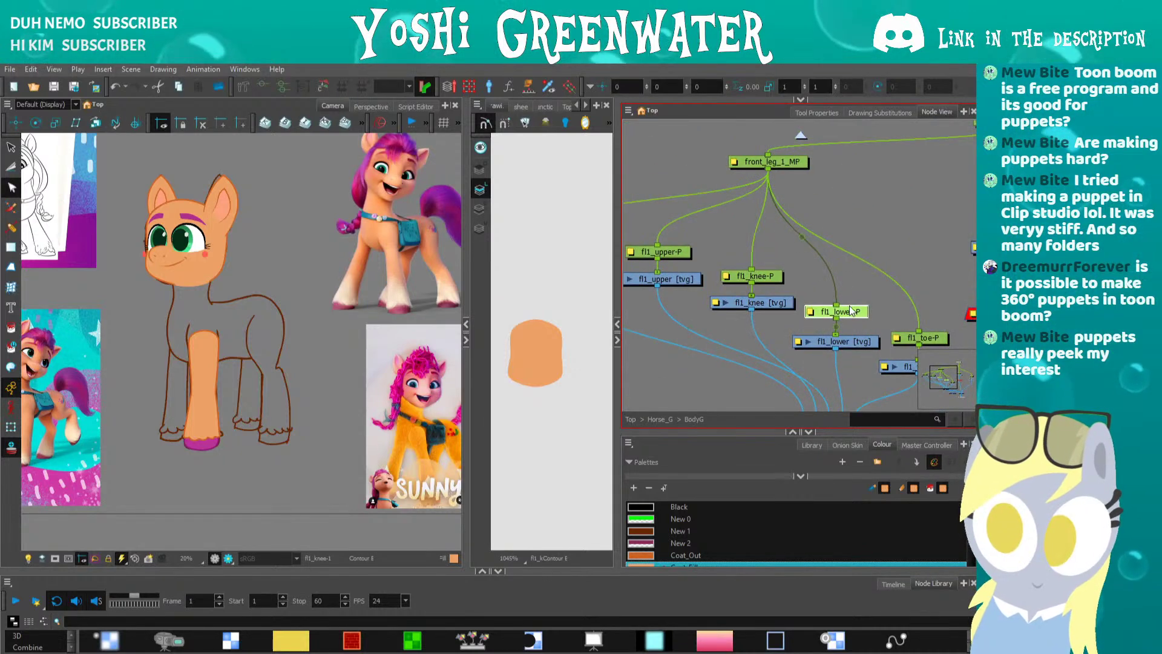
left_click_drag(843, 316, 842, 309)
key("shift+t")
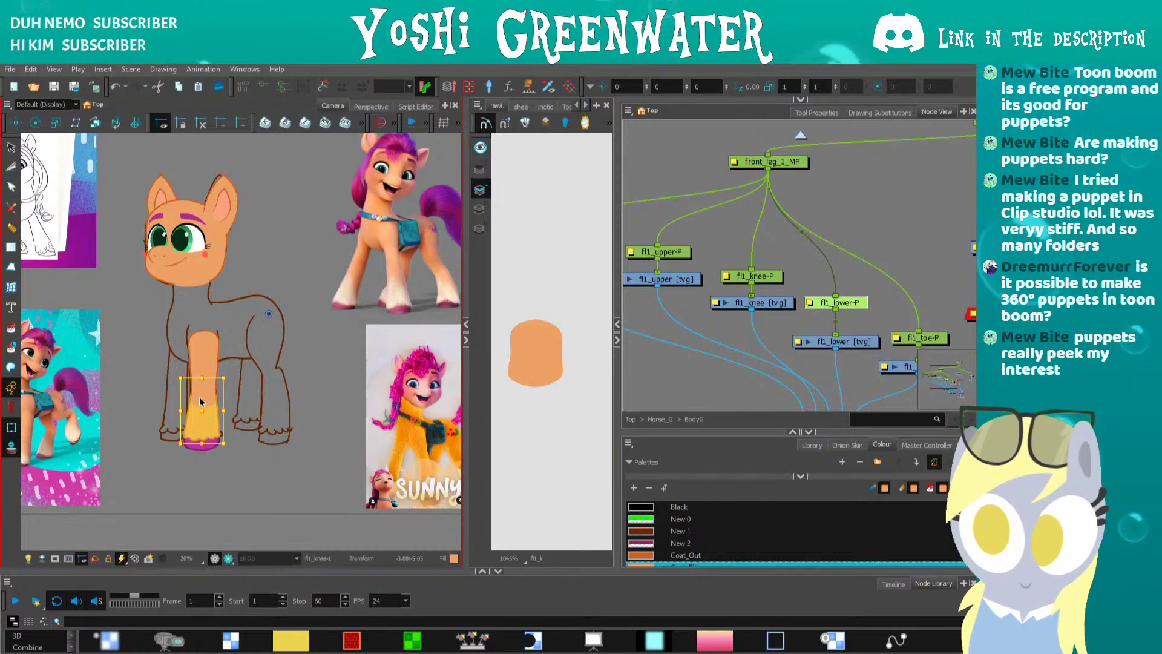
scroll(159, 400, "up", 2)
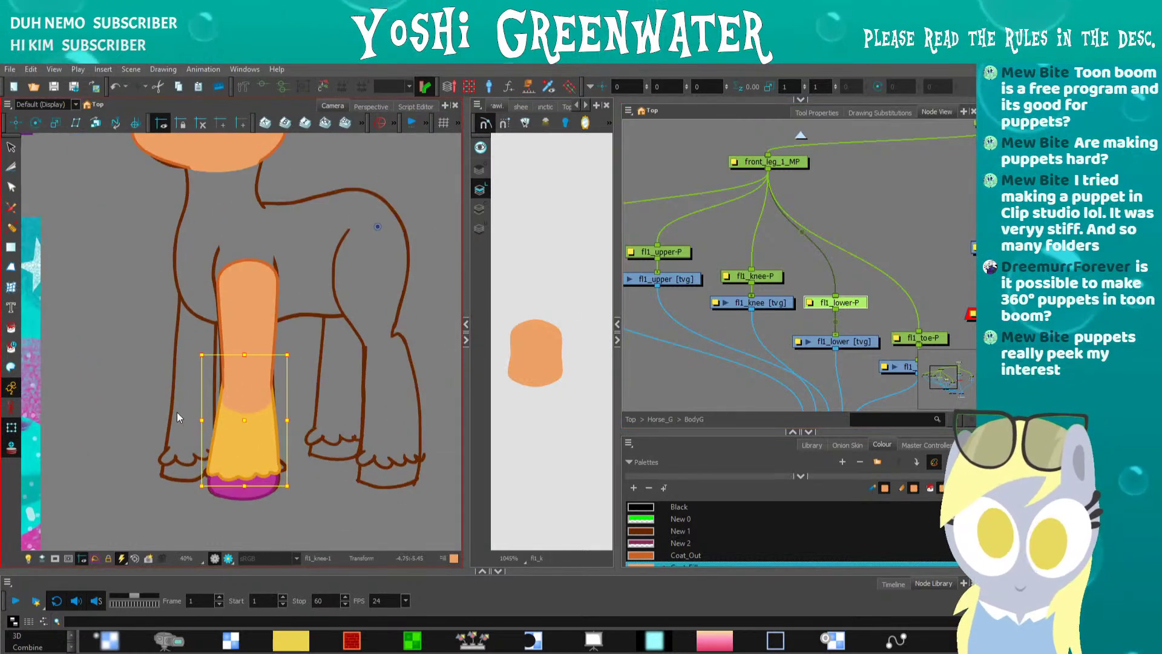
- Select the fl1_toe-P peg, collapse the Drawing view, and set the toe's pivot centrally just above the scalloped fetlock edge
left_click_drag(723, 355, 661, 292)
left_click(854, 278)
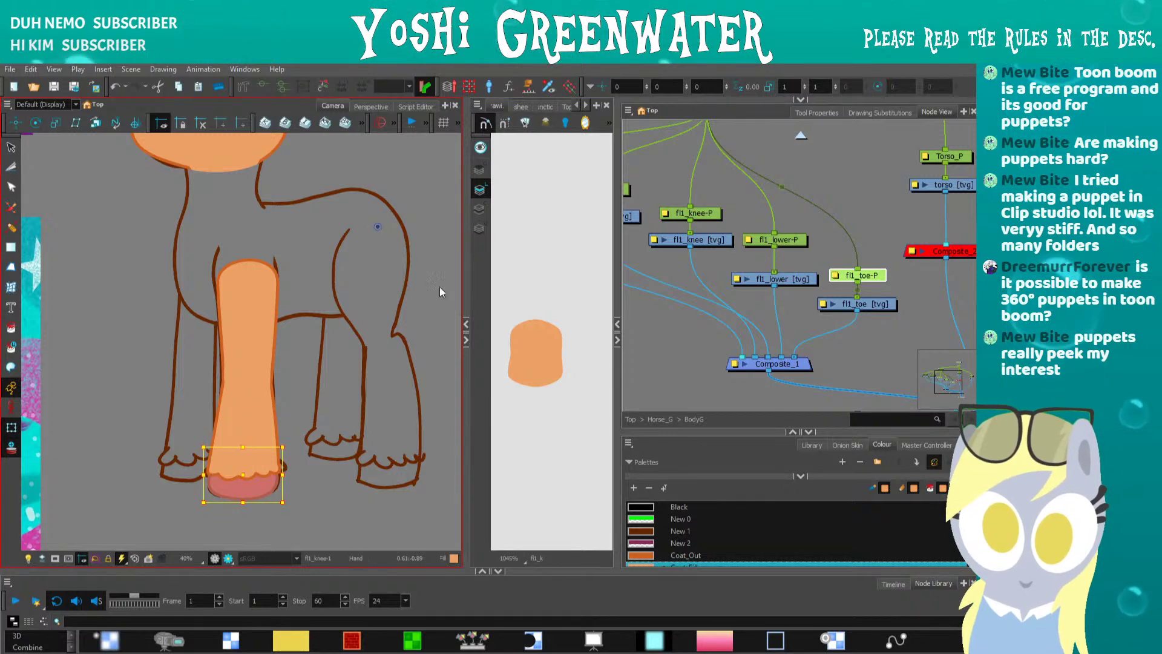
left_click(466, 339)
scroll(329, 287, "down", 3)
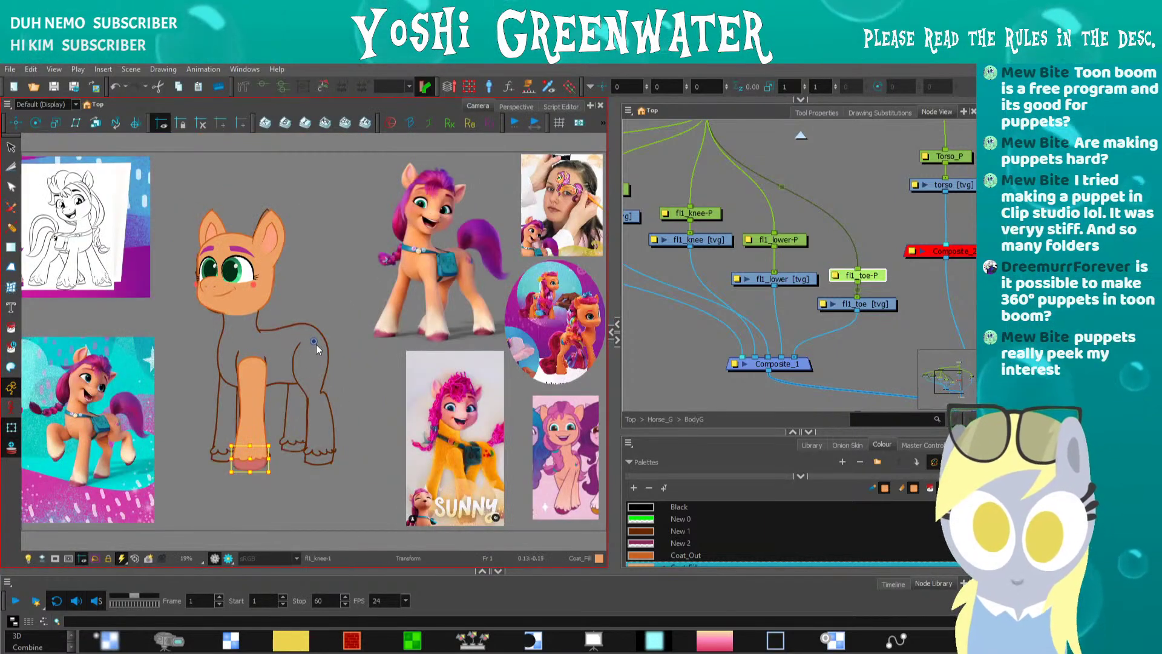
scroll(252, 463, "up", 3)
left_click_drag(205, 421, 228, 435)
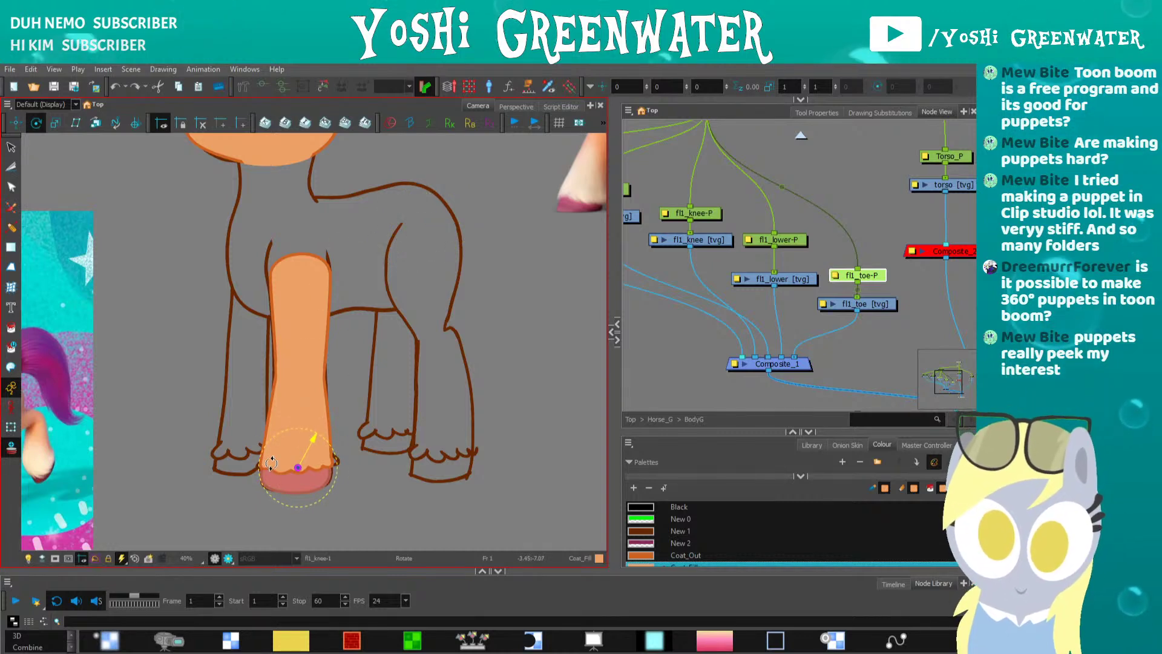
scroll(271, 463, "up", 3)
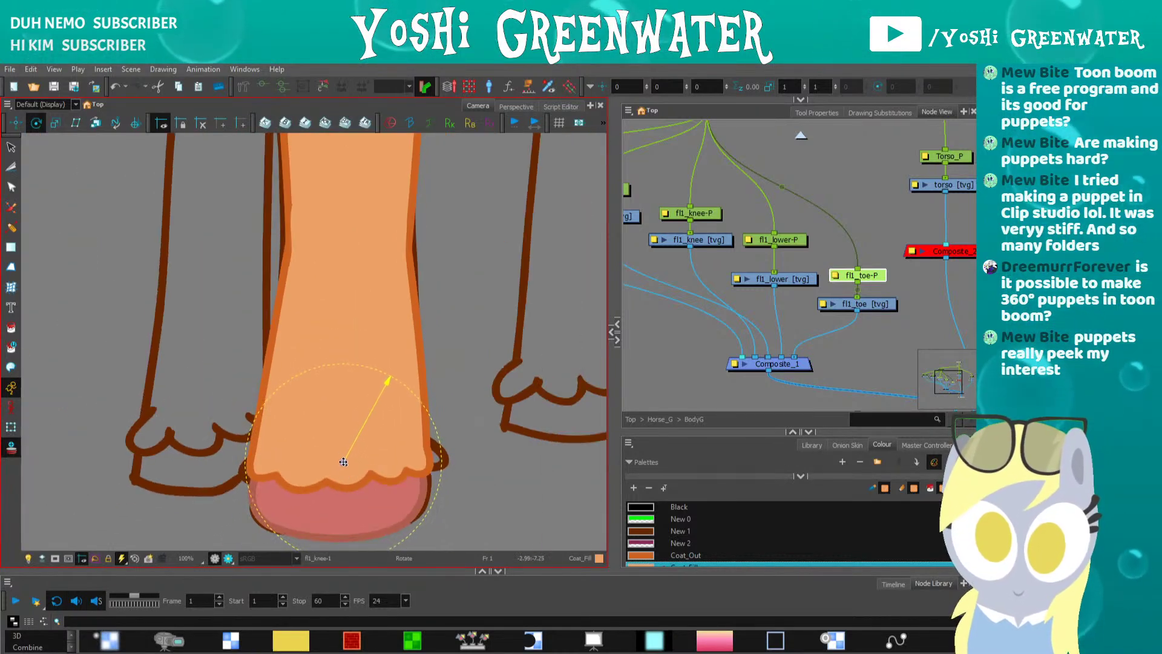
left_click_drag(343, 462, 341, 455)
- Test-rotate the toe about its new pivot and undo the rotation
key("shift+t")
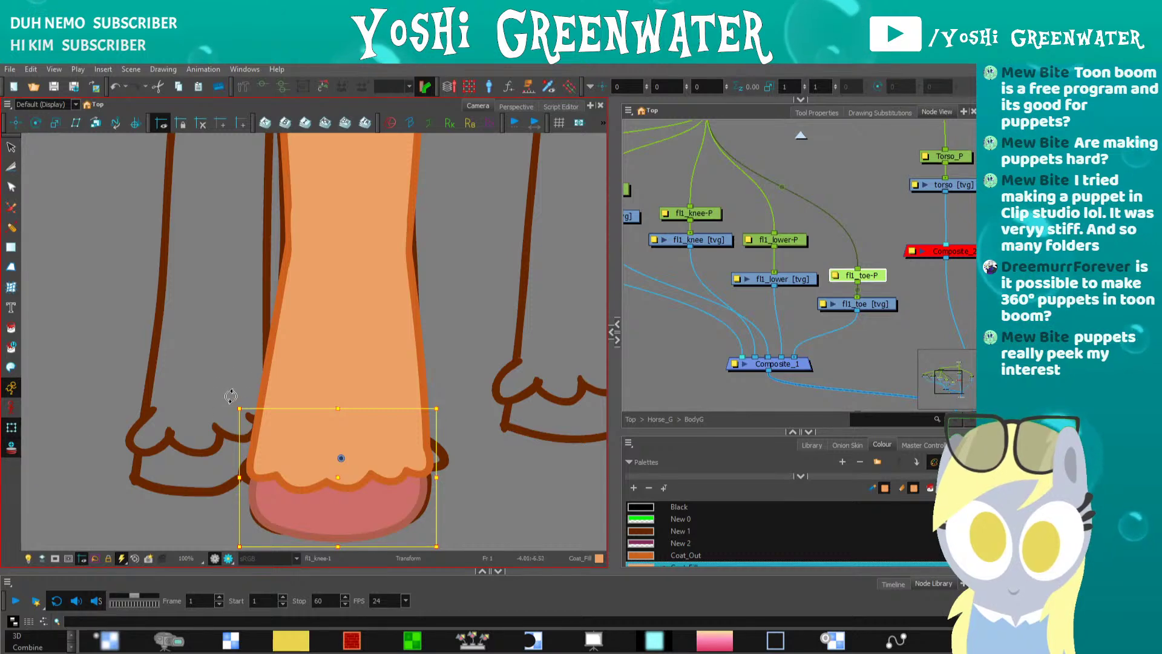
left_click_drag(231, 396, 282, 338)
key("ctrl+z")
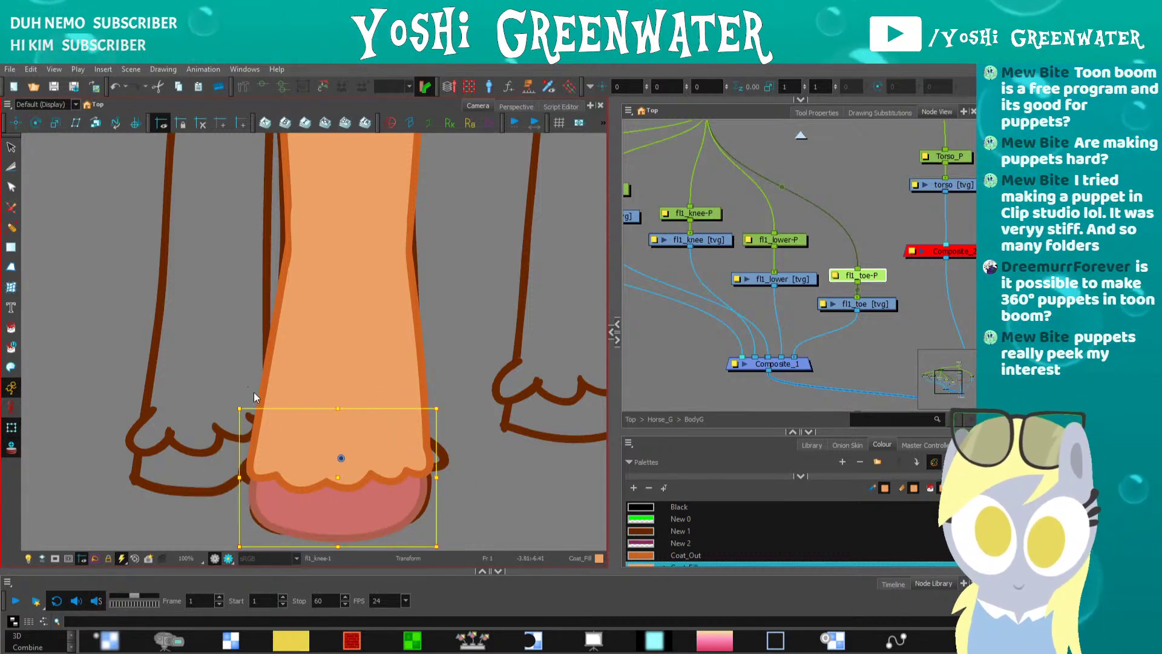
- Select the fl1_lower-P peg and move its rotation pivot from the body to the knee joint
left_click(304, 430)
left_click(778, 240)
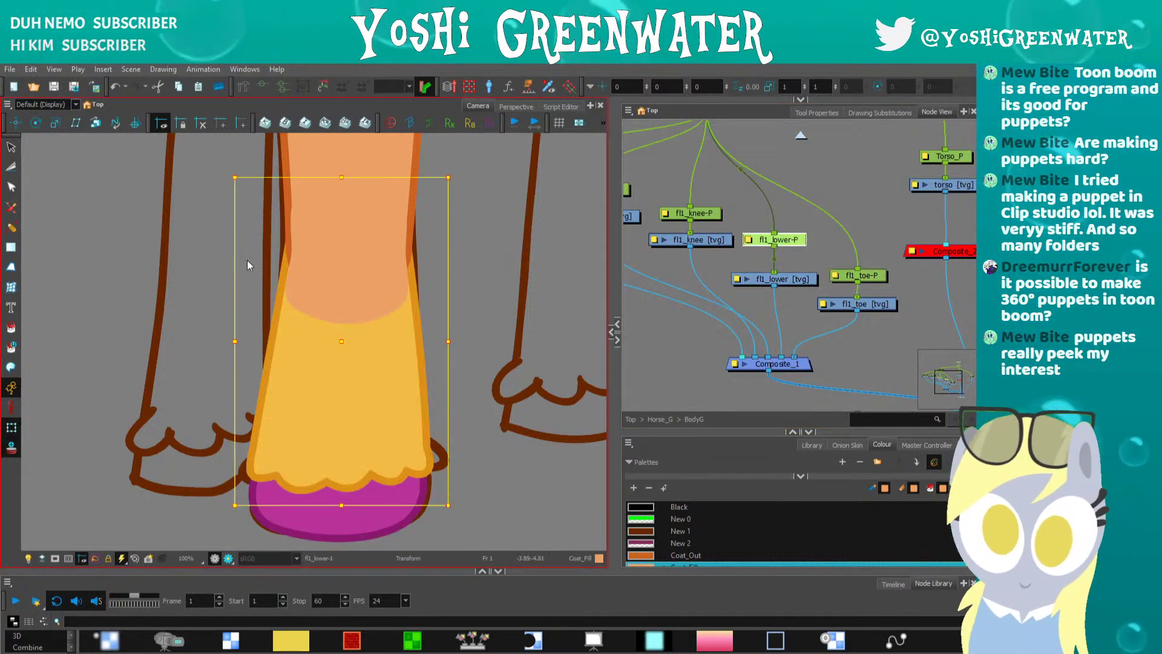
scroll(269, 269, "down", 4)
left_click(275, 231)
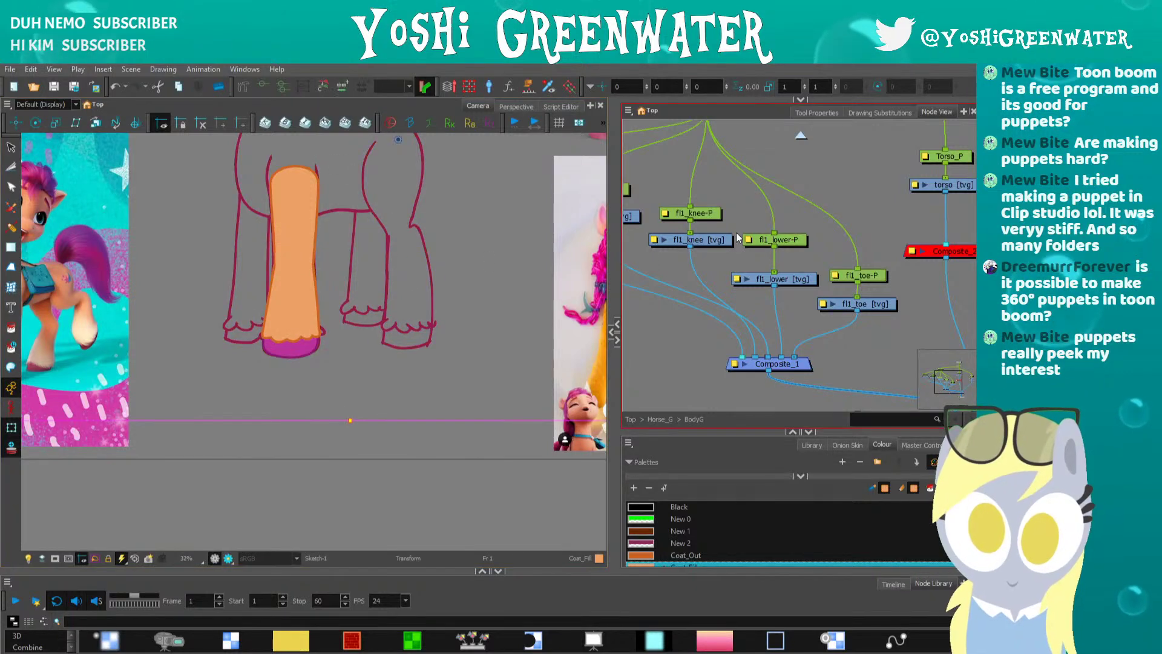
key("ctrl+z")
left_click_drag(317, 235, 373, 332)
key("alt+3")
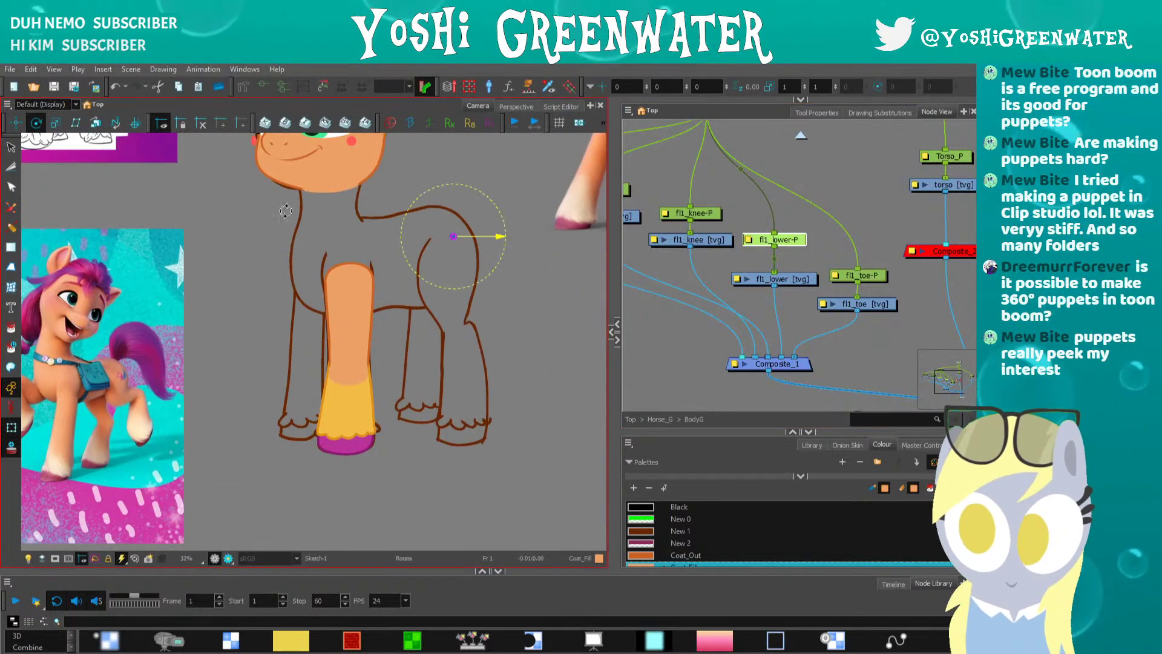
scroll(345, 367, "up", 4)
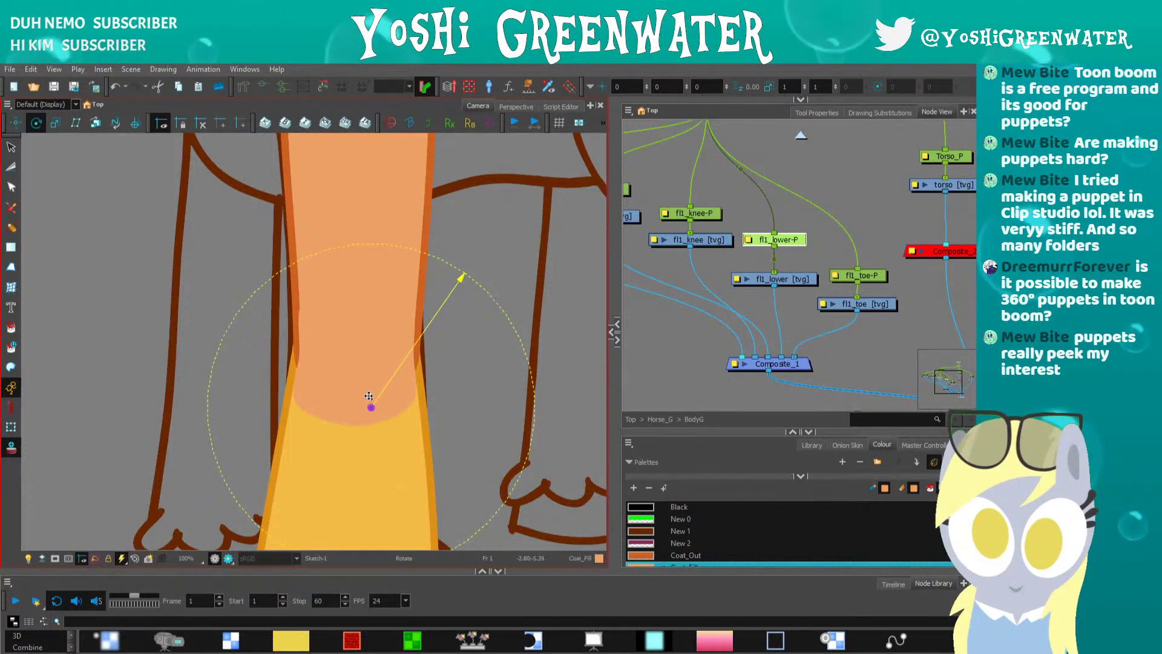
left_click_drag(370, 406, 359, 365)
- Disable the upper leg and knee pegs and drawings, then check the lower leg's pivot against its exposed rounded top
left_click_drag(664, 244, 677, 201)
key("d")
key("d")
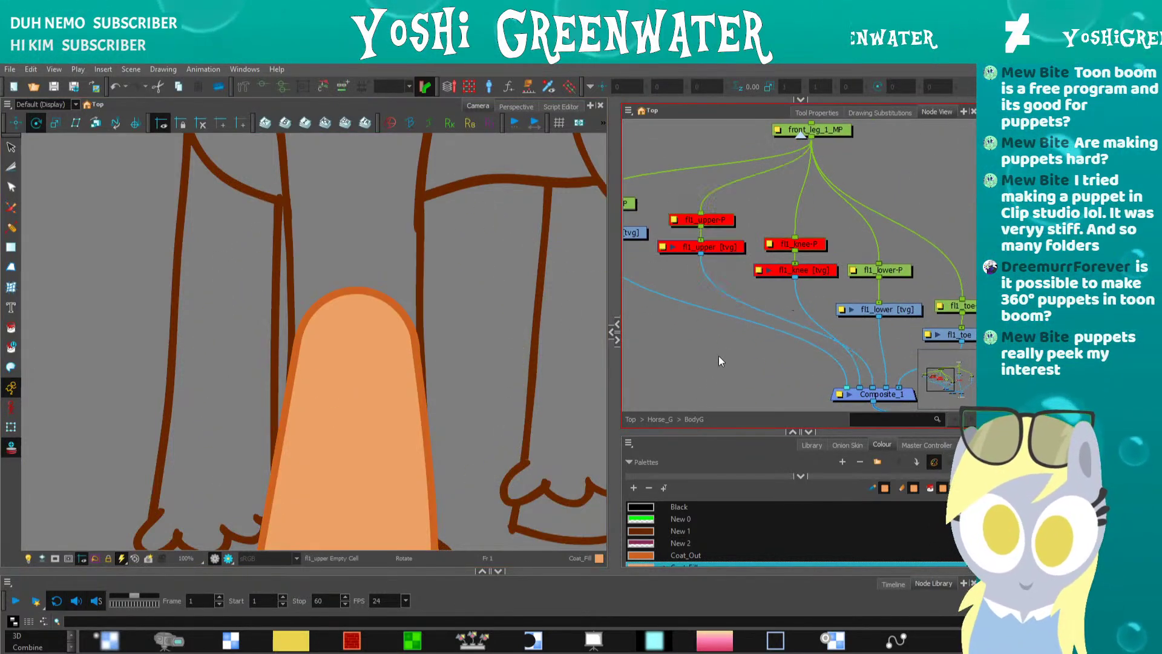
left_click(355, 354)
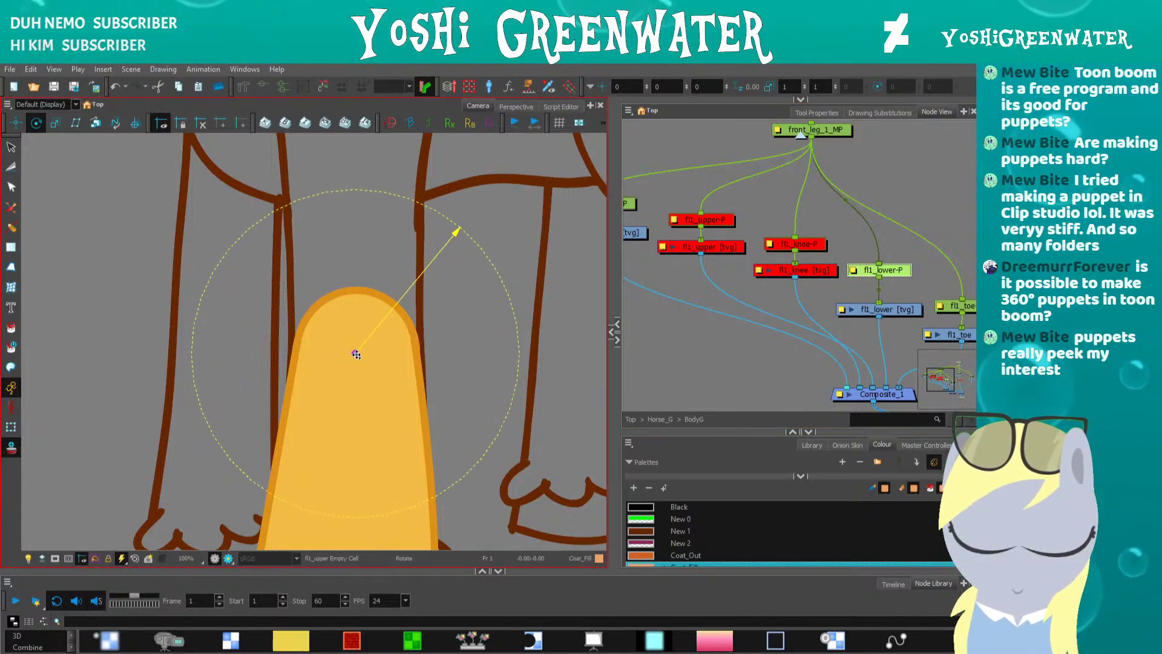
- Test-rotate the lower leg, undo the rotation, and shift its pivot slightly down within the rounded top
left_click(11, 427)
mouse_move(237, 271)
left_mouse_down()
mouse_move(252, 250)
mouse_move(387, 221)
mouse_move(300, 245)
mouse_move(284, 278)
mouse_move(303, 424)
mouse_move(283, 356)
left_mouse_up()
key("ctrl+z")
left_click(36, 122)
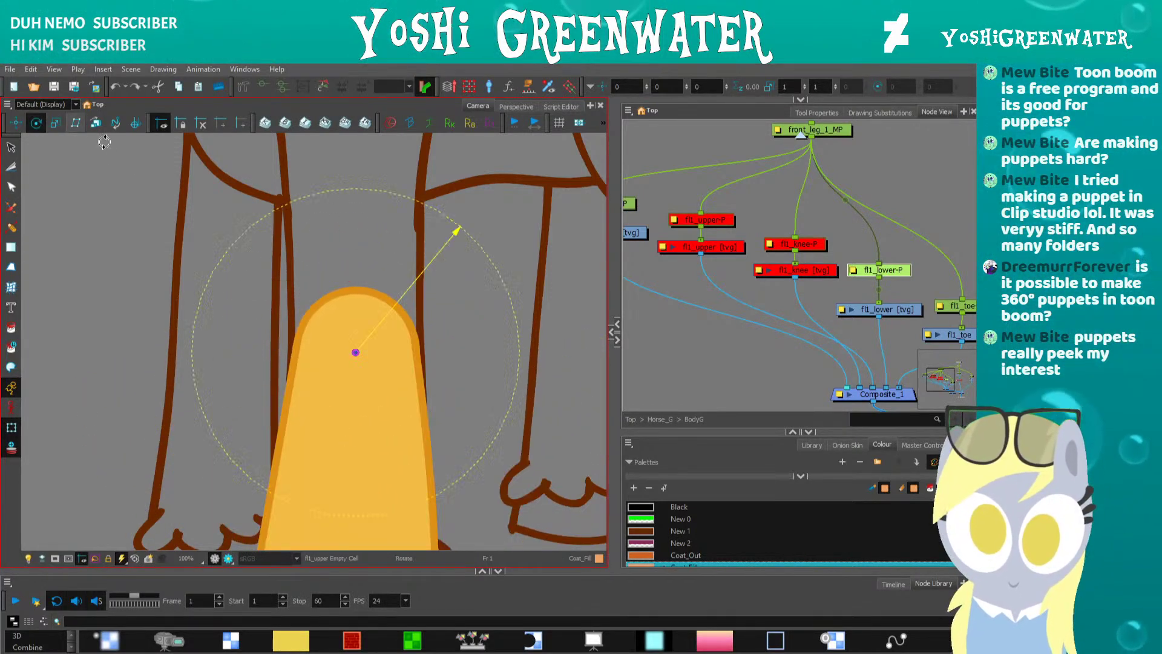
left_click_drag(356, 349, 357, 357)
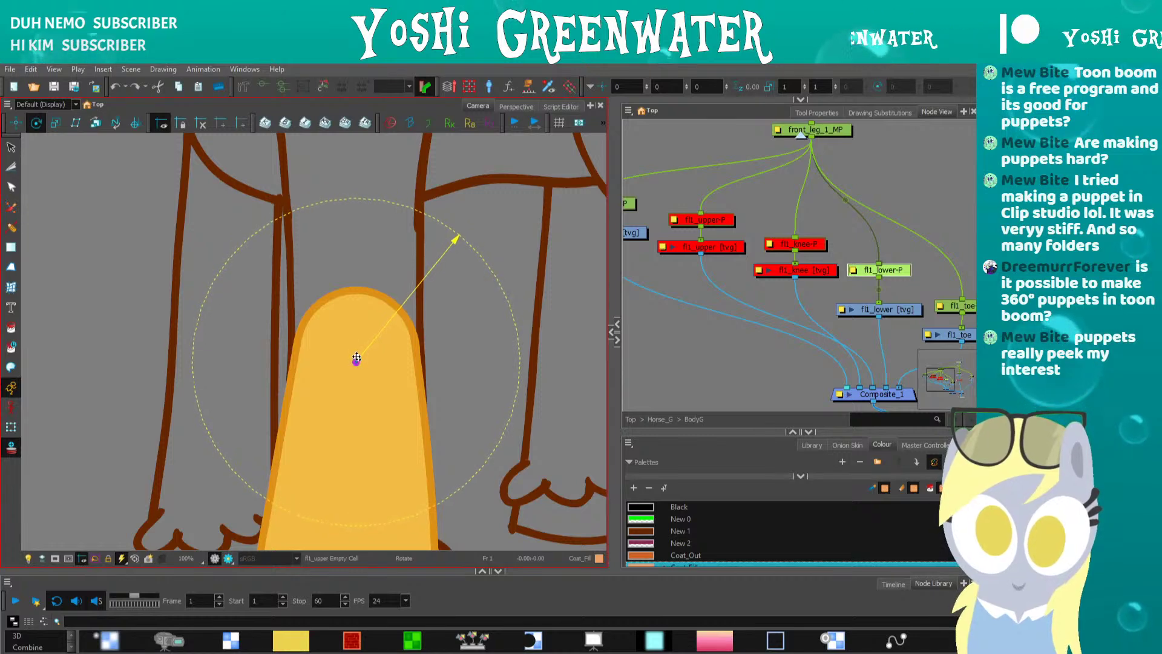
- Reopen the Drawing view on the upper leg drawing and make its overlay art the active layer
left_click(612, 333)
left_click_drag(472, 395, 394, 387)
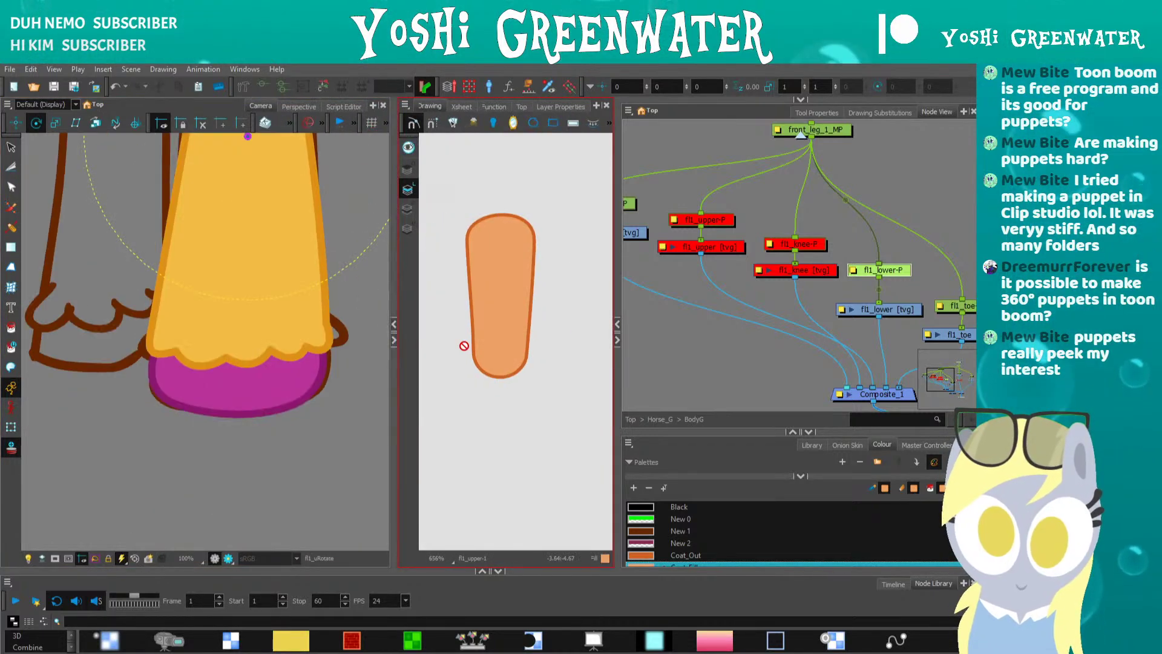
left_click_drag(458, 308, 456, 331)
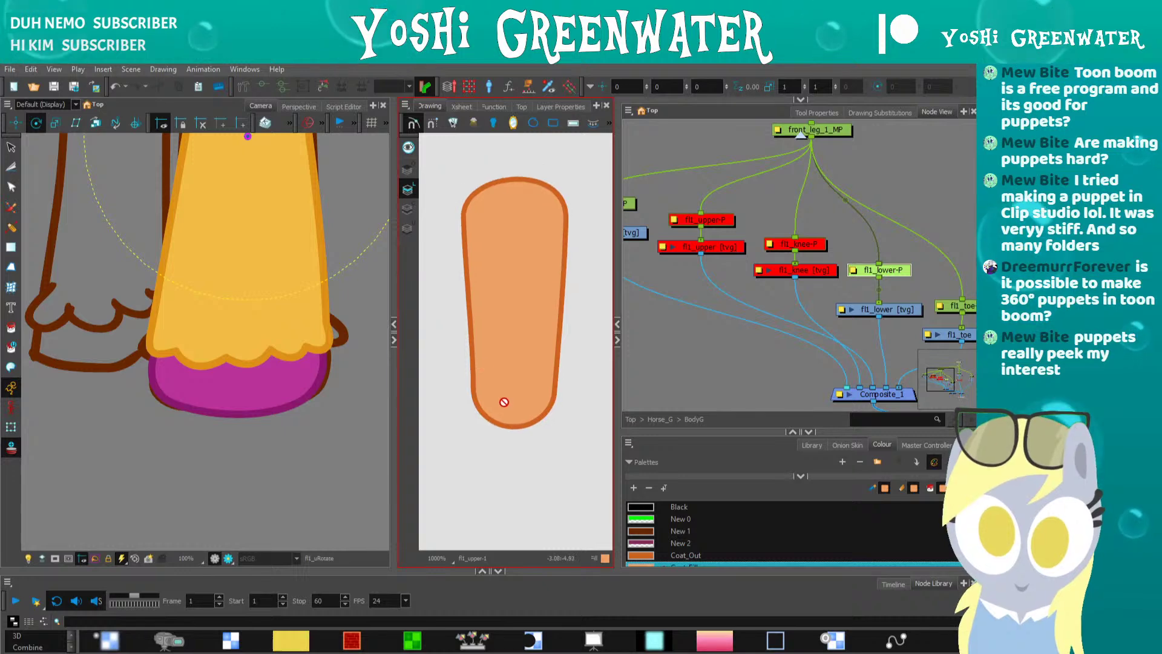
key("alt+s")
key("ctrl+a")
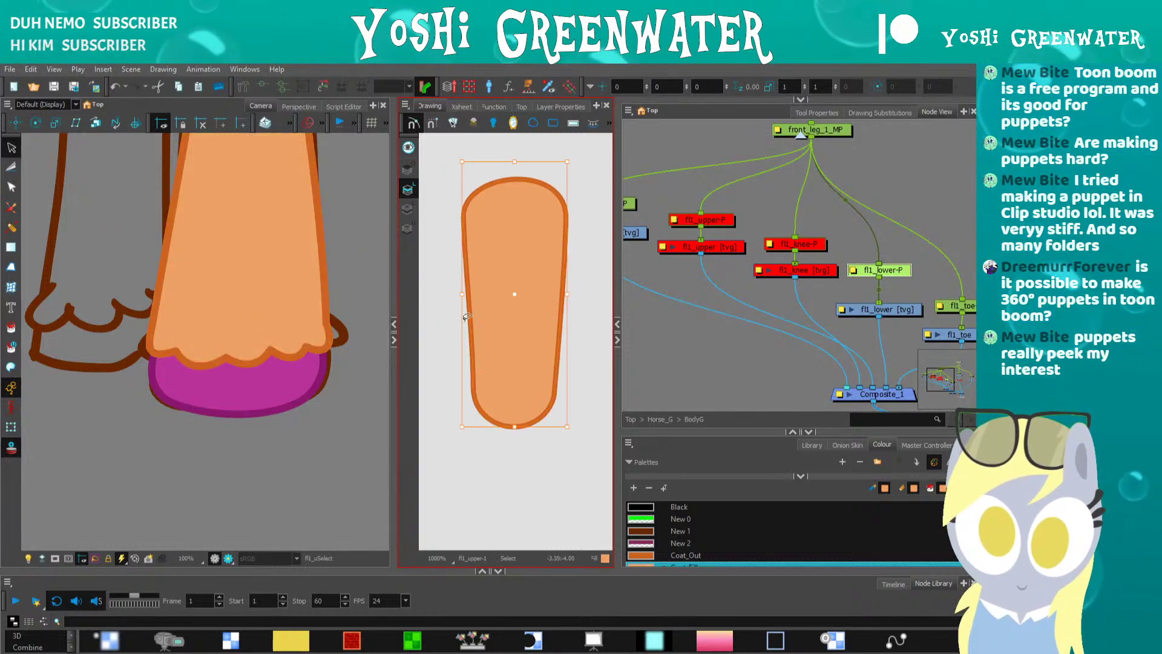
left_click(408, 168)
left_click(409, 146)
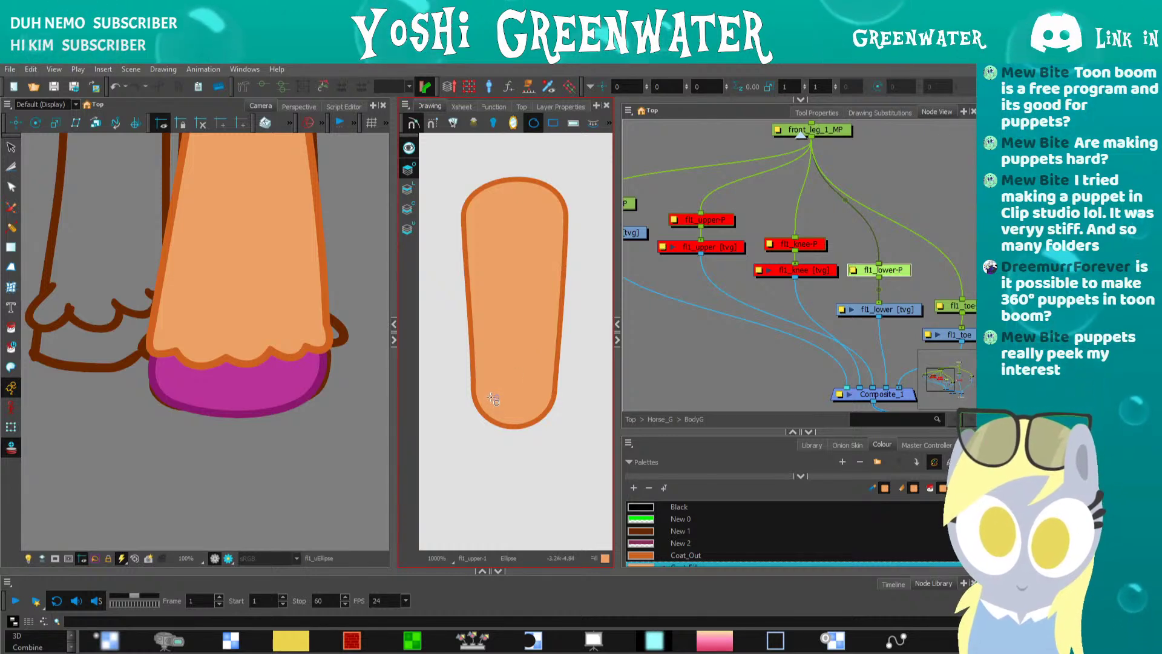
- Pick the mouth_back colour and draw a guide circle inside the upper leg's lower end with the Ellipse tool
left_click(644, 532)
scroll(644, 550, "down", 3)
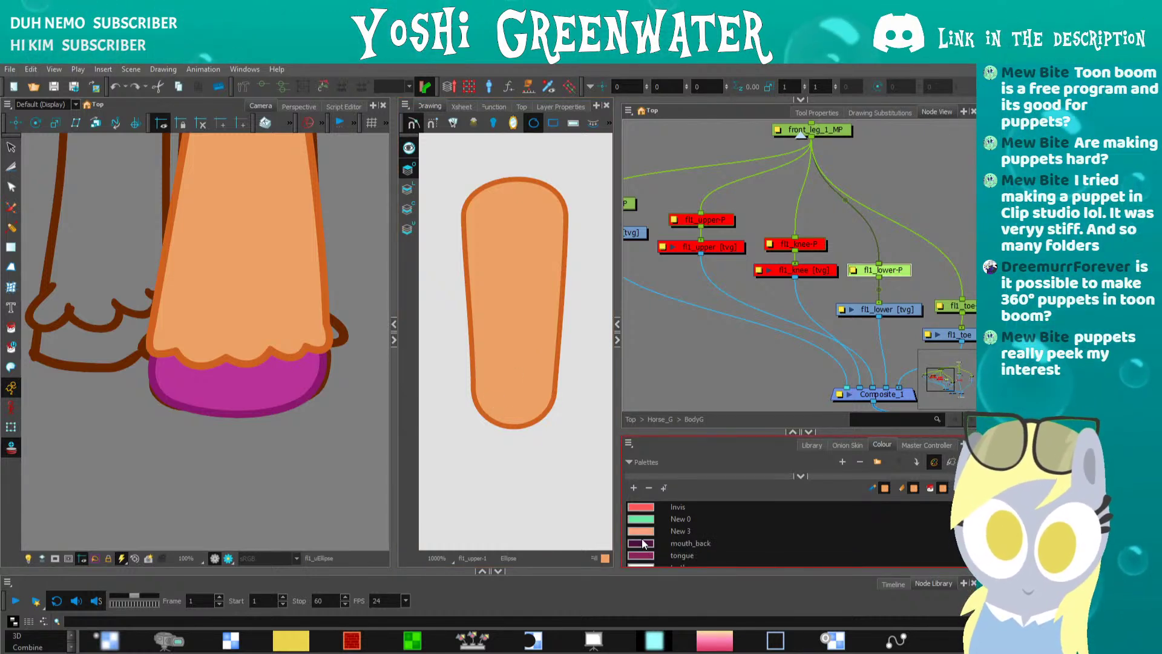
left_click(644, 543)
left_click_drag(538, 357, 487, 409)
scroll(485, 391, "up", 2)
scroll(485, 391, "up", 1)
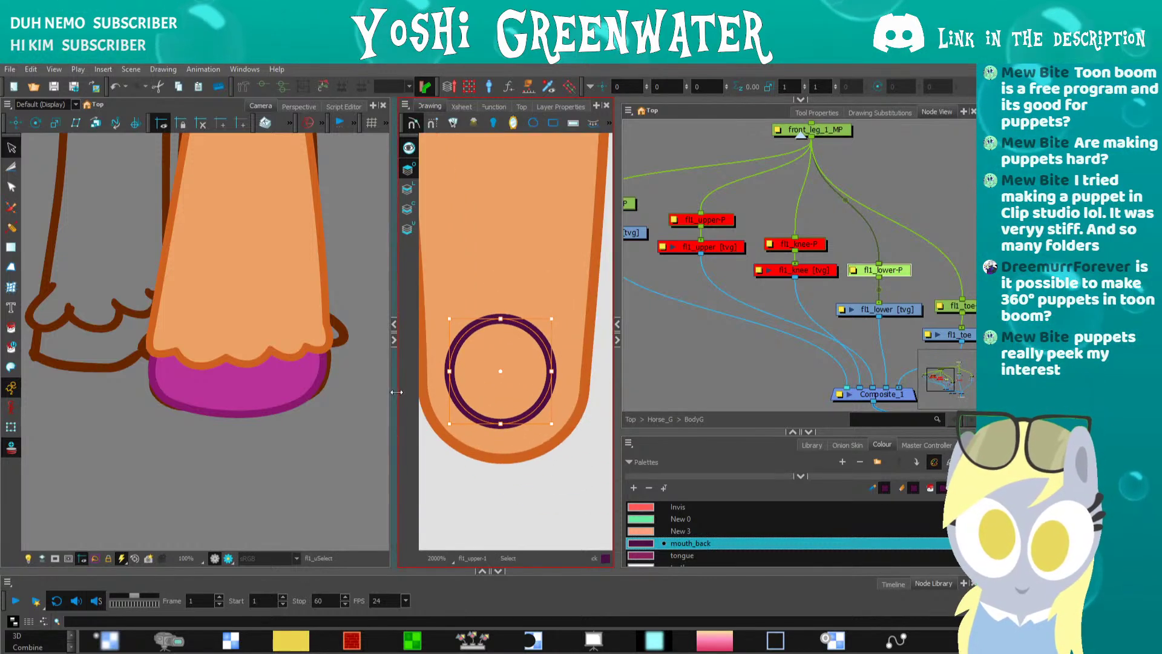
- Widen the Drawing view, then move and resize the guide circle to match the upper leg's rounded lower end
left_click_drag(395, 393, 291, 394)
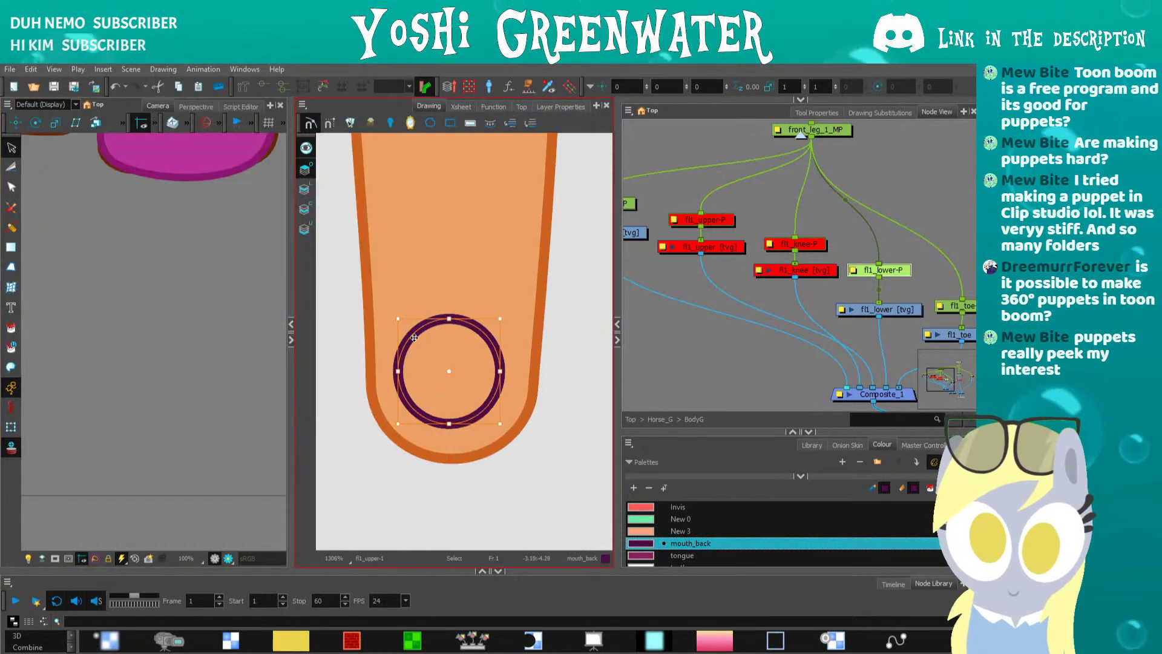
left_click_drag(420, 376, 372, 407)
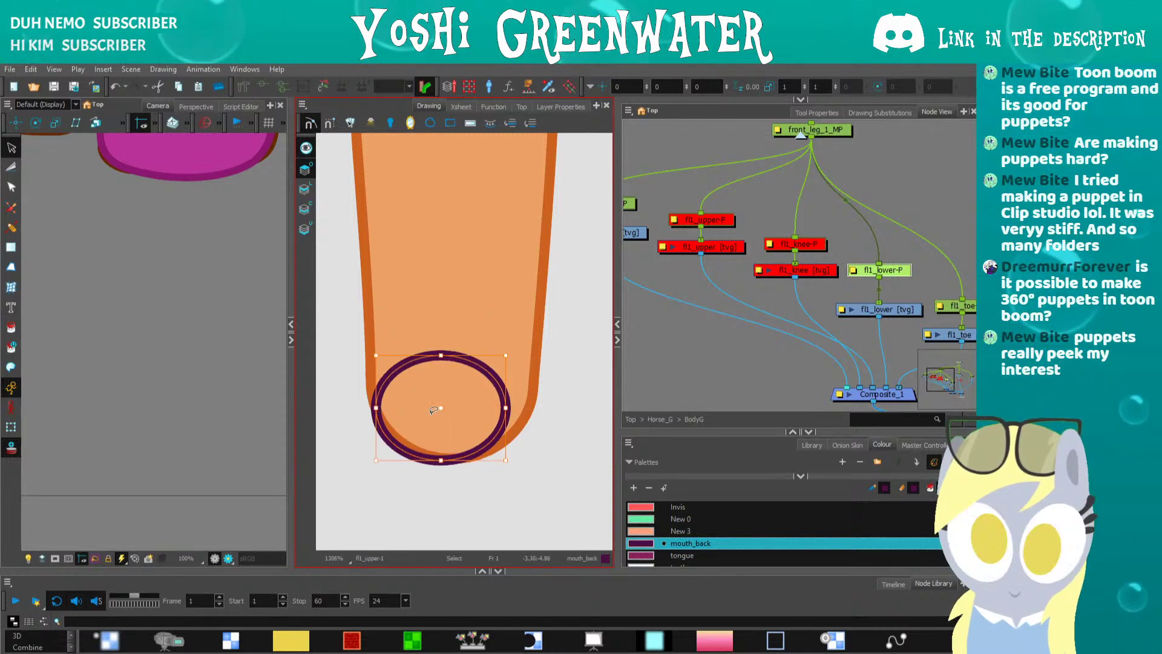
left_click_drag(509, 406, 534, 404)
left_click_drag(451, 356, 450, 307)
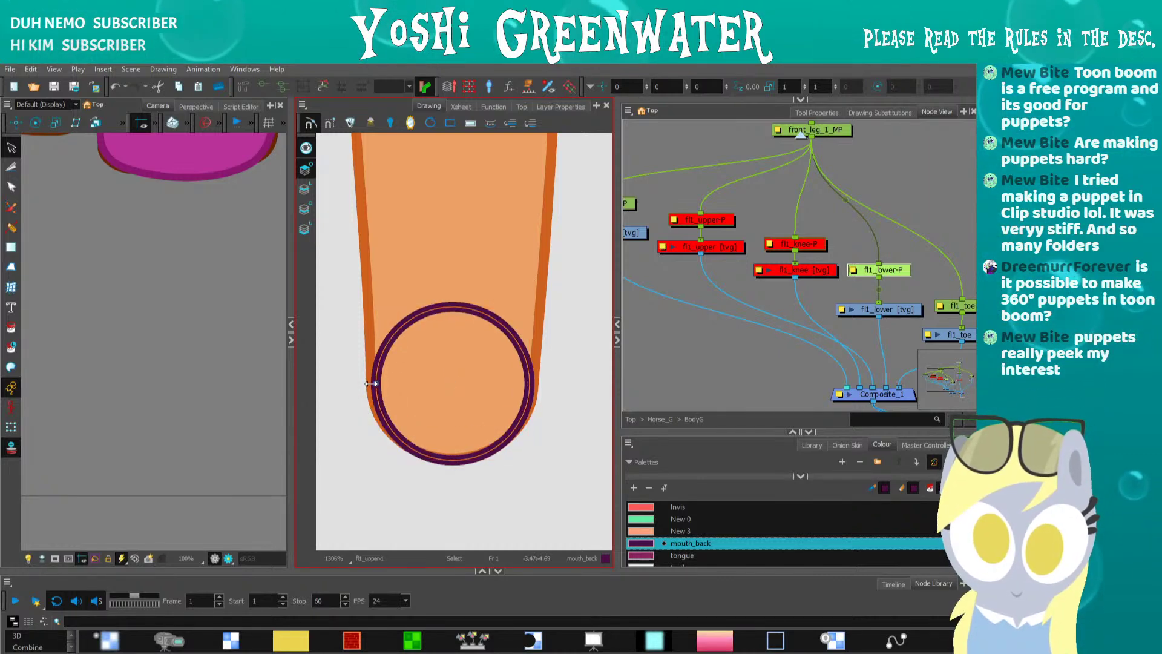
left_click_drag(395, 387, 389, 387)
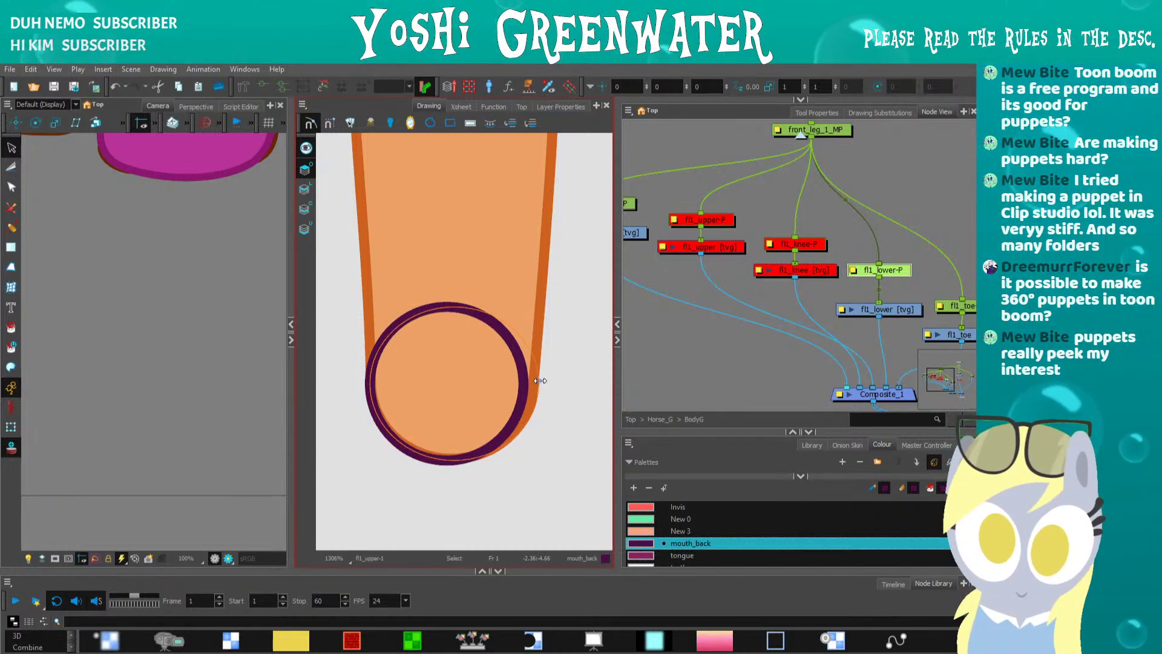
left_click_drag(540, 380, 538, 383)
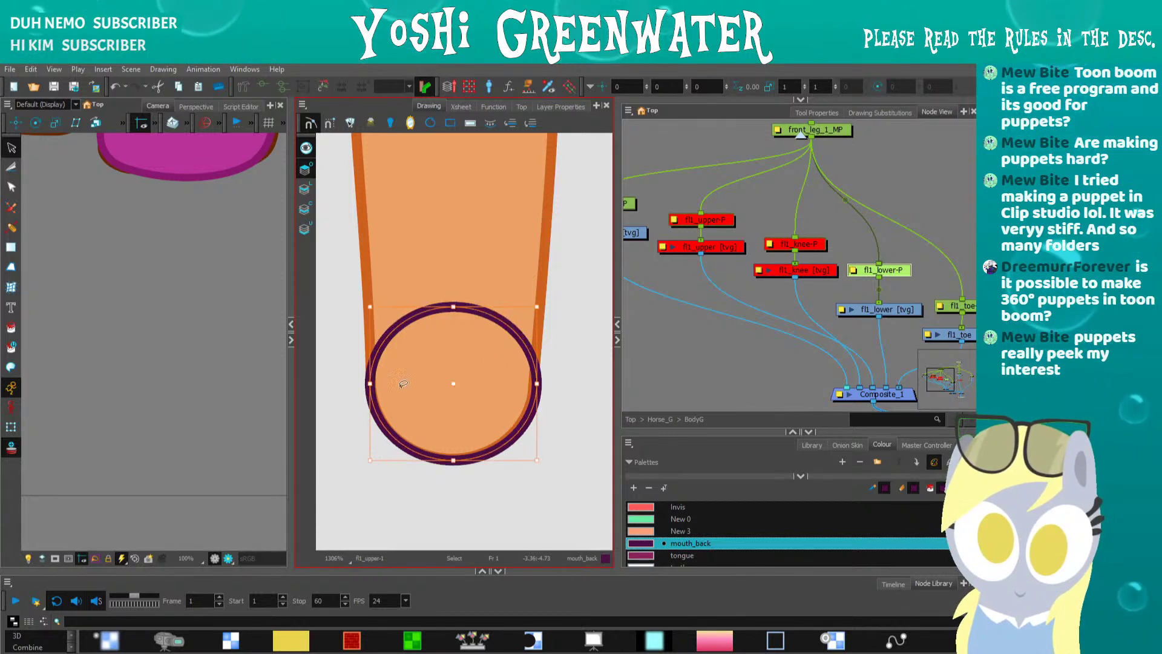
scroll(536, 383, "down", 1)
left_click_drag(531, 384, 535, 383)
- Re-enable the upper leg's peg and drawing nodes so it appears with the lower leg in the Camera view
left_click_drag(211, 261, 226, 452)
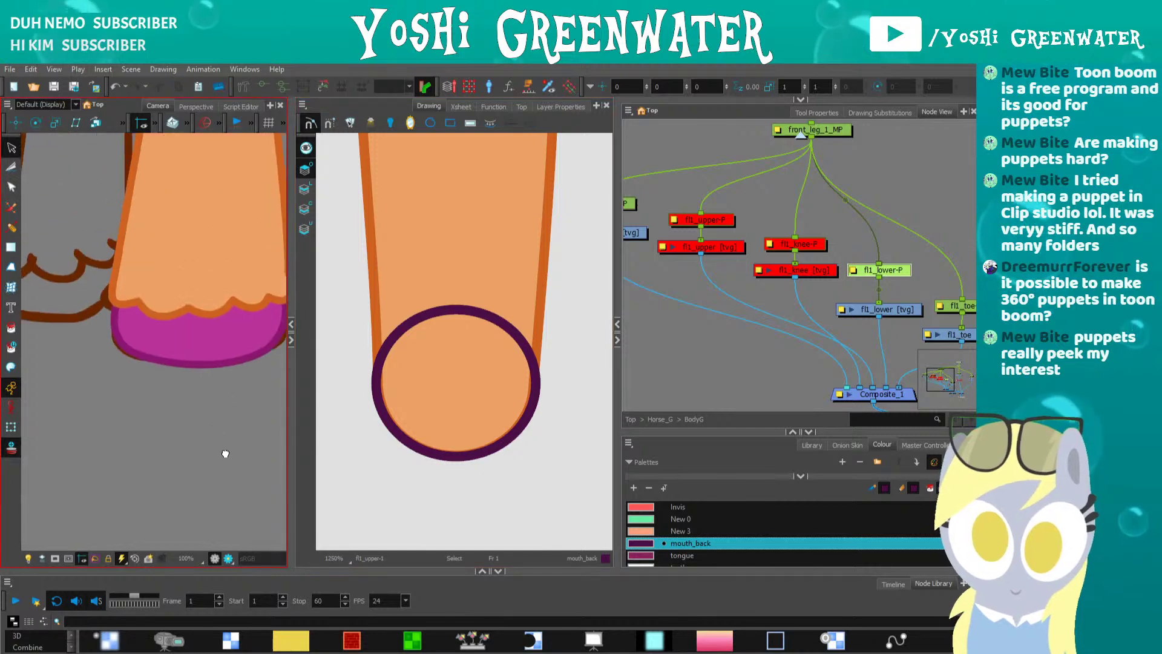
left_click_drag(176, 314, 173, 467)
left_click_drag(153, 293, 161, 402)
left_click_drag(253, 295, 264, 378)
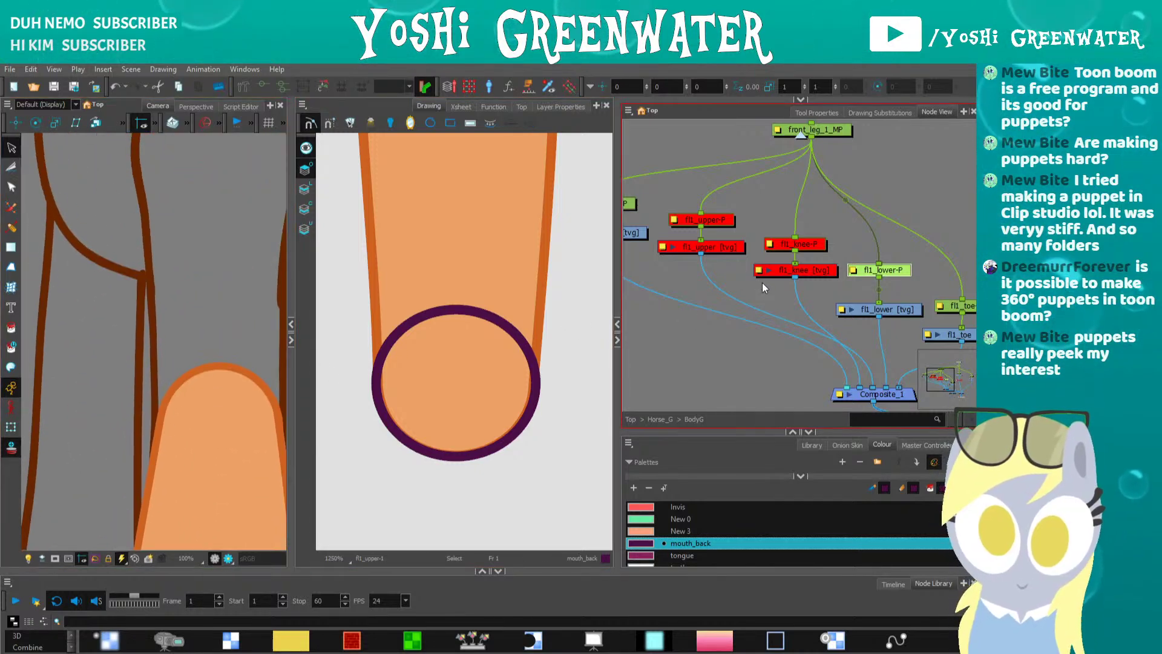
scroll(190, 340, "down", 3)
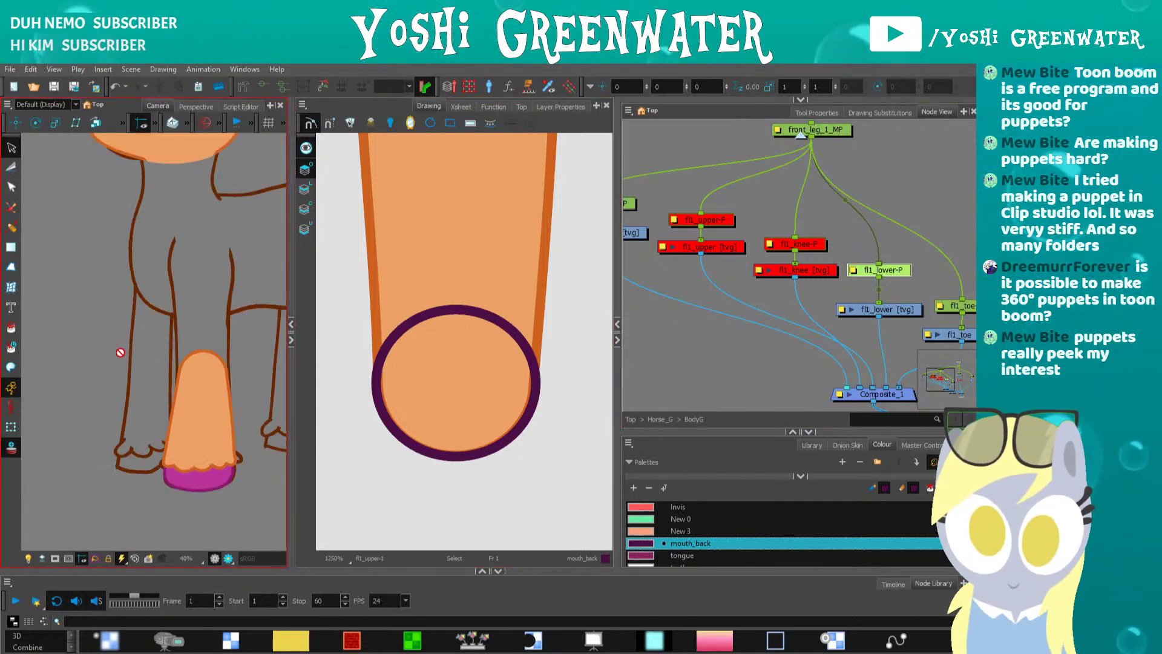
left_click(11, 427)
left_click_drag(793, 331, 745, 324)
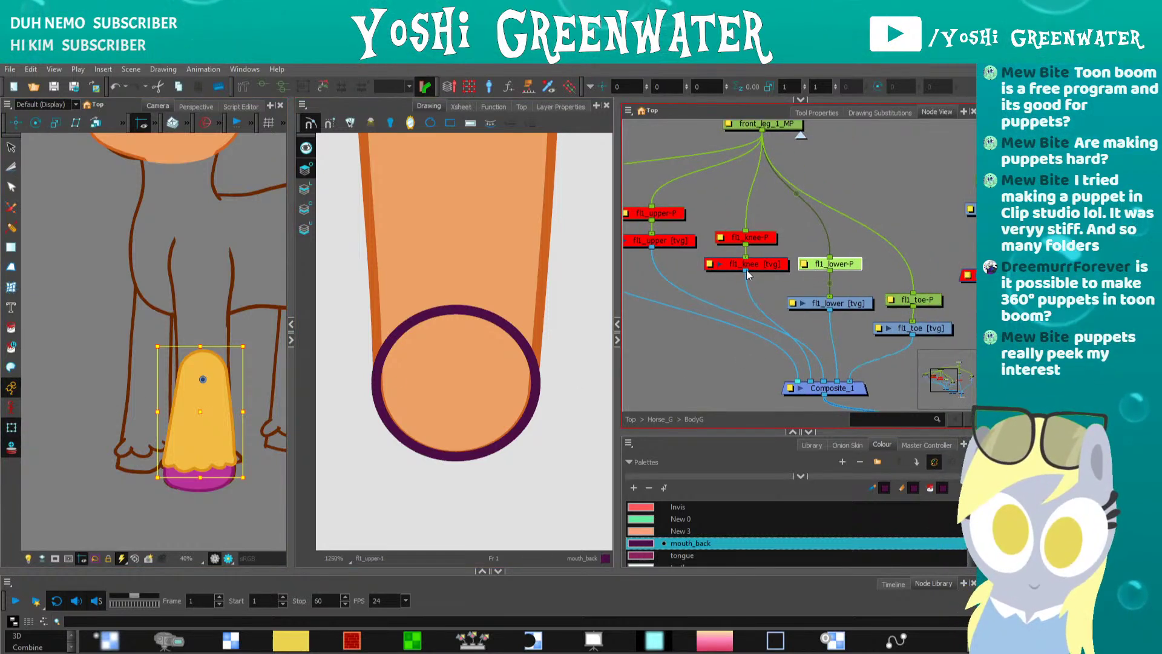
left_click_drag(190, 311, 182, 358)
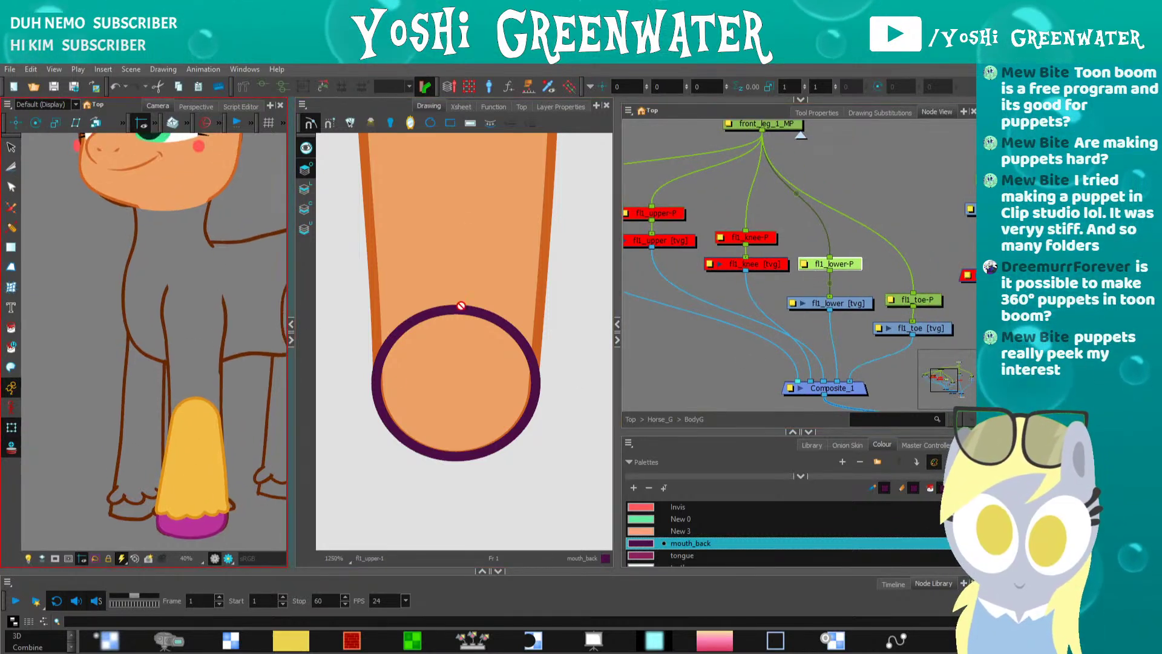
left_click_drag(696, 197, 658, 260)
key("a")
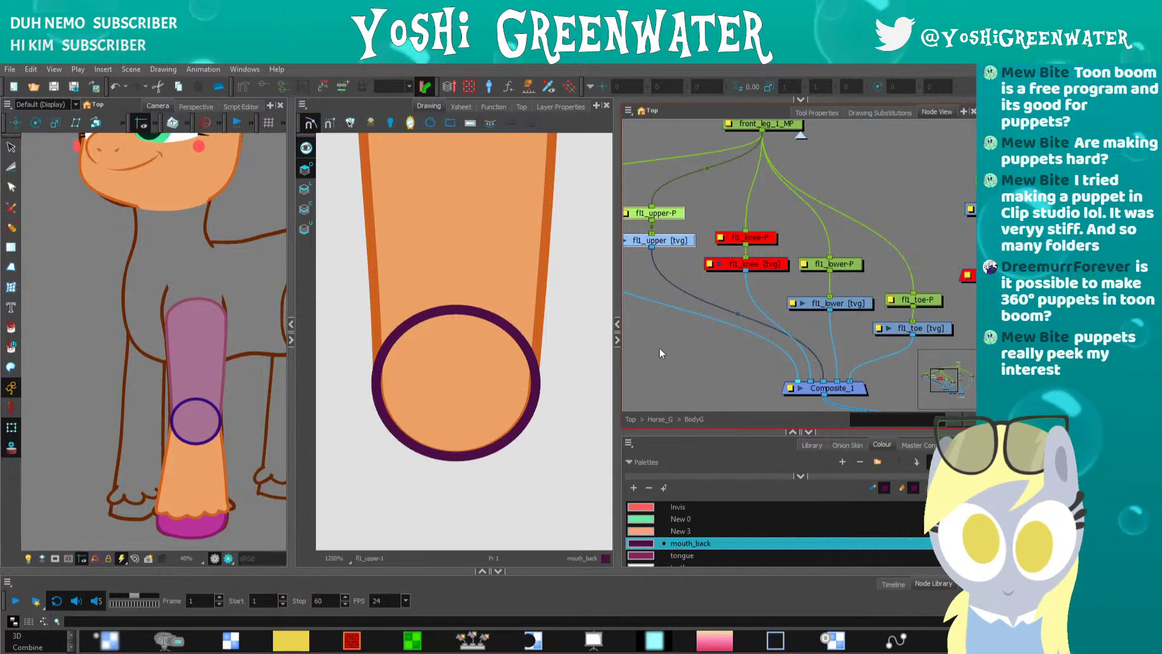
- Select the lower leg's peg, widen the Camera view, and place its pivot at the guide circle's centre with the Rotate tool
left_click(811, 265)
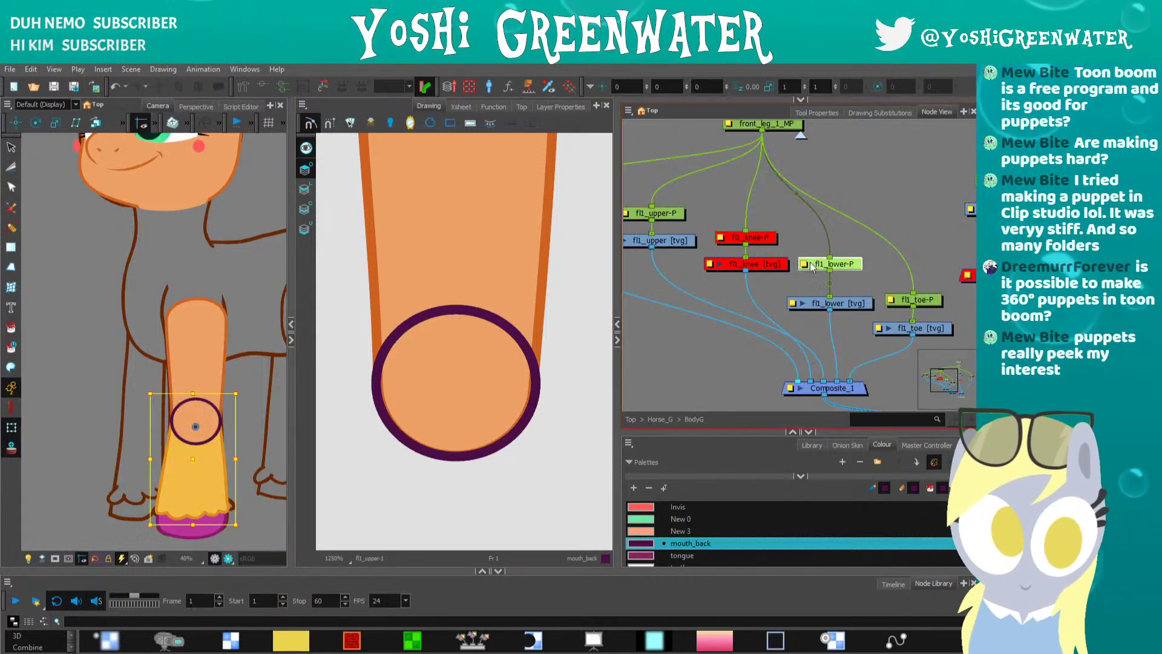
left_click(379, 371)
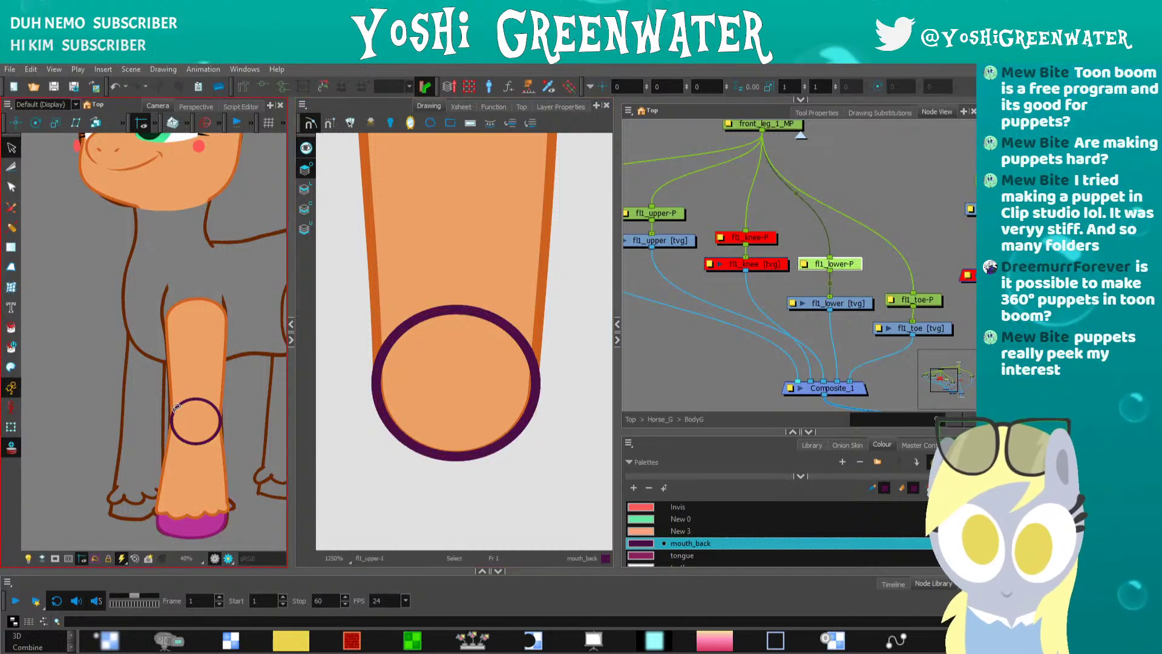
scroll(175, 407, "up", 4)
left_click_drag(717, 303, 755, 204)
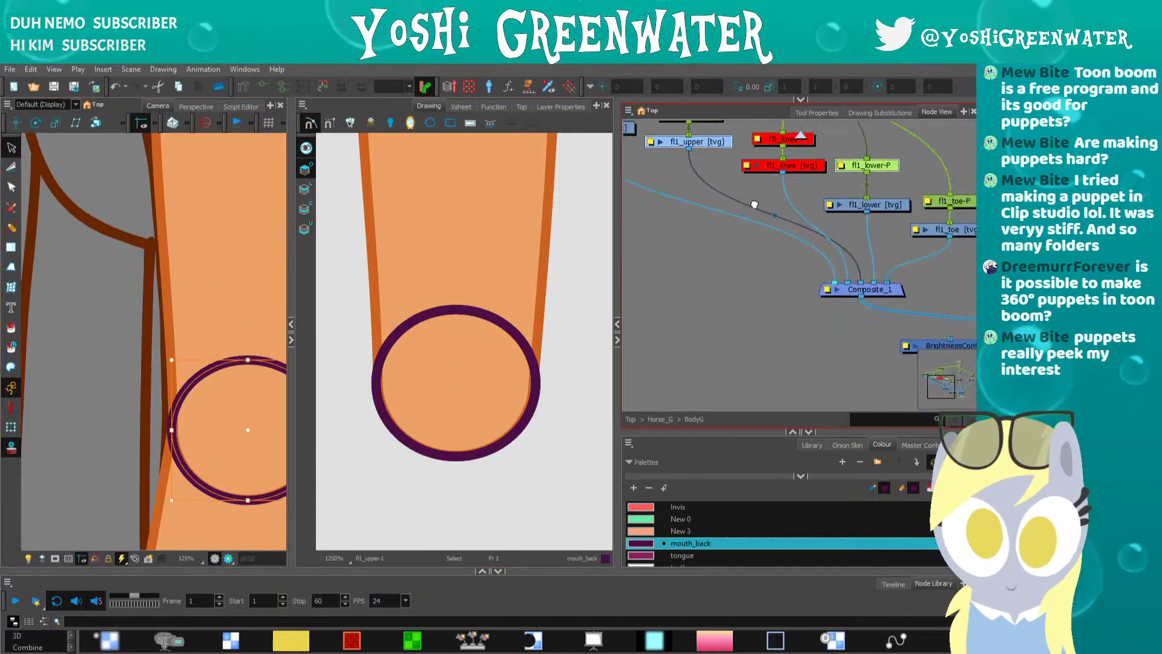
left_click(754, 204)
left_click_drag(179, 363, 142, 262)
left_click_drag(690, 256, 682, 363)
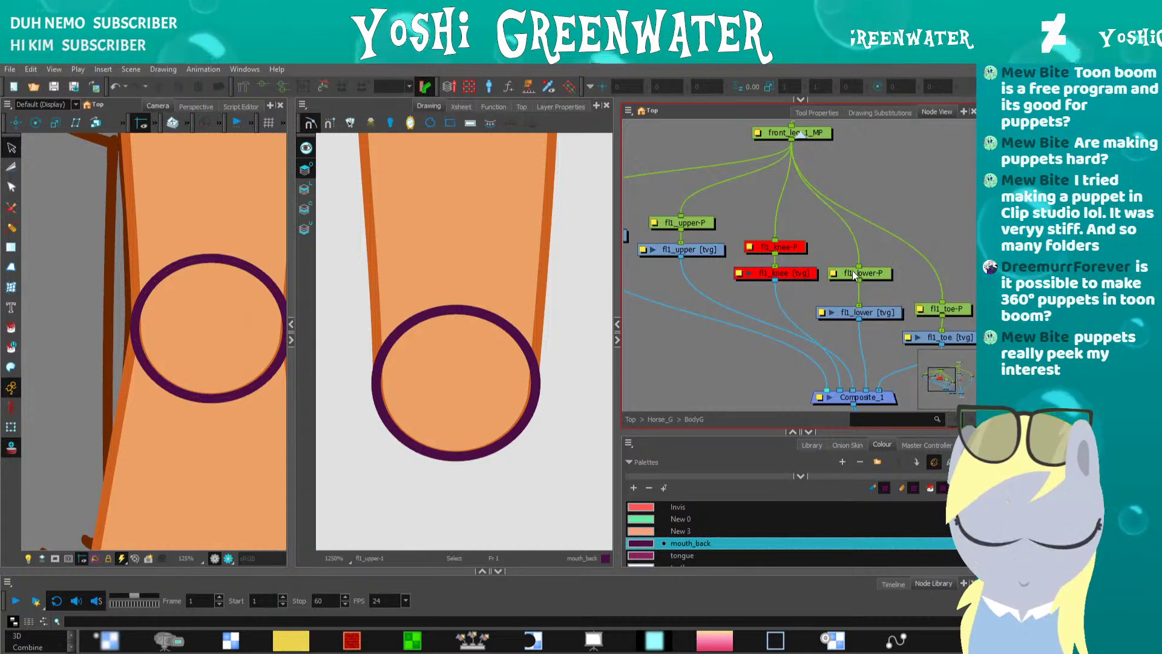
left_click(852, 273)
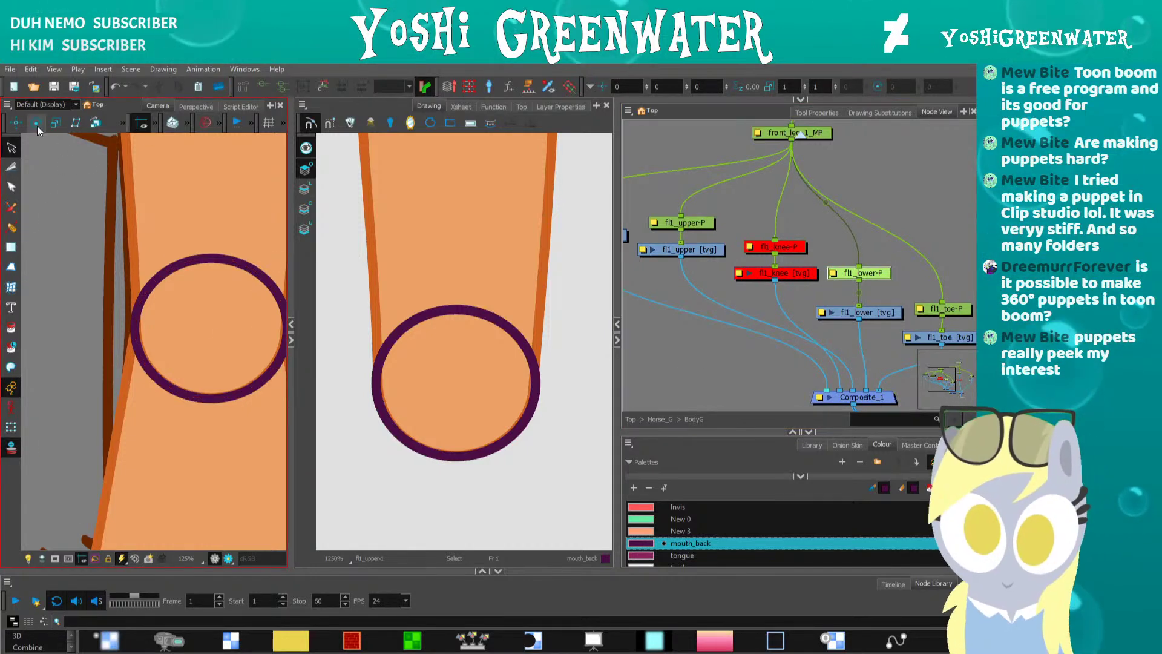
left_click(291, 340)
left_click_drag(308, 428, 288, 215)
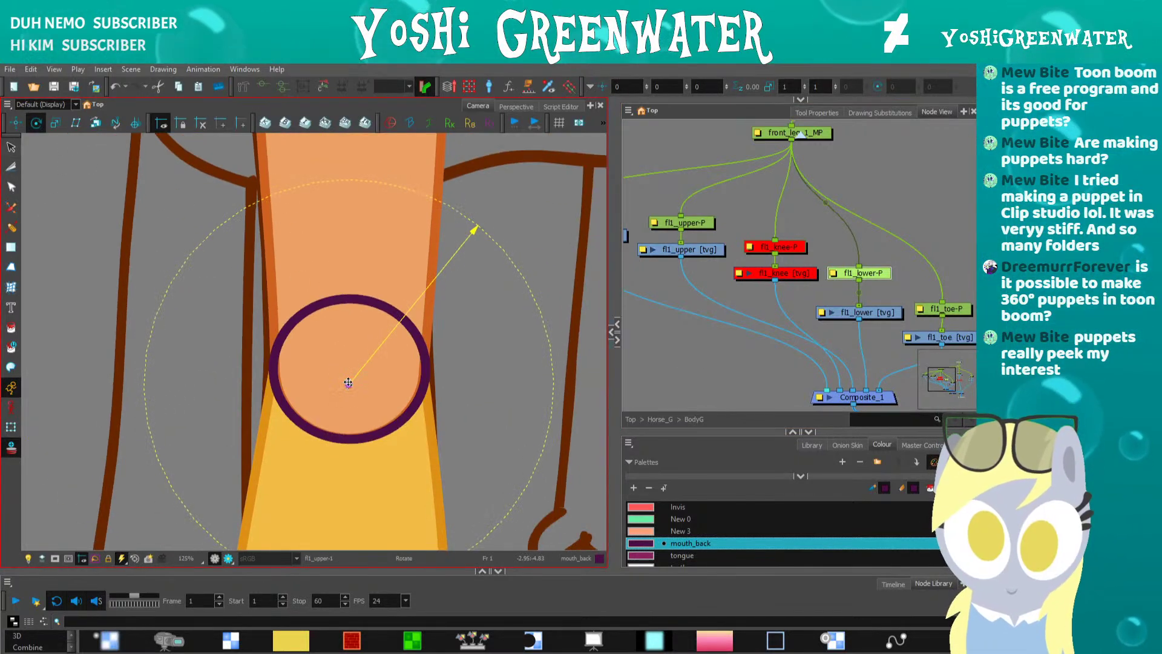
left_click_drag(349, 382, 349, 369)
- Test-rotate the lower leg upward around its pivot in the guide circle, undoing each test rotation
left_click(11, 426)
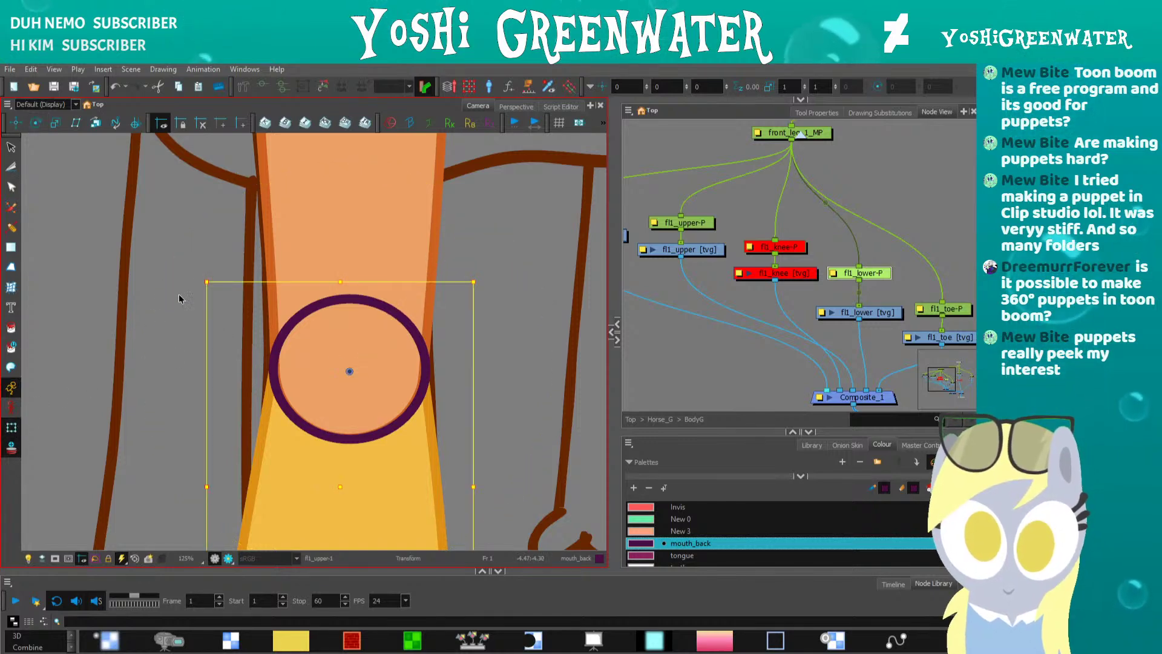
mouse_move(200, 200)
left_mouse_down()
mouse_move(213, 182)
mouse_move(303, 197)
mouse_move(413, 179)
mouse_move(510, 216)
left_mouse_up()
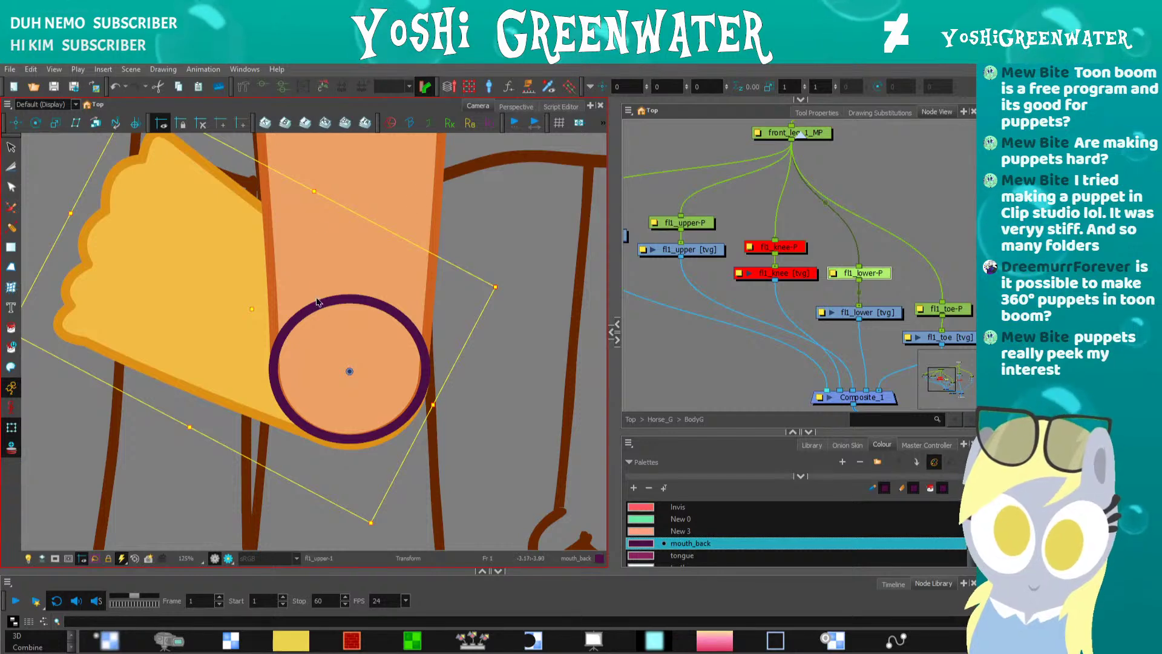
key("ctrl+z")
key("alt+3")
scroll(352, 364, "up", 4)
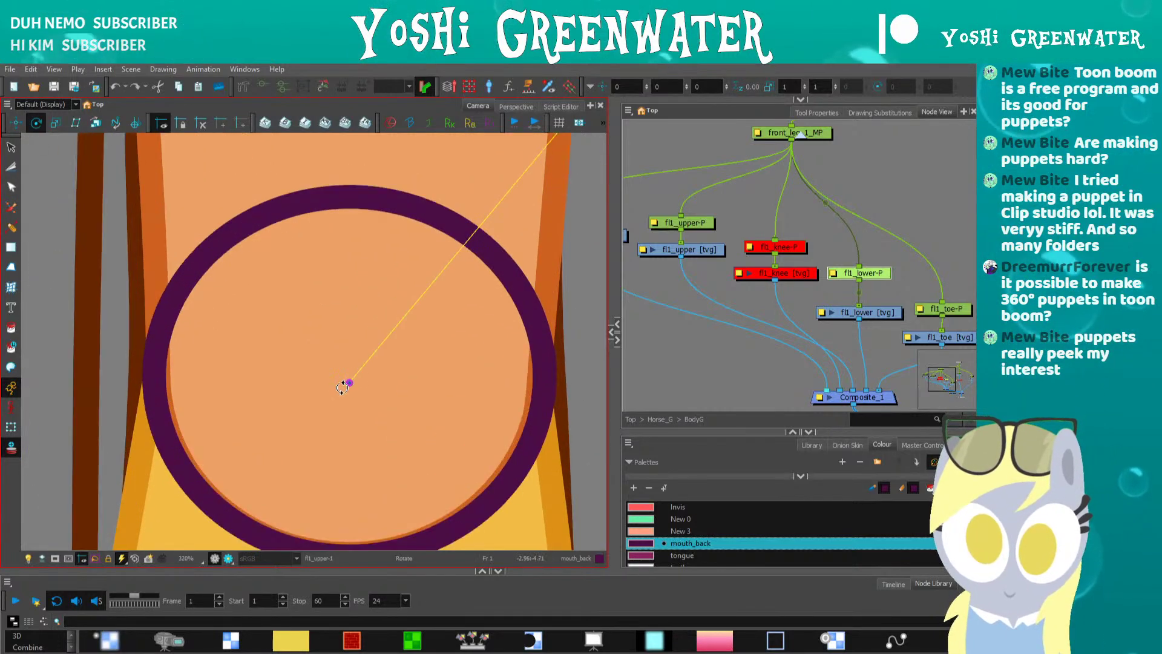
scroll(199, 363, "down", 4)
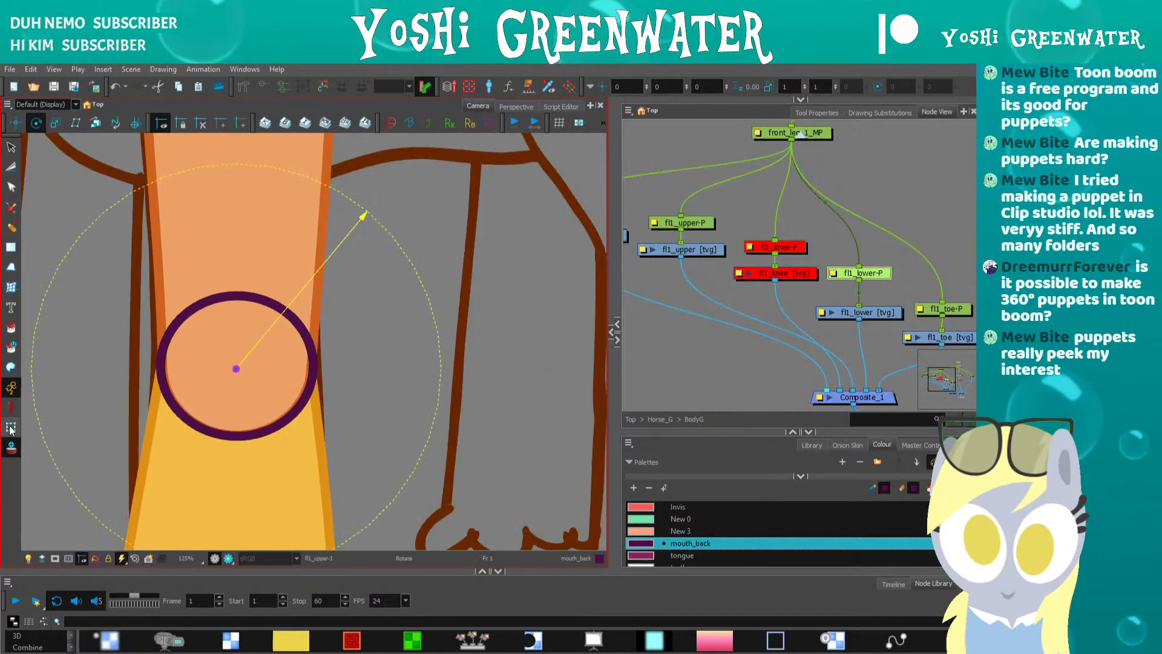
left_click(11, 427)
mouse_move(88, 271)
left_mouse_down()
mouse_move(137, 239)
mouse_move(272, 198)
mouse_move(468, 285)
left_mouse_up()
key("ctrl+z")
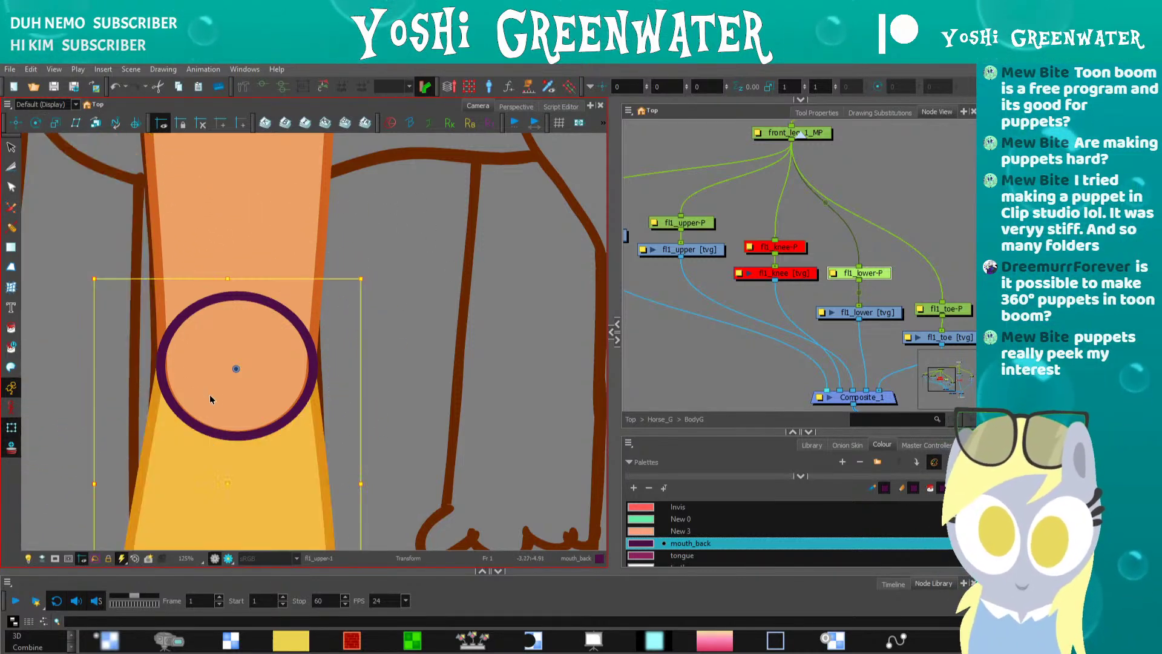
- Select the upper leg's peg and try to move its pivot into the guide circle with the Transform tool
left_click(655, 338)
left_click_drag(671, 326, 686, 365)
left_click(710, 261)
scroll(159, 206, "down", 6)
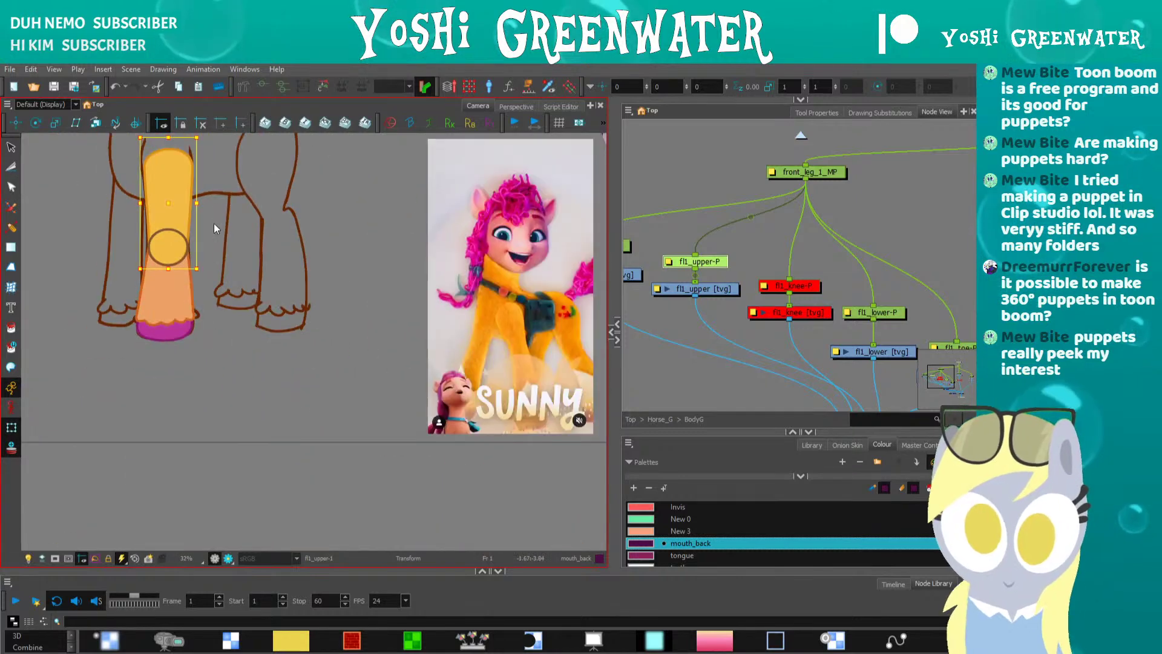
left_click(385, 245)
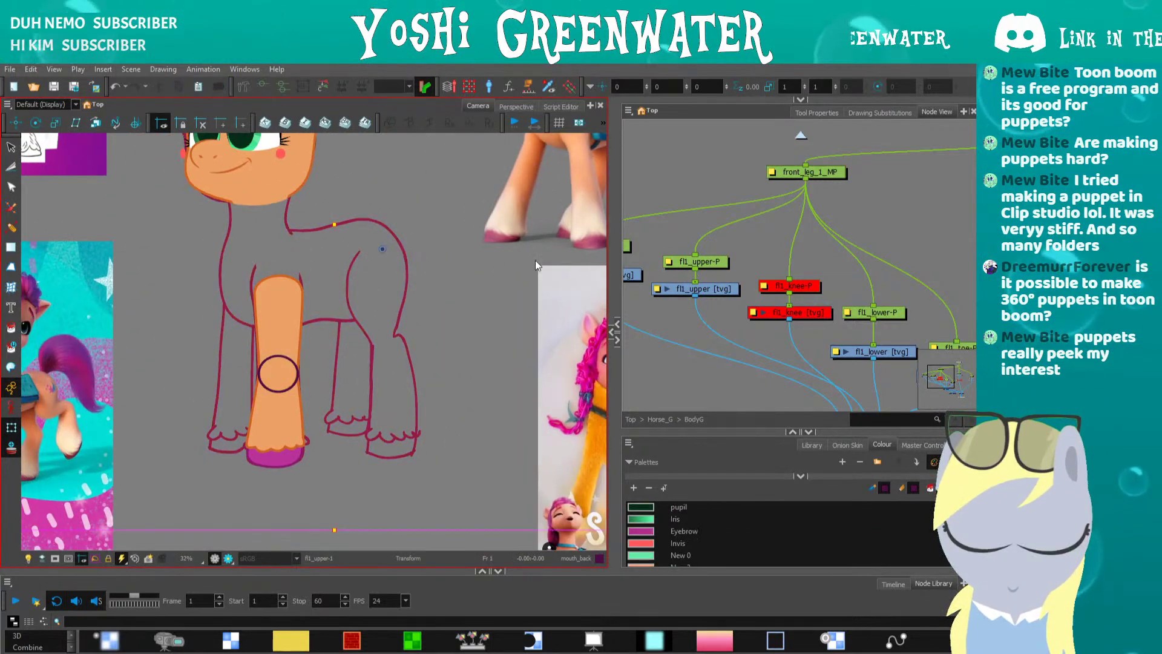
left_click(385, 247)
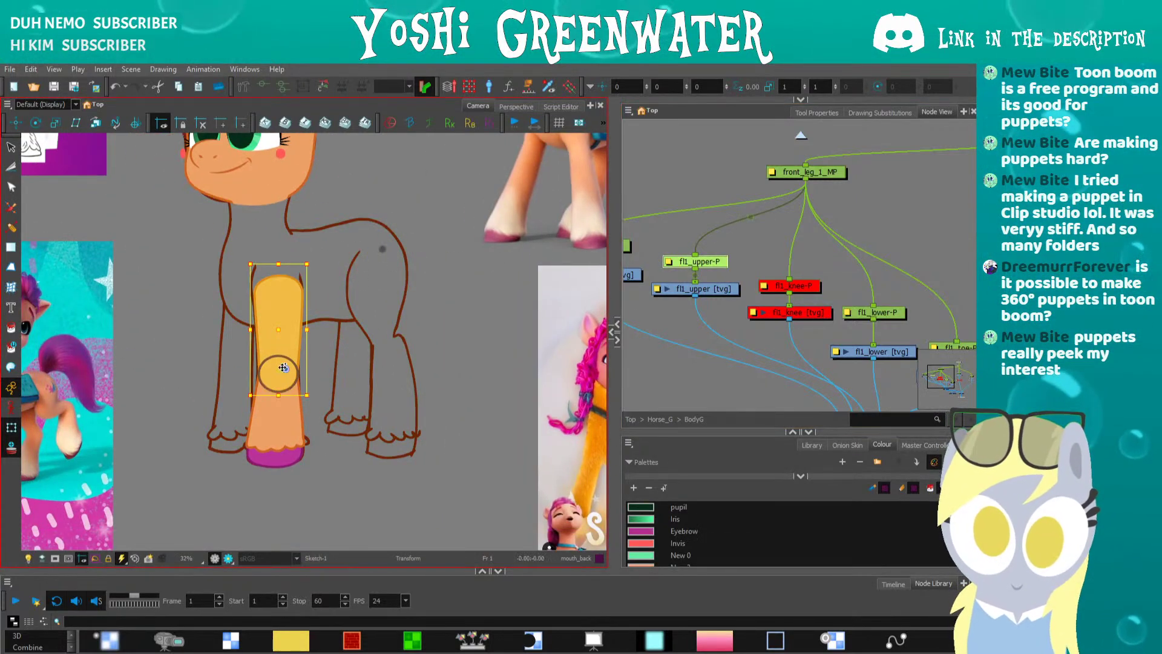
scroll(283, 368, "up", 5)
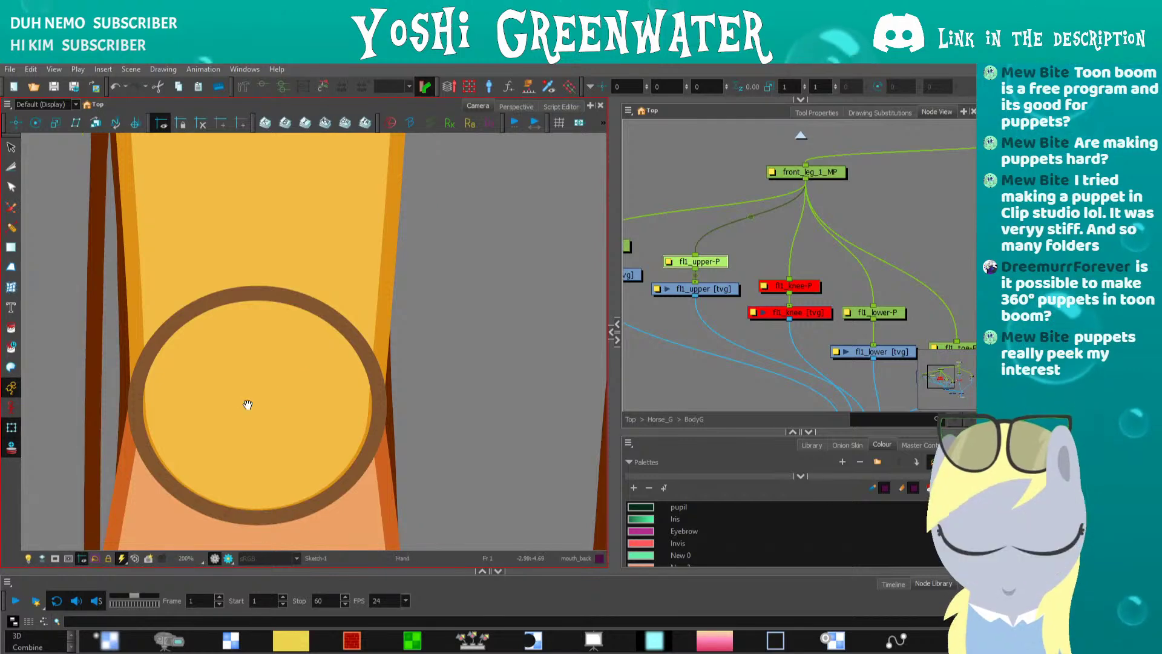
left_click_drag(247, 404, 380, 344)
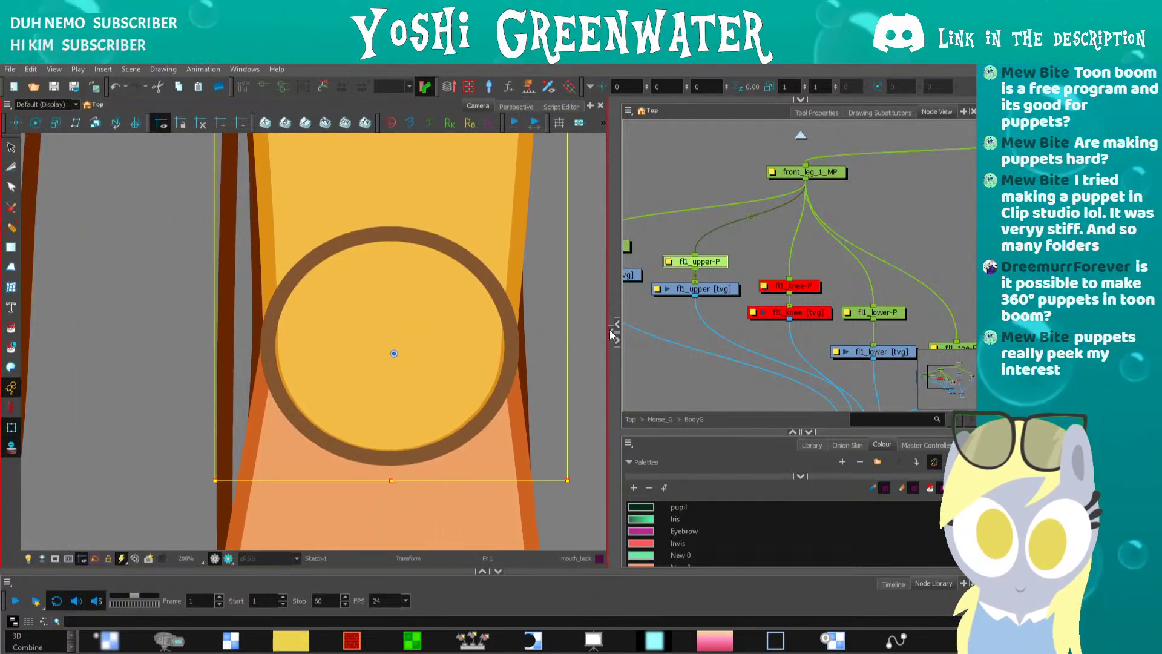
- Reopen the Drawing view on the upper leg and shrink the guide circle to a small dot at its centre
left_click(610, 332)
left_click(675, 292)
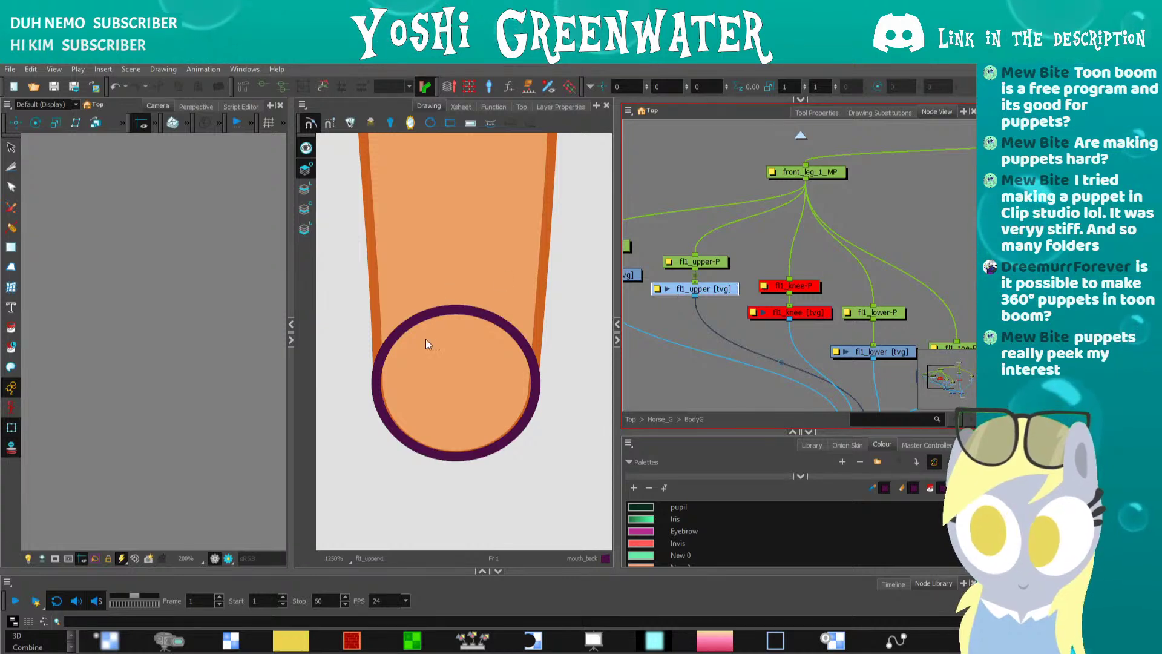
left_click(390, 348)
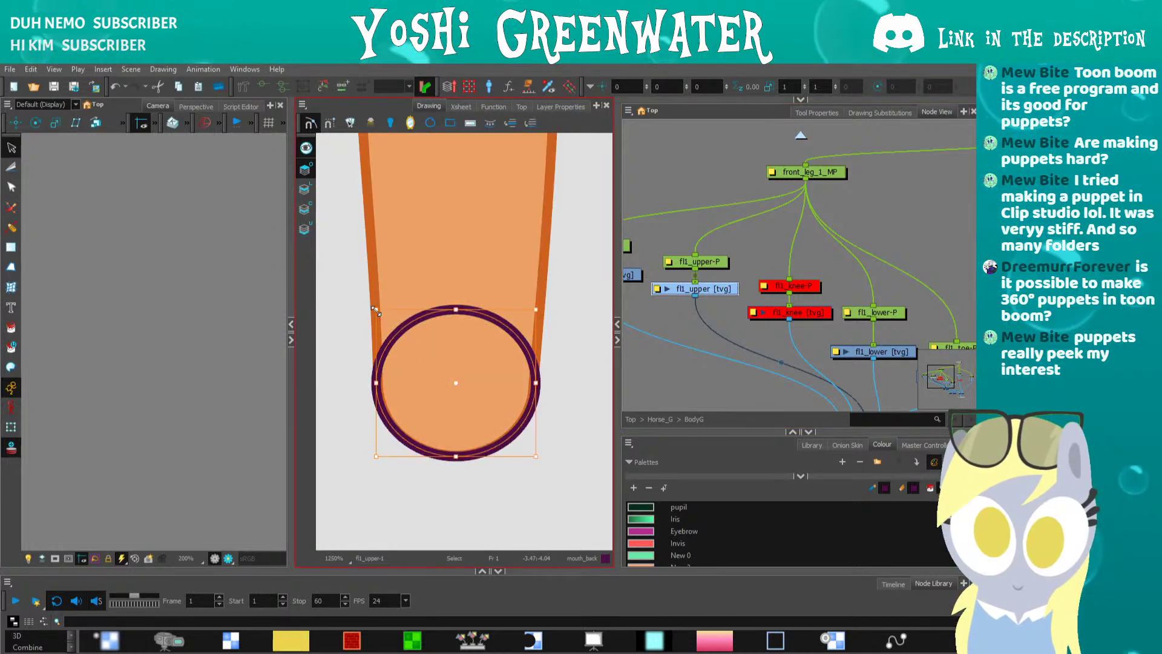
left_click_drag(376, 311, 452, 378)
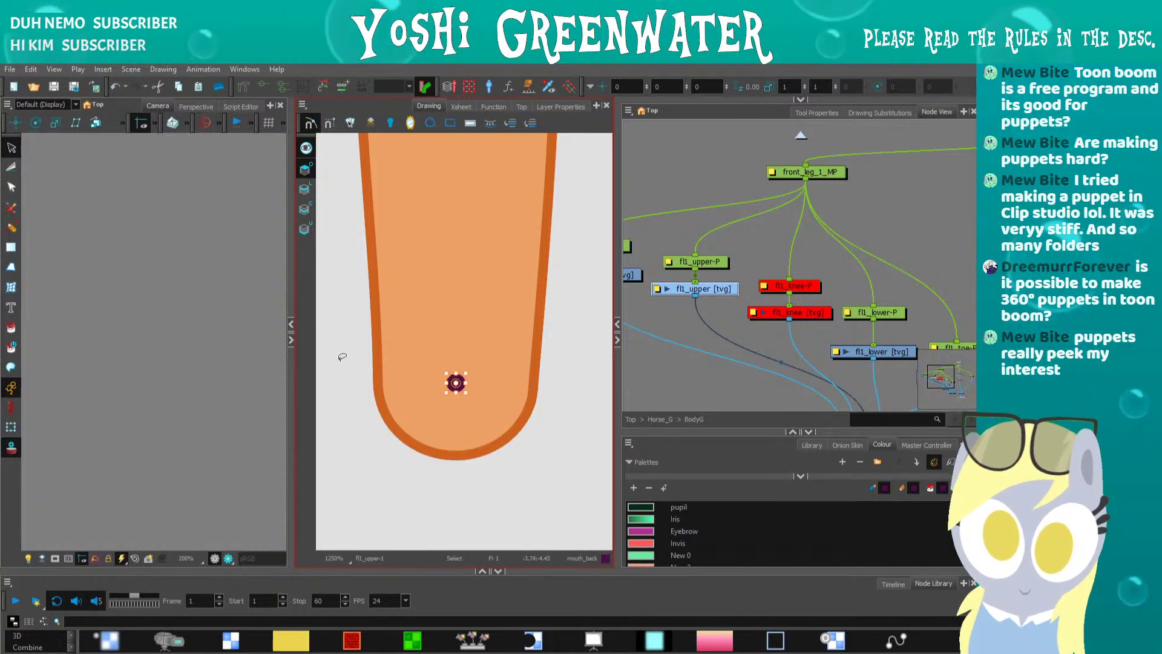
- Widen the Camera view and centre the lower leg peg's pivot on the small guide dot with the Rotate tool
left_click(291, 339)
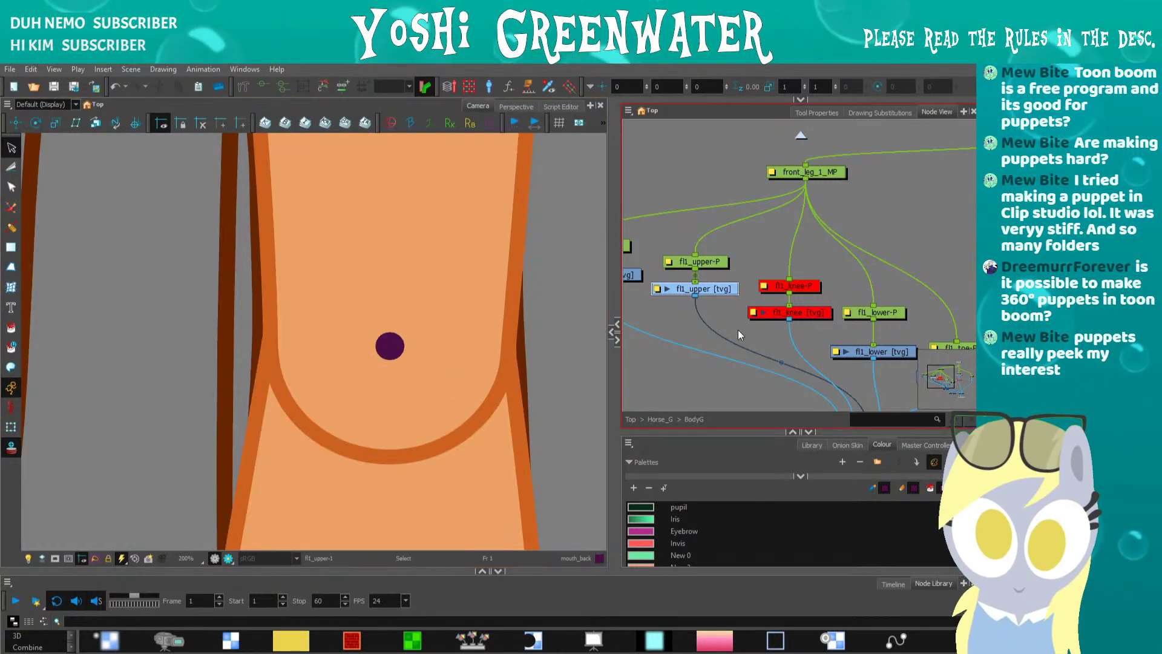
left_click(36, 123)
scroll(376, 357, "up", 5)
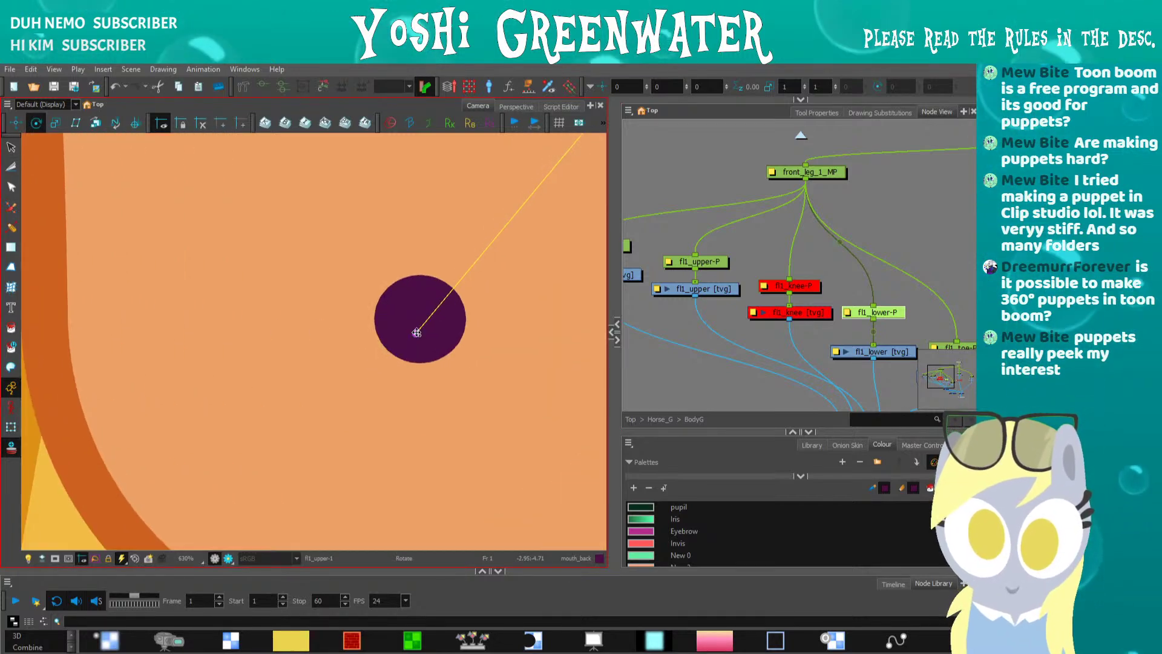
scroll(382, 325, "down", 1)
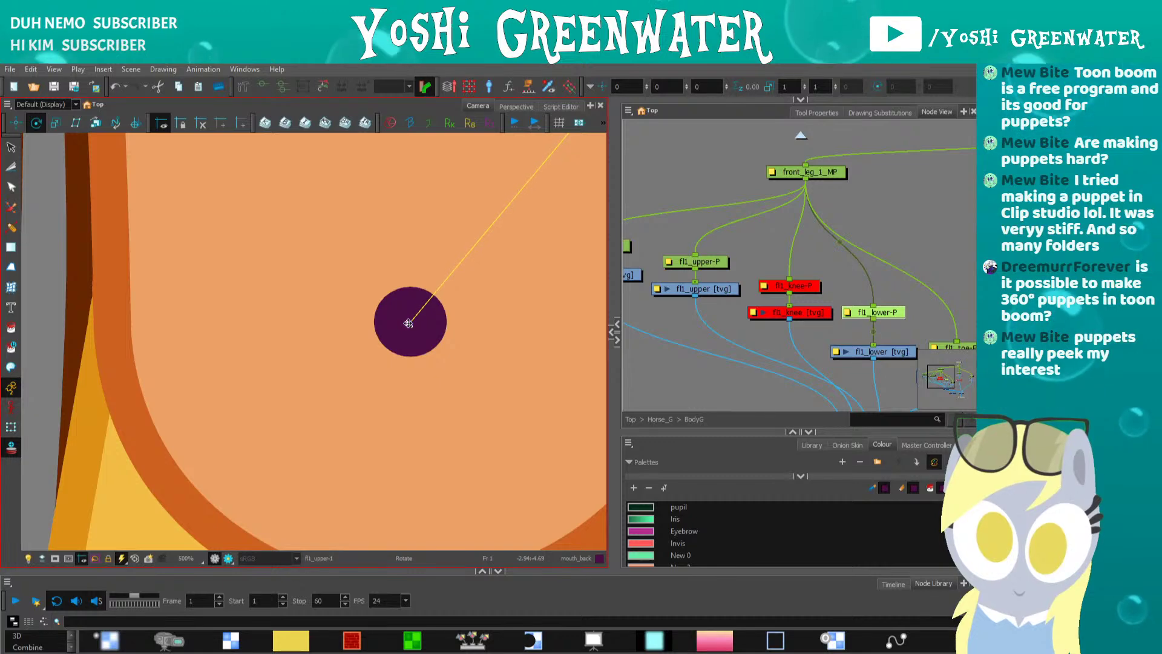
- Select the upper leg's peg and move its pivot onto the guide dot at the knee joint
scroll(408, 324, "down", 9)
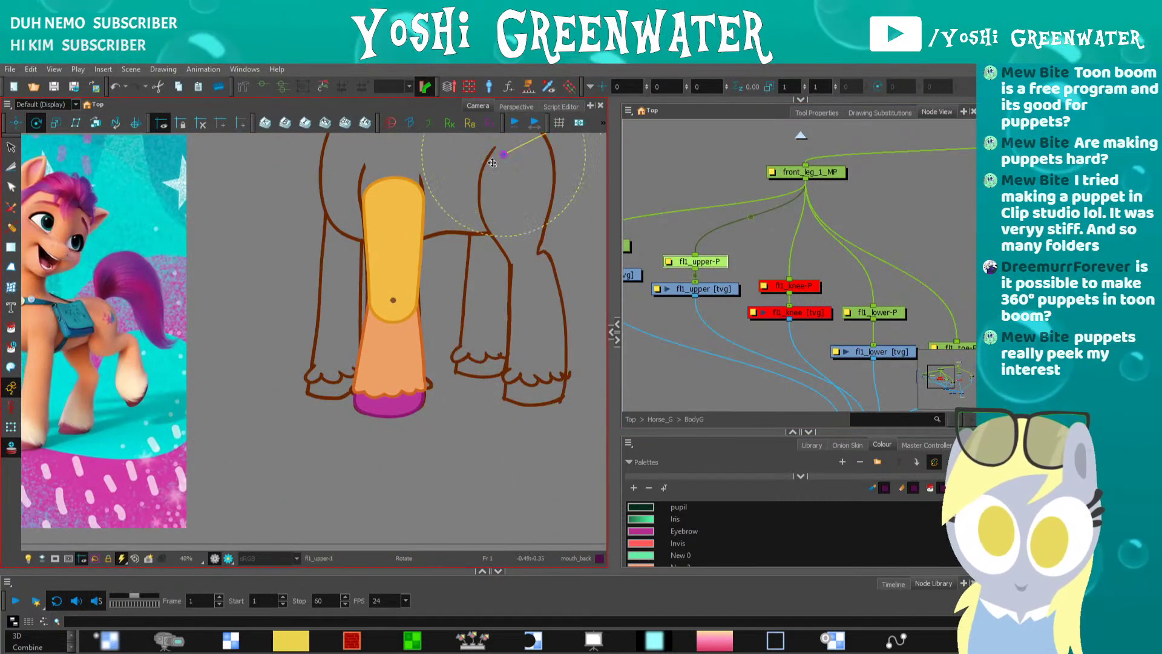
scroll(390, 297, "up", 8)
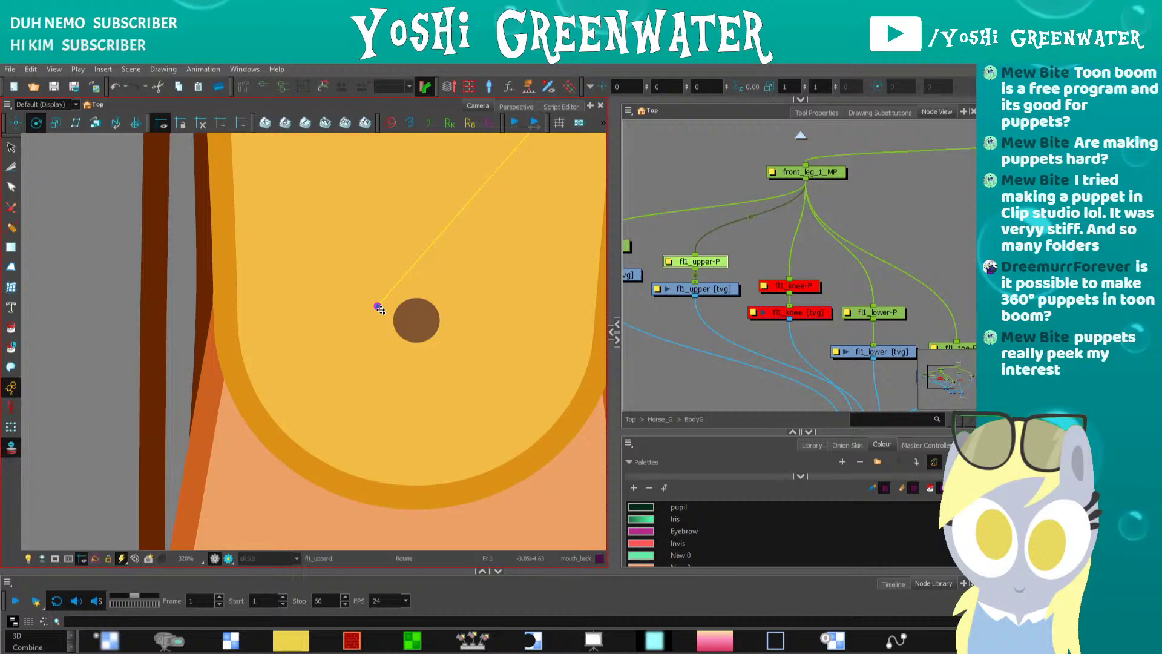
left_click_drag(378, 306, 416, 319)
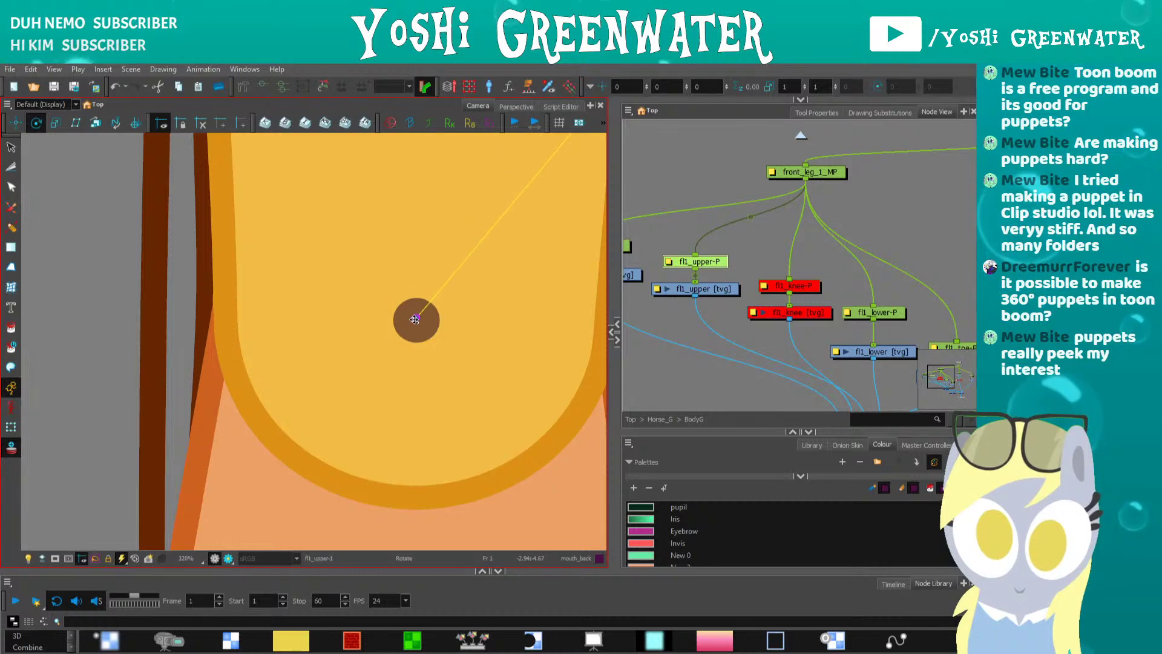
scroll(355, 298, "down", 4)
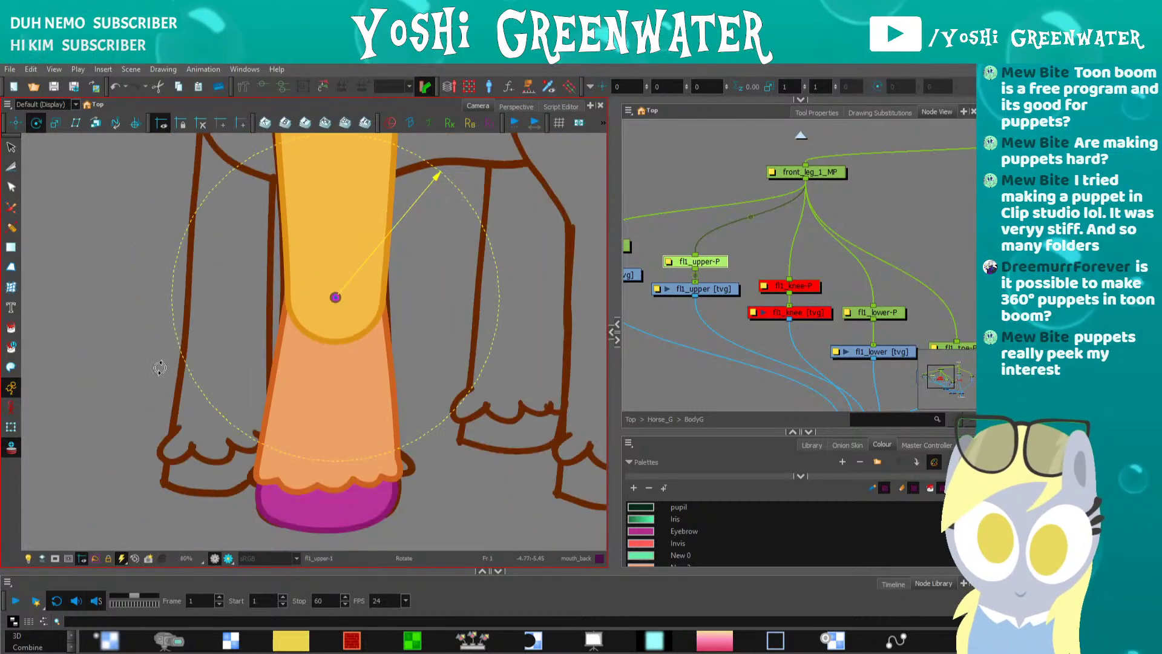
- Re-enable the knee's peg and drawing nodes so the knee covers the joint
left_click_drag(762, 331, 739, 290)
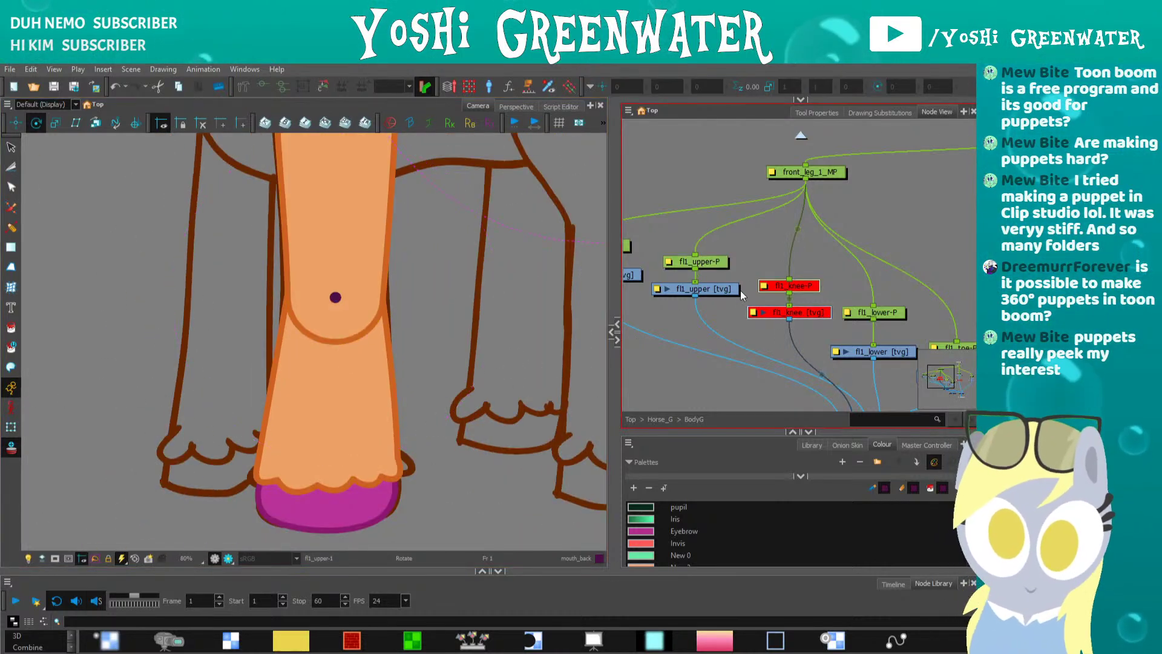
key("a")
left_click(709, 365)
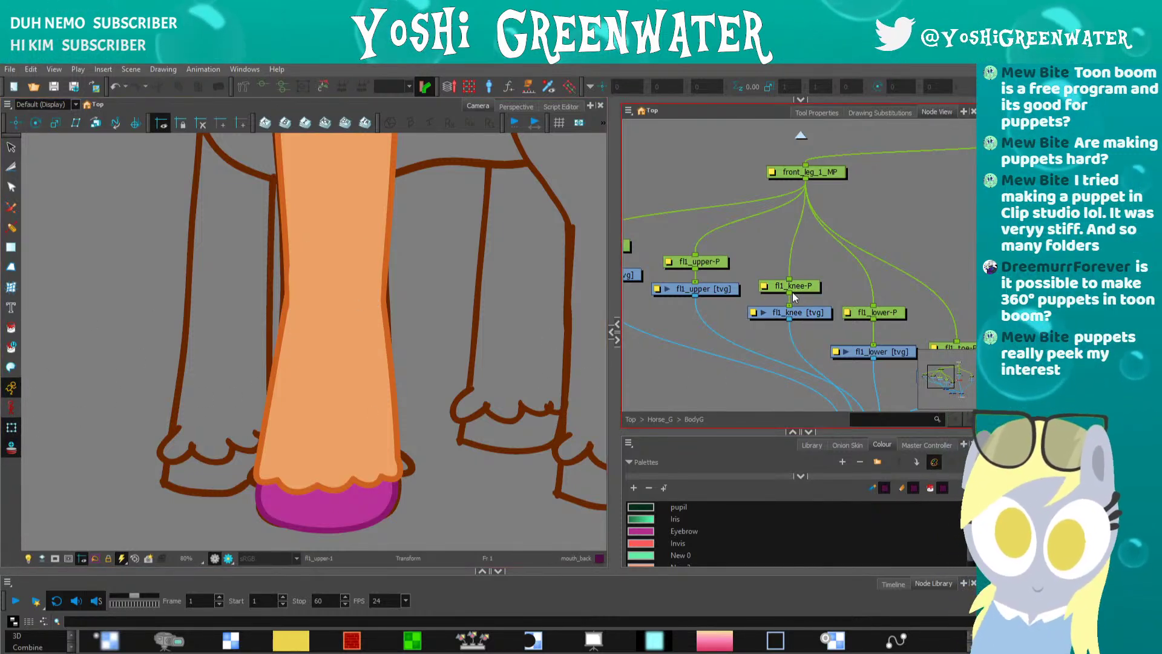
- Rewire the knee's peg under the lower leg's peg in the node network, placing the knee nodes beside the lower leg nodes
left_click_drag(793, 291, 793, 295)
left_click_drag(862, 312, 813, 342)
left_click(818, 285)
left_click_drag(850, 285, 783, 261)
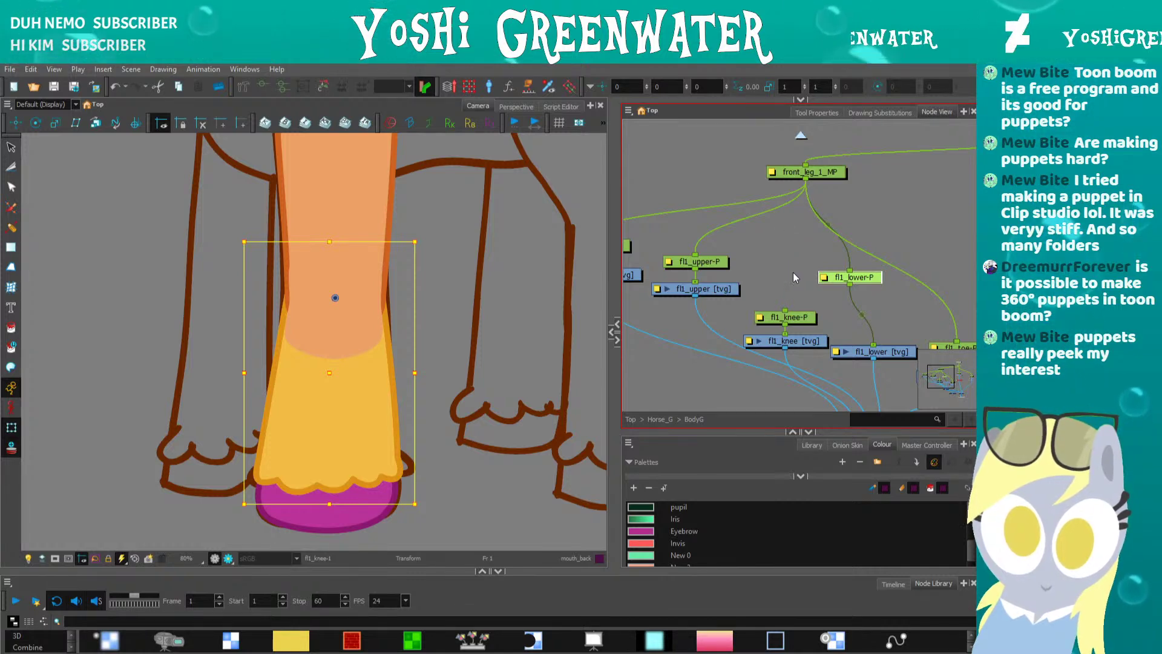
mouse_move(843, 285)
left_mouse_down()
mouse_move(785, 304)
mouse_move(845, 283)
mouse_move(859, 290)
left_mouse_up()
left_click(804, 285)
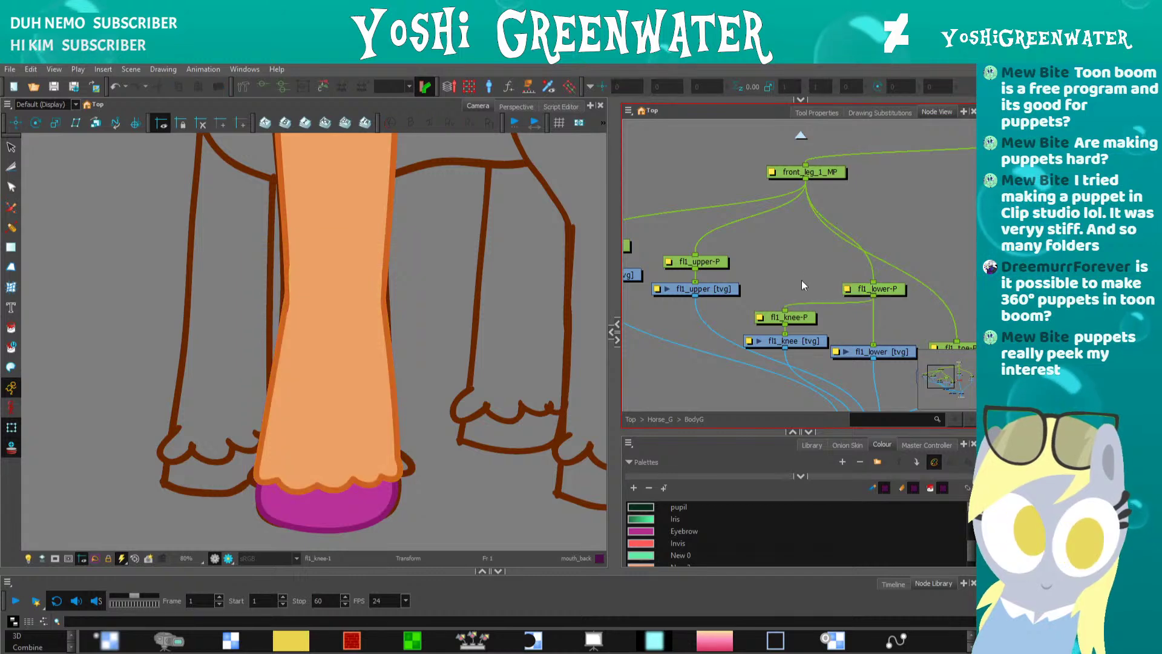
- Rotate the lower leg's peg up about the knee to test the joint, and undo the rotation
left_click(278, 415)
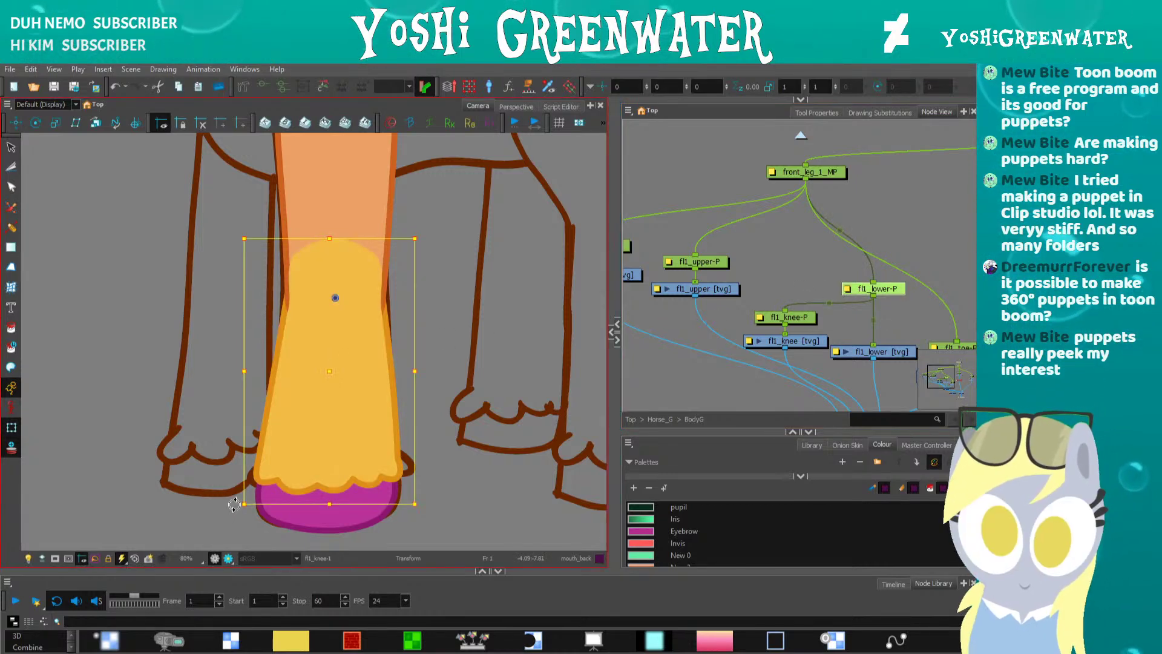
mouse_move(235, 505)
left_mouse_down()
mouse_move(175, 405)
mouse_move(166, 312)
mouse_move(168, 327)
mouse_move(182, 321)
mouse_move(200, 224)
mouse_move(225, 174)
left_mouse_up()
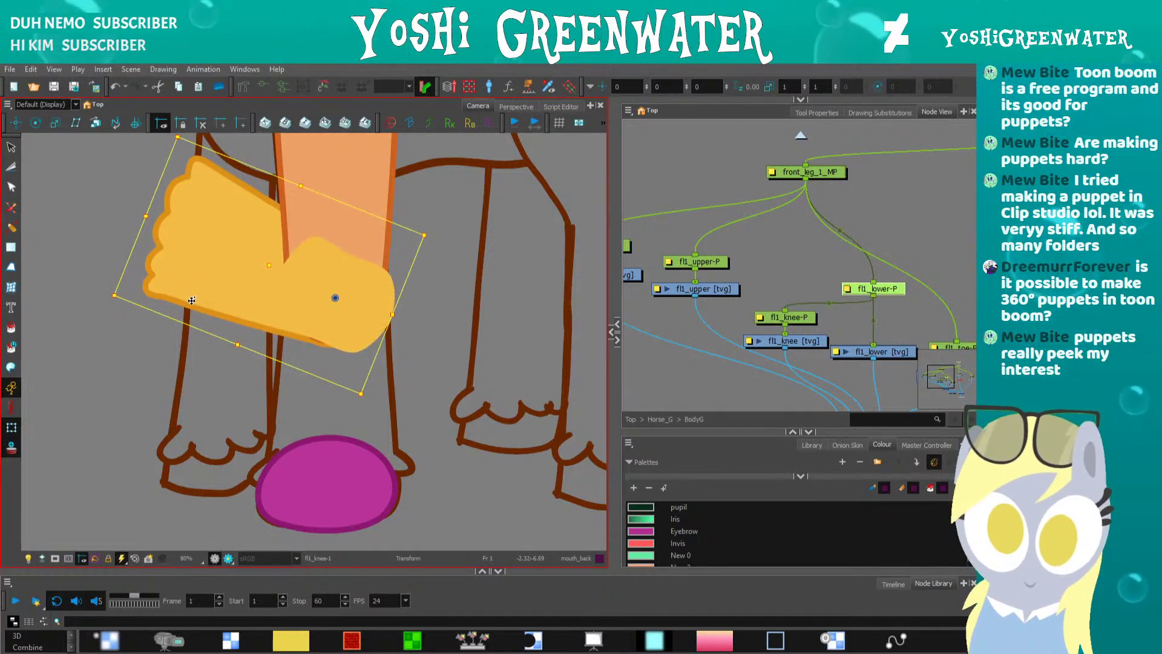
mouse_move(192, 300)
left_mouse_down()
mouse_move(389, 431)
mouse_move(323, 441)
mouse_move(199, 345)
left_mouse_up()
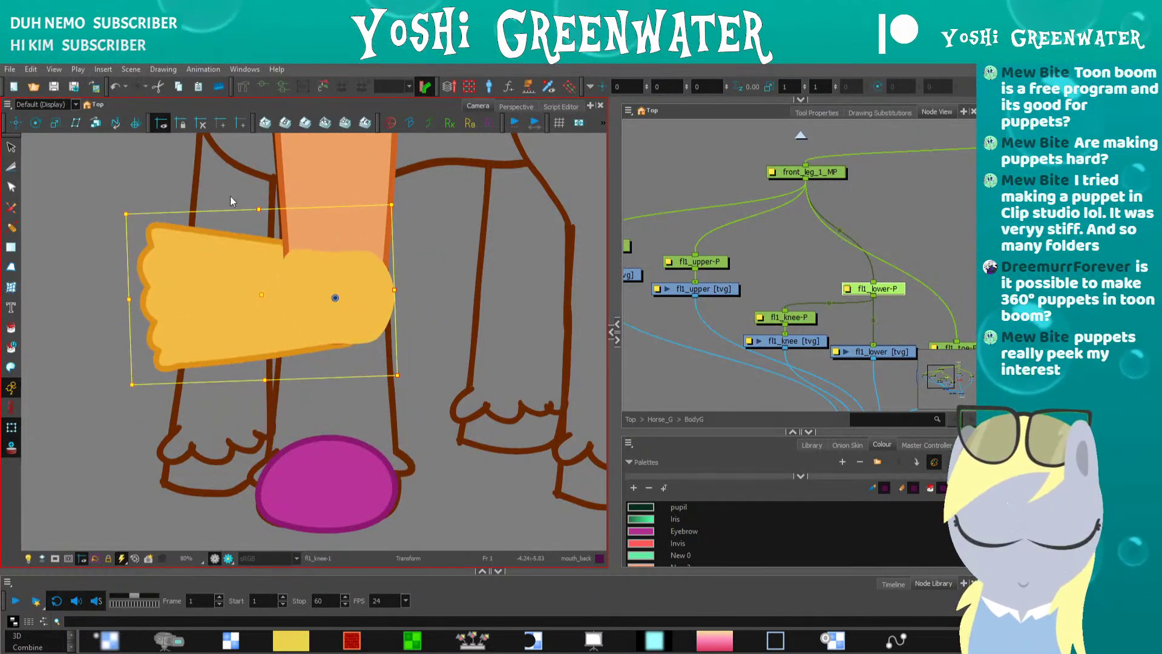
key("ctrl+z")
- Select the knee drawing and use the Contour Editor to nudge the lower points of its outline upward
key("alt+q")
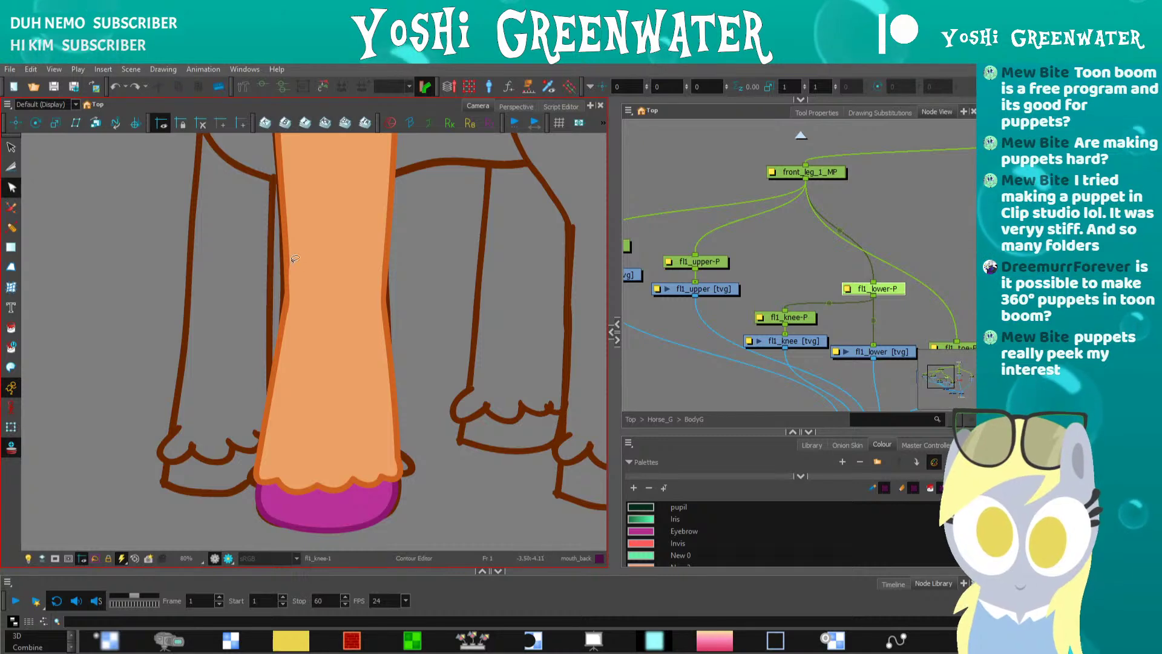
left_click(792, 341)
key("alt+s")
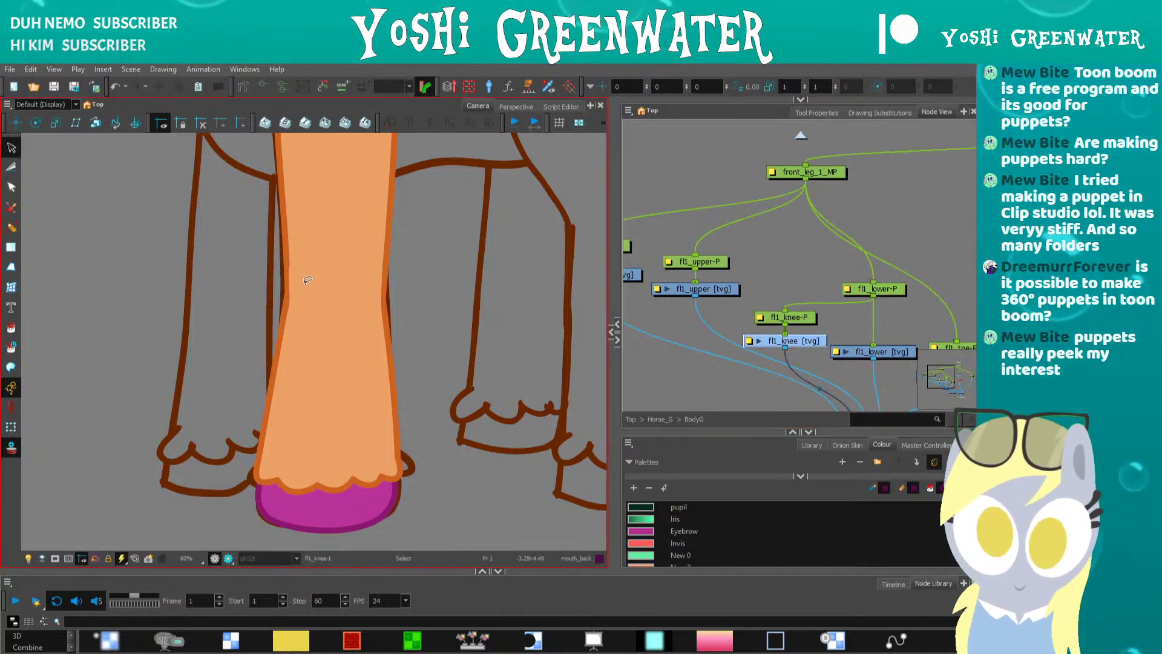
left_click(615, 325)
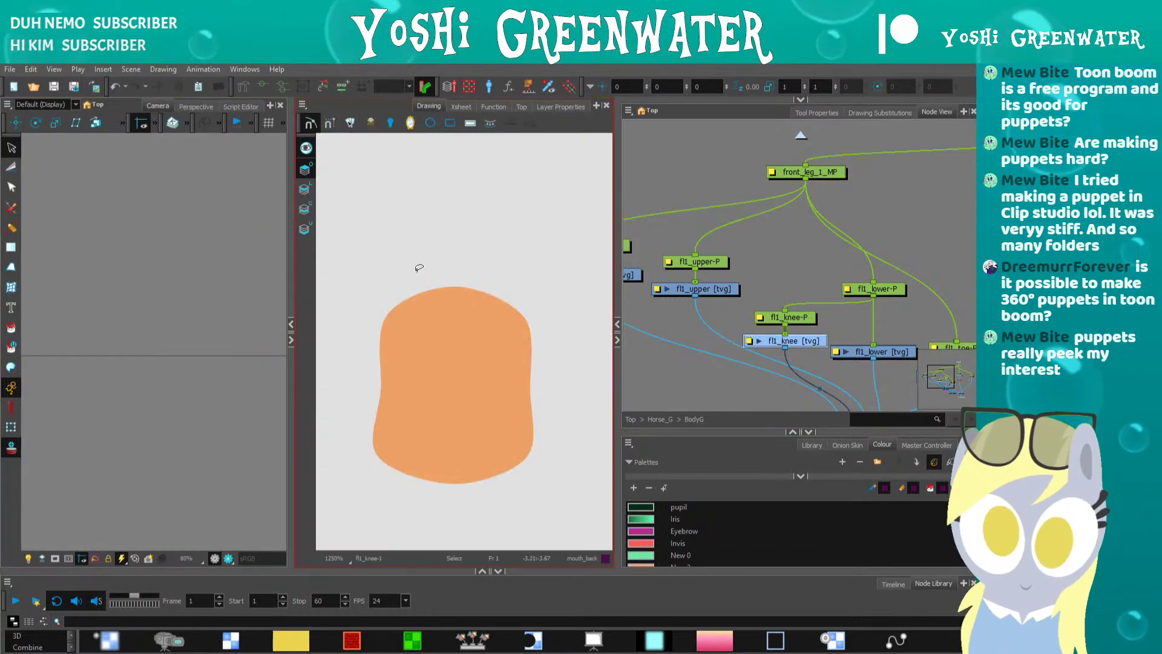
left_click(292, 340)
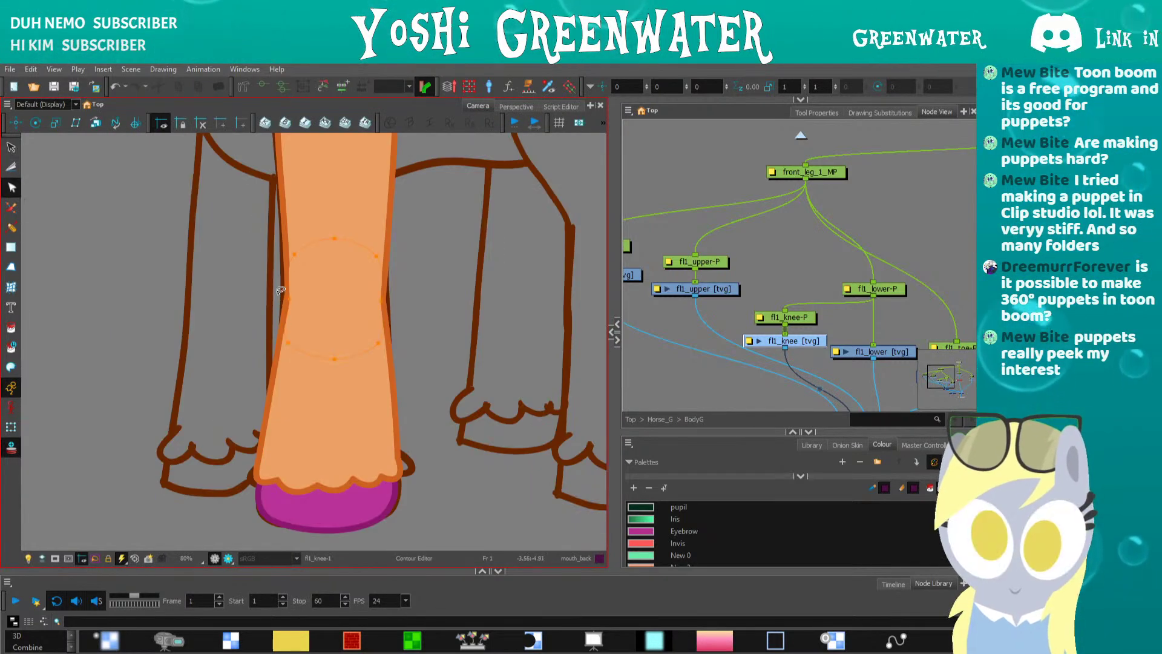
mouse_move(282, 289)
left_mouse_down()
mouse_move(359, 230)
mouse_move(248, 285)
mouse_move(354, 315)
mouse_move(245, 358)
left_mouse_up()
key("Up")
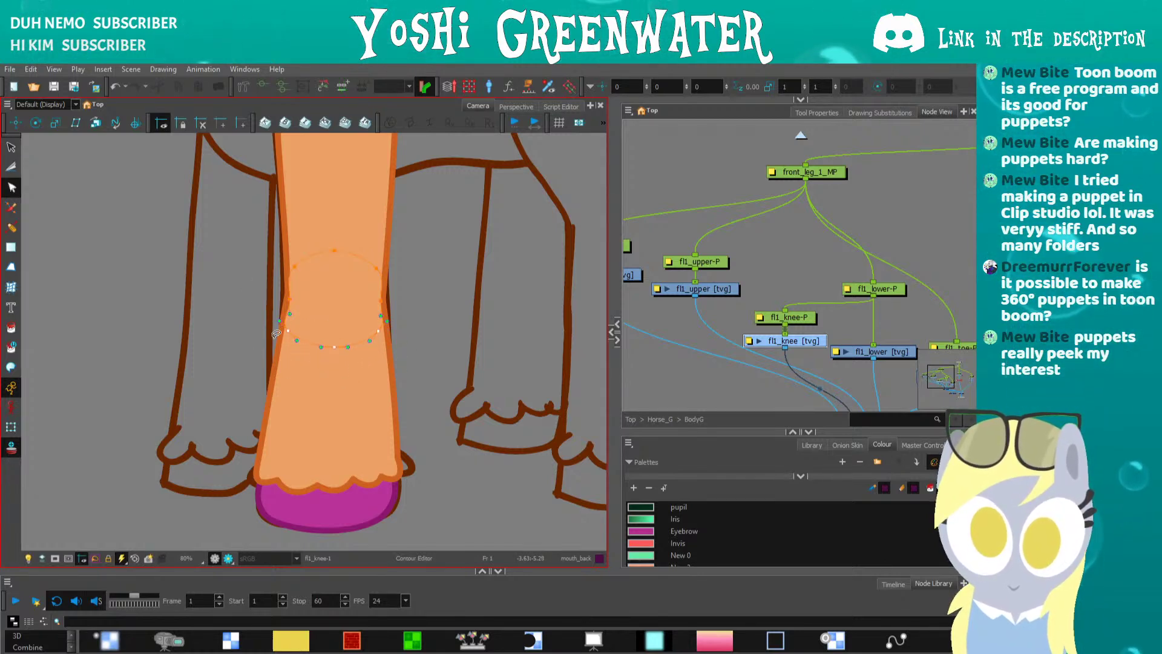
- Refine the side points of the knee's contour so the shape follows the inside of the leg's outline
scroll(277, 333, "up", 3)
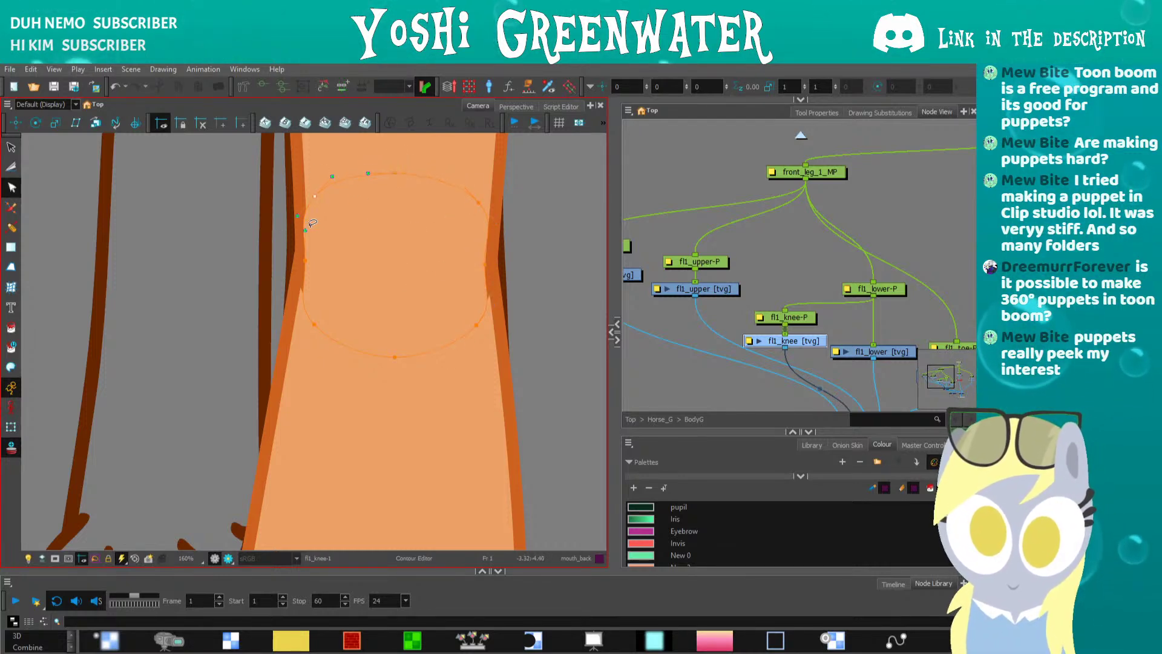
left_click_drag(289, 254, 292, 265)
key("Left")
left_click_drag(294, 315, 290, 324)
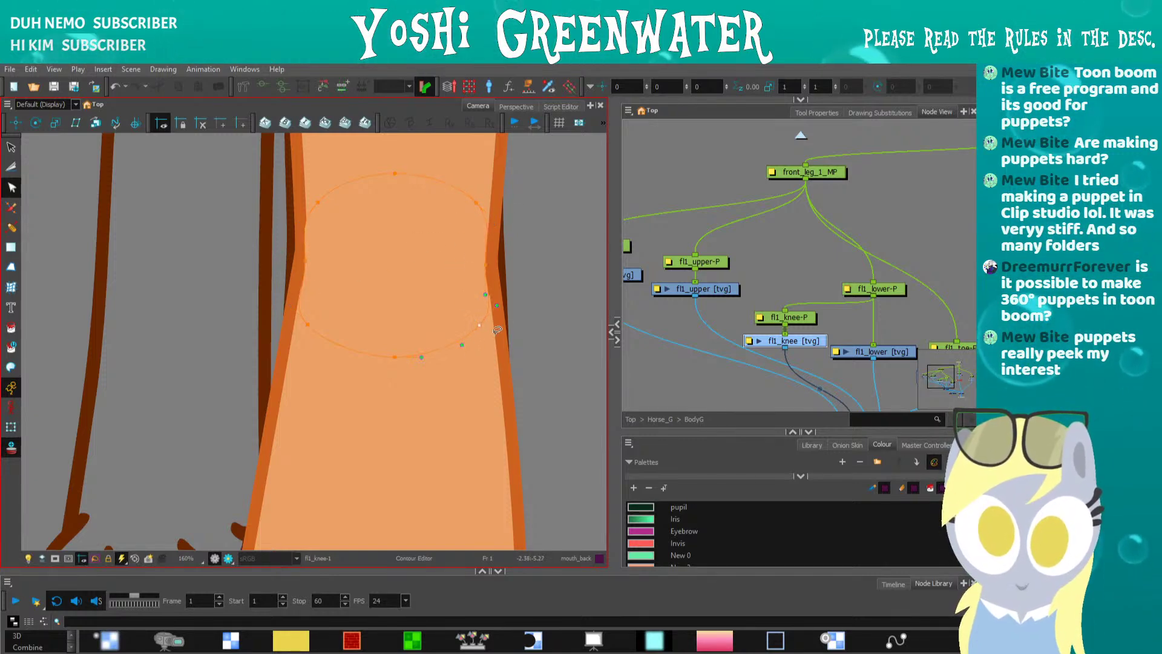
left_click_drag(421, 324, 408, 279)
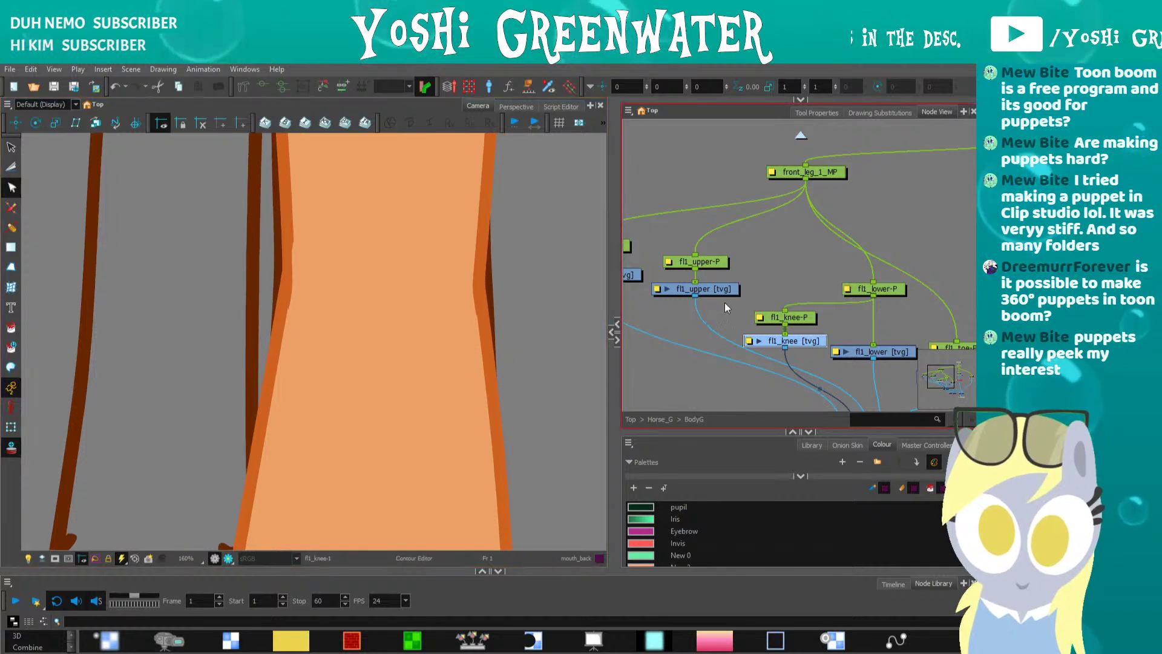
- Rotate the lower leg's peg up with the Transform tool to check the reshaped knee, and undo the rotation
left_click(874, 290)
key("1")
scroll(260, 278, "down", 1)
left_click(11, 427)
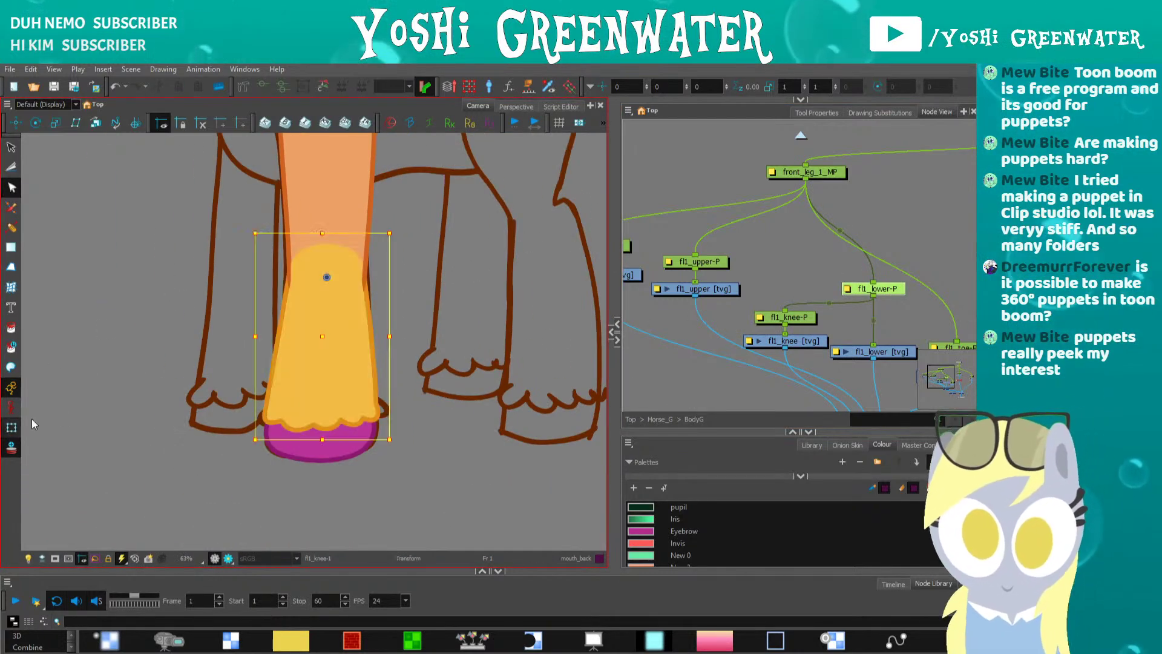
mouse_move(238, 435)
left_mouse_down()
mouse_move(282, 453)
mouse_move(399, 447)
mouse_move(488, 376)
mouse_move(145, 324)
mouse_move(226, 171)
left_mouse_up()
left_click(153, 307)
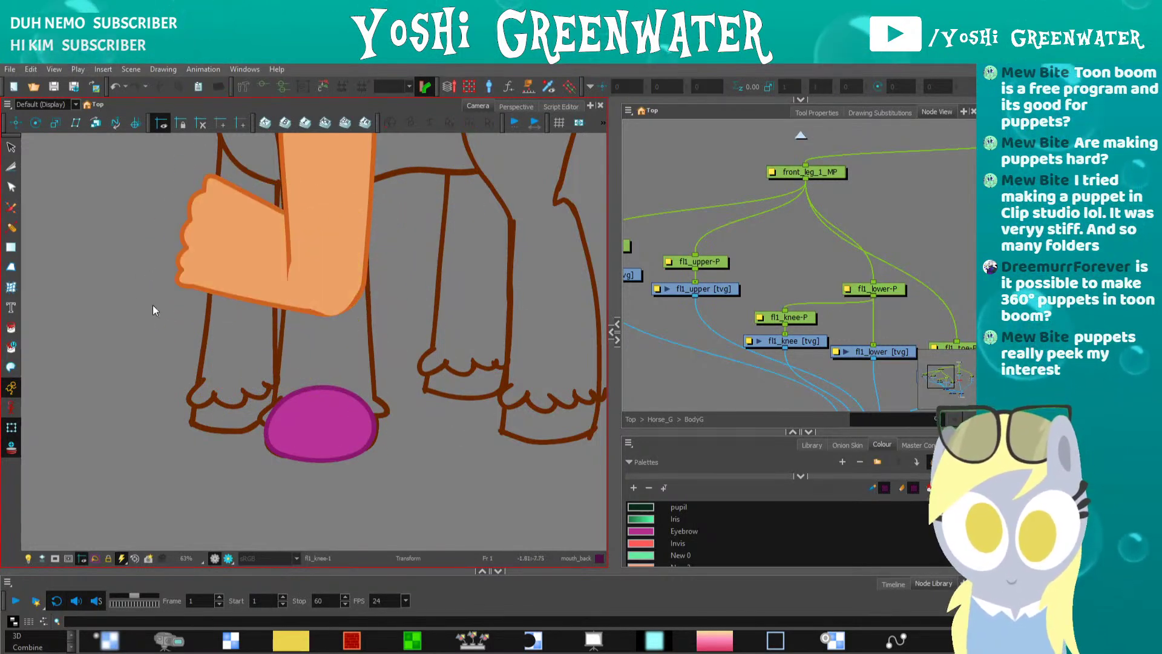
key("ctrl+s")
key("ctrl+z")
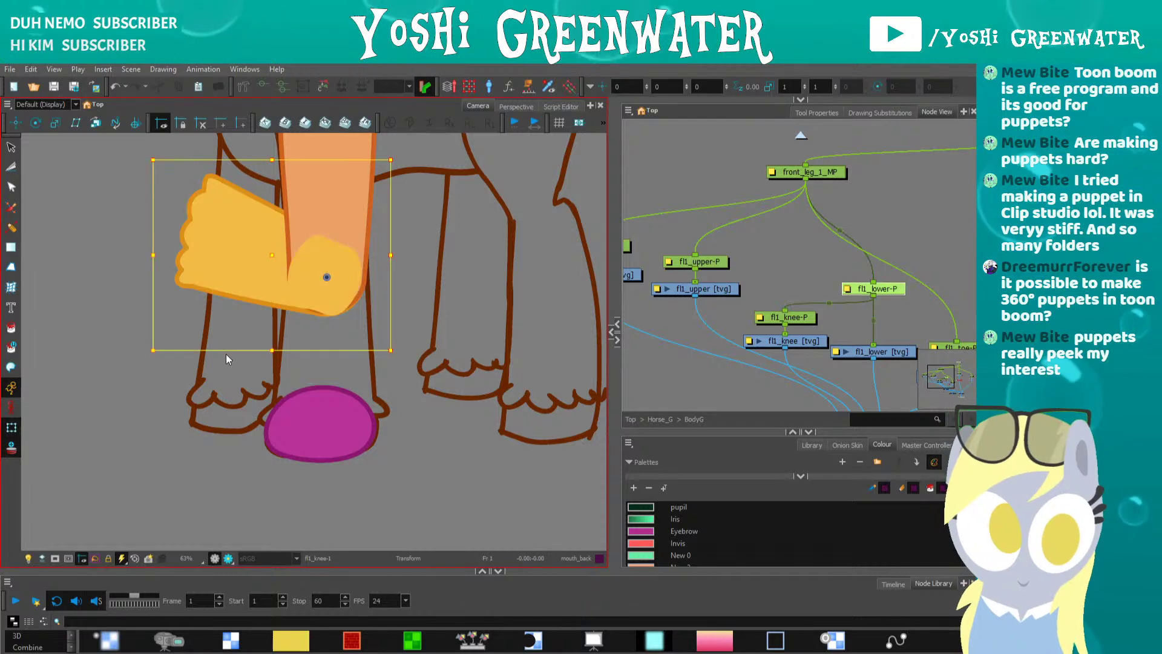
key("ctrl+z")
- Reconnect the toe's peg under the lower leg's peg so the toe follows the lower leg
left_click_drag(701, 359, 582, 260)
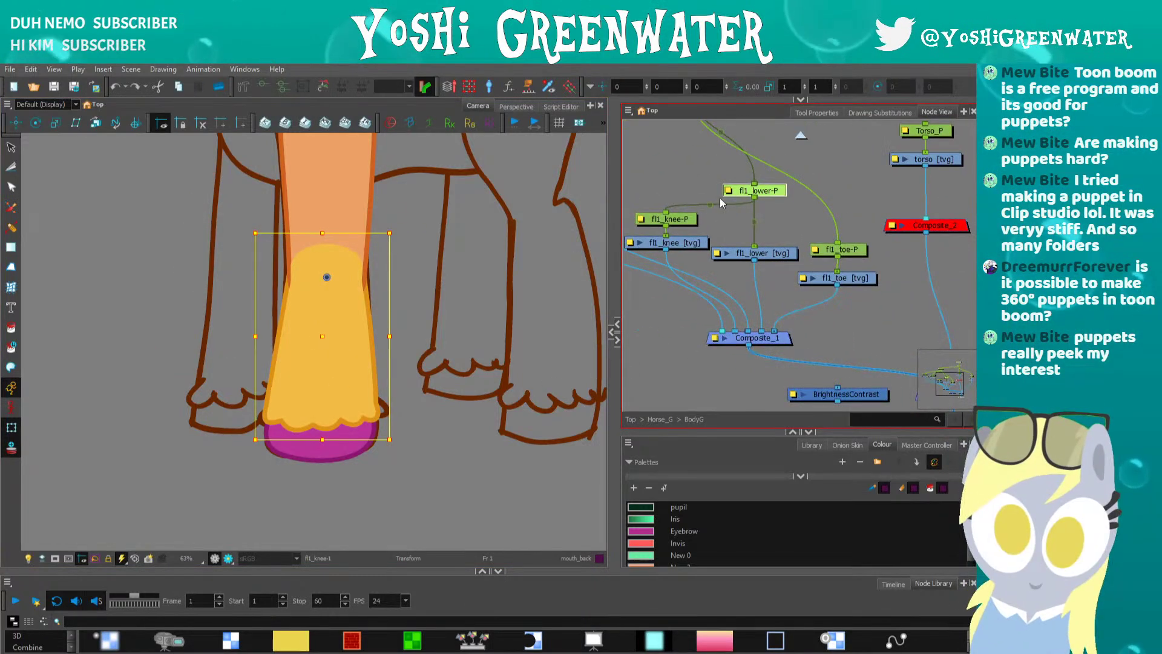
left_click_drag(757, 188, 766, 257)
left_click(839, 311)
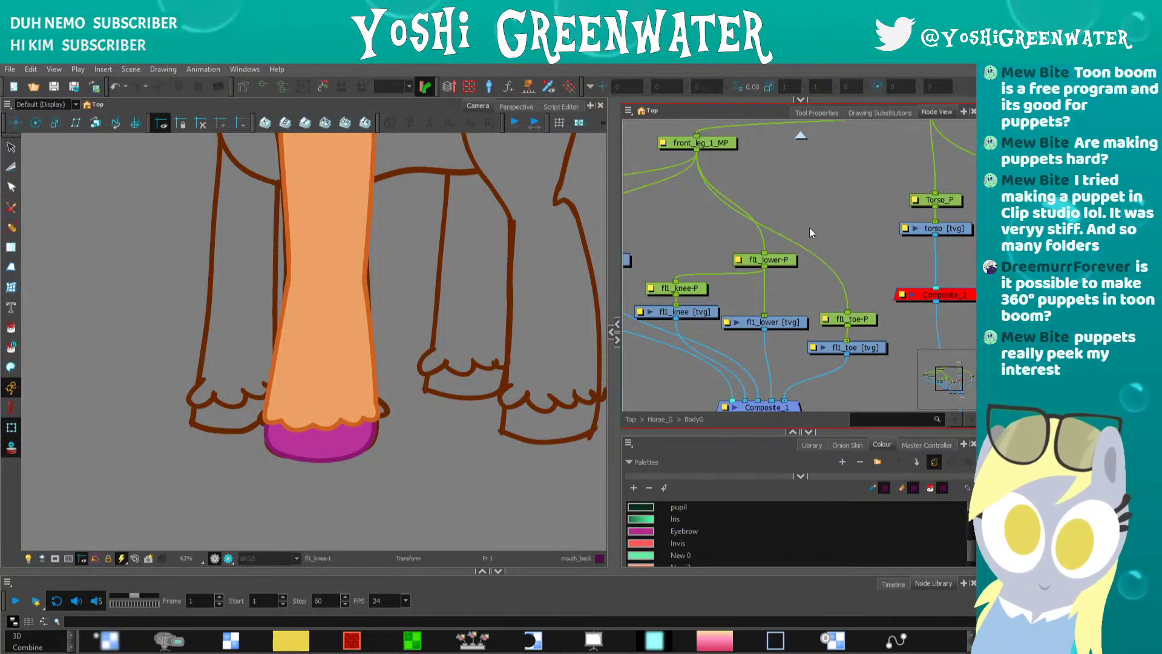
left_click_drag(802, 247, 802, 230)
mouse_move(764, 266)
left_mouse_down()
mouse_move(847, 312)
mouse_move(772, 261)
left_mouse_up()
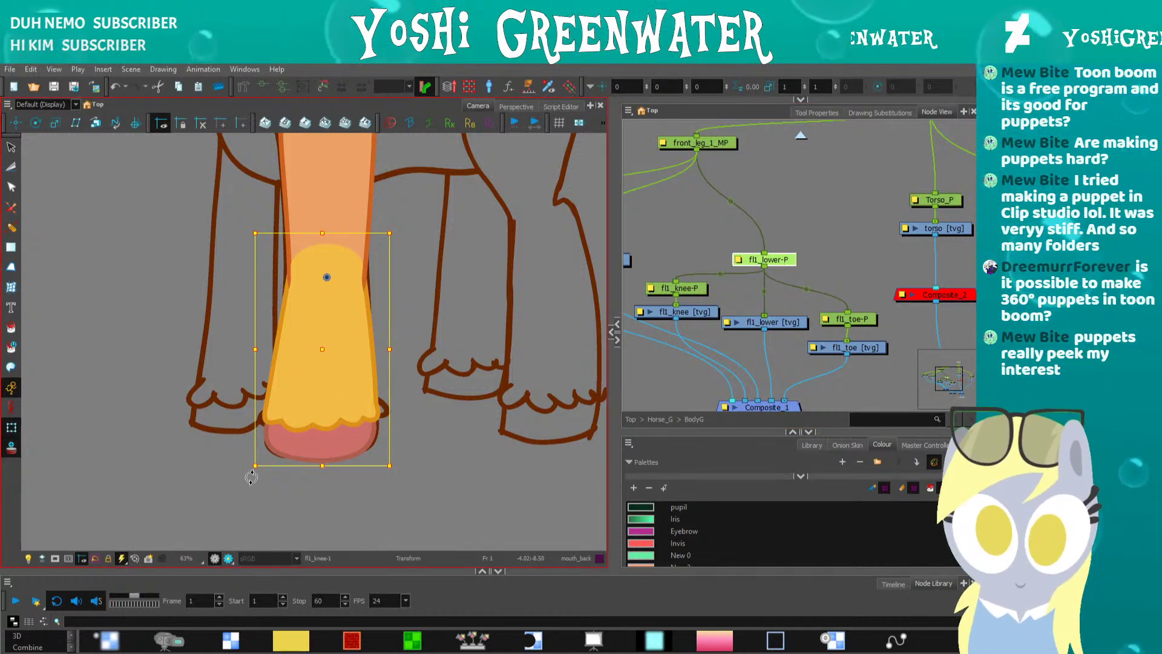
- Select the lower leg's peg and rotate the lower leg together with the toe up about the knee
left_click_drag(251, 479, 318, 482)
left_click(318, 482)
left_click(355, 390)
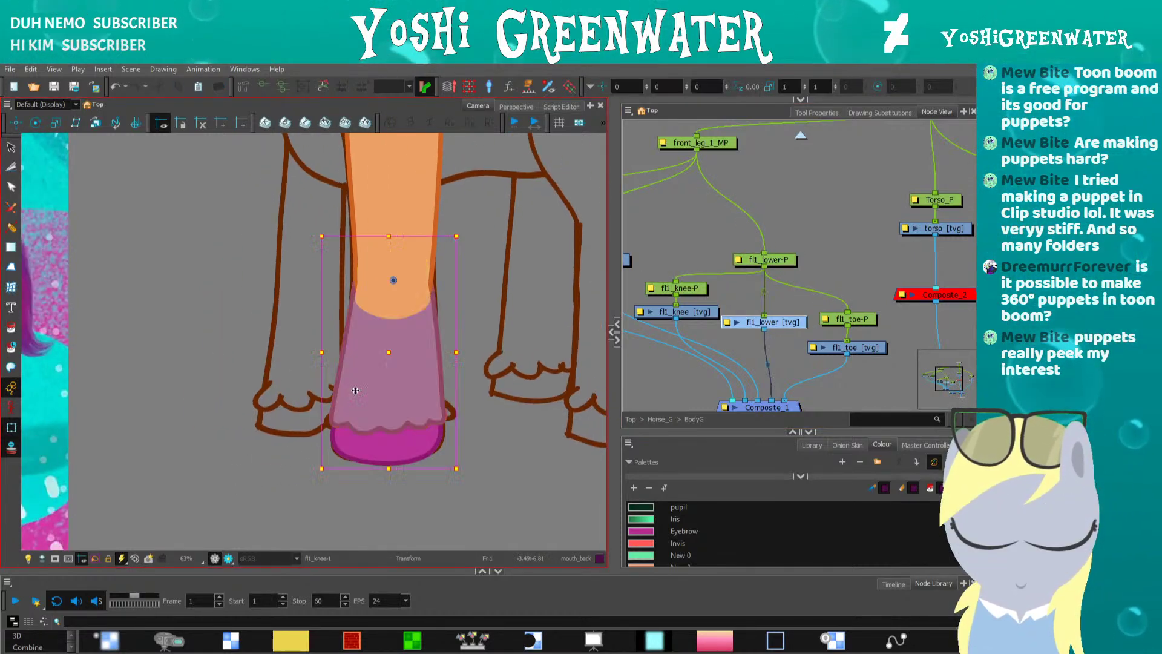
key("b")
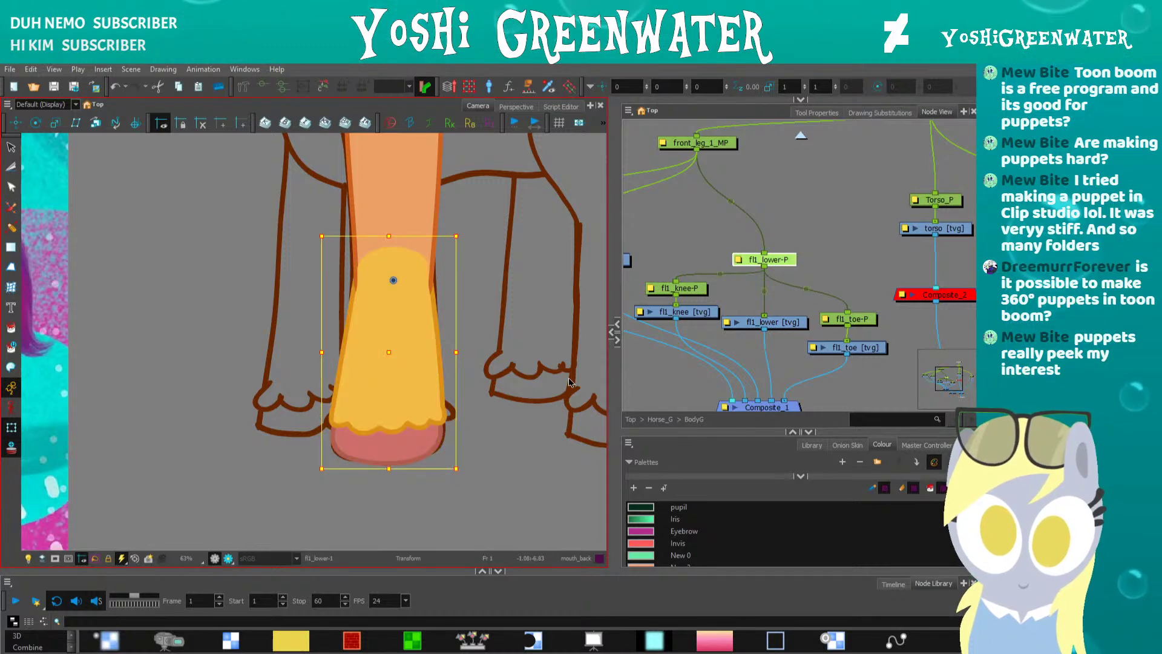
left_click(758, 262)
left_click(304, 480)
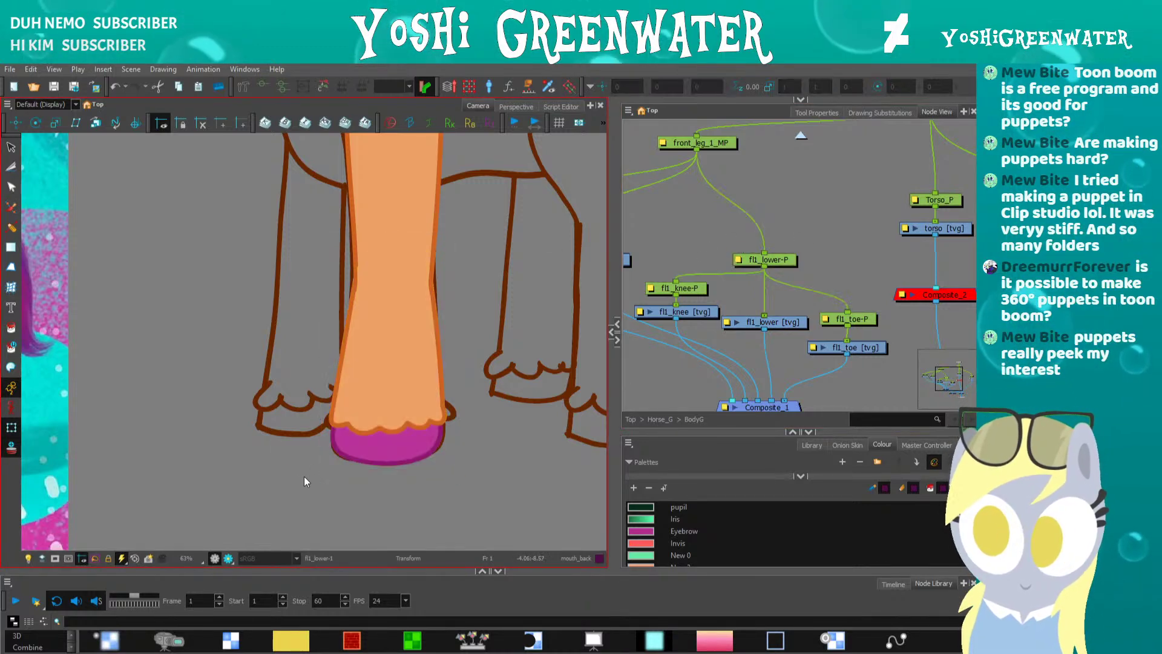
left_click(278, 293)
left_click(751, 262)
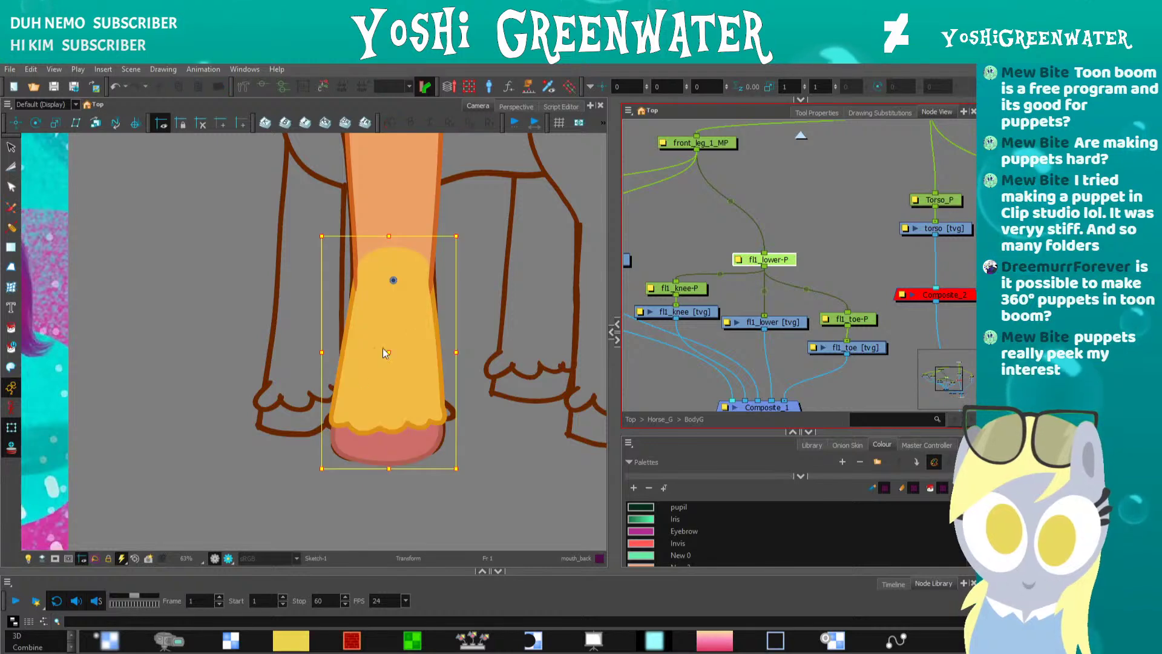
left_click_drag(311, 473, 230, 260)
- Select the pegs of the bent lower leg, knee and toe, and rotate the section partway back down about the knee
left_click(696, 289)
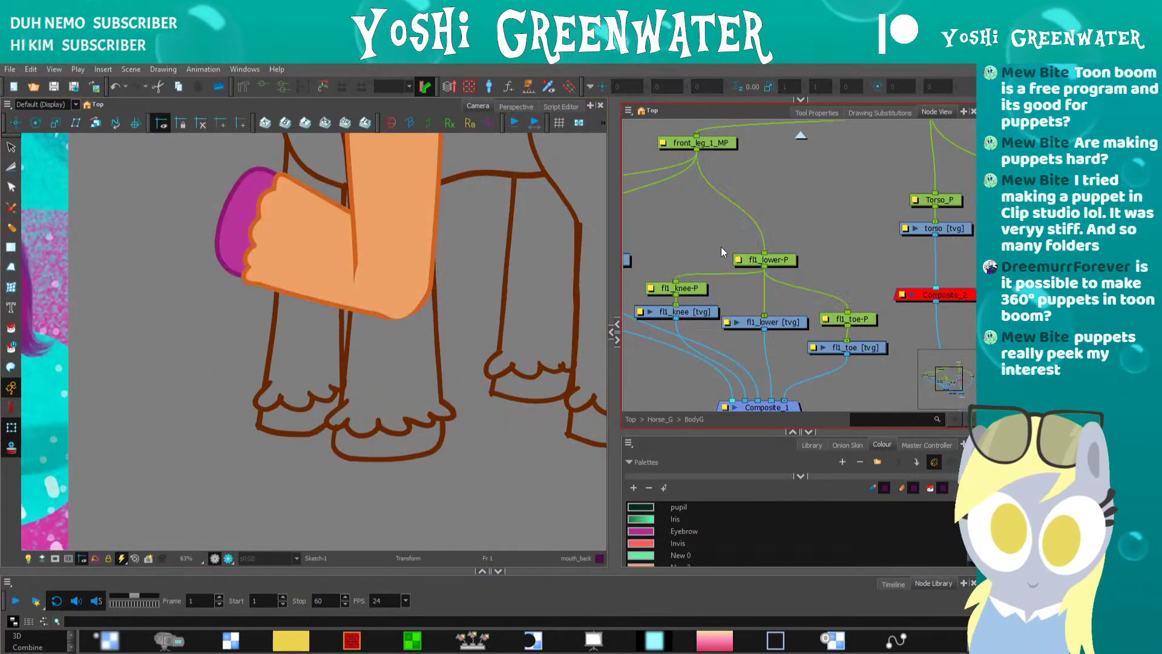
left_click(756, 325)
left_click(840, 349)
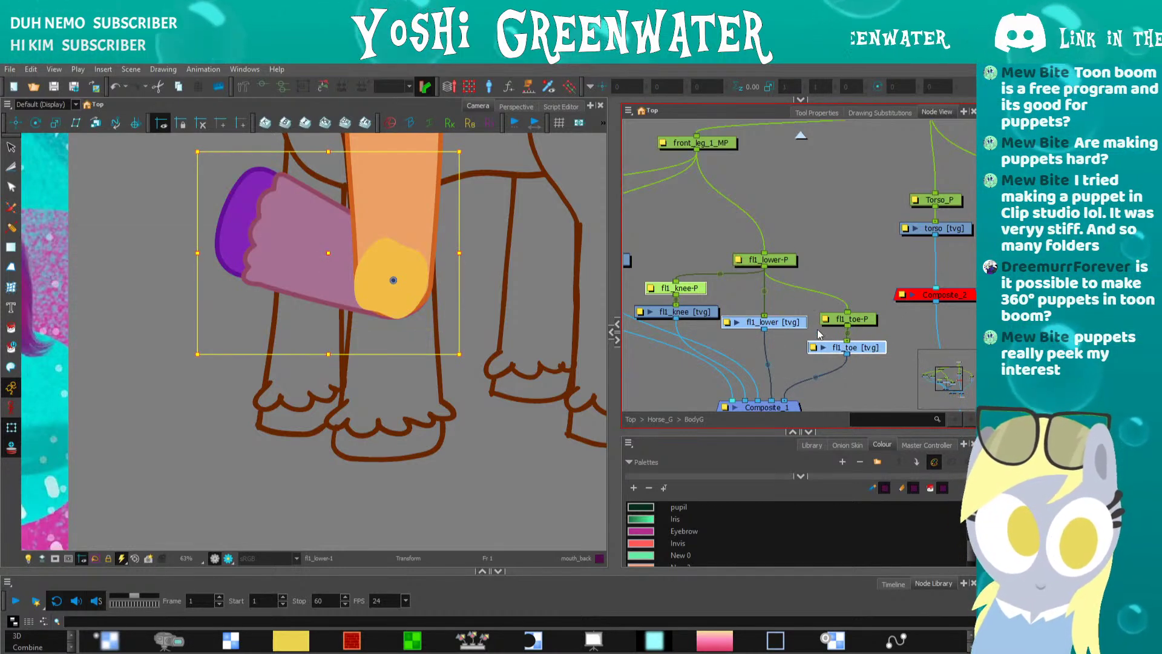
left_click(828, 317)
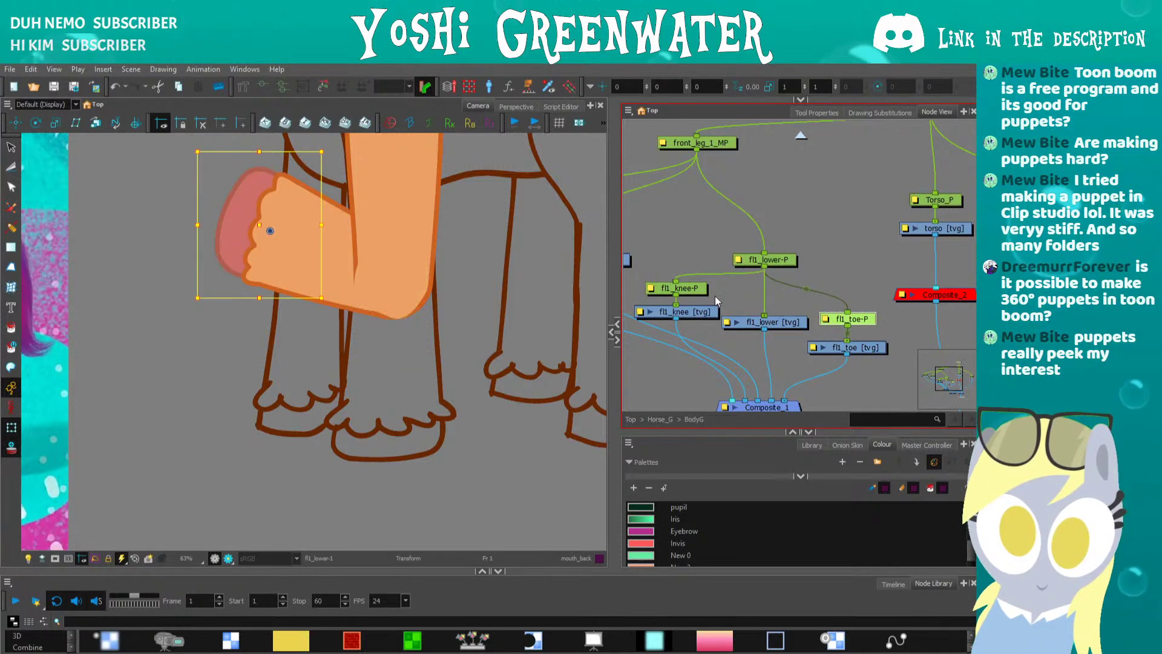
left_click(730, 265)
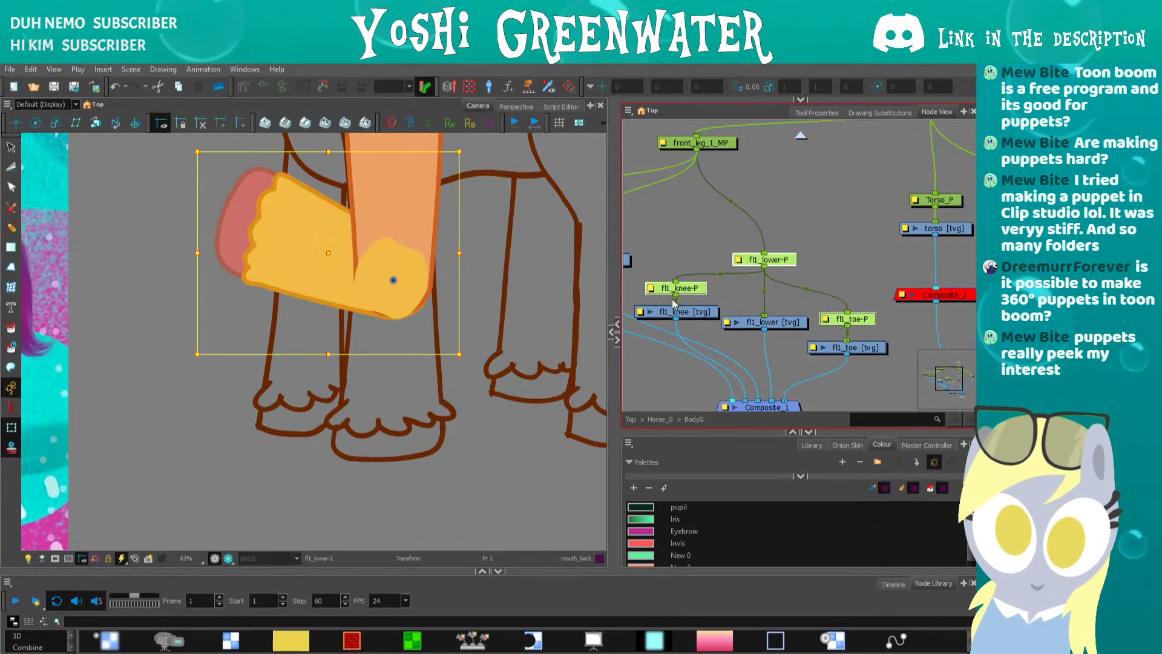
left_click_drag(685, 339, 726, 336)
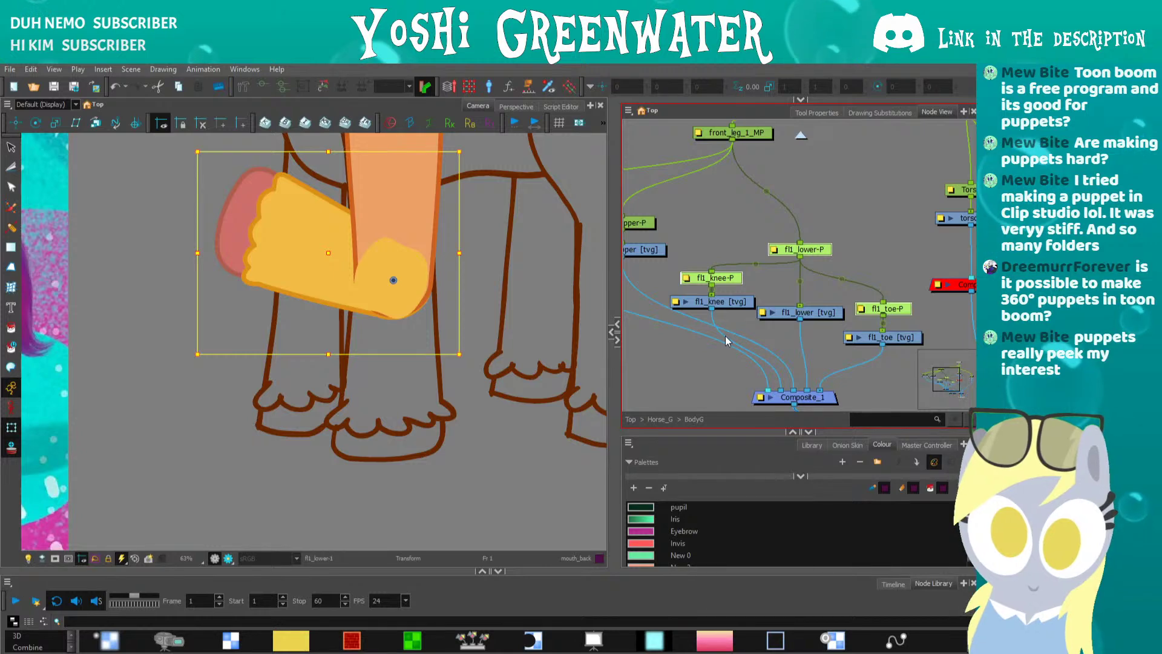
left_click_drag(207, 351, 267, 431)
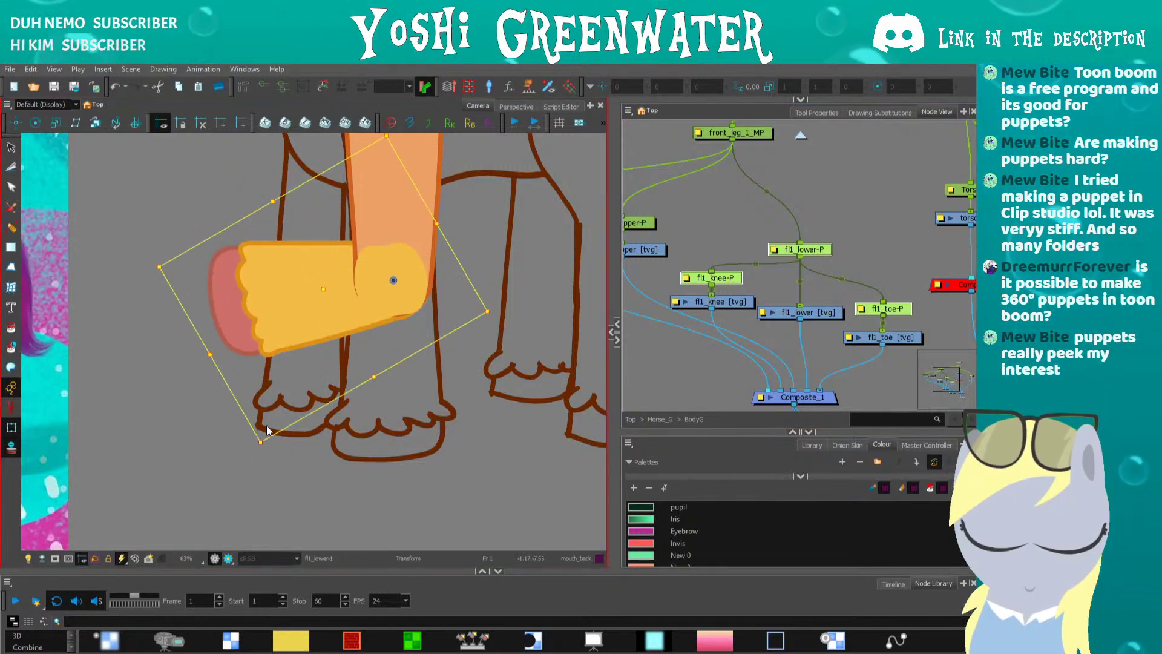
- Select the knee drawing to check its coverage in the bent pose, and reset the lower leg peg's rotation
left_click(684, 363)
left_click(706, 301)
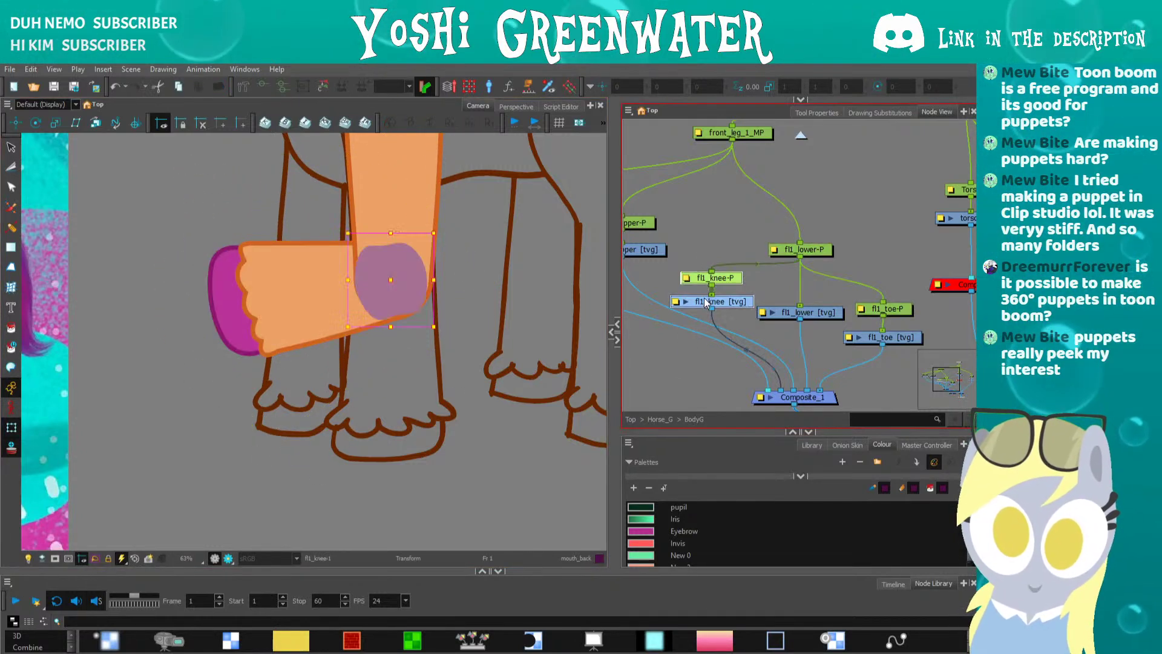
left_click_drag(685, 360, 705, 358)
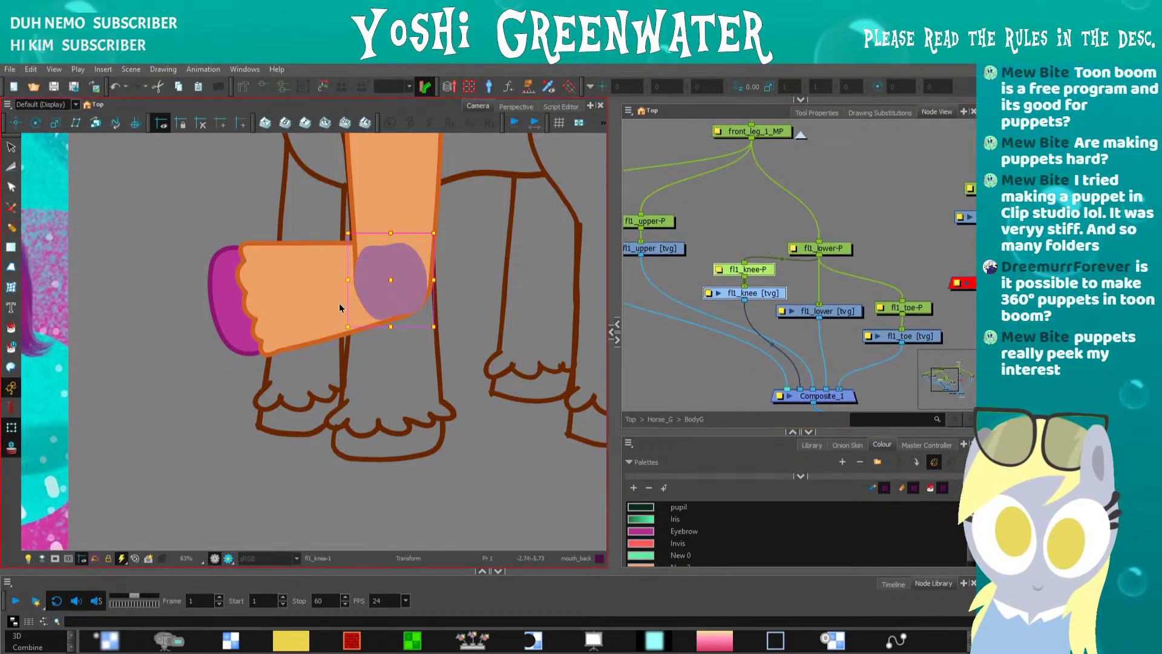
left_click(807, 248)
key("r")
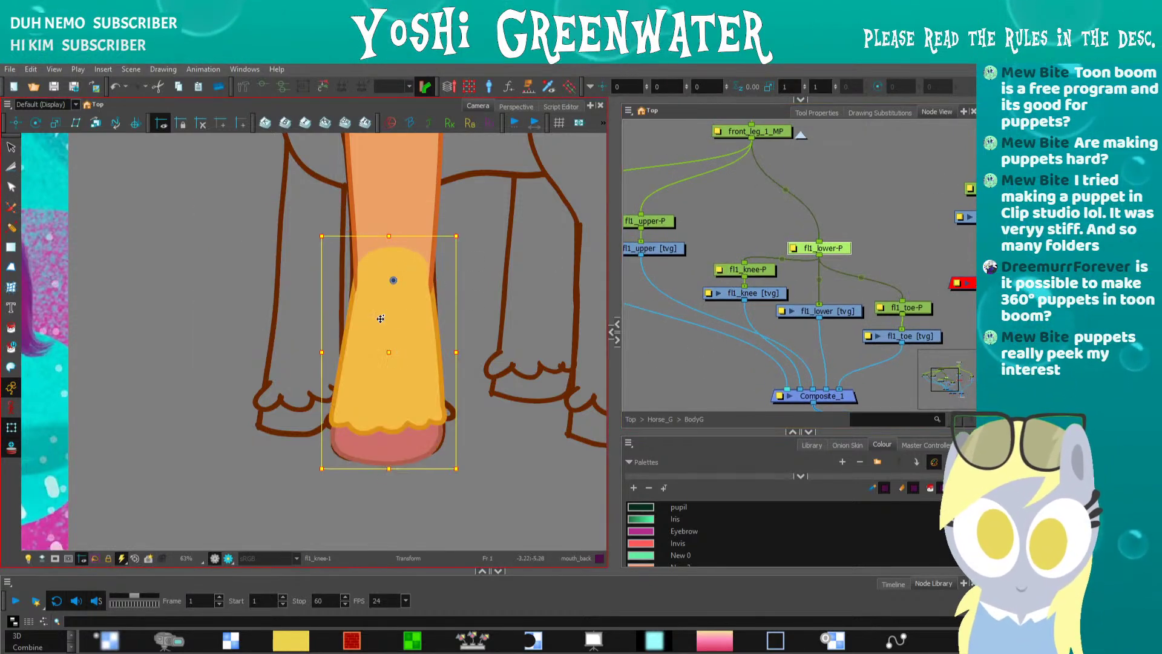
- Pull the knee's peg out of the chain, leaving the knee drawing connected directly to the lower leg's peg
left_click(778, 228)
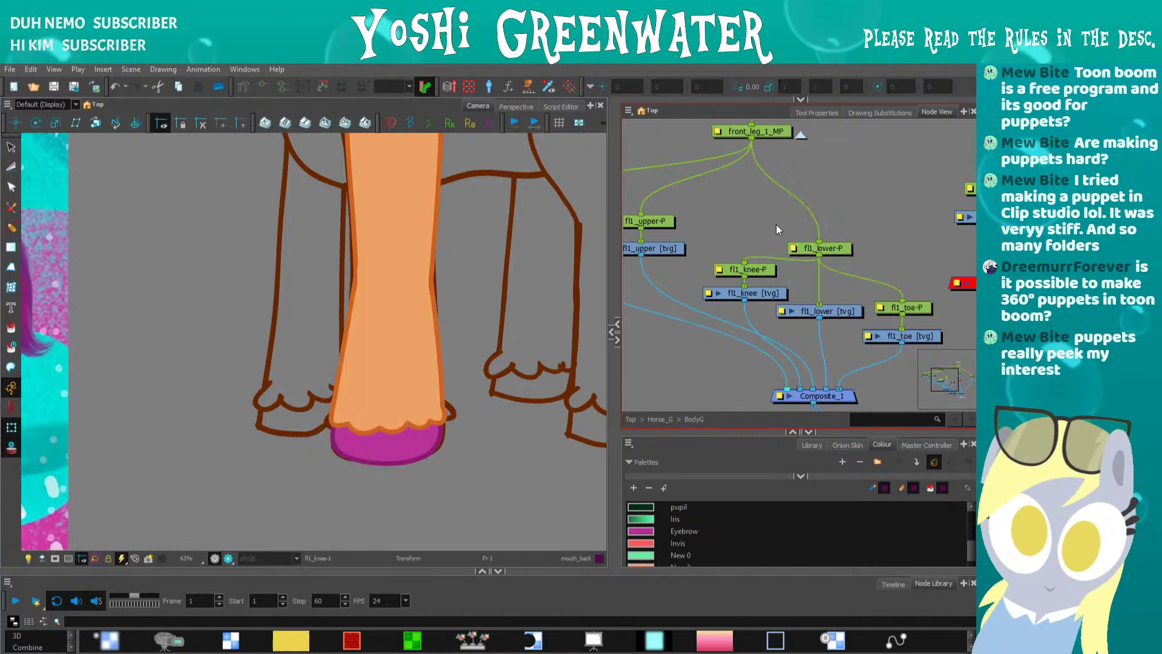
left_click(757, 268)
left_click(741, 234)
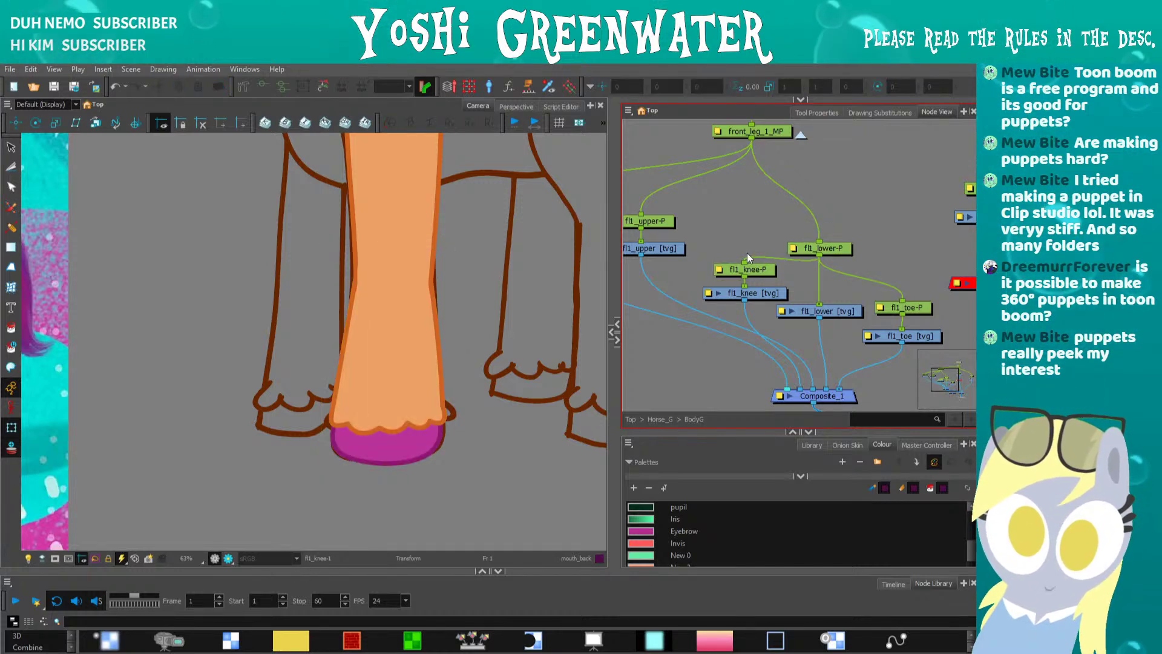
mouse_move(733, 240)
left_mouse_down()
mouse_move(716, 236)
mouse_move(740, 263)
mouse_move(722, 225)
left_mouse_up()
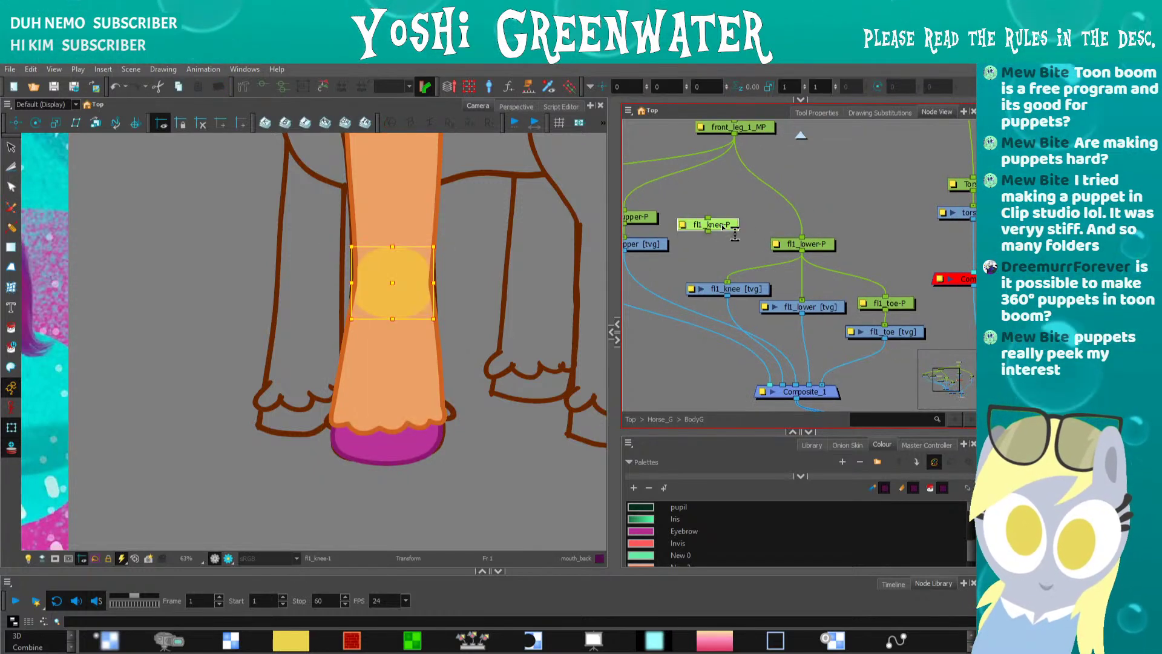
- Pull the toe's peg out of the chain and rotate the lower leg's peg up about the knee to test the bend
left_click_drag(880, 306, 888, 254)
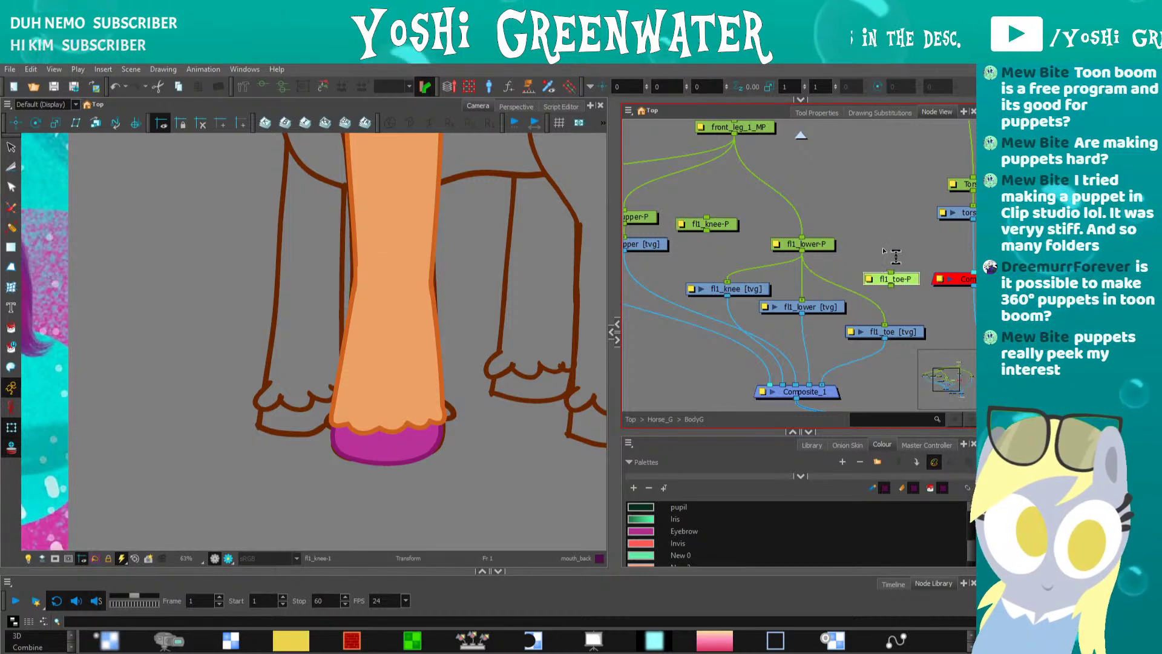
left_click(738, 292)
left_click(793, 248)
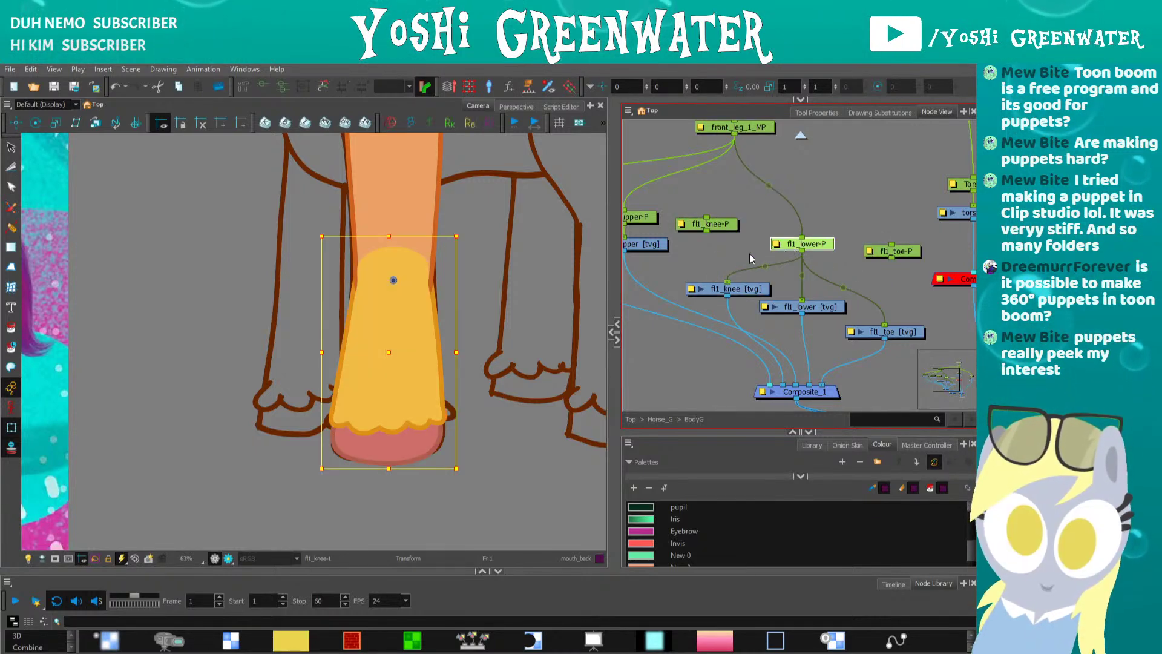
left_click_drag(310, 473, 305, 471)
left_click_drag(229, 250, 213, 254)
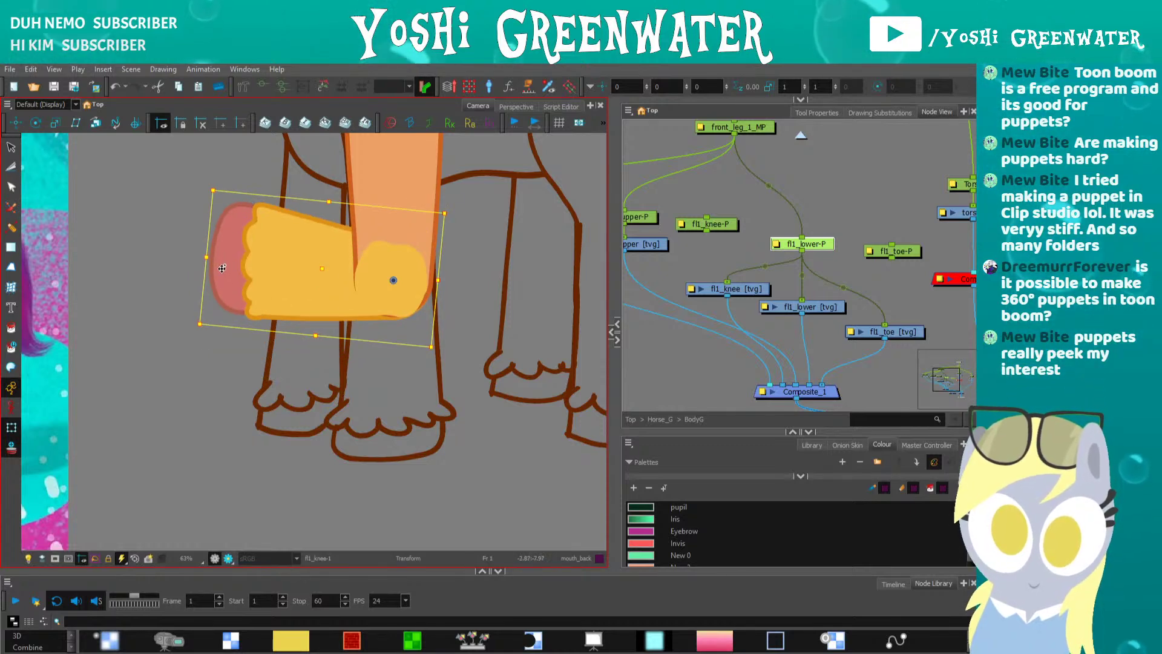
left_click(885, 332)
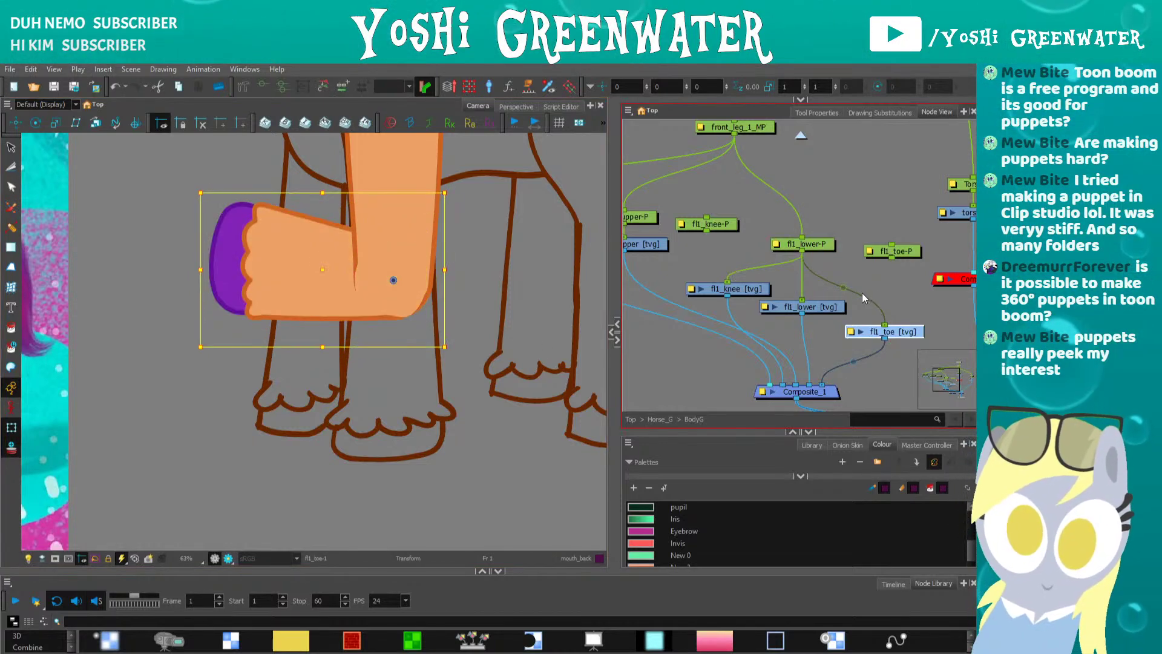
left_click(730, 290)
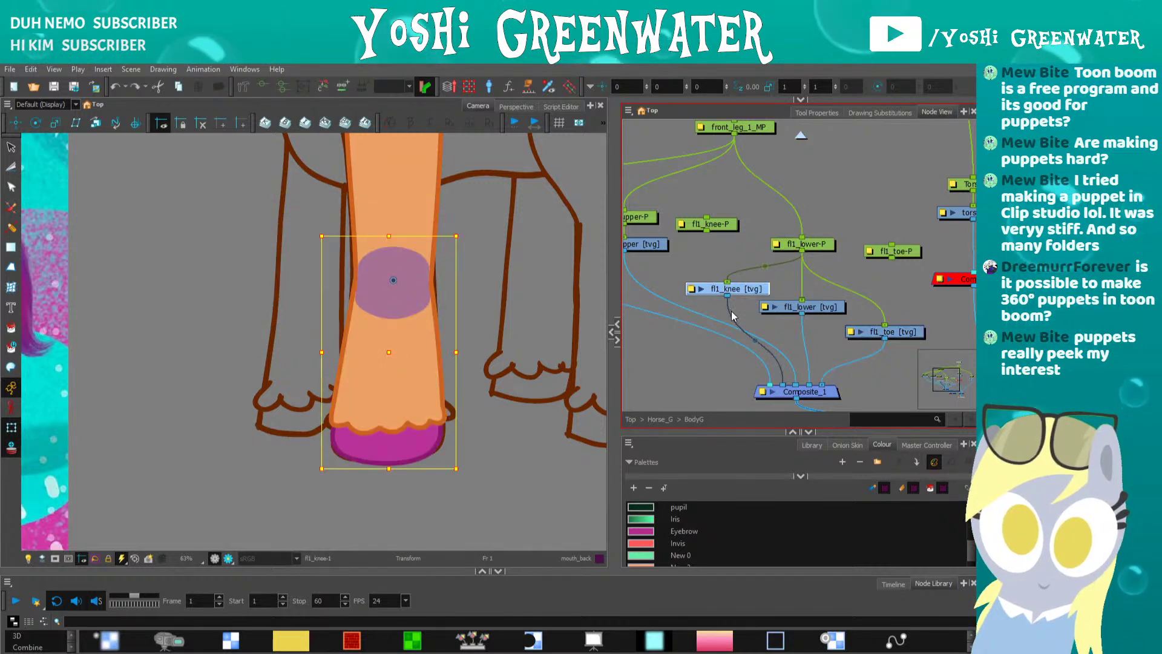
- Undo the removal of the knee and toe pegs so both sit under the lower leg's peg again
key("ctrl+z")
key("ctrl+z")
key("ctrl+z")
key("ctrl+z")
left_click(713, 343)
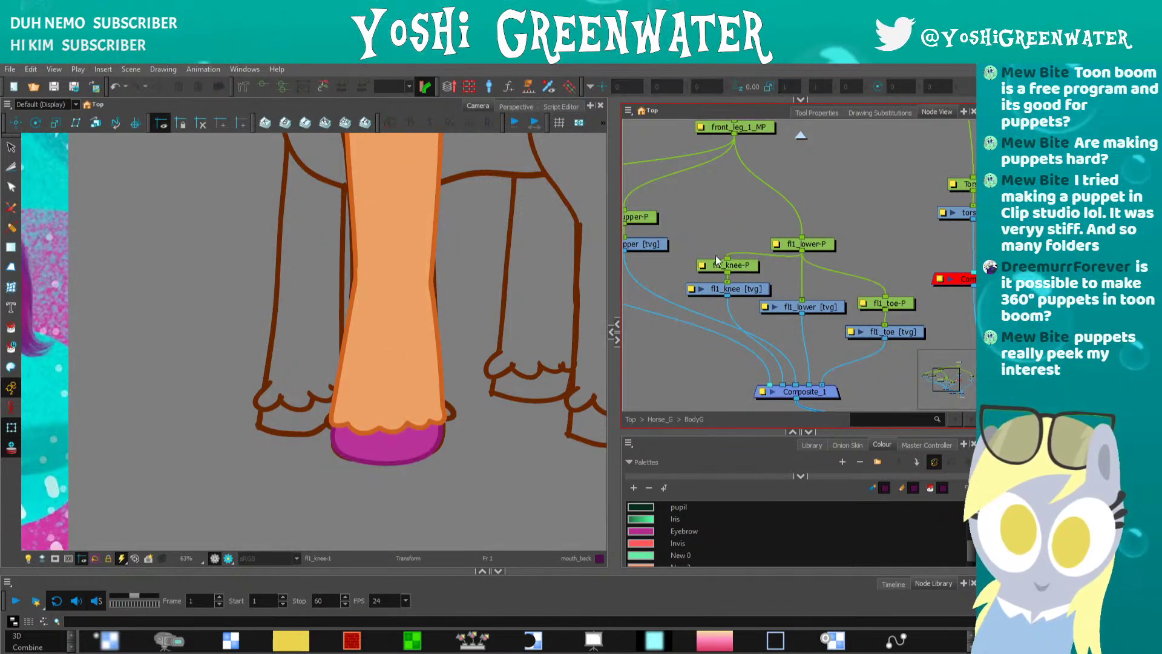
- Test the bend by rotating the lower leg's peg with the knee and toe pegs attached, and undo the rotation
left_click(720, 267)
left_click(799, 307)
left_click(679, 353)
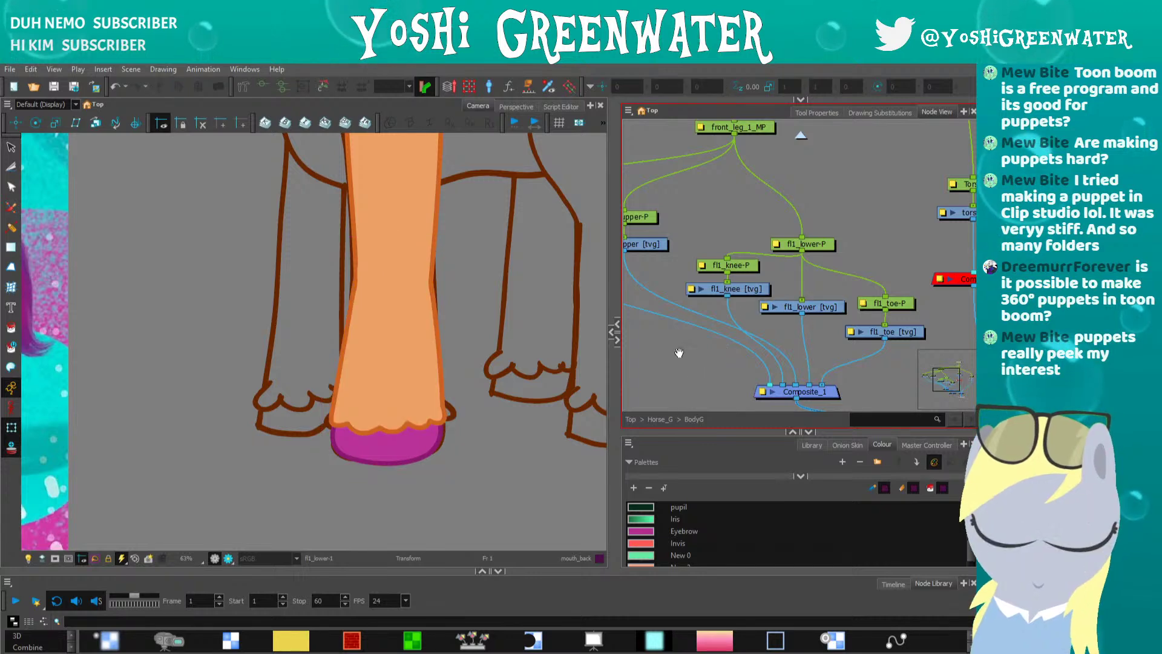
left_click_drag(679, 353, 701, 348)
left_click(825, 239)
left_click_drag(319, 438, 234, 355)
key("ctrl+z")
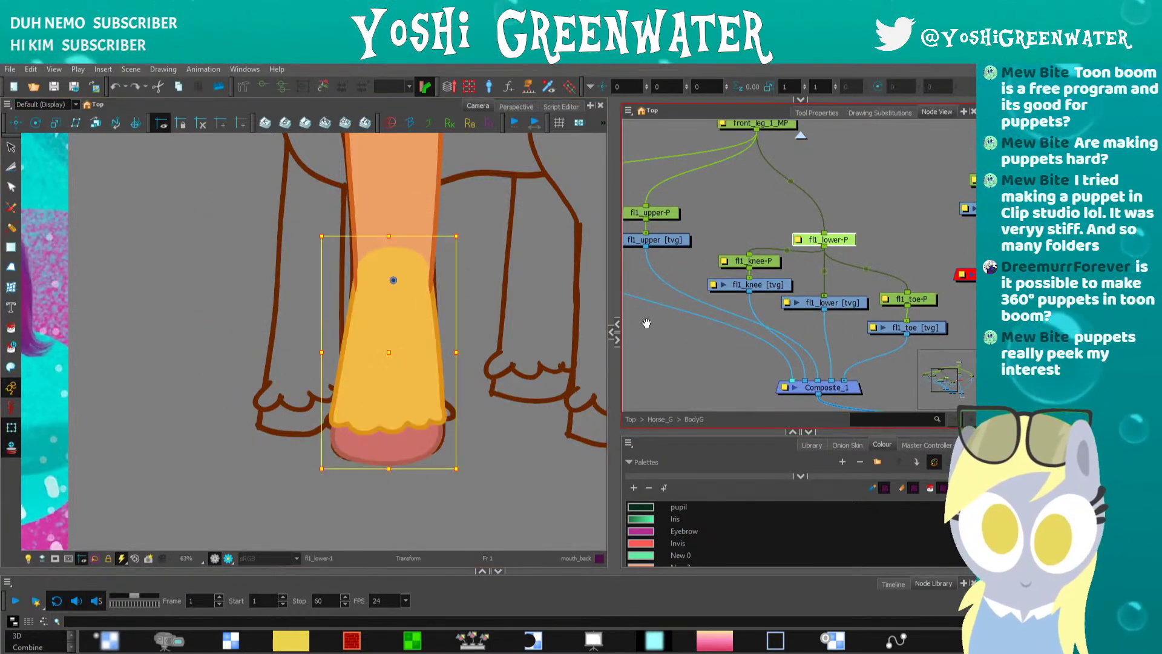
- Select the upper leg's peg in the node network with the whole front leg framed in the camera
left_click_drag(647, 323, 704, 399)
left_click(704, 291)
scroll(313, 294, "down", 2)
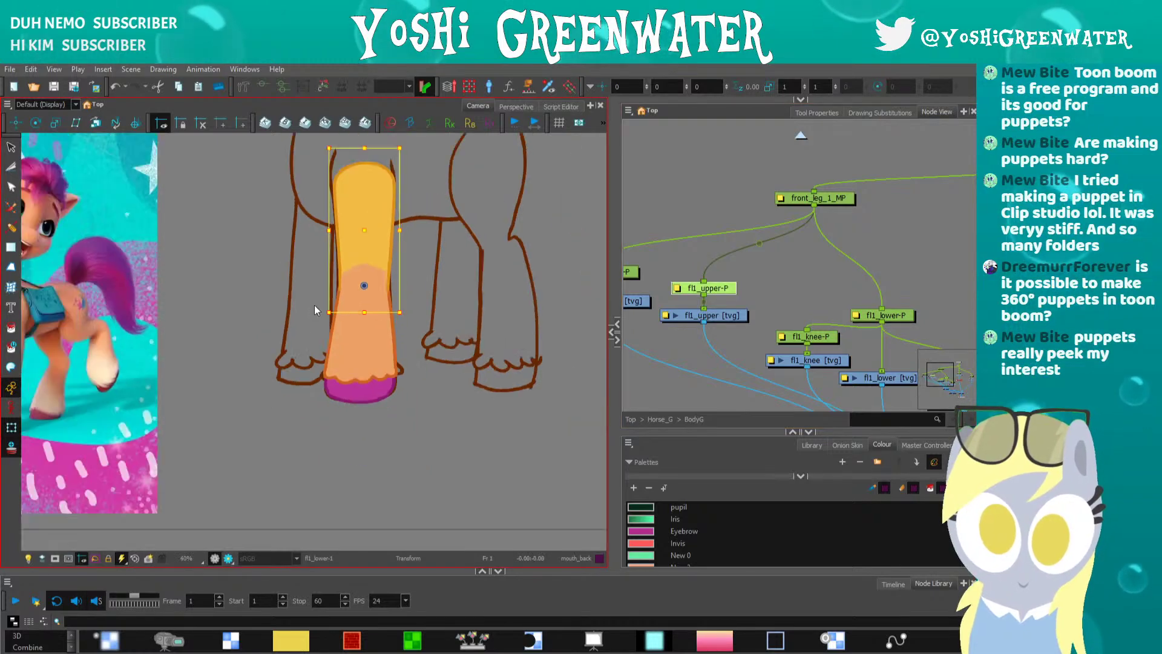
left_click_drag(291, 256, 295, 286)
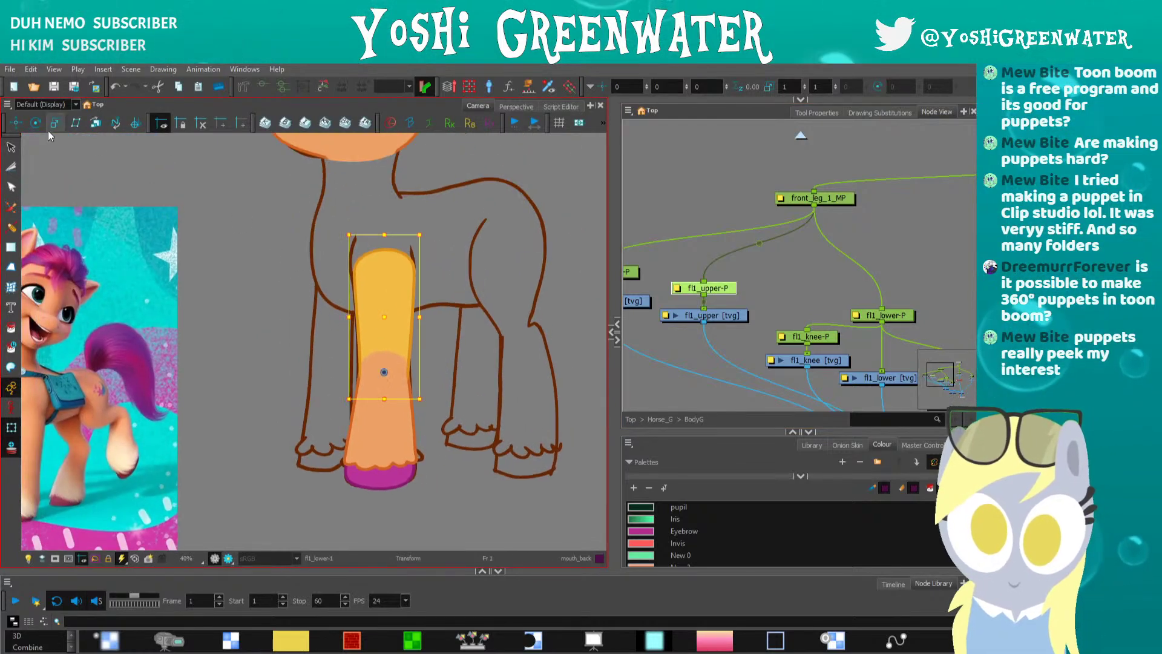
- Place the fl1_upper-P pivot at the top of the upper front leg and test its rotation, undoing the test
left_click(36, 122)
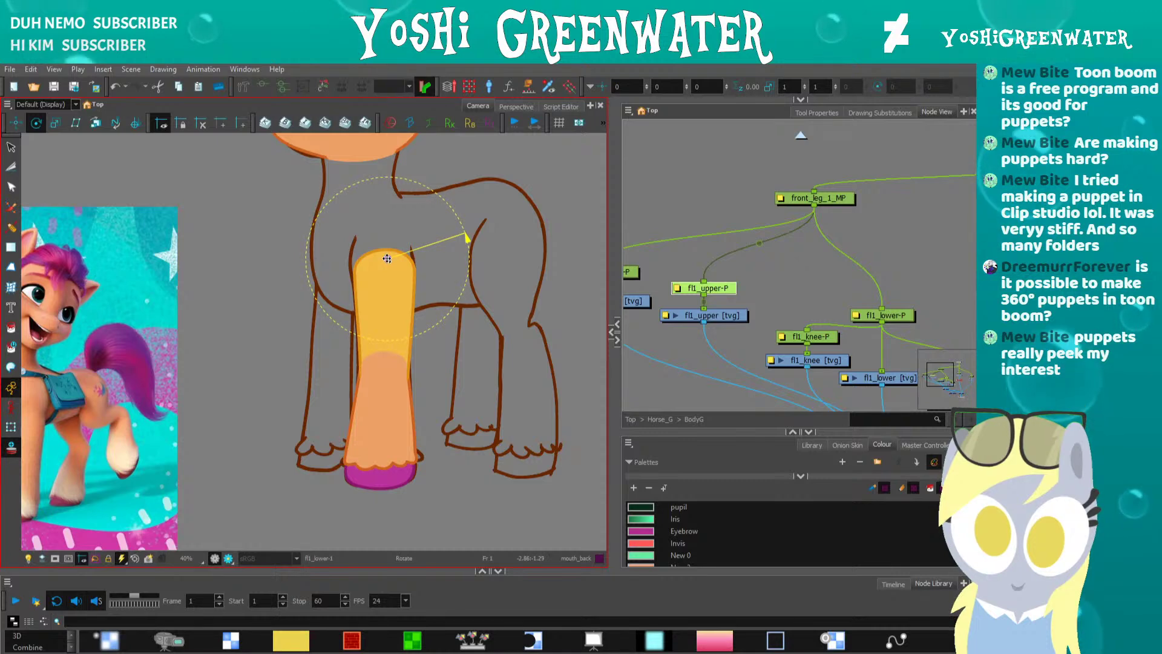
key("shift+t")
left_click_drag(339, 398, 436, 399)
key("ctrl+z")
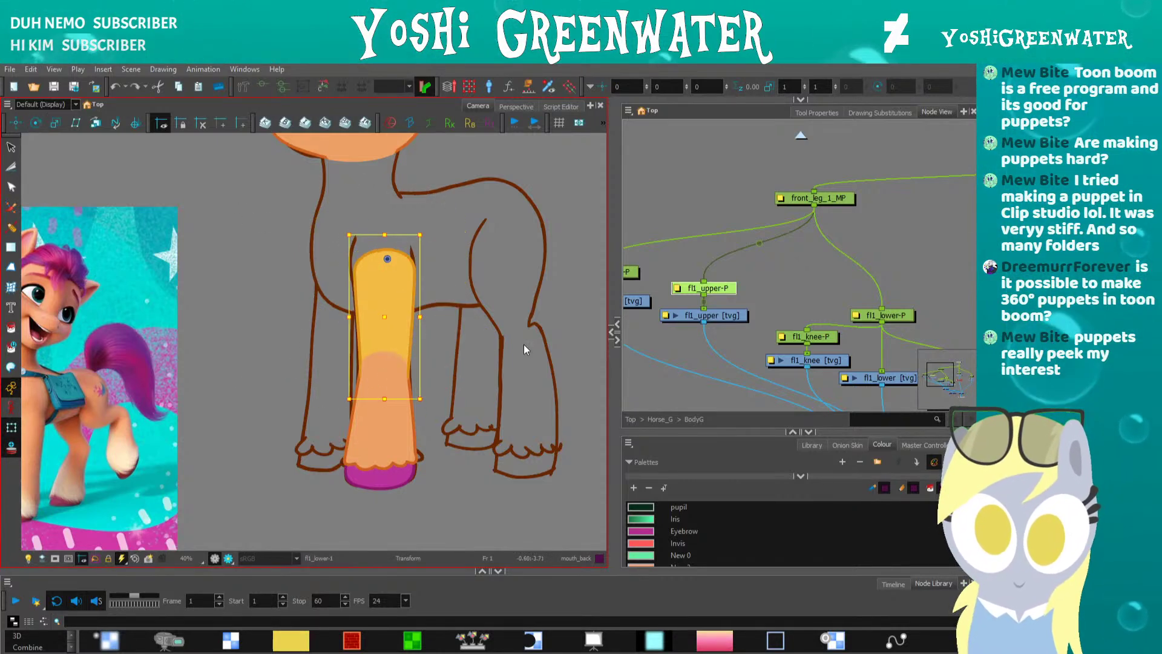
- Set the pivot of the front_leg_1_MP peg at the top of the front leg
left_click_drag(663, 370, 729, 371)
left_click(701, 391)
left_click(672, 273)
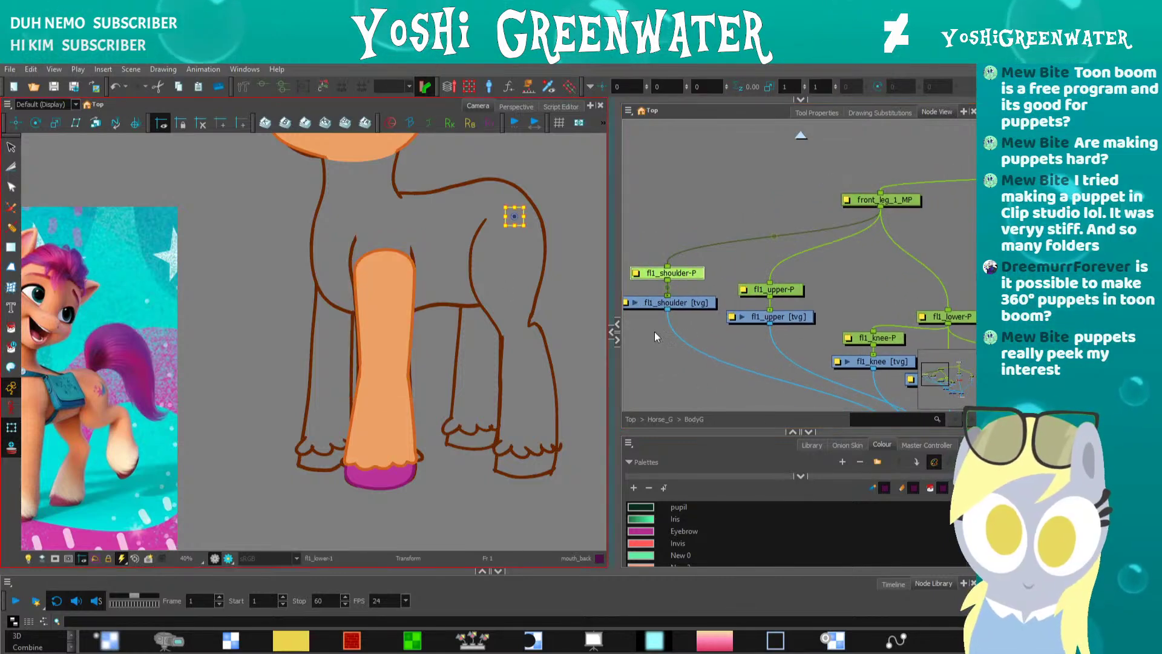
left_click_drag(654, 337, 613, 323)
left_click(817, 187)
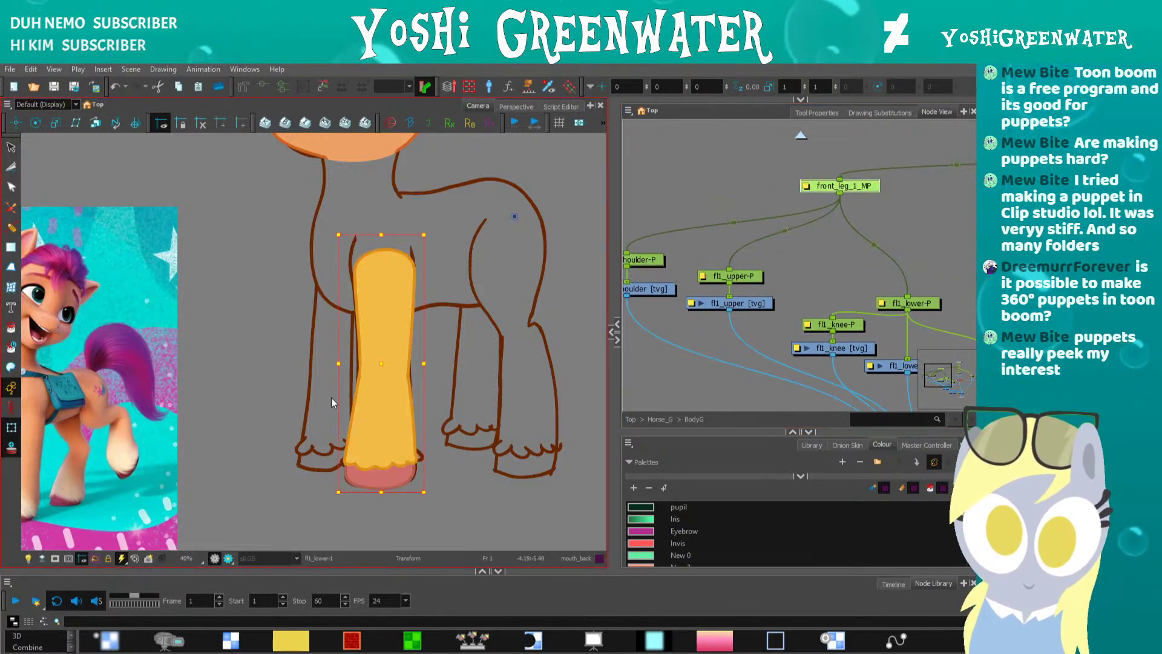
key("alt+3")
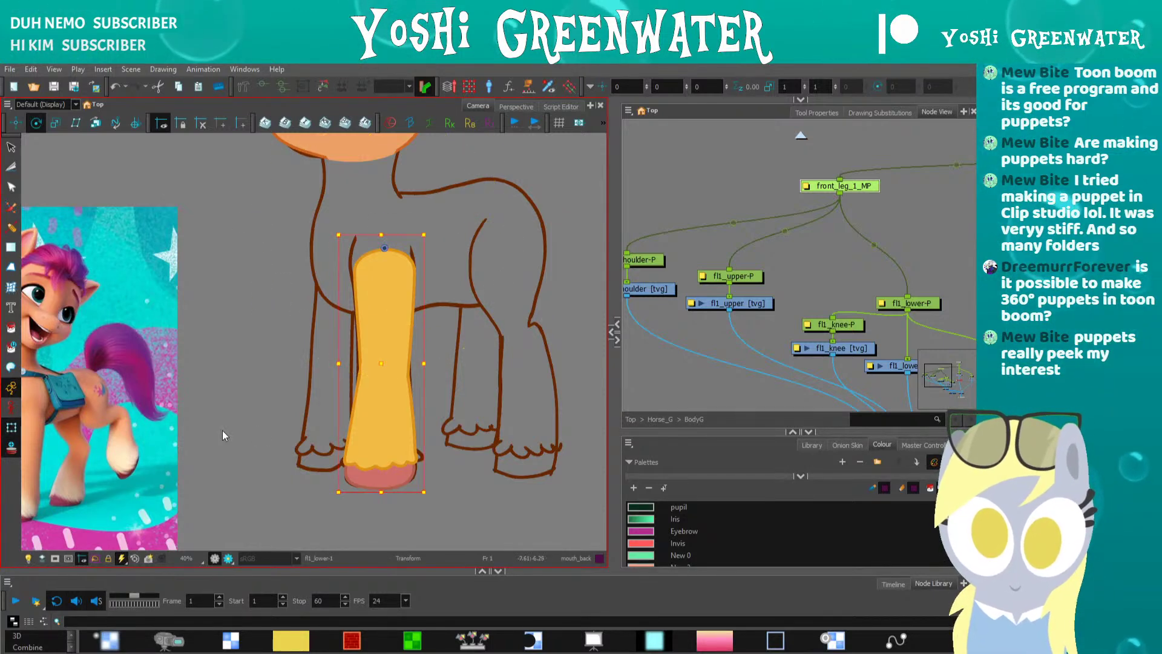
key("shift+t")
- Test-rotate the whole front leg from front_leg_1_MP forward and backward, undoing each rotation
left_click_drag(739, 182, 805, 157)
scroll(731, 161, "down", 3)
scroll(757, 156, "up", 2)
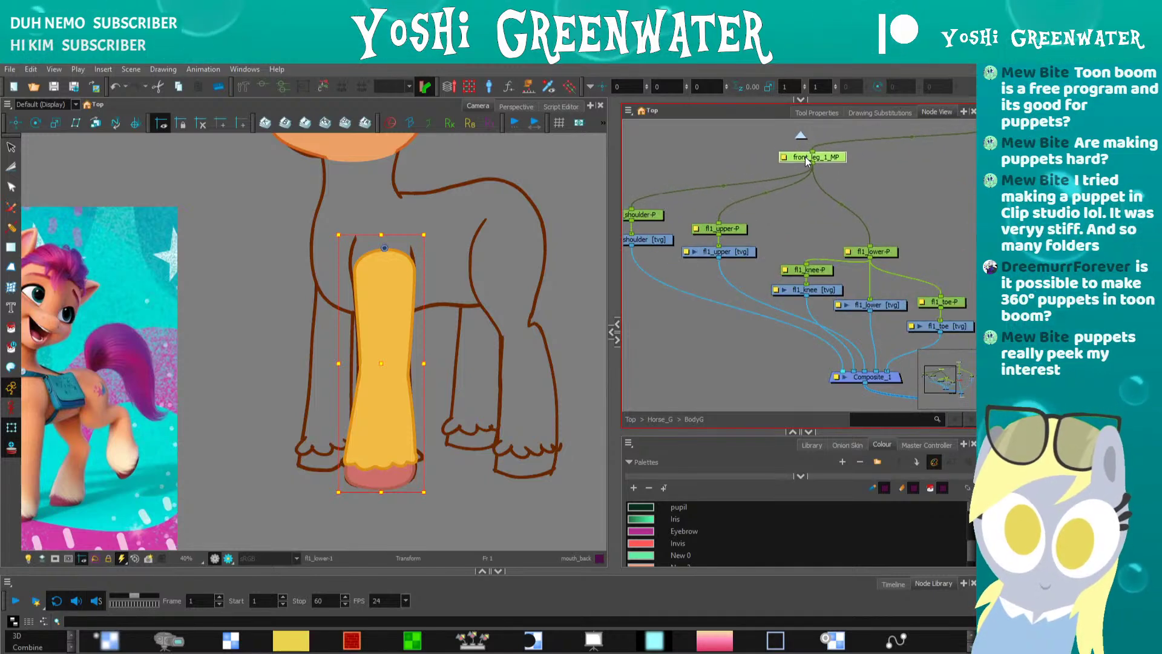
left_click_drag(326, 497, 139, 303)
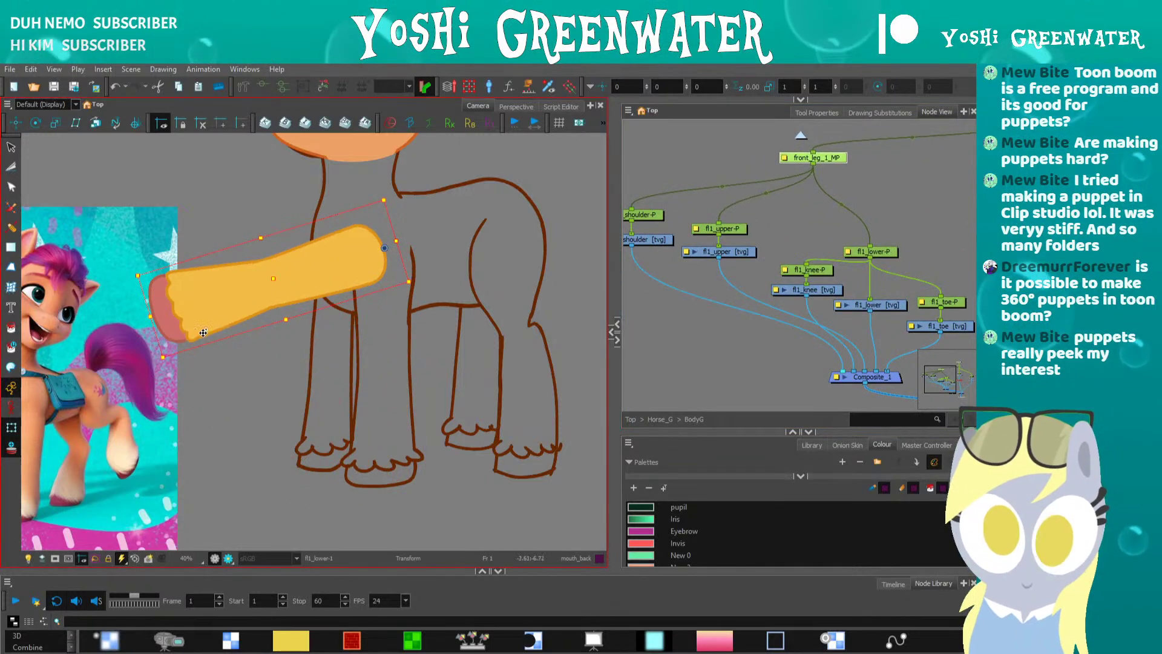
key("ctrl+z")
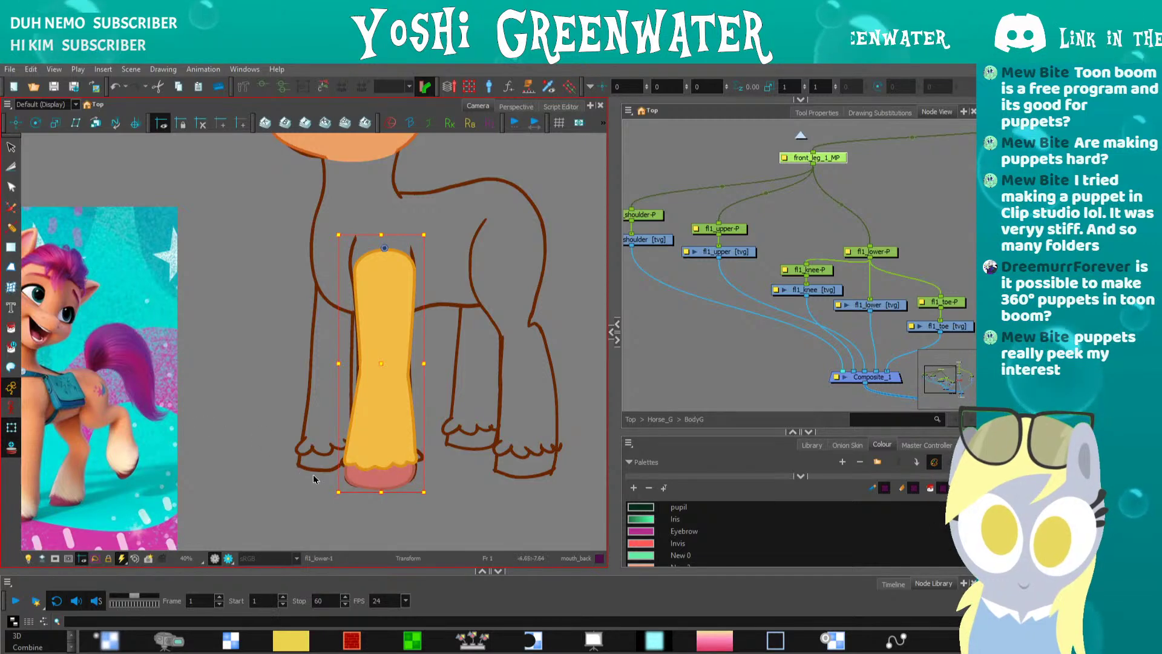
left_click_drag(313, 474, 489, 466)
key("ctrl+z")
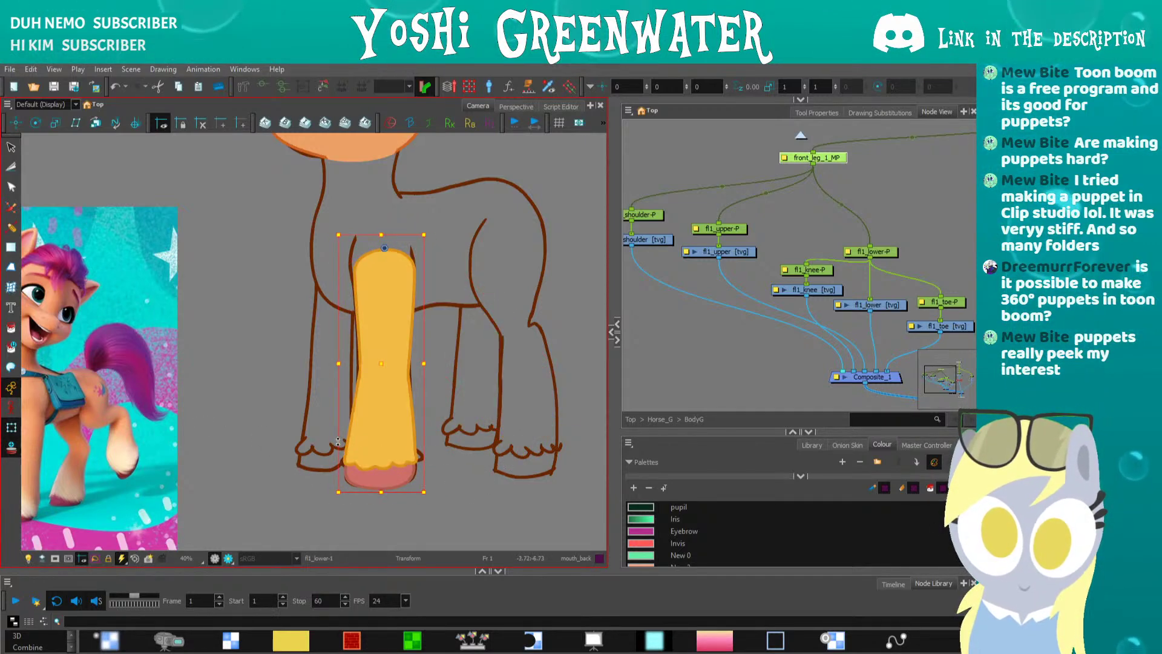
- Raise the front leg forward with front_leg_1_MP and bend the lower leg down at the knee with fl1_lower-P
left_click_drag(327, 491, 134, 257)
left_click(860, 252)
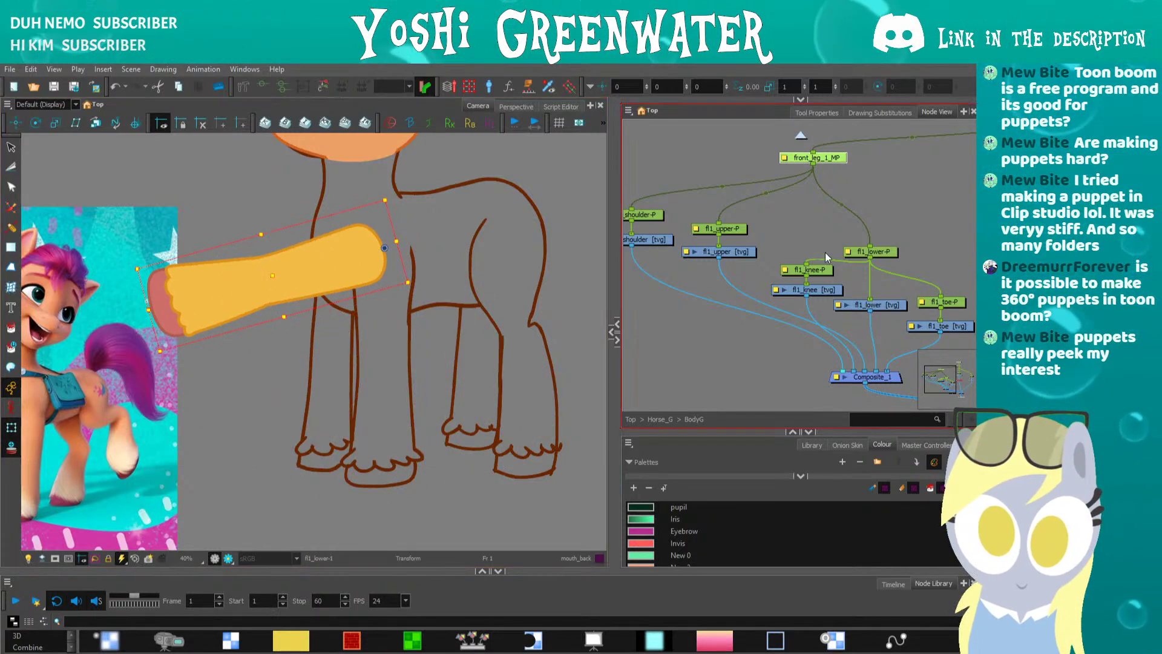
left_click_drag(144, 210, 208, 409)
left_click_drag(180, 426, 310, 359)
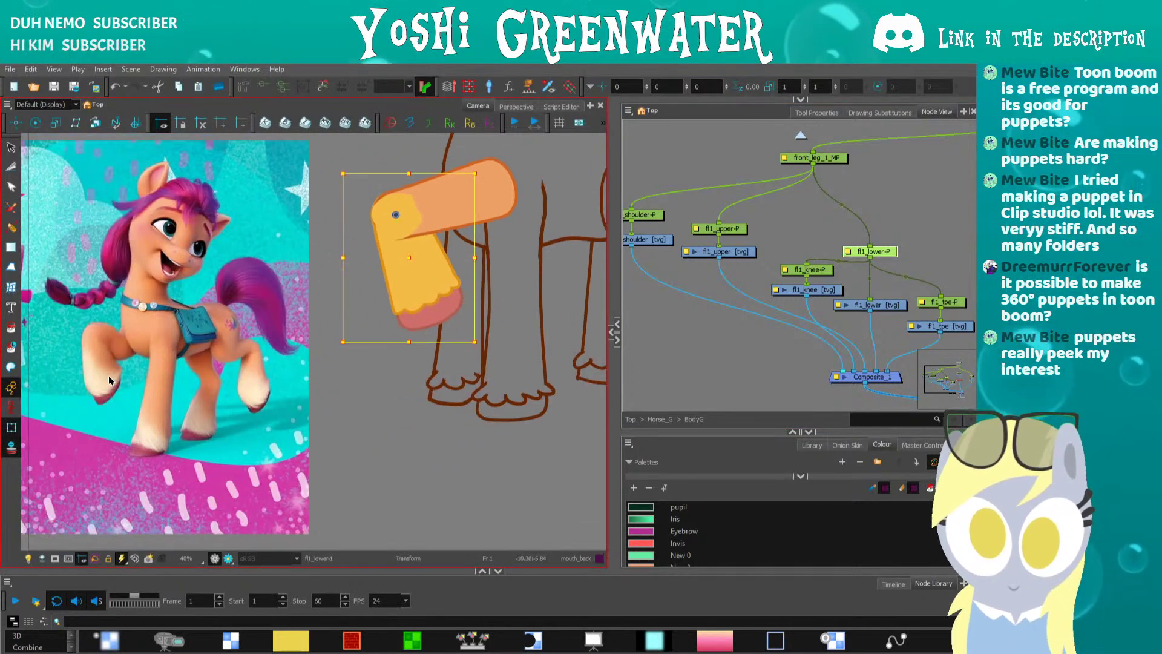
left_click(652, 357)
left_click_drag(394, 285, 370, 329)
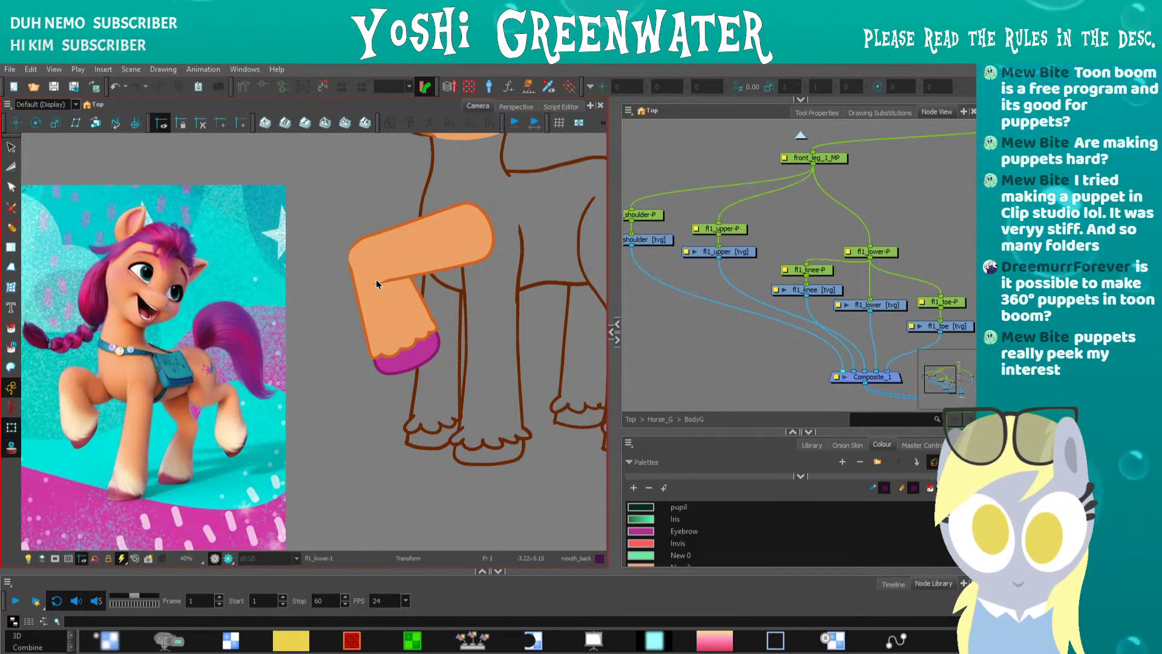
- Try nudging the fl1_knee piece on the bent front leg to check how it covers the joint
left_click(373, 262)
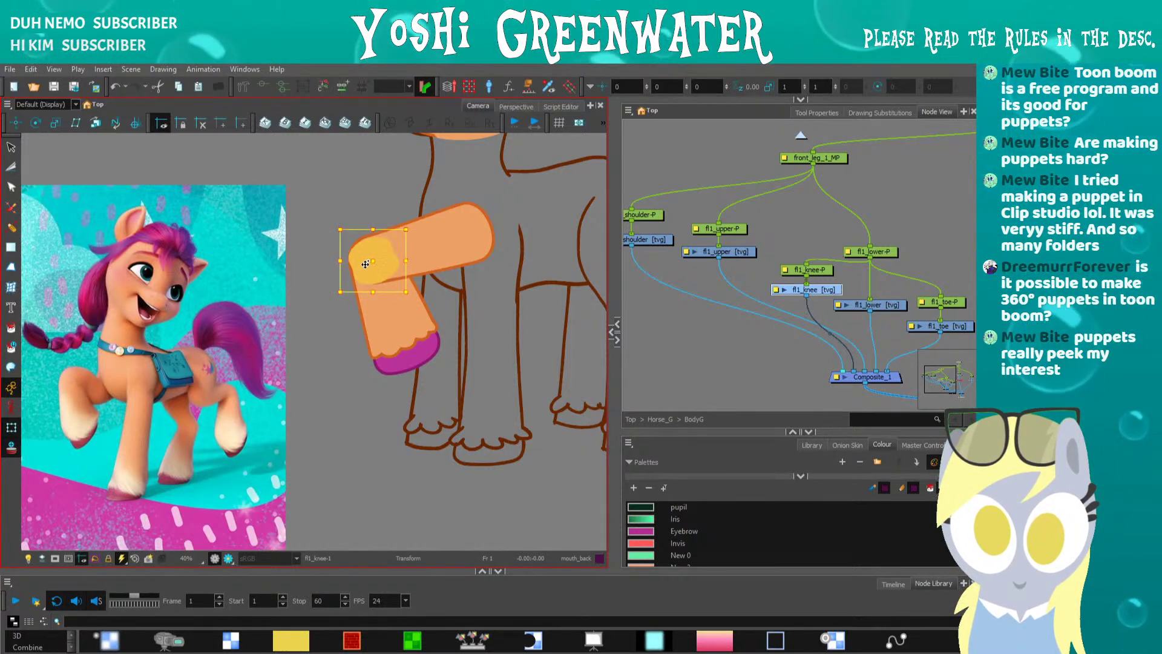
left_click_drag(373, 262, 376, 263)
left_click(630, 344)
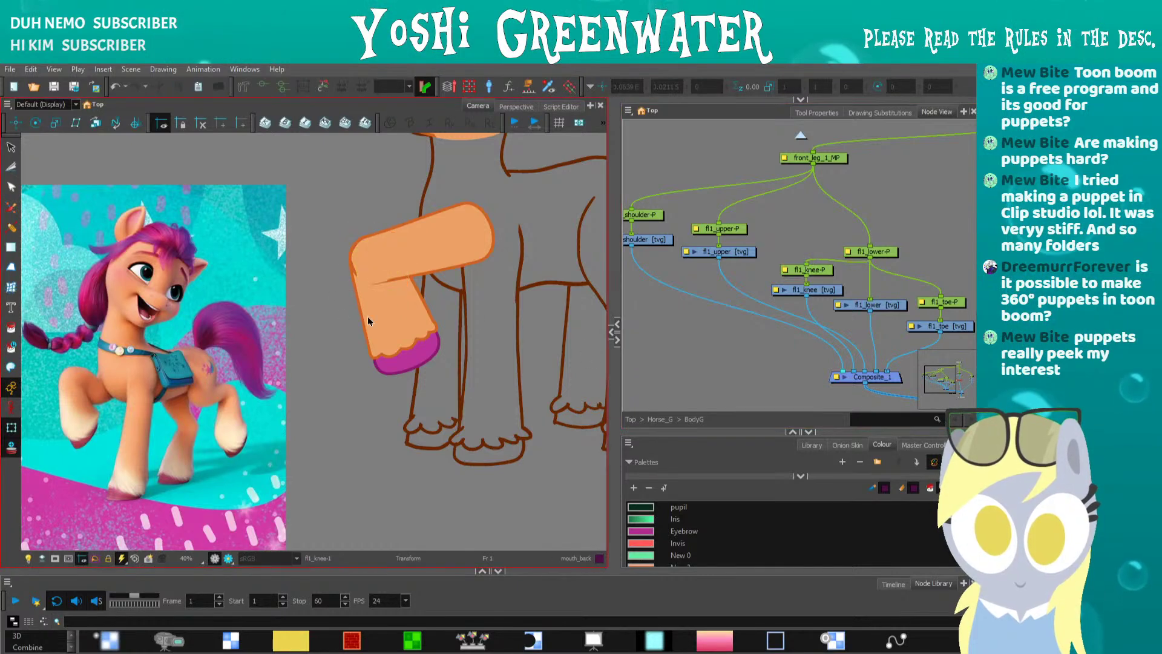
left_click(356, 269)
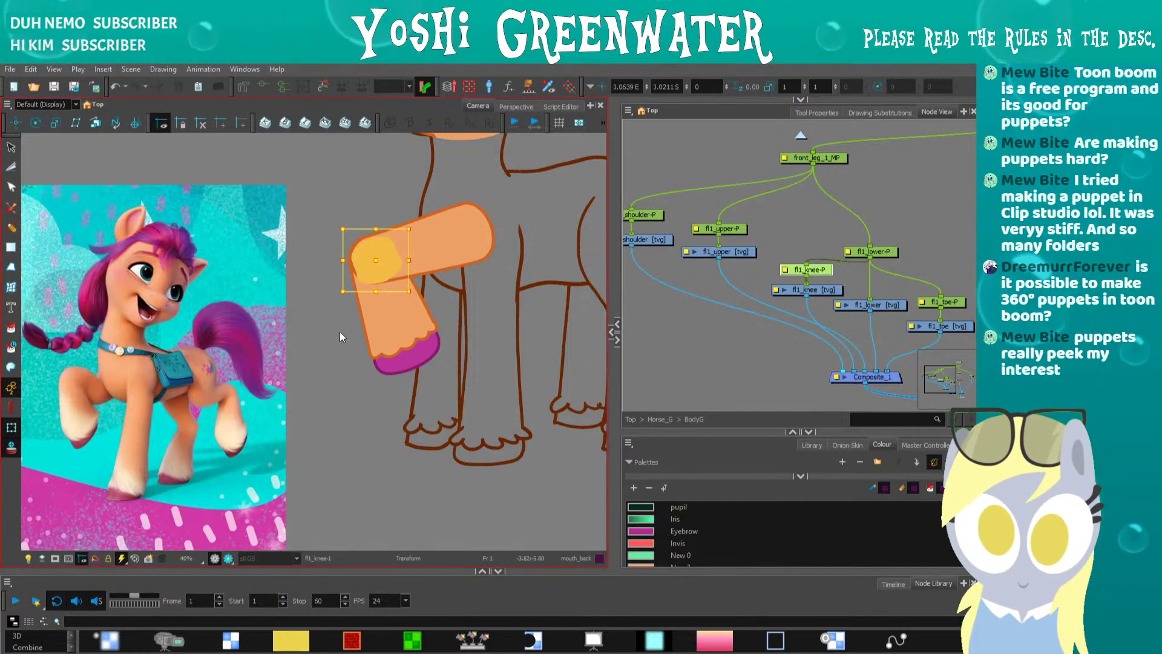
left_click(381, 327)
left_click(327, 365)
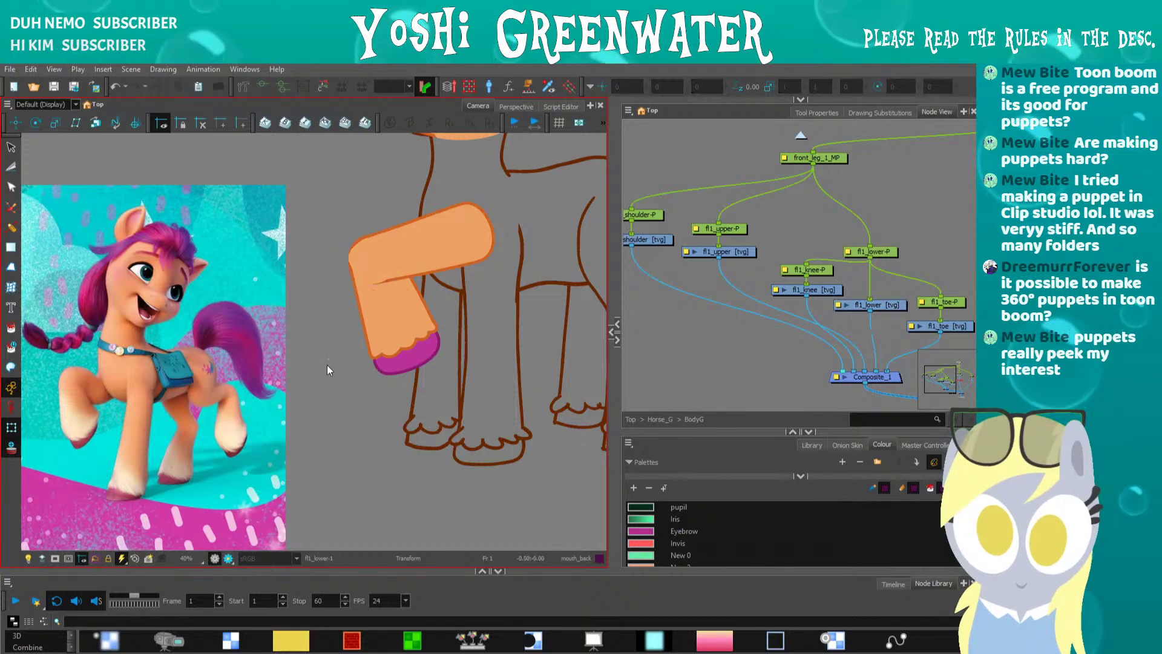
- Reset the test rotations of fl1_lower-P and front_leg_1_MP to straighten the front leg
left_click_drag(331, 355, 290, 402)
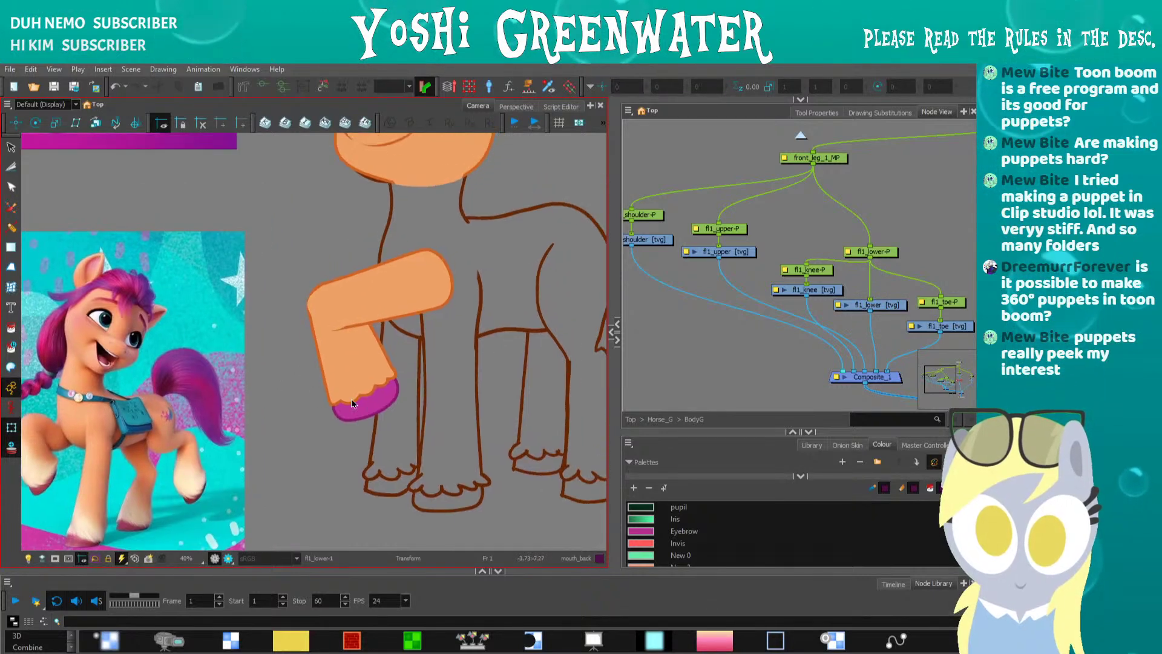
left_click(347, 350)
left_click(866, 255)
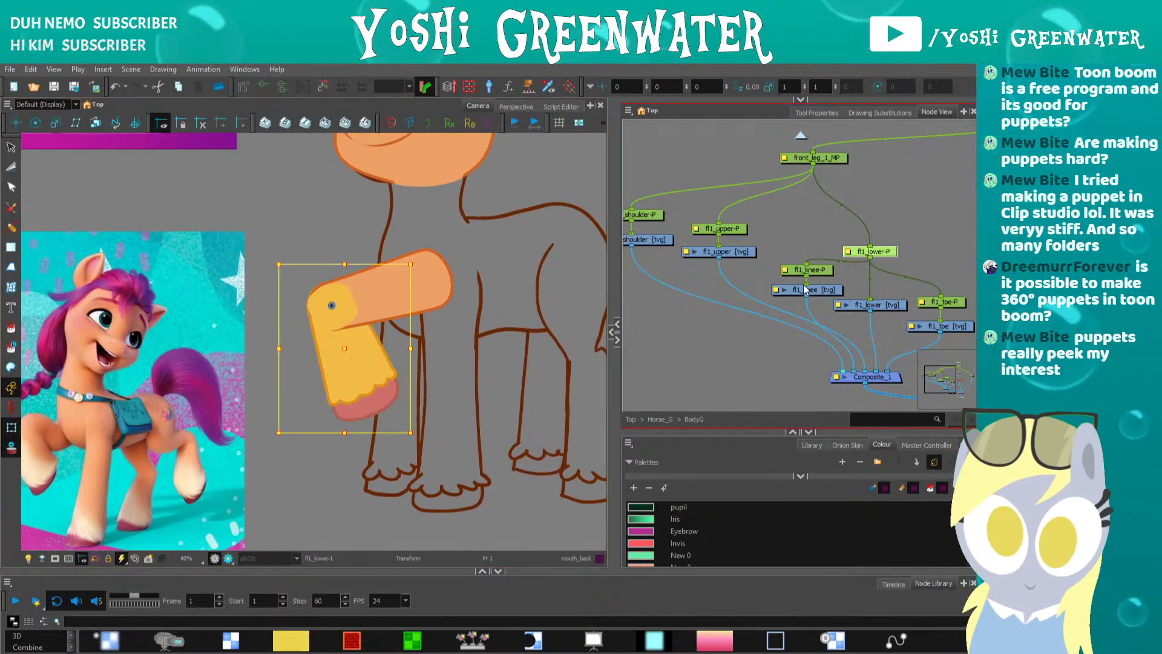
key("r")
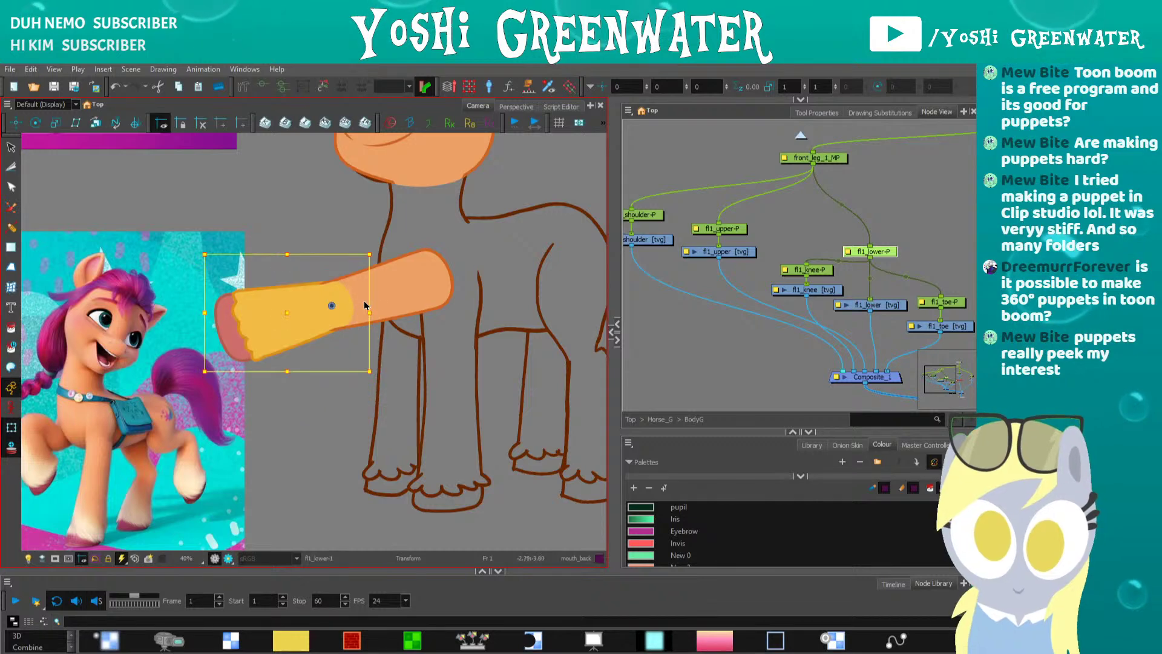
left_click(797, 159)
key("r")
left_click(319, 408)
left_click_drag(339, 395, 308, 387)
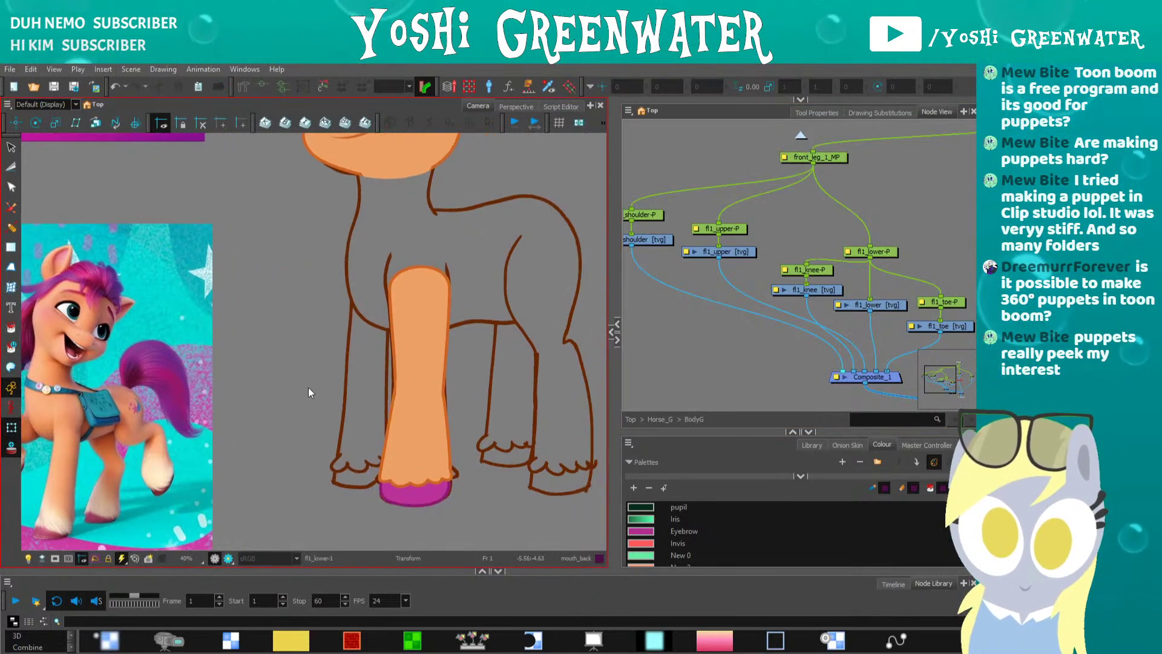
- Show the Timeline and select the empty fl1_shoulder drawing in the node network
left_click(892, 584)
key("space")
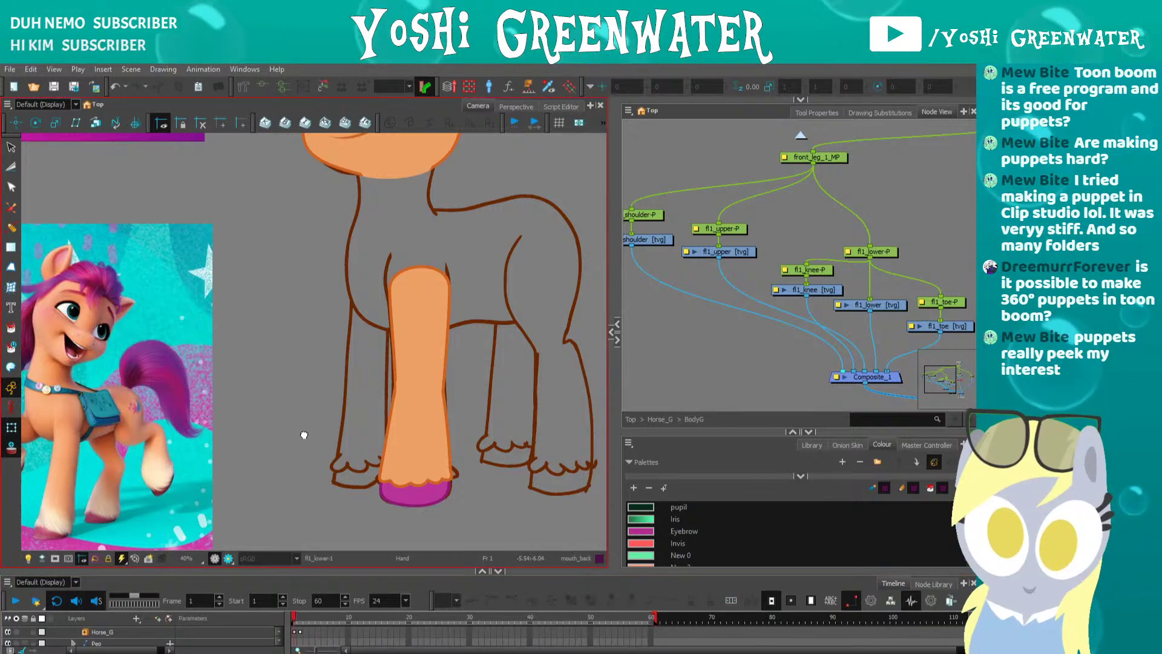
left_click_drag(304, 434, 321, 413)
key("space")
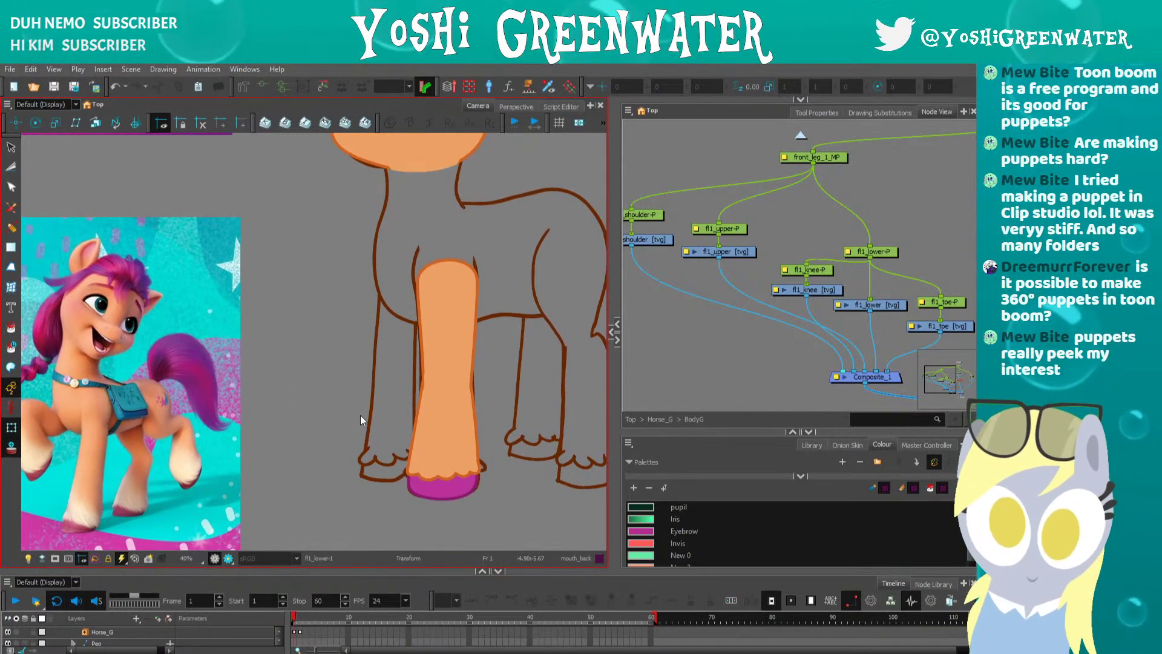
left_click_drag(631, 302, 659, 332)
left_click_drag(647, 220, 668, 229)
left_click(668, 280)
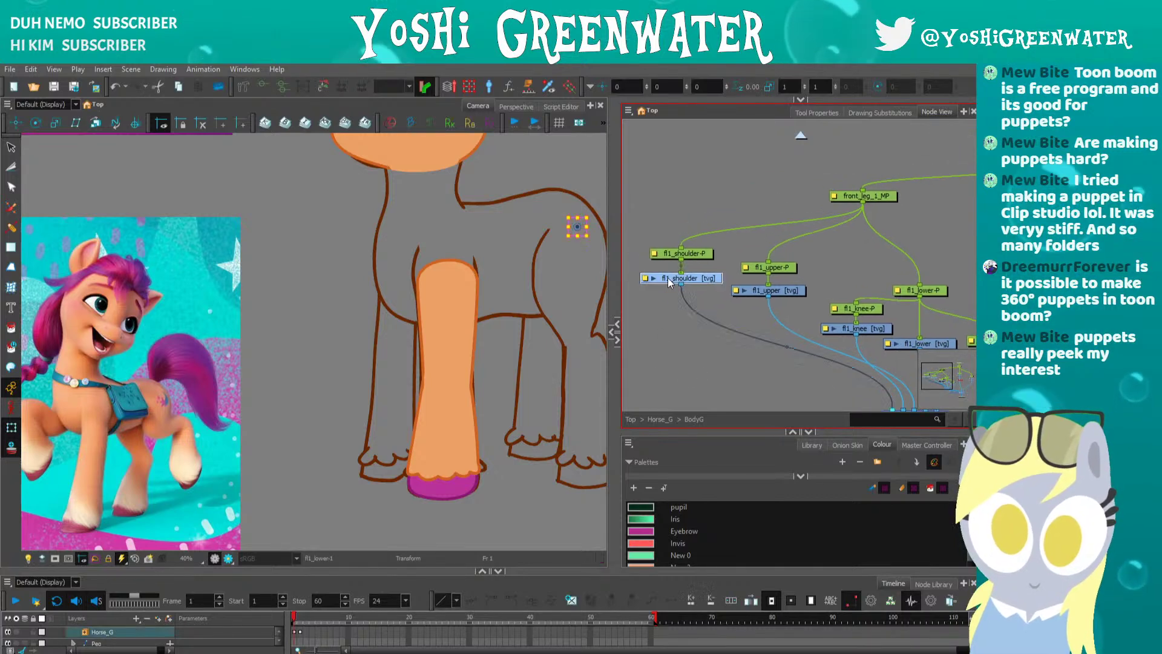
- Enlarge the colour palette area and choose the Coat_Out colour for drawing
left_click_drag(660, 434, 660, 372)
left_click(640, 514)
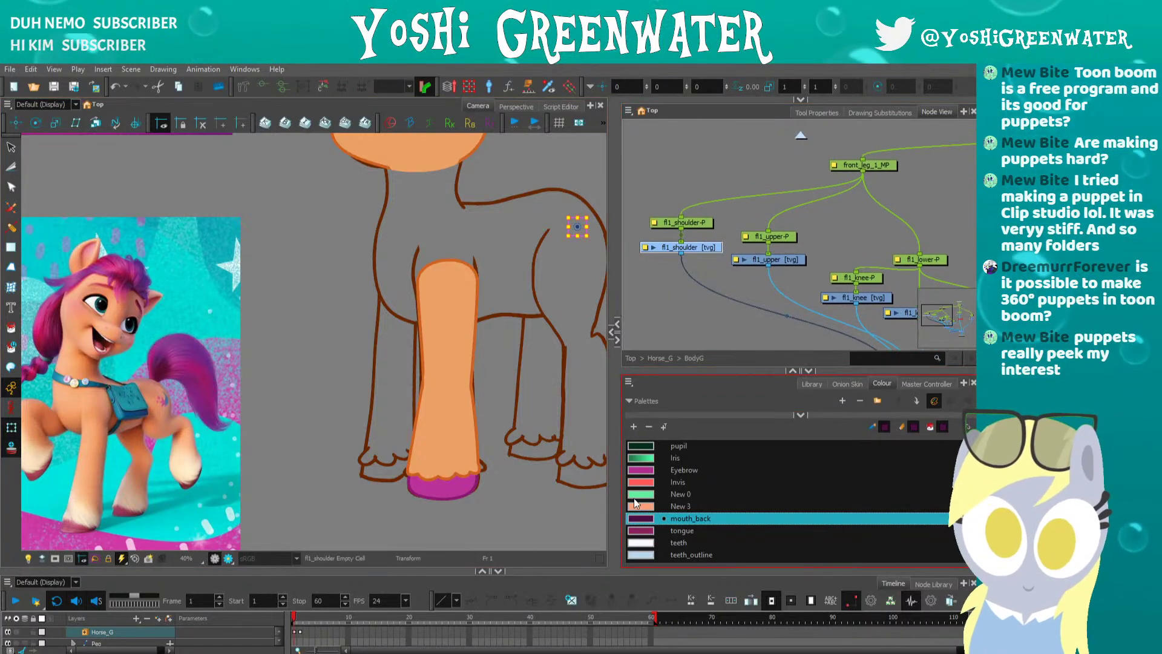
scroll(640, 509, "up", 3)
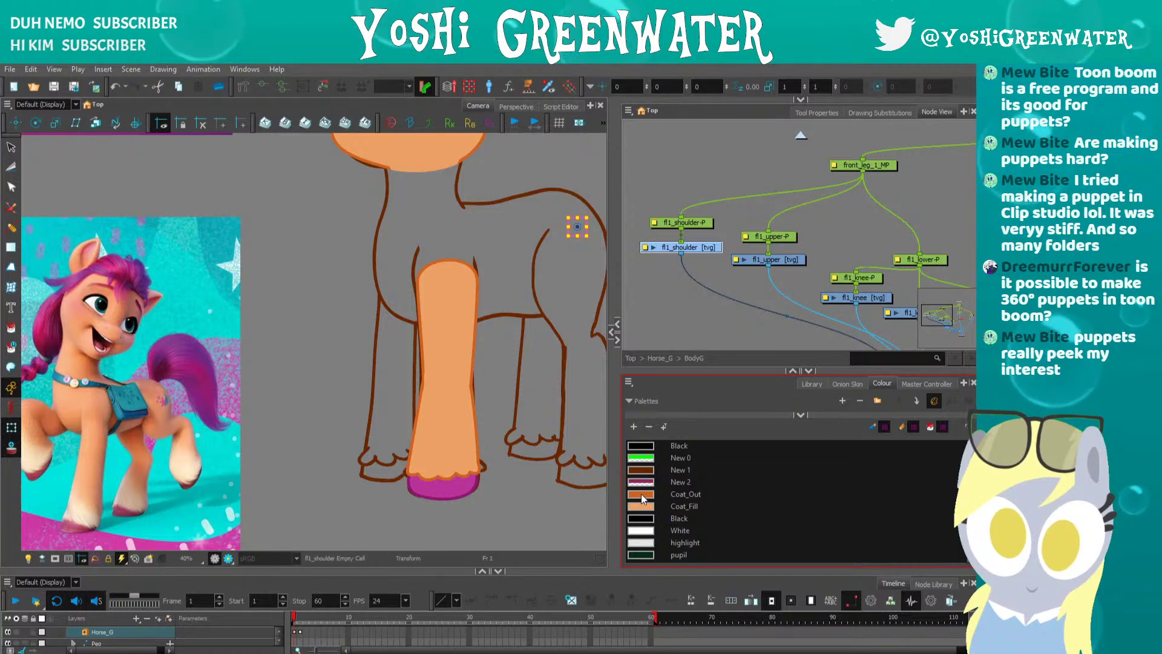
left_click(641, 494)
- On fl1_shoulder, draw a Polyline outline along one shoulder crease, across the upper leg and up the other crease
left_click_drag(73, 426, 108, 427)
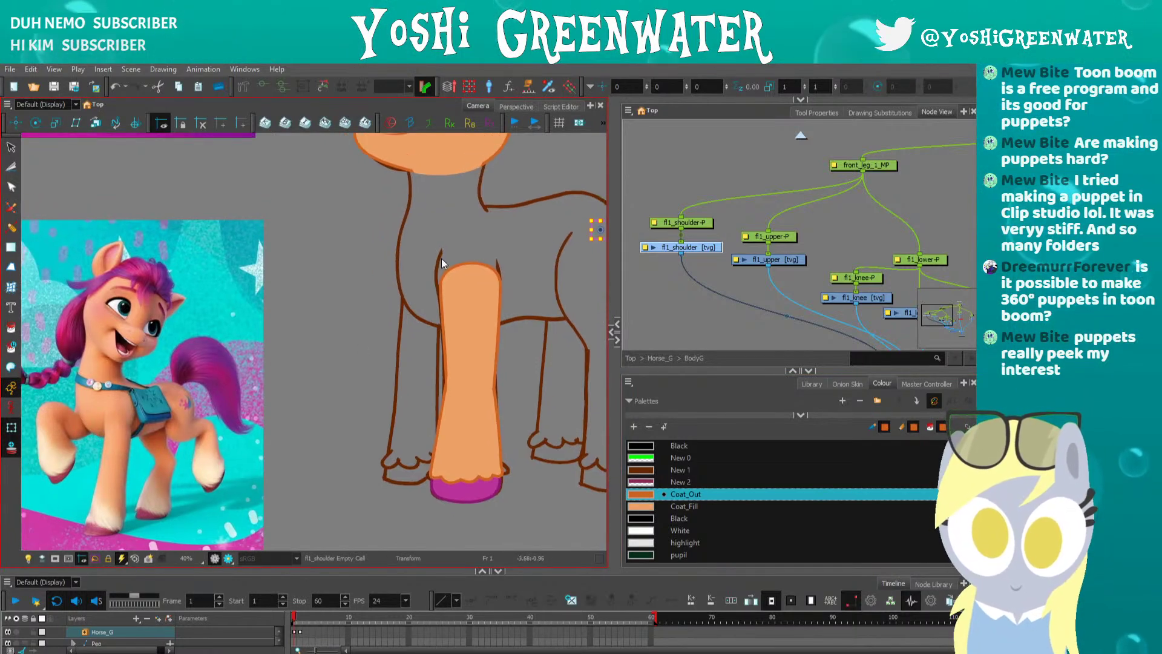
scroll(442, 264, "up", 2)
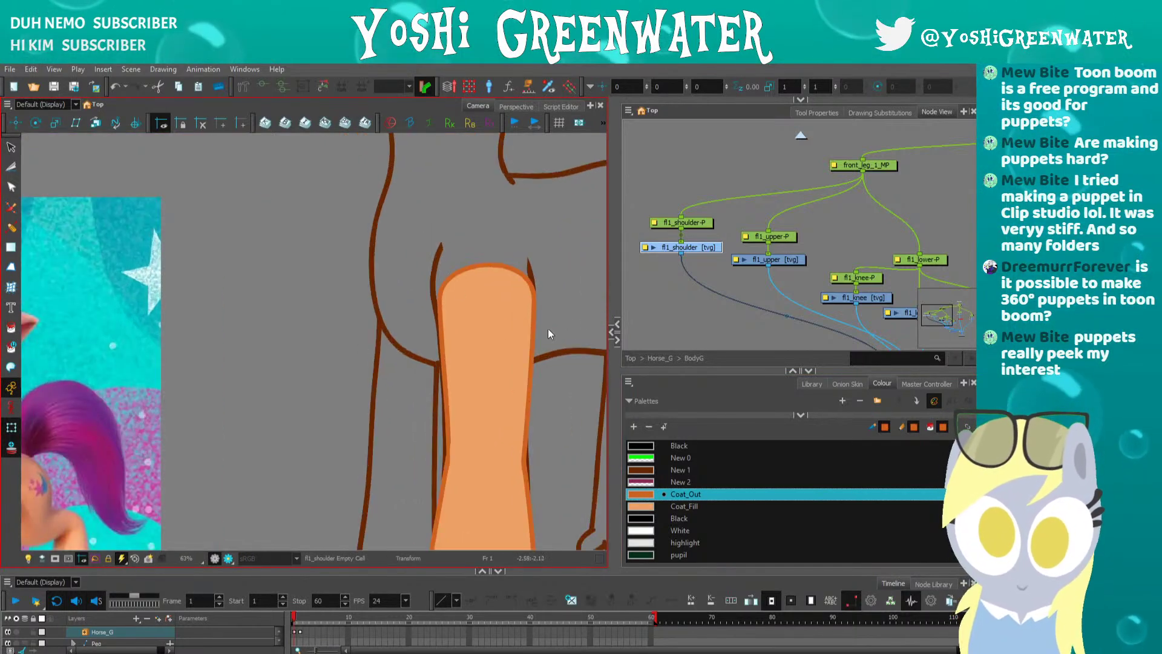
left_click(766, 259)
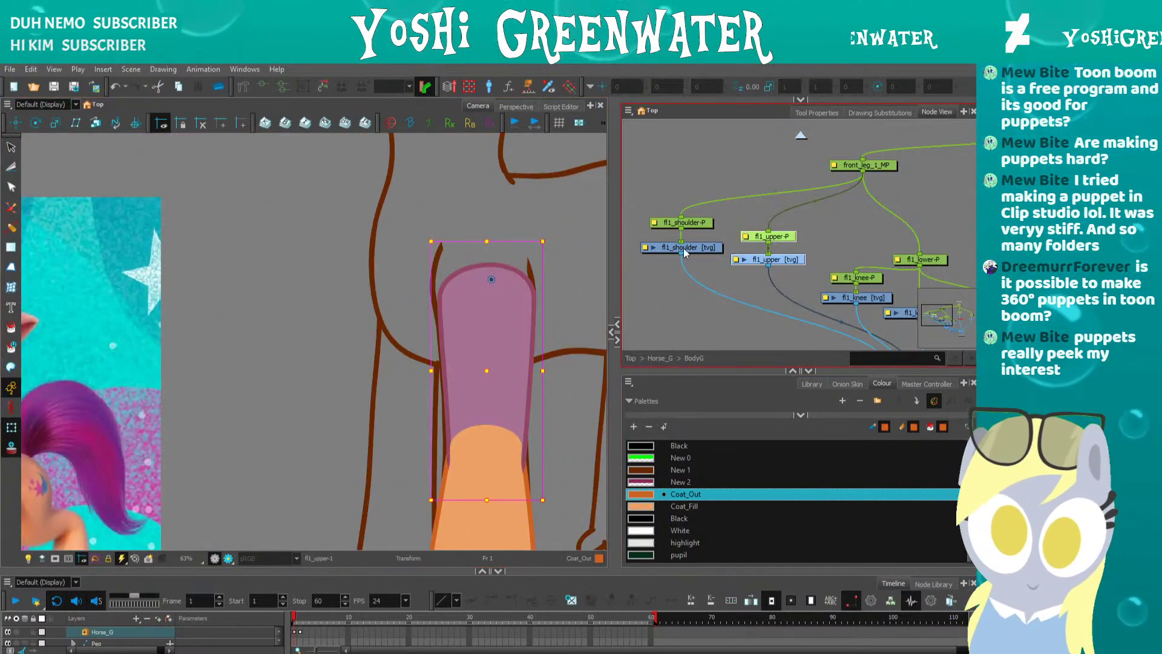
left_click_drag(401, 358, 318, 347)
left_click(667, 247)
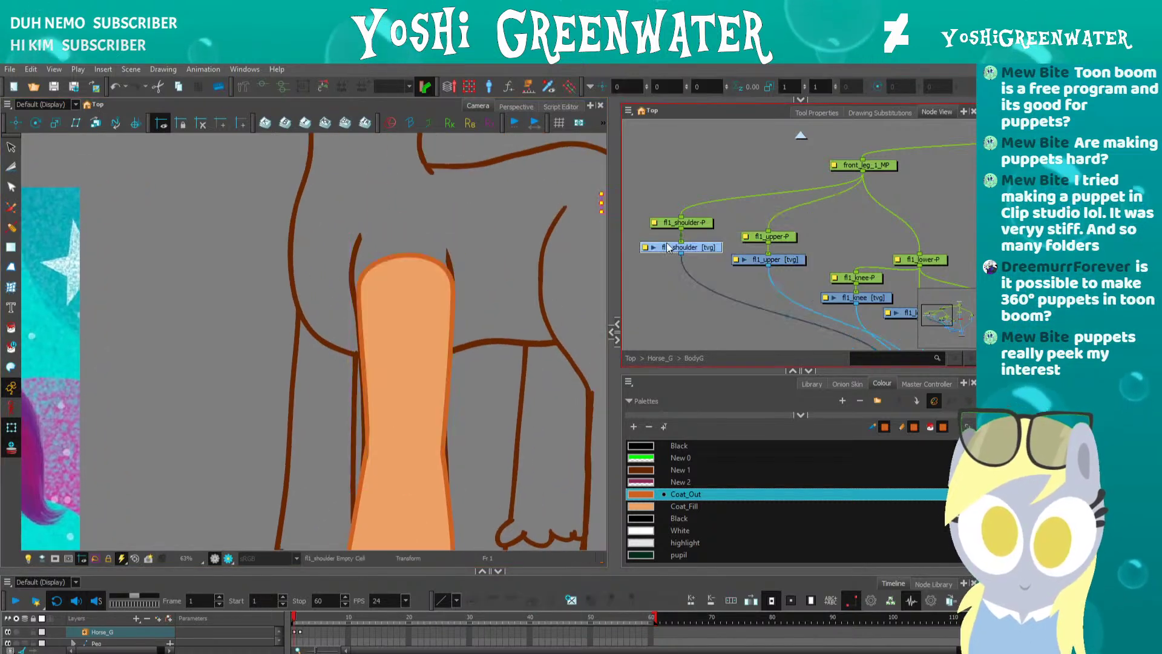
key("alt+backslash")
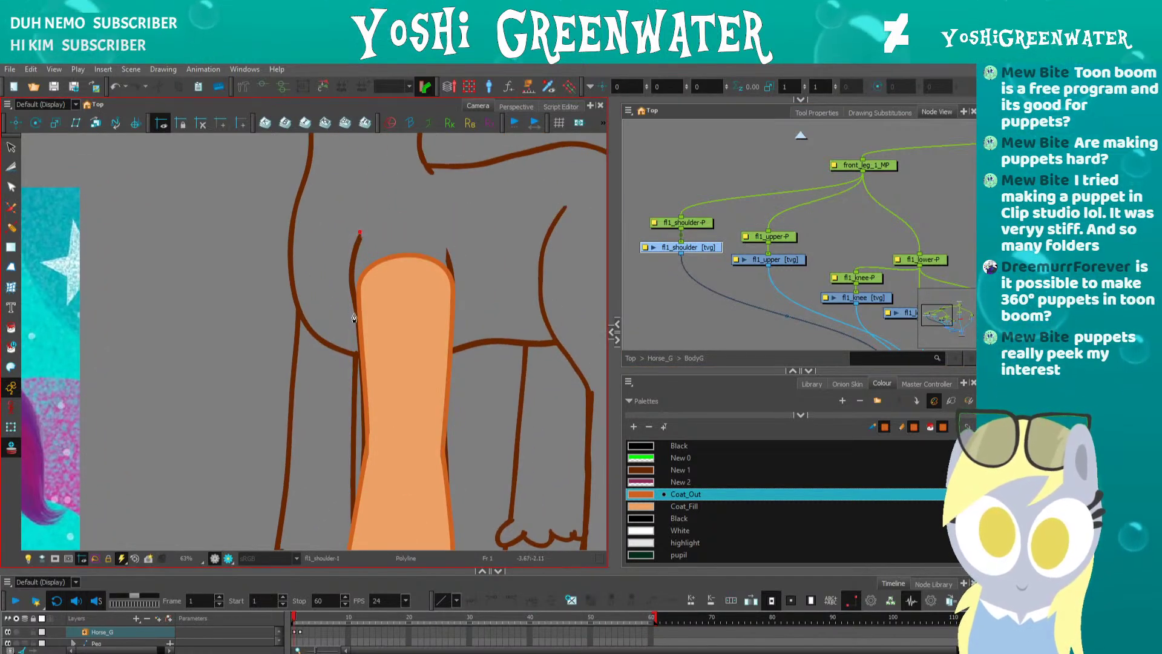
left_click(452, 318)
left_click(449, 249)
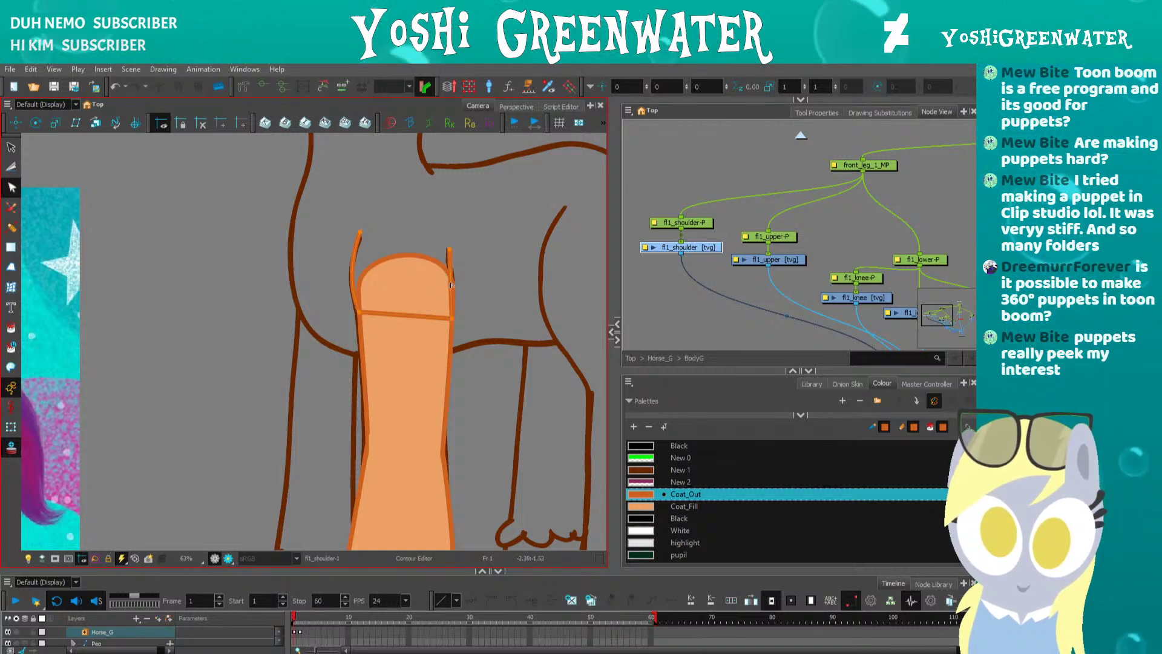
- Bend the shoulder outline's crossing line into a downward curve, lower its front corner and extend the rear crease upward
scroll(384, 302, "up", 4)
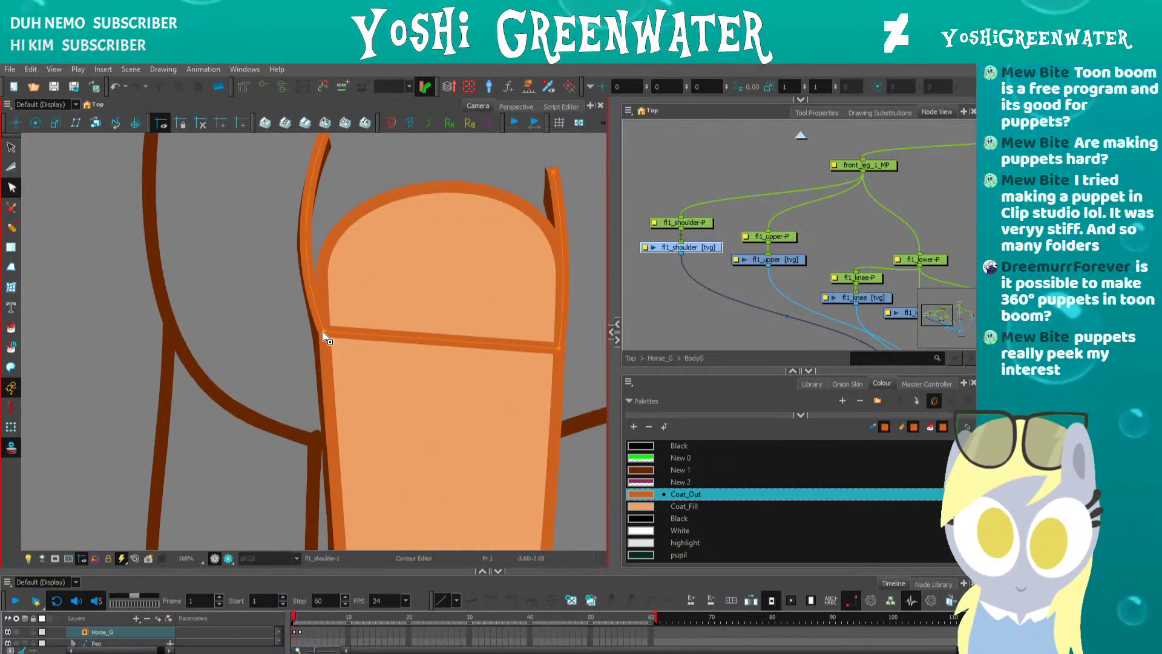
left_click_drag(323, 332, 325, 343)
left_click_drag(420, 355, 503, 397)
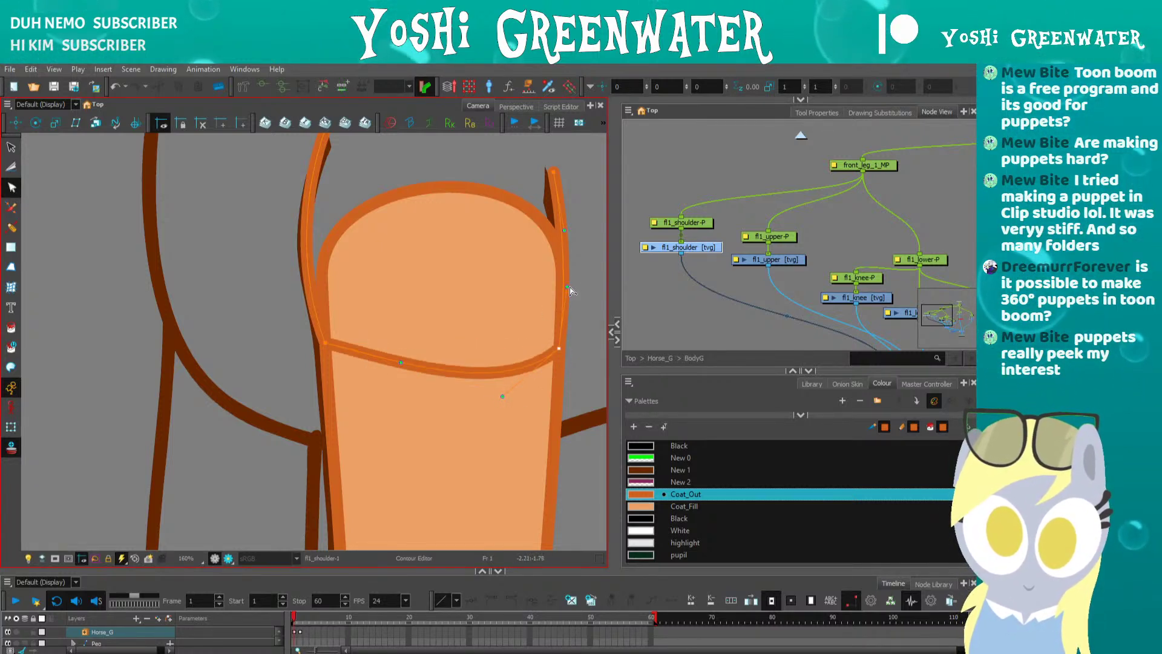
left_click_drag(552, 170, 549, 158)
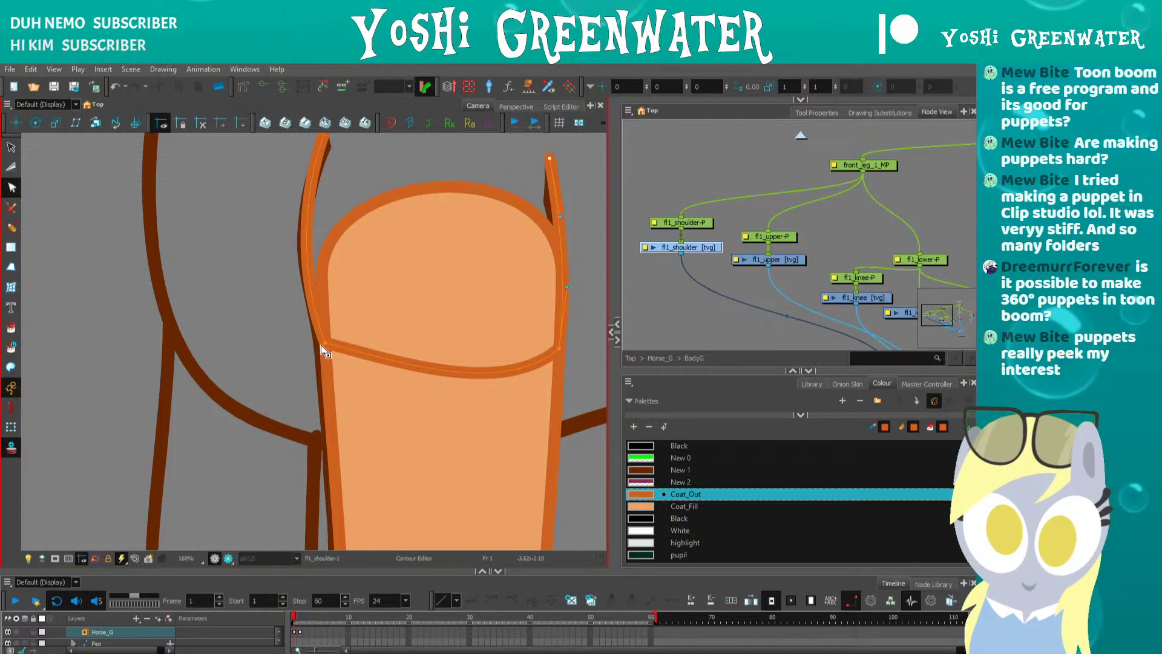
left_click_drag(321, 355, 334, 398)
left_click(389, 371)
left_click_drag(292, 175, 292, 281)
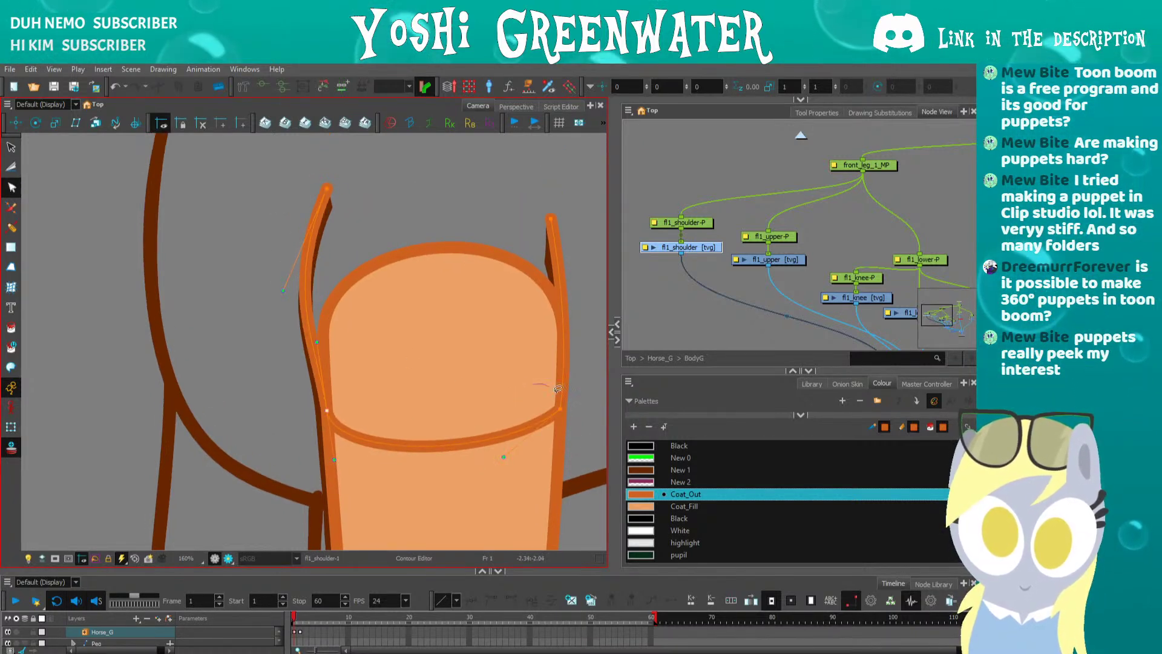
- Lower the shoulder outline's rear corner and reshape the rear crease line with the Contour Editor
left_click_drag(557, 388, 548, 432)
key("Down")
key("Down")
key("Down")
key("Down")
key("Down")
key("Down")
left_click_drag(528, 202, 541, 253)
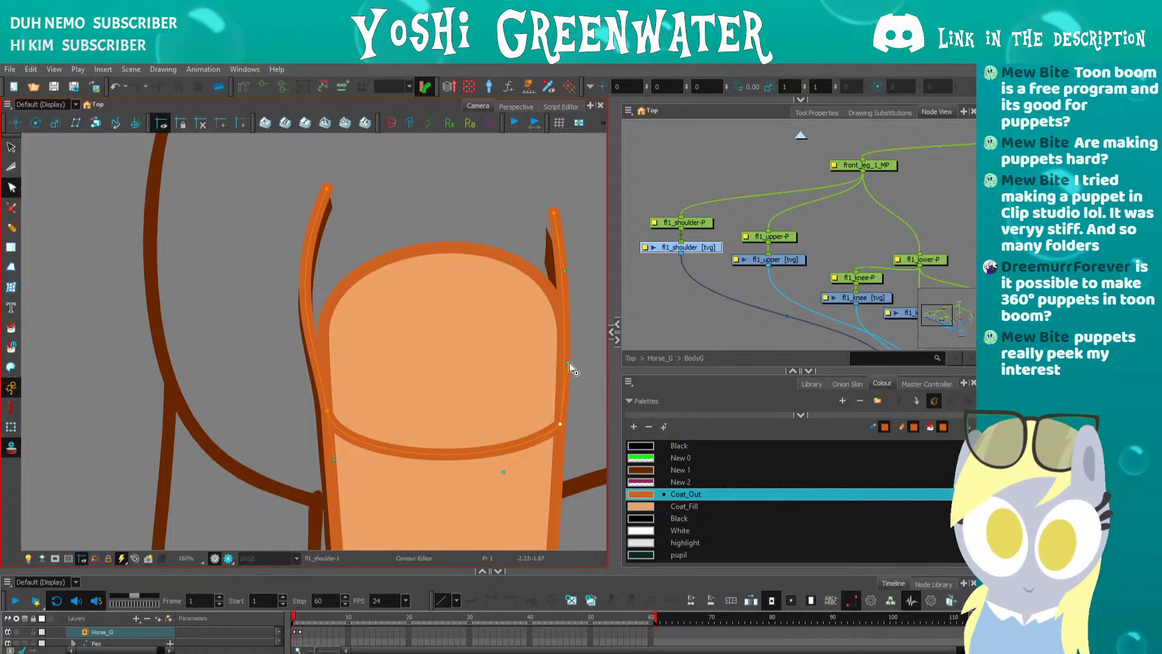
- Show the Drawing view beside the Camera view and cut away the shoulder outline's curved crossing line
left_click(615, 335)
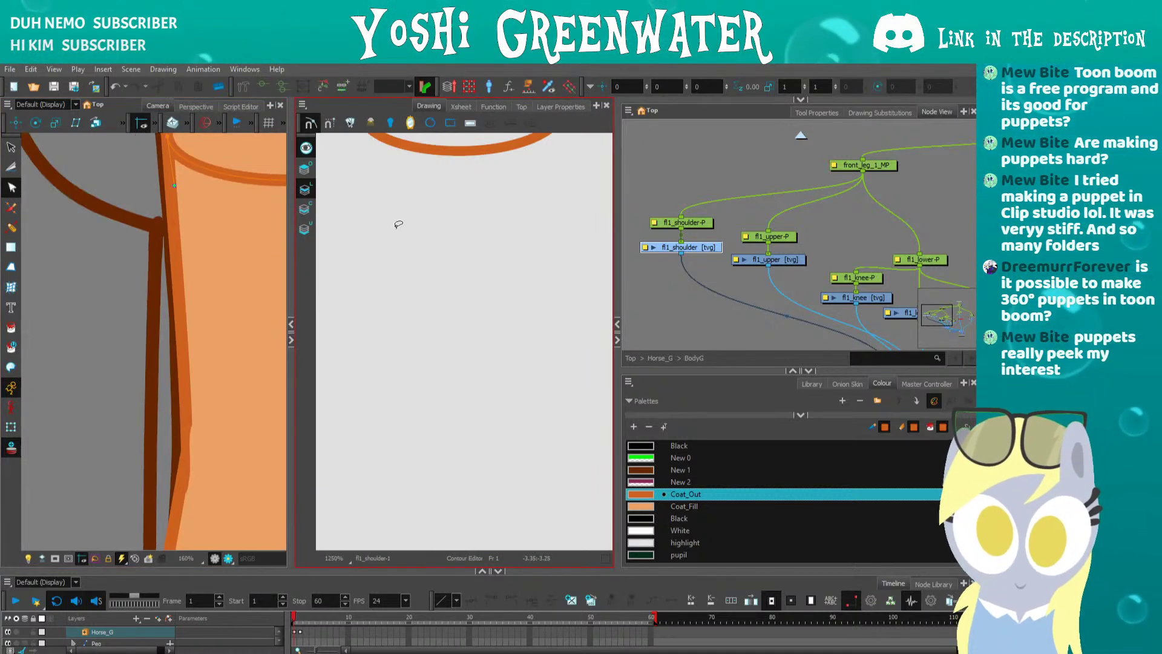
scroll(422, 361, "up", 3)
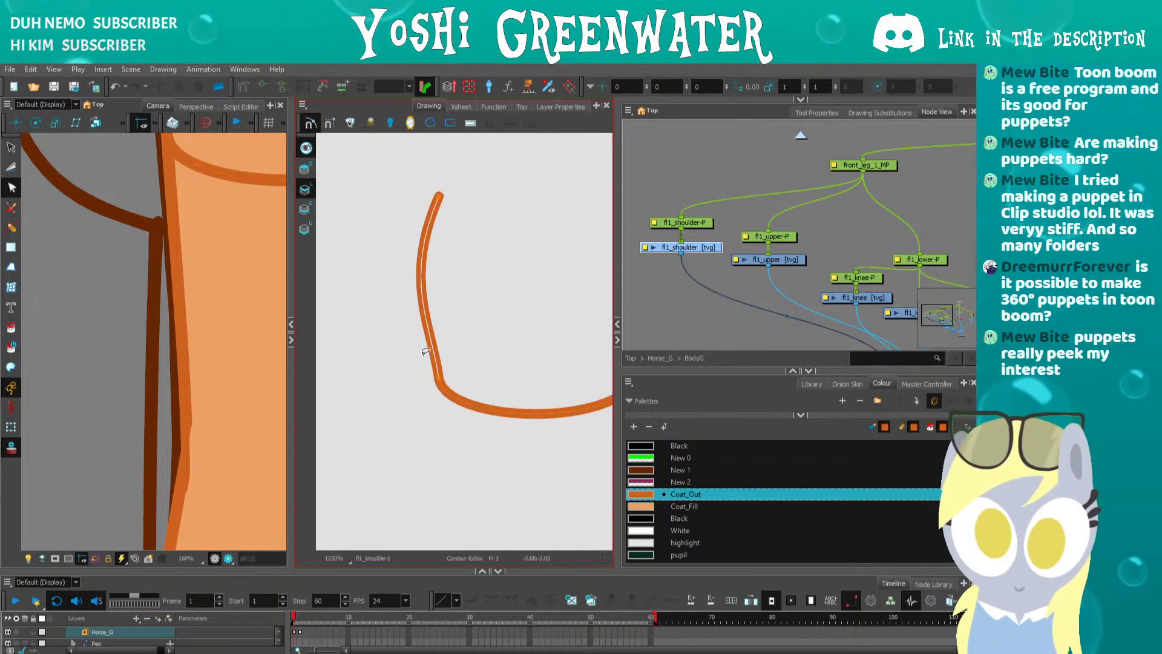
scroll(403, 404, "down", 3)
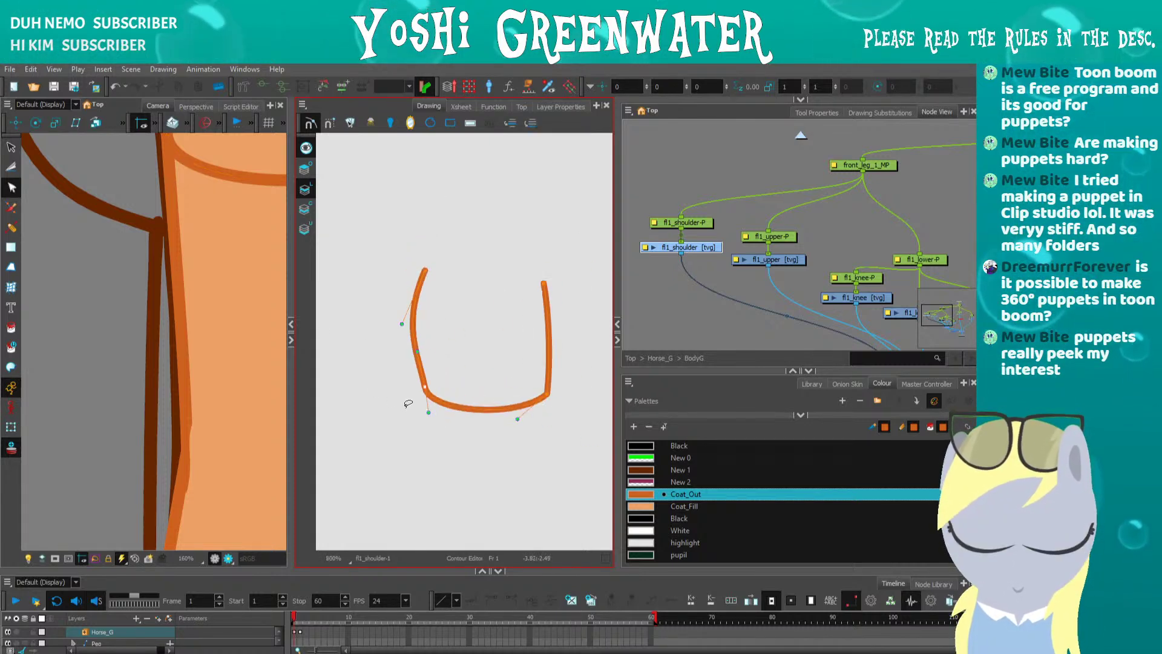
scroll(185, 367, "down", 5)
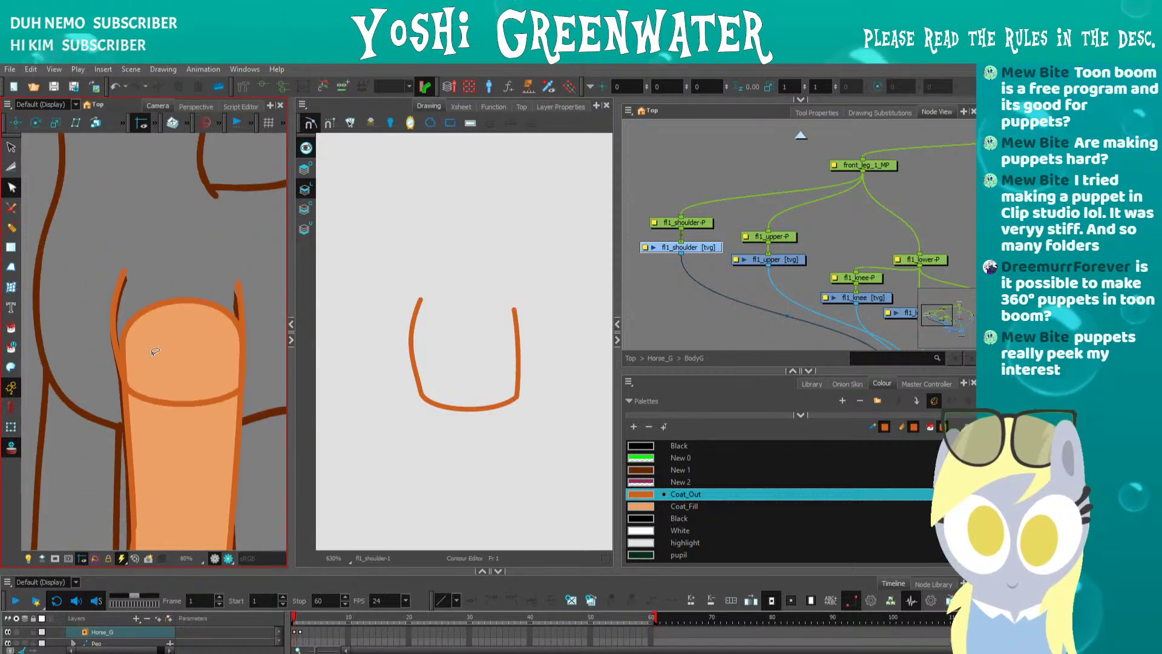
left_click_drag(293, 426, 342, 417)
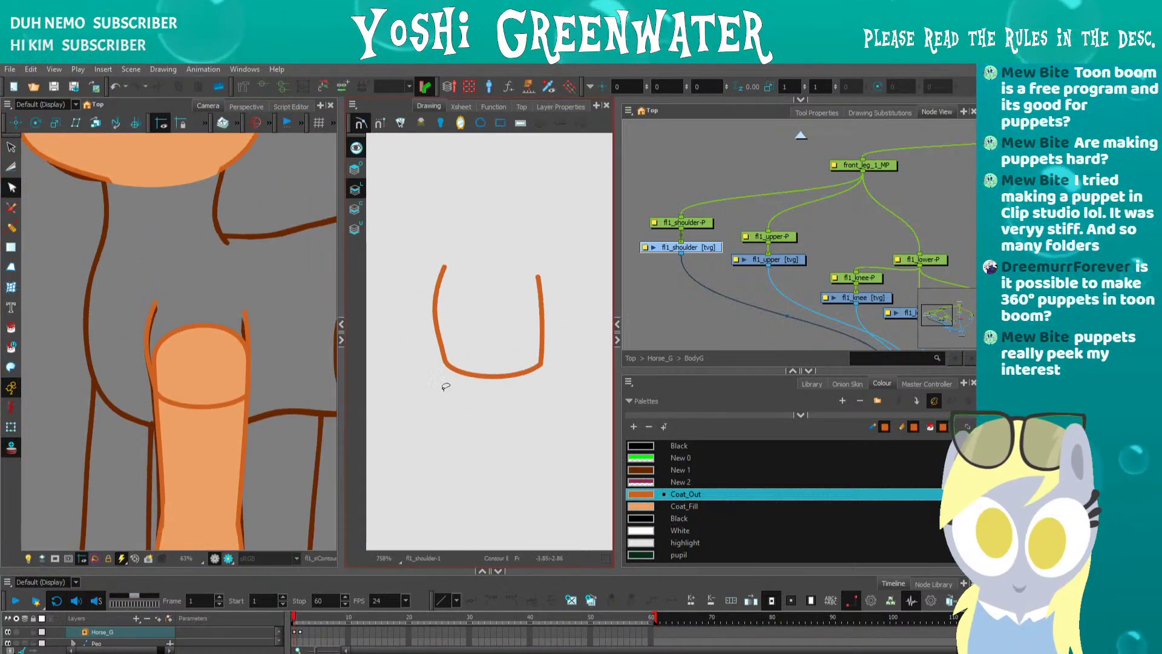
key("alt+s")
left_click(477, 379)
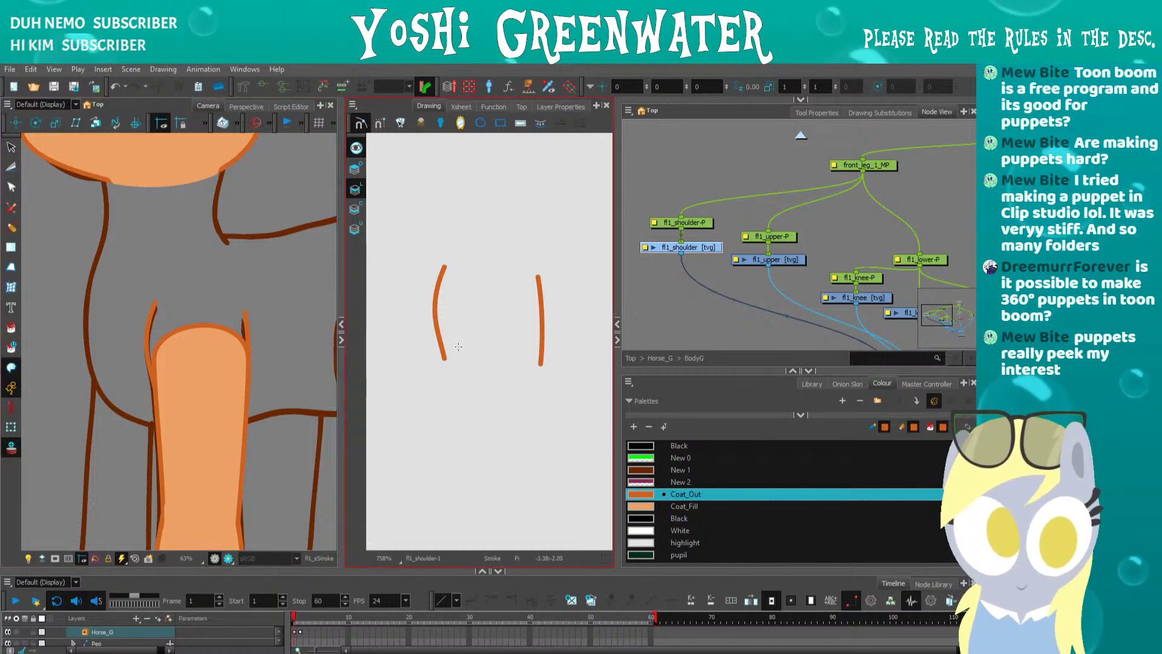
- Close the shape between the two shoulder lines with Stroke lines across their upper and lower ends
scroll(448, 361, "up", 3)
scroll(448, 366, "down", 2)
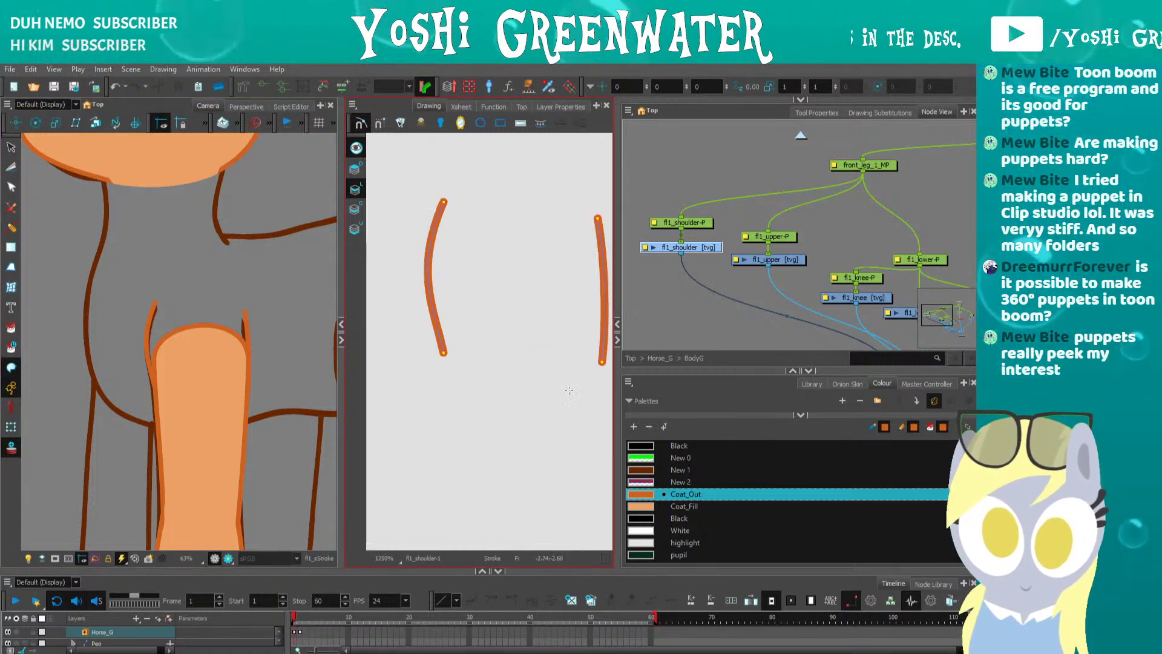
left_click_drag(617, 396, 669, 402)
left_click_drag(577, 410, 519, 415)
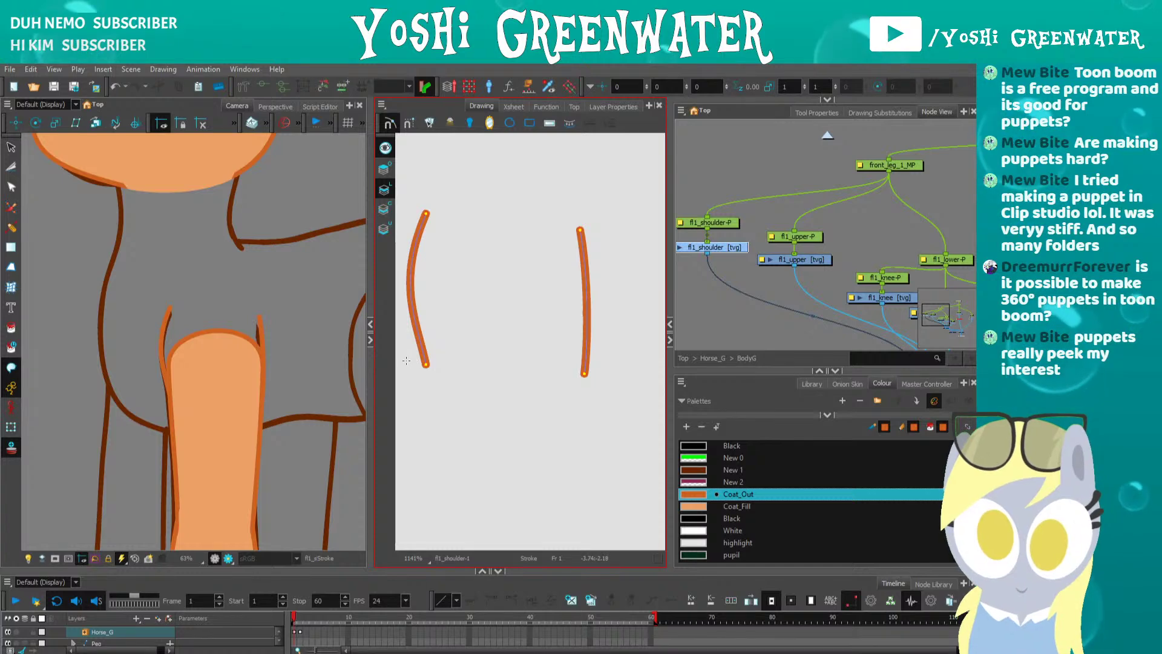
left_click_drag(463, 327, 466, 344)
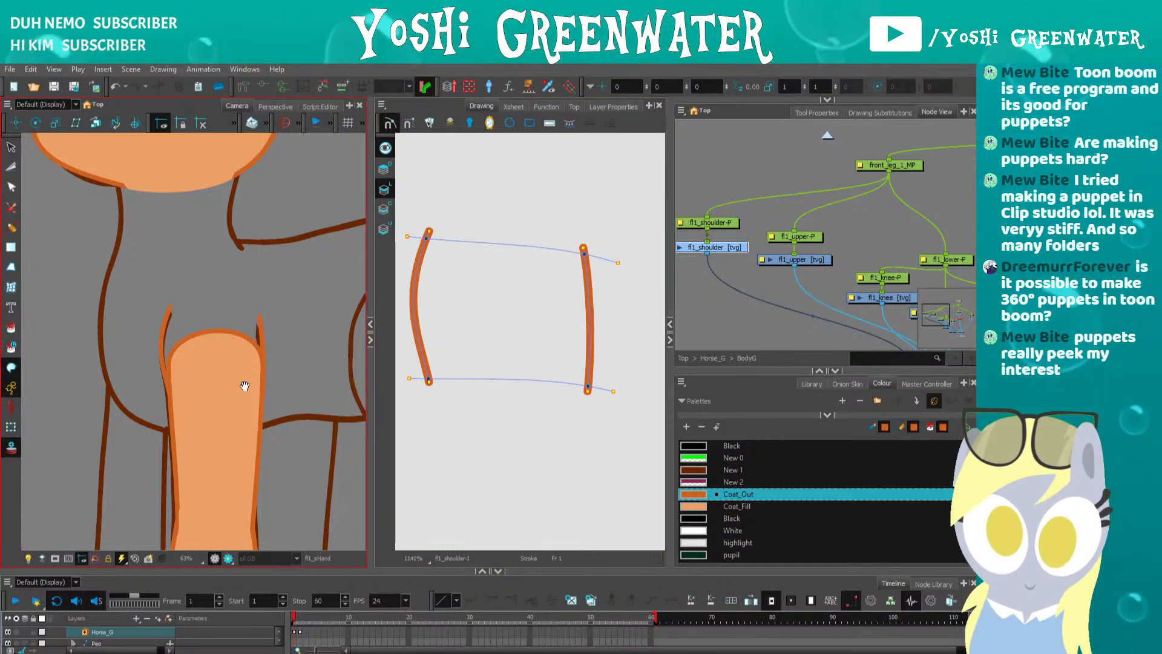
left_click_drag(244, 387, 242, 364)
left_click(520, 327)
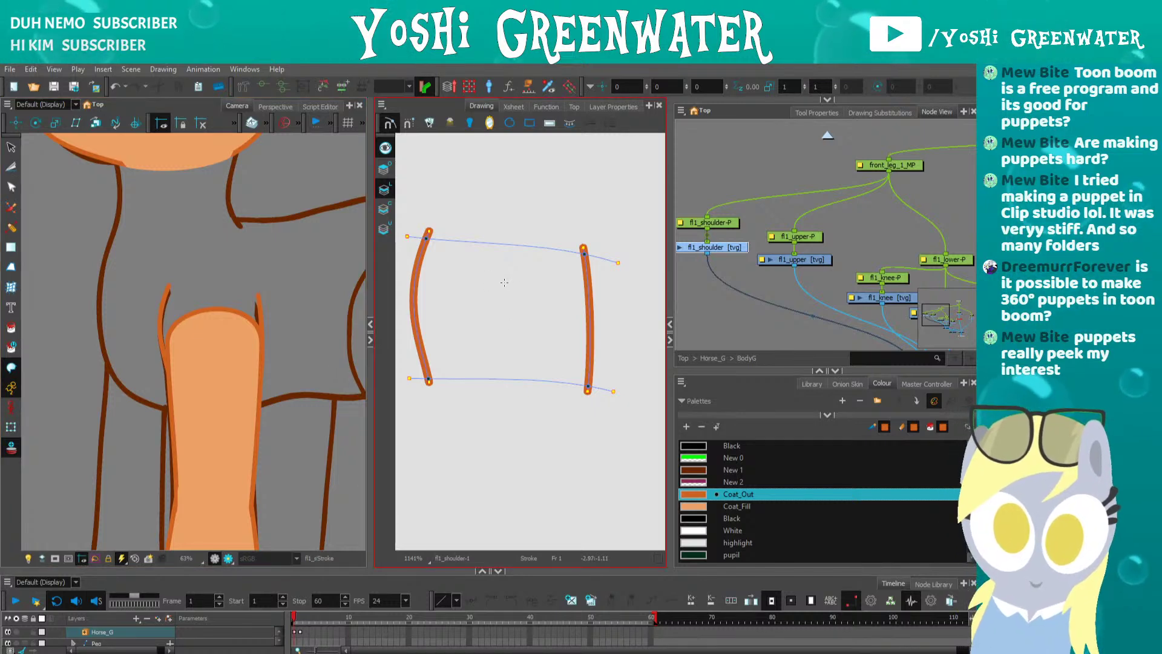
- Fill the closed shoulder shape with the Coat_Fill colour
left_click(737, 506)
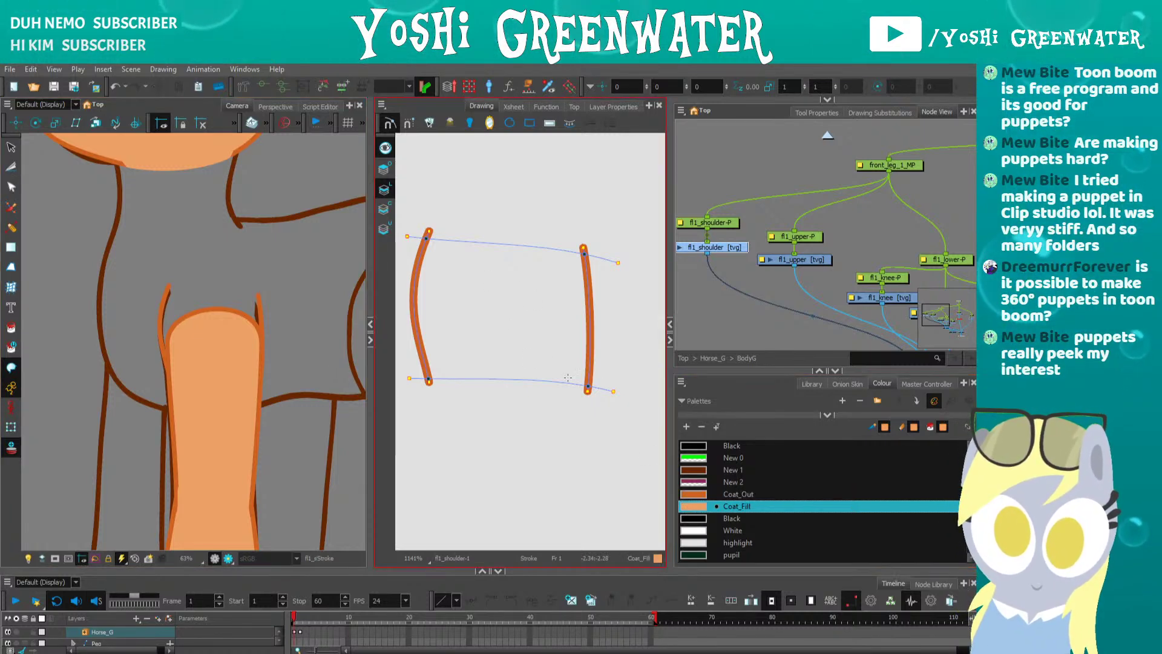
key("alt+i")
left_click(524, 344)
left_click_drag(459, 413, 485, 432)
key("alt+q")
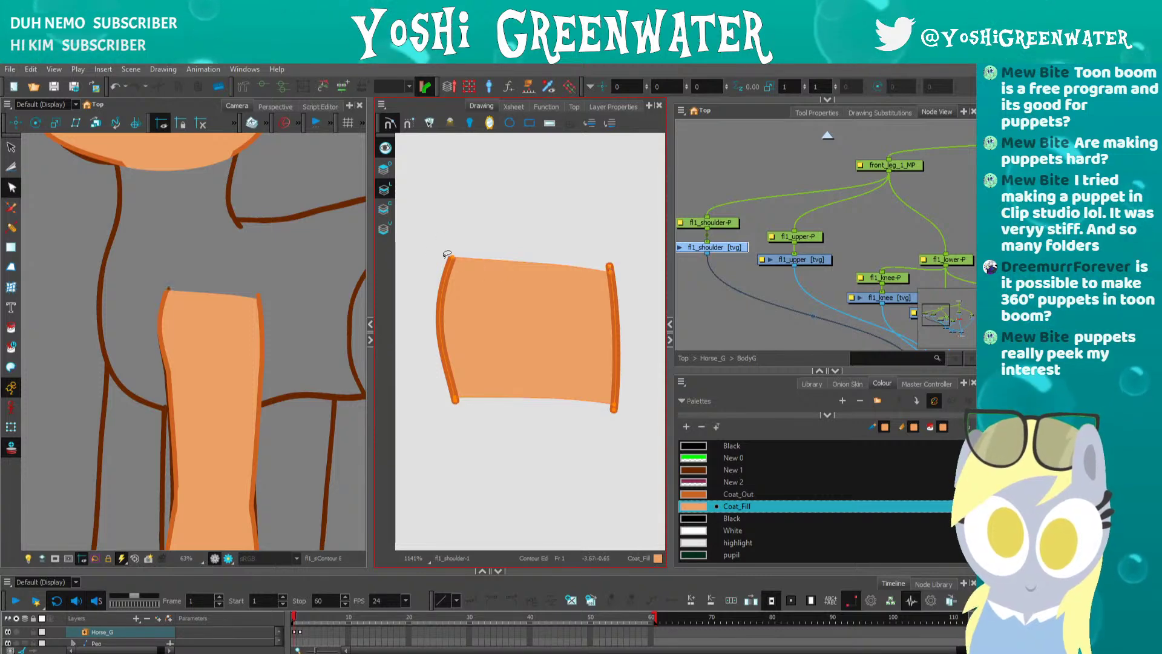
- Apply the Tapered End Thickness Stencil preset to the shoulder's rear outline and thin the line
key("alt+s")
left_click(533, 314)
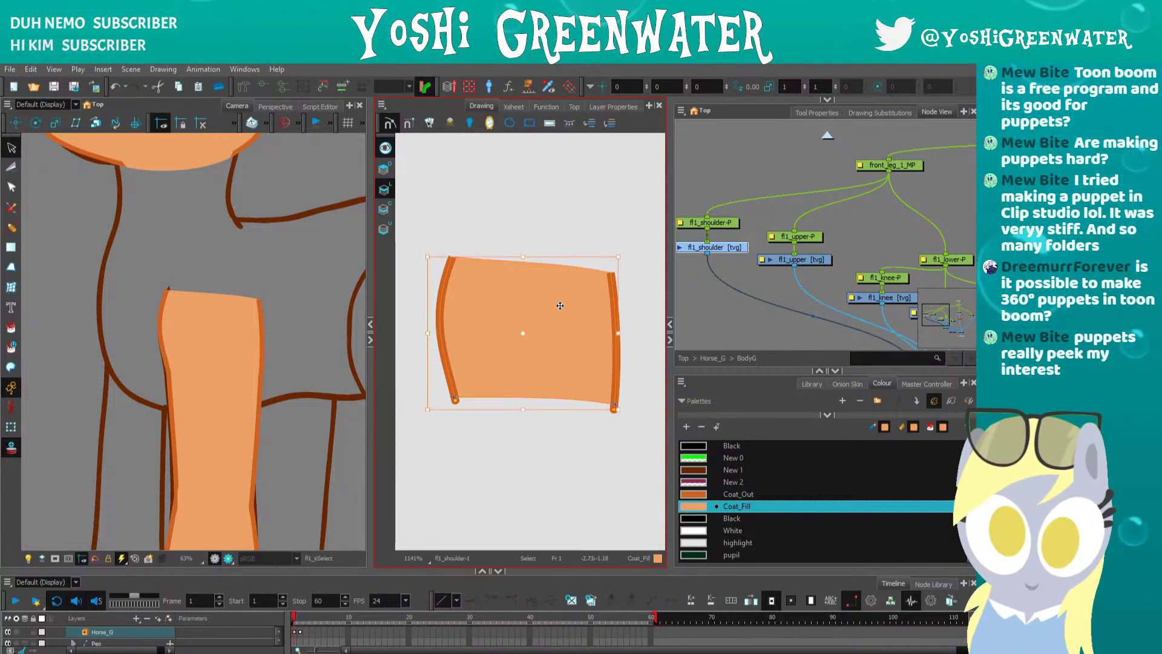
key("Escape")
left_click(614, 293)
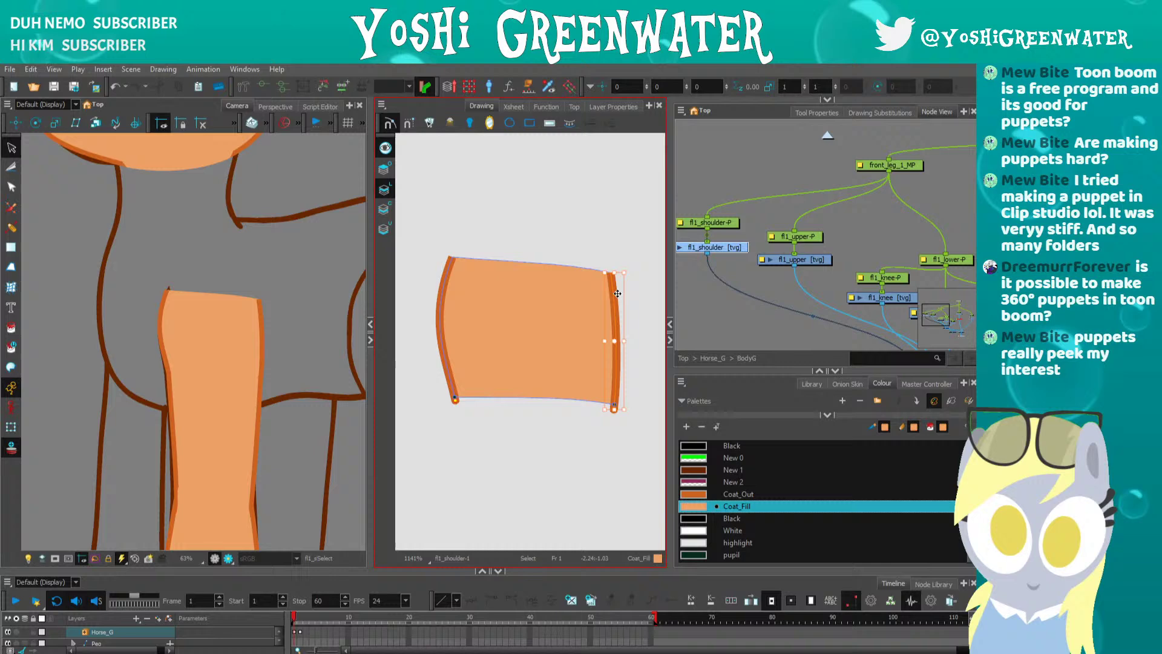
left_click(805, 114)
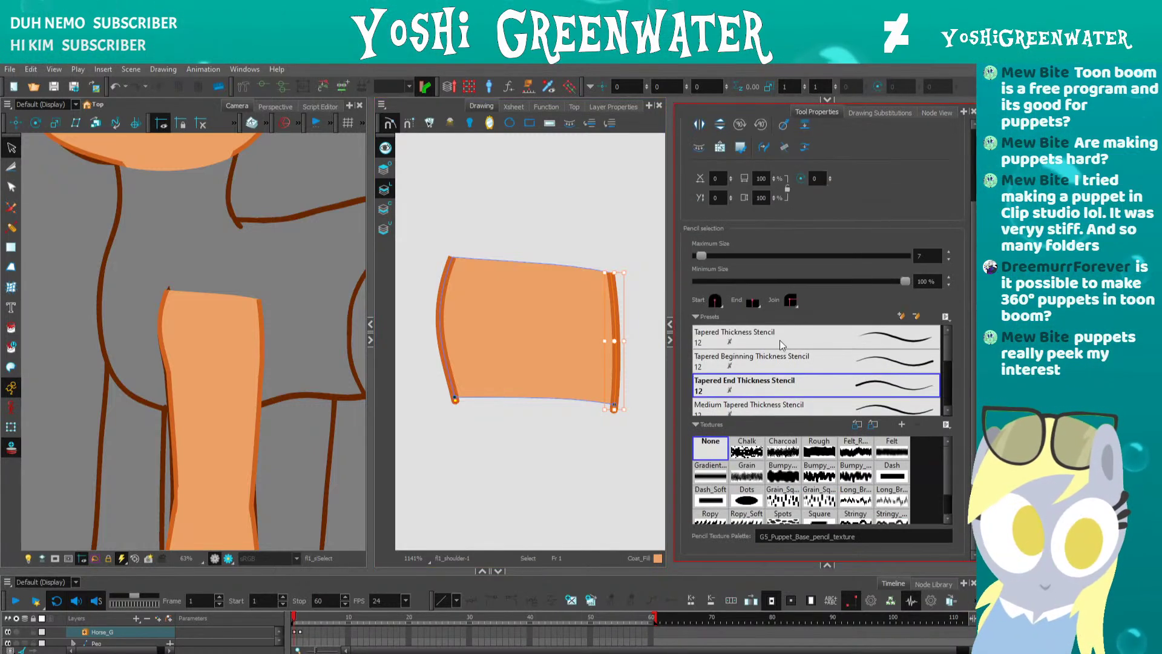
left_click(719, 366)
left_click(715, 391)
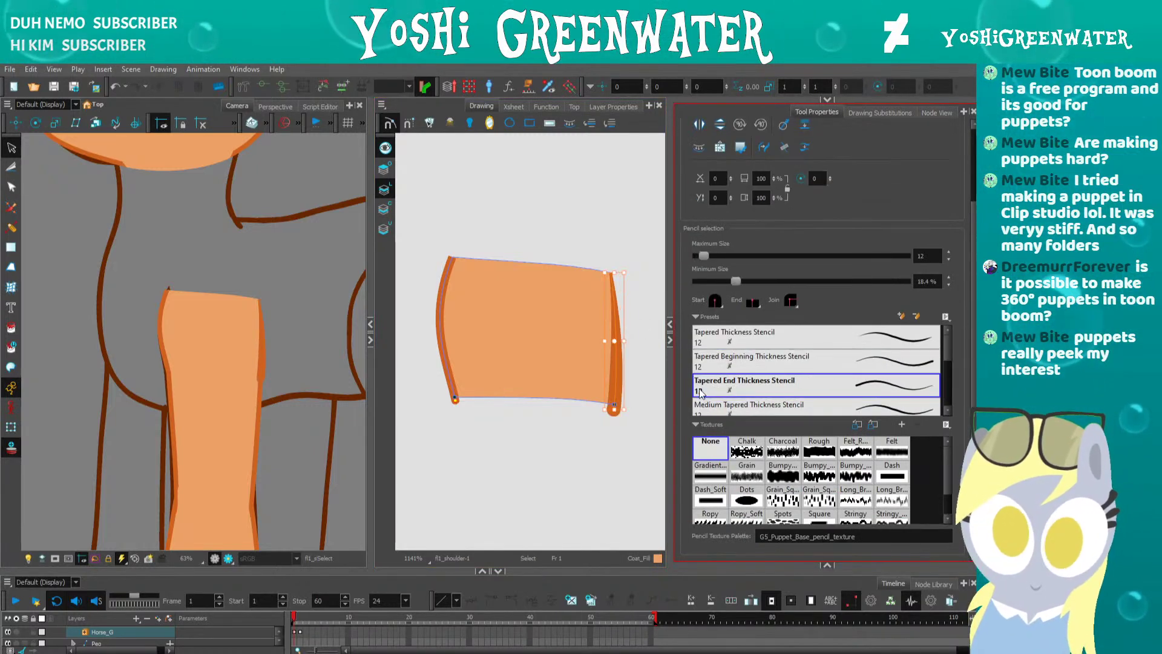
left_click(605, 220)
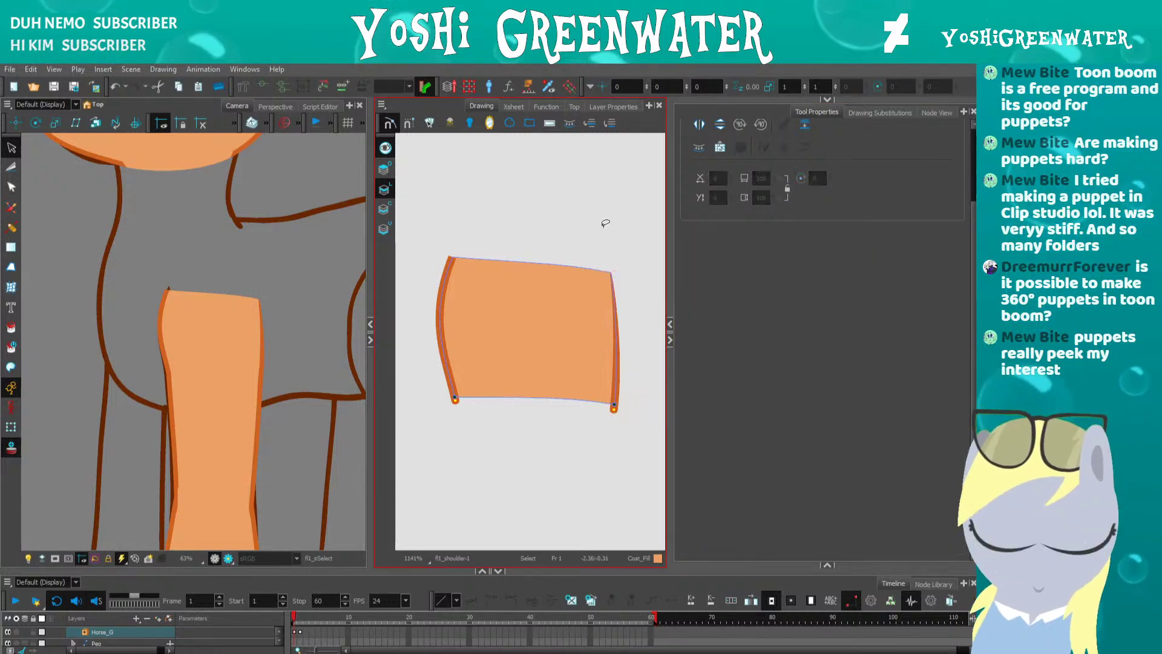
- Apply the Tapered Beginning Thickness Stencil to the shoulder's front outline with a maximum size of 7
left_click(445, 329)
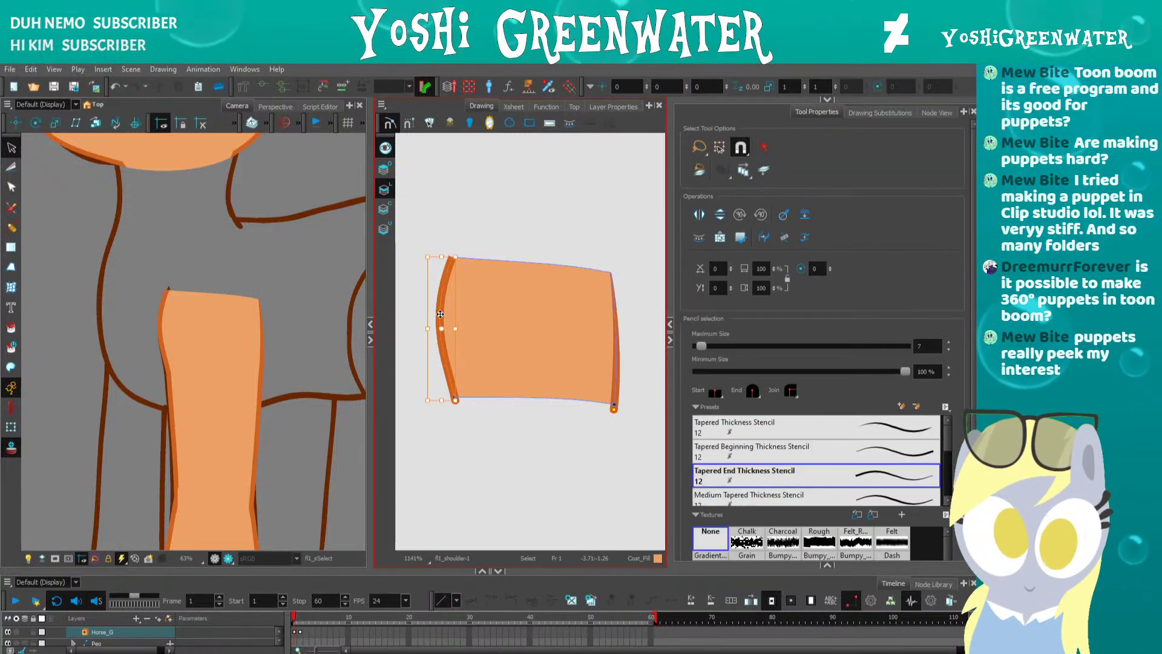
left_click(755, 473)
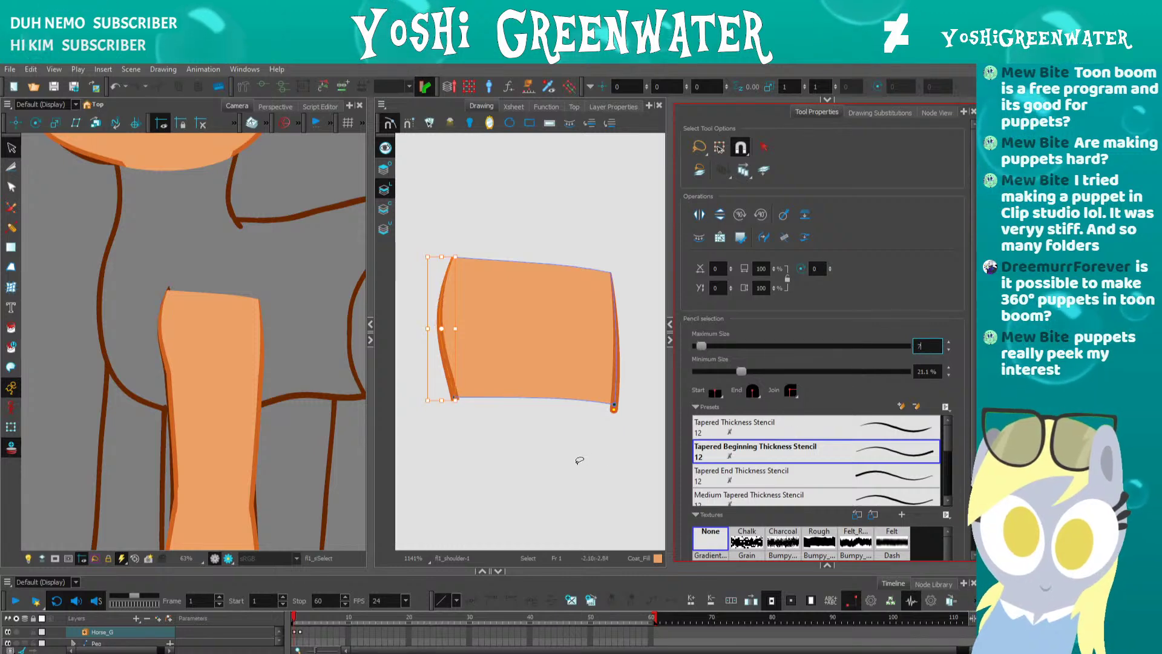
left_click(490, 459)
scroll(185, 346, "down", 2)
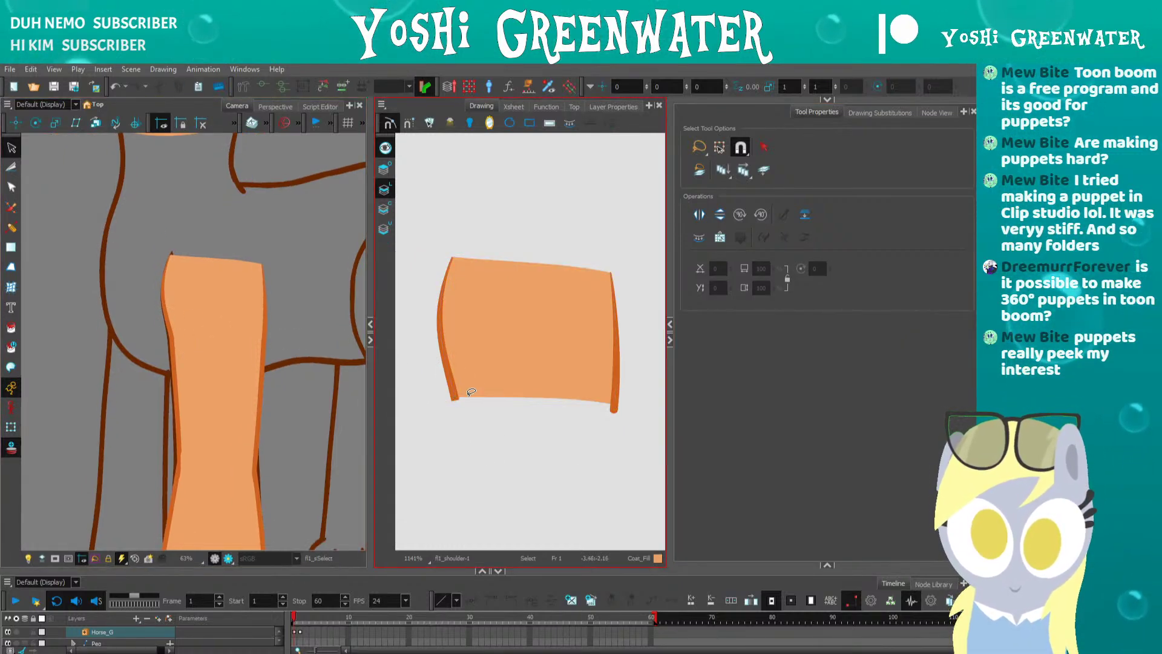
scroll(468, 395, "up", 1)
scroll(469, 396, "down", 1)
- Hide the Drawing view, return to the node network and move the fl1_shoulder-P pivot onto the shoulder's lower part
left_click(370, 340)
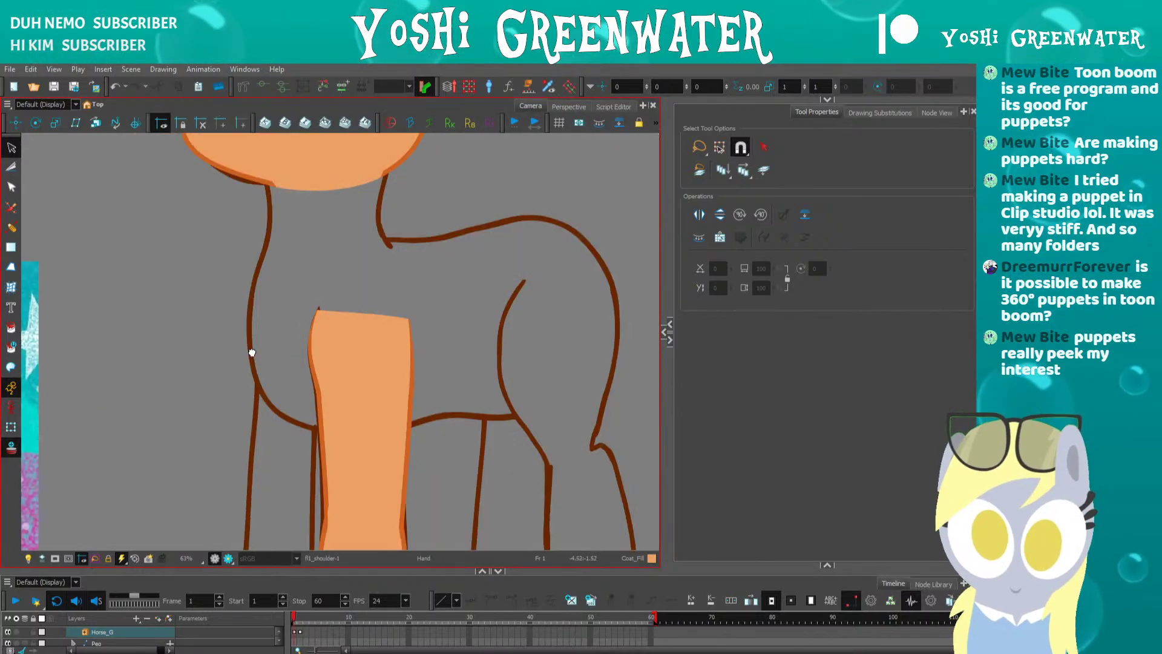
left_click(936, 112)
left_click_drag(722, 285, 722, 273)
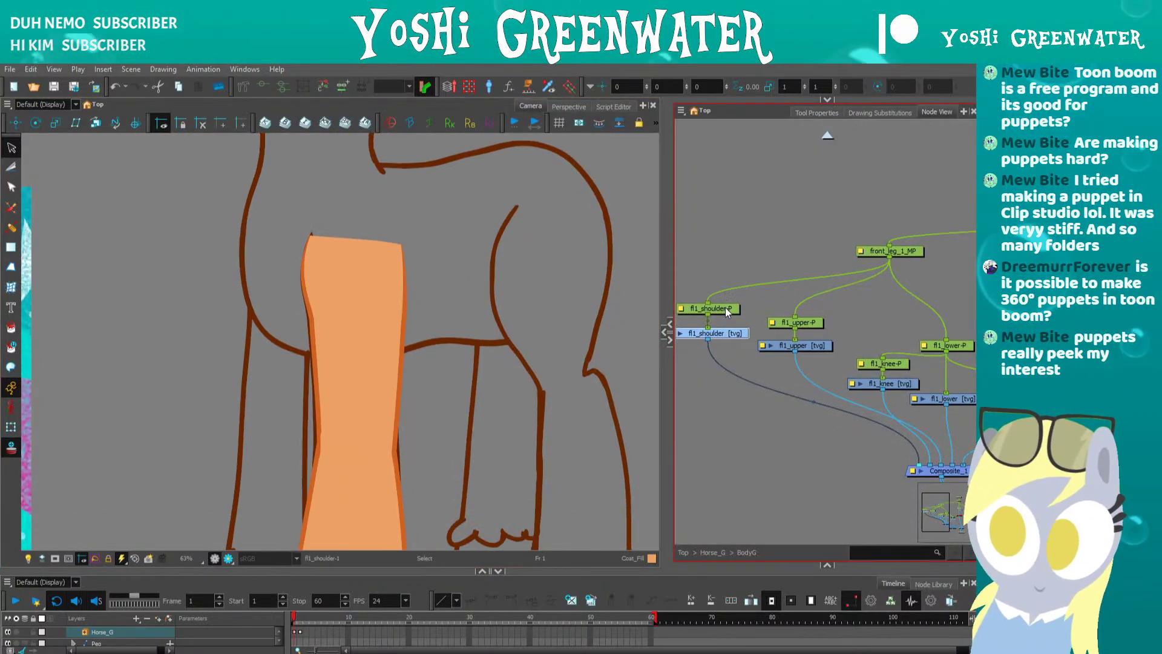
left_click(725, 307)
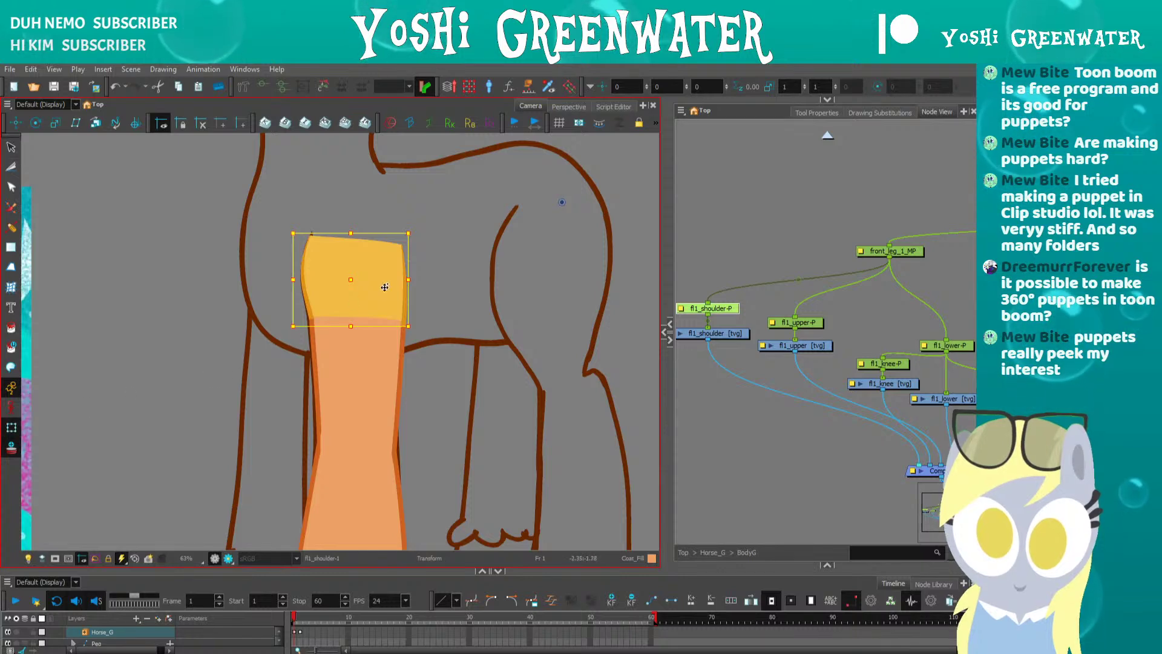
left_click_drag(514, 214, 511, 171)
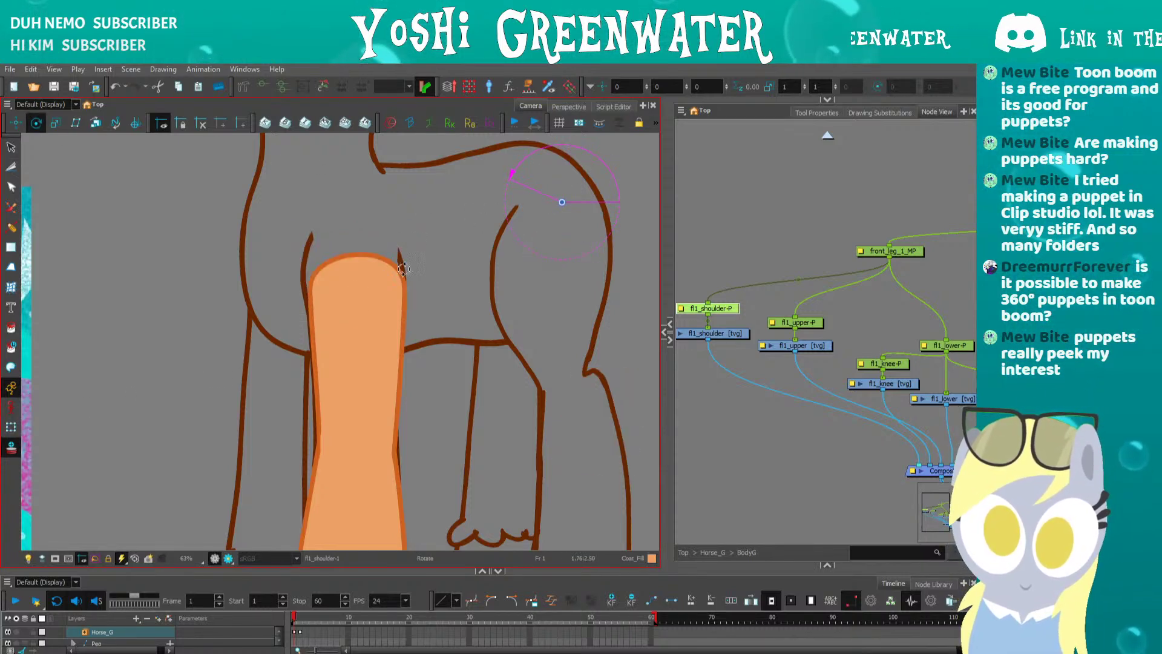
key("ctrl+z")
left_click_drag(557, 202, 512, 187)
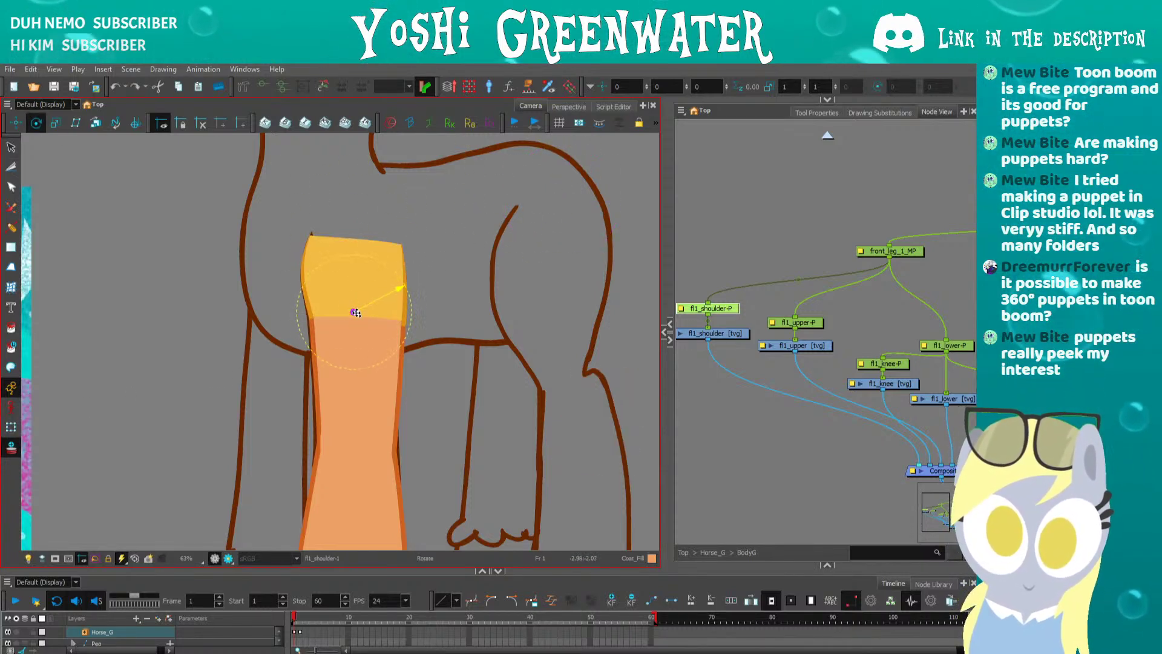
- Test-rotate fl1_shoulder-P clockwise about its pivot with the Transform tool, and undo the rotation
left_click(12, 428)
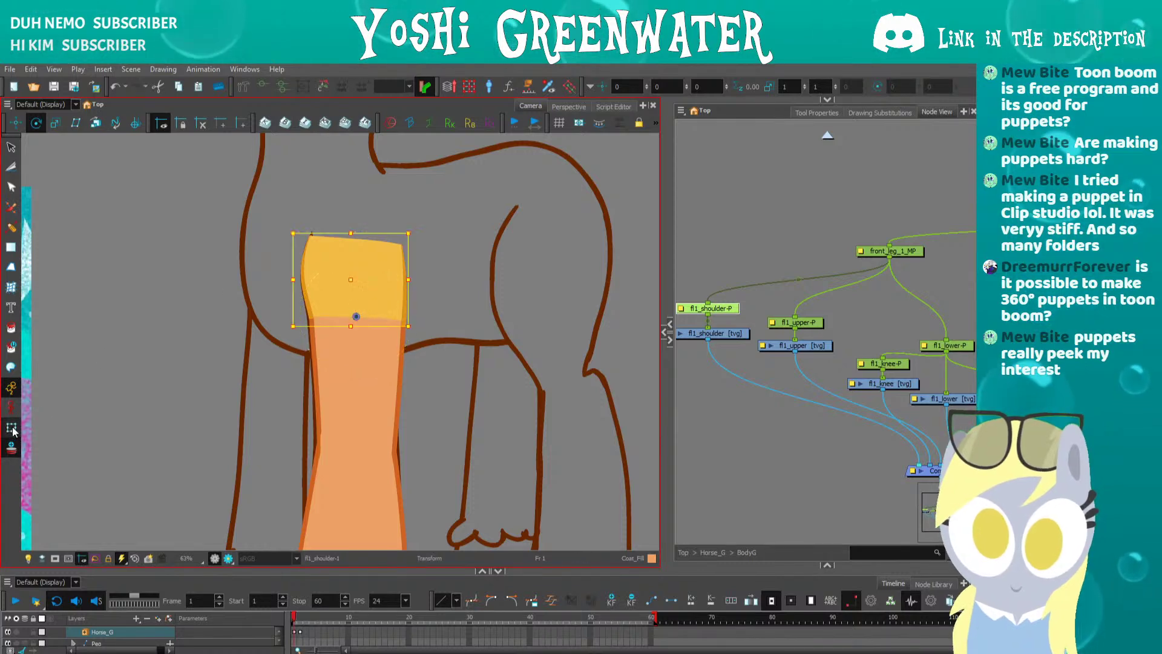
mouse_move(284, 334)
left_mouse_down()
mouse_move(291, 293)
mouse_move(286, 316)
left_mouse_up()
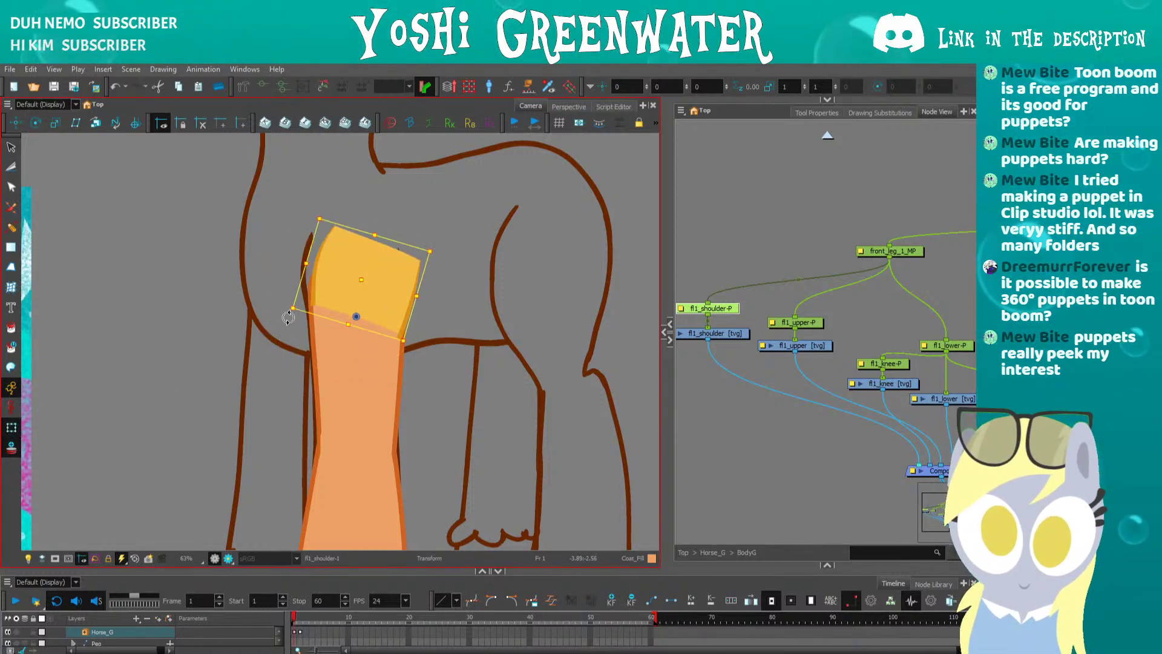
key("ctrl+z")
- Select front_leg_1_MP in the node network and swing the whole front leg forward to nearly horizontal
left_click(718, 436)
left_click_drag(718, 435, 668, 436)
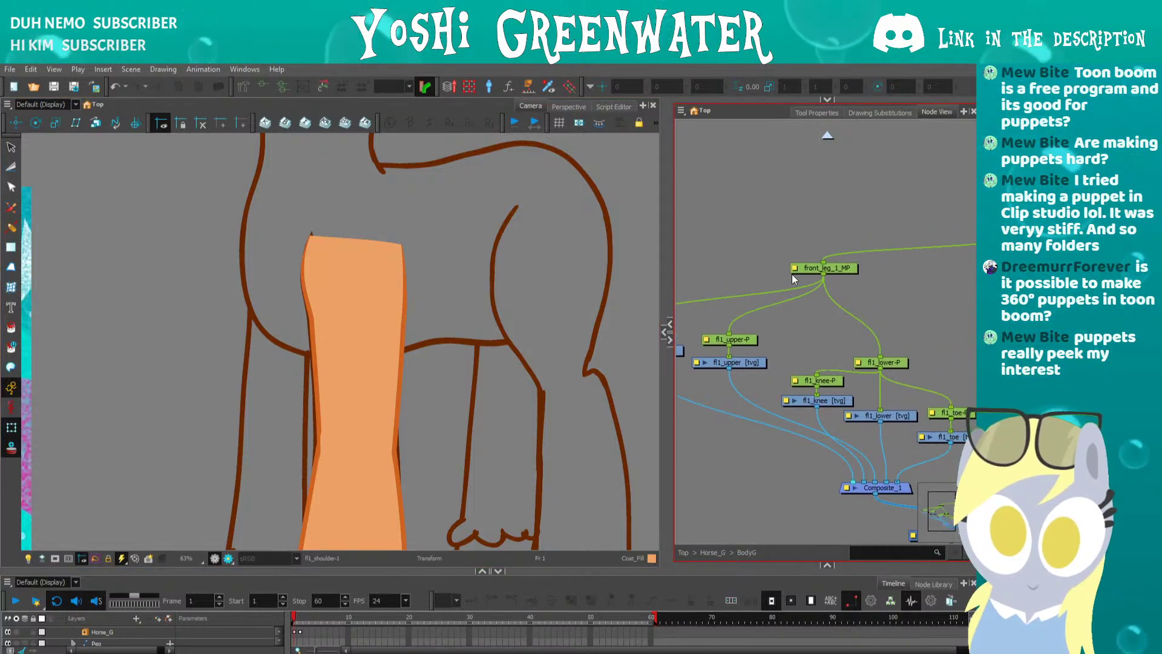
left_click(794, 270)
scroll(275, 332, "down", 5)
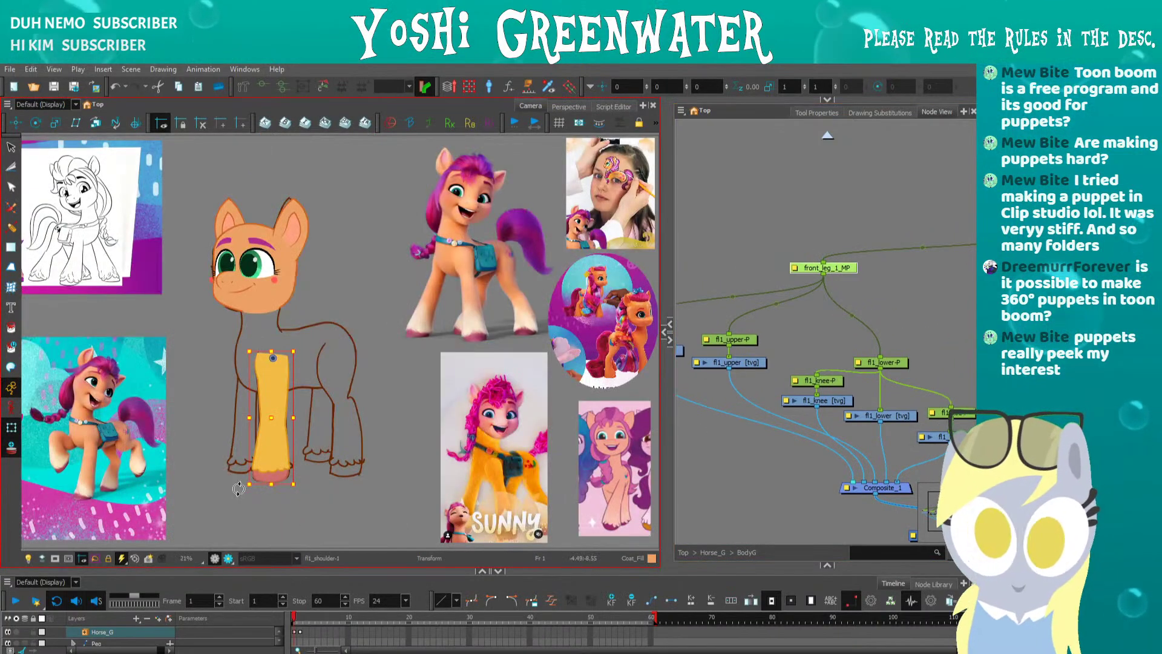
mouse_move(238, 489)
left_mouse_down()
mouse_move(284, 490)
mouse_move(339, 460)
mouse_move(230, 478)
mouse_move(187, 349)
left_mouse_up()
left_click_drag(200, 424, 276, 403)
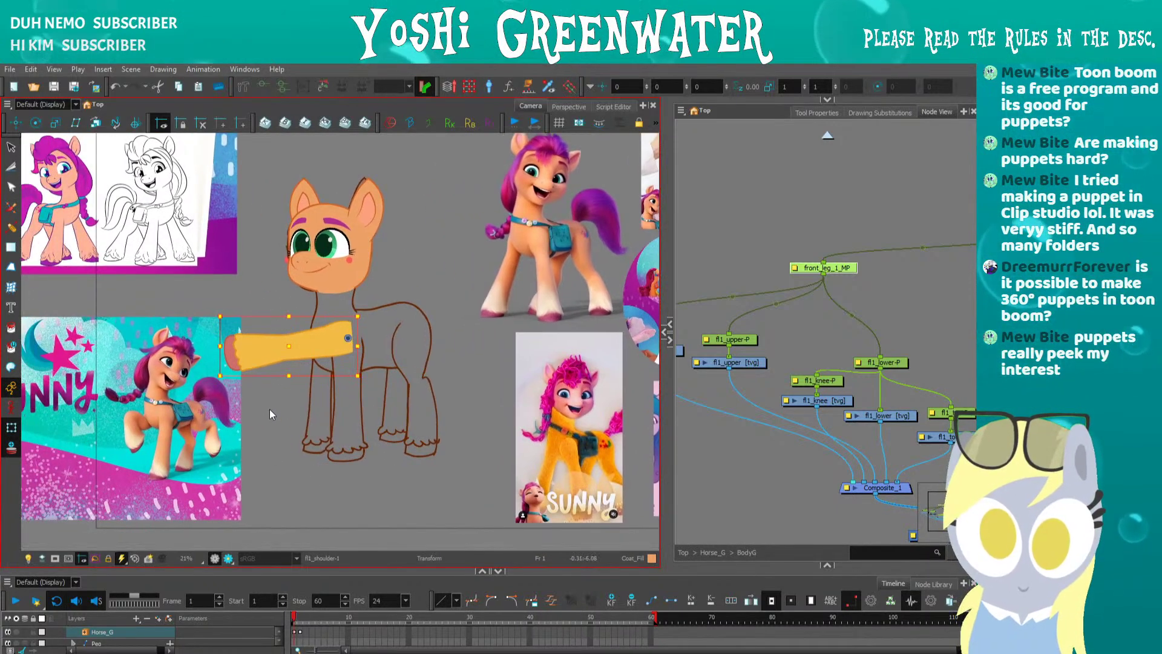
- Test-bend the raised front leg by rotating the lower leg down at the knee and the hoof at the fl1_toe joint
left_click(270, 406)
left_click(261, 362)
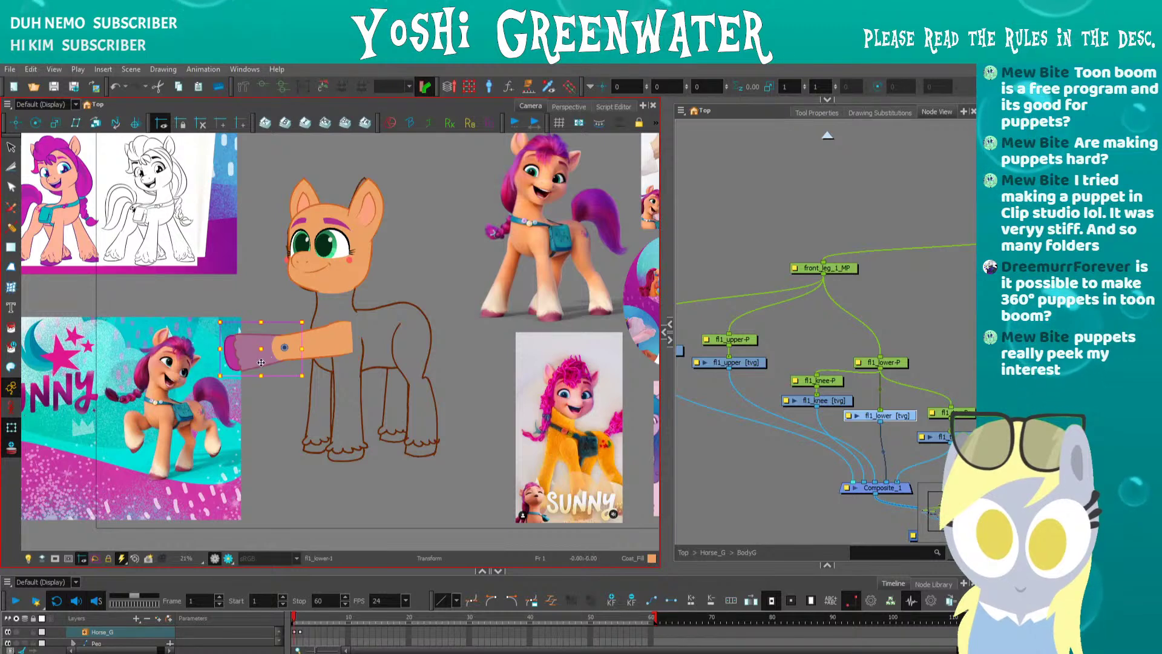
left_click_drag(212, 311, 259, 447)
left_click(286, 432)
left_click(288, 404)
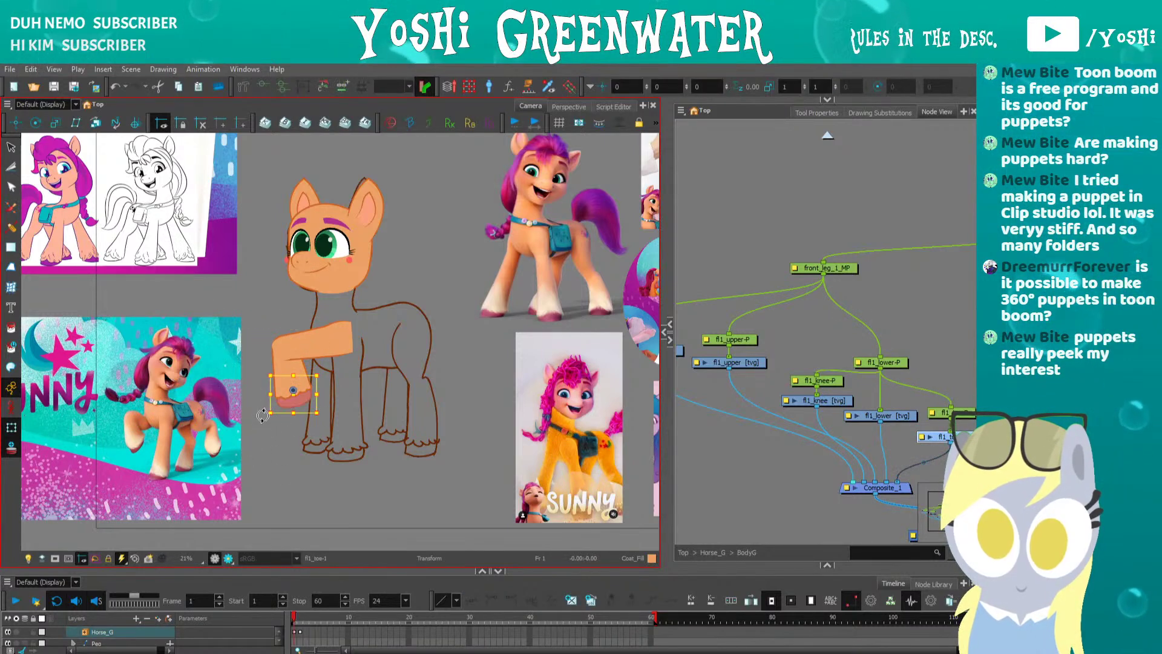
scroll(264, 418, "up", 3)
left_click_drag(268, 413, 284, 455)
left_click(267, 430)
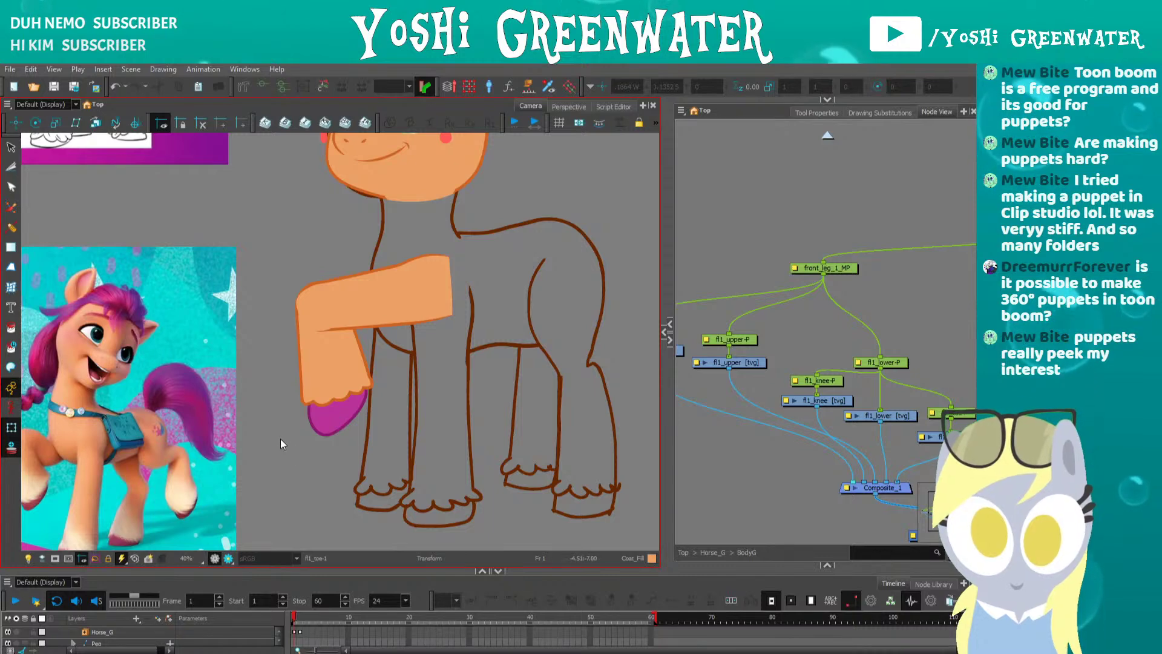
scroll(281, 439, "down", 3)
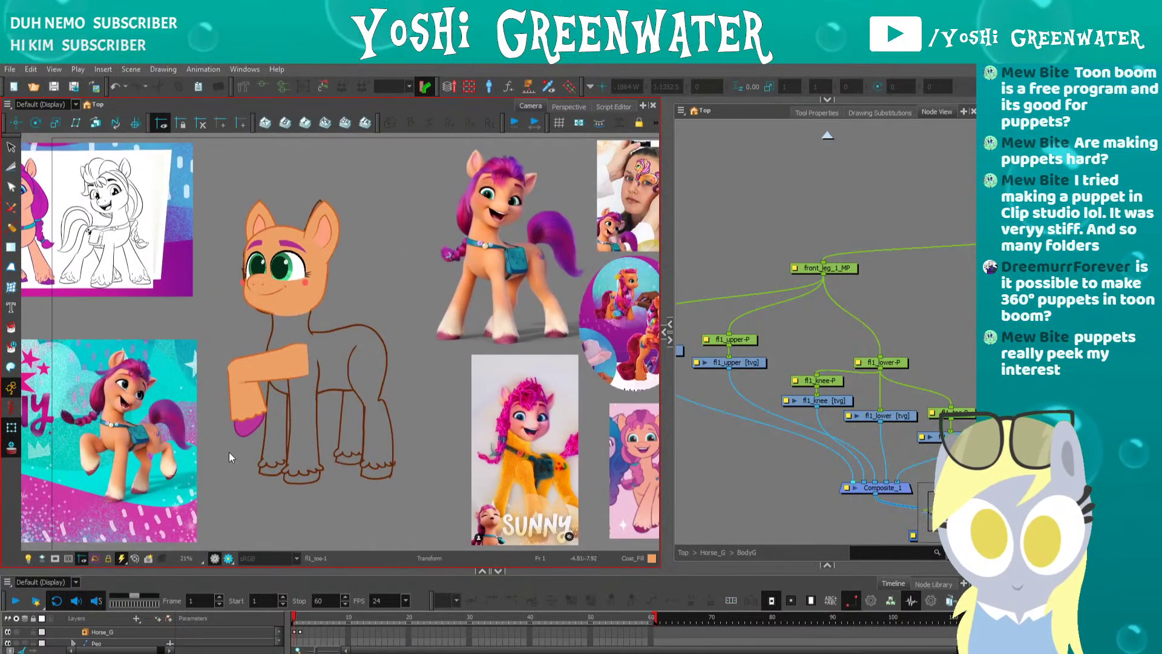
left_click(196, 432)
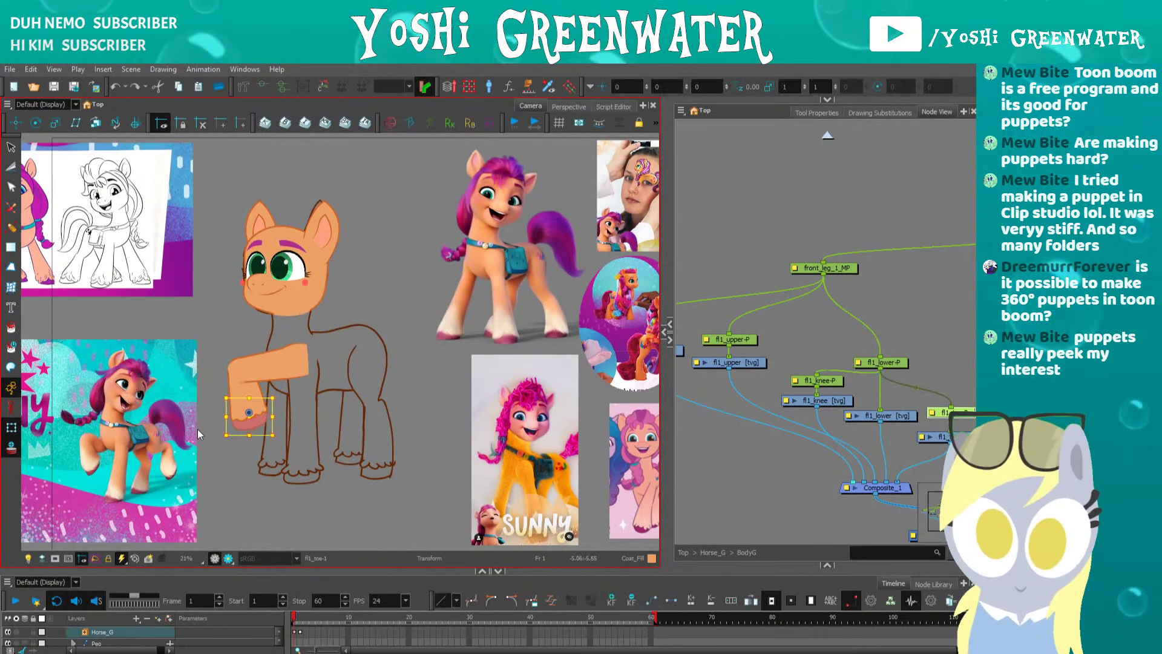
- Undo the hoof, lower-leg and whole-leg rotations to return the front leg to its straight standing pose
key("ctrl+z")
key("ctrl+z")
key("ctrl+z")
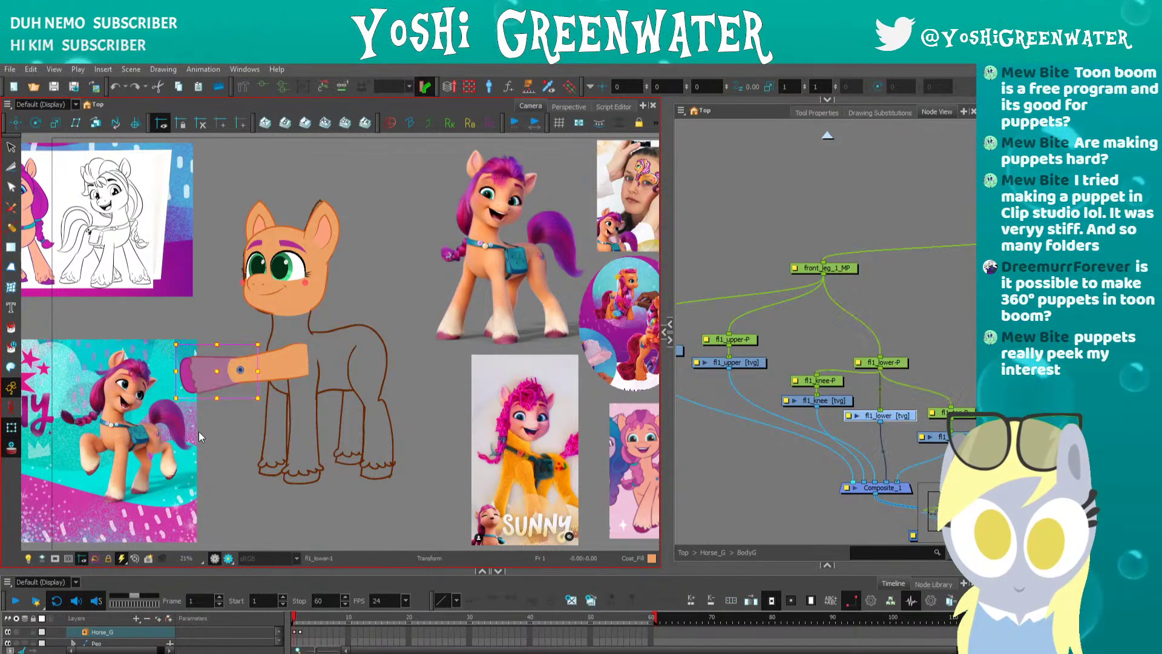
key("ctrl+z")
key("ctrl+z")
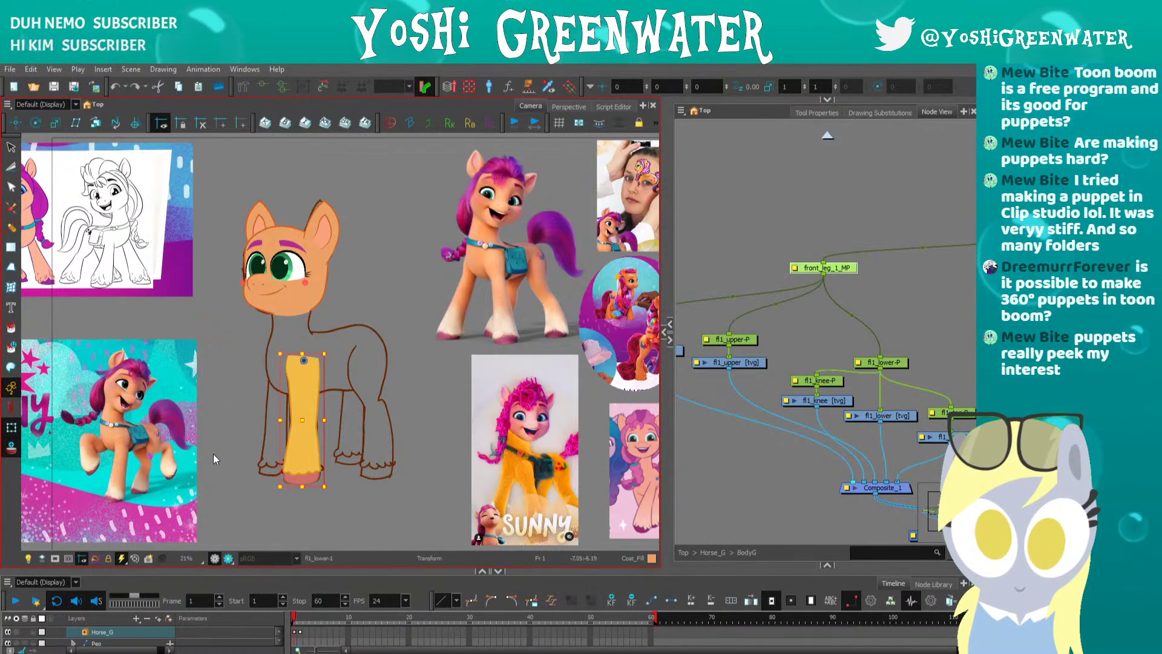
left_click(241, 445)
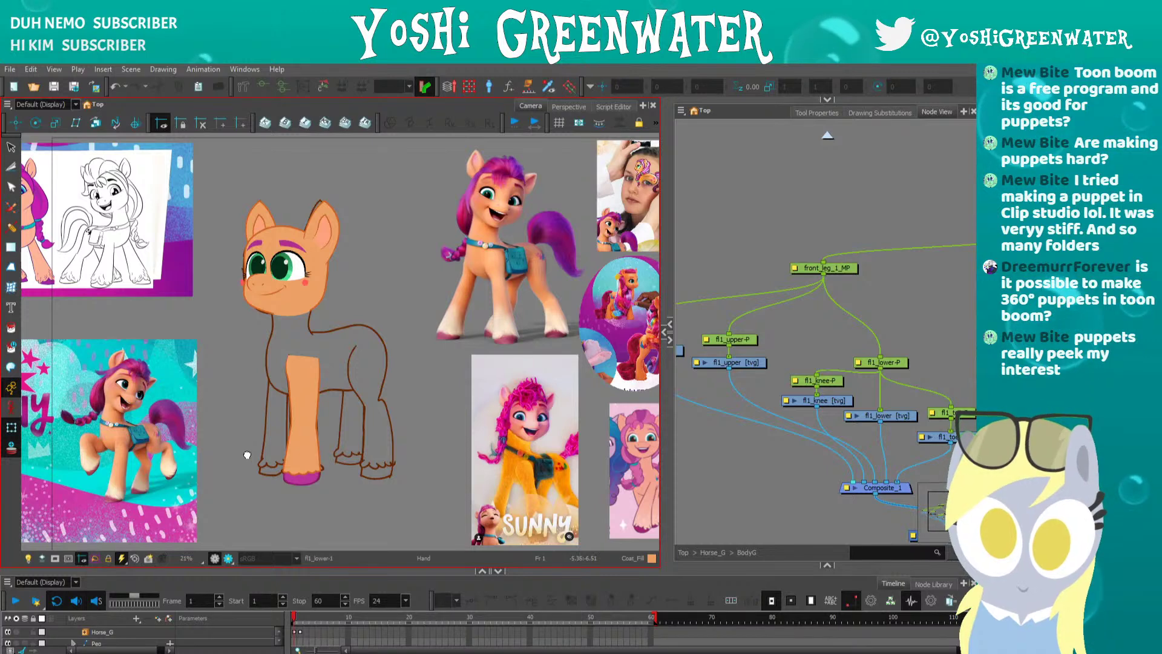
- Widen the node network area and move Composite_1 so it sits more centrally beneath the front-leg nodes
left_click_drag(246, 456, 261, 452)
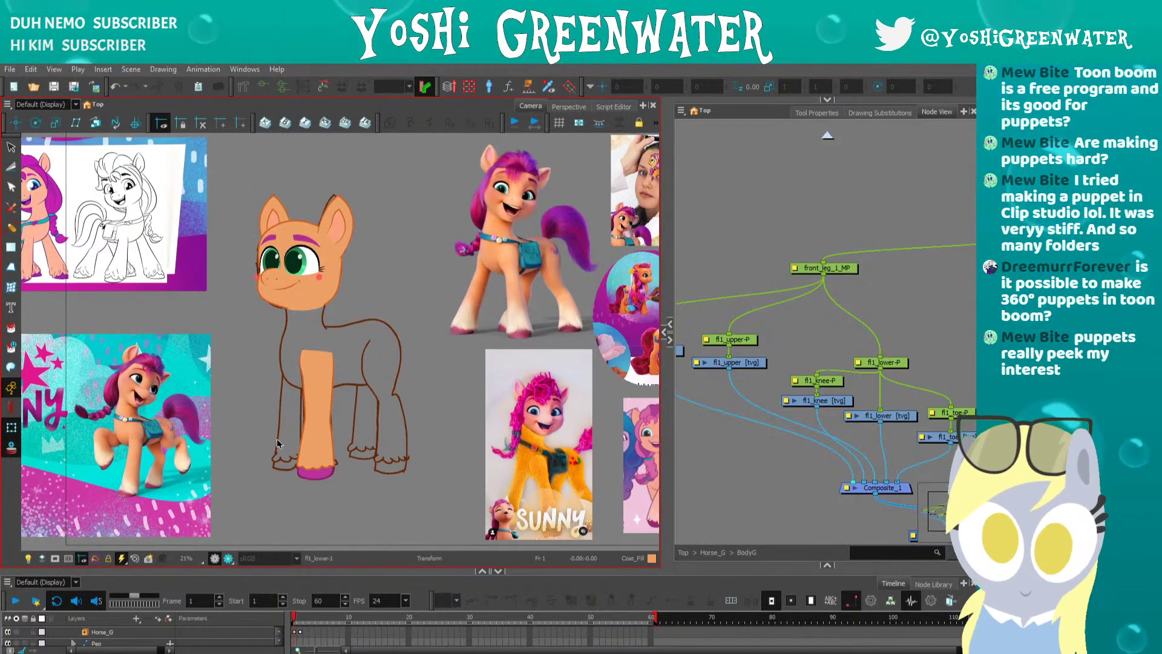
left_click_drag(278, 438, 327, 420)
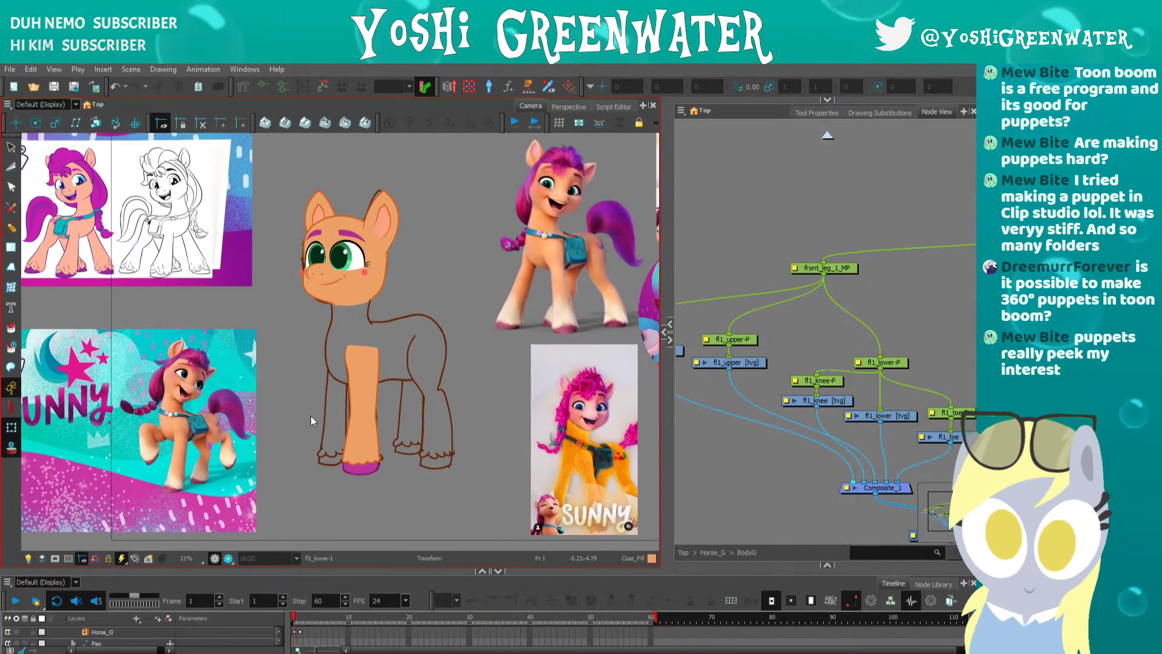
scroll(311, 417, "up", 2)
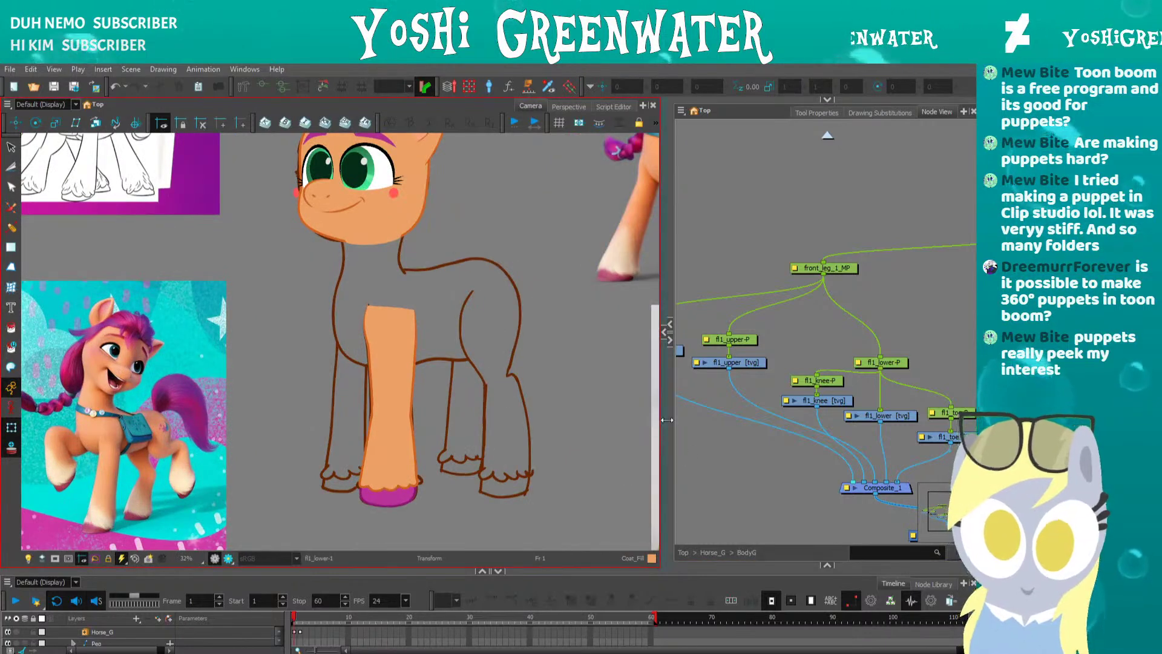
left_click_drag(668, 416, 547, 414)
left_click_drag(615, 438, 629, 417)
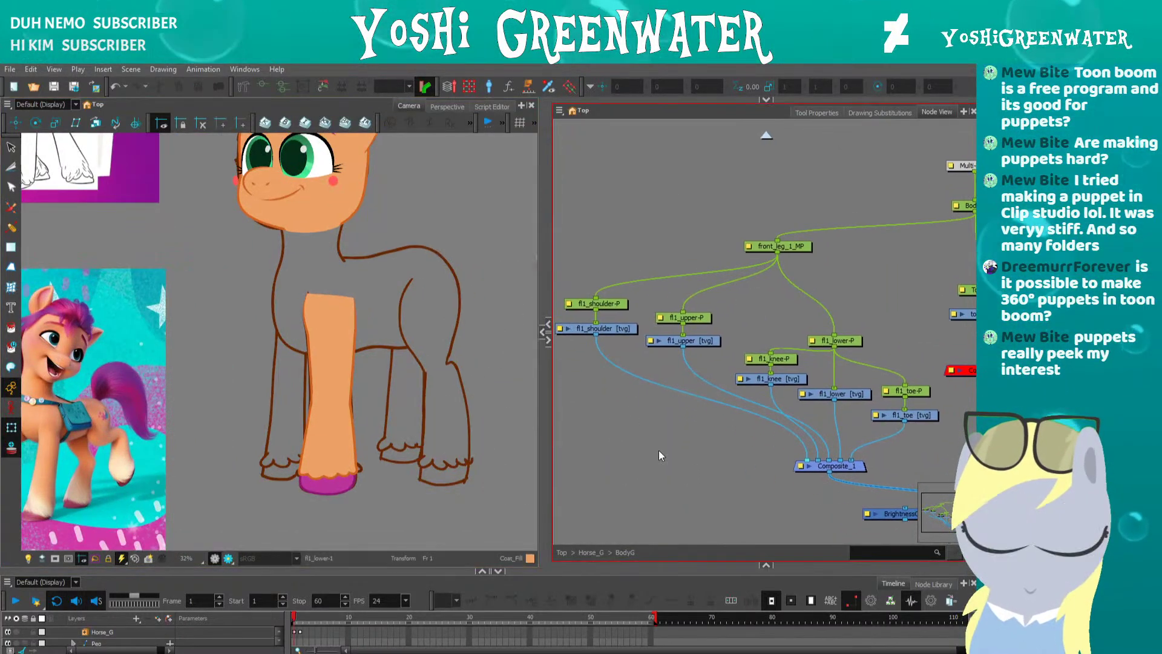
left_click_drag(823, 468, 798, 476)
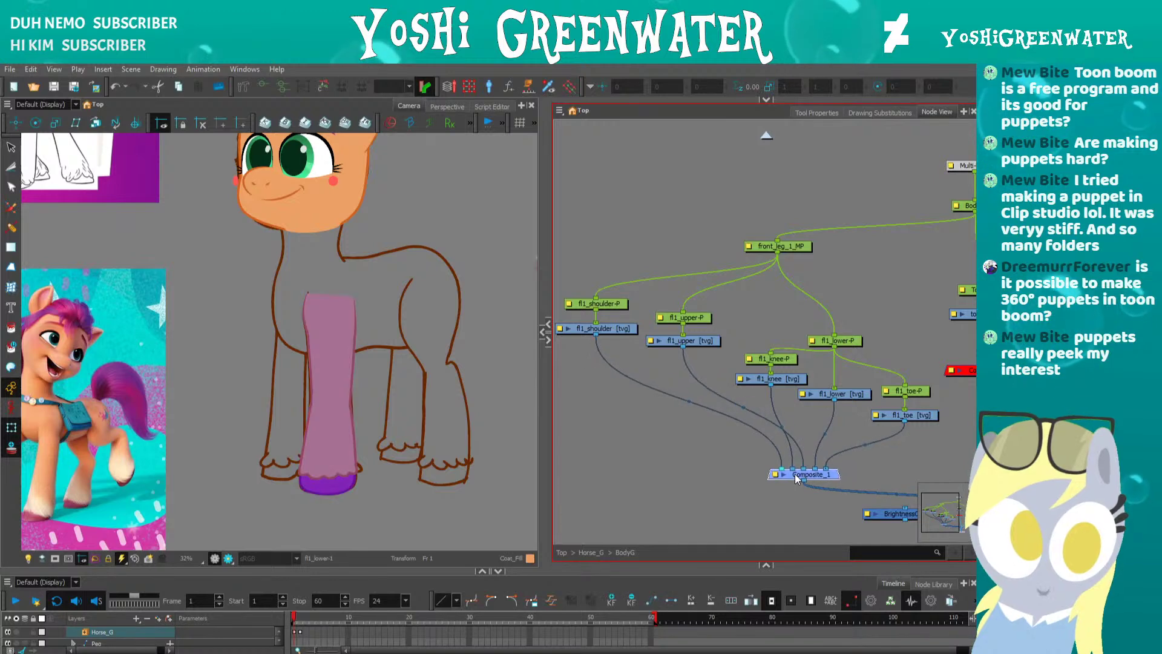
left_click_drag(232, 353, 233, 395)
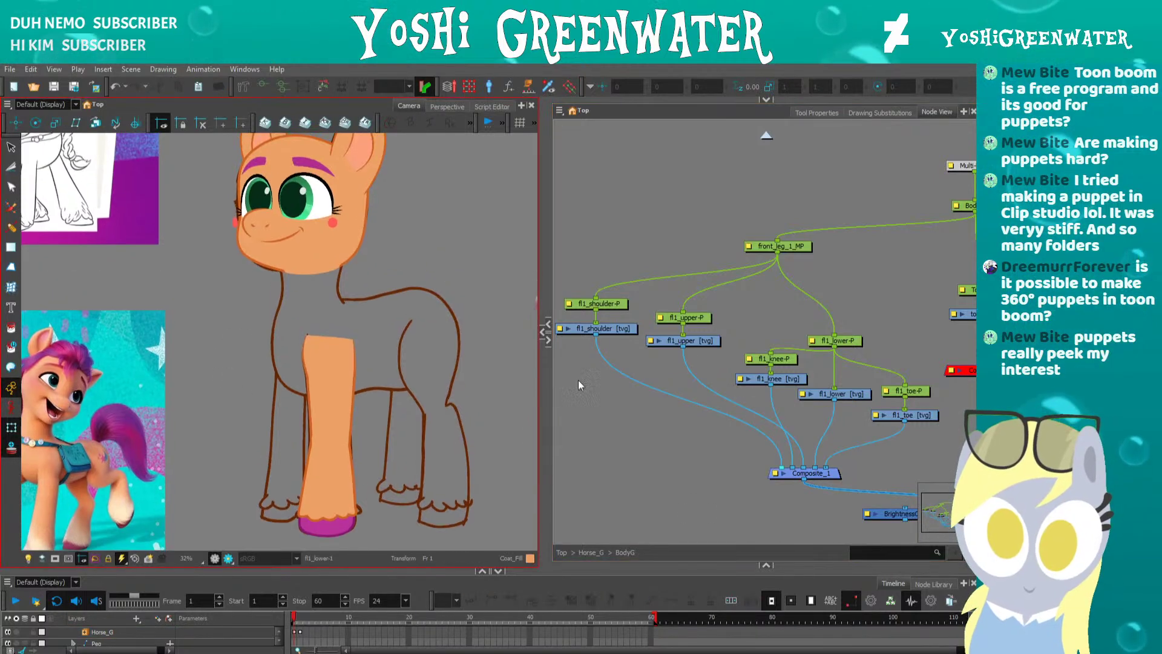
- Select Composite_2 in the BodyG network and enable it to show the filled torso behind the front leg
left_click_drag(857, 428, 644, 383)
left_click(747, 328)
key("a")
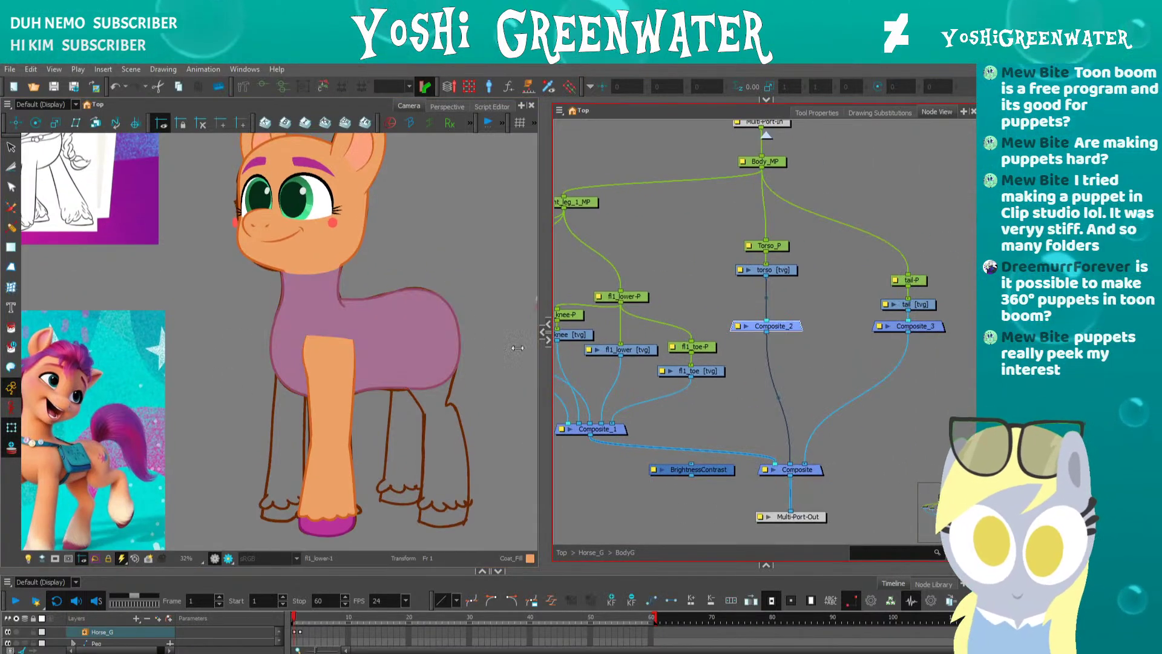
left_click(222, 381)
left_click_drag(223, 384, 225, 364)
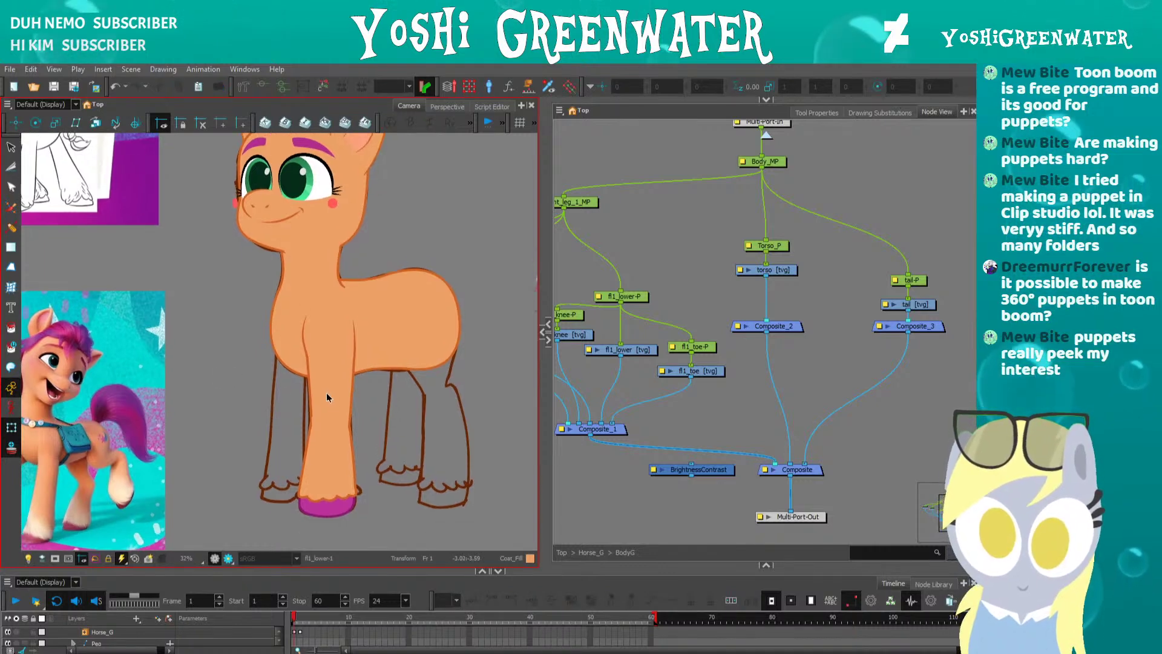
- Spread out the BodyG network by moving the tail nodes farther from the torso and shifting Torso_P and torso off Composite_2's centre
left_click_drag(620, 464, 570, 457)
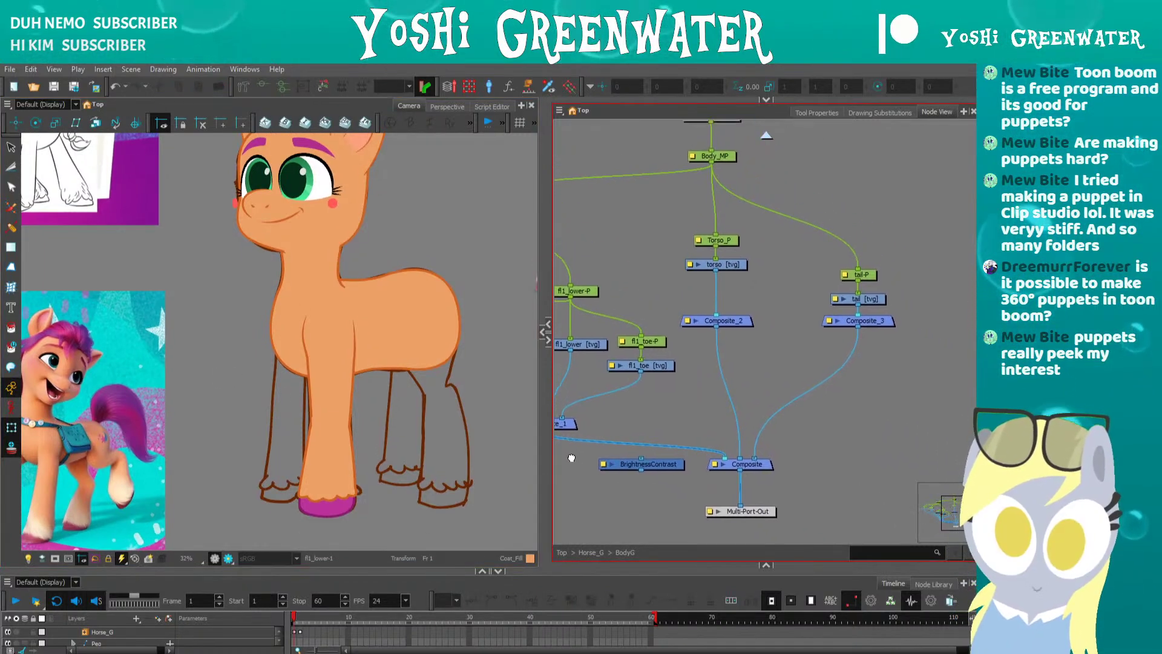
left_click_drag(868, 279, 872, 277)
left_click_drag(880, 341, 849, 267)
left_click_drag(863, 300, 912, 318)
left_click(830, 321)
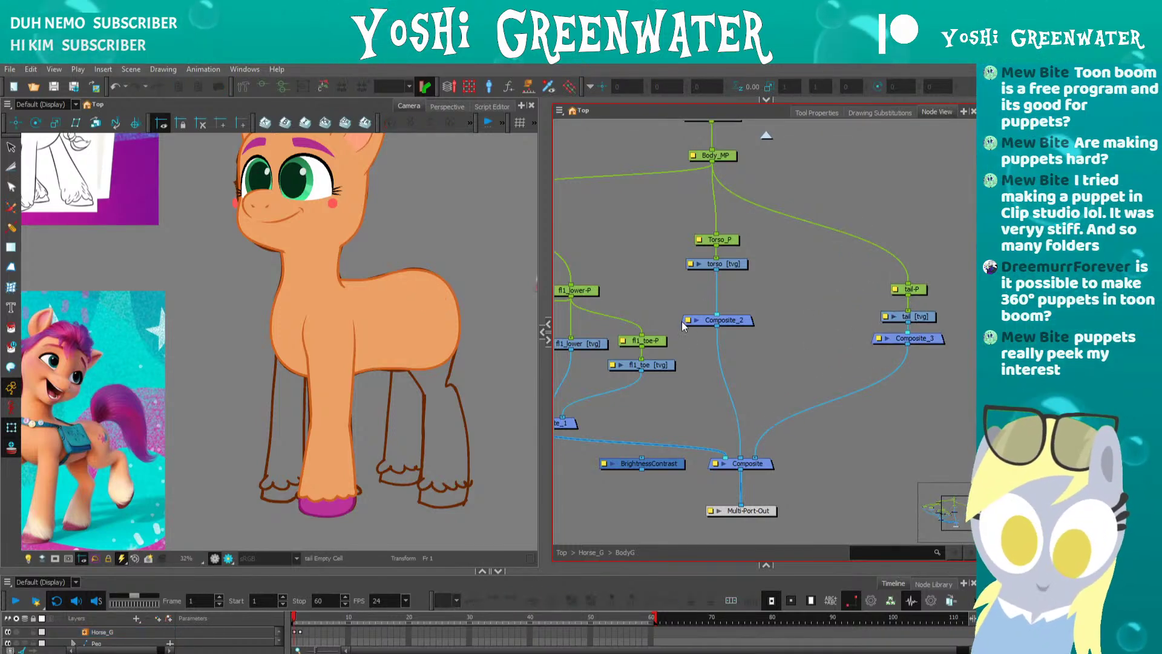
left_click_drag(680, 225, 763, 252)
left_click(696, 269)
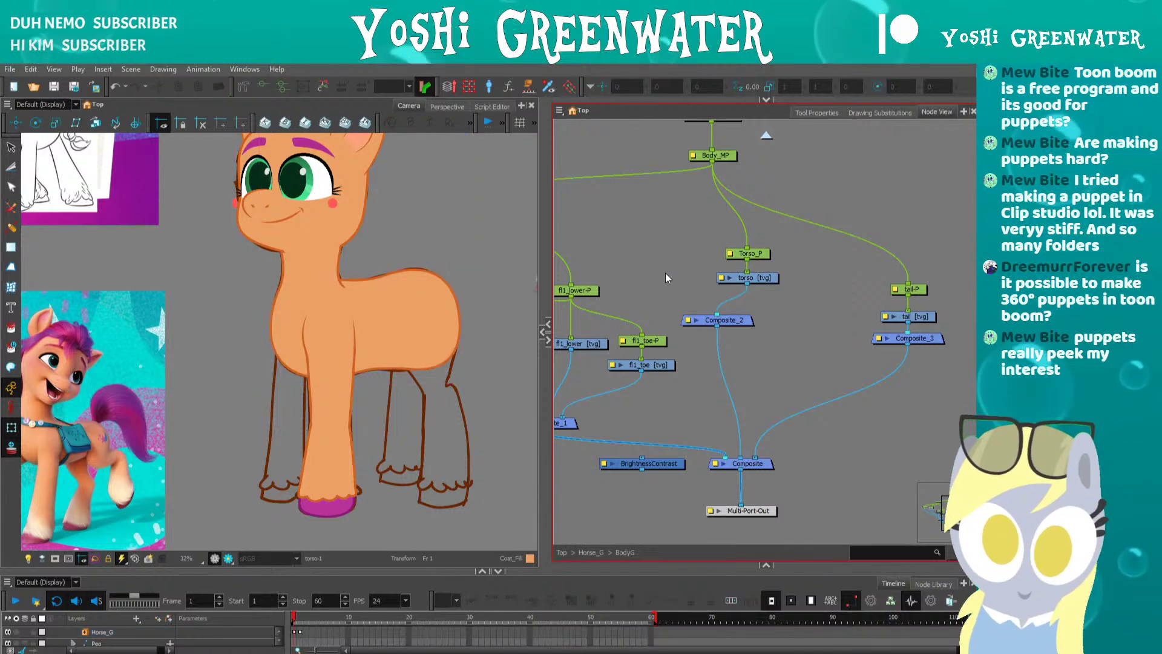
- Add a vector drawing layer named cm, connect it to Composite_2 and place it beside the torso node
key("ctrl+r")
type("cm")
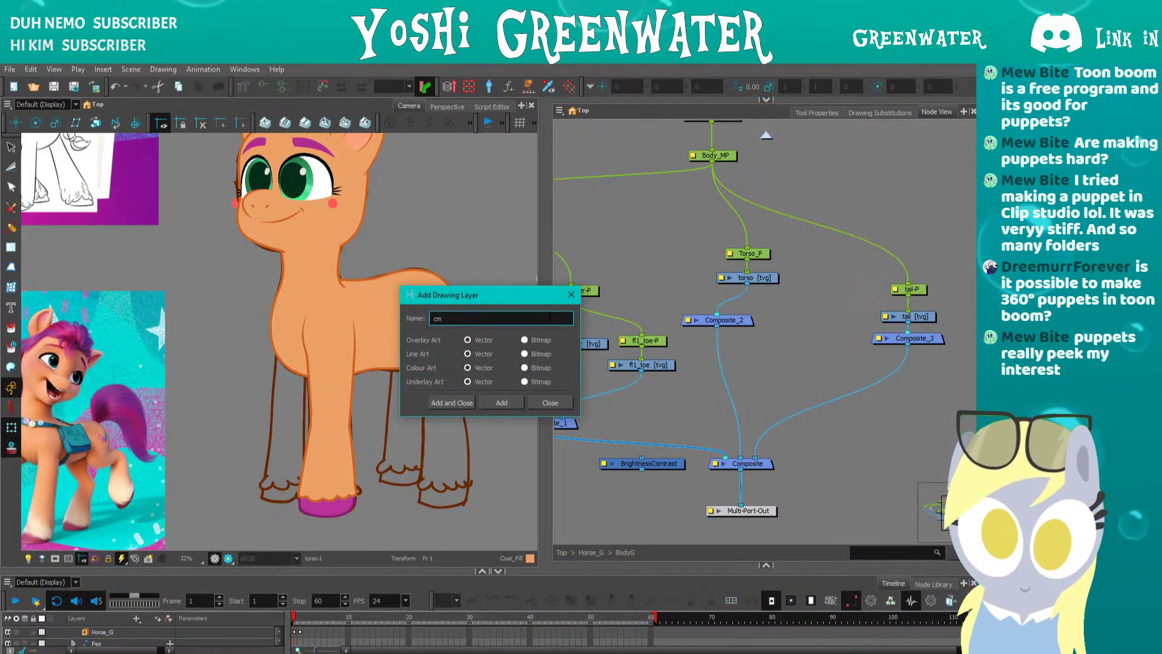
key("Return")
left_click(572, 299)
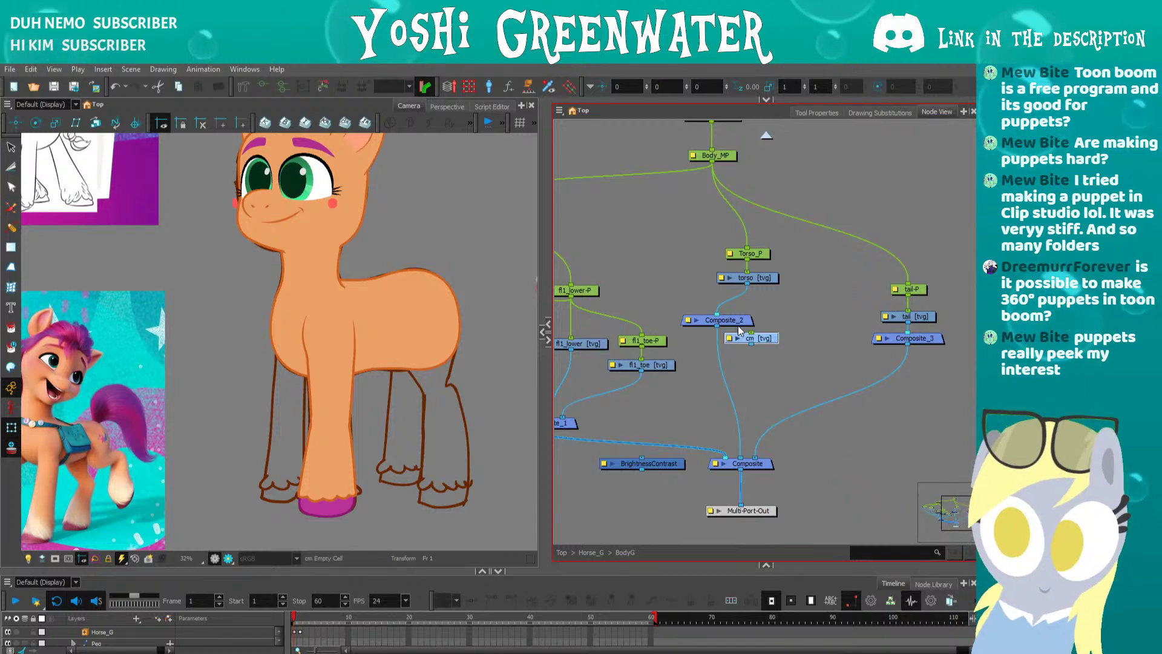
left_click_drag(702, 319, 703, 318)
scroll(660, 277, "up", 1)
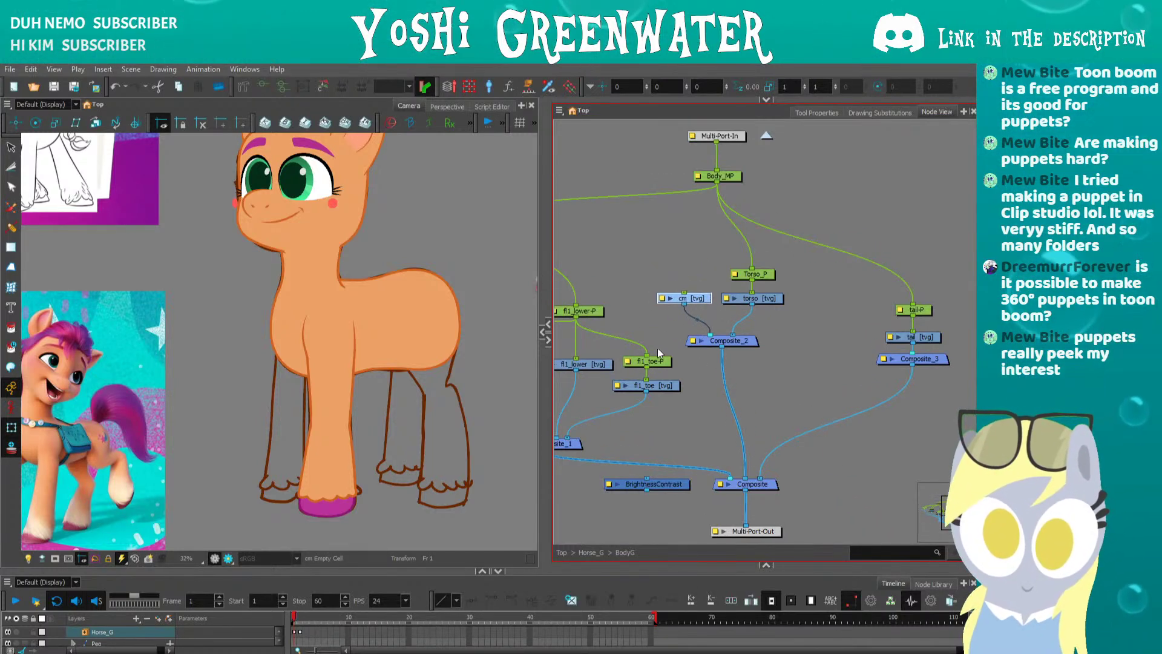
left_click_drag(713, 295, 751, 345)
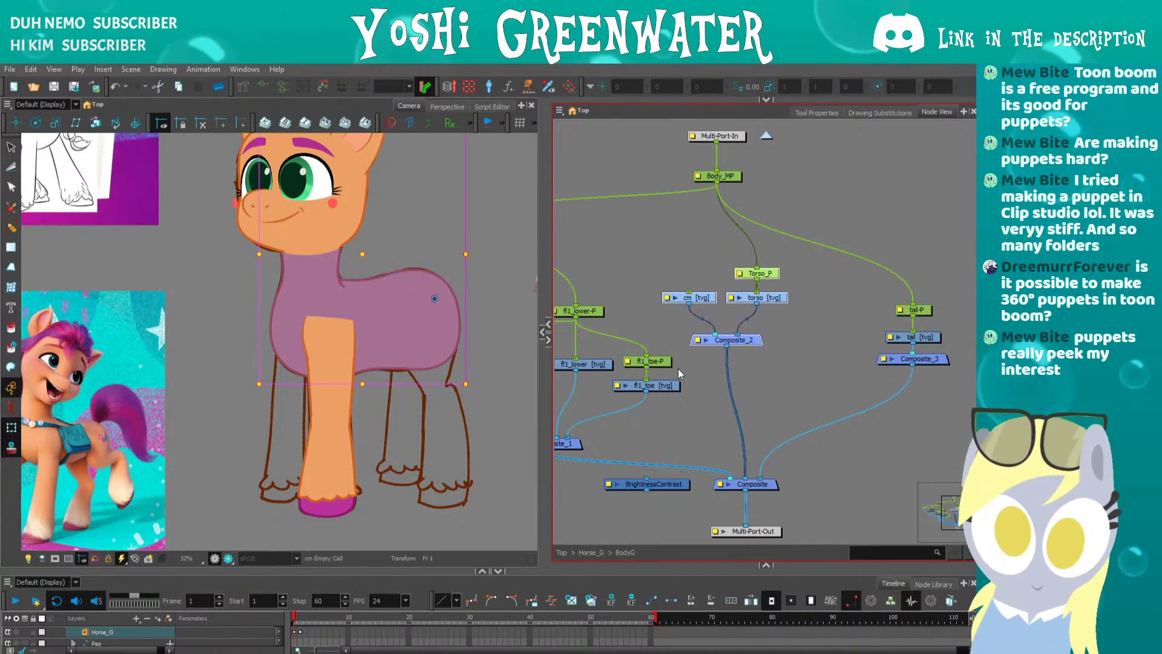
left_click(702, 373)
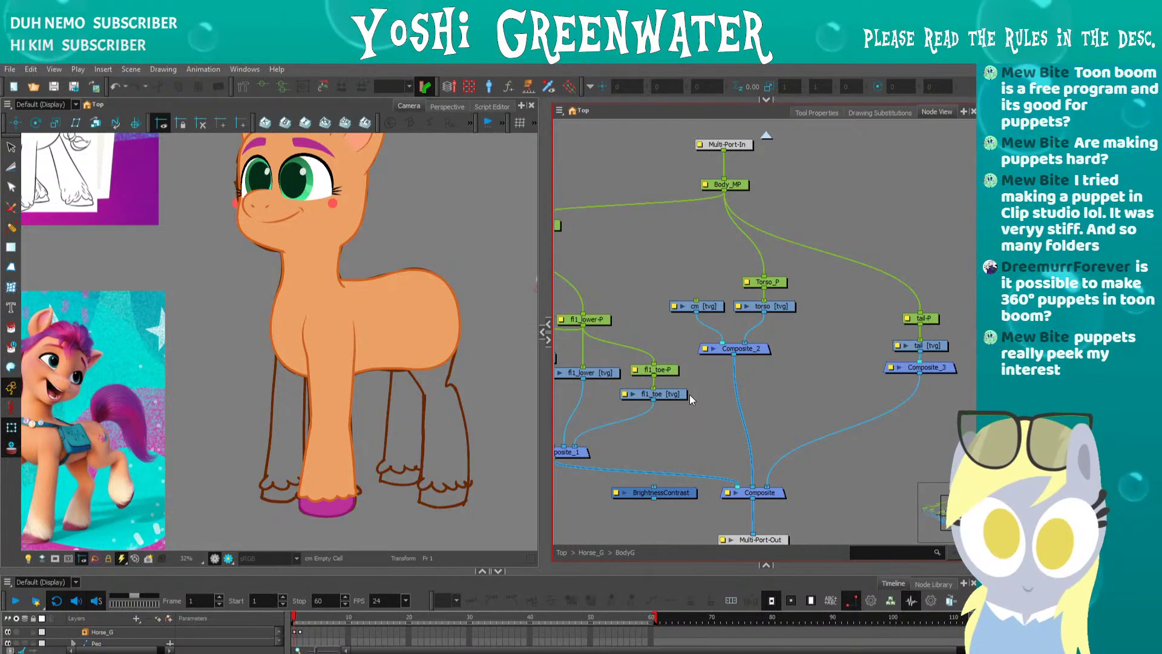
- Add a parent peg to the cm drawing, connect it to Body_MP and move Body_MP slightly higher above the branches
left_click_drag(641, 345, 652, 359)
left_click(717, 315)
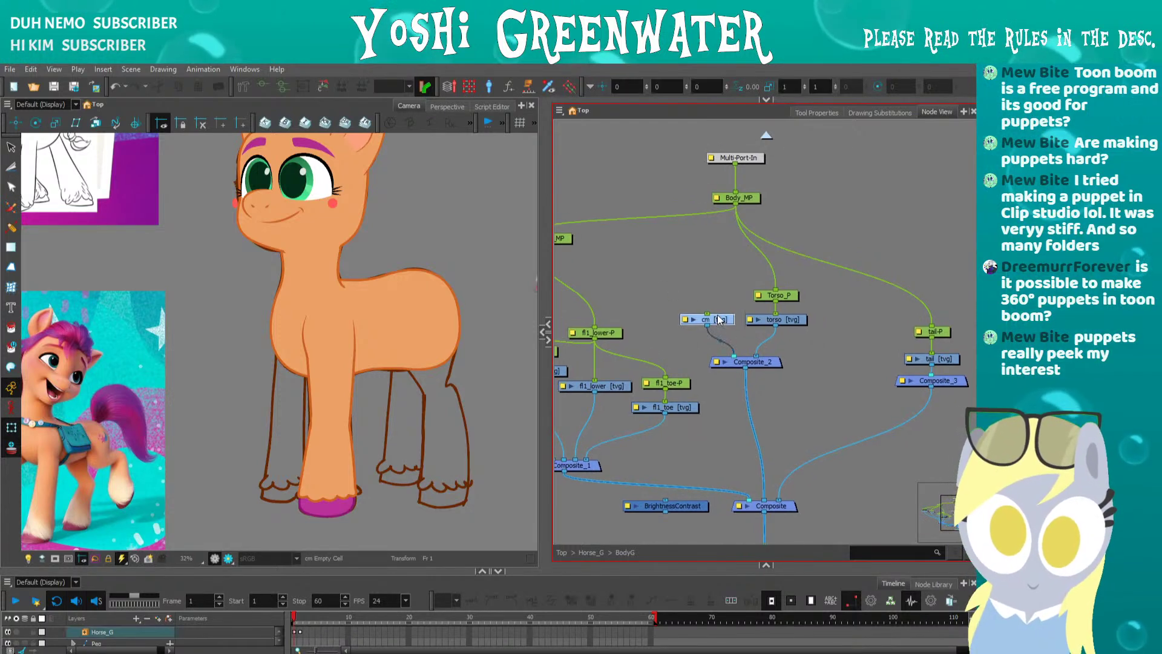
key("ctrl+p")
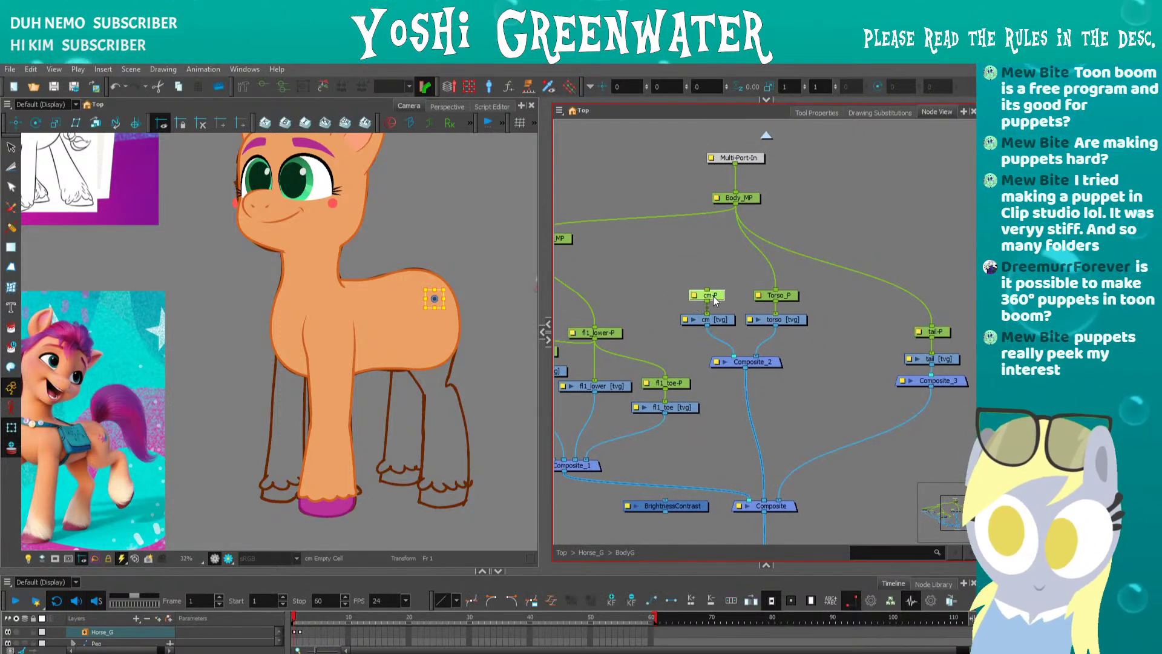
left_click(730, 196)
left_click_drag(729, 197, 729, 184)
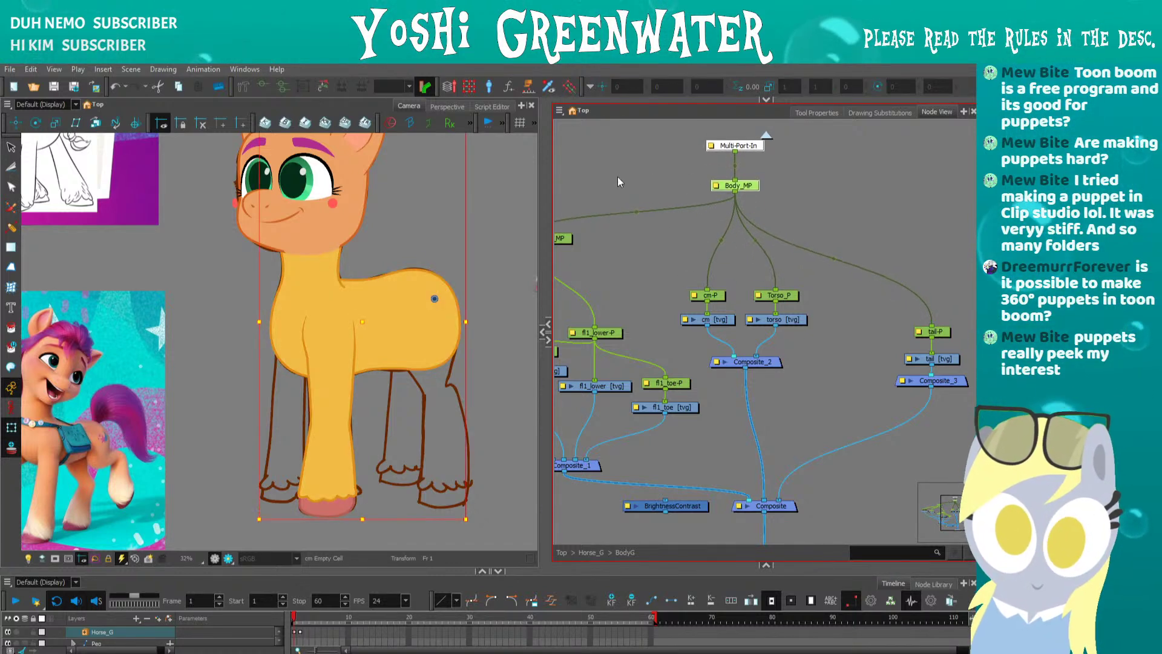
- Move the Body_MP pivot from the rump to the ground beside the front hoof, then test-squash the body and undo the squash
scroll(288, 330, "down", 1)
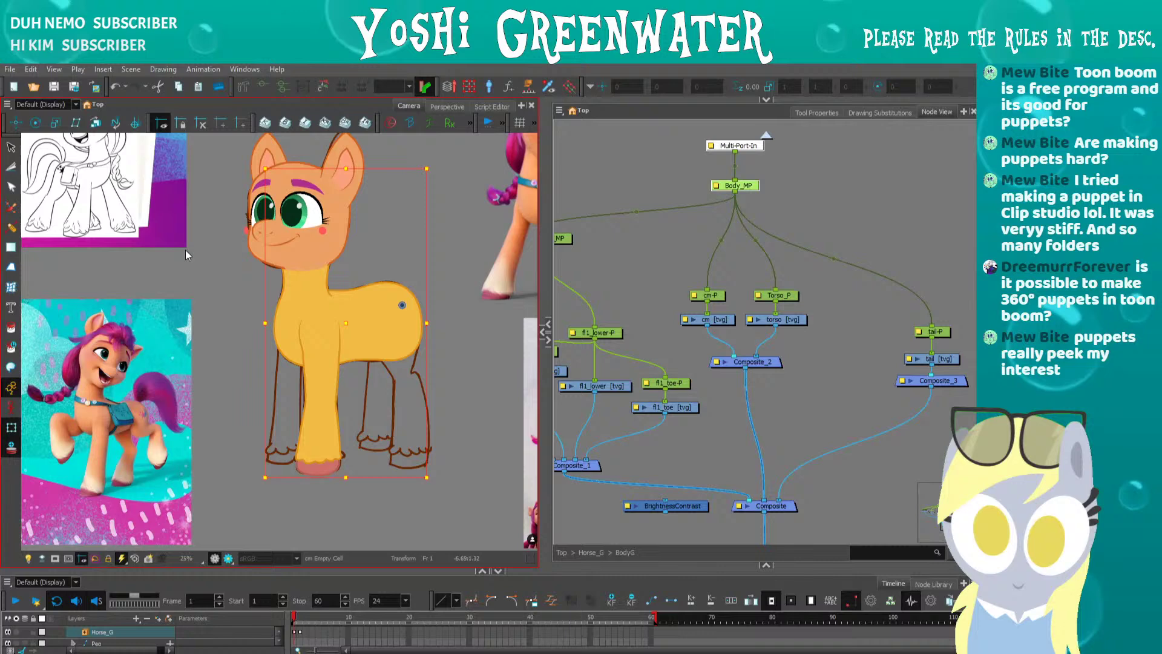
left_click(36, 122)
left_click_drag(399, 307, 355, 462)
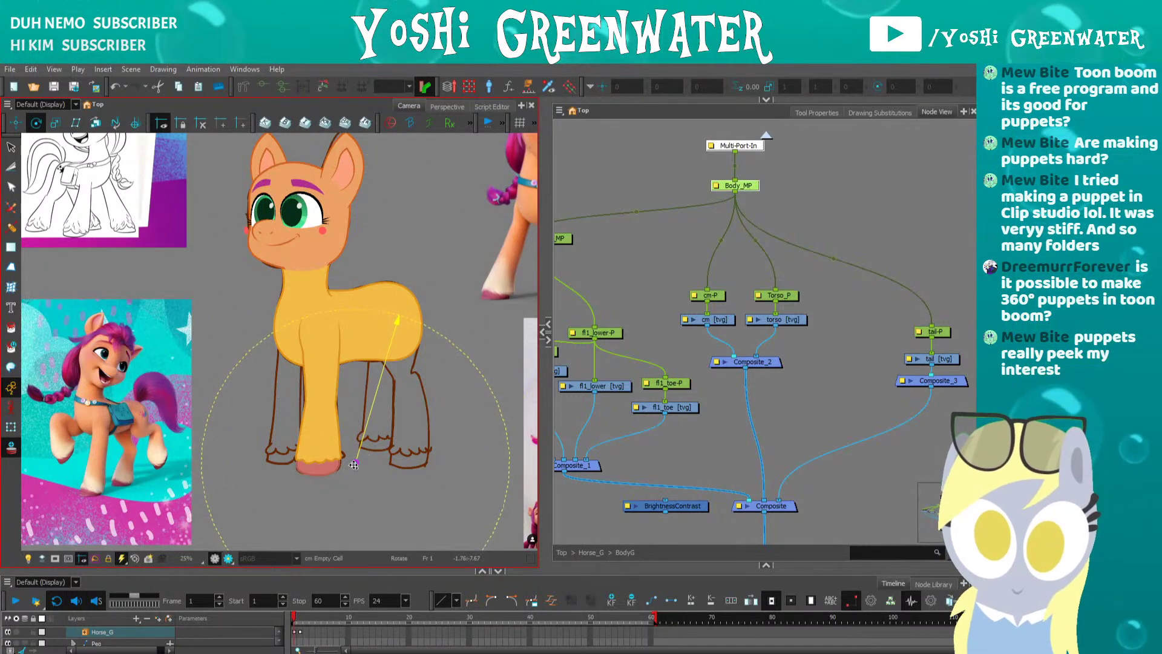
left_click(11, 426)
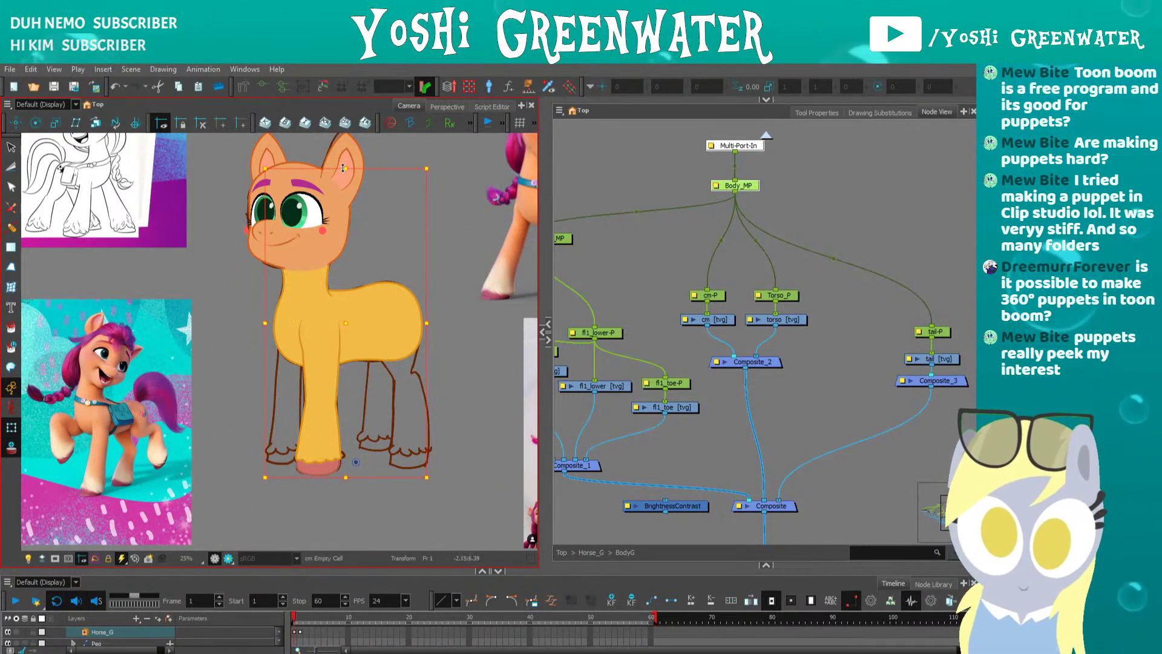
left_click_drag(345, 168, 346, 253)
key("ctrl+z")
- Test-stretch the whole pony vertically with Master_P in the Horse_G group, undo the stretch and return to the BodyG group
left_click(765, 135)
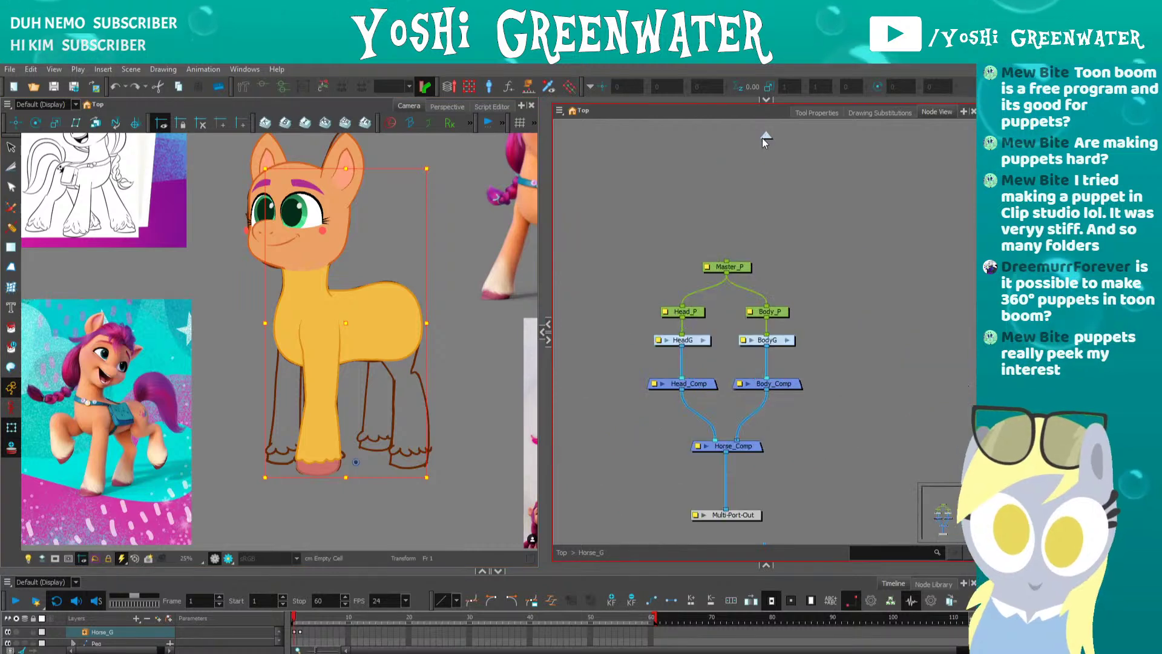
left_click(682, 311)
left_click(725, 266)
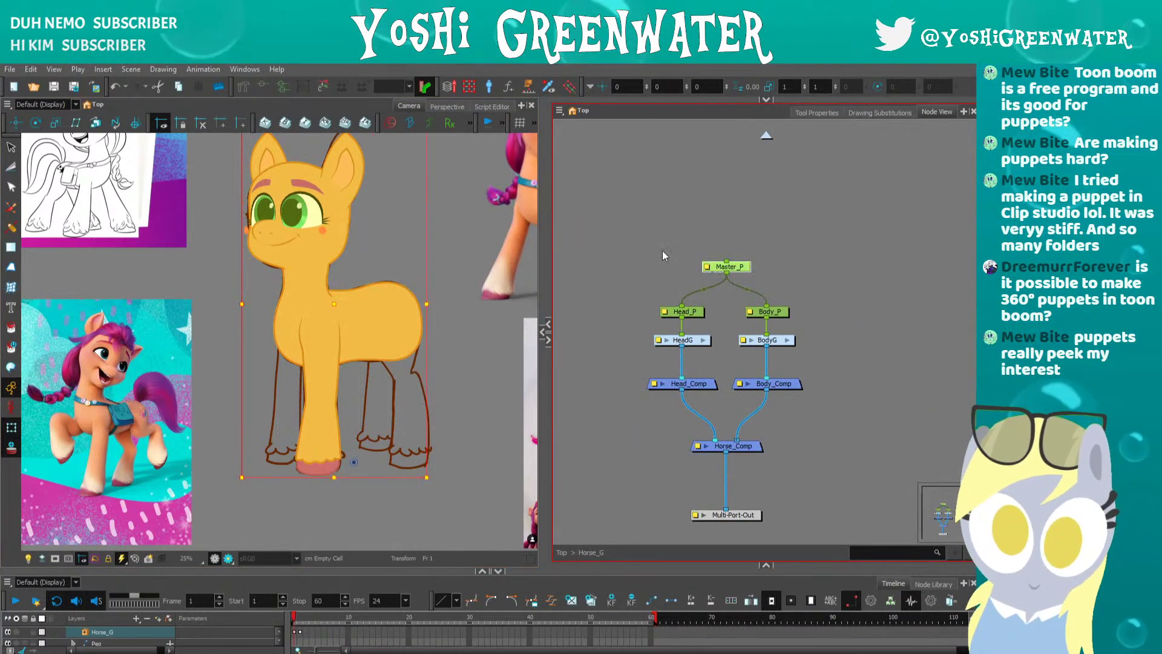
left_click_drag(332, 185, 299, 155)
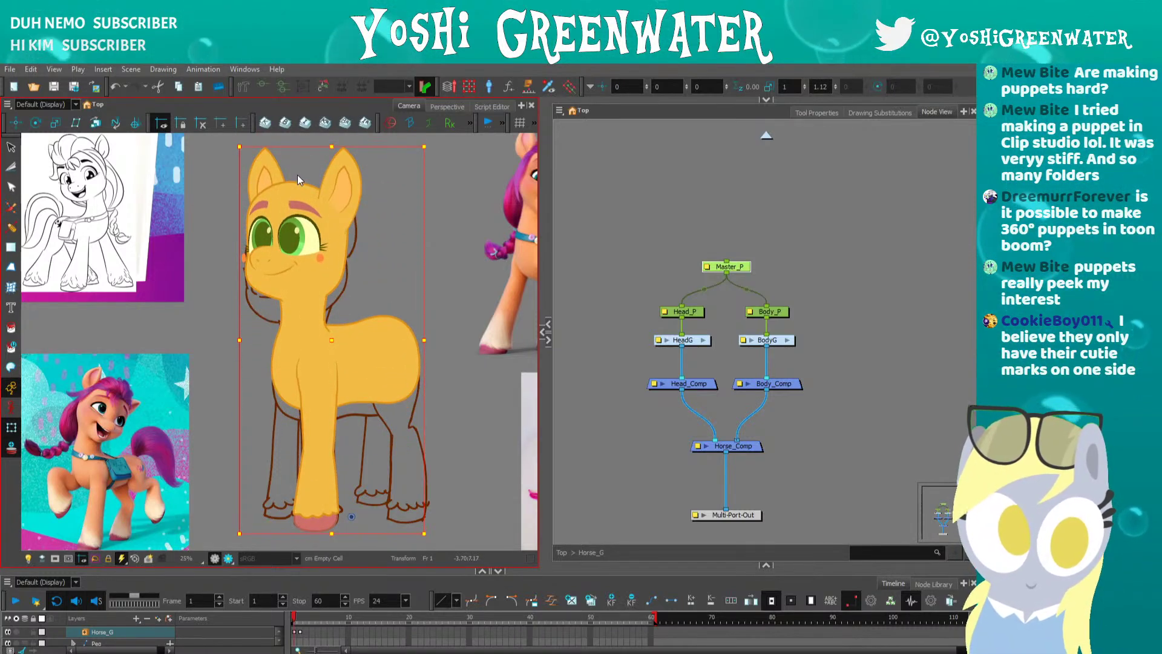
key("ctrl+z")
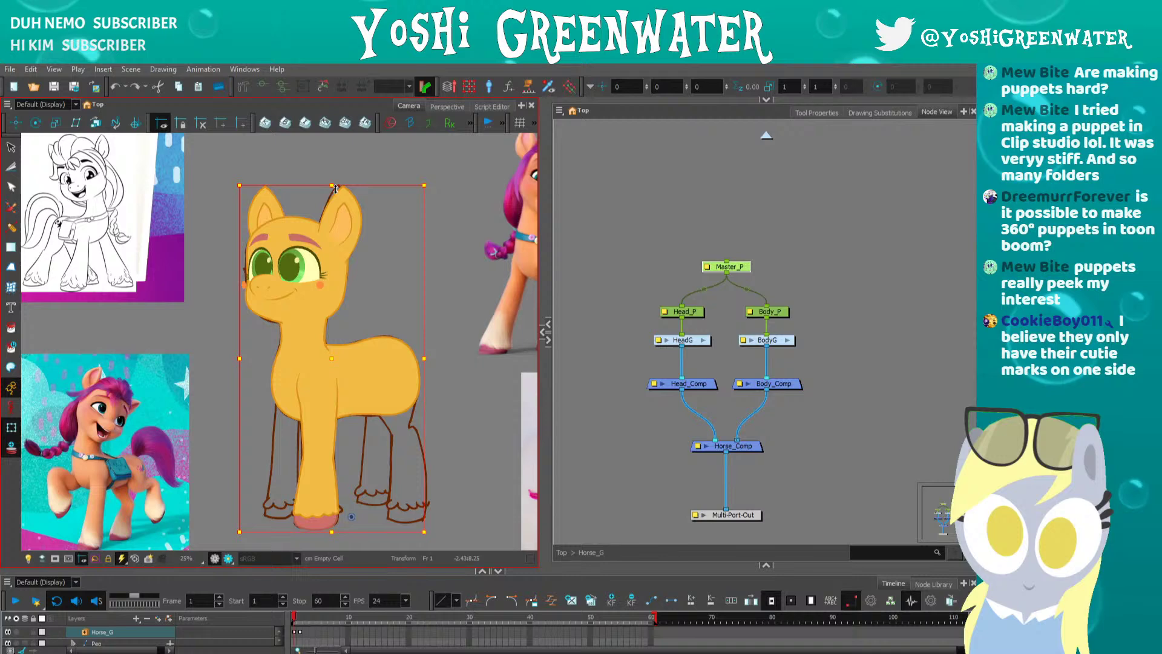
left_click(681, 311)
left_click(788, 340)
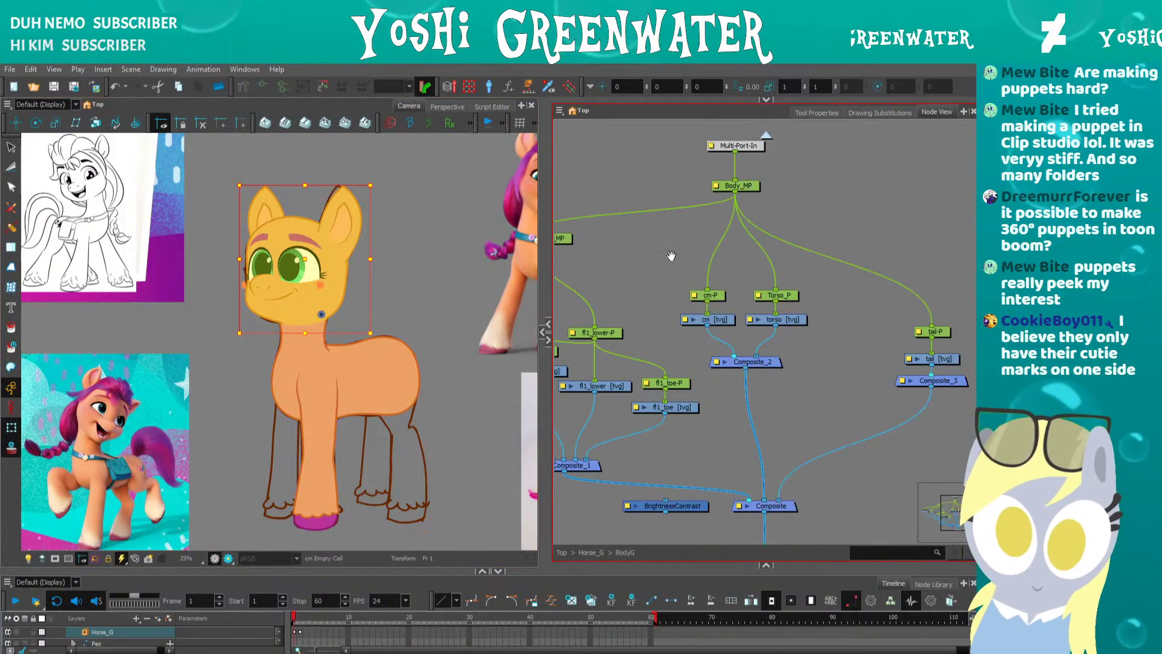
- Test-squash the body with Body_MP and lower the head with Head_P to meet it, then undo both changes
left_click(744, 208)
left_click_drag(342, 222, 336, 309)
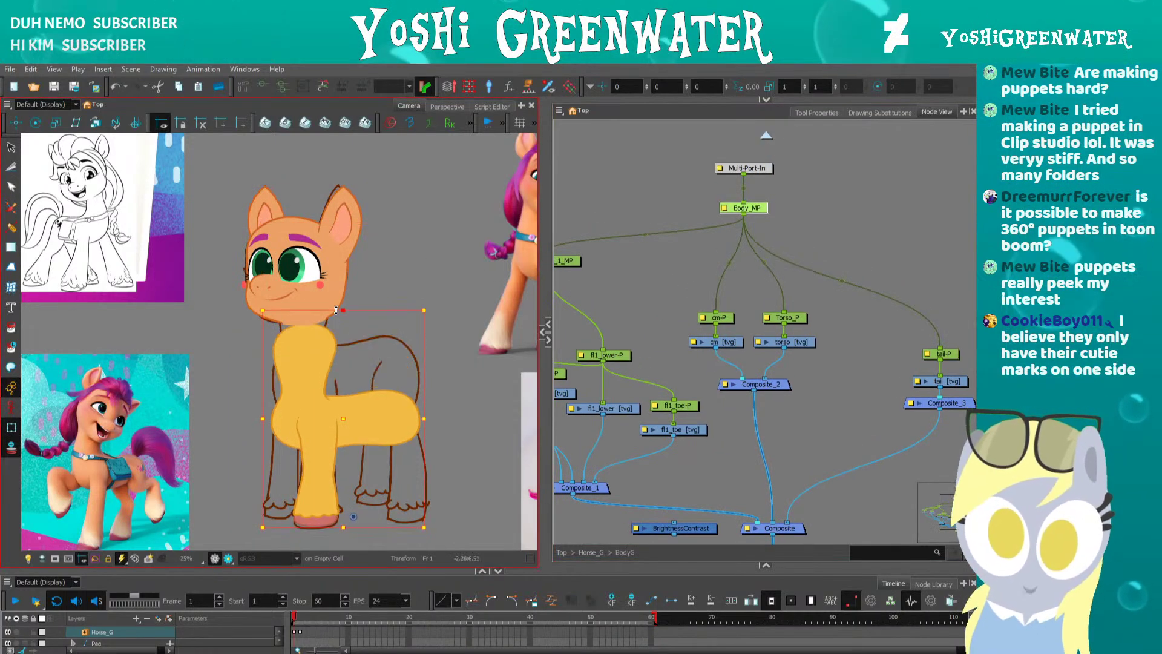
left_click(767, 136)
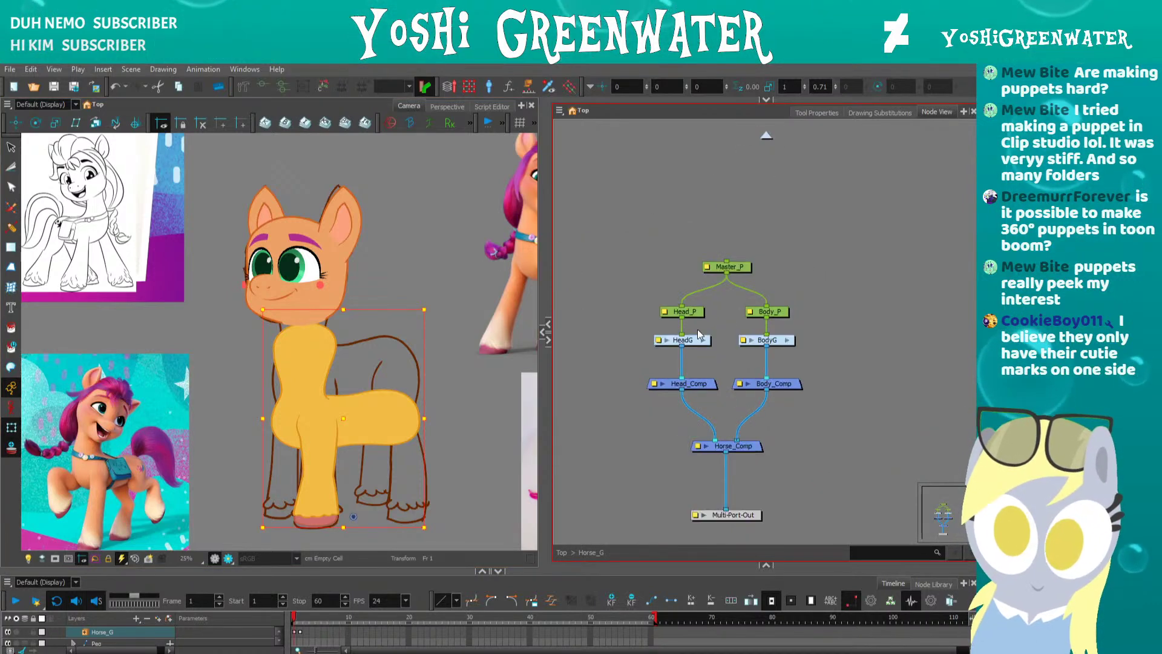
left_click(683, 311)
left_click_drag(320, 316, 308, 386)
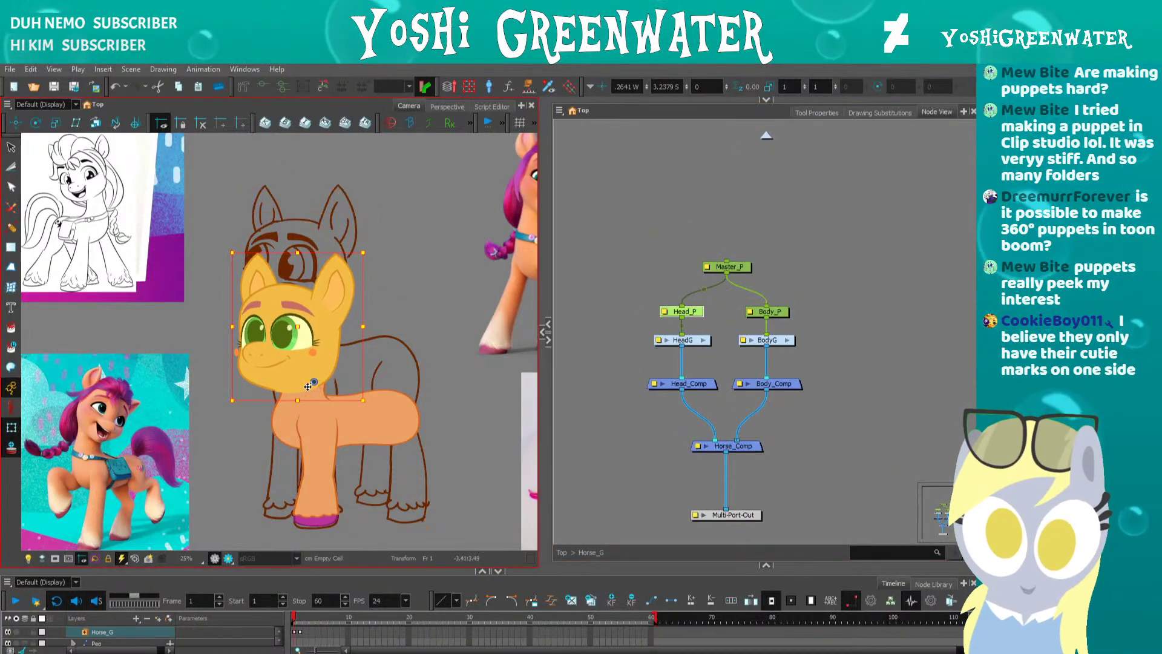
key("ctrl+z")
key("ctrl+z")
key("ctrl+z")
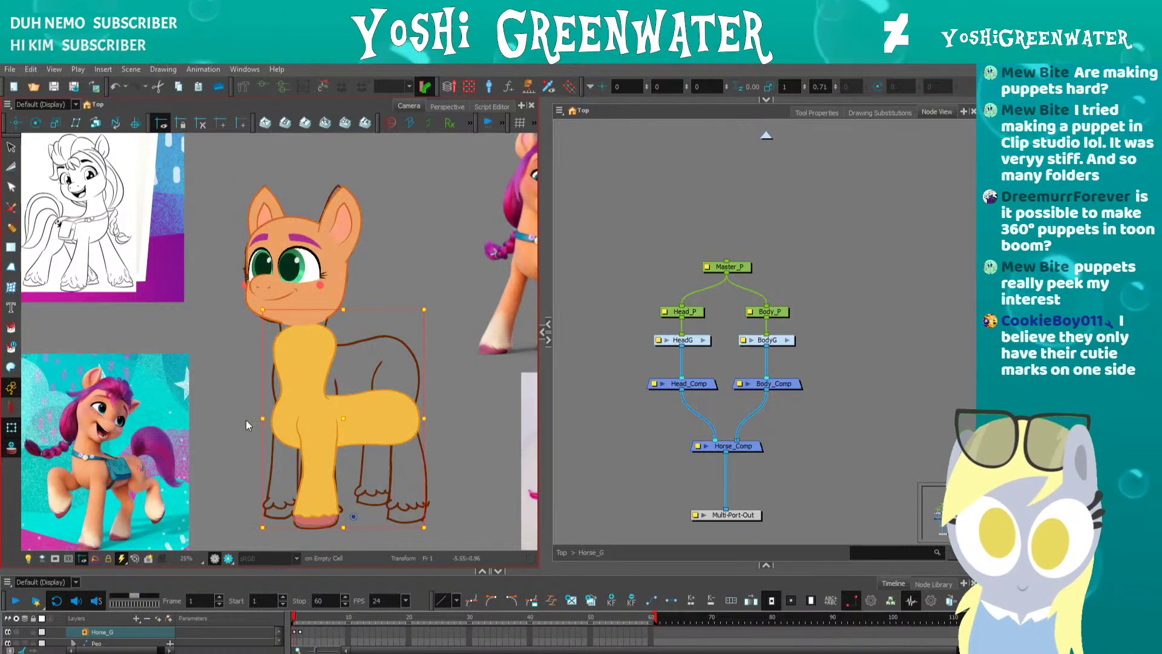
left_click(615, 453)
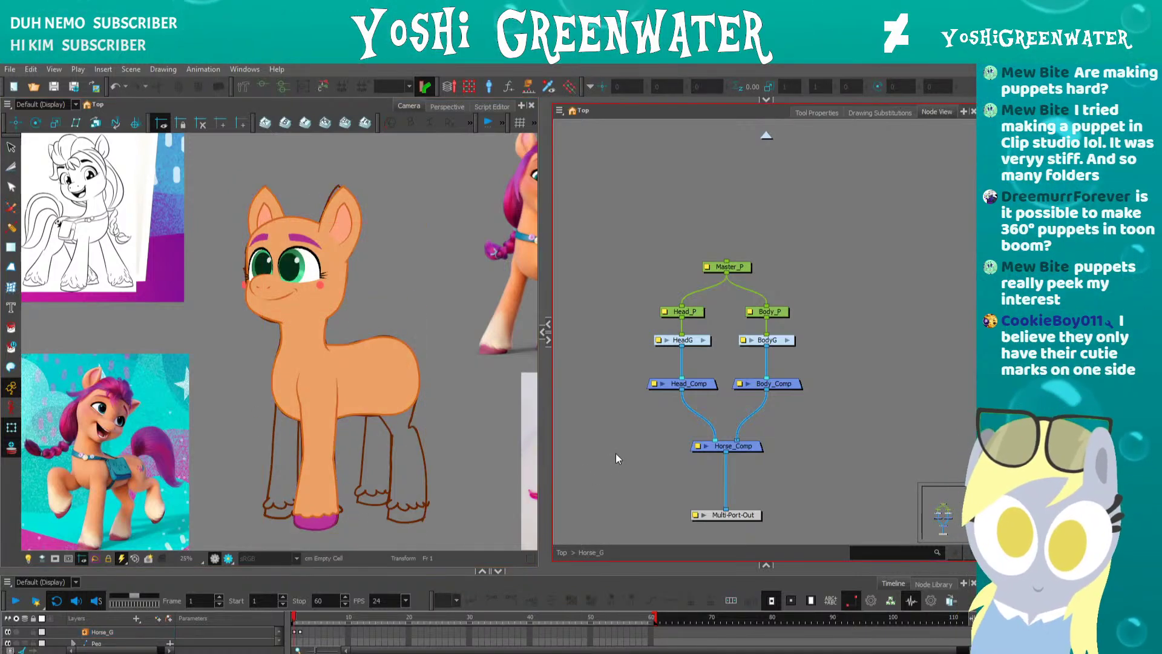
- Return to the BodyG group and examine the cutie mark on the reference pony's flank
left_click_drag(626, 424, 634, 396)
left_click(794, 312)
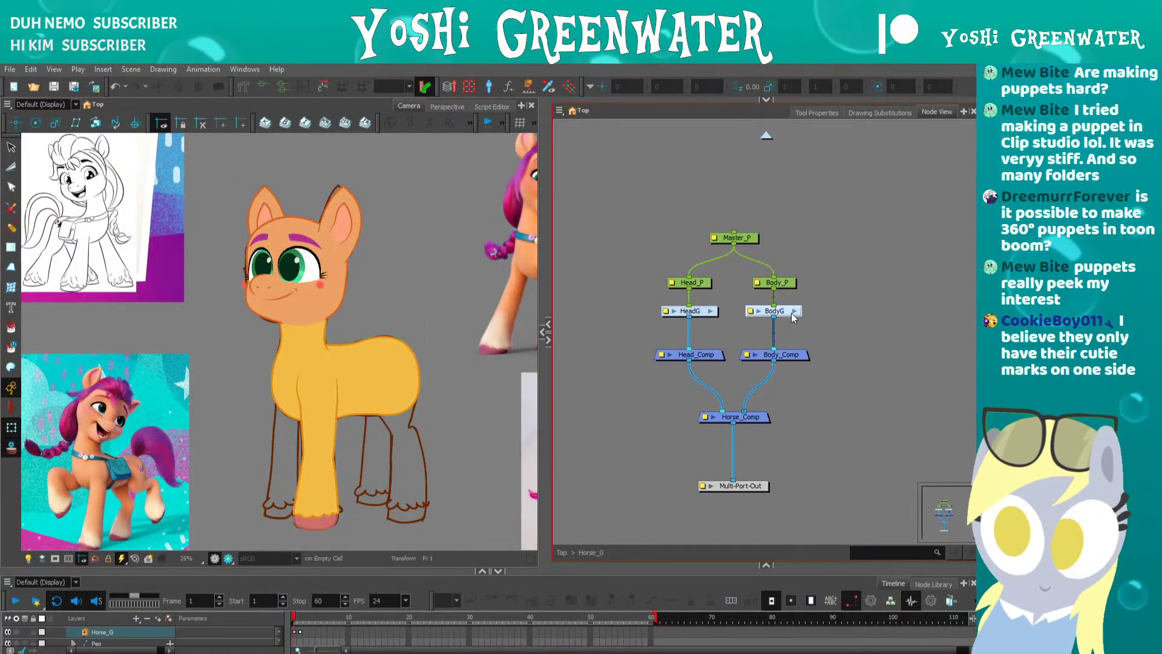
left_click_drag(673, 319, 679, 292)
left_click(736, 312)
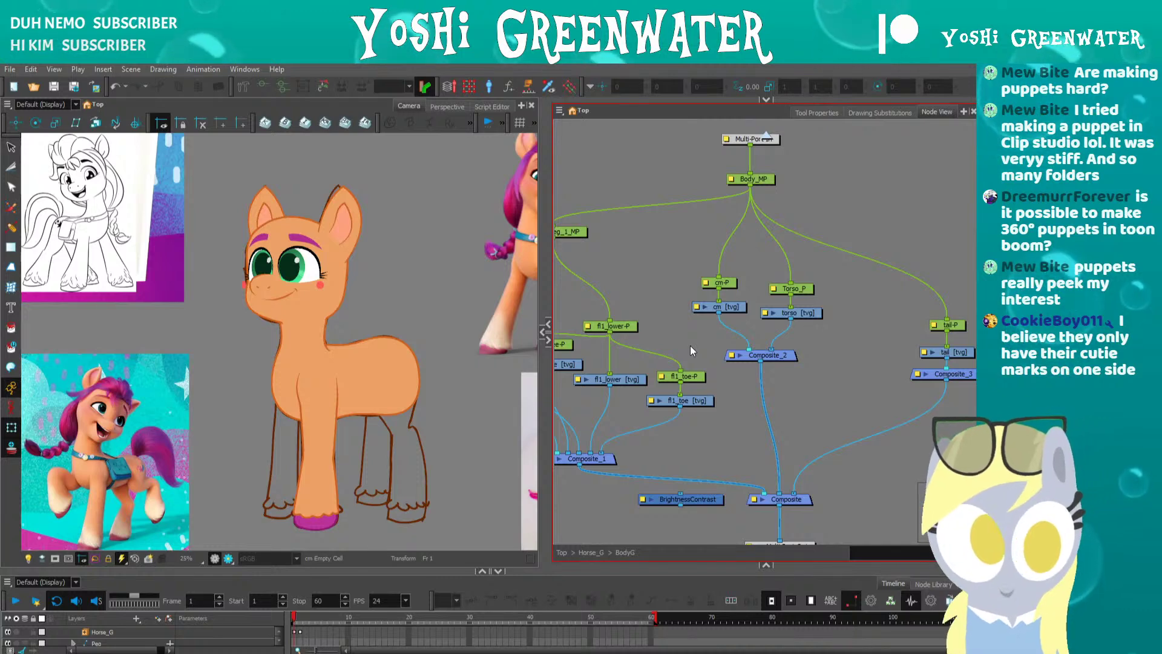
left_click_drag(692, 351, 665, 325)
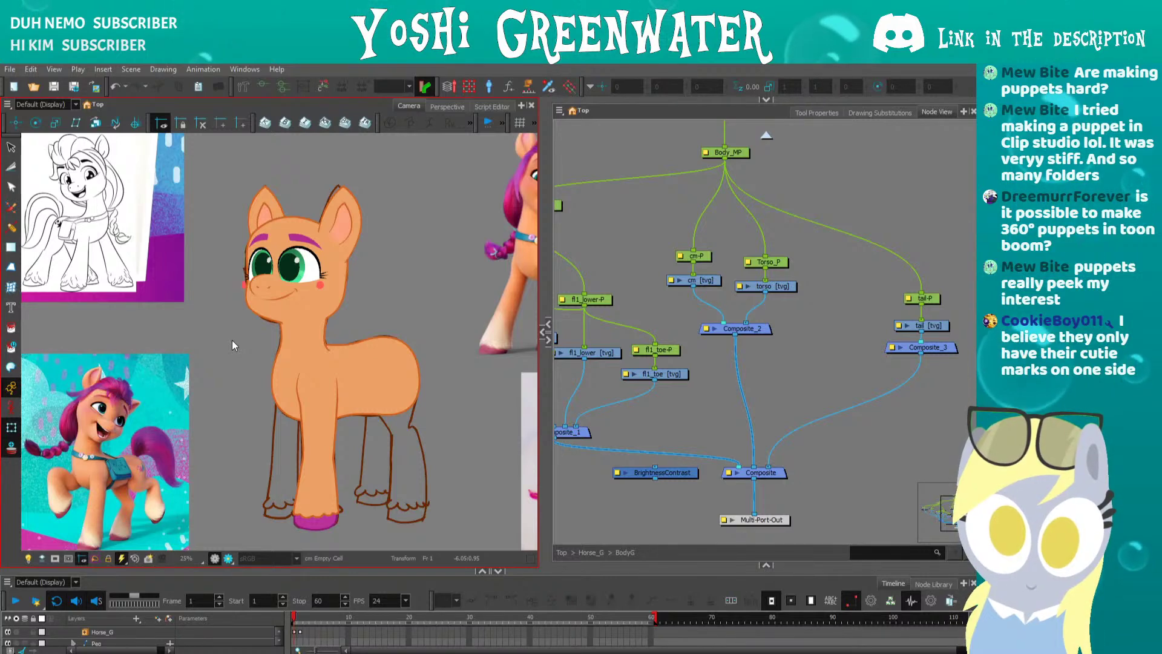
left_click_drag(114, 396, 153, 354)
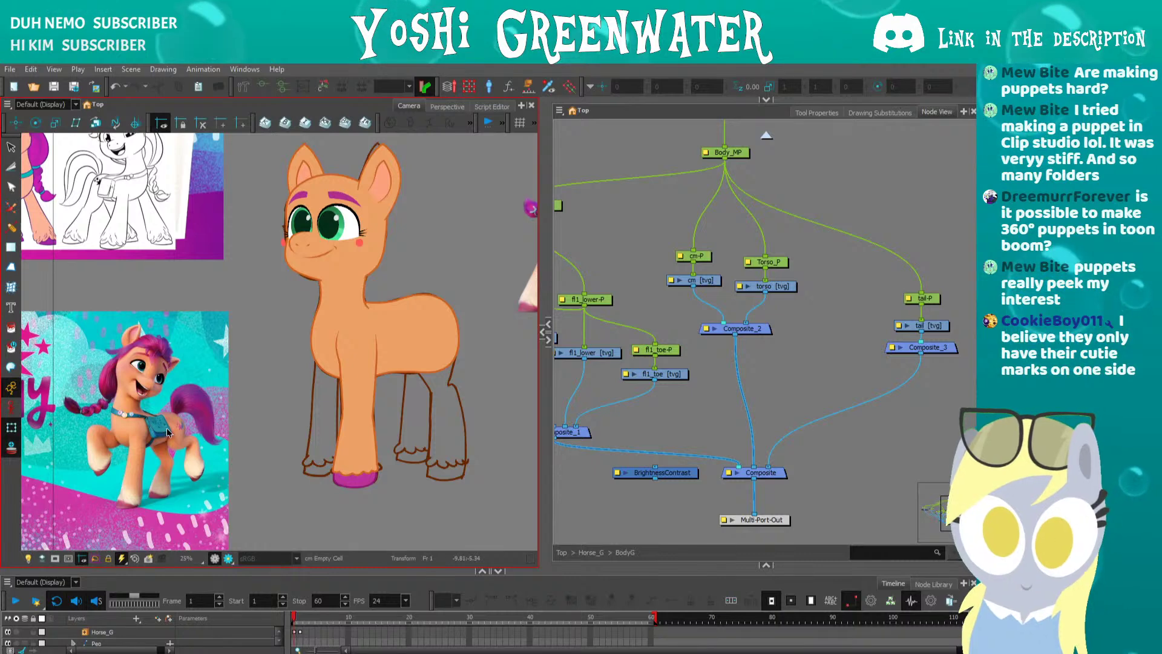
scroll(166, 427, "up", 3)
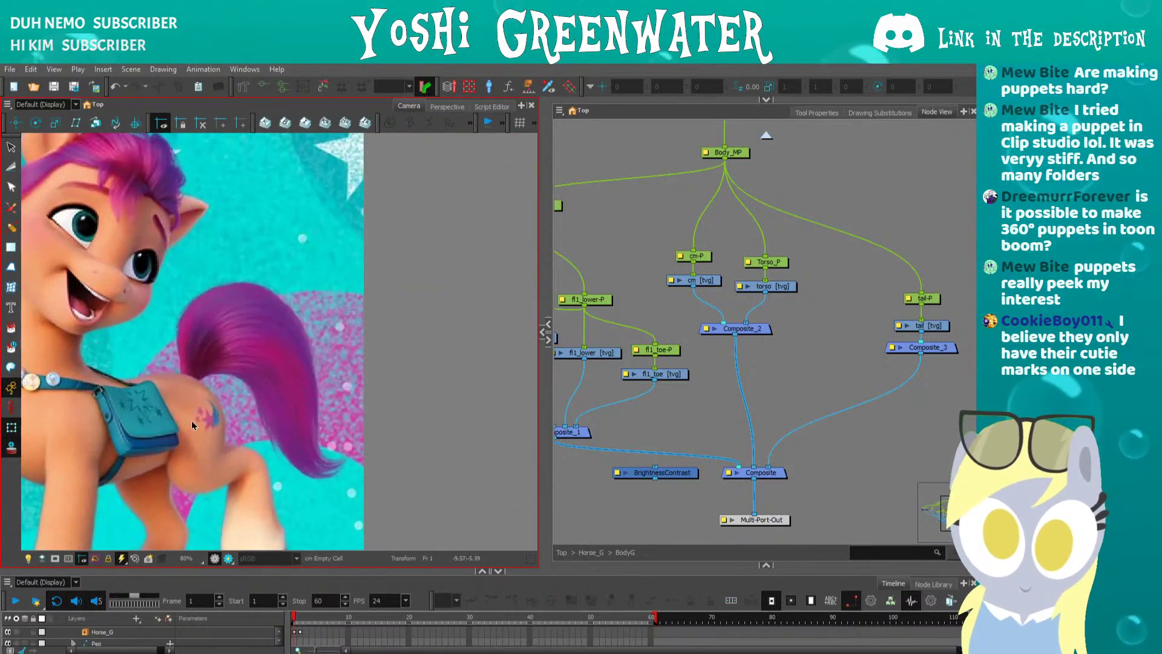
left_click_drag(190, 417, 274, 340)
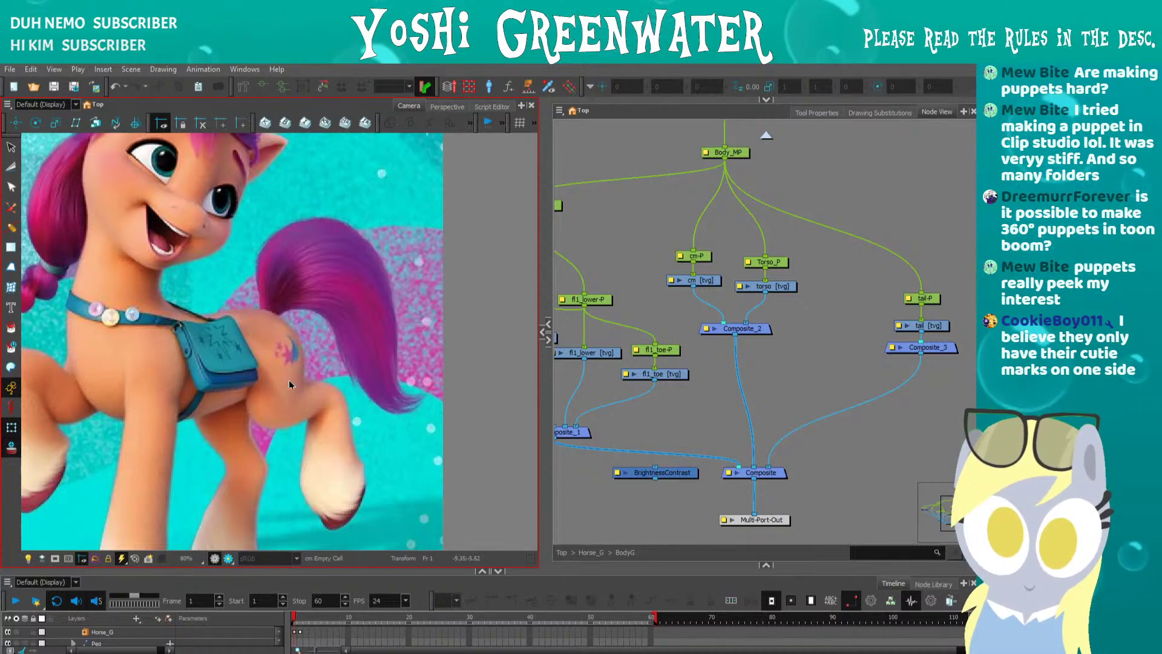
scroll(289, 384, "down", 5)
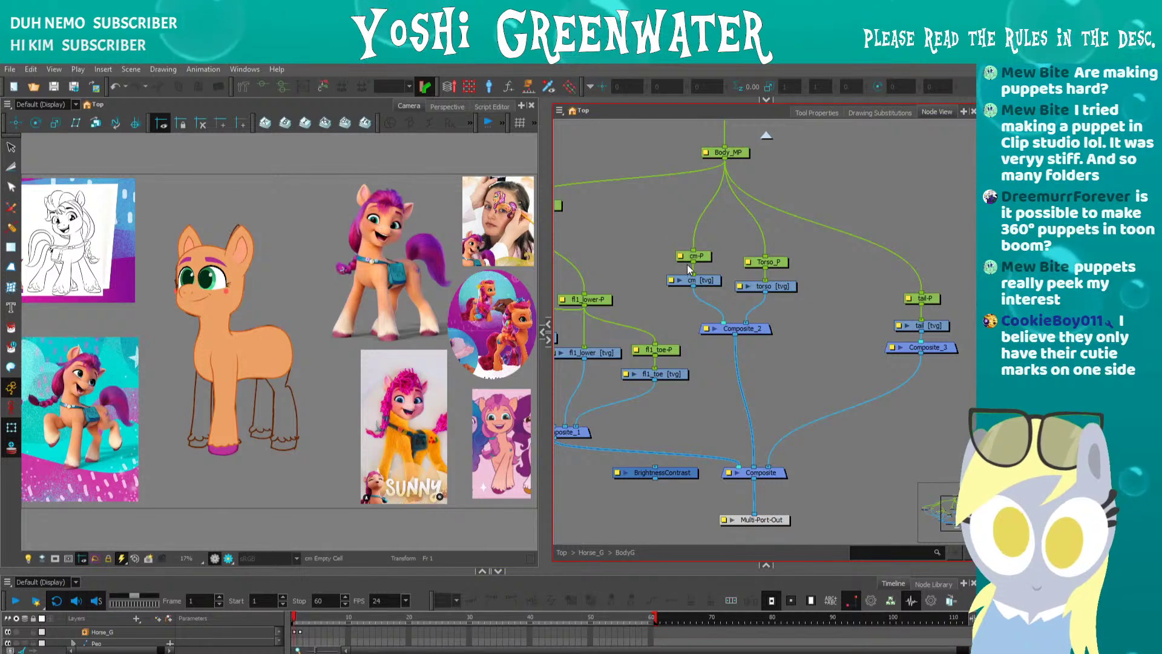
- Place the cm peg and drawing beside the tail branch, disconnect them from Body_MP and Composite_2, and shift the tail branch outward
left_click_drag(666, 244, 868, 329)
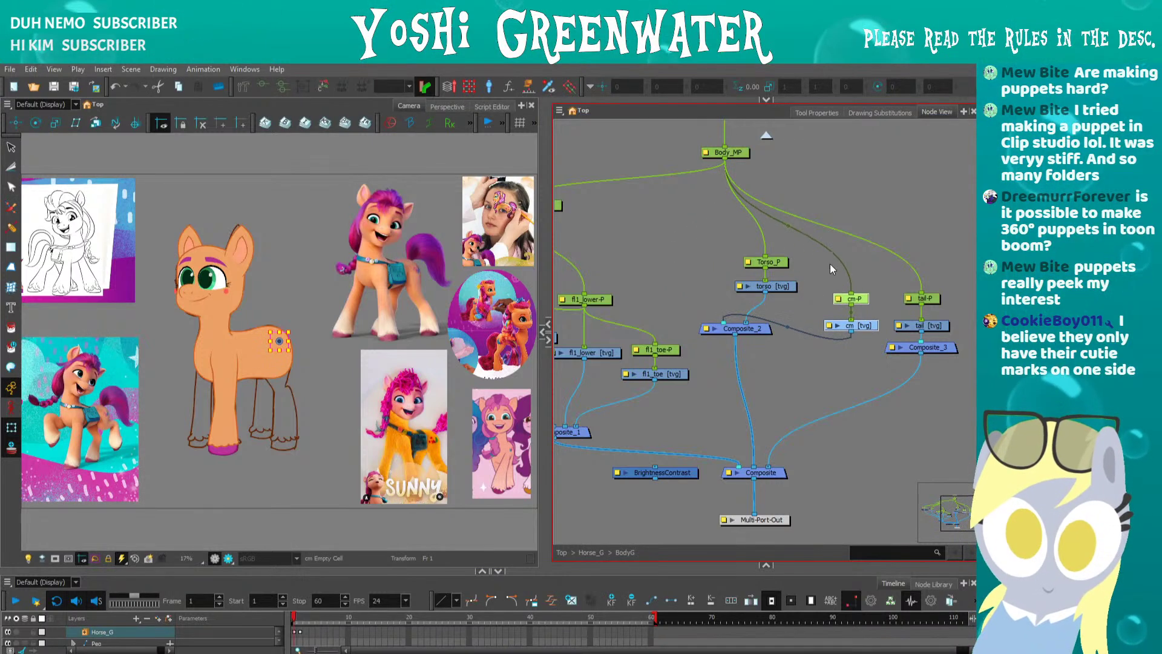
left_click(806, 311)
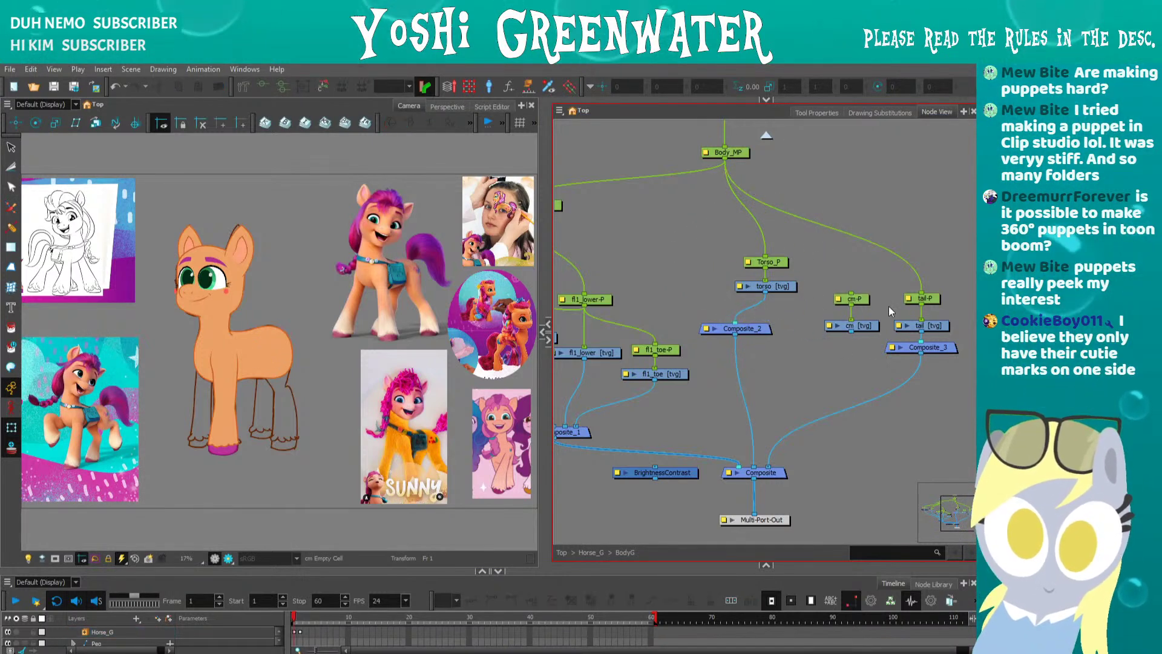
left_click_drag(886, 283, 951, 316)
left_click(799, 372)
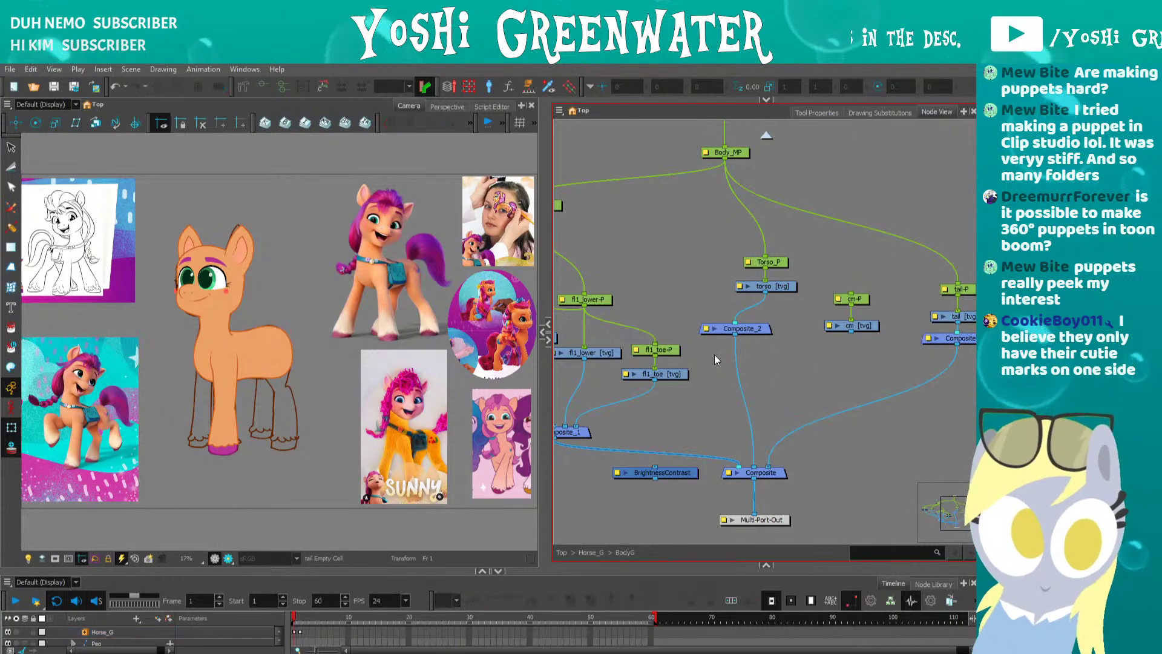
- Move the tail branch and cm nodes farther from the torso, and bring the torso branch almost directly beneath Body_MP
scroll(736, 332, "down", 2)
left_click_drag(736, 331, 670, 348)
scroll(713, 336, "up", 2)
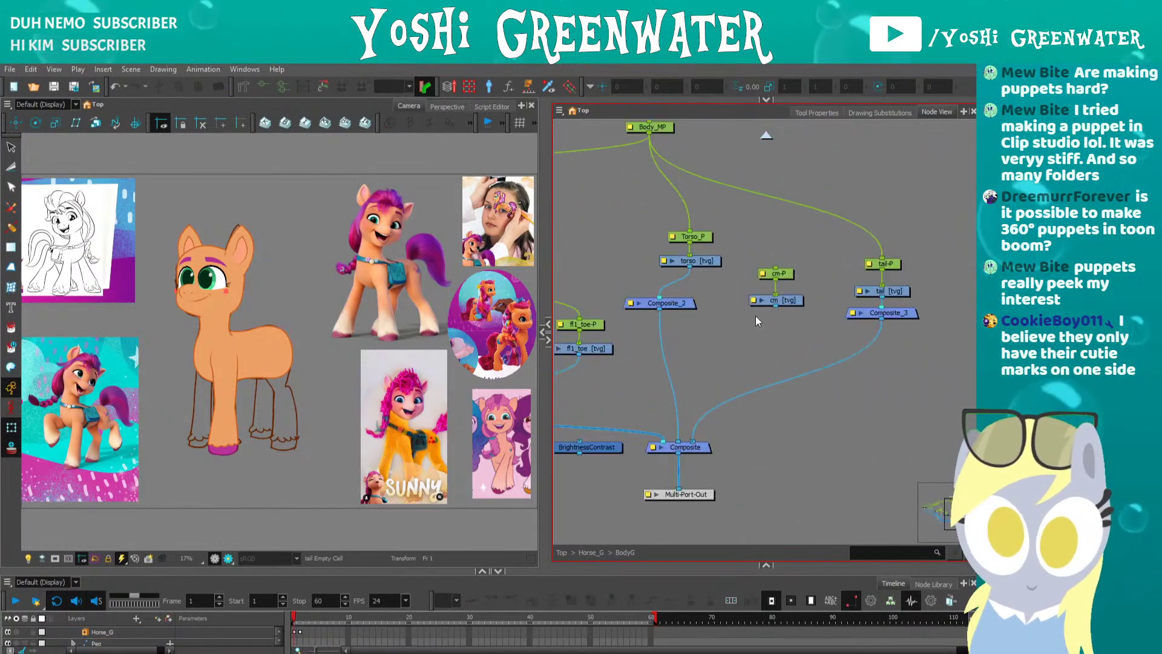
left_click(936, 322)
left_click_drag(935, 324, 949, 335)
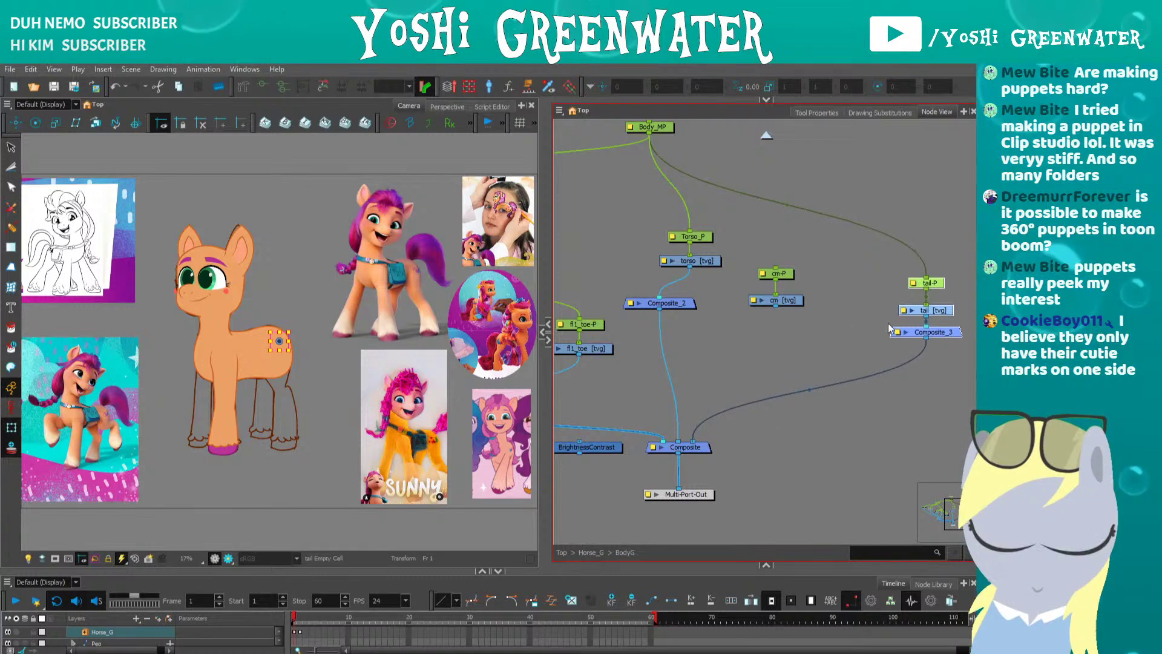
left_click_drag(805, 329, 838, 286)
left_click(770, 299)
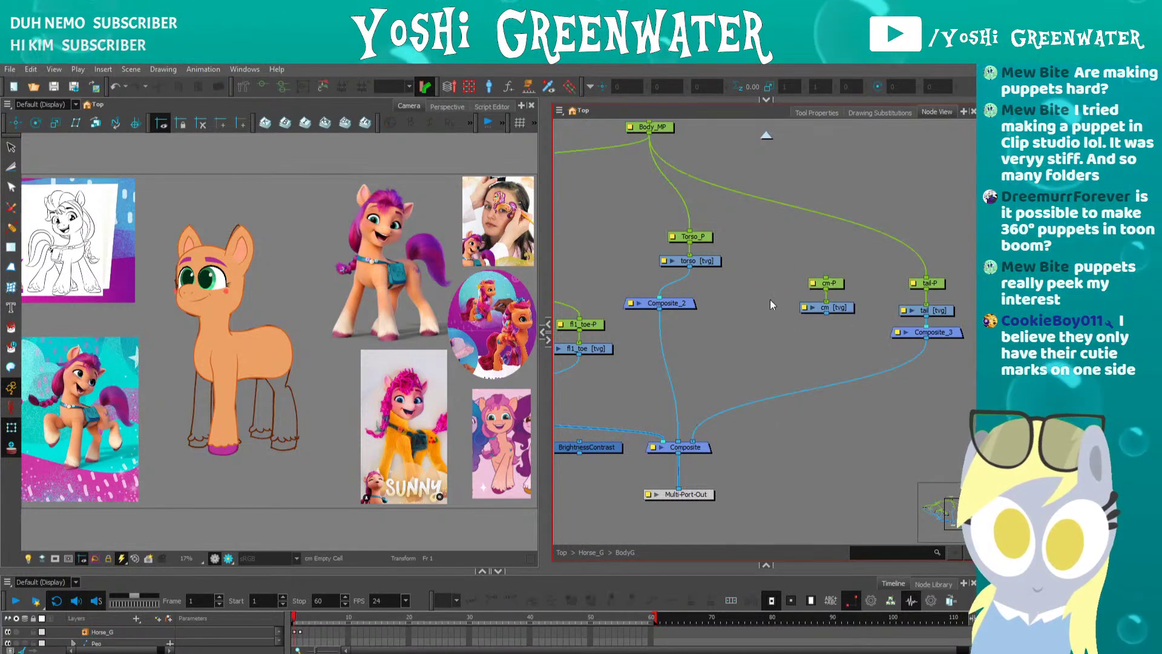
left_click_drag(770, 300, 786, 354)
left_click_drag(717, 268, 687, 318)
left_click(719, 341)
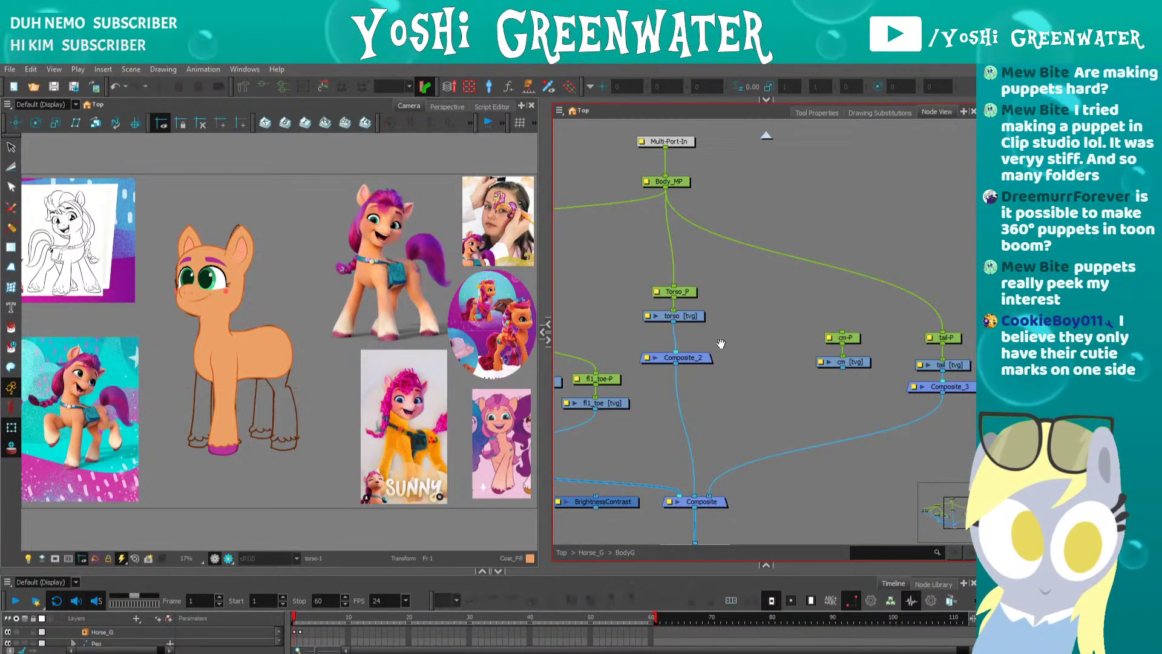
- Add a new peg near the detached cm nodes and name it bl1_MP
left_click_drag(776, 349, 721, 328)
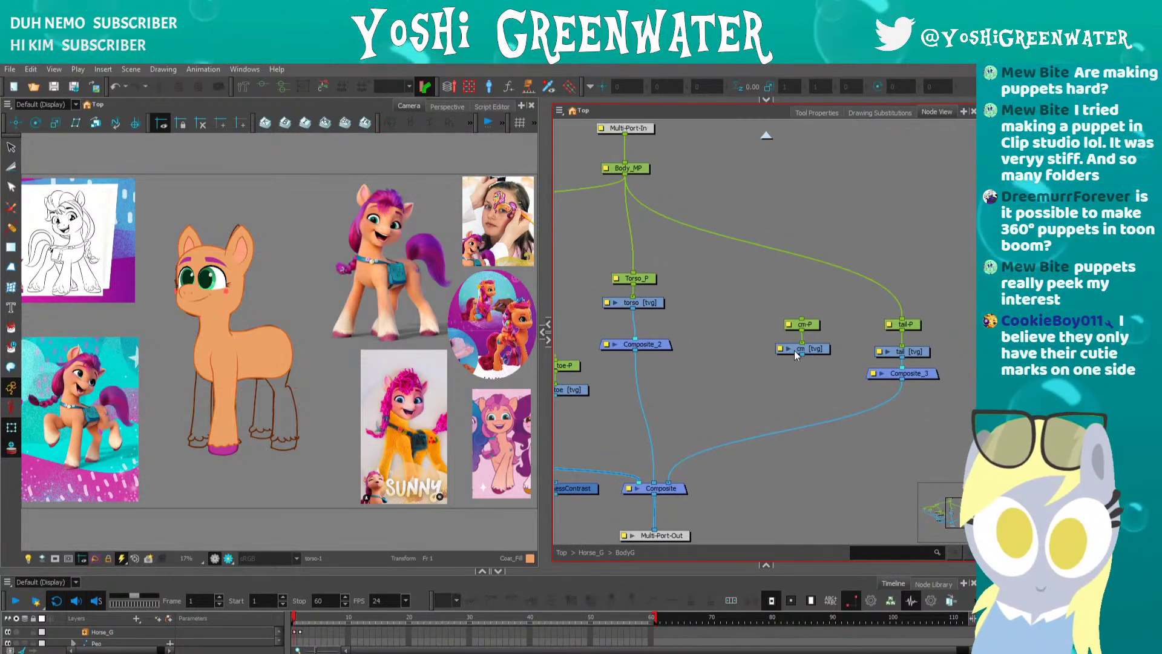
left_click(795, 349)
left_click(724, 357)
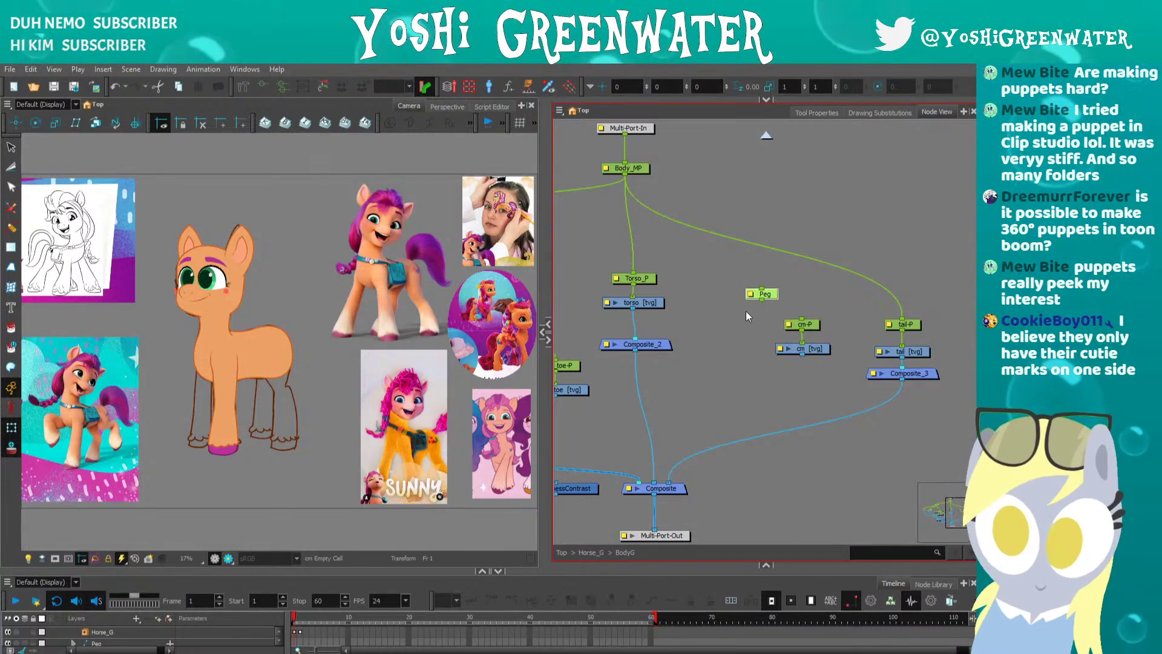
key("ctrl+p")
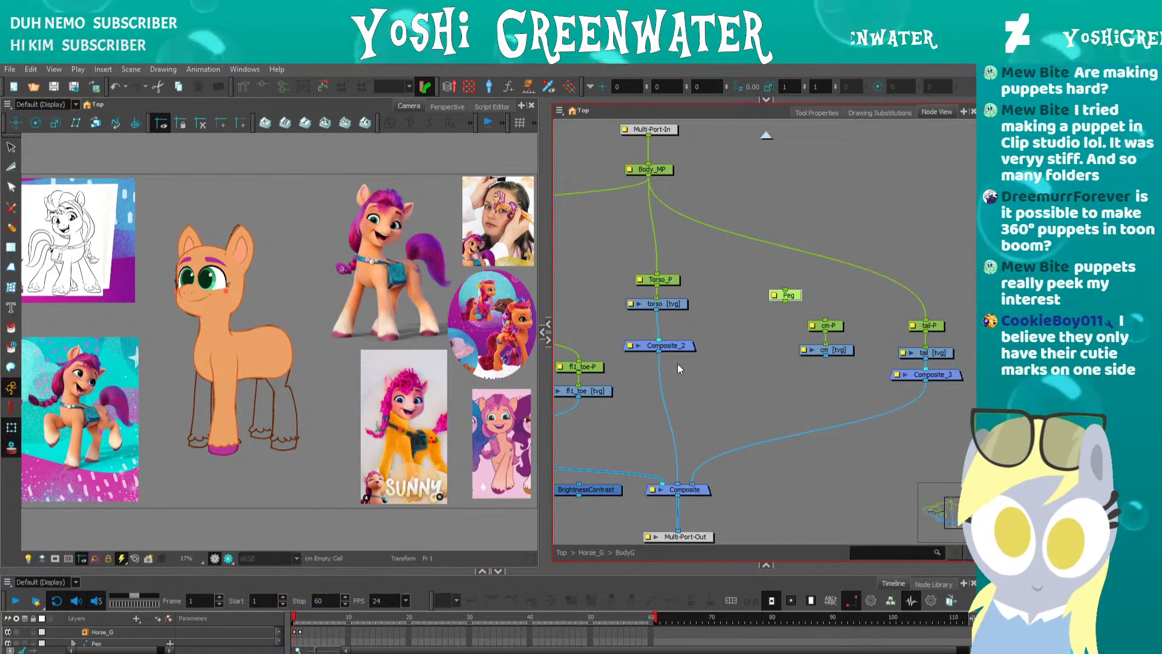
double_click(775, 295)
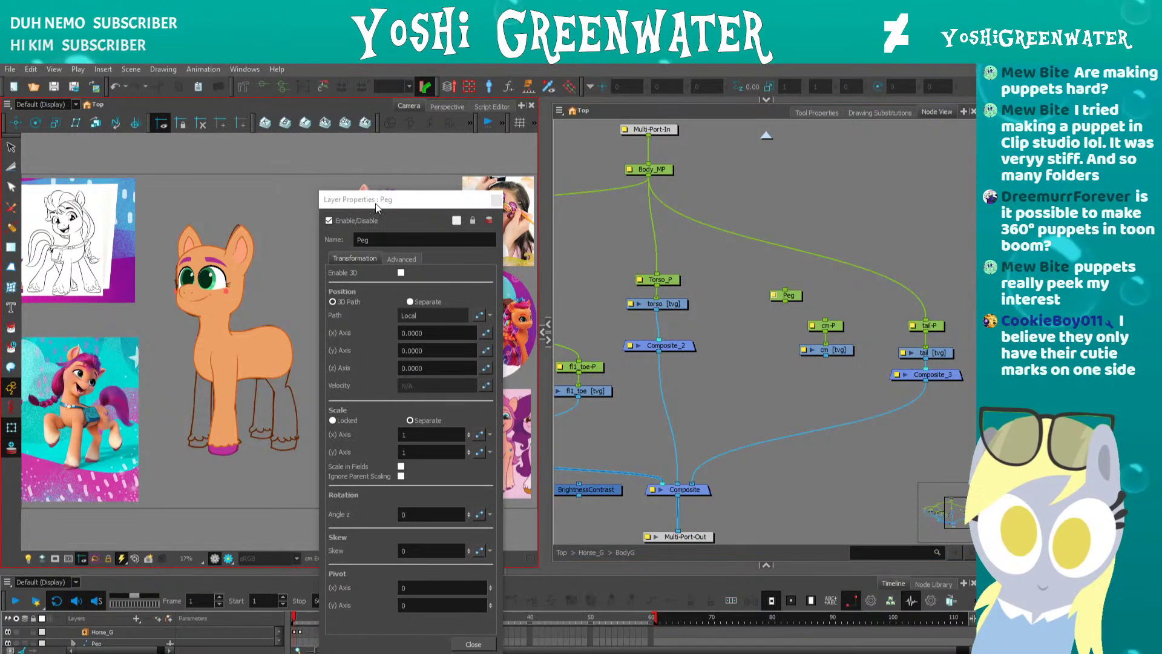
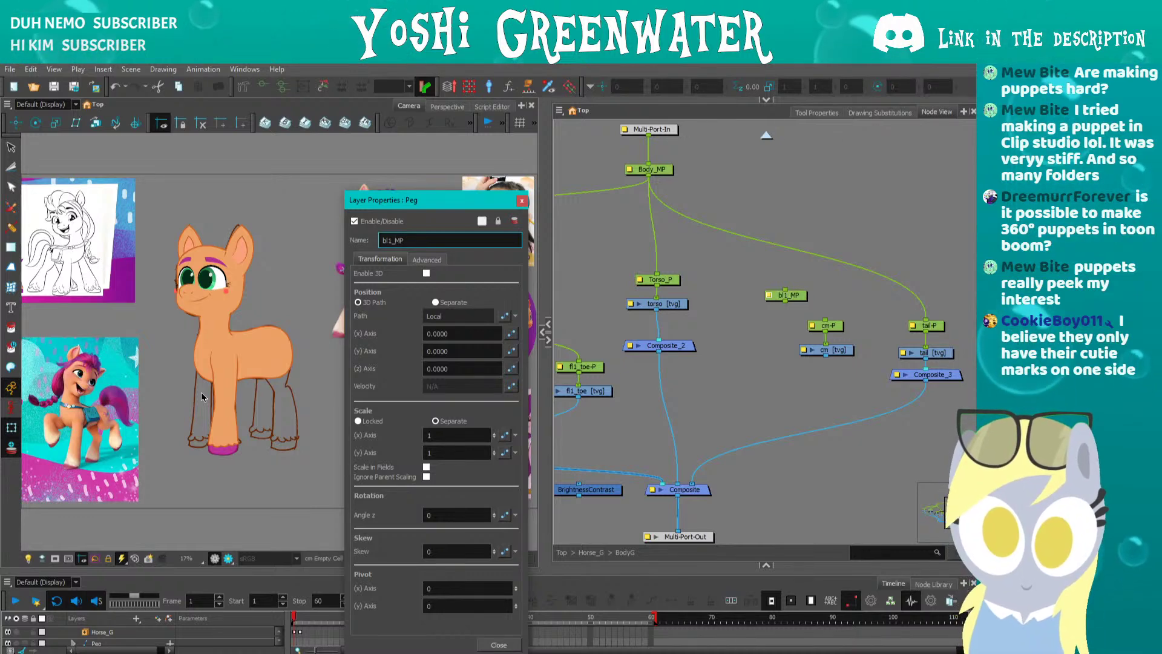
left_click(522, 201)
- Rename the bl1_MP peg as back_leg_1_MP to match the front leg's naming
left_click(579, 257)
left_click_drag(578, 256, 638, 241)
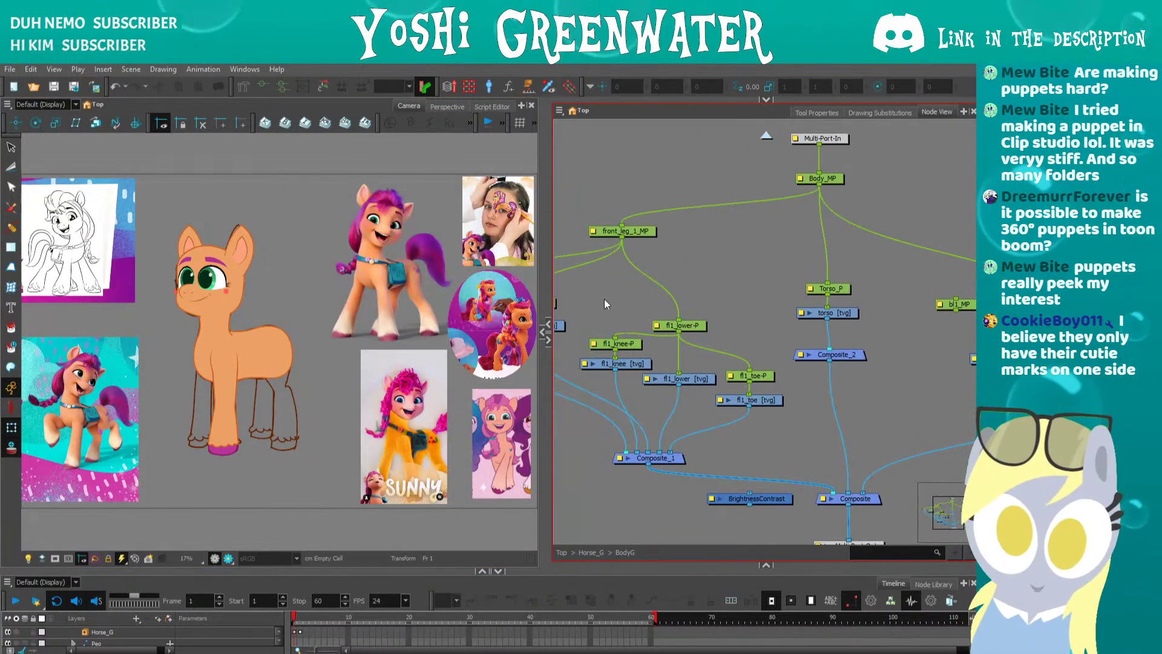
left_click_drag(604, 299, 580, 309)
left_click_drag(942, 312, 932, 296)
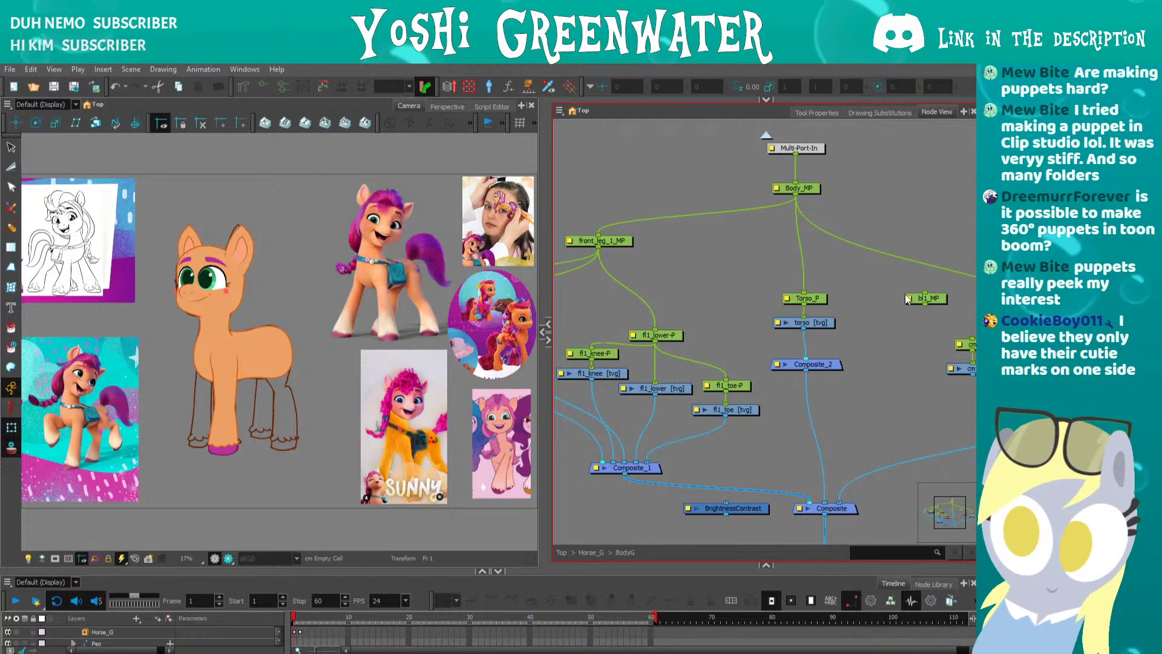
double_click(910, 299)
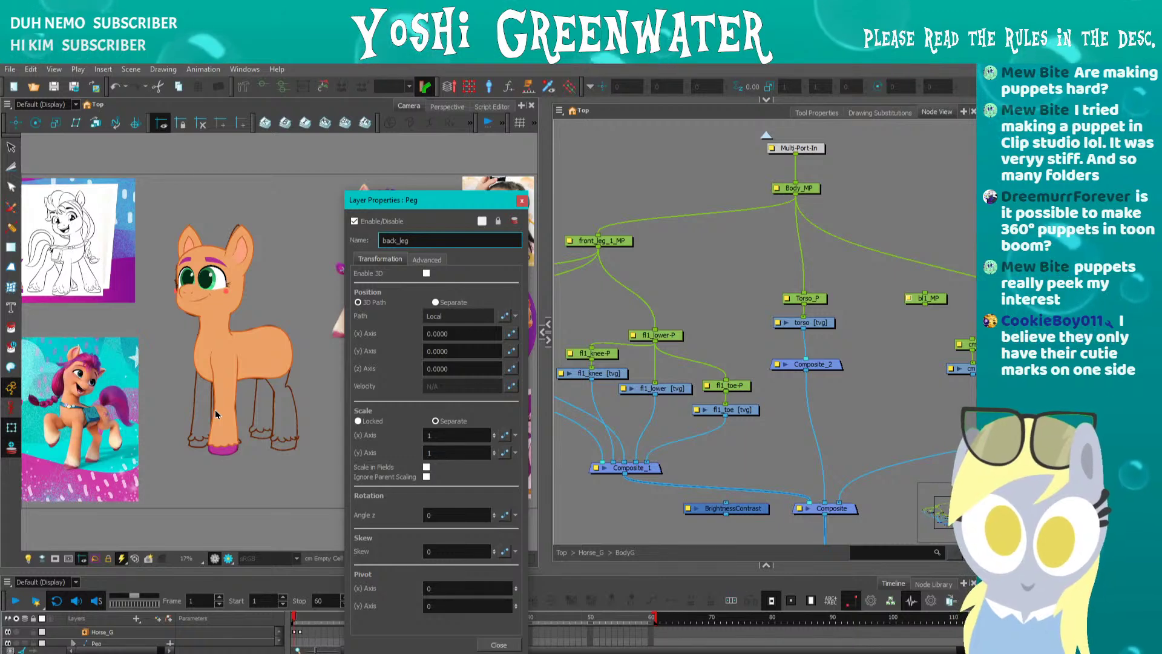
type("_")
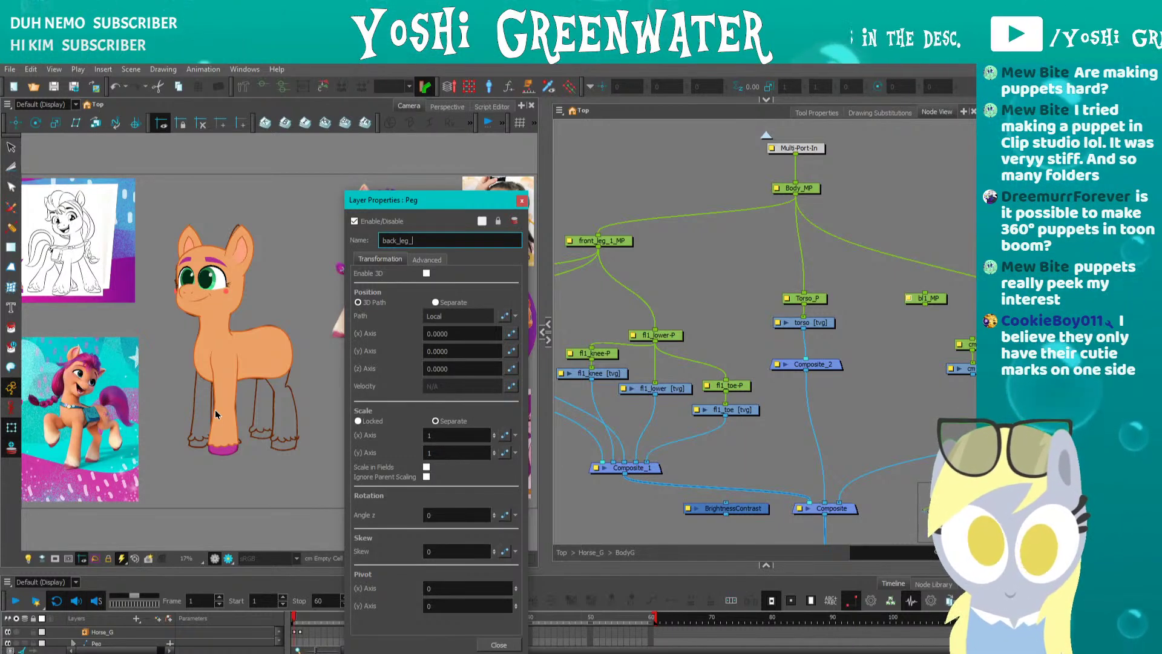
type("1_MP")
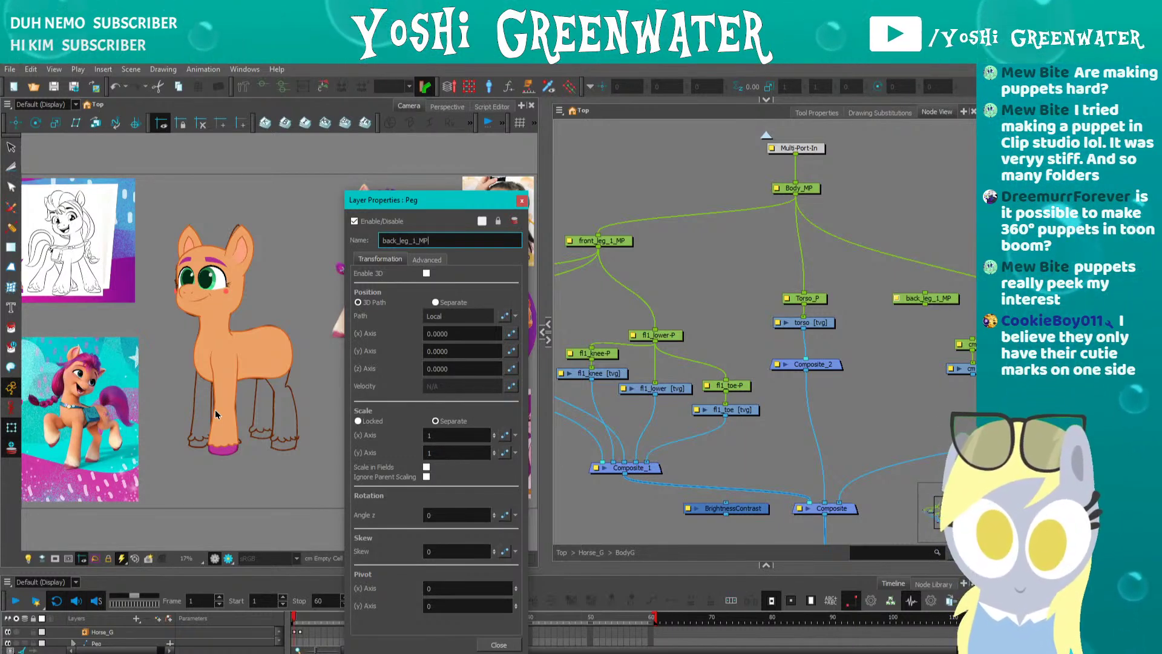
key("Return")
- Connect back_leg_1_MP to Body_MP and move the tail branch farther out to make room
left_click_drag(739, 253, 645, 240)
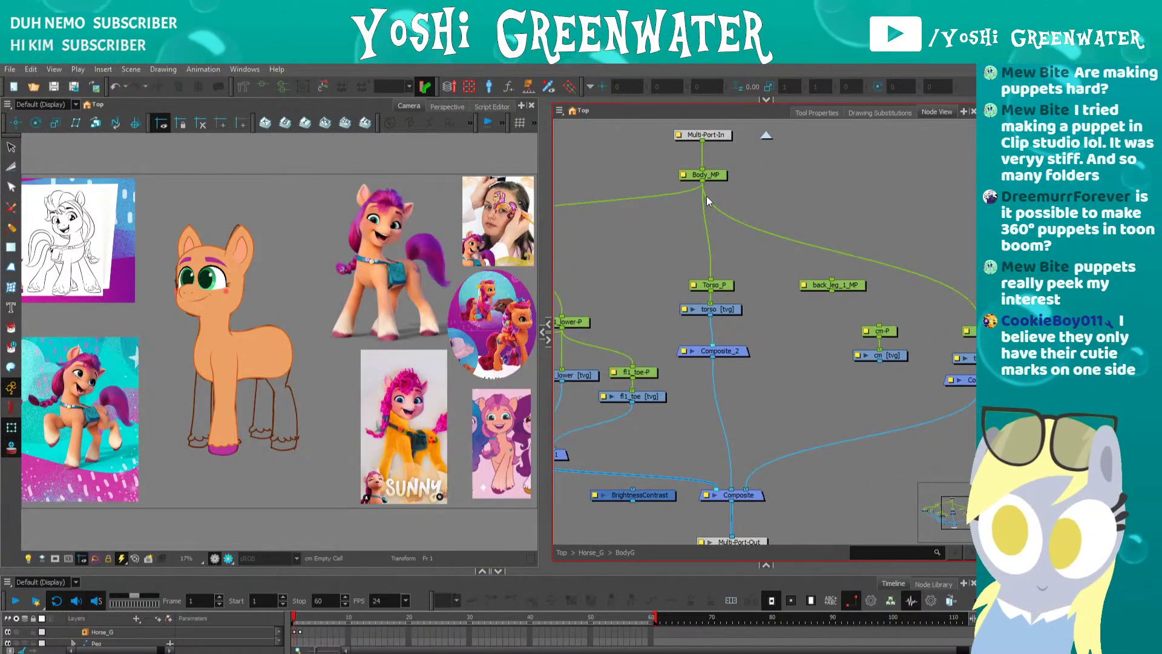
left_click_drag(702, 180, 724, 272)
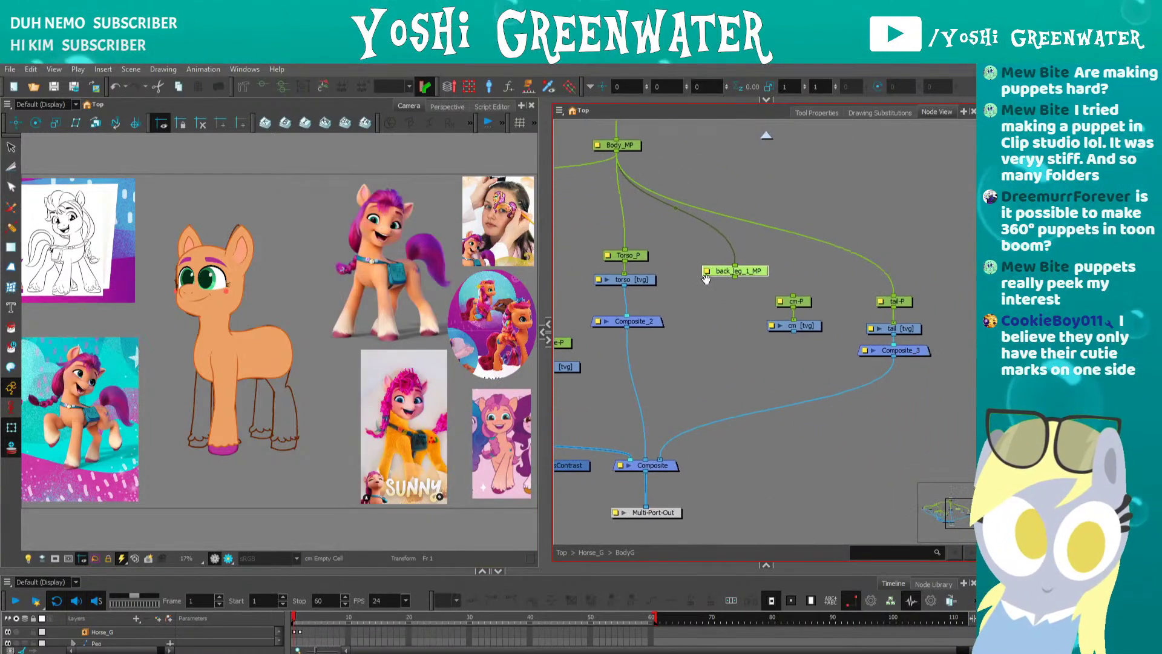
left_click_drag(863, 288, 902, 352)
left_click(838, 357)
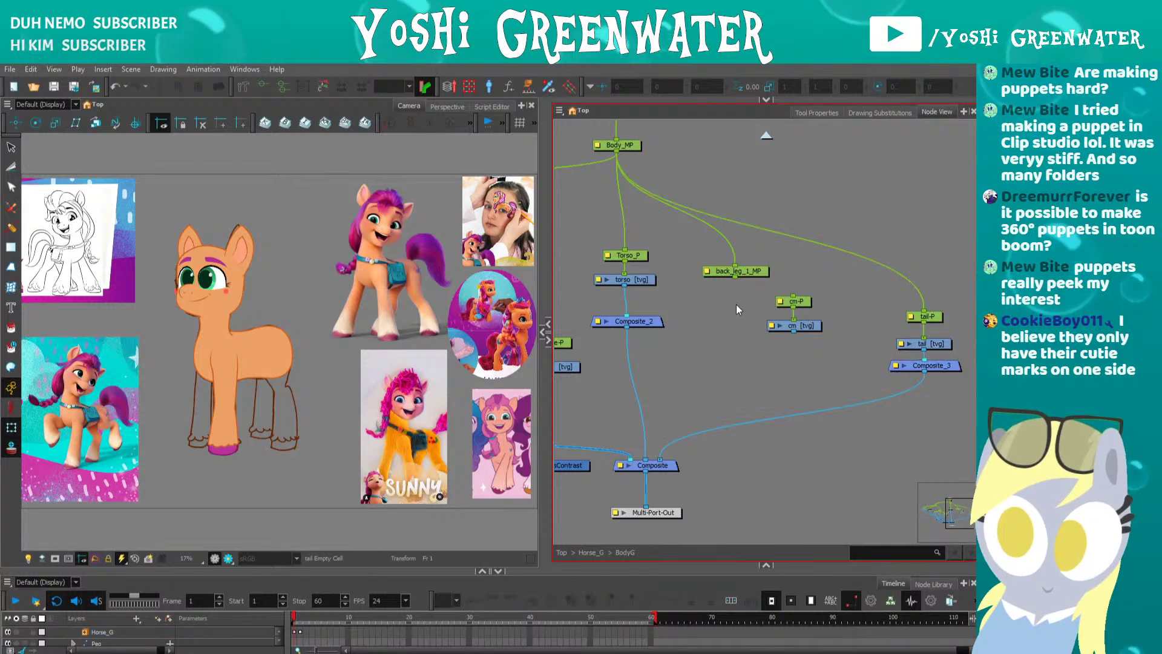
- Connect cm-P to back_leg_1_MP and arrange the cm peg and drawing just beneath it
left_click_drag(729, 316, 731, 304)
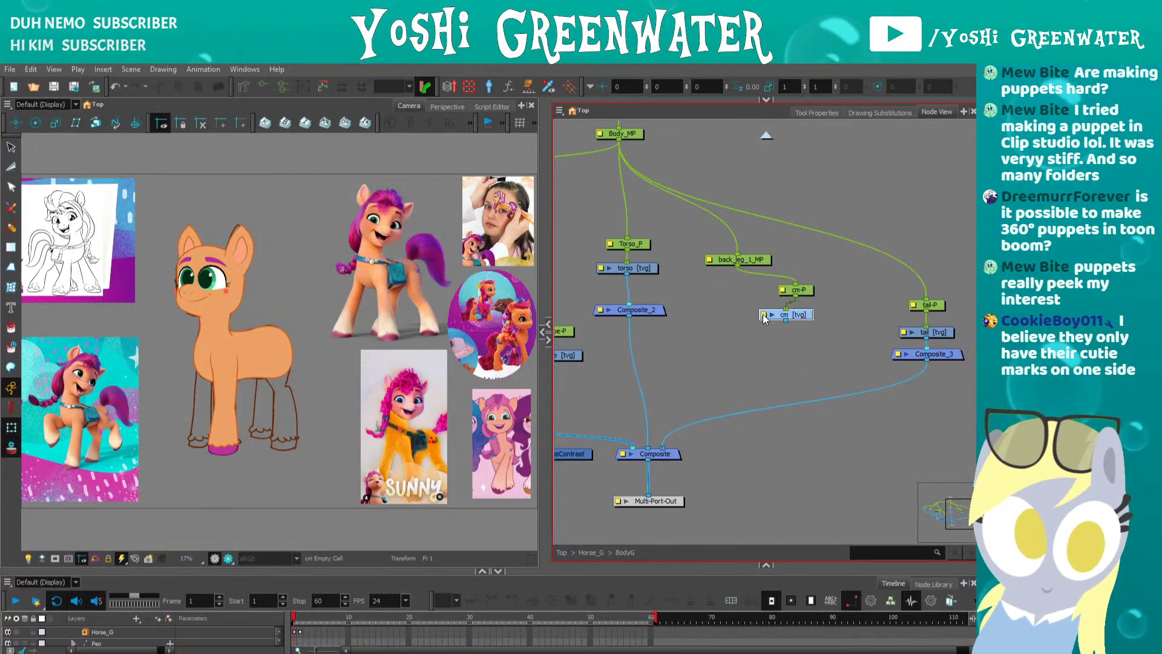
left_click_drag(803, 288, 727, 304)
left_click(761, 315, "shift")
- Paste a new composite below the cm drawing and connect cm to it
left_click(728, 362)
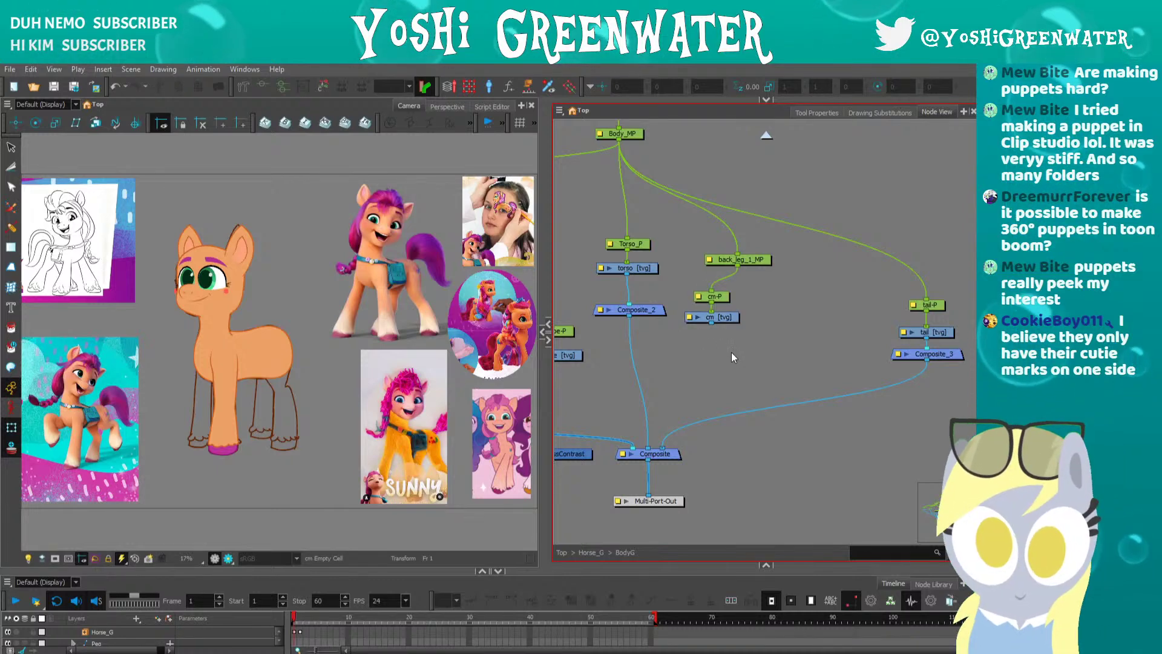
key("ctrl+v")
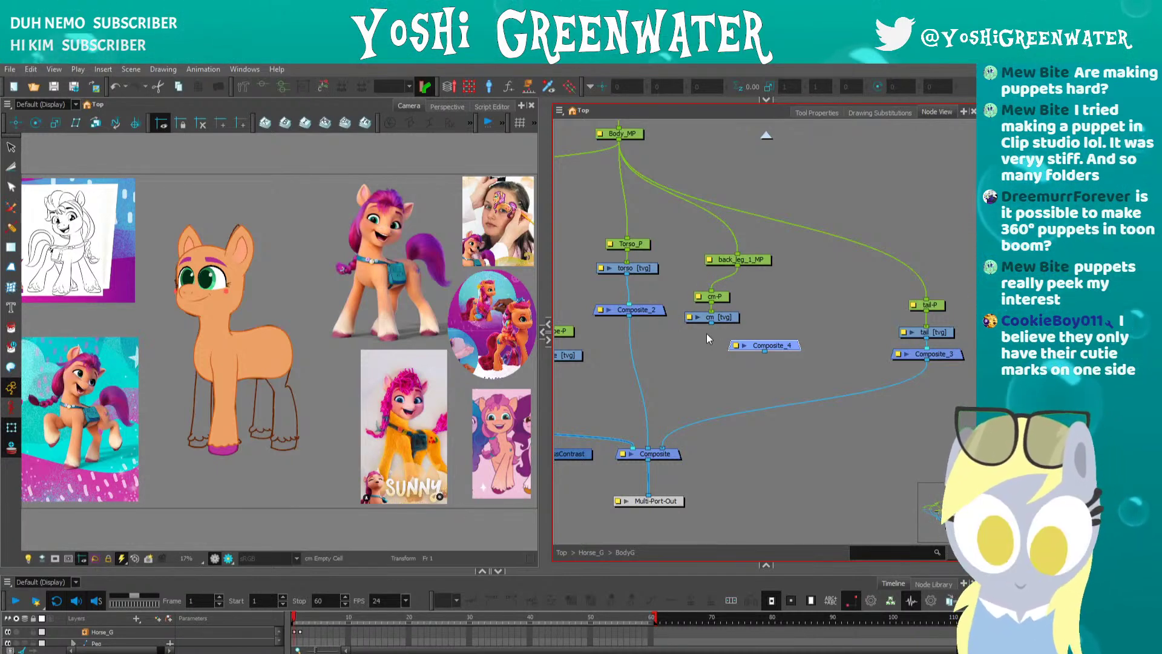
left_click_drag(711, 323, 755, 347)
left_click_drag(755, 355, 799, 322)
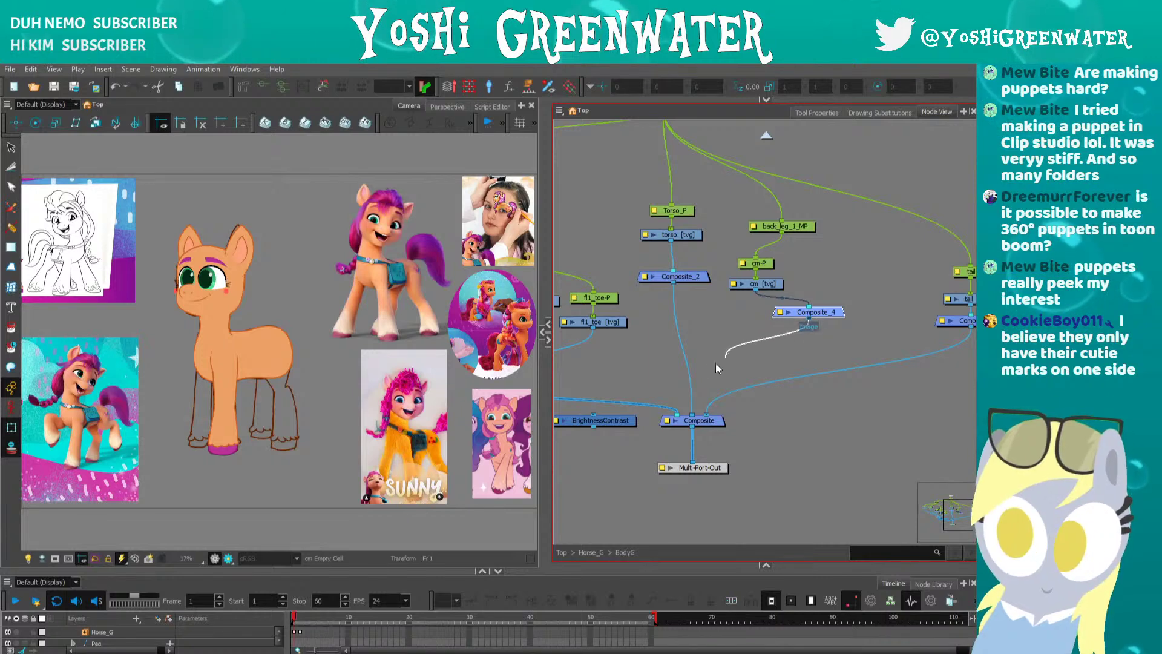
- Connect the cm branch's new composite to the main body Composite and move it lower to make room
left_click_drag(718, 368, 686, 415)
left_click_drag(667, 347, 635, 368)
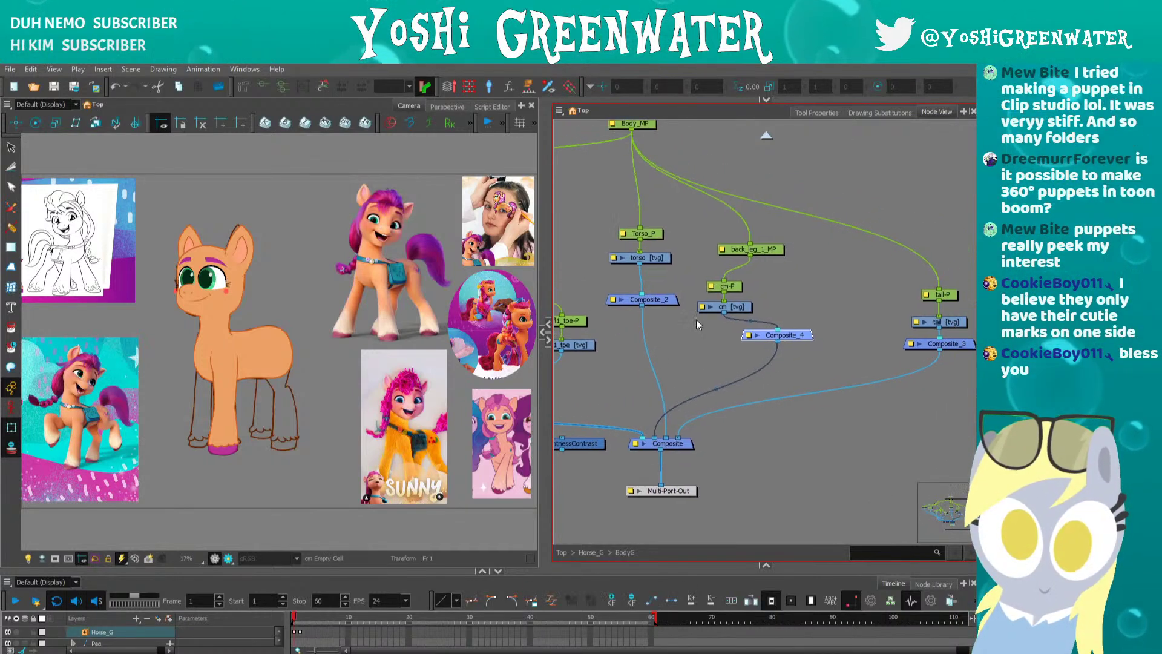
left_click(688, 329)
left_click_drag(705, 312, 689, 342)
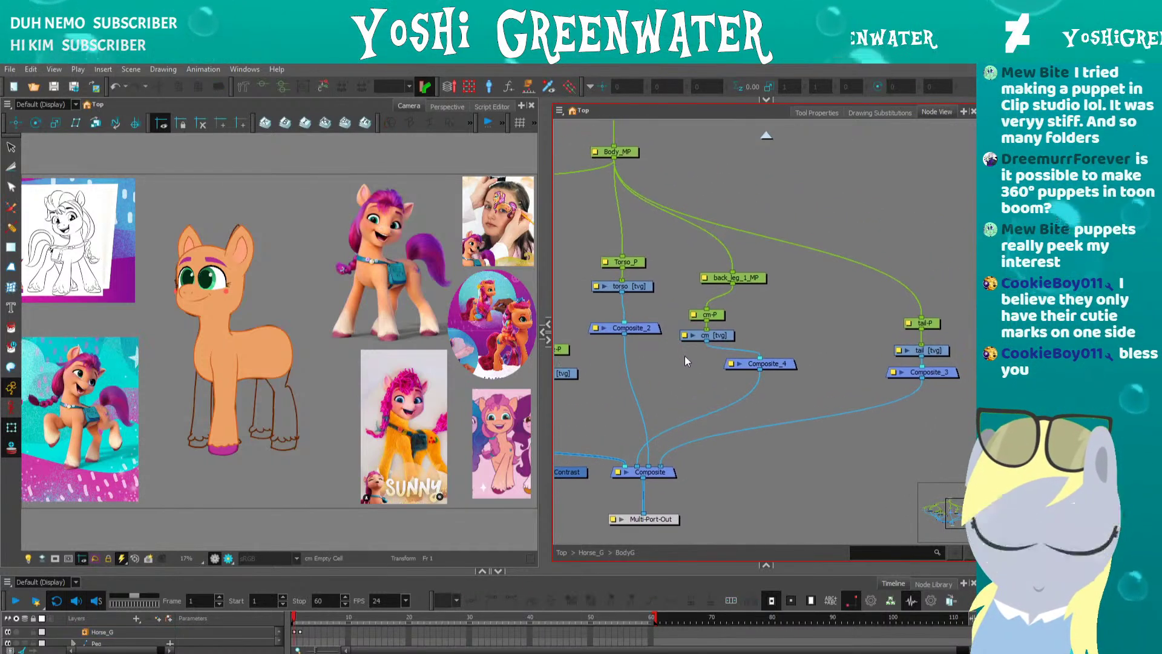
left_click_drag(760, 364, 757, 400)
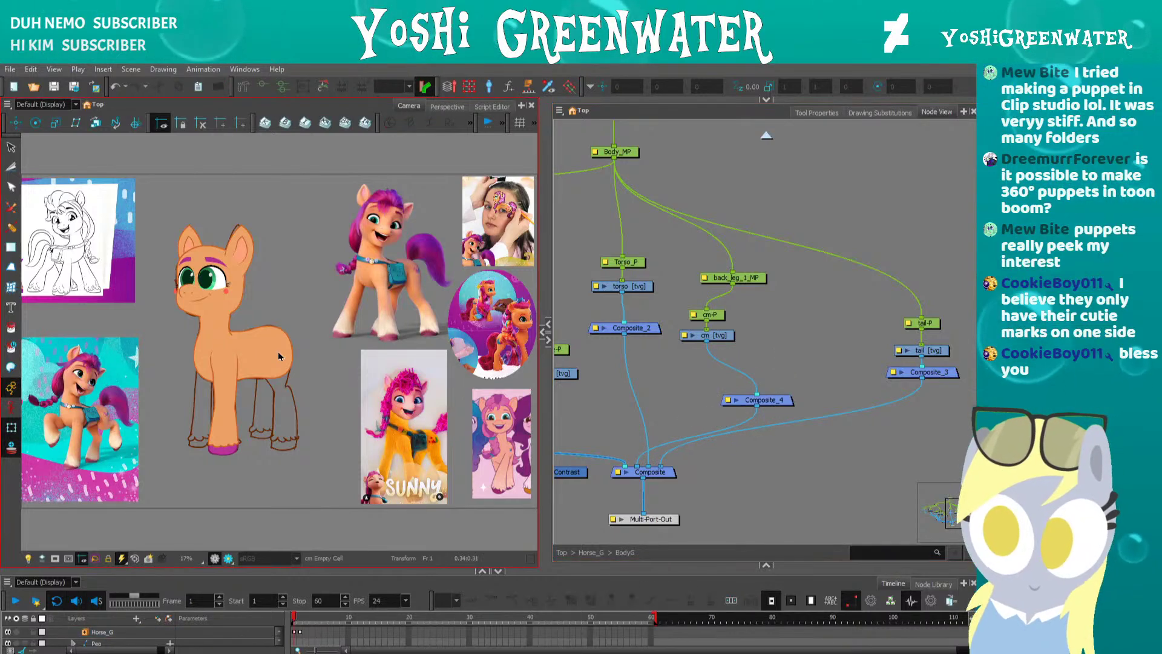
- Add four vector drawing layers named bl1_toe, bl1_lower, bl1_upper and bl1_thigh
scroll(242, 373, "up", 1)
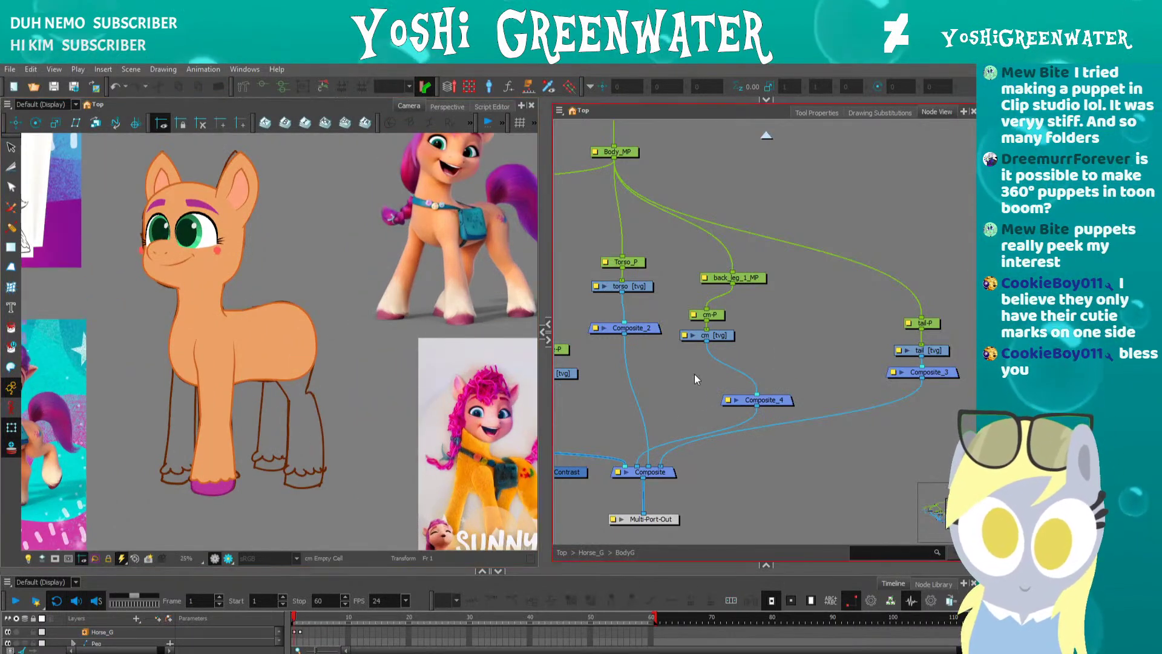
key("ctrl+r")
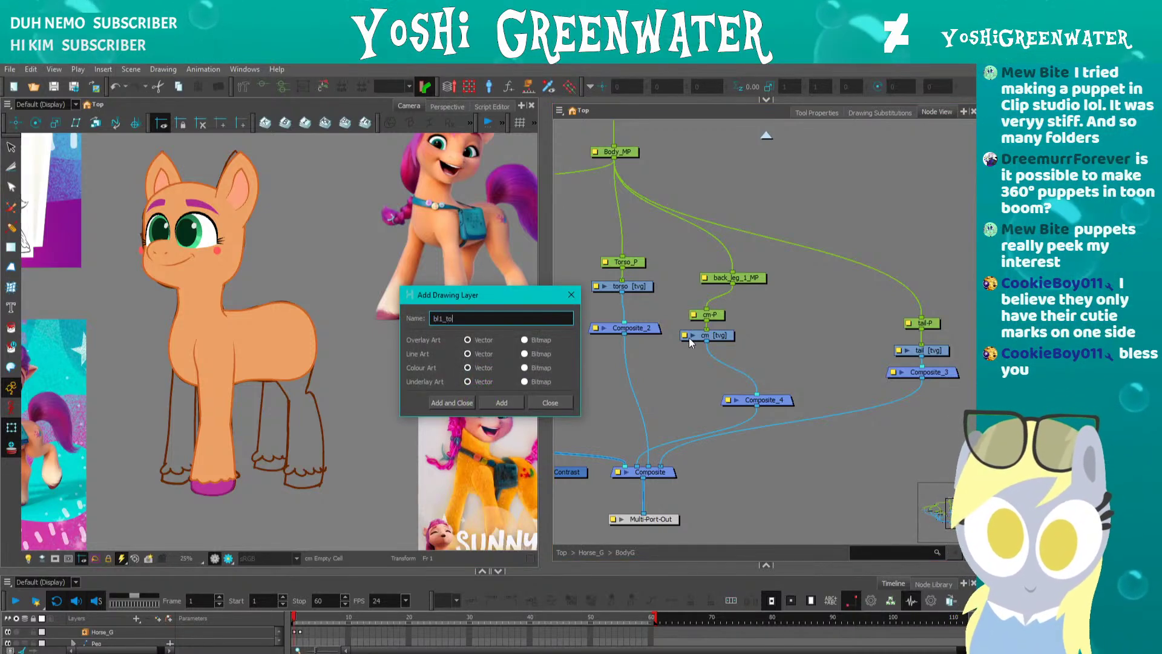
key("Return")
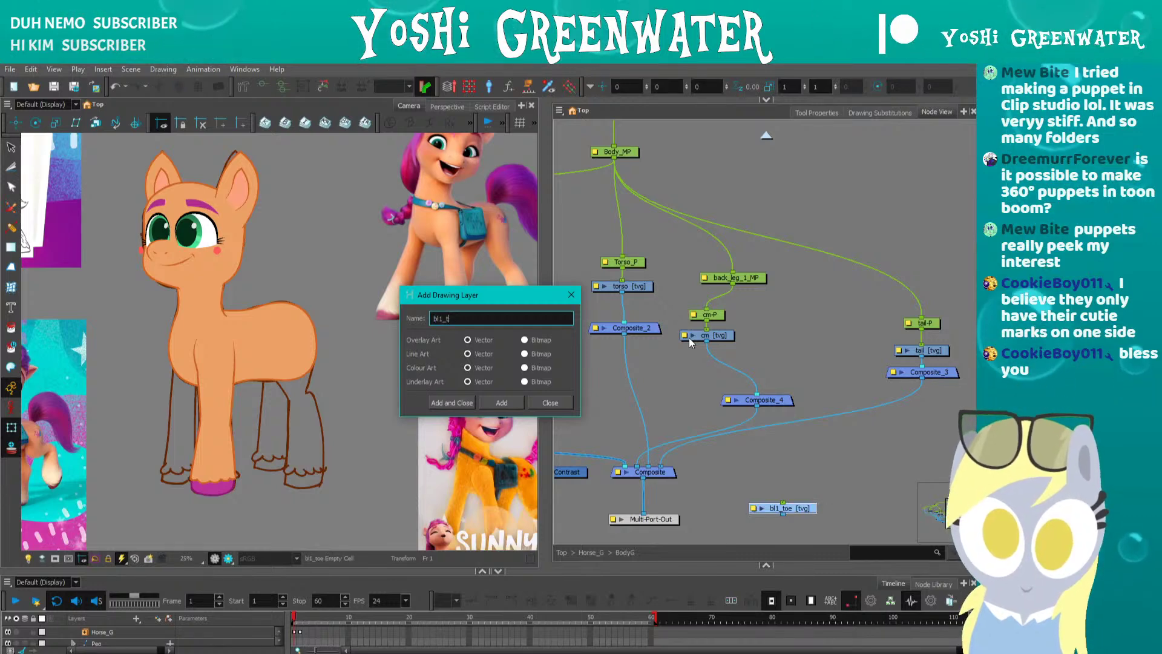
type("lower")
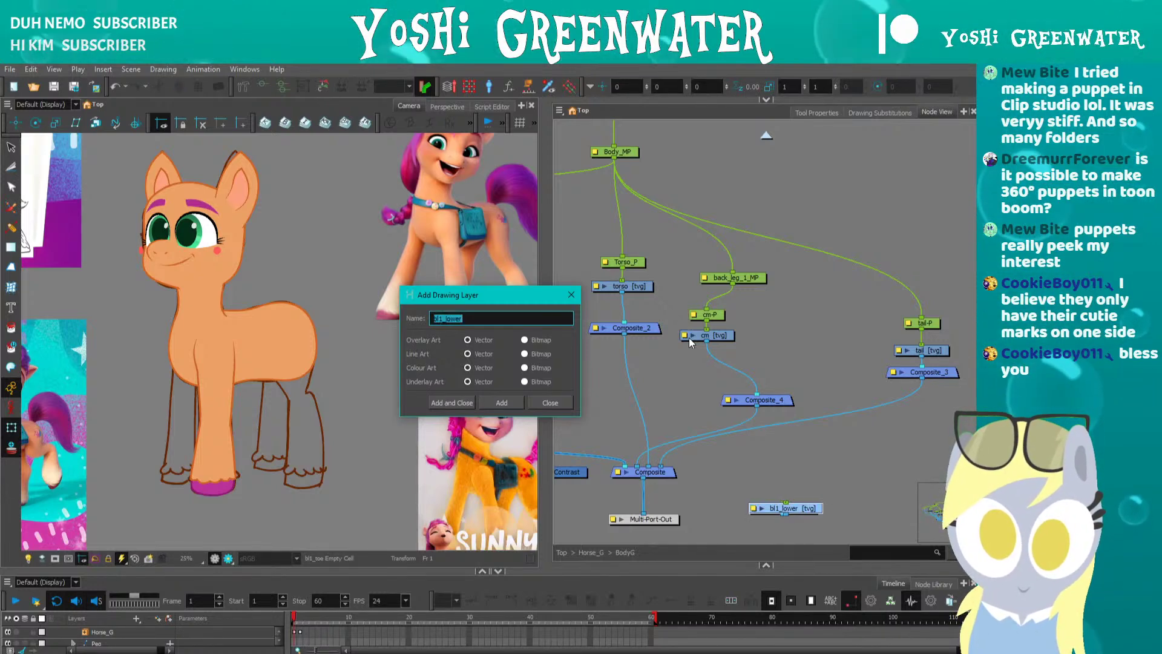
type("bl1_u")
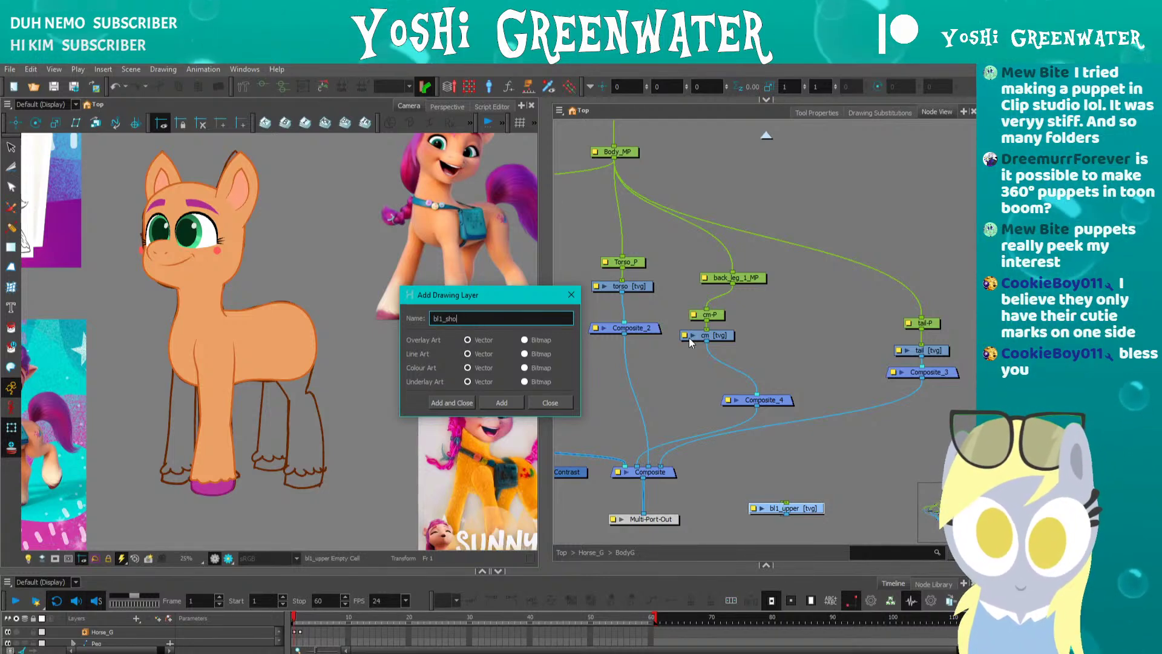
type("gh")
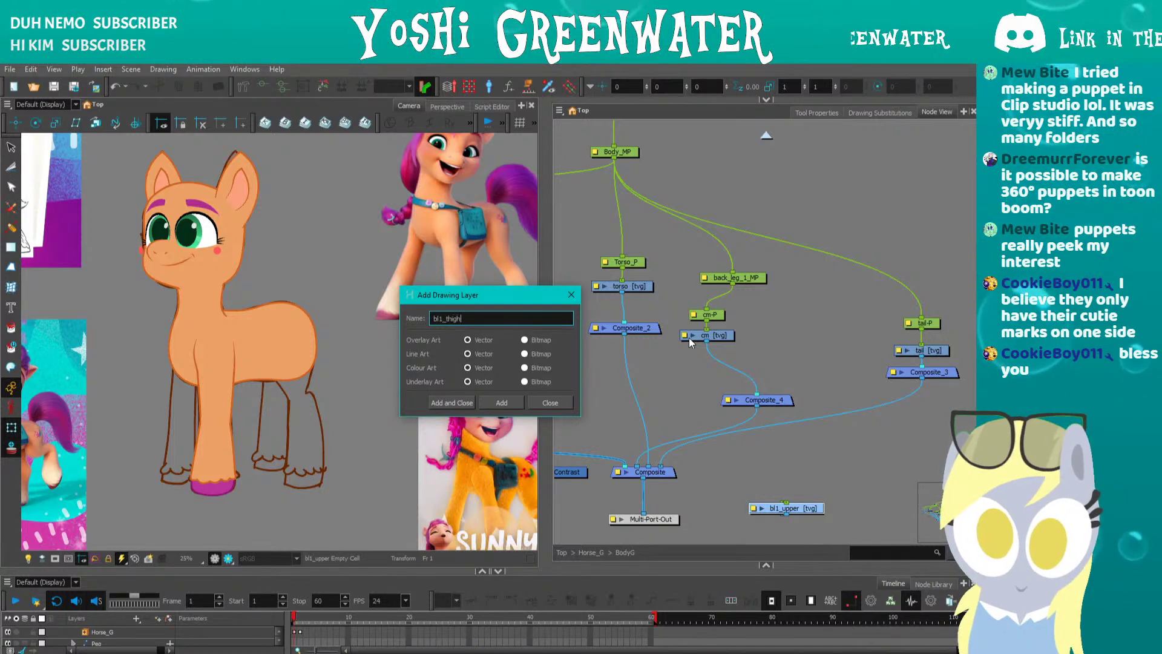
key("Return")
left_click(551, 403)
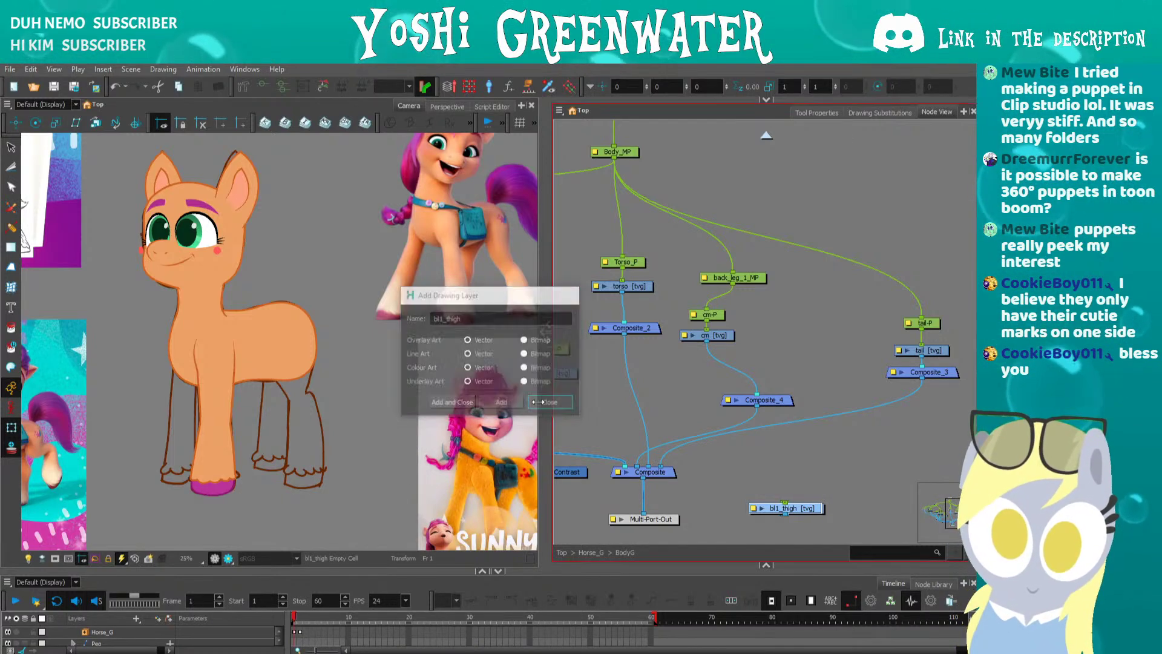
- Line up bl1_thigh, bl1_upper, bl1_lower and bl1_toe beside cm, connect them to the back-leg composite, and shift the tail branch outward
left_click(762, 508)
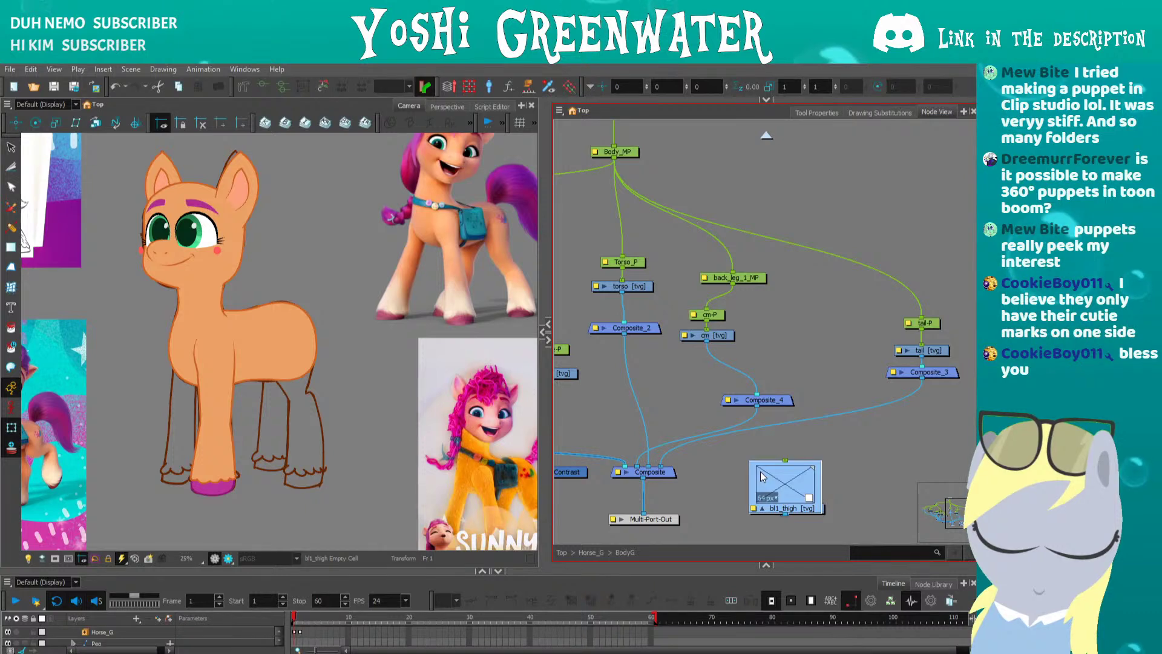
left_click(762, 507)
left_click(718, 471)
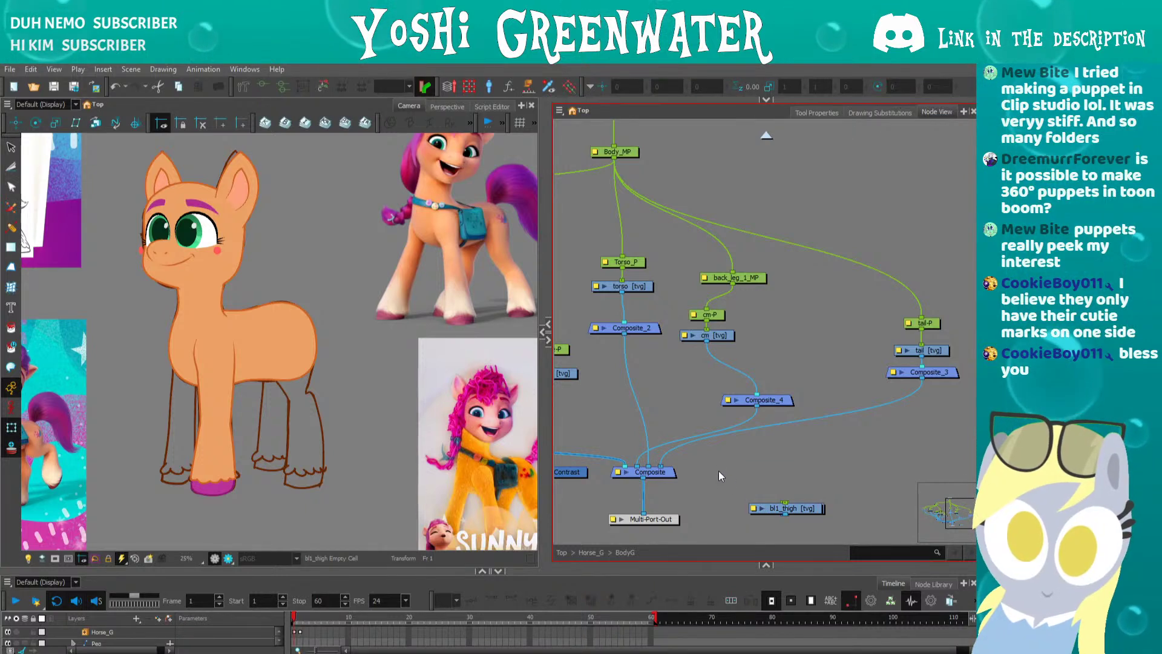
left_click_drag(753, 506, 782, 413)
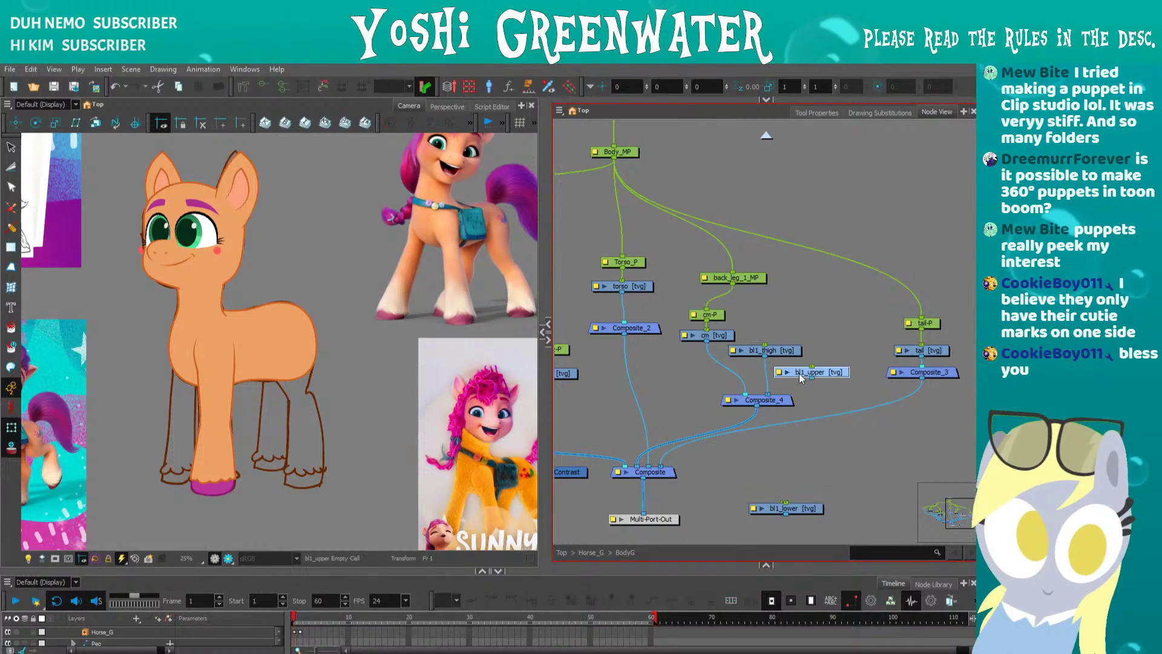
left_click_drag(773, 507, 819, 388)
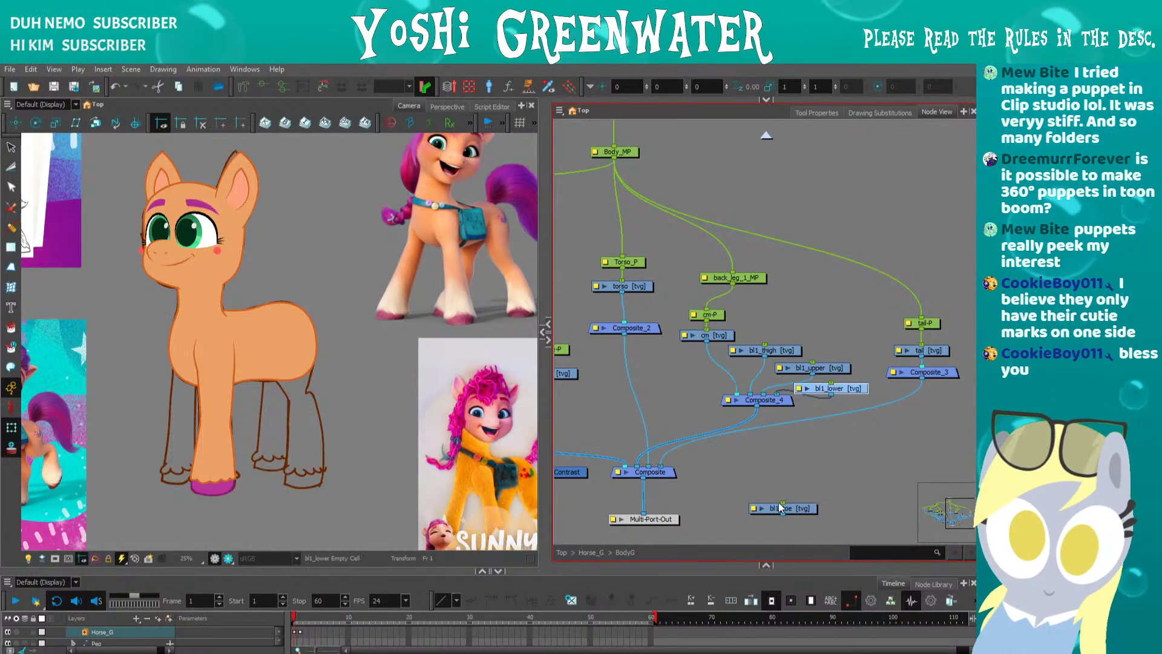
left_click_drag(795, 508, 978, 351)
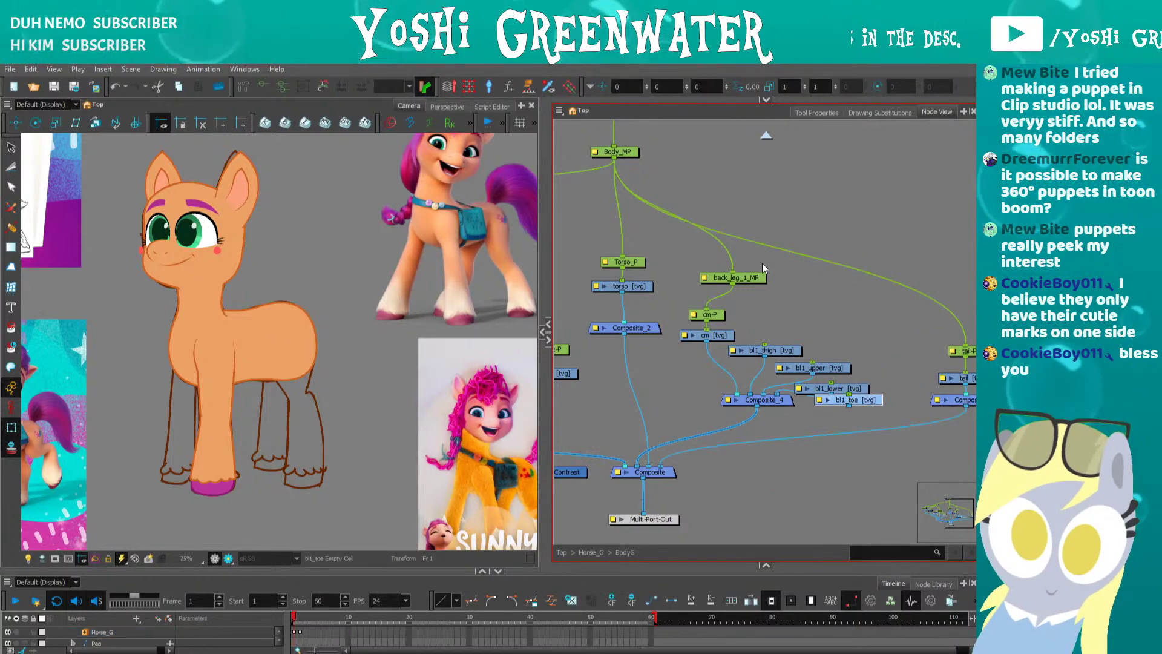
- Space bl1_toe away from bl1_lower and move the back-leg and main composites lower
left_click_drag(852, 398, 895, 387)
left_click_drag(749, 400, 745, 424)
left_click_drag(655, 476, 651, 531)
left_click(671, 397)
left_click_drag(841, 350, 735, 415)
left_click(650, 395)
- Add a parent peg to bl1_thigh and connect it to back_leg_1_MP, repositioned above the branch
left_click(726, 294)
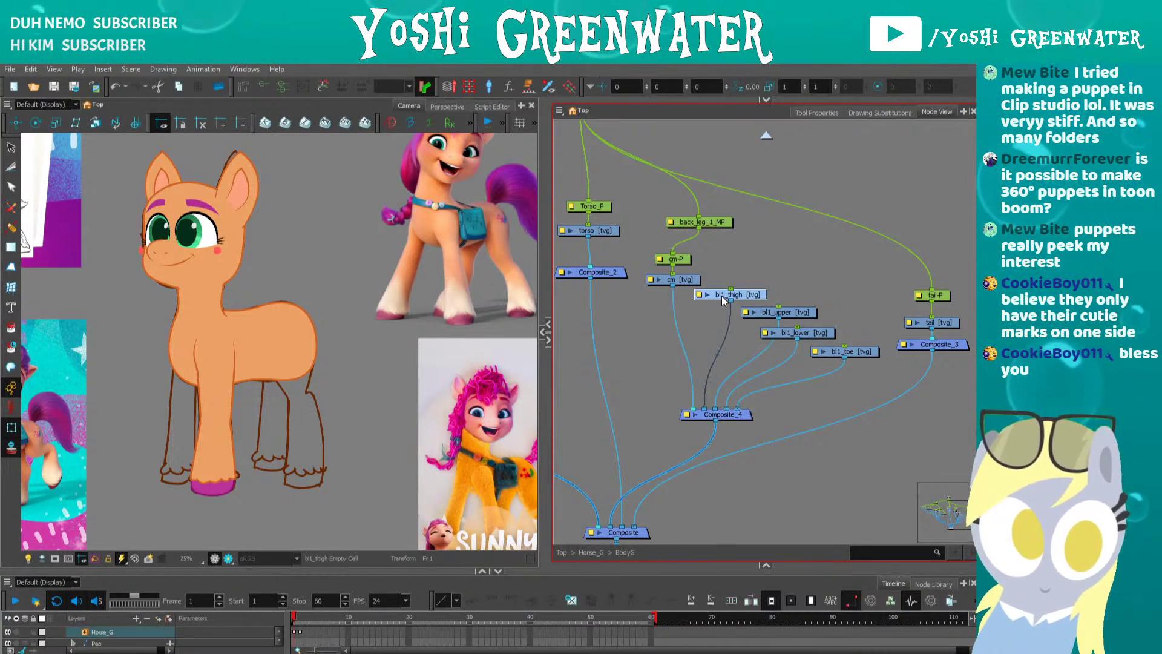
scroll(659, 320, "up", 2)
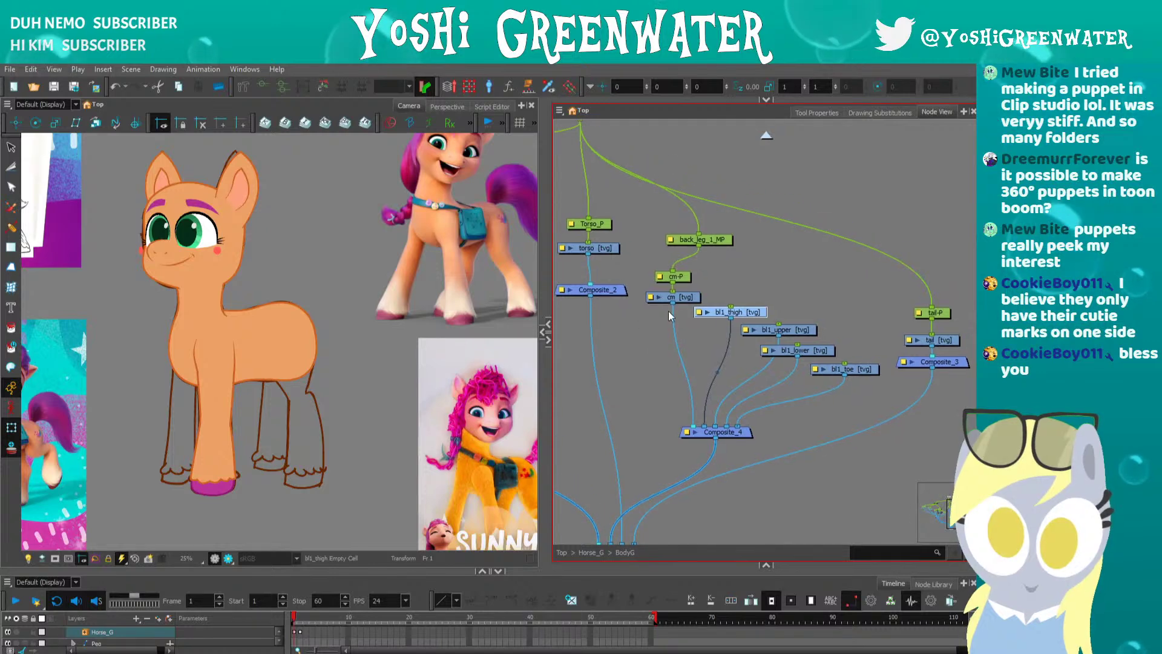
left_click_drag(710, 240, 731, 229)
left_click(712, 314)
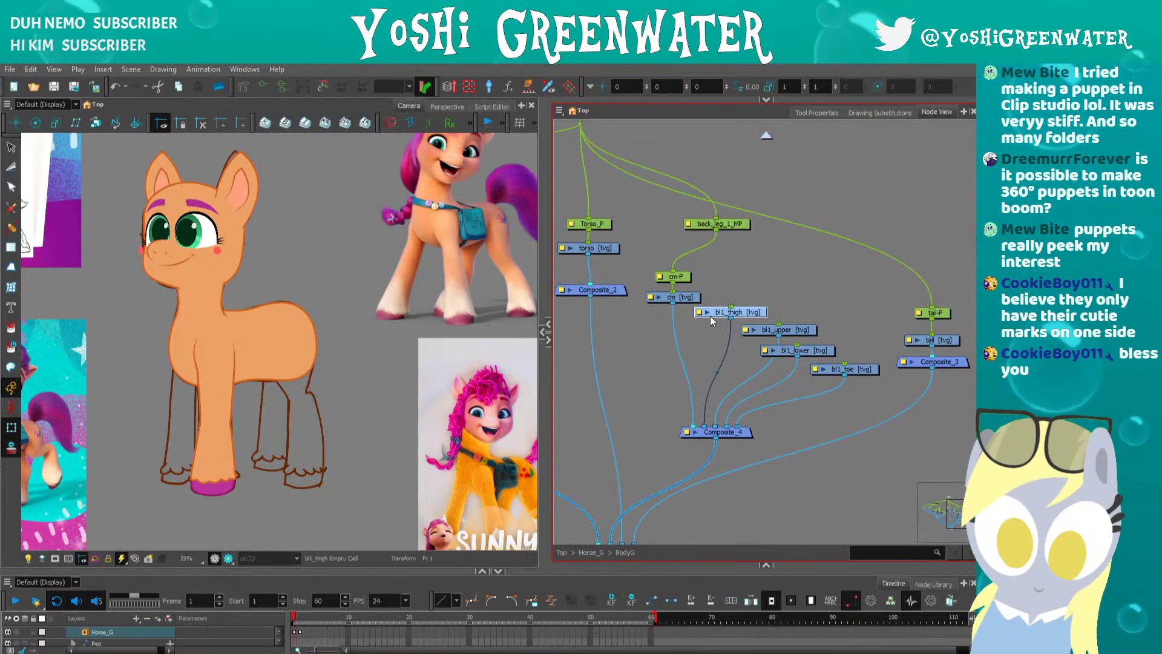
key("ctrl+p")
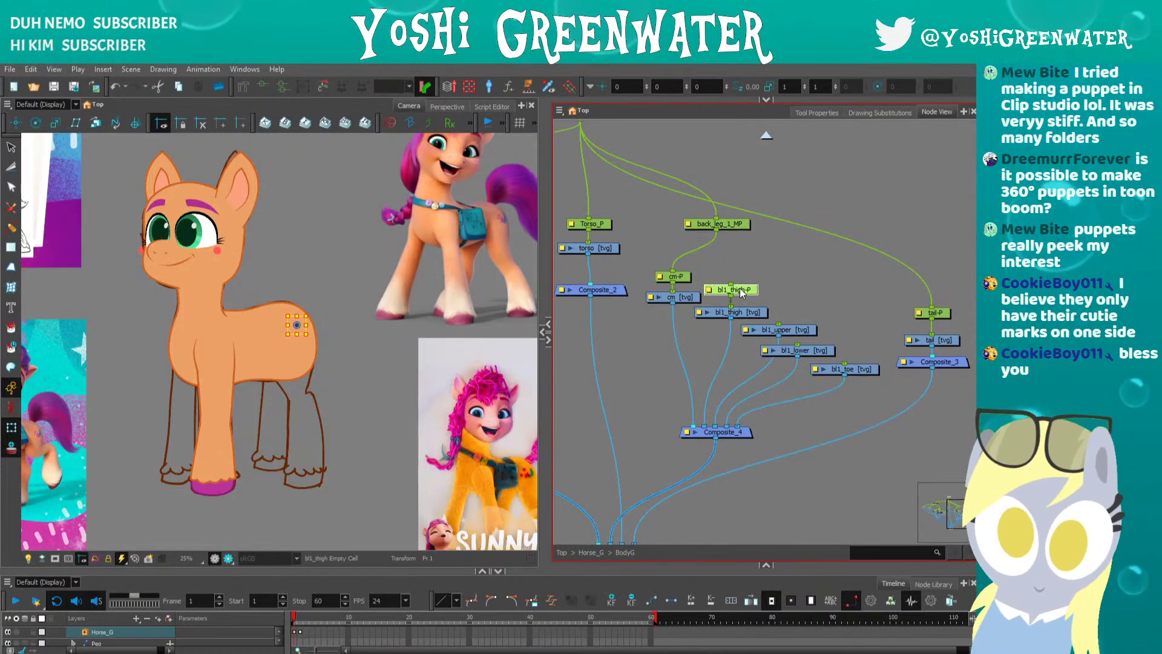
left_click(775, 289)
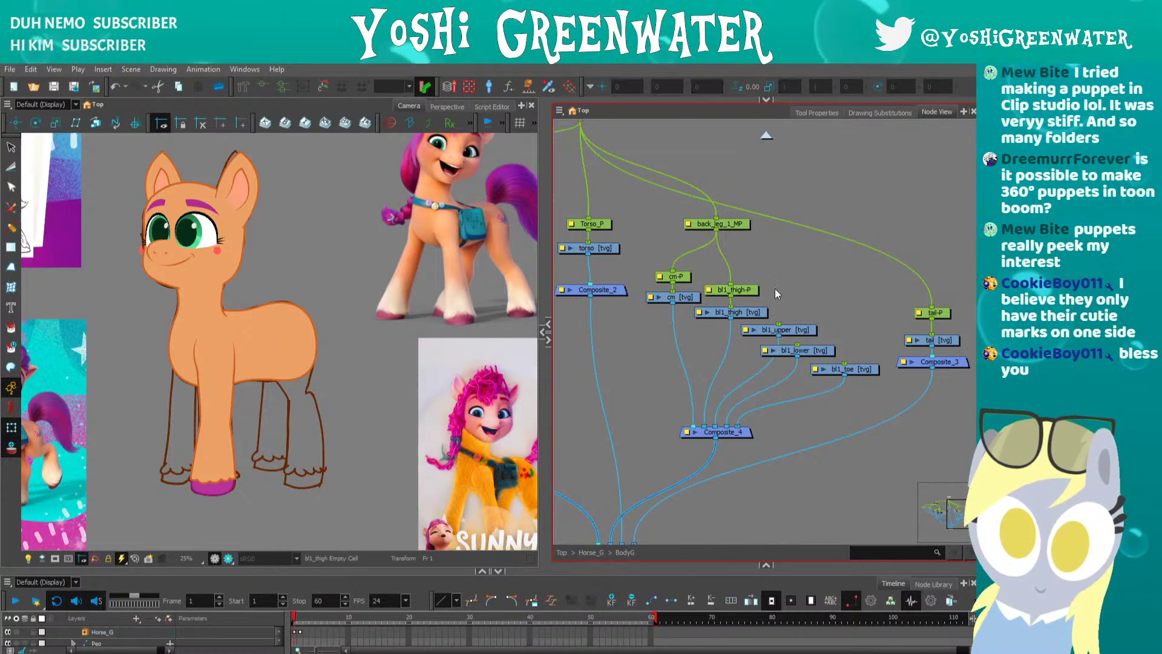
key("ctrl+p")
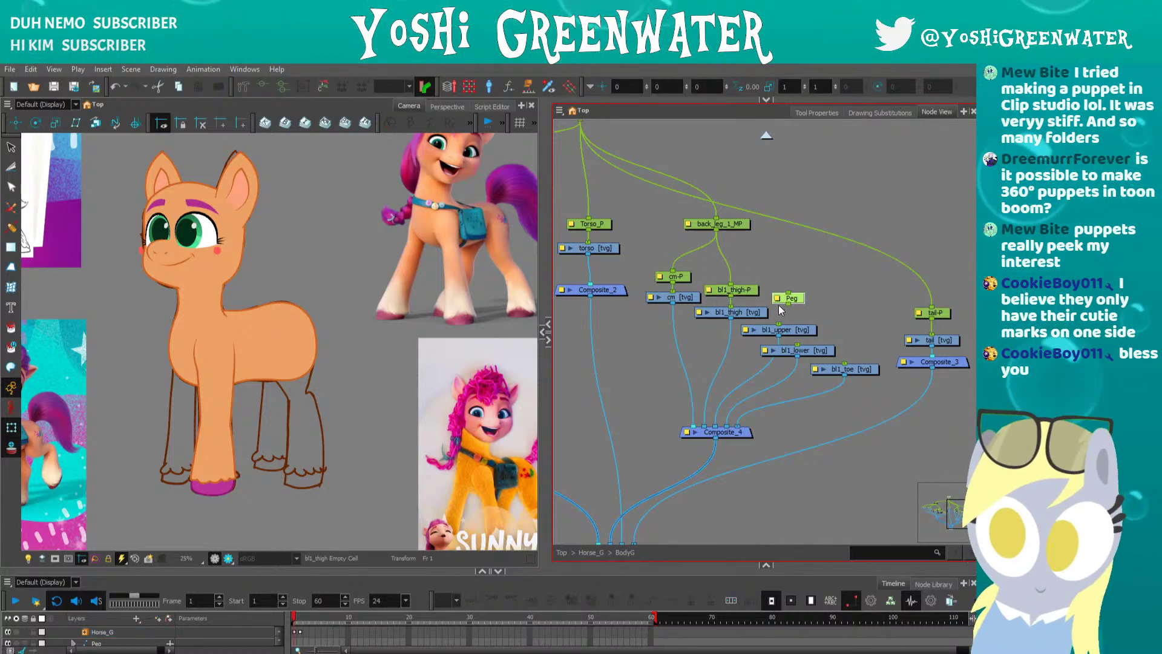
key("Delete")
left_click(272, 195)
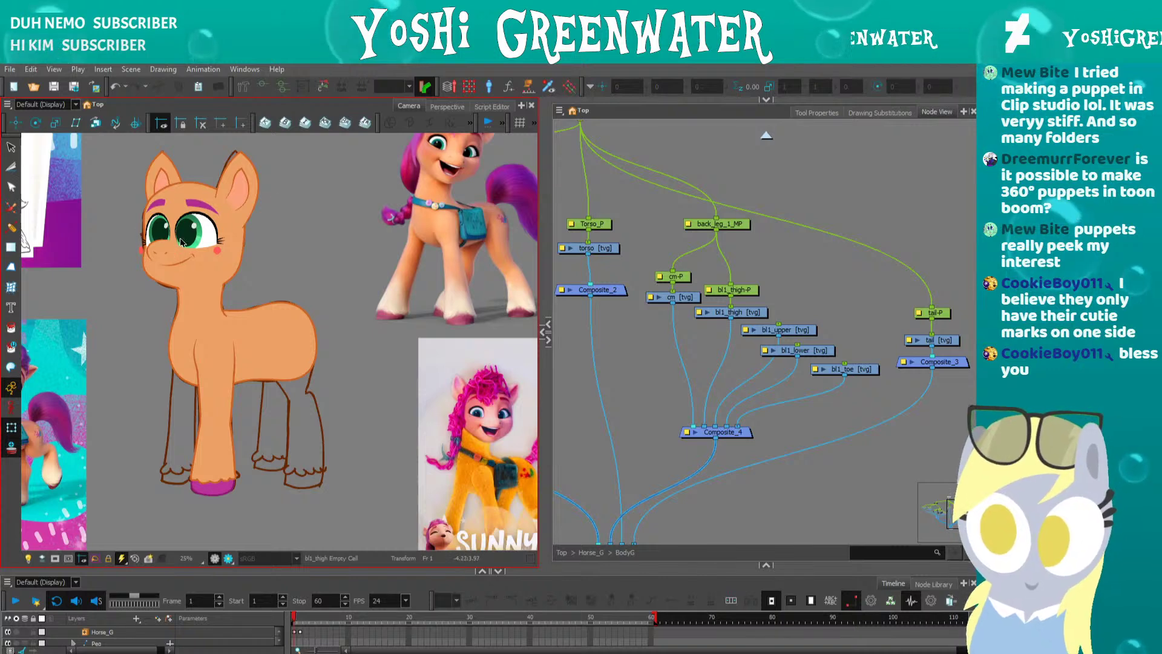
left_click_drag(186, 234, 211, 252)
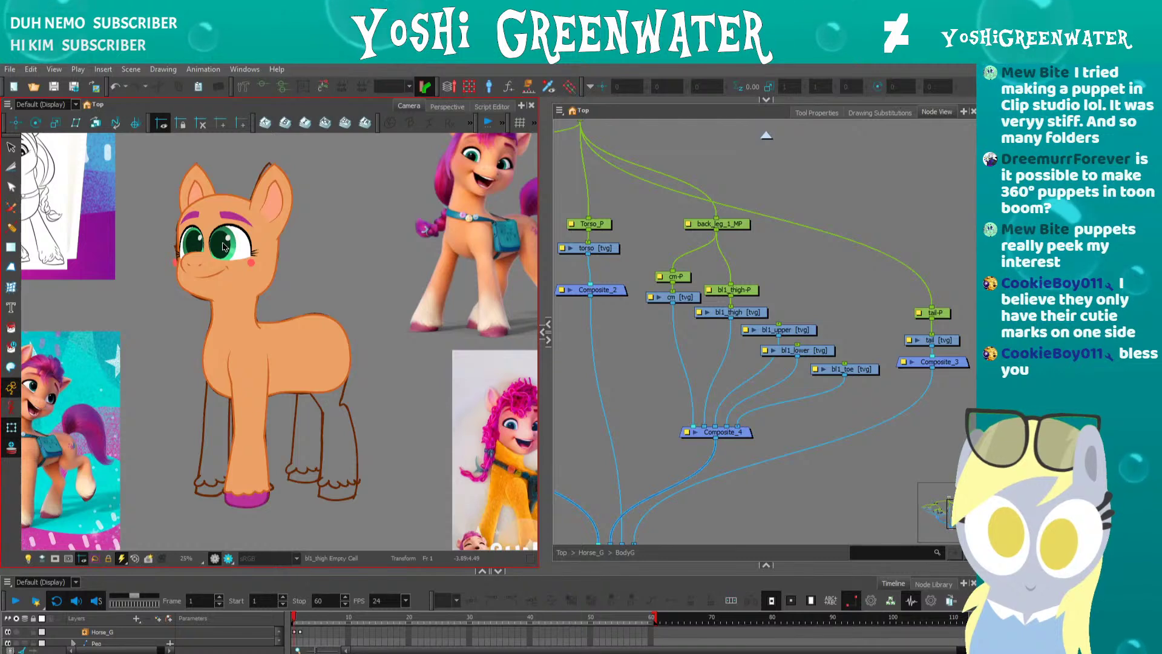
- Add parent pegs to bl1_upper and bl1_lower, connecting the bl1_upper peg to back_leg_1_MP
left_click(719, 225)
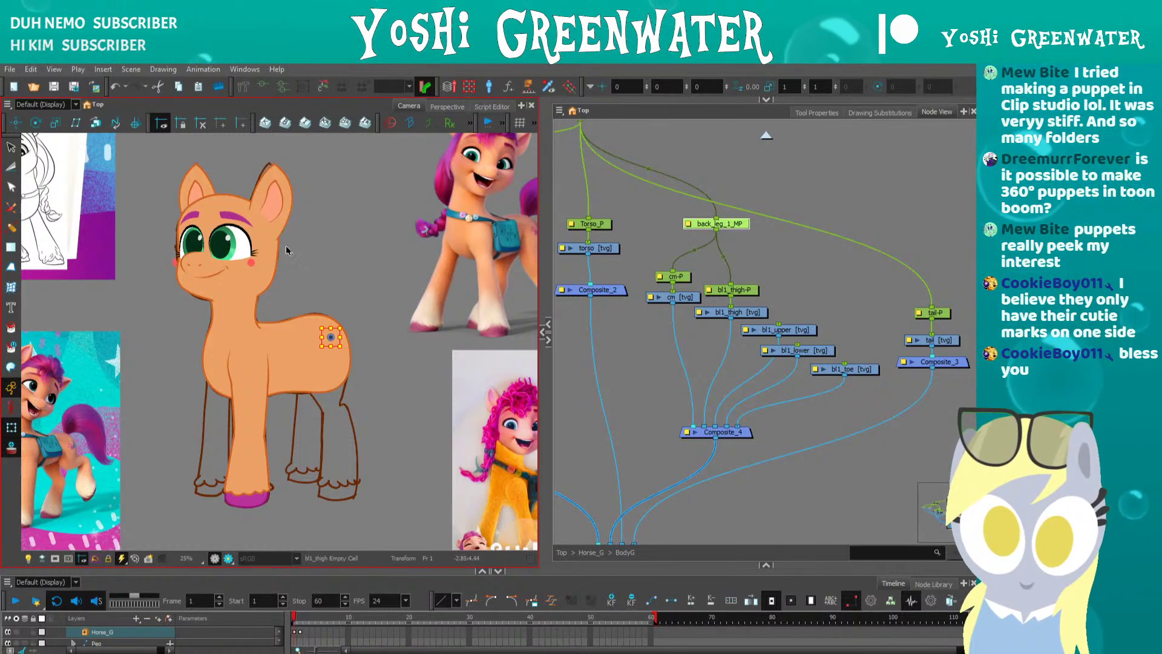
left_click(749, 290)
left_click(795, 329)
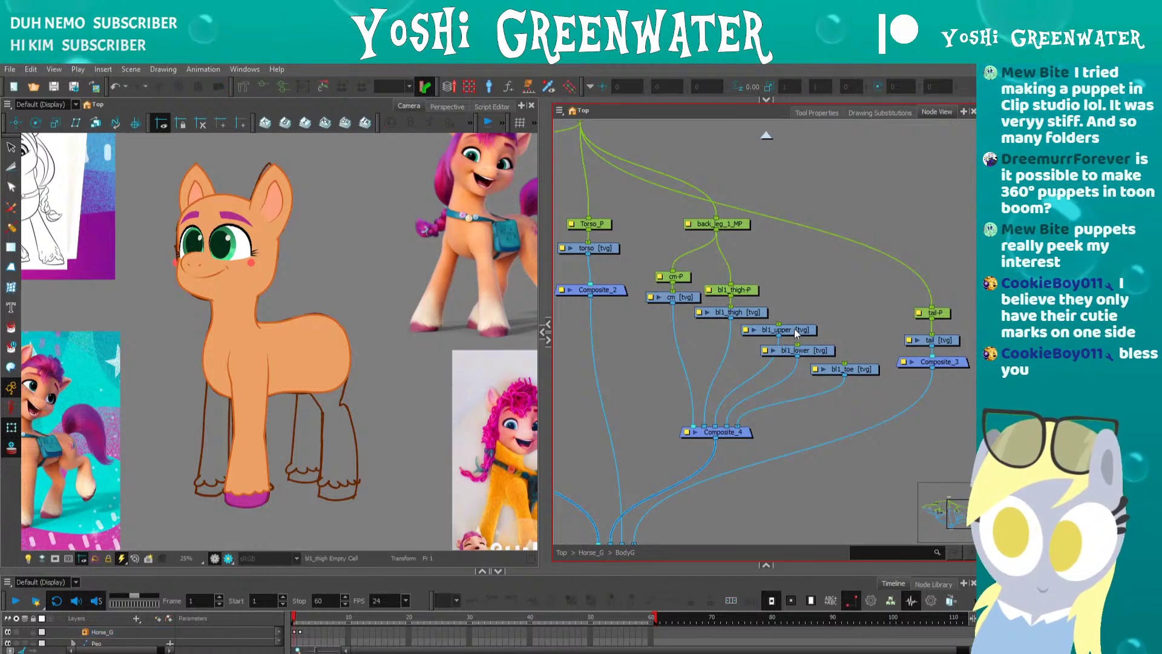
key("ctrl+p")
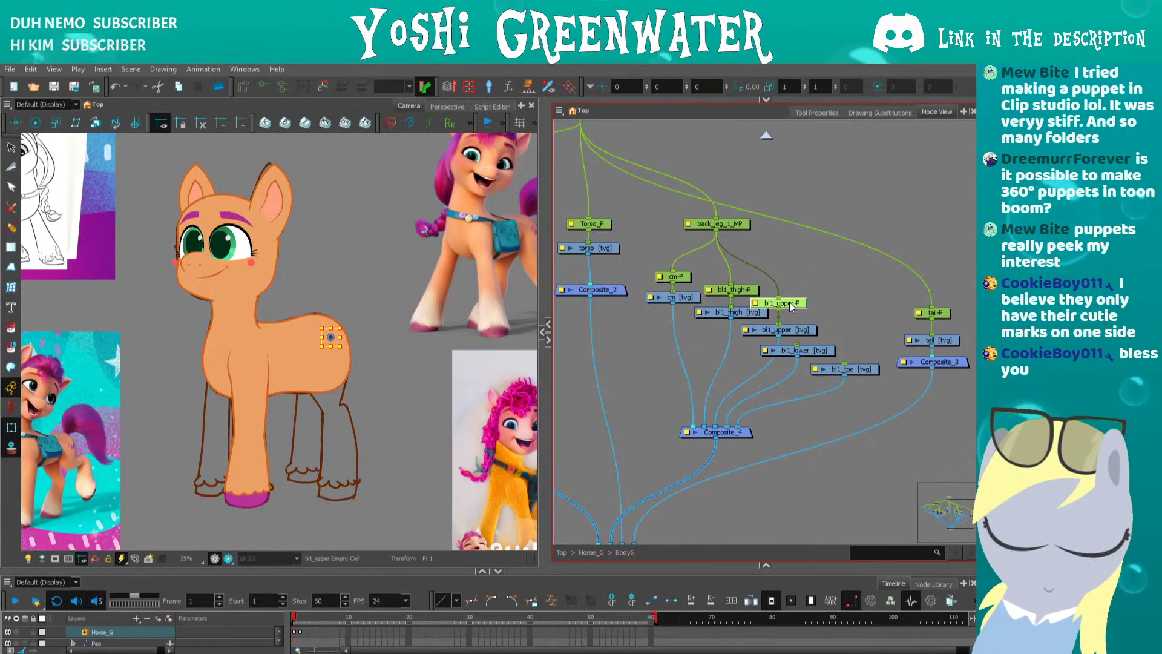
key("ctrl+p")
left_click_drag(798, 356, 808, 299)
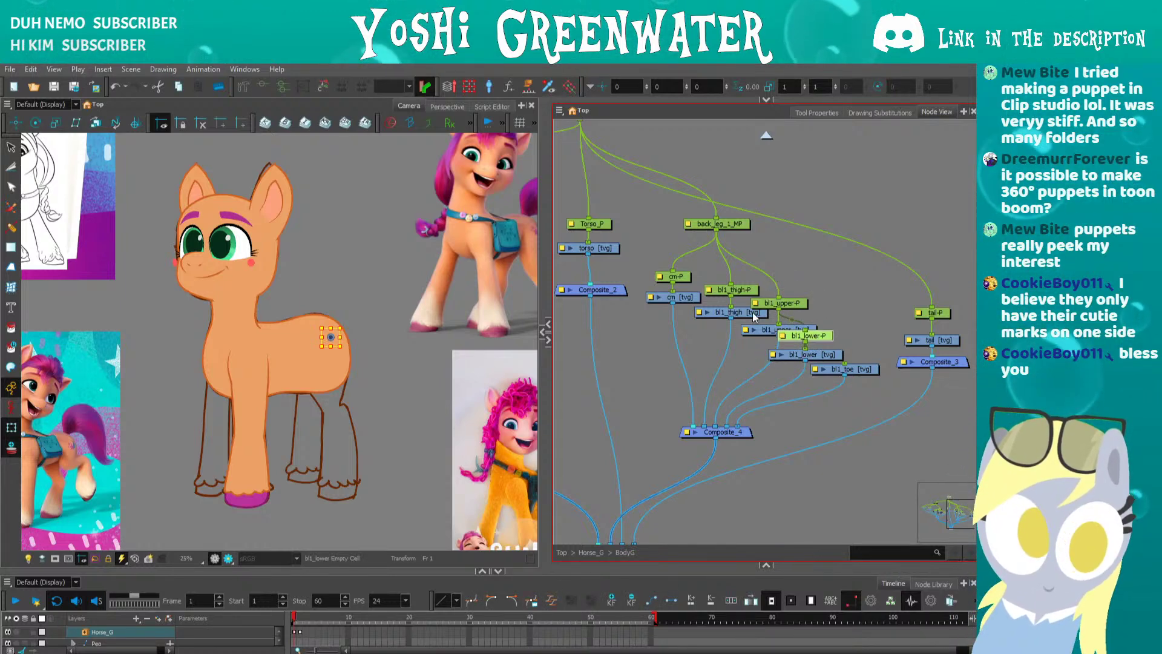
- Spread the cm, bl1_thigh and bl1_upper pegs and drawings apart to make room for the bl1_lower peg
left_click_drag(636, 261, 746, 333)
left_click_drag(731, 313, 764, 293)
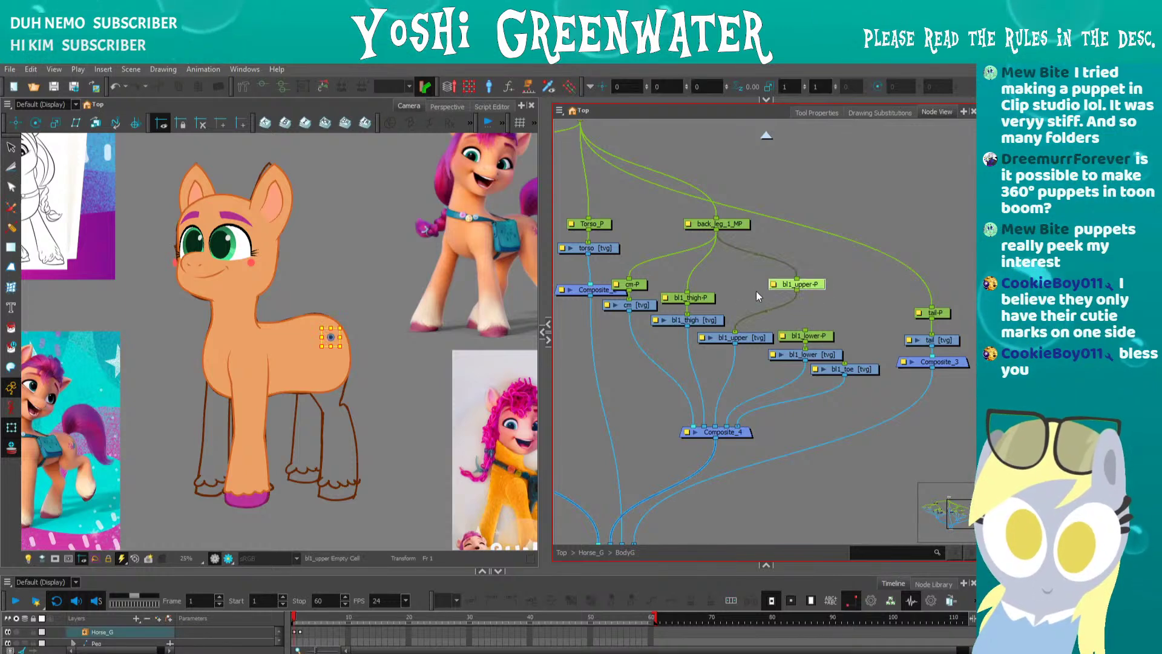
left_click_drag(818, 337, 815, 325)
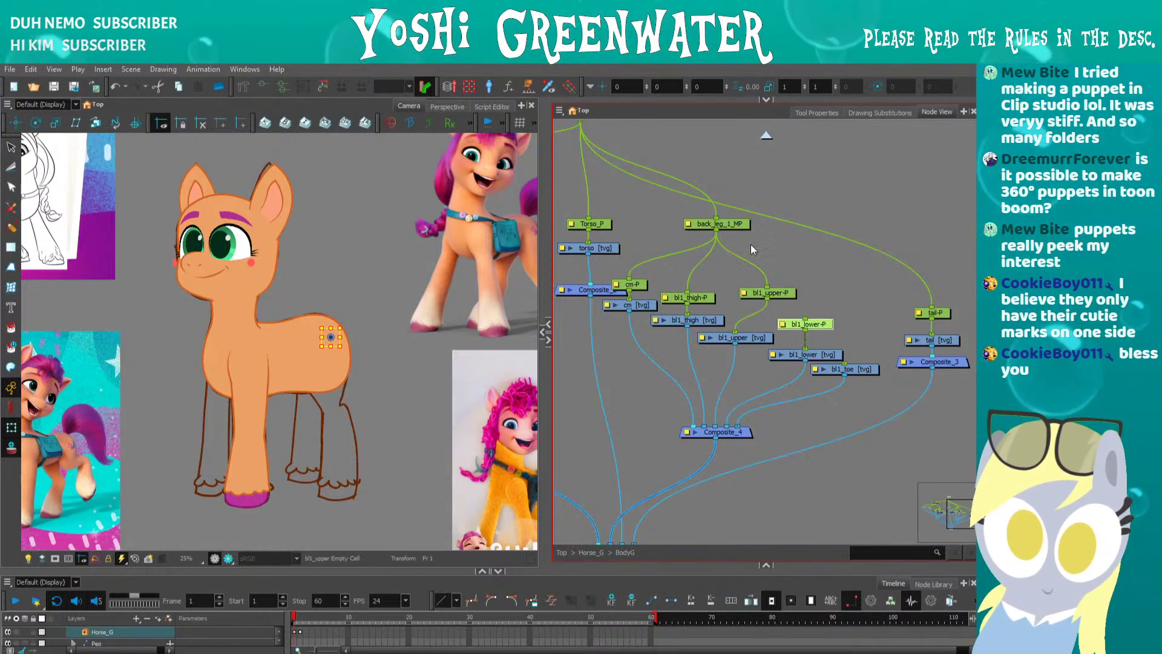
- Add a parent peg to bl1_toe and connect the lower-leg and toe pegs to back_leg_1_MP
mouse_move(852, 367)
left_mouse_down()
mouse_move(841, 344)
mouse_move(859, 384)
left_mouse_up()
key("ctrl+p")
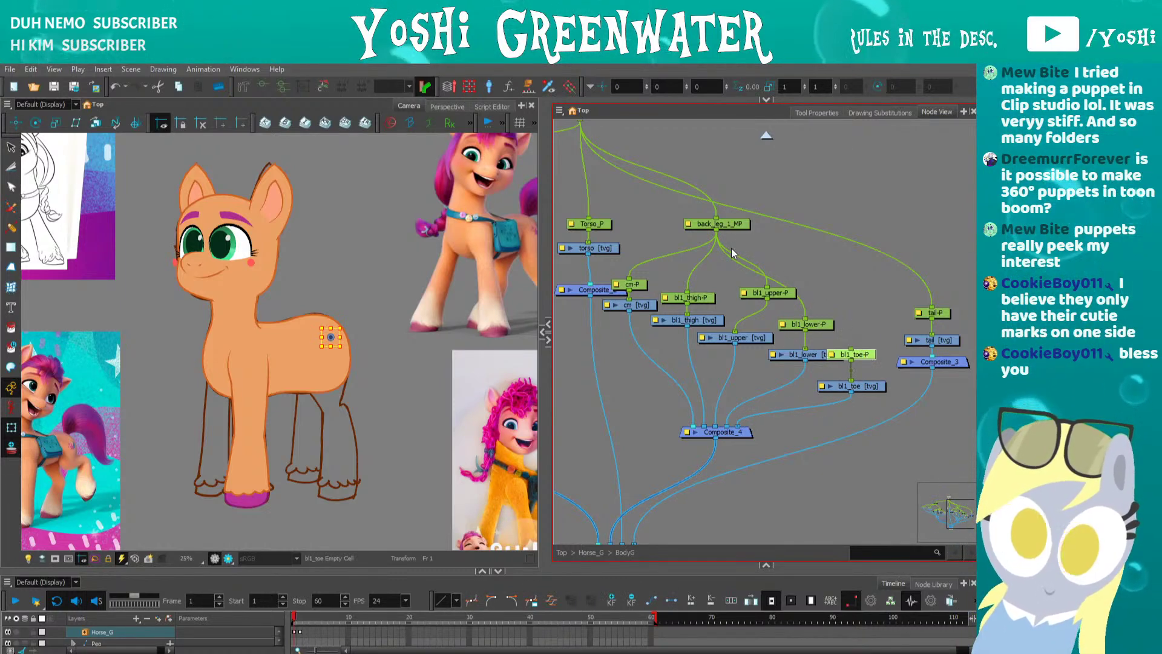
left_click_drag(717, 230, 876, 387)
- Move the whole tail branch farther away from the back-leg nodes
left_click_drag(917, 294, 952, 368)
left_click_drag(938, 312, 877, 320)
left_click_drag(711, 302, 863, 274)
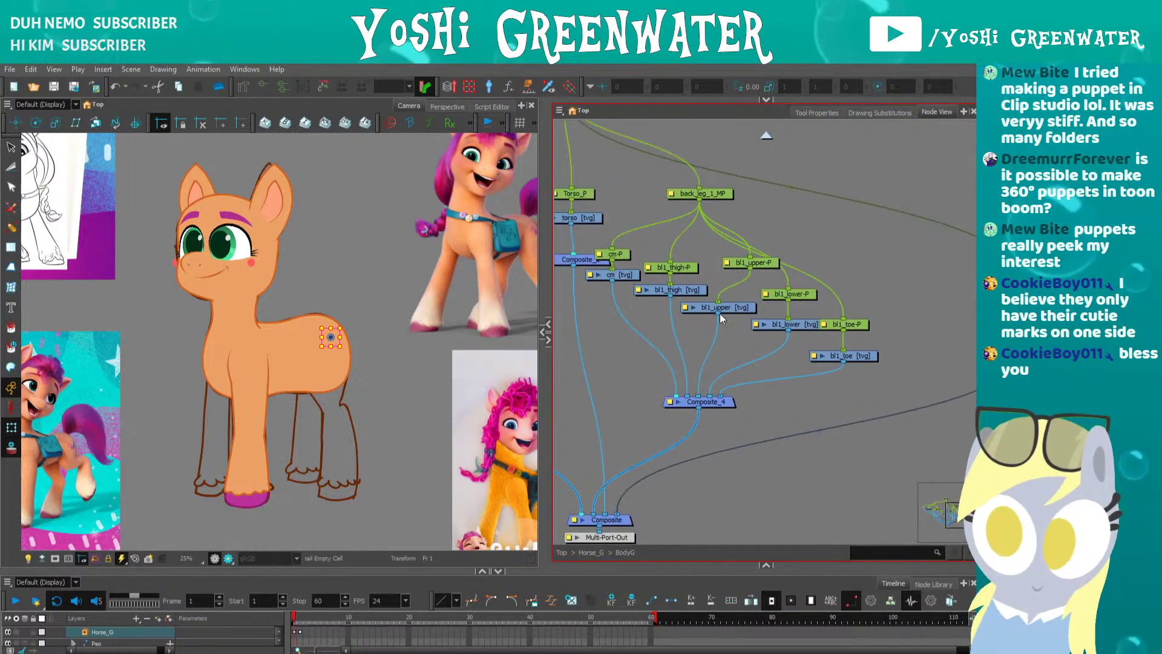
- Fan out the cm and bl1 peg-and-drawing pairs between back_leg_1_MP and their composite, centring both over the branch
left_click_drag(726, 403, 737, 409)
left_click_drag(841, 307, 882, 354)
left_click_drag(800, 348, 704, 297)
left_click(742, 292)
left_click_drag(647, 339, 682, 271)
left_click(672, 330)
left_click(667, 284)
mouse_move(688, 268)
left_mouse_down()
mouse_move(692, 282)
mouse_move(703, 257)
left_mouse_up()
left_click_drag(681, 339, 635, 309)
mouse_move(678, 408)
left_mouse_down()
mouse_move(733, 344)
mouse_move(897, 240)
mouse_move(802, 278)
mouse_move(677, 397)
left_mouse_up()
left_click_drag(658, 232, 679, 241)
left_click_drag(734, 180, 802, 203)
left_click(686, 364)
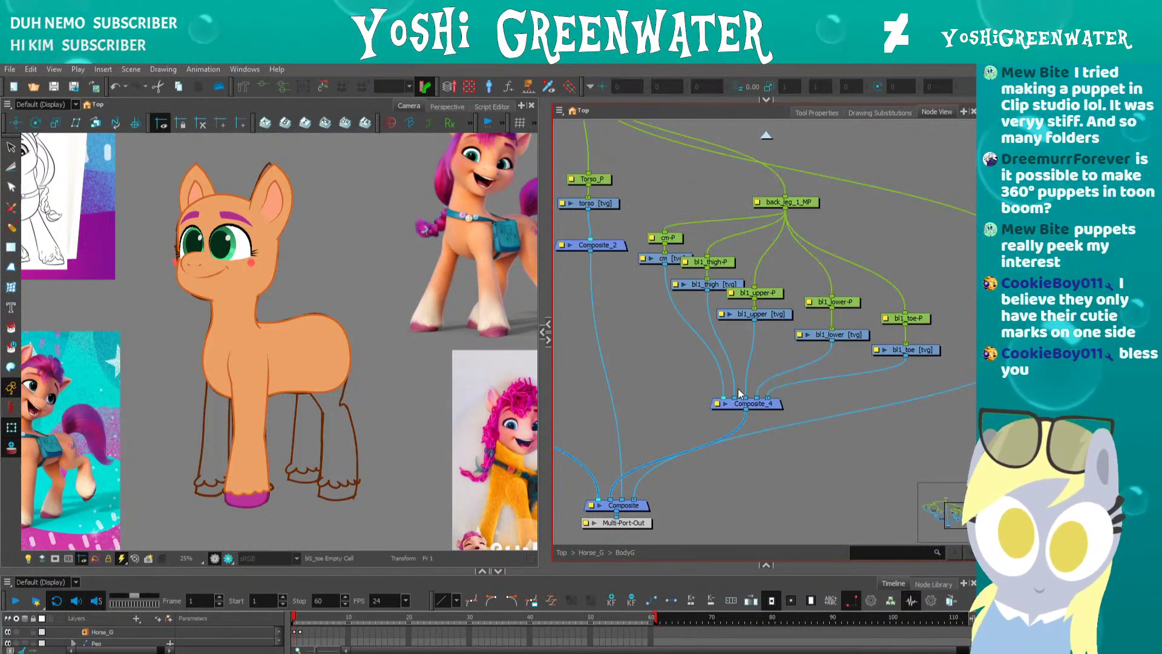
- Parent the bl1_upper drawing and the bl1_lower and bl1_toe pegs under the bl1_upper peg
left_click_drag(764, 404, 767, 411)
left_click_drag(772, 281, 818, 275)
left_click(757, 292)
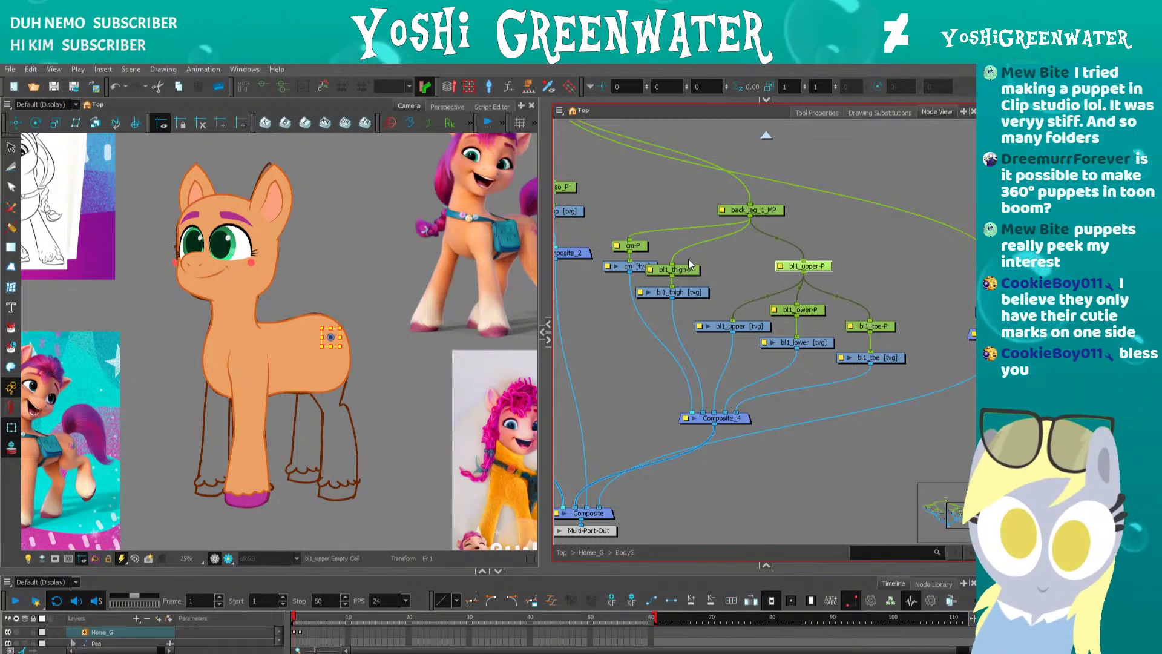
- Parent the cm peg under the bl1_thigh peg, and centre Composite_4 beneath the back-leg nodes
left_click_drag(689, 259, 702, 294)
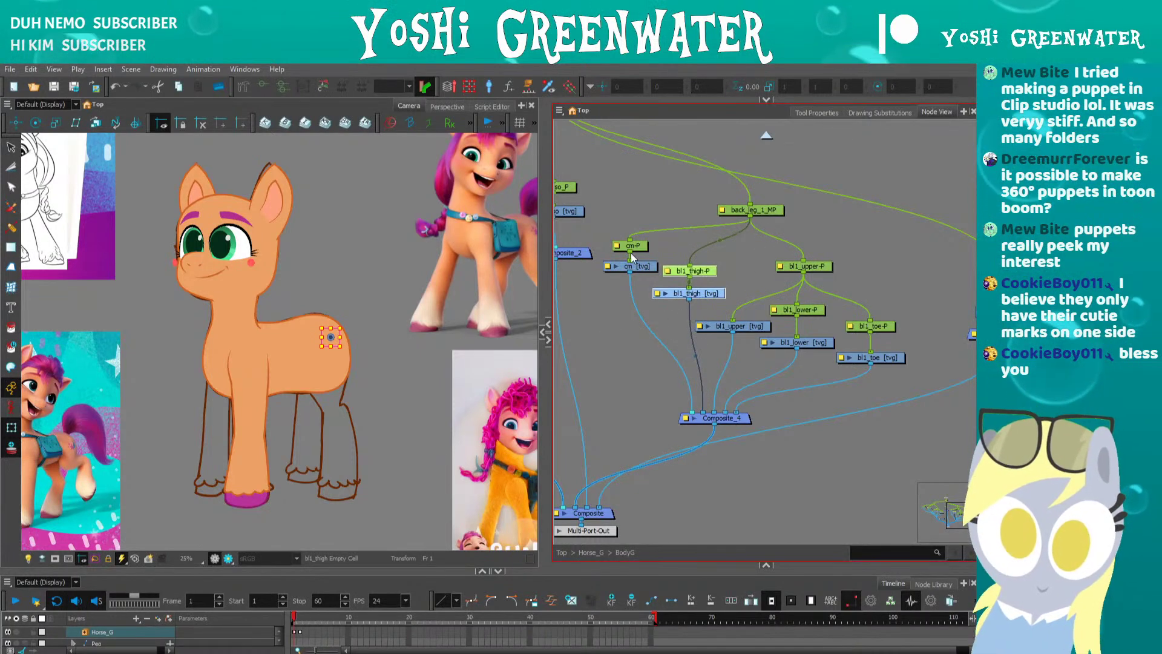
left_click_drag(625, 236, 632, 276)
left_click(621, 315)
left_click_drag(612, 337, 644, 355)
left_click_drag(744, 290, 664, 328)
left_click_drag(733, 257, 734, 276)
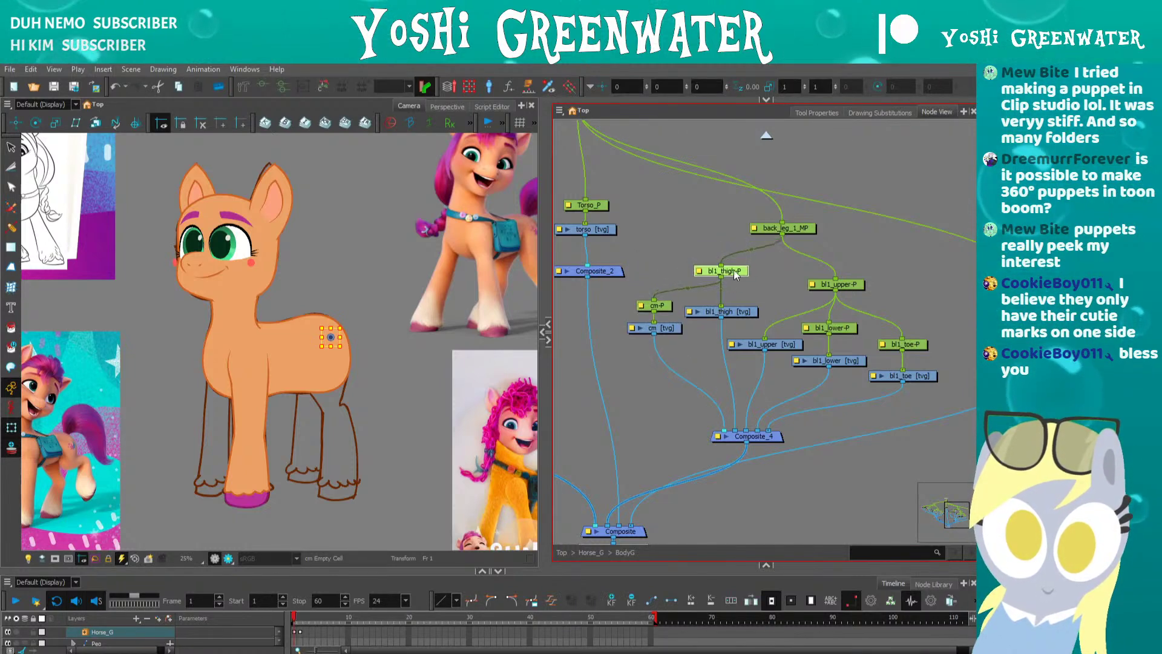
left_click(761, 232)
left_click(670, 270)
left_click_drag(759, 437, 782, 421)
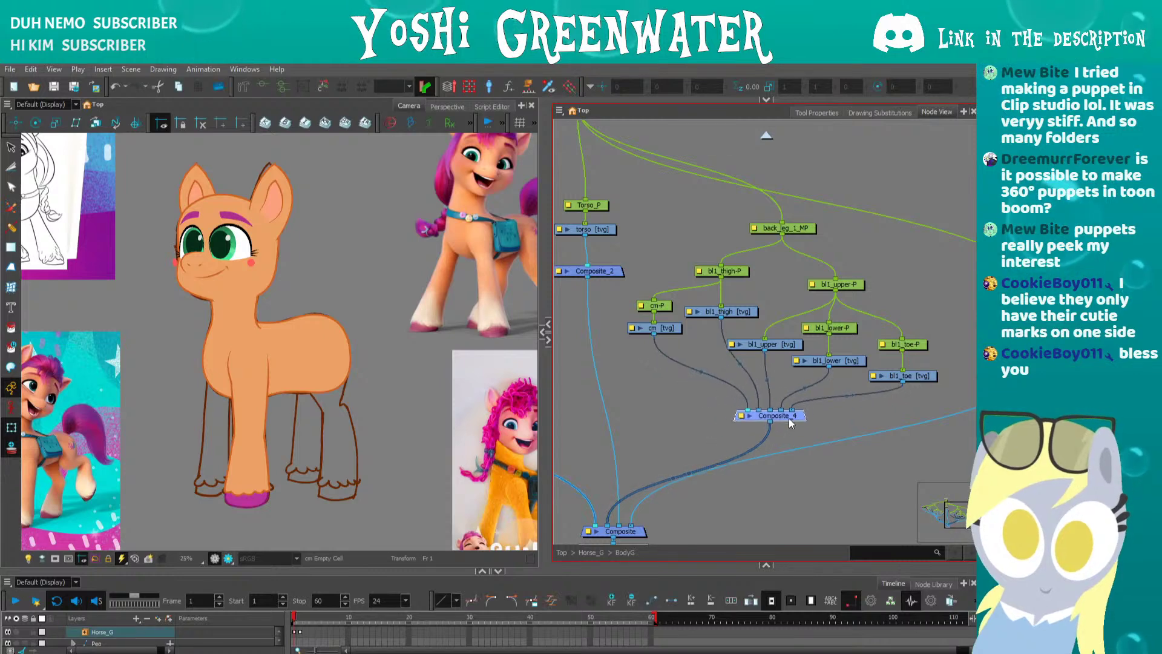
- Insert the unconnected BrightnessContrast node between Composite_1 of the front leg and the body's final Composite
scroll(699, 394, "down", 6)
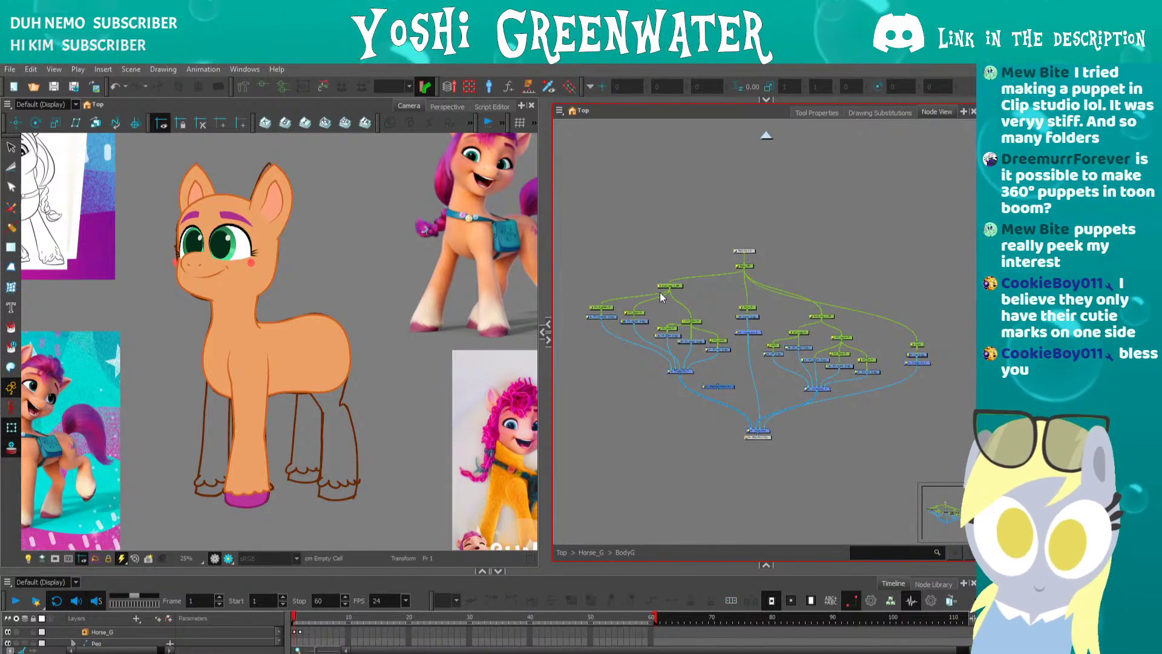
scroll(657, 304, "up", 1)
scroll(659, 339, "down", 2)
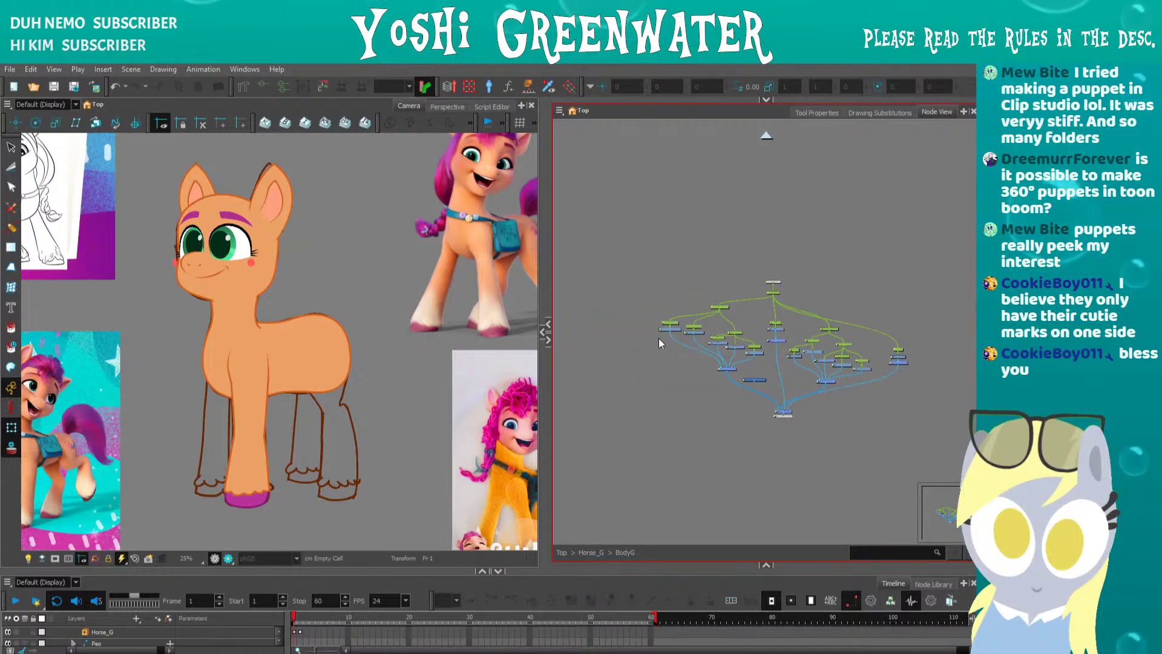
scroll(920, 404, "up", 3)
left_click_drag(815, 393, 940, 413)
scroll(714, 363, "up", 2)
left_click_drag(717, 363, 637, 371)
- Show the puppet in render view and frame the front leg up close
left_click(542, 331)
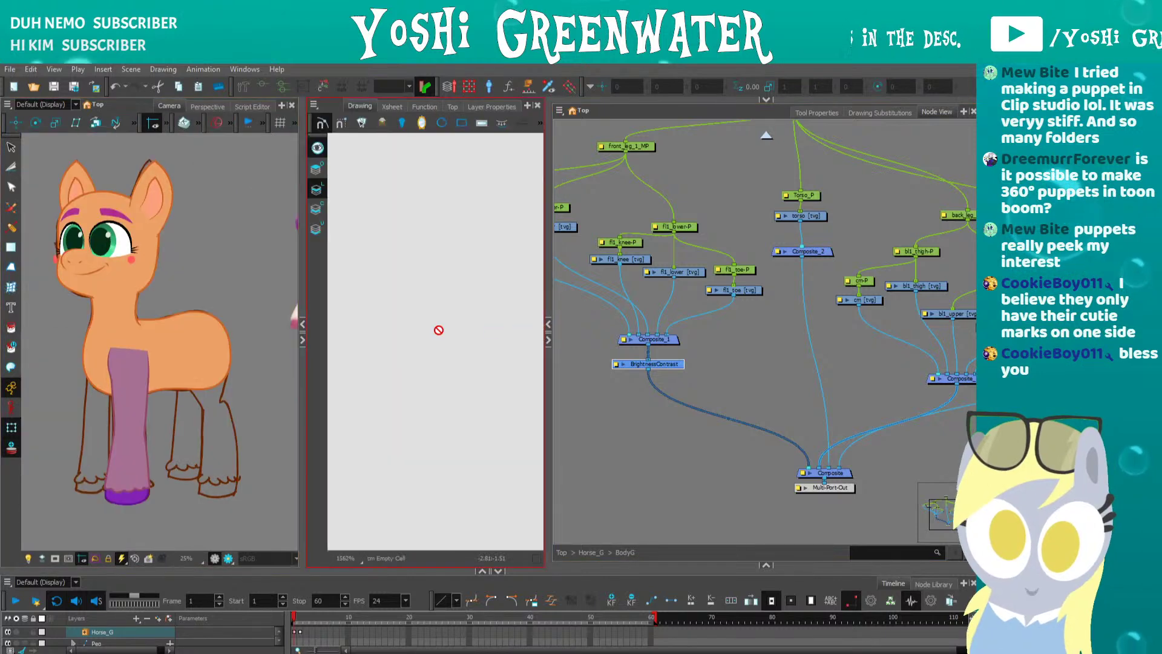
left_click_drag(156, 403, 159, 321)
left_click(215, 558)
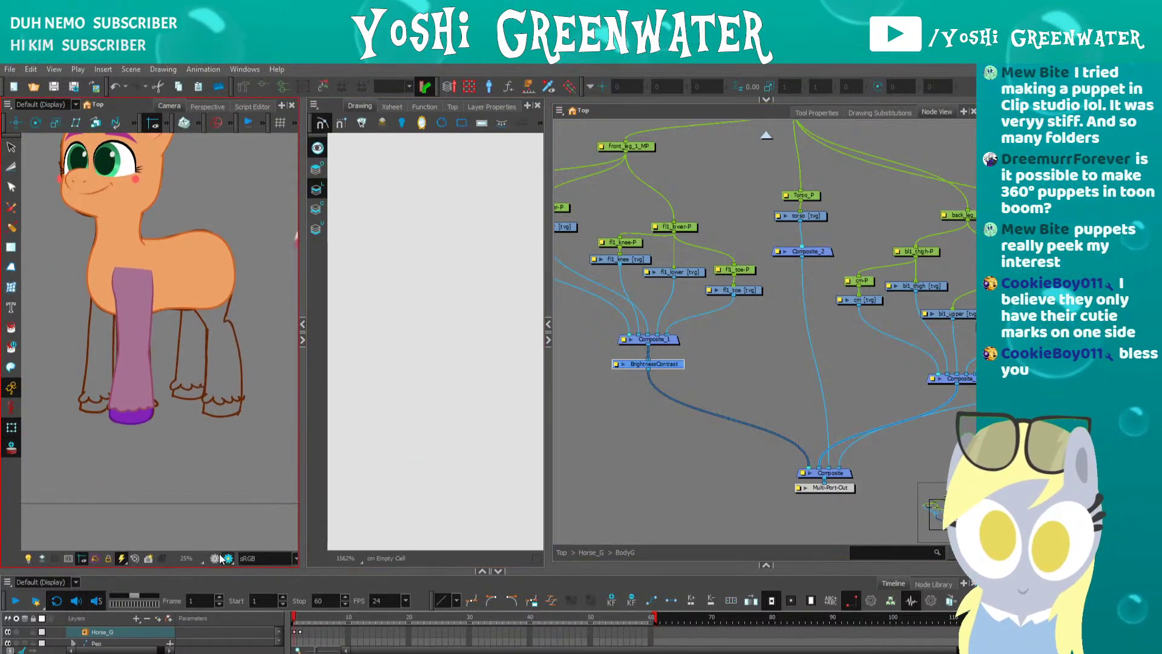
scroll(130, 363, "up", 2)
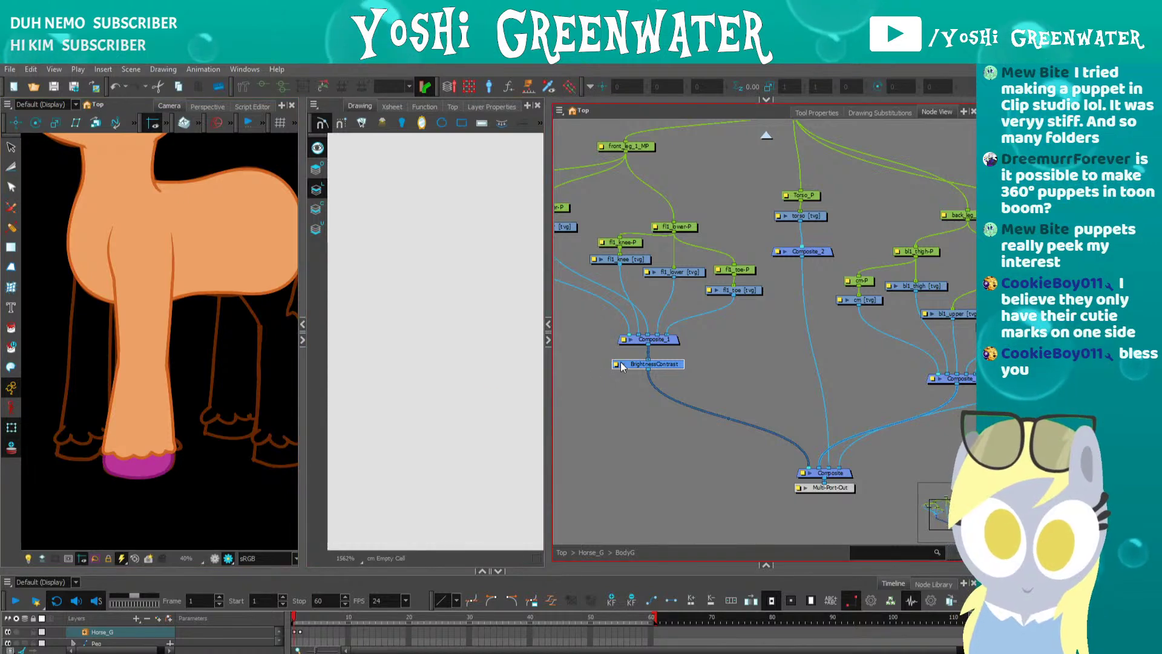
- Set the BrightnessContrast node's brightness to -20 and check the darkened front leg against the torso
left_click(491, 106)
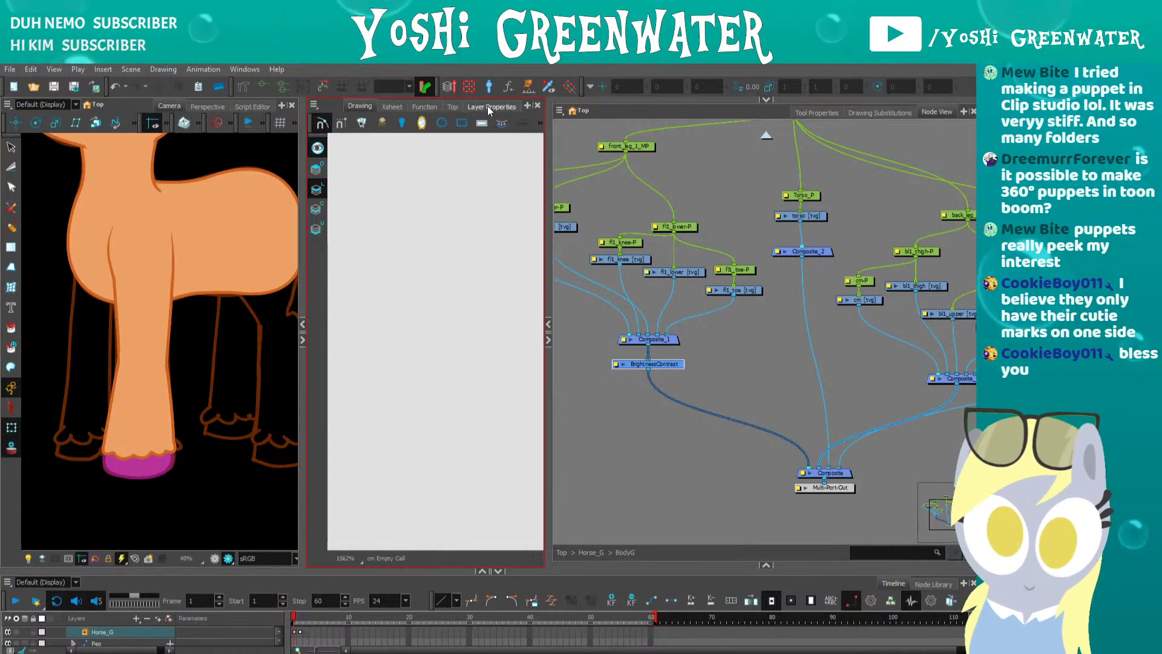
left_click(517, 199)
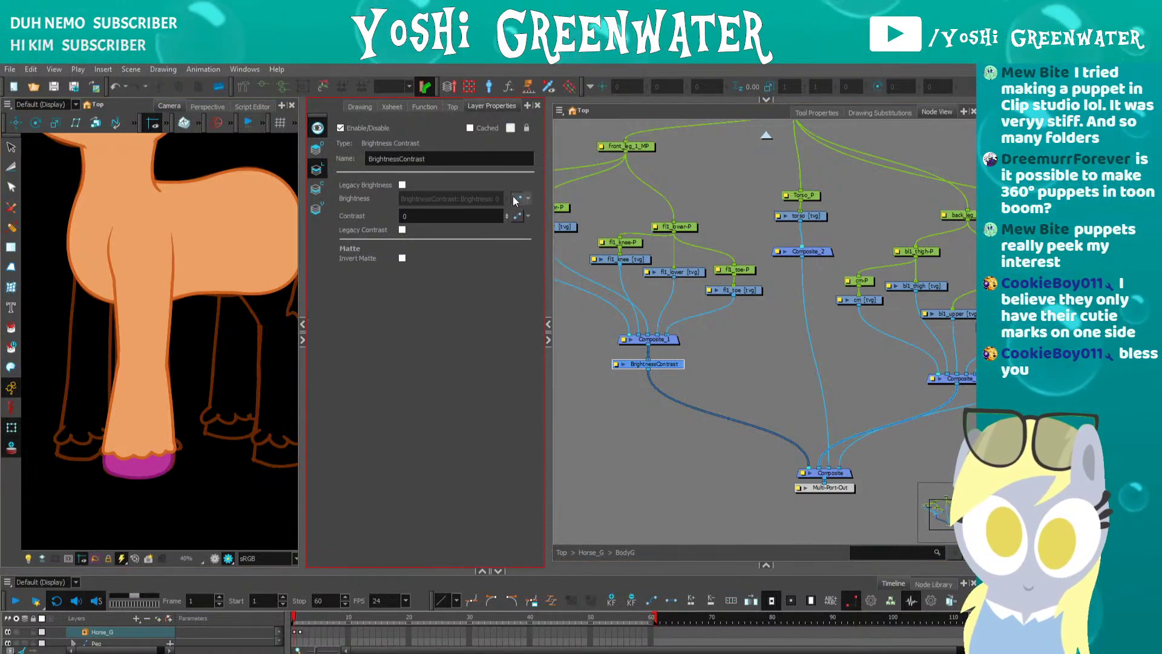
left_click(517, 200)
left_click_drag(424, 228, 509, 330)
type("-20.0000")
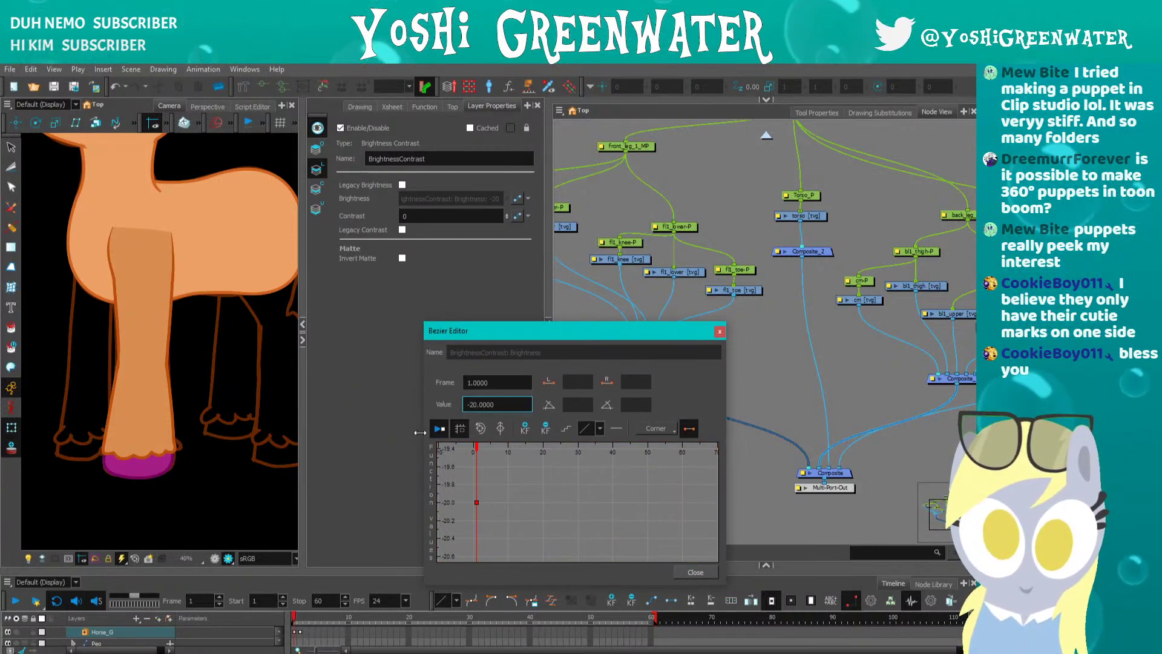
left_click_drag(525, 333, 494, 351)
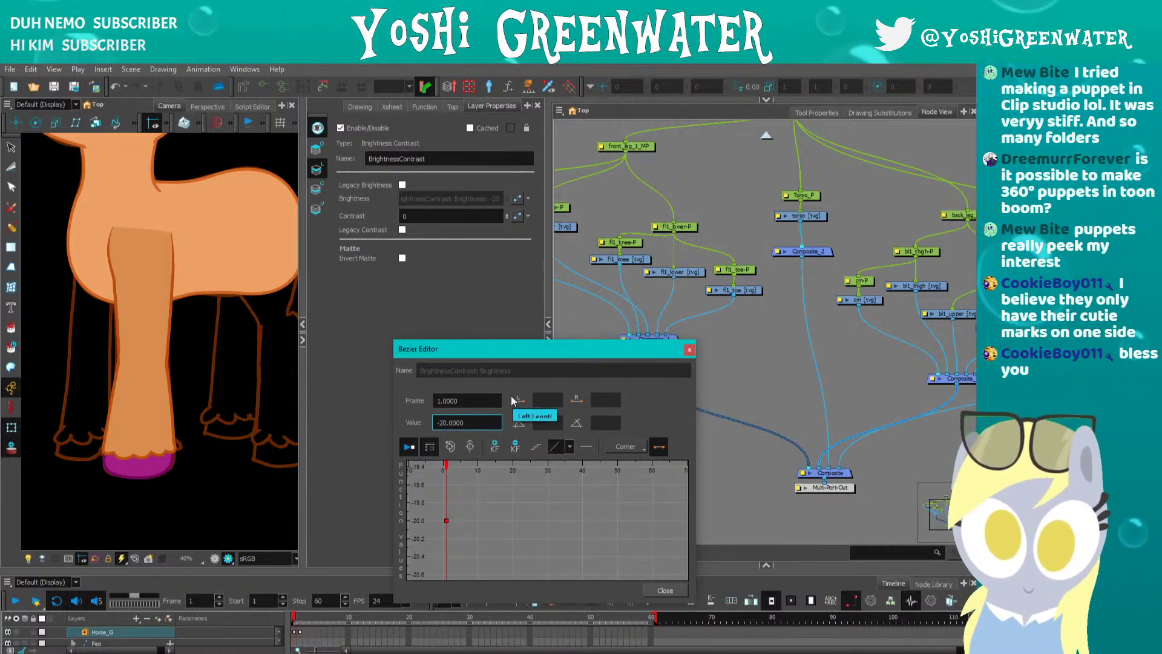
left_click_drag(108, 434, 167, 453)
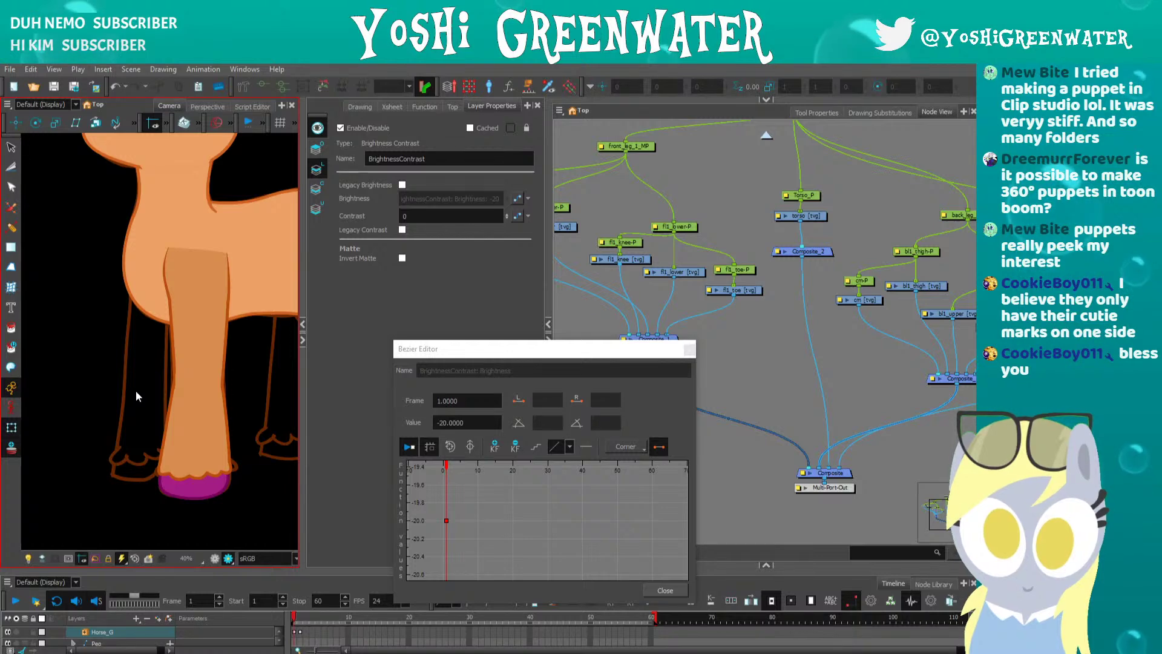
left_click(689, 349)
left_click_drag(636, 373, 636, 378)
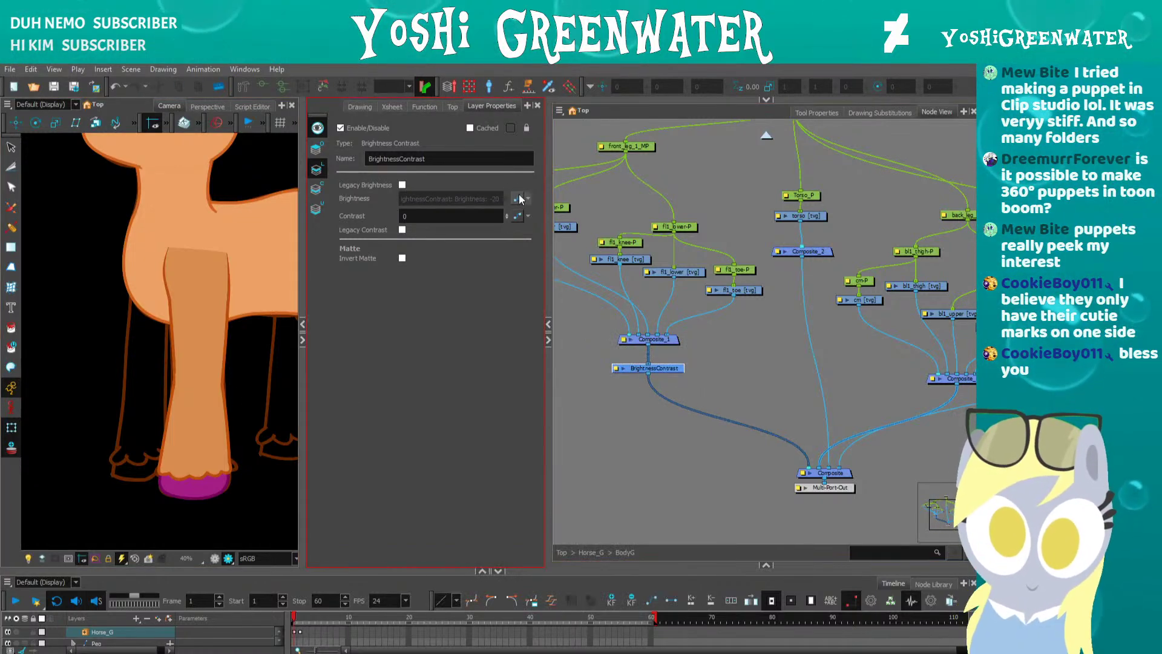
- Reset the BrightnessContrast node's brightness to 0
left_click(518, 198)
left_click(421, 301)
type("0")
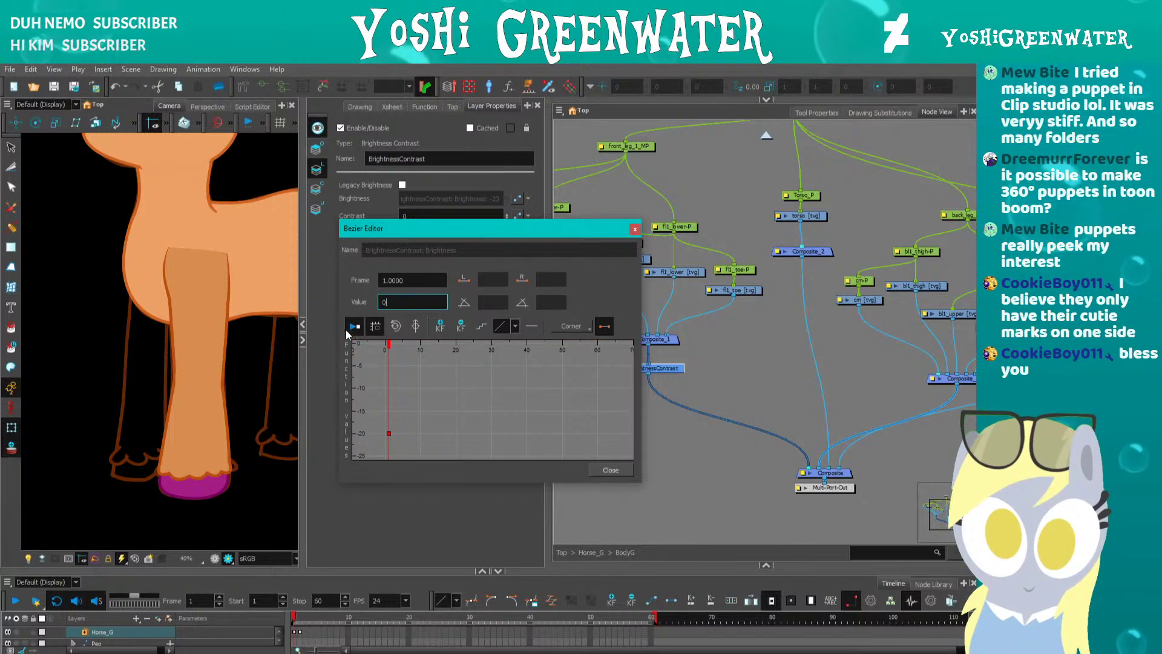
left_click(634, 229)
- Duplicate the front leg's BrightnessContrast node and insert the copy between Composite_4 and the body's final Composite
left_click(619, 391)
left_click_drag(620, 391, 448, 402)
left_click(507, 376)
key("ctrl+c")
key("ctrl+v")
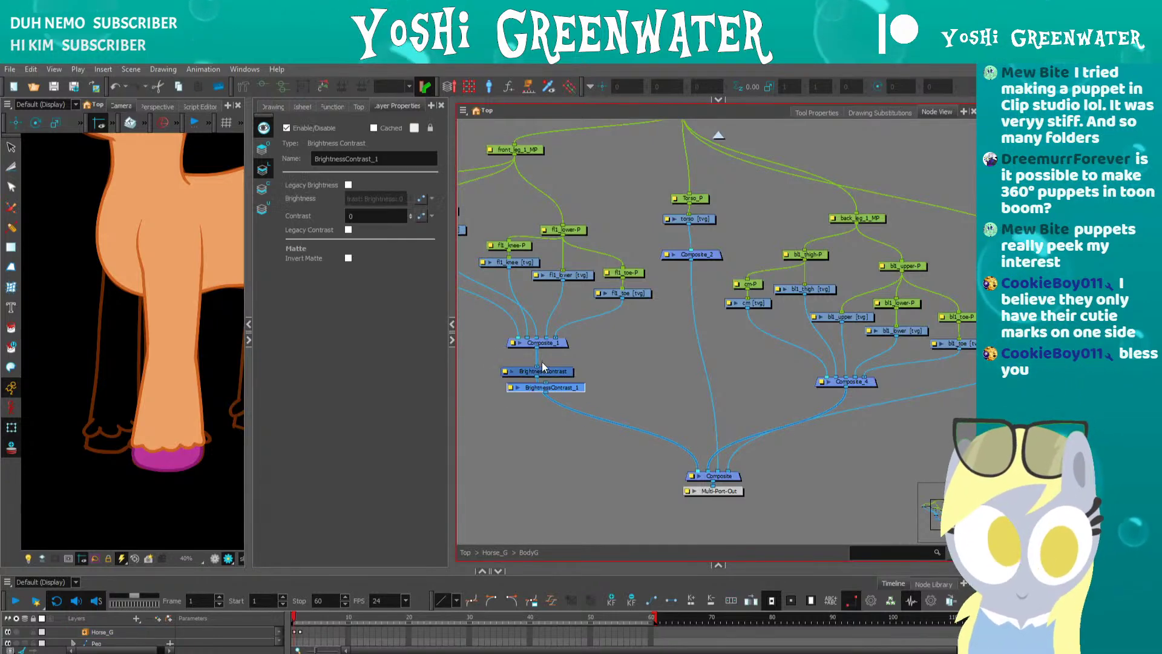
left_click_drag(558, 388, 625, 398)
- Shift the tail branch lower and move Composite_2 closer beneath the torso drawing
left_click_drag(876, 262, 921, 323)
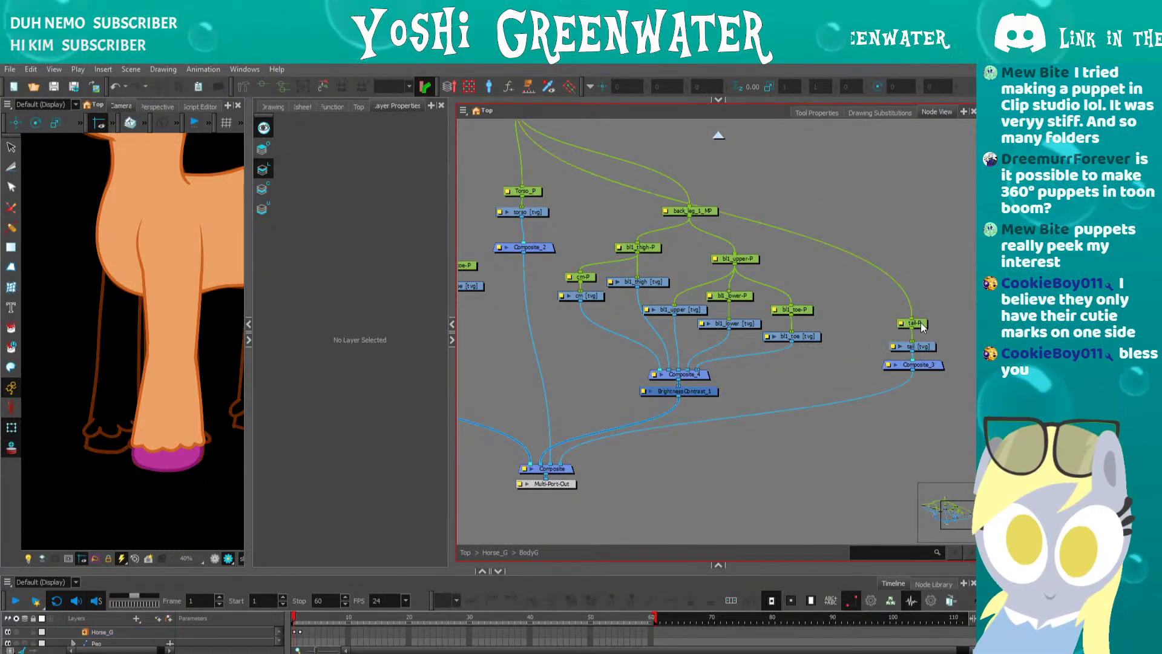
left_click_drag(530, 333, 618, 383)
left_click_drag(604, 300, 602, 288)
left_click(604, 321)
- Raise the fl1_lower peg slightly above its knee, lower-leg and toe nodes
left_click_drag(186, 323, 61, 379)
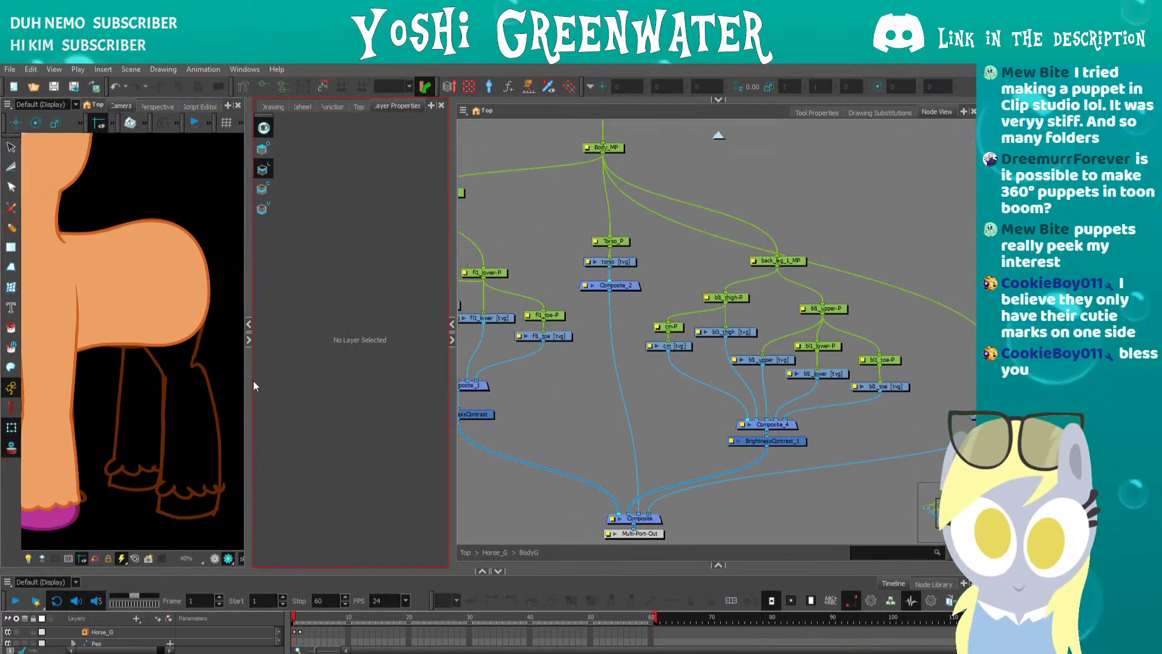
left_click_drag(253, 380, 313, 385)
left_click_drag(503, 473, 538, 445)
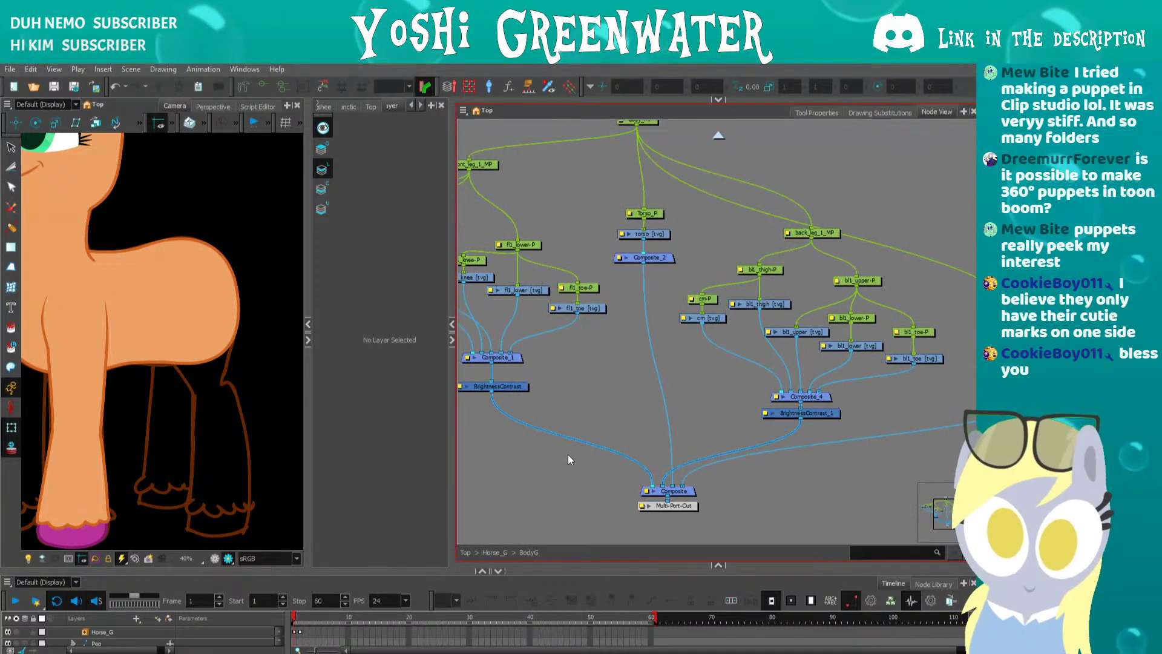
left_click_drag(460, 311, 508, 330)
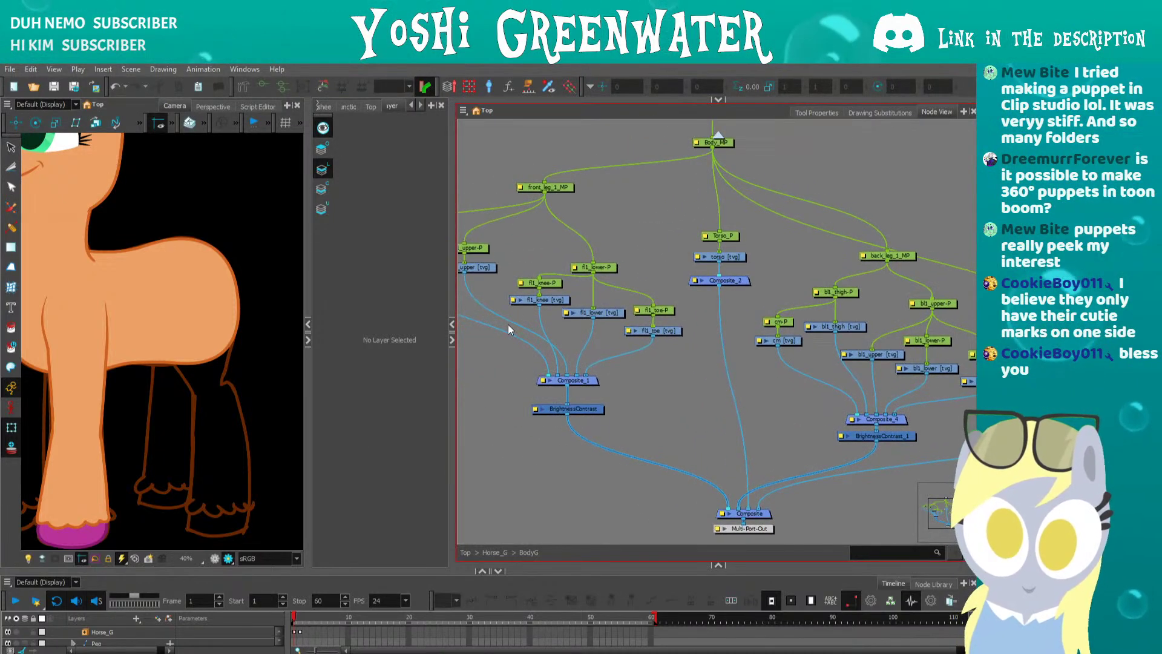
left_click_drag(599, 266, 599, 256)
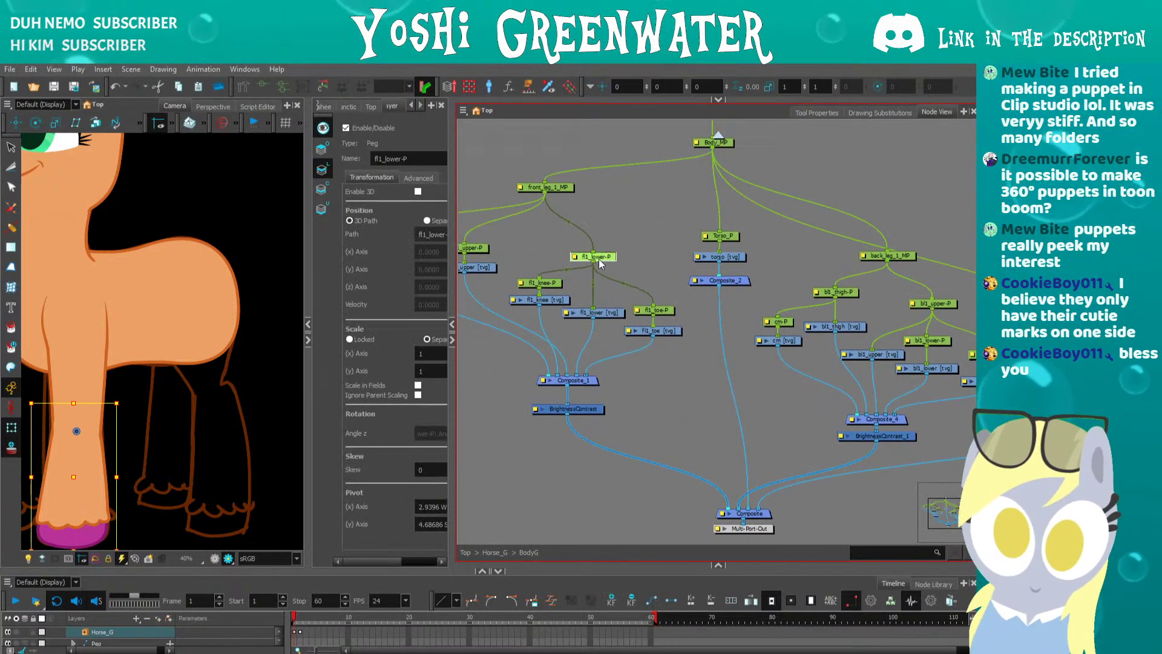
left_click_drag(631, 394, 519, 393)
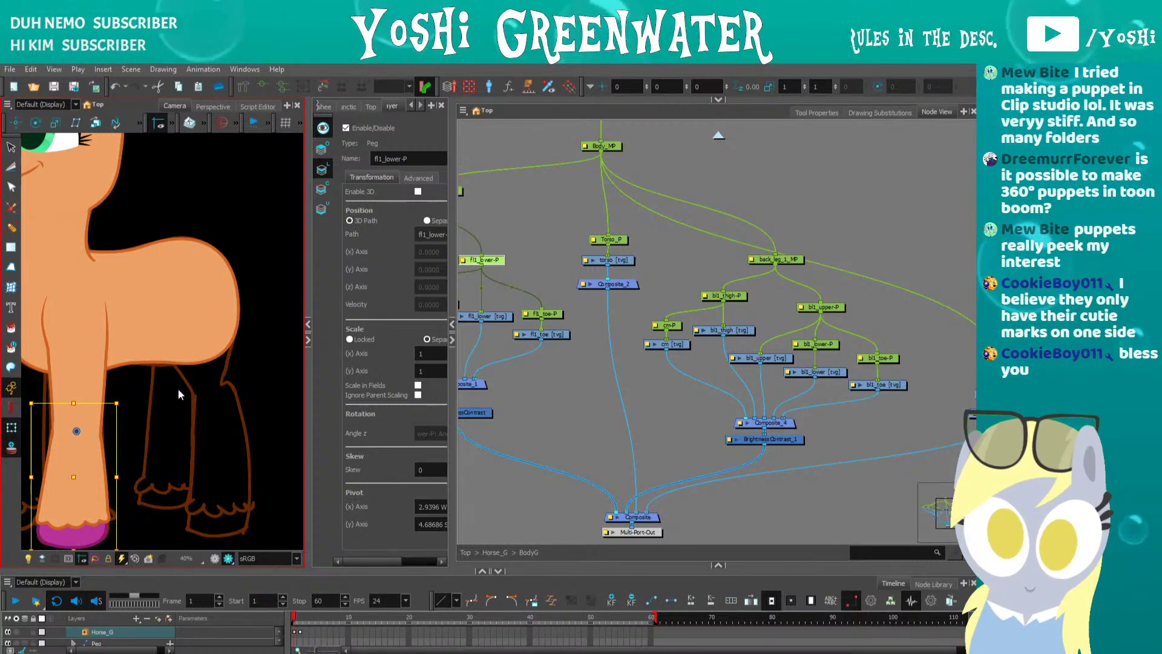
- Disable the torso drawing so the sketch lines behind it can be seen
left_click(134, 343)
key("d")
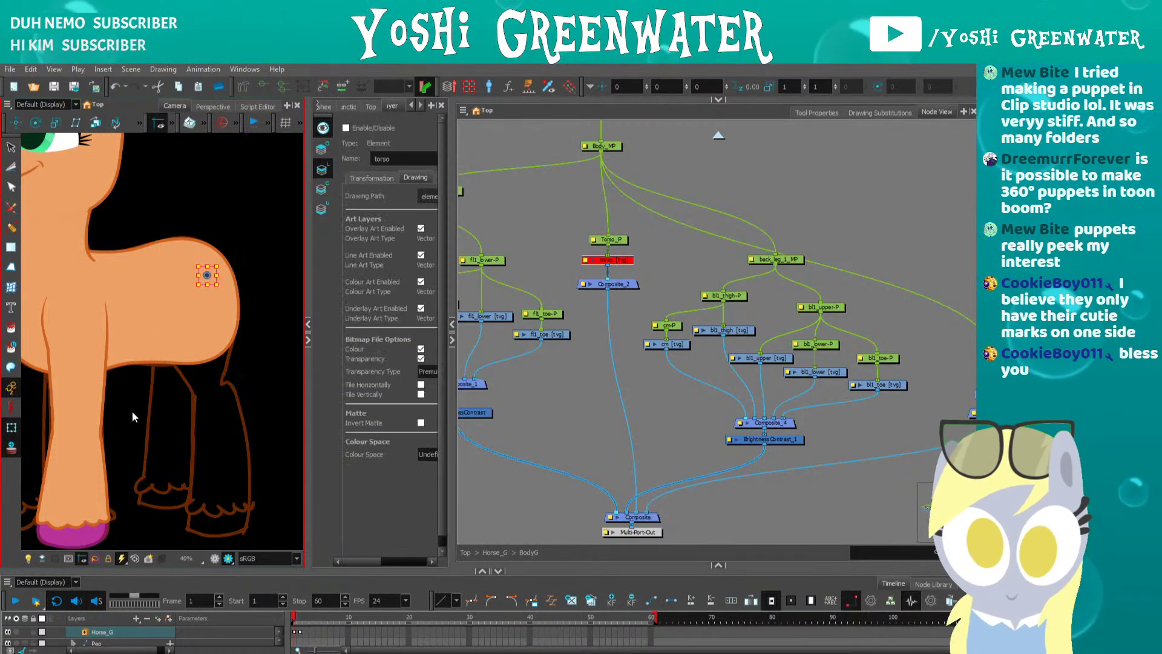
left_click(134, 414)
left_click_drag(137, 393, 164, 393)
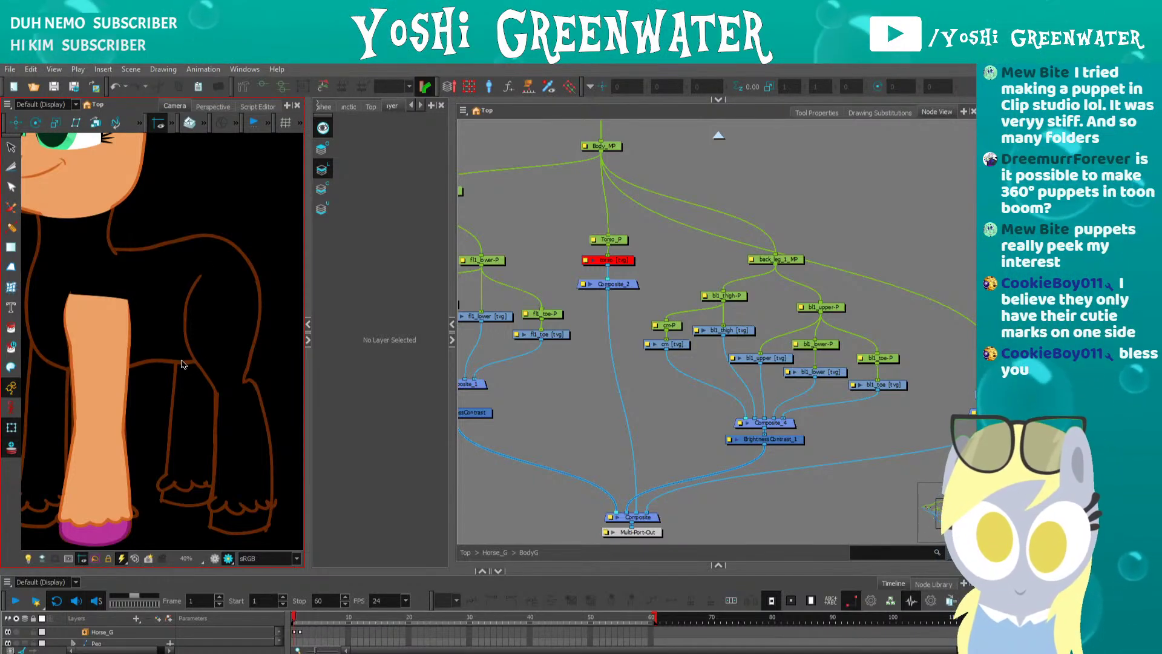
- Select the Sketch drawing, locate its node in the network and open it in an enlarged Drawing view
left_click(183, 322)
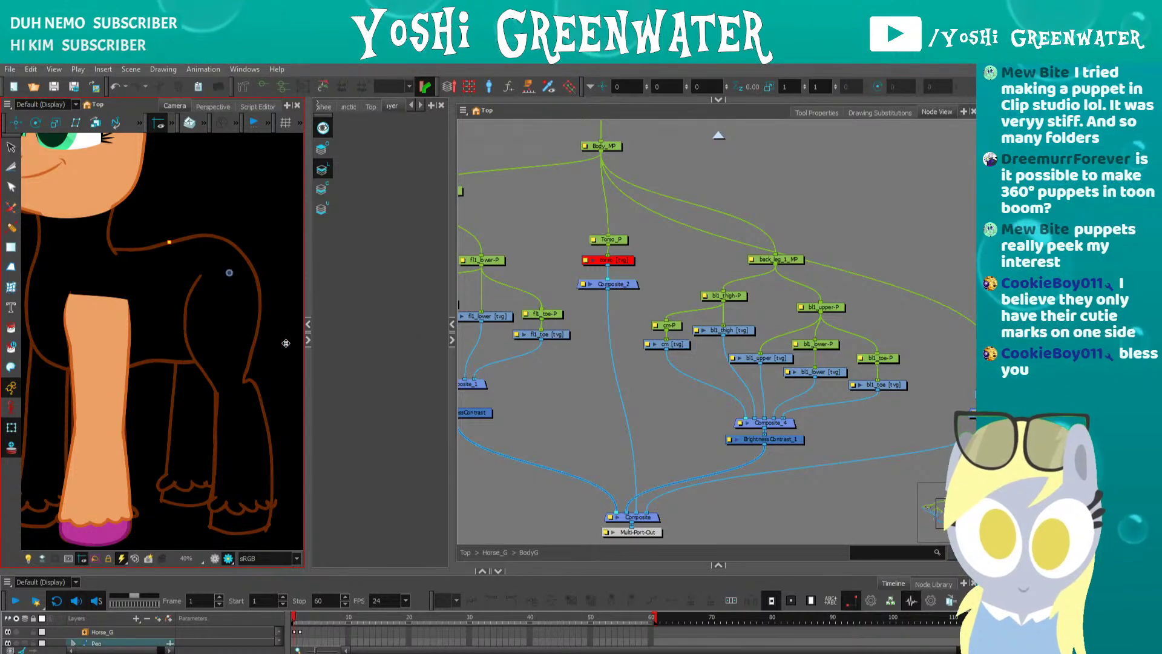
key("o")
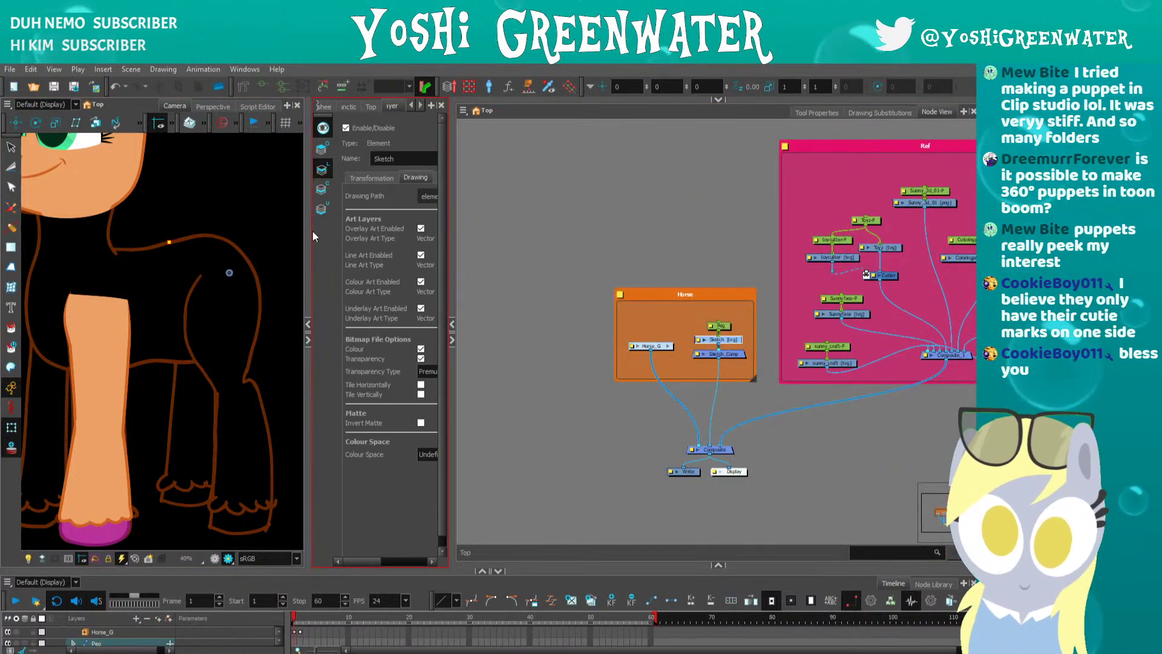
left_click(327, 106)
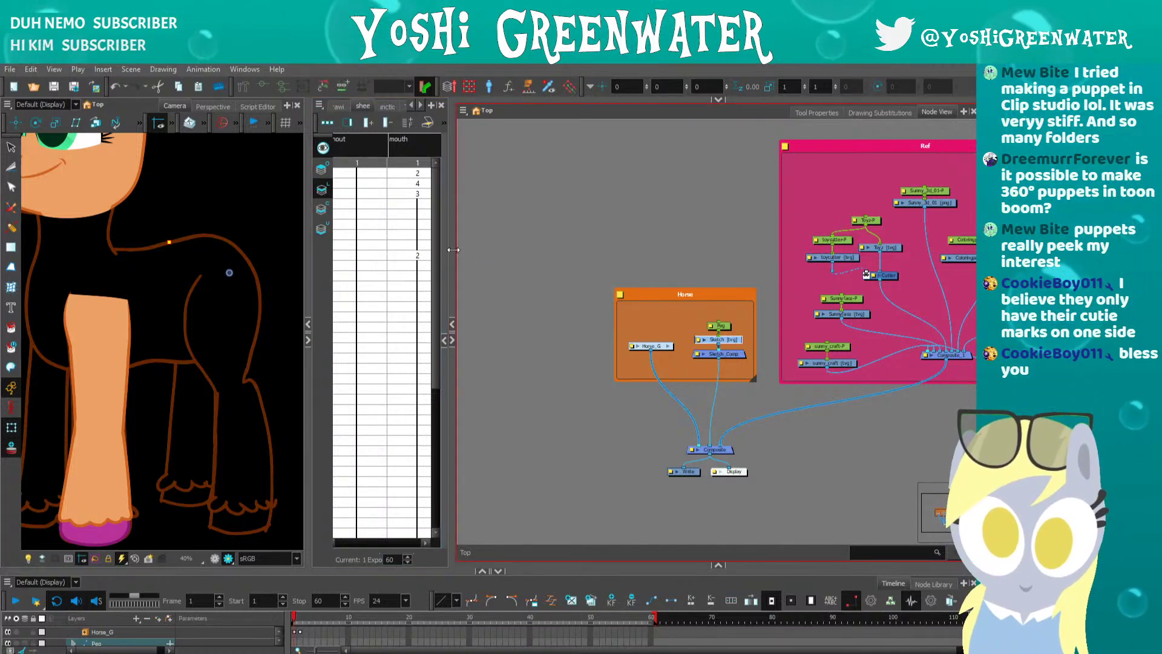
left_click_drag(451, 260, 668, 239)
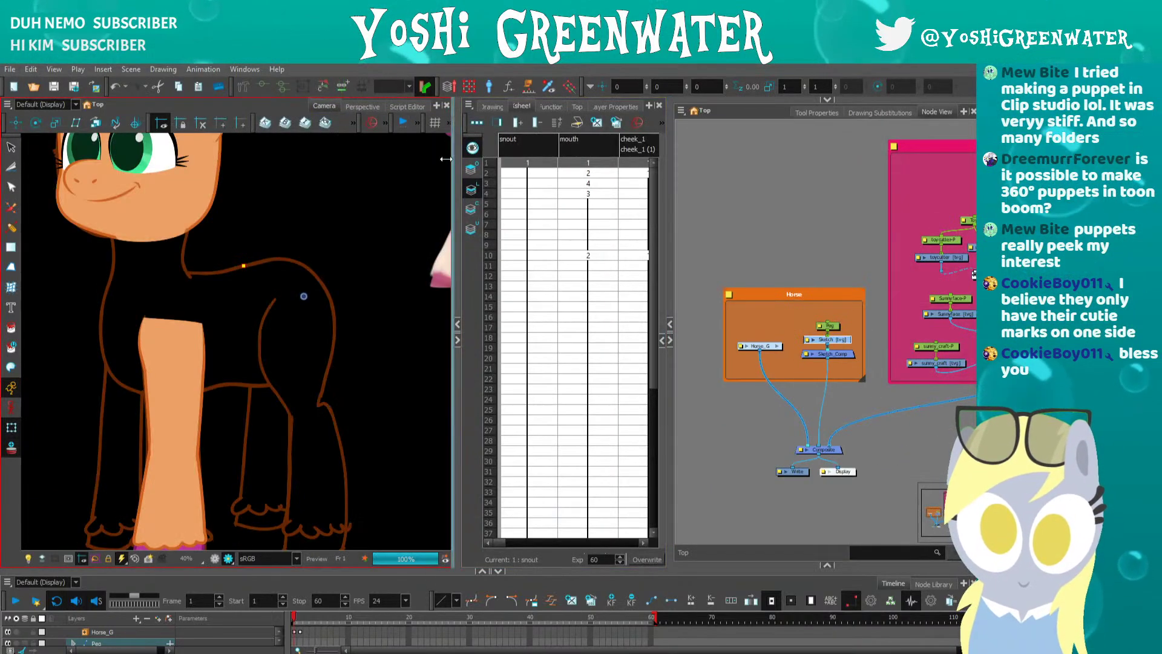
left_click(482, 107)
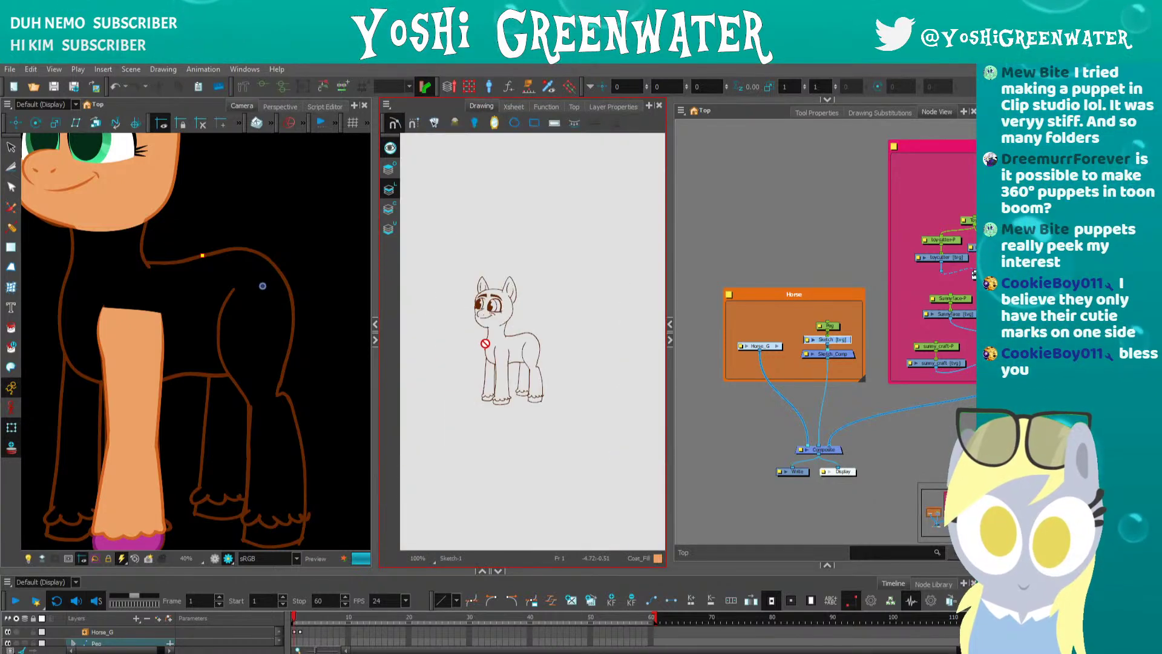
scroll(538, 356, "down", 1)
- Try to move the curved thigh stroke of the sketch's back leg toward the belly
key("alt+s")
left_click(537, 358)
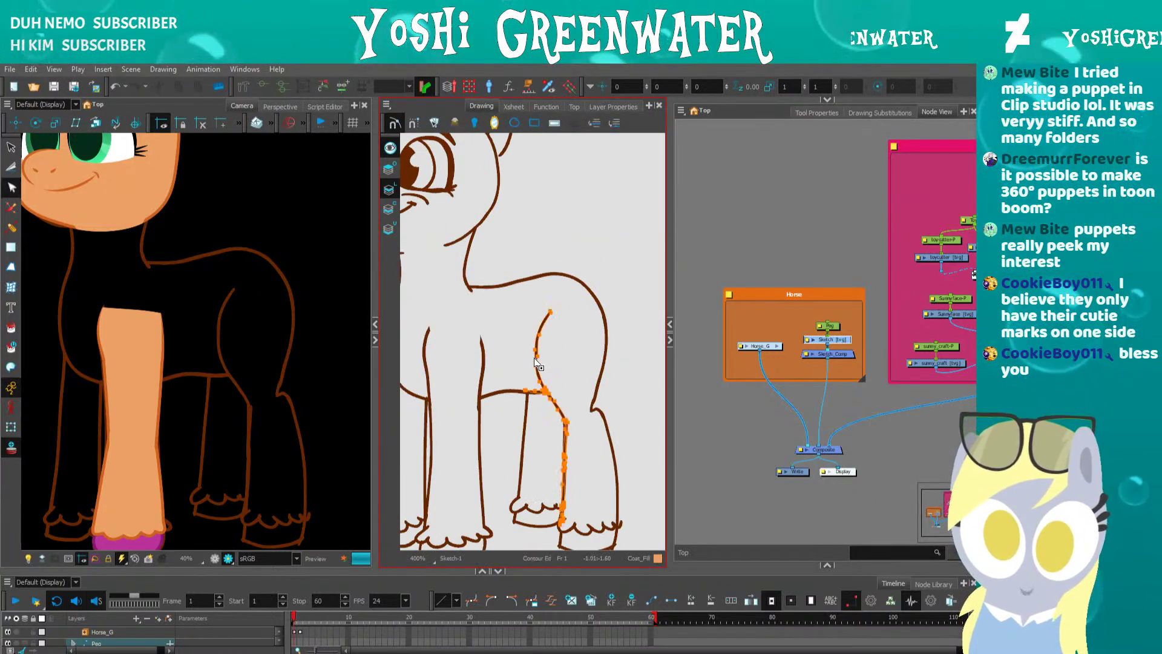
mouse_move(538, 362)
left_mouse_down()
mouse_move(566, 354)
mouse_move(508, 358)
left_mouse_up()
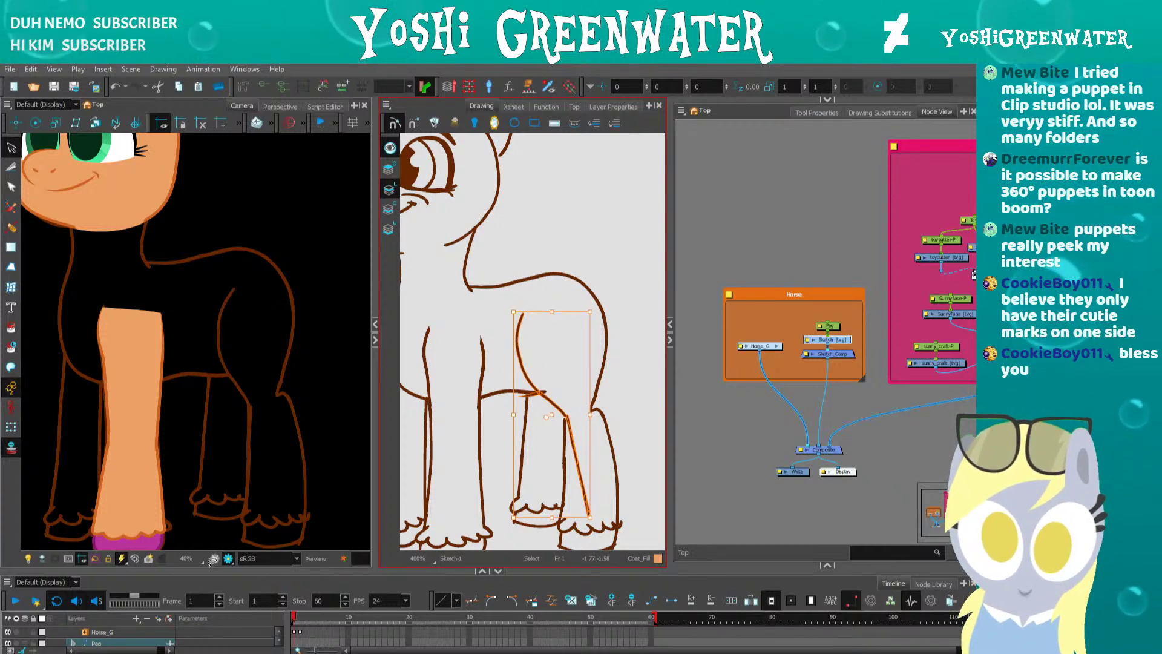
key("ctrl+z")
- Delete the near back leg's thigh curve from the sketch and brush a shorter curve joining the belly to the leg
left_click(213, 559)
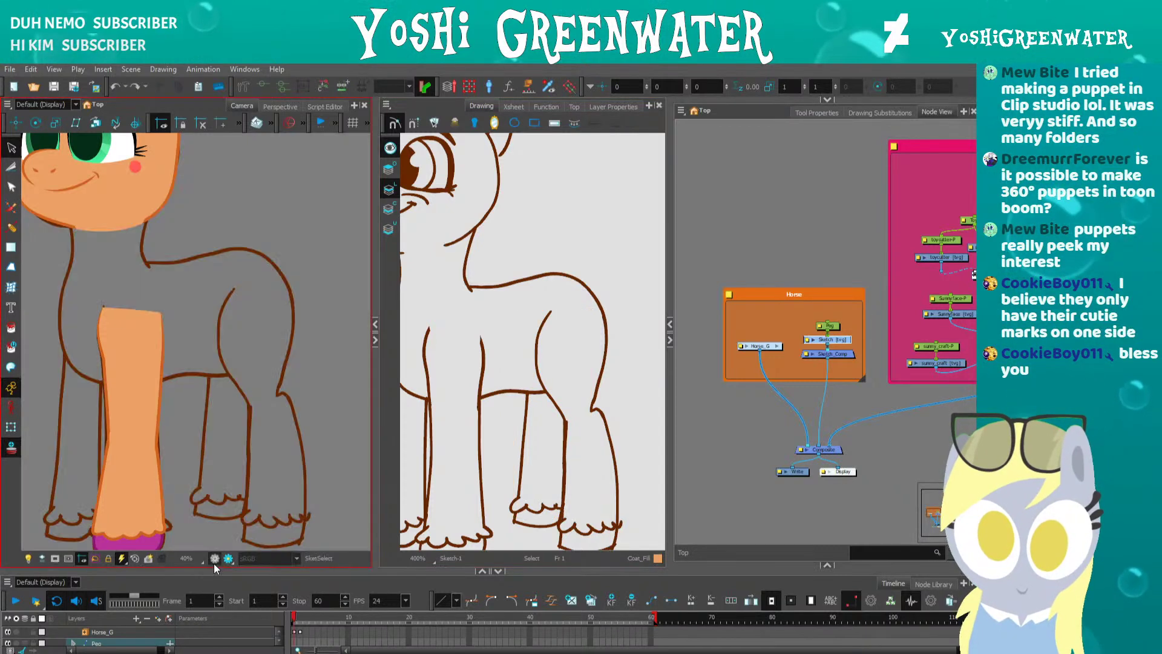
left_click(543, 336)
key("Delete")
key("alt+b")
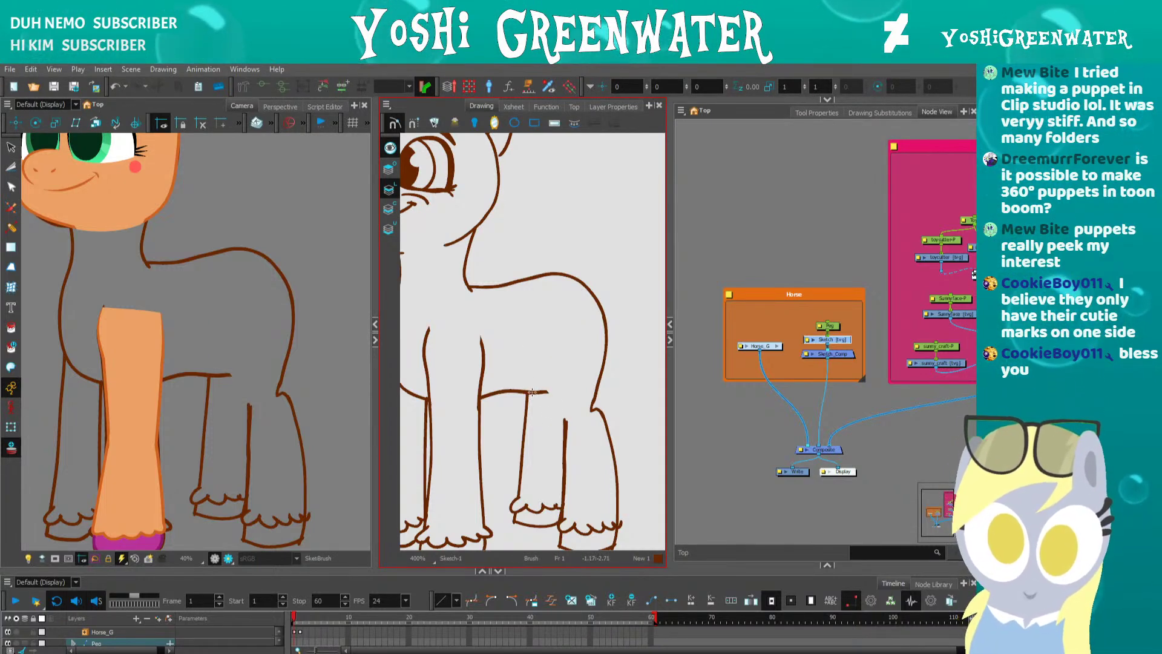
left_click_drag(535, 394, 551, 361)
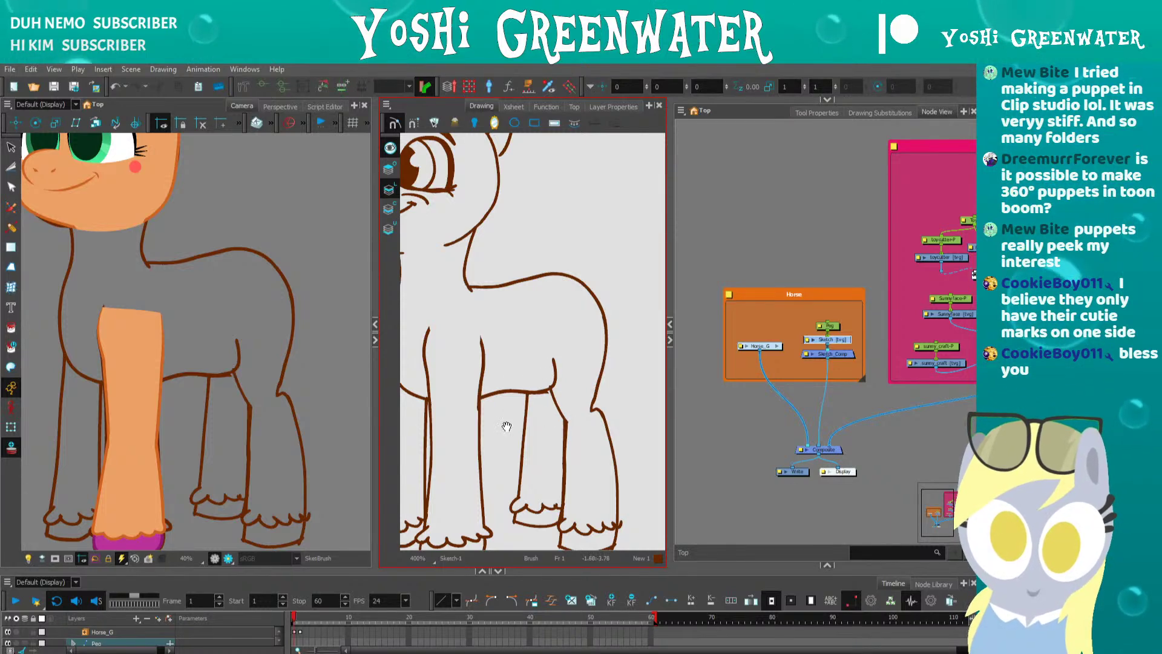
- Switch to the Transform tool, deselect the sketch and collapse the Drawing view so the Camera view shows the puppet beside its references
left_click_drag(507, 426, 500, 410)
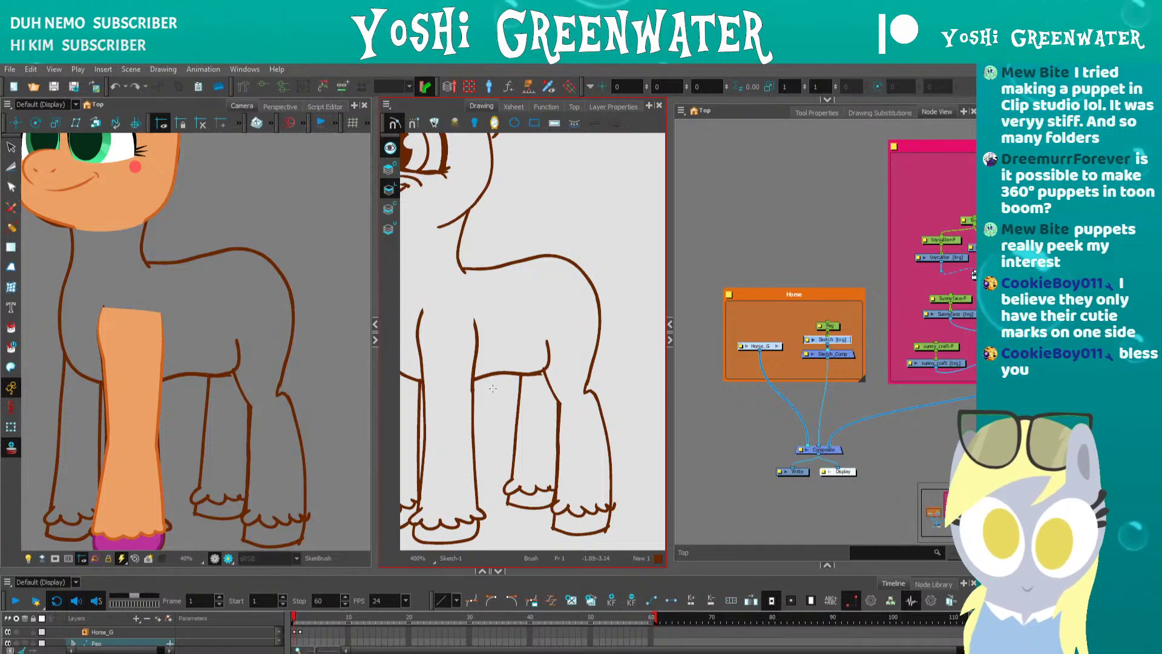
scroll(150, 394, "down", 5)
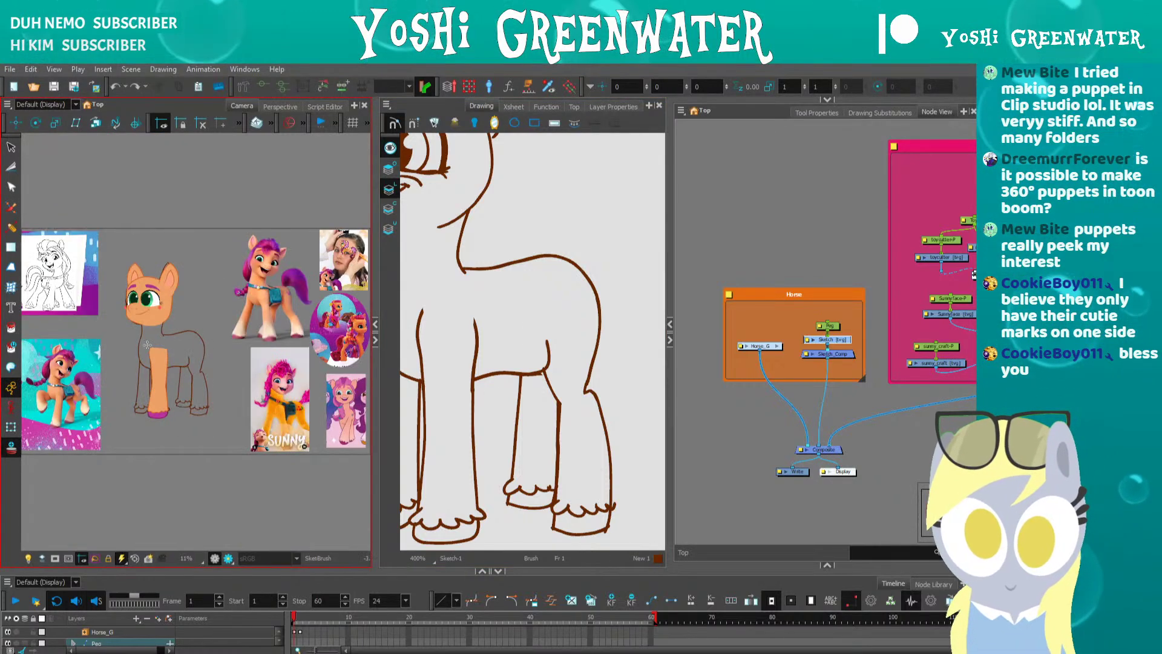
scroll(151, 394, "up", 3)
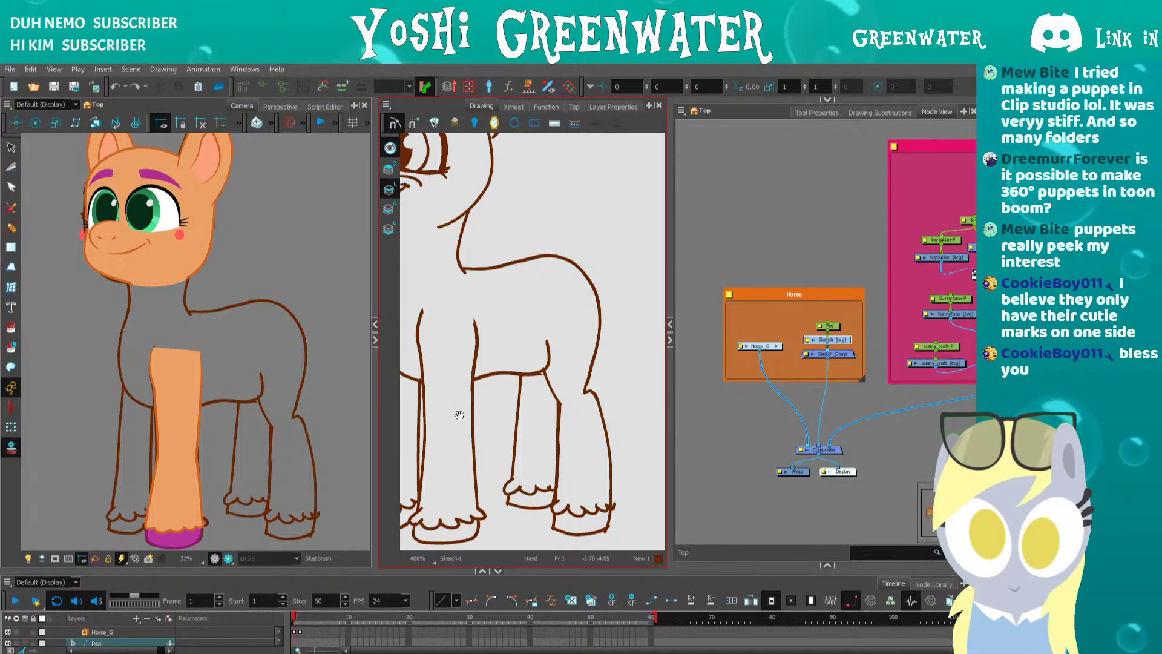
left_click(13, 427)
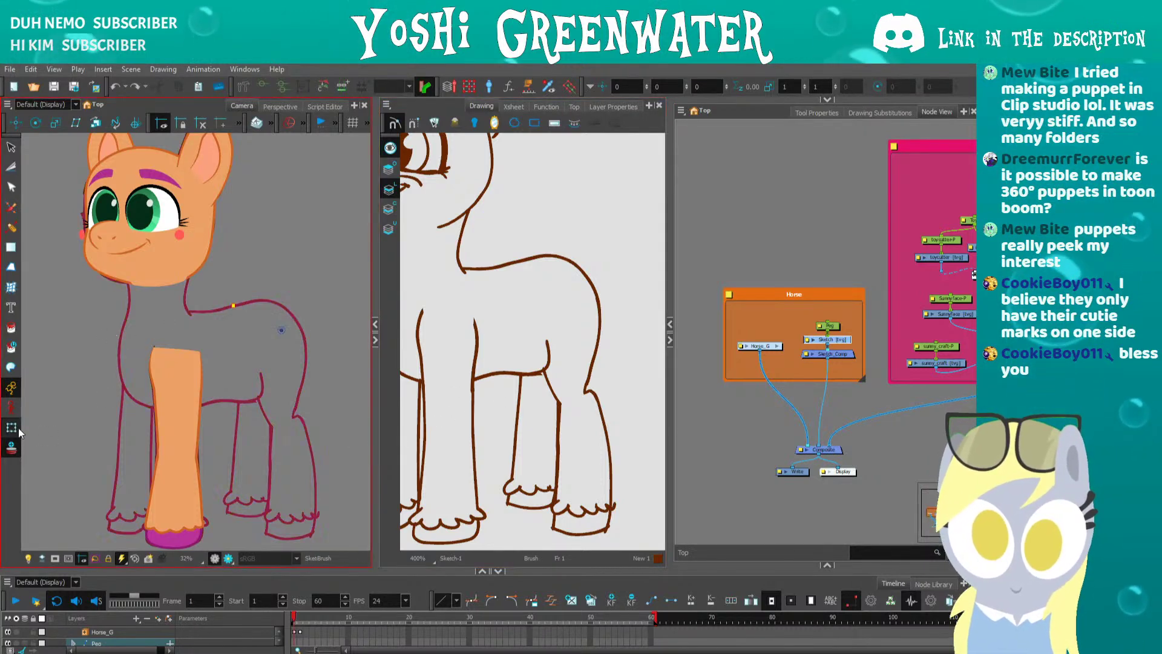
left_click_drag(81, 416, 98, 433)
left_click(98, 432)
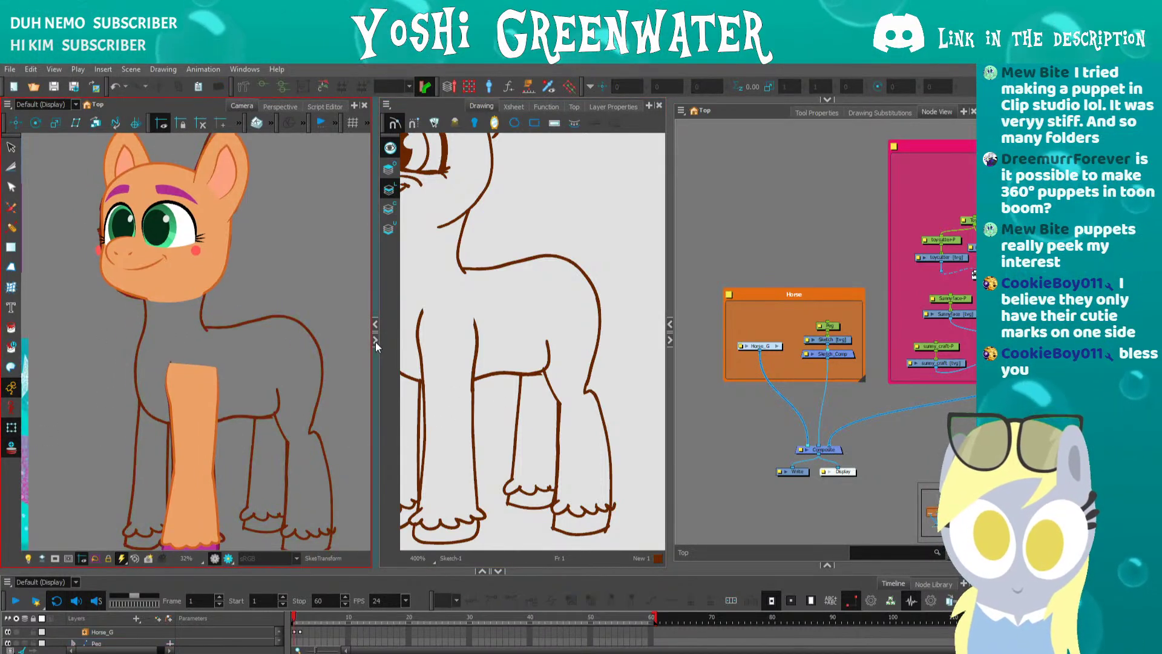
left_click(375, 342)
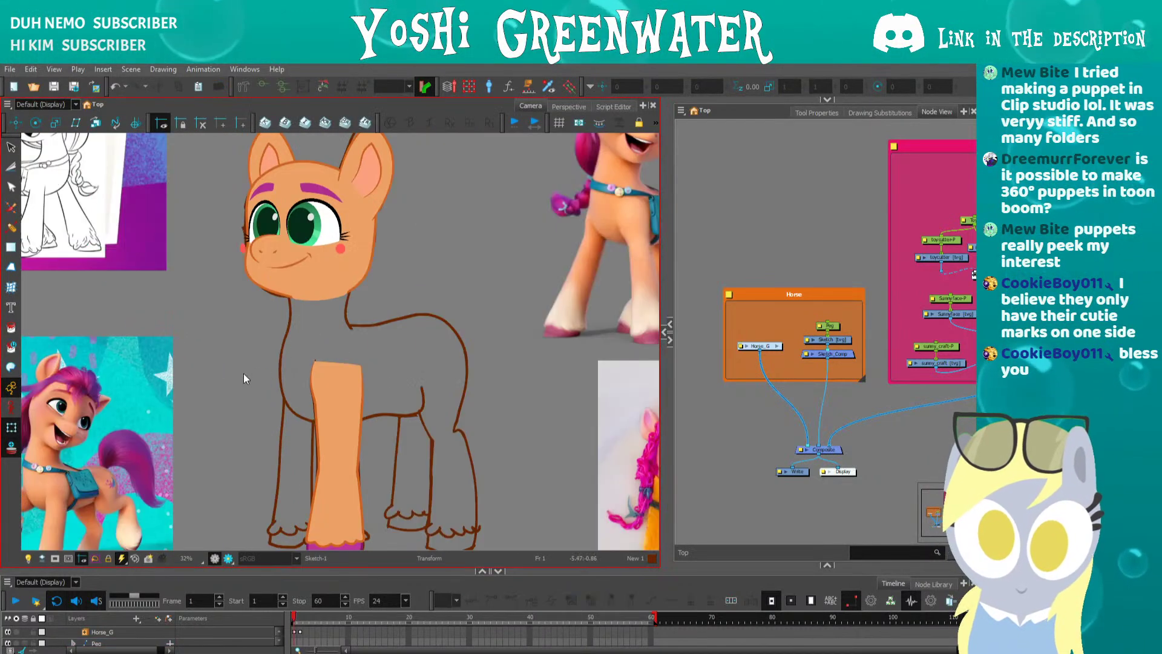
scroll(244, 373, "down", 3)
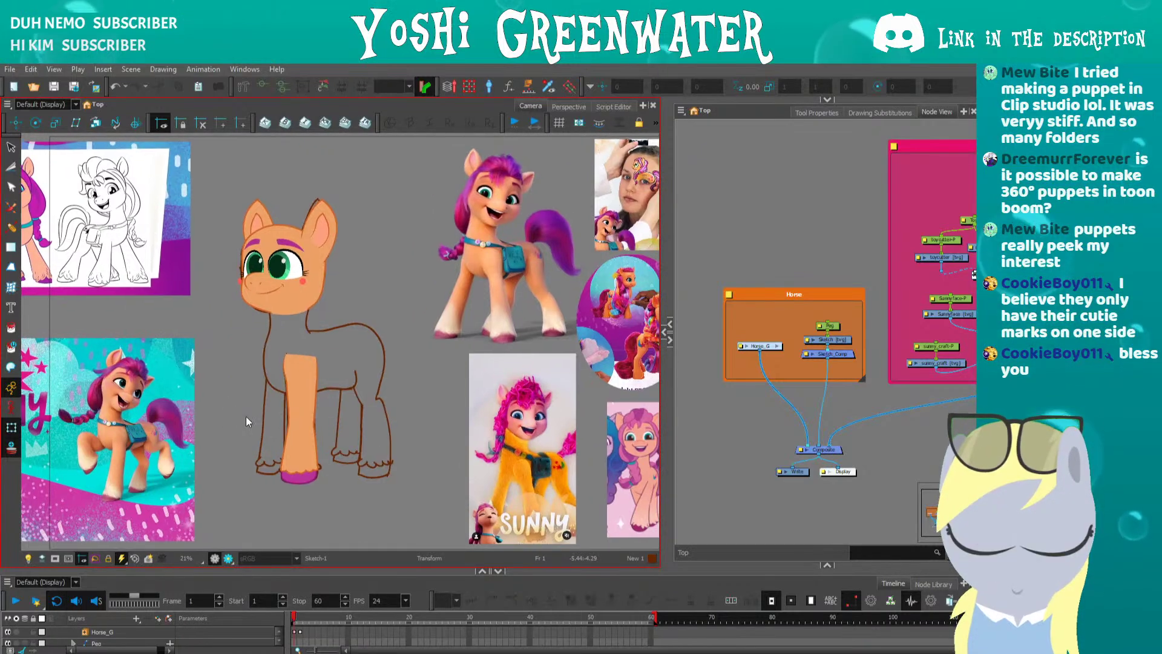
- Open the BodyG group inside Horse_G and re-enable the torso drawing
left_click(777, 345)
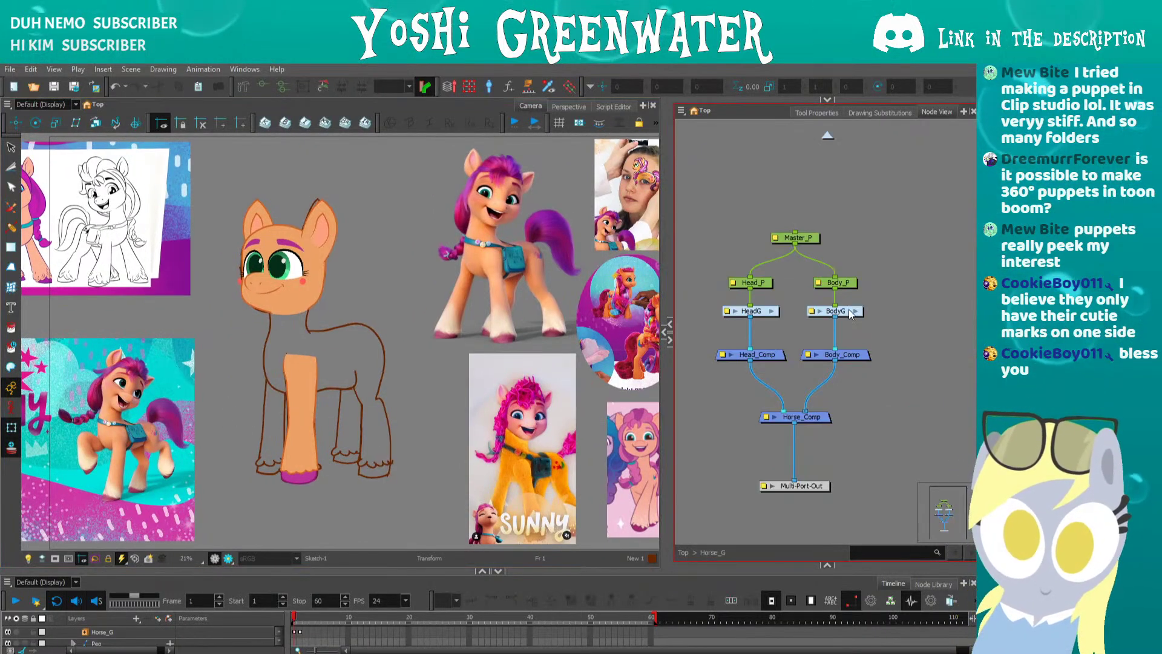
left_click(854, 311)
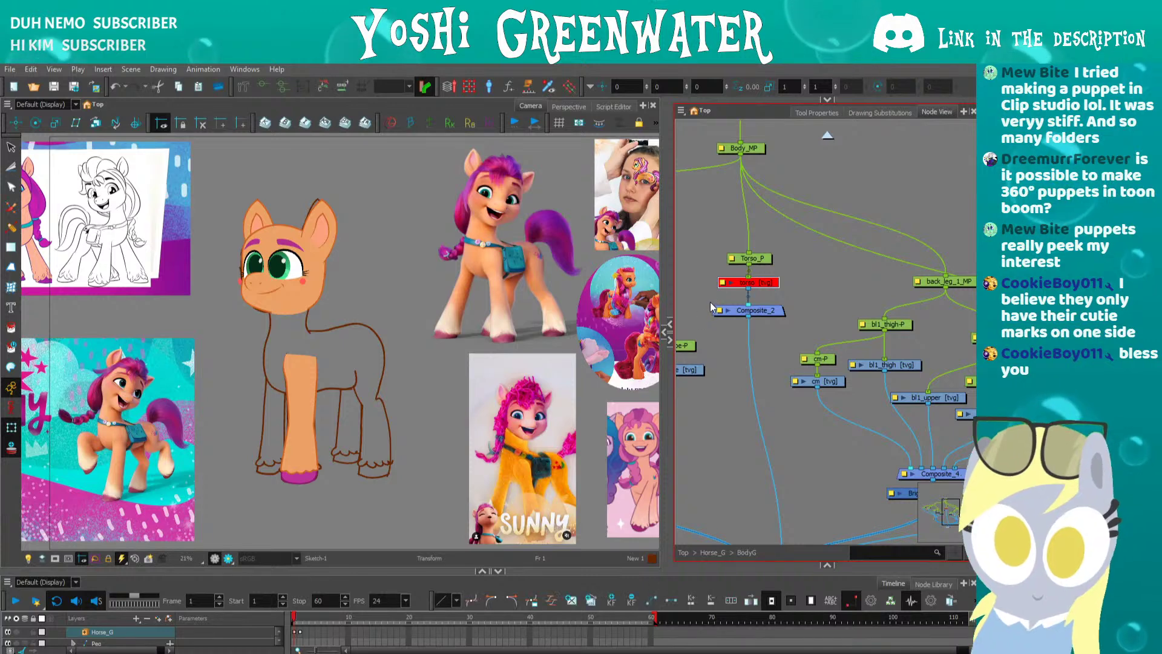
key("a")
left_click(712, 420)
left_click_drag(245, 387, 257, 388)
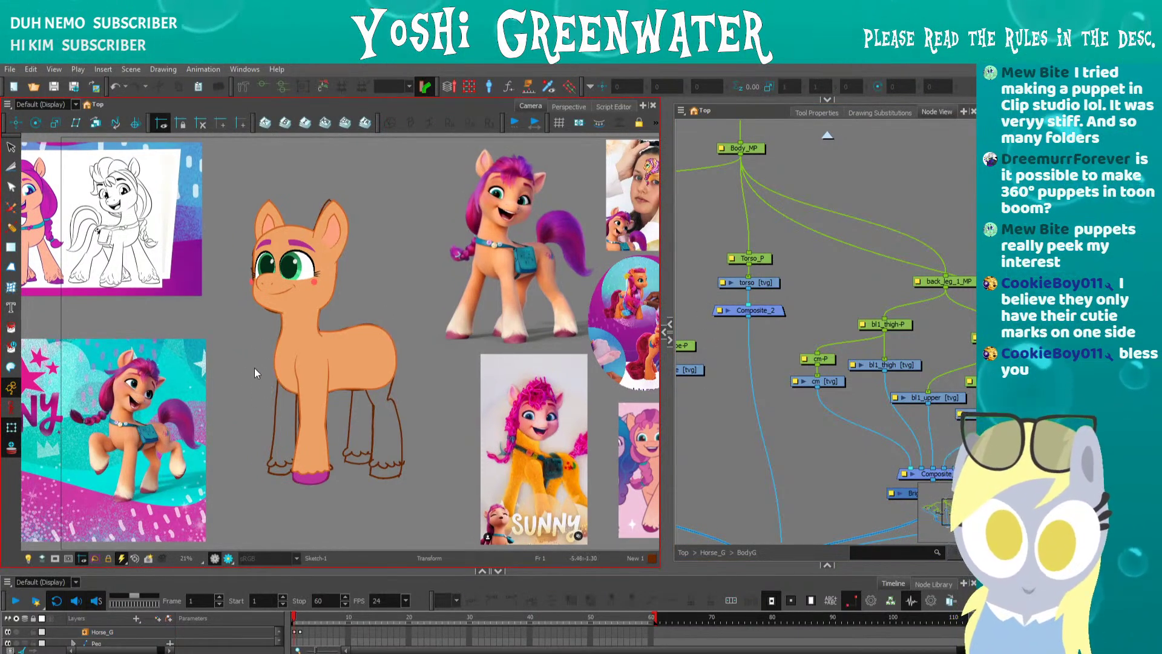
- Test the front leg's knee bend by rotating the fl1_lower section toward the back legs, undoing each rotation
left_click_drag(254, 368, 262, 373)
scroll(303, 463, "up", 3)
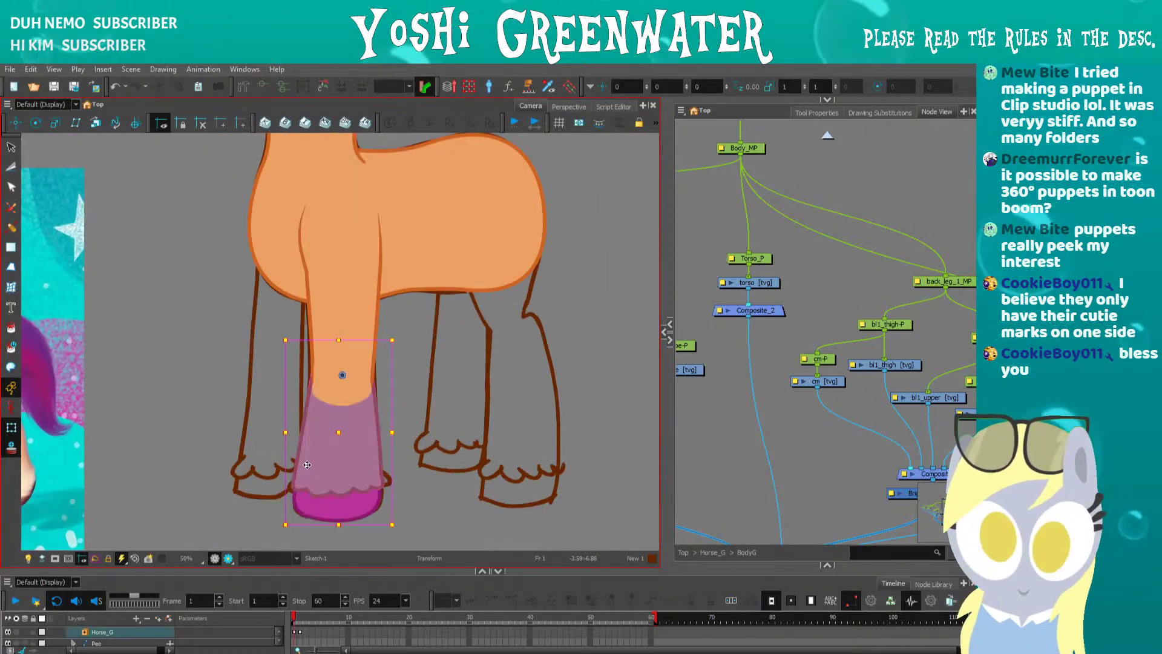
left_click(298, 507)
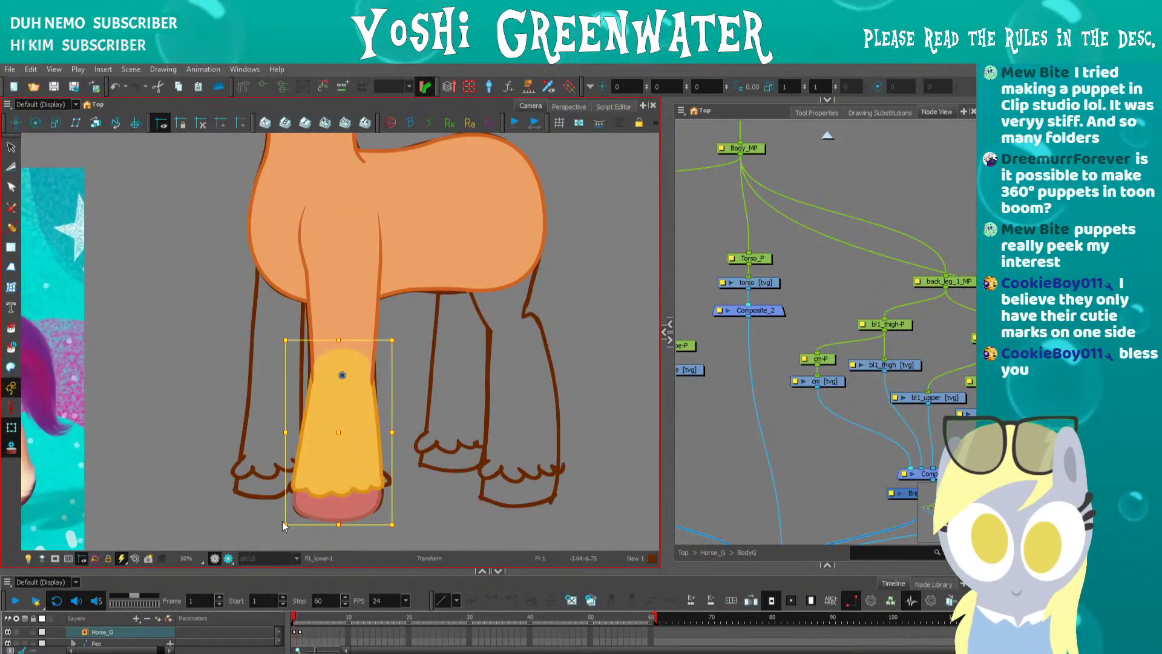
mouse_move(283, 525)
left_mouse_down()
mouse_move(220, 441)
mouse_move(220, 339)
mouse_move(266, 261)
mouse_move(294, 239)
mouse_move(266, 496)
mouse_move(363, 490)
mouse_move(466, 370)
mouse_move(454, 333)
mouse_move(480, 389)
mouse_move(246, 493)
mouse_move(281, 243)
mouse_move(308, 459)
mouse_move(393, 487)
left_mouse_up()
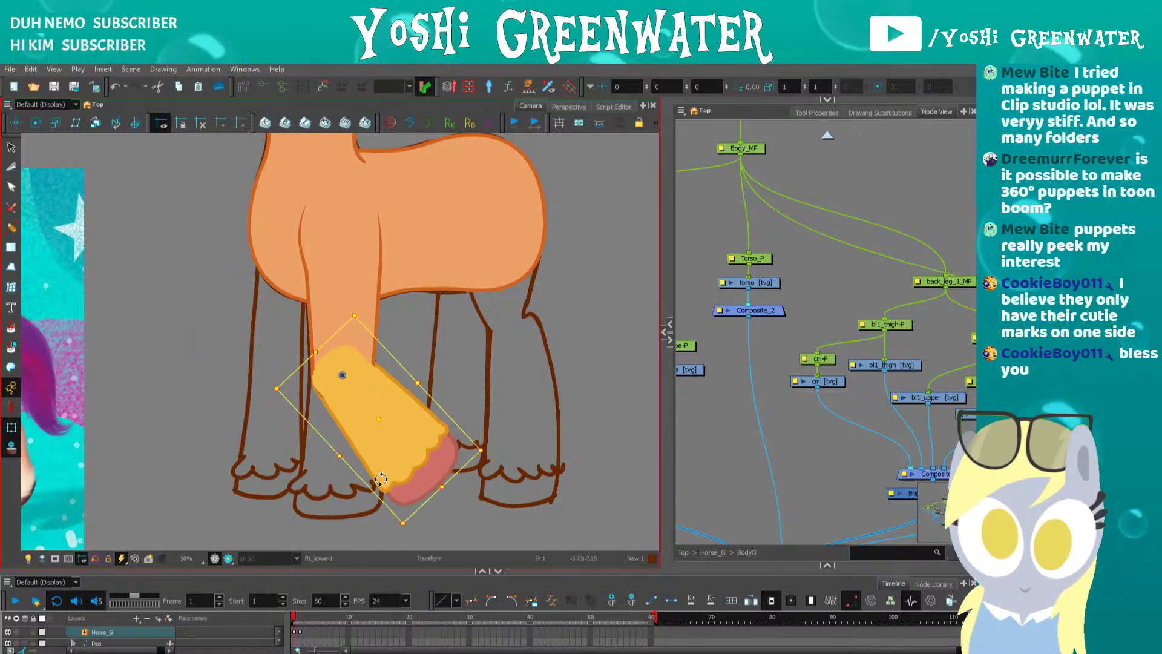
key("ctrl+z")
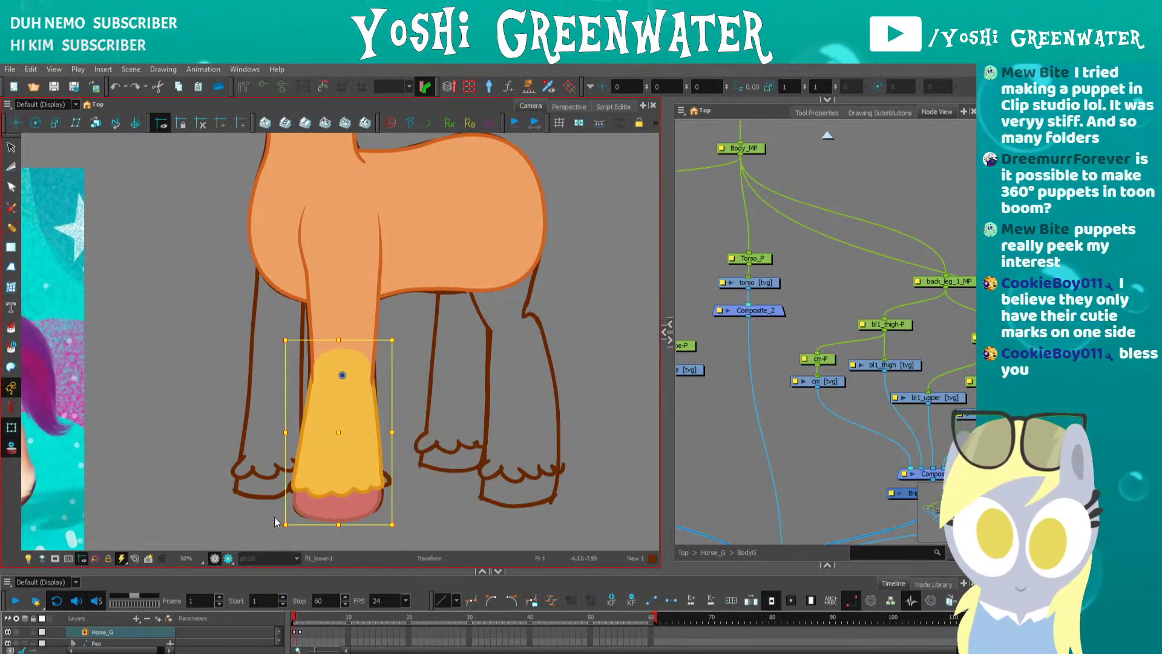
mouse_move(277, 531)
left_mouse_down()
mouse_move(397, 545)
mouse_move(422, 534)
left_mouse_up()
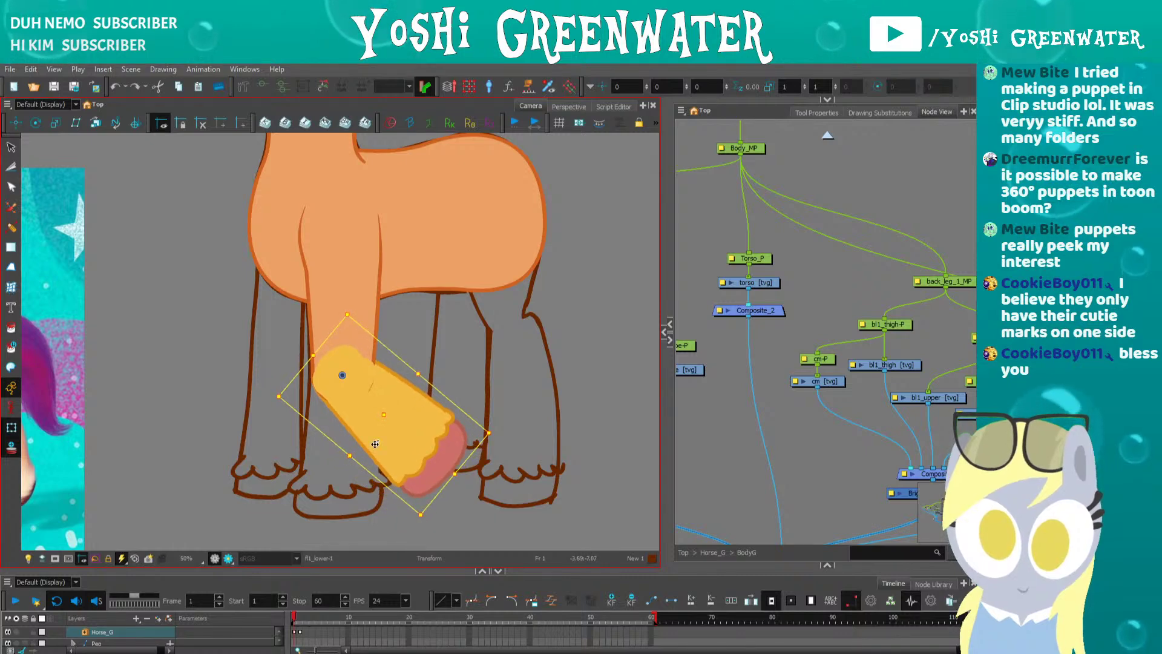
key("ctrl+z")
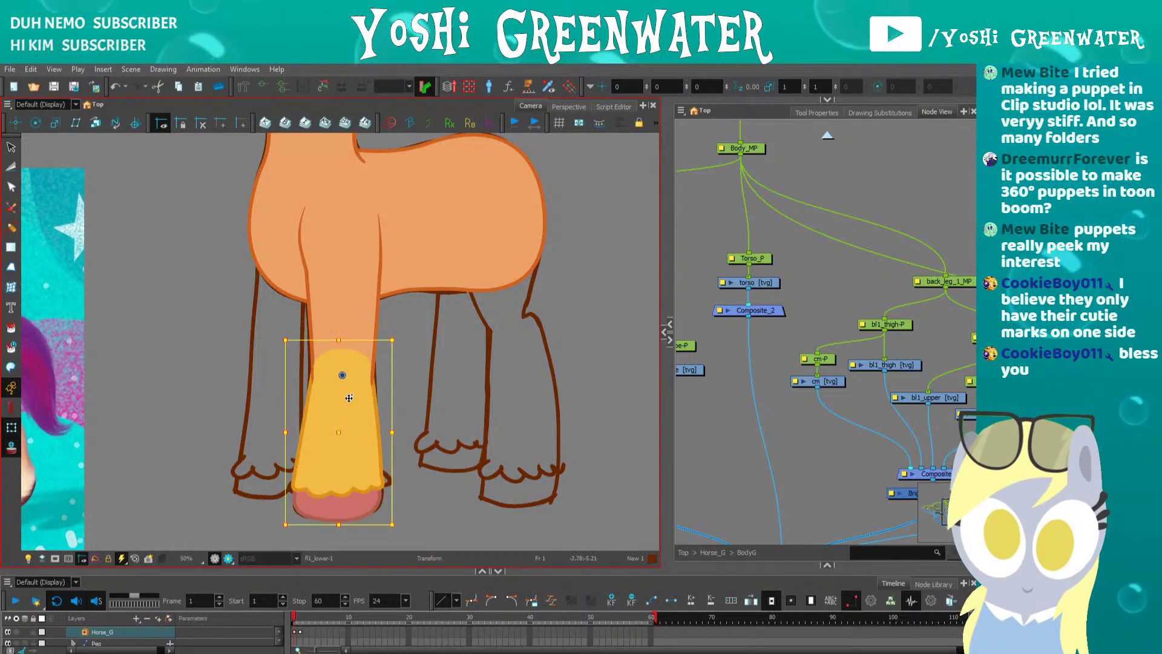
- Try swinging the whole front leg forward from its shoulder pivot, and undo the rotation
key("ctrl+z")
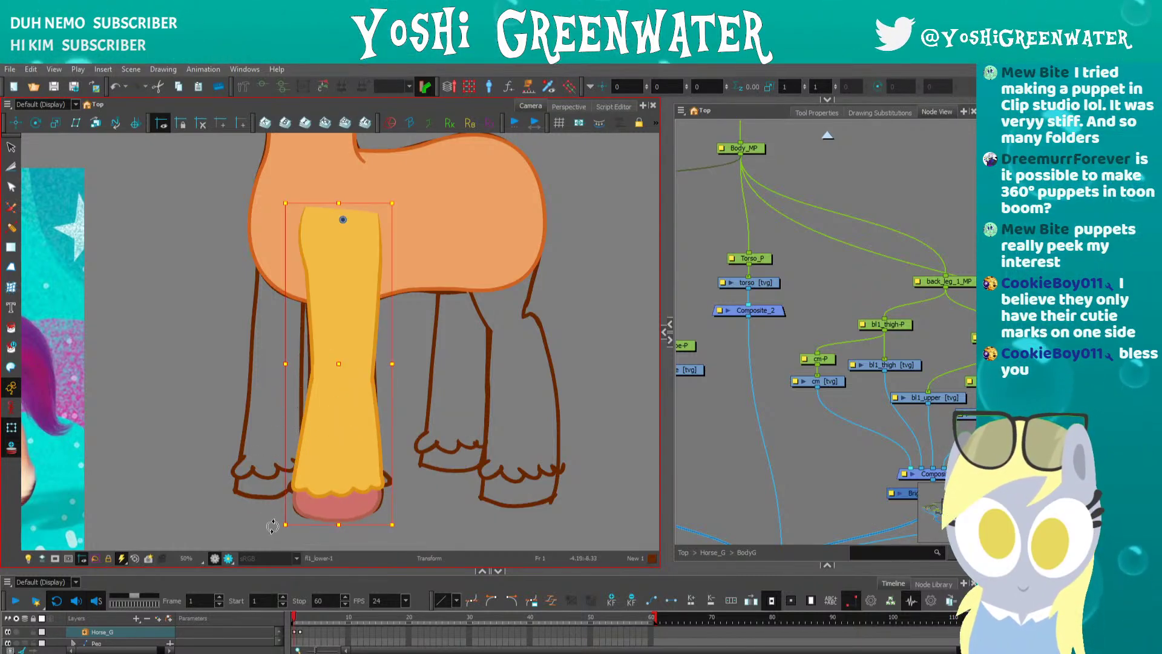
mouse_move(273, 525)
left_mouse_down()
mouse_move(213, 451)
mouse_move(121, 445)
mouse_move(236, 460)
mouse_move(455, 427)
mouse_move(327, 478)
mouse_move(179, 357)
left_mouse_up()
scroll(180, 434, "down", 2)
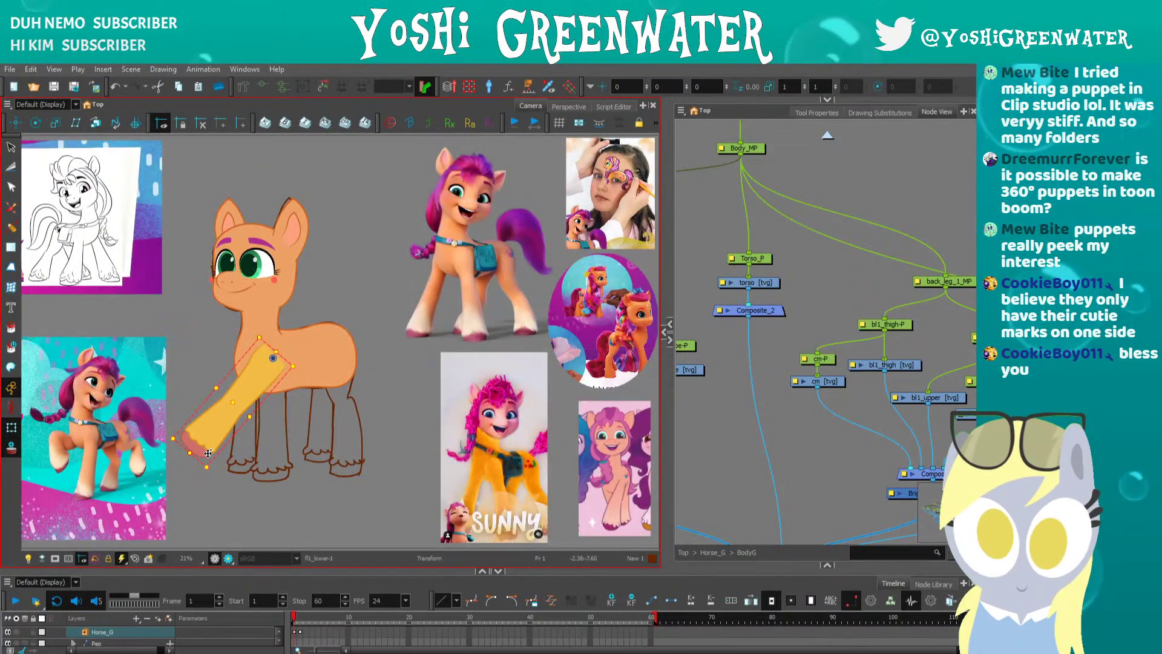
key("ctrl+z")
scroll(212, 478, "up", 2)
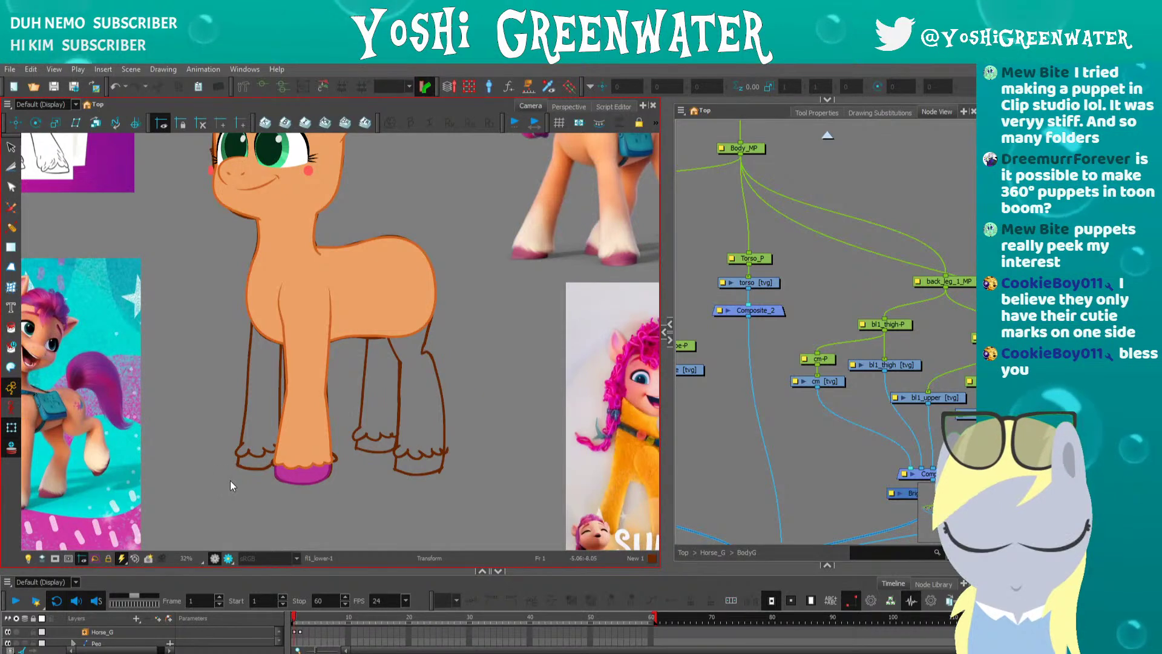
- Enlarge the Node view and frame the complete front-leg branch of the body network
left_click_drag(761, 387, 897, 357)
scroll(897, 357, "down", 2)
left_click_drag(767, 406, 823, 427)
scroll(757, 358, "down", 1)
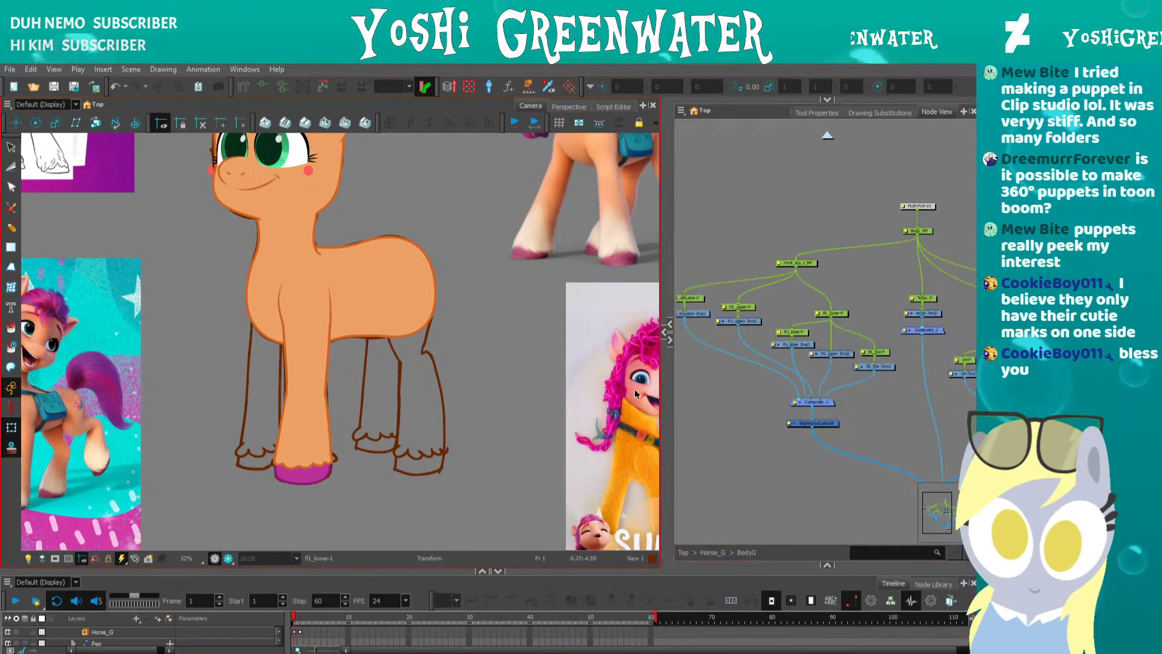
left_click_drag(664, 404, 528, 407)
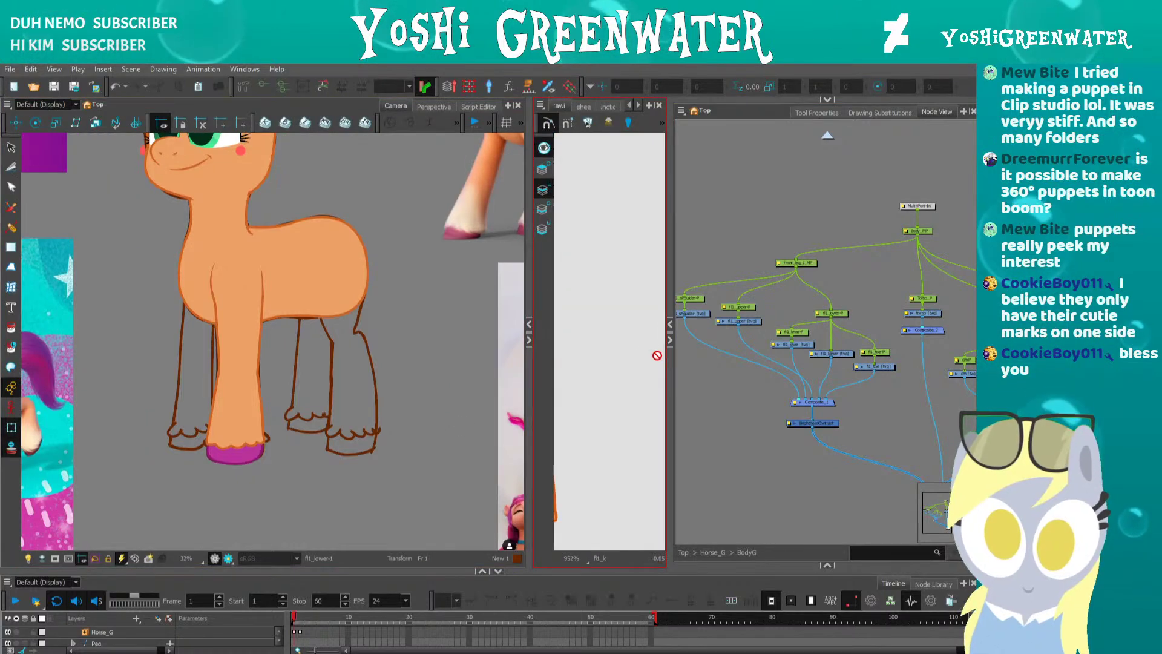
left_click_drag(669, 357, 581, 360)
left_click(633, 341)
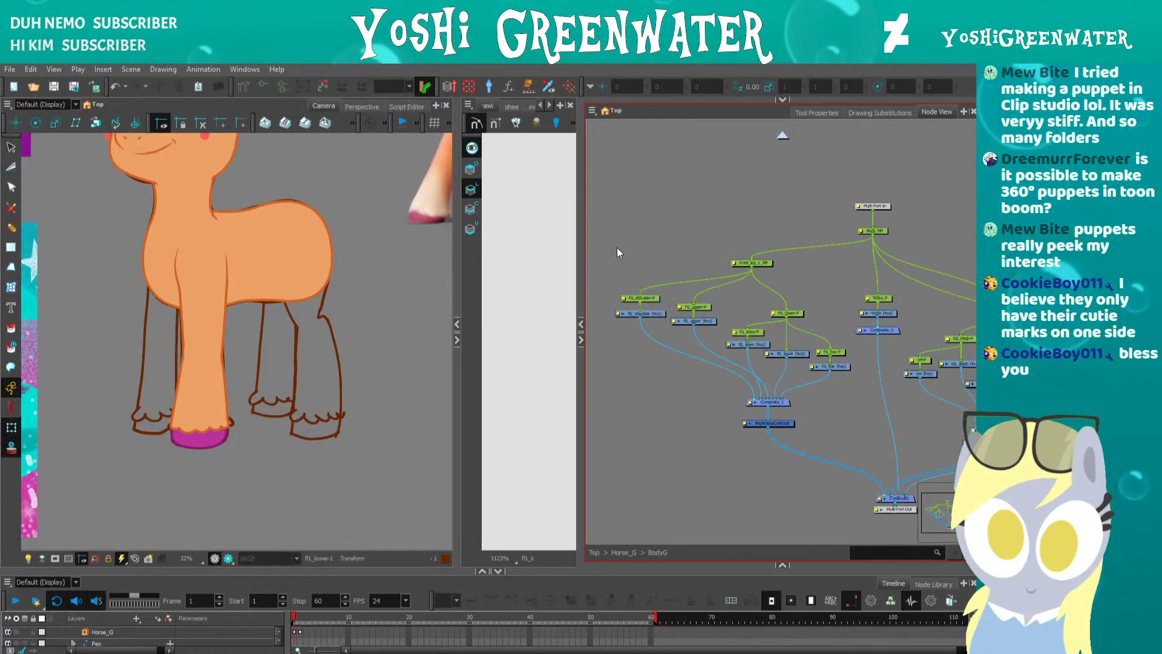
- Select all the front-leg nodes and enlarge the Timeline to look for their layer options
left_click_drag(618, 245, 849, 465)
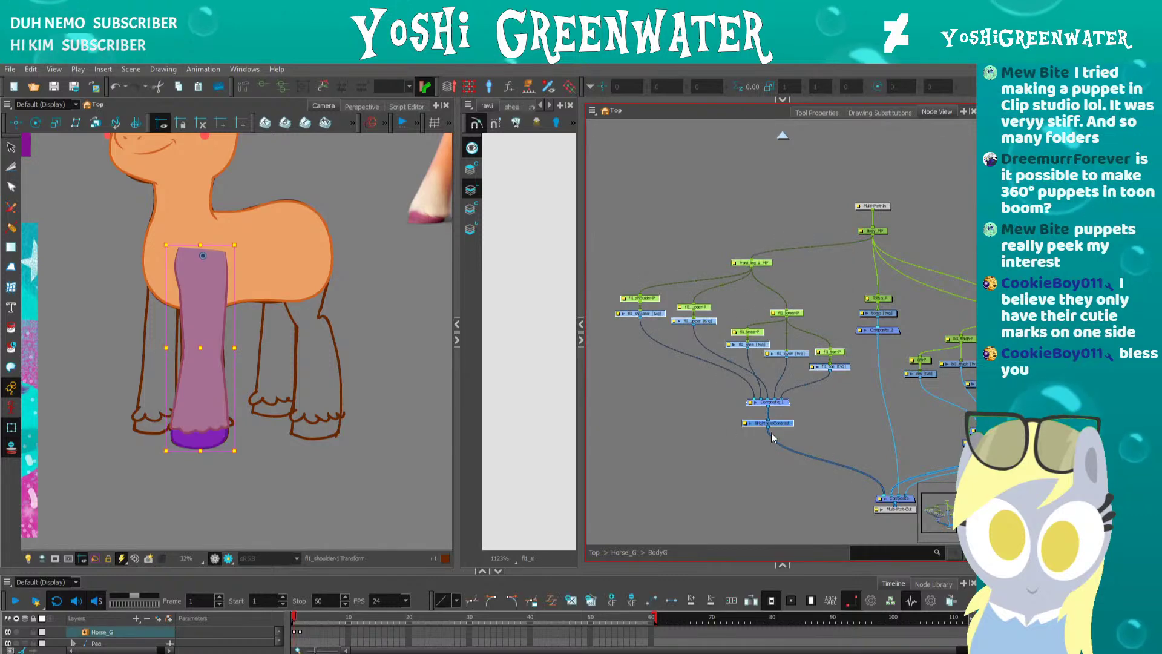
left_click_drag(357, 572, 353, 446)
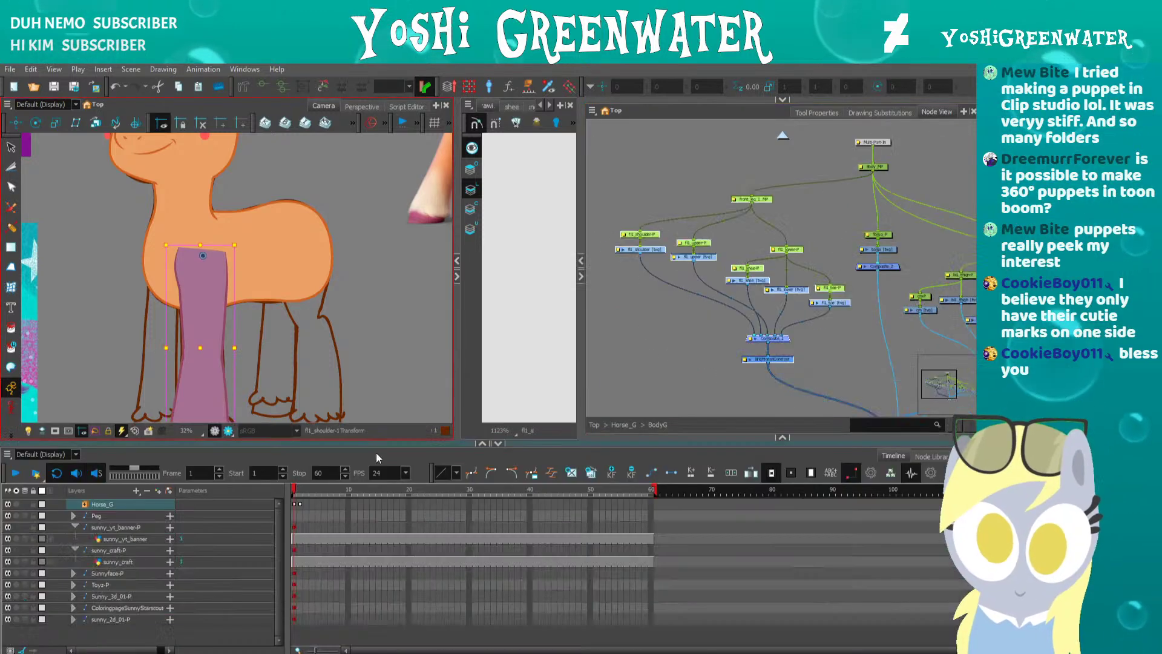
right_click(102, 509)
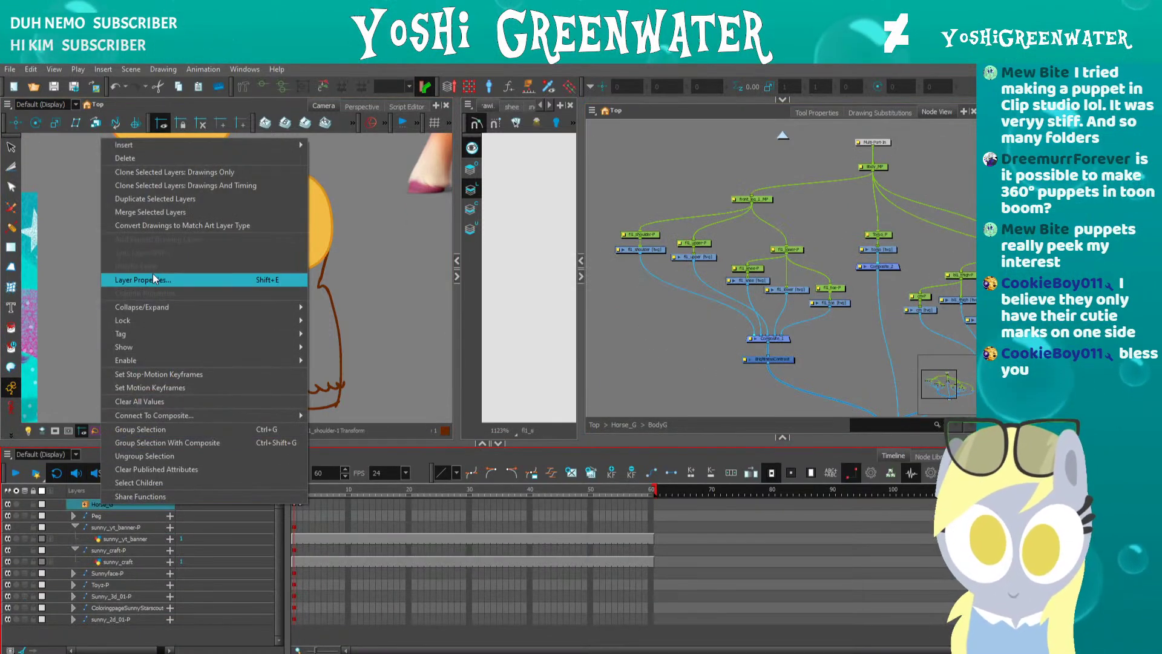
left_click(754, 322)
left_click_drag(754, 322, 842, 394)
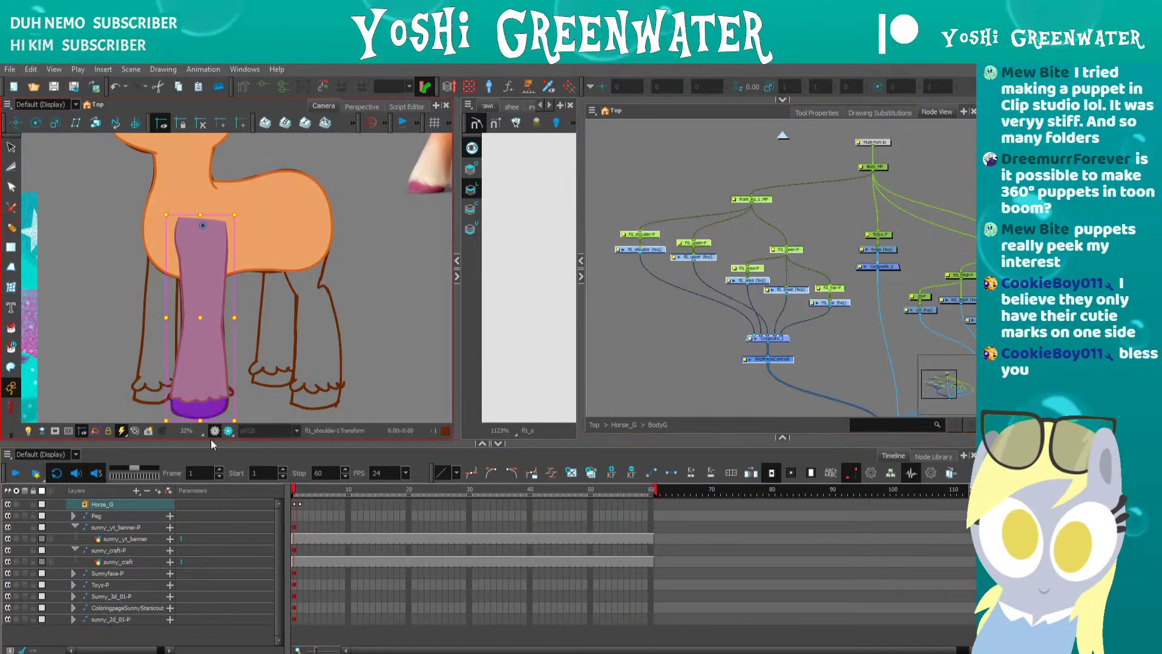
right_click(137, 503)
left_click(667, 217)
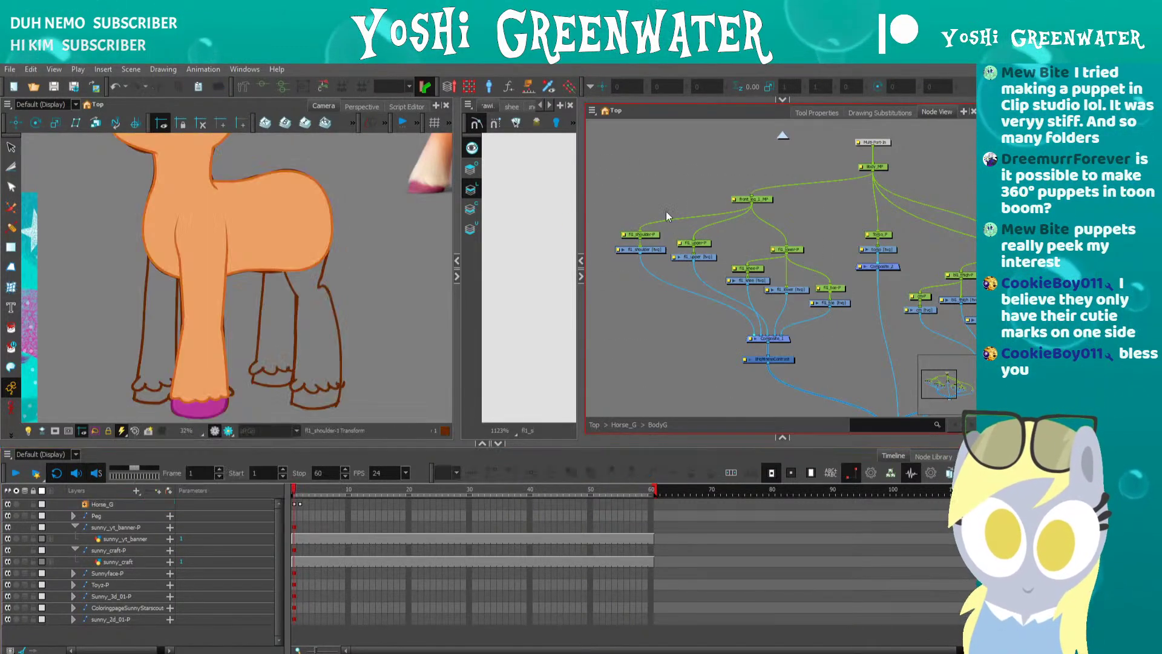
left_click_drag(827, 416, 827, 416)
- Expand the Horse_G layers in the Timeline, reselect the front-leg nodes and duplicate their selected layers
left_click(91, 505)
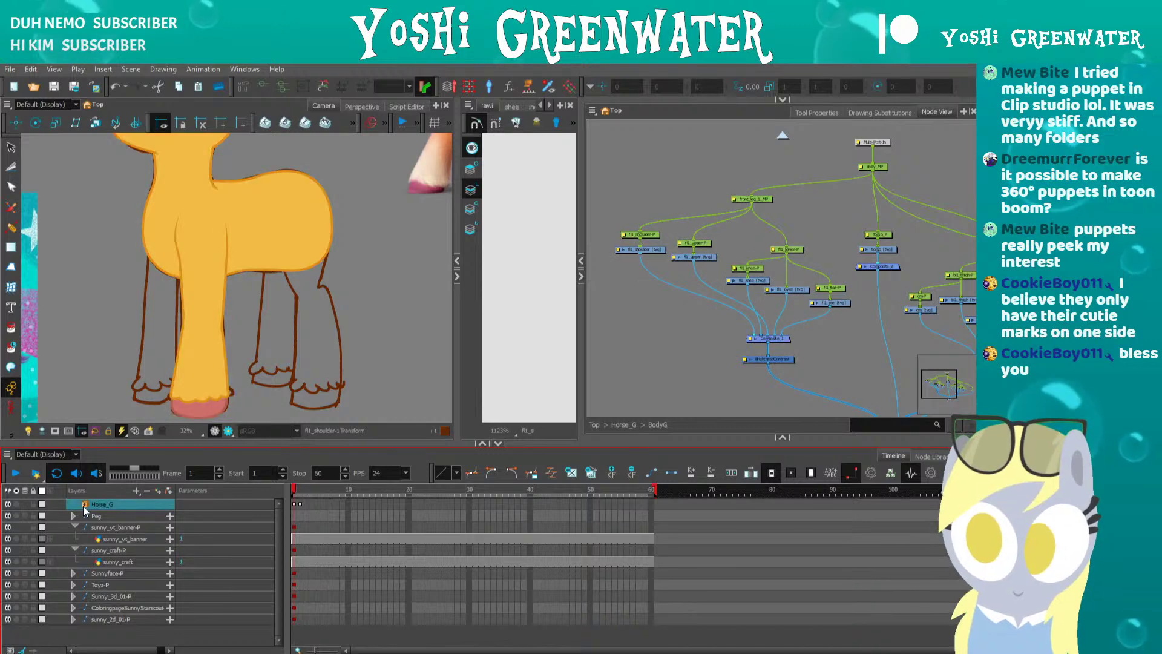
left_click(91, 505)
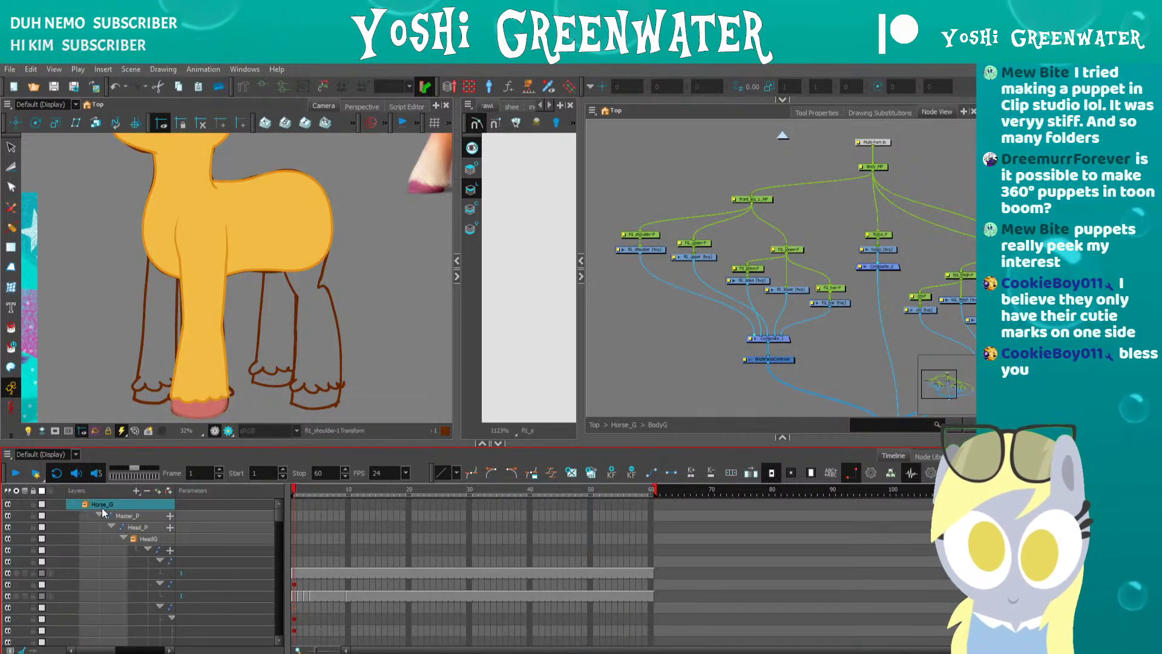
scroll(298, 548, "down", 3)
left_click_drag(630, 189, 833, 396)
scroll(256, 575, "down", 3)
left_click_drag(279, 526, 422, 561)
right_click(195, 136)
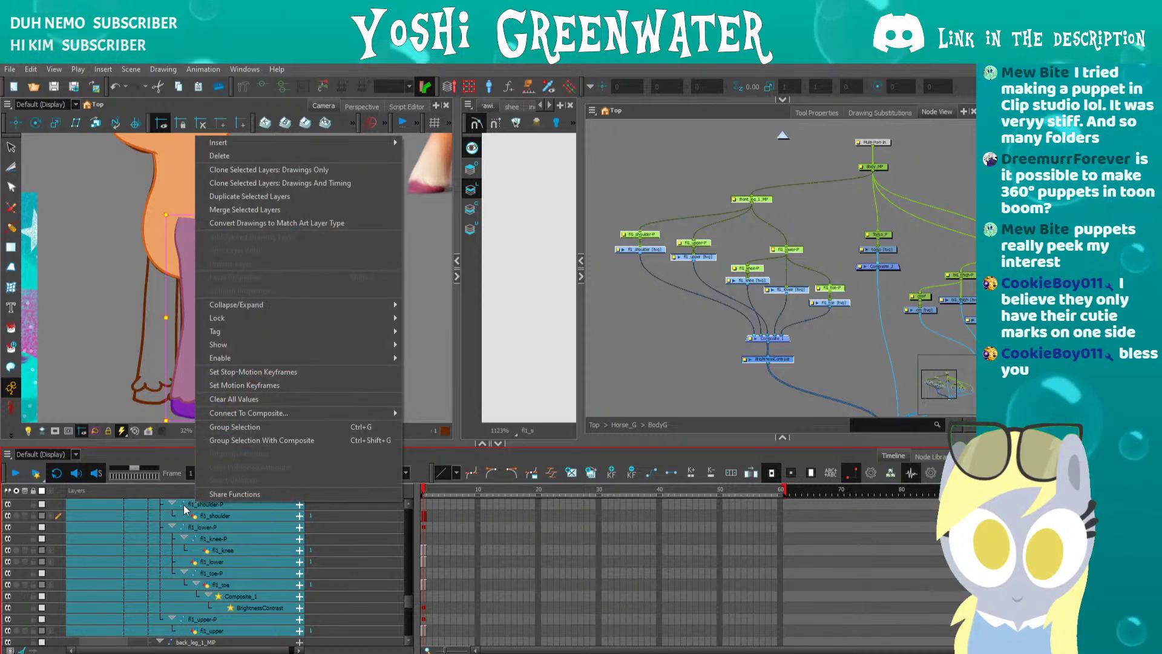
left_click(255, 197)
- Shrink the Timeline, widen the Node view and move the duplicated front-leg nodes out beside the original leg's branch
left_click(795, 260)
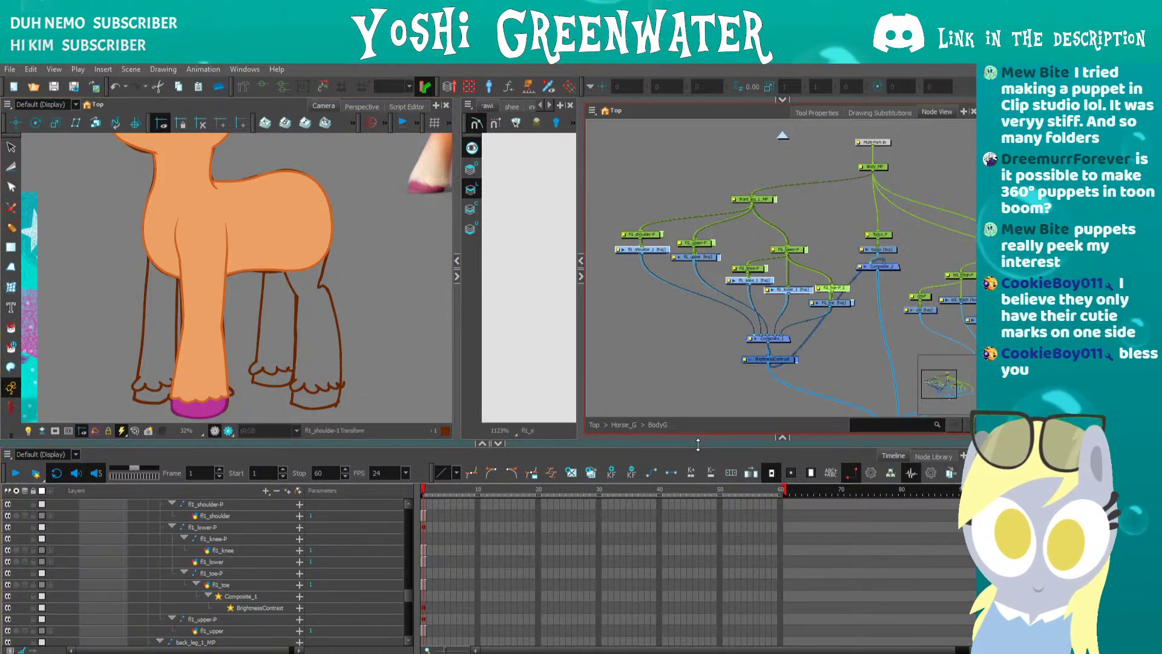
left_click_drag(698, 445, 698, 534)
left_click_drag(458, 340, 282, 341)
scroll(517, 344, "down", 2)
scroll(567, 284, "up", 3)
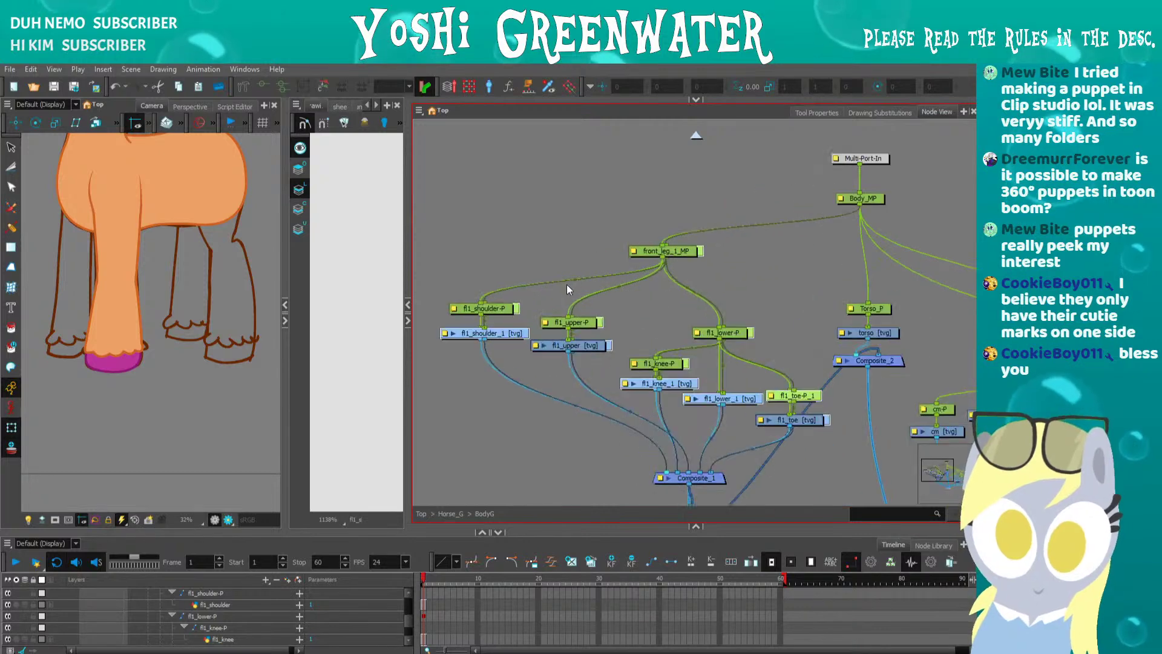
scroll(597, 311, "down", 1)
left_click_drag(583, 322, 498, 333)
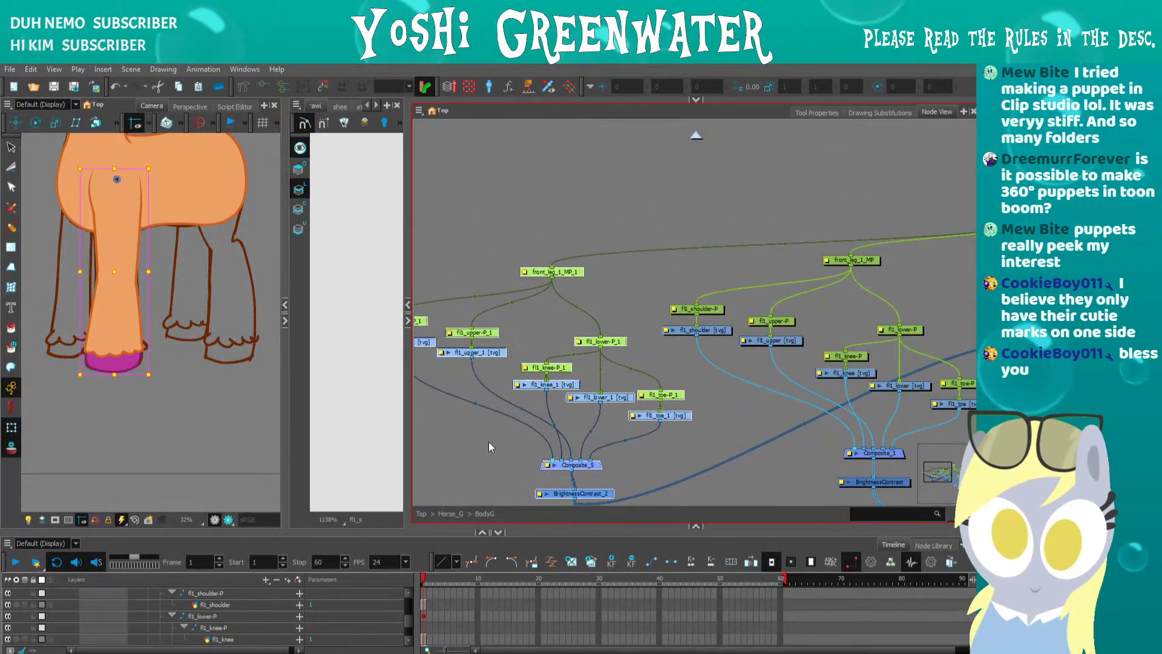
- Reroute the duplicated leg's BrightnessContrast output from Composite_2 to the body's final Composite above the Multi-Port-Out
left_click_drag(479, 449, 433, 365)
left_click_drag(597, 408, 561, 467)
scroll(524, 183, "down", 3)
left_click(470, 315)
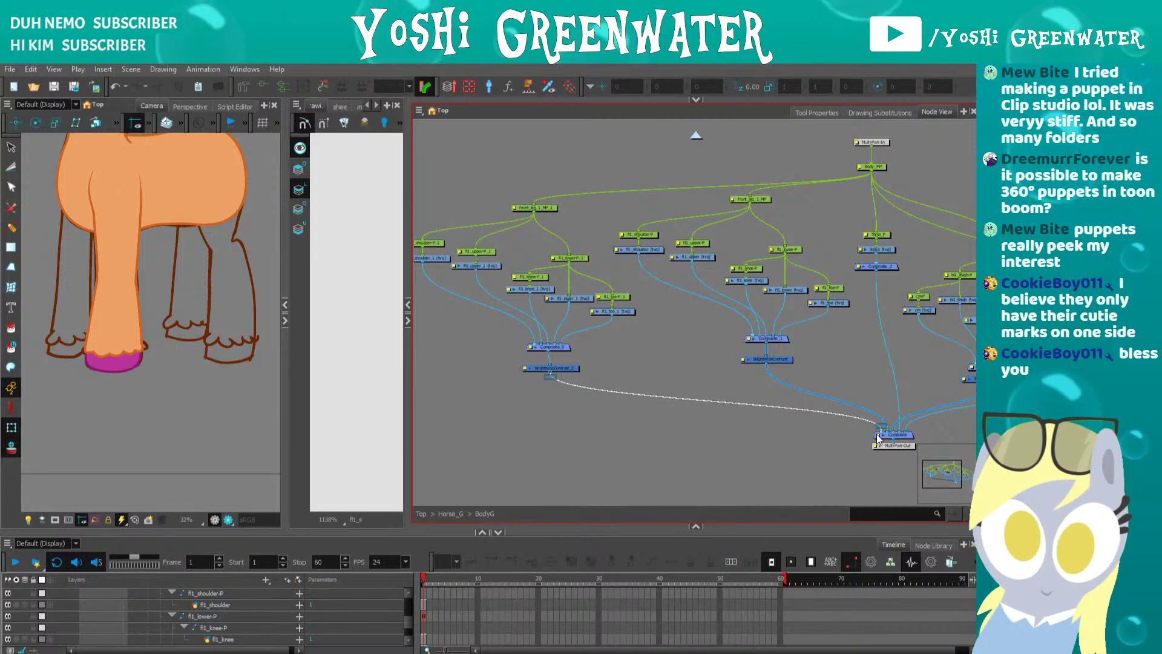
left_click_drag(879, 437, 880, 434)
- Select the duplicated front leg's master peg and enlarge the Camera view to show more of the puppet
left_click_drag(519, 258, 554, 306)
left_click(567, 256)
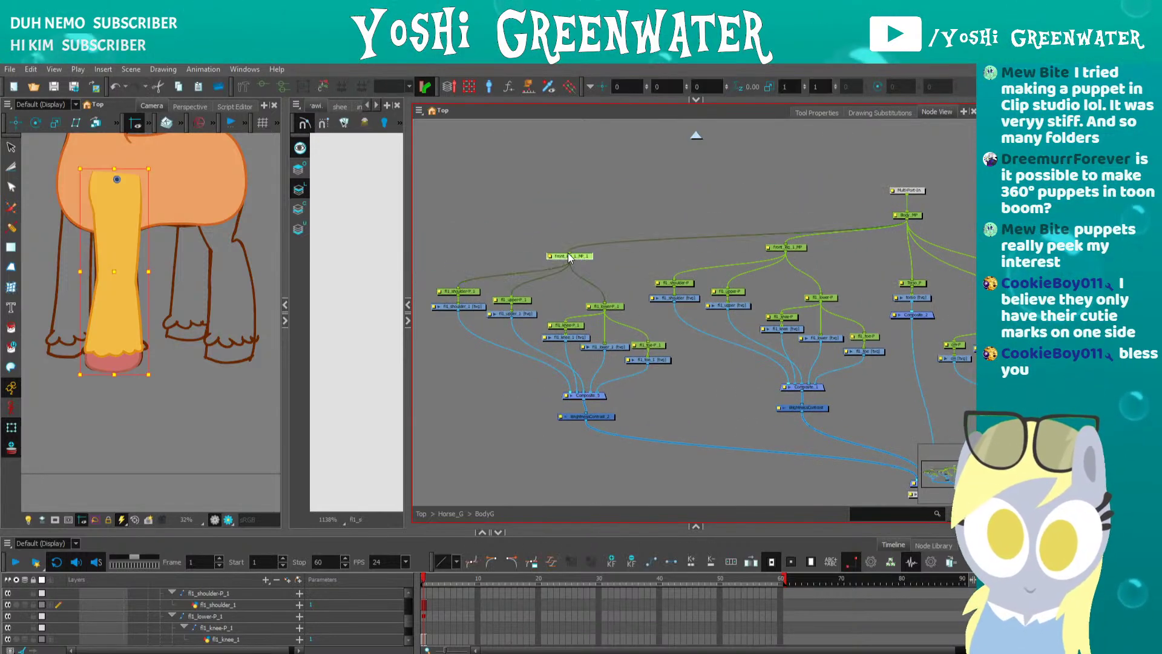
left_click_drag(409, 362, 476, 371)
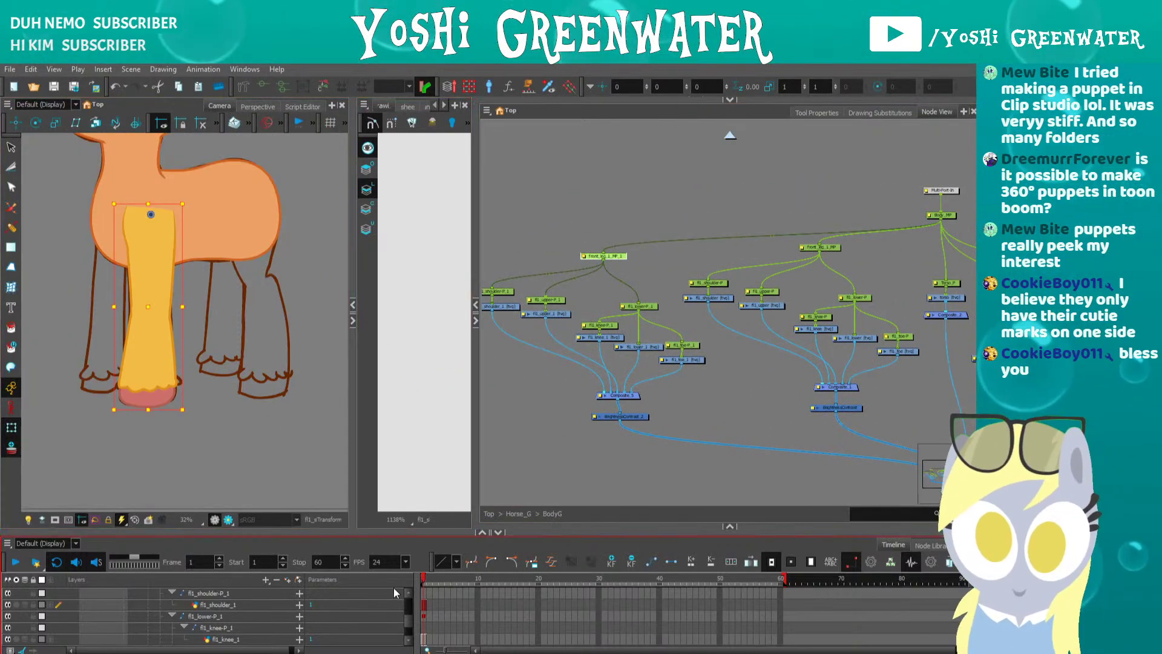
left_click(410, 602)
left_click_drag(412, 601, 288, 598)
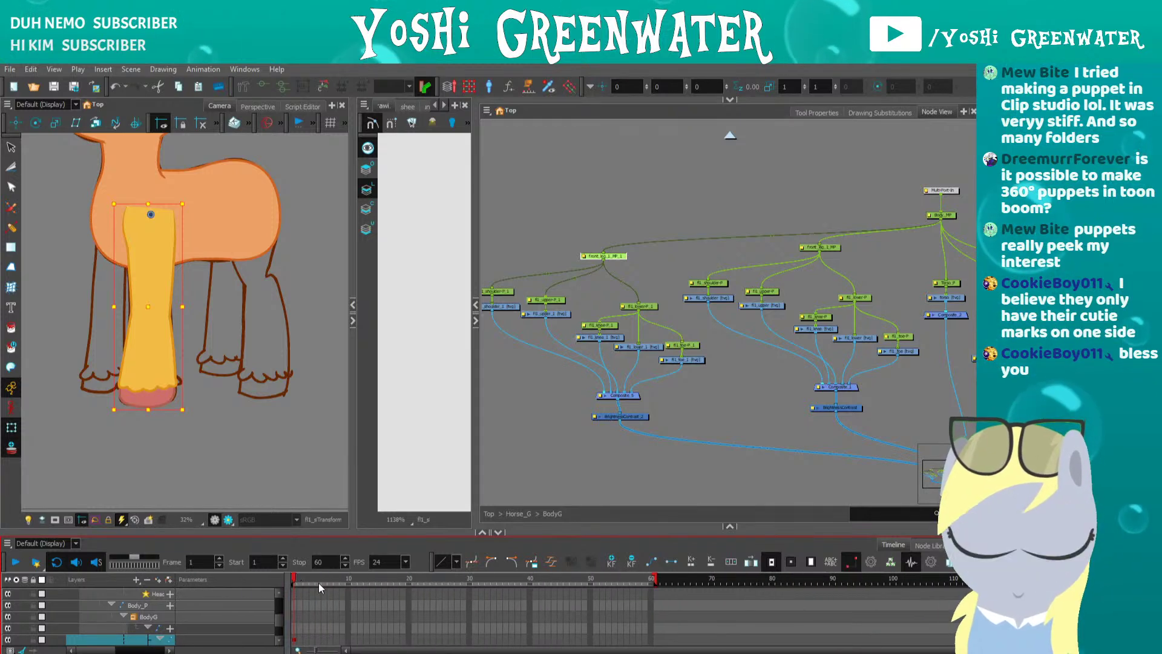
left_click(353, 321)
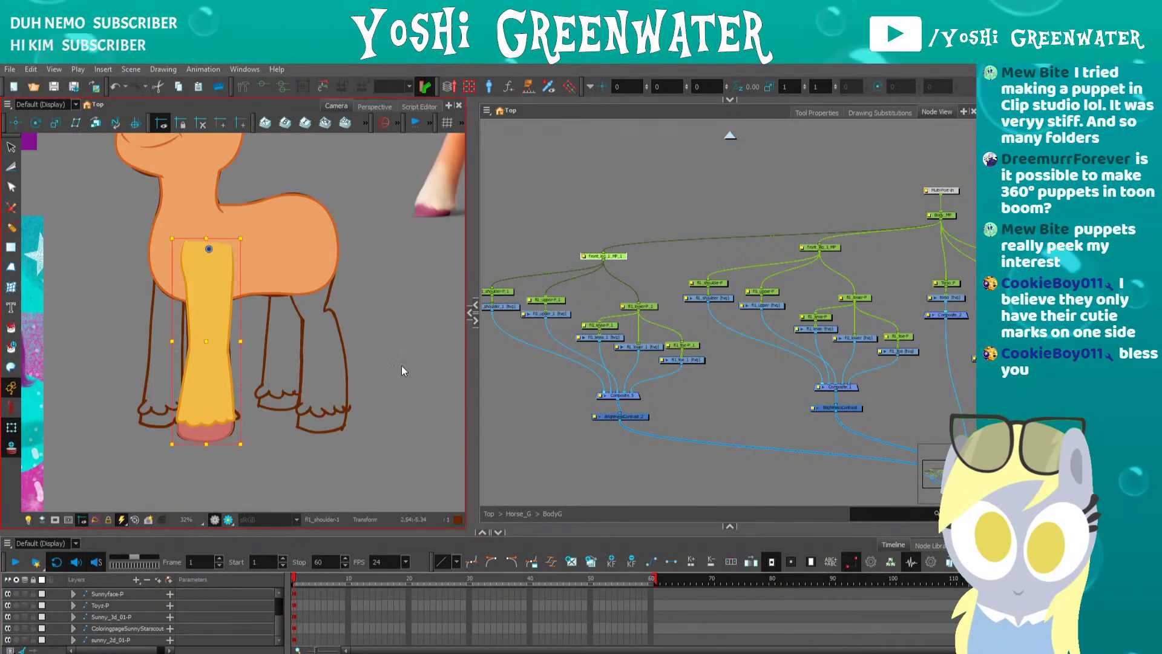
- Move the duplicated front leg sideways and up onto the sketch of the far front leg
left_click_drag(162, 344, 245, 351)
key("Left")
key("Left")
key("Left")
key("Left")
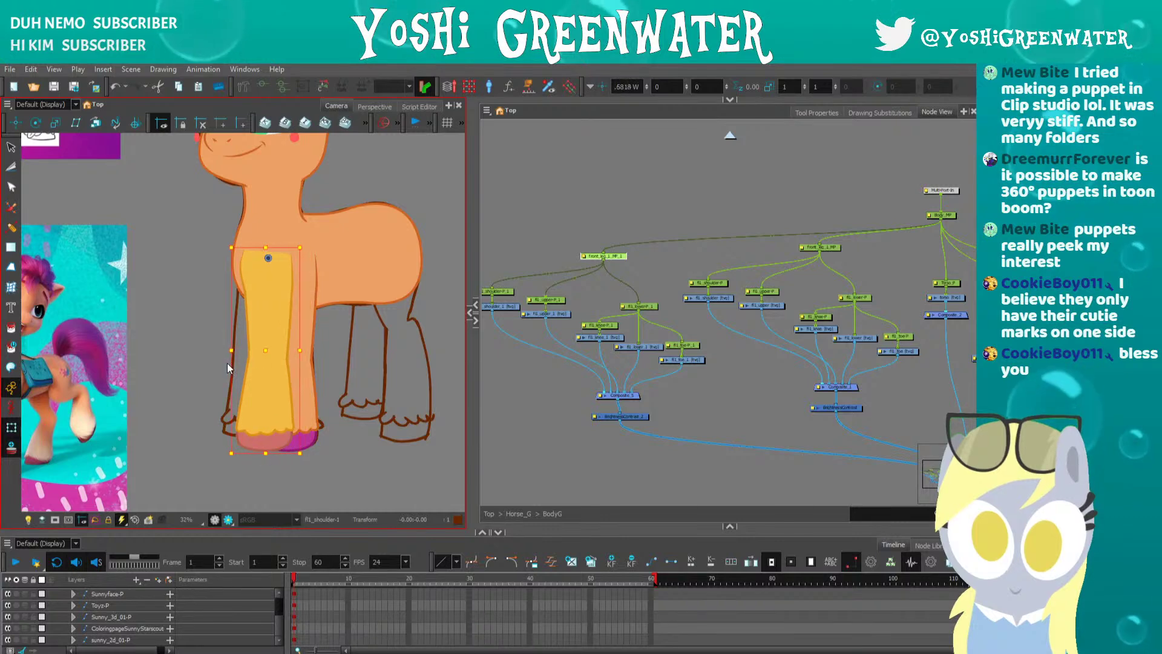
key("Up")
key("Left")
key("Left")
key("Up")
key("Right")
key("Right")
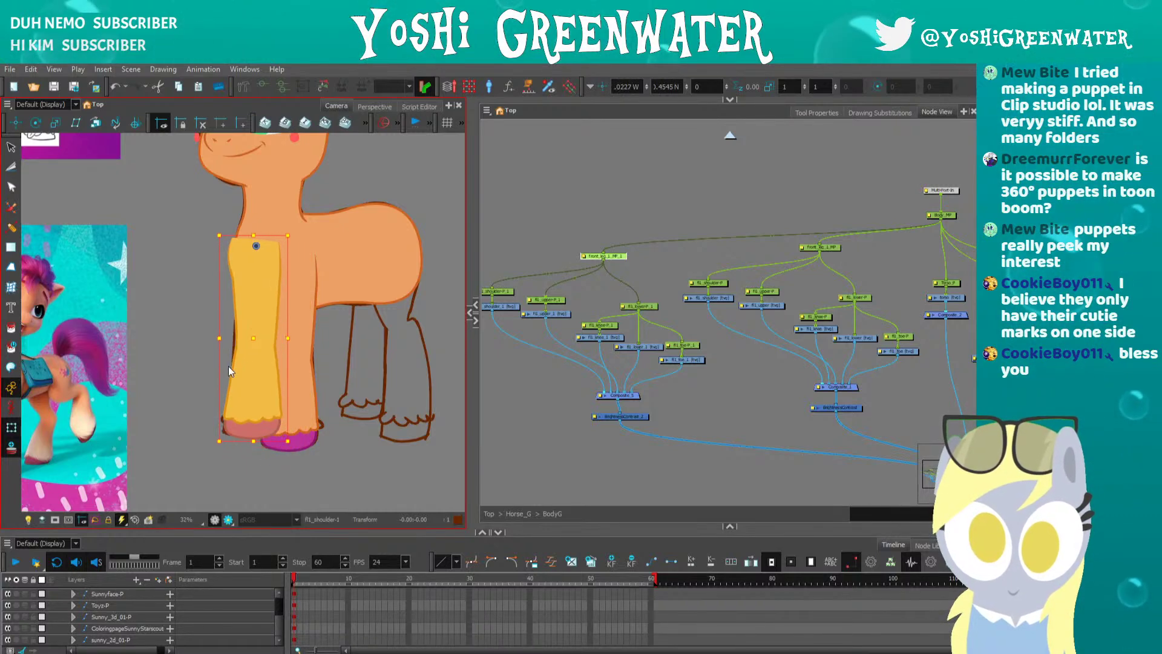
key("Right")
key("Up")
key("Up")
key("Right")
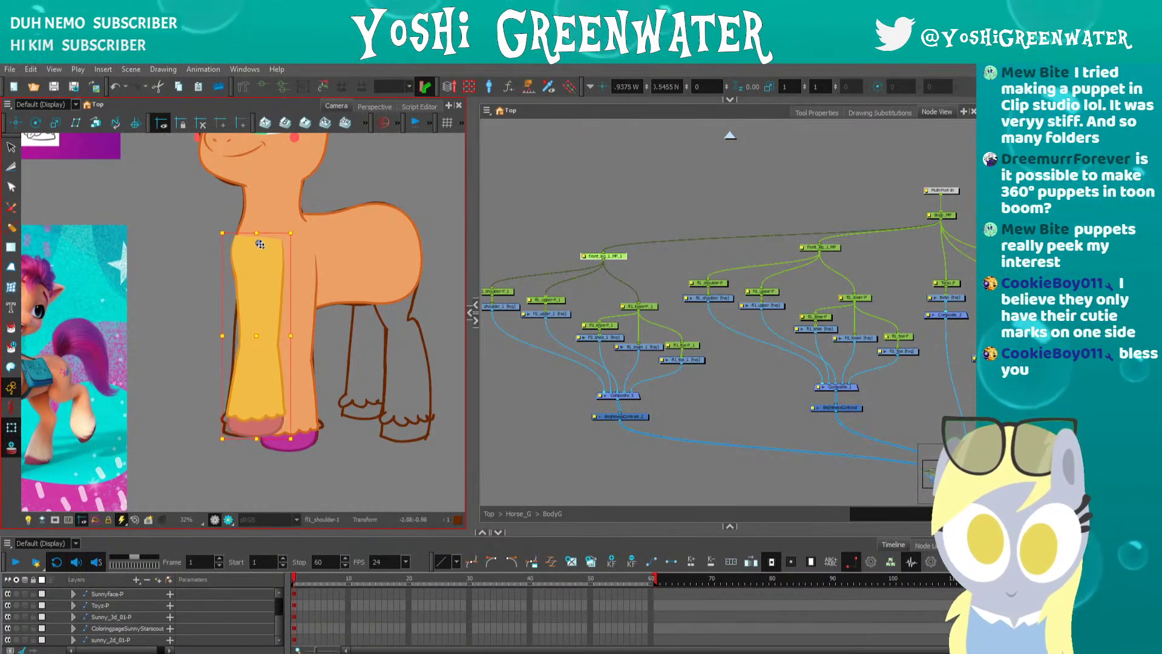
- Place the duplicated leg's temporary pivot at its hoof and fine-tune the leg's alignment with the sketch
left_click_drag(259, 244, 257, 428)
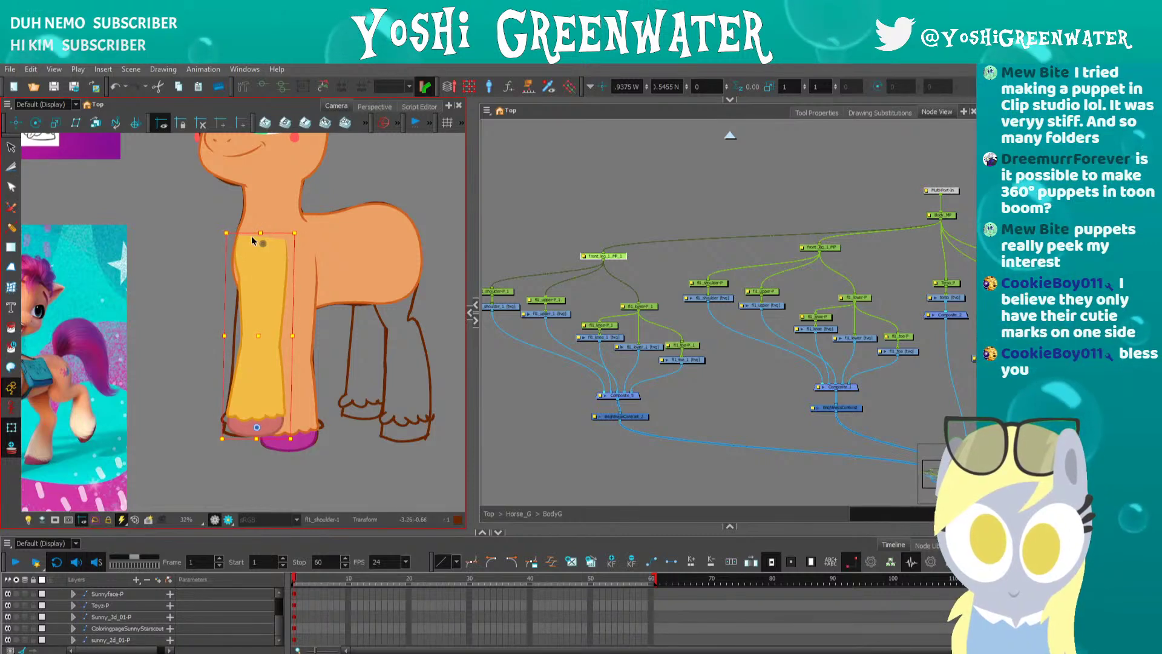
key("Left")
key("Up")
left_click(551, 438)
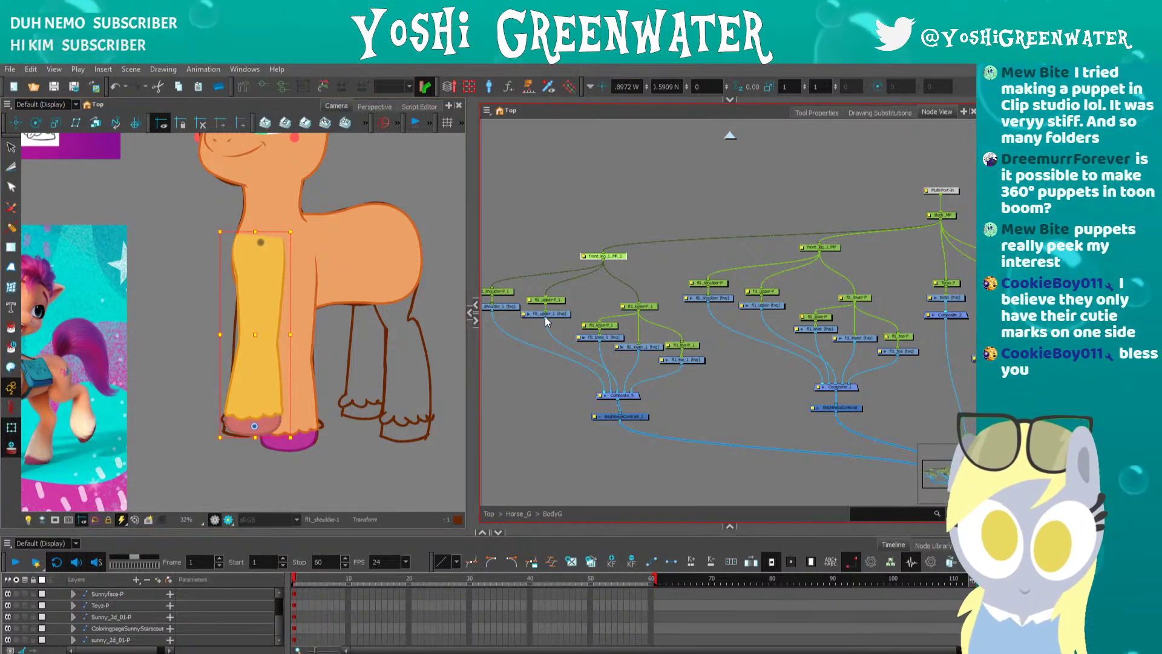
- Nudge the duplicated front leg back in depth so it sits behind the body and the near front leg
scroll(240, 301, "up", 1)
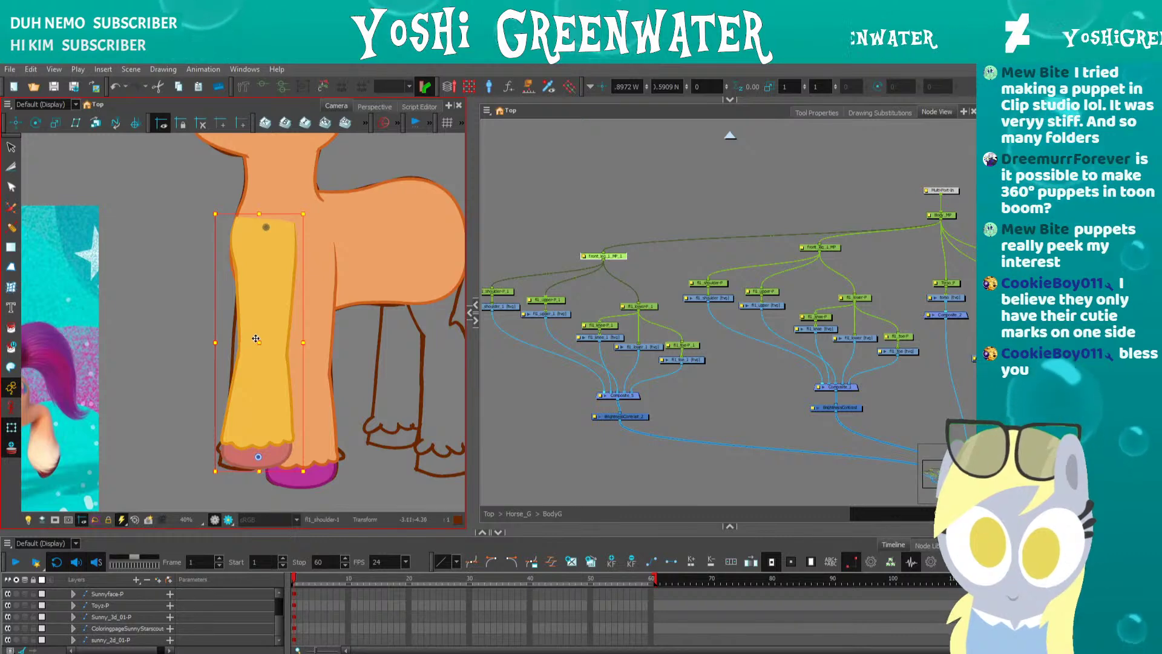
mouse_move(254, 342)
left_mouse_down()
mouse_move(251, 327)
mouse_move(250, 344)
left_mouse_up()
key("alt+Down")
key("alt+Up")
key("alt+Down")
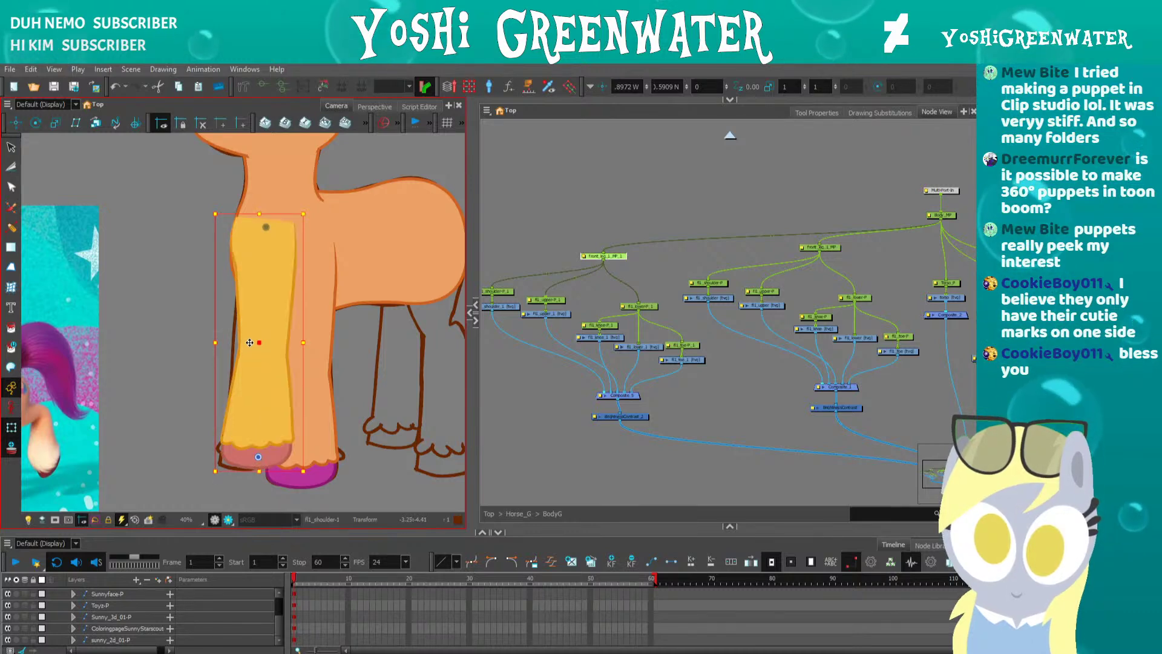
key("alt+Up")
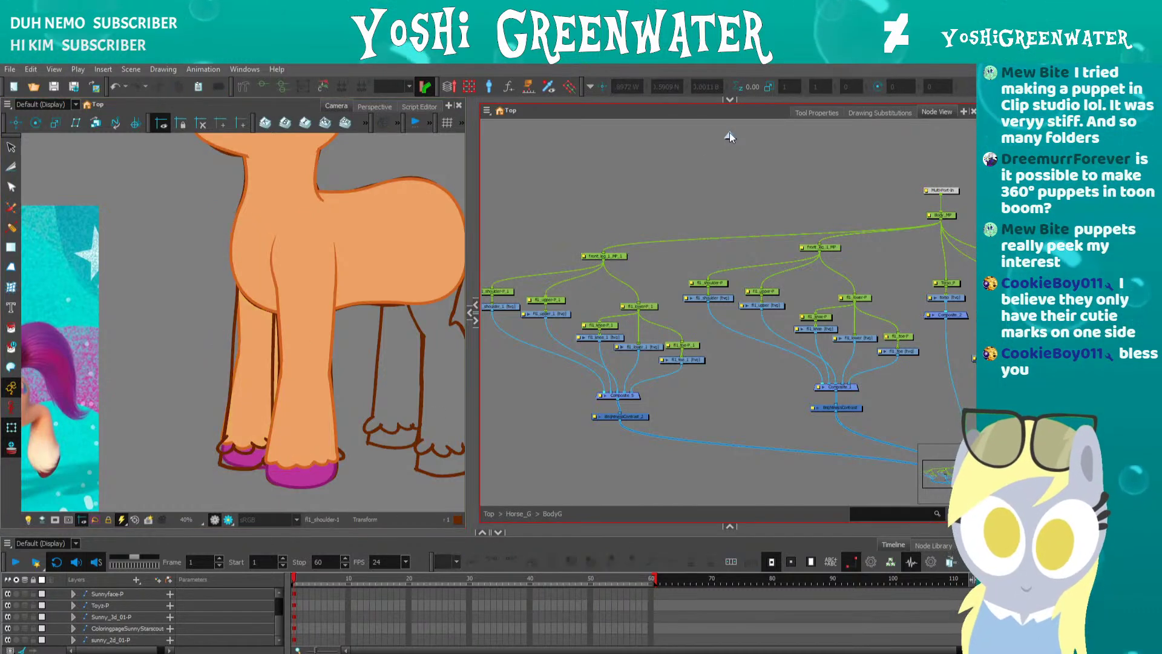
- Go up to the Top level of the node network and disable the Sketch_Comp node to hide the sketch
left_click(730, 135)
left_click(726, 138)
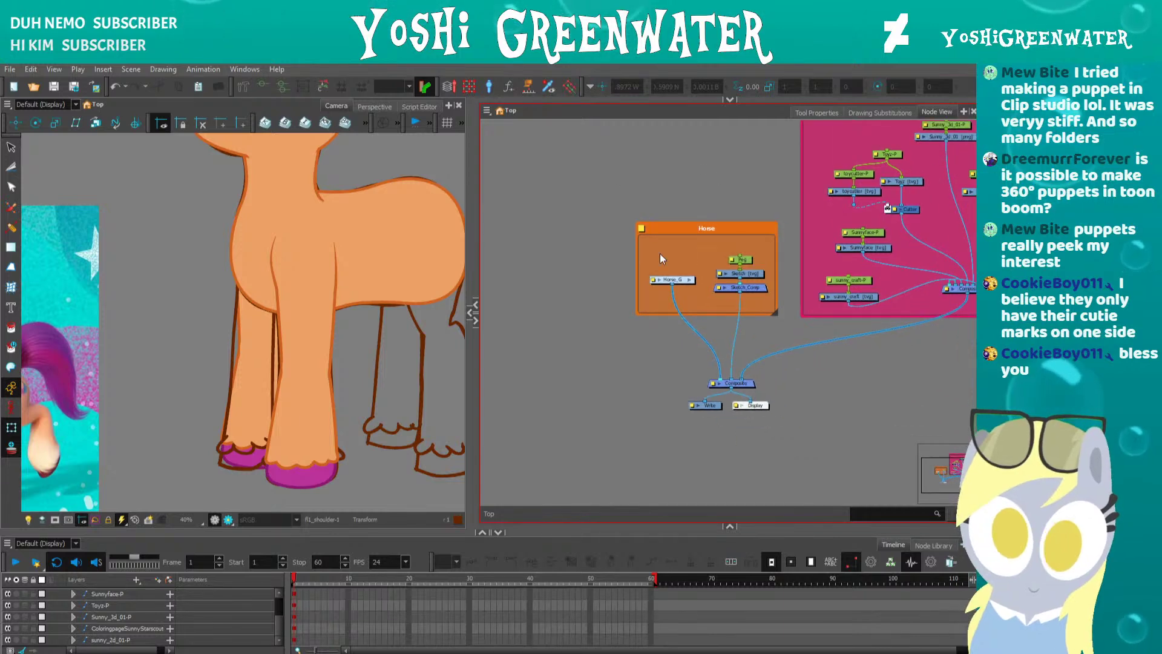
key("d")
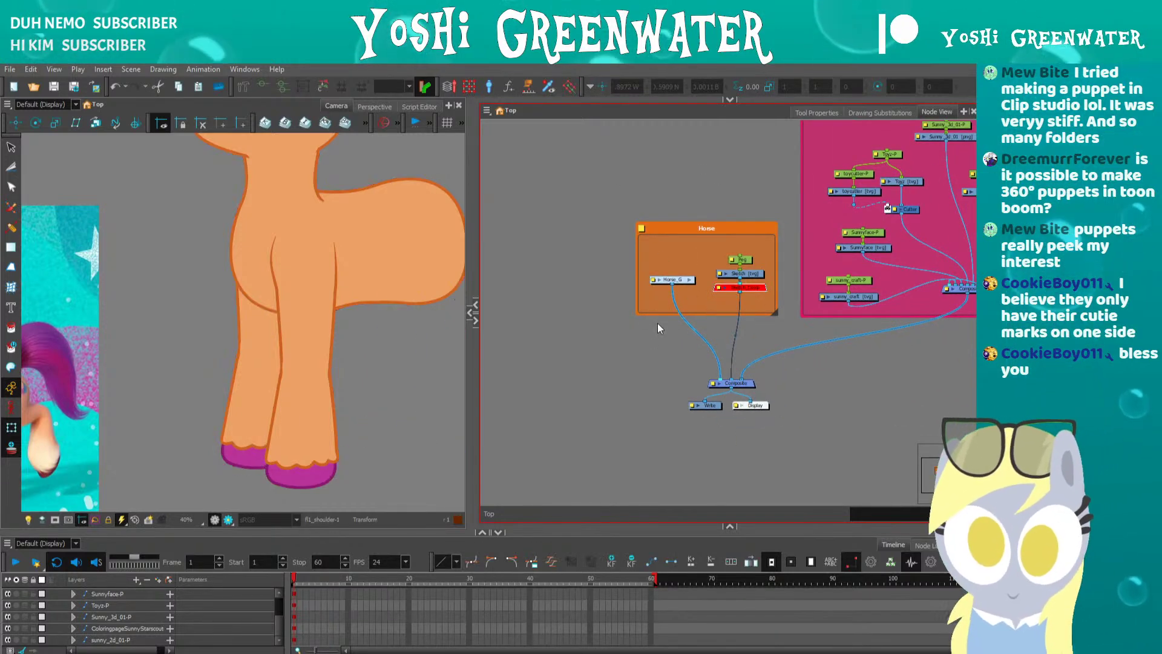
double_click(688, 280)
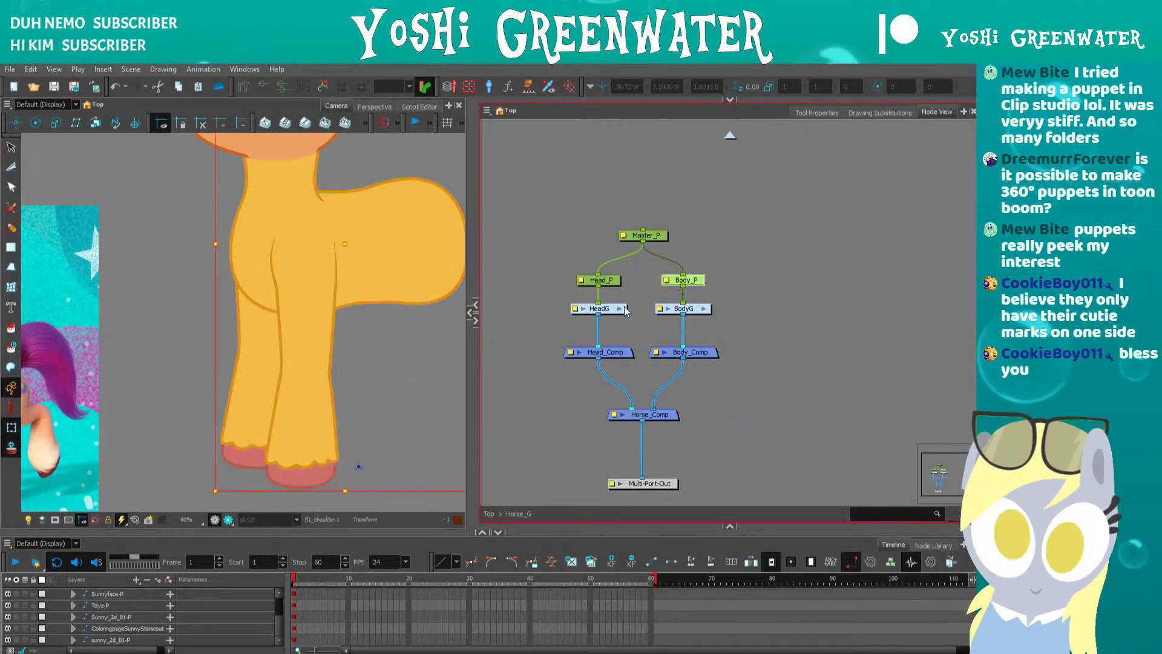
left_click(728, 136)
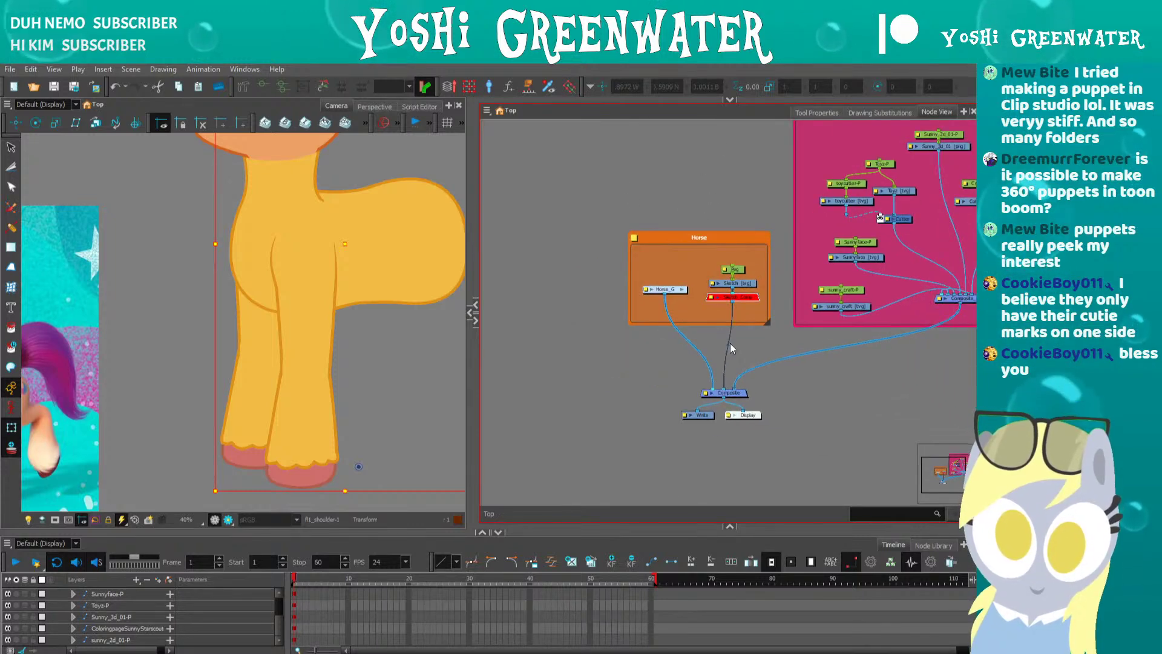
- Insert a Visibility node on the connection between Sketch_Comp and the Composite, and review its display and render options
scroll(714, 334, "up", 2)
key("Tab")
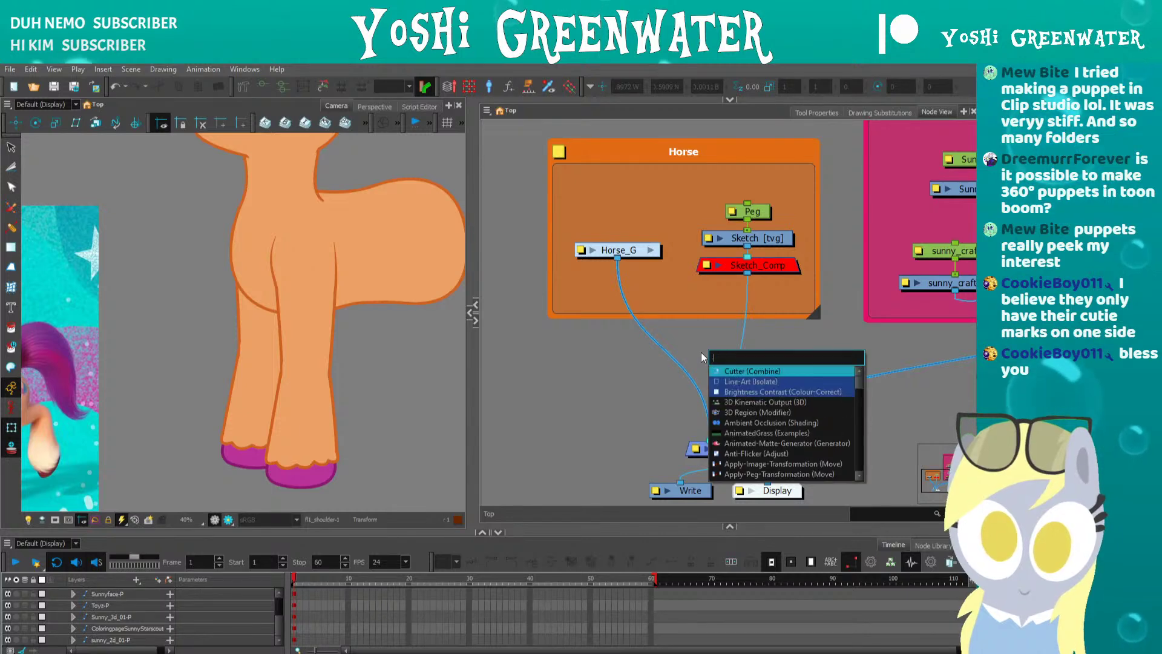
type("vis")
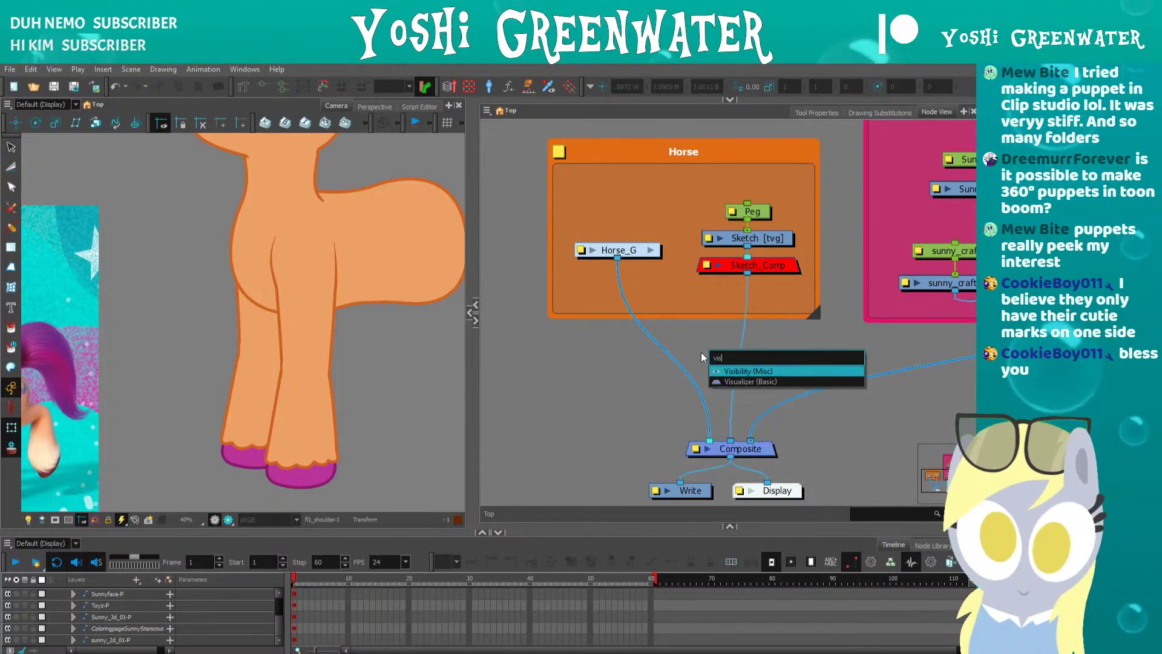
left_click(743, 372)
left_click(759, 333)
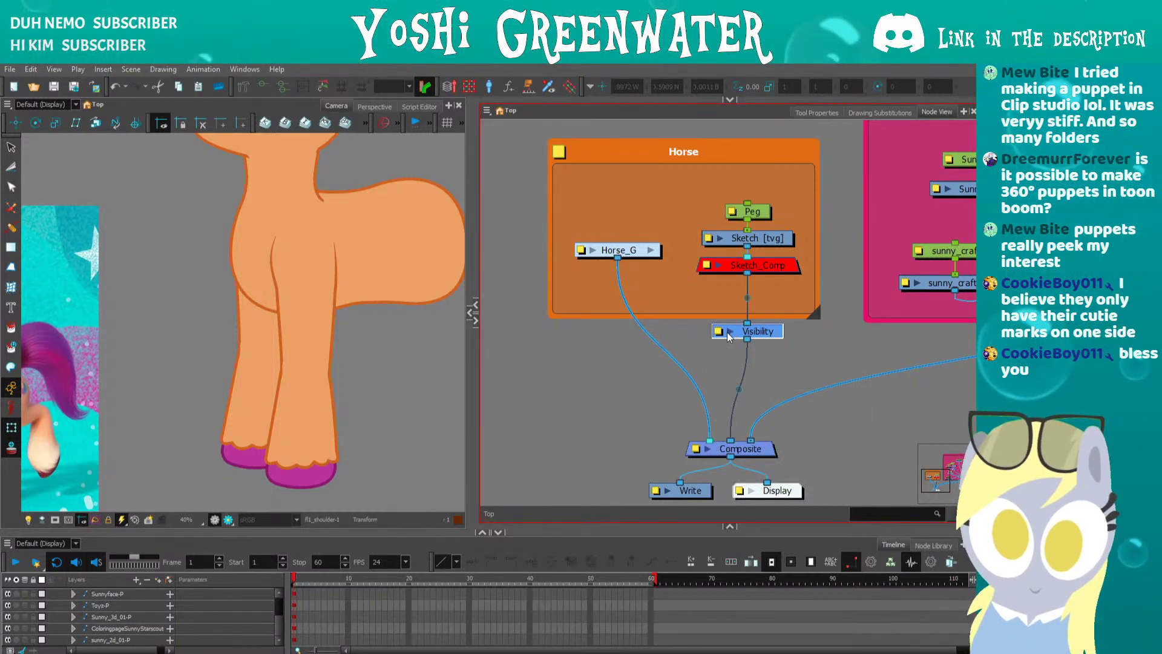
double_click(729, 336)
left_click_drag(452, 203, 608, 327)
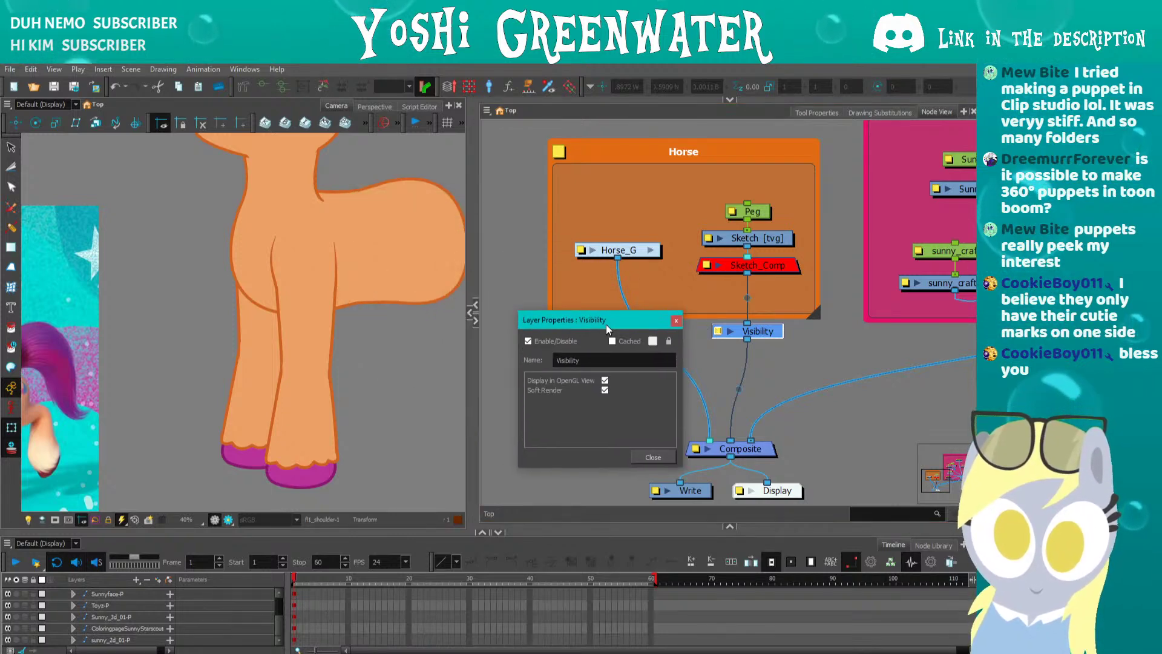
left_click(653, 457)
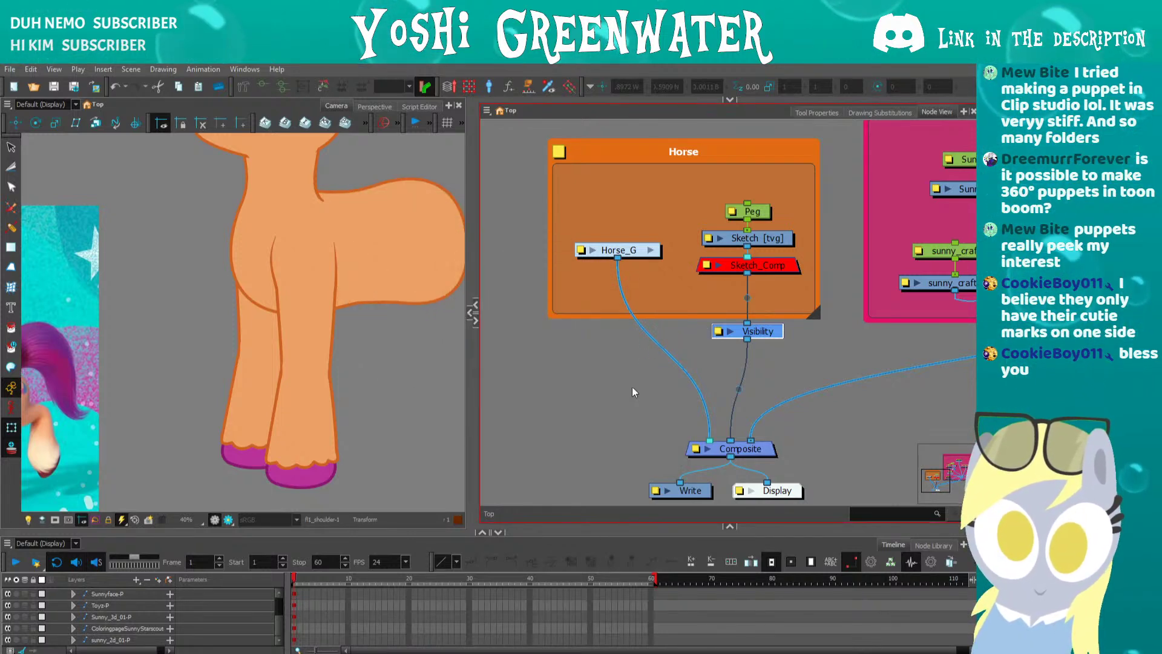
left_click_drag(742, 337, 742, 339)
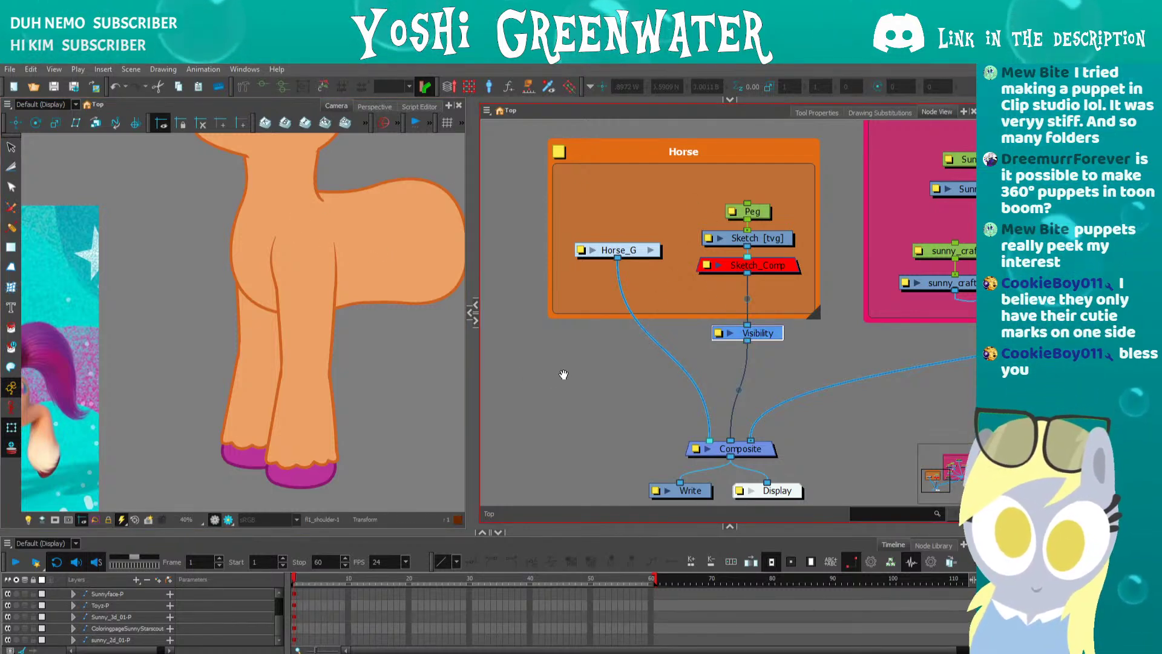
left_click_drag(642, 360, 611, 382)
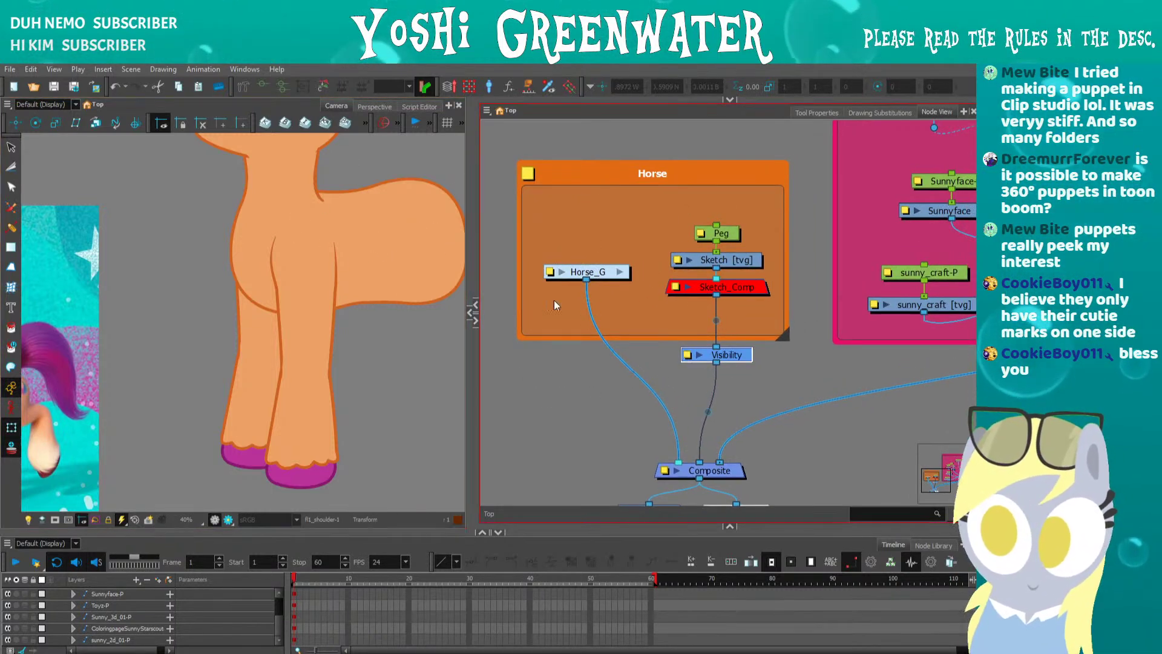
- Open the Brightness curve of BrightnessContrast_2 inside the BodyG group and switch the Camera view to render preview
left_click(618, 274)
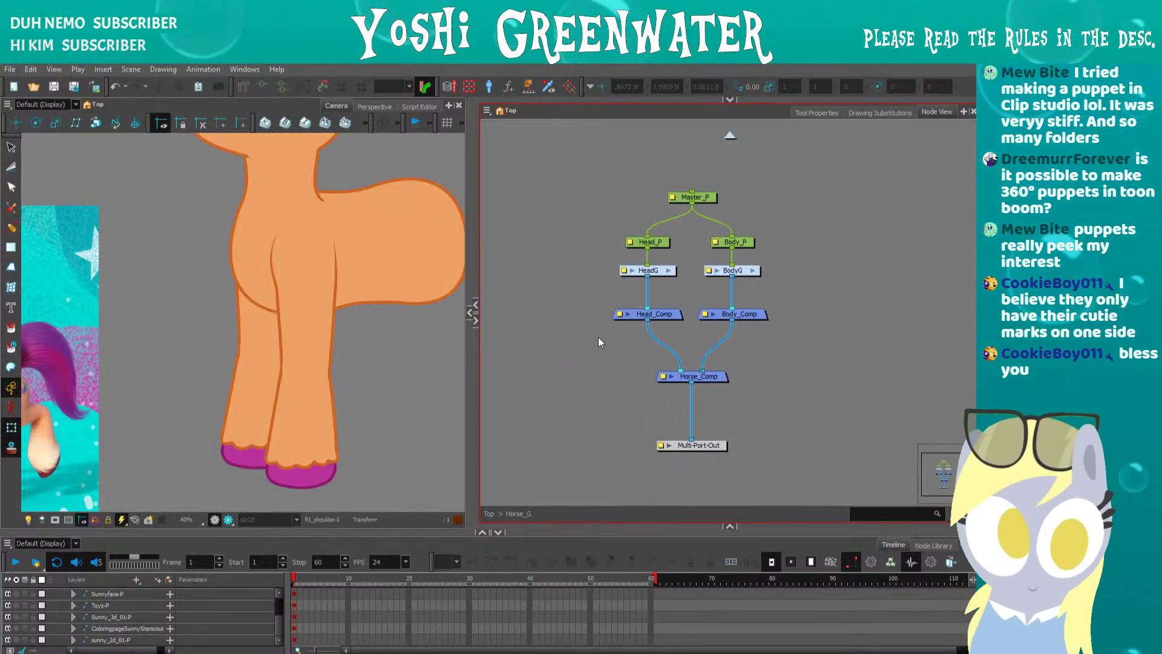
left_click(753, 271)
scroll(618, 362, "up", 3)
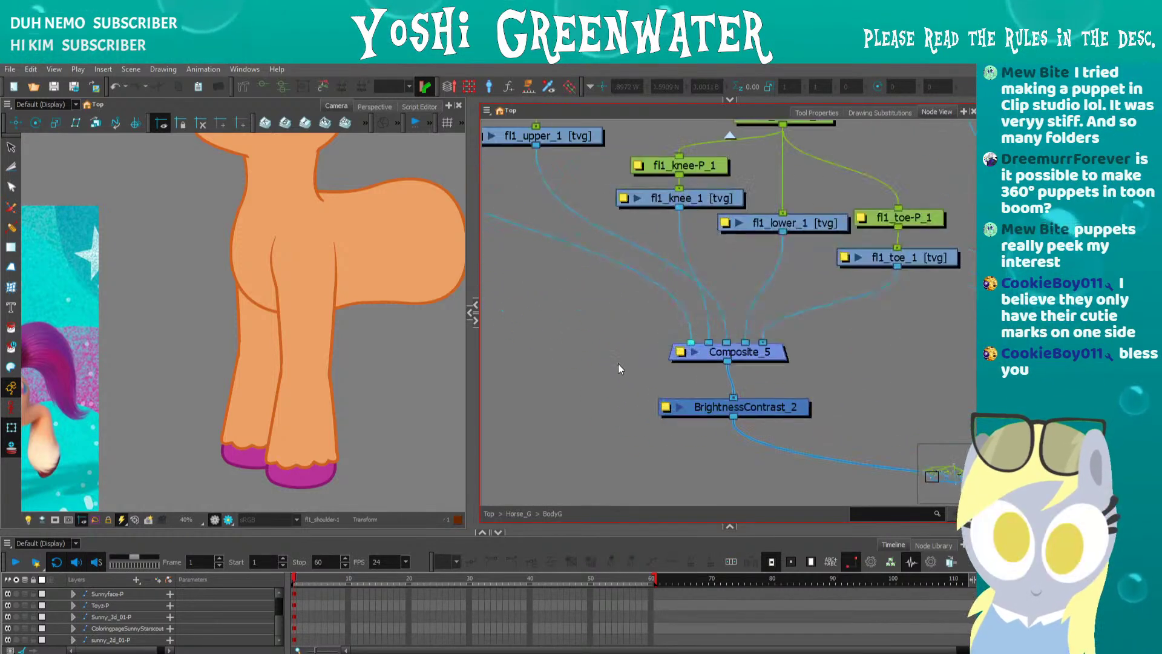
left_click(666, 408)
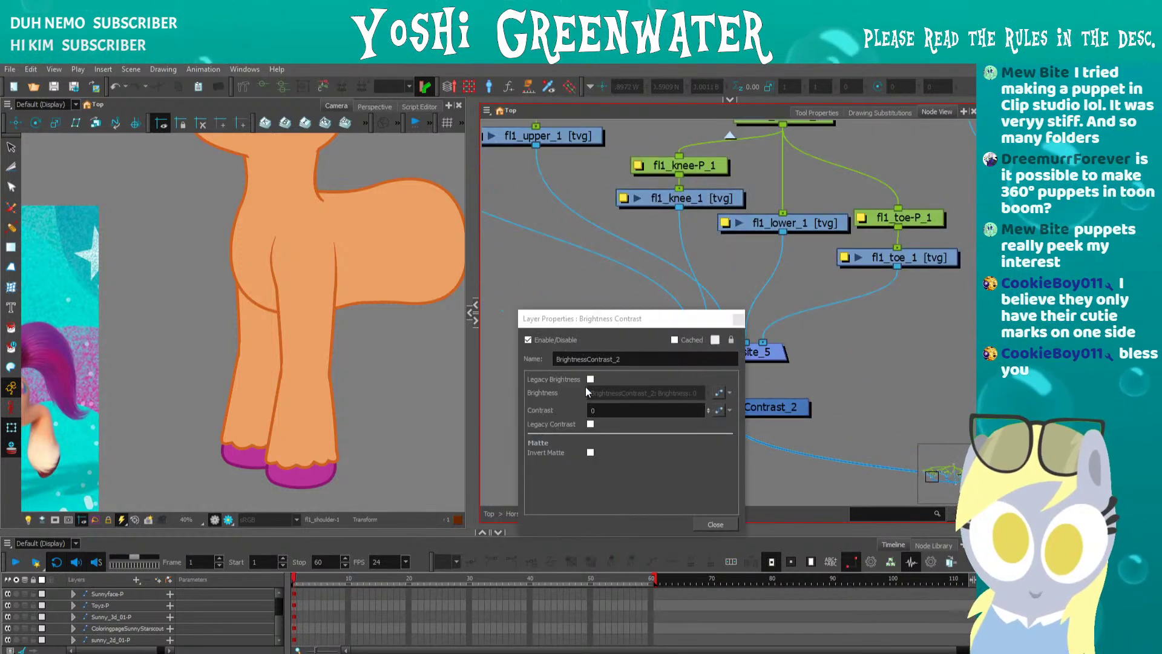
left_click(718, 392)
left_click_drag(400, 230, 508, 300)
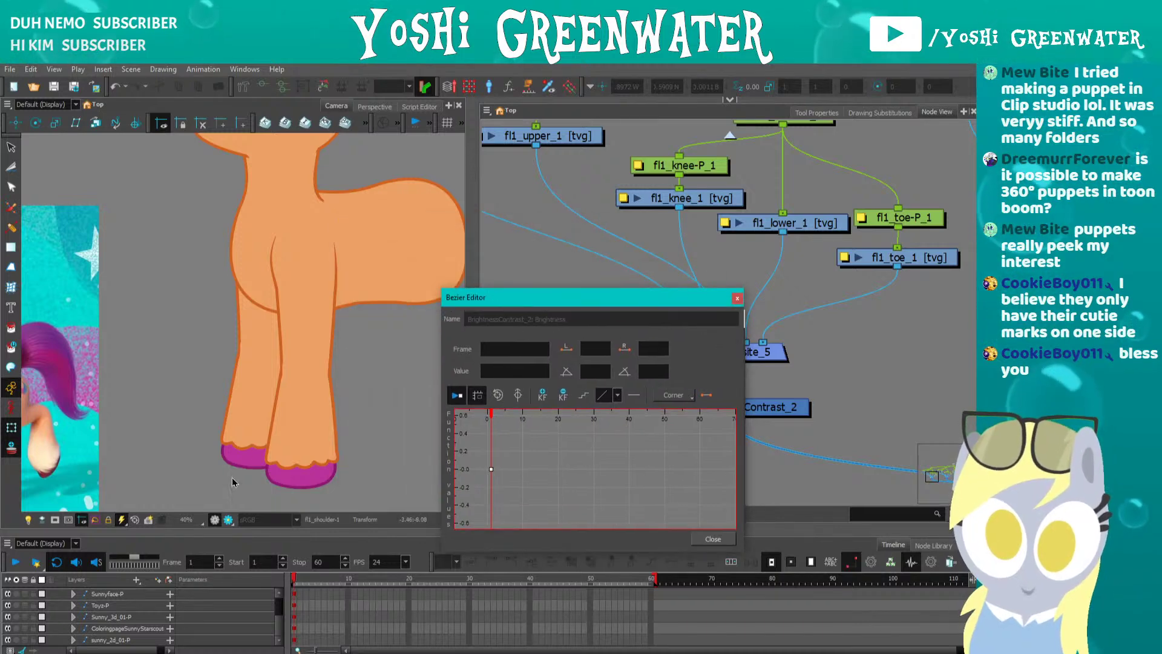
left_click(231, 477)
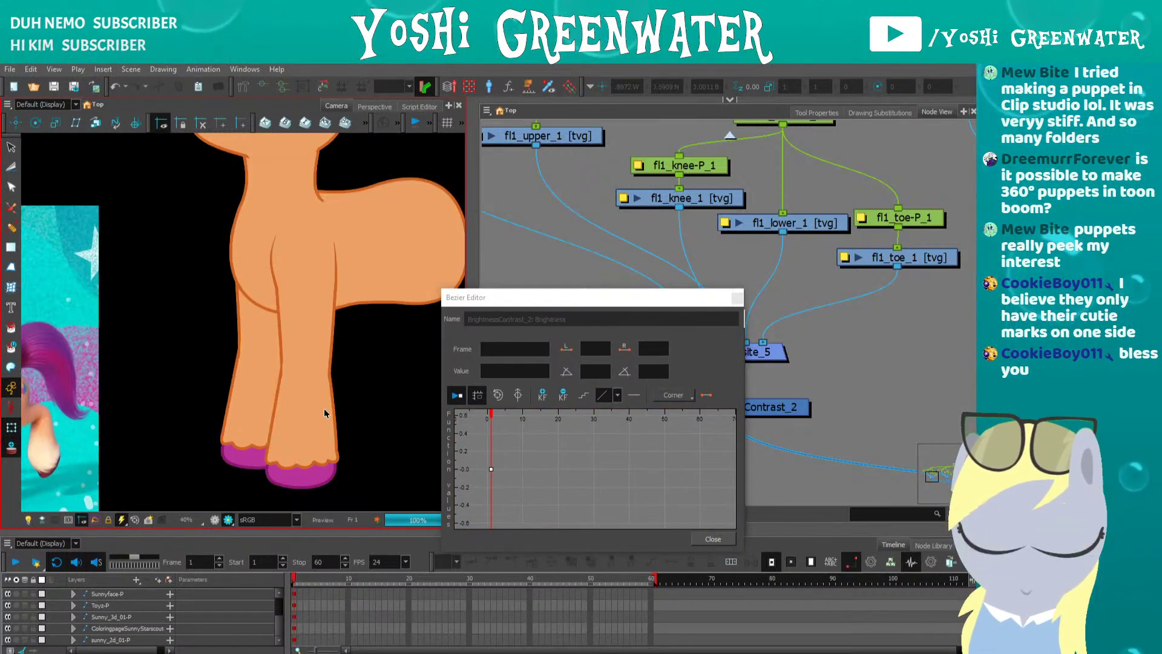
- Set the duplicated leg's brightness to -20 at frame 1 and close the curve editor and node properties
left_click(491, 469)
left_click_drag(509, 372, 460, 435)
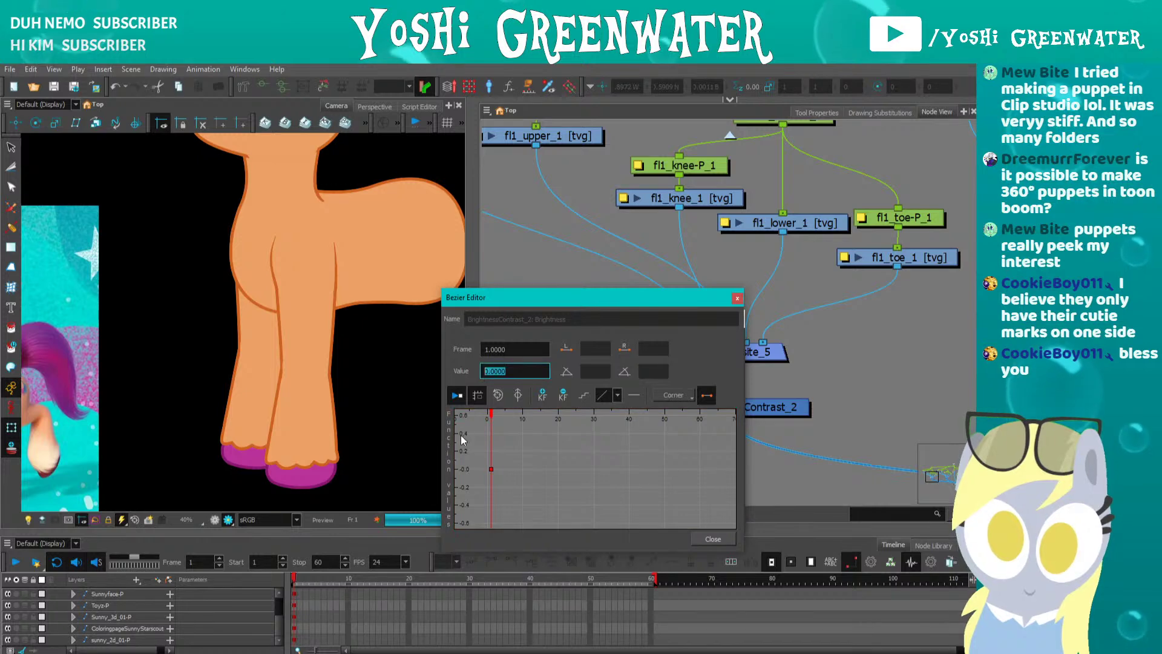
type("-20")
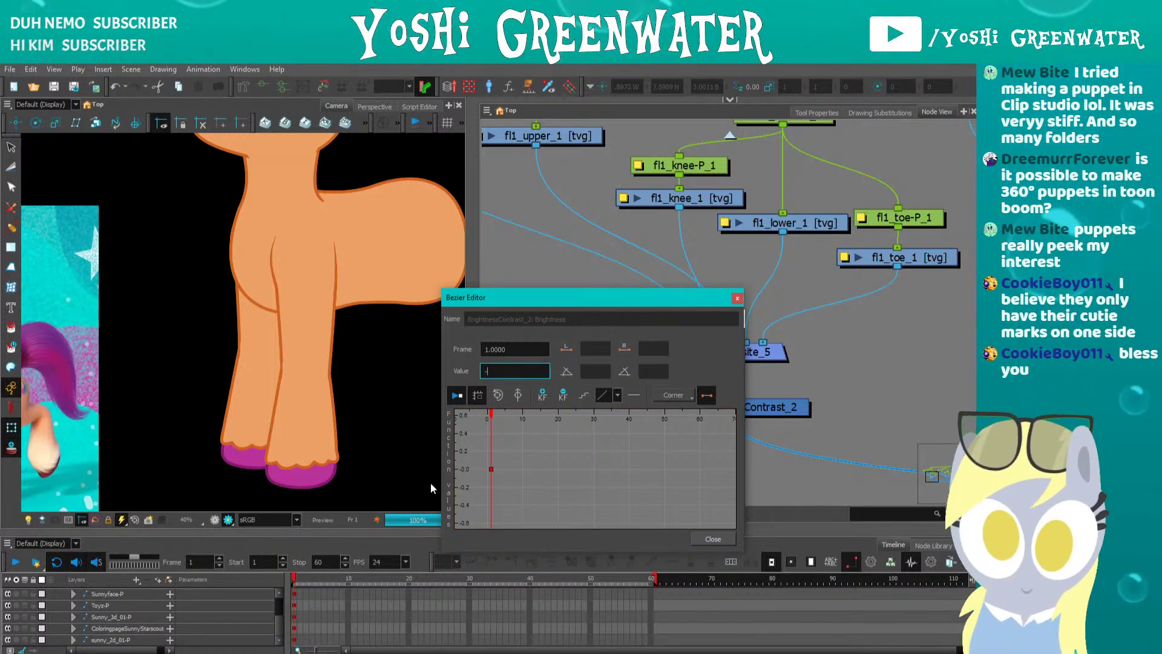
key("Return")
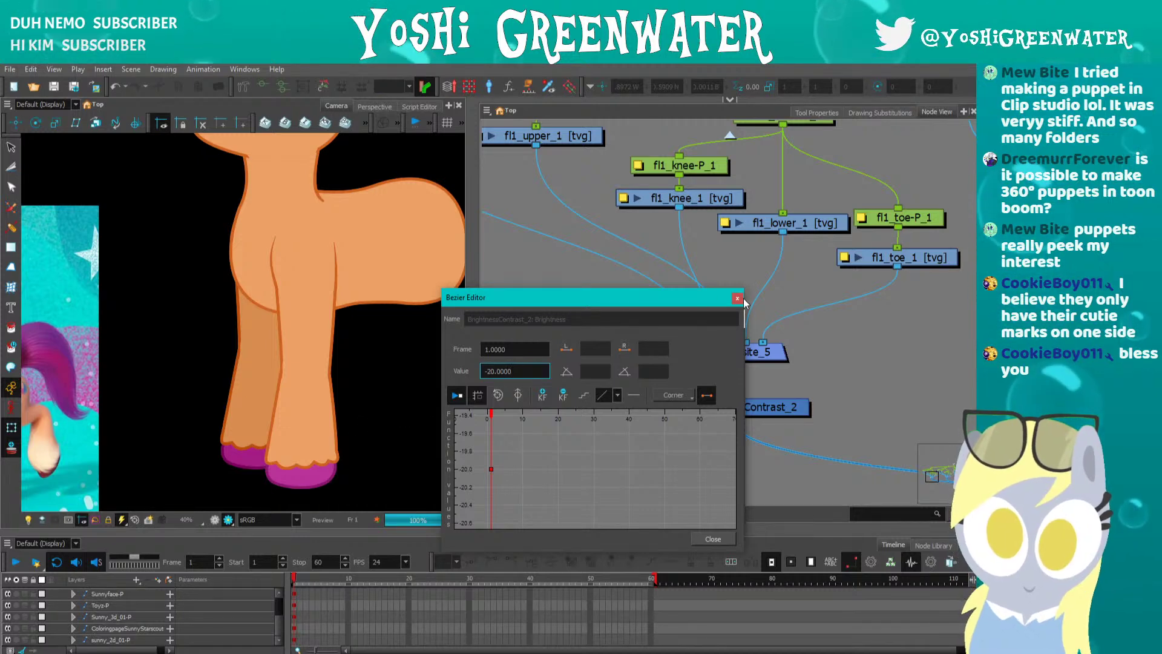
left_click(524, 259)
left_click(738, 319)
- Widen the Camera view and compare the rendered puppet's darkened far leg with the reference images
key("shift+m")
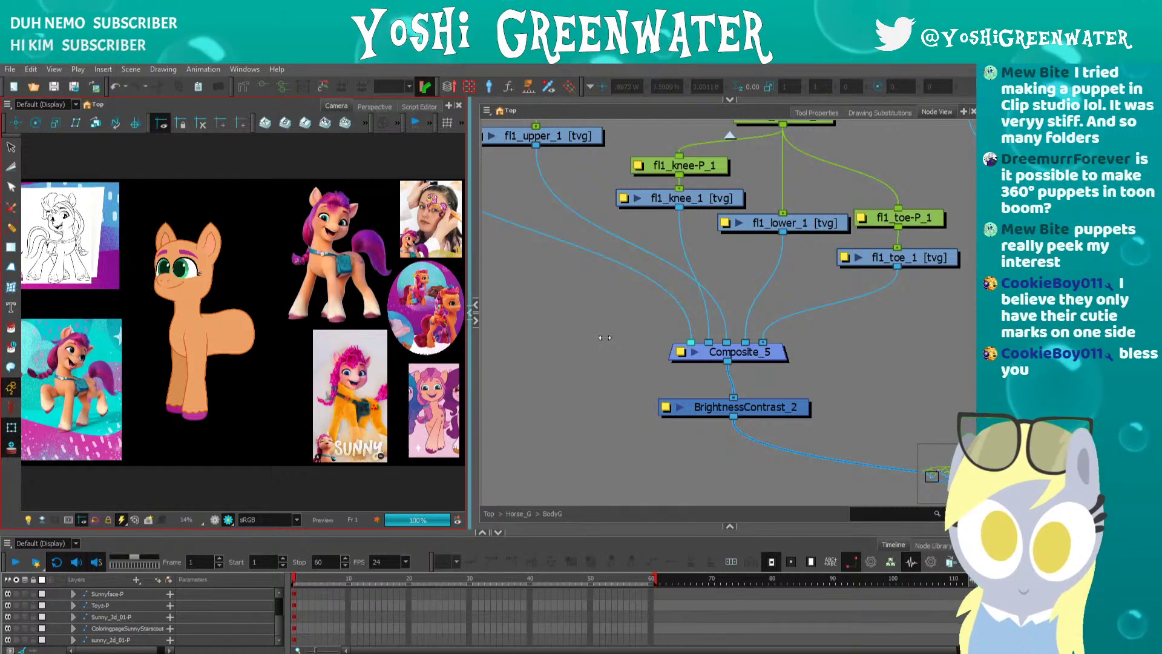
left_click(484, 350)
left_click_drag(475, 351, 660, 353)
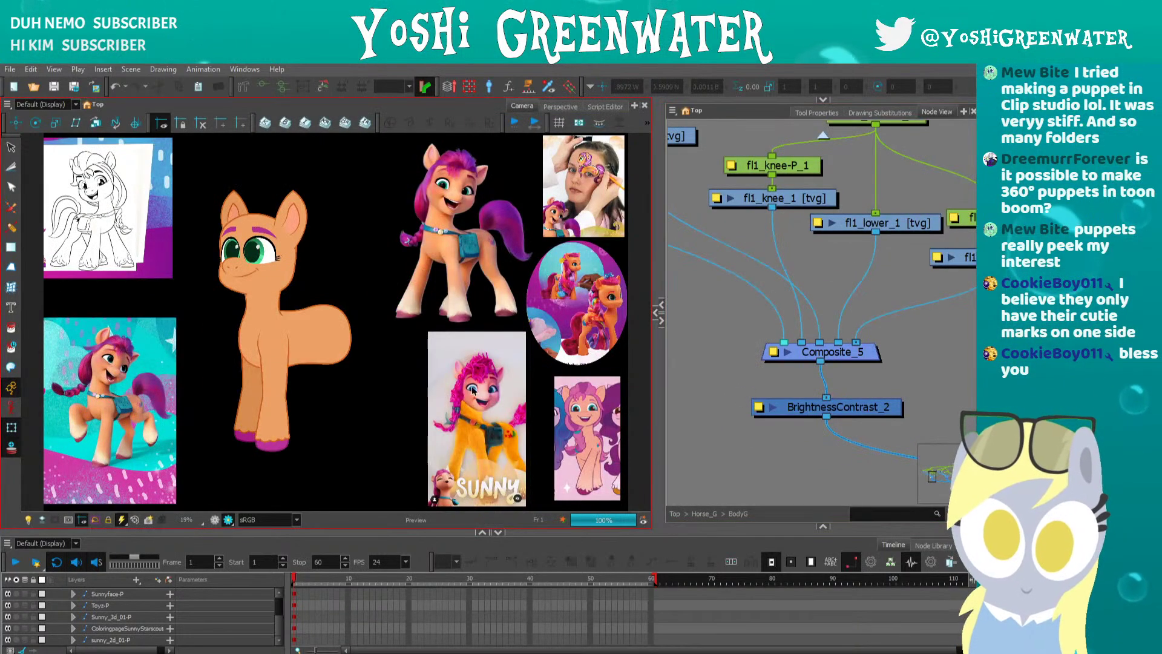
scroll(440, 431, "up", 3)
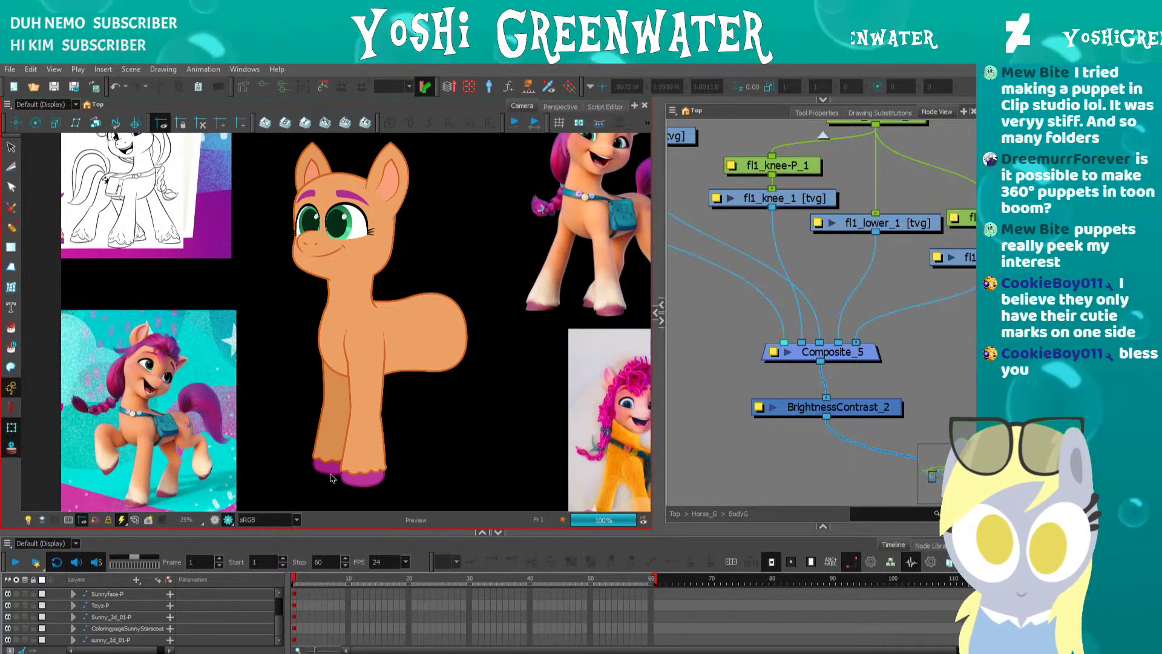
left_click_drag(348, 439, 658, 428)
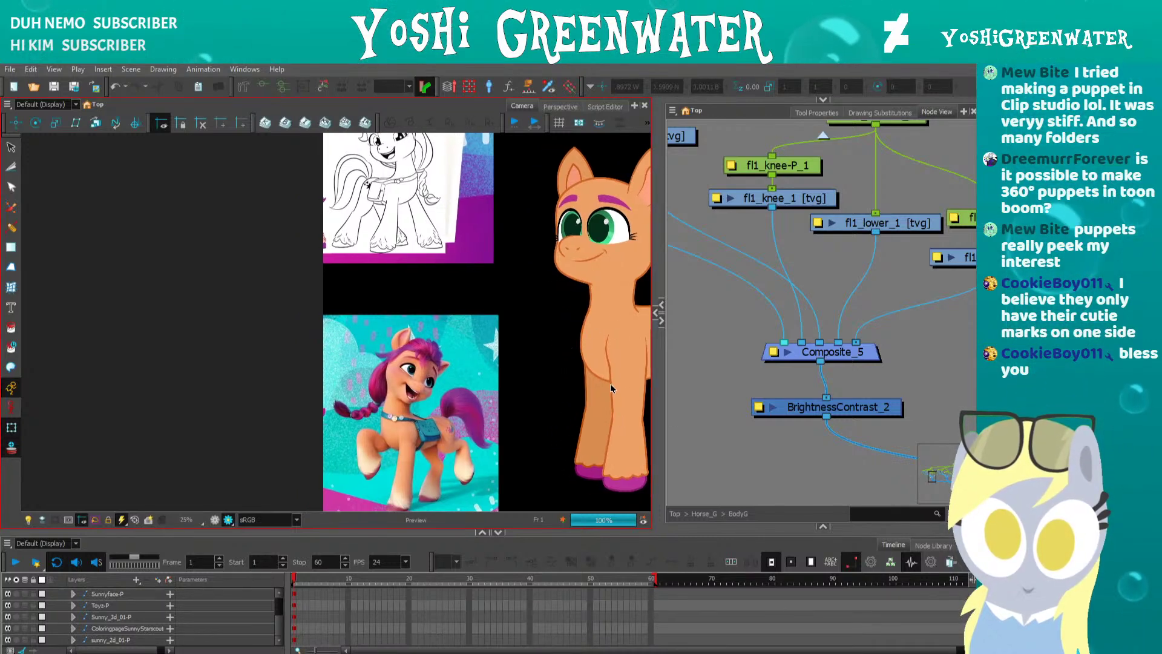
- Examine the rendered puppet's two front legs and hooves up close against the pony reference images
left_click_drag(557, 384, 315, 388)
scroll(315, 388, "down", 1)
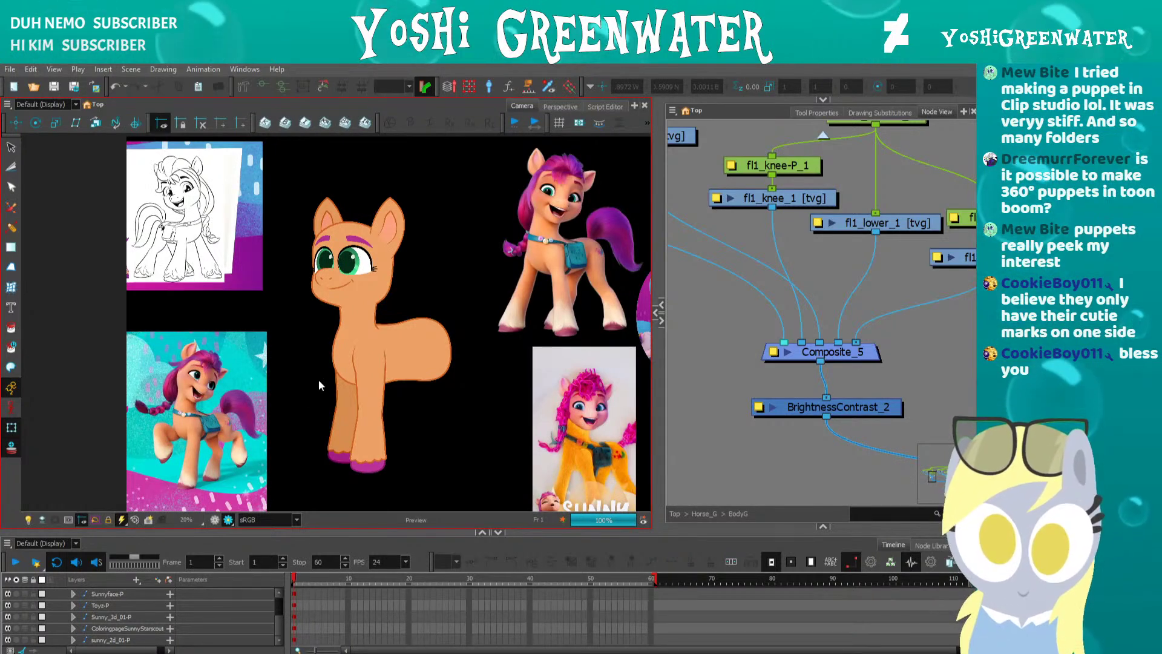
scroll(319, 380, "up", 1)
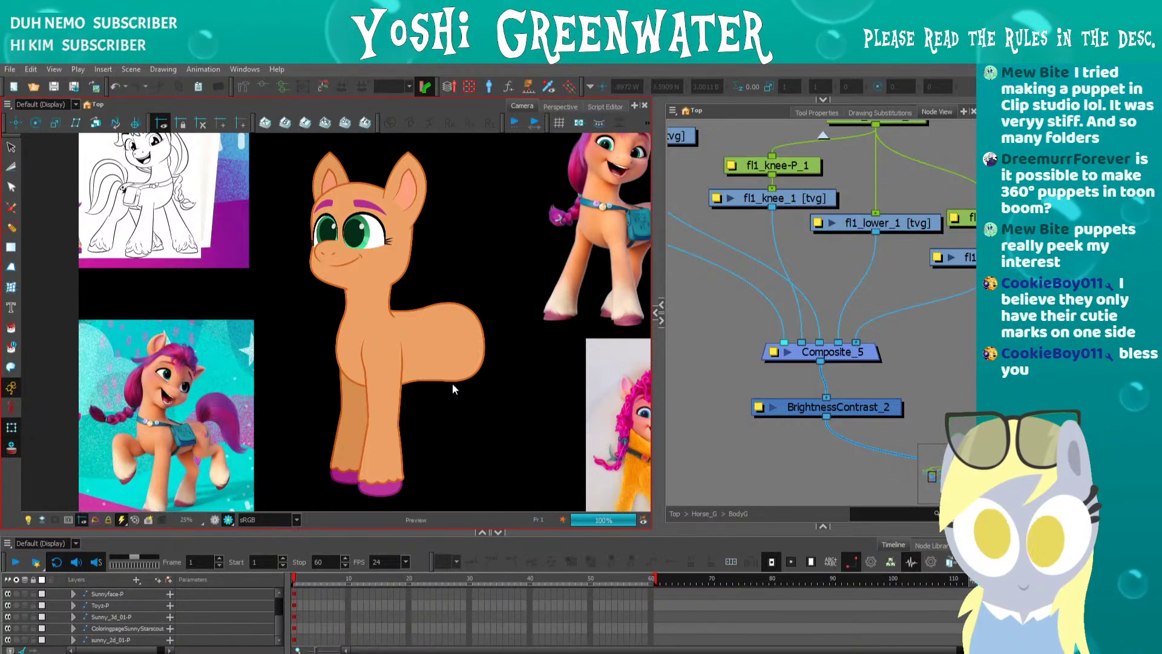
left_click_drag(566, 324, 494, 346)
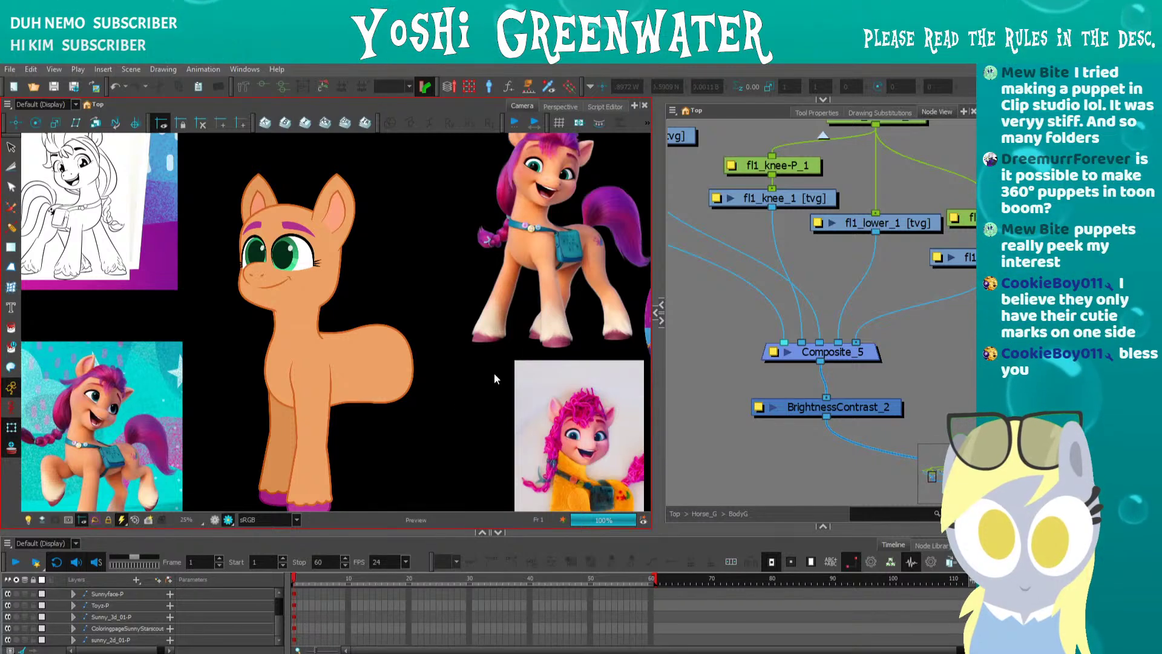
scroll(573, 310, "up", 2)
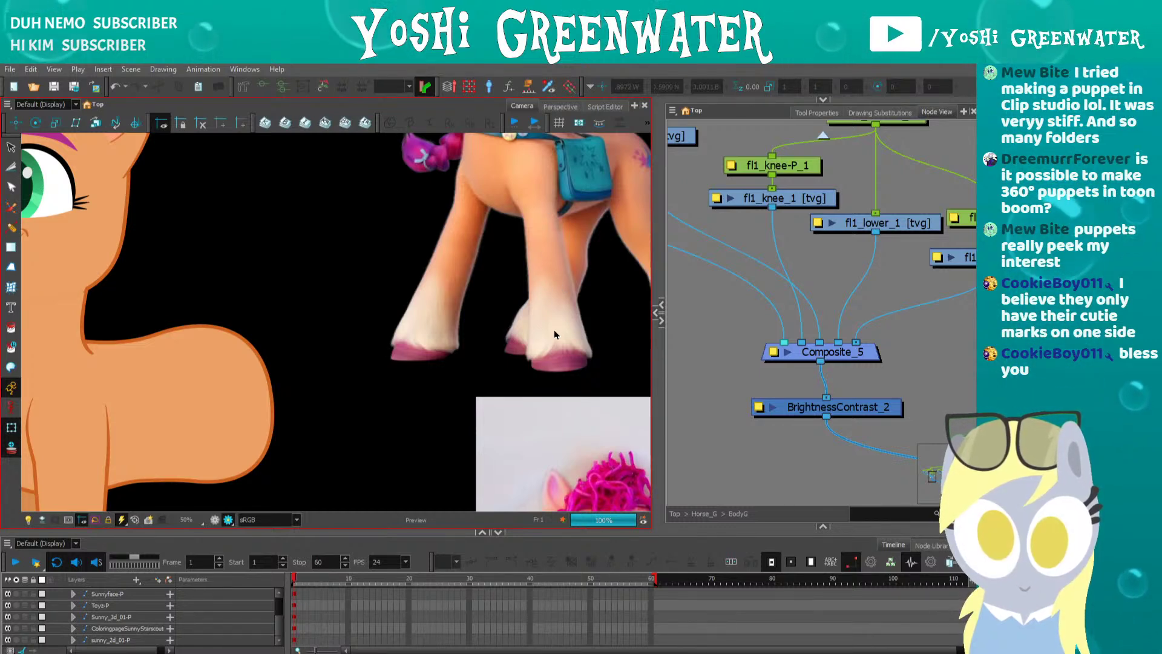
scroll(547, 331, "down", 1)
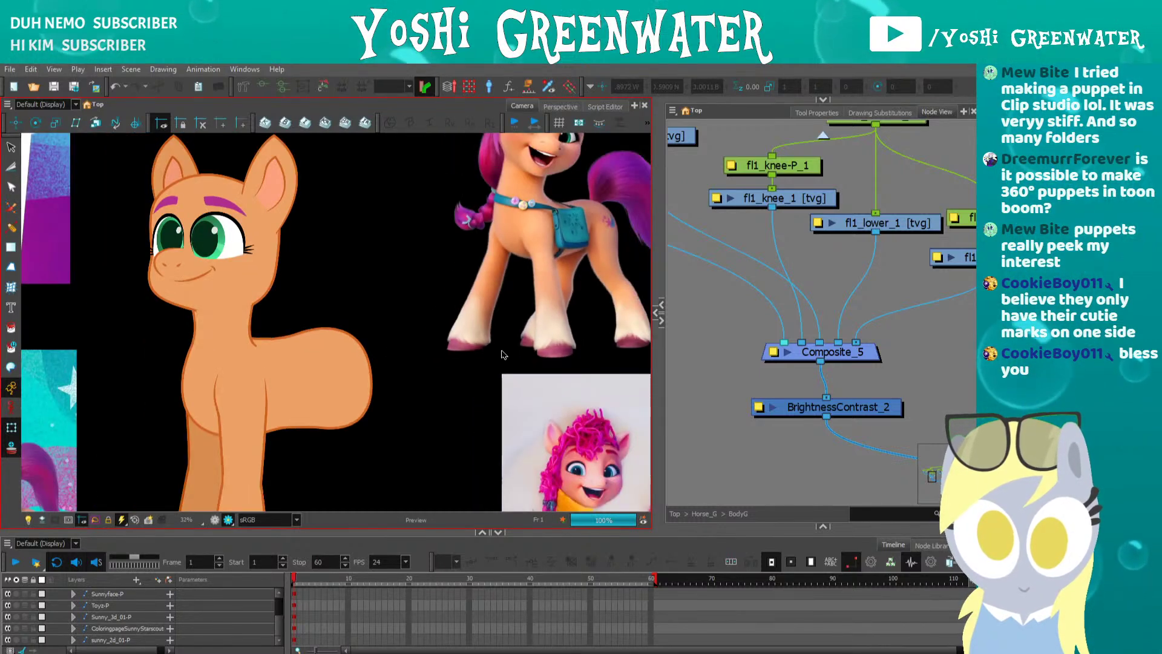
left_click_drag(502, 355, 595, 332)
scroll(539, 275, "up", 2)
scroll(557, 293, "down", 2)
scroll(595, 332, "down", 1)
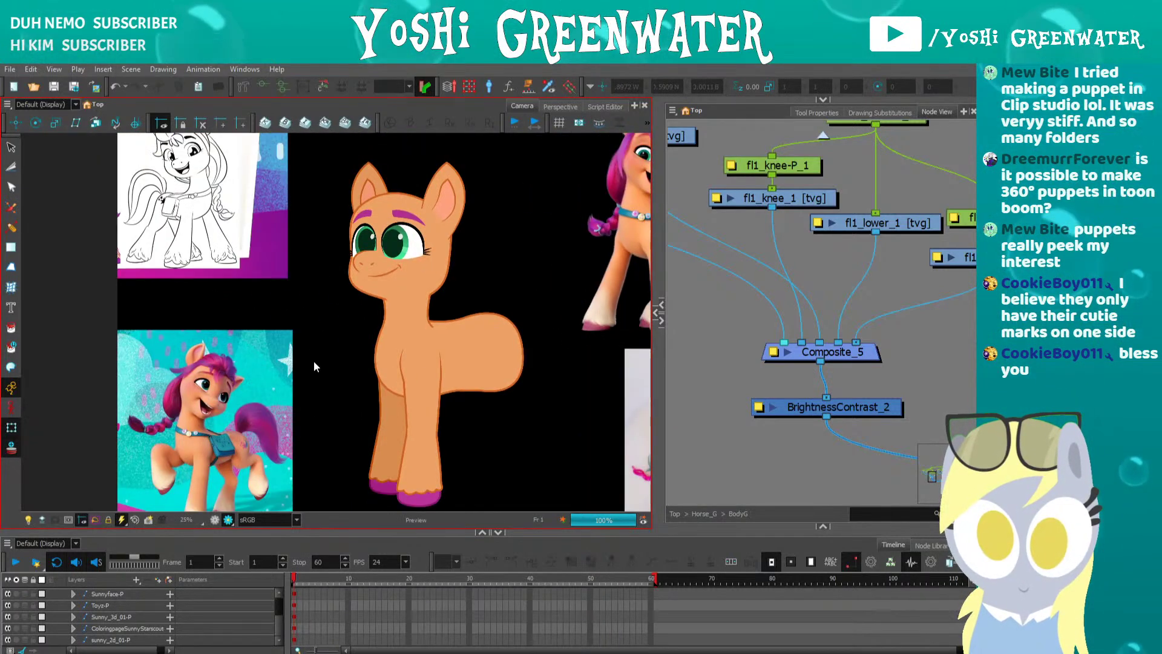
left_click_drag(328, 396, 308, 335)
scroll(422, 422, "up", 2)
scroll(422, 422, "down", 1)
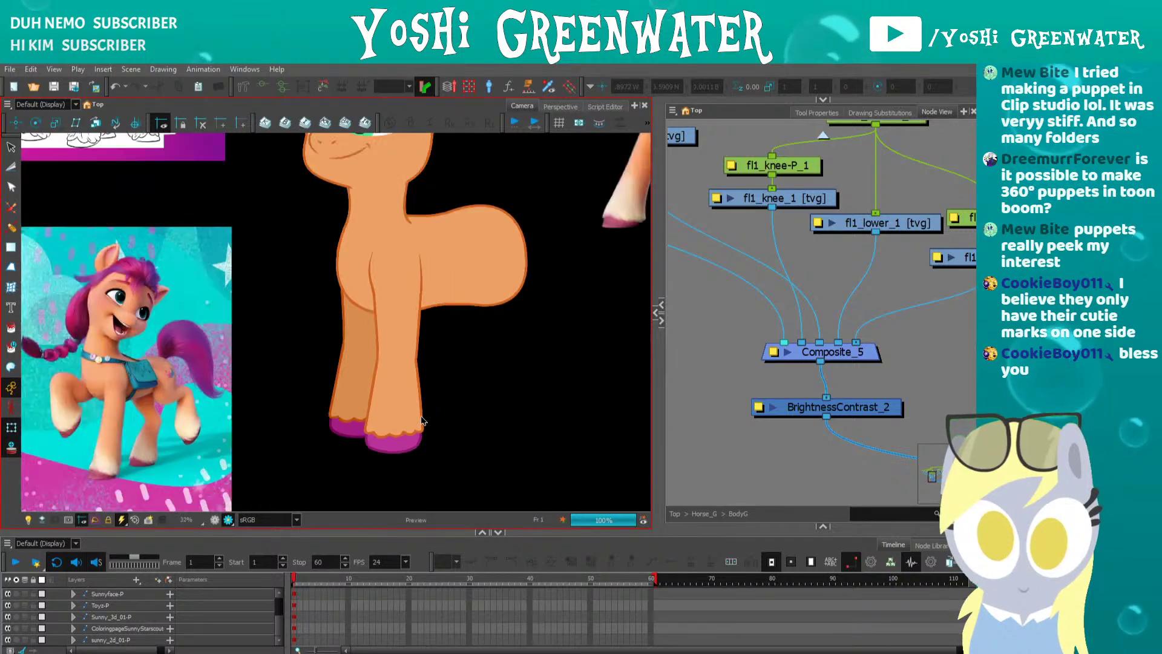
scroll(468, 405, "down", 1)
left_click_drag(481, 412, 456, 411)
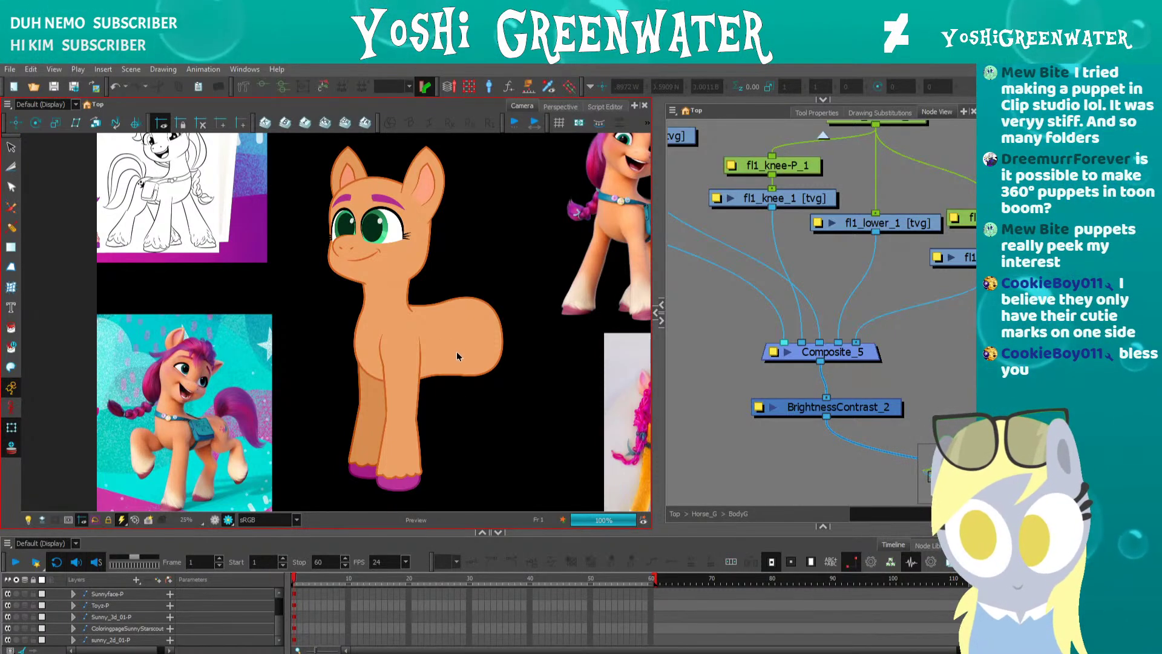
scroll(456, 351, "down", 2)
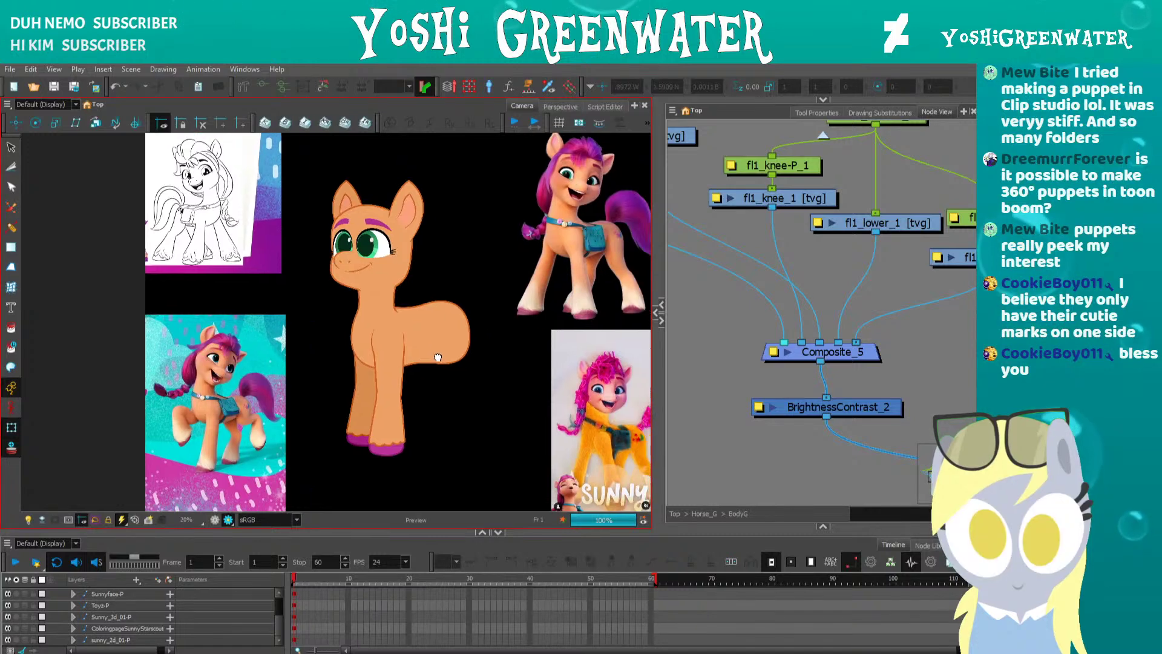
left_click_drag(437, 357, 425, 360)
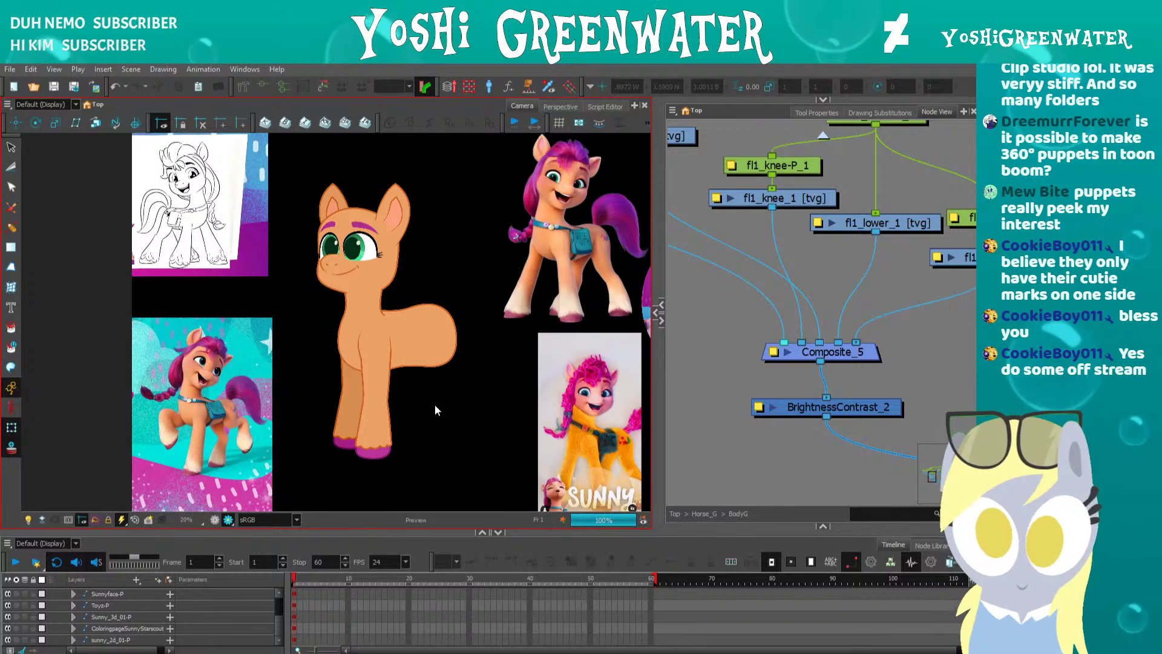
scroll(434, 406, "down", 2)
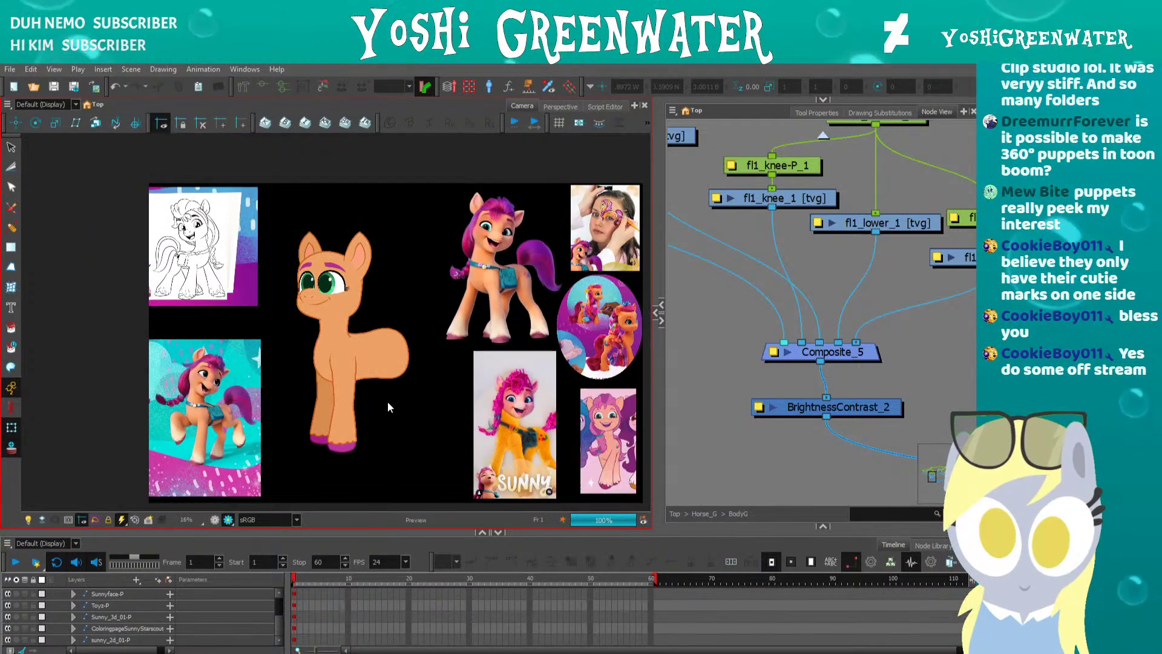
scroll(389, 407, "up", 2)
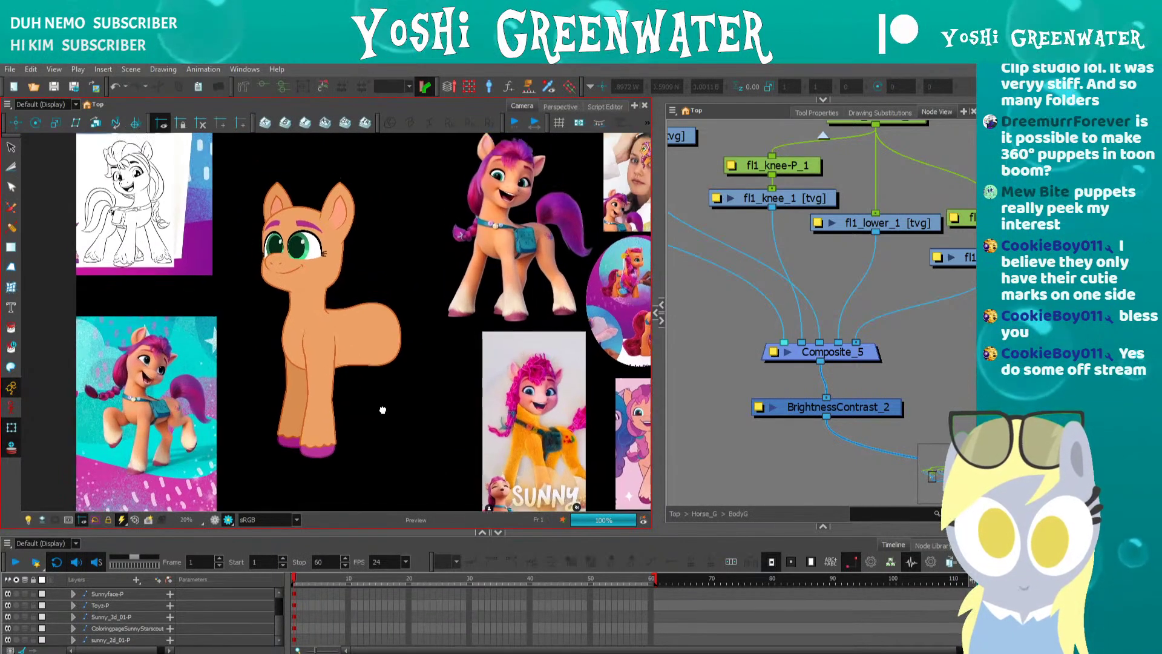
left_click_drag(383, 410, 384, 414)
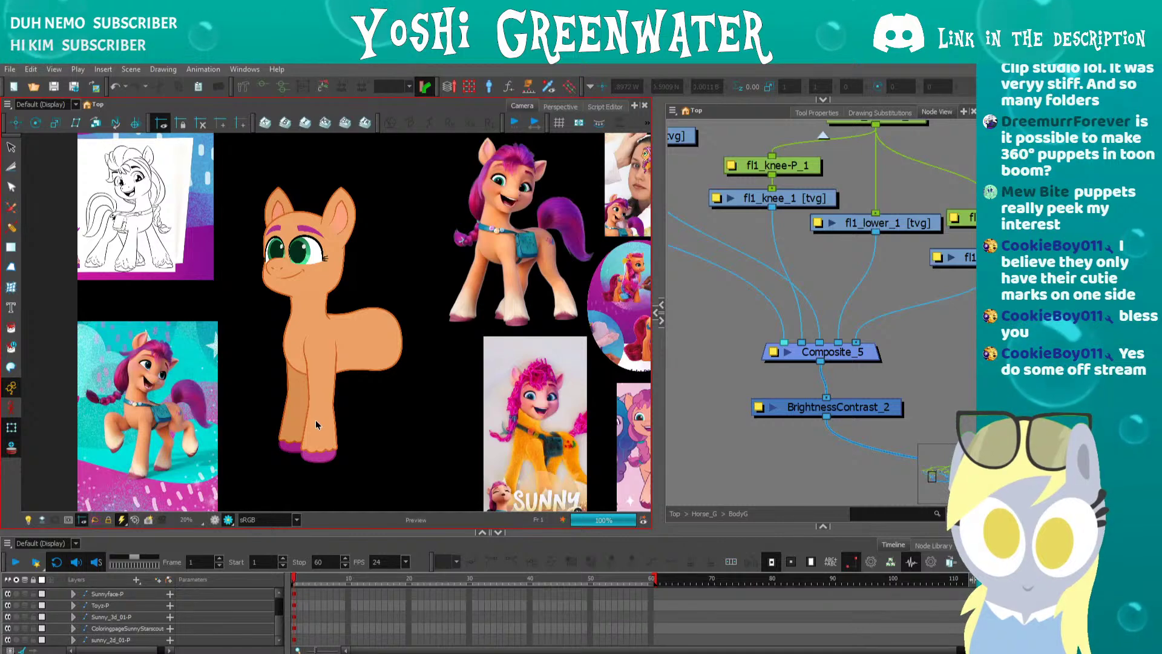
- Switch the Camera view from render preview back to the OpenGL view and frame the puppet among its references
left_click(215, 519)
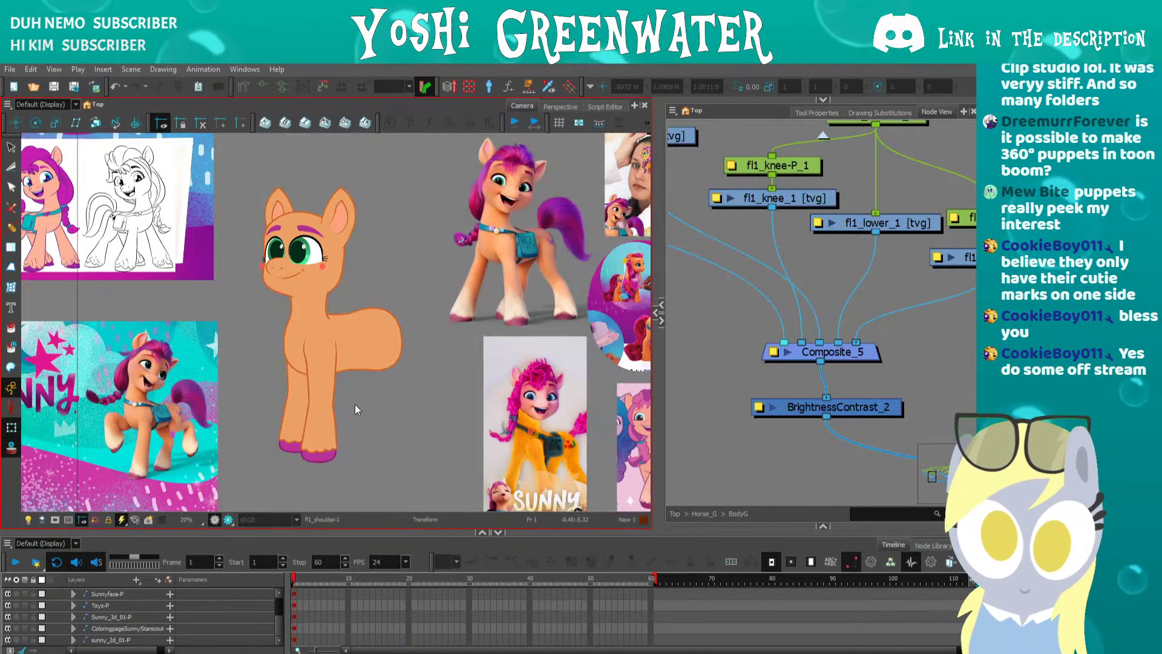
left_click_drag(256, 366, 299, 363)
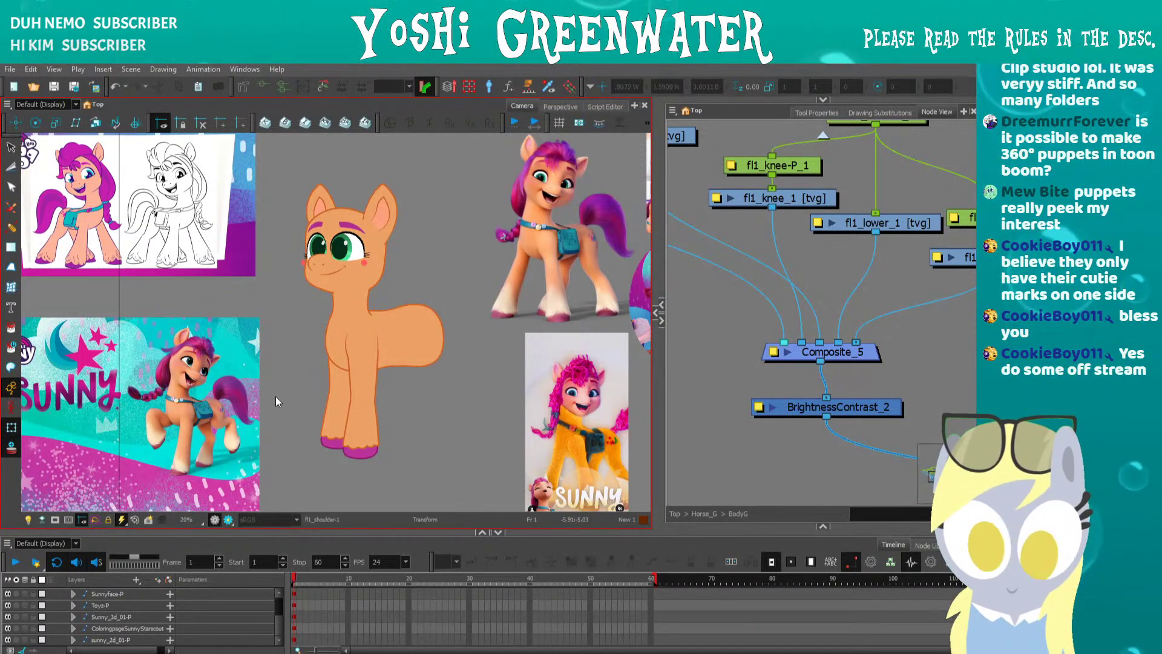
scroll(275, 397, "down", 1)
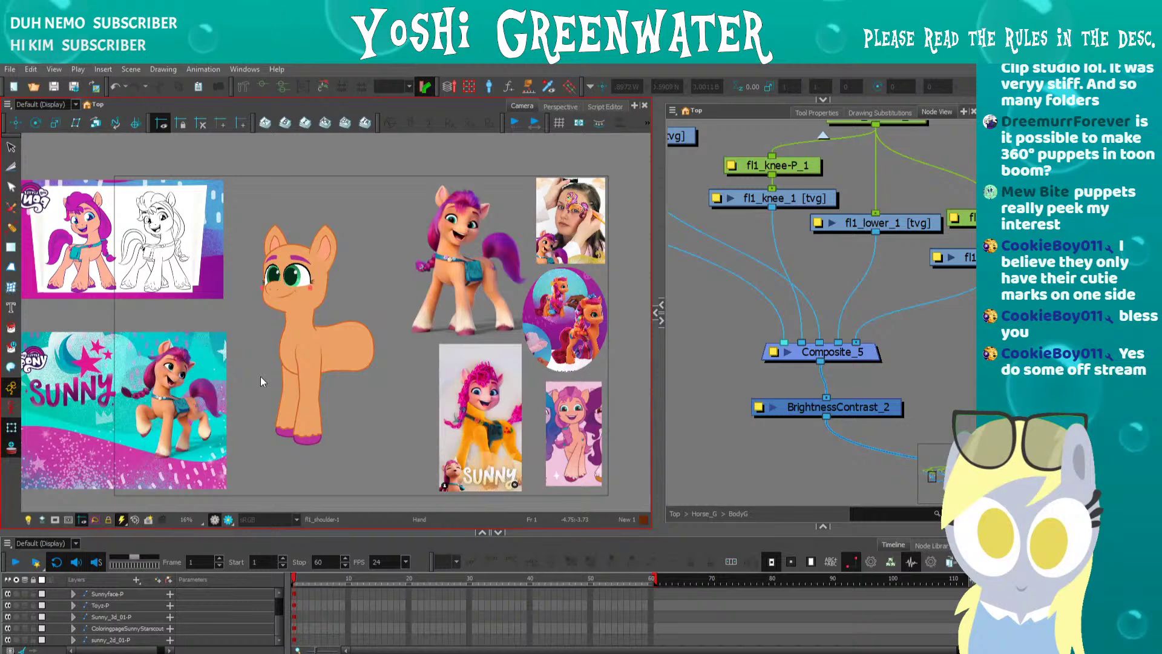
left_click_drag(261, 376, 262, 366)
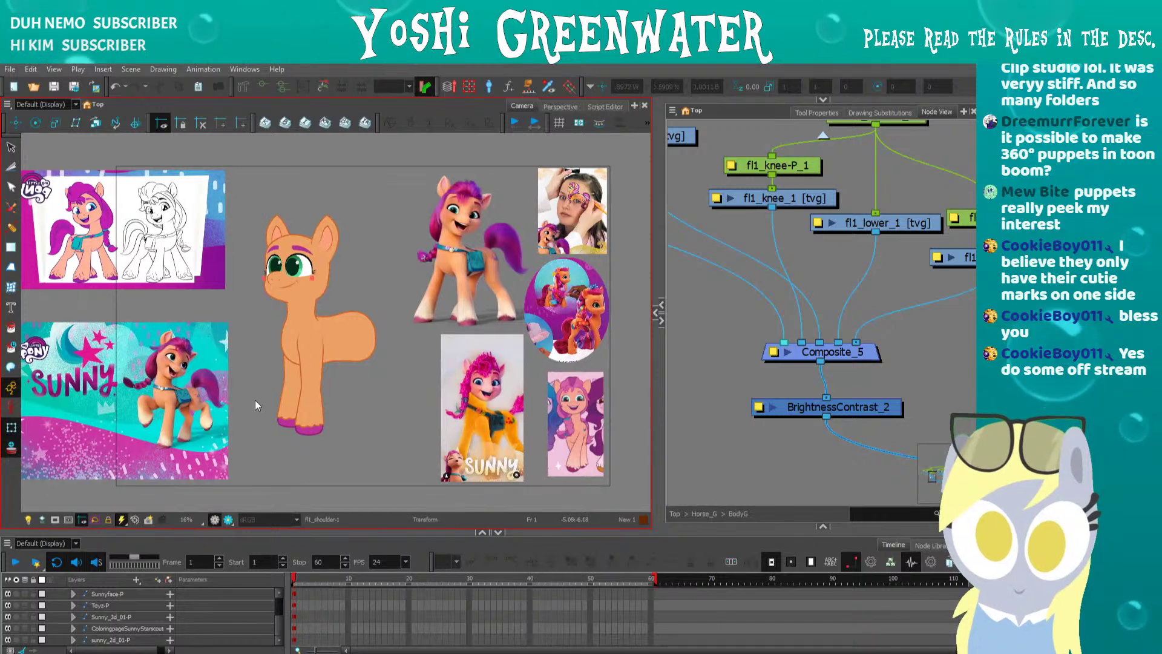
scroll(276, 383, "up", 1)
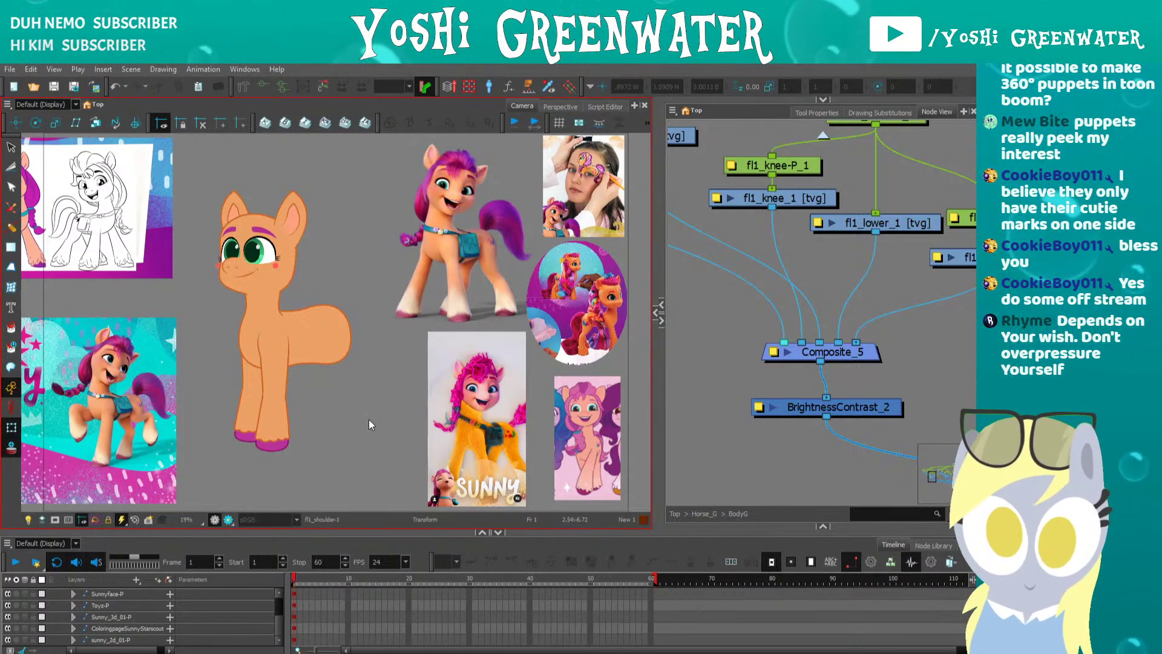
- Exit the BodyG and Horse_G groups to the top level of the node network and bring the Horse backdrop into view
scroll(746, 317, "down", 6)
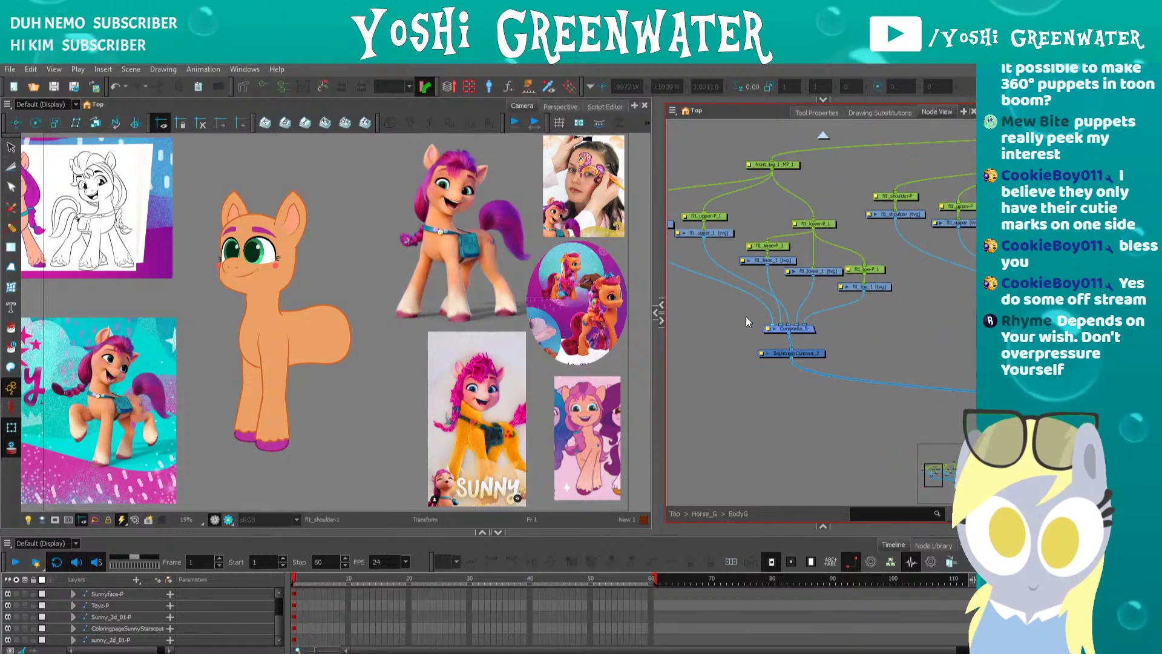
scroll(877, 351, "down", 4)
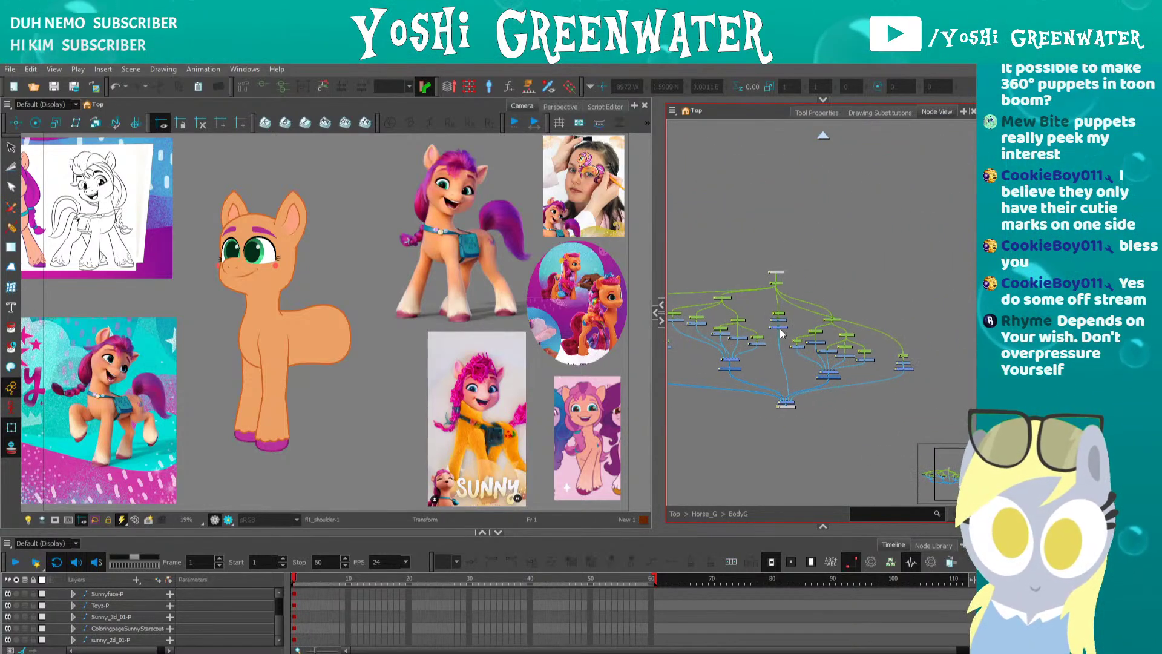
left_click(823, 136)
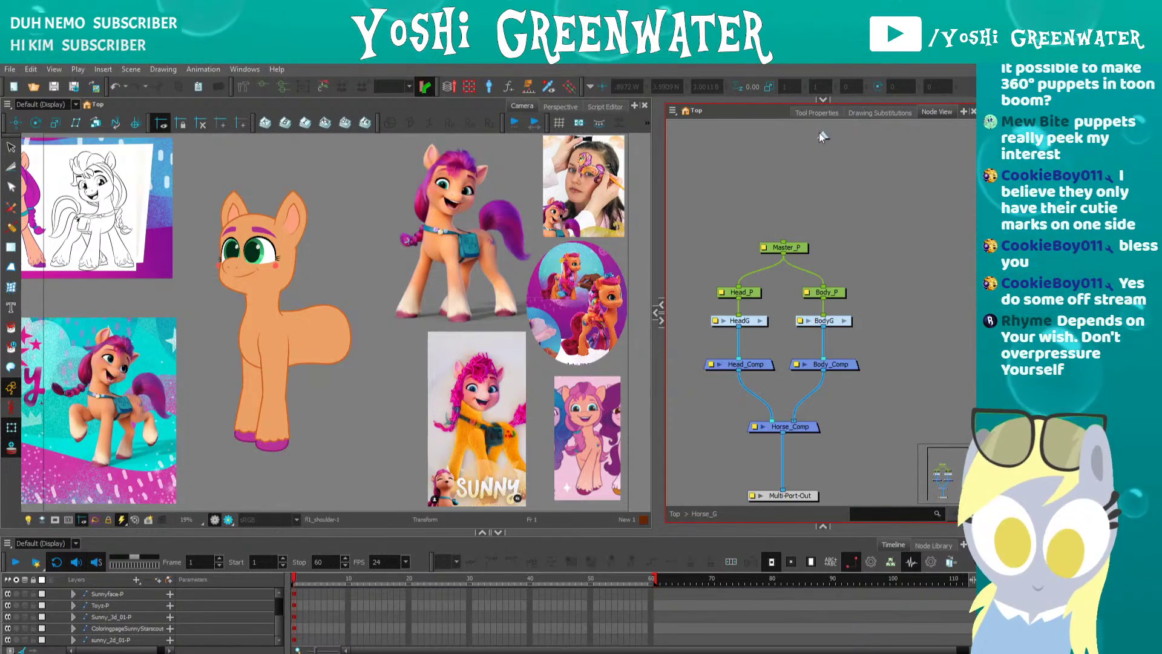
left_click(820, 134)
left_click_drag(803, 221, 687, 205)
scroll(720, 215, "down", 2)
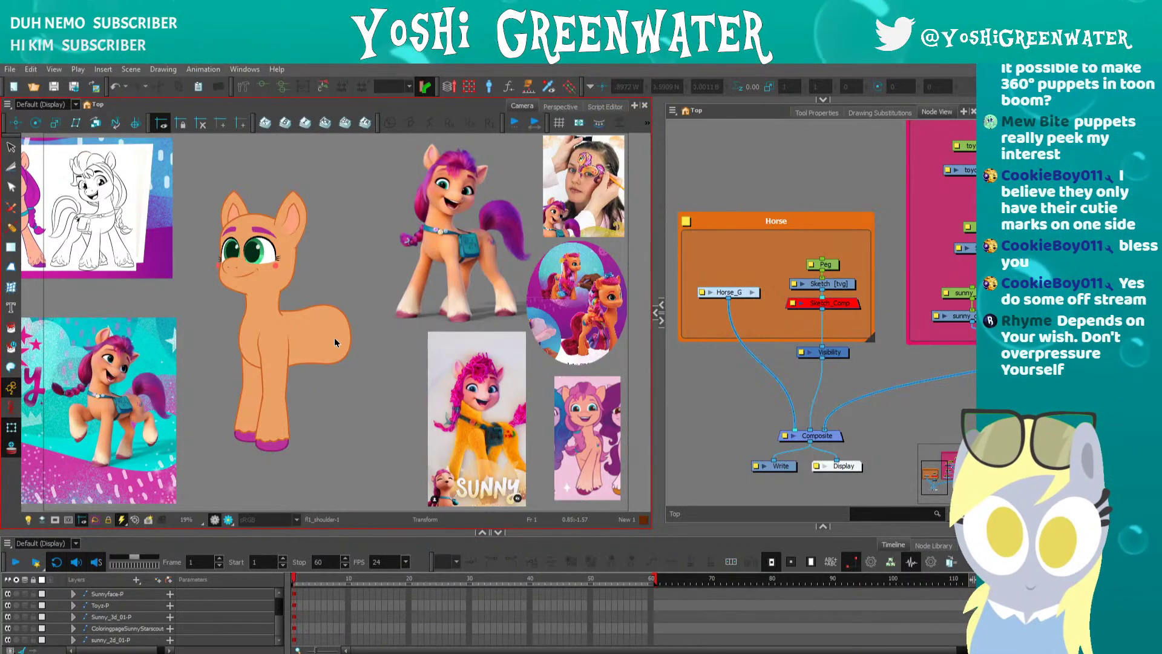
scroll(261, 303, "up", 1)
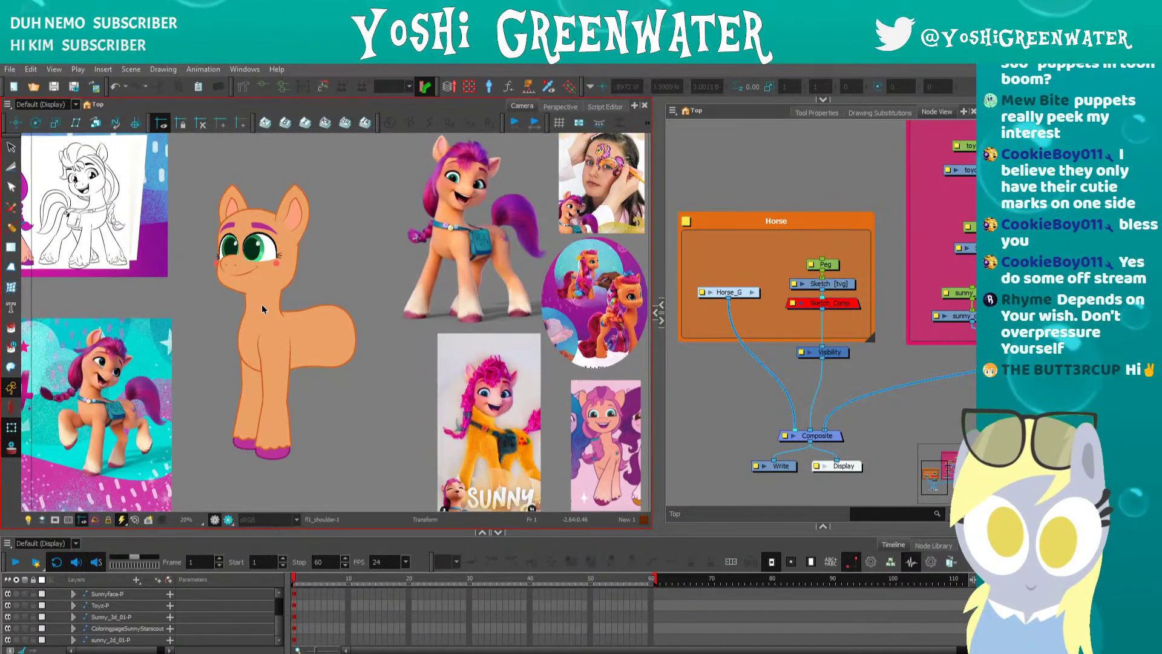
left_click_drag(310, 278, 408, 277)
scroll(408, 278, "up", 1)
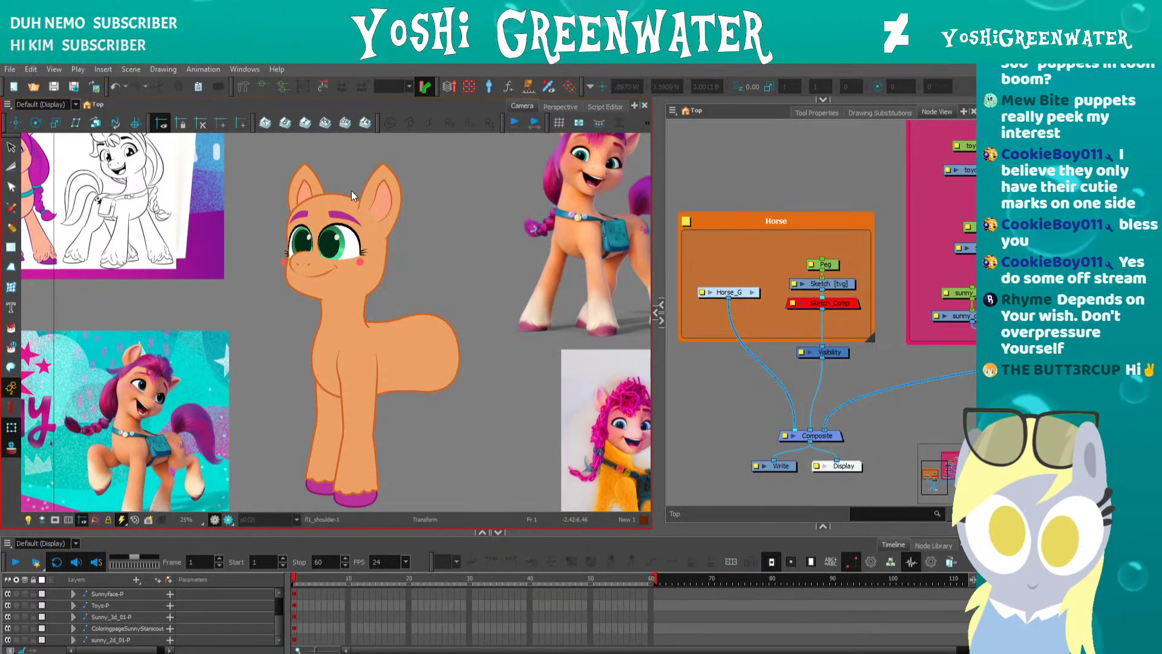
left_click(347, 245)
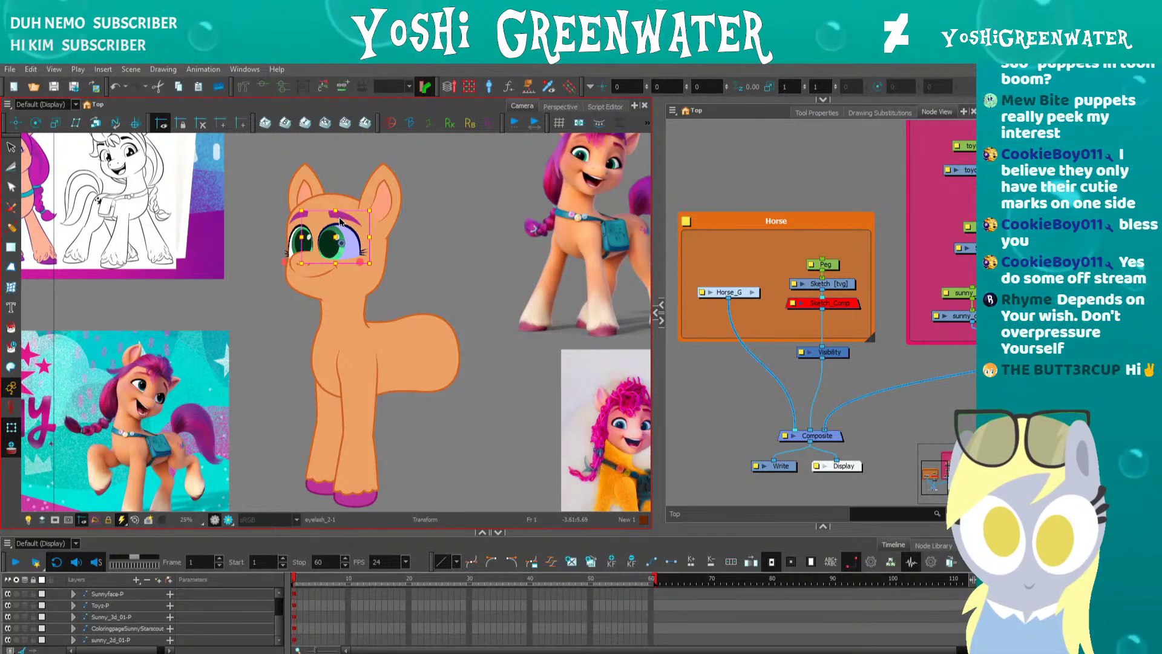
left_click(339, 218)
left_click(504, 236)
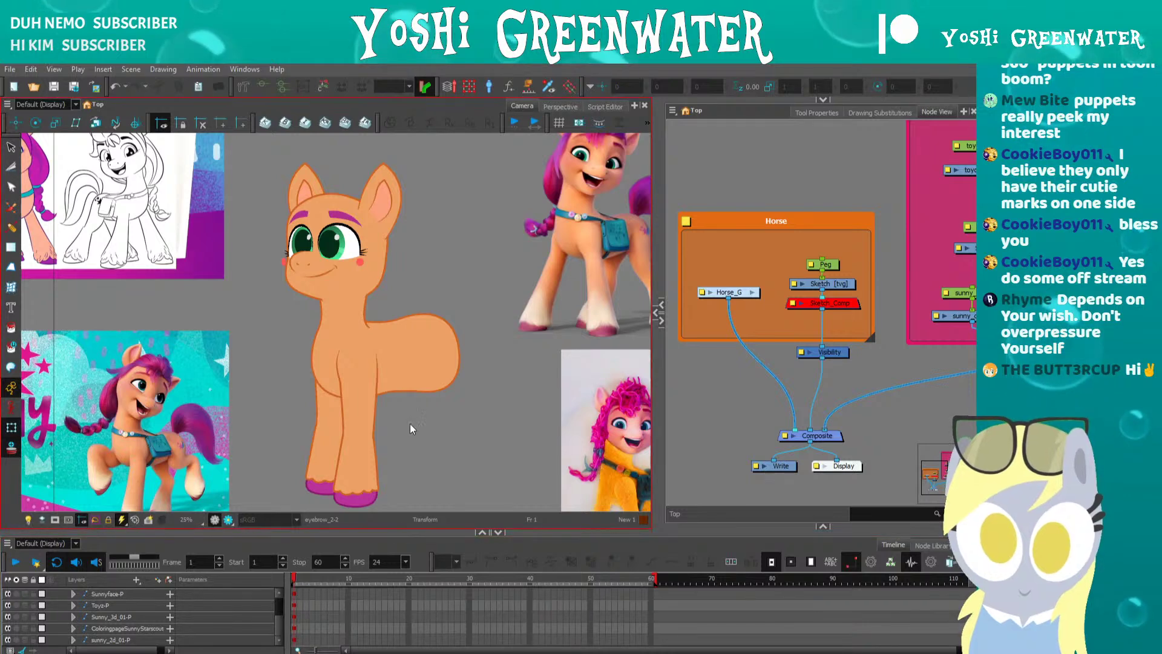
- Enlarge the Timeline, inspect Horse_G's layers, and scrub to frame 60 to check the front legs' exposure
left_click_drag(400, 531, 404, 394)
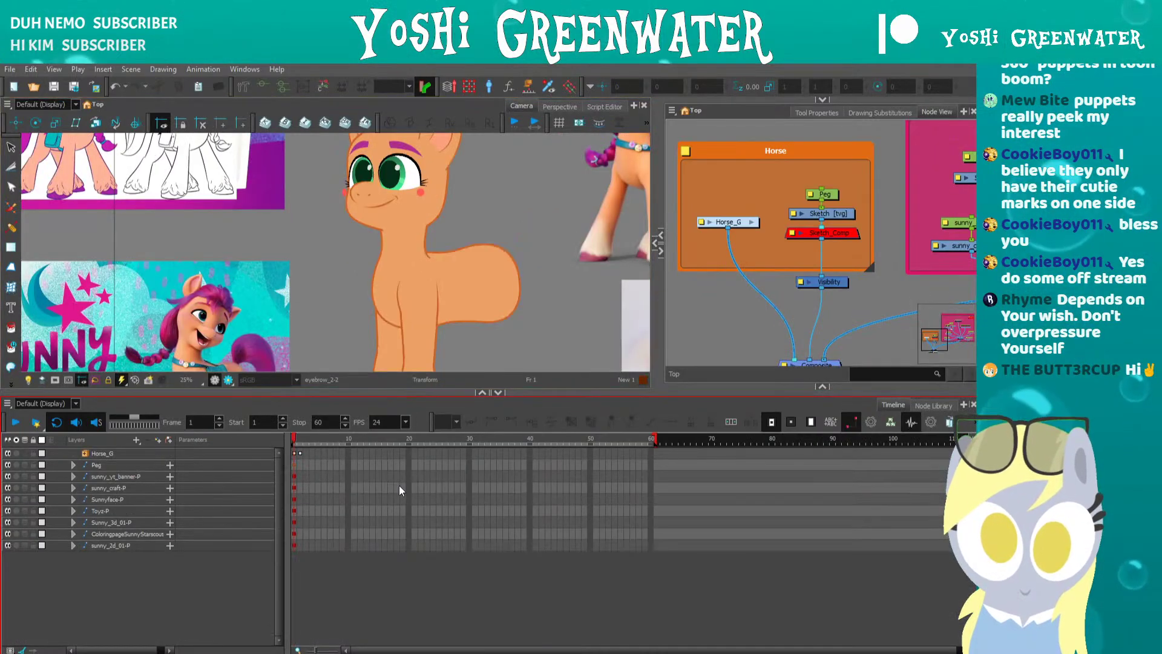
left_click(84, 453)
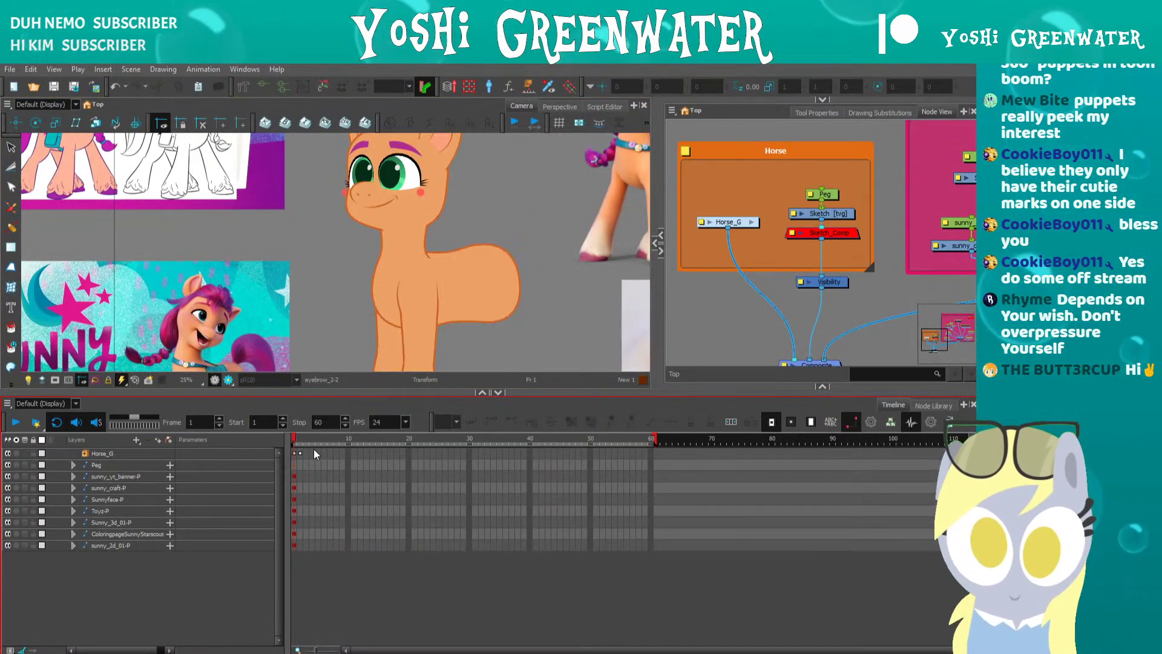
left_click_drag(311, 442, 252, 433)
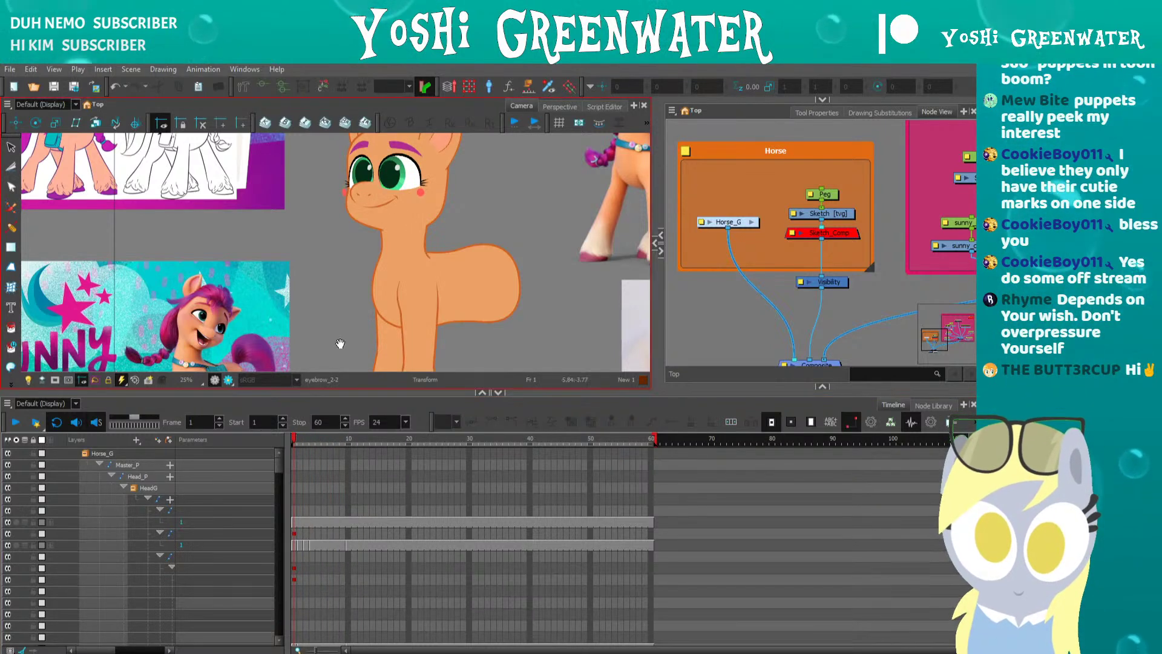
left_click_drag(341, 345, 329, 264)
left_click(397, 329)
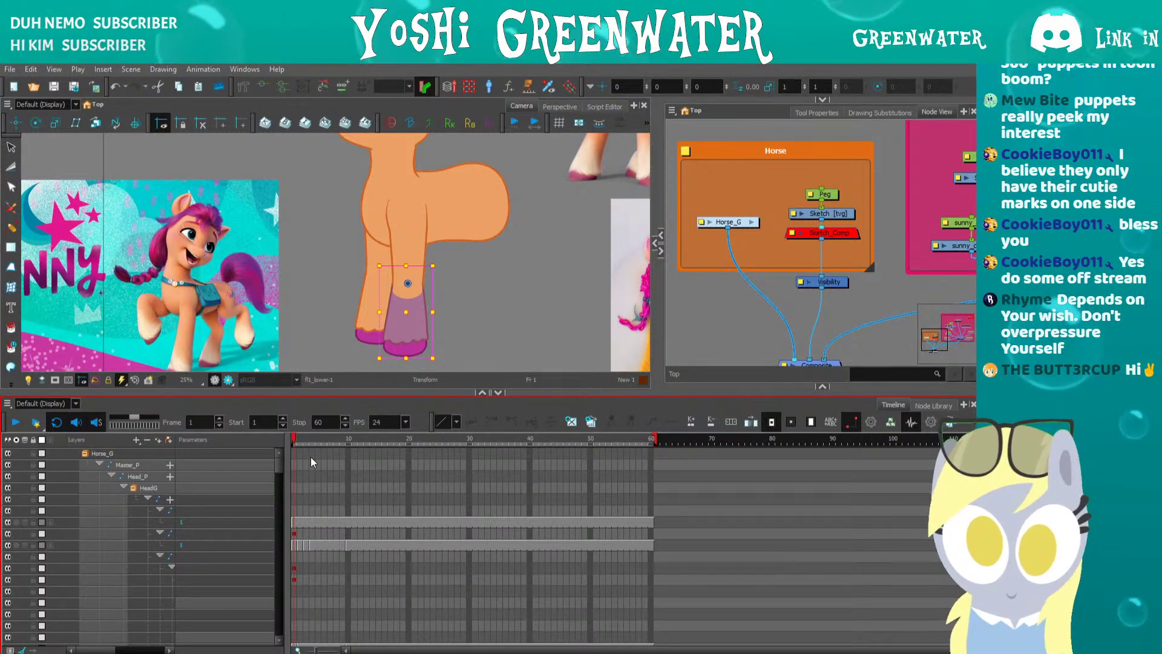
key("minus")
left_click_drag(303, 442, 329, 441)
left_click_drag(550, 433, 654, 439)
- Select both front legs' nodes inside BodyG, including the separate fl1_toe nodes, and extend their exposure to frame 60
key("o")
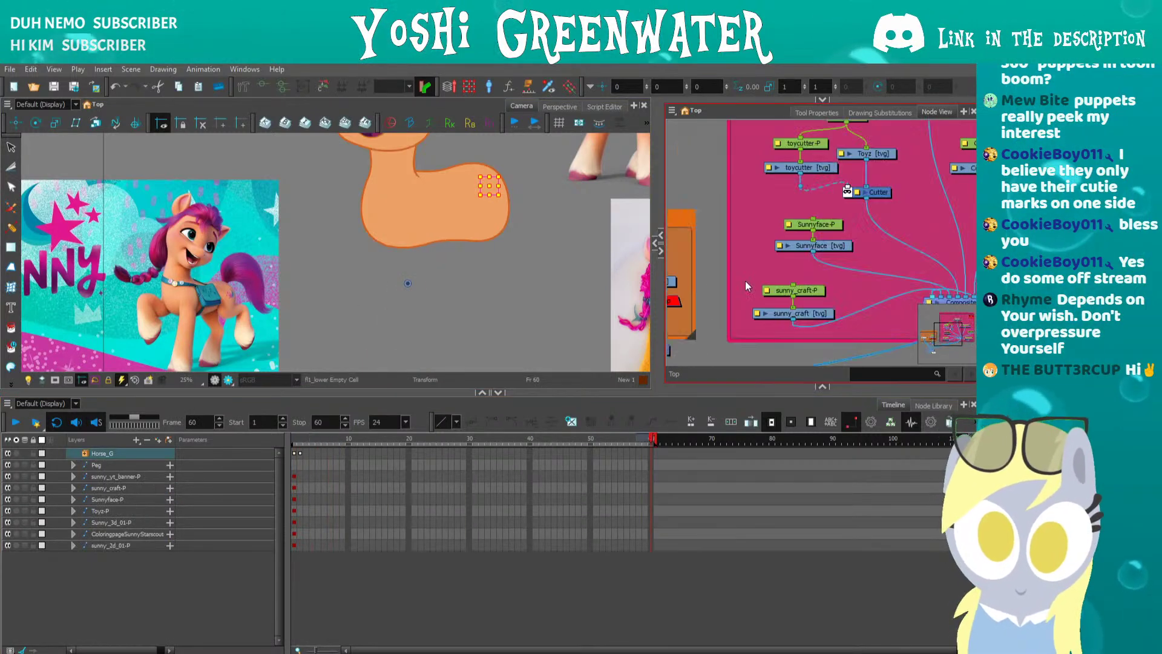
left_click_drag(673, 180, 829, 330)
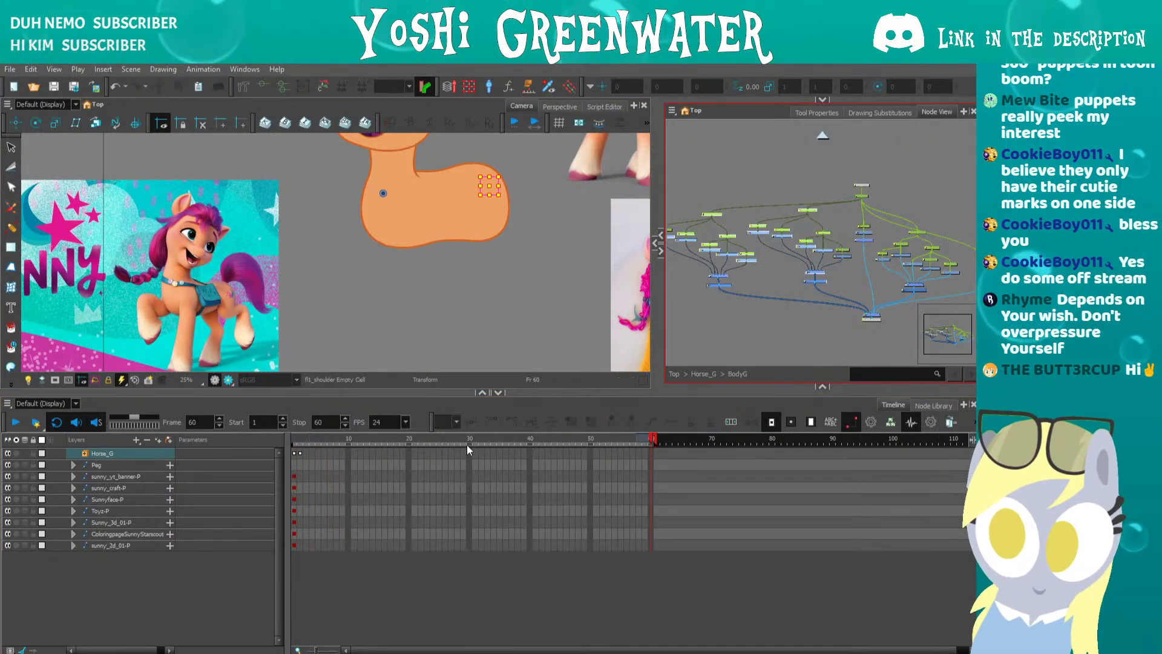
key("F5")
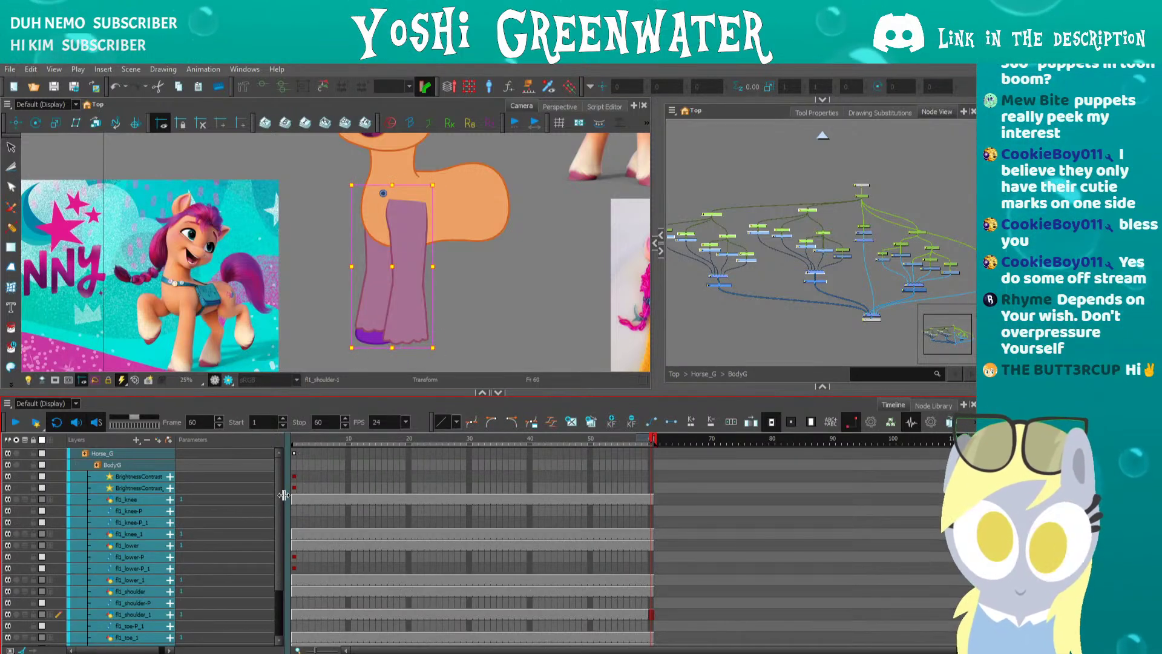
scroll(278, 586, "down", 2)
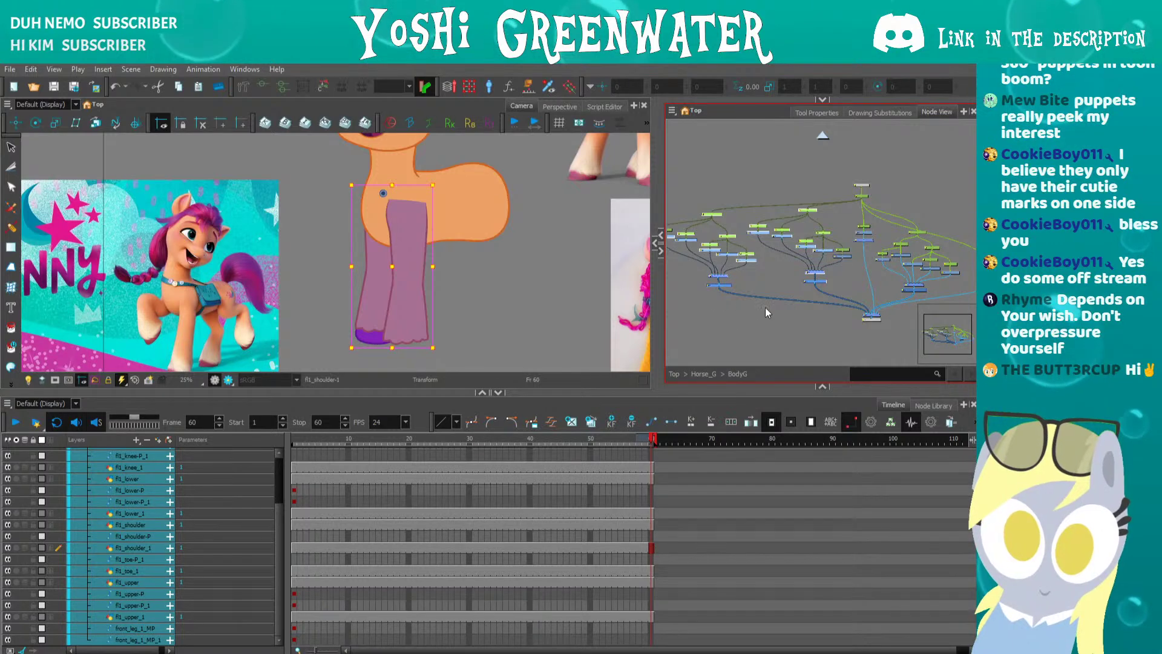
left_click_drag(856, 265, 834, 245)
key("F5")
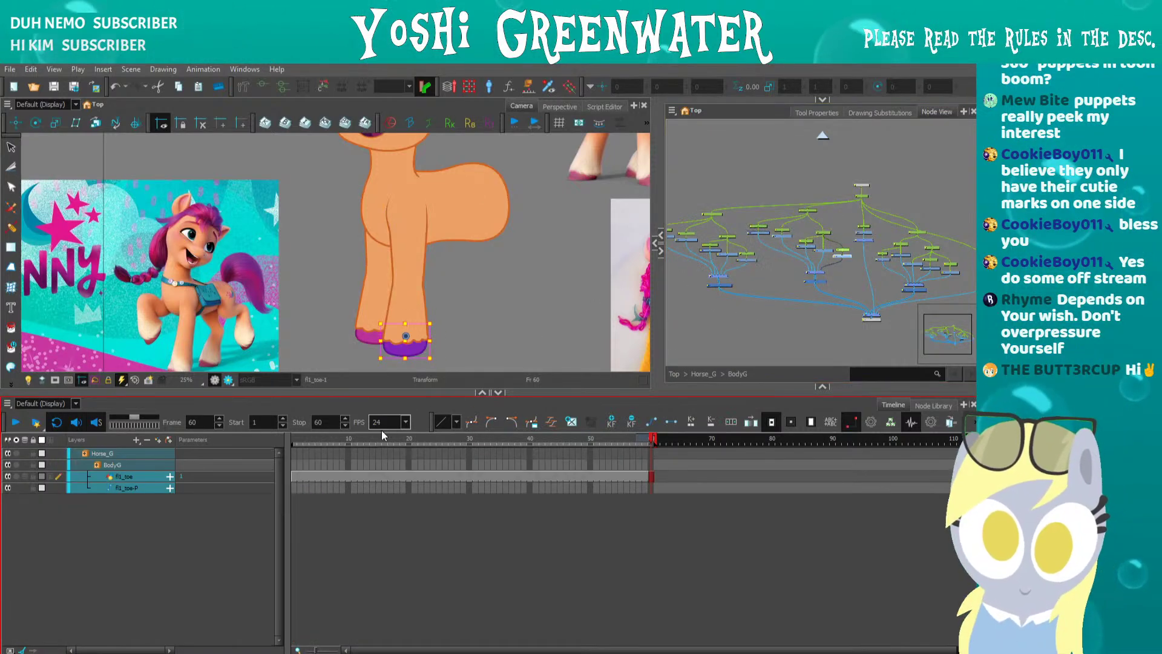
- Play the animation to check the extended front legs with the Timeline reduced, and return to frame 1
left_click(294, 443)
key("shift+Return")
key("shift+Return")
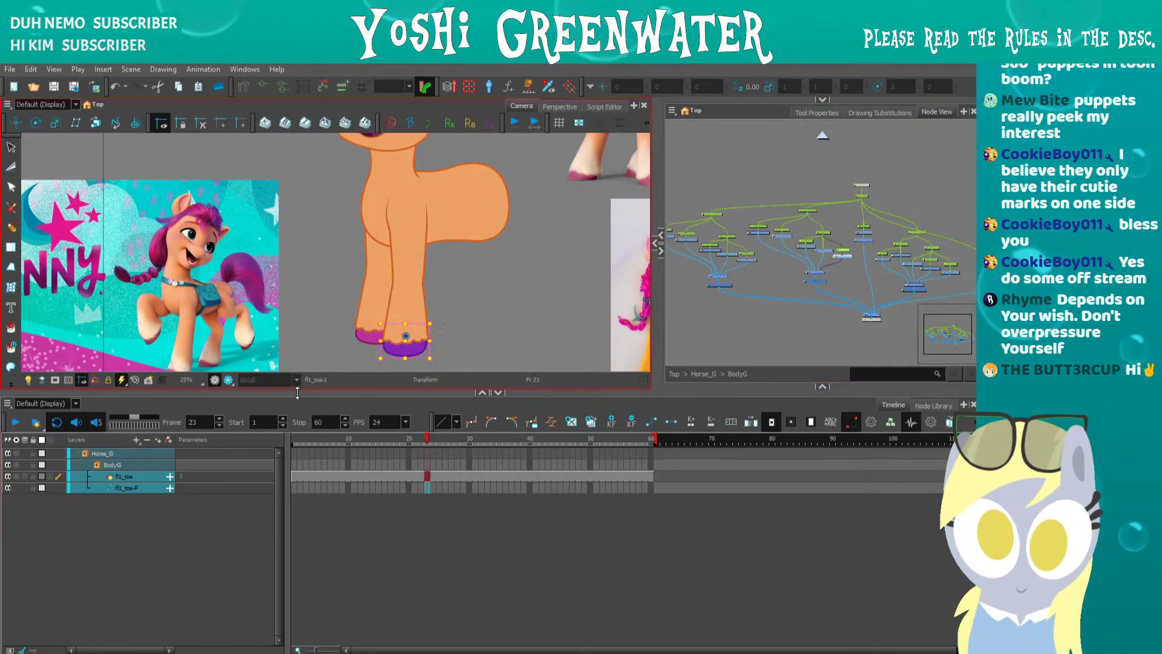
left_click_drag(304, 395, 304, 524)
key("shift+Return")
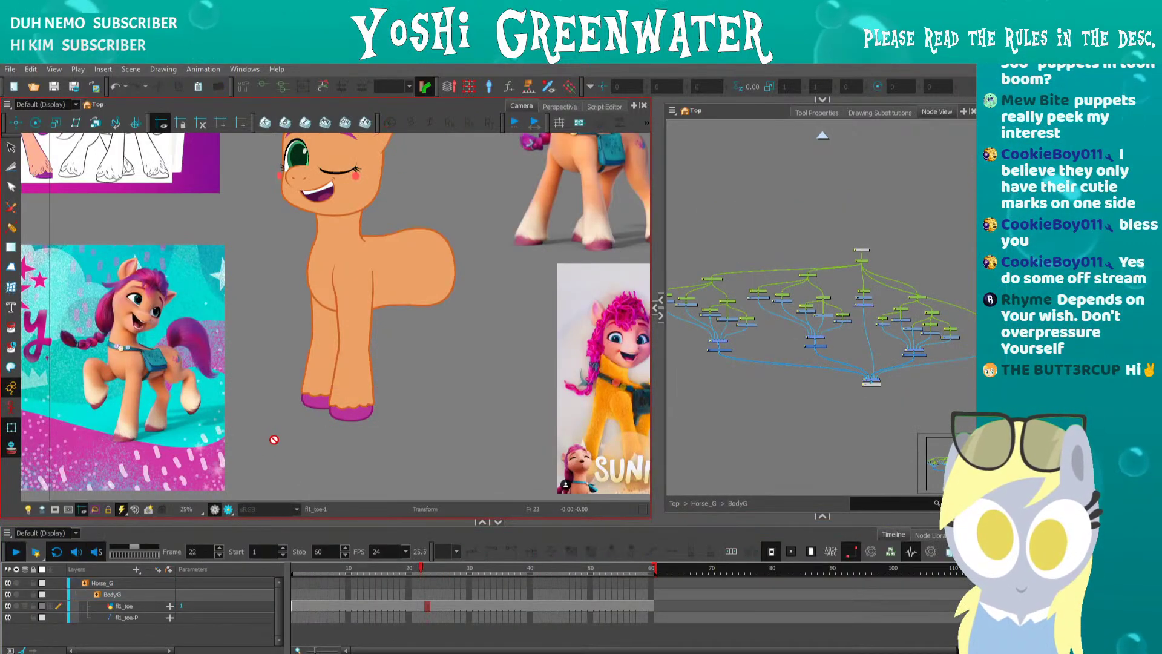
left_click(296, 566)
scroll(262, 462, "down", 1)
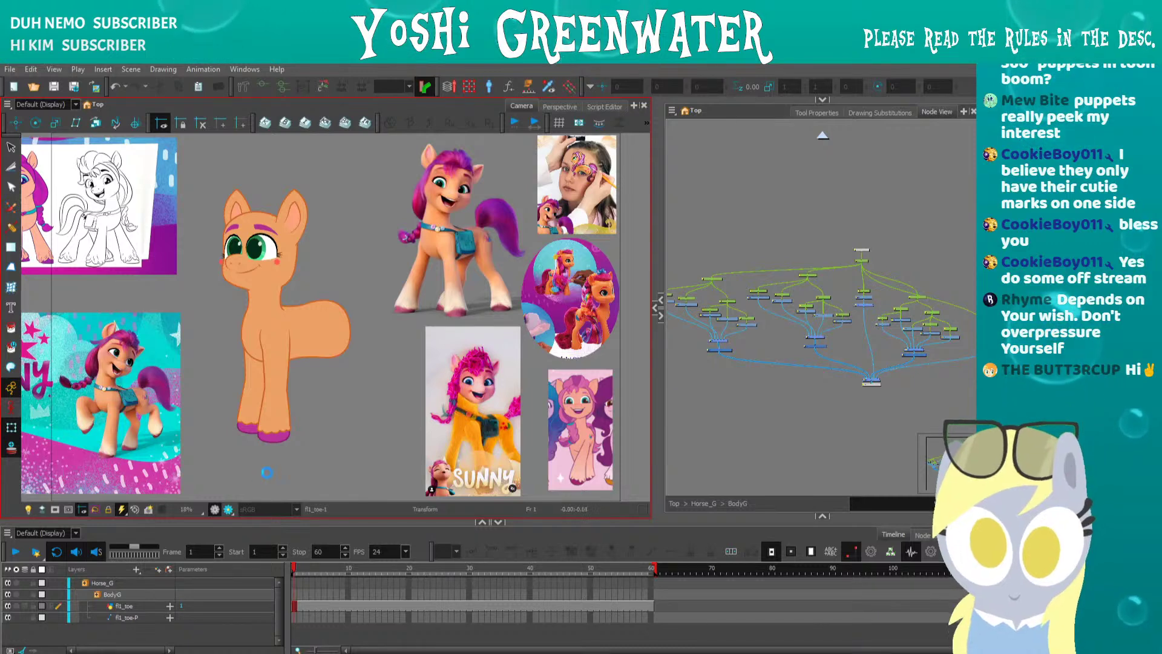
left_click_drag(230, 439, 254, 440)
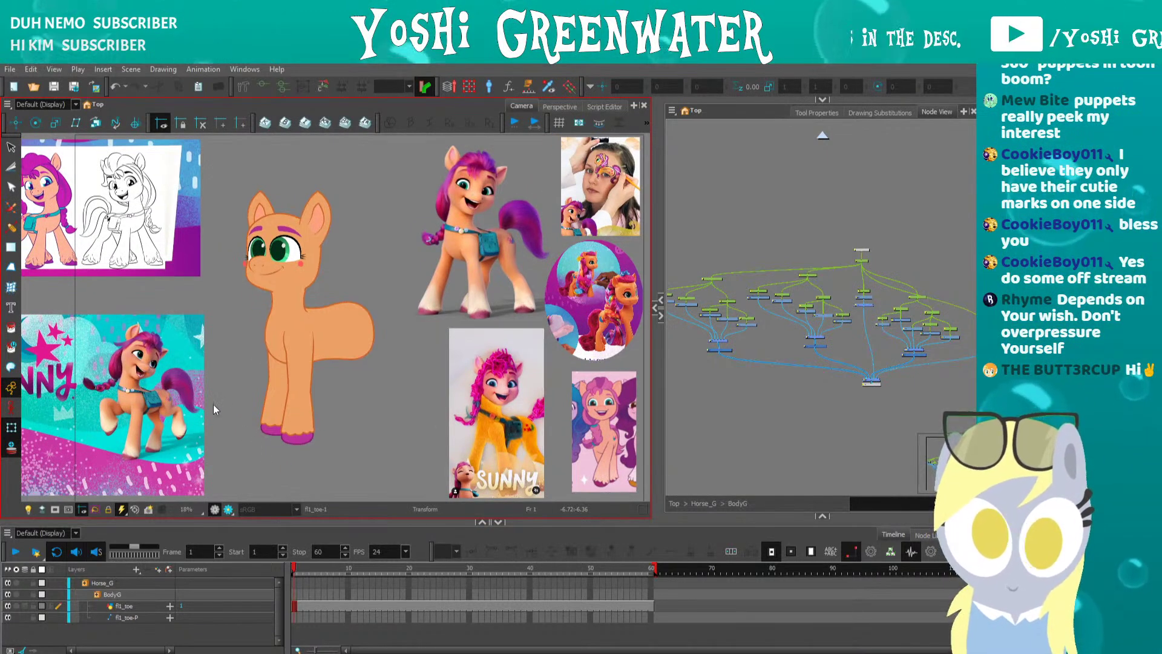